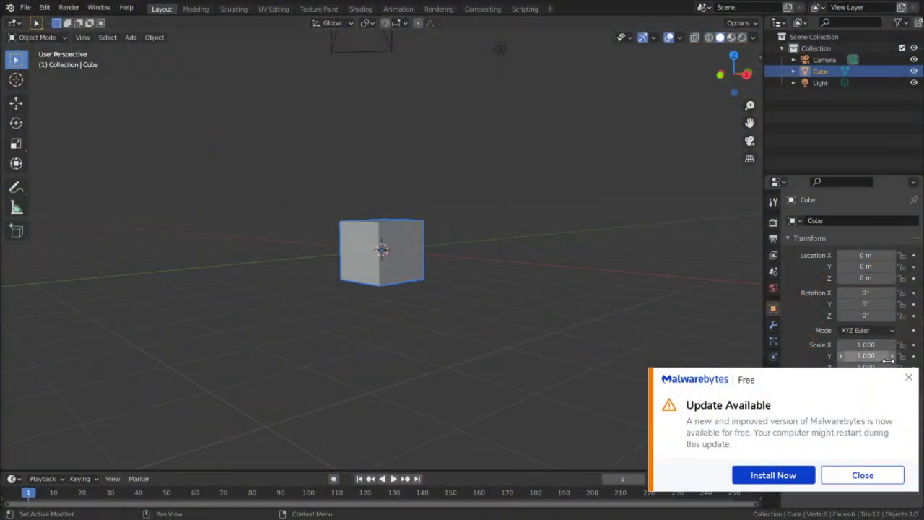
- Dismiss the Malwarebytes update notice and examine the apartment complex and facade reference photos in the browser
click(909, 378)
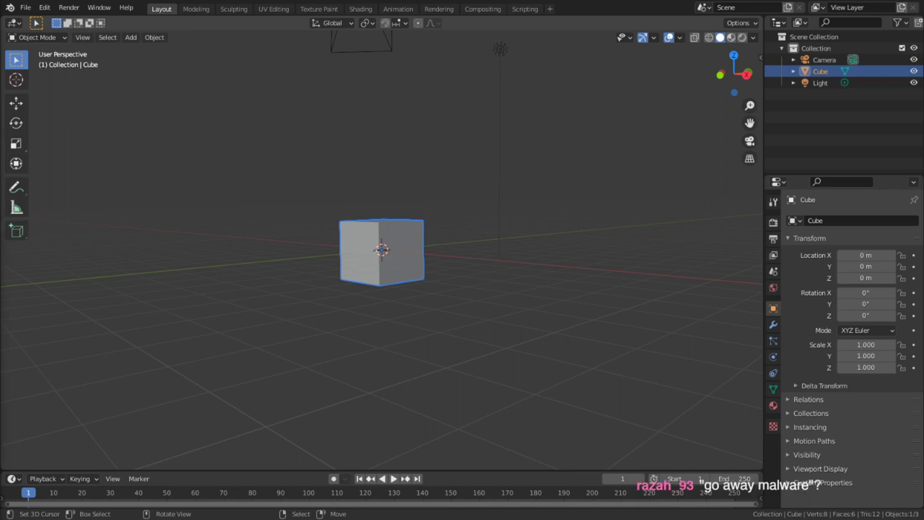
drag(841, 519, 655, 0)
scroll(402, 270, down, 3)
scroll(400, 270, down, 5)
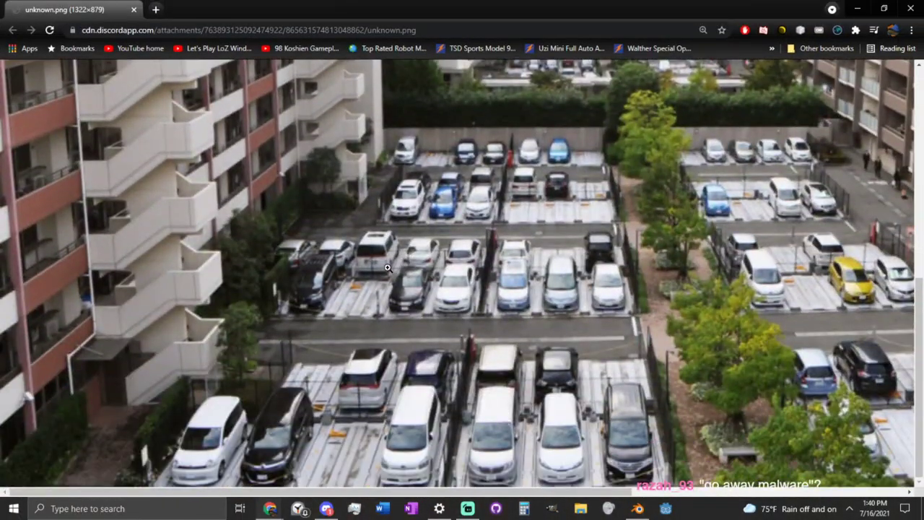
ctrl+scroll(387, 267, down, 4)
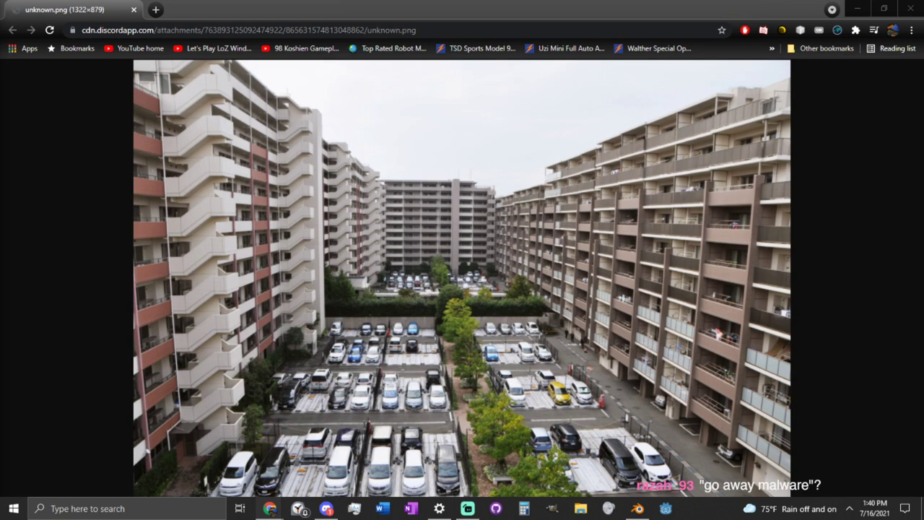
drag(0, 195, 637, 9)
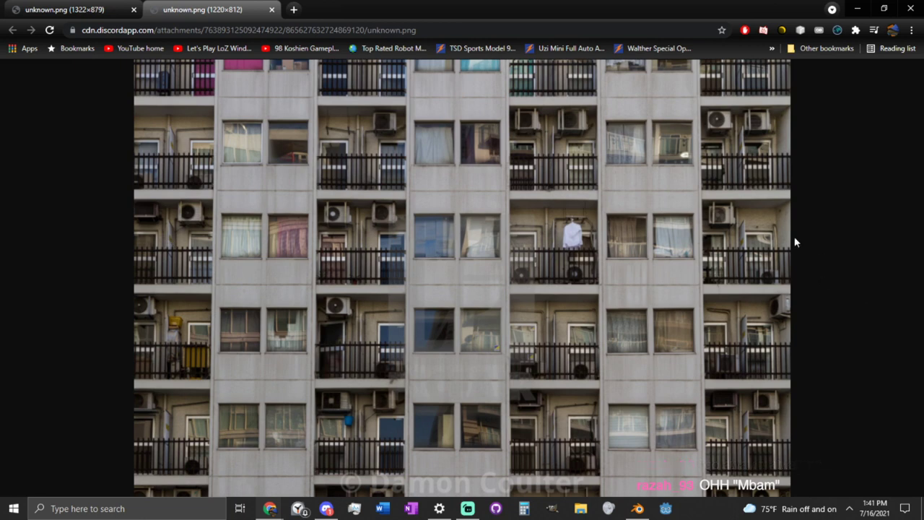
click(857, 8)
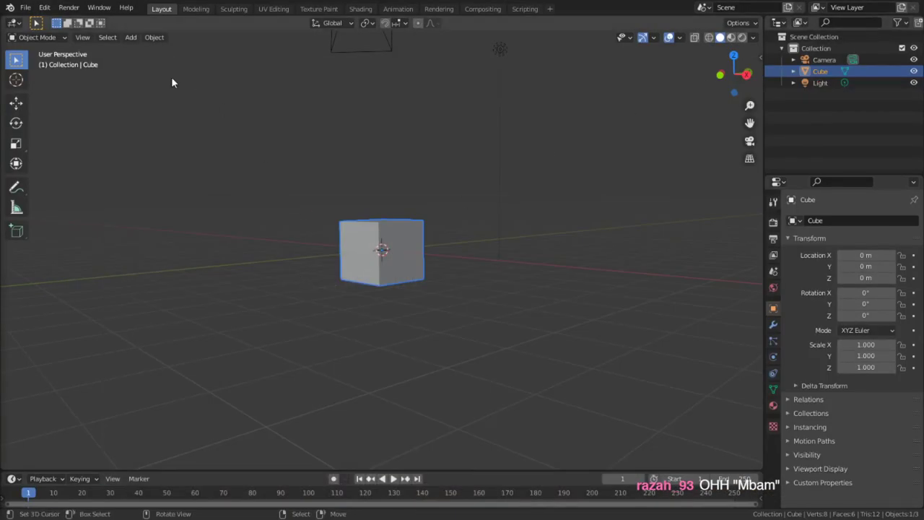
- Append HumanBase_AdultMale from Default Startup.blend in the Blender Projects Nodes folder
middle_drag(284, 166, 455, 281)
scroll(516, 315, up, 3)
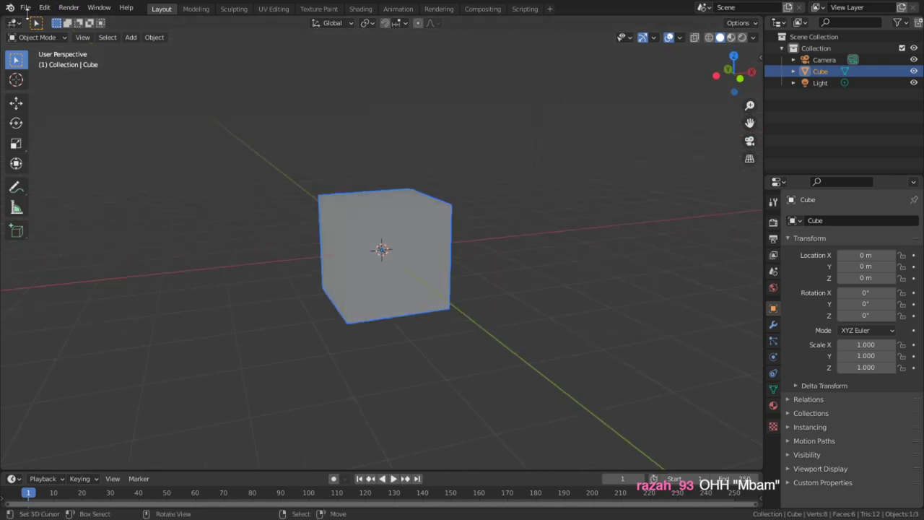
click(25, 8)
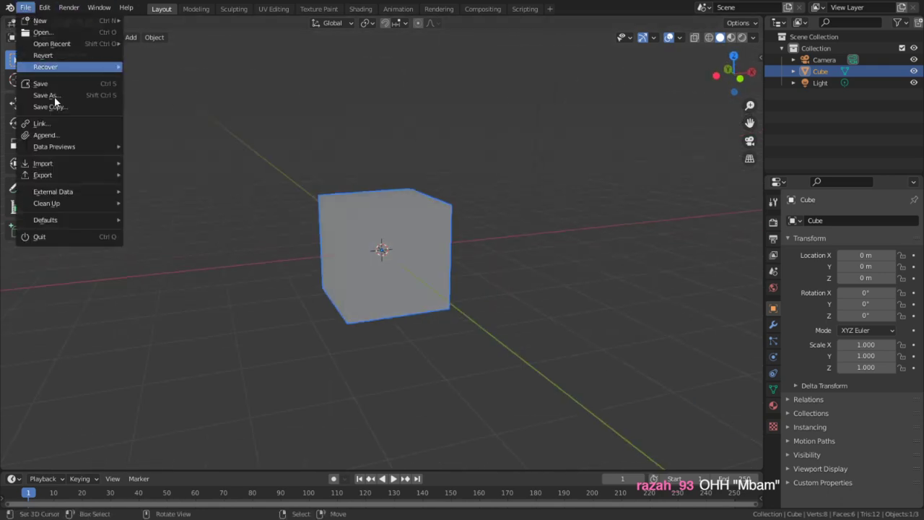
click(70, 137)
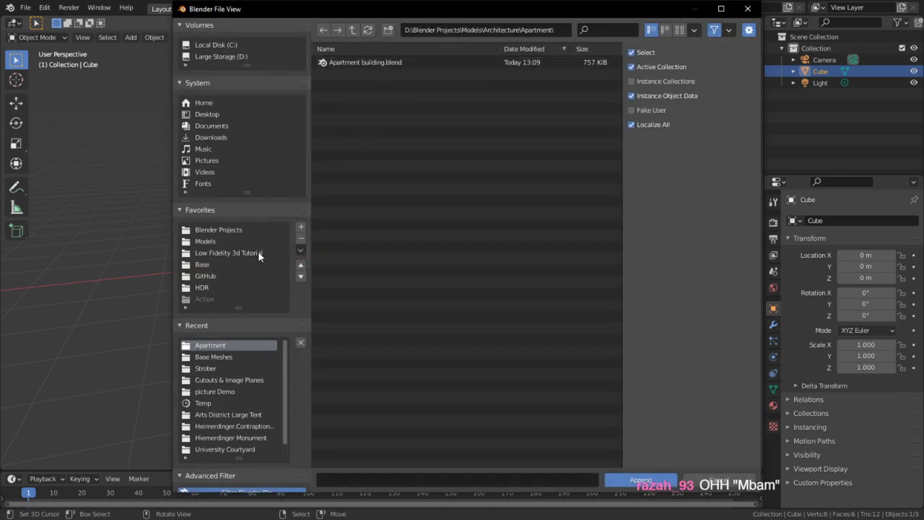
click(226, 232)
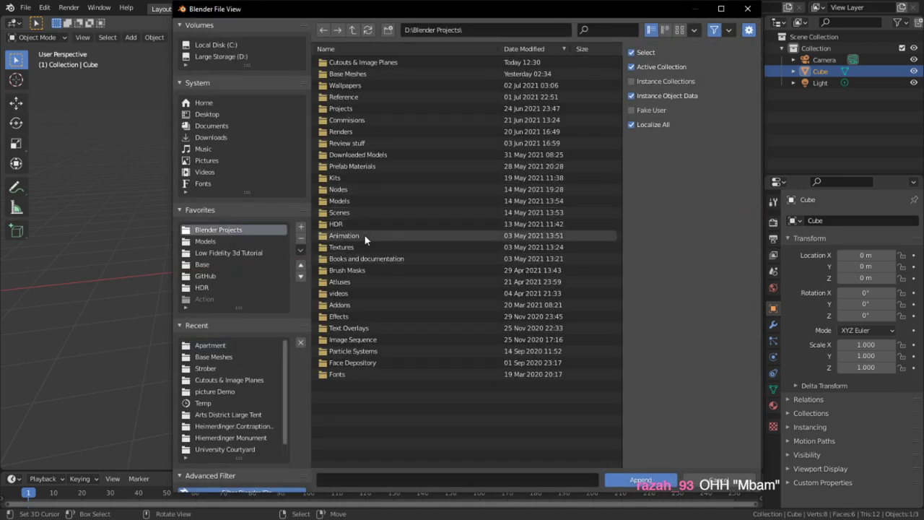
double_click(353, 189)
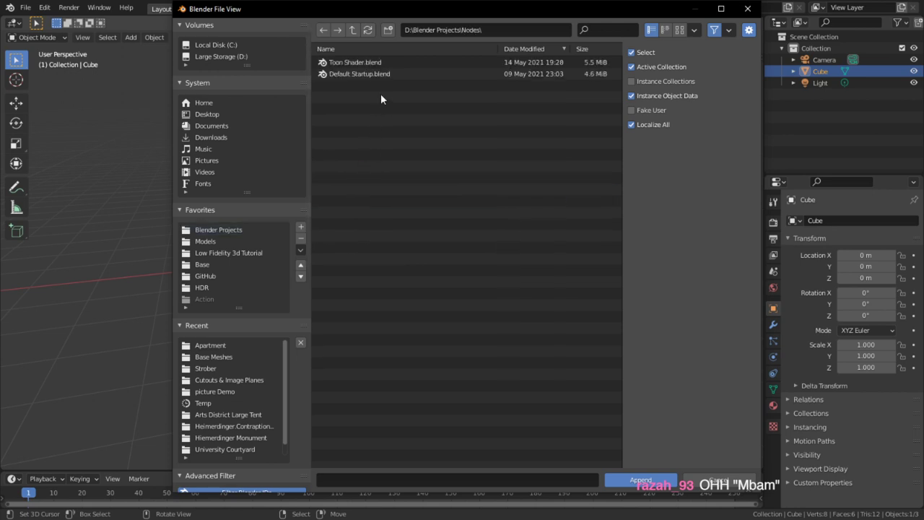
double_click(371, 74)
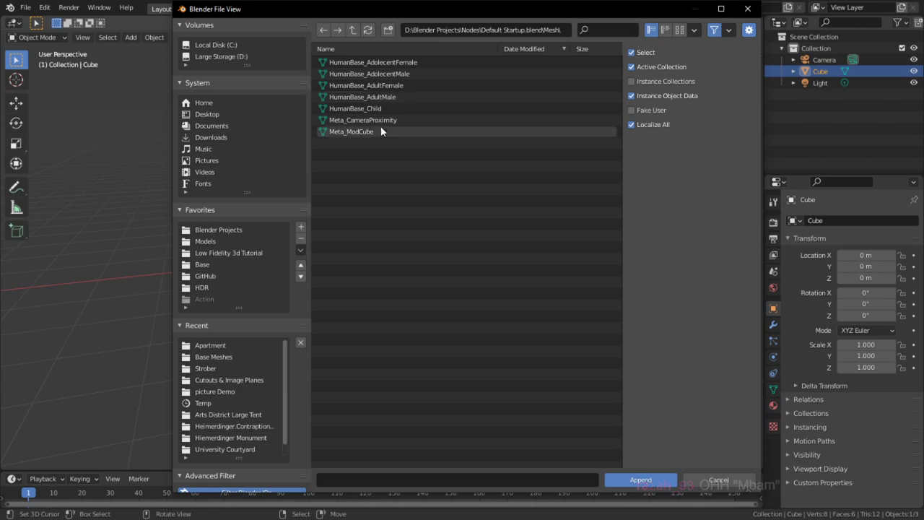
double_click(383, 97)
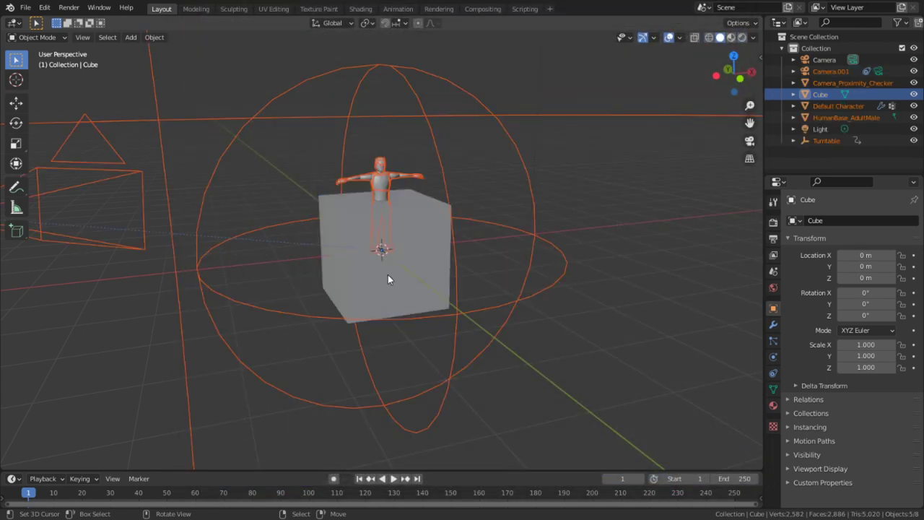
- Hide the original scene objects and delete all appended objects except Default Character
key(shift+h)
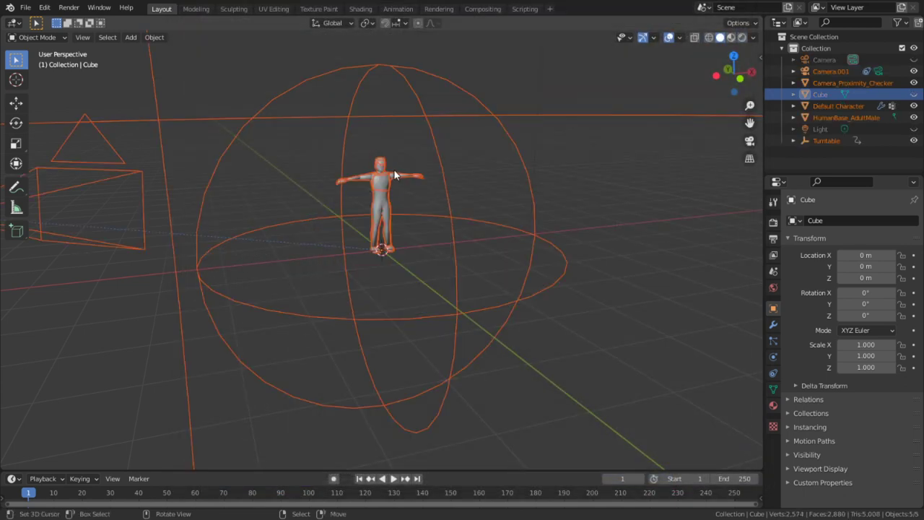
click(393, 169)
click(823, 106)
key(shift+h)
key(ctrl+z)
key(ctrl+i)
key(Delete)
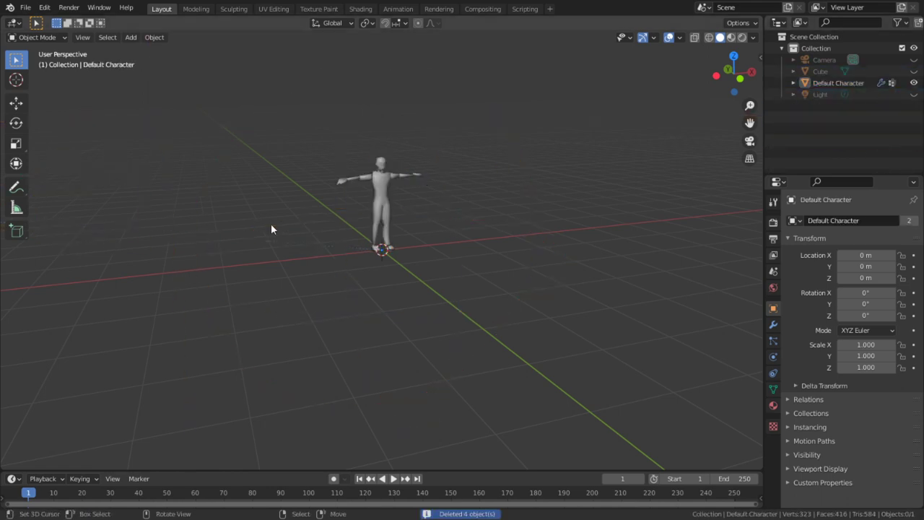
- Remove the modifier that uses the DitherPattern11 texture from the Default Character
scroll(603, 244, up, 3)
middle_drag(356, 187, 525, 283)
scroll(535, 301, up, 6)
scroll(525, 282, down, 1)
right_click(415, 343)
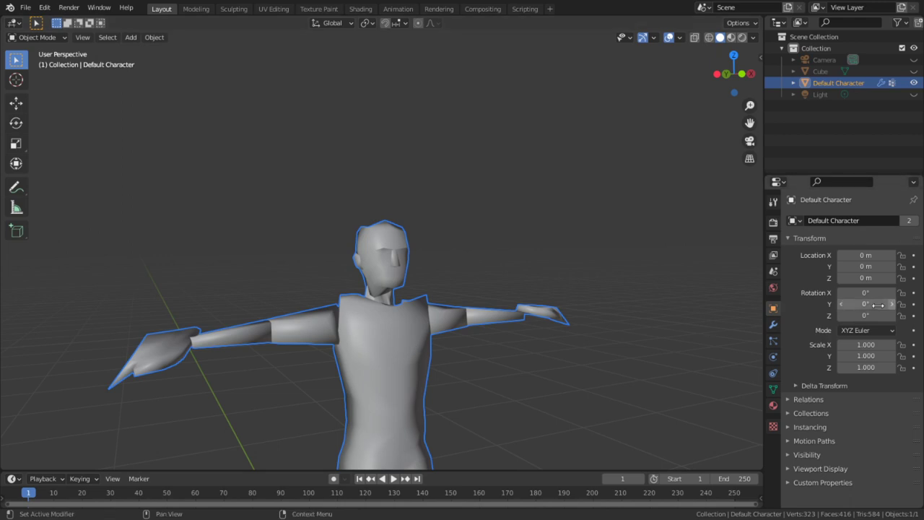
click(773, 325)
click(897, 241)
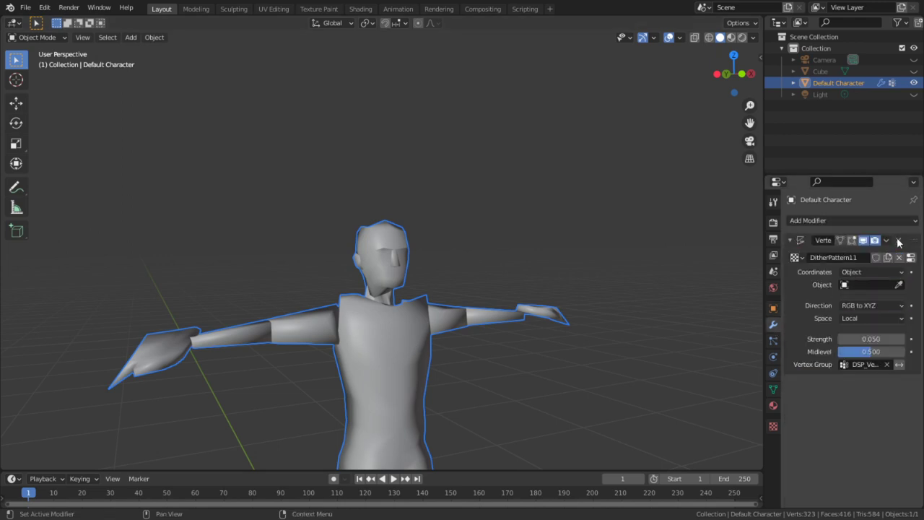
click(897, 241)
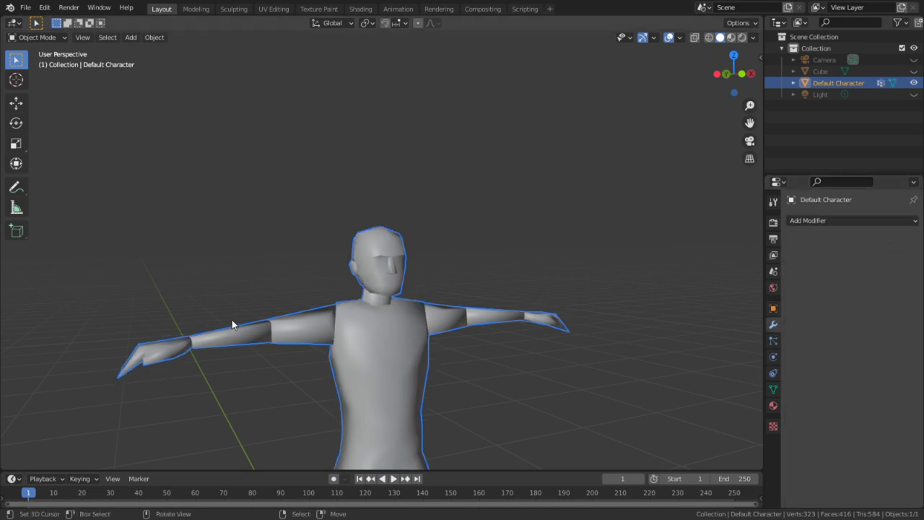
- Reveal all hidden objects in the scene and clear the selection
scroll(169, 348, down, 3)
middle_drag(543, 304, 299, 247)
key(alt+h)
click(619, 222)
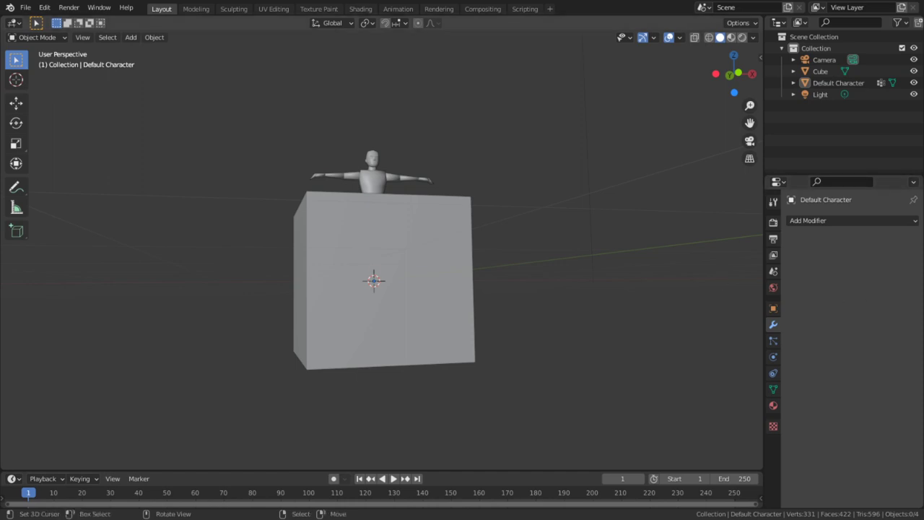
- Switch to the browser and examine the balconies, windows and stairways in both apartment reference photos at close range
click(269, 508)
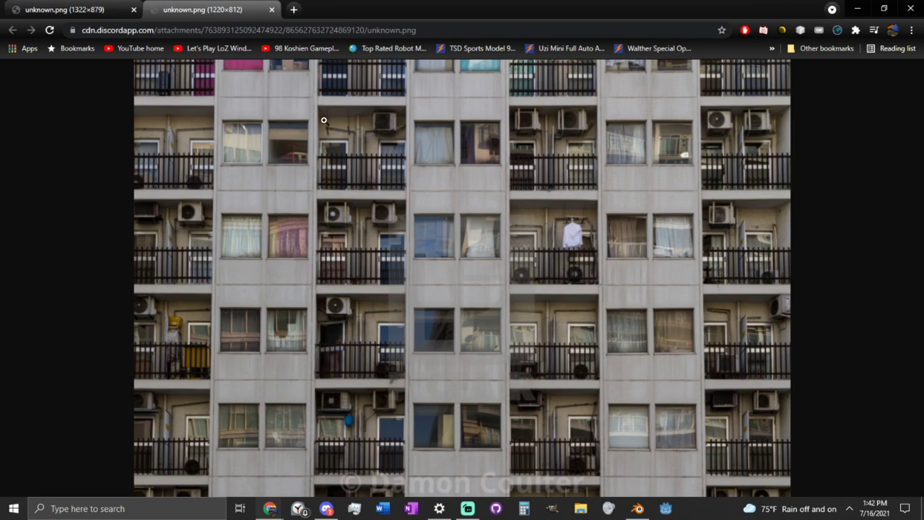
ctrl+scroll(361, 117, up, 8)
drag(282, 492, 515, 421)
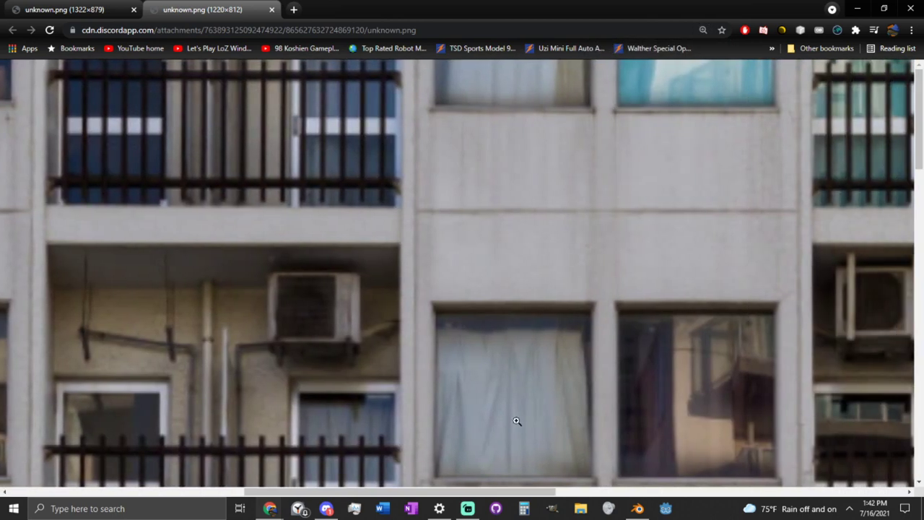
scroll(899, 163, down, 2)
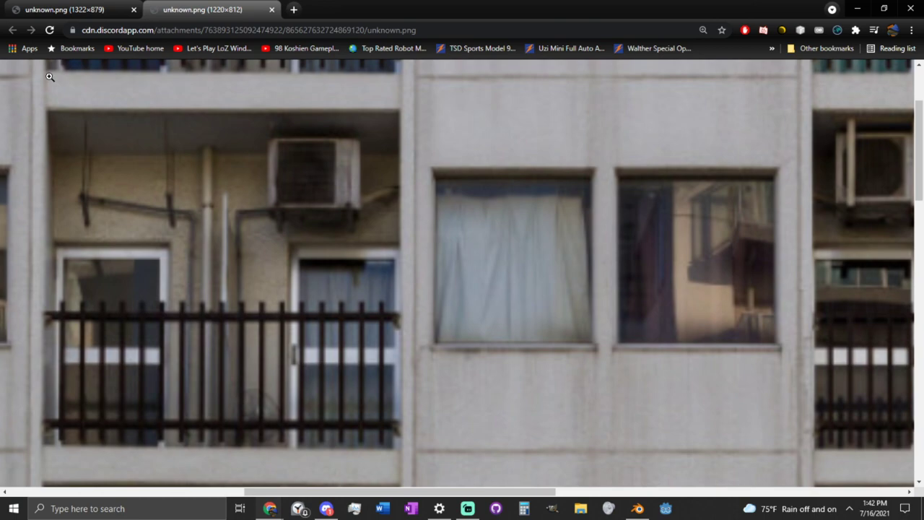
click(108, 11)
click(266, 159)
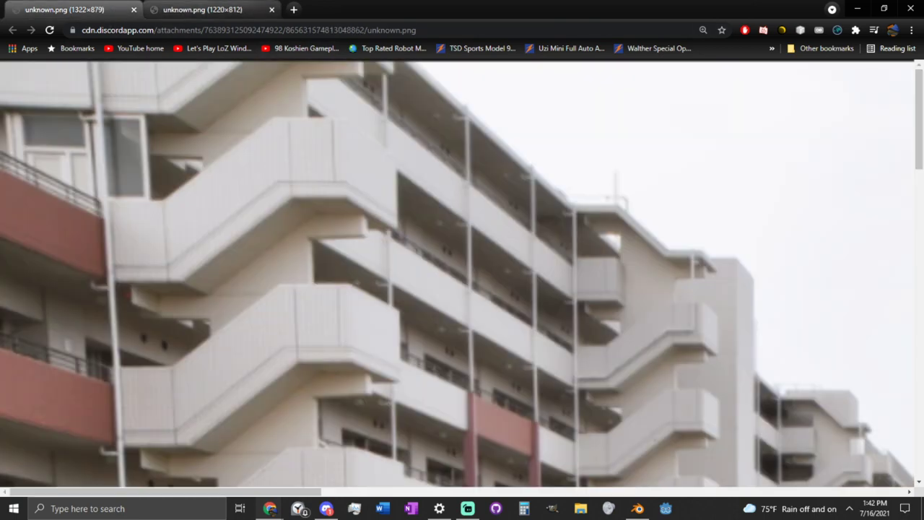
click(856, 9)
- Try to raise the cube freehand above the ground
middle_drag(288, 277, 405, 259)
drag(405, 260, 390, 145)
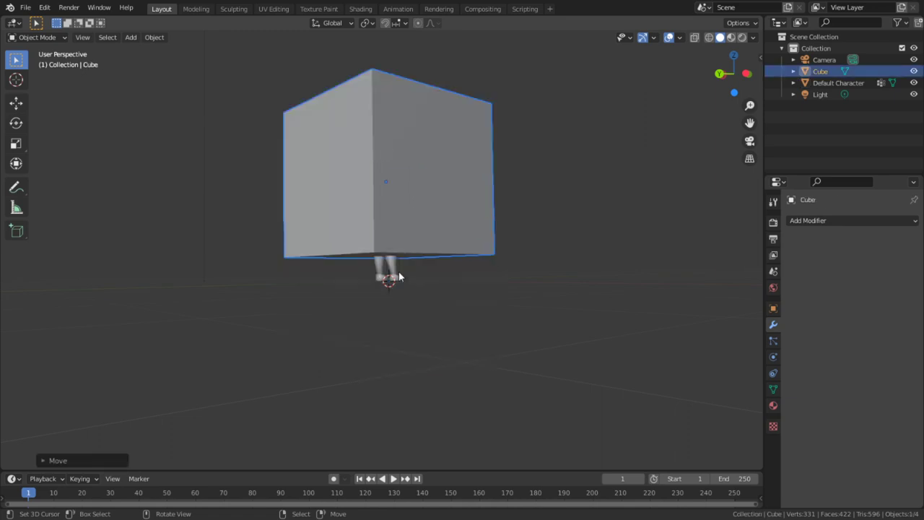
key(g)
key(z)
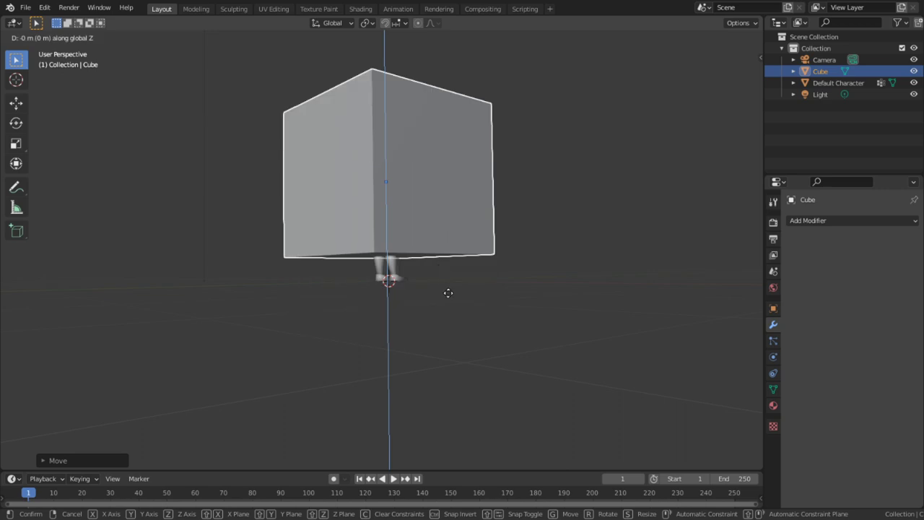
- With snapping turned on, reset the cube's location and raise it 1 m along Z so it rests on the ground
key(shift+Tab)
right_click(451, 293)
text(gz15)
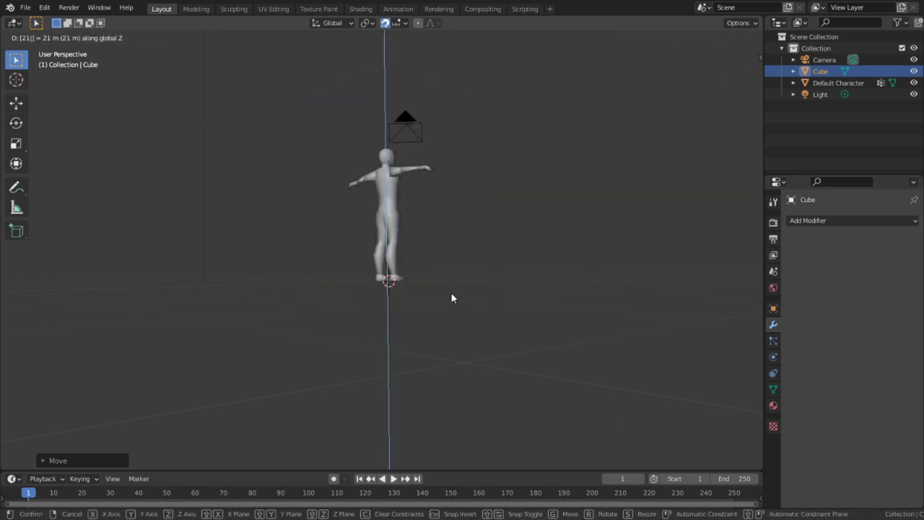
right_click(451, 293)
key(alt+g)
key(z)
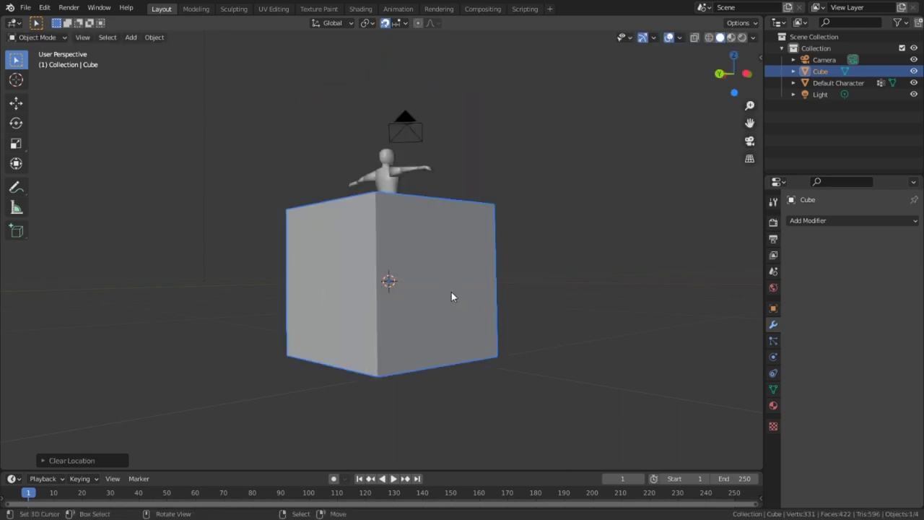
key(g)
key(z)
click(496, 212)
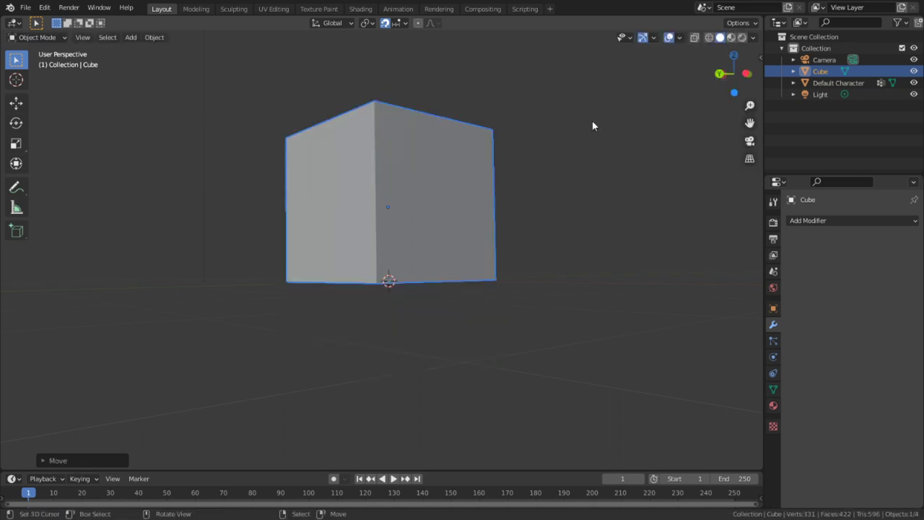
- Enable the Screencast Keys display and collapse its settings
key(n)
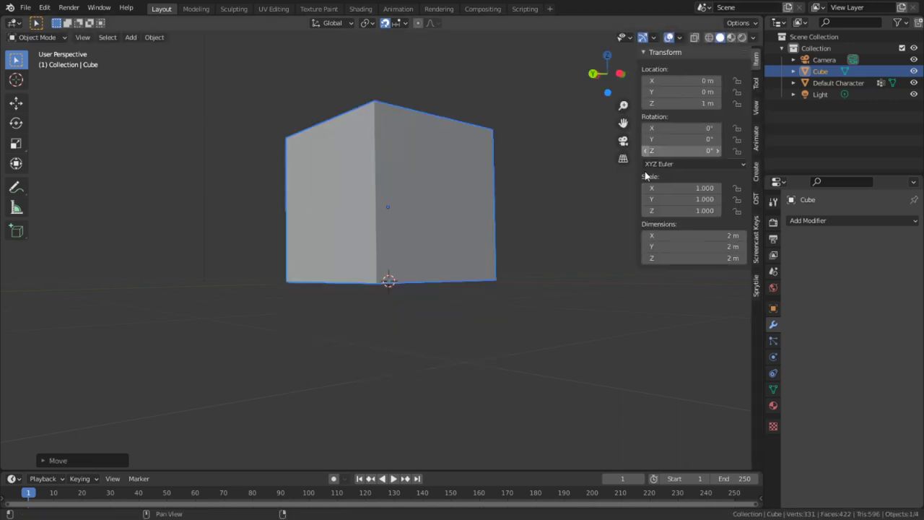
click(755, 241)
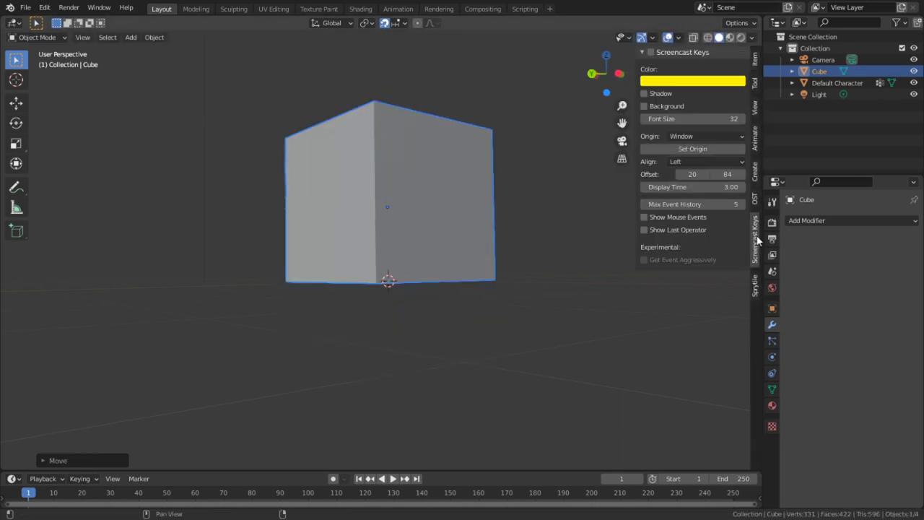
click(651, 54)
click(648, 52)
- Turn on Wireframe and In Front in the Default Character's viewport display settings
middle_drag(578, 145, 208, 257)
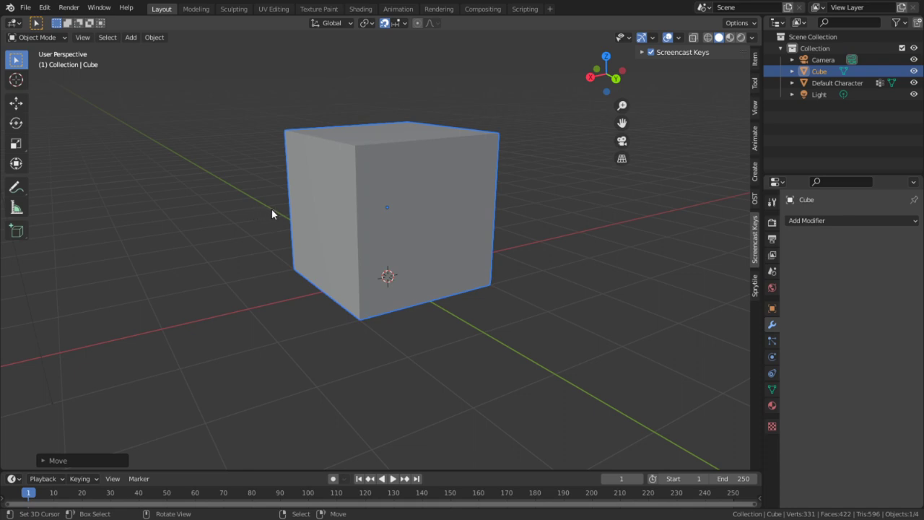
click(805, 83)
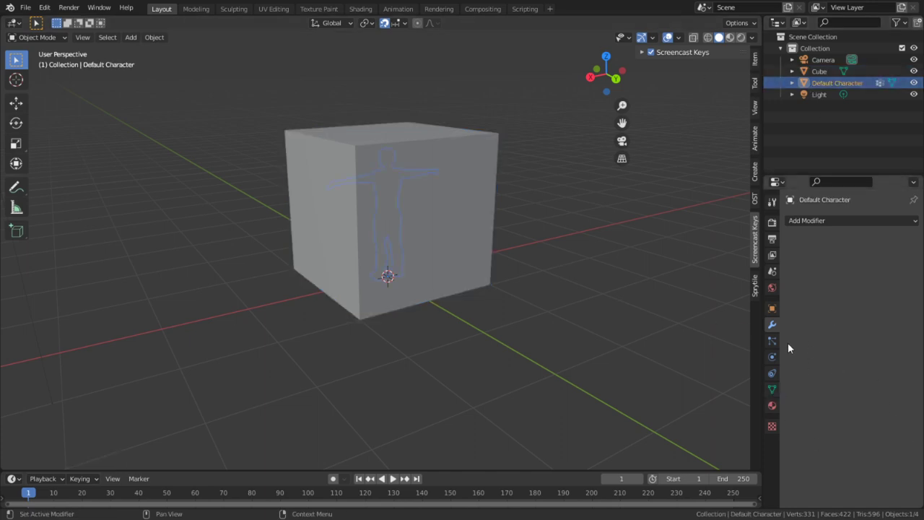
click(771, 308)
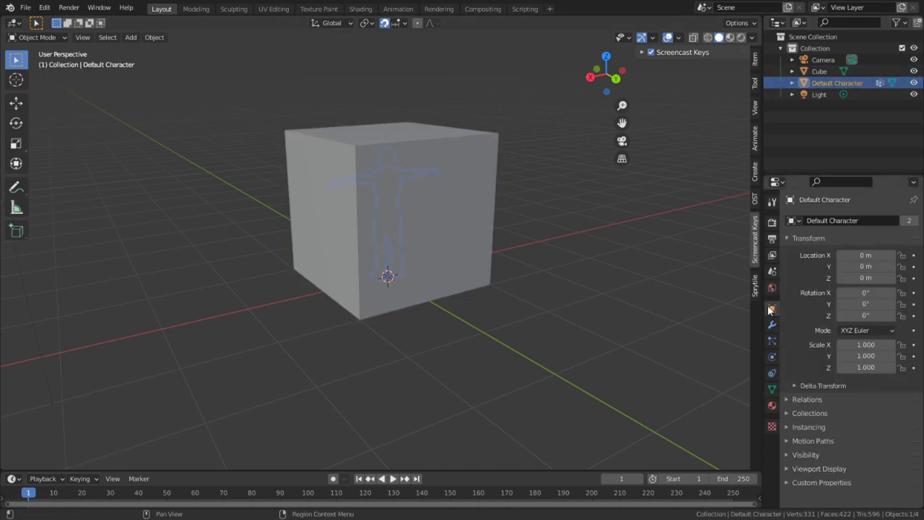
click(806, 454)
scroll(828, 451, down, 2)
click(815, 428)
click(823, 470)
scroll(867, 408, down, 5)
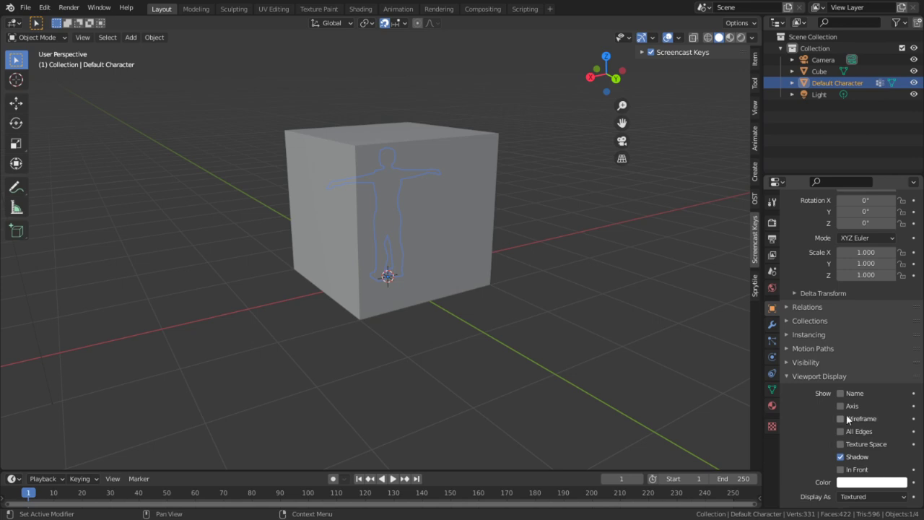
click(840, 469)
- Set the Default Character's viewport display to Wire
middle_drag(404, 163, 433, 169)
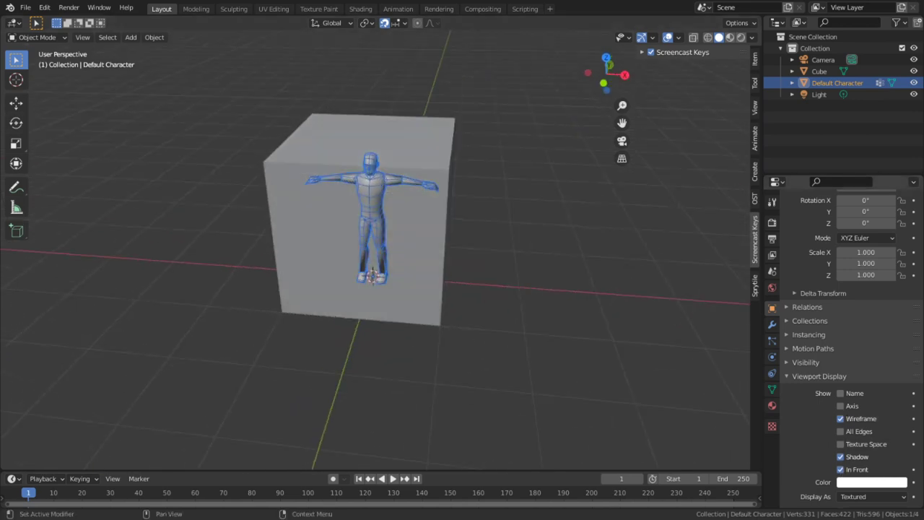
click(863, 496)
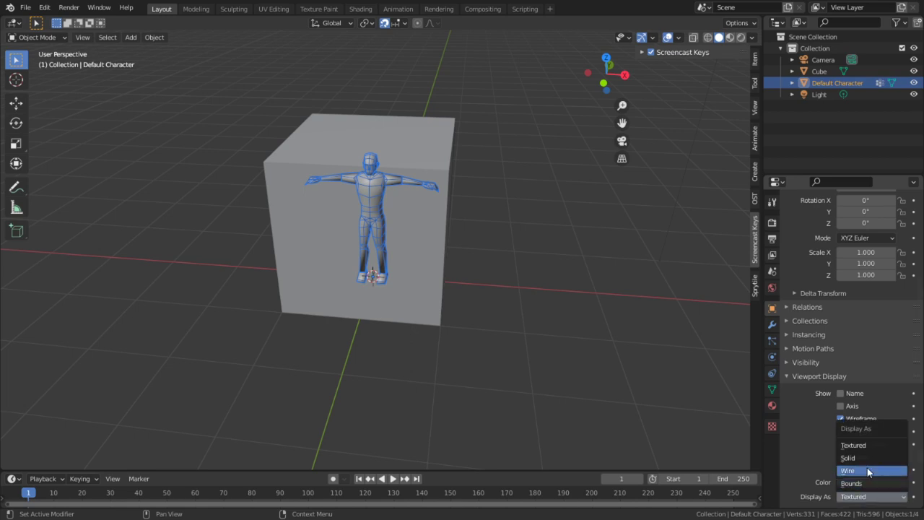
click(848, 470)
middle_drag(348, 187, 410, 264)
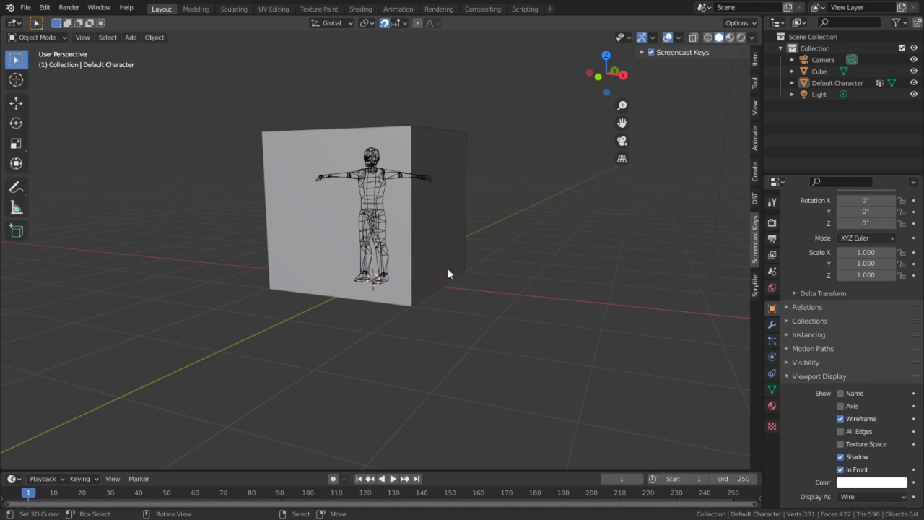
- Select the cube and change the scene's unit system to Imperial
click(462, 218)
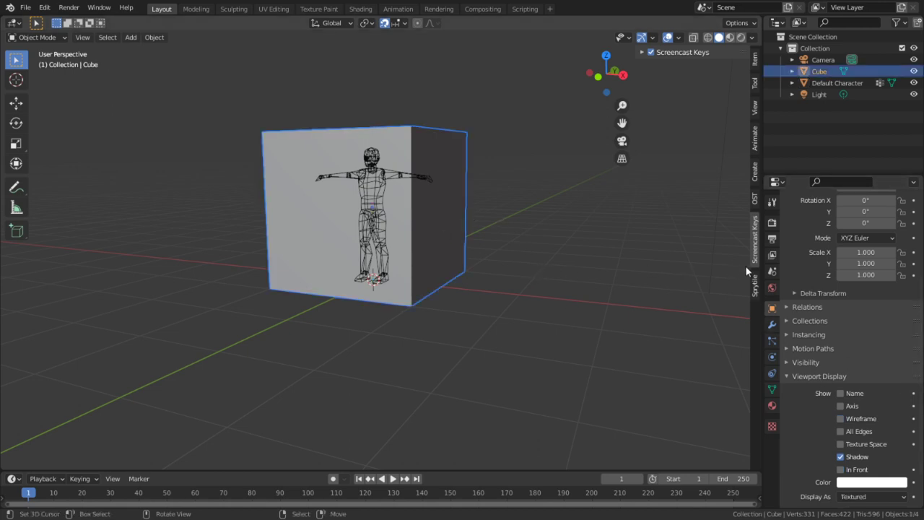
click(771, 256)
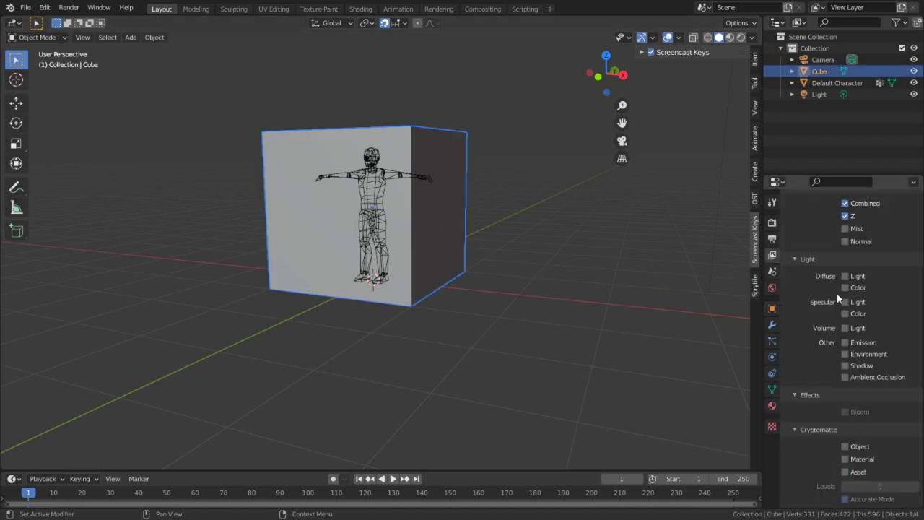
scroll(826, 314, up, 3)
click(772, 222)
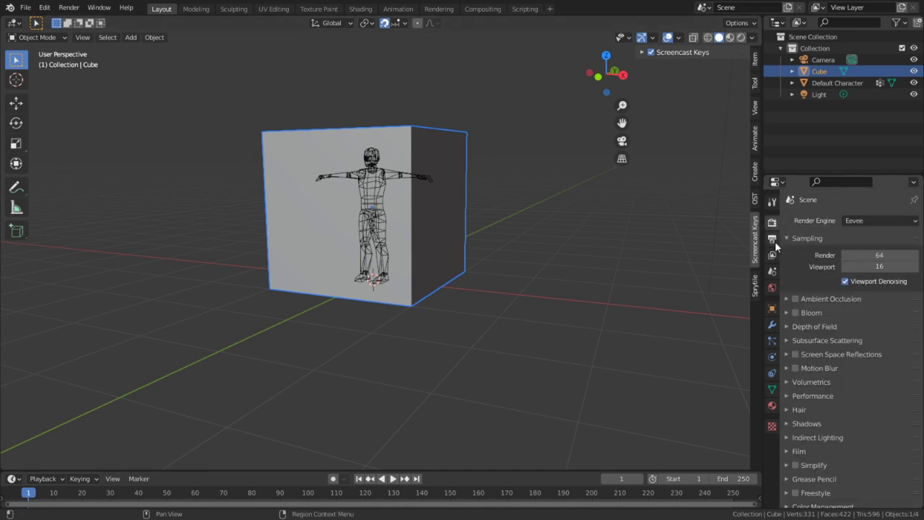
click(771, 271)
click(853, 280)
click(869, 297)
click(868, 337)
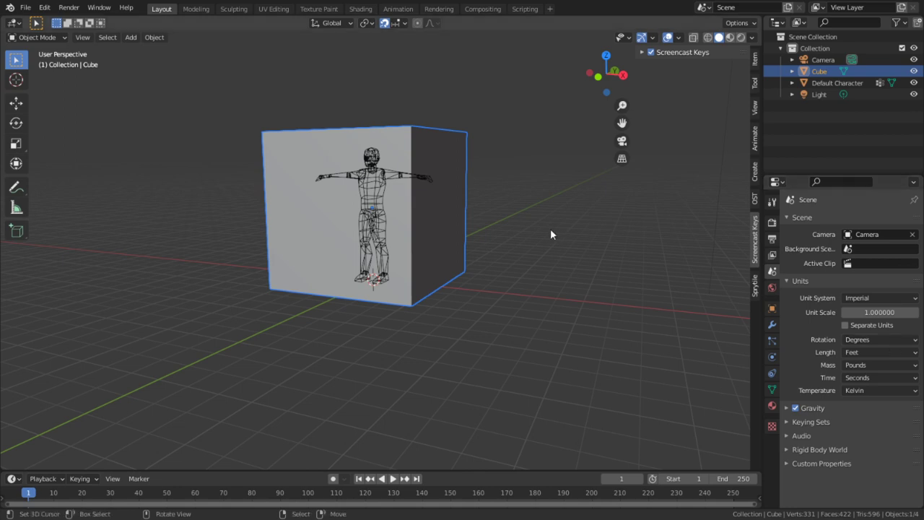
- In Edit Mode with face selection, edge-slide the cube's top face down to the level of its base
key(Tab)
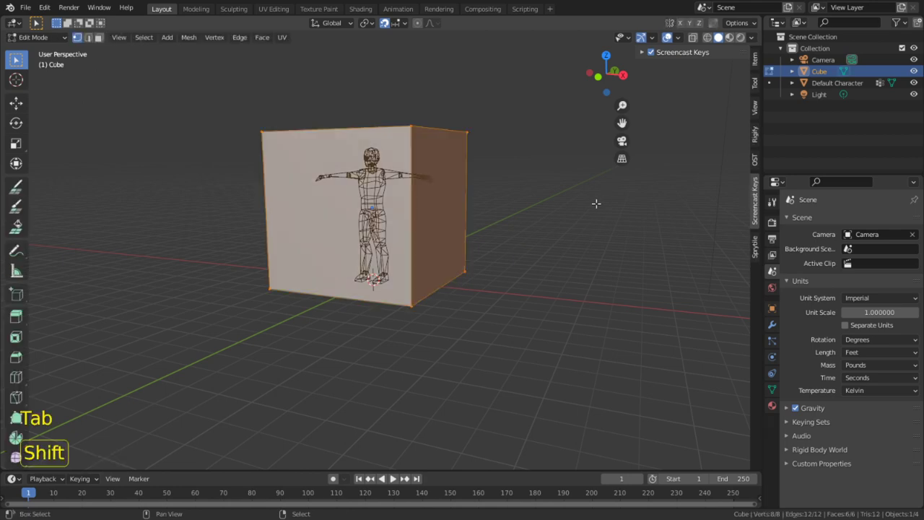
shift+middle_drag(407, 176, 381, 311)
key(3)
click(349, 271)
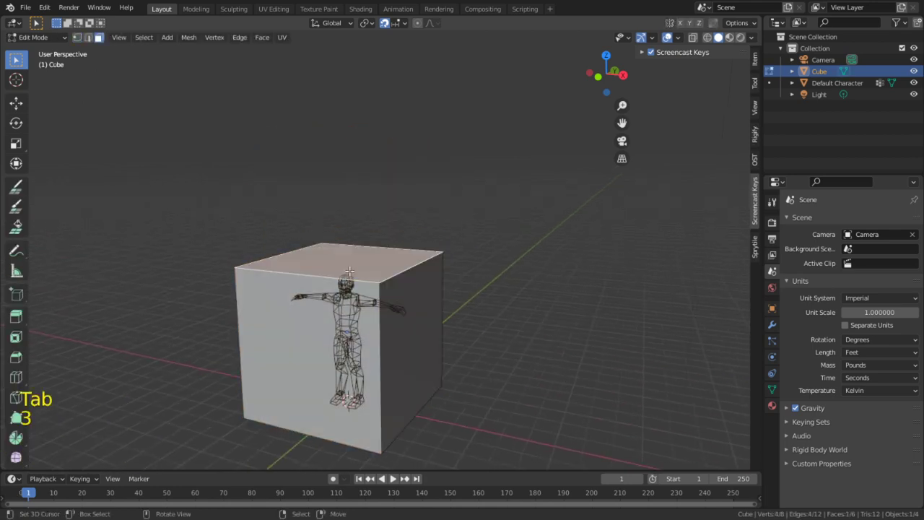
key(g)
key(g)
click(486, 108)
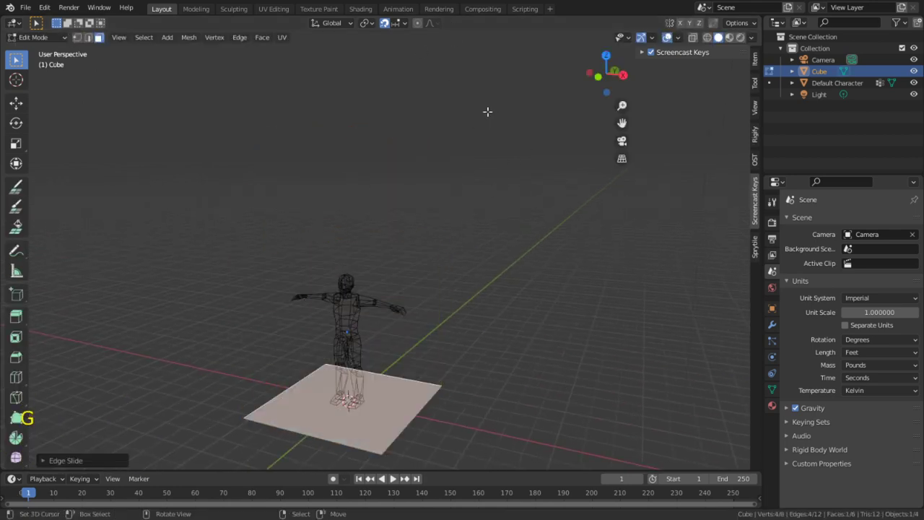
- Raise the lowered top face 8 ft along Z
key(g)
key(8)
key(z)
key(Return)
- Select two opposite side faces of the block and set the transform pivot point to 3D Cursor
middle_drag(433, 303, 311, 327)
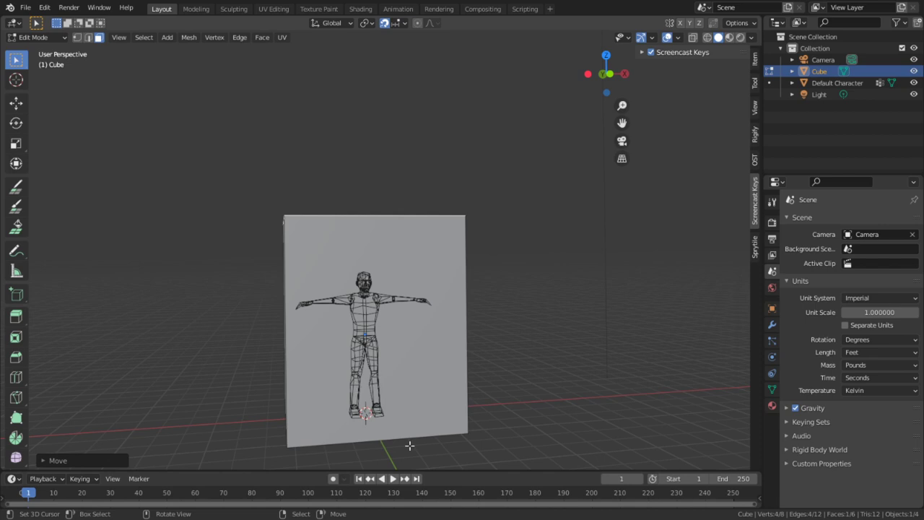
shift+middle_drag(512, 346, 446, 234)
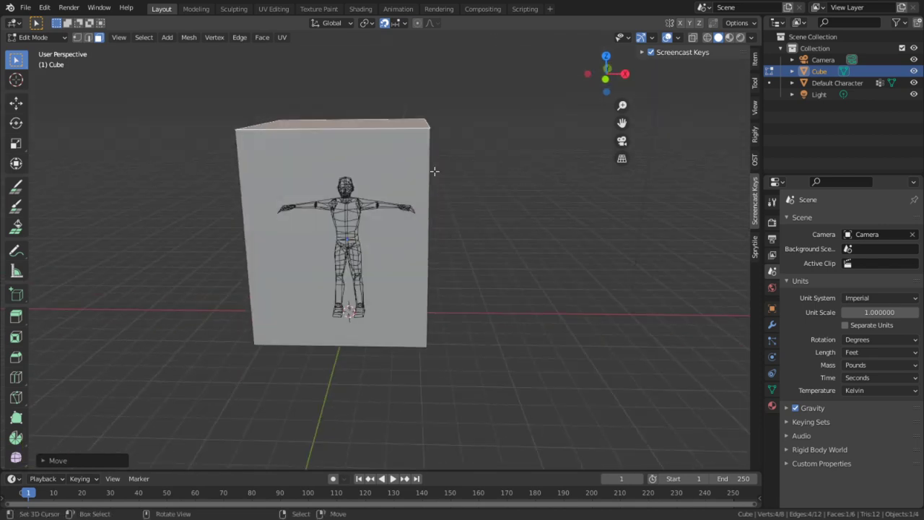
middle_drag(429, 171, 468, 199)
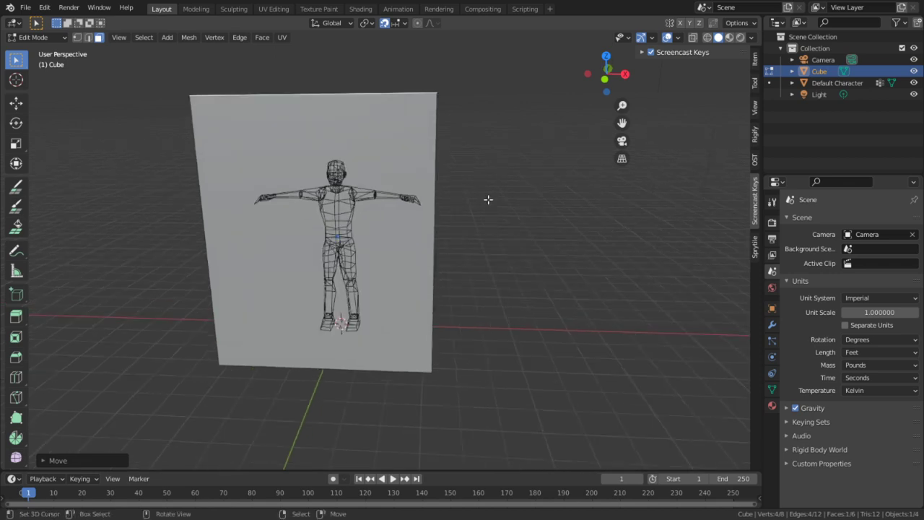
middle_drag(488, 200, 595, 249)
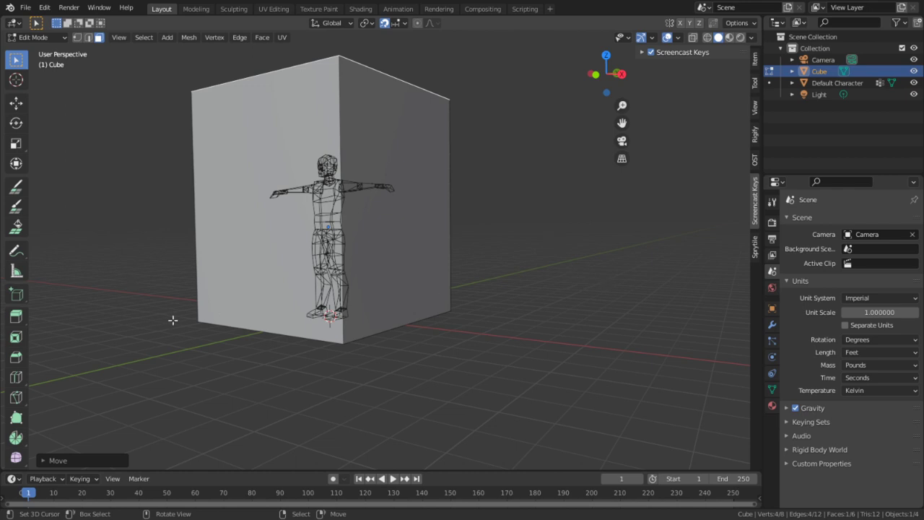
middle_drag(165, 231, 340, 270)
middle_drag(438, 257, 503, 213)
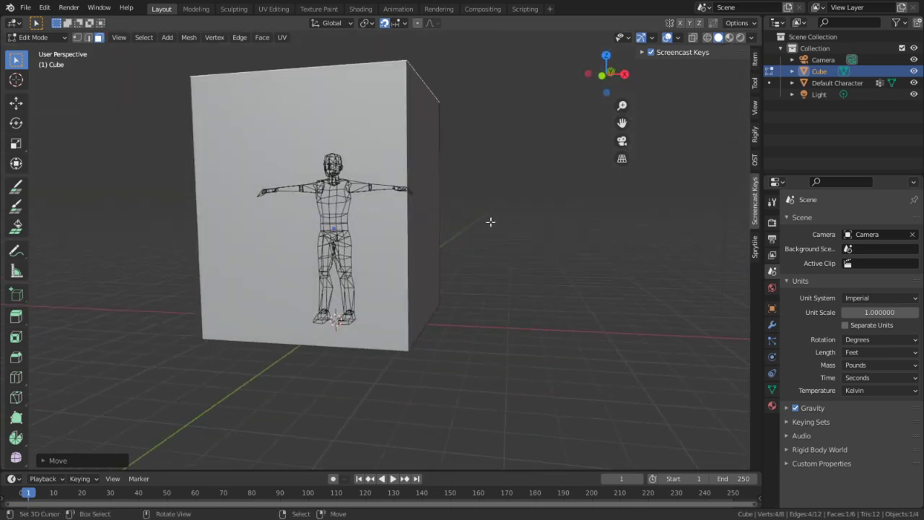
middle_drag(422, 212, 506, 249)
shift+click(433, 241)
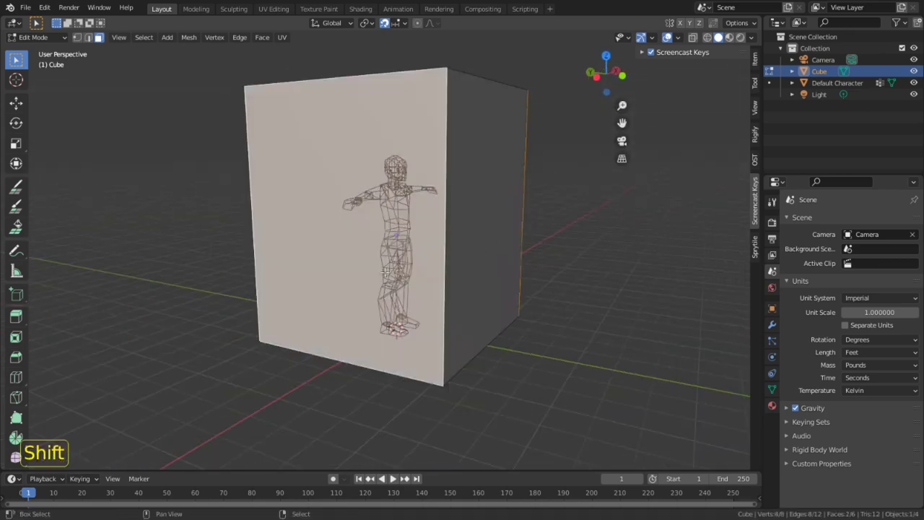
middle_drag(433, 241, 481, 212)
click(364, 23)
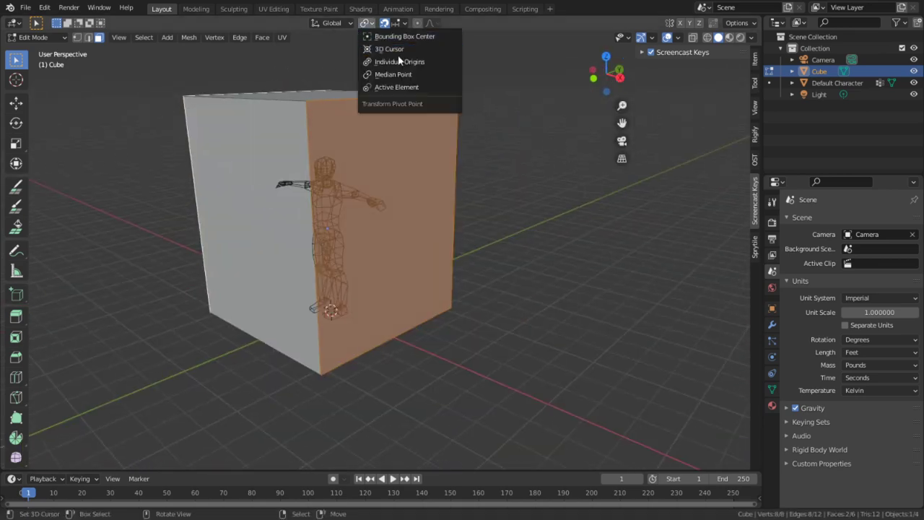
click(398, 54)
middle_drag(399, 101, 498, 235)
shift+click(439, 234)
middle_drag(452, 252, 465, 256)
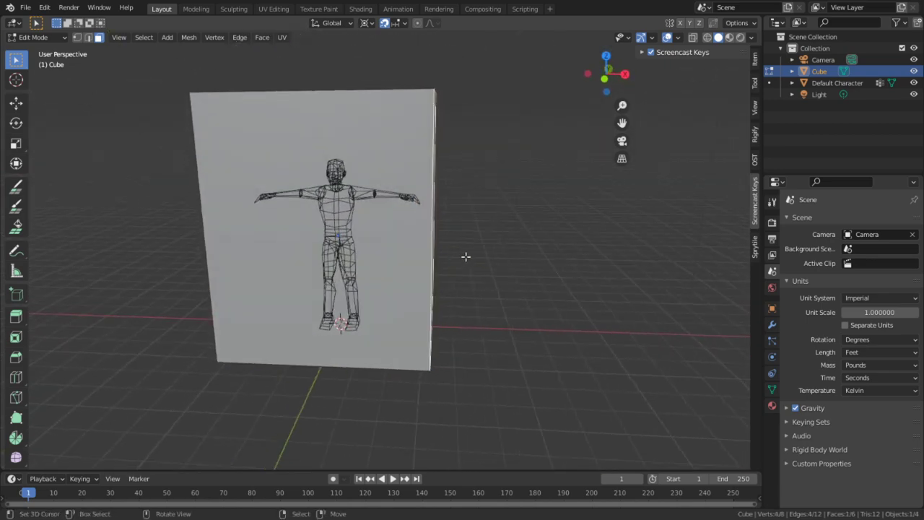
key(g)
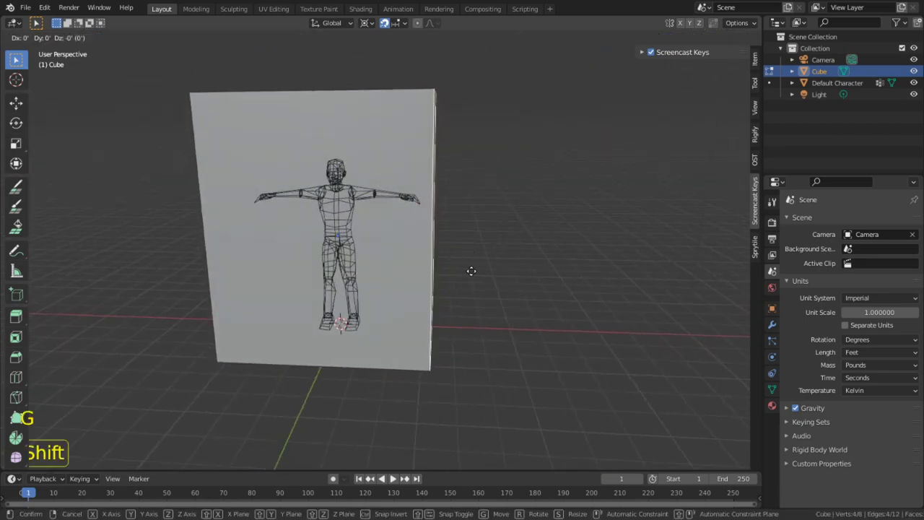
right_click(470, 265)
- With snapping turned off, select the +X side face and scale it to 0 along X about the 3D cursor
key(a)
key(shift+s)
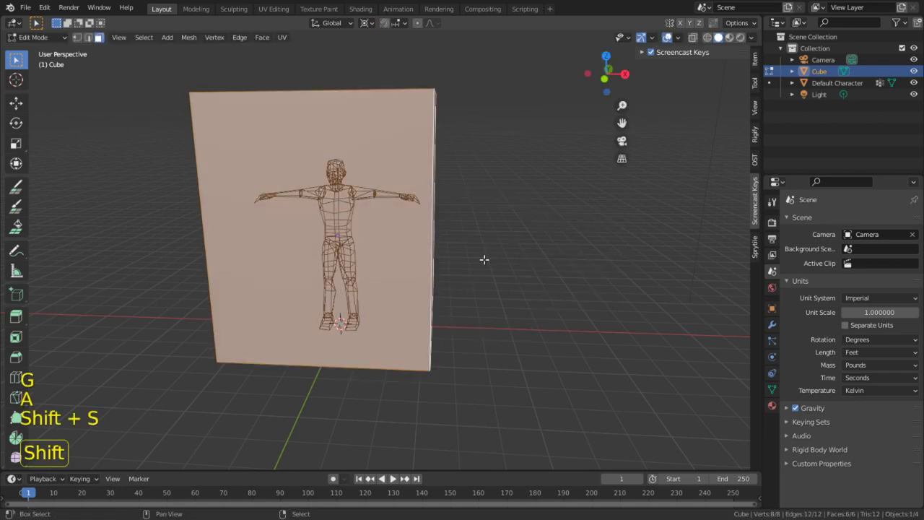
click(394, 301)
middle_drag(394, 301, 402, 305)
middle_drag(435, 238, 486, 323)
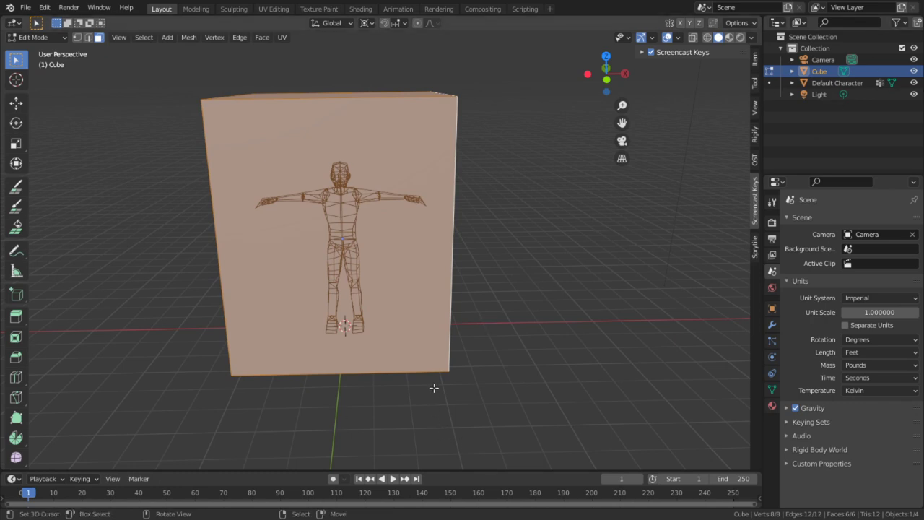
middle_drag(516, 260, 360, 277)
click(389, 251)
middle_drag(393, 250, 546, 248)
text(sx)
text(0)
key(Return)
- Move the selected side face 4 ft along X
middle_drag(534, 182, 415, 229)
text(gx4)
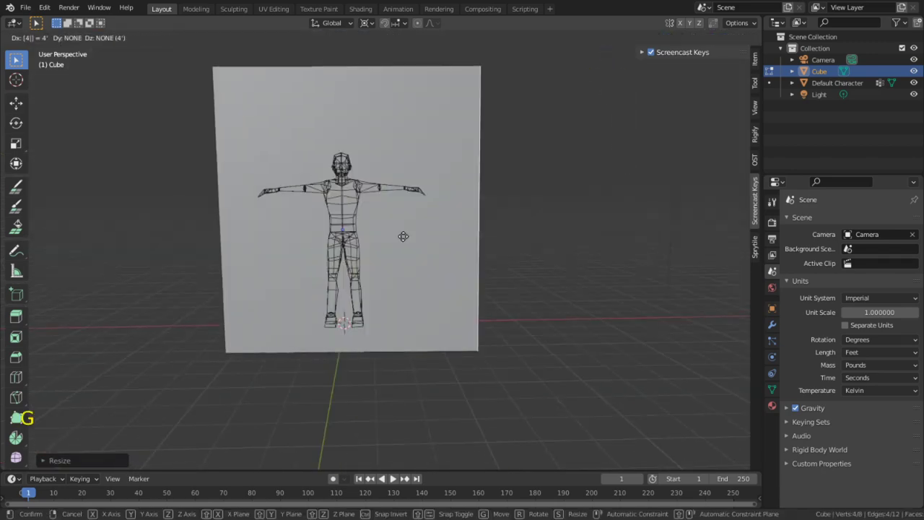
key(Return)
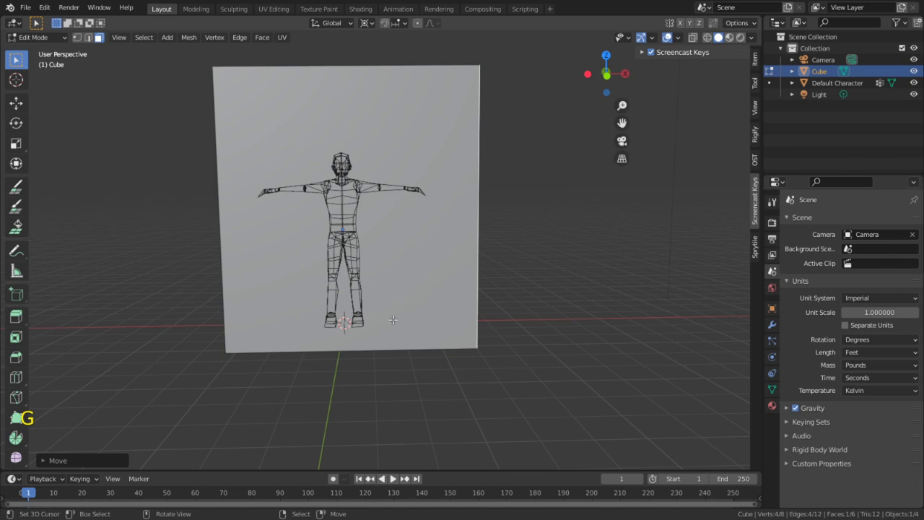
- Symmetrize the whole block mesh with the direction set to +X to -X
middle_drag(373, 310, 373, 291)
key(a)
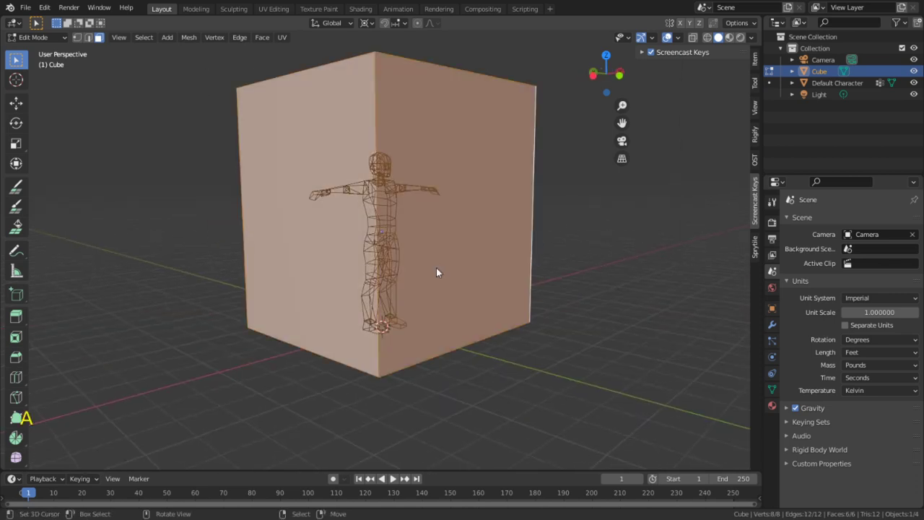
key(q)
click(405, 318)
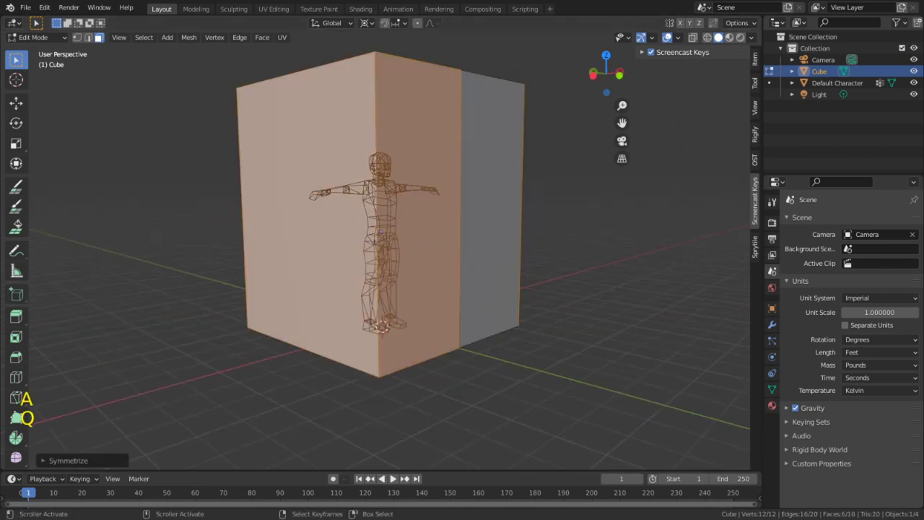
click(83, 456)
click(157, 444)
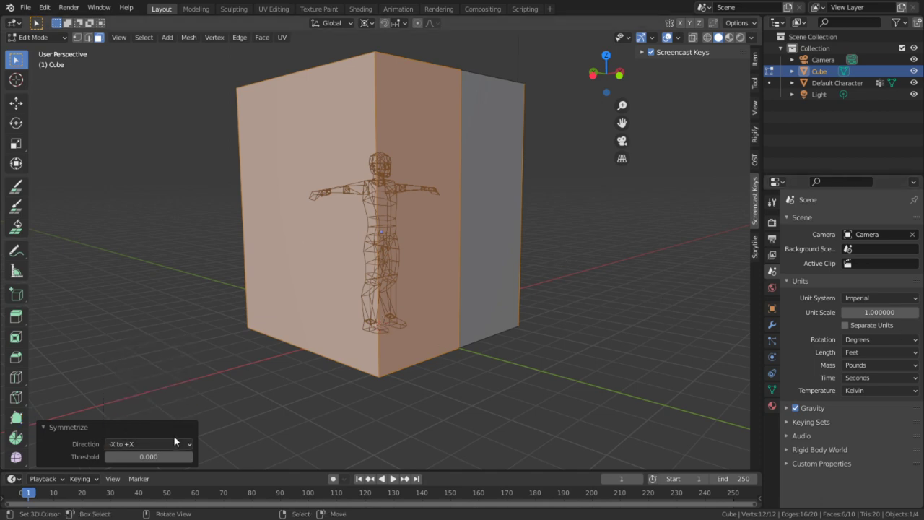
click(153, 442)
click(148, 418)
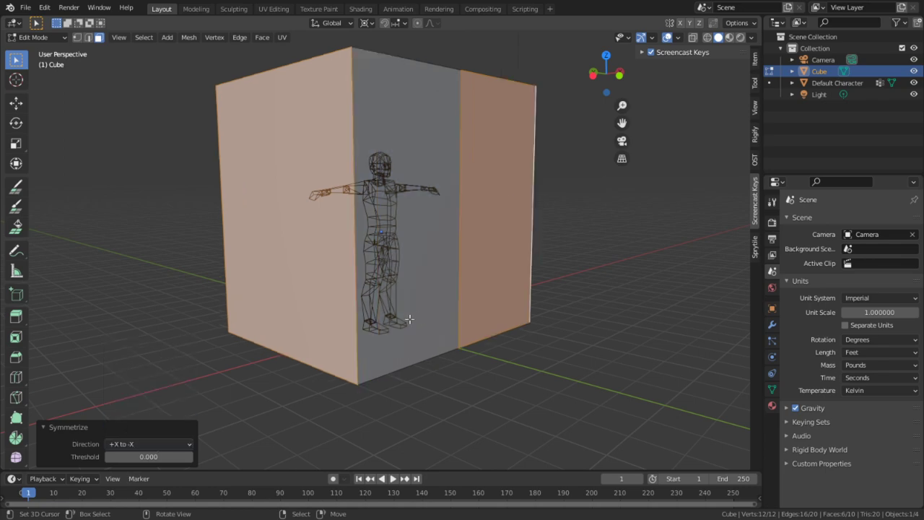
- Delete every face of the block except the two faces that form its front wall
middle_drag(578, 243, 184, 192)
key(3)
click(433, 181)
shift+click(473, 173)
middle_drag(472, 173, 411, 248)
key(x)
click(271, 286)
- Duplicate the whole wall about 11.8 ft along X, clear of the original
key(2)
key(a)
key(shift+d)
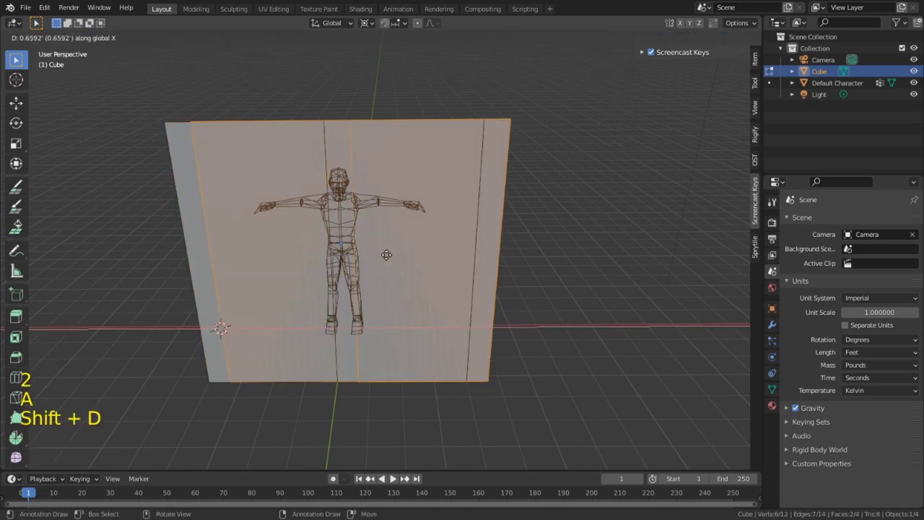
click(581, 254)
- Turn on Vertex snapping and move the duplicated wall along X until it sits flush against the original's edge
click(404, 23)
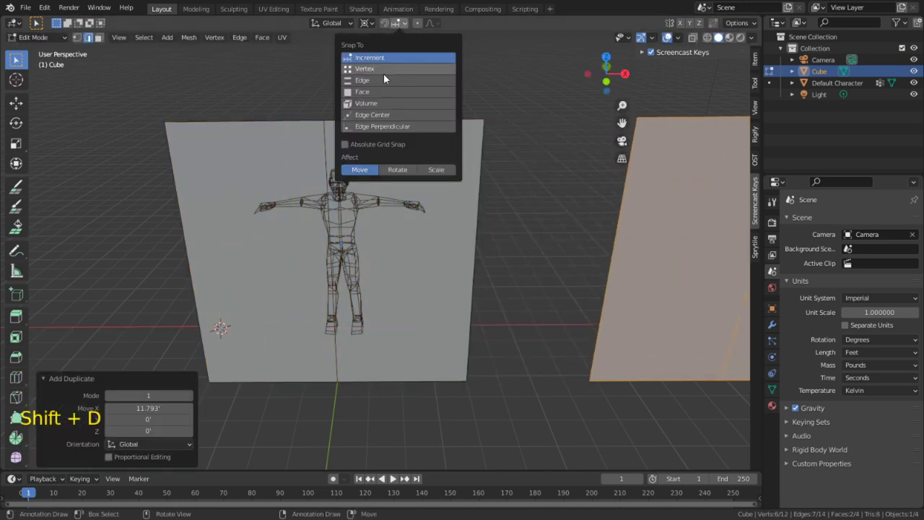
click(387, 72)
key(shift+Tab)
key(g)
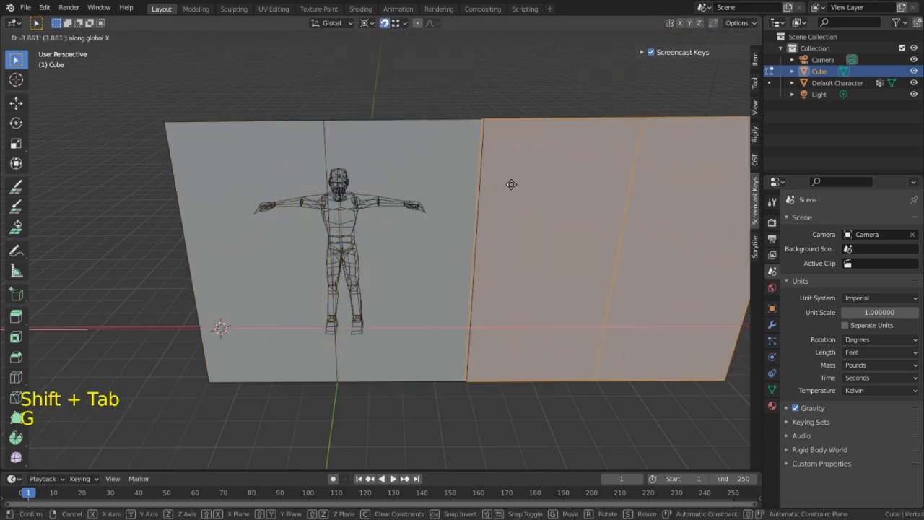
right_click(487, 121)
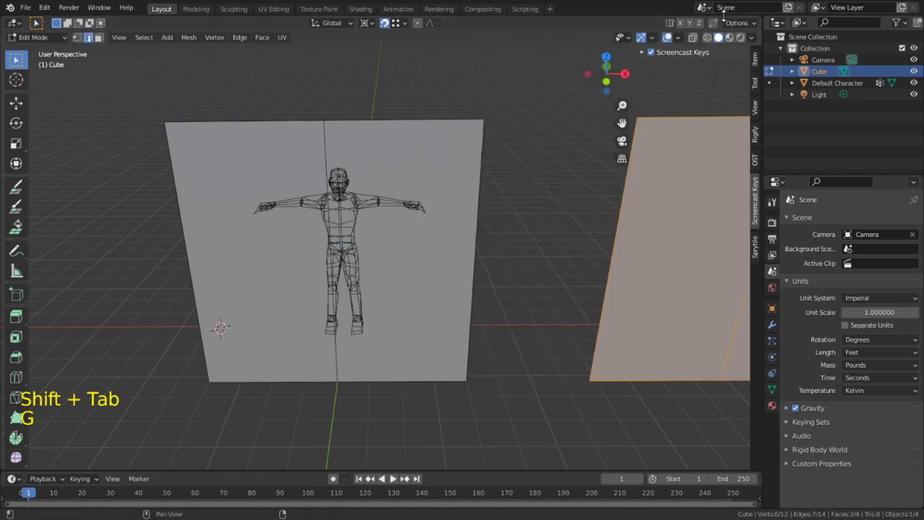
key(g)
click(481, 114)
- Dissolve the vertical middle edge in each of the two wall panels
scroll(481, 113, down, 5)
middle_drag(481, 113, 409, 271)
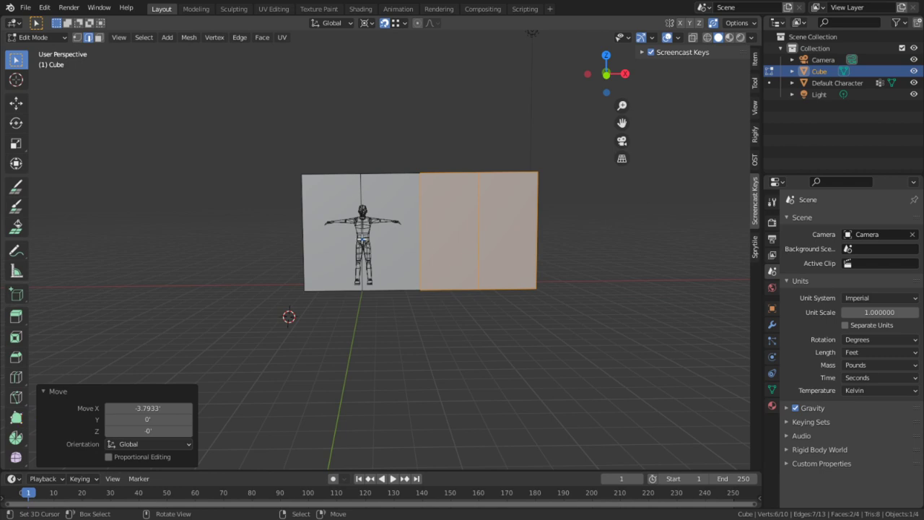
right_click(368, 189)
key(x)
key(ctrl+x)
right_click(474, 211)
key(ctrl+x)
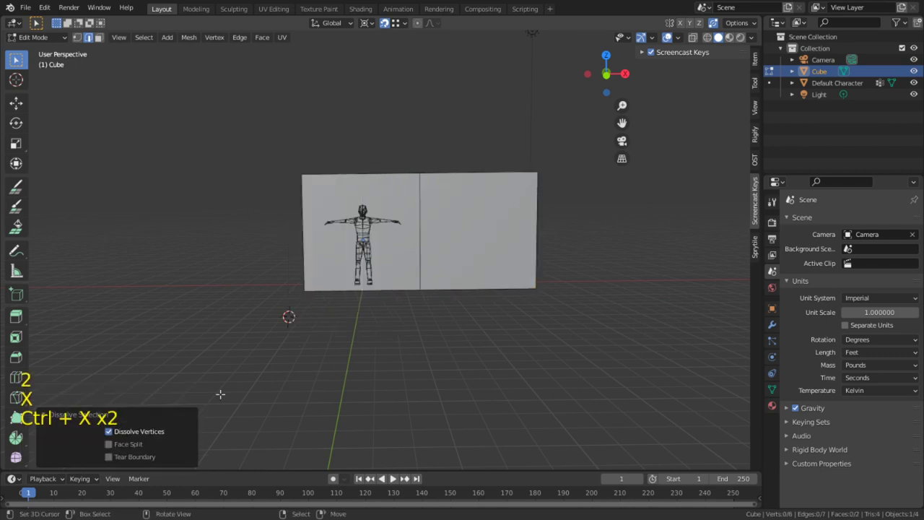
- Add an Array modifier to the wall object
click(771, 324)
click(819, 221)
click(691, 250)
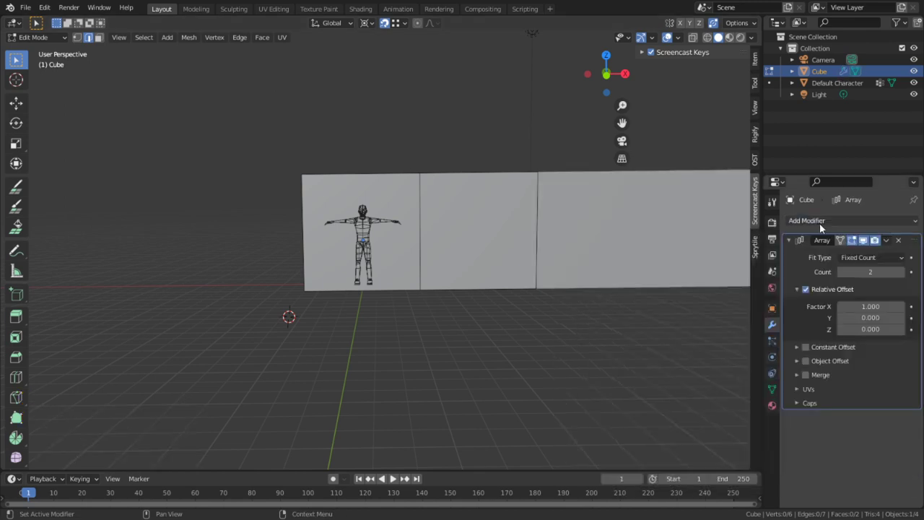
scroll(241, 392, down, 2)
middle_drag(241, 392, 286, 398)
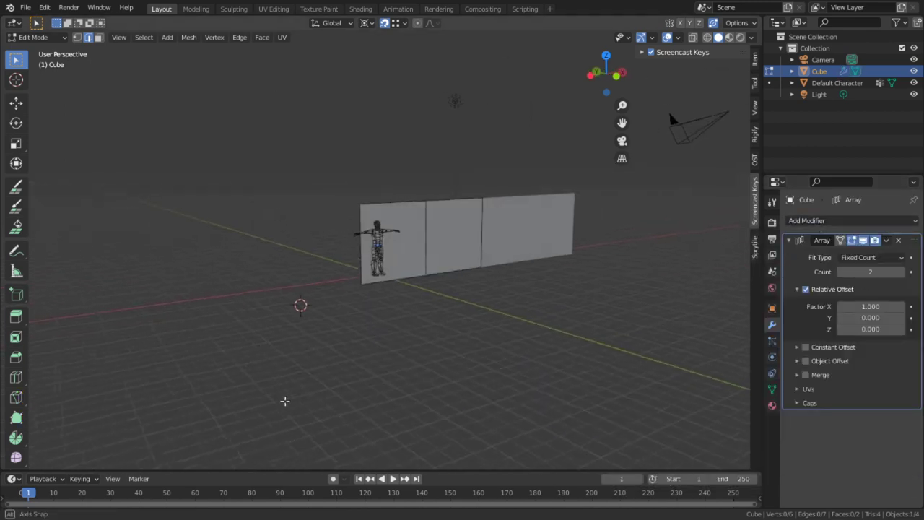
- Set the Array modifier's count to 8 so the wall panels repeat along X
click(899, 272)
click(898, 272)
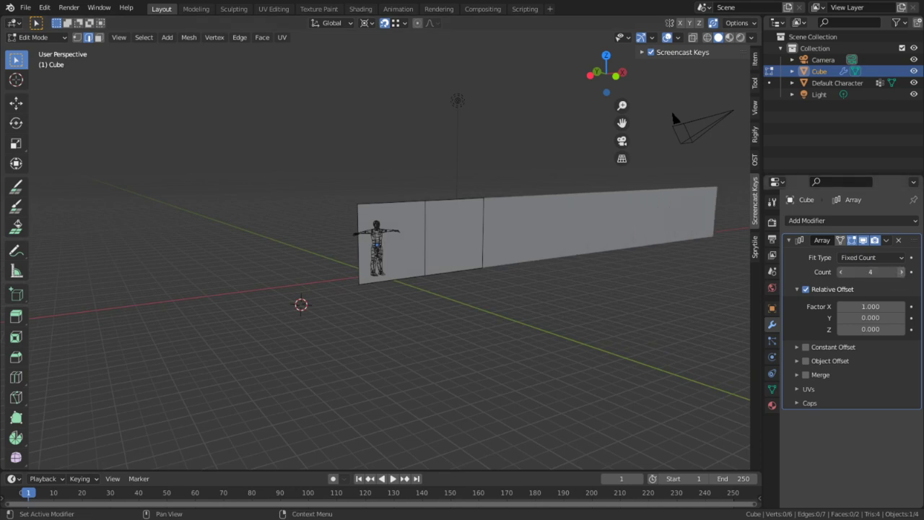
click(898, 272)
click(899, 272)
middle_drag(649, 247, 688, 249)
click(905, 272)
click(906, 272)
middle_drag(491, 316, 635, 303)
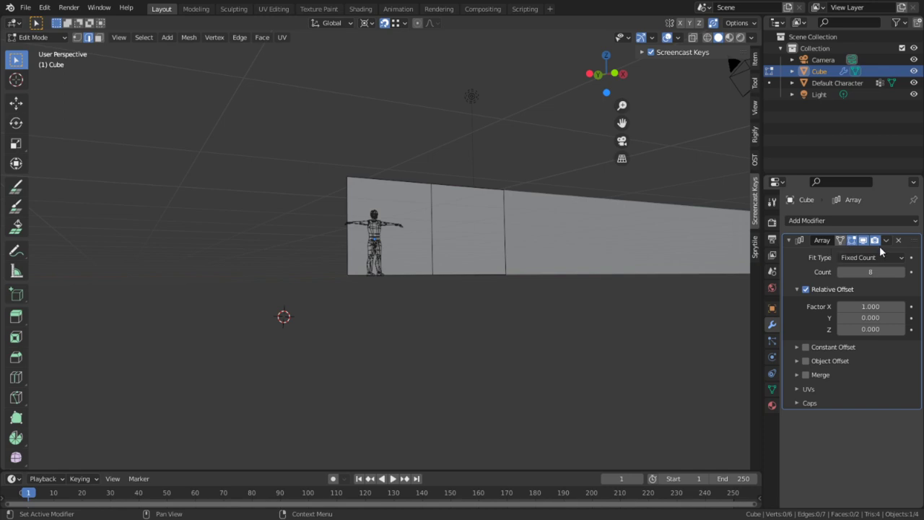
- Duplicate the Array modifier and give the copy a relative offset of X 0, Z -1 and a count of 10
key(shift+d)
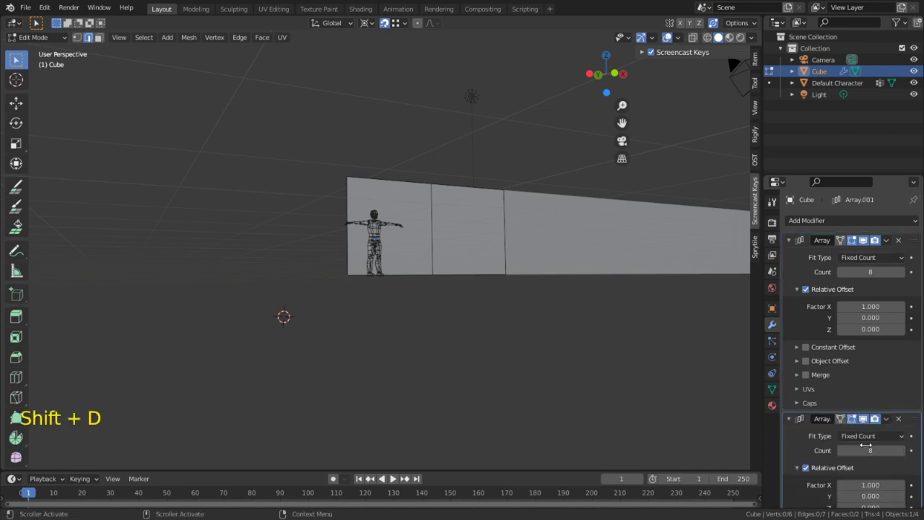
scroll(867, 448, down, 1)
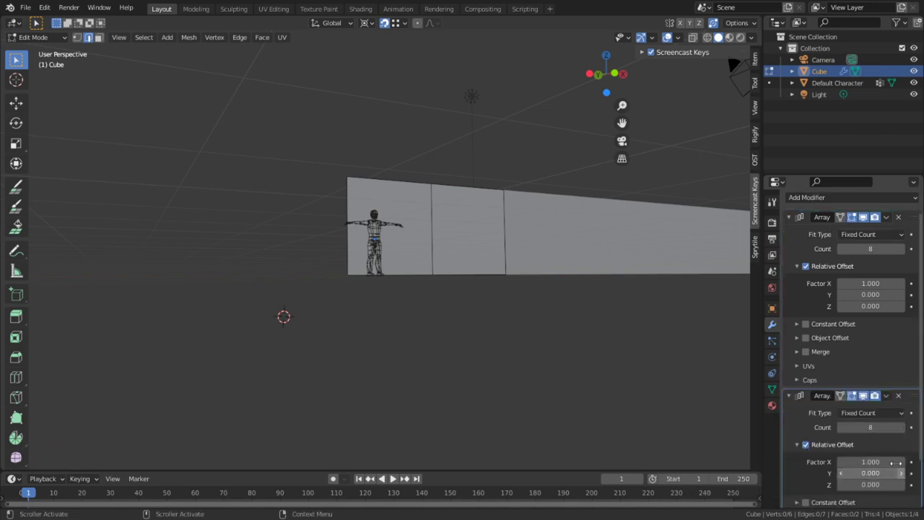
key(Return)
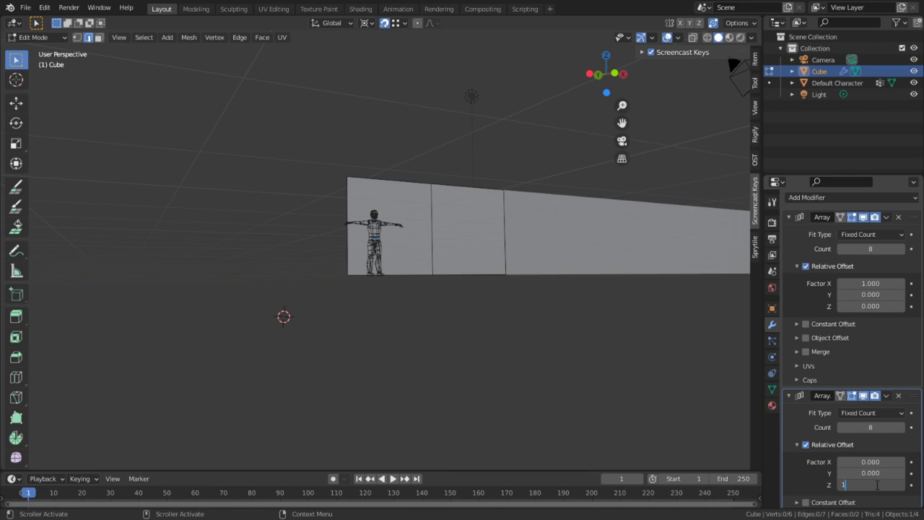
key(Return)
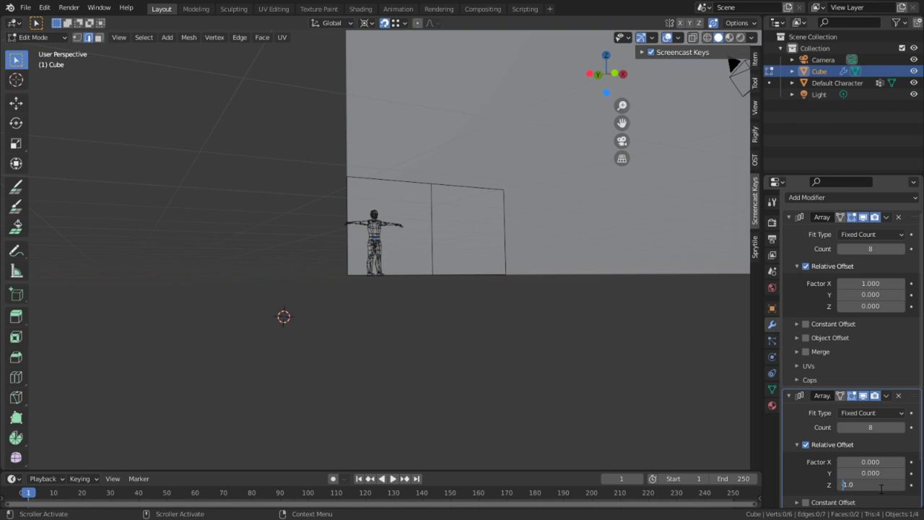
text(-)
key(Return)
scroll(499, 390, down, 3)
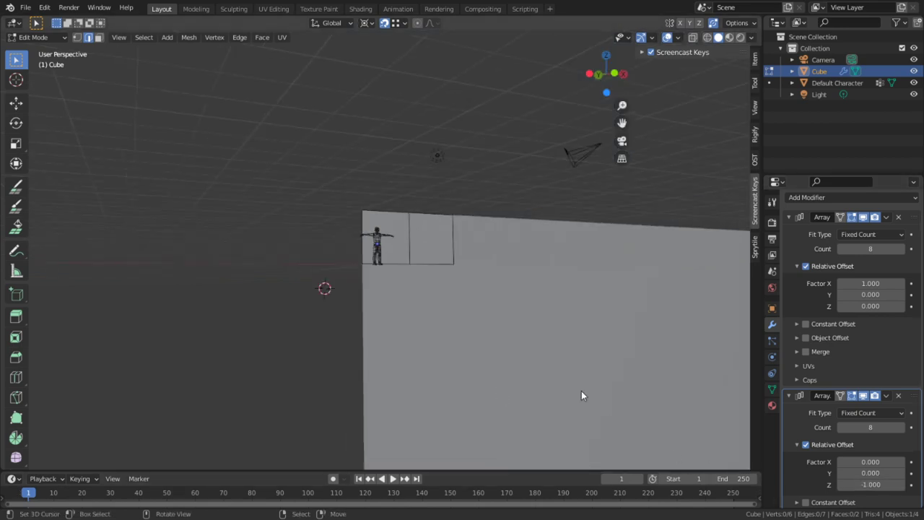
click(873, 427)
- Inset the wall face behind the human figure by about 0.45 ft
middle_drag(499, 269, 404, 253)
key(3)
click(396, 247)
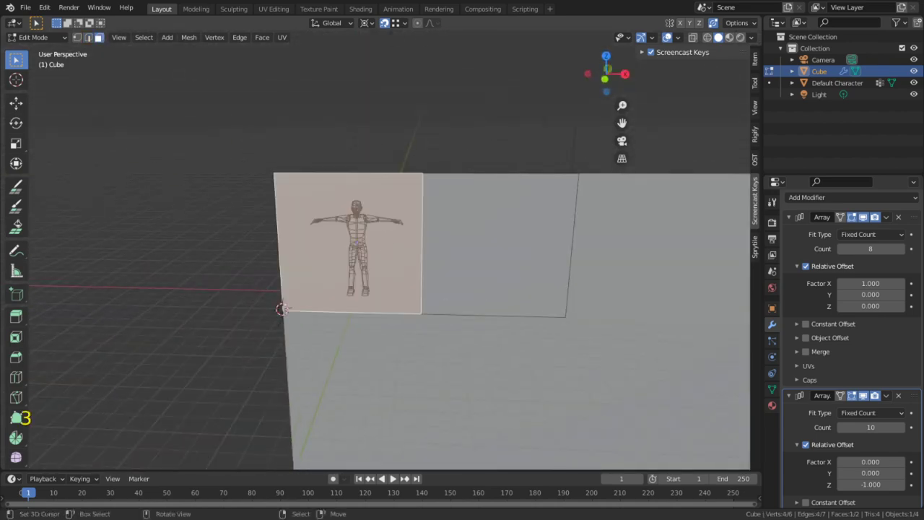
scroll(479, 279, up, 4)
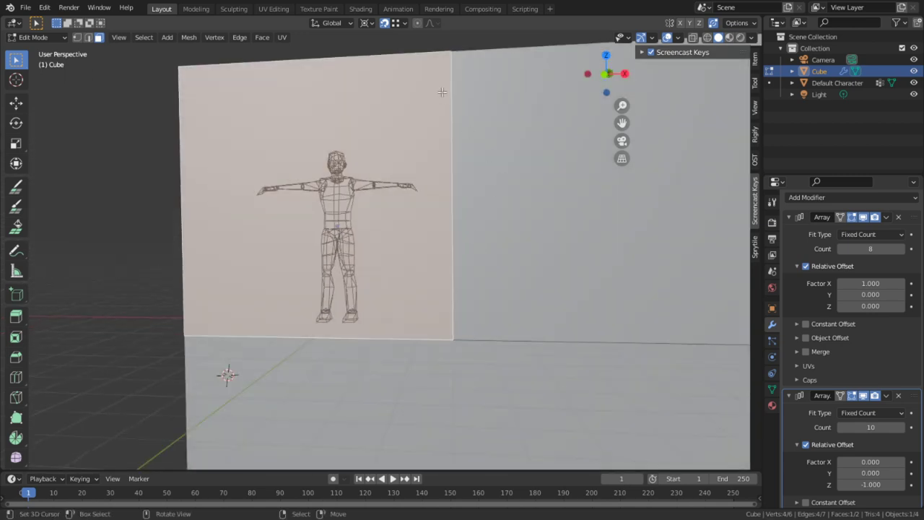
shift+middle_drag(441, 92, 479, 180)
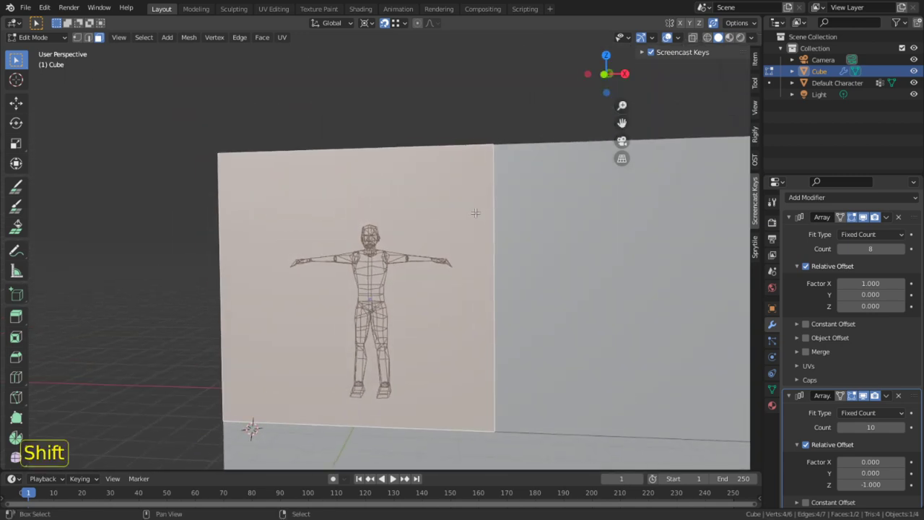
key(i)
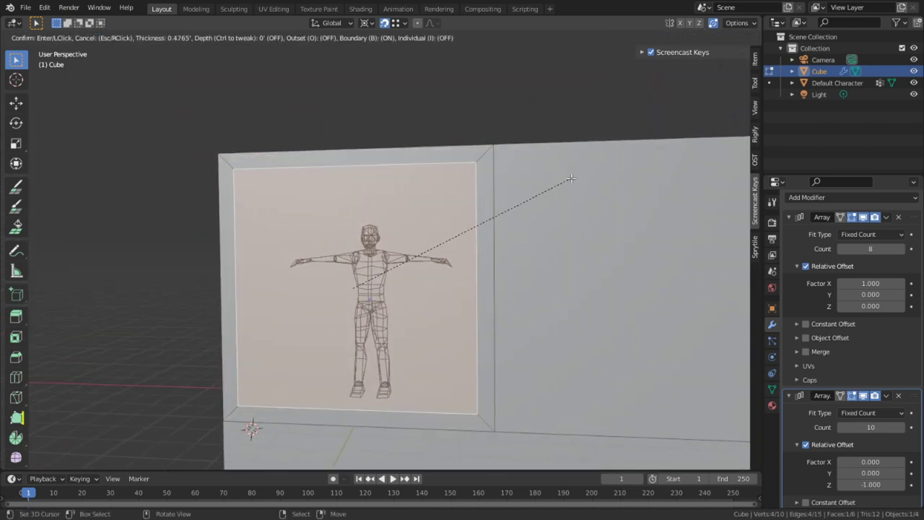
click(554, 199)
- Extrude the inset face about 8 ft back along Y to form a balcony recess
middle_drag(554, 198, 634, 257)
key(e)
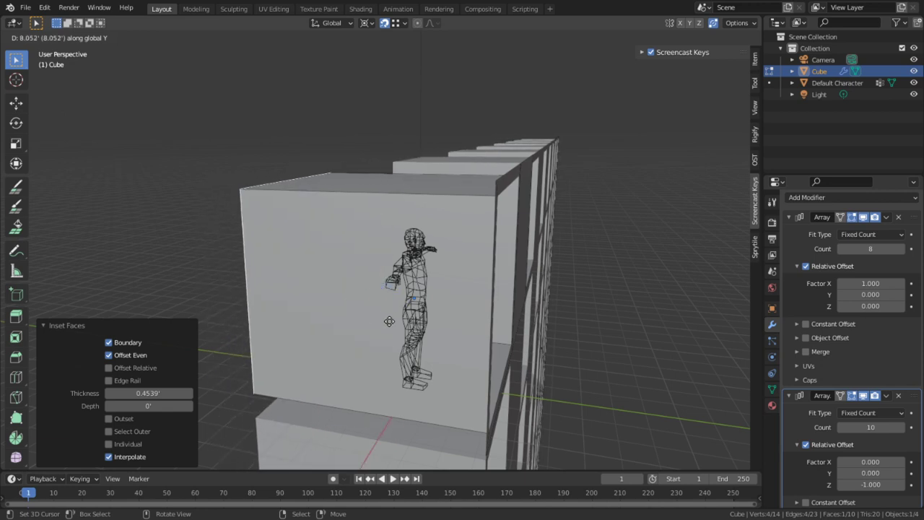
click(374, 322)
- Move the recess's outer side wall and its frame face outward along X to widen the balcony
middle_drag(476, 310, 374, 280)
scroll(385, 292, down, 3)
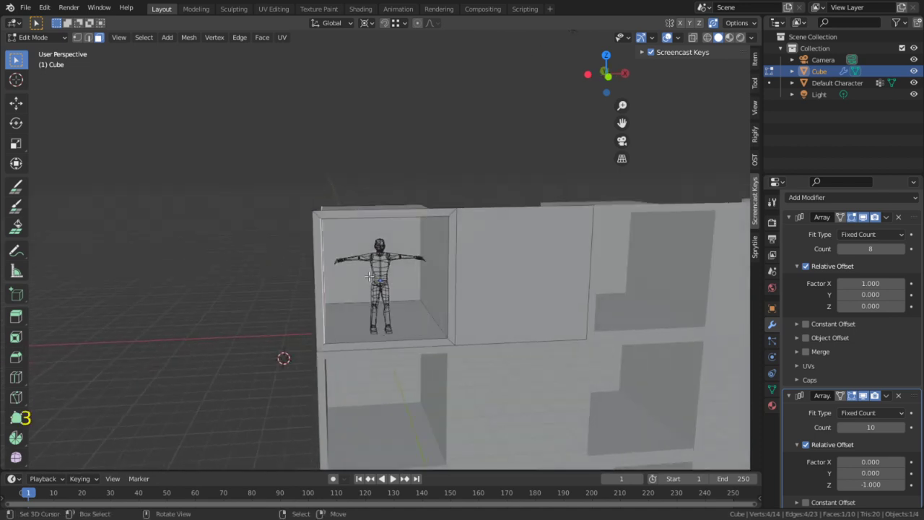
key(g)
click(308, 270)
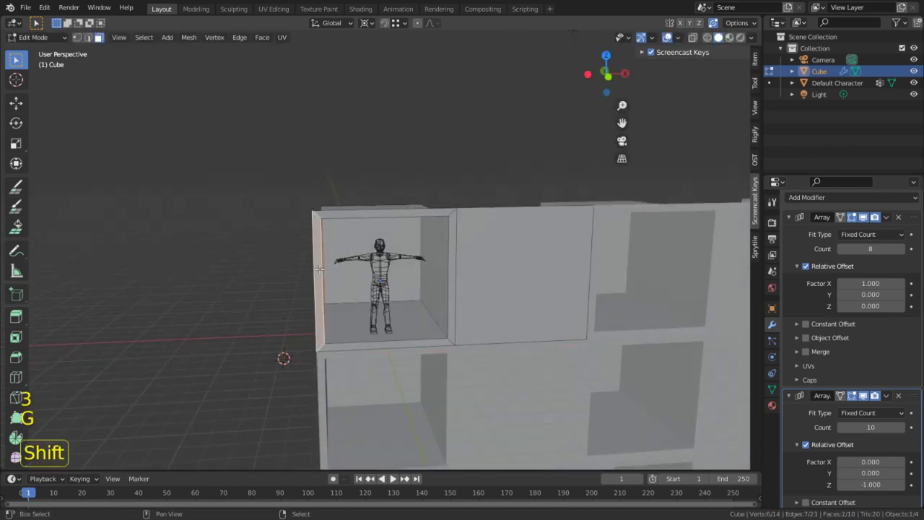
key(g)
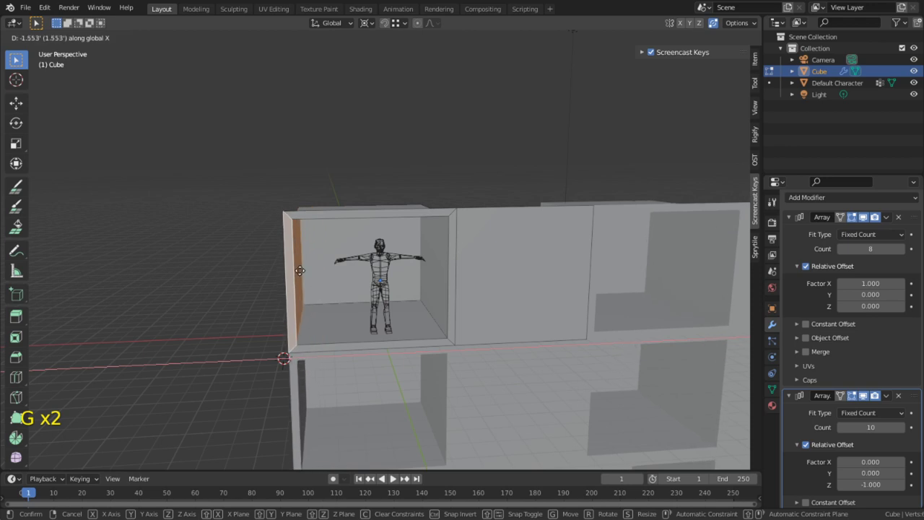
click(291, 270)
- Raise the balcony's top frame face, its ceiling and the neighbouring panel's top edge about 0.53 ft along Z
key(2)
key(3)
click(433, 212)
key(2)
shift+click(521, 209)
key(g)
key(z)
right_click(520, 118)
key(3)
middle_drag(454, 173, 470, 201)
shift+click(393, 239)
key(2)
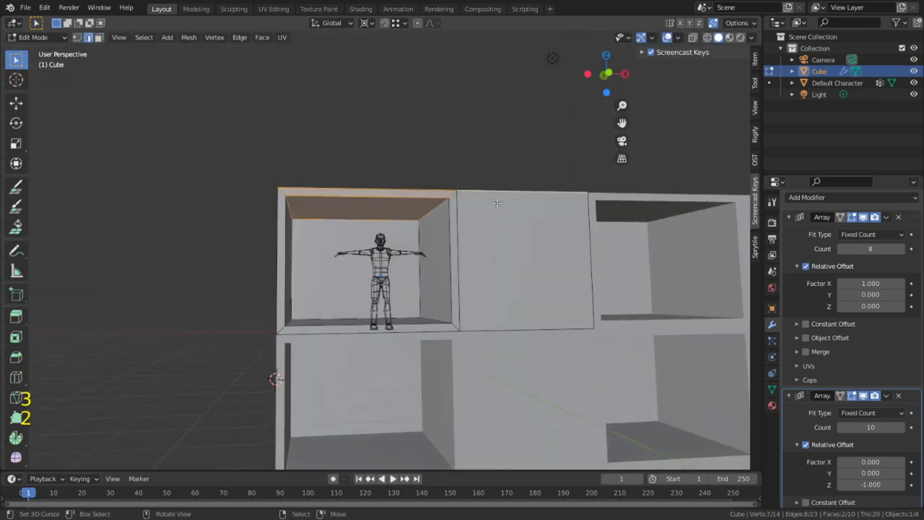
key(g)
key(z)
click(494, 126)
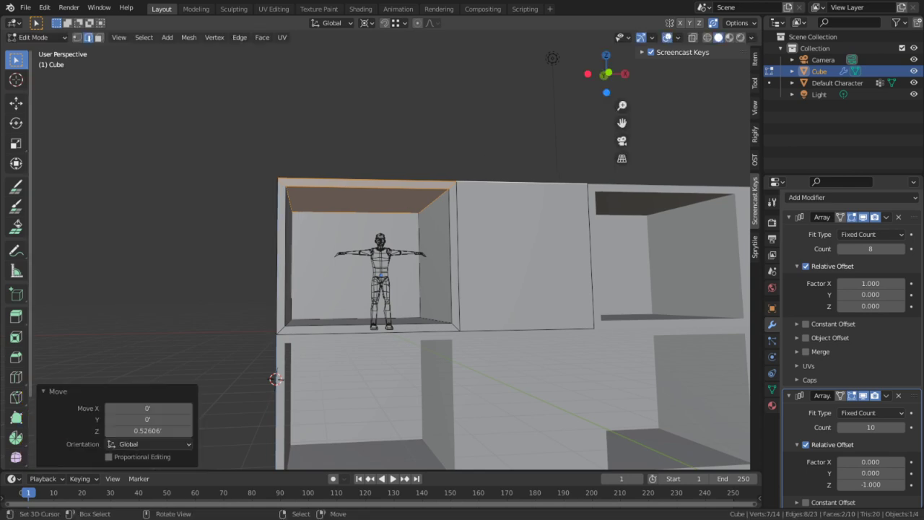
- Move the plain panel's outer vertical edge about 0.63 ft along X to widen the panel
shift+middle_drag(617, 292, 368, 310)
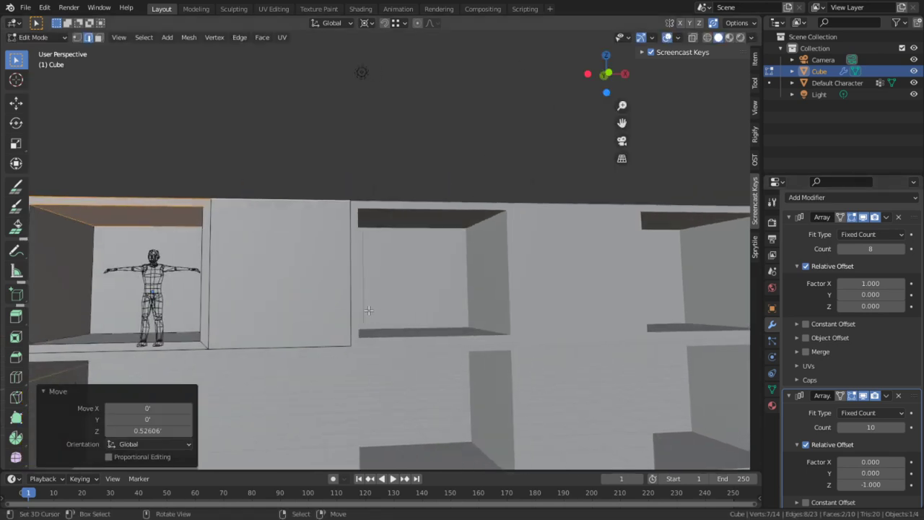
shift+middle_drag(438, 299, 484, 305)
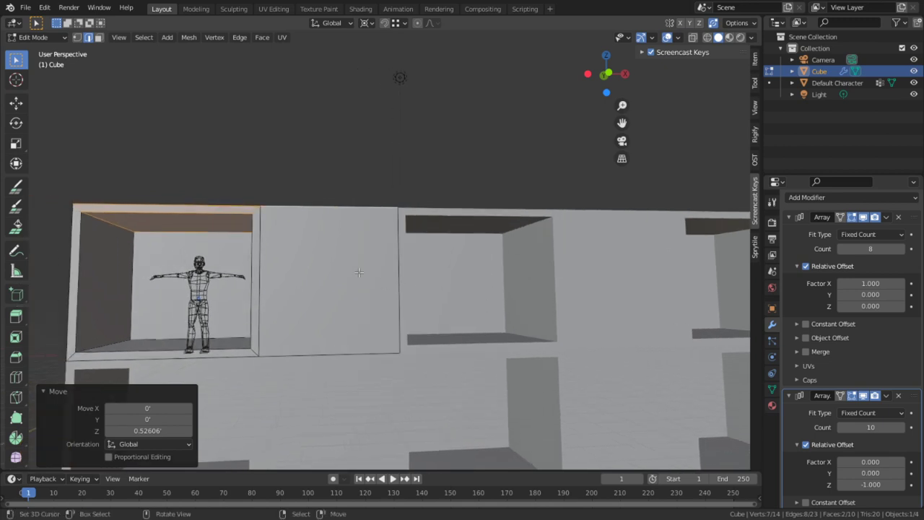
middle_drag(363, 273, 375, 283)
key(2)
click(389, 282)
key(g)
key(y)
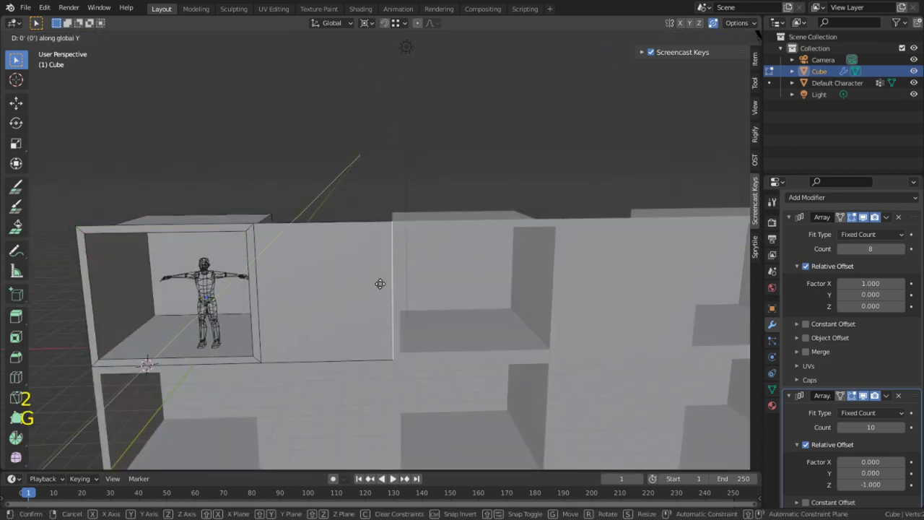
key(x)
click(440, 301)
- Split the plain panel into two halves with a vertical loop cut
shift+middle_drag(440, 301, 381, 263)
scroll(547, 265, up, 2)
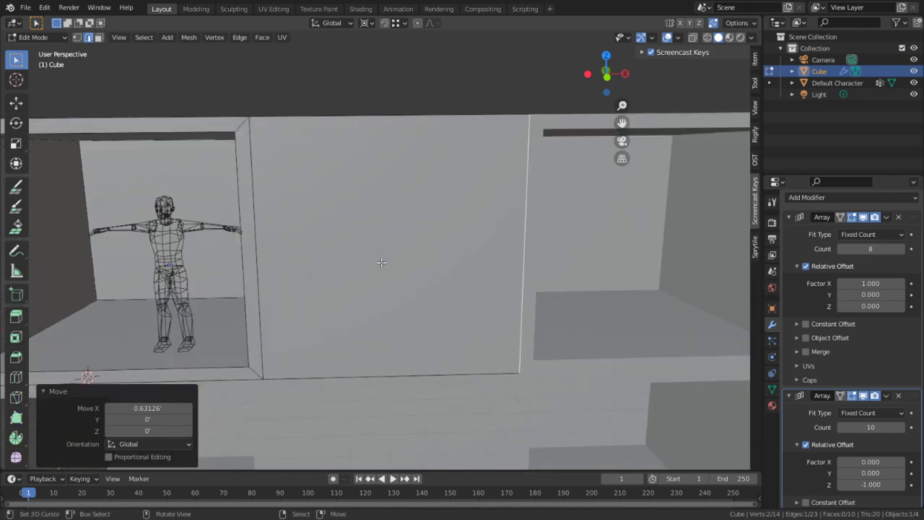
key(3)
click(467, 161)
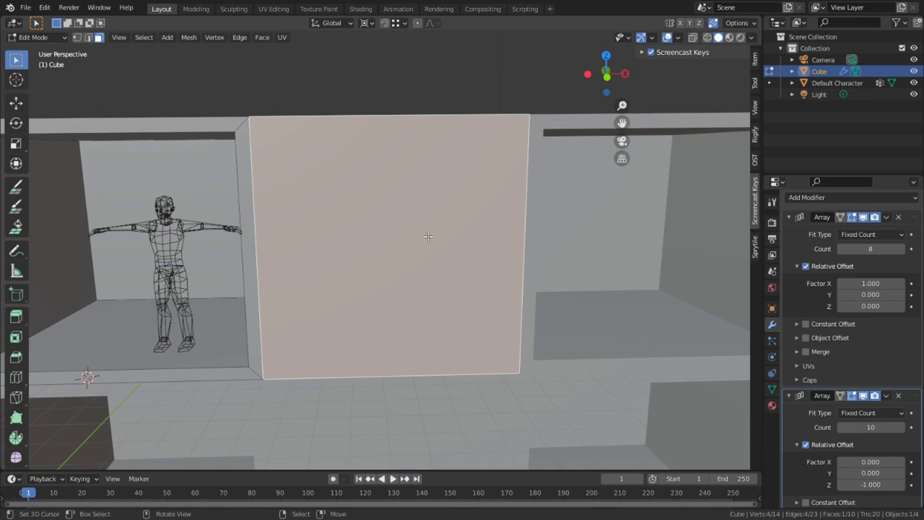
key(ctrl+r)
click(390, 132)
- Inset both halves of the plain panel individually by about 1.06 ft
key(3)
click(326, 264)
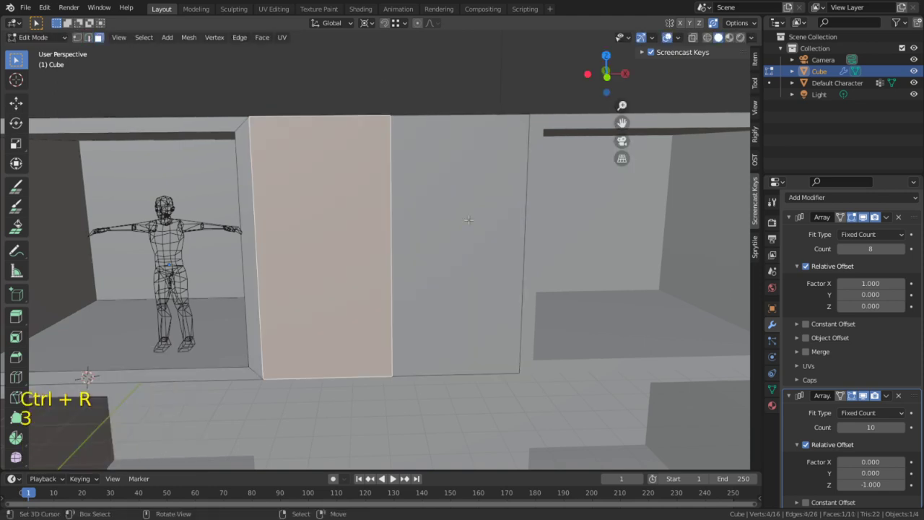
shift+click(468, 219)
key(i)
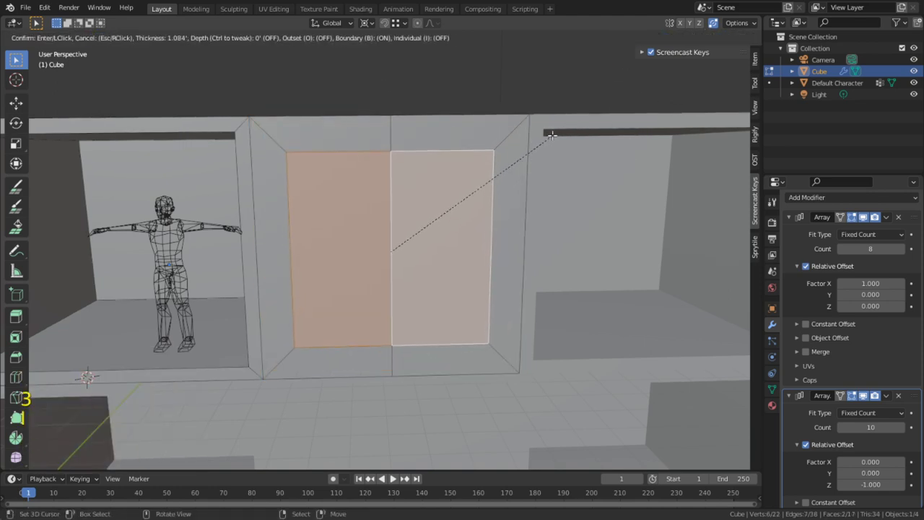
click(551, 134)
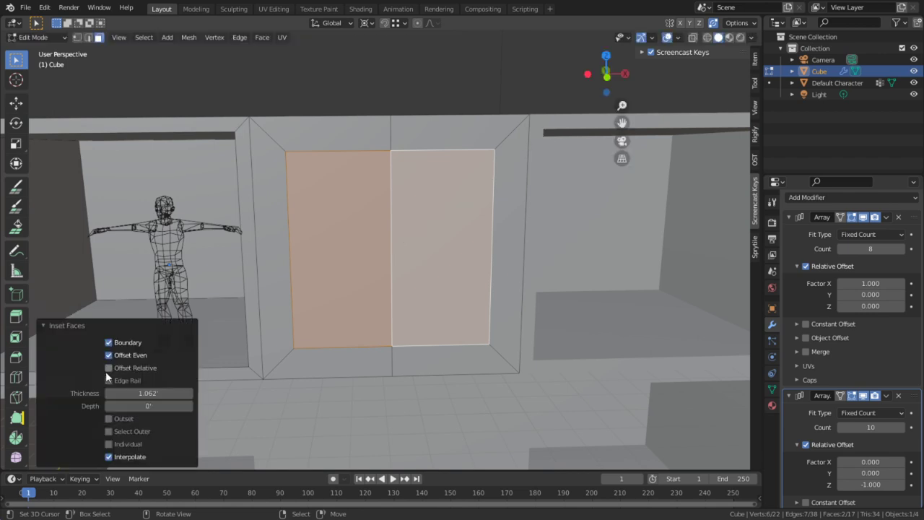
click(109, 444)
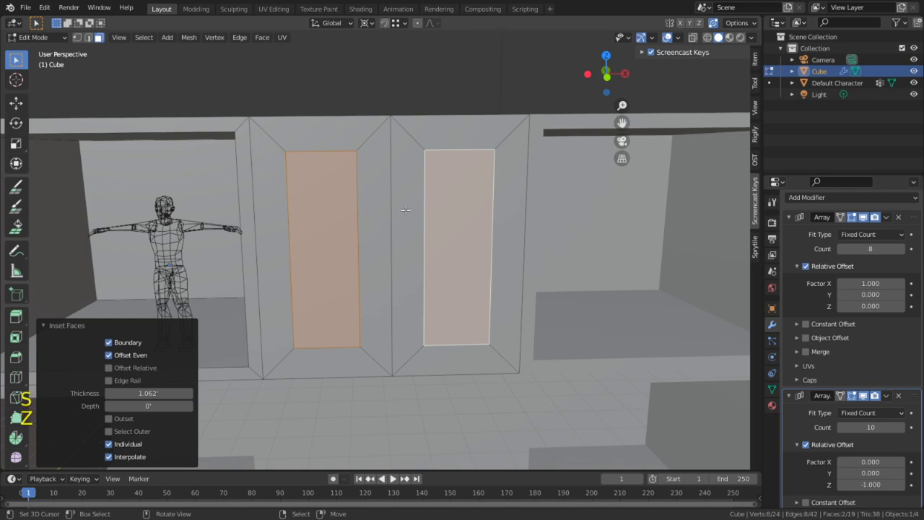
middle_drag(423, 205, 430, 196)
key(s)
key(z)
right_click(429, 97)
- Scale the two inset faces along Z to about 0.6
key(s)
key(z)
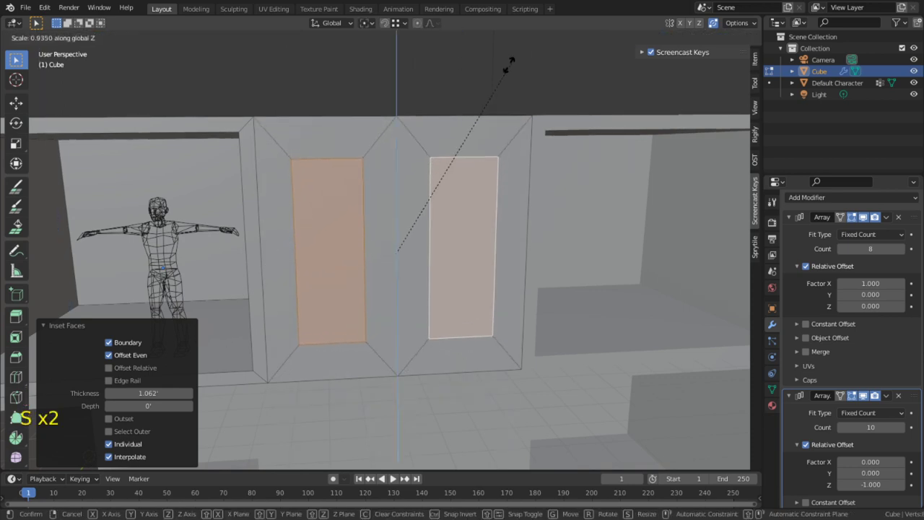
click(437, 119)
key(s)
key(x)
right_click(522, 202)
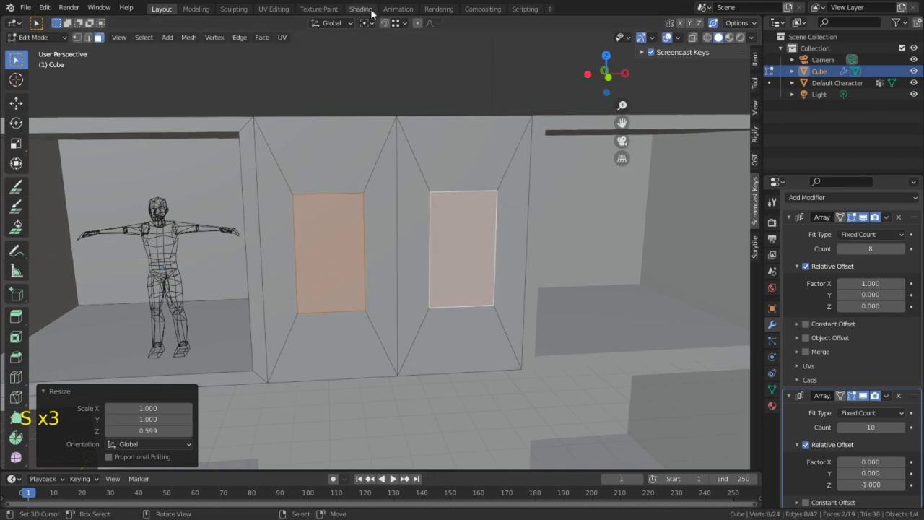
- Set the pivot point to Individual Origins and scale the two inset faces along X by about 1.86
click(367, 23)
click(390, 62)
key(s)
key(x)
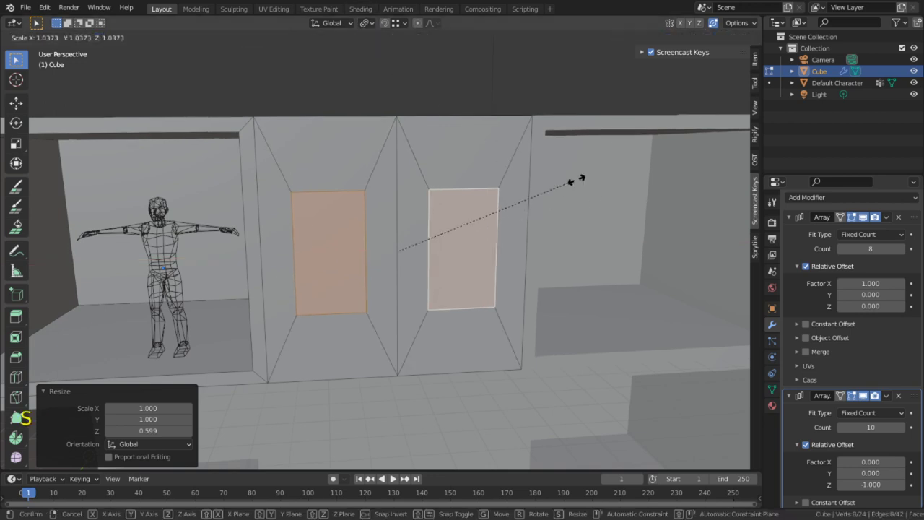
click(731, 177)
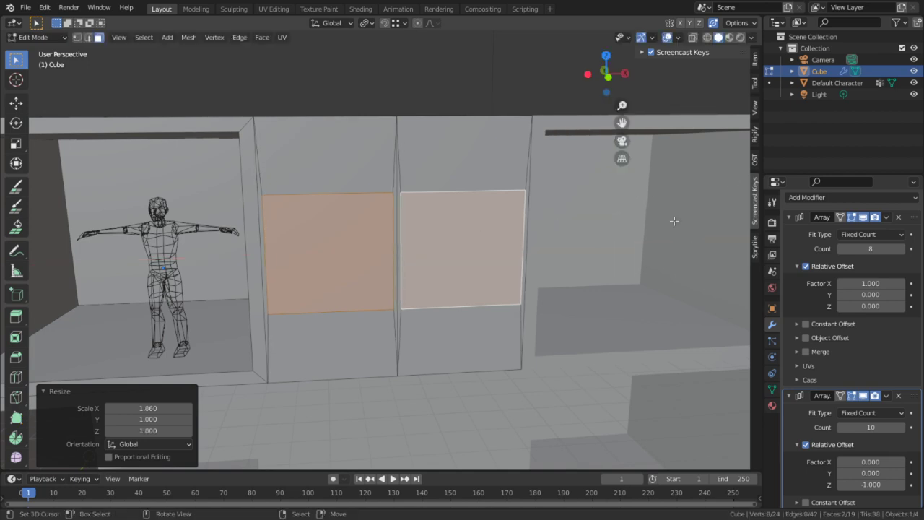
- Move the two window faces up about 0.76 ft along Z
middle_drag(359, 317, 367, 270)
key(g)
key(z)
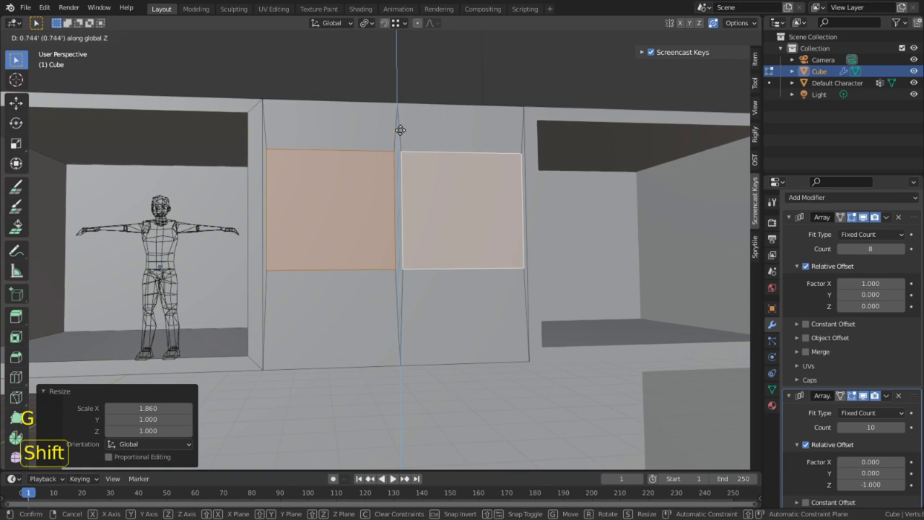
click(400, 126)
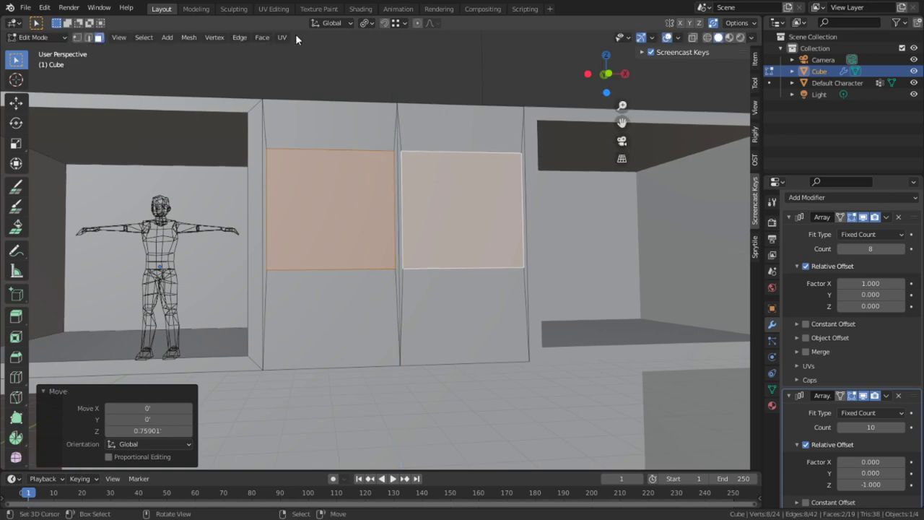
- Recess the two window faces about 0.24 ft using an individual inset with zero thickness
middle_drag(325, 181, 573, 305)
scroll(574, 306, up, 3)
key(i)
key(ctrl)
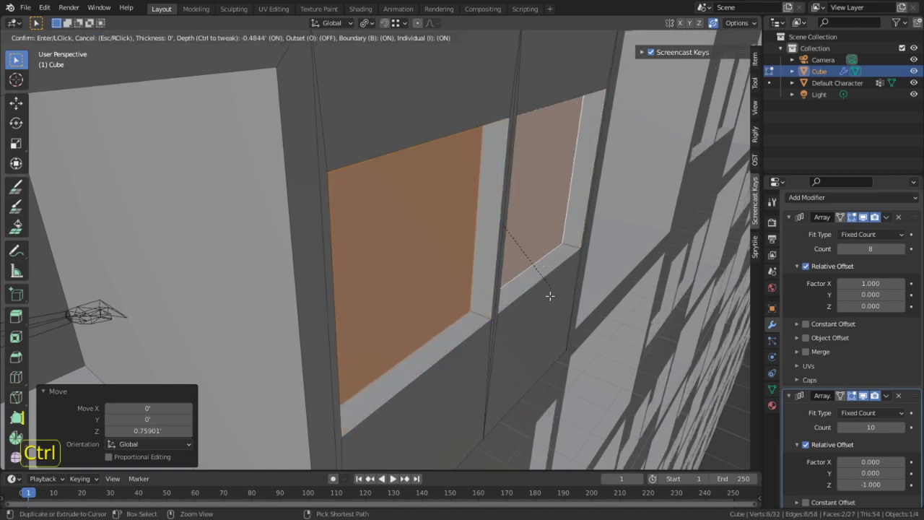
click(552, 304)
- Dissolve the edges running from the strip between the two windows to the wall panel's upper edge
middle_drag(534, 247, 462, 254)
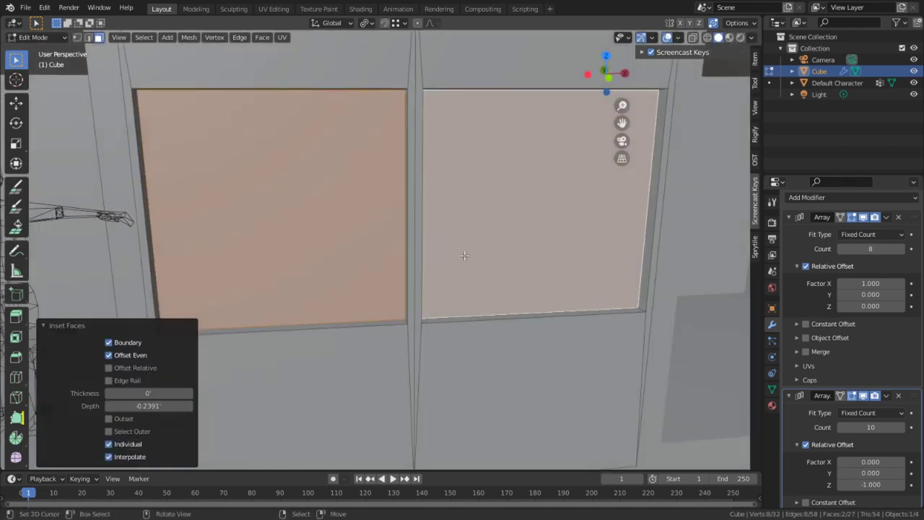
shift+middle_drag(460, 180, 513, 377)
key(2)
click(462, 265)
shift+click(463, 248)
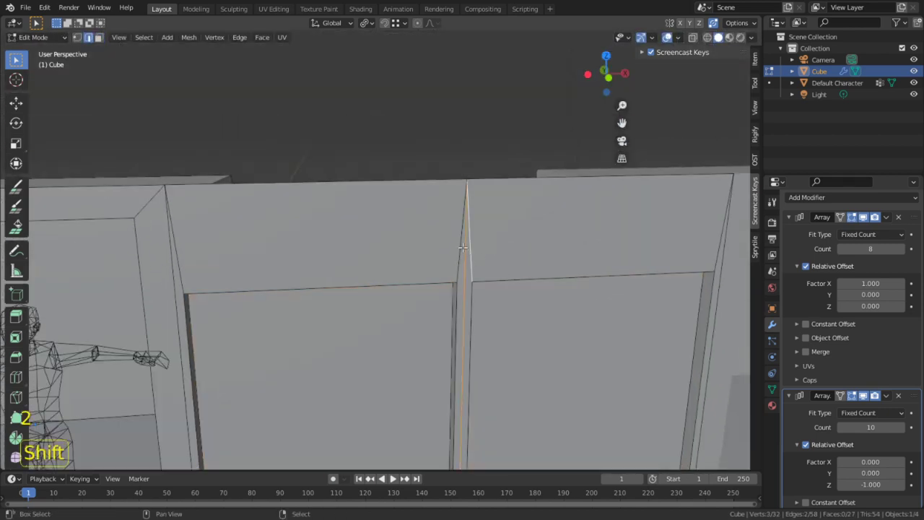
click(464, 304)
shift+click(452, 249)
shift+middle_drag(492, 303, 471, 250)
key(ctrl+x)
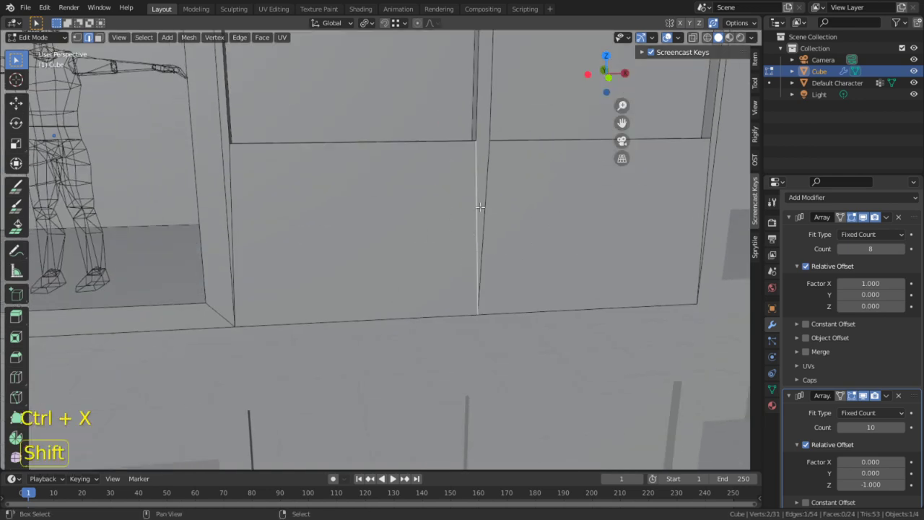
- Dissolve the edges below the strip between the windows, and try the same on the edge beneath the first window's outer corner
shift+click(480, 207)
click(490, 200)
shift+click(477, 202)
key(ctrl+x)
shift+middle_drag(304, 173, 344, 379)
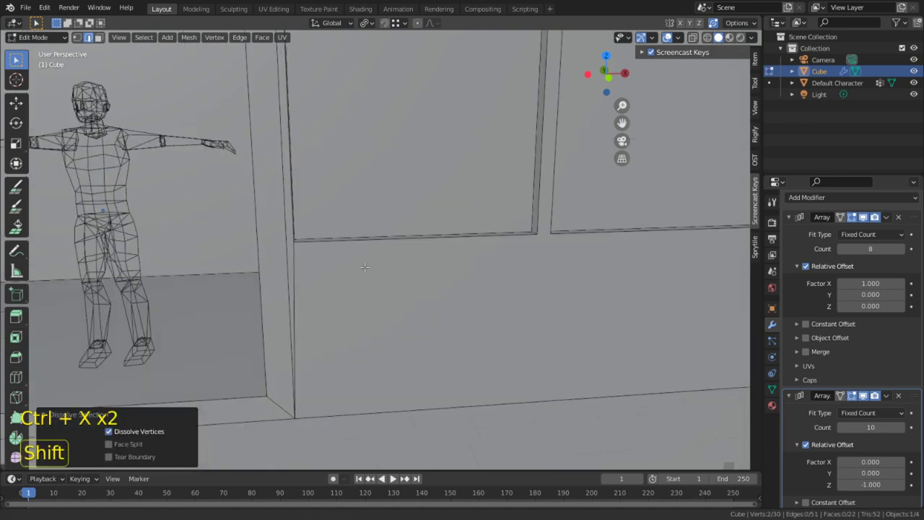
click(304, 263)
key(ctrl+x)
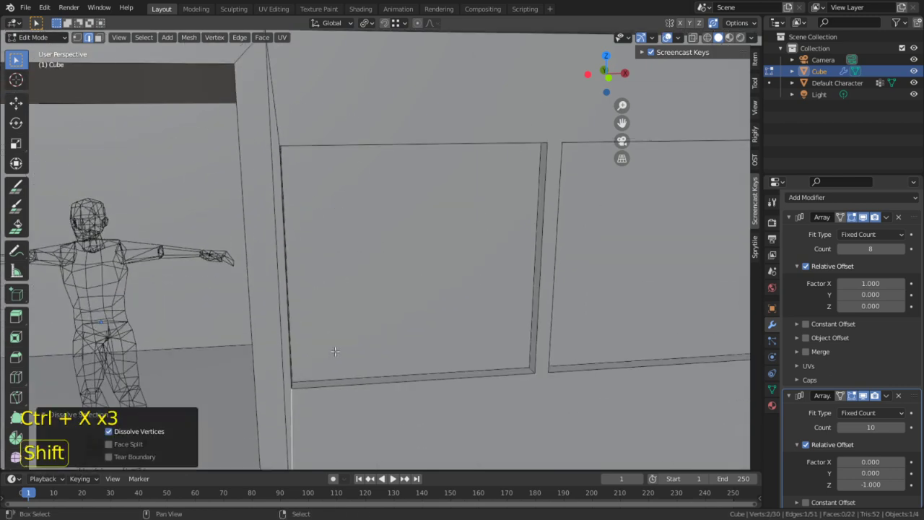
- Triangulate the wall face surrounding the two windows and convert the resulting triangles to quads
shift+middle_drag(514, 189, 498, 188)
key(3)
ctrl+click(458, 146)
key(ctrl+t)
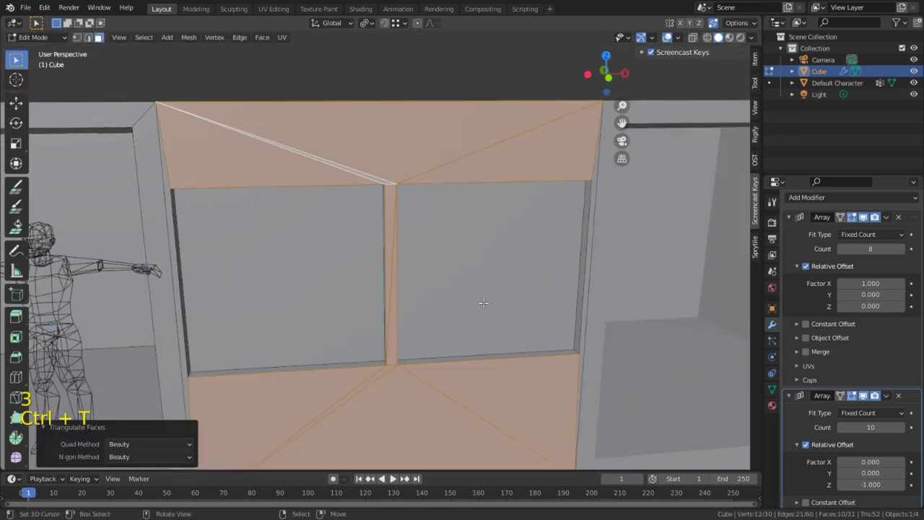
middle_drag(482, 303, 524, 287)
key(alt+j)
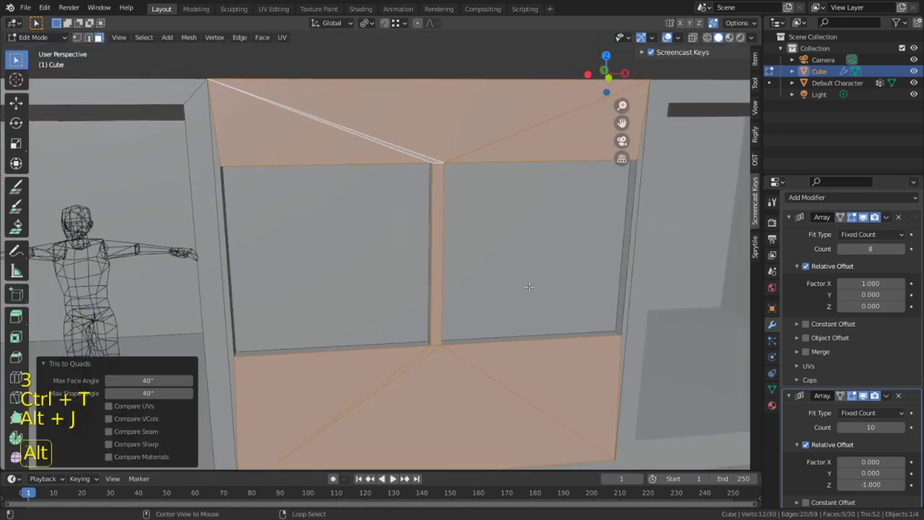
- Dissolve the redundant diagonal edges above and below the strip between the windows
click(417, 124)
key(2)
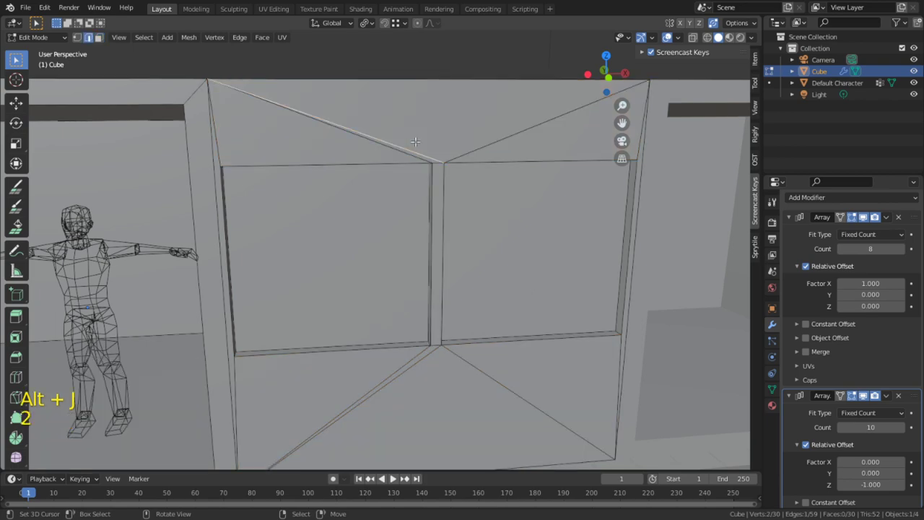
key(ctrl+x)
key(ctrl+x)
middle_drag(434, 363, 604, 294)
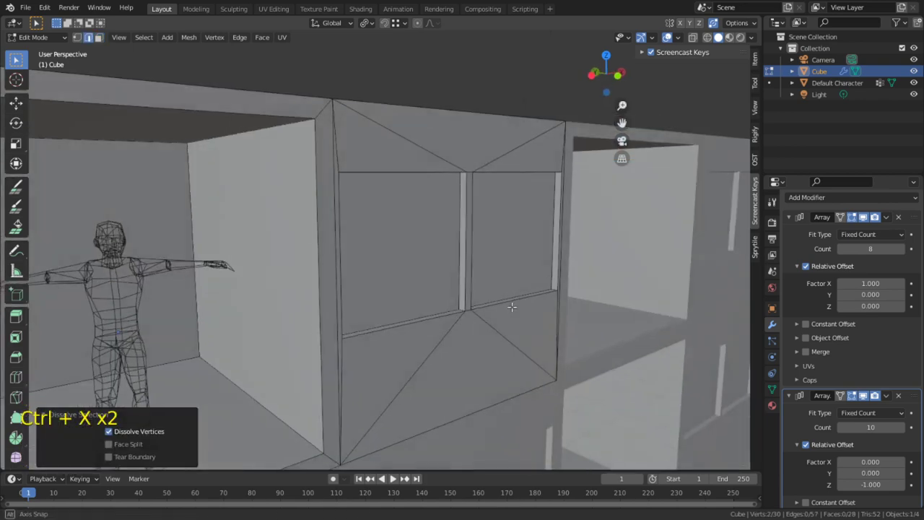
scroll(548, 303, down, 5)
scroll(586, 292, down, 3)
middle_drag(640, 222, 526, 277)
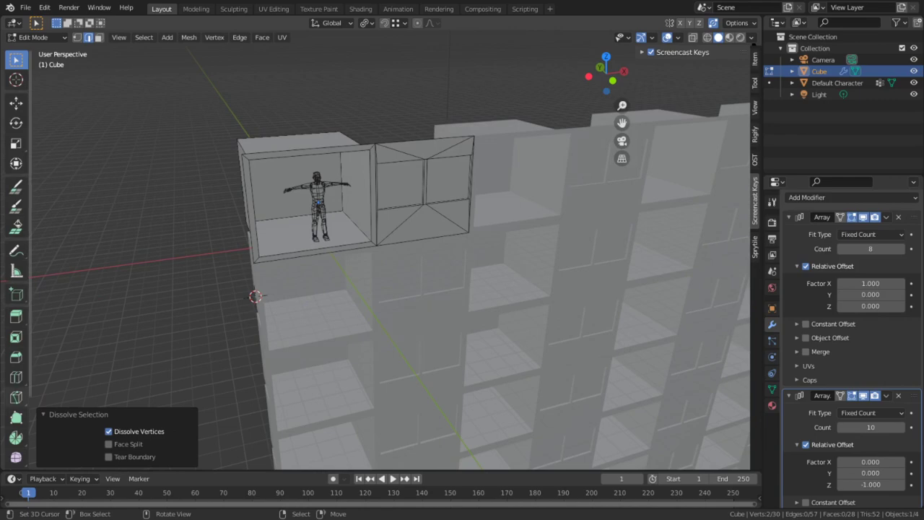
- Duplicate the front edge of the balcony floor and raise the copy to about the character's waist height
key(Tab)
scroll(360, 231, up, 3)
key(Tab)
shift+middle_drag(365, 241, 474, 308)
scroll(484, 311, up, 1)
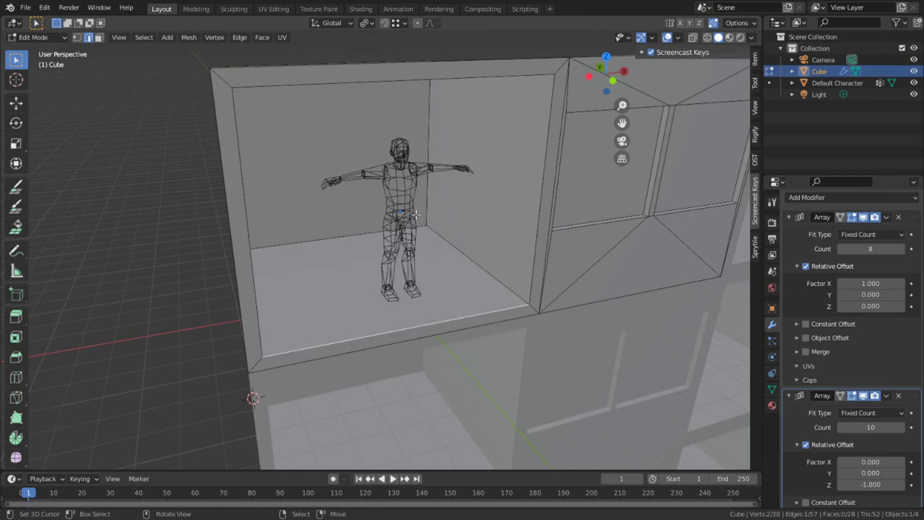
key(shift+d)
right_click(462, 242)
scroll(452, 275, up, 3)
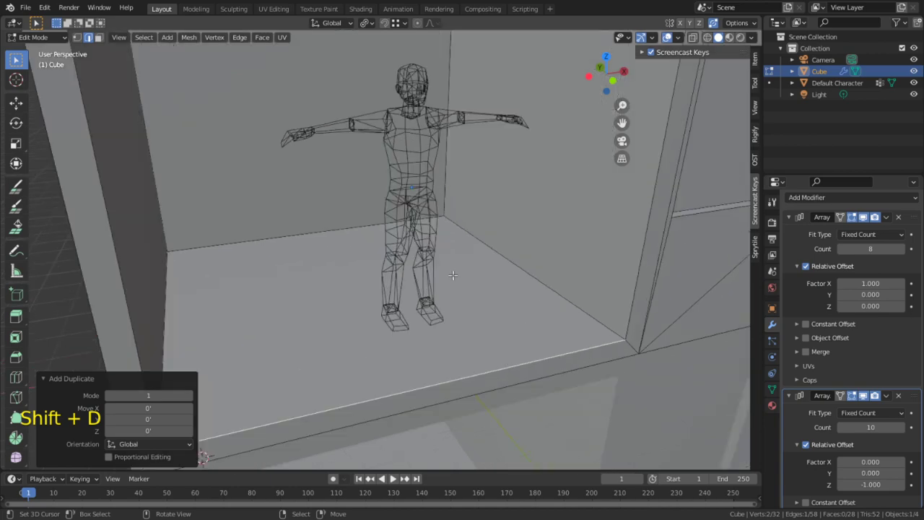
key(g)
click(470, 122)
- Select the Default Character, turn on snapping and try to snap it along Z onto the balcony floor
middle_drag(447, 217, 426, 386)
key(KP_1)
key(Tab)
right_click(386, 339)
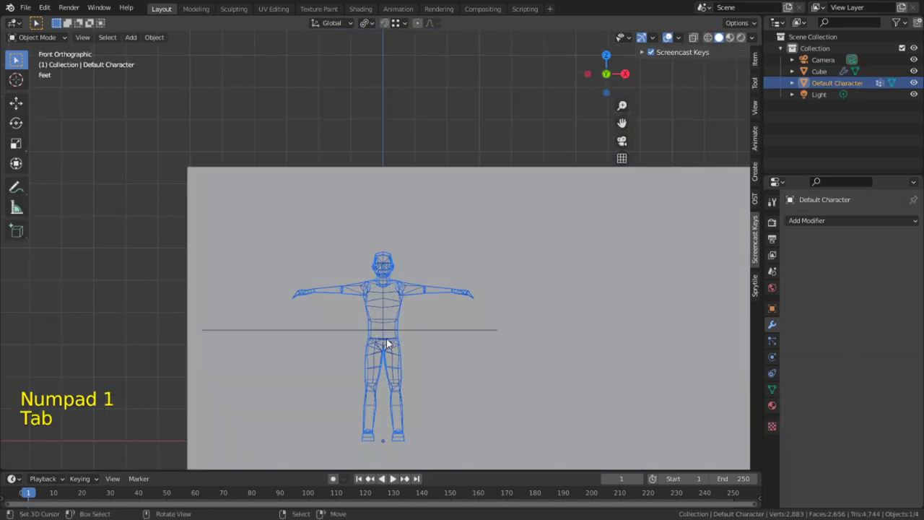
middle_drag(563, 222, 579, 286)
middle_drag(371, 434, 446, 246)
scroll(448, 242, up, 3)
shift+middle_drag(504, 198, 492, 256)
key(shift+Tab)
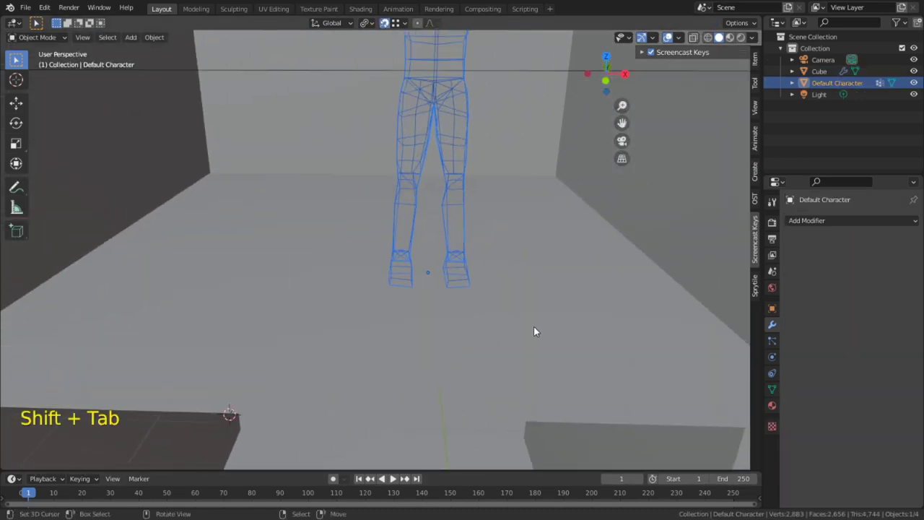
scroll(526, 296, down, 3)
key(g)
click(548, 292)
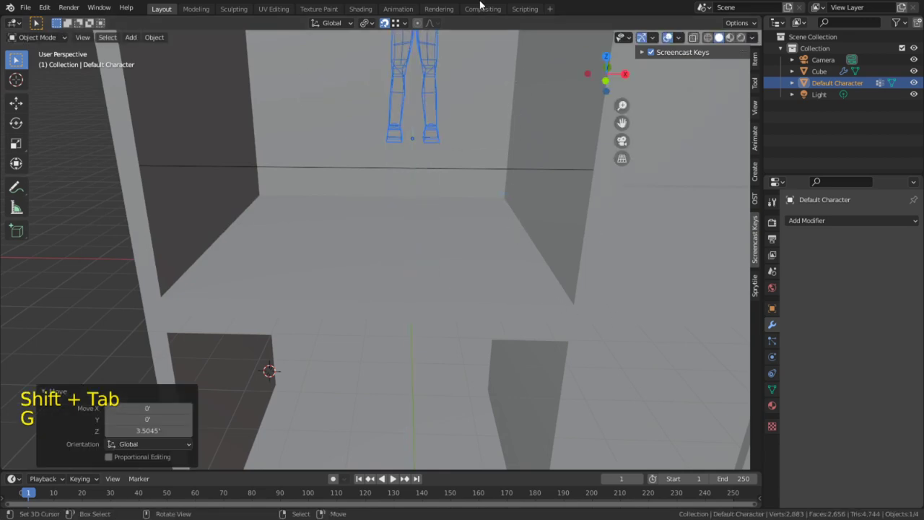
- Change the transform pivot point and snap the character down about 3.05 ft along Z onto the balcony floor
click(366, 24)
click(382, 35)
key(g)
key(z)
click(581, 294)
middle_drag(581, 294, 451, 254)
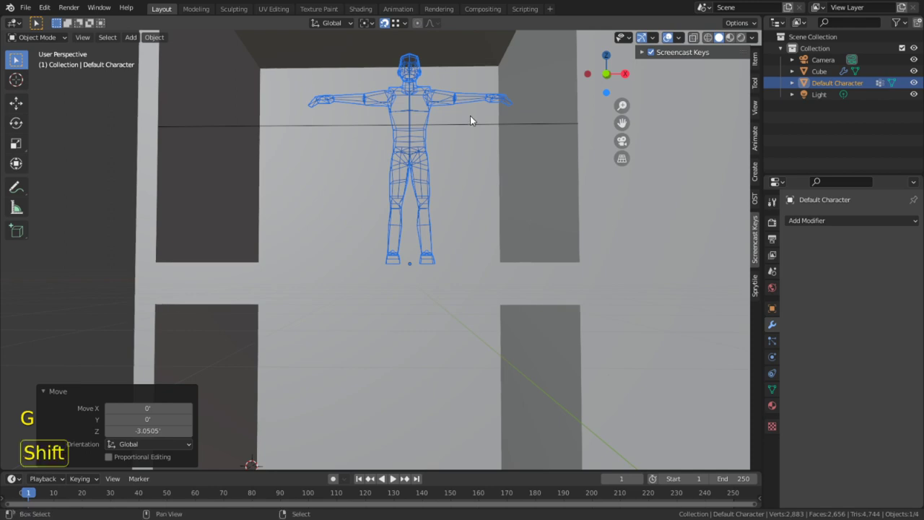
- Move the duplicated balcony edge up about 0.23 ft along Z and turn snapping off
shift+middle_drag(470, 116, 460, 337)
key(KP_1)
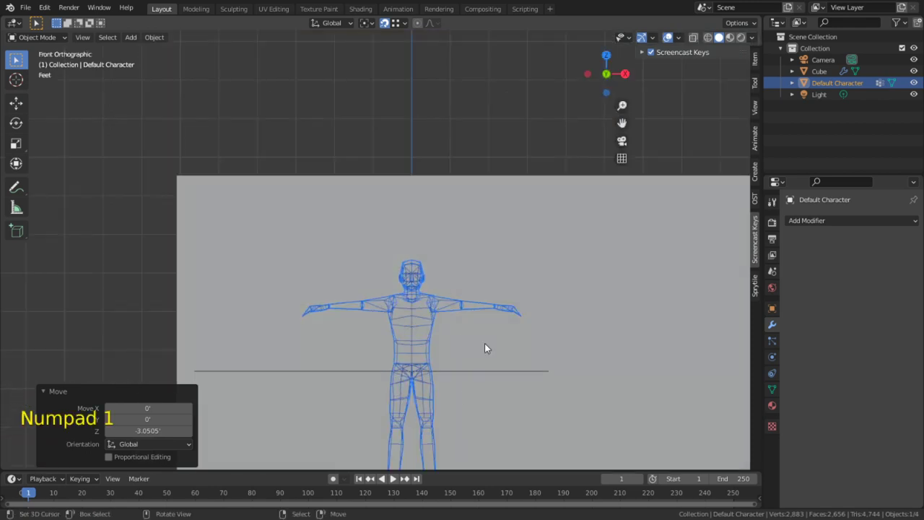
click(461, 365)
key(Tab)
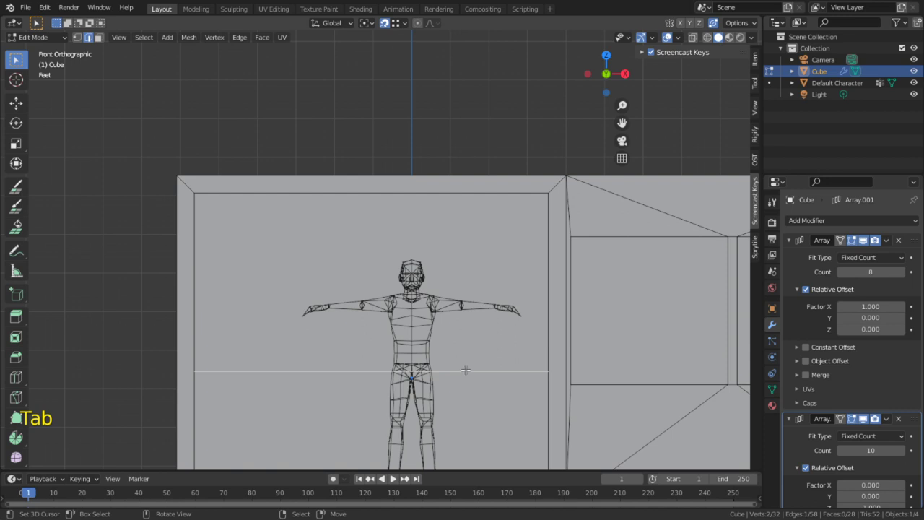
key(g)
key(z)
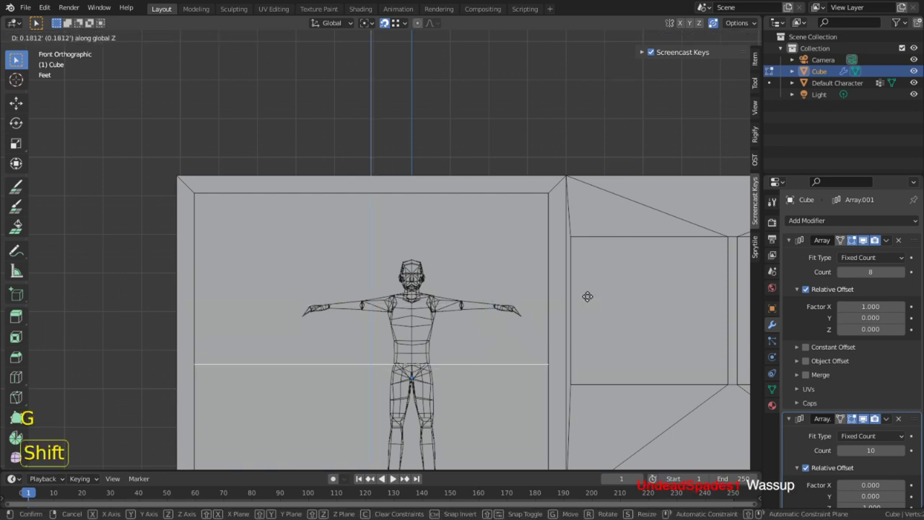
click(594, 278)
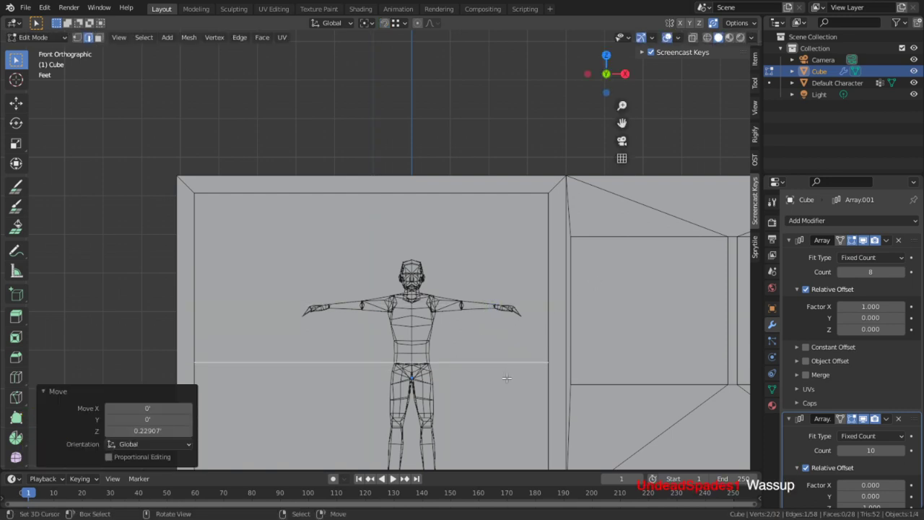
- Extrude the raised balcony edge about 0.35 ft along Y into the balcony to form the rail's top strip
scroll(506, 378, down, 2)
middle_drag(505, 354, 599, 363)
key(e)
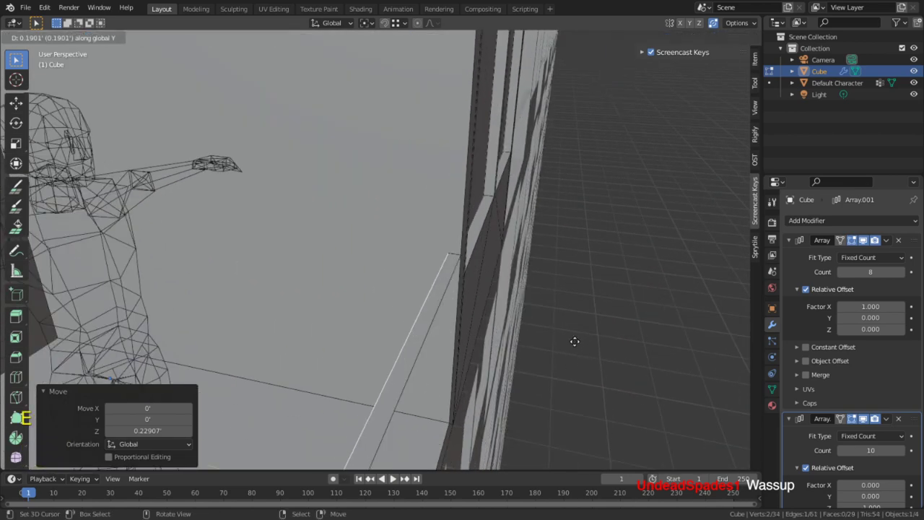
key(shift)
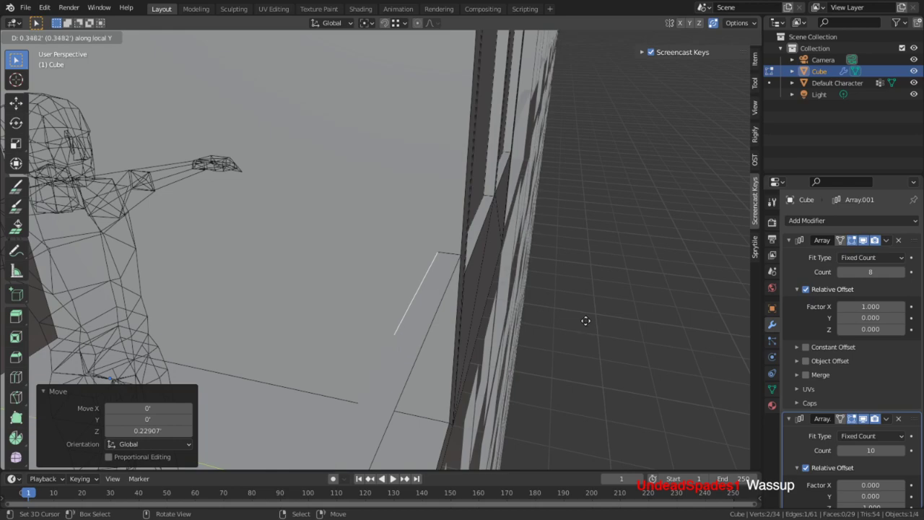
click(588, 322)
- Extrude the rail's strip face downward to give the rail thickness
middle_drag(587, 323, 505, 324)
key(3)
mouse_move(462, 289)
middle_down()
mouse_move(520, 287)
mouse_move(461, 274)
middle_up()
click(491, 295)
key(e)
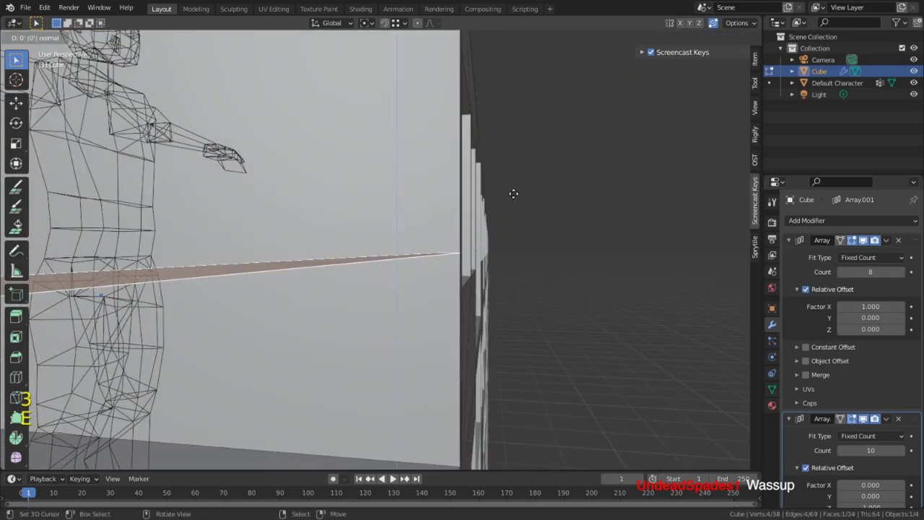
key(shift)
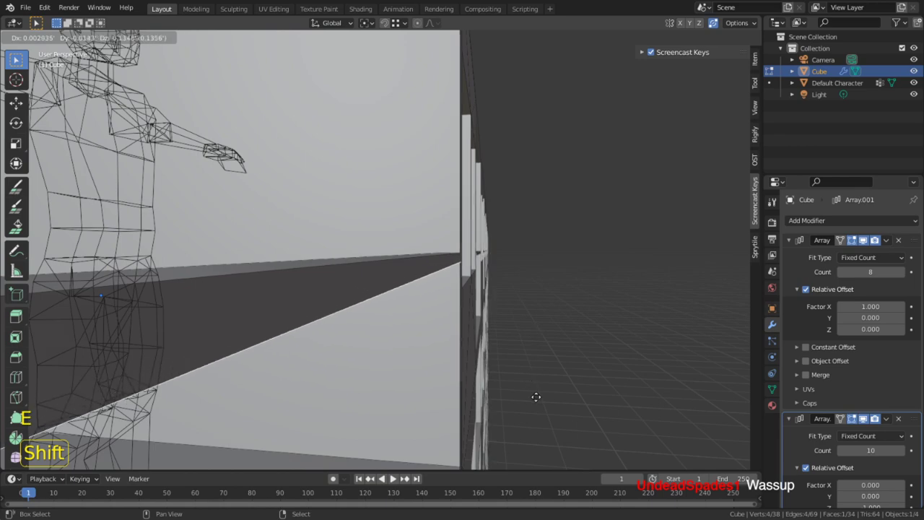
click(556, 305)
- Move the extruded bottom face of the balcony rail down about 0.11 ft along Z
middle_drag(515, 304, 557, 286)
scroll(375, 311, down, 5)
scroll(557, 286, down, 1)
scroll(557, 286, up, 3)
key(g)
key(y)
key(z)
click(610, 273)
scroll(609, 273, up, 3)
shift+middle_drag(610, 273, 354, 278)
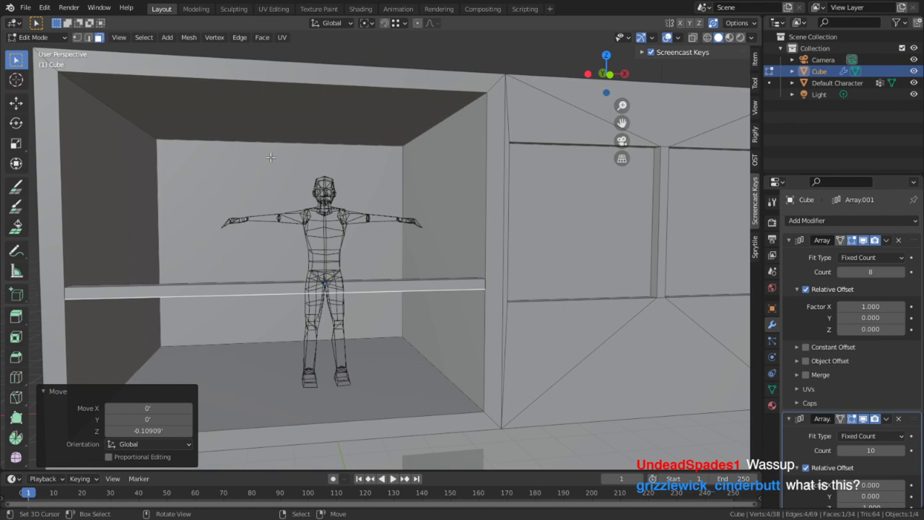
scroll(259, 336, down, 5)
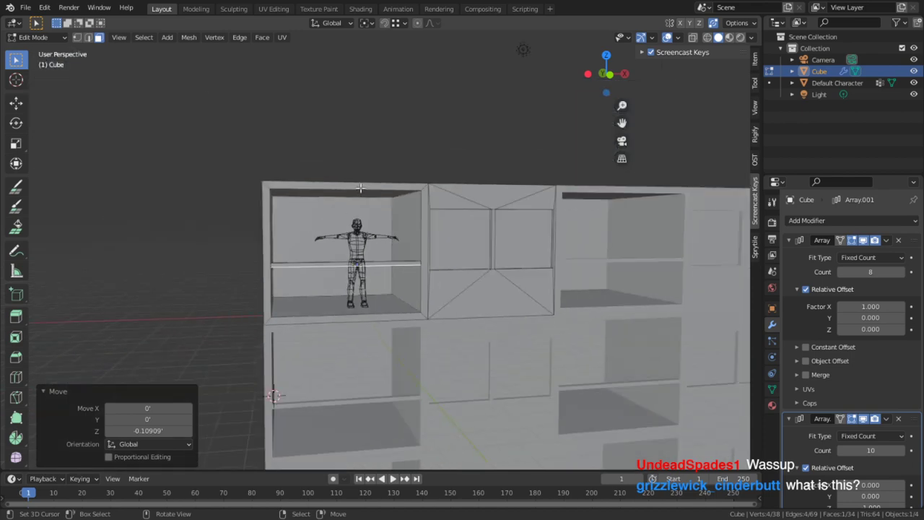
middle_drag(432, 315, 500, 316)
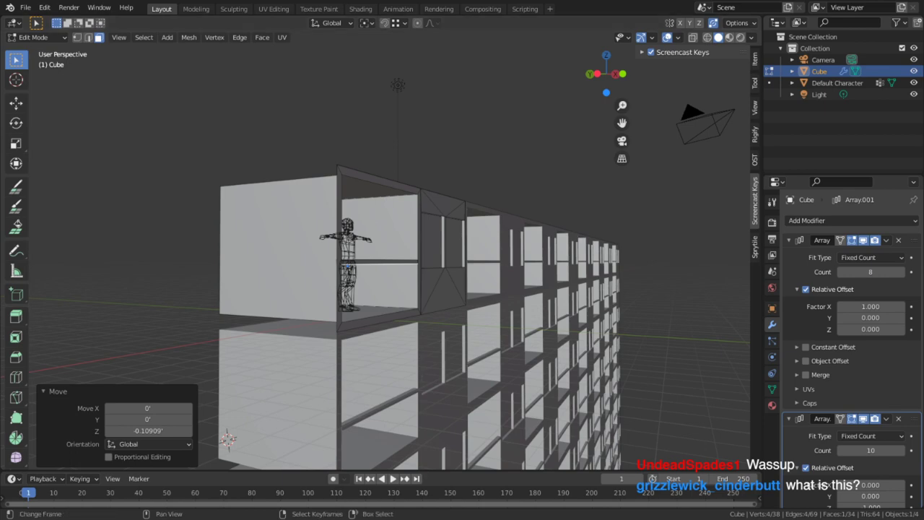
- Switch to the browser, examine the balcony railings in the apartment reference photo, and return to Blender
key(alt+Tab)
click(511, 217)
scroll(511, 218, down, 5)
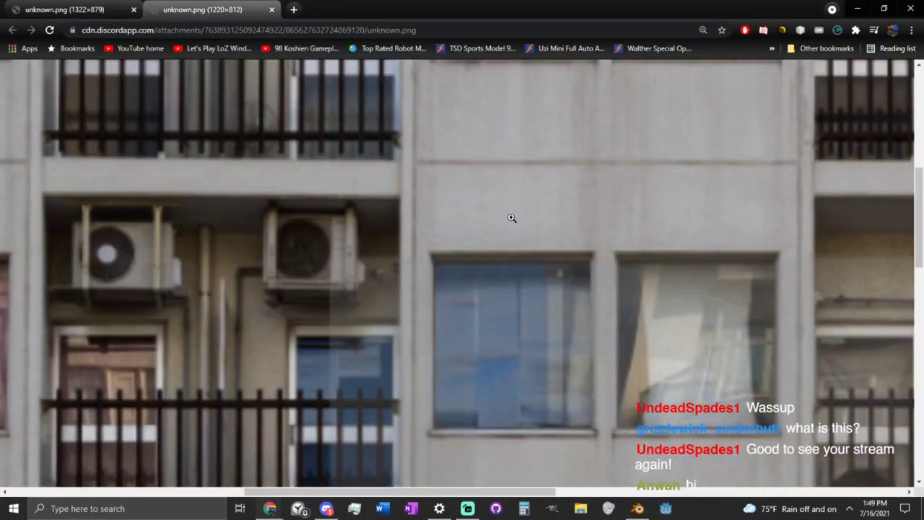
ctrl+scroll(511, 217, down, 5)
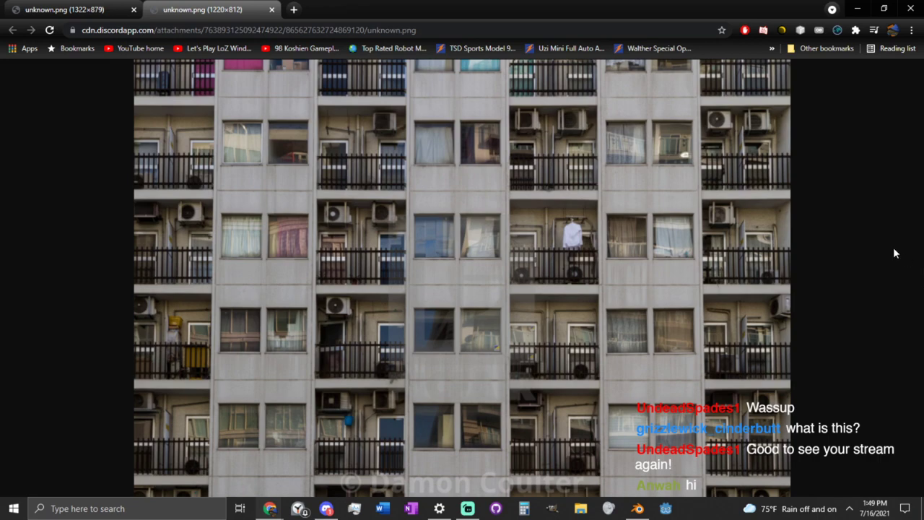
click(855, 8)
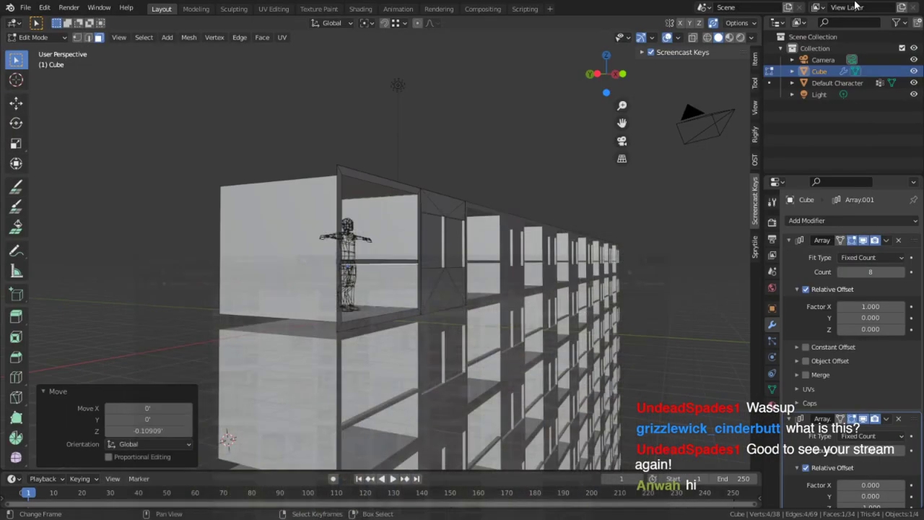
scroll(458, 204, up, 5)
scroll(401, 281, up, 2)
middle_drag(412, 226, 386, 301)
scroll(386, 301, up, 2)
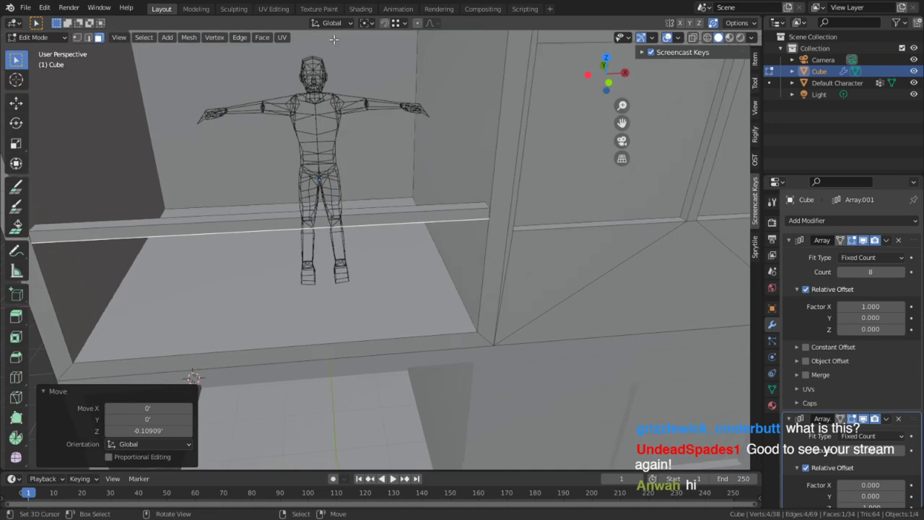
scroll(437, 212, down, 2)
middle_drag(423, 227, 455, 175)
shift+middle_drag(404, 249, 483, 222)
scroll(430, 287, up, 3)
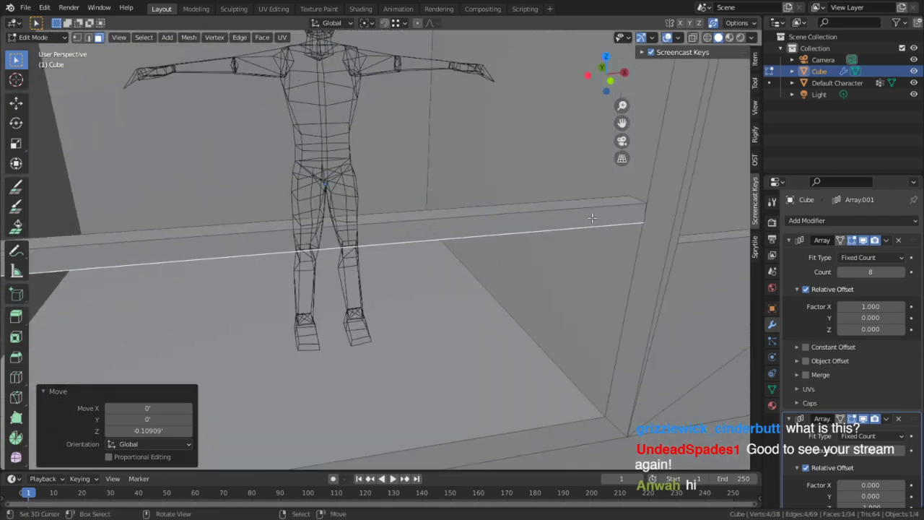
key(slash)
key(slash)
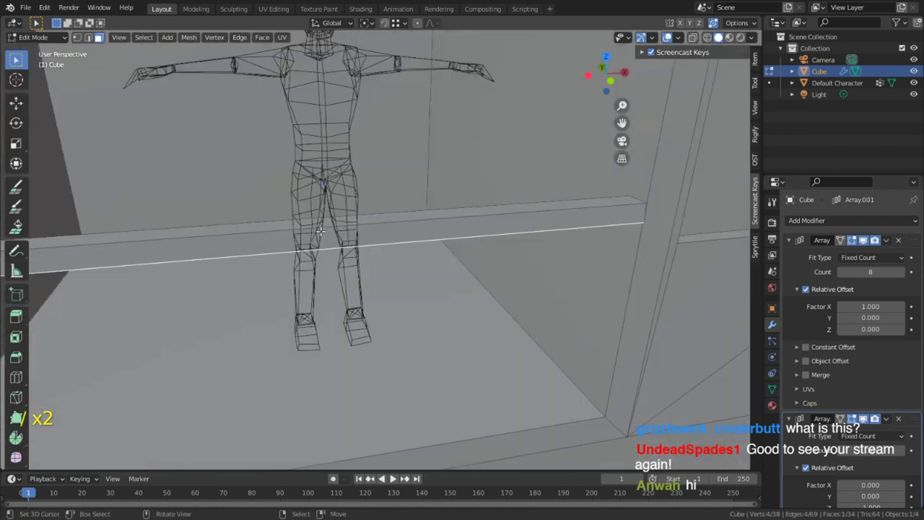
- Separate the linked geometry of the balcony rail from the building mesh into its own object
middle_drag(324, 231, 481, 238)
key(Tab)
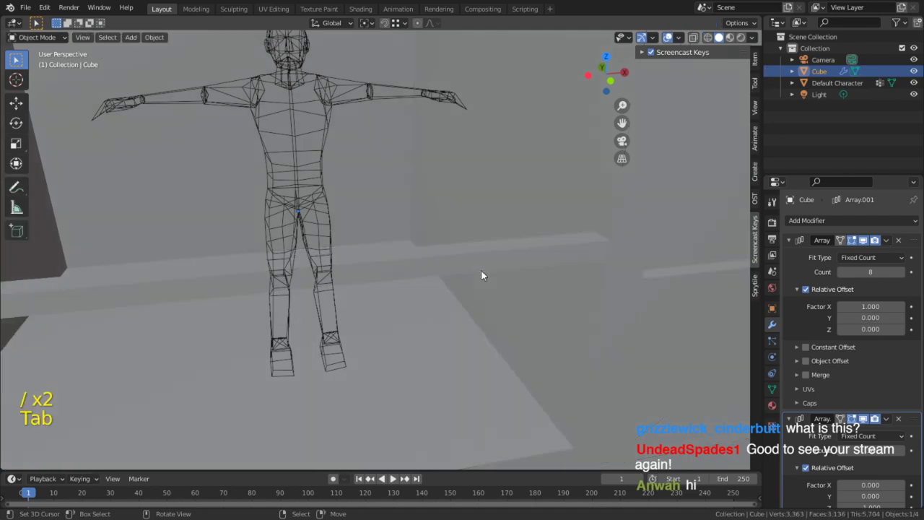
key(Tab)
click(495, 248)
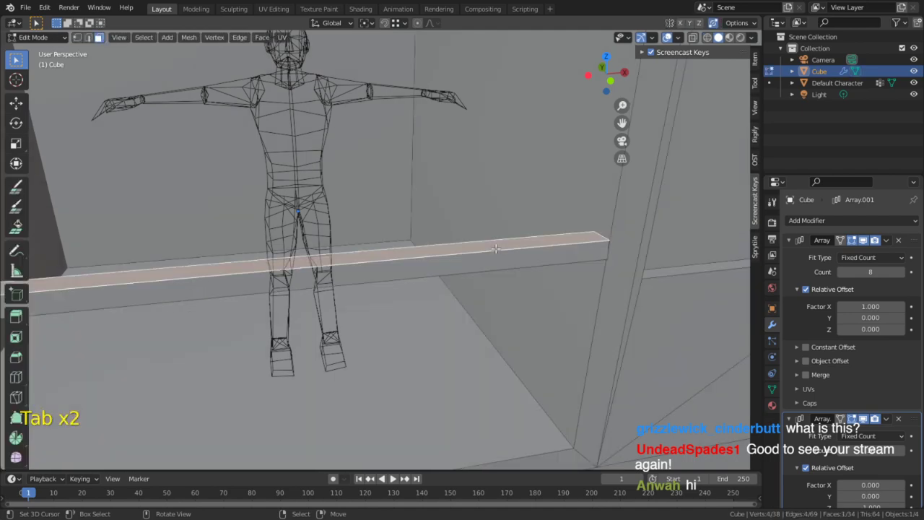
key(l)
key(p)
click(498, 249)
scroll(498, 256, down, 3)
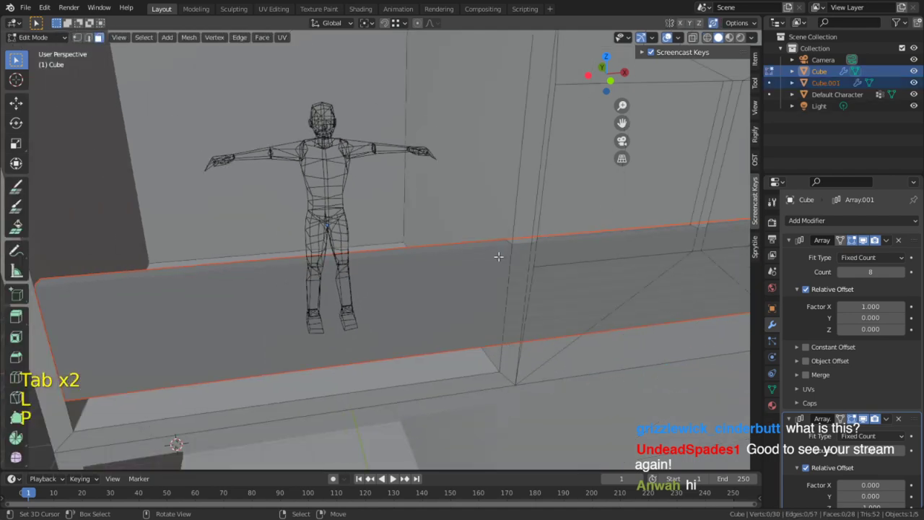
scroll(498, 256, down, 3)
key(Tab)
- Select the separated rail object and remove both of its Array modifiers
scroll(599, 251, up, 2)
shift+middle_drag(599, 251, 712, 233)
click(487, 240)
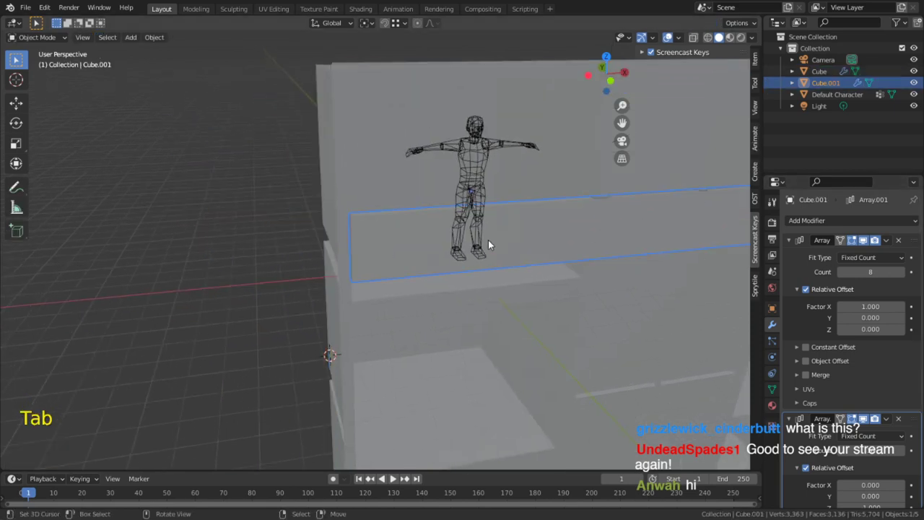
click(898, 240)
click(898, 239)
- Snap the 3D cursor to the rail's full geometry and set the rail object's origin to the 3D cursor
scroll(505, 252, up, 2)
shift+middle_drag(405, 245, 461, 152)
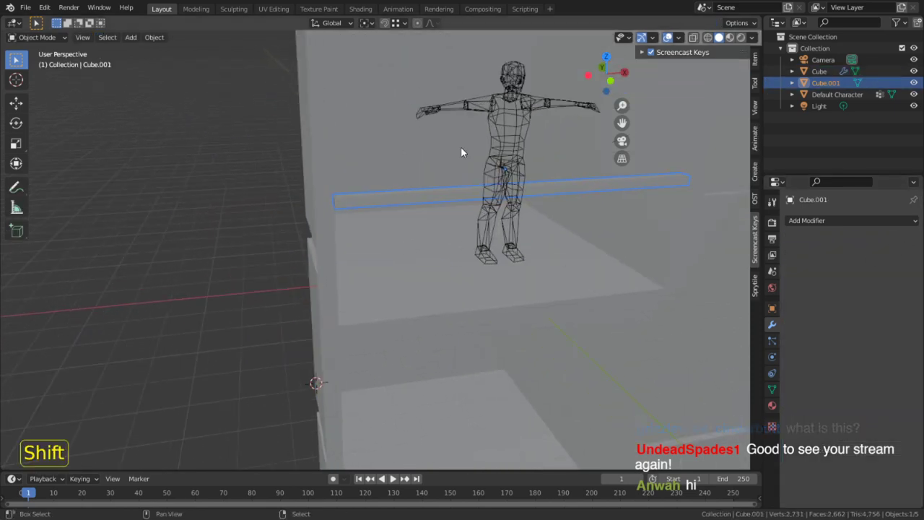
key(Tab)
scroll(426, 231, up, 2)
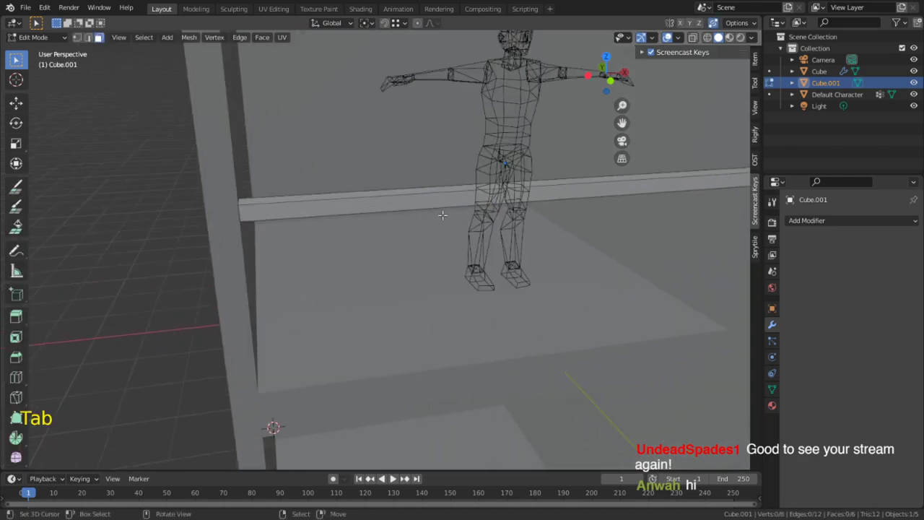
key(3)
click(455, 194)
key(l)
key(q)
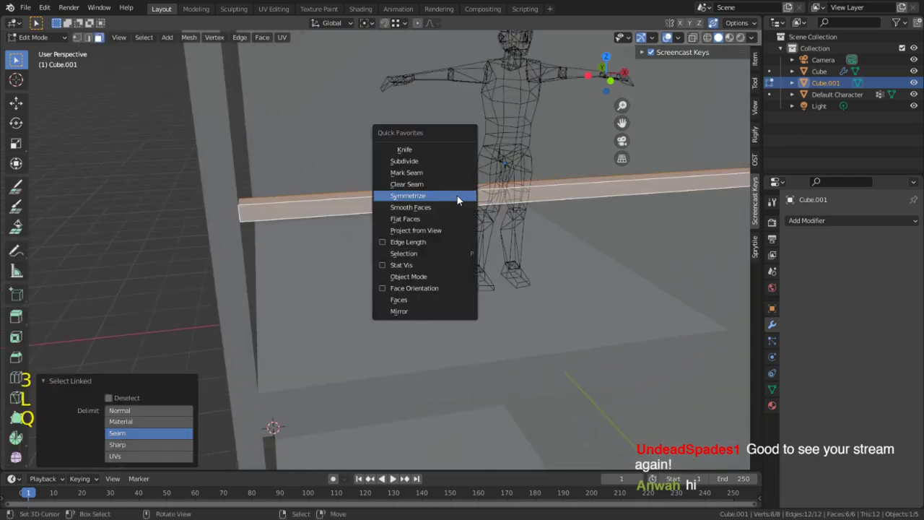
key(shift+s)
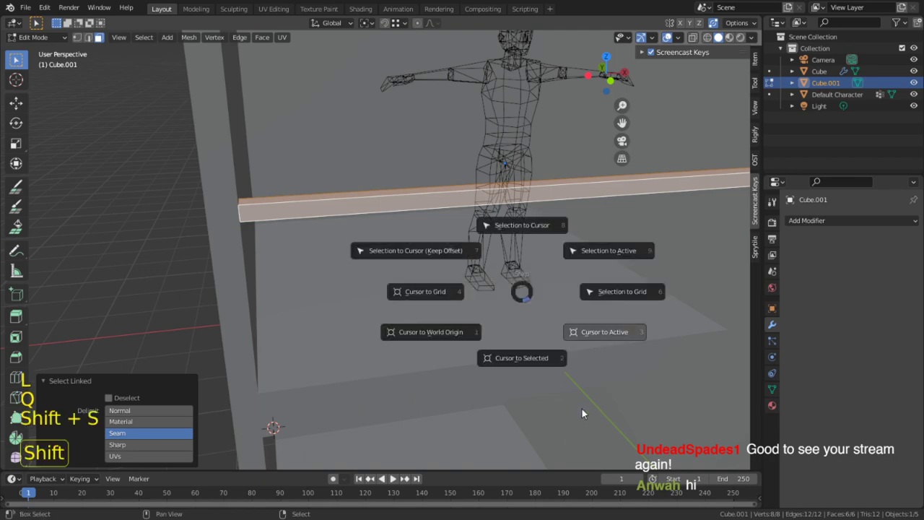
click(527, 375)
key(Tab)
key(q)
click(527, 401)
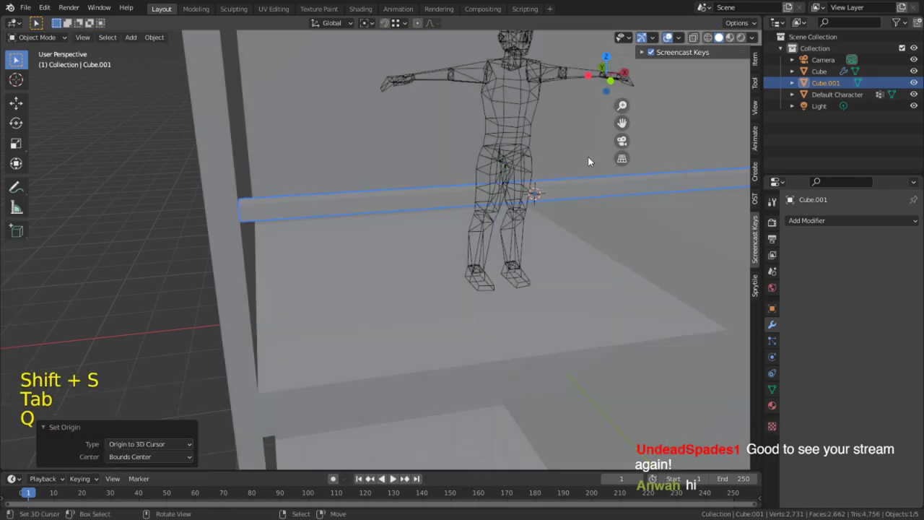
- Duplicate the rail's short lower end edge and move the copy about 2.98 ft down along Z to the balcony floor
key(Tab)
middle_drag(550, 169, 478, 233)
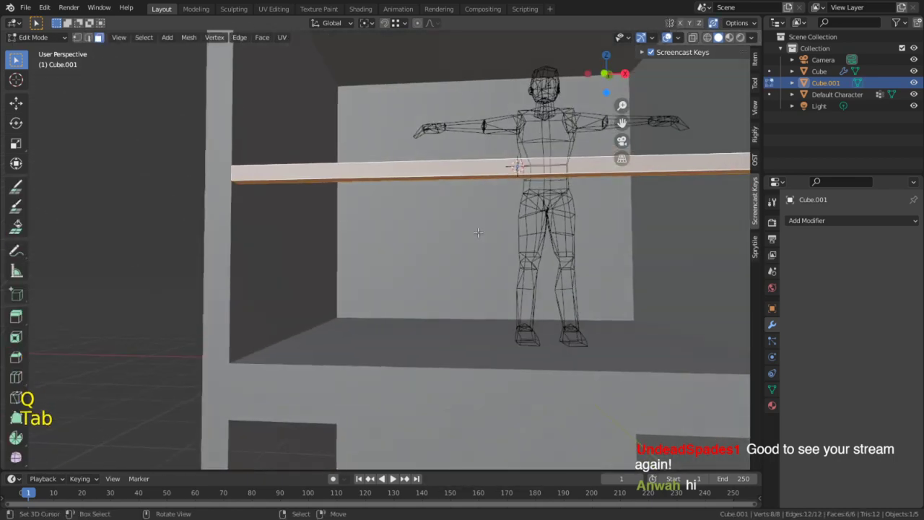
key(2)
click(235, 182)
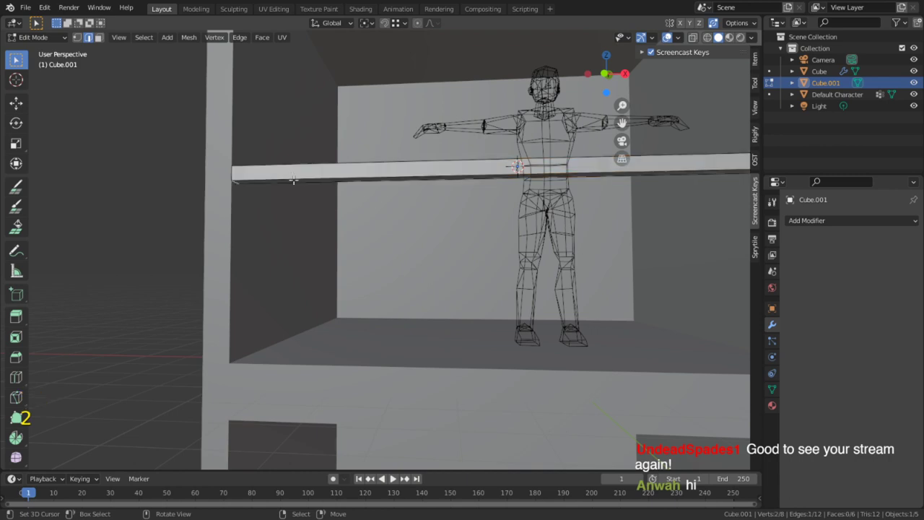
key(shift+d)
key(z)
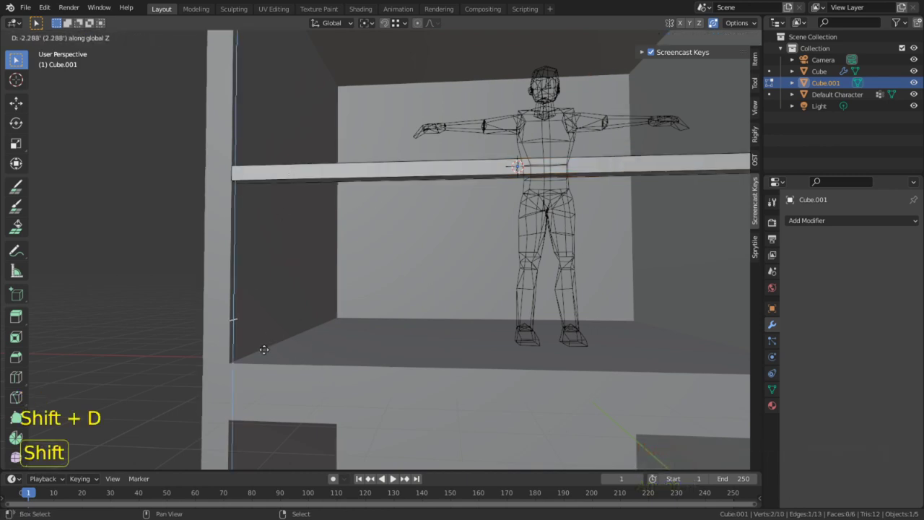
click(222, 352)
- Move the whole rail together with the duplicated floor edge about 0.11 ft along Y
middle_drag(222, 352, 233, 357)
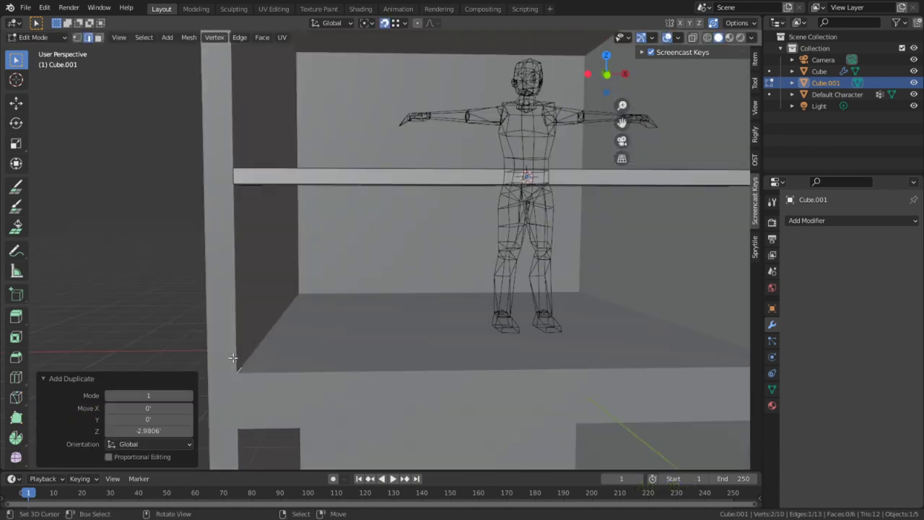
alt+middle_click(299, 371)
middle_drag(489, 252, 433, 329)
alt+middle_click(351, 232)
middle_drag(352, 233, 369, 262)
key(l)
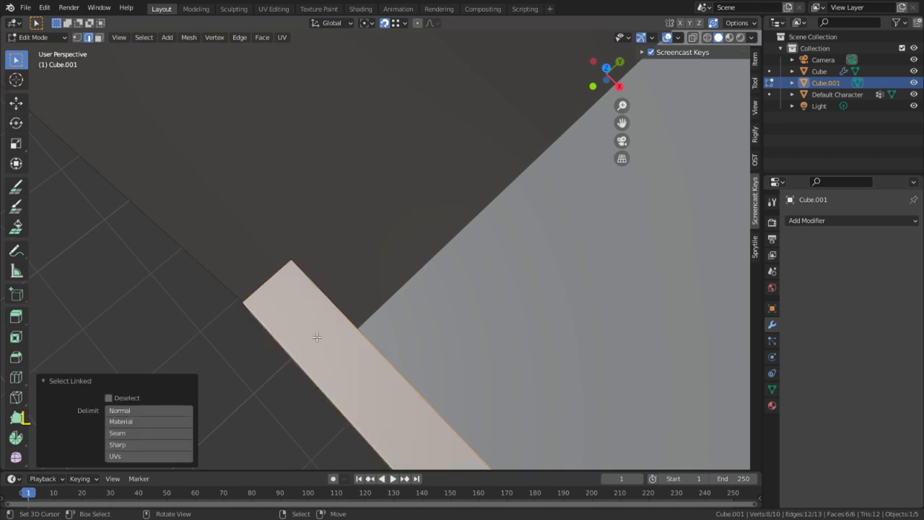
key(g)
right_click(317, 337)
key(a)
key(g)
key(y)
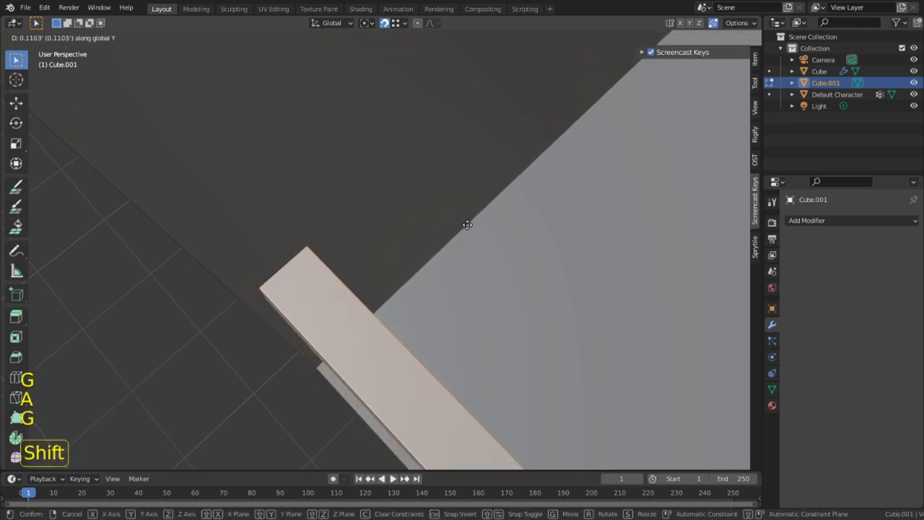
click(468, 223)
- Extrude the floor edge about 0.29 ft along X into a square and scale the square to 0.479
middle_drag(415, 281, 399, 308)
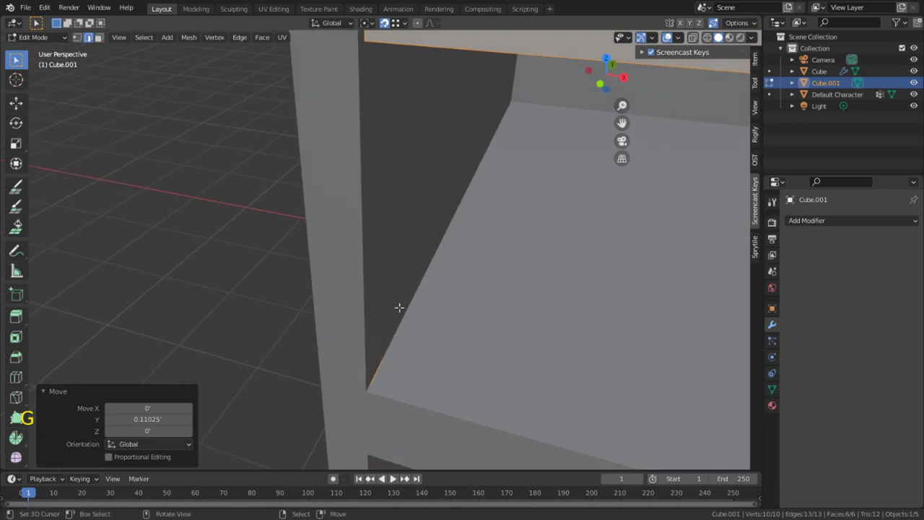
click(379, 371)
key(e)
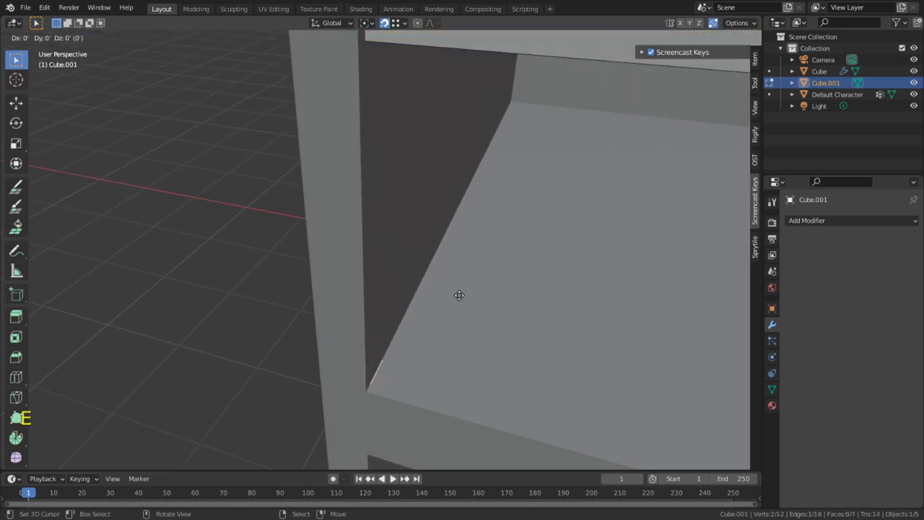
key(x)
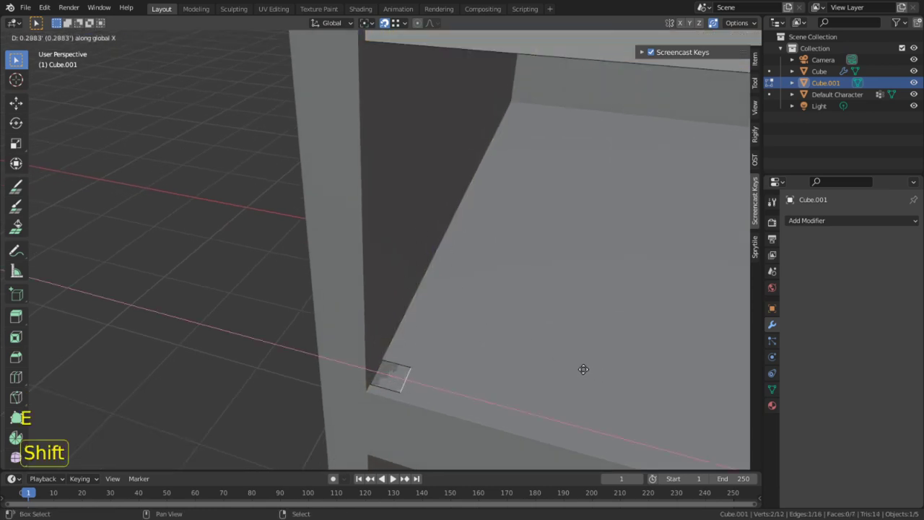
click(399, 379)
key(l)
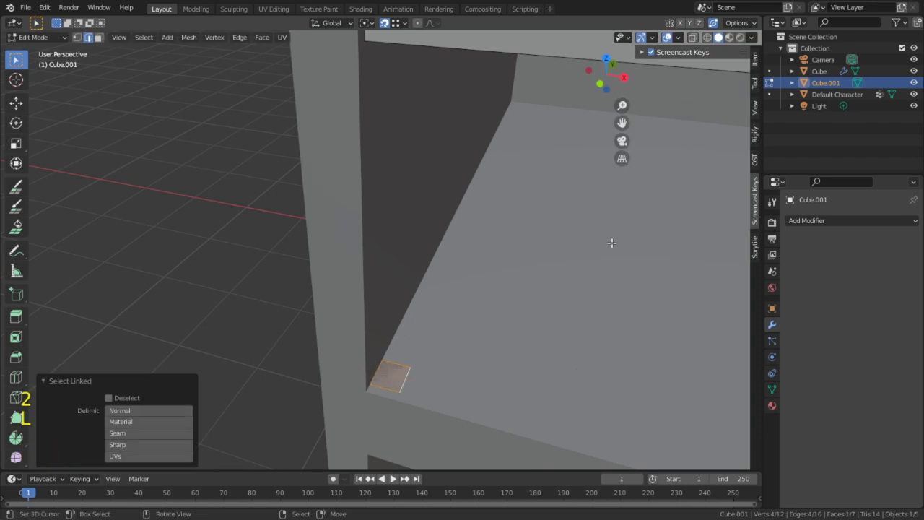
key(s)
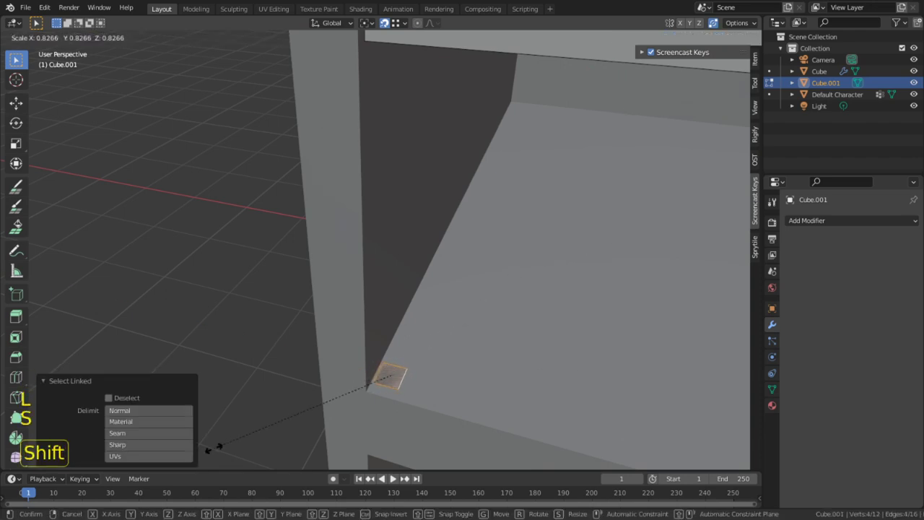
click(126, 35)
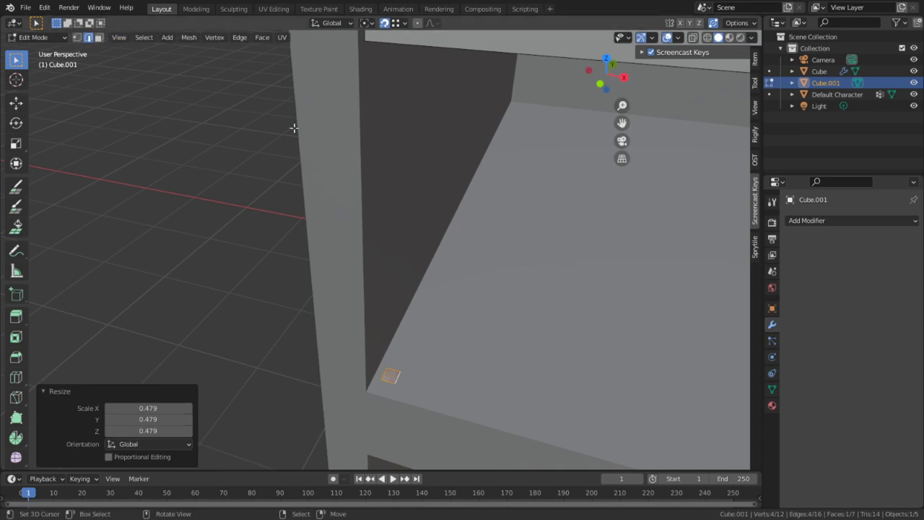
- Try to extrude the small floor square up to the end corner of the rail
middle_drag(382, 268, 383, 406)
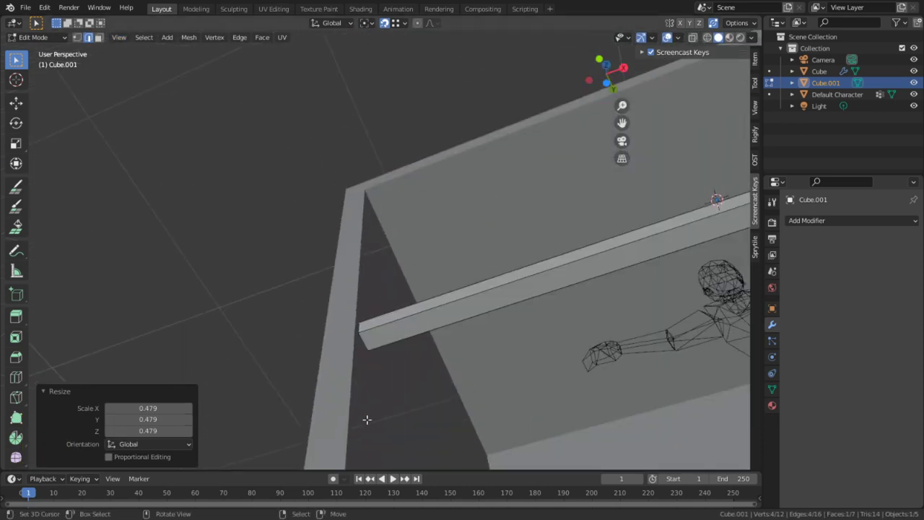
key(e)
click(357, 335)
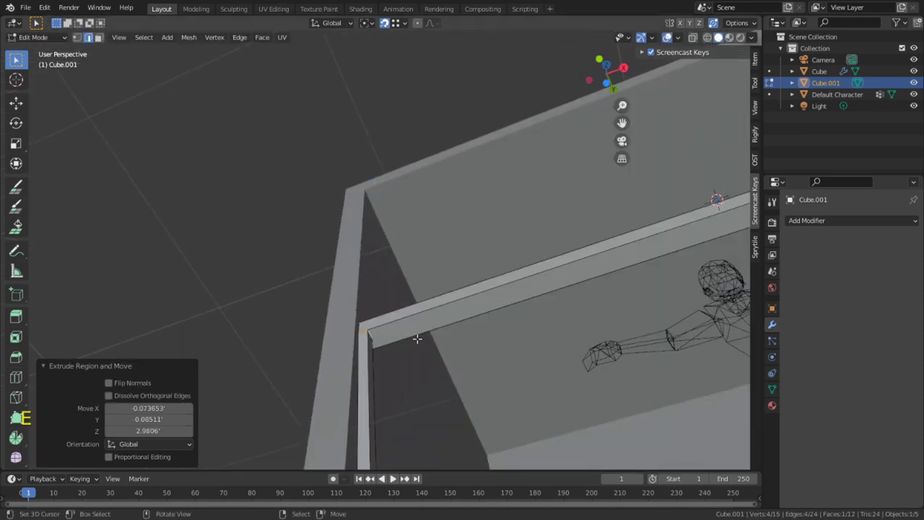
key(ctrl+z)
- Extrude the floor square straight up to the rail's underside to form a thin post, and delete its top face
key(e)
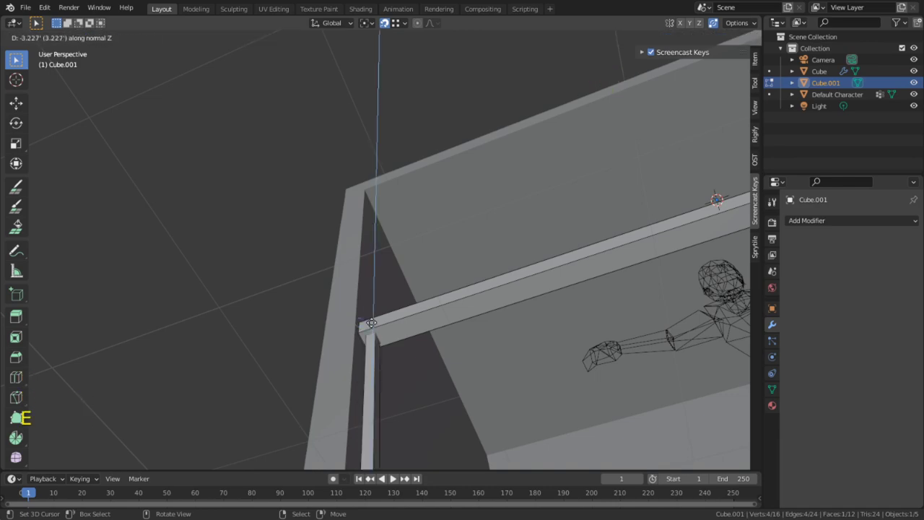
right_click(354, 332)
shift+middle_drag(437, 274, 398, 253)
key(g)
click(351, 141)
middle_drag(351, 141, 469, 233)
key(x)
click(429, 262)
- Hide the post's side faces, delete its bottom face, and reveal the hidden faces again
alt+middle_click(361, 370)
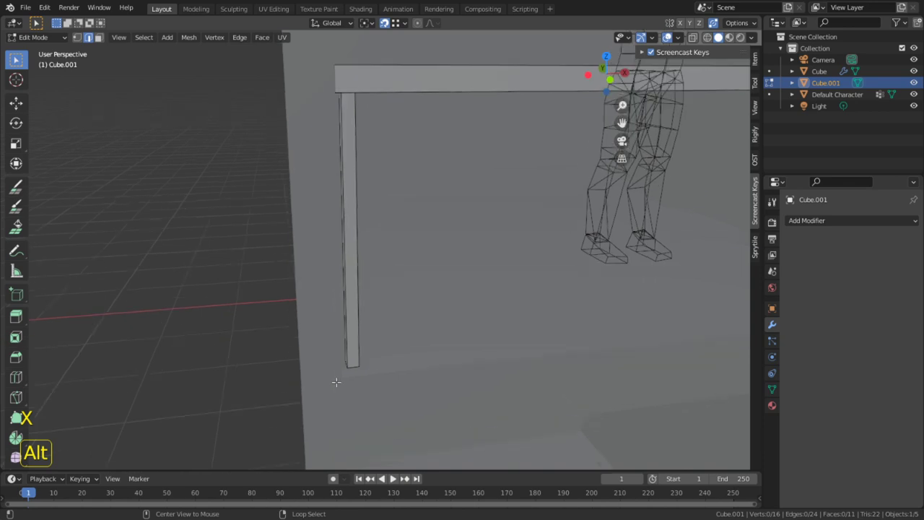
alt+click(415, 203)
key(h)
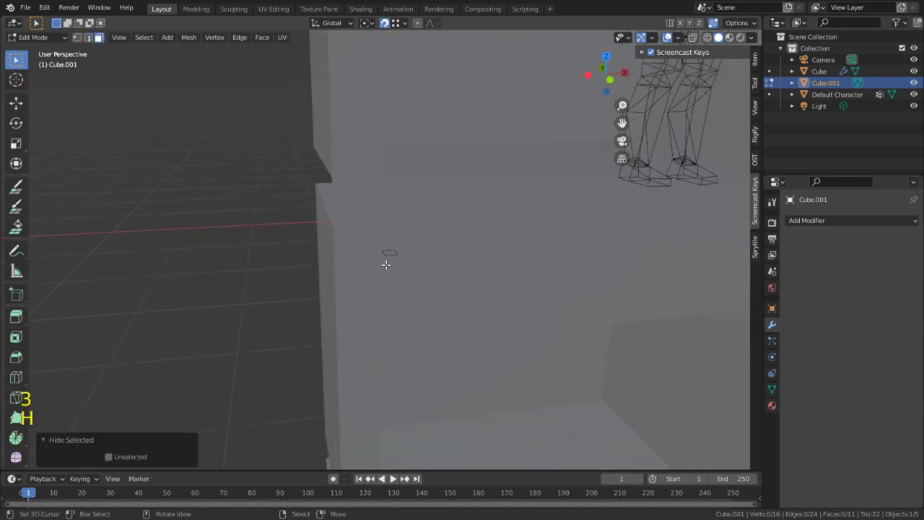
key(3)
key(2)
drag(396, 252, 388, 256)
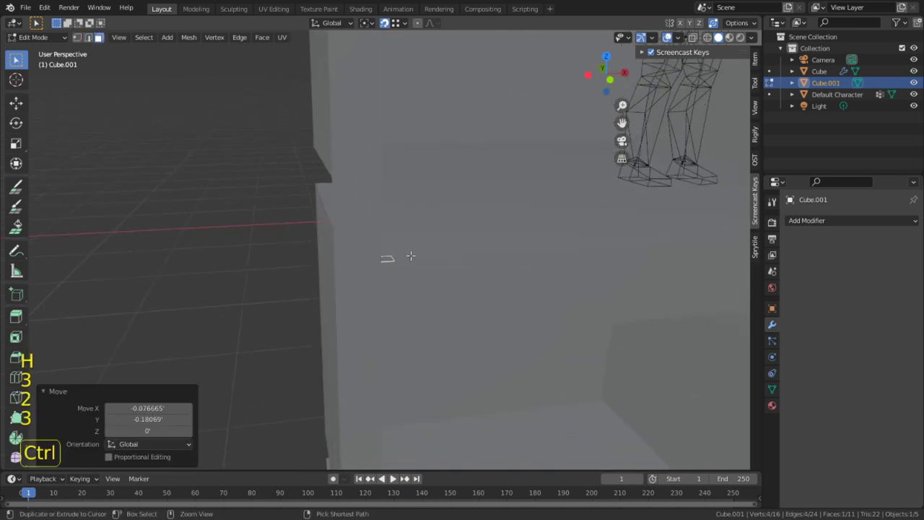
key(ctrl+z)
key(x)
click(414, 255)
shift+middle_drag(534, 164, 398, 297)
key(alt+h)
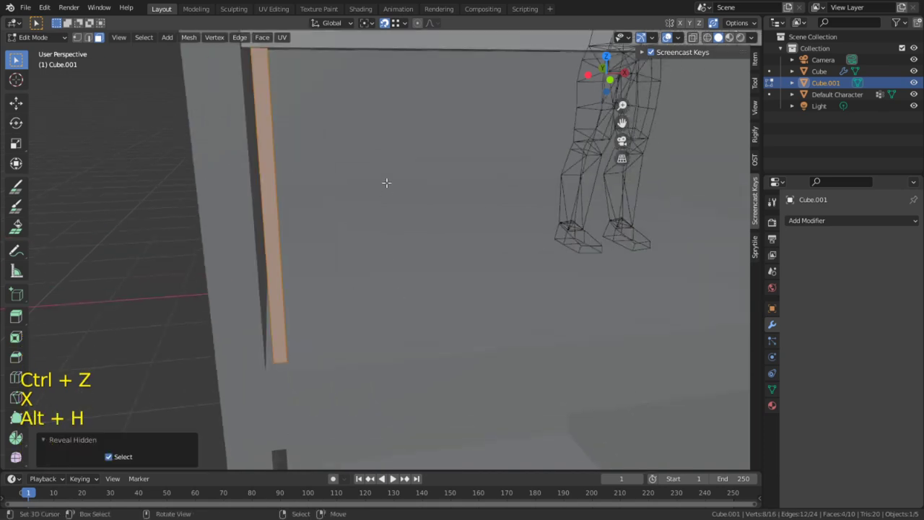
click(386, 182)
- Duplicate the rail's long upper front edge in place and separate the copy into its own object
scroll(387, 182, down, 2)
middle_drag(427, 201, 164, 257)
shift+middle_drag(596, 264, 25, 231)
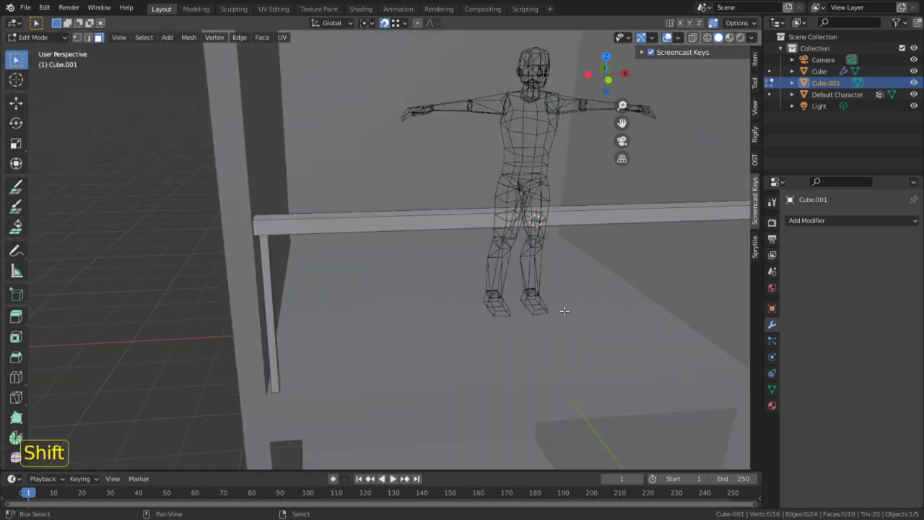
shift+middle_drag(565, 310, 555, 312)
middle_drag(486, 274, 406, 265)
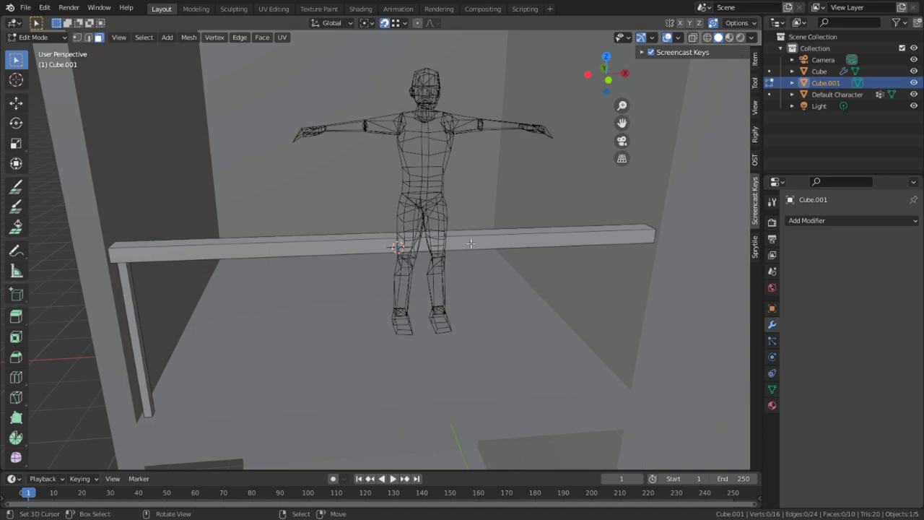
key(Tab)
key(Tab)
key(2)
click(520, 238)
key(shift+d)
right_click(549, 208)
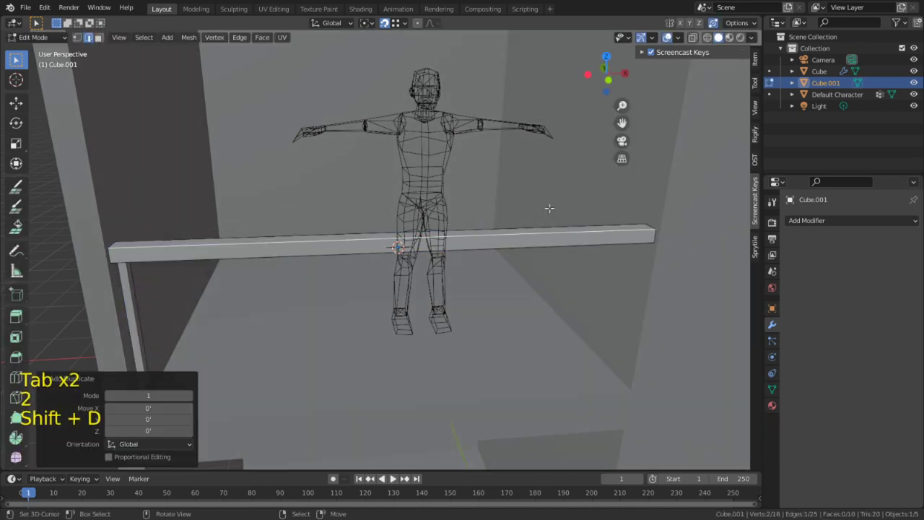
key(p)
click(550, 207)
key(Tab)
- Select the separated rail edge object and convert it to a curve
click(512, 237)
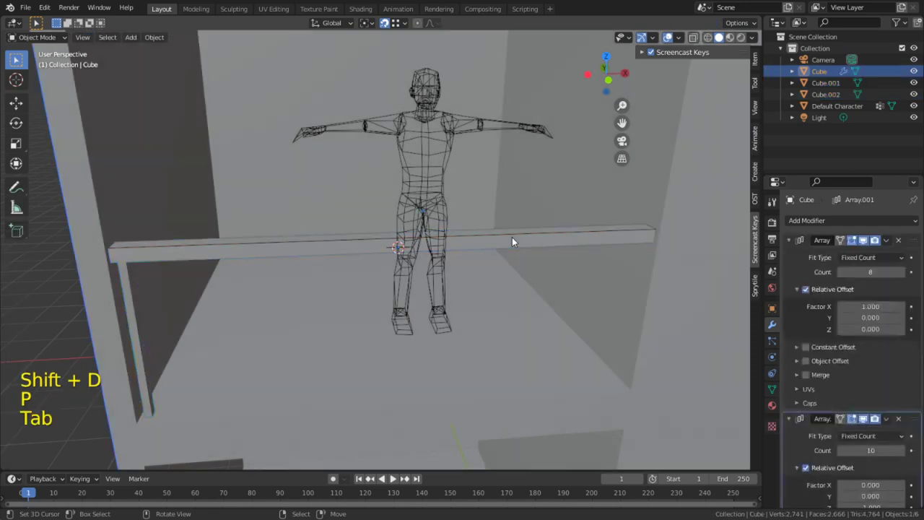
click(448, 249)
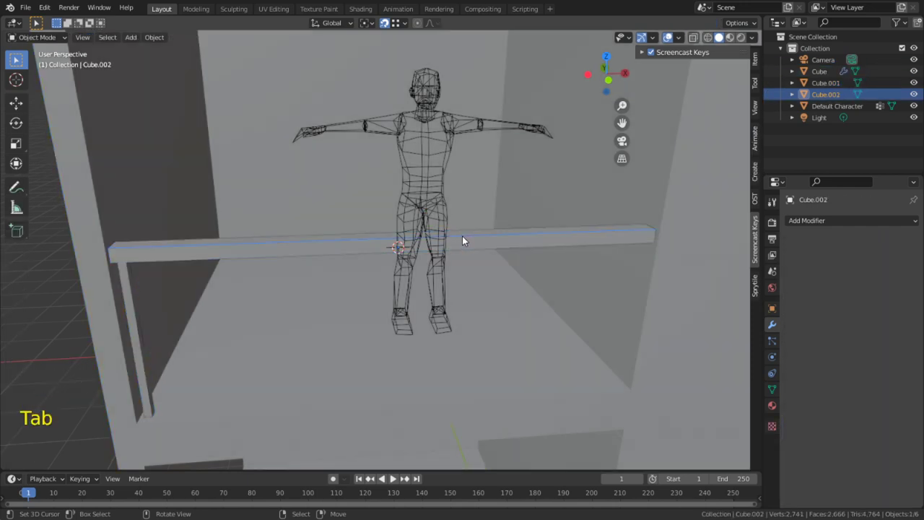
key(F3)
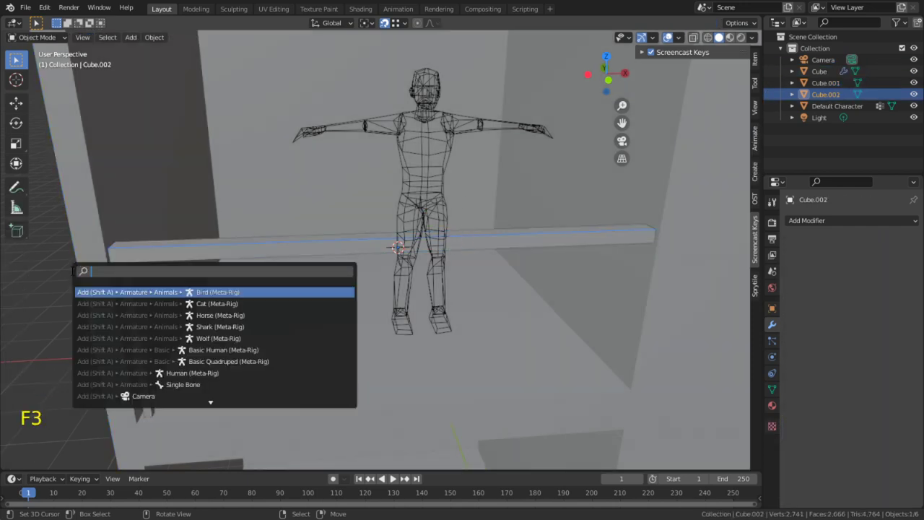
text(path)
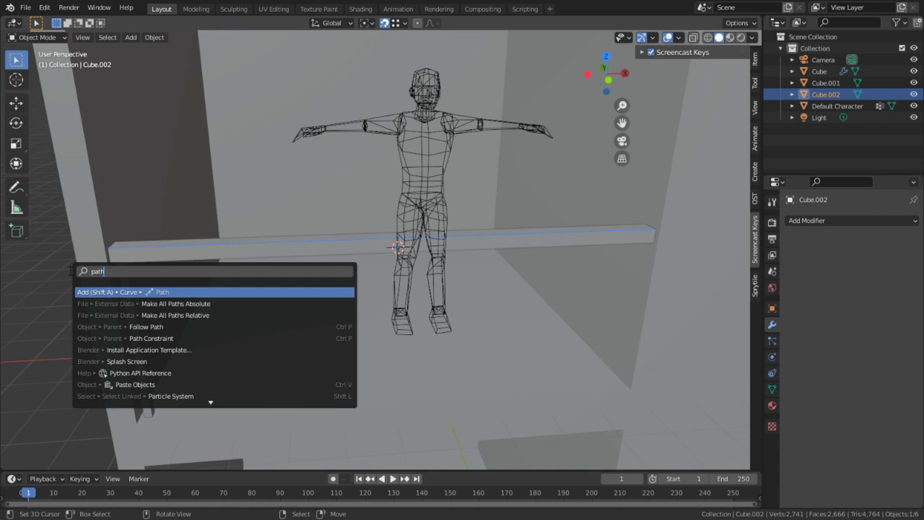
key(BackSpace)
key(BackSpace)
key(BackSpace)
key(BackSpace)
text(curv)
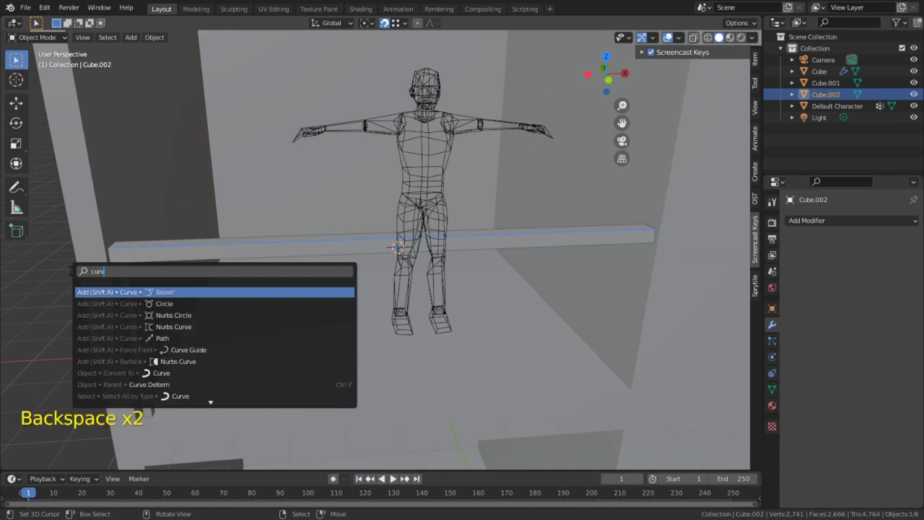
text(e)
key(BackSpace)
key(BackSpace)
key(BackSpace)
key(BackSpace)
key(BackSpace)
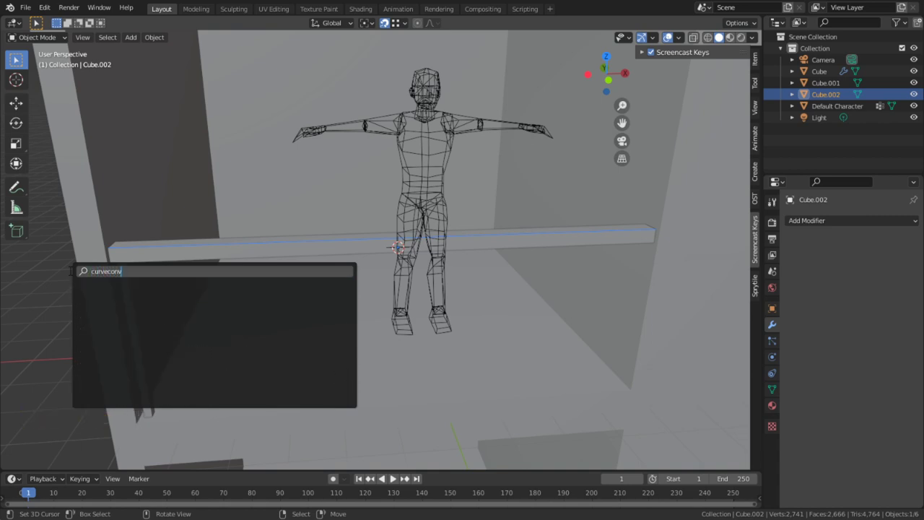
text(convert)
key(Return)
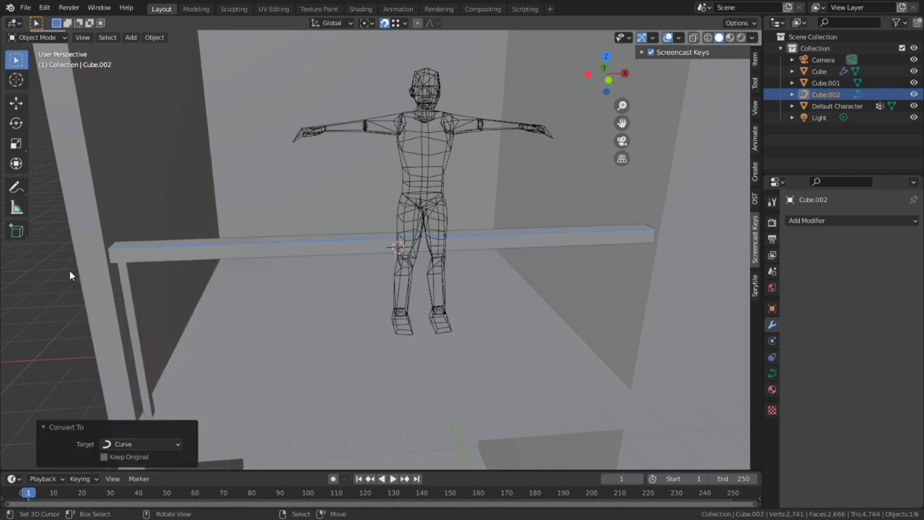
- Snap the 3D cursor to the curve's end point beside the post and set the curve's origin there
shift+middle_drag(162, 269, 274, 269)
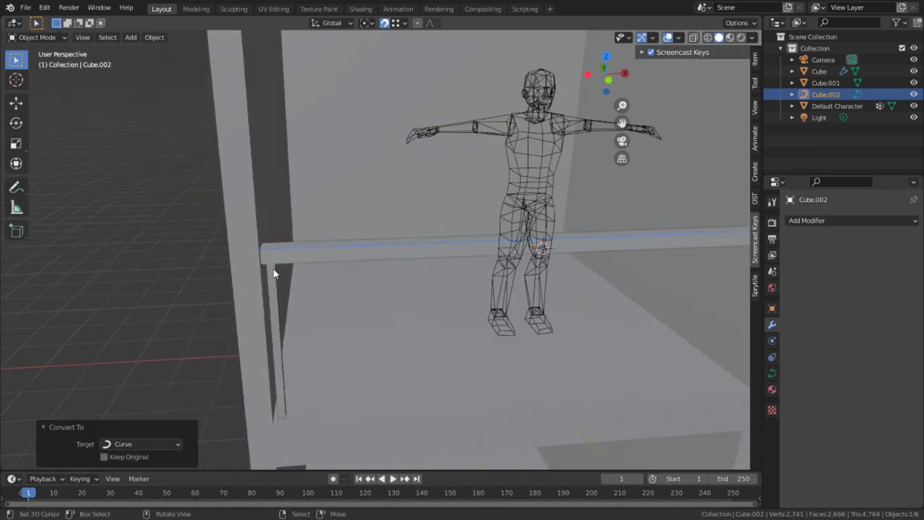
key(Tab)
key(1)
click(267, 244)
key(shift+s)
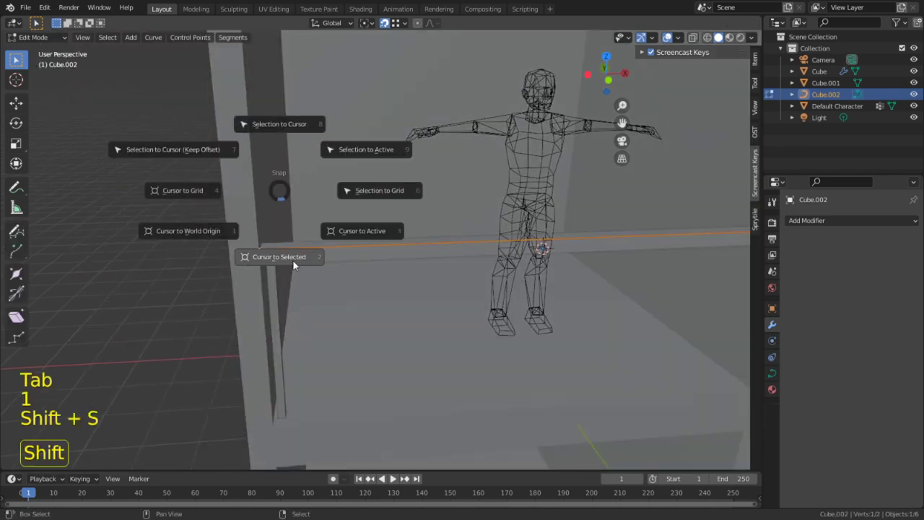
click(293, 261)
key(Tab)
key(q)
click(293, 259)
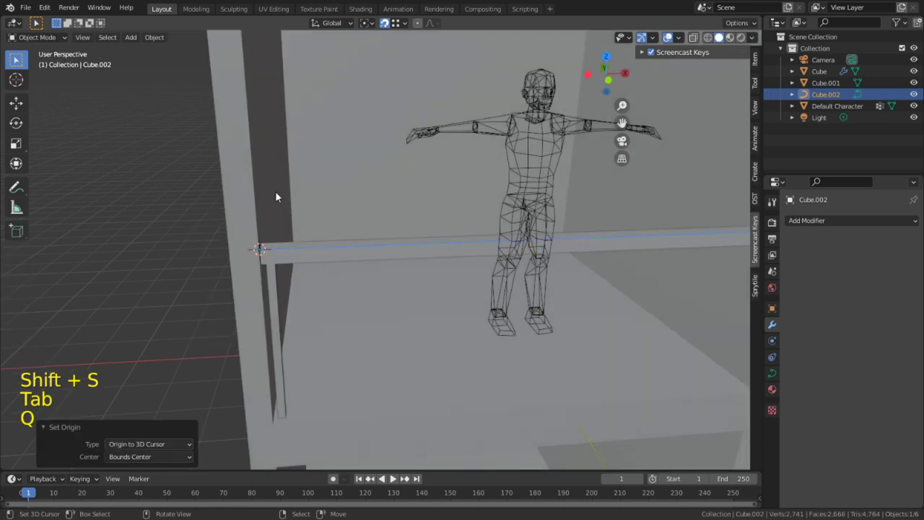
- Separate the thin post from the rail mesh into its own object
click(271, 288)
scroll(270, 288, up, 2)
key(Tab)
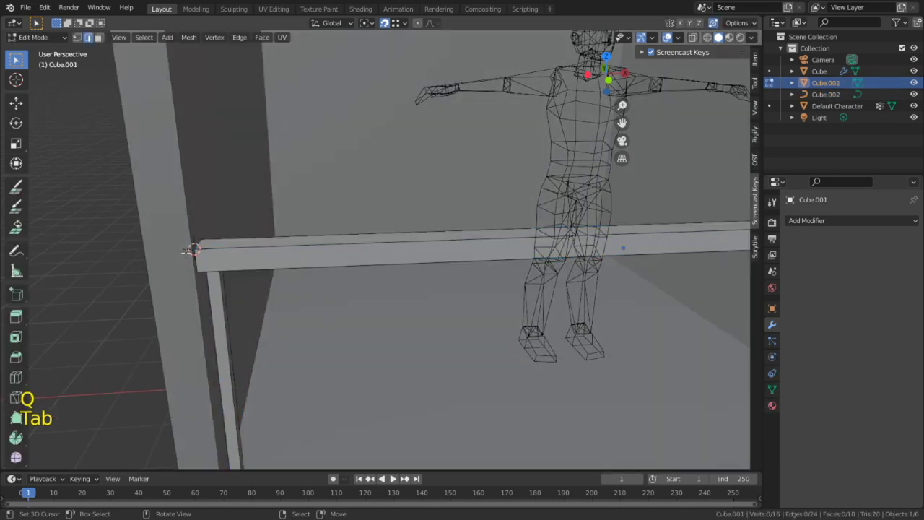
key(Tab)
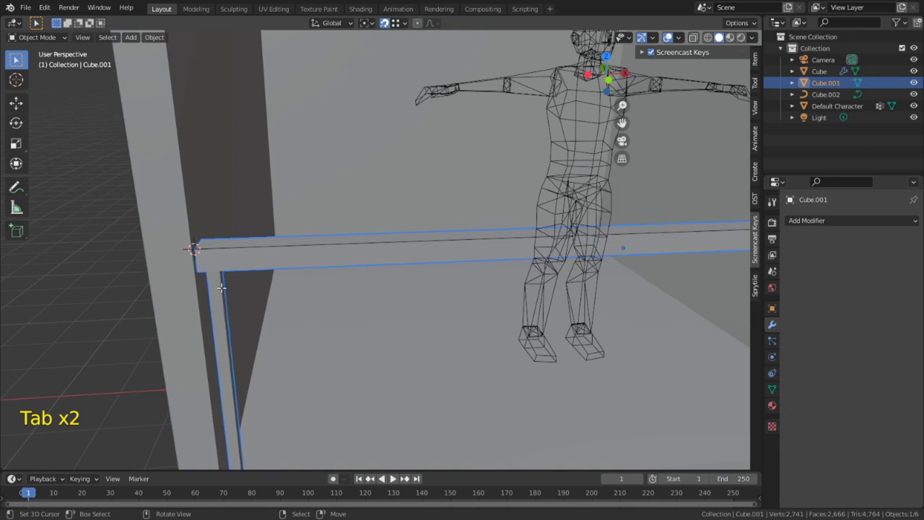
key(Tab)
key(l)
key(p)
click(221, 287)
key(Tab)
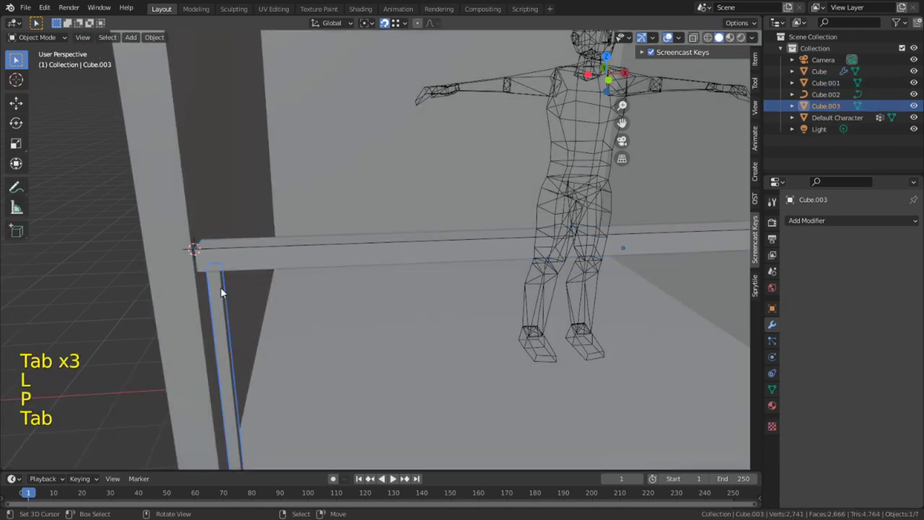
- Set the separated post's origin to the 3D cursor at the rail's end corner
key(Tab)
key(Tab)
key(q)
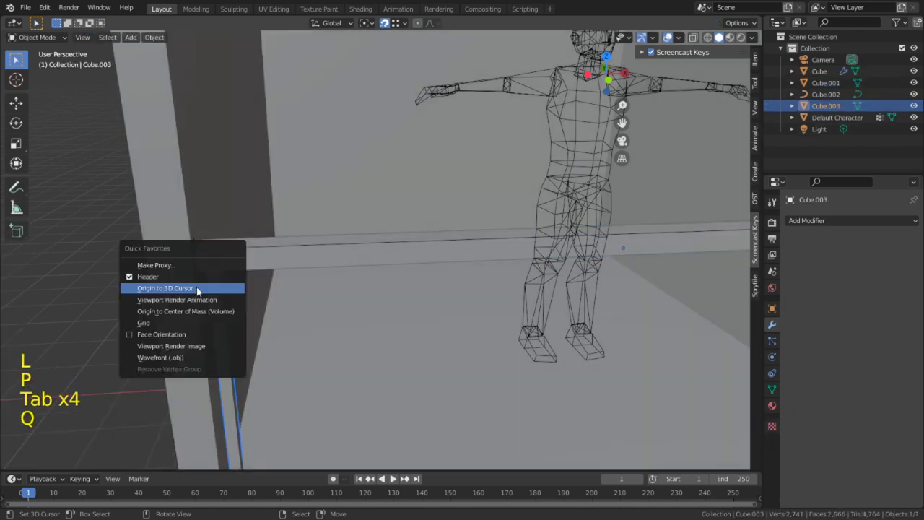
click(221, 289)
- Add an Array modifier to the post with fit type Fit Curve, using Cube.002 as the curve
shift+middle_drag(343, 365, 342, 284)
shift+middle_drag(462, 282, 390, 326)
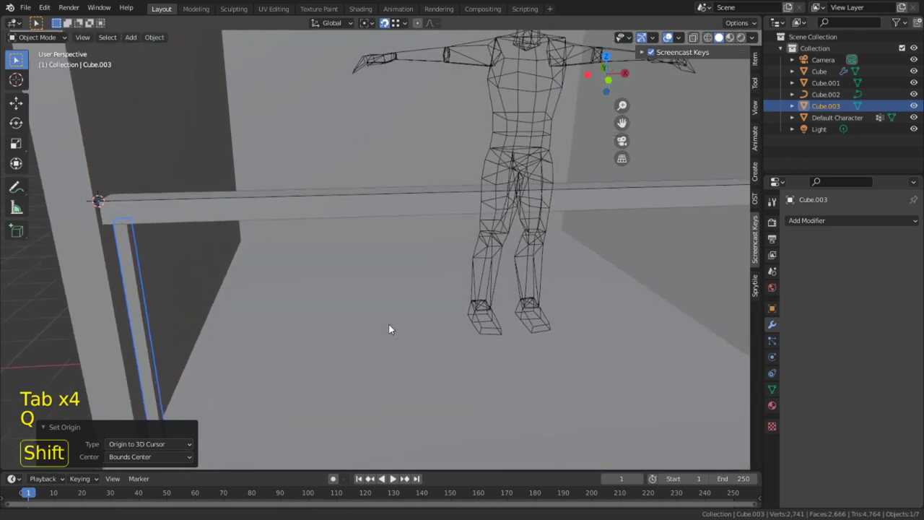
shift+middle_drag(462, 264, 577, 191)
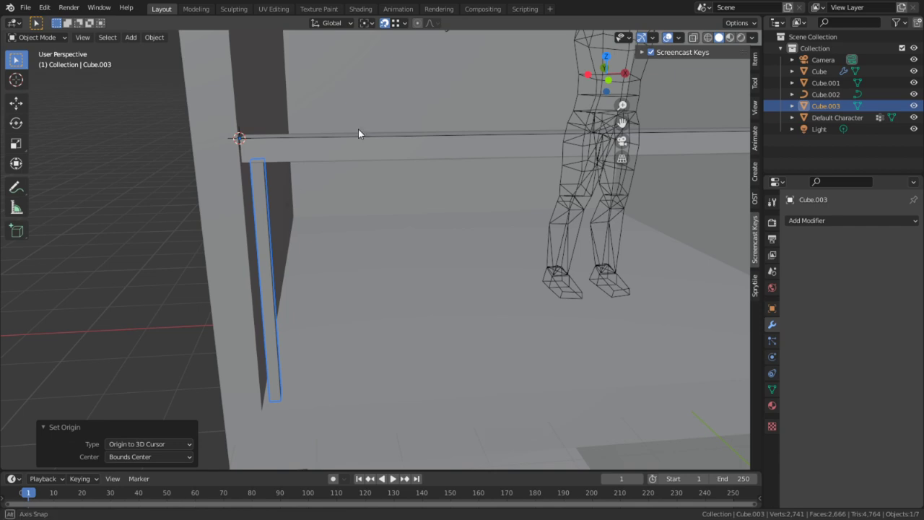
scroll(359, 128, up, 1)
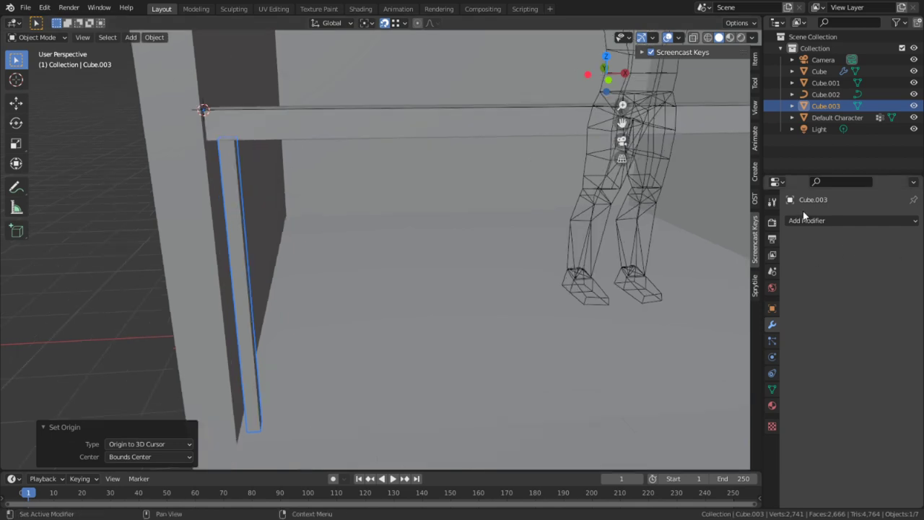
click(812, 220)
click(685, 252)
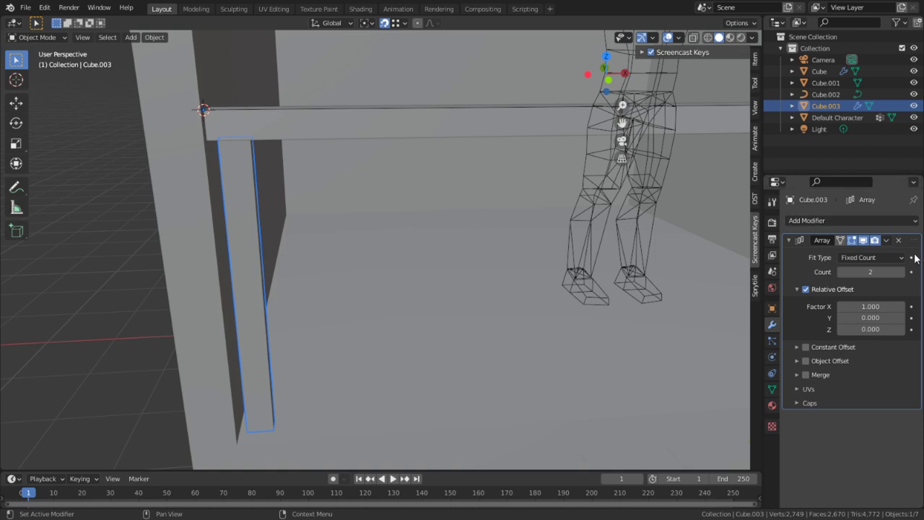
click(892, 257)
click(859, 295)
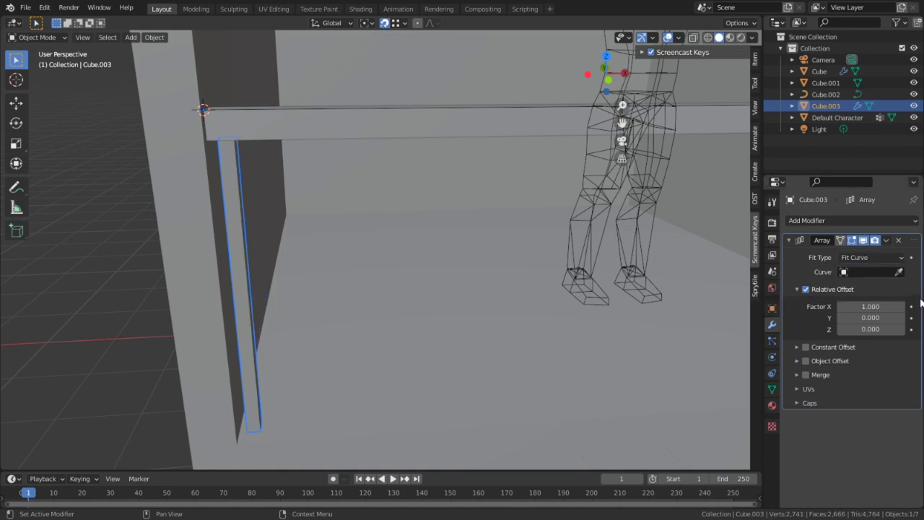
click(884, 271)
click(858, 289)
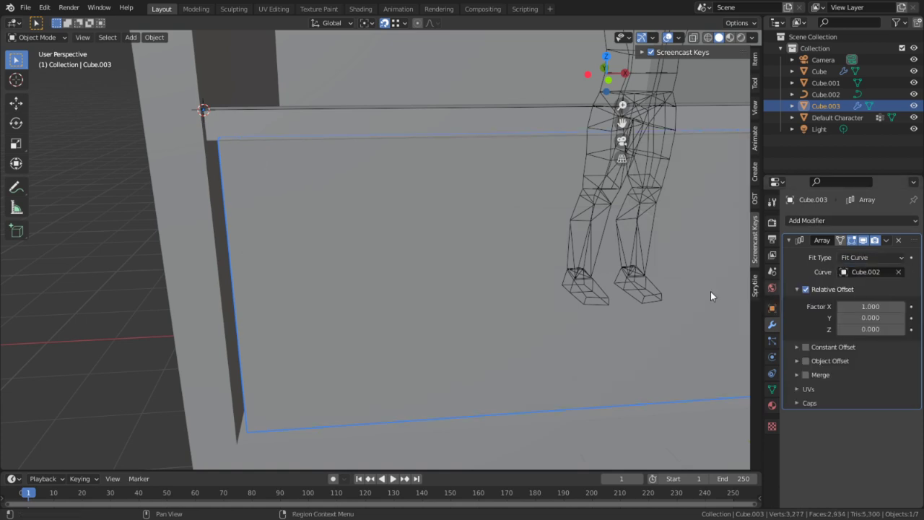
- Examine how both ends of the post array line up with the rail in the front view
scroll(477, 207, down, 3)
shift+middle_drag(477, 202, 135, 214)
middle_drag(450, 241, 400, 211)
scroll(400, 212, up, 1)
key(KP_1)
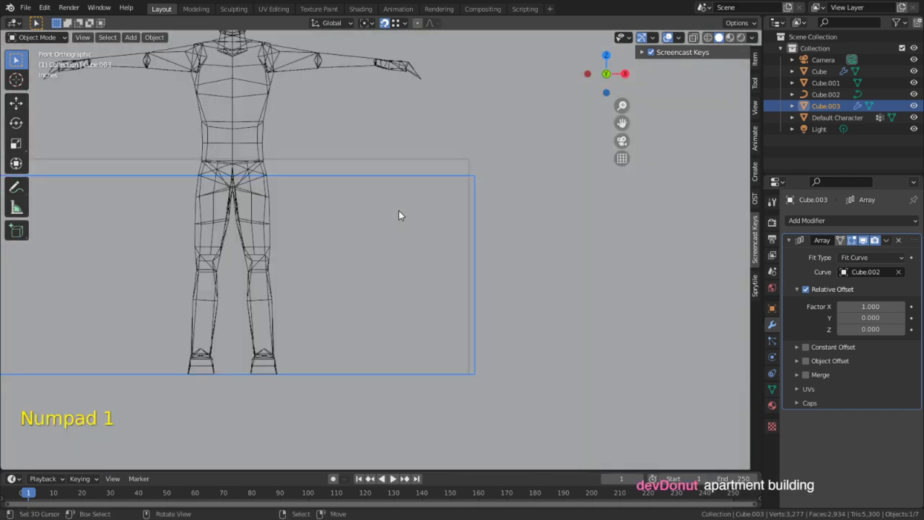
key(shift)
shift+middle_drag(271, 363, 553, 408)
scroll(347, 364, up, 3)
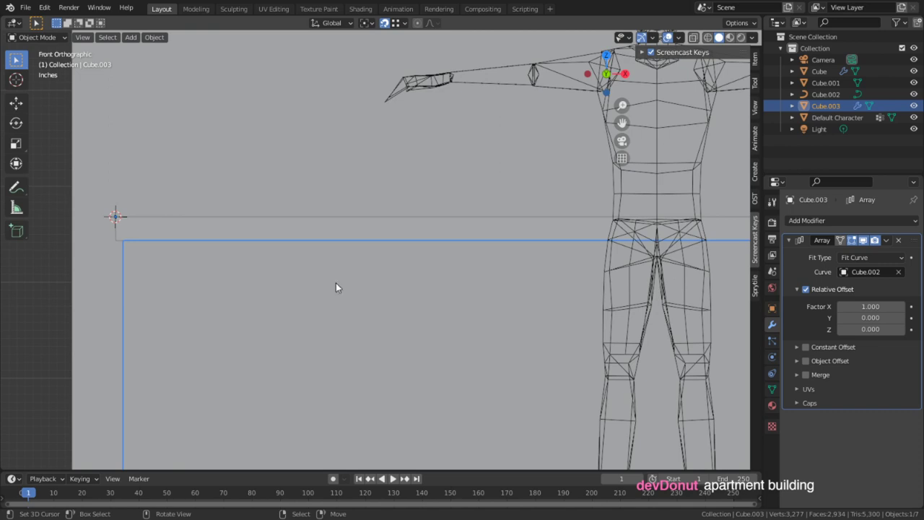
- Move the whole post mesh about 0.077' along negative X, against the side wall of the balcony recess
key(Tab)
middle_drag(336, 287, 159, 264)
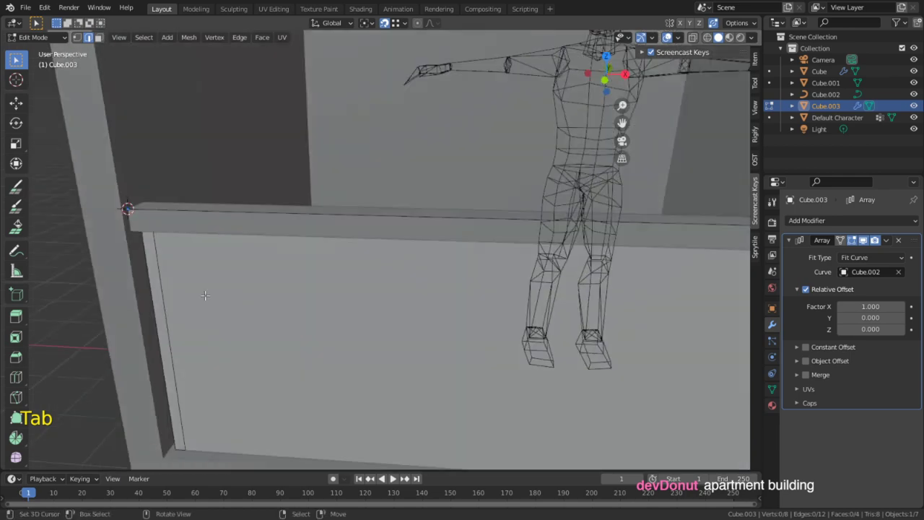
key(a)
alt+middle_click(138, 267)
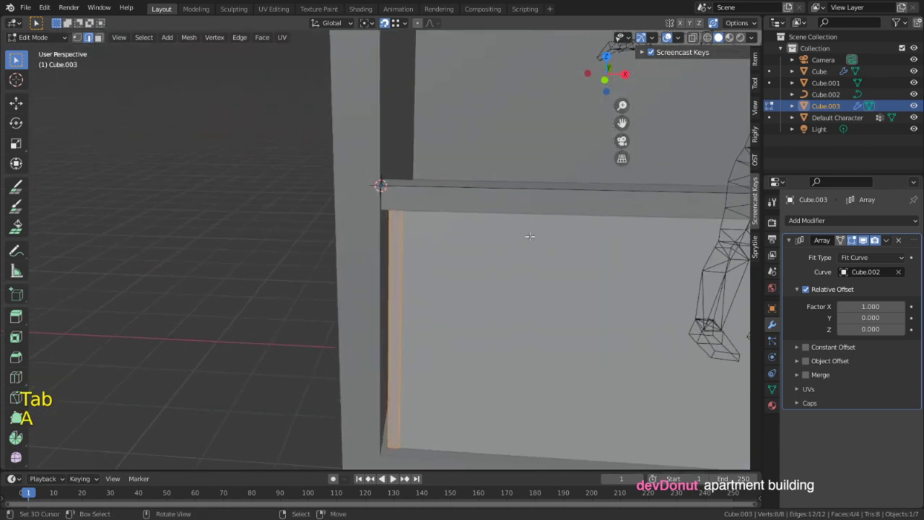
shift+middle_drag(513, 233, 338, 210)
scroll(433, 204, down, 2)
middle_drag(470, 198, 418, 235)
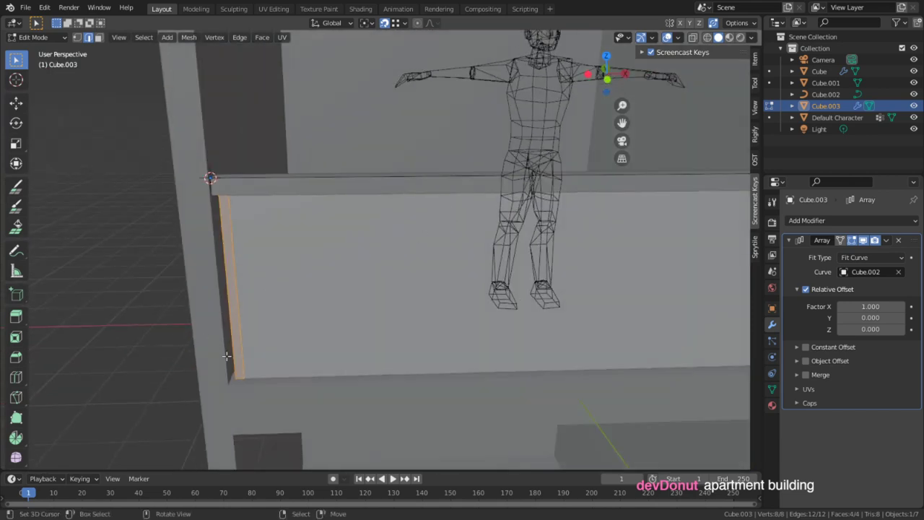
key(g)
click(231, 382)
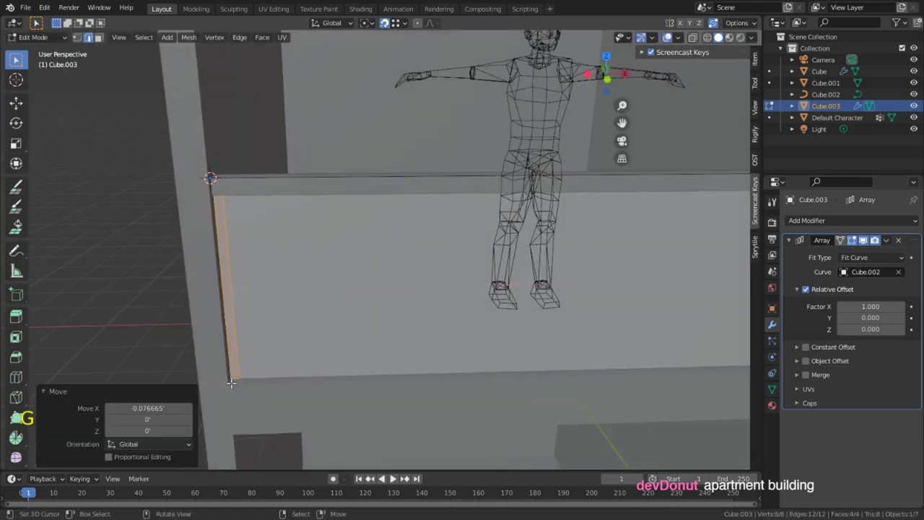
shift+middle_drag(486, 300, 216, 164)
shift+middle_drag(389, 128, 591, 123)
key(Tab)
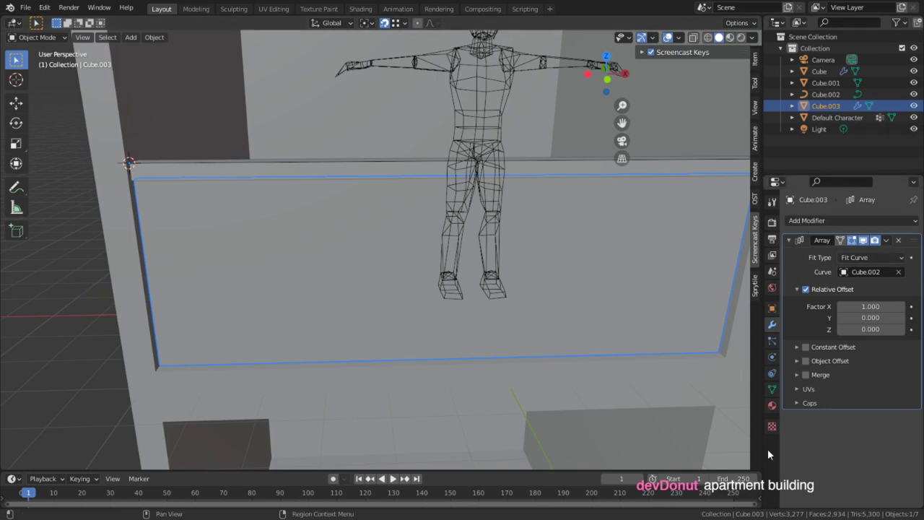
- Spread the arrayed posts along the rail by setting the relative offset's X factor to 7.420
mouse_move(869, 306)
shift+mouse_down()
mouse_move(902, 306)
mouse_move(870, 306)
shift+mouse_up()
shift+middle_drag(622, 332, 595, 336)
alt+middle_click(734, 340)
scroll(365, 210, up, 2)
shift+middle_drag(322, 293, 388, 326)
alt+middle_click(394, 301)
scroll(370, 250, up, 6)
mouse_move(370, 250)
middle_down()
mouse_move(359, 247)
mouse_move(368, 250)
middle_up()
shift+drag(870, 306, 859, 306)
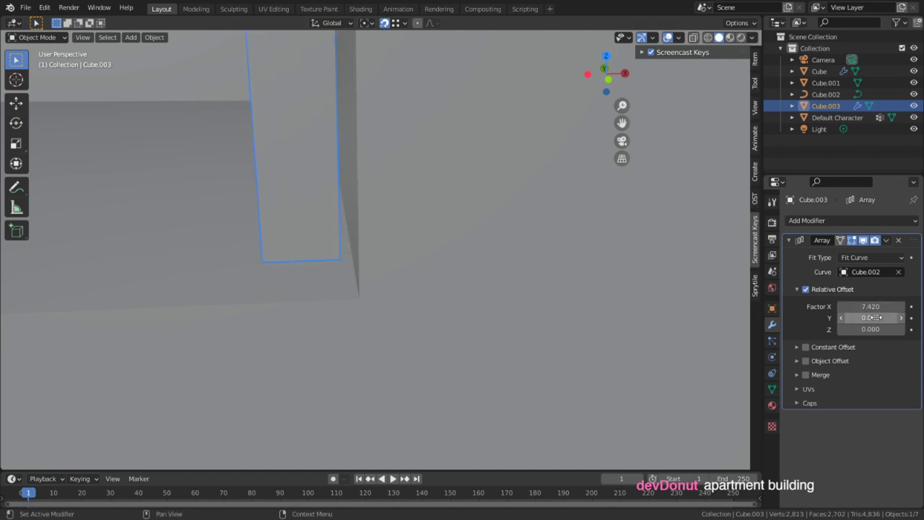
- Reduce the post array's relative offset to an X factor of 6.780 and a Y factor of 0
scroll(325, 249, up, 2)
middle_drag(331, 251, 625, 200)
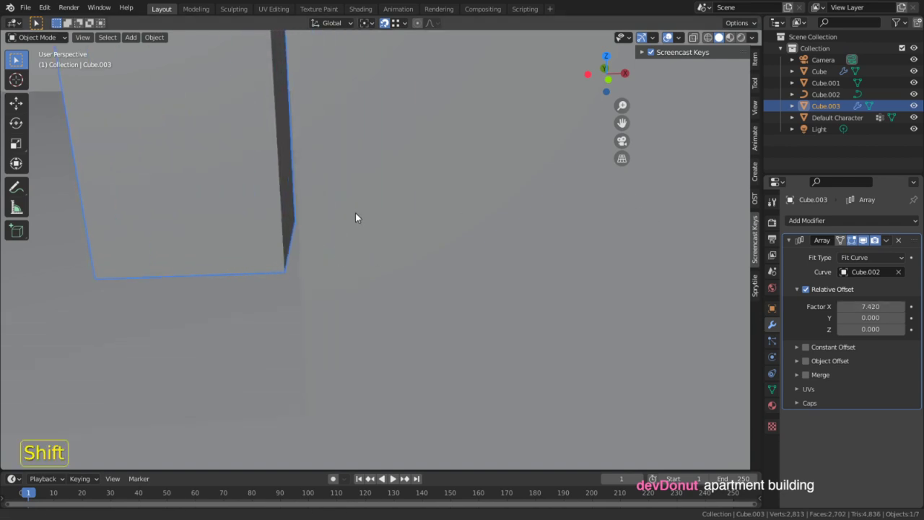
shift+middle_drag(356, 217, 493, 224)
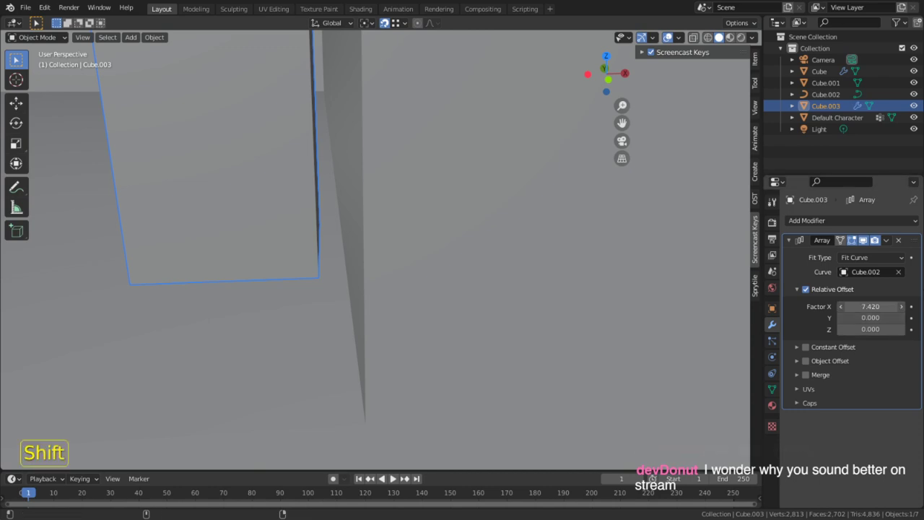
shift+drag(870, 306, 854, 306)
click(867, 317)
text(0)
key(Return)
click(879, 317)
text(0)
key(Return)
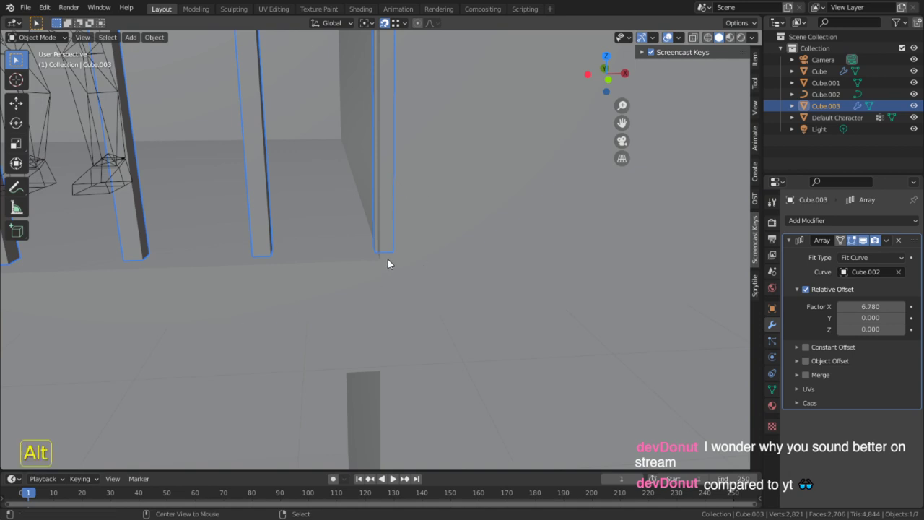
- Fine-tune the post array's relative X factor to 6.690 so the last post fits inside the far wall
alt+middle_drag(378, 258, 390, 257)
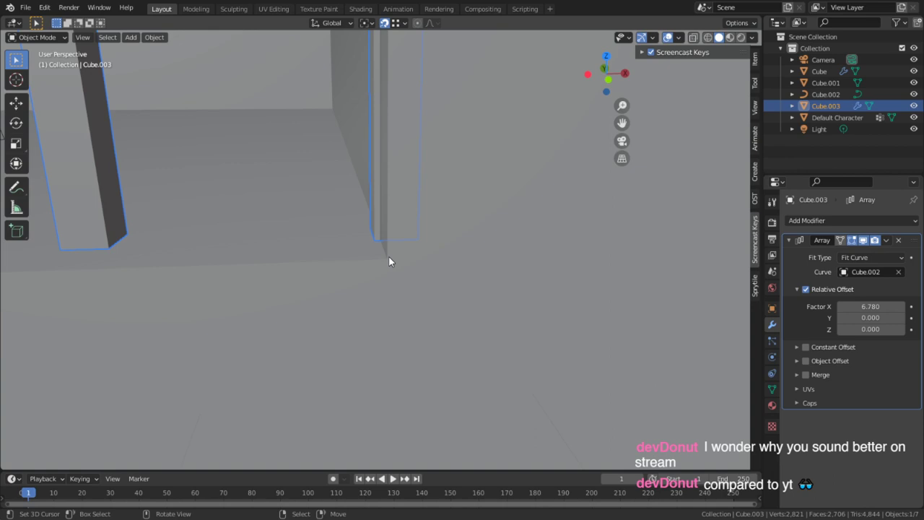
alt+middle_drag(389, 257, 401, 259)
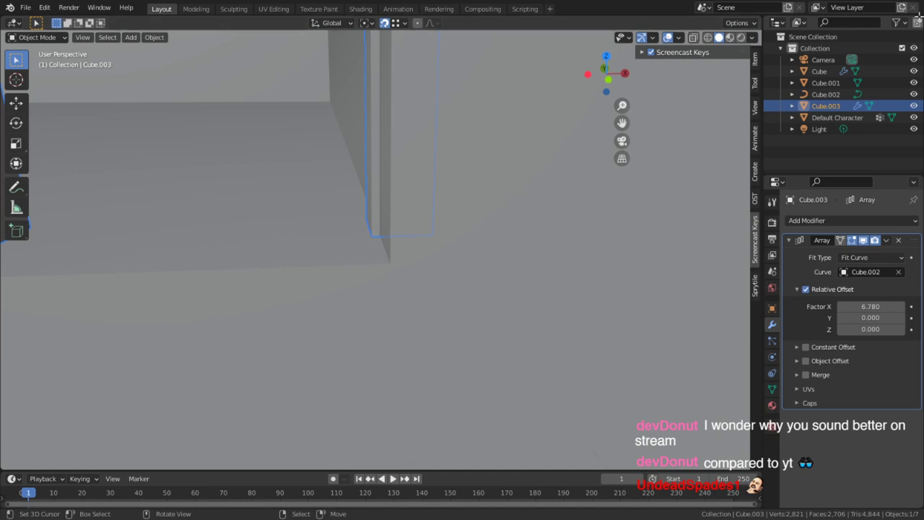
shift+drag(893, 306, 884, 306)
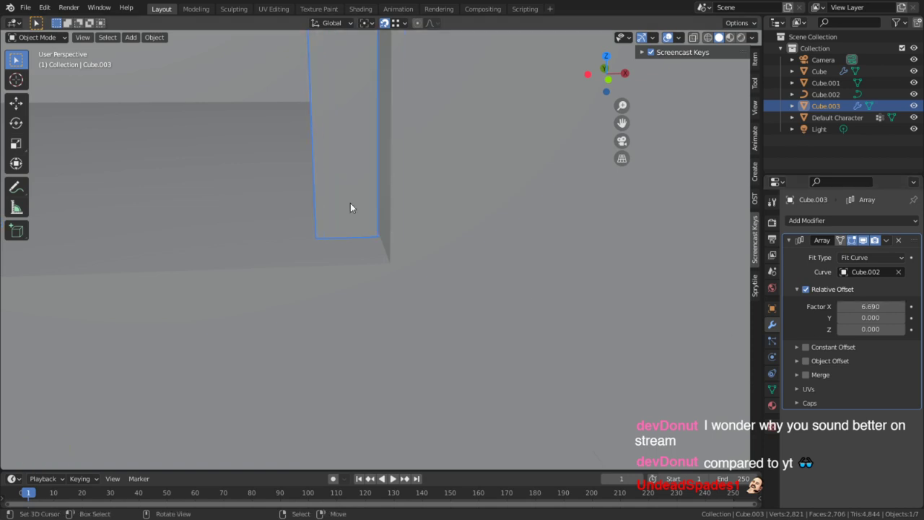
- Set the post array's relative offset X factor to 6.695
scroll(376, 237, up, 3)
middle_drag(398, 208, 433, 237)
click(870, 306)
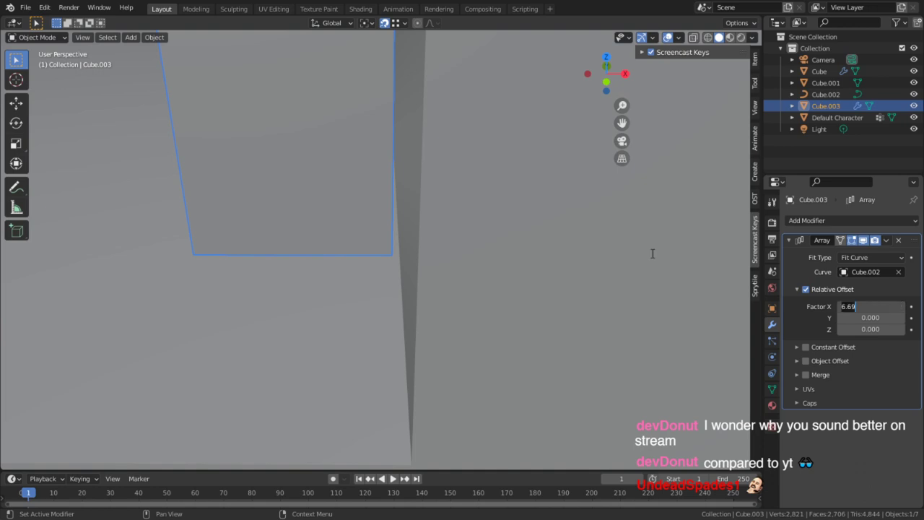
key(Right)
text(5)
key(Return)
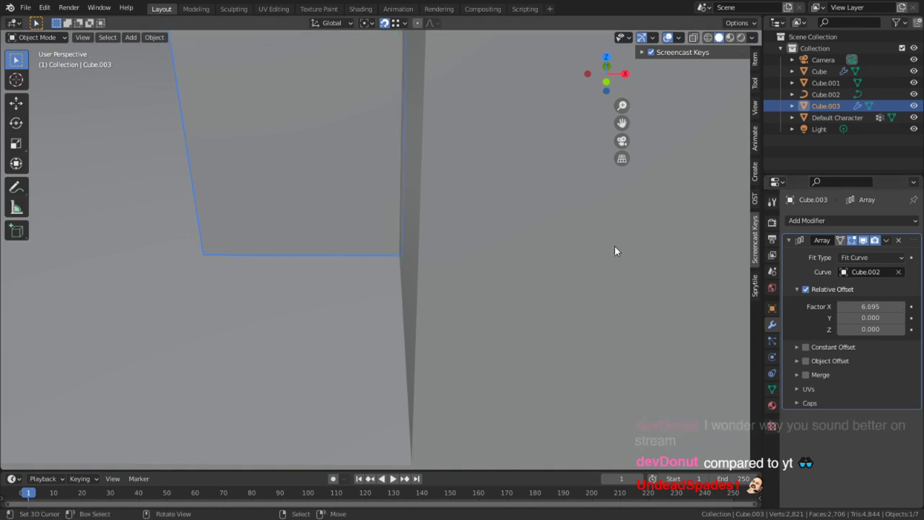
- Refine the post array's relative X factor to 6.694 so the last post sits just against the far wall
click(875, 306)
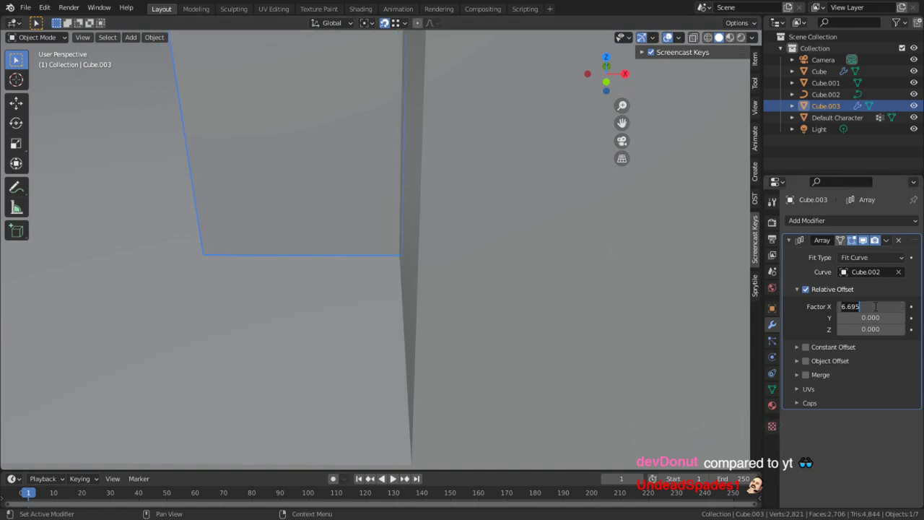
key(Right)
text(5)
key(Return)
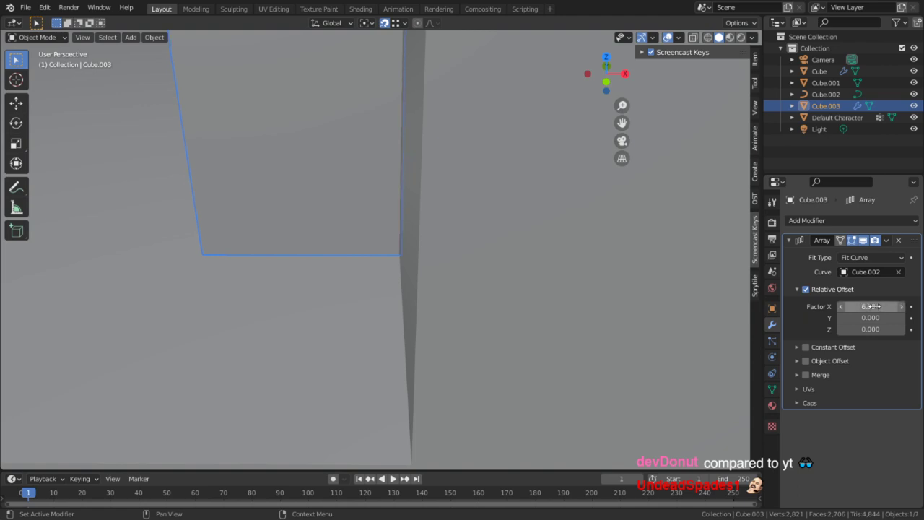
mouse_move(874, 306)
mouse_down()
mouse_move(899, 306)
mouse_move(875, 306)
mouse_up()
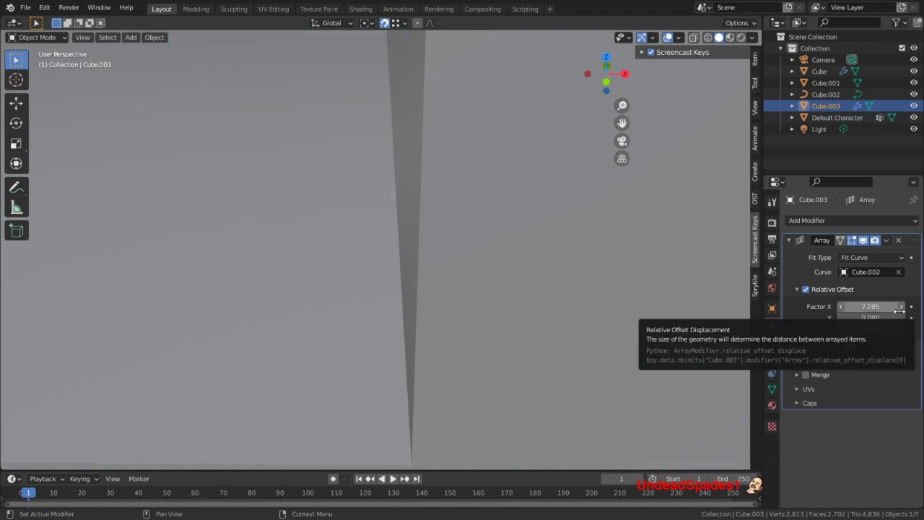
key(ctrl+z)
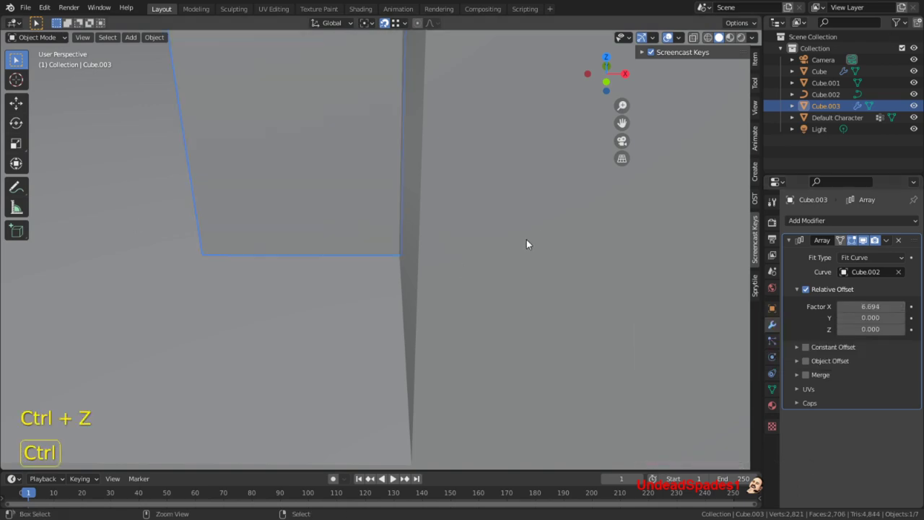
click(870, 306)
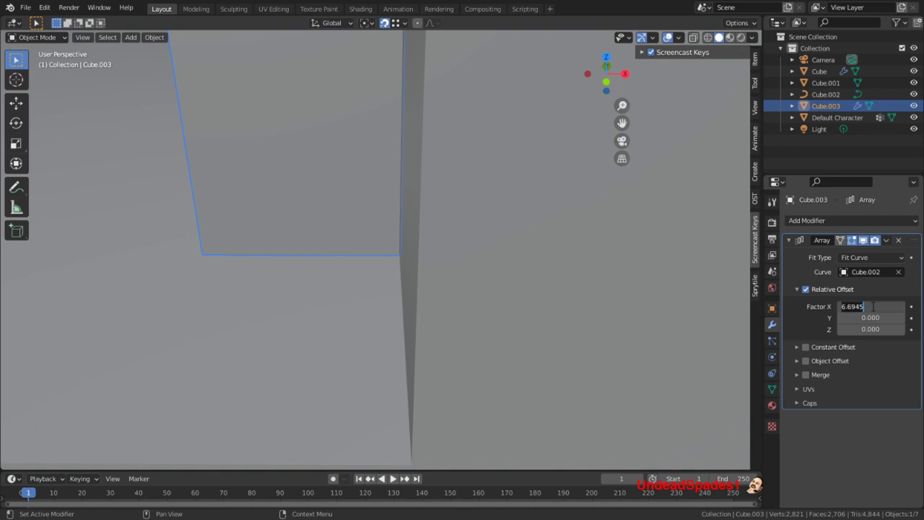
key(End)
key(Return)
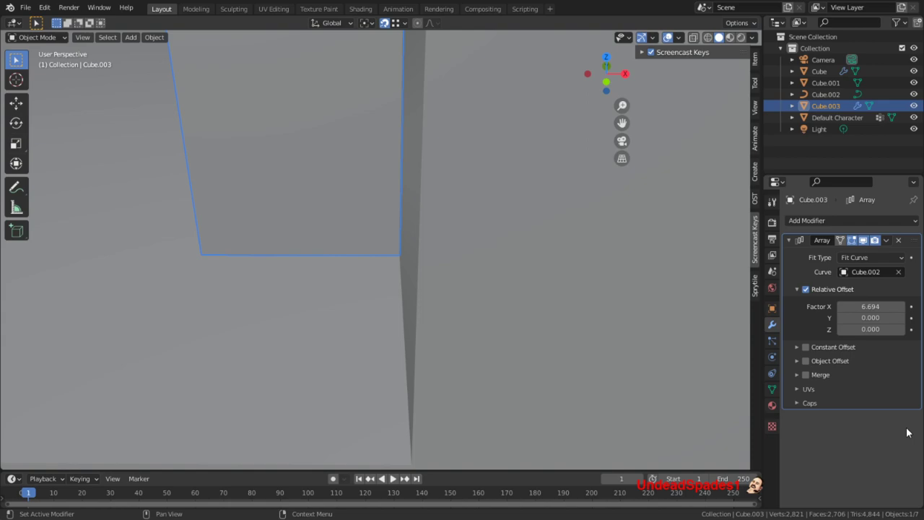
- Apply the Array modifier on the railing posts to turn them into real geometry
scroll(175, 336, down, 8)
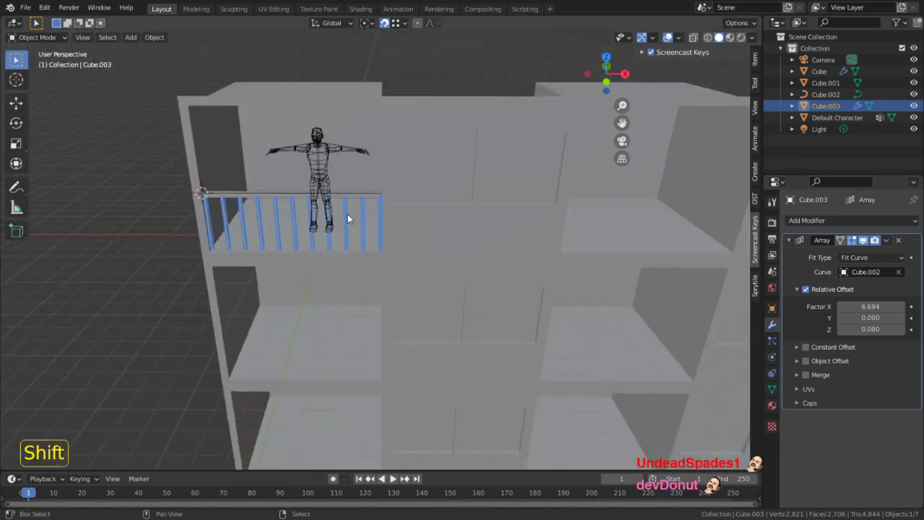
alt+middle_click(337, 211)
shift+middle_drag(336, 206, 606, 333)
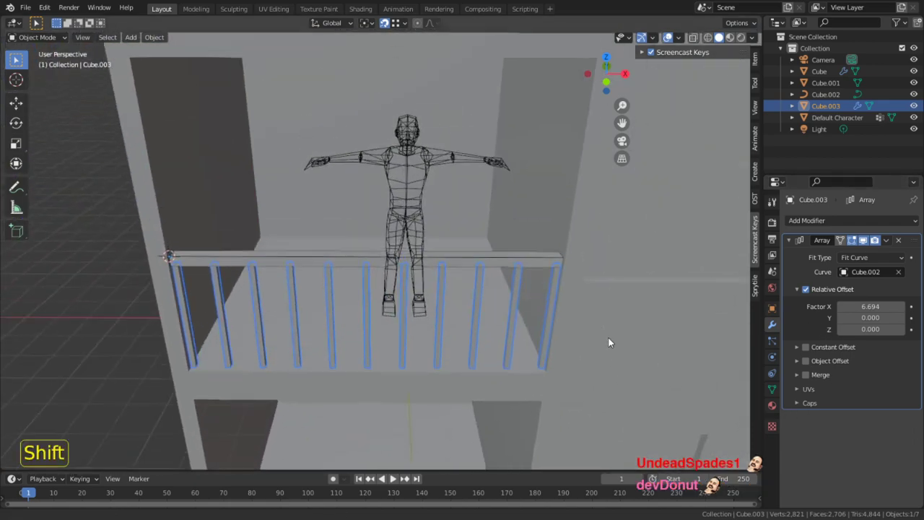
middle_drag(293, 261, 436, 275)
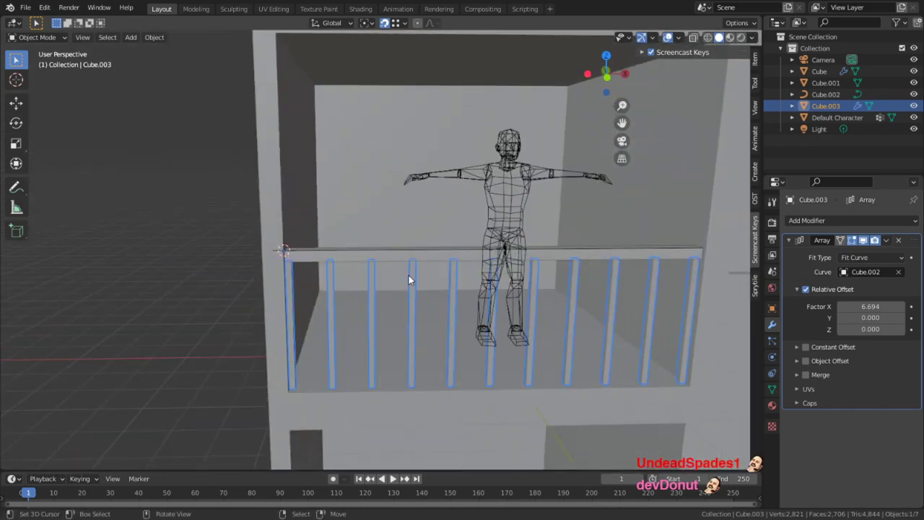
scroll(436, 275, up, 3)
click(885, 240)
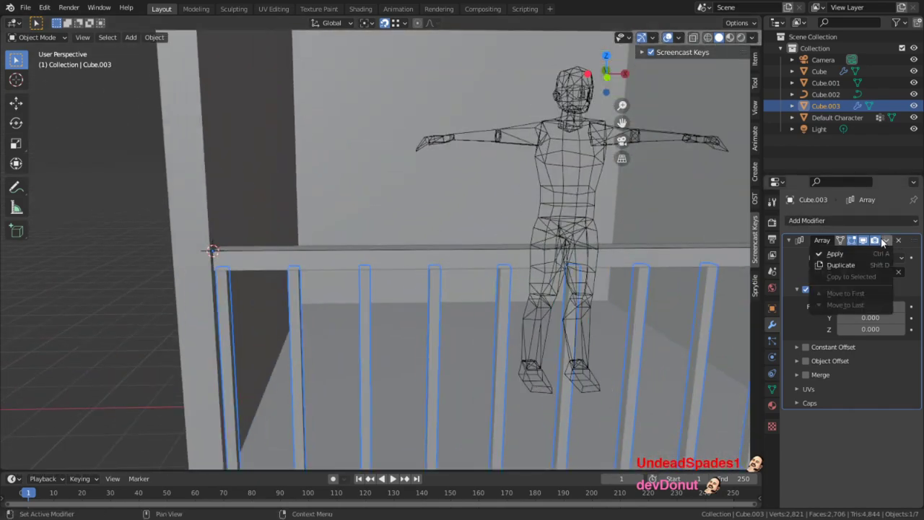
click(859, 252)
- Join the posts with the balcony's top rail, and join the combined railing into the building mesh
shift+click(503, 270)
key(ctrl+j)
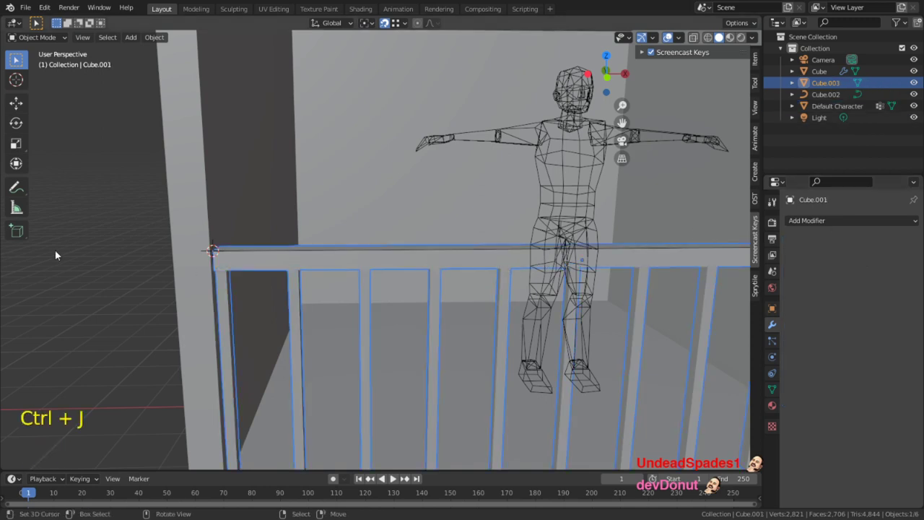
shift+click(206, 214)
click(252, 252)
shift+click(236, 217)
key(ctrl+j)
- In Edit Mode, add the linked top rail to the selected posts and create a vertex group named APART_Rail
key(Tab)
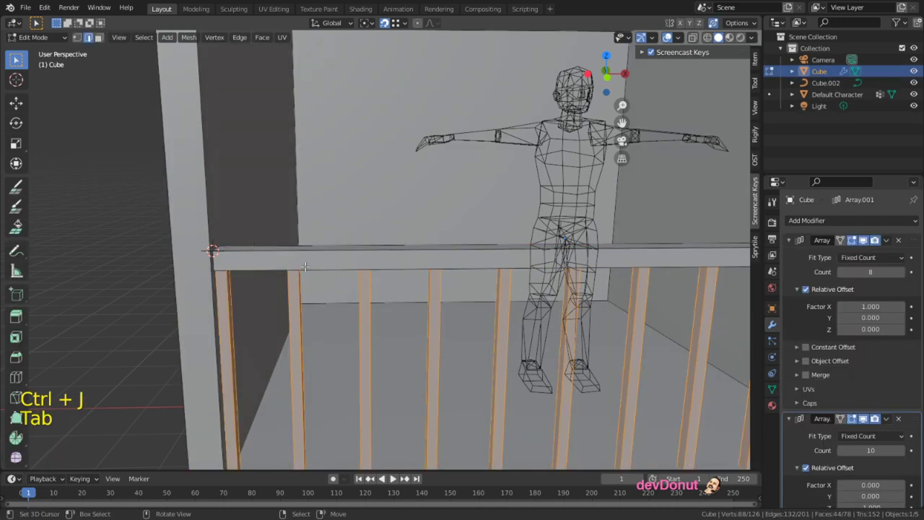
key(l)
scroll(308, 258, down, 4)
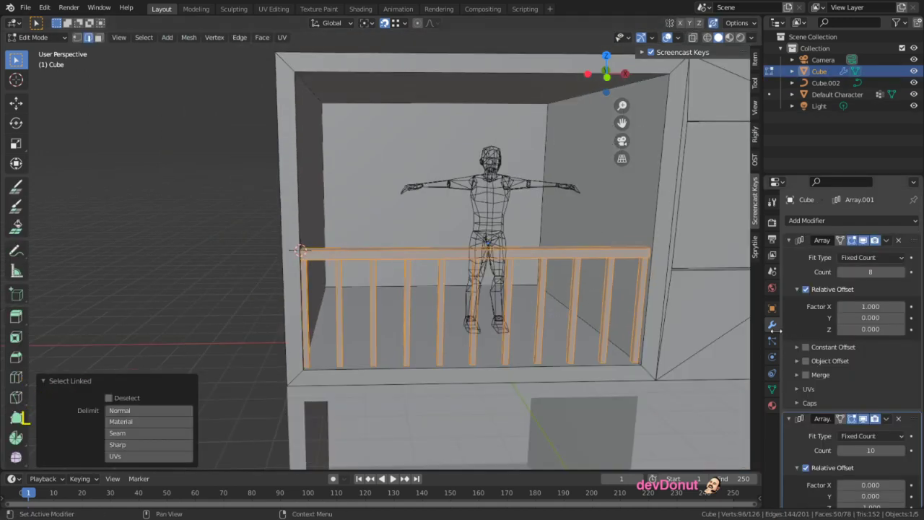
click(771, 388)
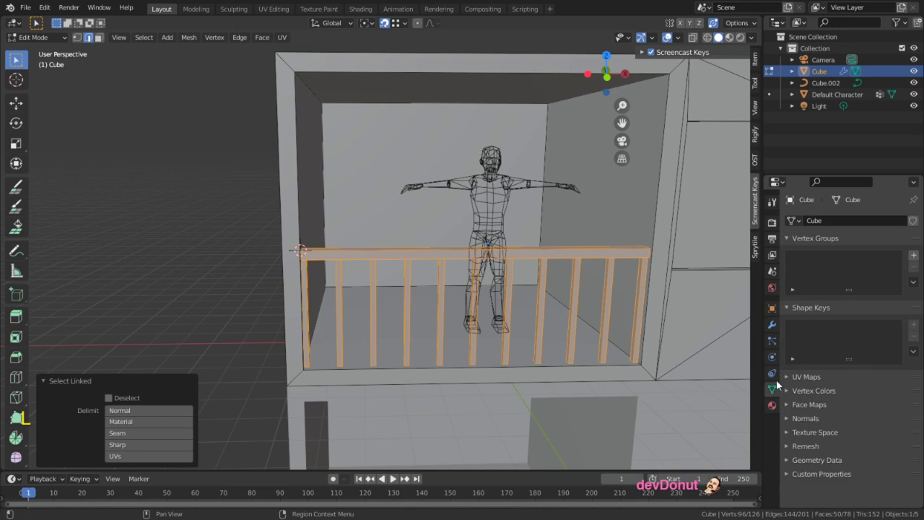
click(913, 255)
double_click(852, 259)
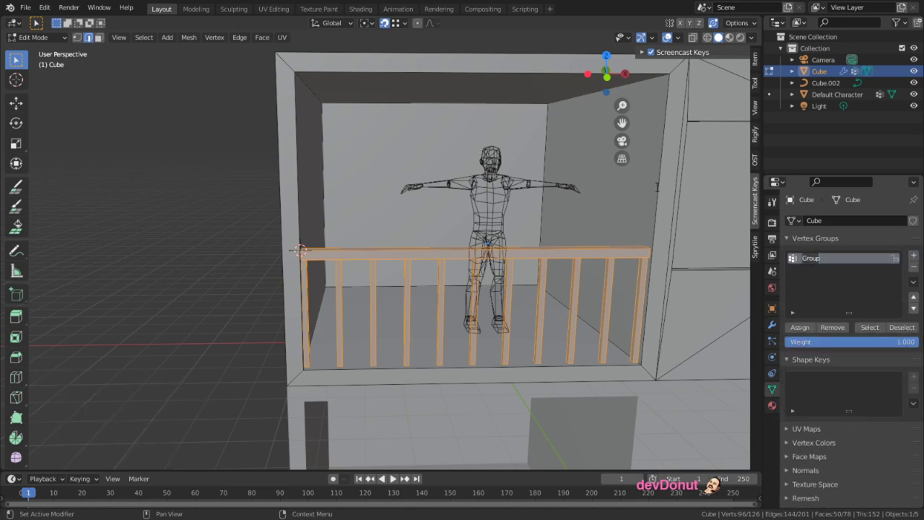
key(BackSpace)
key(BackSpace)
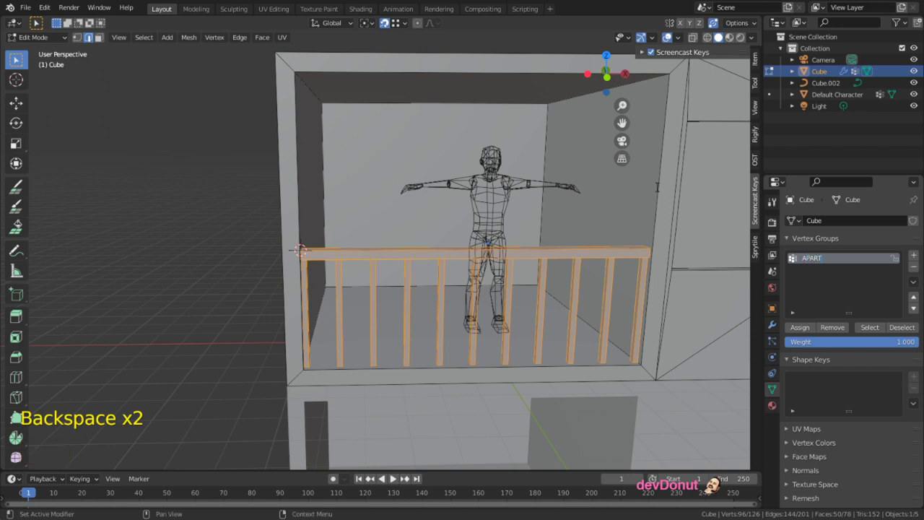
key(shift)
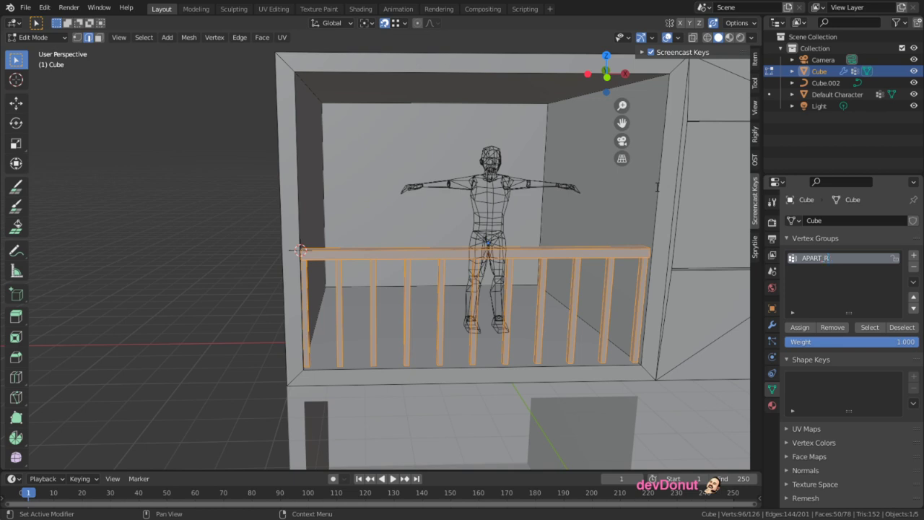
text(l)
key(Return)
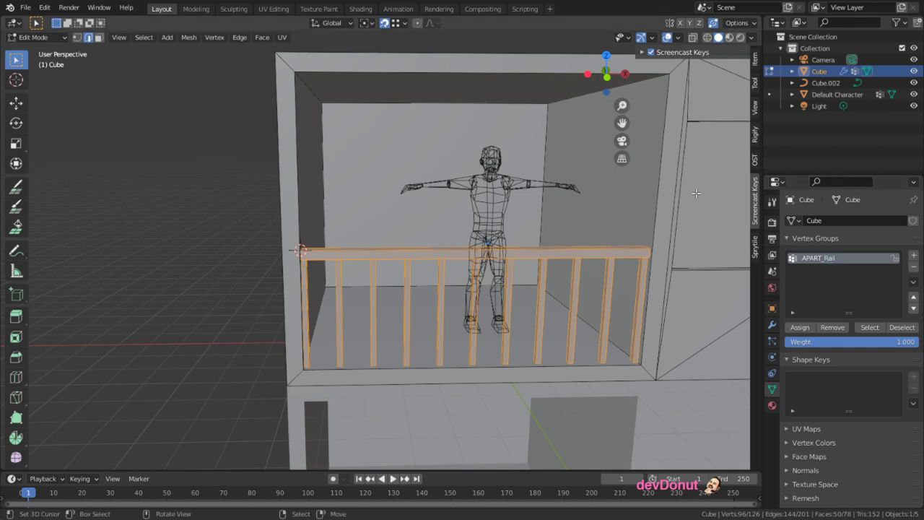
- Examine how the railing repeats across the balconies of the arrayed building
scroll(696, 193, down, 4)
key(Tab)
middle_drag(554, 290, 617, 279)
scroll(512, 295, up, 5)
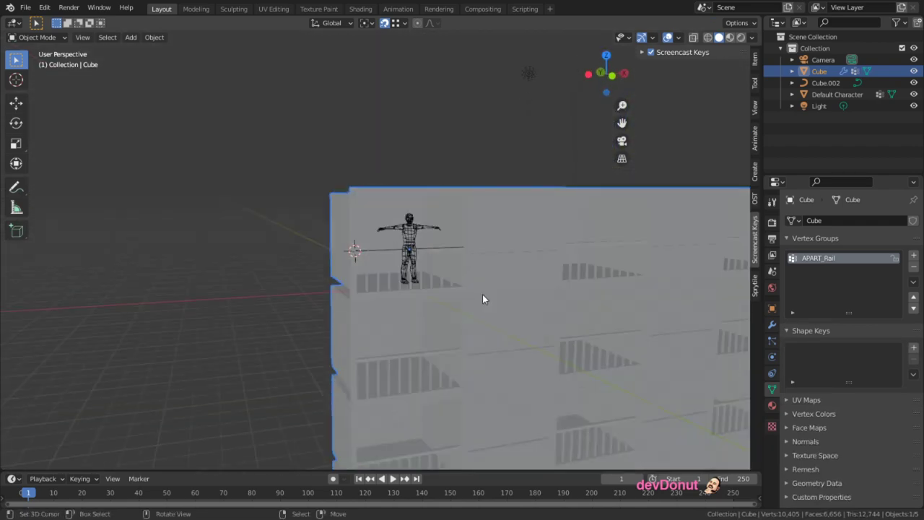
scroll(437, 249, up, 4)
middle_drag(446, 249, 396, 215)
key(Tab)
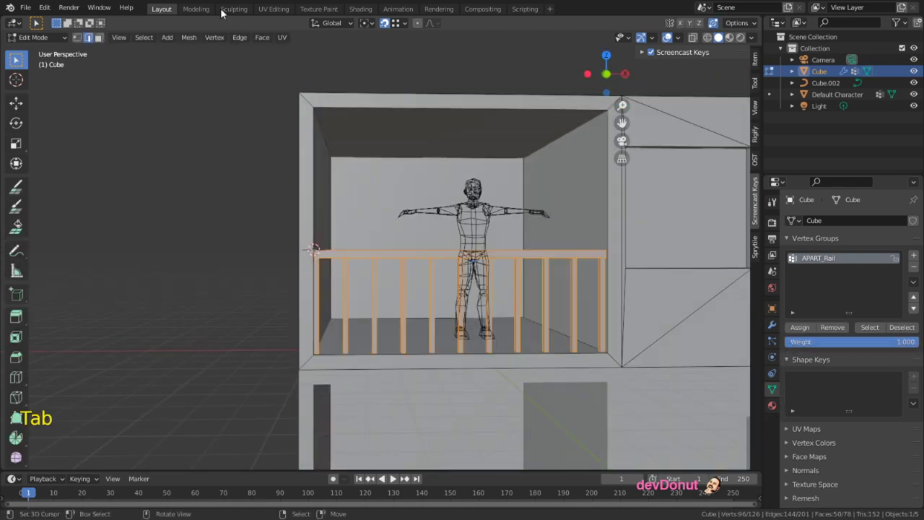
- Switch the building to Vertex Paint mode and change the brush colour from white to light grey
click(30, 37)
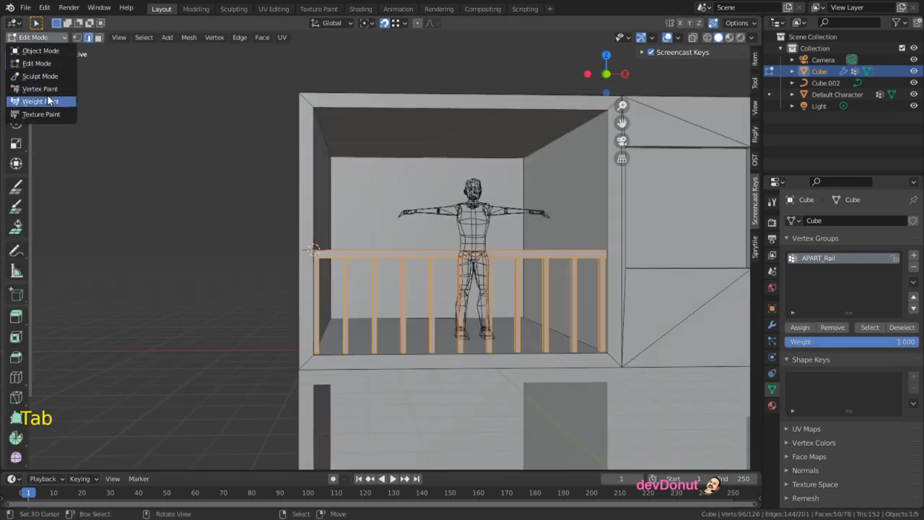
click(62, 36)
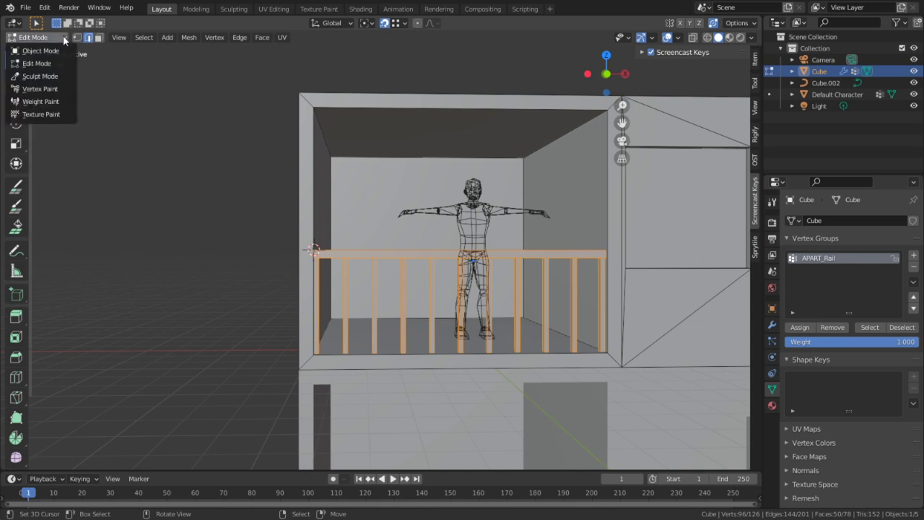
click(40, 89)
middle_drag(552, 154, 407, 171)
scroll(408, 171, up, 2)
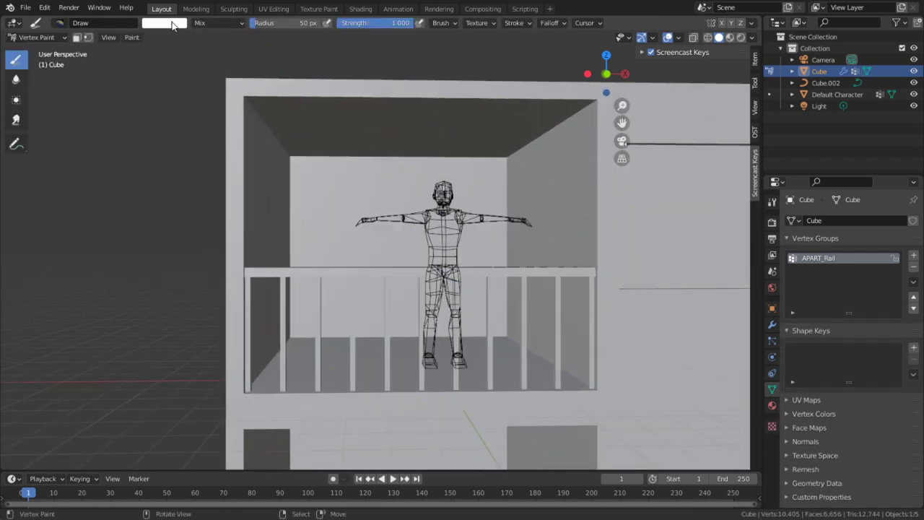
click(177, 26)
drag(248, 69, 247, 81)
- Enable vertex selection masking for painting and fill the masked vertices with the light grey brush colour
click(88, 37)
click(678, 37)
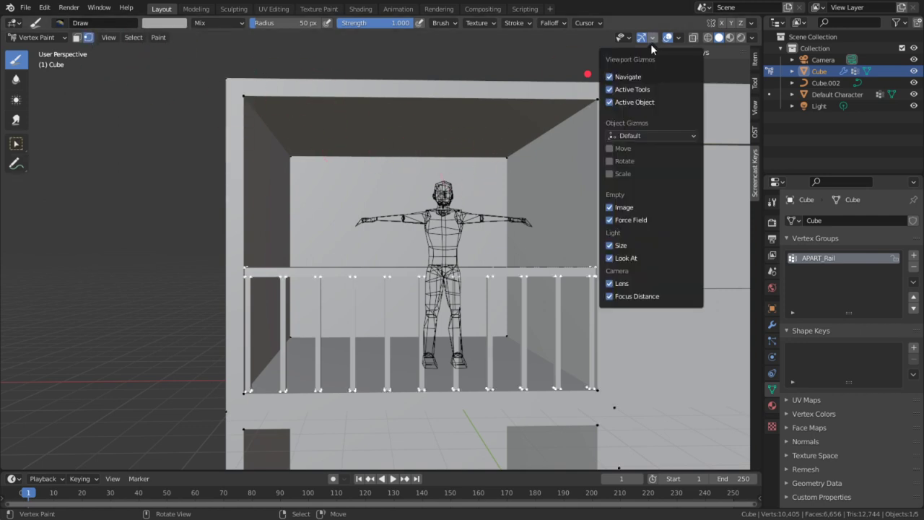
click(667, 37)
click(667, 37)
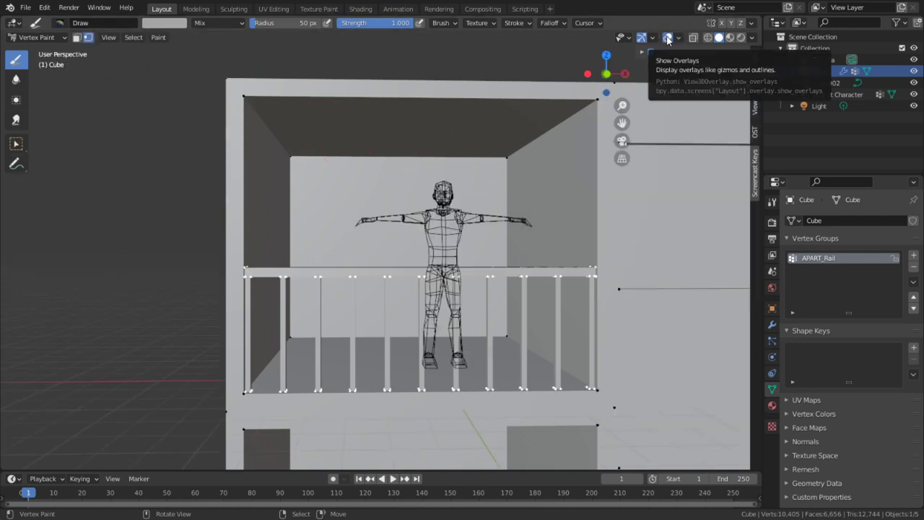
click(89, 37)
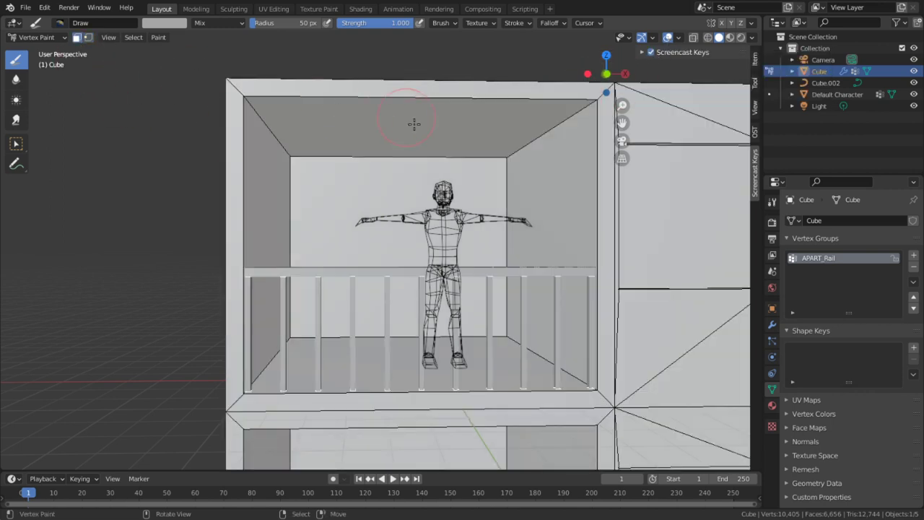
click(88, 37)
key(shift+k)
- Turn off the viewport display of both Array modifiers so only the single balcony module is shown
middle_drag(289, 154, 505, 146)
shift+middle_drag(470, 85, 404, 264)
alt+middle_click(425, 134)
scroll(391, 248, down, 3)
scroll(408, 263, down, 5)
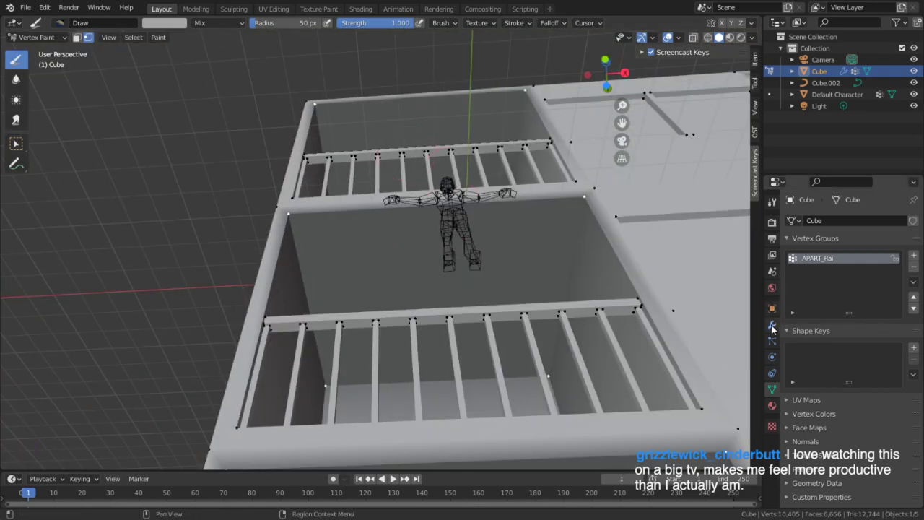
click(772, 324)
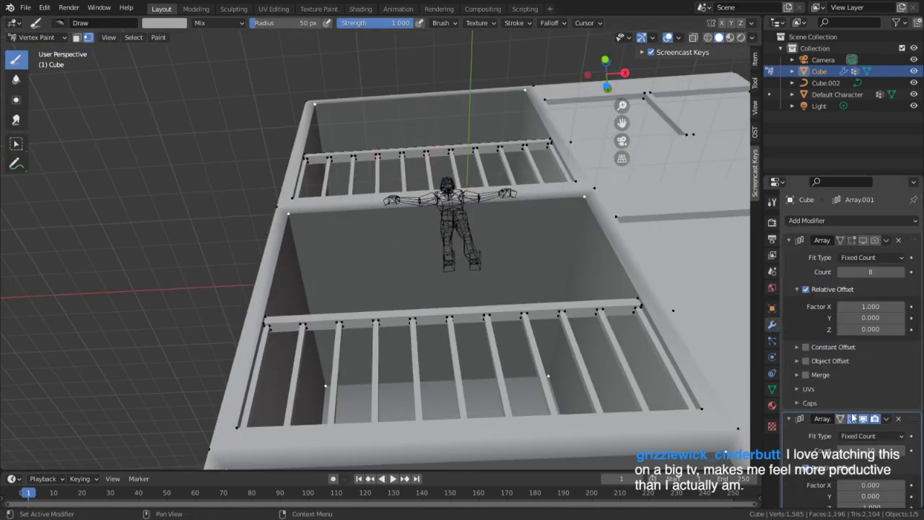
click(863, 419)
alt+middle_click(410, 150)
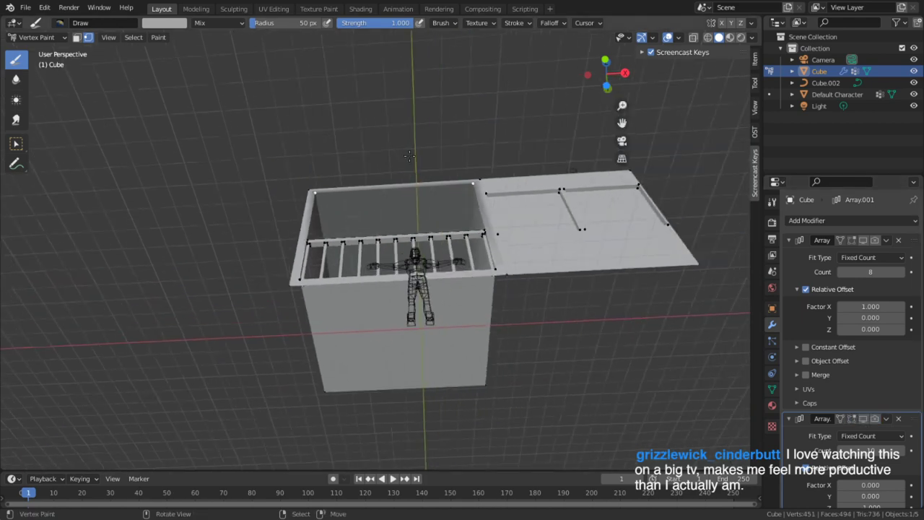
scroll(385, 263, up, 5)
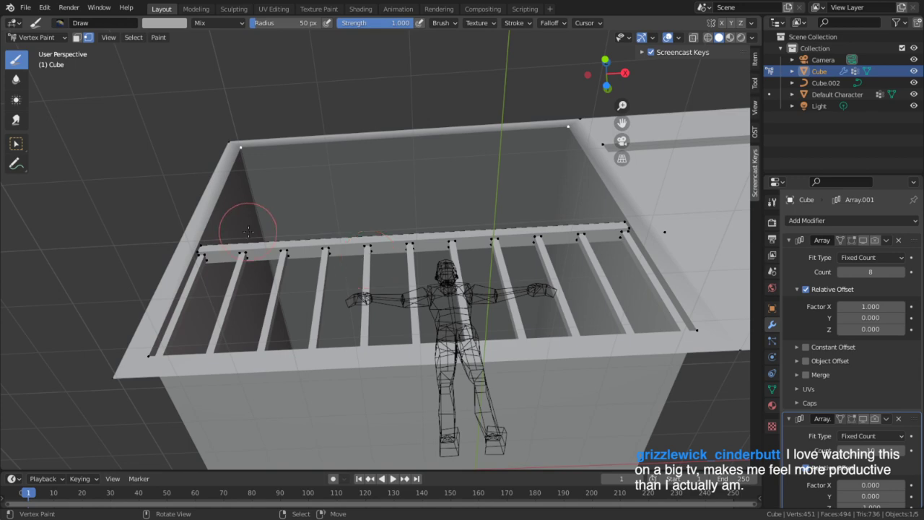
- Select the long front face of the balcony's top rail and fill it with the light grey vertex colour
scroll(289, 181, up, 4)
key(Tab)
key(3)
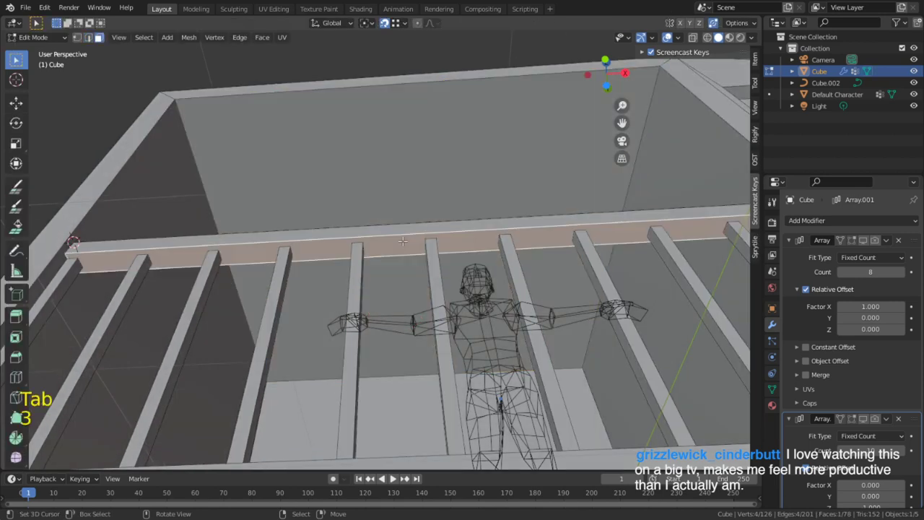
key(Tab)
key(shift+k)
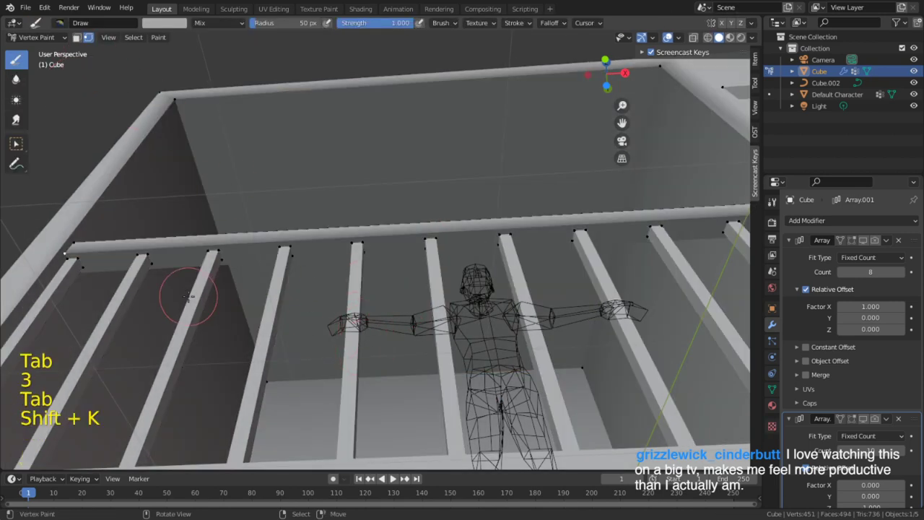
- Select the top-end edges of all the balcony railing's vertical bars and fill them with the light grey vertex colour
key(Tab)
key(2)
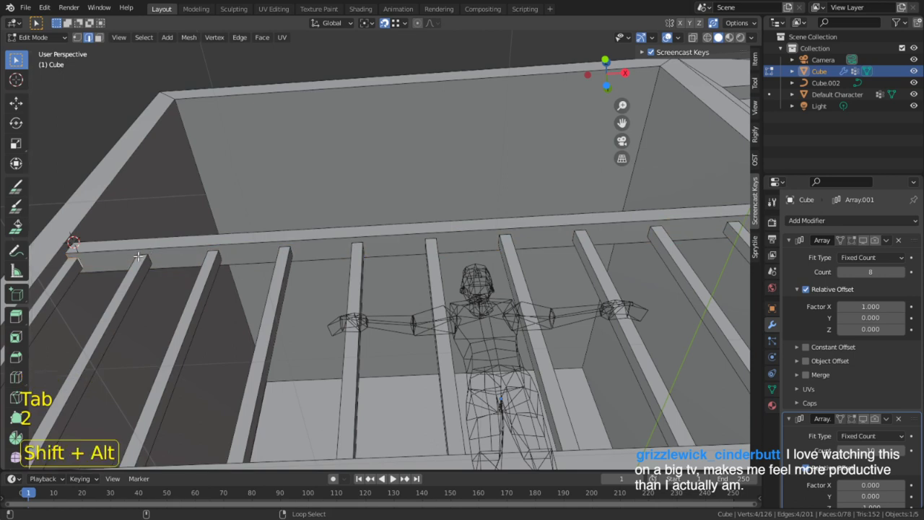
alt+shift+click(217, 249)
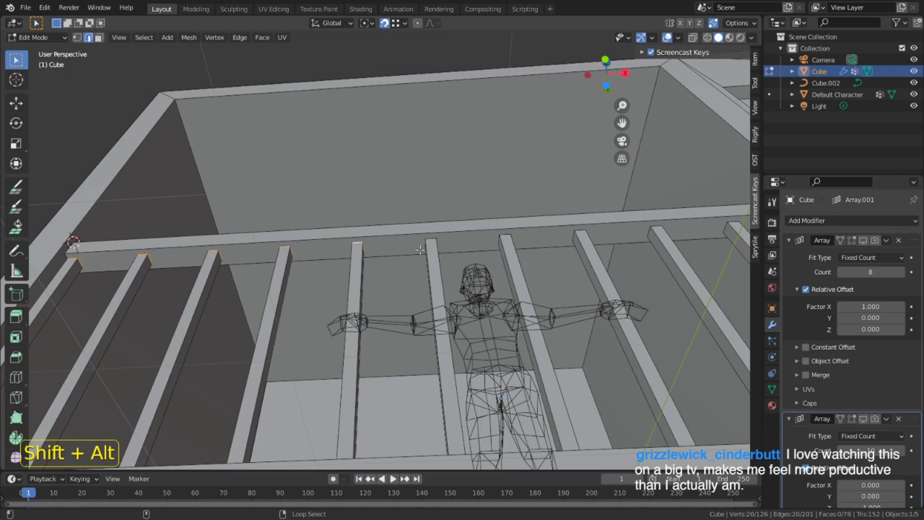
alt+shift+click(502, 232)
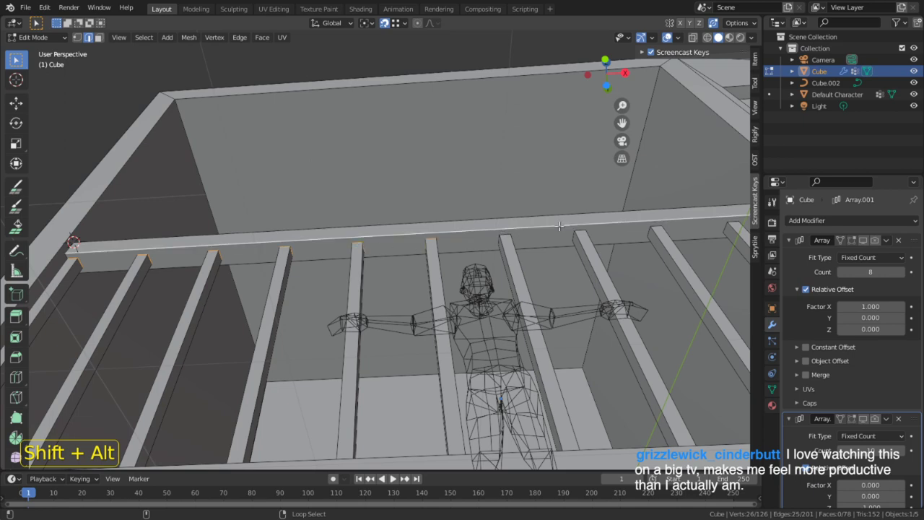
key(ctrl+z)
middle_drag(505, 235, 463, 270)
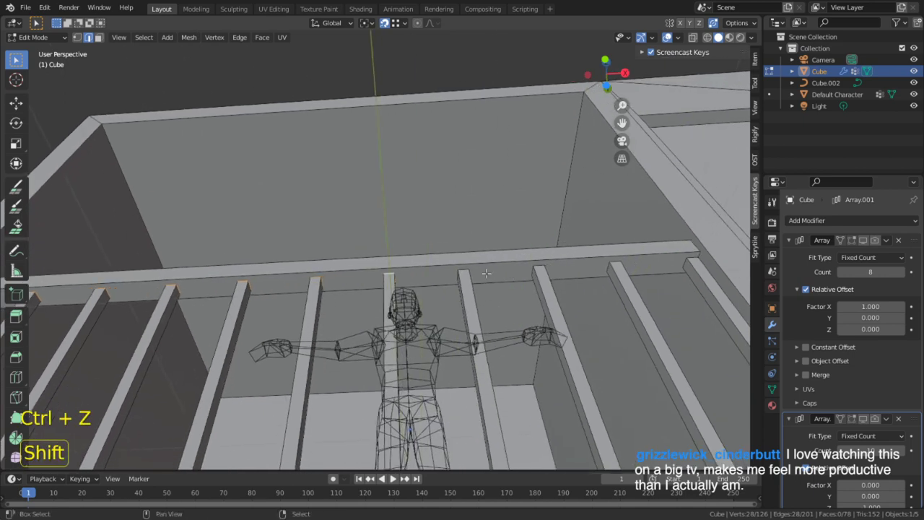
alt+shift+click(542, 265)
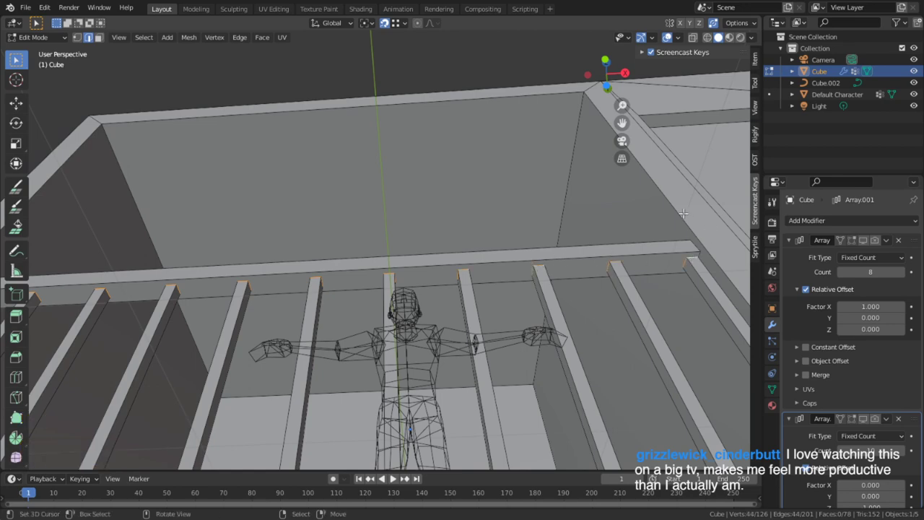
key(Tab)
key(shift+k)
key(shift+space)
middle_drag(416, 182, 655, 84)
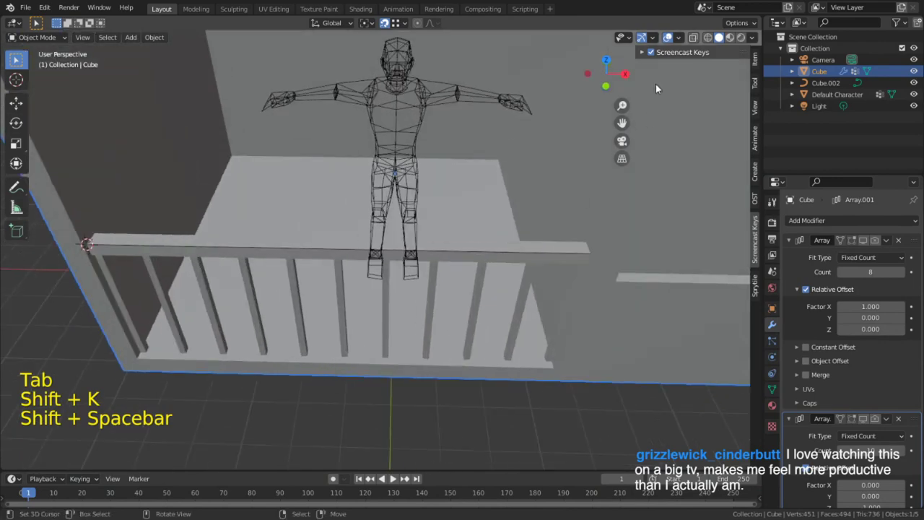
- Replace the building material's existing shader with a Diffuse BSDF node connected to the Material Output's Surface, using the Shading workspace
click(360, 9)
key(x)
key(shift+a)
click(412, 322)
text(diff)
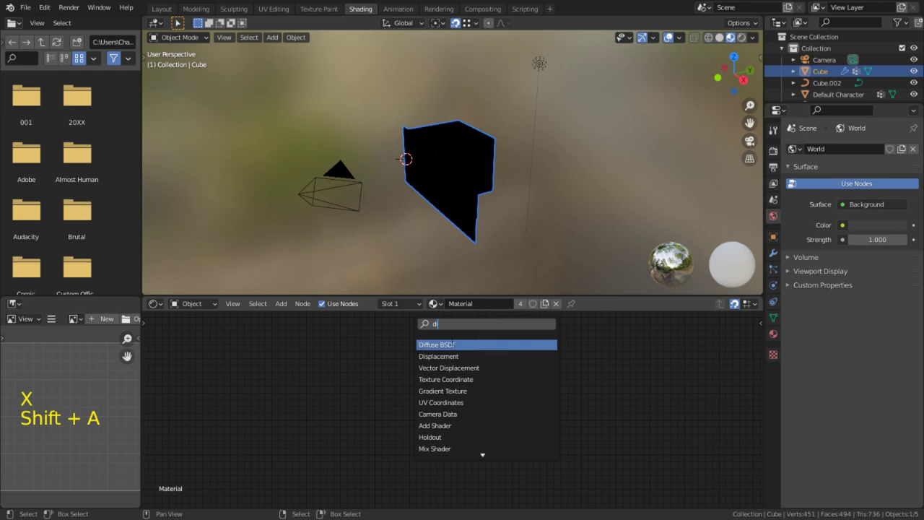
key(Return)
click(426, 341)
drag(427, 336, 490, 338)
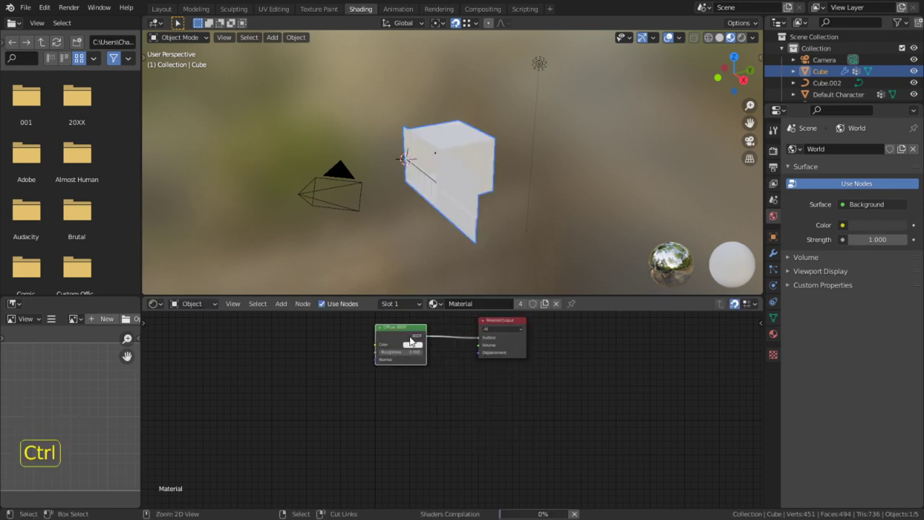
- Add a MixRGB node, set its blend mode to Multiply and connect its colour output to the Diffuse BSDF's Color
key(ctrl+space)
key(shift+a)
text(mix)
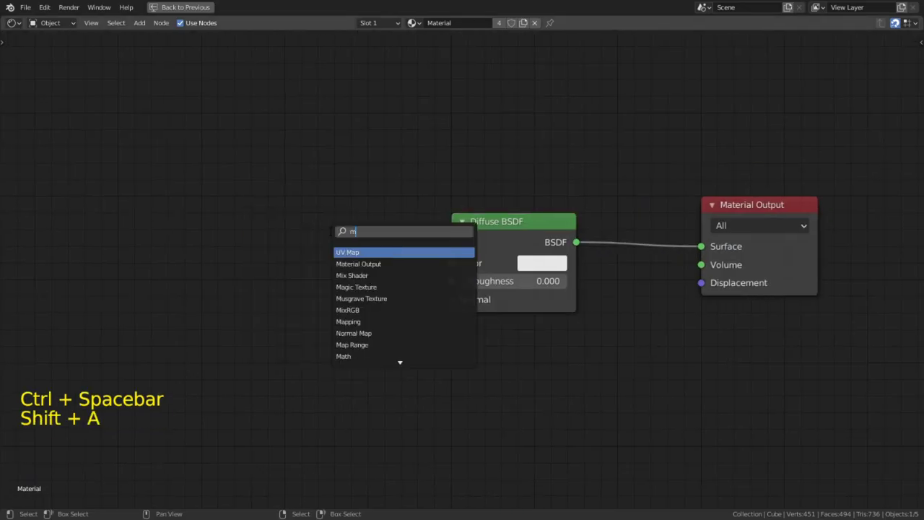
key(Down)
key(Return)
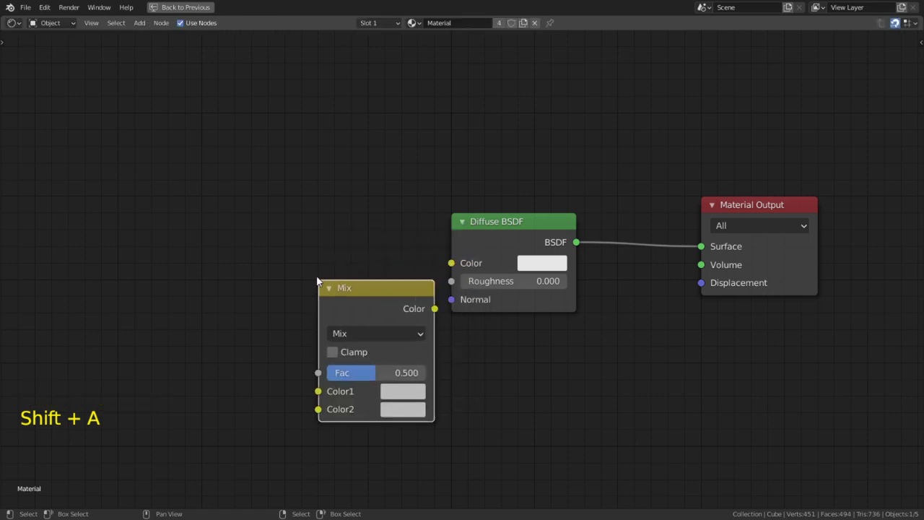
click(447, 309)
drag(407, 290, 451, 262)
drag(233, 252, 354, 272)
click(409, 300)
click(366, 234)
- Add a Vertex Color node feeding the Multiply node's Color2 and set the Multiply factor to 1.000
key(shift+a)
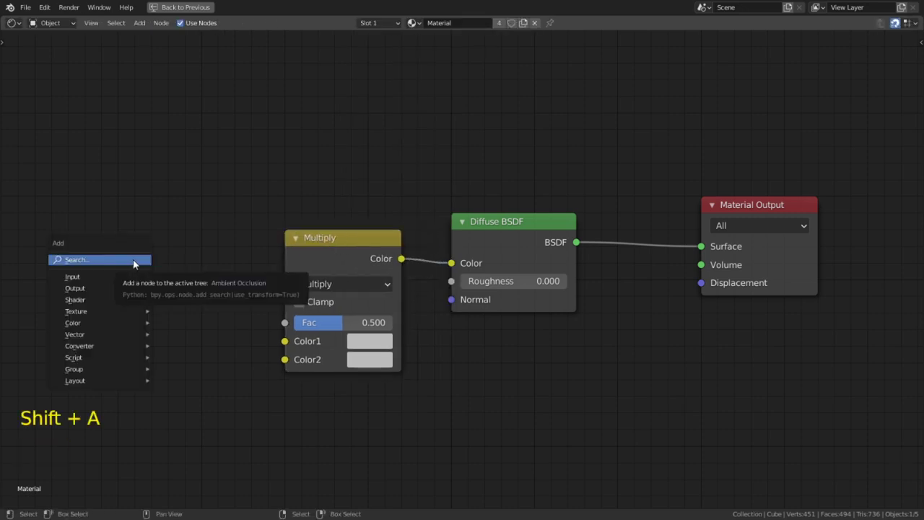
click(133, 259)
text(vert)
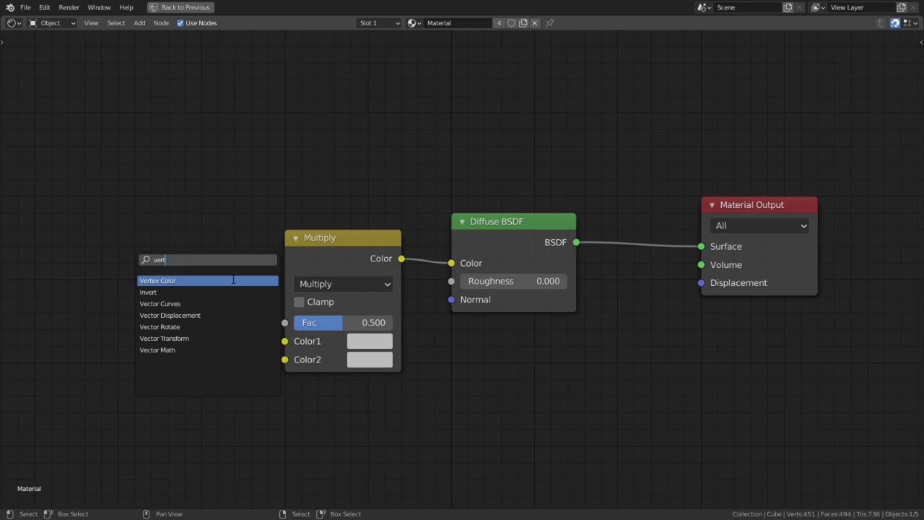
click(233, 279)
click(71, 382)
drag(219, 396, 279, 359)
drag(207, 393, 285, 359)
middle_drag(130, 289, 404, 334)
drag(632, 370, 921, 368)
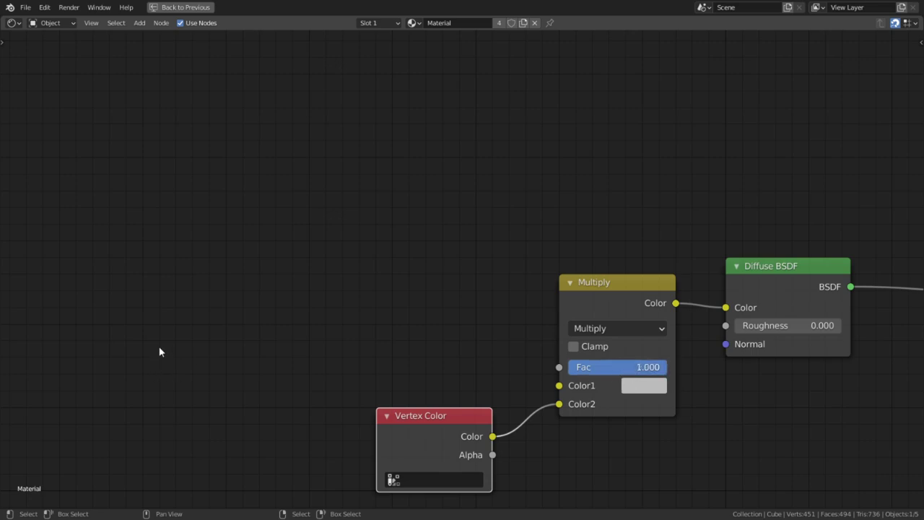
- Turn the viewport display of both Array modifiers back on so the whole building is shown
key(ctrl+space)
middle_drag(443, 243, 533, 191)
alt+middle_click(431, 159)
middle_drag(431, 160, 547, 230)
click(773, 252)
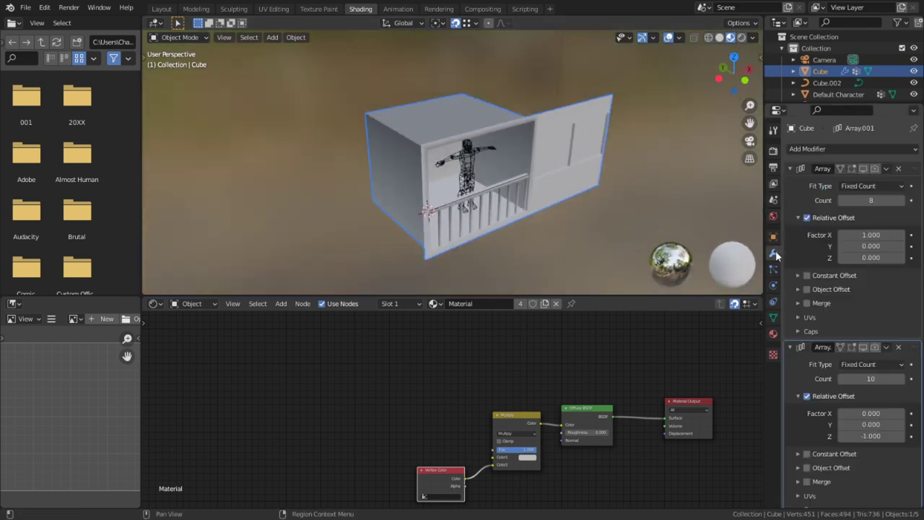
click(863, 169)
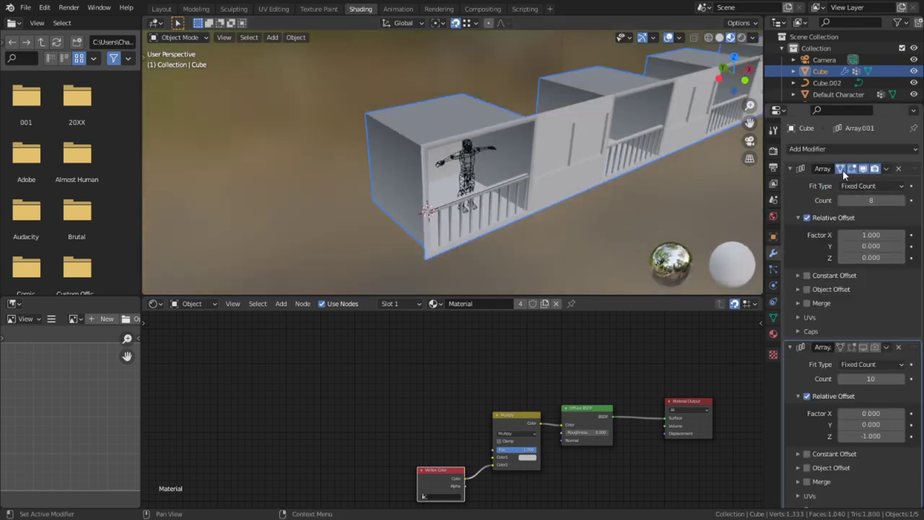
click(863, 347)
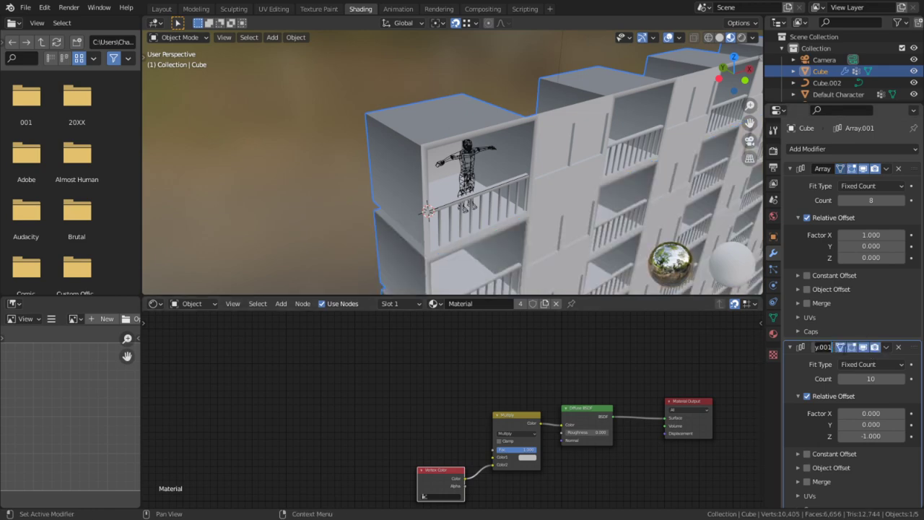
- Examine the shaded building in a maximized viewport, from the full facade down to the first balcony and its railing
key(ctrl+space)
middle_drag(588, 208, 546, 306)
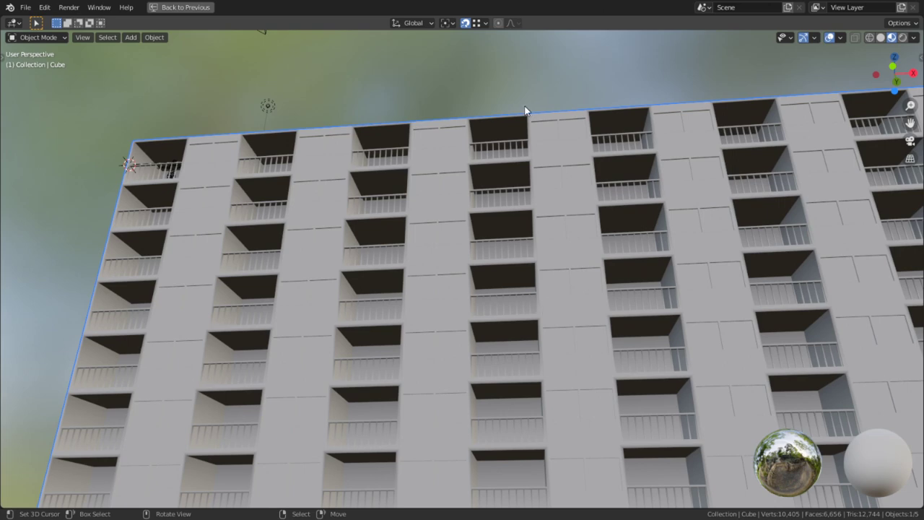
middle_drag(526, 106, 544, 150)
scroll(542, 152, down, 1)
alt+middle_click(224, 266)
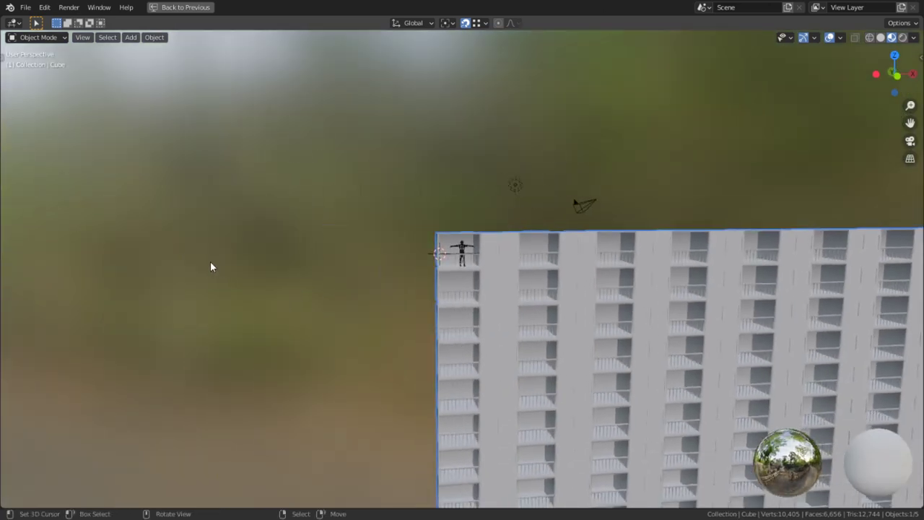
scroll(211, 264, up, 5)
alt+middle_click(439, 182)
scroll(440, 184, up, 3)
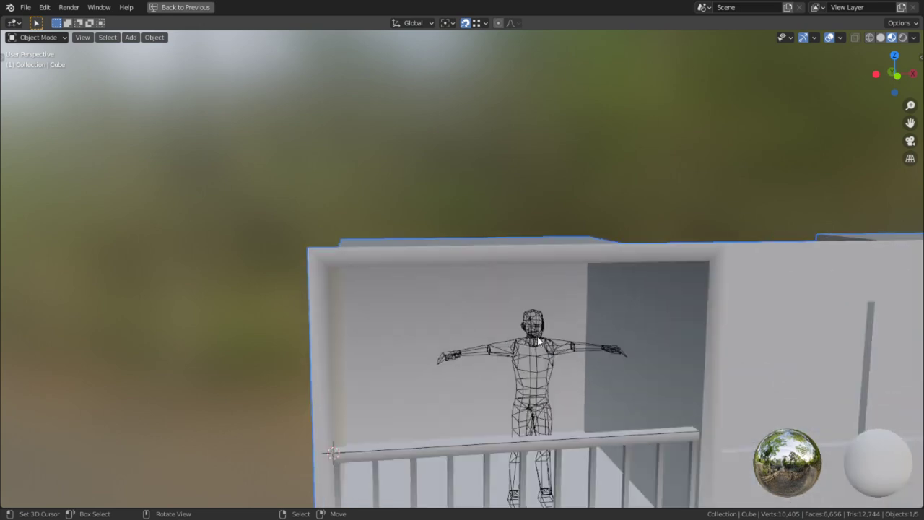
shift+middle_drag(594, 320, 535, 225)
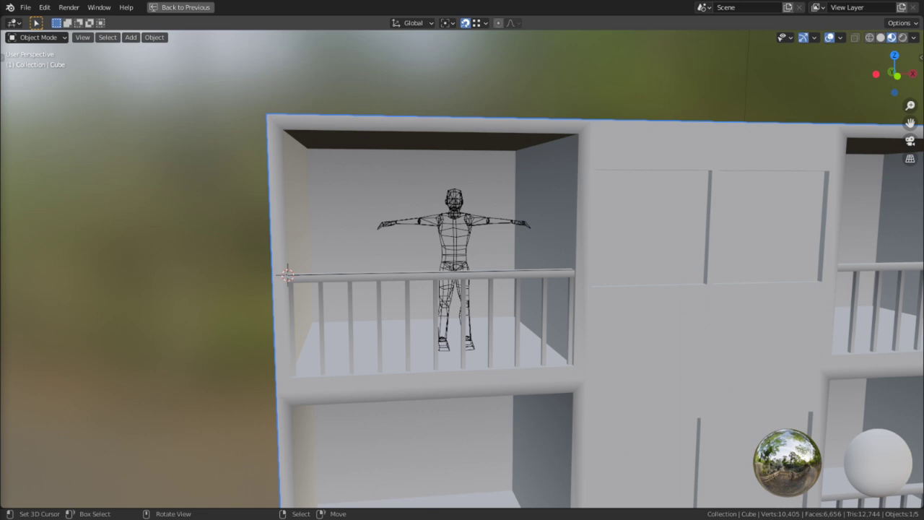
- Switch to the reference photo in Chrome and examine the balconies, railings, windows and air conditioner units up close
key(alt+Tab)
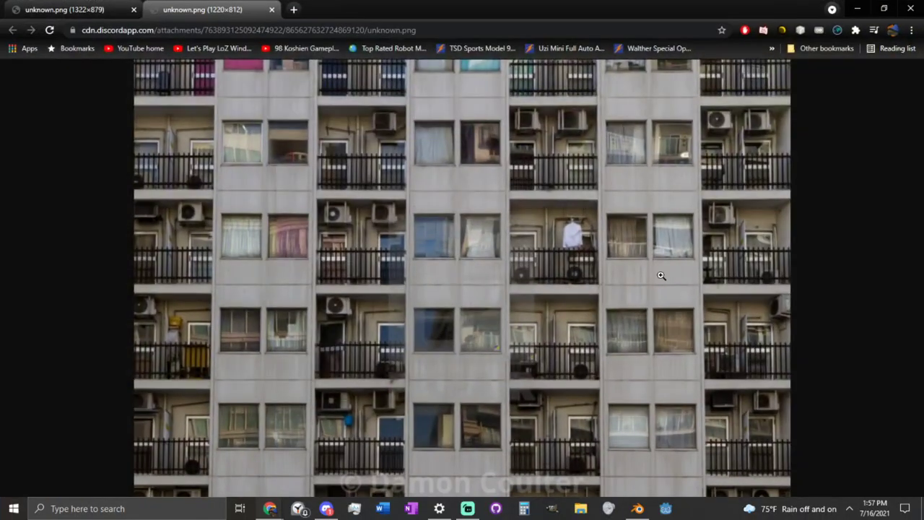
ctrl+scroll(542, 170, up, 6)
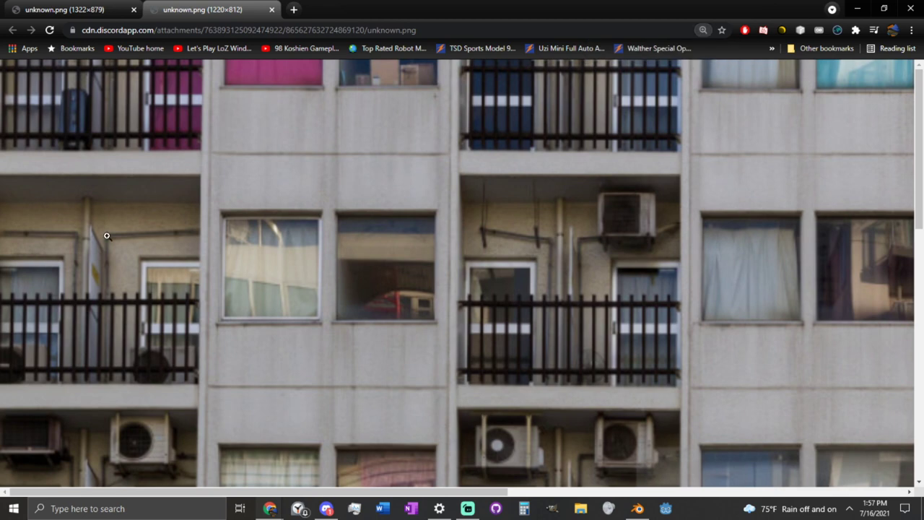
scroll(316, 268, down, 1)
scroll(520, 171, up, 1)
scroll(596, 324, down, 4)
middle_click(593, 324)
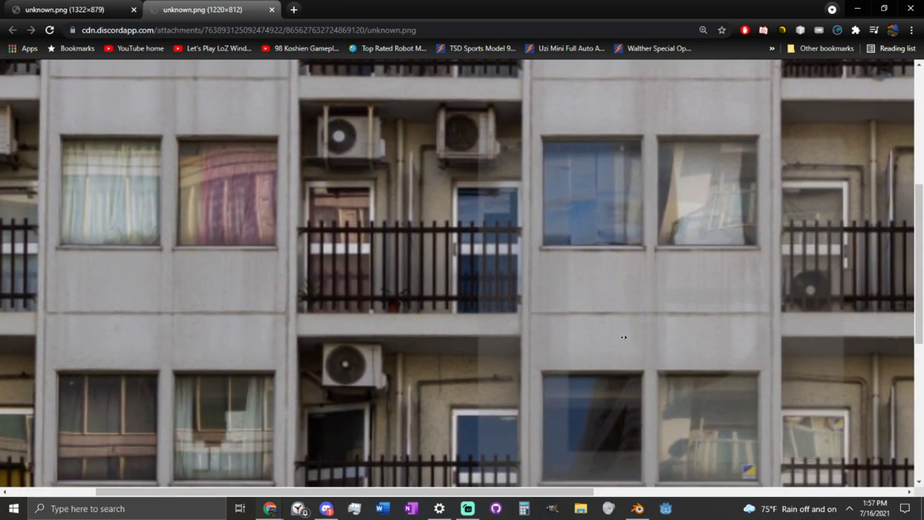
click(542, 303)
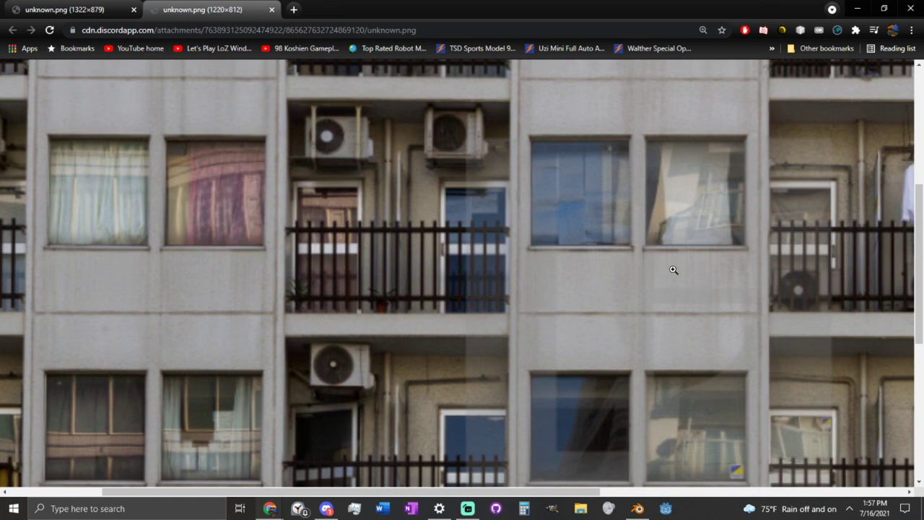
middle_click(508, 193)
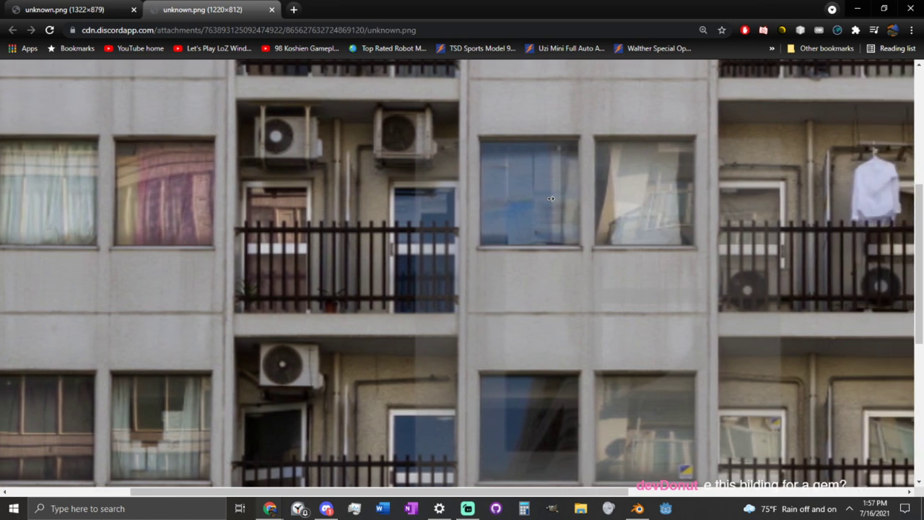
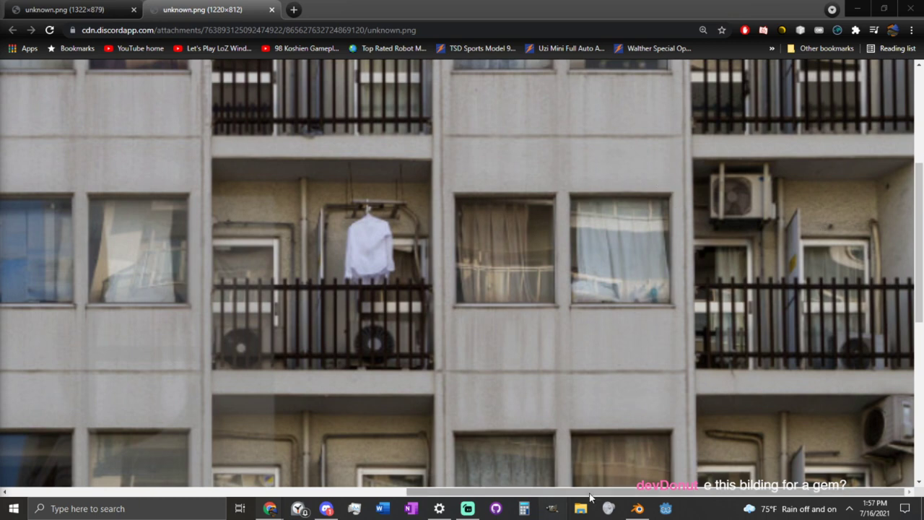
scroll(552, 288, up, 3)
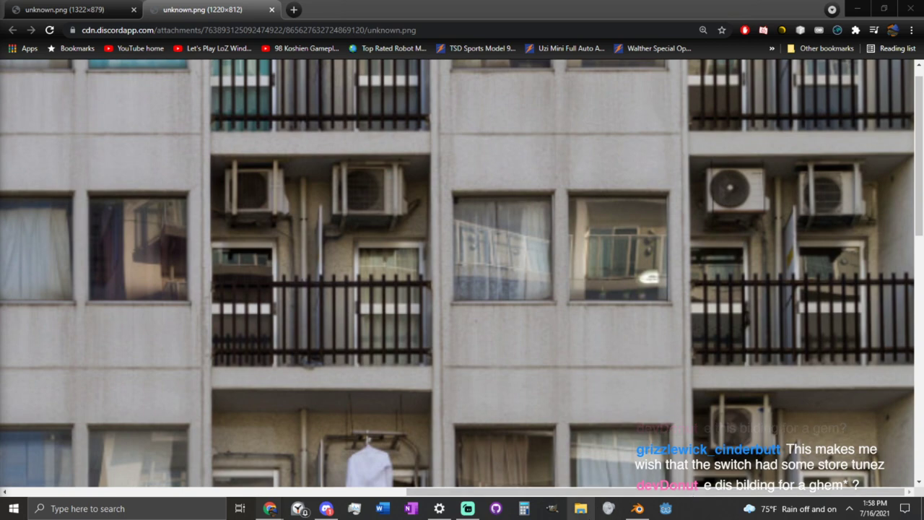
- Return to Blender and move the back wall face of the balcony recess along the global Y axis to adjust its depth
click(638, 509)
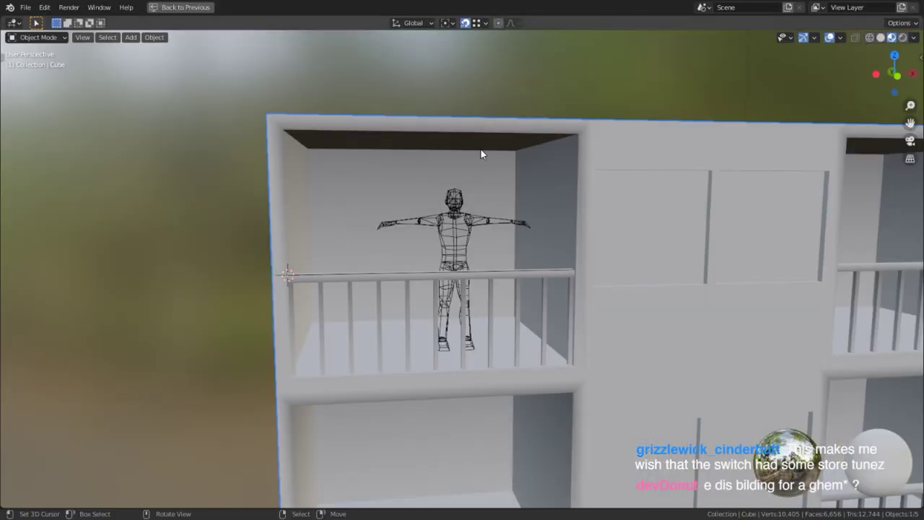
scroll(480, 149, up, 5)
middle_drag(467, 157, 522, 244)
key(Tab)
key(3)
right_click(551, 245)
key(g)
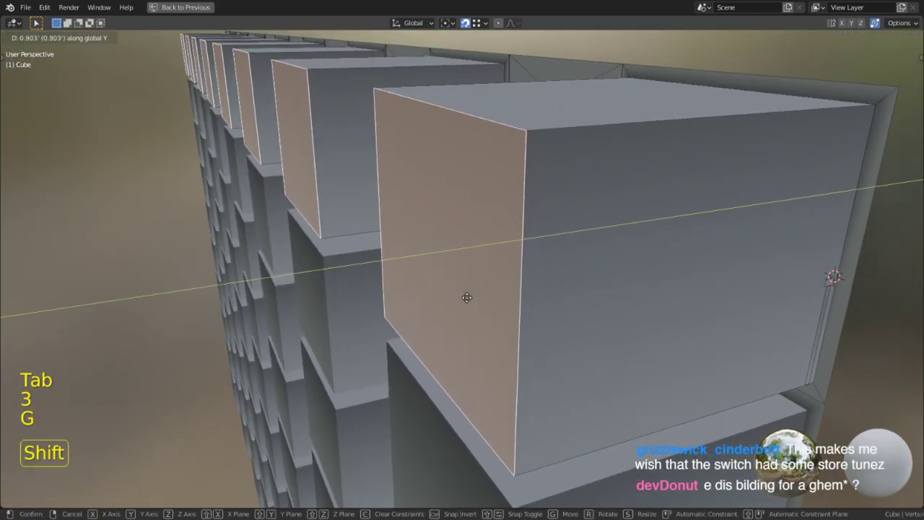
click(592, 287)
middle_drag(592, 287, 479, 357)
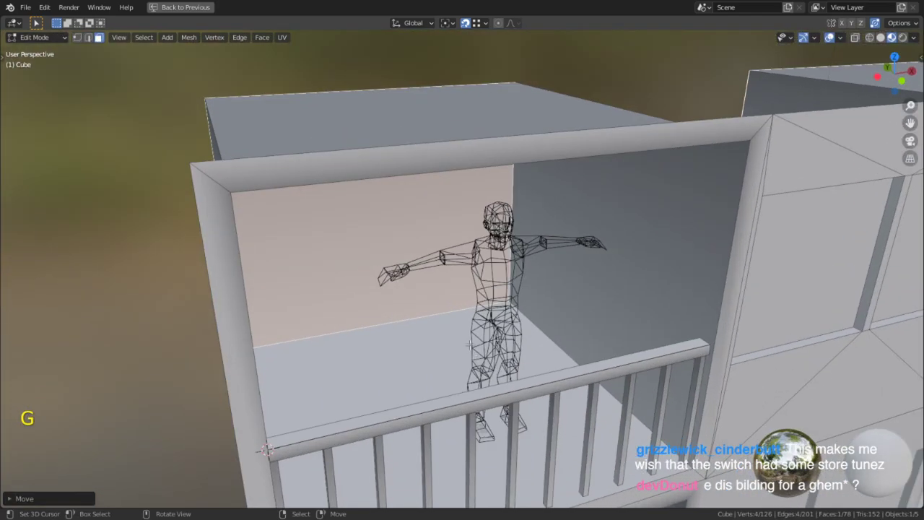
- View the balcony module from the front and compare it with the balcony doors, pipes and air conditioners in the Chrome reference photo
key(KP_1)
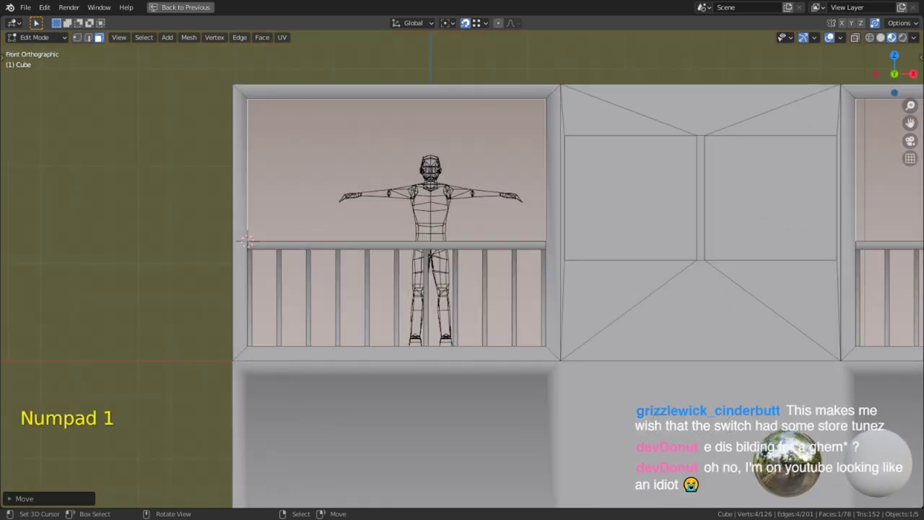
key(alt+Tab)
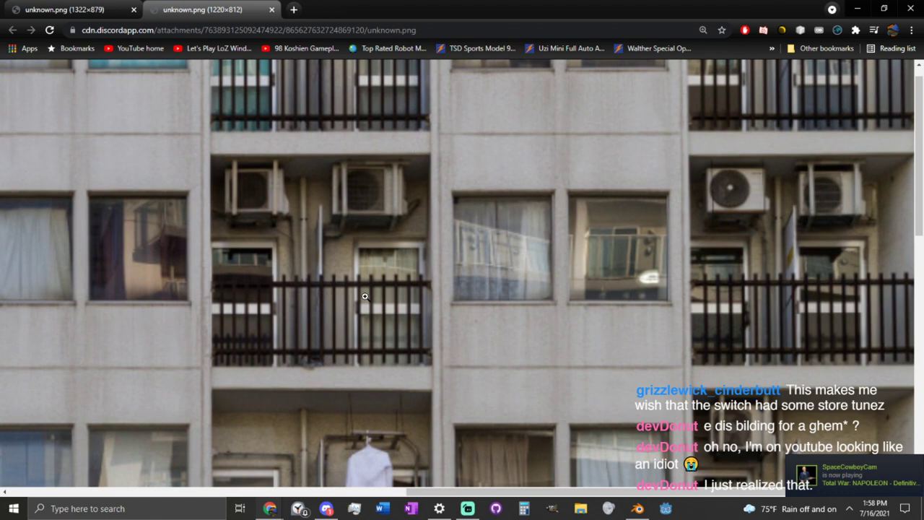
scroll(408, 277, down, 1)
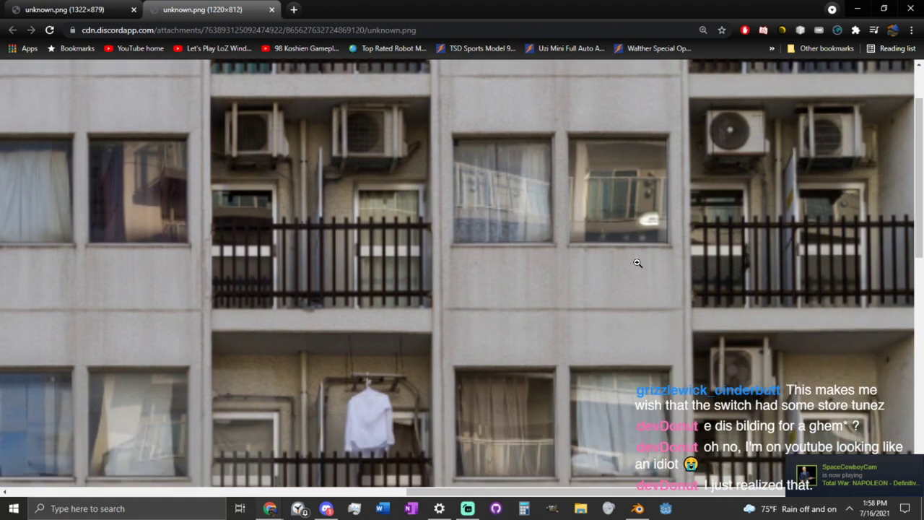
scroll(640, 263, down, 5)
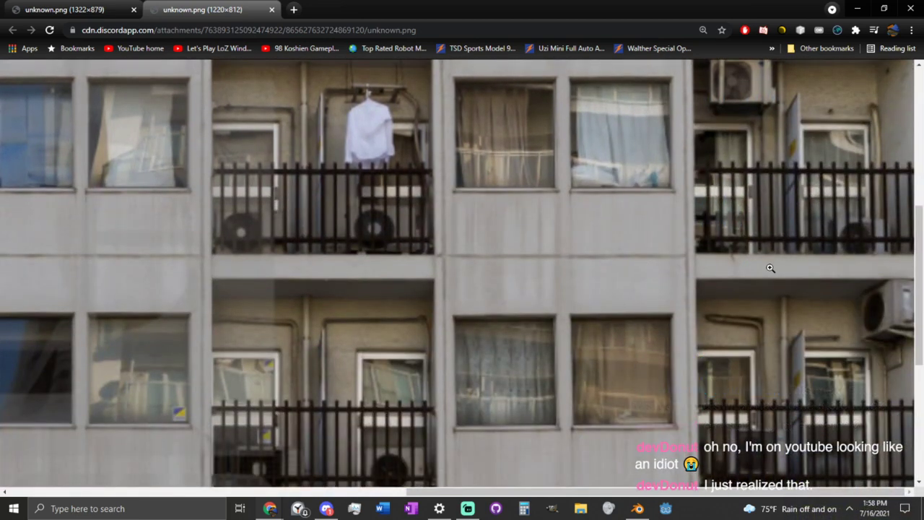
scroll(776, 270, up, 5)
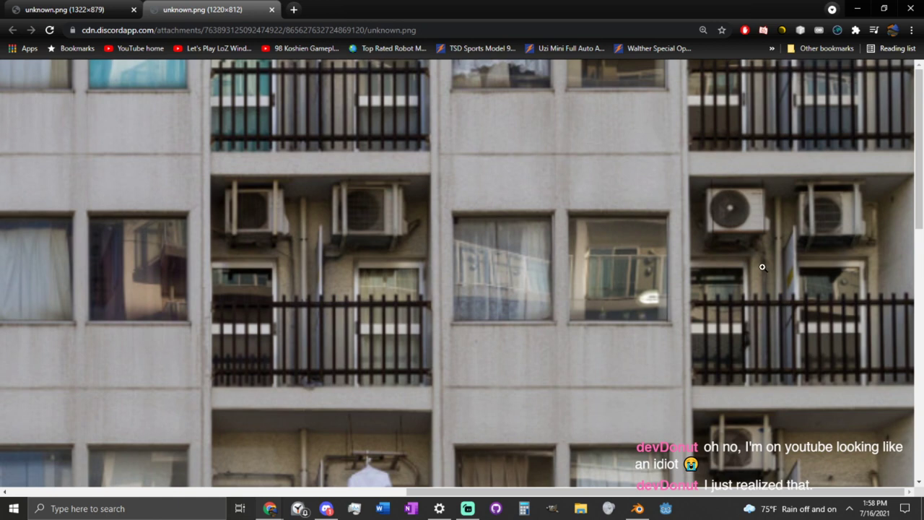
- Switch back to Blender and snap the 3D cursor to the bottom edge of the balcony's back wall
ctrl+scroll(625, 154, down, 2)
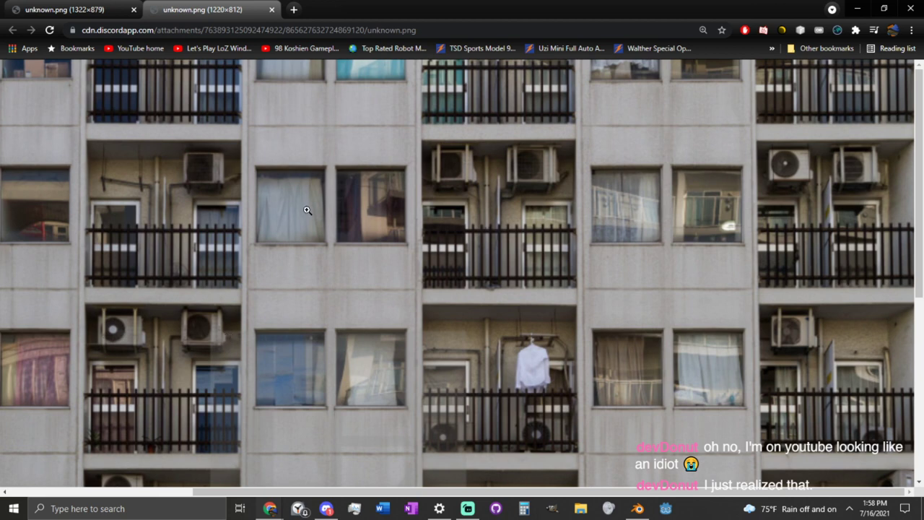
key(alt+Tab)
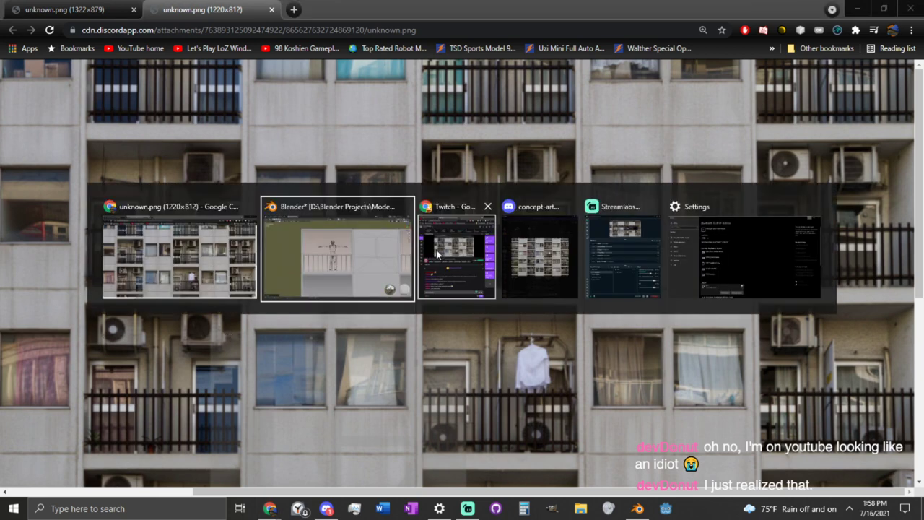
click(378, 245)
middle_drag(531, 144, 541, 176)
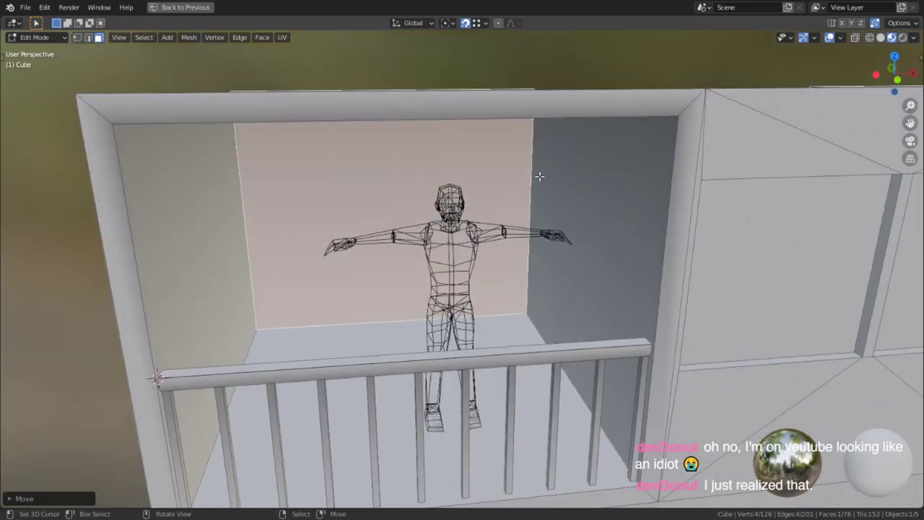
key(2)
right_click(329, 317)
key(shift+s)
click(339, 314)
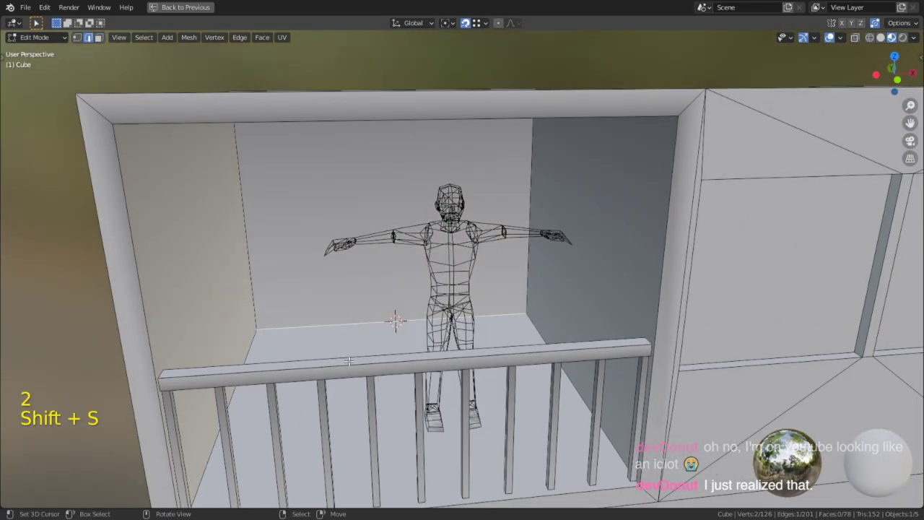
- Add a cube at the 3D cursor and thin it along global Y to about 0.31 ft as a door slab
key(Tab)
key(shift+a)
mouse_move(346, 283)
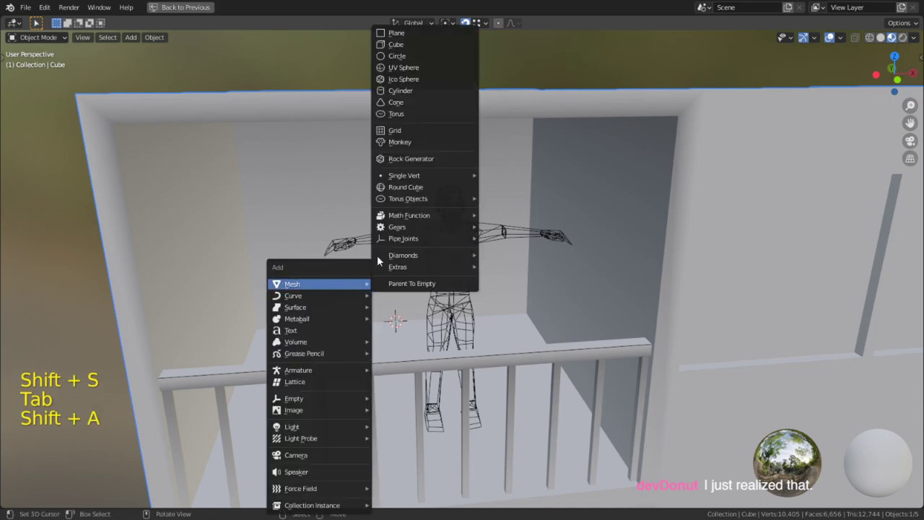
click(396, 45)
key(KP_Decimal)
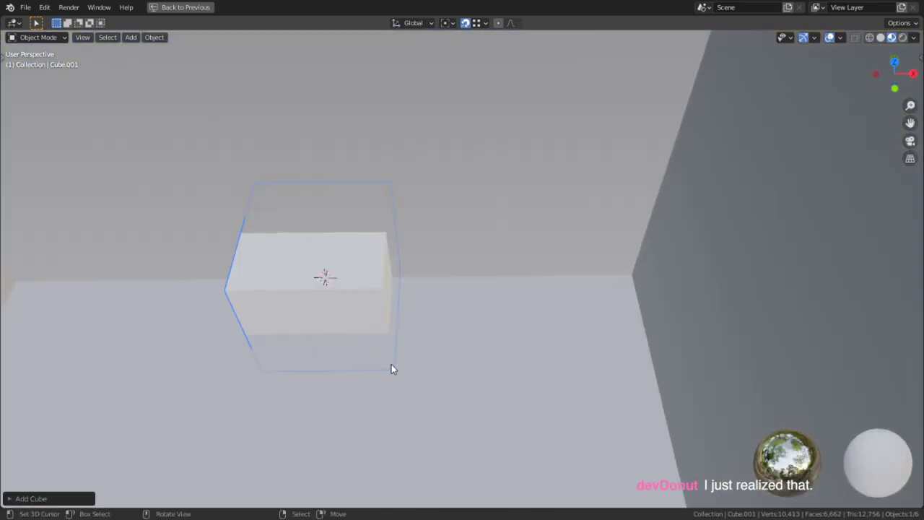
middle_drag(391, 369, 647, 171)
key(Tab)
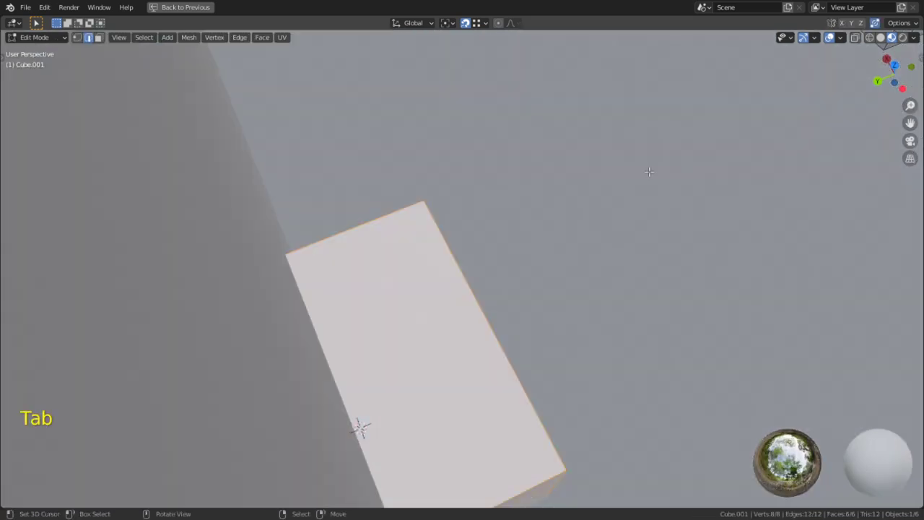
key(s)
key(y)
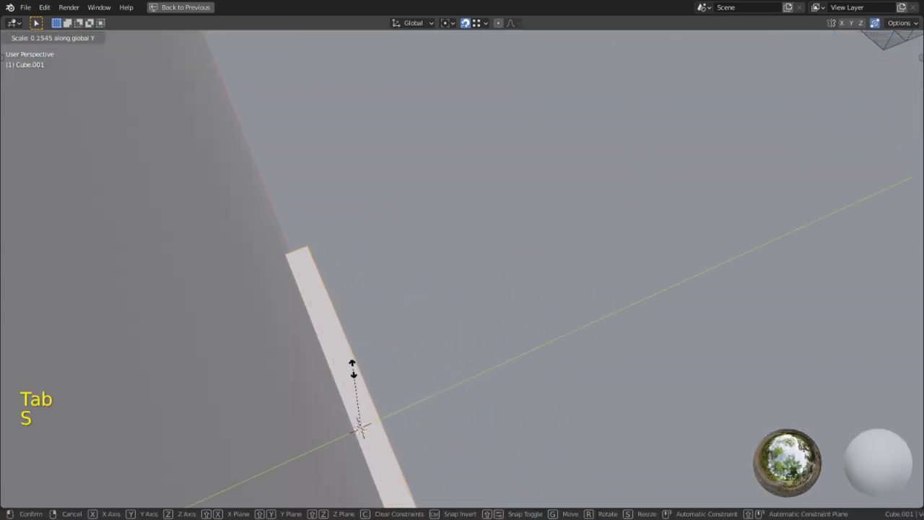
click(353, 364)
- Move the slab's bottom face up along global Z to the balcony floor level
middle_drag(353, 364, 447, 339)
key(3)
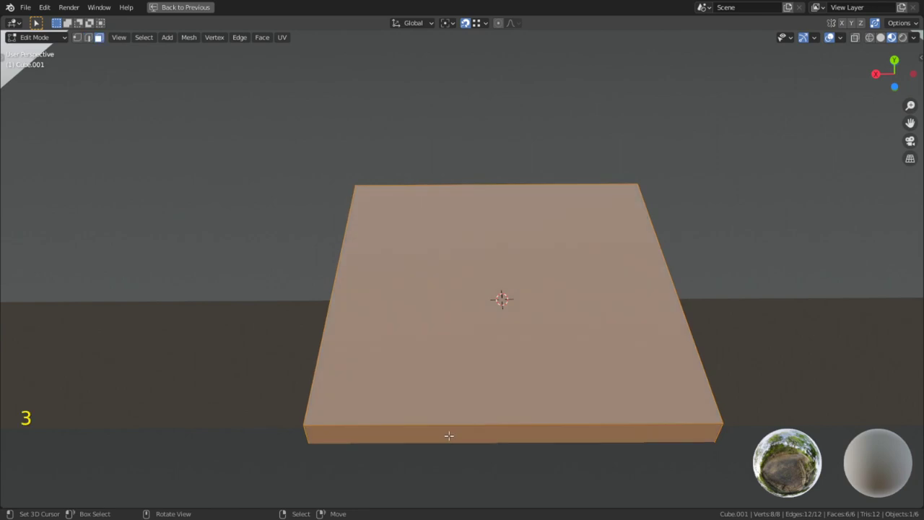
click(447, 435)
scroll(462, 300, down, 4)
key(g)
key(z)
click(860, 277)
- Lower the slab's top face along global Z until it is flat on the balcony floor
middle_drag(361, 300, 479, 325)
key(3)
right_click(474, 325)
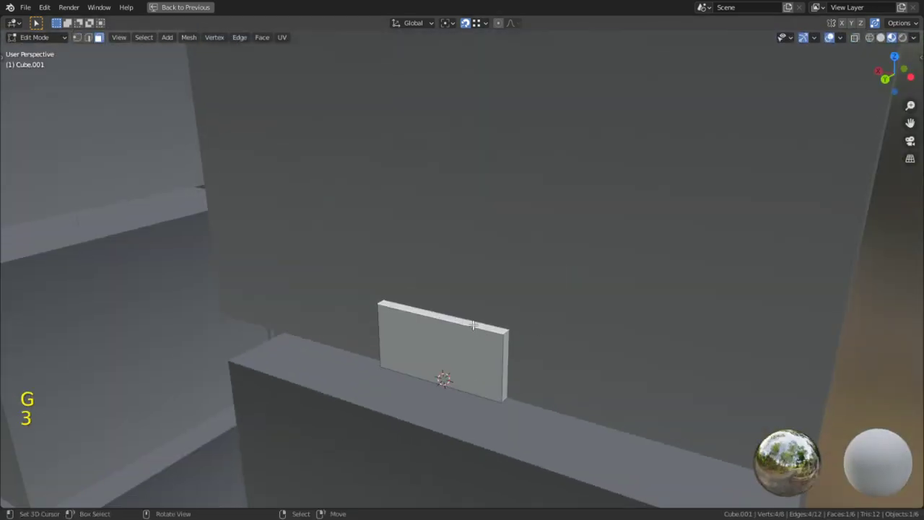
scroll(482, 265, down, 3)
scroll(505, 329, up, 2)
key(g)
key(z)
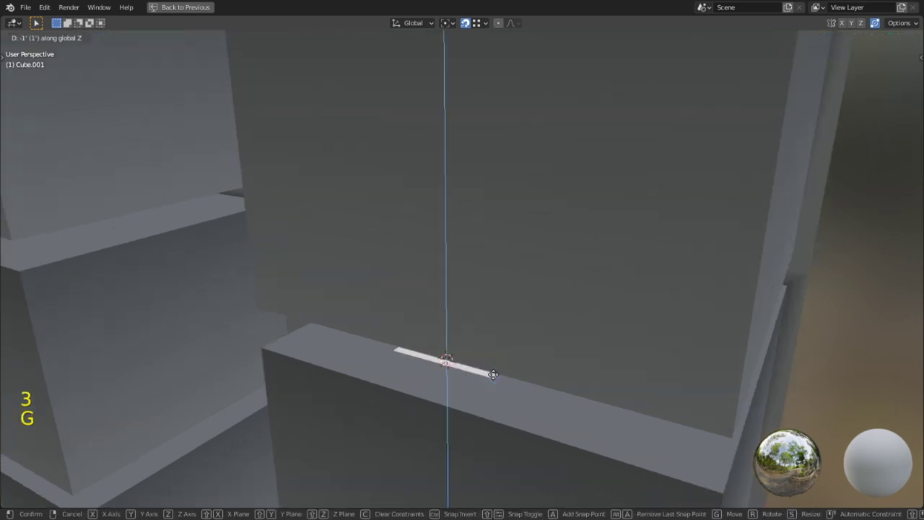
click(495, 327)
middle_drag(495, 323, 532, 292)
key(g)
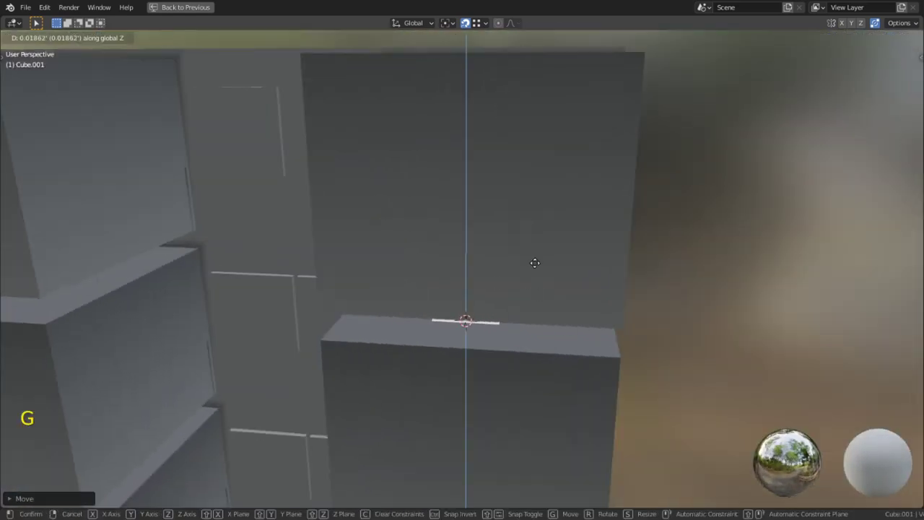
right_click(515, 157)
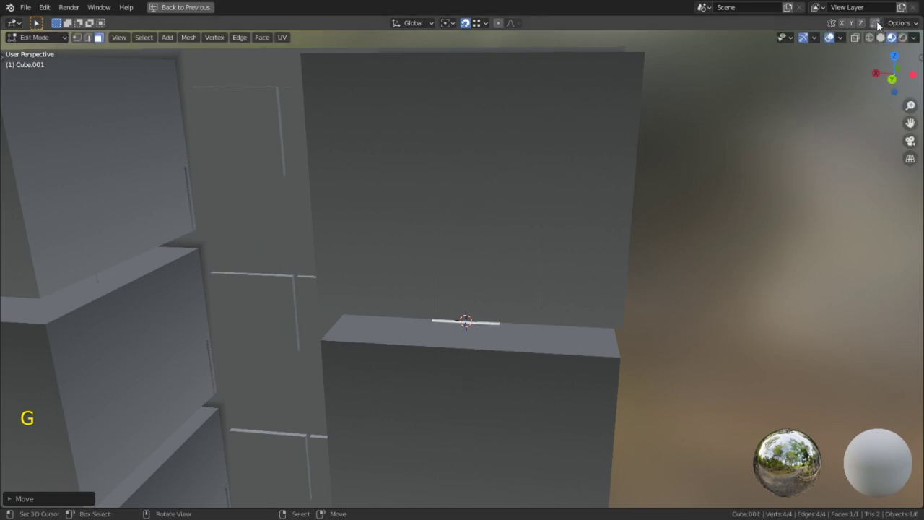
- Extrude the flattened face upward along global Z by about 6.3 ft to give the door its height
shift+middle_drag(578, 293, 534, 334)
key(e)
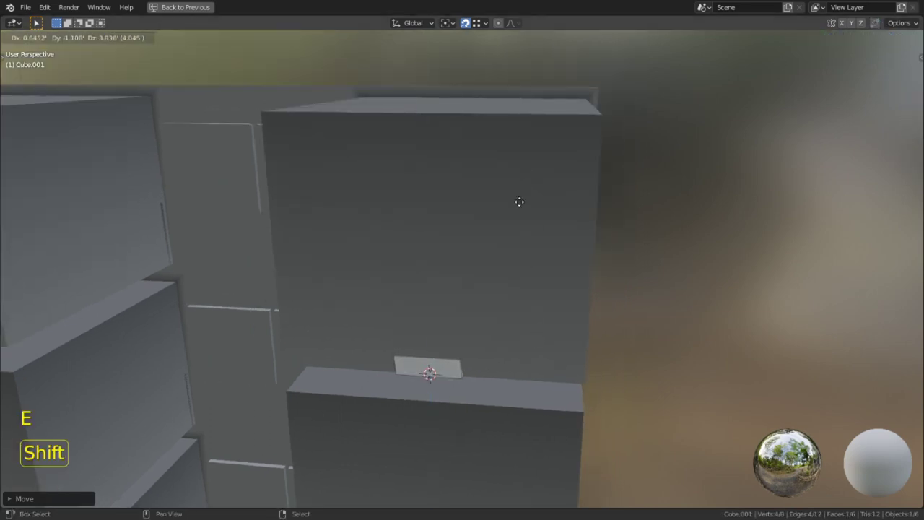
key(z)
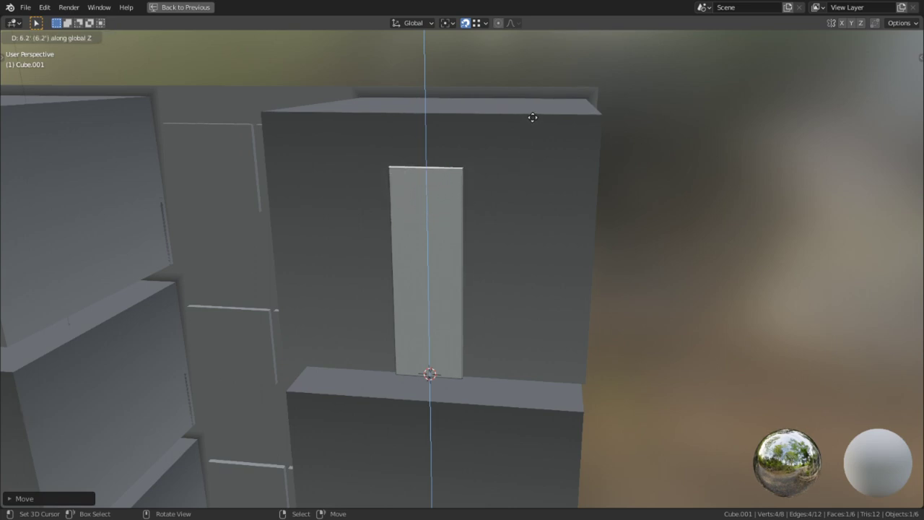
click(530, 112)
middle_drag(165, 300, 501, 144)
scroll(483, 235, down, 4)
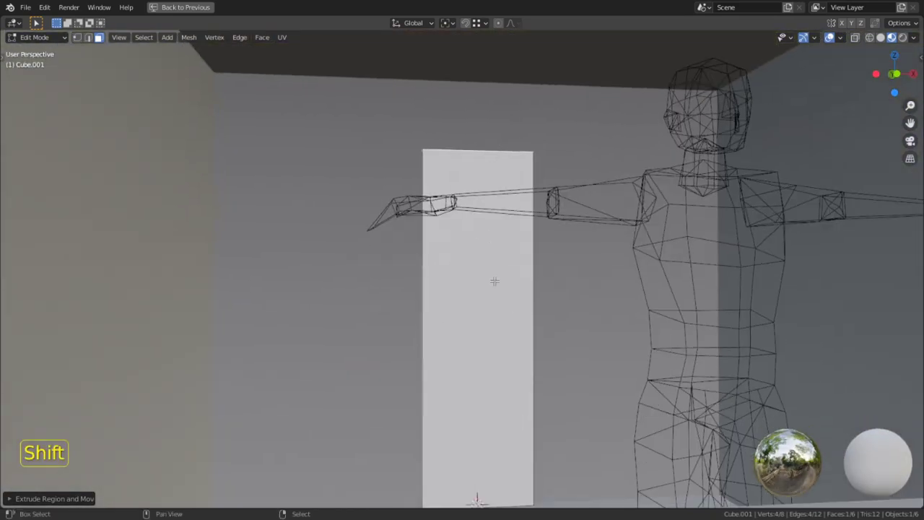
- Set the door slab's origin to the 3D cursor at its base
key(Tab)
key(q)
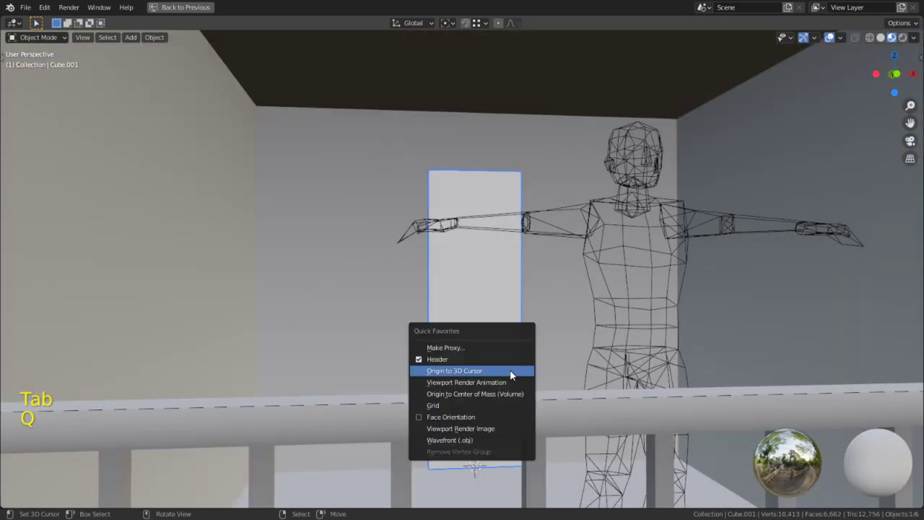
click(510, 371)
click(477, 333)
click(477, 333)
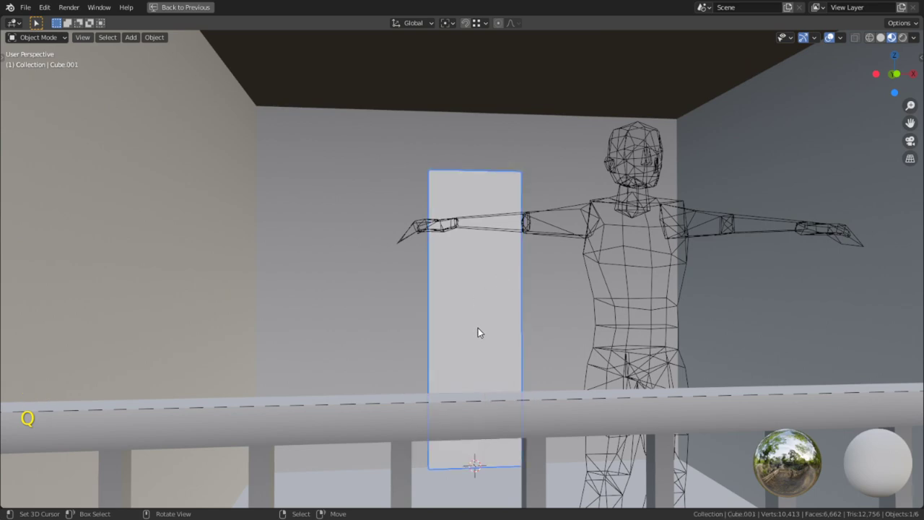
- Toggle the relationship lines in the viewport overlays
scroll(616, 228, down, 8)
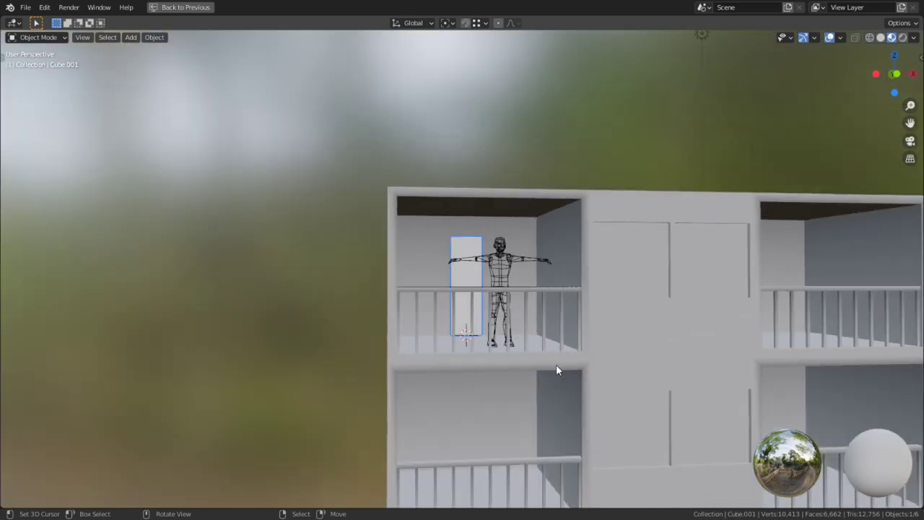
scroll(555, 363, up, 4)
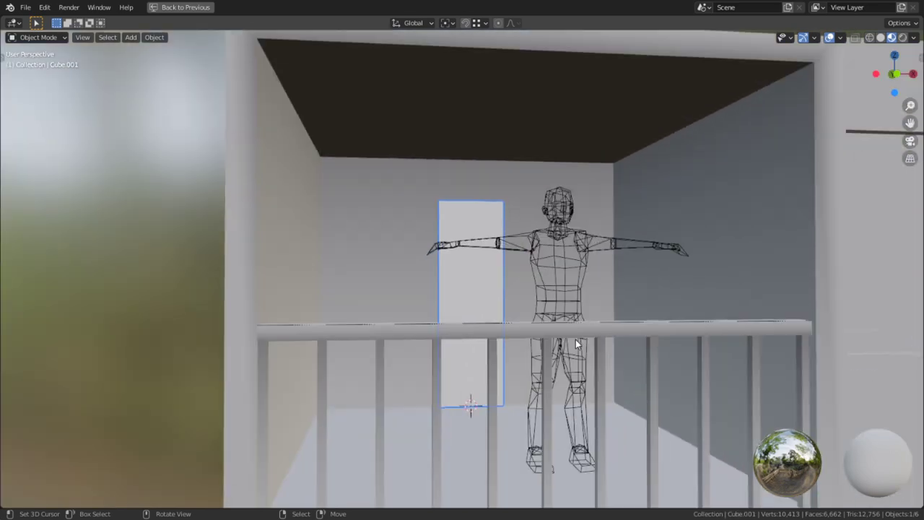
click(840, 38)
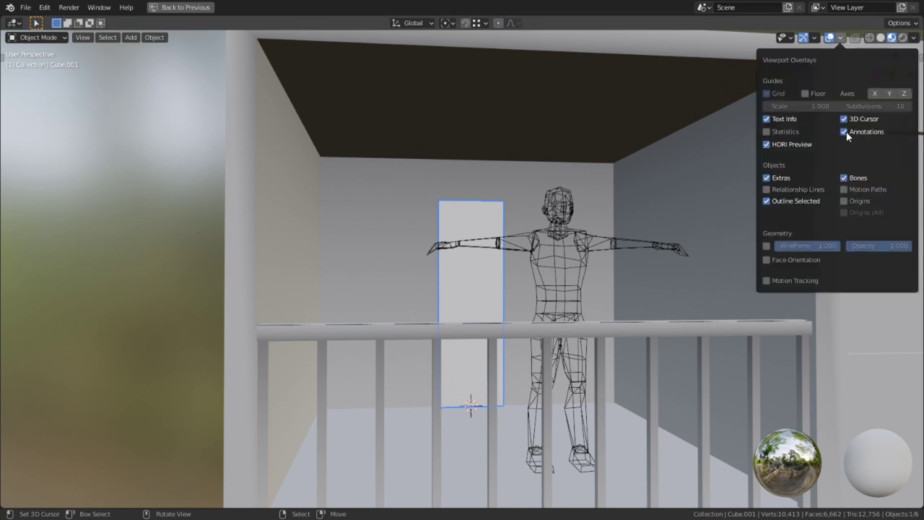
click(766, 190)
- Set the local Z position of the door's top face to 6.5 ft
key(KP_Decimal)
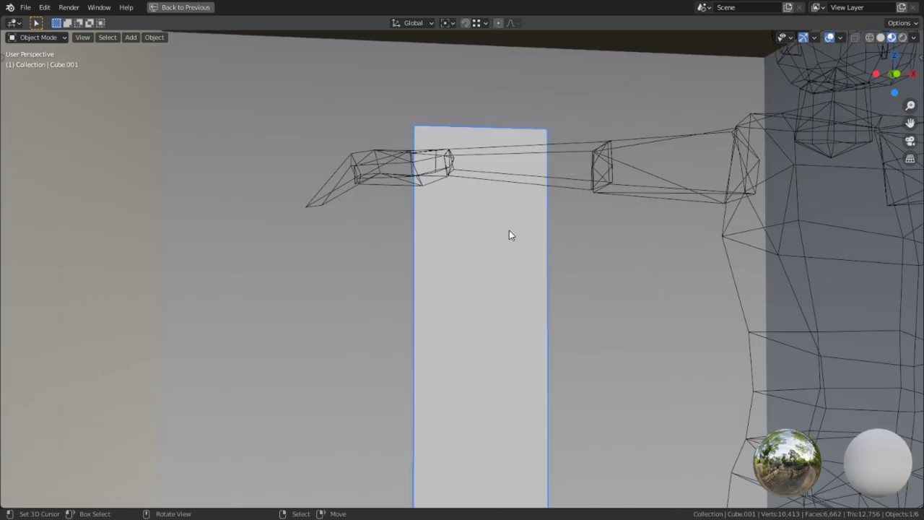
key(Tab)
middle_drag(503, 169, 497, 208)
key(3)
alt+middle_click(511, 119)
scroll(478, 218, up, 6)
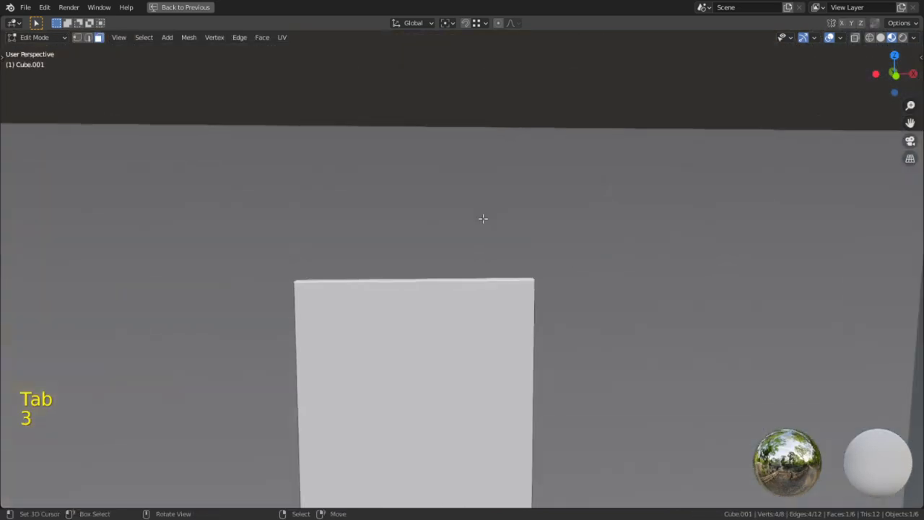
key(3)
key(n)
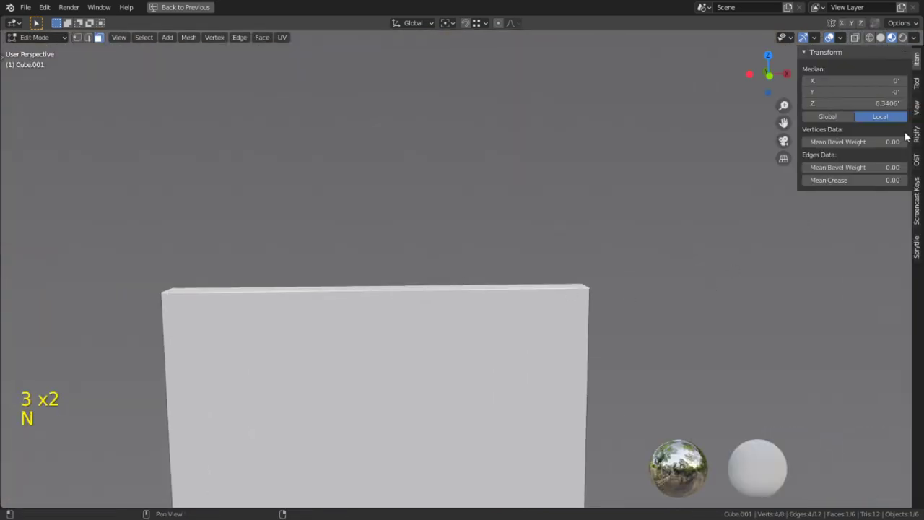
click(870, 104)
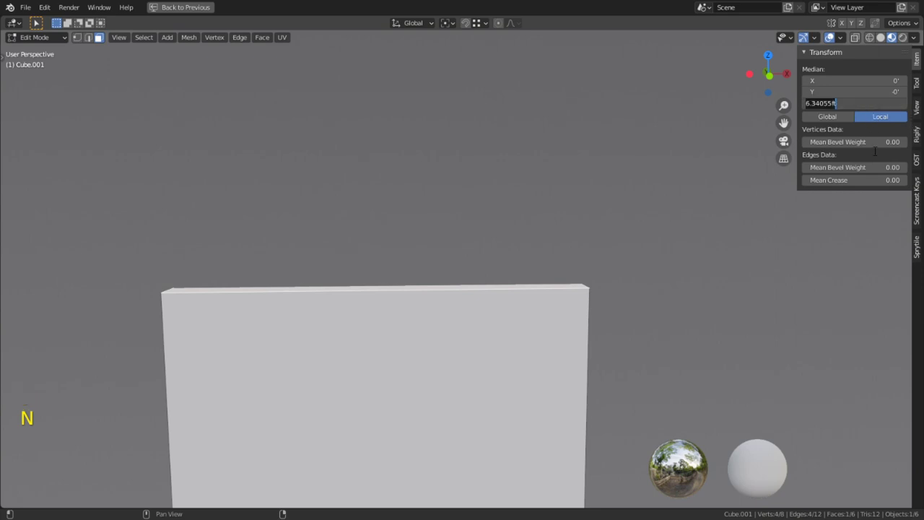
key(BackSpace)
key(BackSpace)
text(6.5ft)
key(Return)
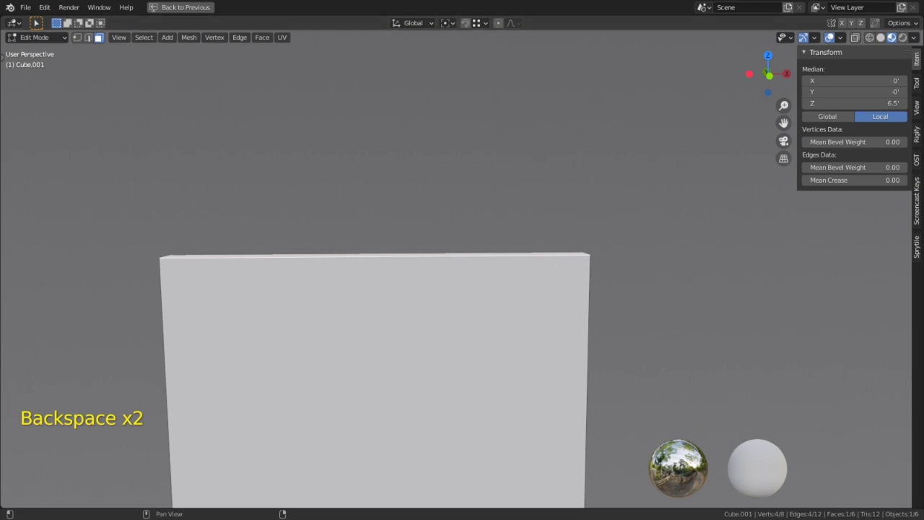
shift+middle_drag(710, 197, 671, 251)
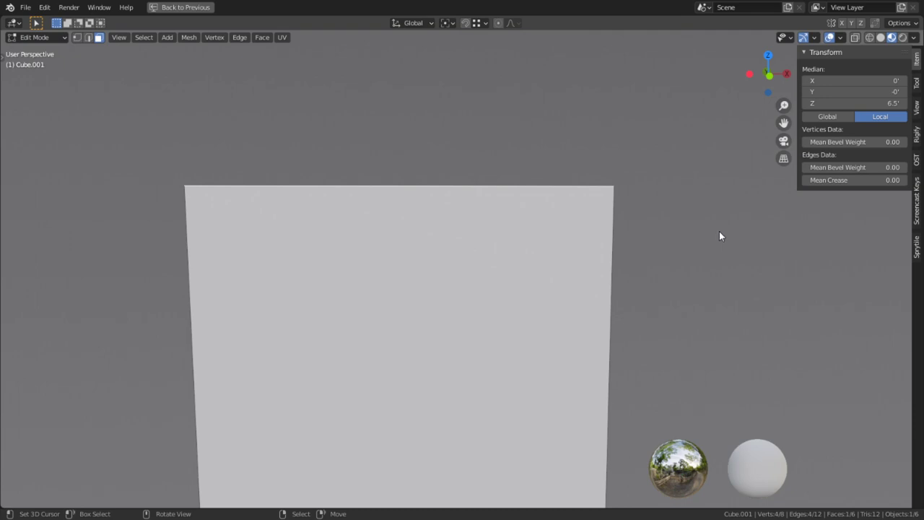
- Select the door's two side faces and scale them along global X to a width of about 2.9 ft
middle_drag(786, 258, 606, 312)
key(3)
right_click(586, 312)
middle_drag(433, 288, 566, 278)
shift+right_click(474, 286)
middle_drag(474, 286, 355, 257)
middle_drag(739, 108, 691, 148)
scroll(693, 216, down, 4)
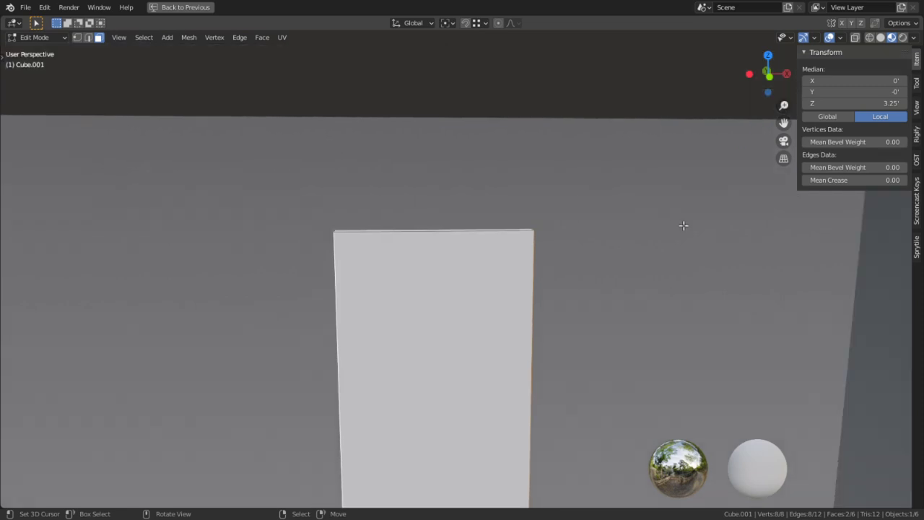
key(s)
key(x)
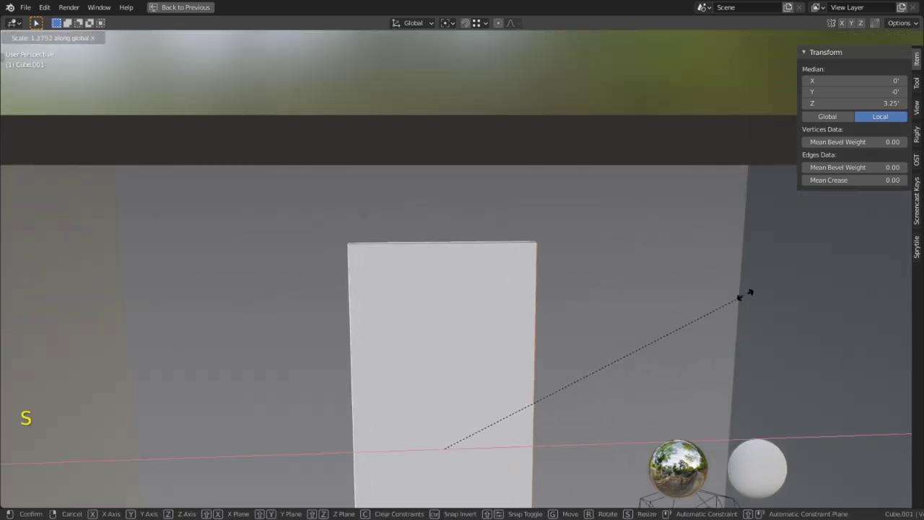
click(748, 307)
shift+middle_drag(748, 308, 707, 242)
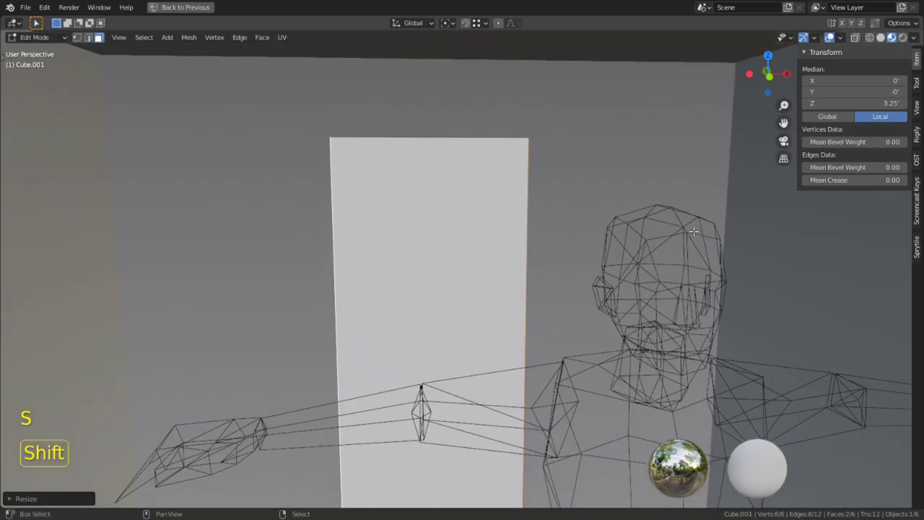
- Set the door's X dimension to 3.5 ft in Object Mode and apply its scale
key(n)
key(n)
key(ctrl+space)
key(ctrl+space)
key(Tab)
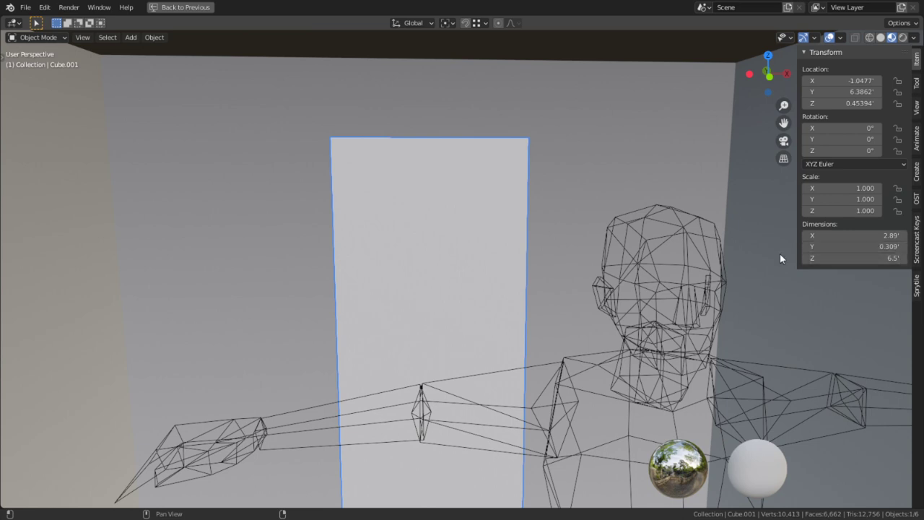
click(866, 236)
text(3.5)
key(Return)
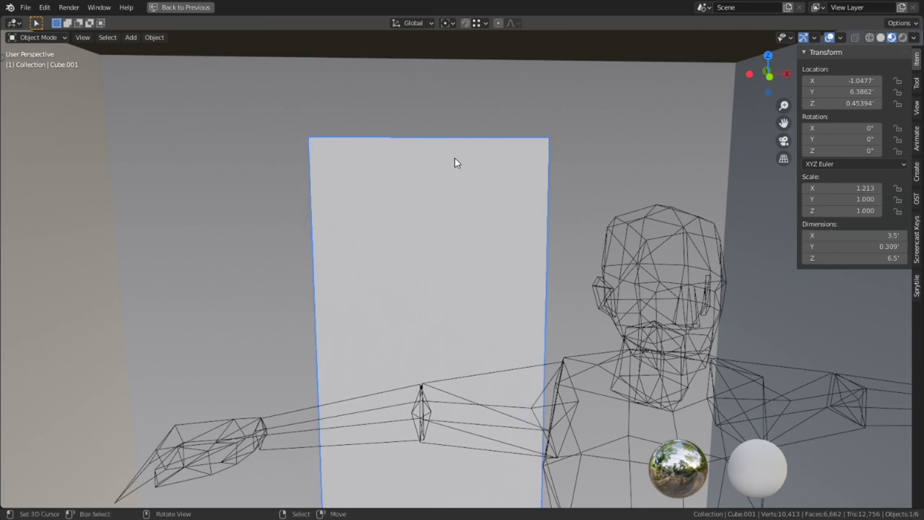
key(ctrl+a)
click(382, 181)
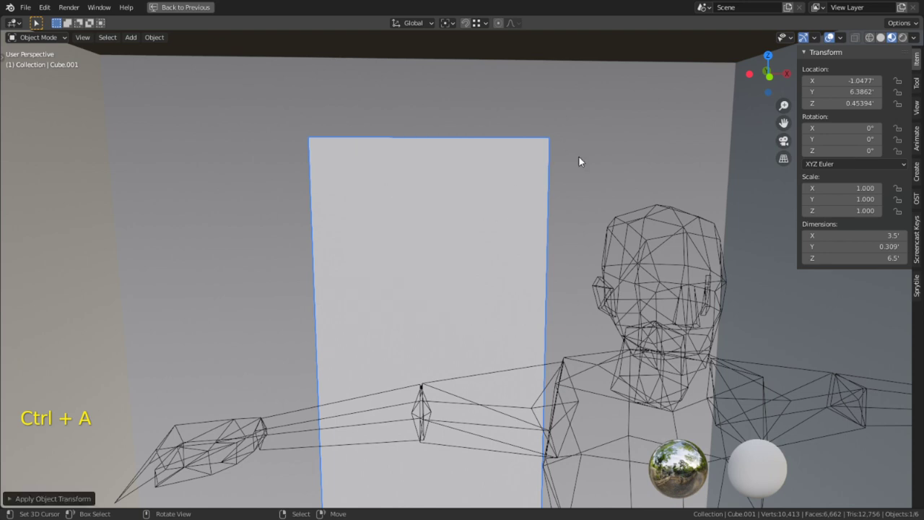
- Look at the door within the whole balcony and switch to the reference photo in Chrome for comparison
scroll(579, 162, down, 5)
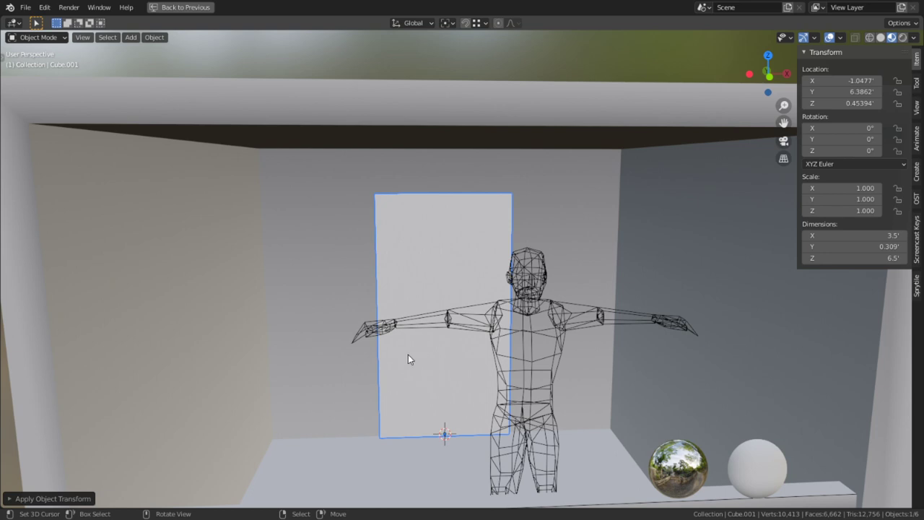
key(alt+Tab)
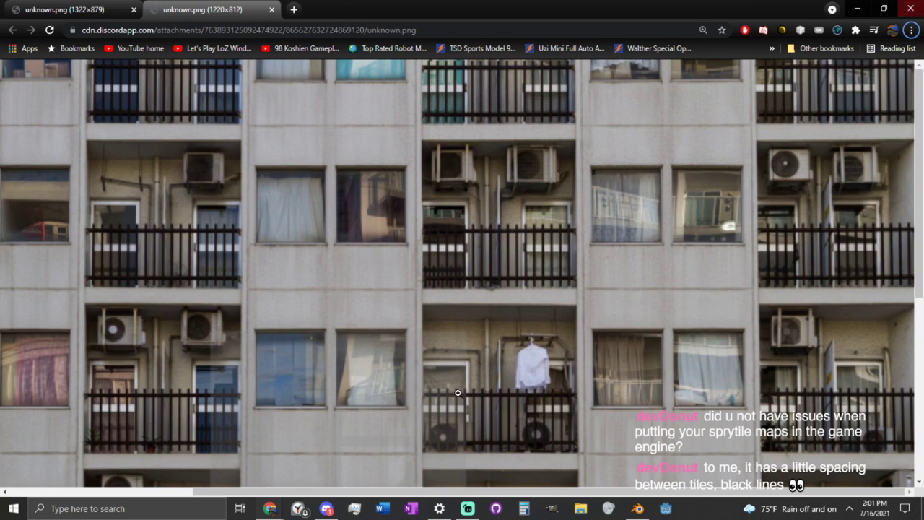
- Return to Blender, save the apartment building file and start a new General file
mouse_move(637, 512)
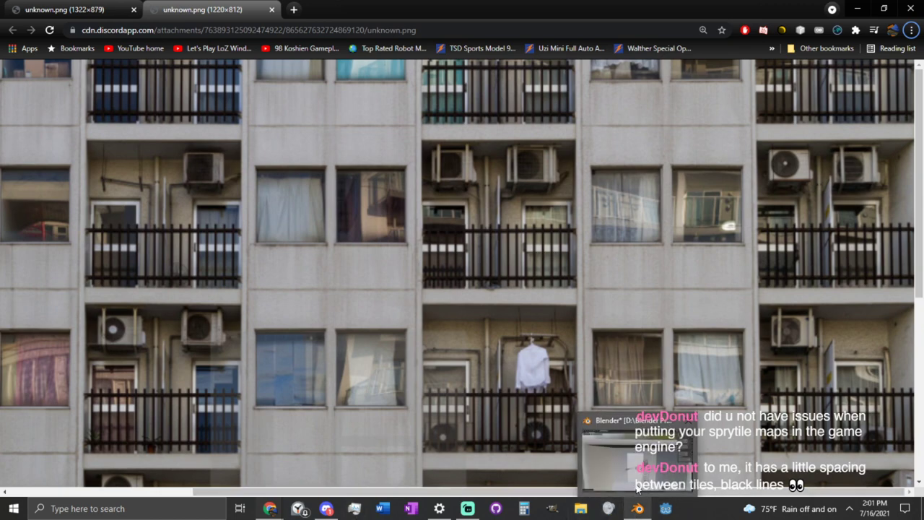
click(637, 510)
click(643, 464)
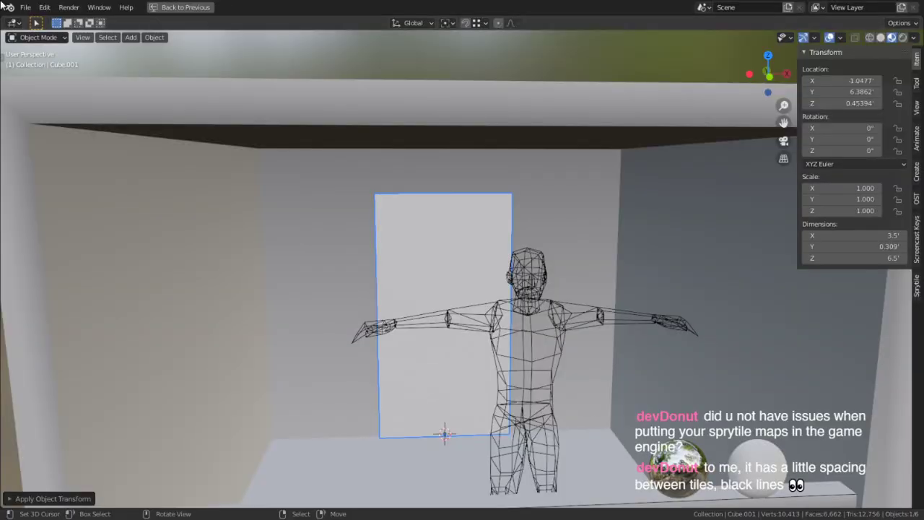
key(ctrl+s)
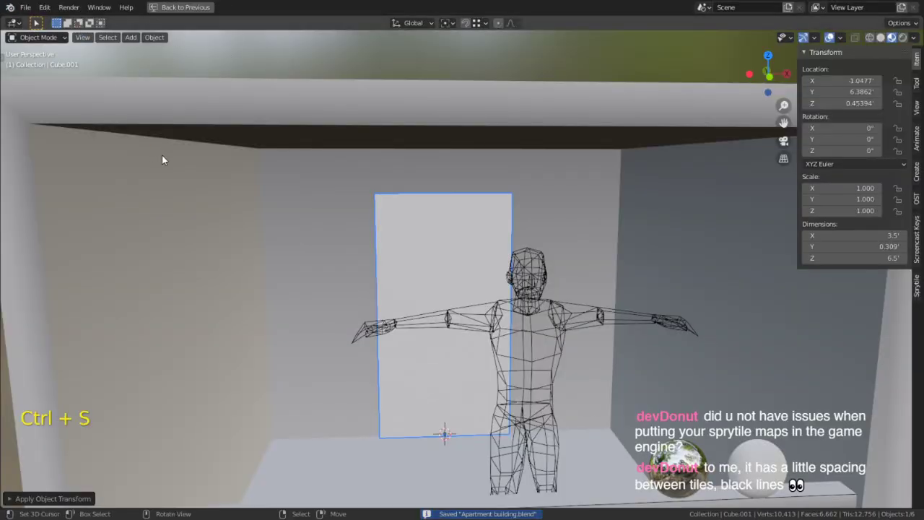
click(26, 7)
mouse_move(36, 19)
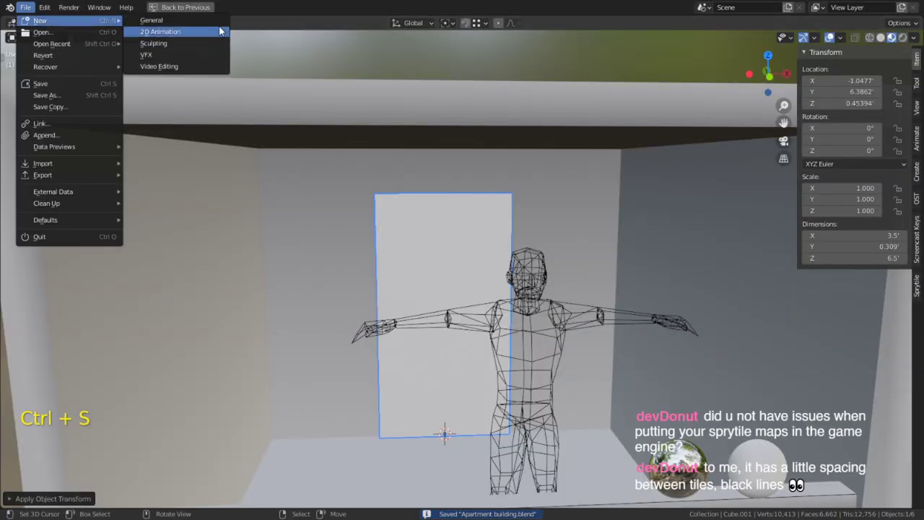
click(155, 19)
- Delete all default objects from the new scene
key(a)
key(x)
click(436, 218)
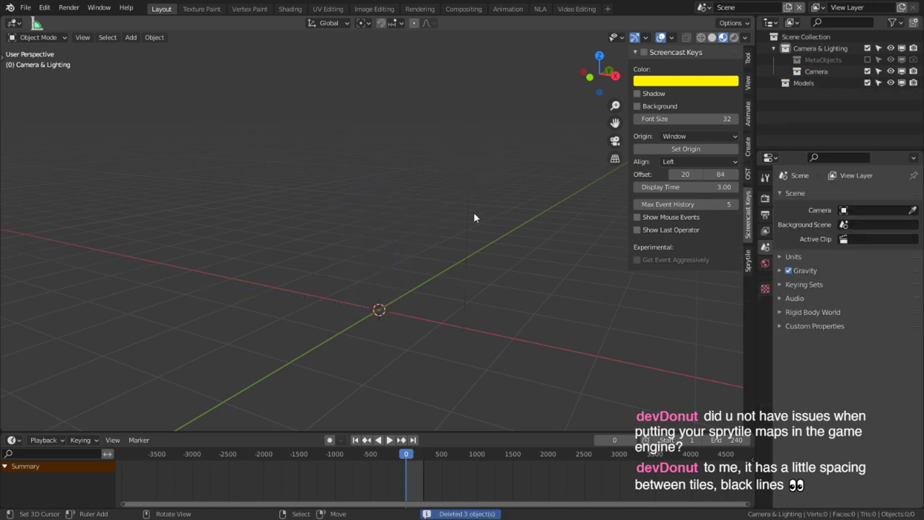
- Add a plane and delete all its geometry in Edit Mode, keeping the empty object
key(shift+a)
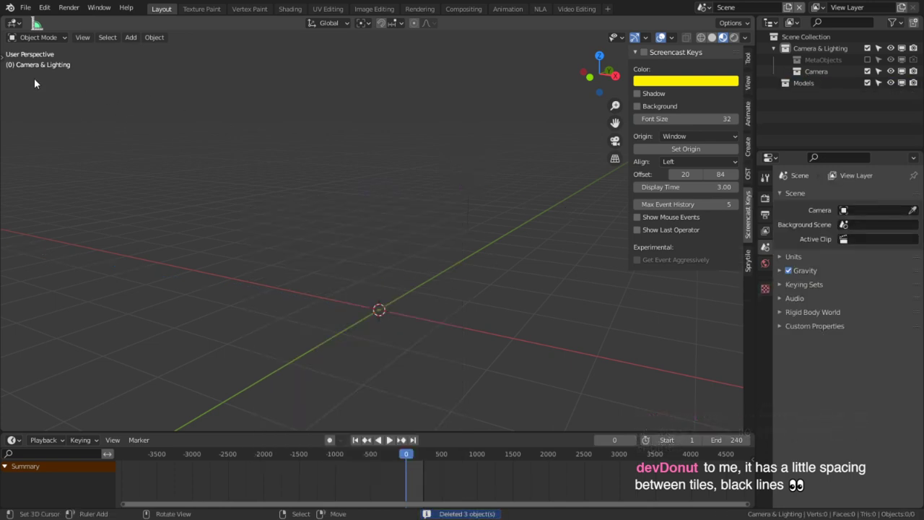
key(t)
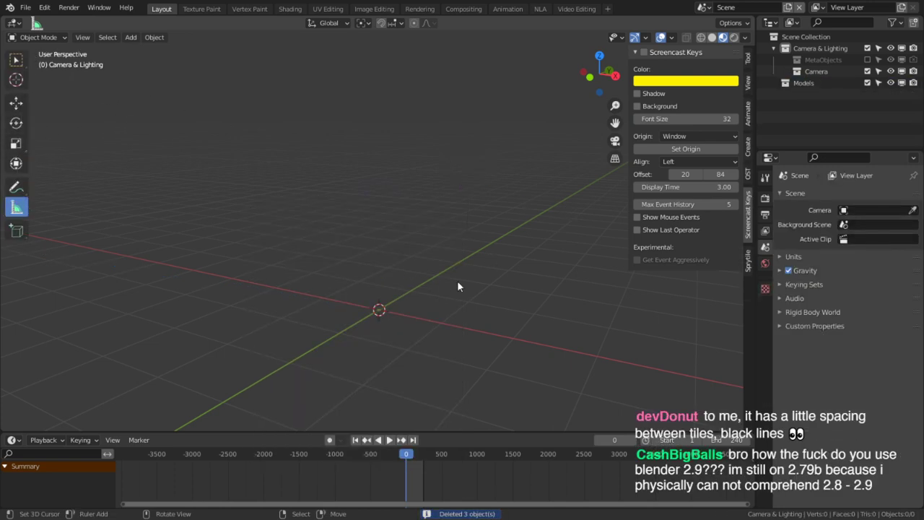
key(shift+a)
mouse_move(433, 284)
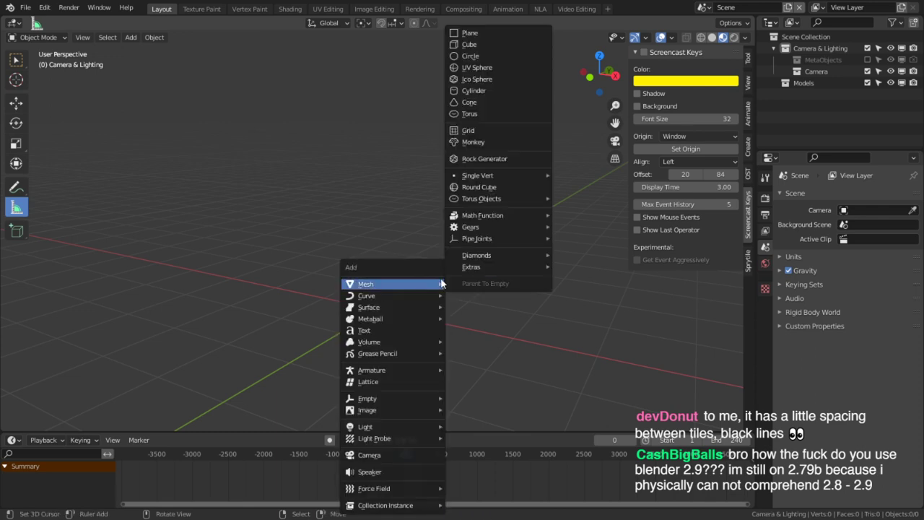
click(485, 33)
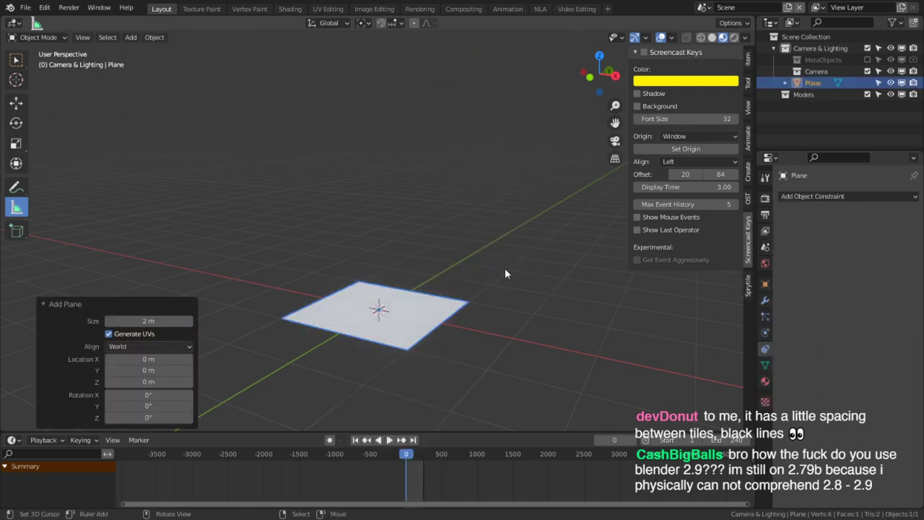
key(Tab)
key(x)
click(505, 267)
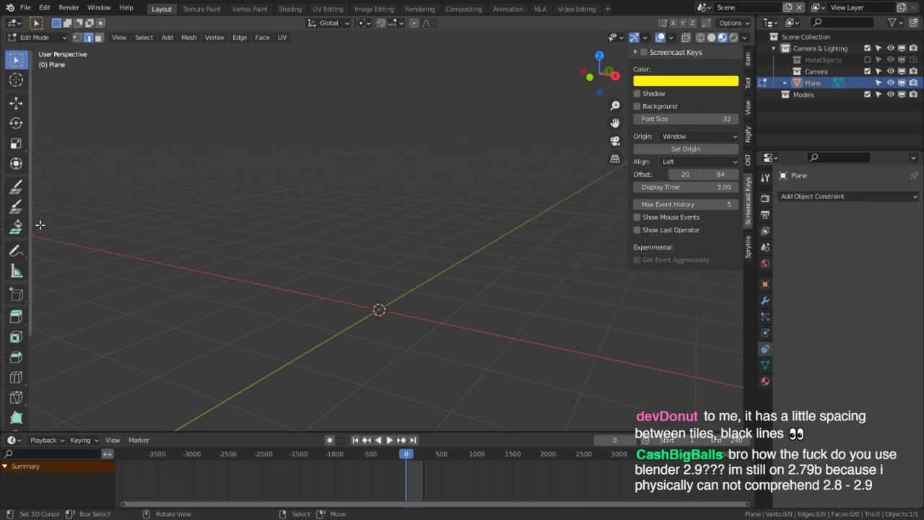
- Activate the Sprytile Paint tool for the empty plane and show the Sprytile Painter settings
click(15, 186)
middle_drag(176, 221, 423, 289)
mouse_move(399, 282)
mouse_down()
mouse_move(418, 260)
mouse_move(393, 268)
mouse_up()
middle_drag(423, 305, 437, 282)
key(ctrl+z)
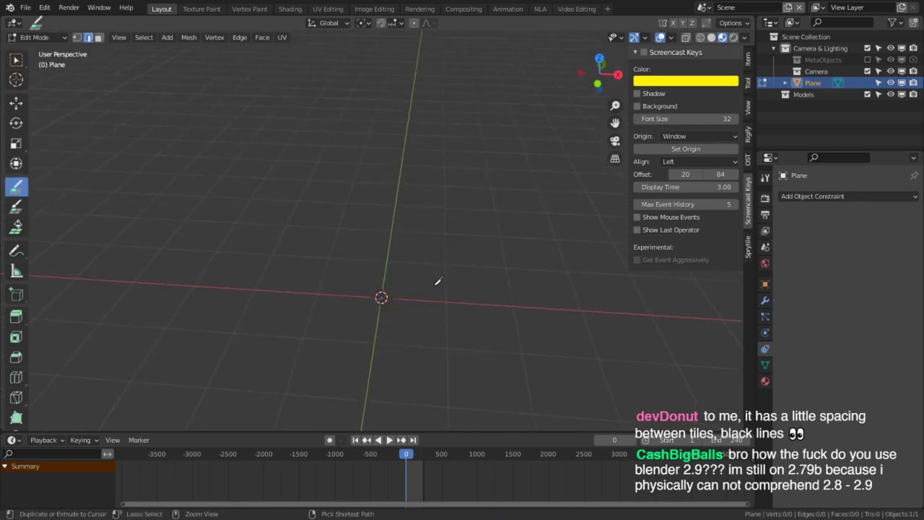
click(748, 245)
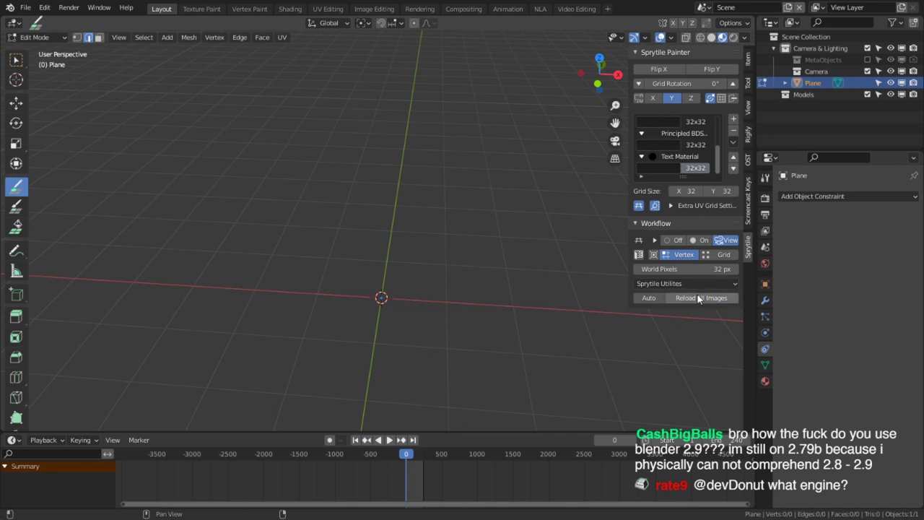
- Try painting a few tiles around the origin with the Text Material tileset, and undo them
middle_drag(382, 253, 372, 292)
mouse_move(350, 287)
mouse_down()
mouse_move(394, 248)
mouse_move(472, 254)
mouse_up()
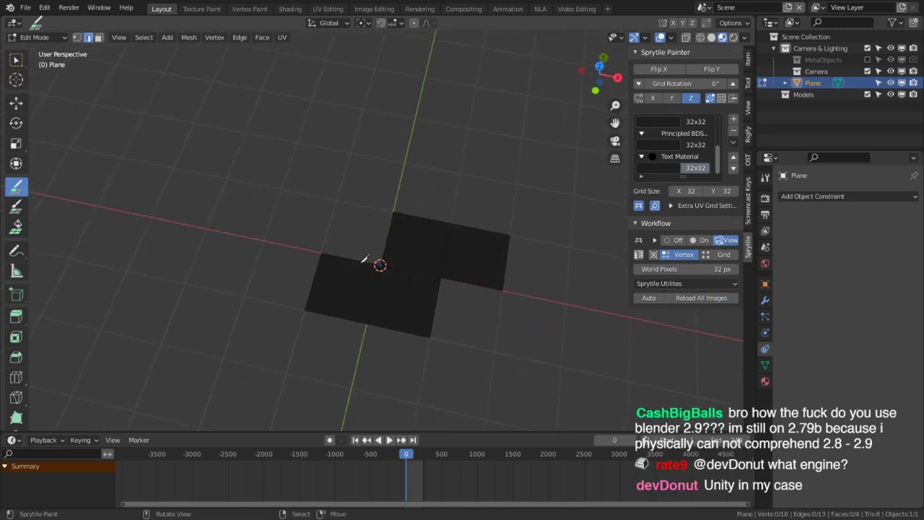
key(ctrl+z)
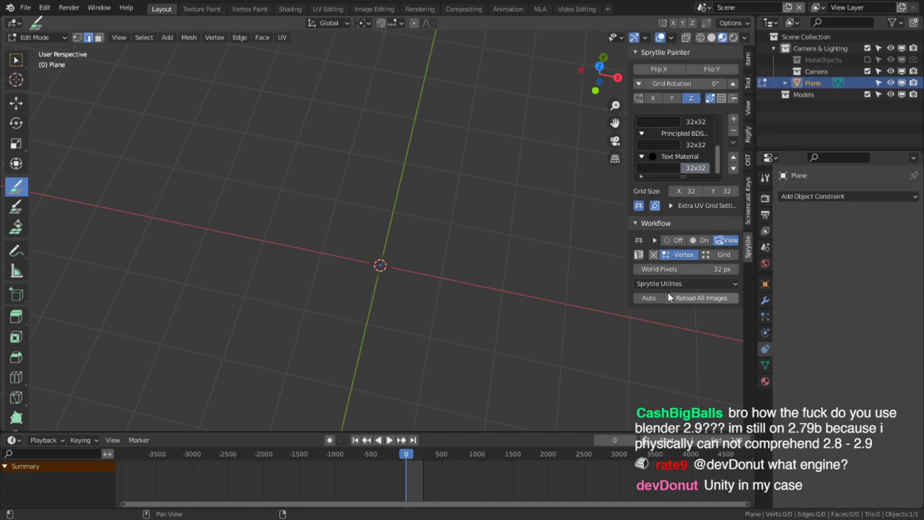
- In Object Mode, add the tileset Temporate Forest Set2.png from the Atluses folder of Blender Projects
key(Tab)
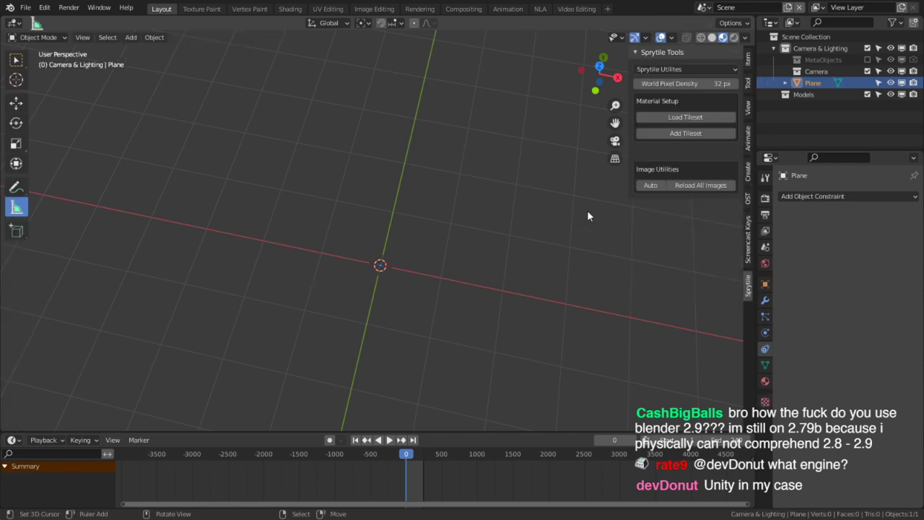
click(684, 133)
click(216, 231)
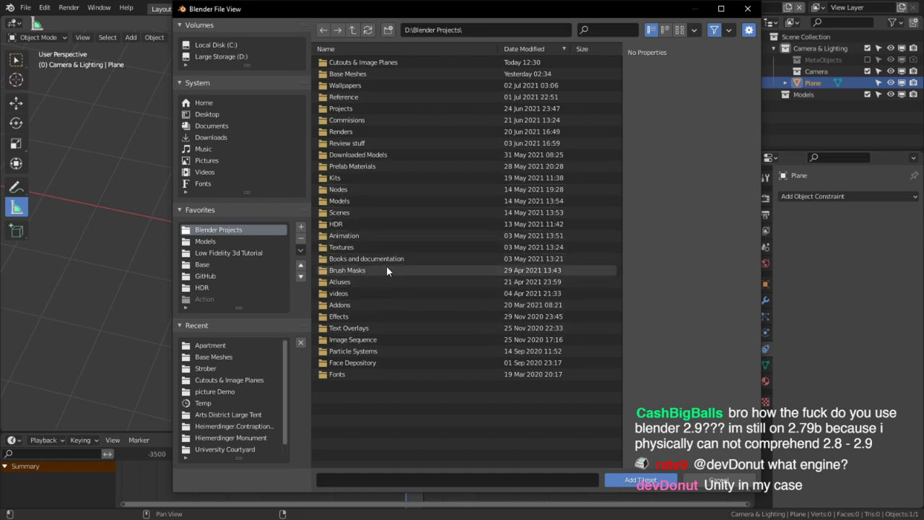
click(370, 49)
click(354, 85)
double_click(355, 86)
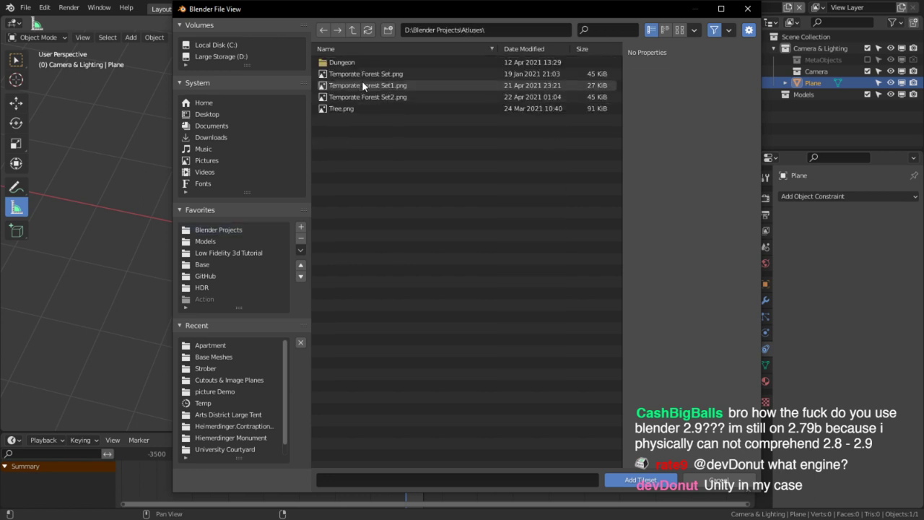
click(395, 97)
double_click(395, 97)
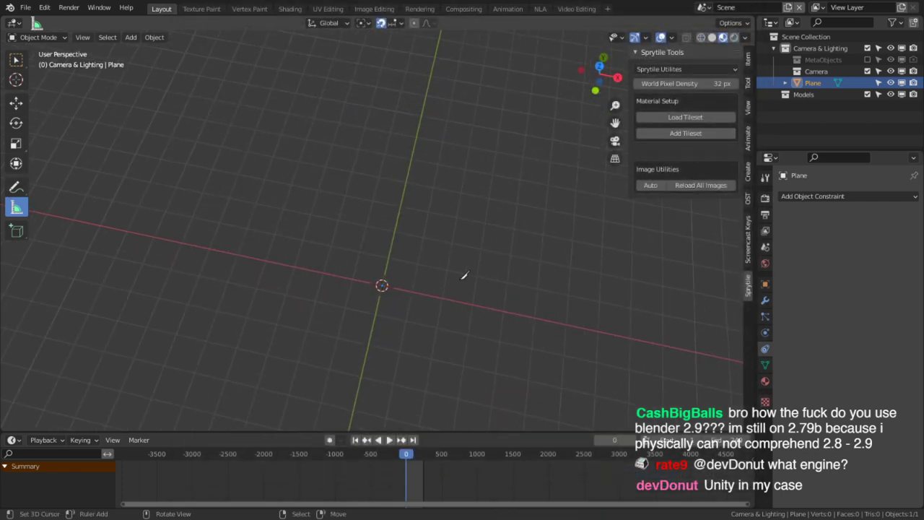
- Return to Edit Mode in a maximized viewport and paint a block of grass tiles around the origin
key(Tab)
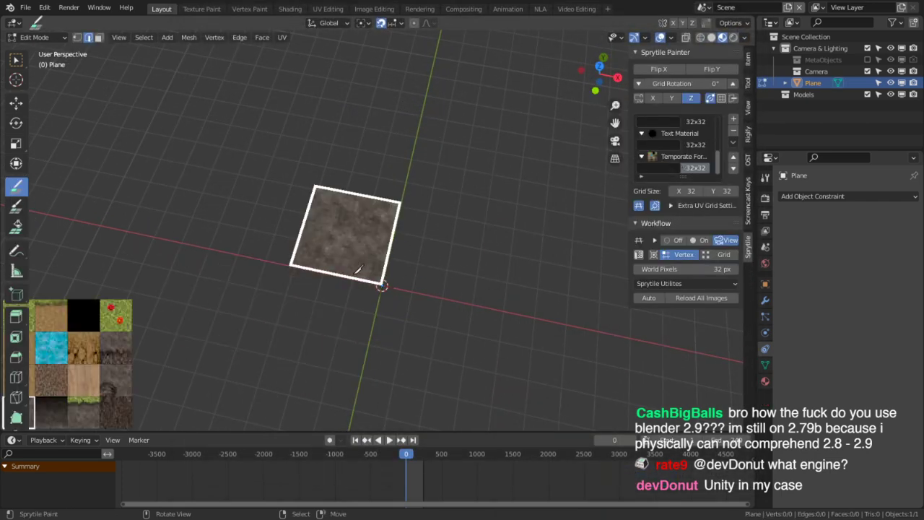
key(ctrl+space)
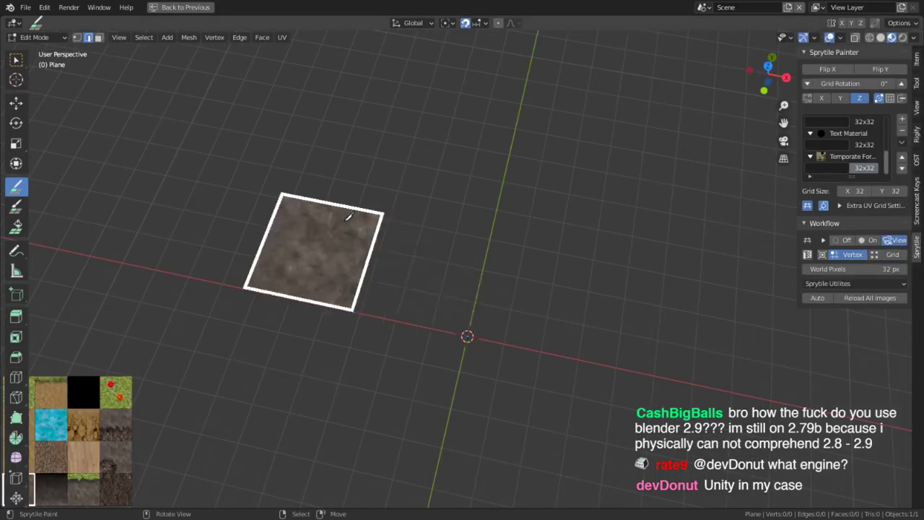
key(t)
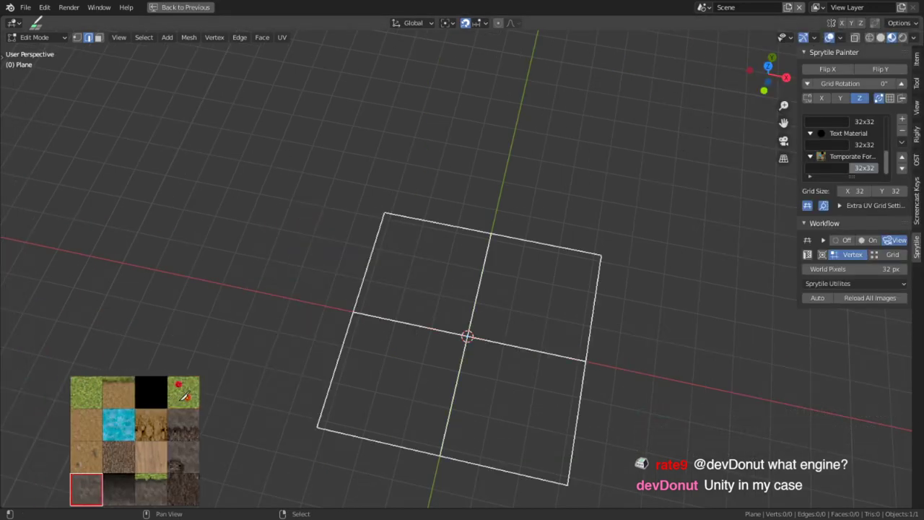
middle_drag(480, 366, 639, 397)
middle_drag(532, 338, 512, 351)
click(824, 424)
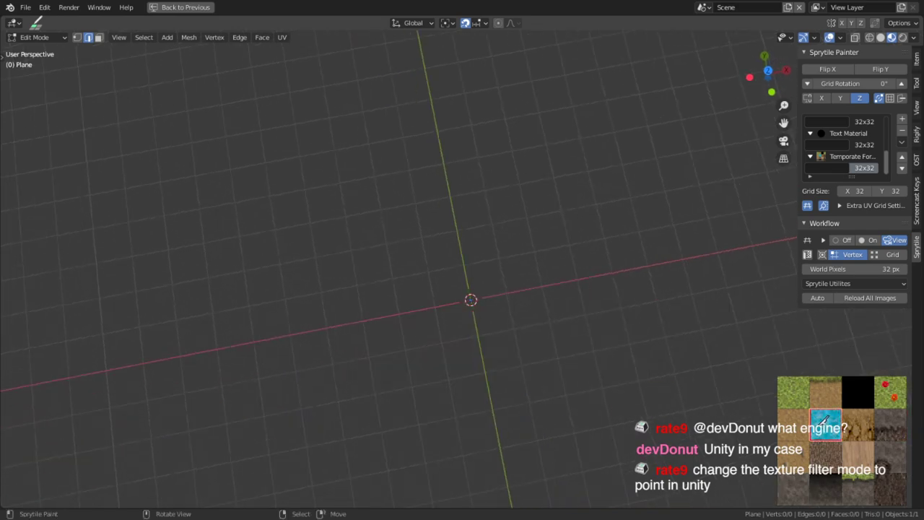
click(794, 394)
mouse_move(337, 209)
mouse_down()
mouse_move(695, 233)
mouse_move(295, 516)
mouse_move(423, 368)
mouse_move(626, 222)
mouse_move(755, 287)
mouse_move(656, 103)
mouse_move(690, 76)
mouse_move(397, 248)
mouse_move(291, 281)
mouse_up()
- Paint a row of grass-edged dirt tiles along the grass block and fill plain dirt tiles beyond it
click(825, 392)
shift+middle_drag(553, 439, 470, 284)
drag(244, 427, 689, 332)
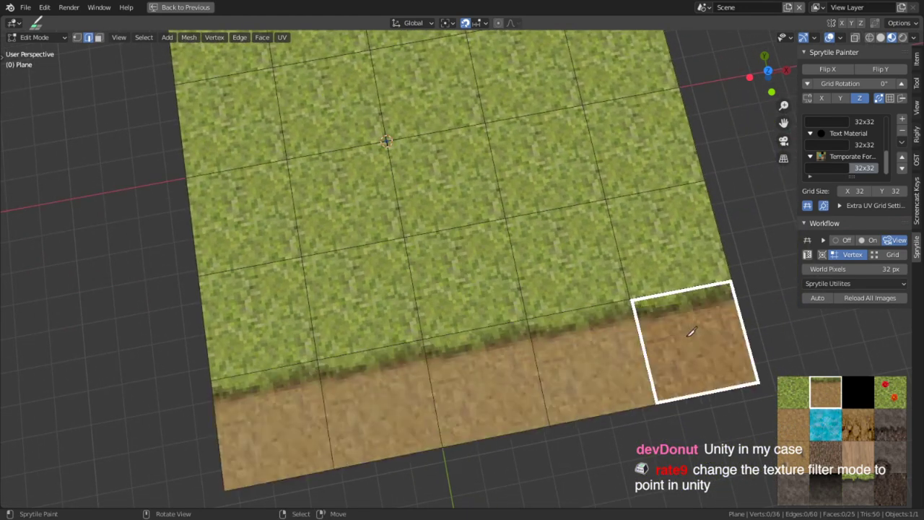
click(792, 424)
scroll(485, 390, down, 3)
mouse_move(320, 399)
mouse_down()
mouse_move(706, 318)
mouse_move(653, 415)
mouse_move(332, 471)
mouse_move(650, 478)
mouse_up()
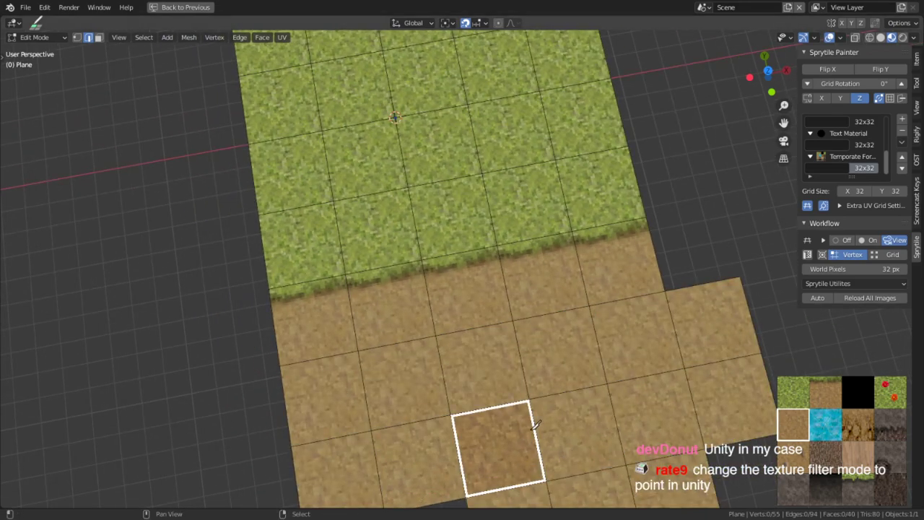
shift+middle_drag(538, 426, 524, 314)
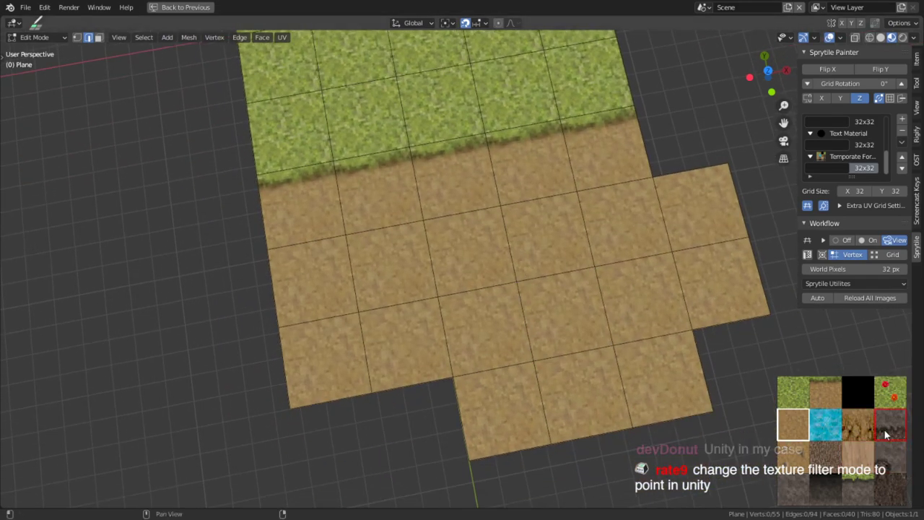
- Repaint a two-tile-wide strip of dirt as grey rock, starting with grass-edged rock tiles and ending with jagged rock edge tiles
click(861, 498)
mouse_move(530, 157)
mouse_down()
mouse_move(594, 149)
mouse_move(531, 170)
mouse_up()
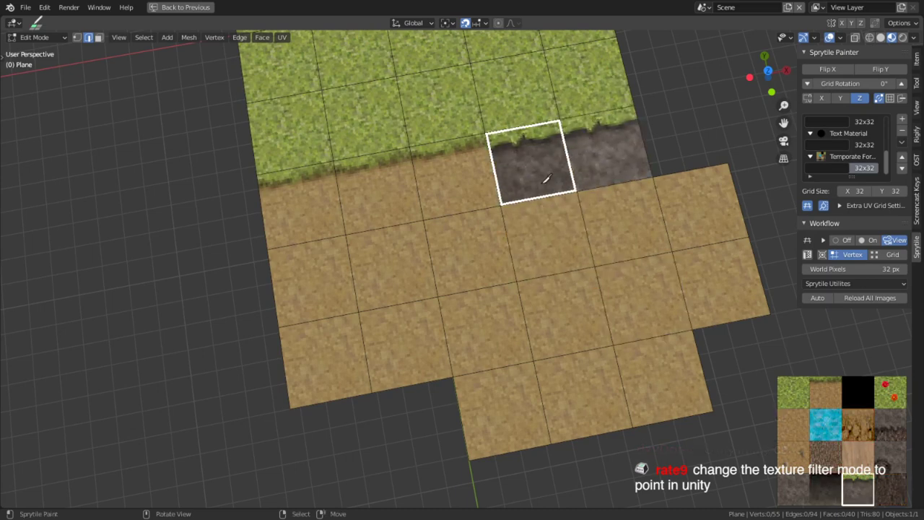
click(794, 487)
mouse_move(537, 246)
mouse_down()
mouse_move(532, 254)
mouse_move(672, 322)
mouse_up()
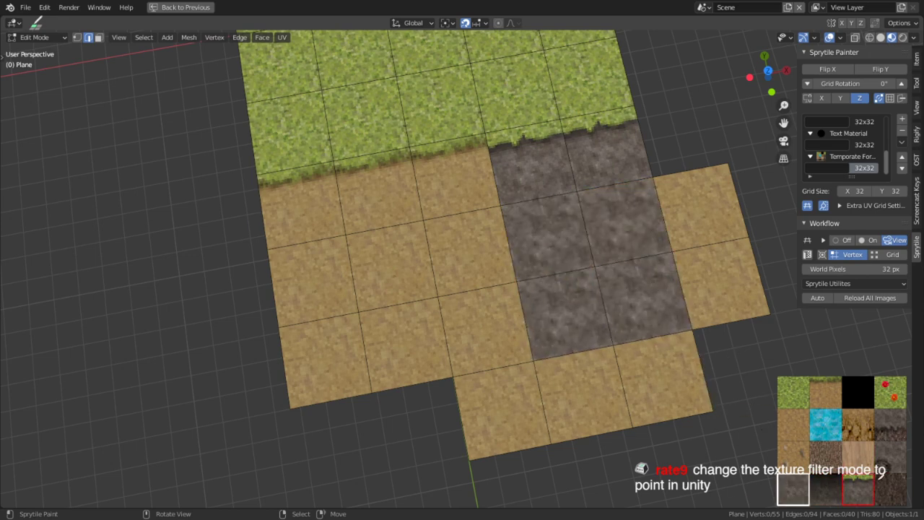
click(887, 415)
drag(584, 420, 699, 420)
- Return to Object Mode, restore the full layout and open the Shading workspace with an enlarged node editor
shift+middle_drag(342, 231, 324, 300)
scroll(465, 328, down, 2)
key(Tab)
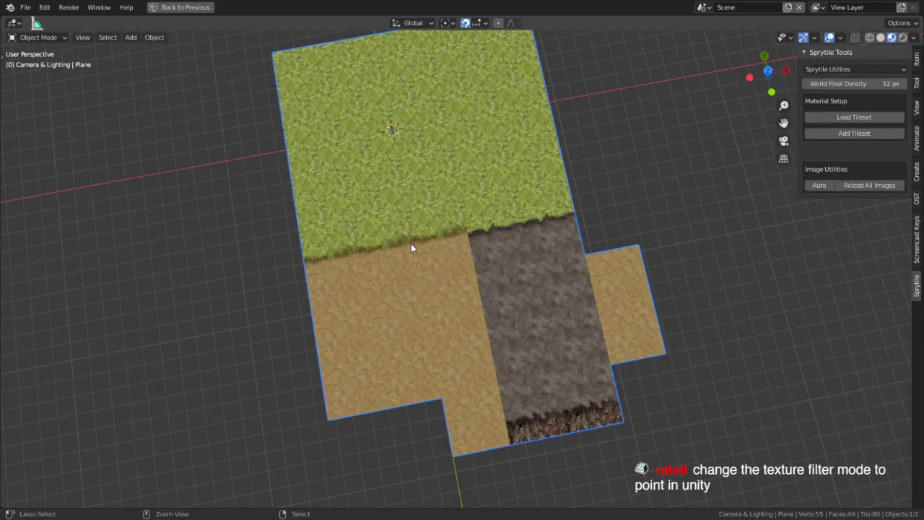
key(ctrl+space)
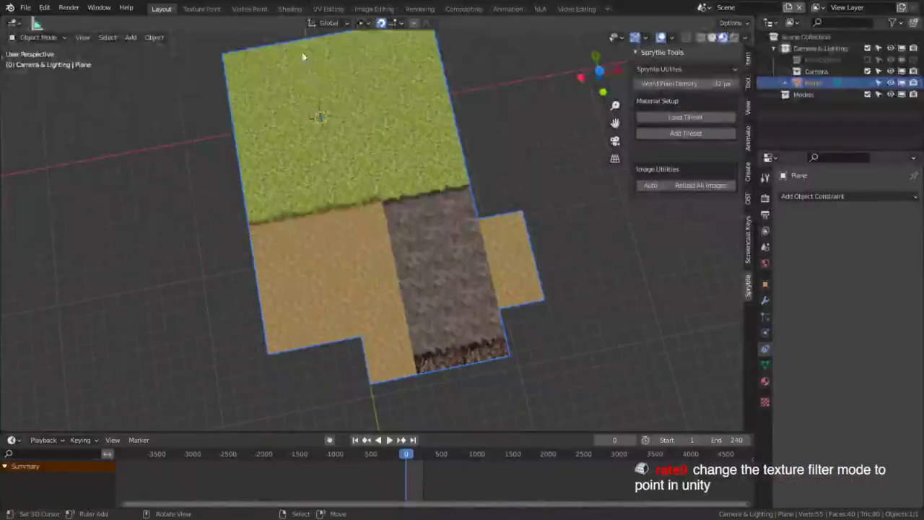
click(286, 11)
middle_drag(349, 259, 515, 378)
scroll(514, 376, down, 3)
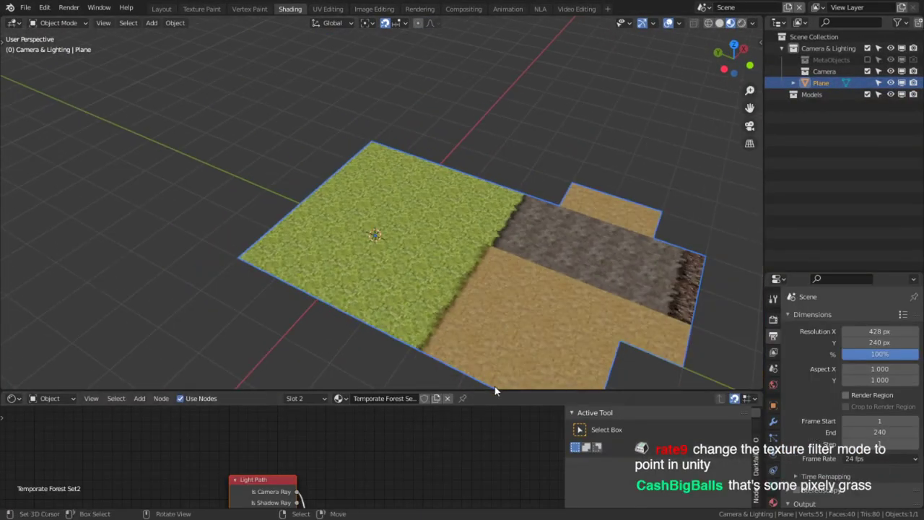
drag(495, 390, 494, 335)
- Set the forest tileset's image texture interpolation to Linear and inspect the tile seams up close
middle_drag(492, 275, 439, 274)
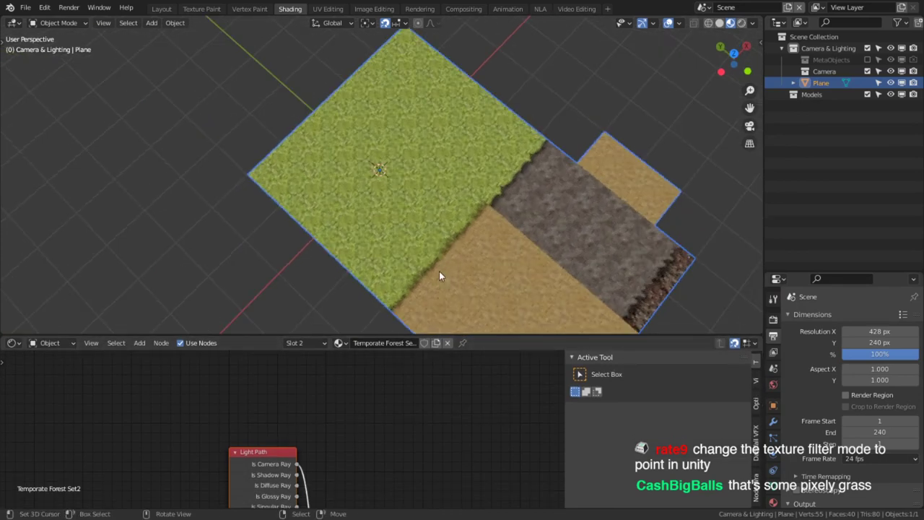
scroll(441, 267, up, 10)
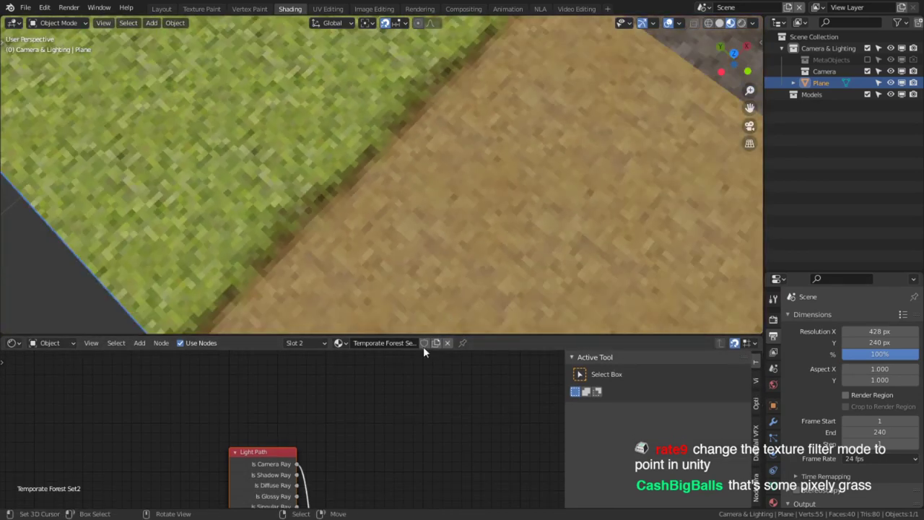
middle_drag(336, 448, 442, 389)
scroll(442, 390, up, 1)
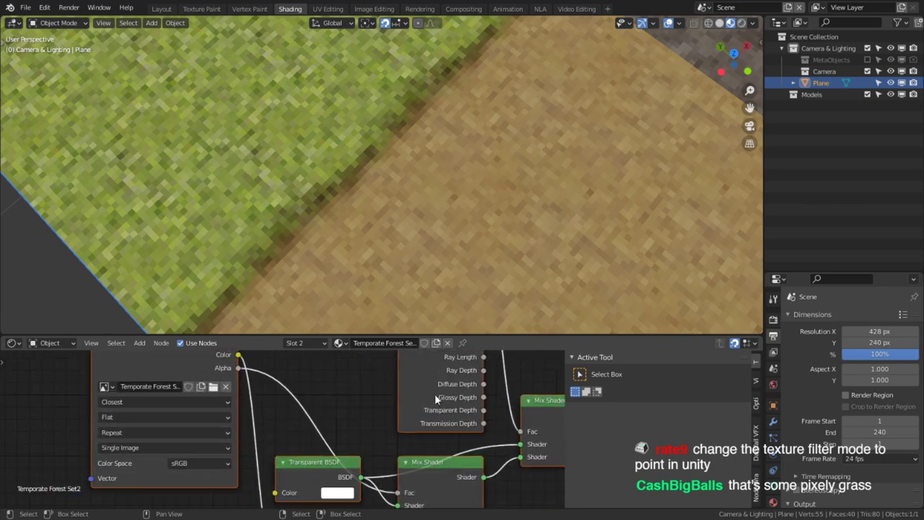
click(145, 401)
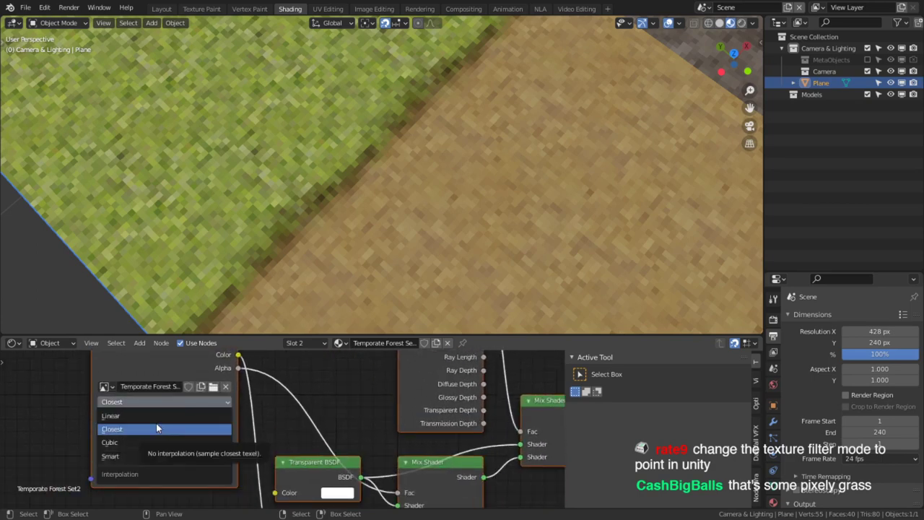
click(149, 415)
middle_drag(445, 198, 426, 197)
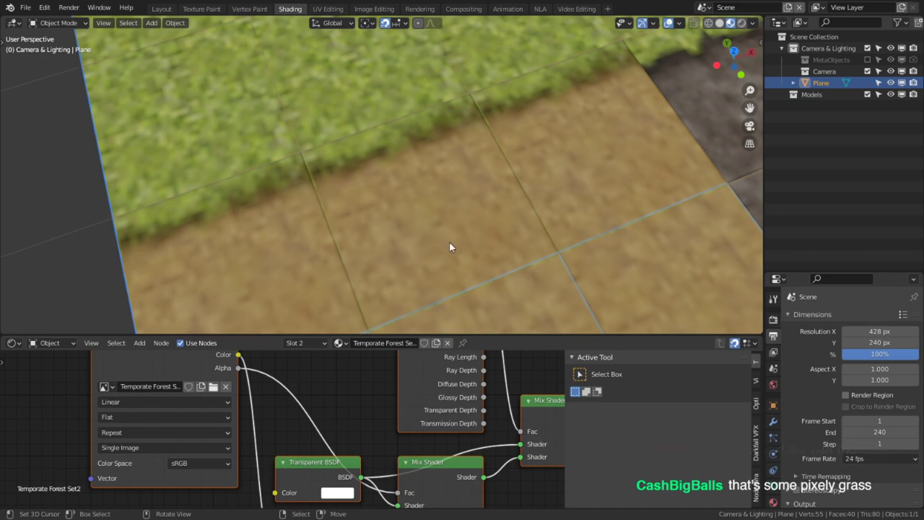
scroll(440, 260, down, 2)
middle_drag(510, 200, 464, 245)
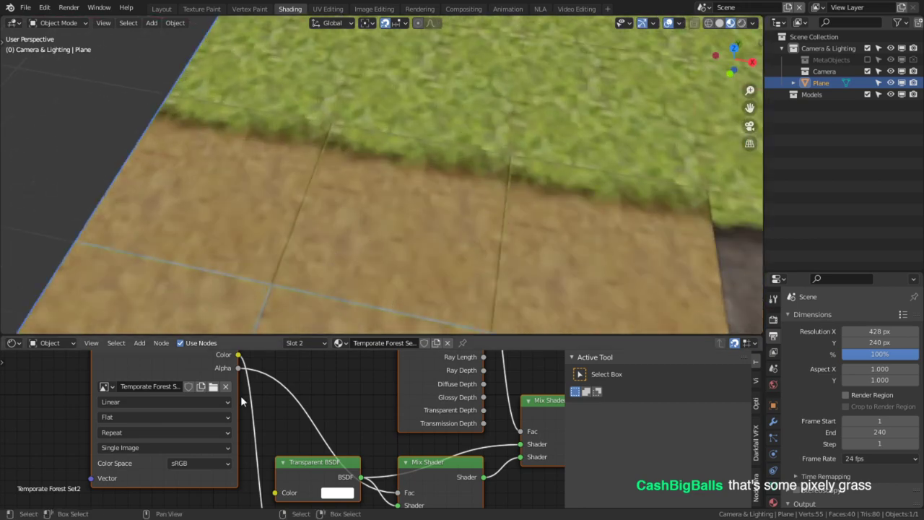
- Set the forest texture's interpolation to Cubic and show the interpolation choices again
click(171, 402)
click(137, 441)
click(171, 402)
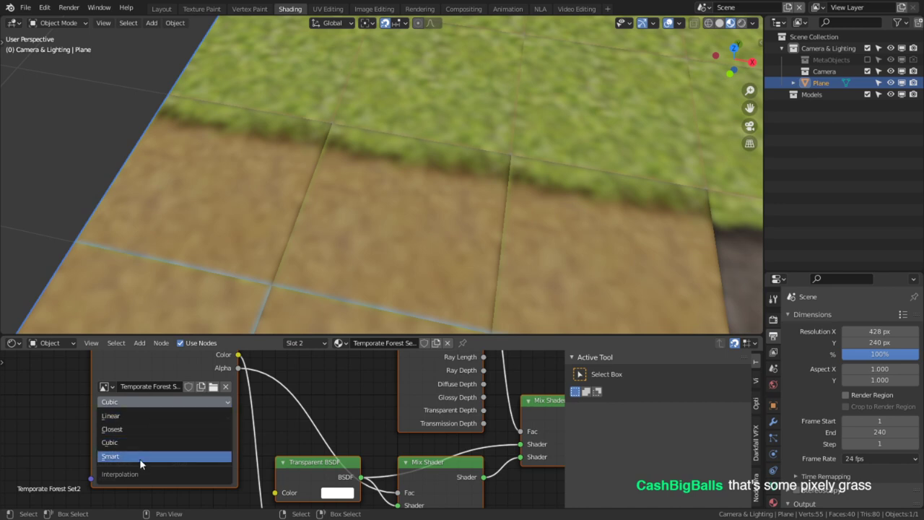
- Try Smart interpolation on the tileset's image texture node and return it to Cubic, checking the seams on the plane
click(140, 456)
click(145, 402)
click(142, 441)
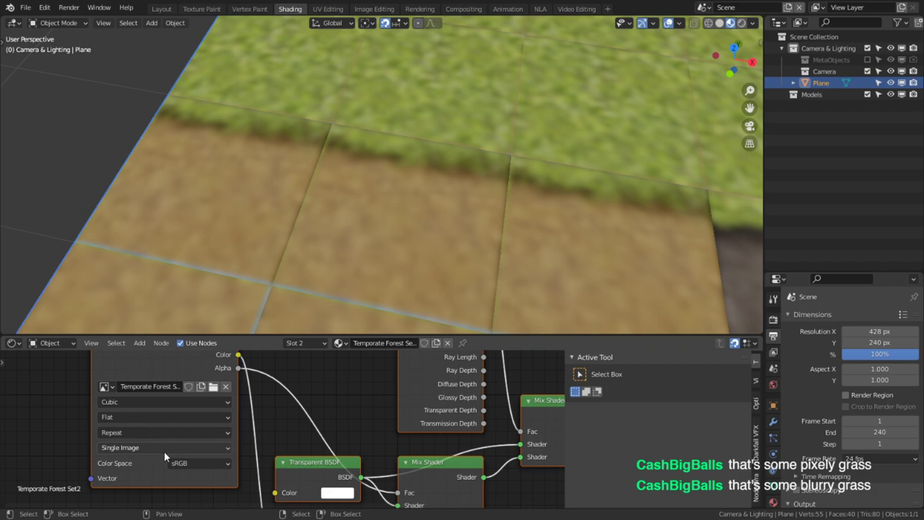
middle_drag(354, 187, 396, 195)
middle_drag(402, 117, 382, 144)
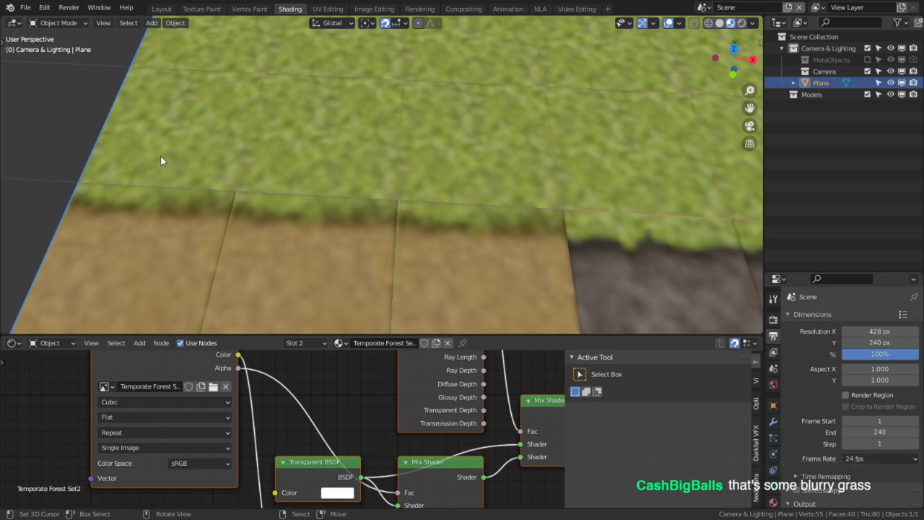
- Switch to the UV Editing workspace and display the Temporate Forest Set2.png image behind the plane's UVs
click(313, 8)
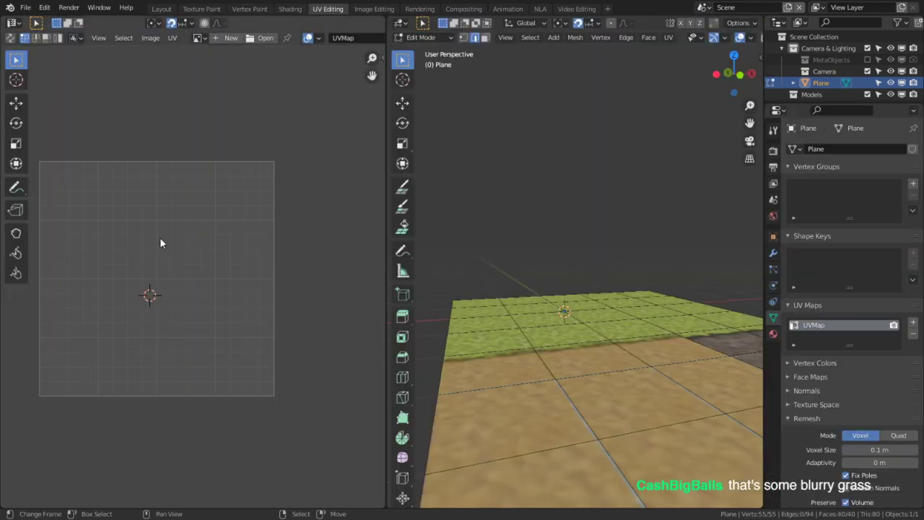
click(199, 38)
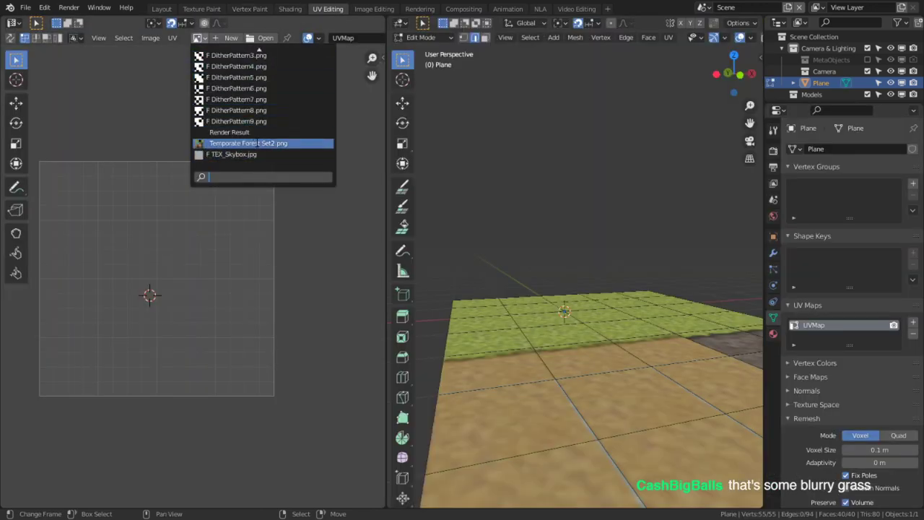
click(258, 142)
- Examine the pixel borders between neighbouring tiles in the forest tileset image
scroll(193, 275, up, 7)
middle_drag(177, 279, 323, 334)
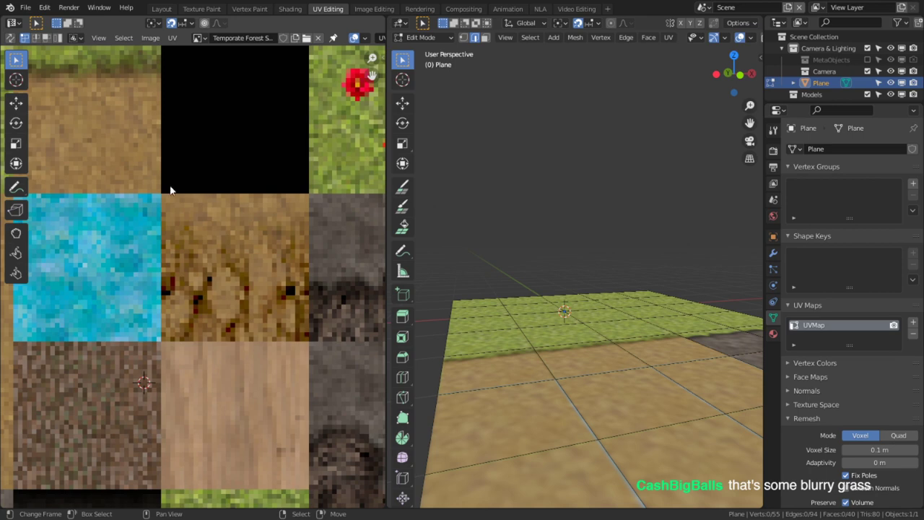
scroll(169, 187, up, 4)
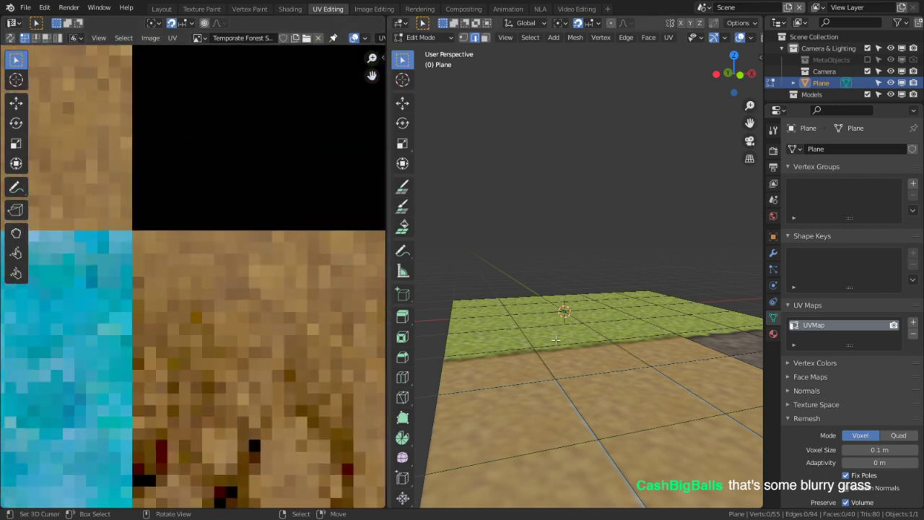
scroll(238, 249, down, 4)
scroll(177, 357, up, 4)
middle_drag(177, 352, 163, 343)
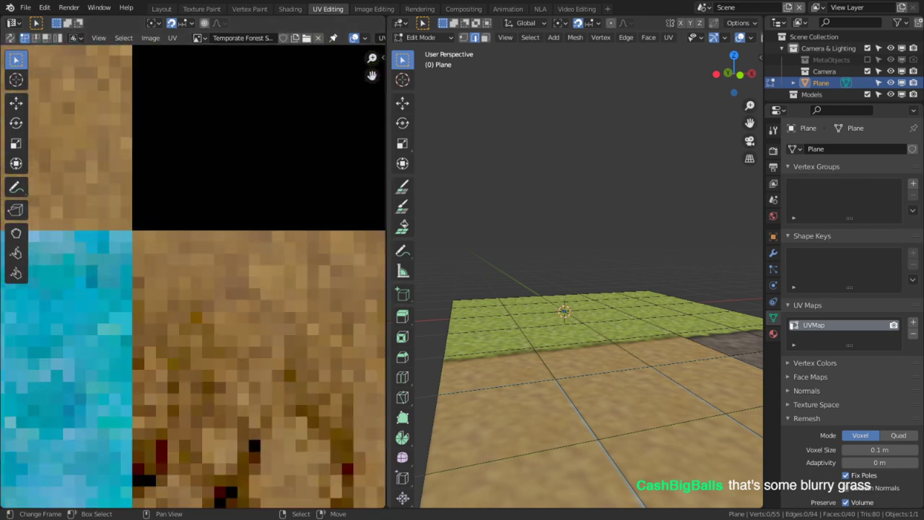
middle_drag(205, 464, 143, 321)
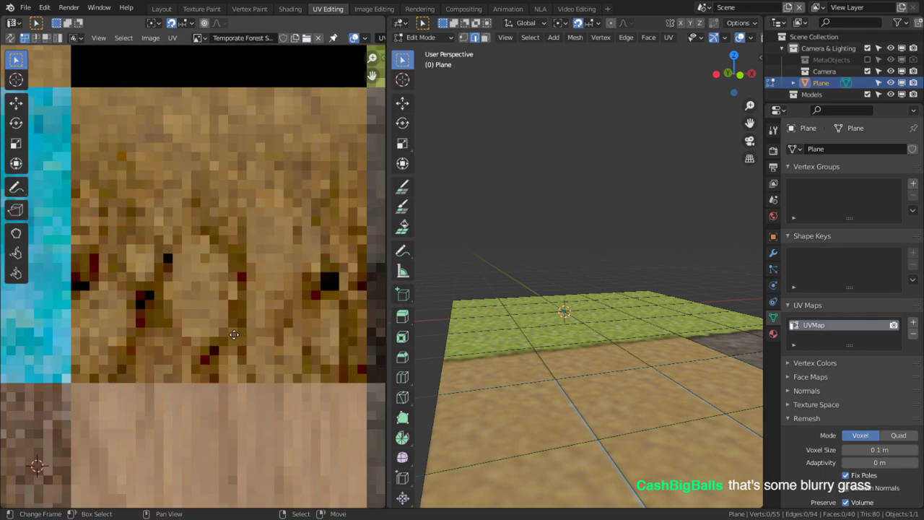
middle_drag(315, 258, 213, 320)
middle_drag(168, 136, 206, 109)
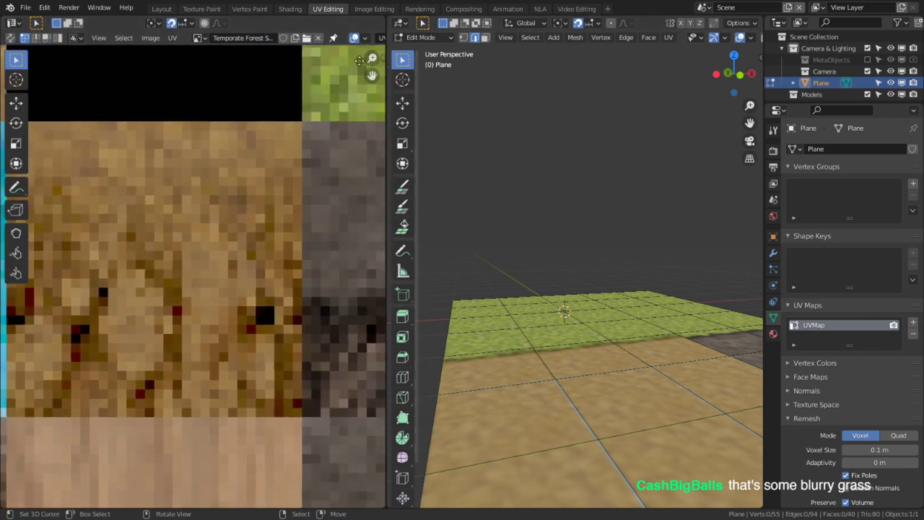
scroll(245, 90, down, 4)
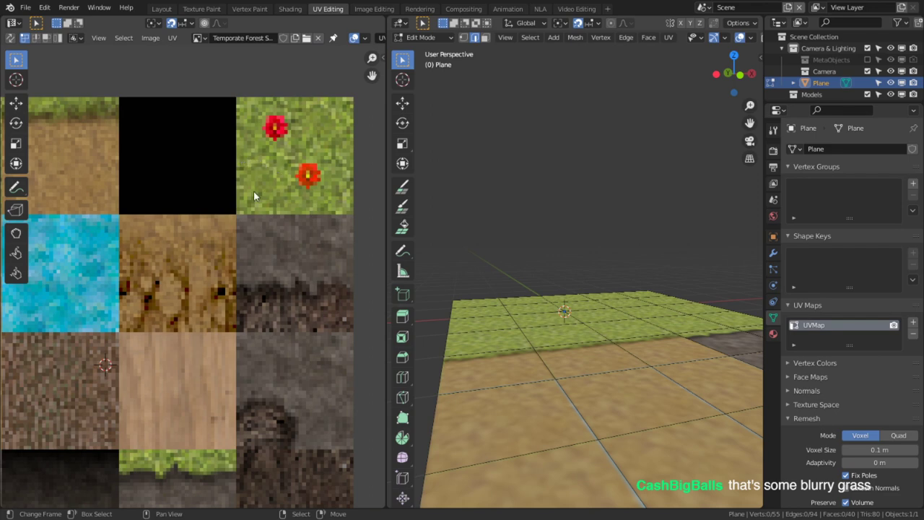
- Select all of the plane's geometry in Edit Mode and all of its UVs over the tileset image
middle_drag(519, 332, 605, 355)
key(Tab)
key(Tab)
key(a)
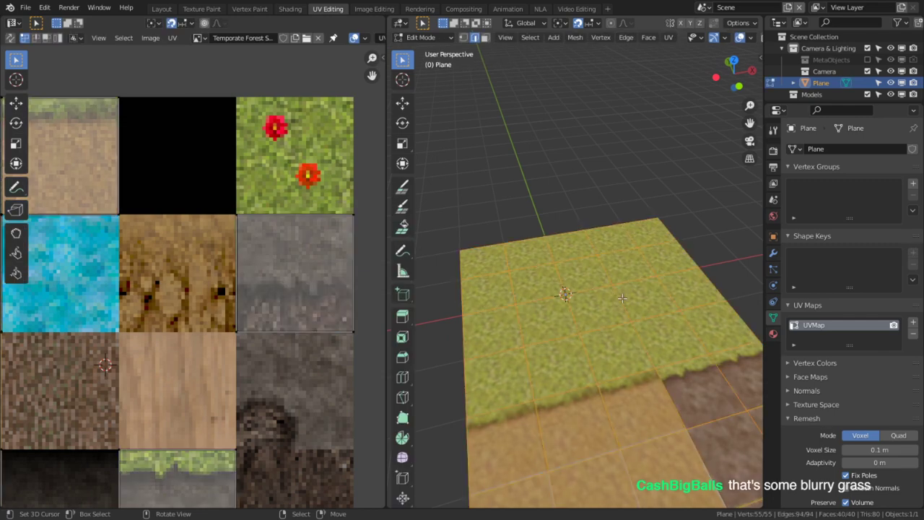
key(a)
scroll(198, 201, down, 1)
scroll(199, 200, down, 1)
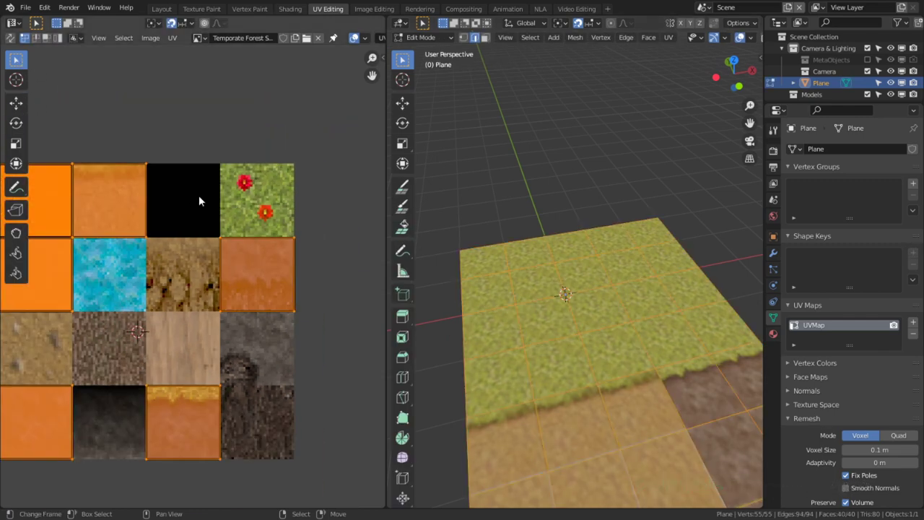
- Set the UV editor's transform pivot to Individual Origins
click(186, 22)
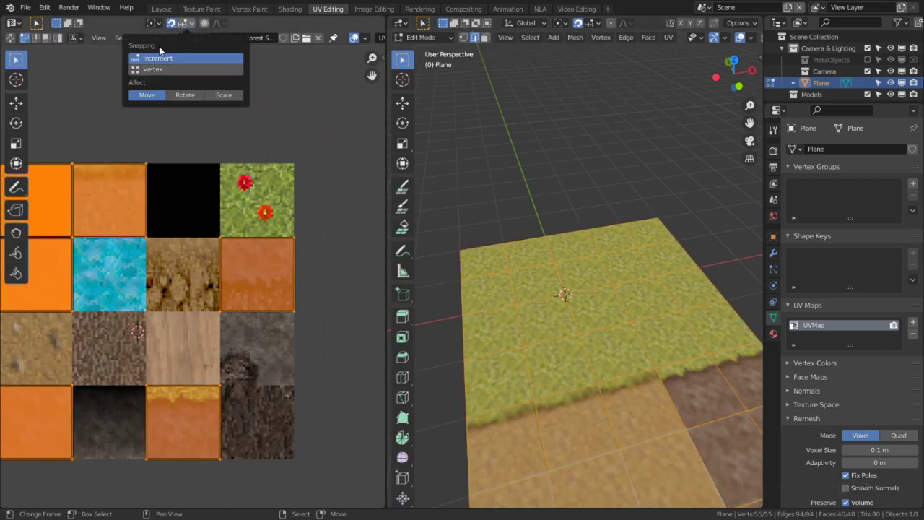
click(153, 22)
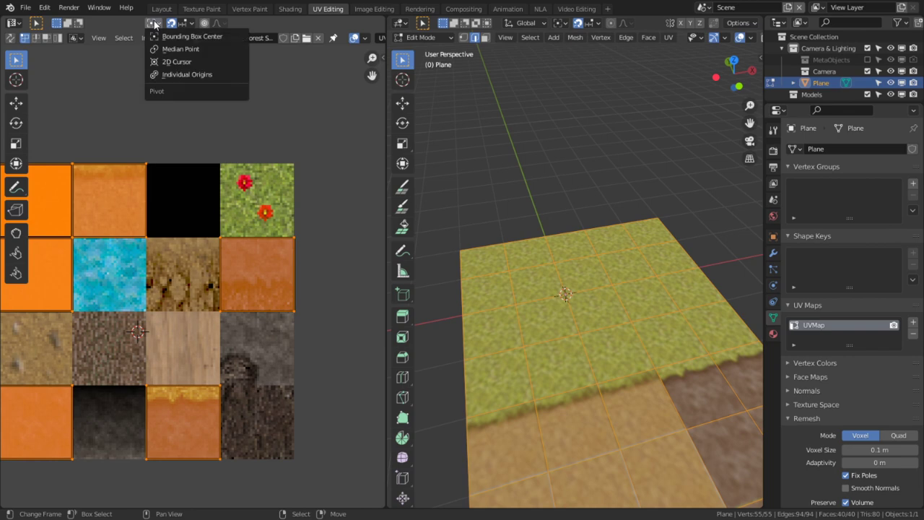
click(182, 74)
middle_drag(161, 207, 274, 268)
scroll(241, 231, up, 5)
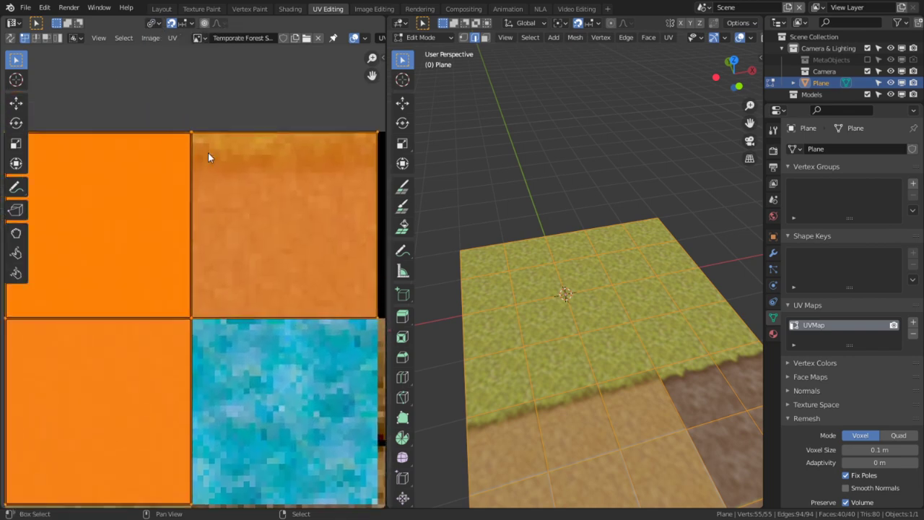
scroll(277, 183, up, 2)
key(s)
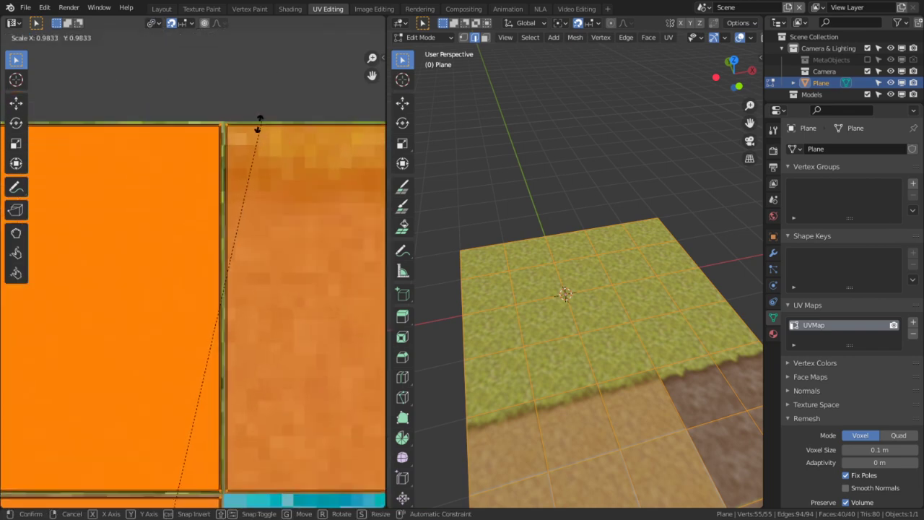
key(Escape)
- Enable snapping to pixel corners for UVs and scale every selected UV tile inward by one pixel
click(172, 39)
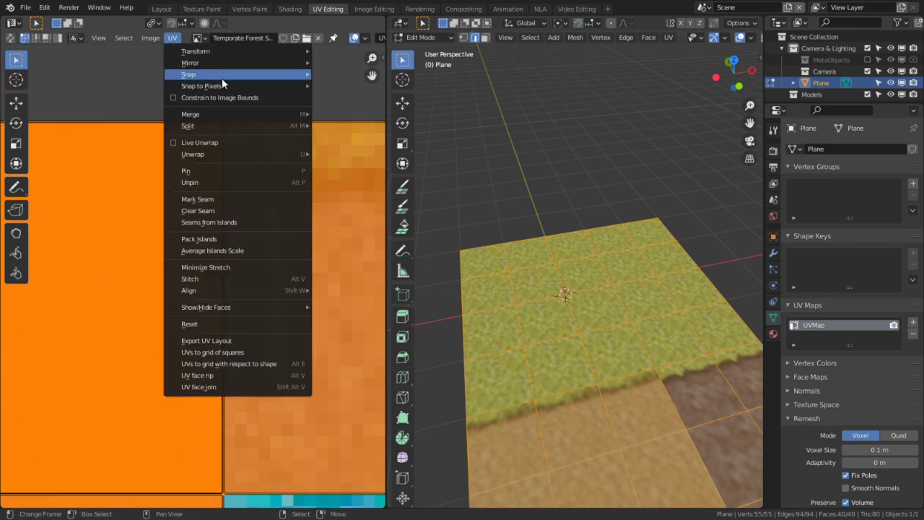
mouse_move(224, 86)
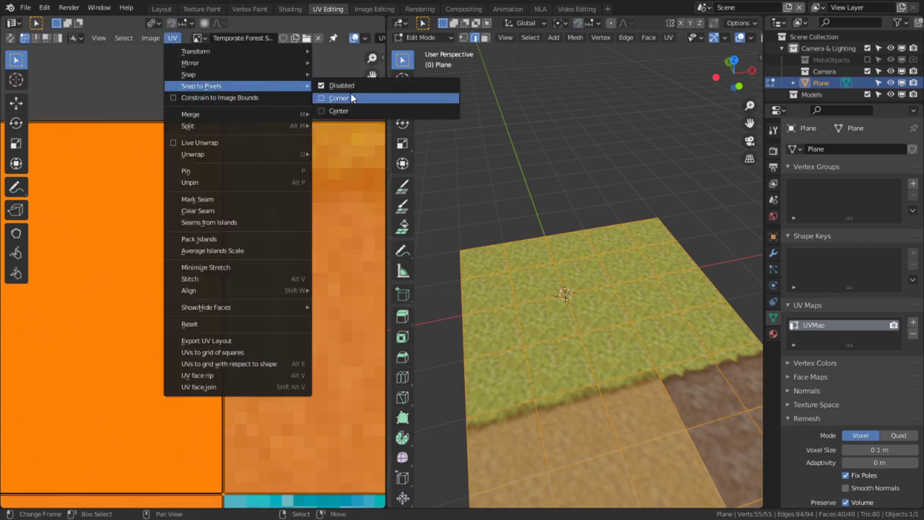
click(346, 97)
key(s)
click(248, 307)
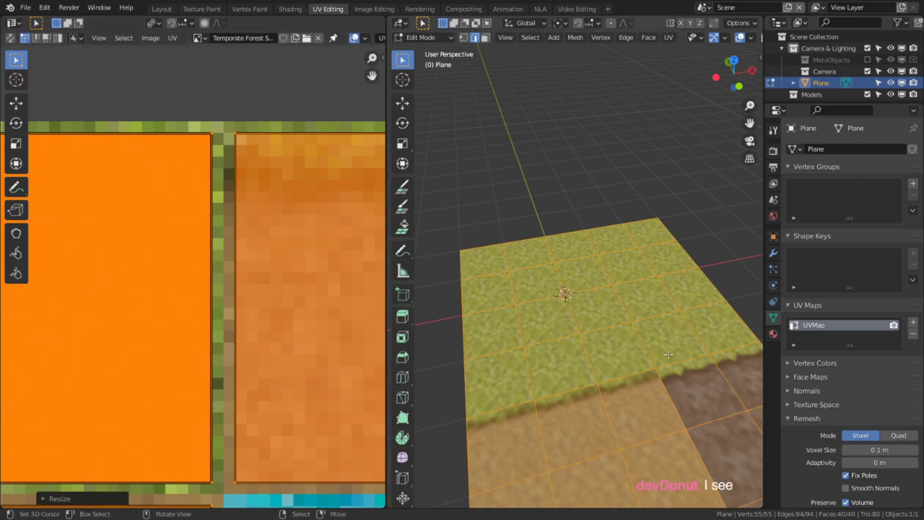
- Inspect the seams between the grass, dirt and rock tiles on the plane in Object Mode
key(Tab)
scroll(596, 376, up, 2)
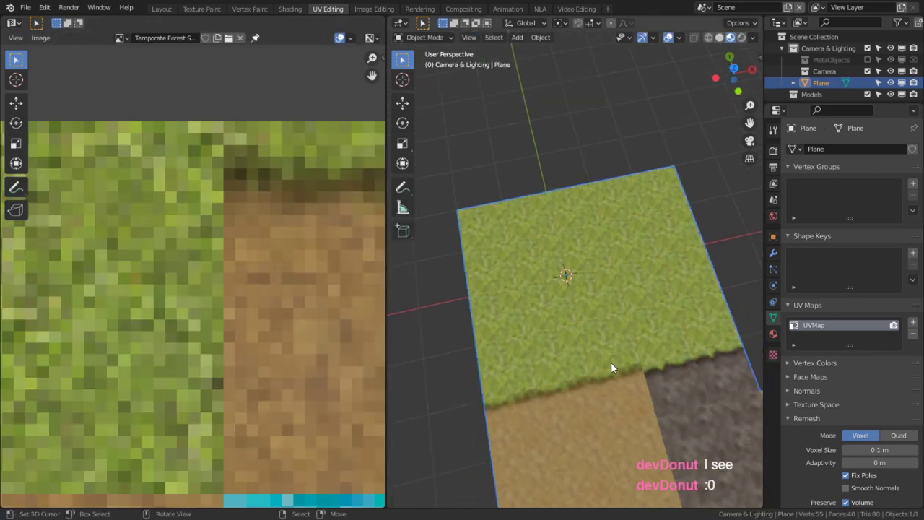
scroll(628, 365, down, 2)
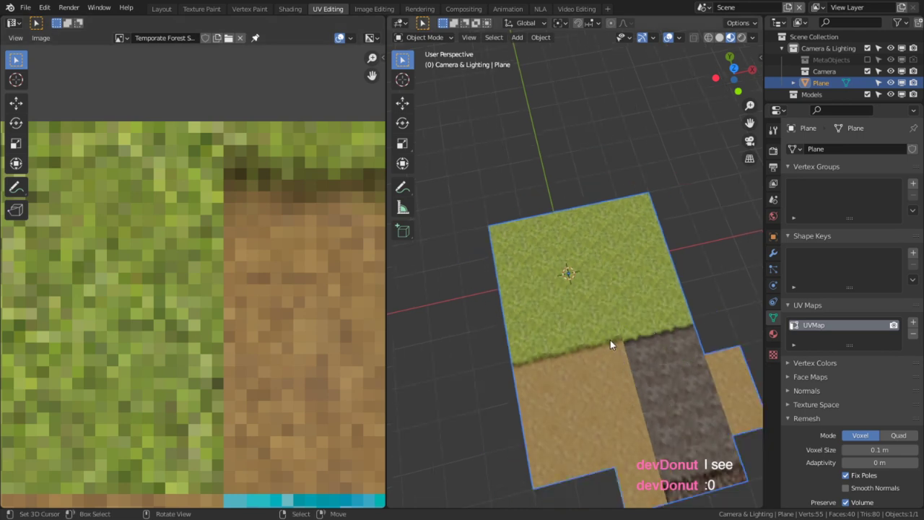
key(KP_Decimal)
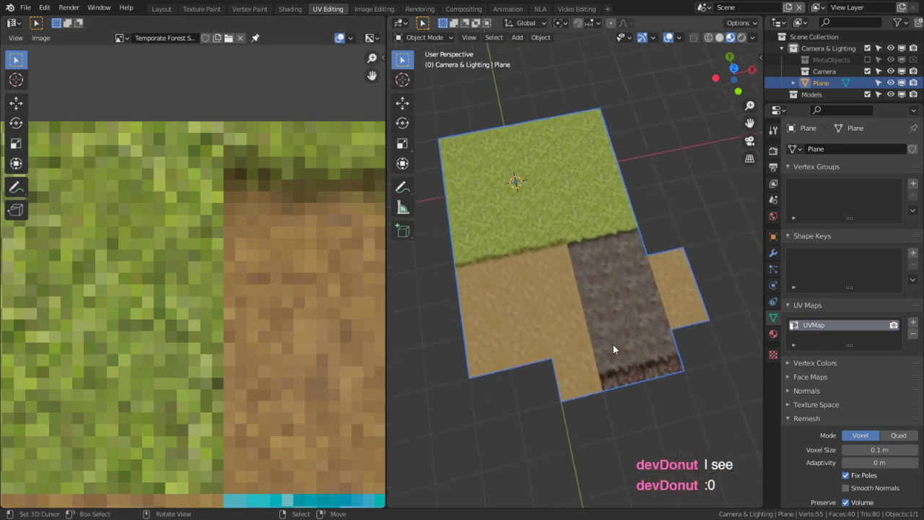
scroll(632, 369, up, 5)
middle_drag(654, 239, 624, 213)
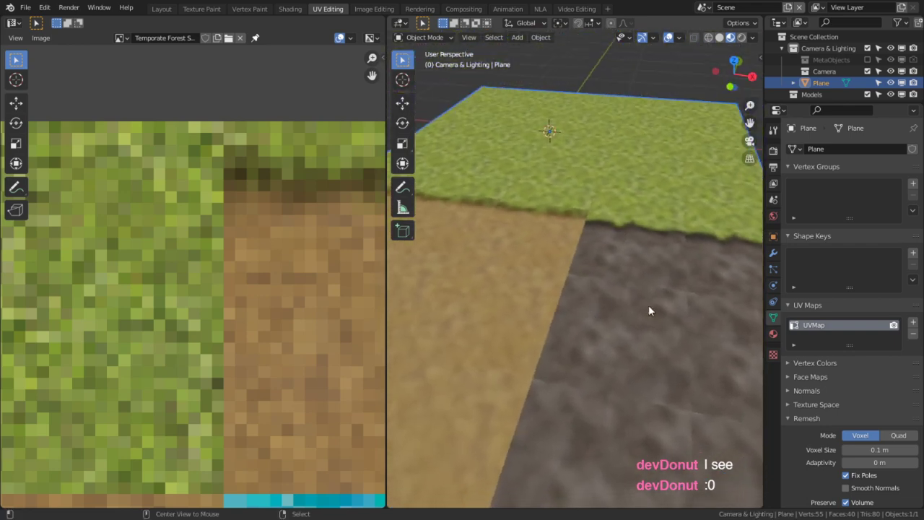
alt+middle_click(662, 321)
middle_drag(687, 296, 693, 325)
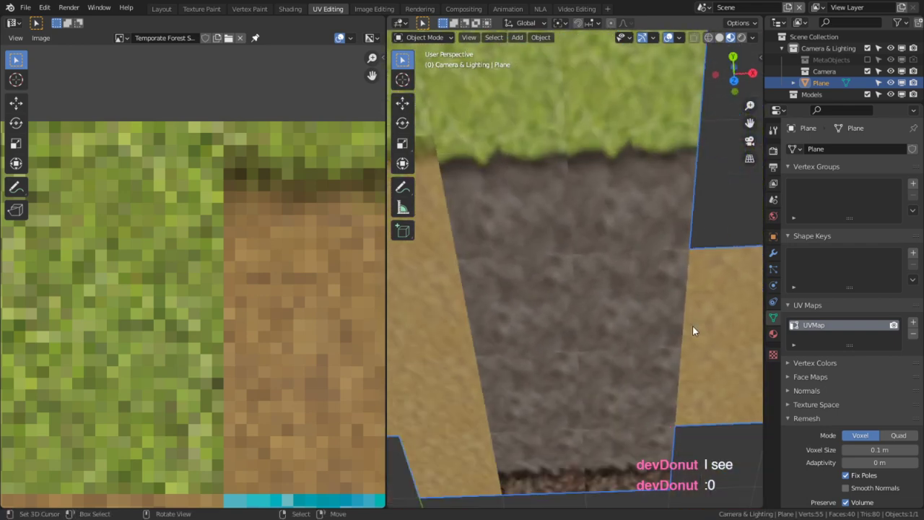
scroll(613, 296, up, 6)
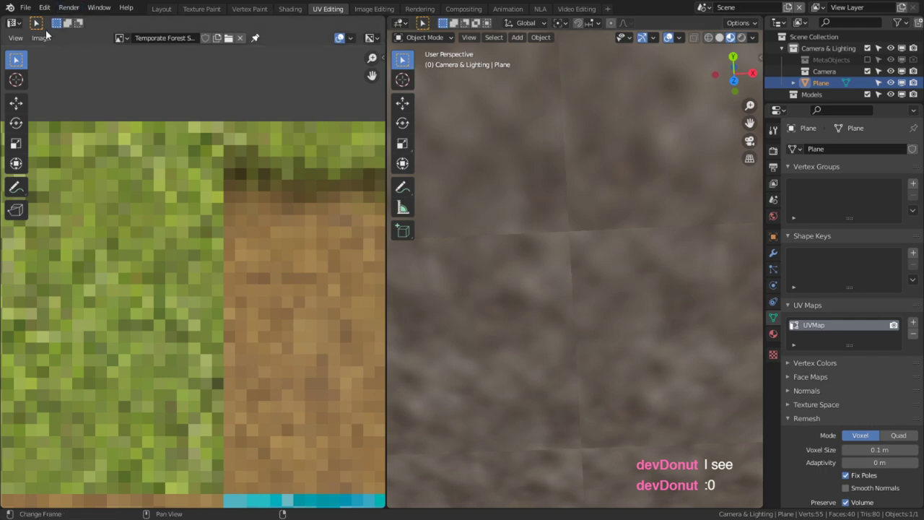
- Open the recent file Apartment building.blend without saving the current scene
click(25, 7)
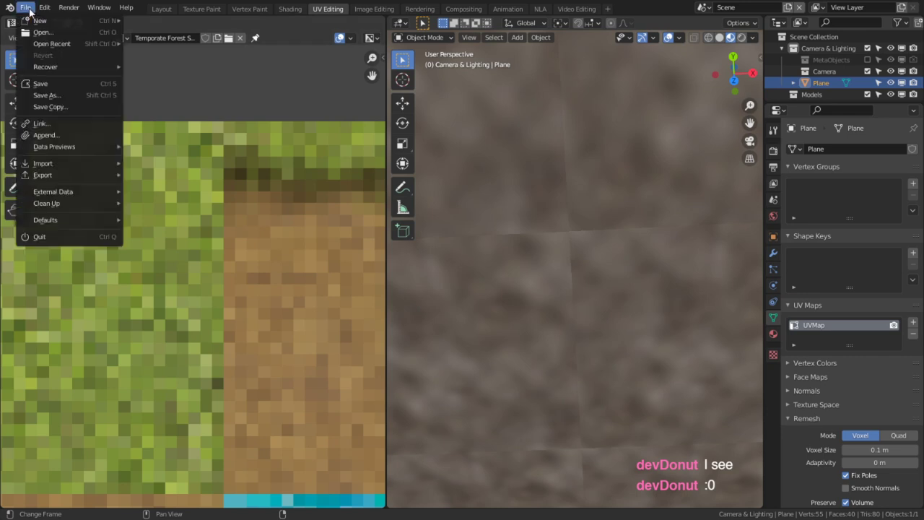
mouse_move(52, 43)
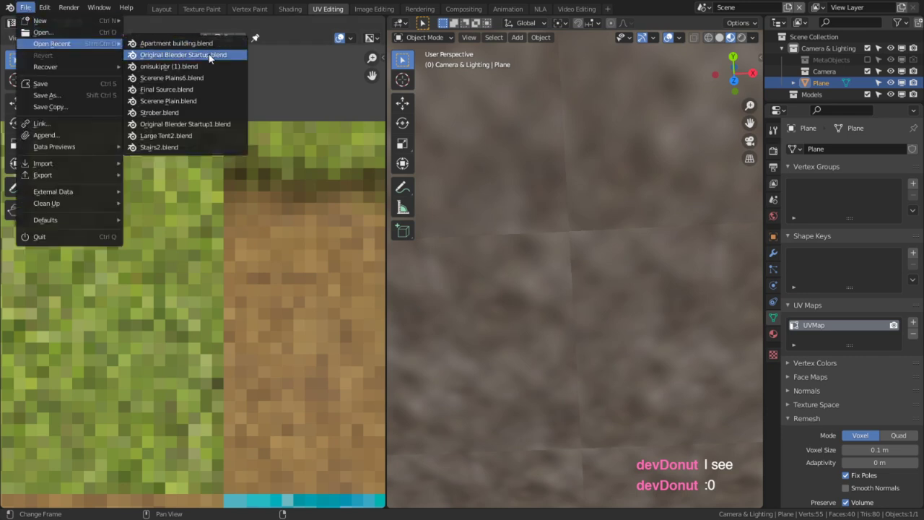
click(207, 43)
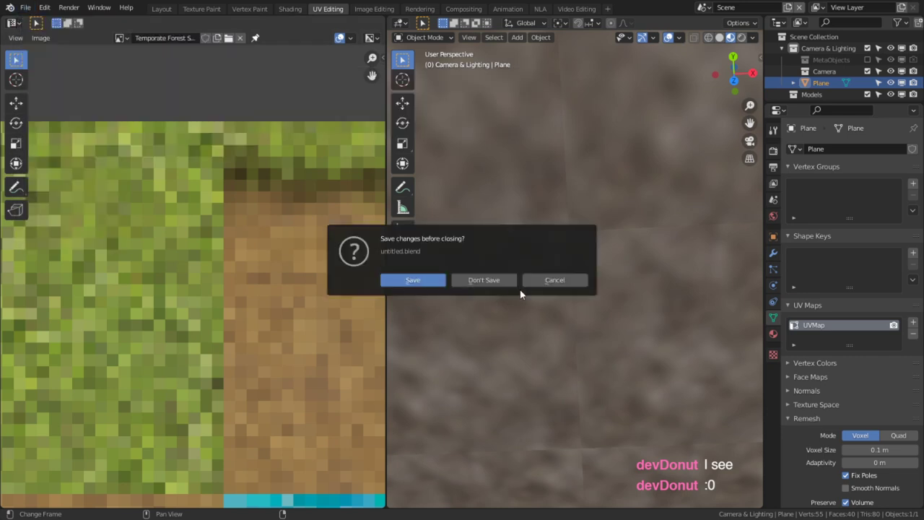
click(499, 281)
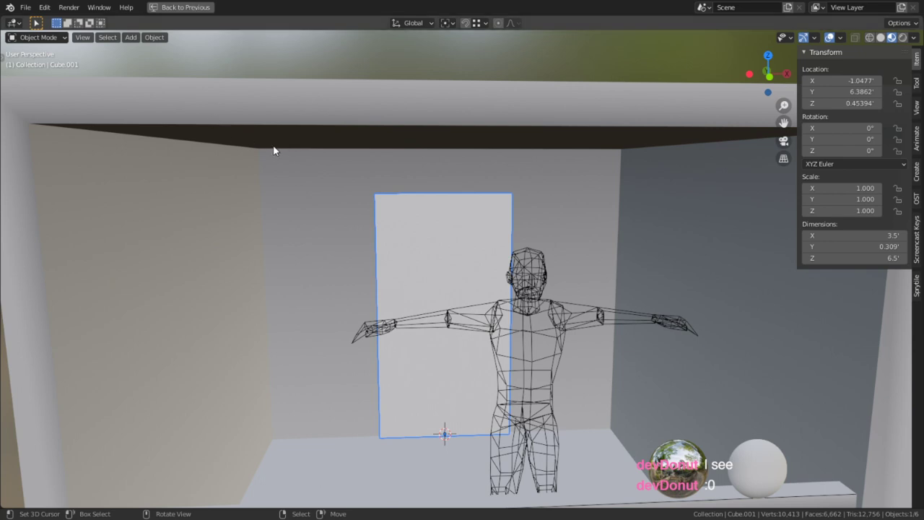
- Add a centred horizontal loop cut across the middle of the door slab in Edit Mode
key(Tab)
key(ctrl+r)
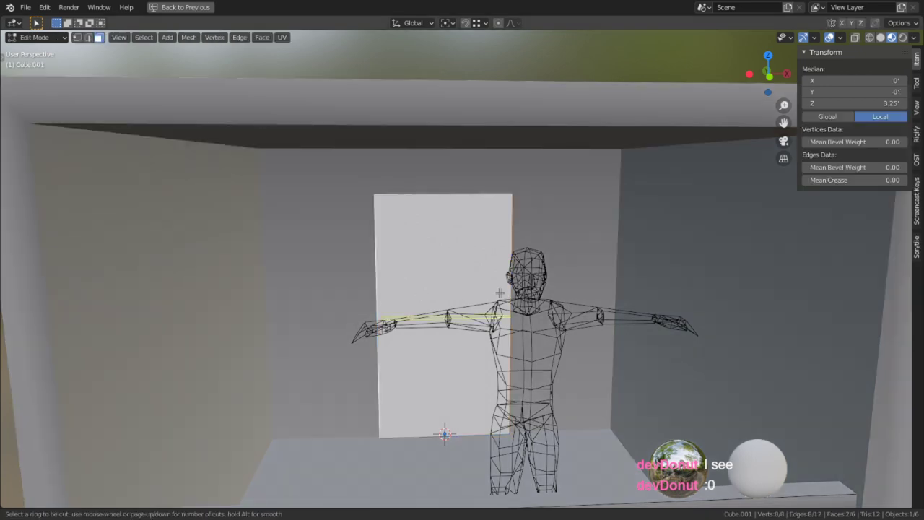
click(496, 292)
right_click(496, 292)
alt+middle_click(456, 297)
scroll(456, 296, up, 4)
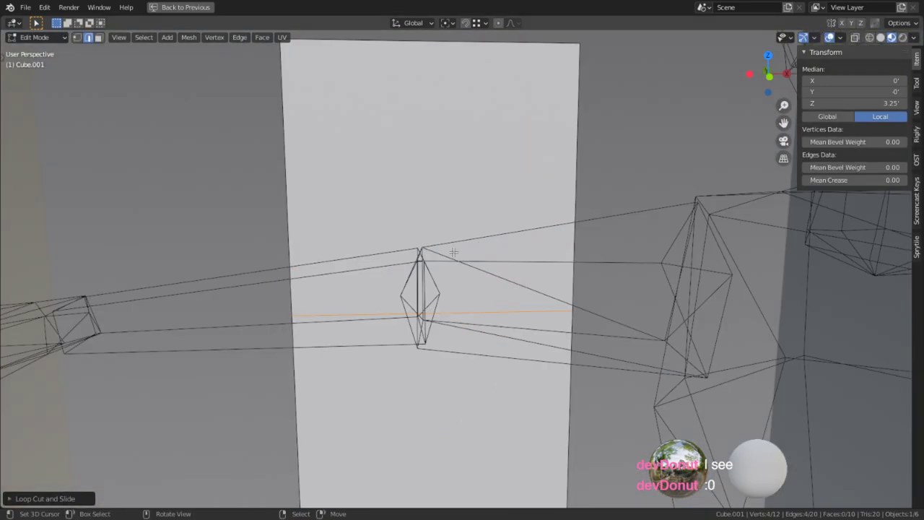
- Inset the door's upper and lower front faces individually with a thickness of 0.148'
key(3)
right_click(451, 136)
shift+right_click(476, 361)
key(i)
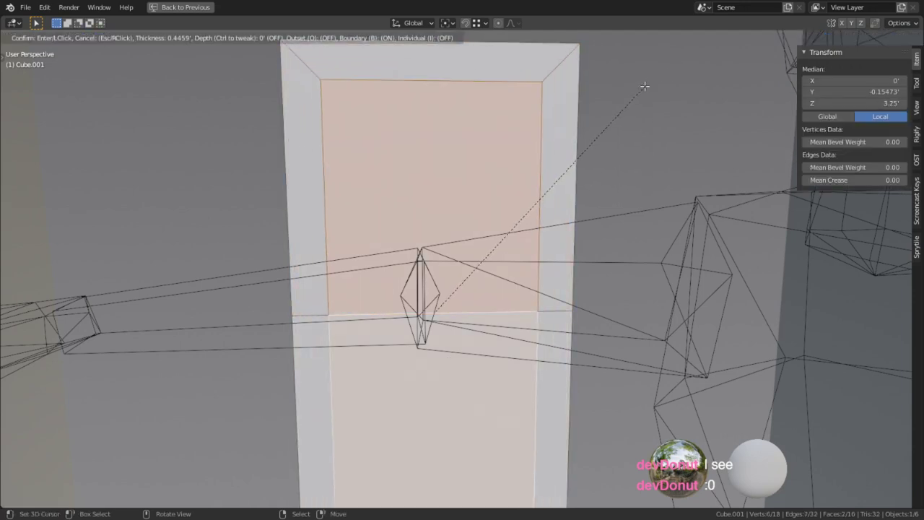
click(671, 79)
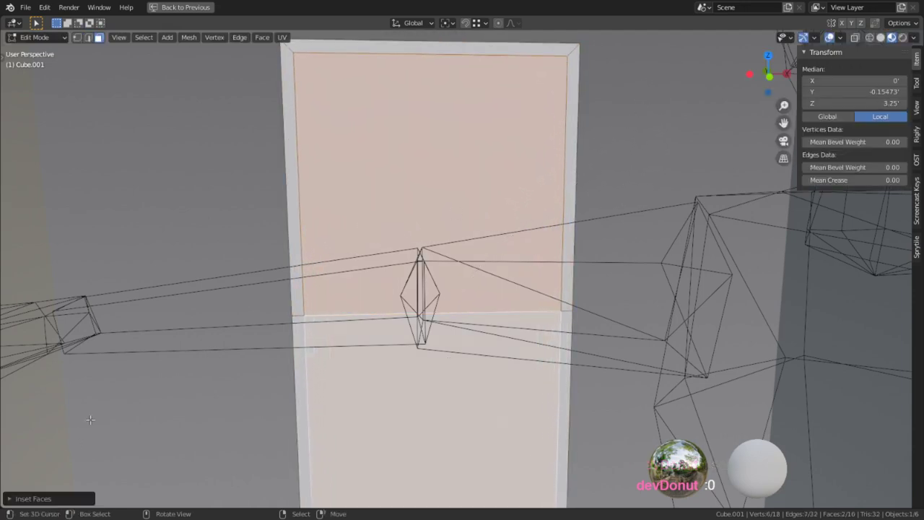
click(42, 498)
click(75, 481)
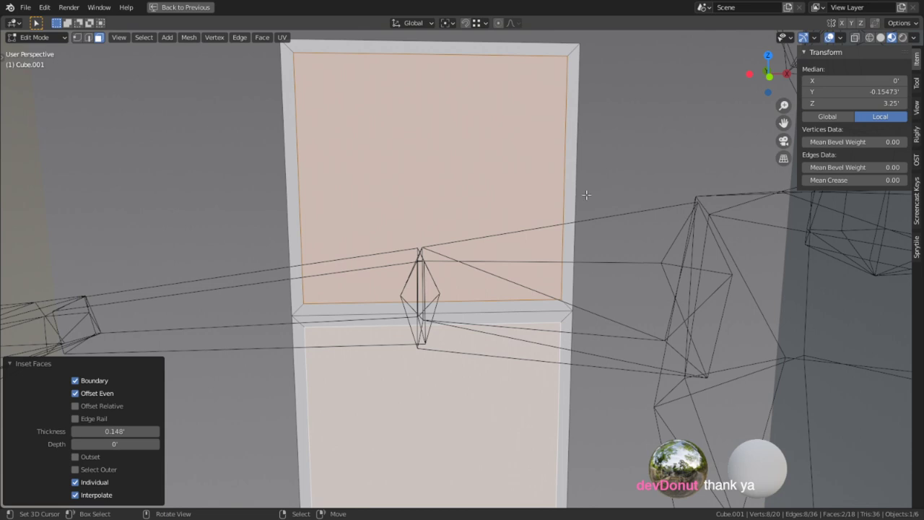
scroll(590, 196, down, 5)
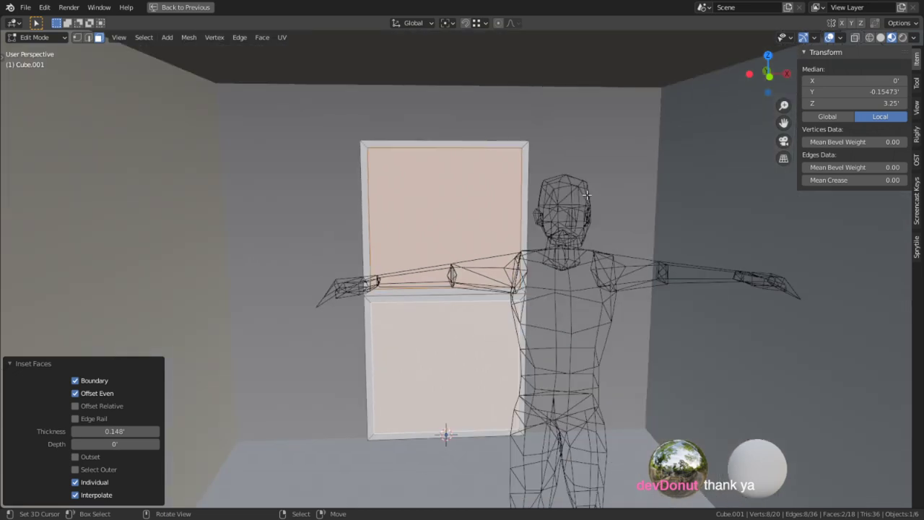
- Undo the insets on the door's front faces and dissolve the horizontal loop cut across the slab
key(a)
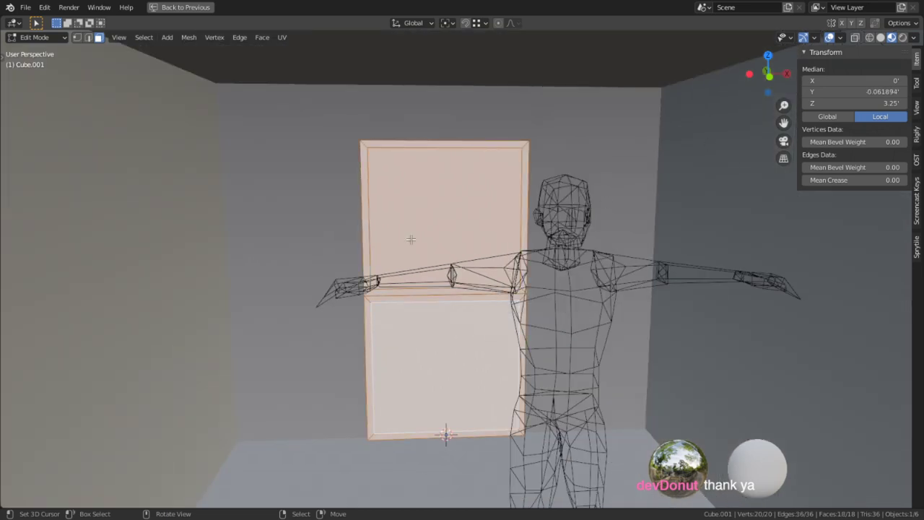
key(ctrl+z)
key(ctrl+z)
key(ctrl+z)
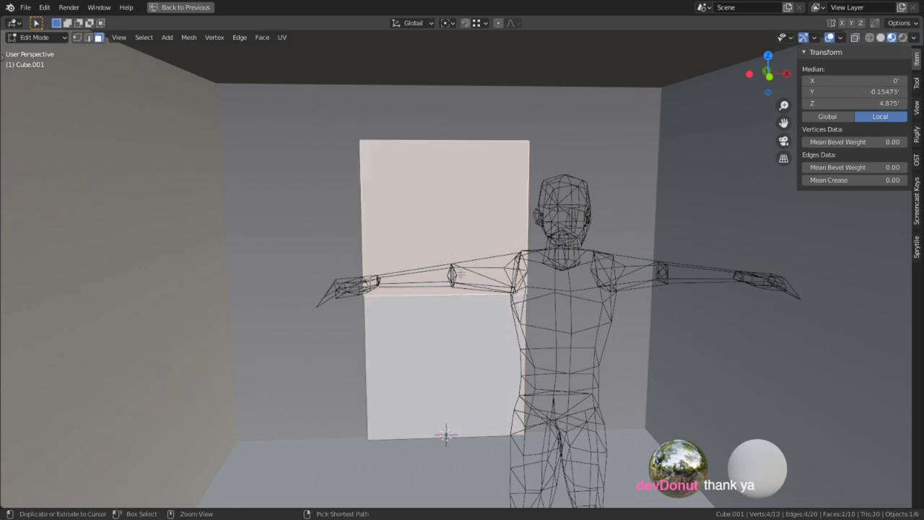
key(2)
key(ctrl+x)
middle_drag(457, 301, 415, 234)
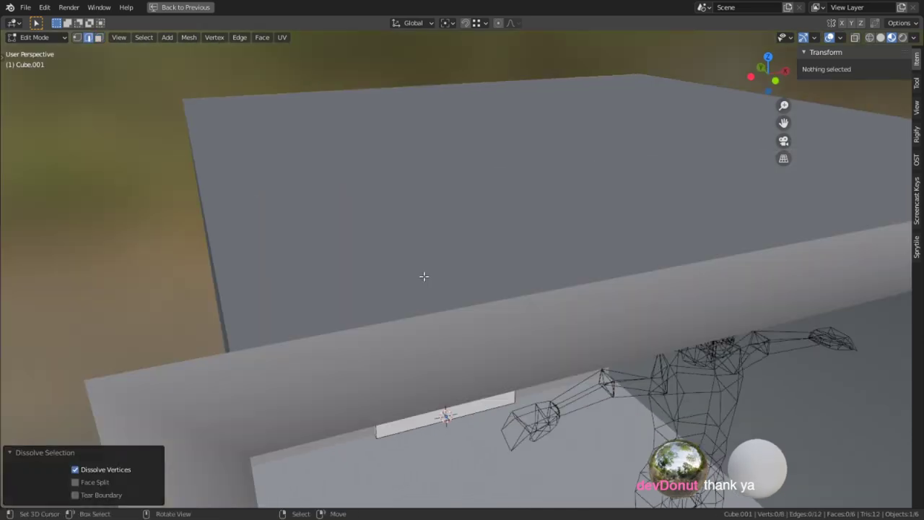
- Scale the whole door slab along the X axis by a factor of 2.247
key(a)
key(s)
key(x)
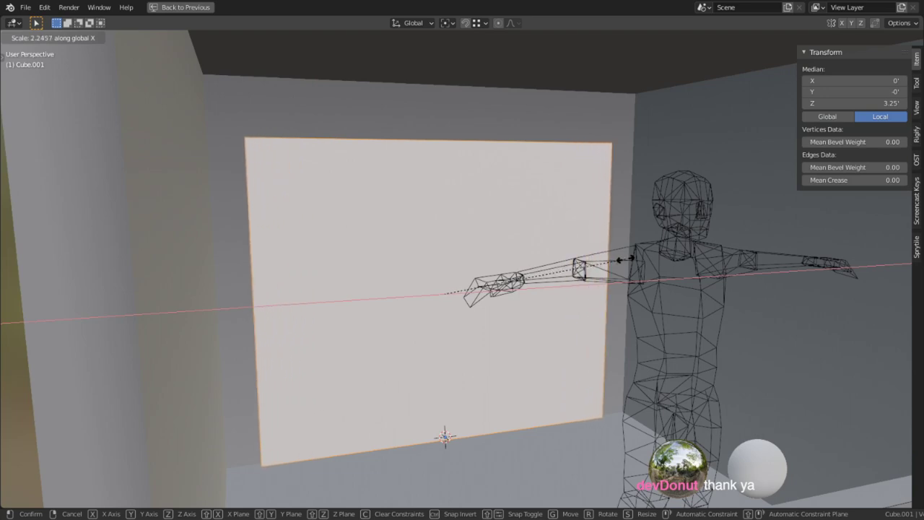
click(625, 256)
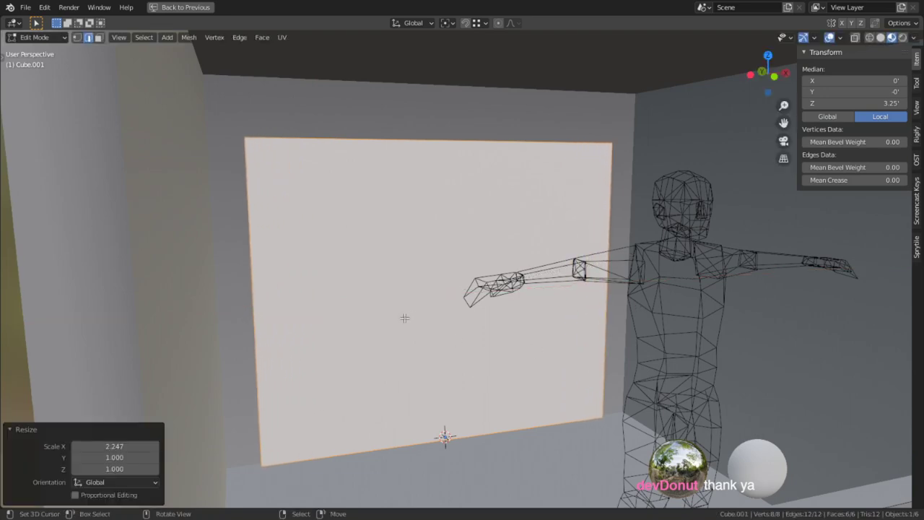
scroll(373, 269, up, 2)
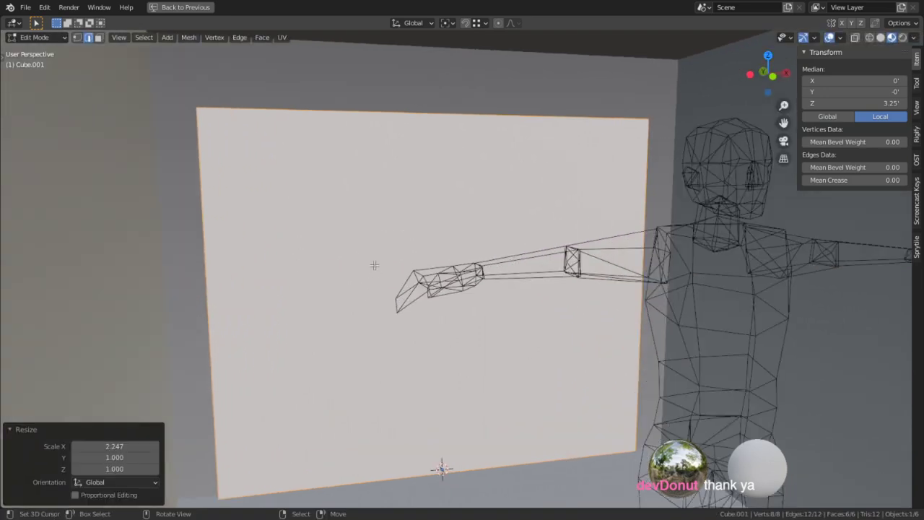
- Add a centred vertical loop cut to the widened slab, select its right front face and isolate the slab in Local View
key(ctrl+r)
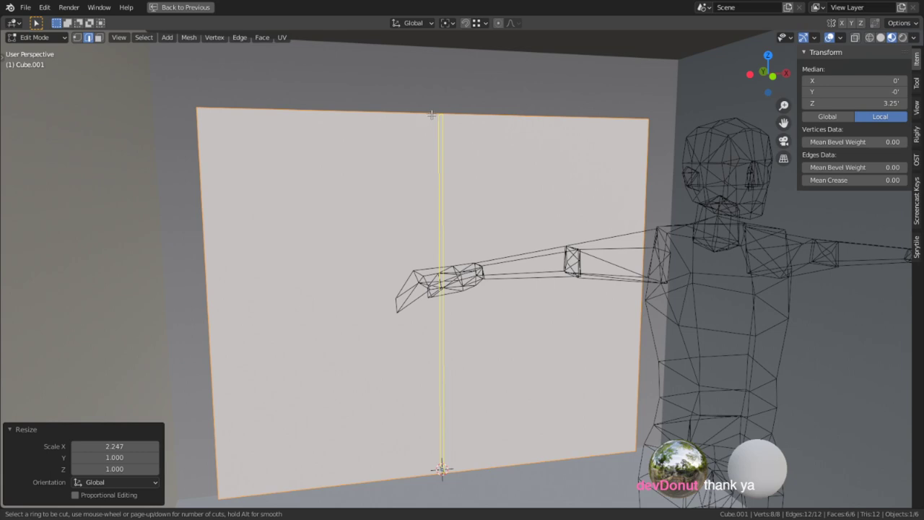
click(430, 115)
right_click(529, 190)
key(3)
click(509, 198)
middle_drag(509, 197, 232, 192)
scroll(332, 152, up, 1)
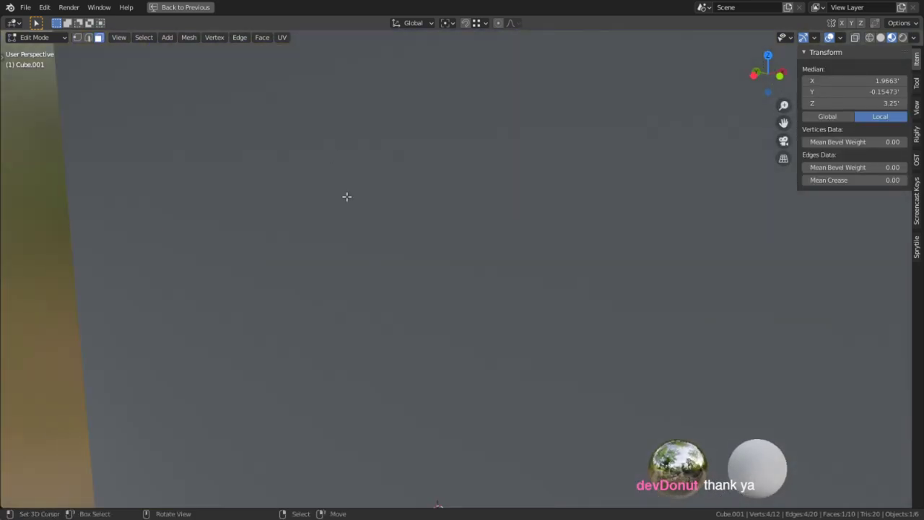
key(KP_Divide)
middle_drag(383, 251, 471, 220)
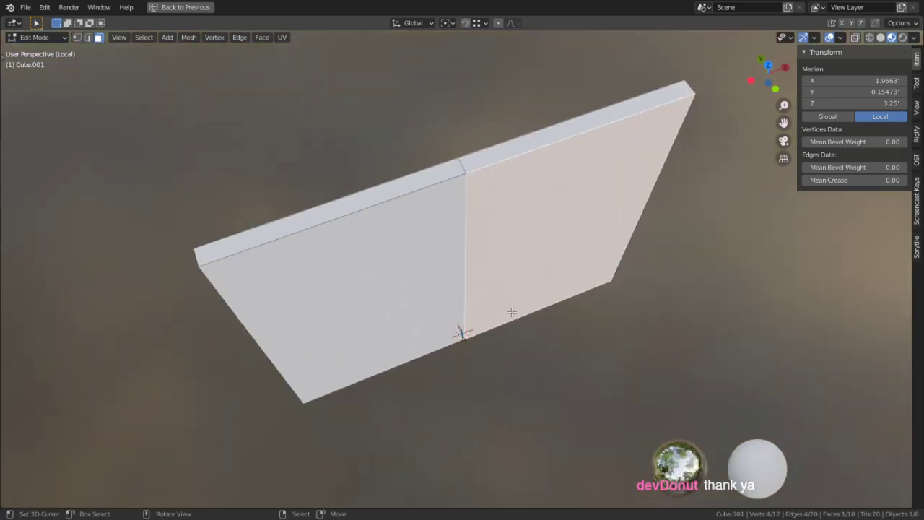
middle_drag(511, 314, 448, 289)
- Duplicate one of the slab's short thickness edges and, with snapping enabled, place the copy against the slab's front at the centre cut
key(2)
right_click(191, 221)
middle_drag(224, 226, 272, 254)
key(shift+d)
click(721, 332)
key(shift+Tab)
key(g)
click(468, 229)
- Extrude the right front face outward by one slab thickness using the duplicated edge as snap reference, and merge overlapping vertices by distance
key(3)
right_click(565, 194)
key(e)
click(479, 246)
middle_drag(587, 296, 565, 237)
key(a)
key(m)
click(544, 287)
middle_drag(545, 287, 478, 239)
click(589, 313)
- Snap the 3D cursor to the centre vertical edge on the slab's flat back side
key(2)
right_click(471, 247)
key(shift+s)
click(485, 311)
- Set the pivot point to the 3D cursor and scale the whole mesh thinner along the Y axis
key(a)
scroll(478, 303, up, 1)
middle_drag(479, 302, 494, 290)
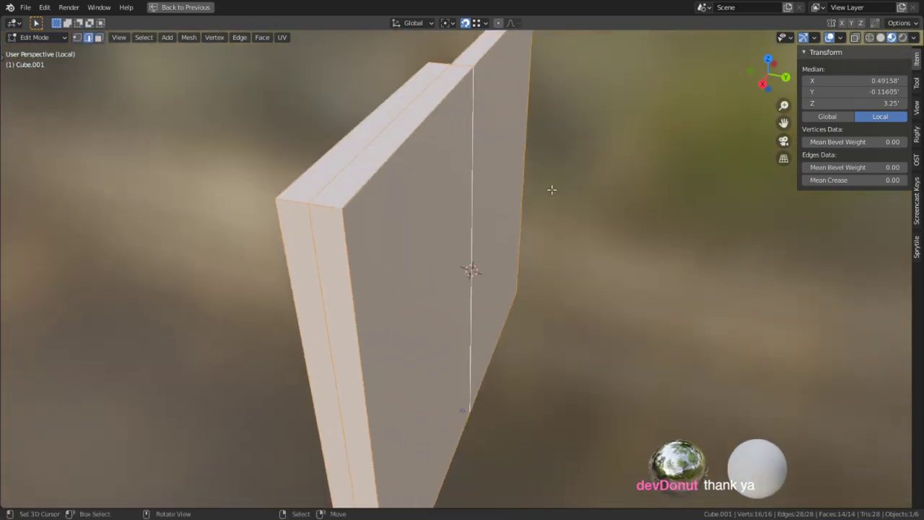
click(448, 22)
click(468, 47)
key(s)
key(y)
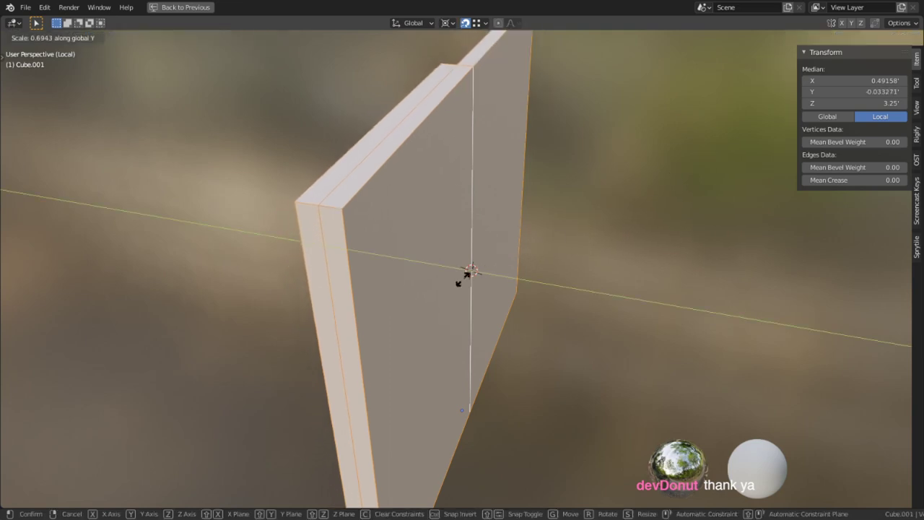
click(433, 290)
- Try to edge-slide the vertical middle edge on the thicker half's outer side onto its front corner edge
click(326, 297)
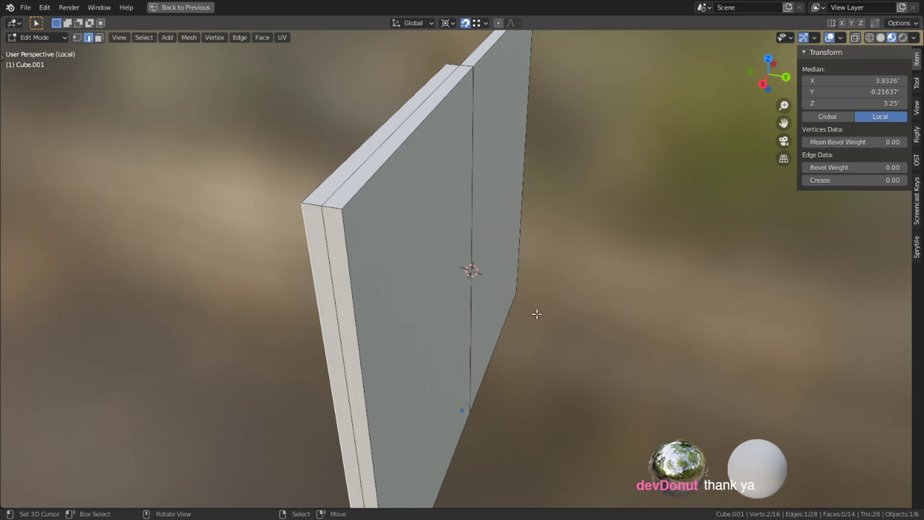
key(g)
key(g)
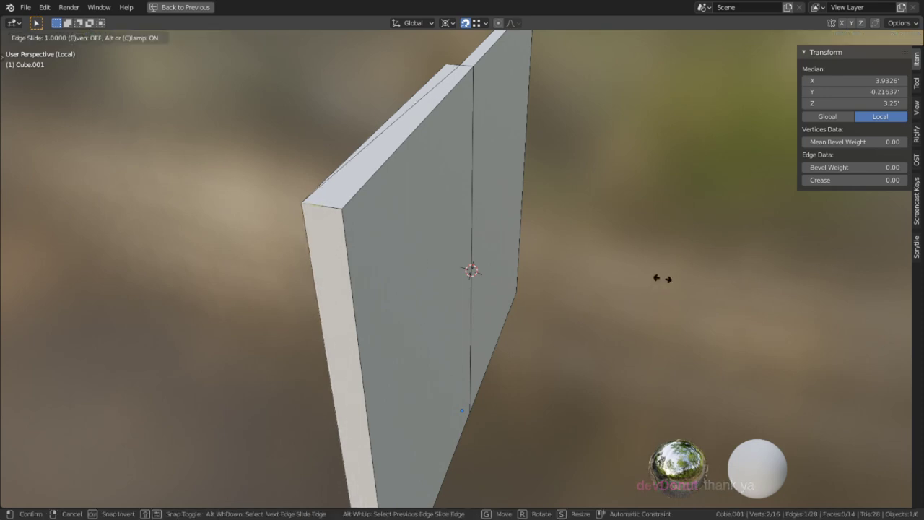
click(160, 380)
key(ctrl+z)
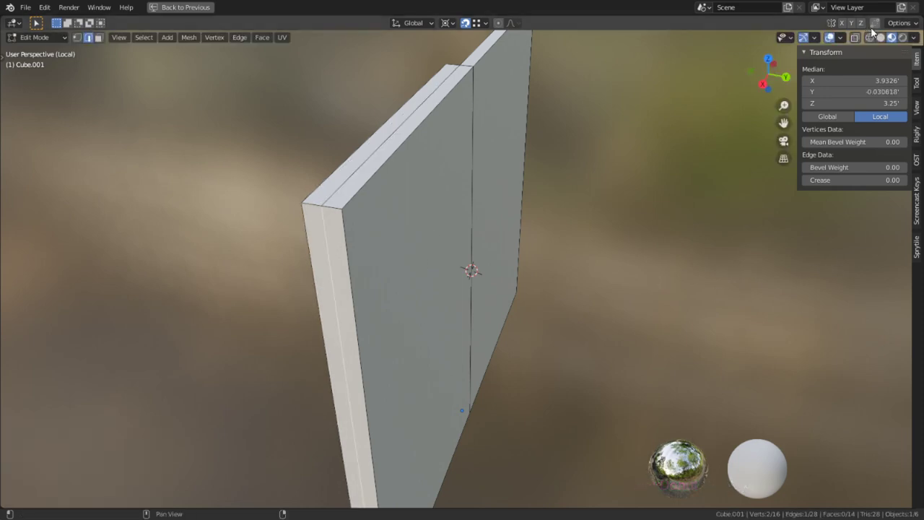
- Enable Auto Merge Vertices and edge-slide the outer side's vertical middle edge fully onto the thicker half's front corner edge
click(876, 27)
key(g)
key(g)
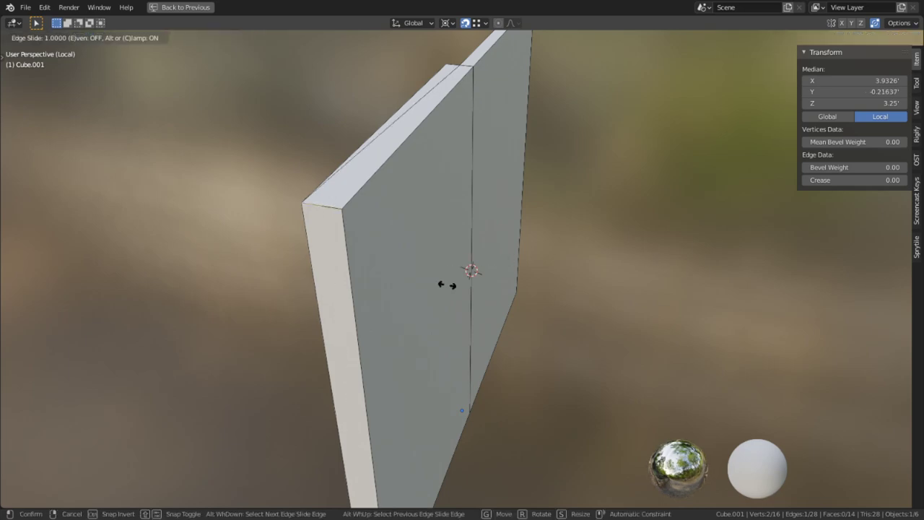
click(443, 285)
- Edge-slide the centre vertical edge on the flat back fully onto the thicker half's outer back corner
middle_drag(458, 172, 315, 175)
right_click(466, 173)
middle_drag(470, 174, 495, 214)
key(g)
key(g)
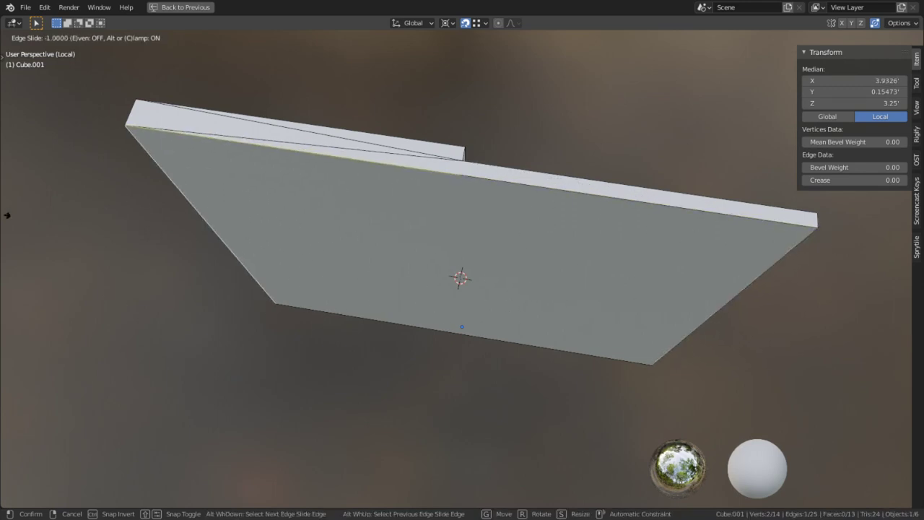
click(7, 214)
- Try triangulating all faces of the stepped slab
middle_drag(583, 169, 606, 194)
key(a)
key(ctrl+t)
key(ctrl+z)
middle_drag(531, 318, 274, 303)
key(alt+a)
key(ctrl+r)
key(Escape)
- Select the left and right front faces and inset them individually to form a narrow frame around each panel
key(3)
right_click(614, 217)
middle_drag(614, 217, 581, 237)
shift+right_click(369, 227)
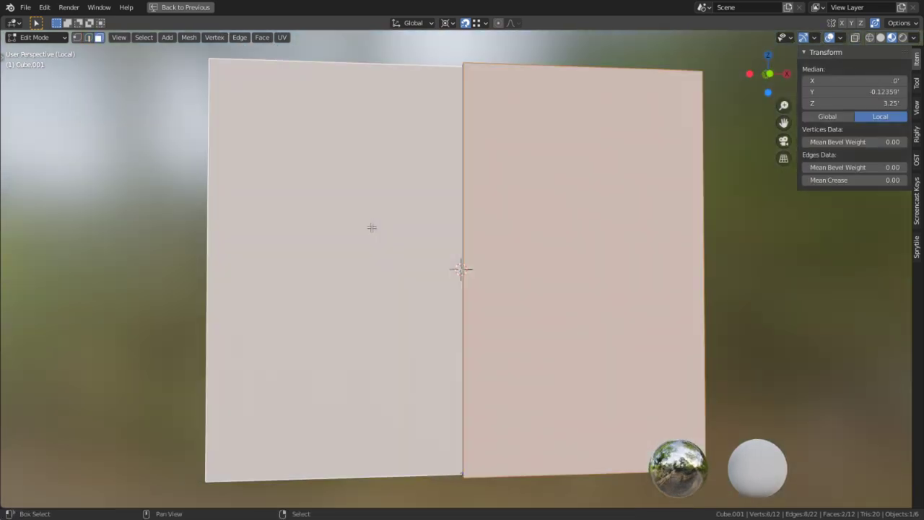
key(i)
key(i)
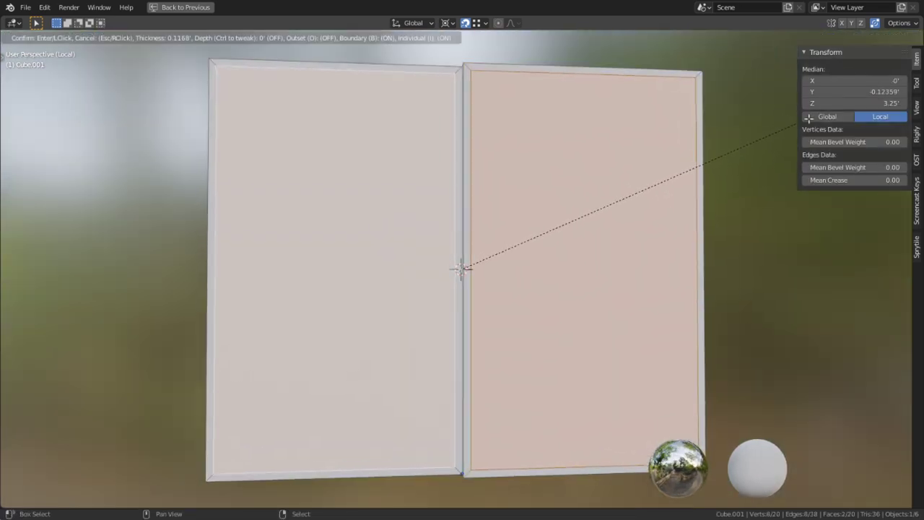
click(789, 132)
key(2)
click(694, 249)
key(g)
key(y)
key(x)
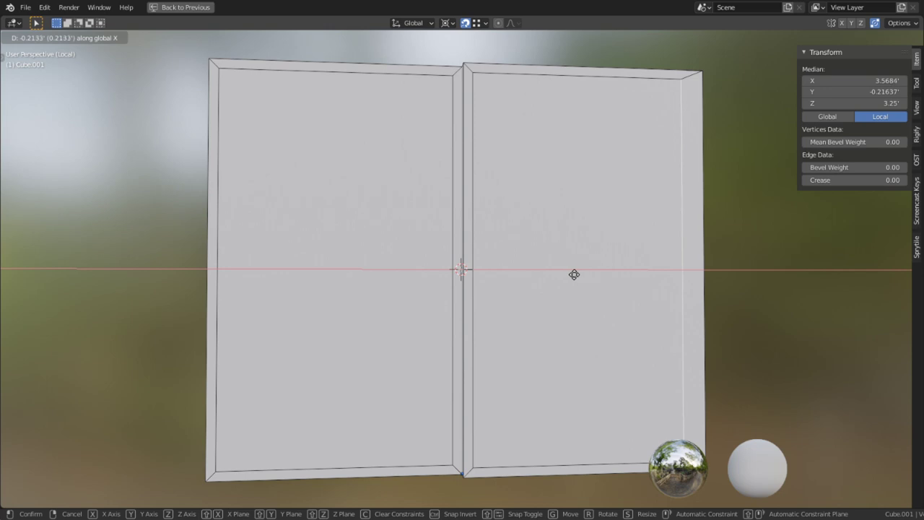
right_click(574, 275)
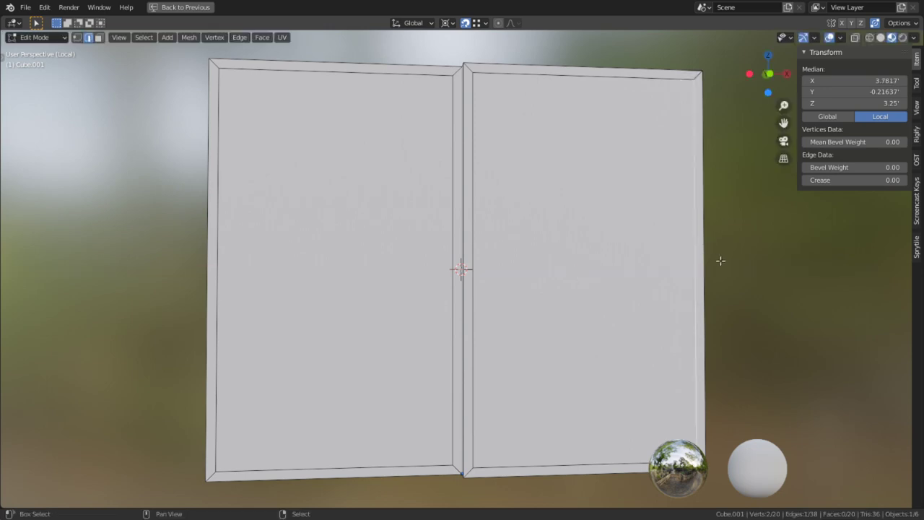
- Examine the right panel and its inset frame in front orthographic view
key(3)
click(626, 225)
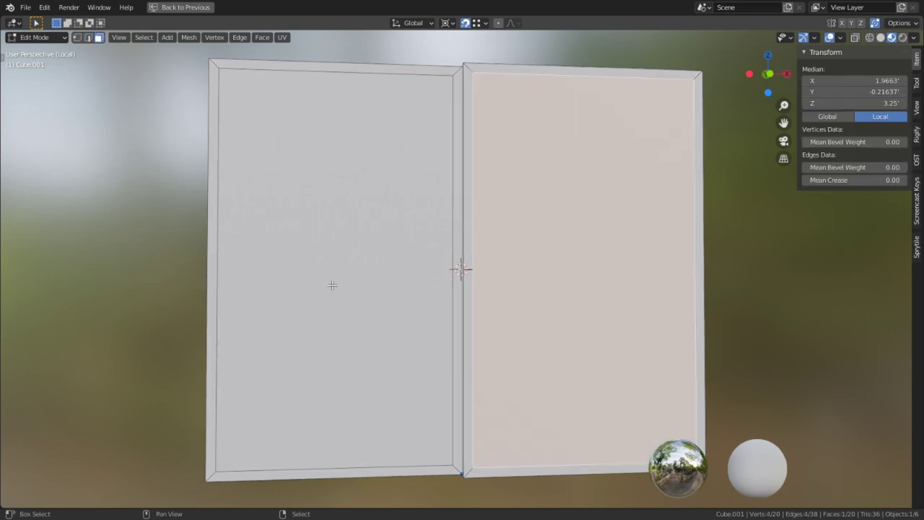
shift+middle_drag(753, 264, 482, 259)
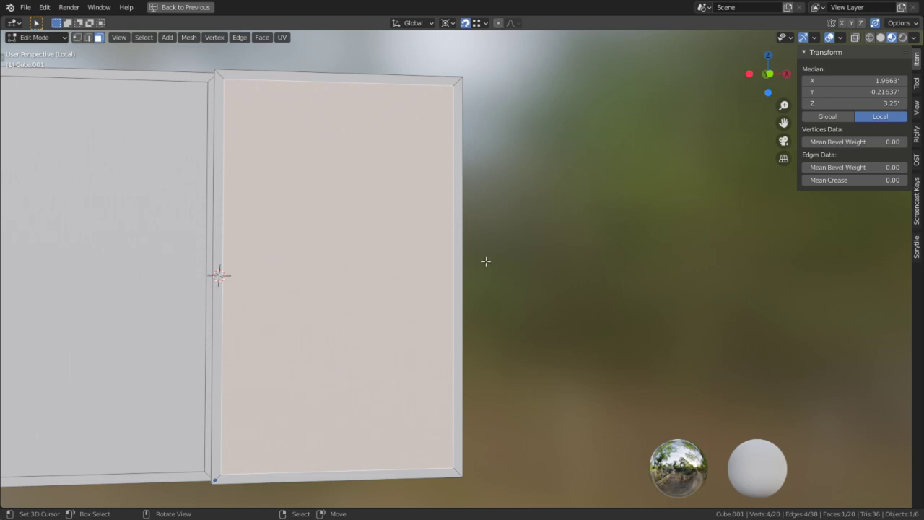
key(KP_1)
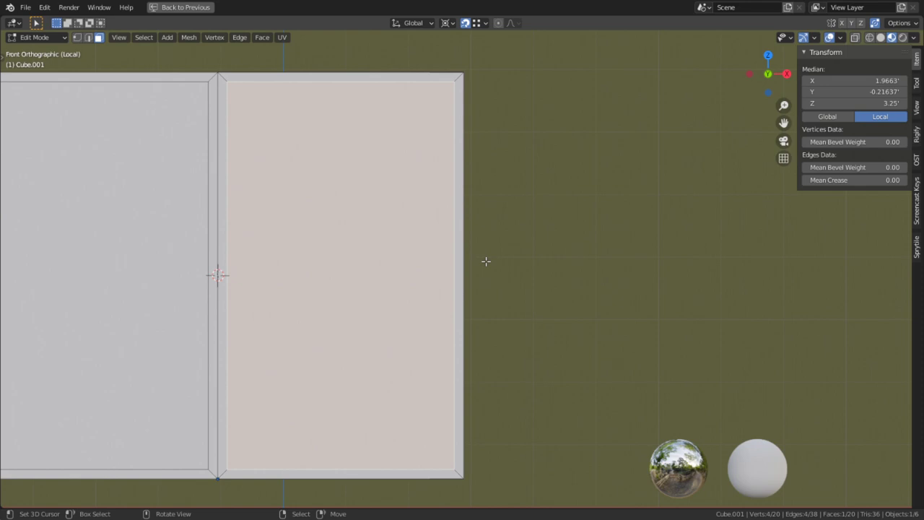
scroll(485, 261, up, 3)
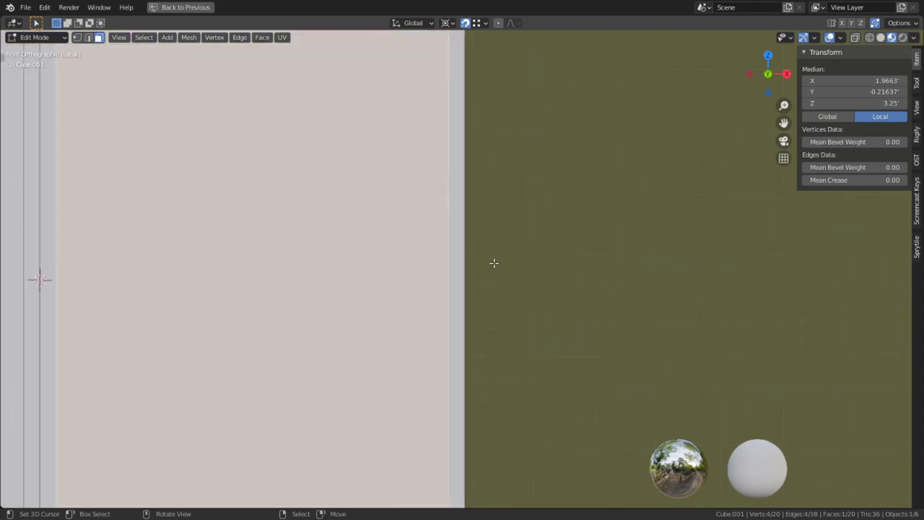
scroll(491, 261, down, 2)
scroll(417, 264, down, 2)
scroll(426, 267, up, 2)
key(ctrl+r)
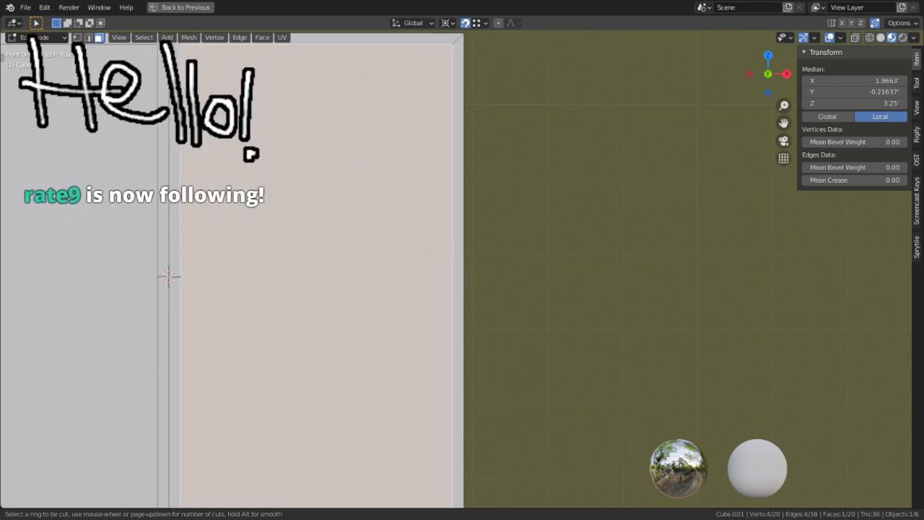
key(Escape)
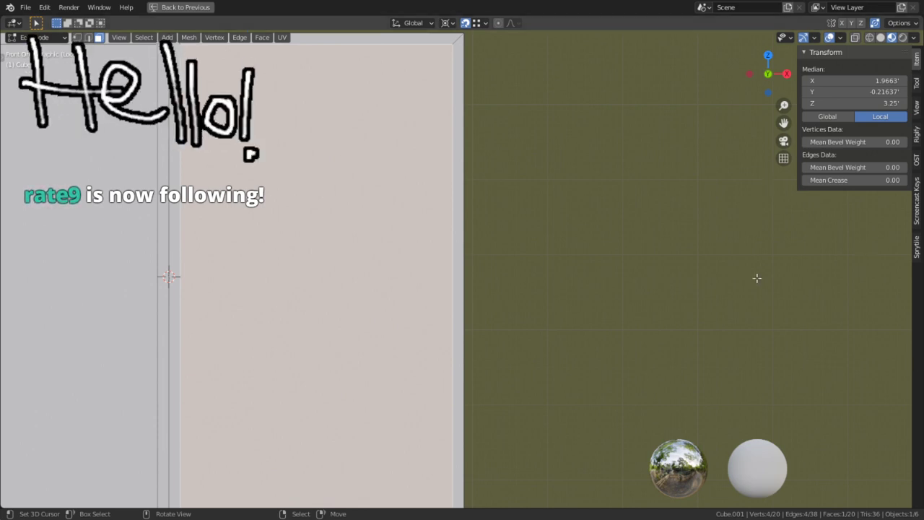
- Add a centred horizontal loop cut across both panels and bevel it with a width of about 0.4'
key(alt+a)
scroll(757, 276, down, 2)
key(ctrl+r)
click(305, 279)
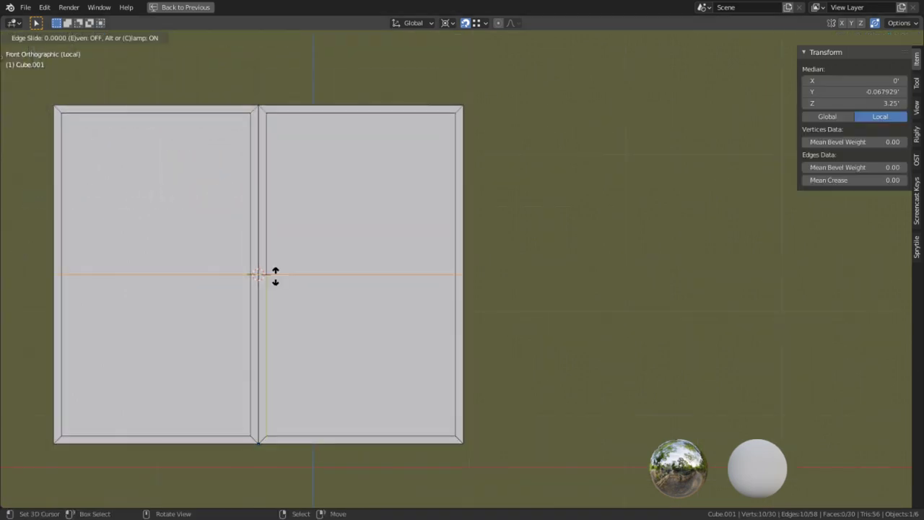
right_click(274, 274)
key(ctrl+b)
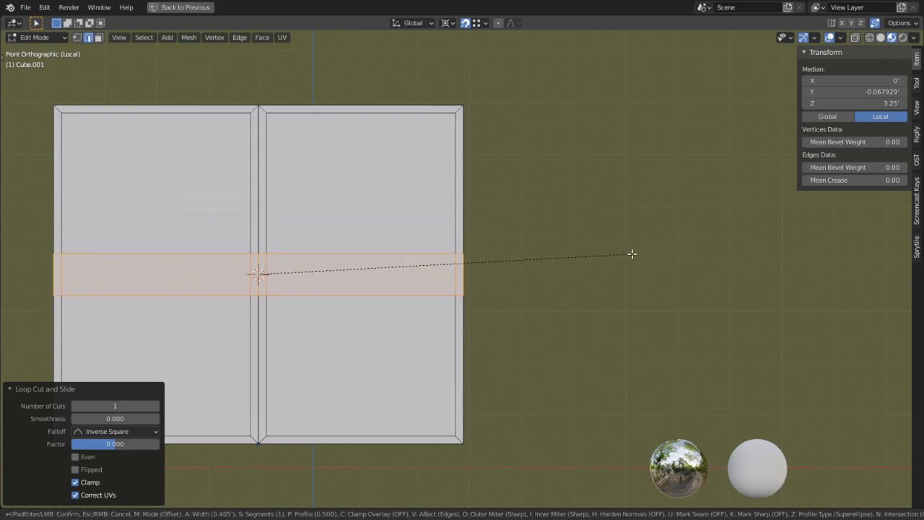
click(631, 253)
- Add a vertical loop cut in the right panel and slide it close to the outer frame, at about X 3.45'
key(alt+a)
key(ctrl+r)
click(382, 256)
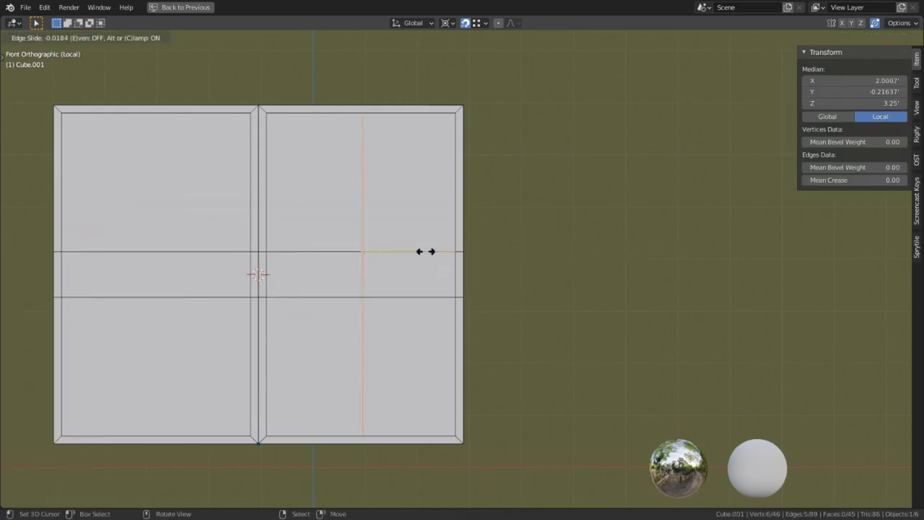
click(470, 256)
- Edge-slide the new vertical loop's top and bottom vertices onto the outer frame by a factor of -1.000, excluding its two middle vertices
click(440, 137)
click(438, 108)
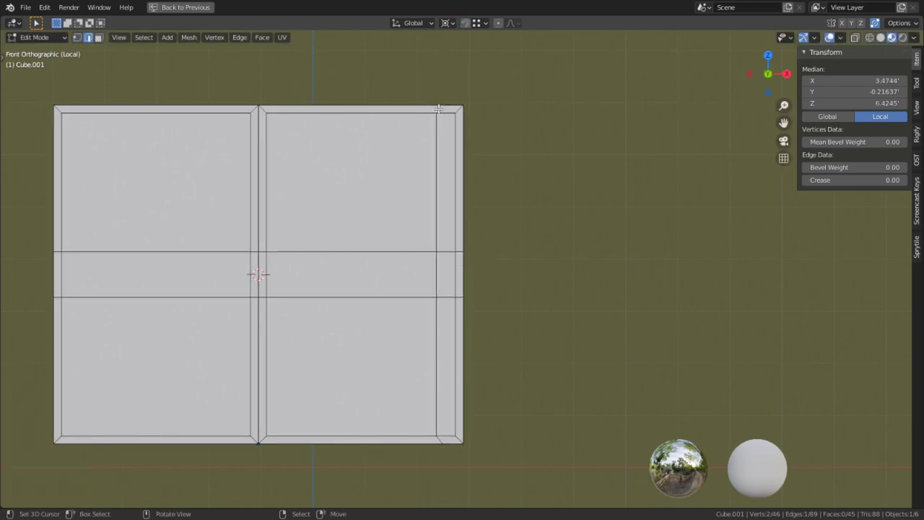
alt+click(433, 267)
key(c)
key(1)
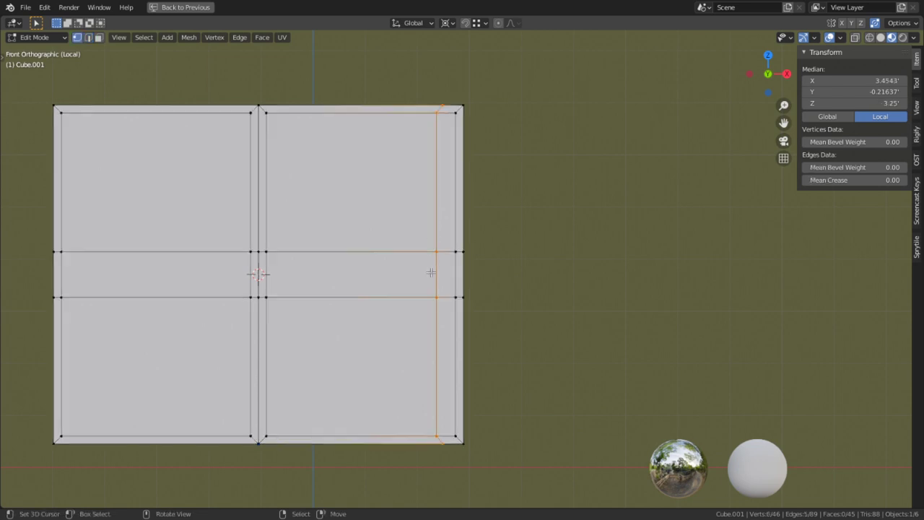
middle_click(438, 251)
middle_click(436, 298)
key(Escape)
key(g)
key(g)
click(756, 235)
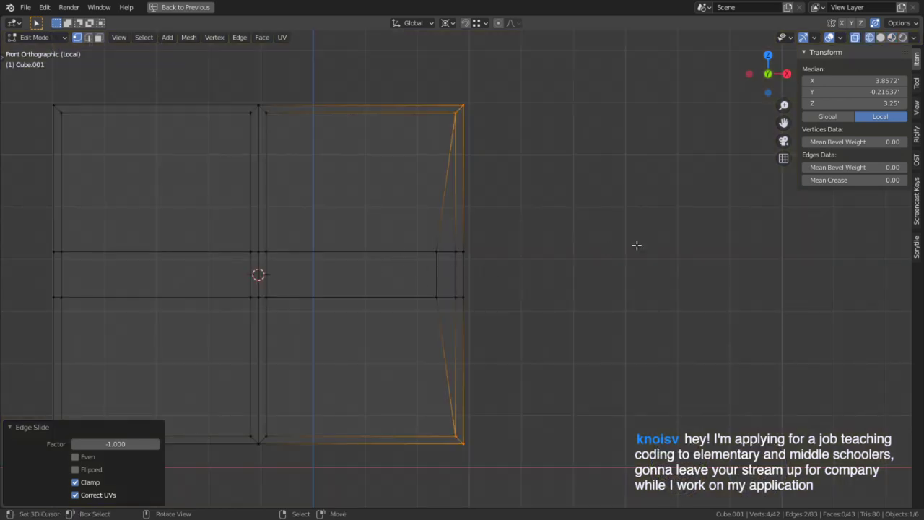
- Circle-select the upper horizontal cut's vertices outside the small handle block and edge-slide them fully onto the door's top edges, merging them
key(alt+a)
key(c)
mouse_move(130, 262)
mouse_down()
mouse_move(159, 249)
mouse_move(11, 249)
mouse_up()
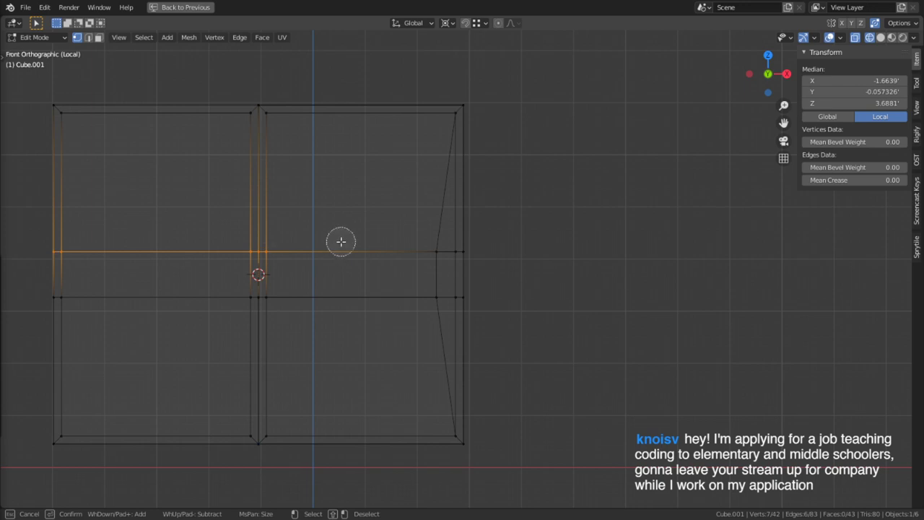
key(Escape)
key(g)
key(g)
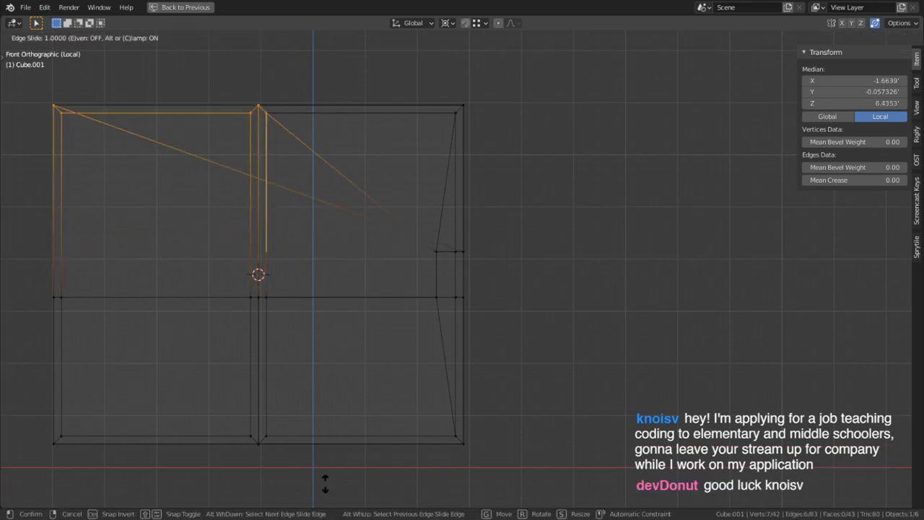
click(323, 488)
key(alt+a)
key(c)
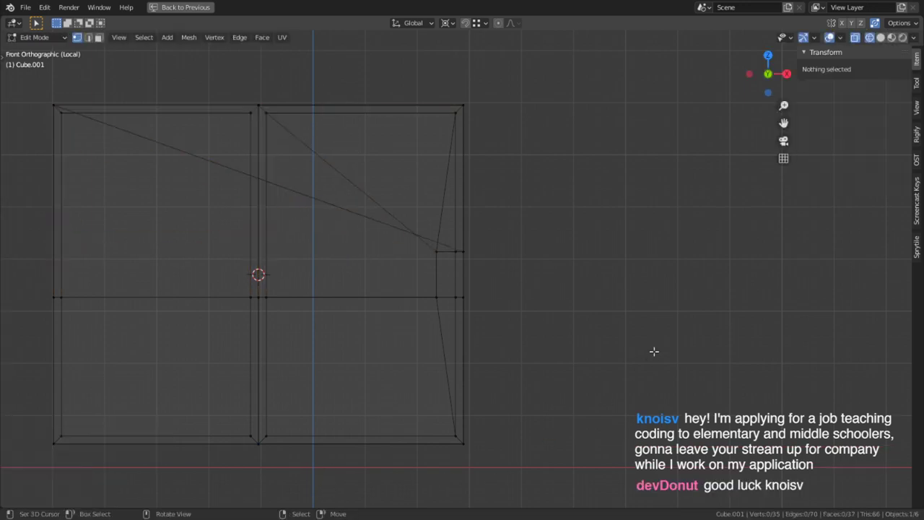
- Edge-slide the lower horizontal cut's vertices outside the handle block onto the door's bottom edges by a factor of -1.000
drag(259, 288, 35, 290)
key(Escape)
key(g)
key(g)
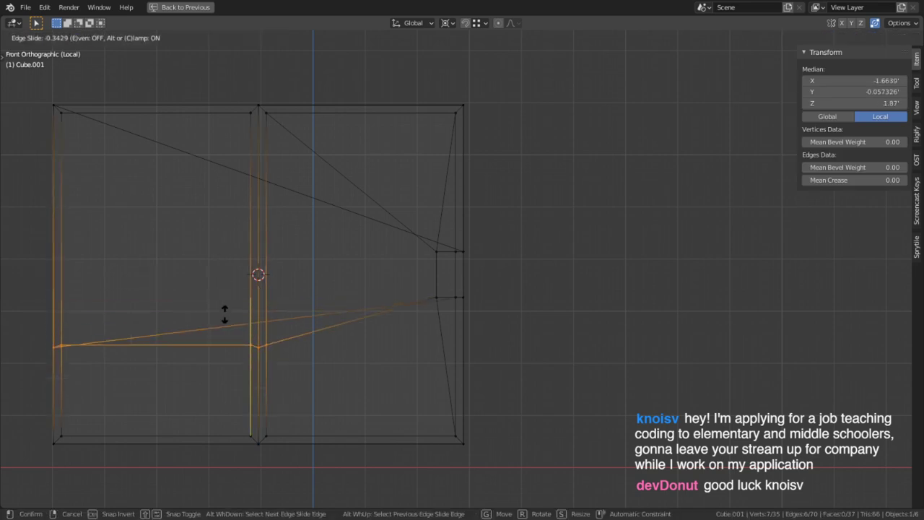
click(247, 504)
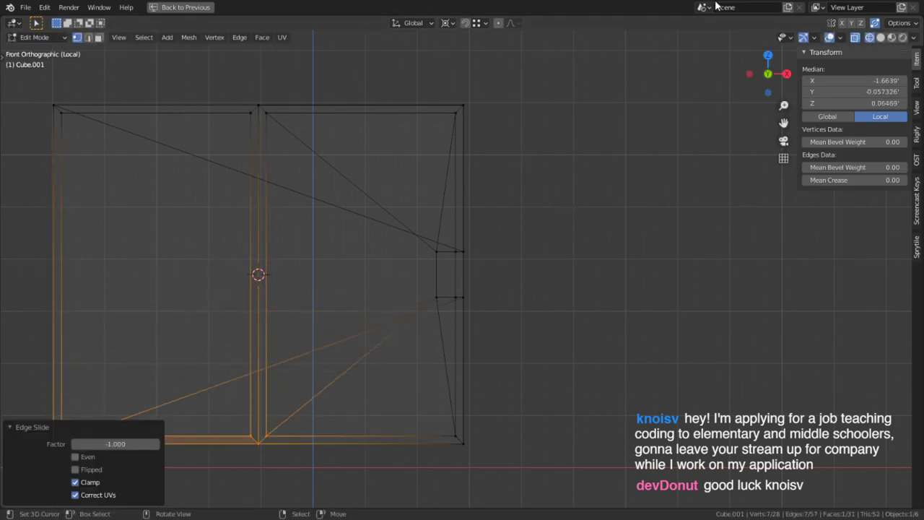
- In solid shading, select the frame faces around both panels and extrude them outward by -0.068448' along their normals
click(880, 37)
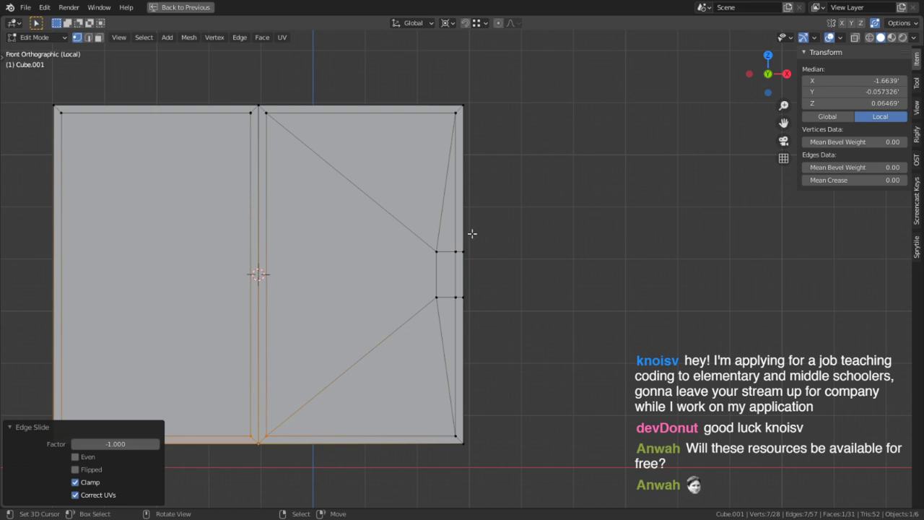
key(3)
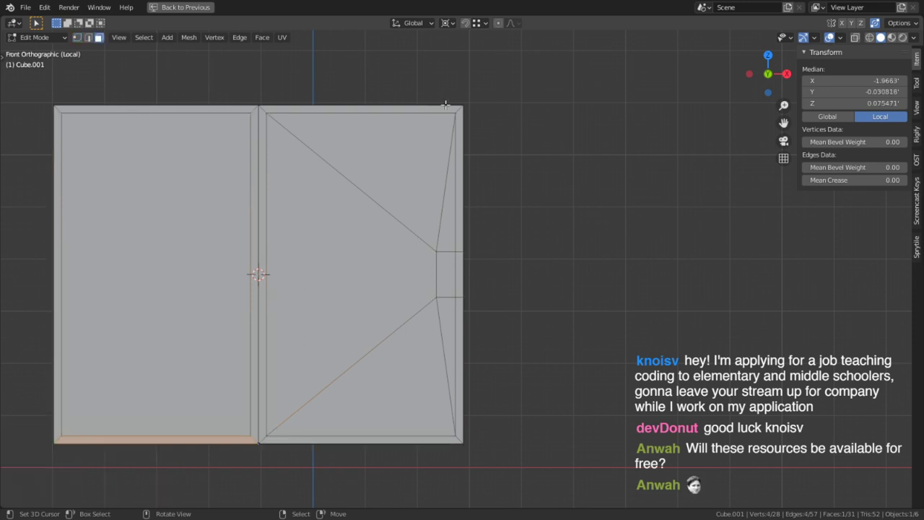
alt+click(458, 110)
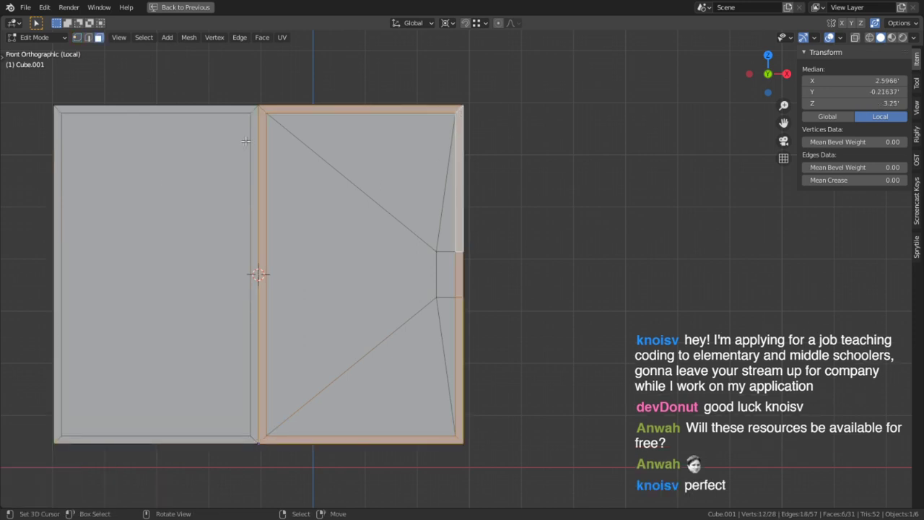
alt+shift+right_click(253, 109)
middle_drag(330, 174, 550, 236)
scroll(532, 245, up, 3)
key(e)
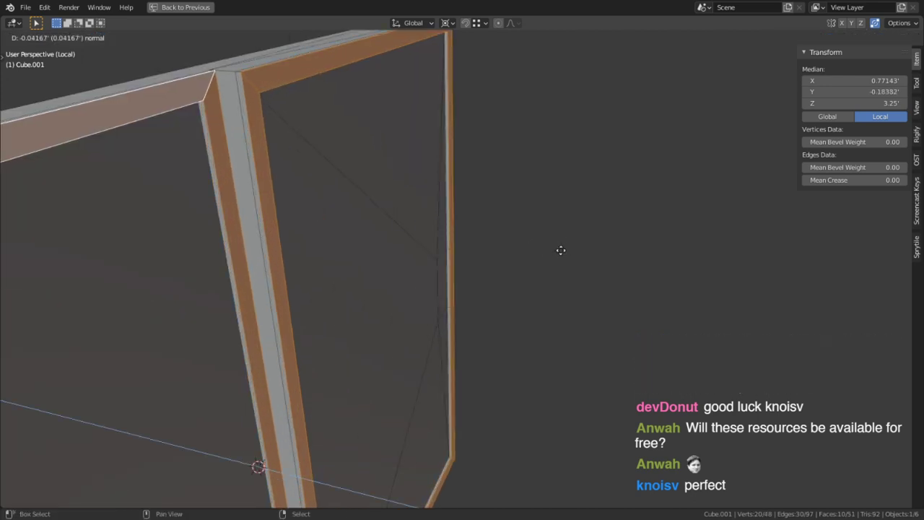
middle_drag(605, 304, 601, 337)
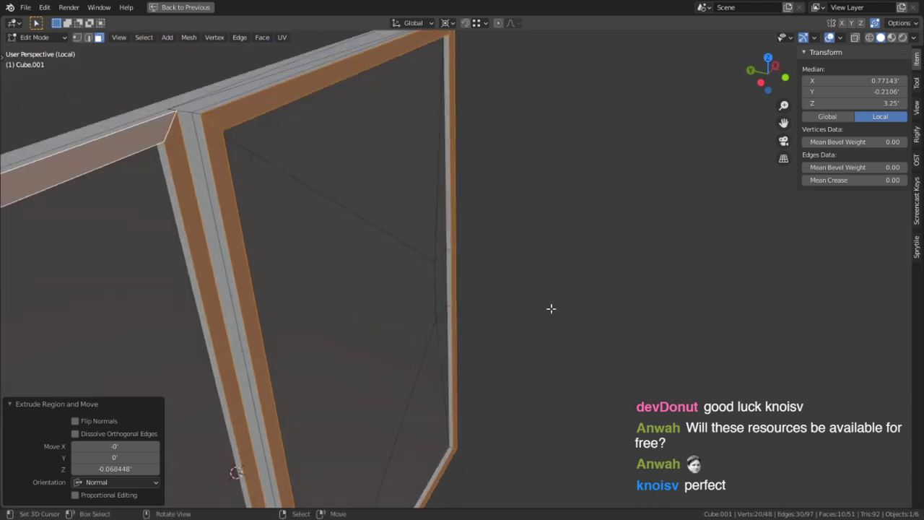
- Try to edge-slide the old outline loop around the right panel's outer side, and merge the whole mesh by distance
key(2)
alt+click(210, 106)
middle_drag(309, 134, 324, 161)
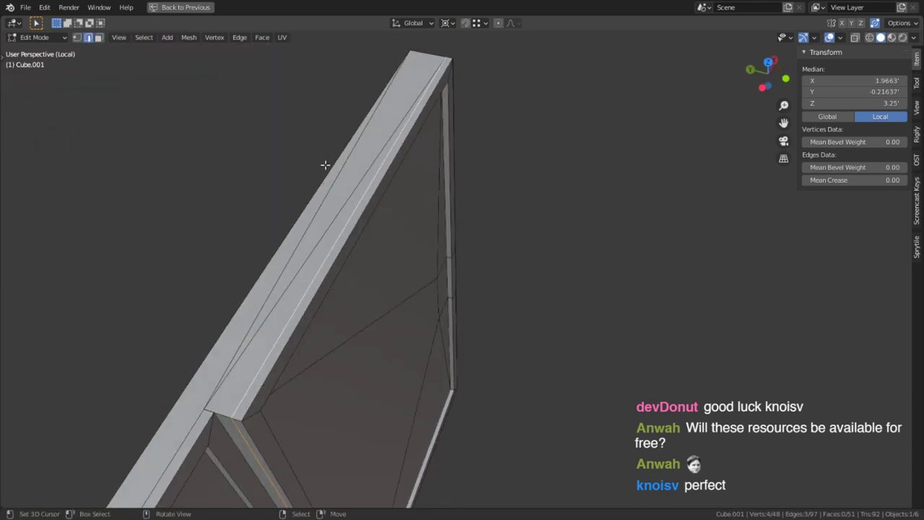
key(g)
key(g)
click(800, 283)
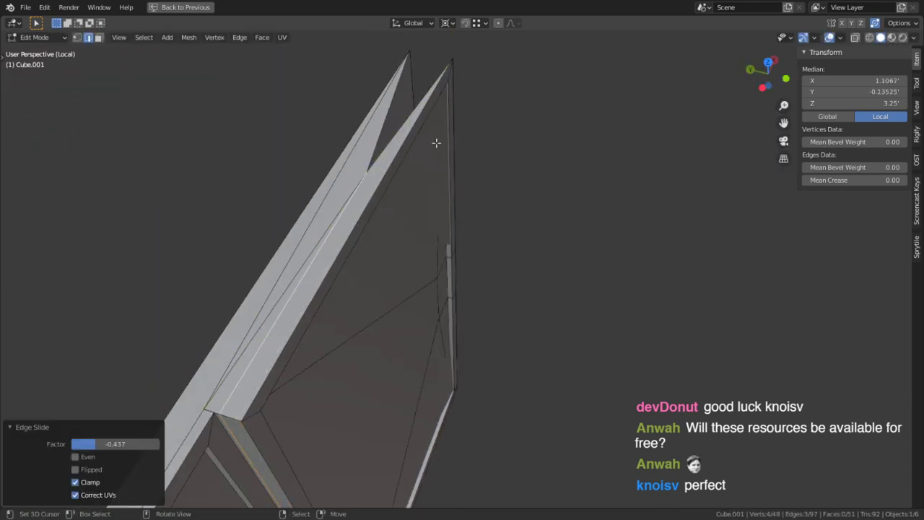
key(a)
key(m)
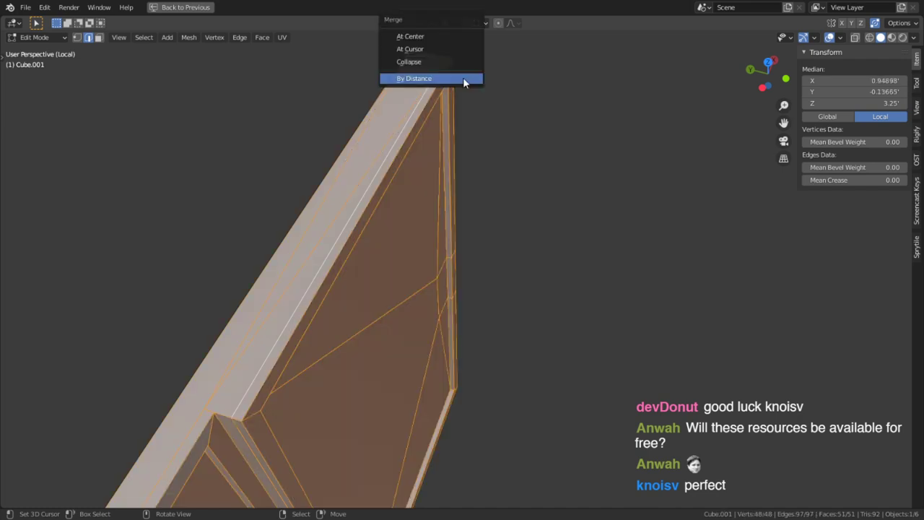
click(463, 77)
- Enable snapping and move the right panel's old outline loop onto the front edge of its extruded frame
key(alt+a)
alt+click(336, 219)
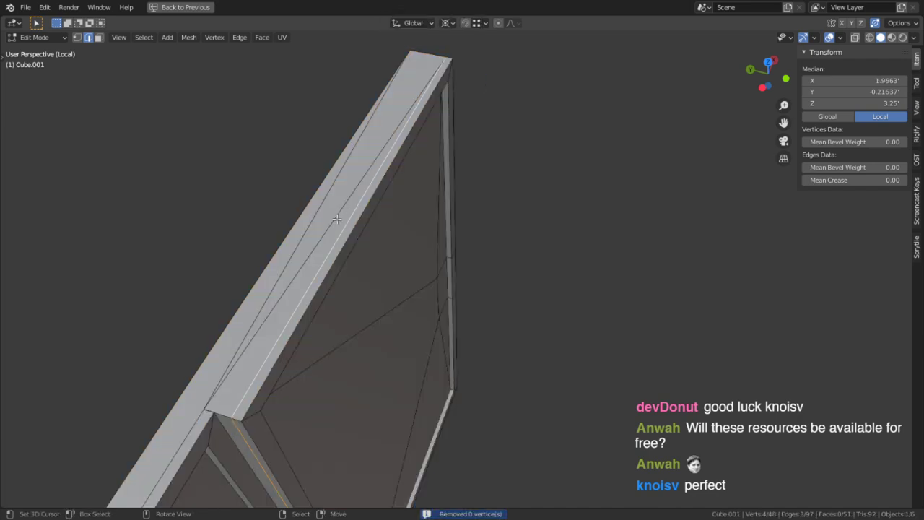
key(g)
key(g)
click(750, 303)
key(shift+Tab)
key(g)
click(455, 60)
- Move the left panel's old outline loop by -0.068448' along Y onto its extruded frame edge
middle_drag(457, 66, 325, 192)
alt+right_click(312, 173)
scroll(373, 219, down, 3)
shift+middle_drag(459, 291, 479, 220)
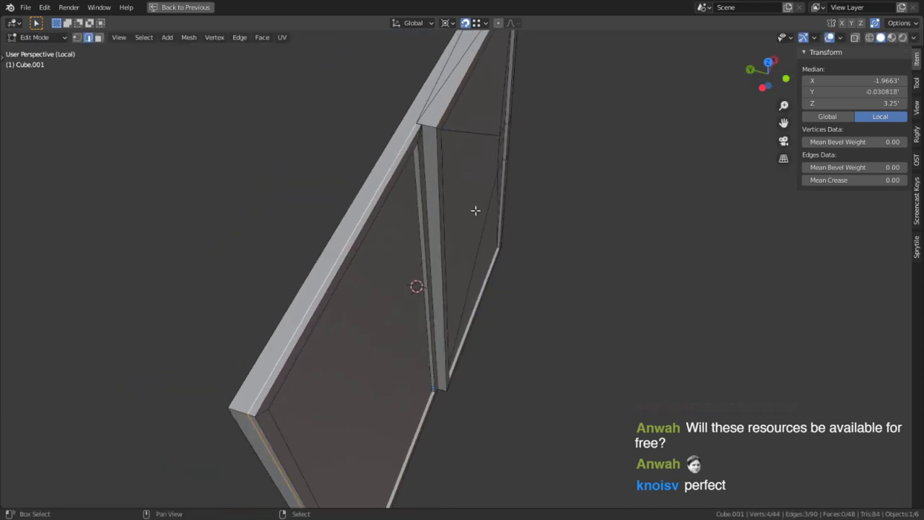
key(g)
click(541, 283)
- Examine the door's underside around the moved left outline, undoing and redoing the last move to compare
middle_drag(542, 284, 527, 103)
scroll(456, 192, up, 2)
middle_drag(436, 154, 341, 283)
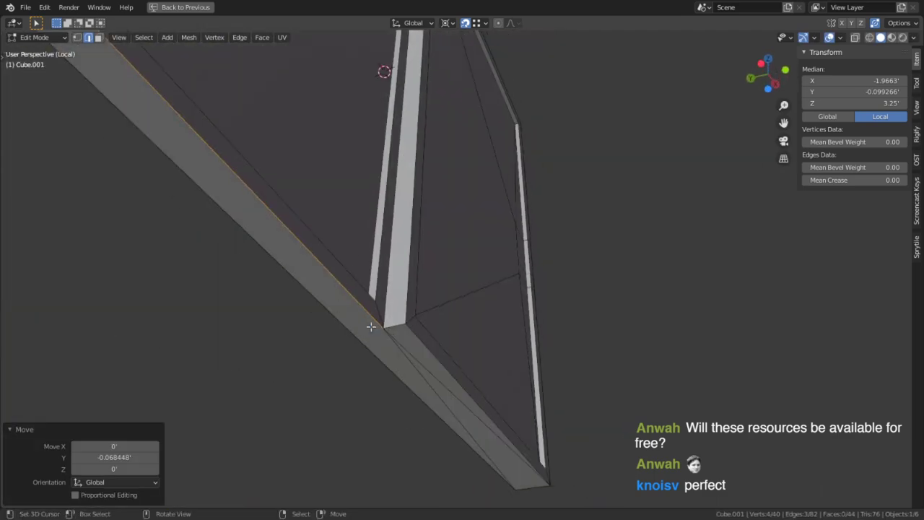
key(ctrl+z)
scroll(396, 300, down, 2)
key(ctrl+shift+z)
middle_drag(390, 259, 641, 296)
middle_drag(592, 318, 613, 249)
- Delete the frame's inner side face beside the handle block
key(3)
alt+right_click(547, 191)
scroll(547, 190, up, 5)
right_click(691, 127)
shift+middle_drag(691, 127, 528, 245)
middle_drag(528, 245, 481, 186)
key(x)
click(485, 220)
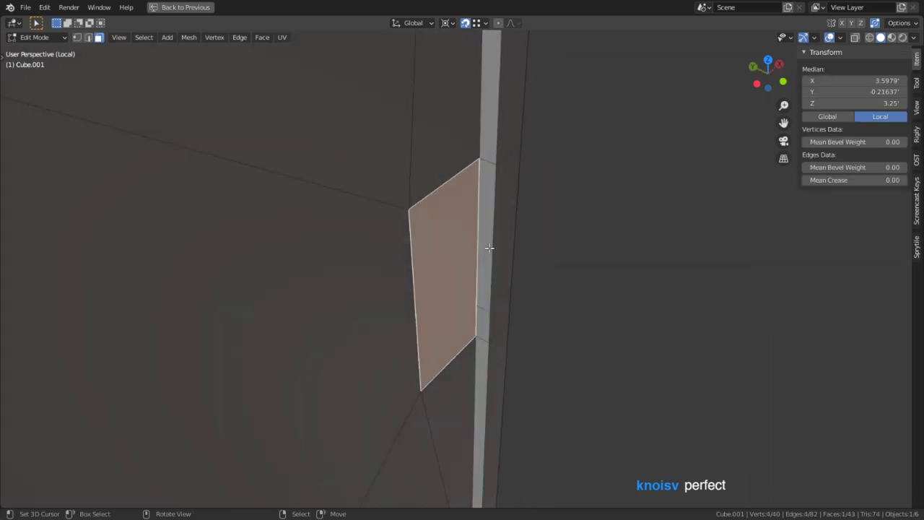
- Extrude the handle block face outward by -0.068448' flush with the frame, and merge the whole mesh by distance
alt+middle_click(481, 180)
scroll(482, 186, up, 4)
key(e)
click(490, 251)
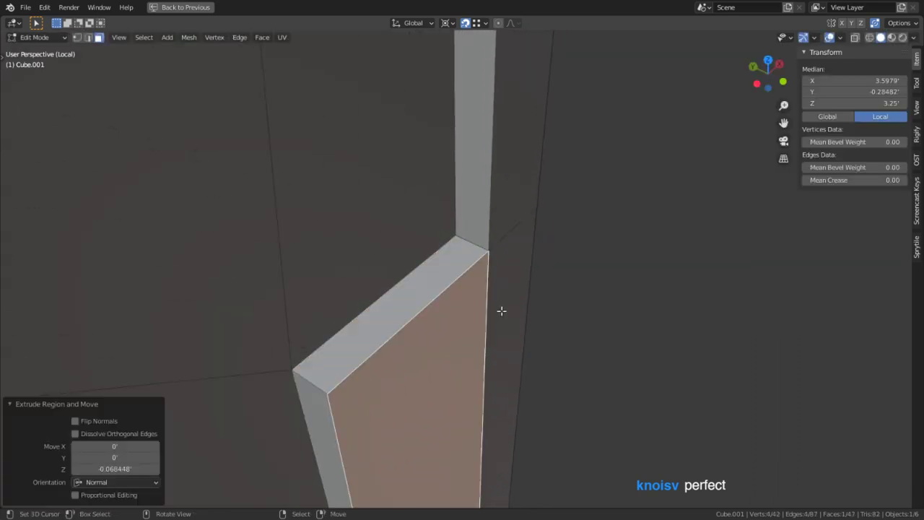
key(a)
key(m)
click(508, 268)
- Inset the handle block's front face with a thickness of 0.1118'
key(alt+a)
middle_drag(641, 319, 572, 277)
scroll(558, 276, down, 6)
middle_drag(445, 309, 390, 307)
click(412, 287)
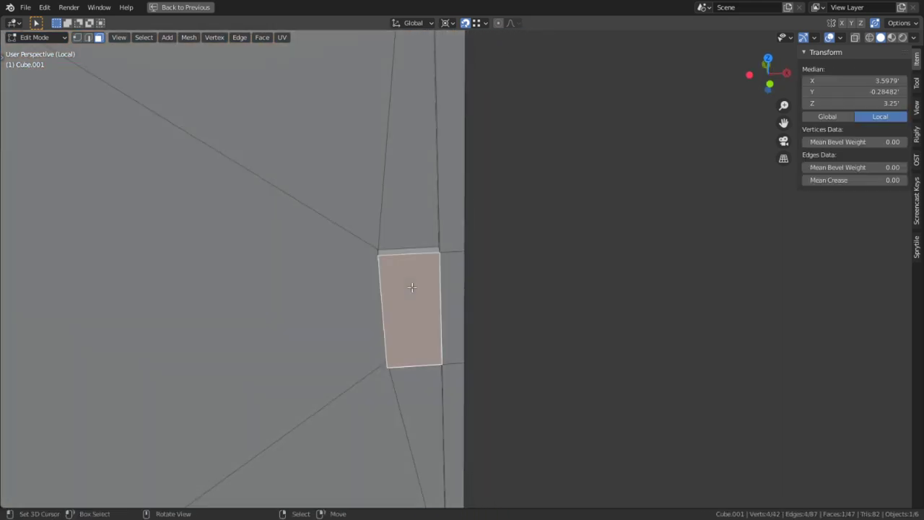
key(i)
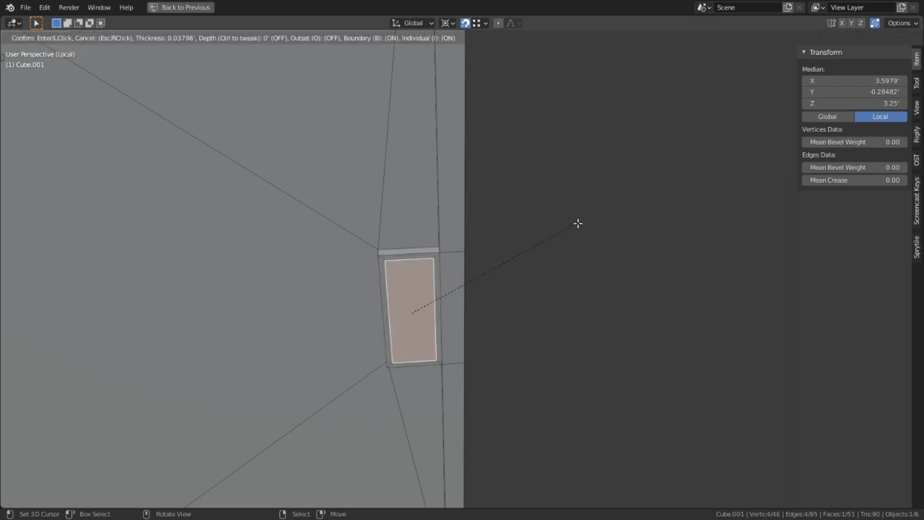
click(563, 235)
- Change the transform pivot point and try to scale the inset handle face
key(s)
key(Escape)
click(450, 26)
click(468, 45)
key(s)
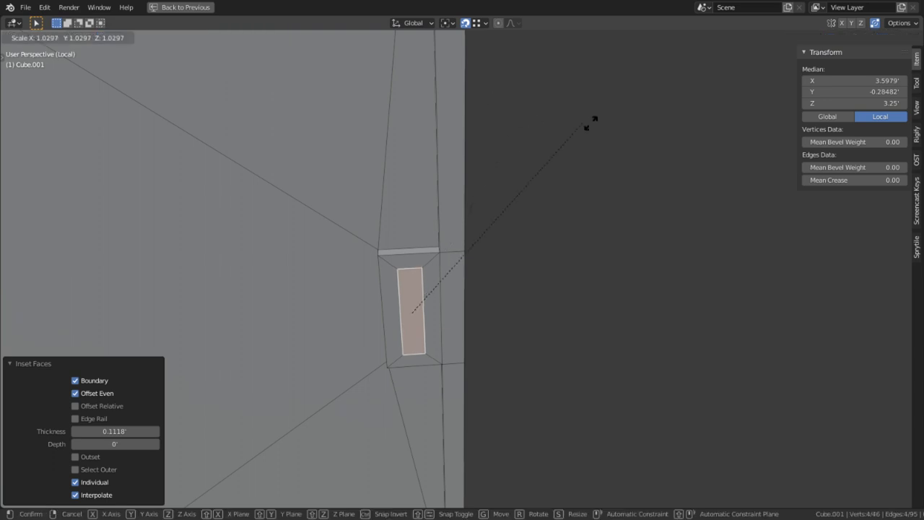
right_click(452, 365)
key(s)
right_click(589, 304)
- Edge-slide the inset face outward to thin the handle's border, and extrude it inward by 0.042609'
key(g)
key(g)
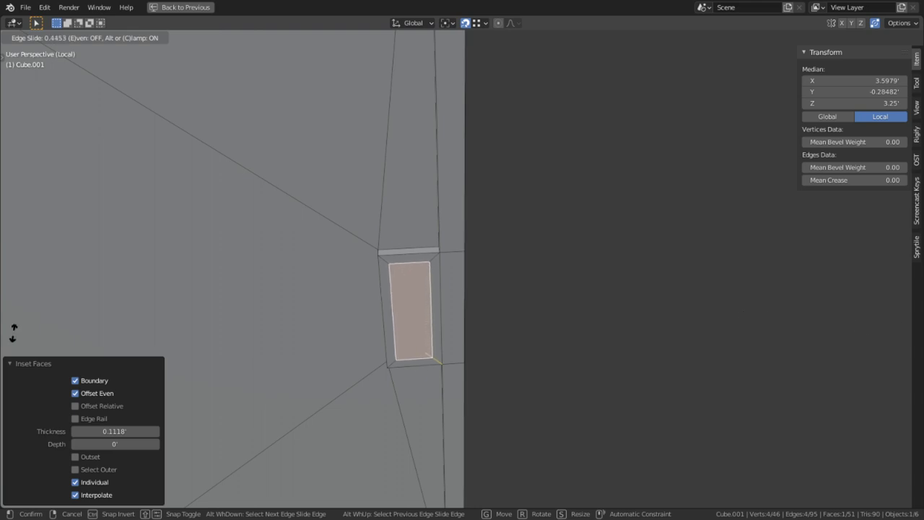
click(36, 336)
middle_drag(514, 379, 515, 373)
middle_drag(484, 333, 591, 336)
key(e)
click(632, 306)
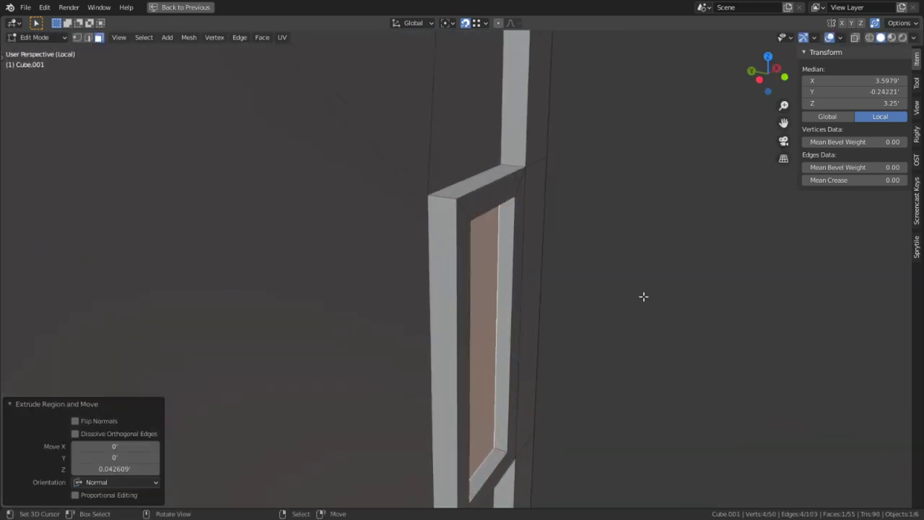
middle_drag(654, 295, 528, 309)
scroll(536, 308, down, 10)
scroll(539, 310, up, 10)
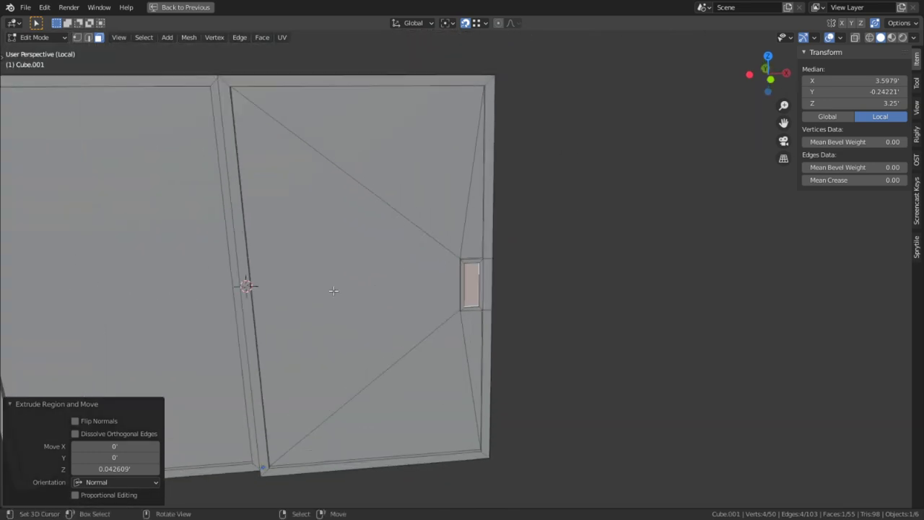
- Try to scale the two corner edges on the handle border's panel-facing side along Z
click(459, 237)
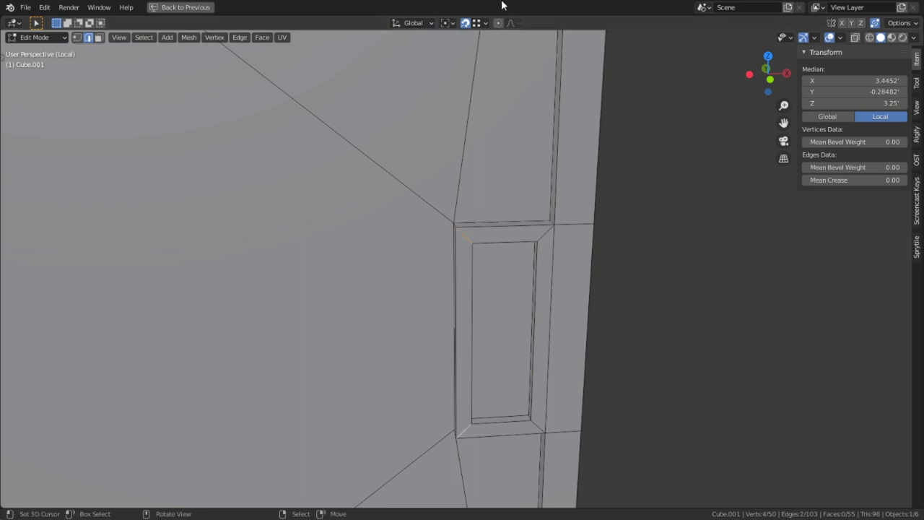
key(s)
key(z)
right_click(533, 117)
- Select the vertices of the handle's panel-facing side and try to scale them along Z
middle_drag(458, 237, 482, 223)
key(1)
shift+click(448, 226)
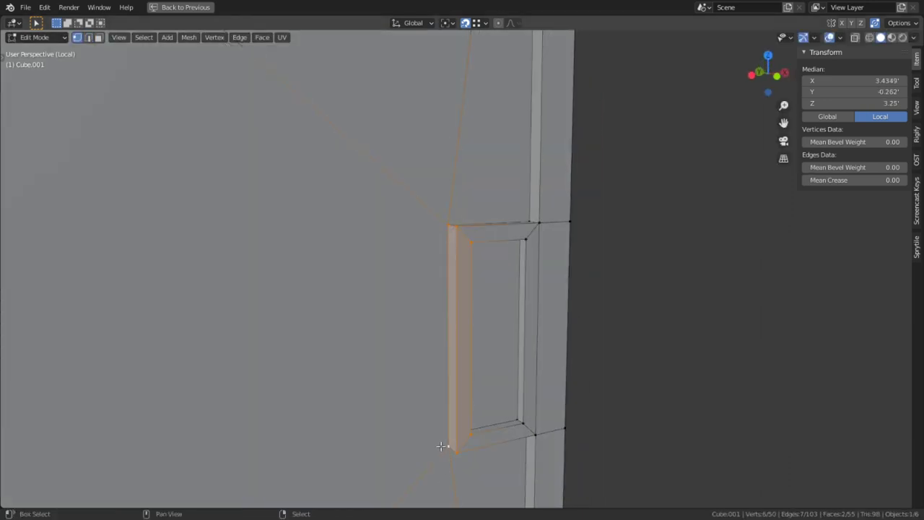
middle_drag(453, 127, 437, 135)
key(s)
key(z)
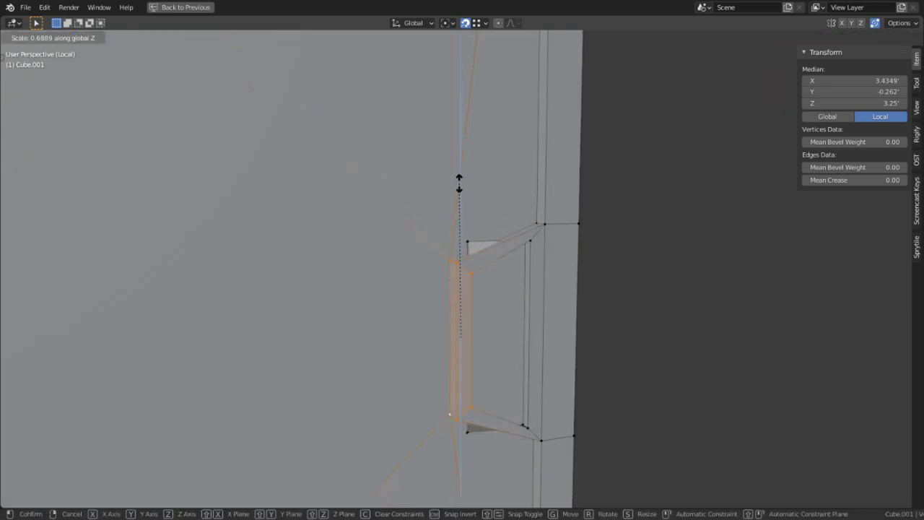
click(463, 183)
middle_drag(483, 377, 449, 195)
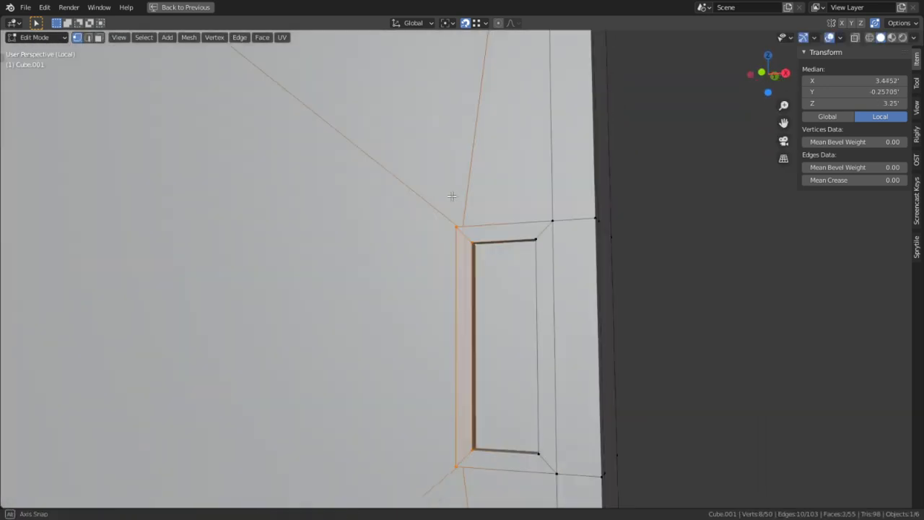
key(s)
key(z)
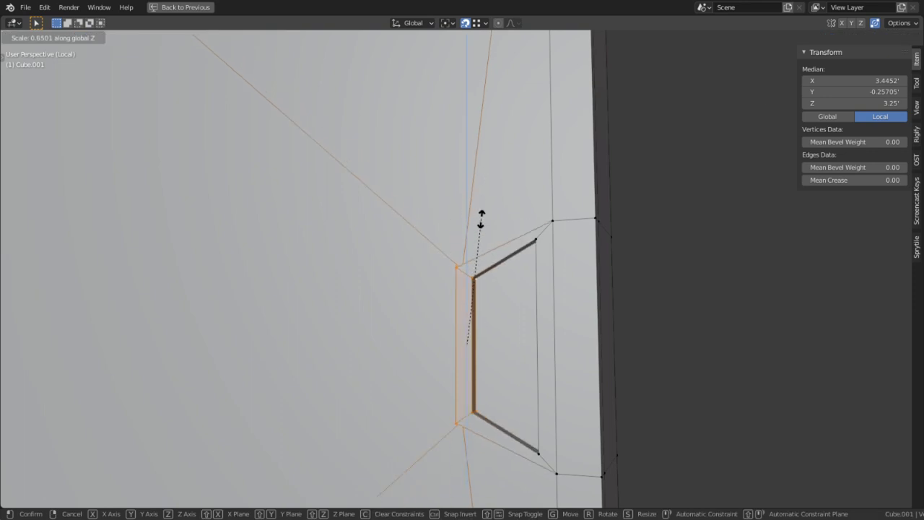
key(Escape)
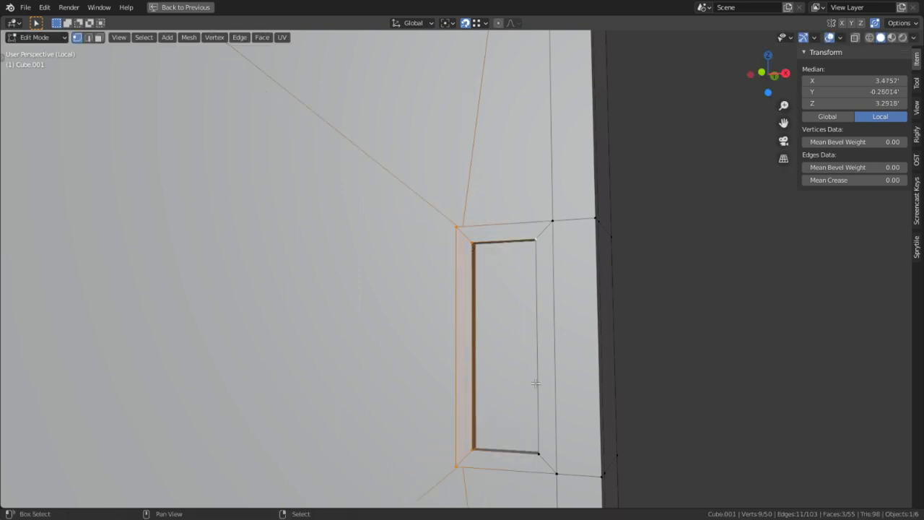
- Add the recess's remaining corner vertices to the selection and try to scale the handle shape along Z
middle_drag(527, 423, 532, 433)
shift+right_click(543, 435)
middle_drag(500, 398, 553, 436)
shift+right_click(502, 355)
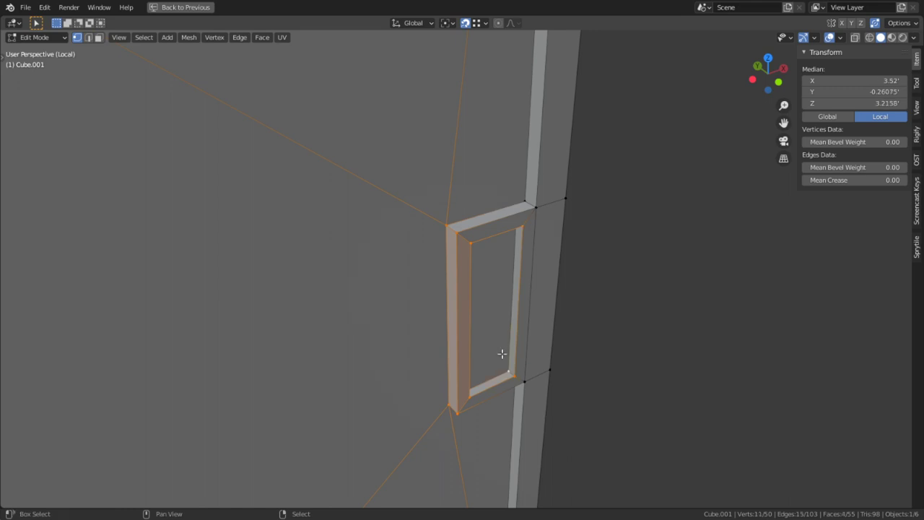
mouse_move(515, 242)
middle_down()
mouse_move(517, 258)
mouse_move(489, 192)
mouse_move(496, 178)
middle_up()
shift+right_click(515, 255)
key(s)
key(z)
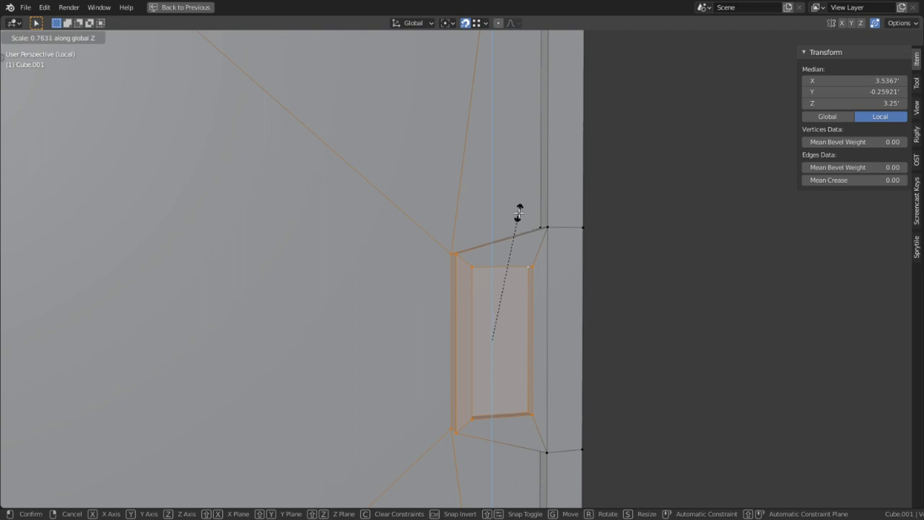
click(518, 211)
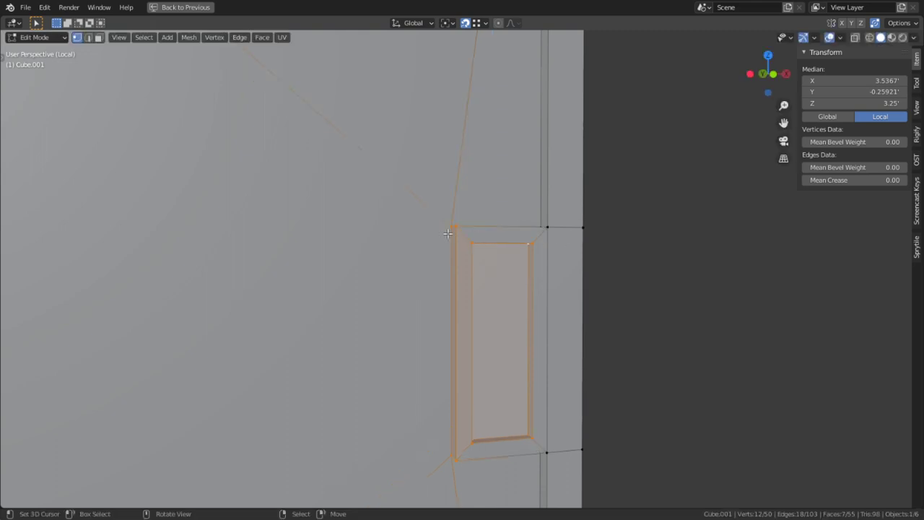
- Select the handle's front border, outer side and recess wall faces, and hide all other geometry
key(3)
middle_drag(456, 222, 459, 229)
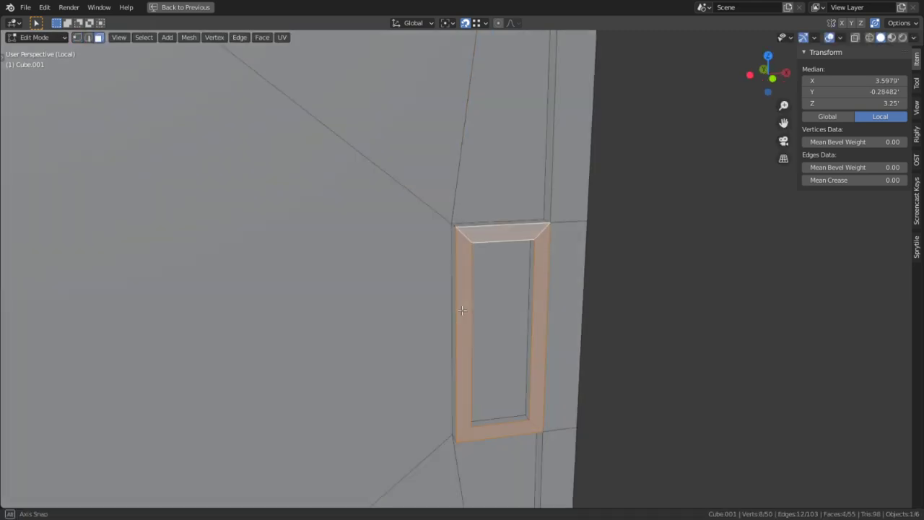
shift+click(463, 226)
middle_drag(463, 225, 544, 321)
shift+click(477, 405)
shift+click(480, 423)
alt+shift+click(474, 426)
key(shift+h)
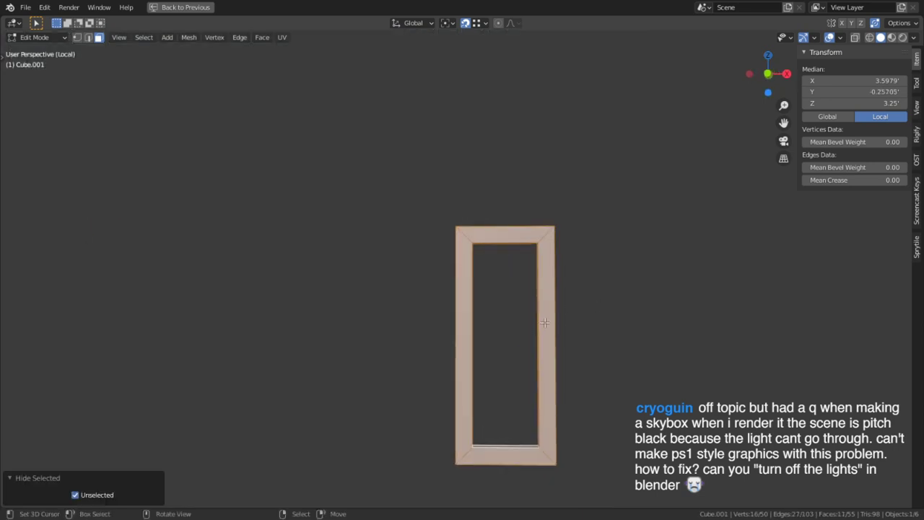
- Hide the handle faces on the side that adjoins the door frame
right_click(544, 324)
key(g)
right_click(549, 328)
key(h)
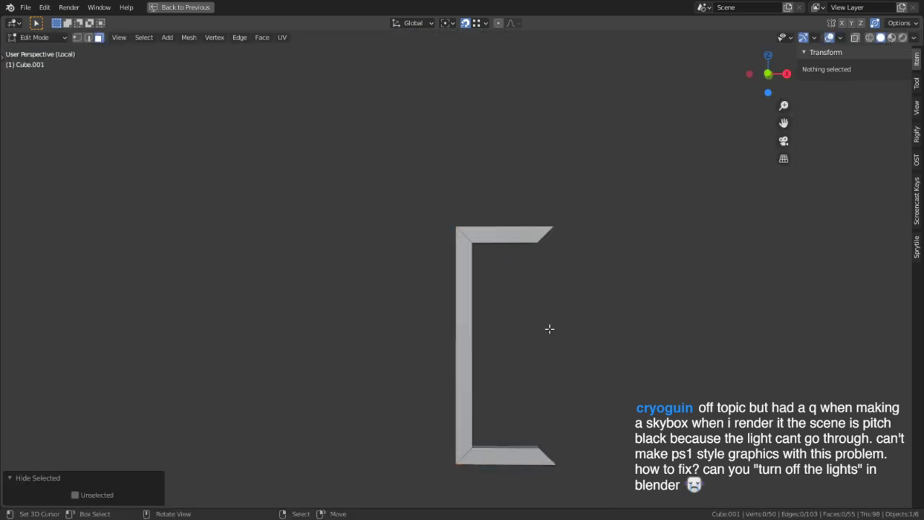
- Switch to wireframe shading and circle-select the vertices along the handle's full-height vertical side
key(2)
middle_drag(488, 281, 469, 265)
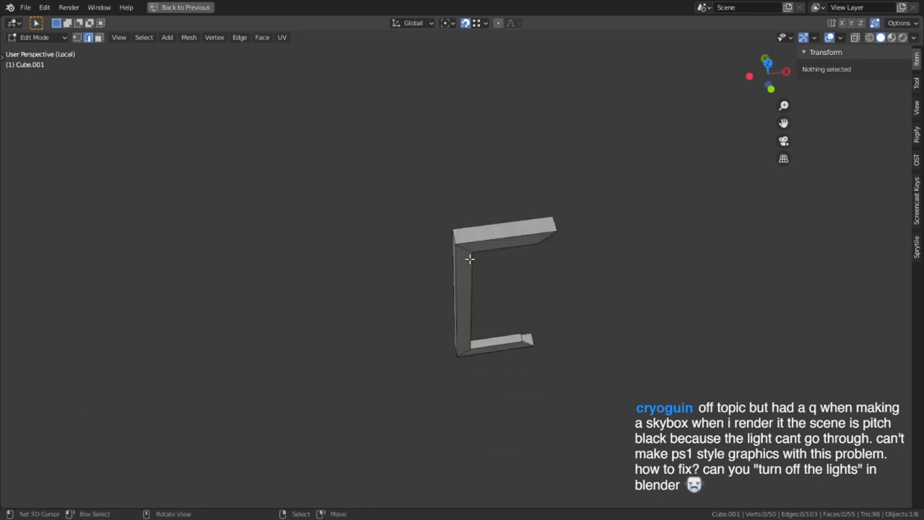
key(shift+z)
key(c)
mouse_move(449, 241)
mouse_down()
mouse_move(472, 276)
mouse_move(462, 352)
mouse_move(472, 336)
mouse_up()
right_click(478, 311)
middle_drag(478, 311, 469, 228)
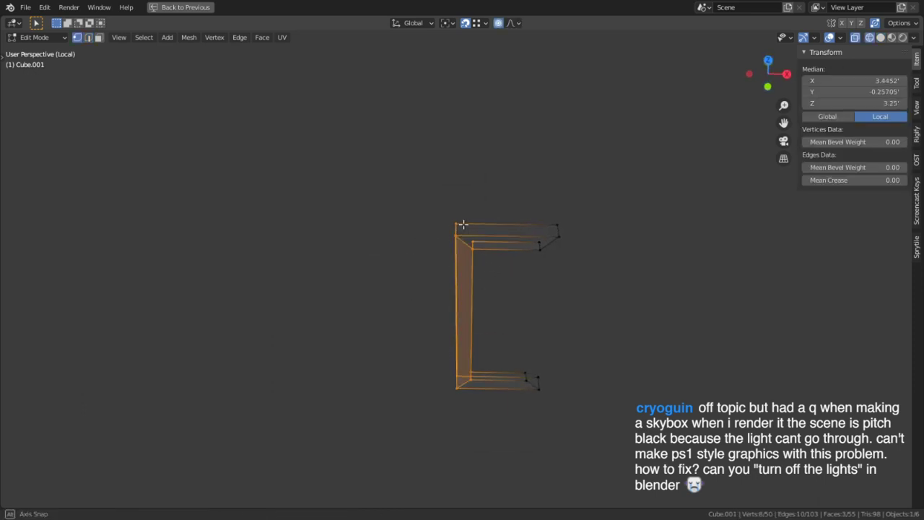
key(s)
key(z)
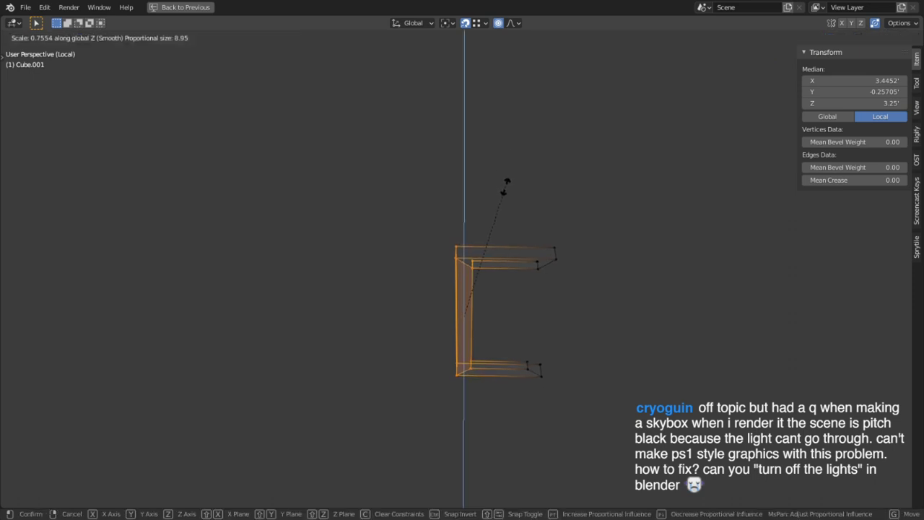
click(498, 180)
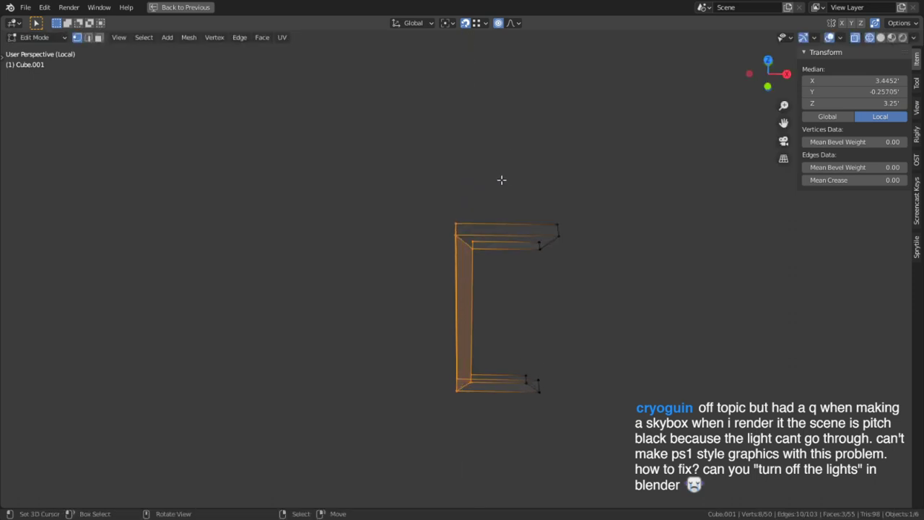
- Scale the handle's selected vertical side along Z to about 0.76 with smooth proportional editing and a small influence radius
scroll(559, 252, up, 3)
middle_drag(559, 252, 570, 197)
key(s)
key(z)
scroll(569, 194, up, 4)
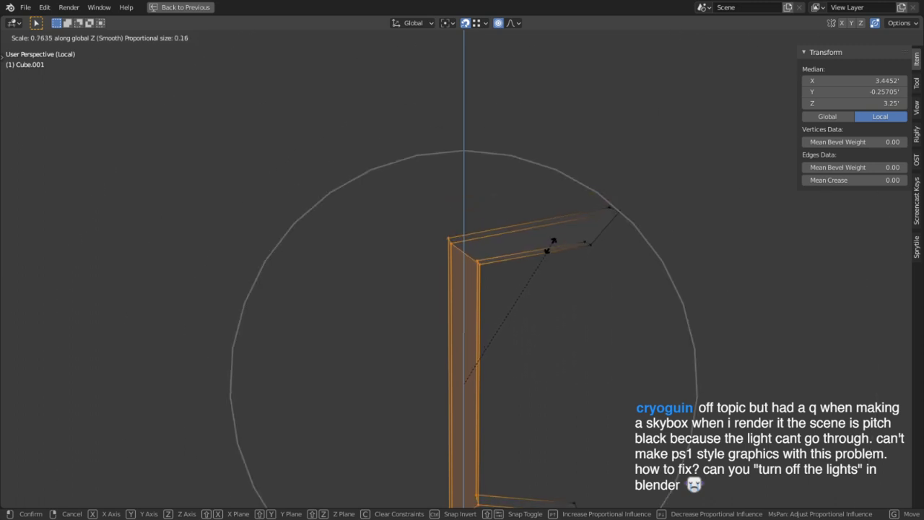
click(538, 276)
- Reveal the hidden door geometry and return to Object Mode with solid shading
key(alt+h)
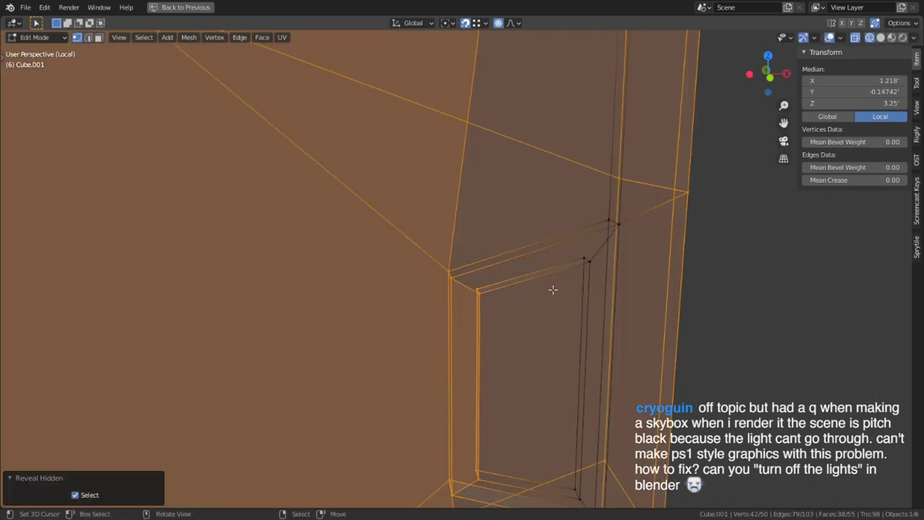
key(Tab)
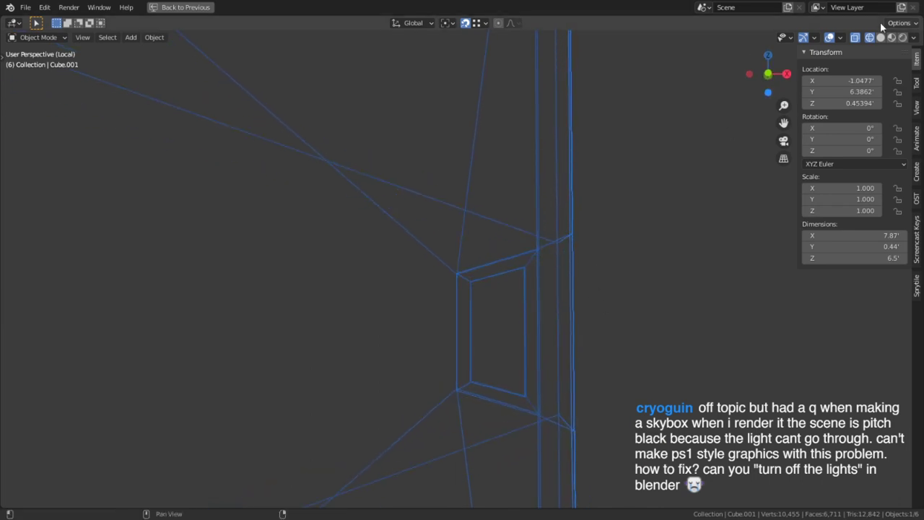
click(880, 37)
scroll(253, 337, down, 5)
middle_drag(253, 337, 221, 351)
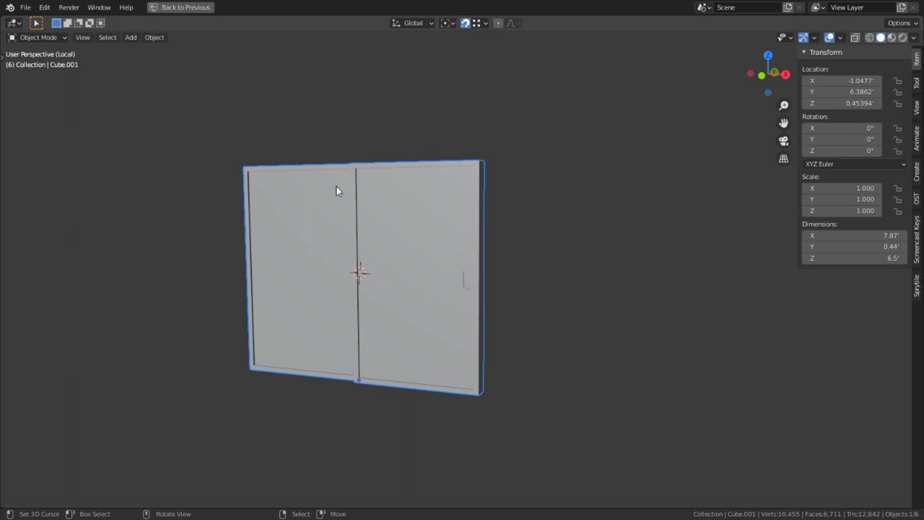
- Save the apartment scene and create a new General file
key(ctrl+s)
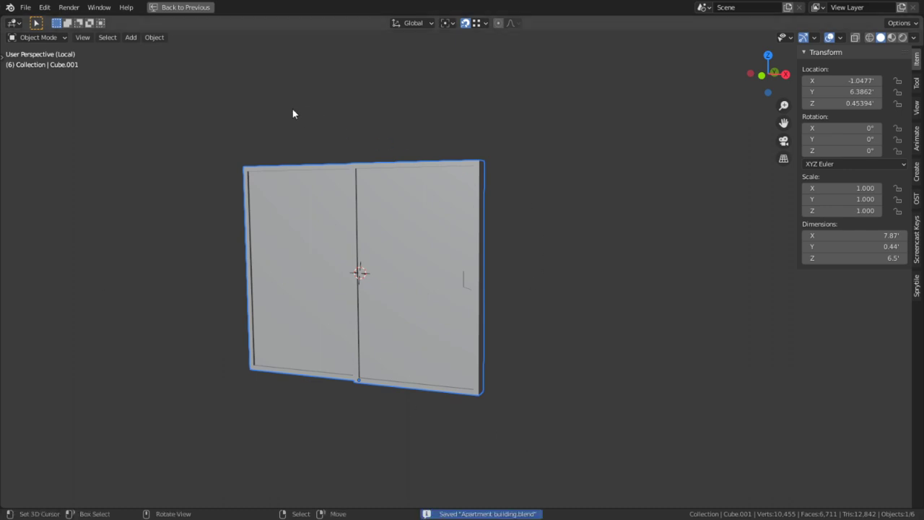
click(26, 8)
mouse_move(68, 22)
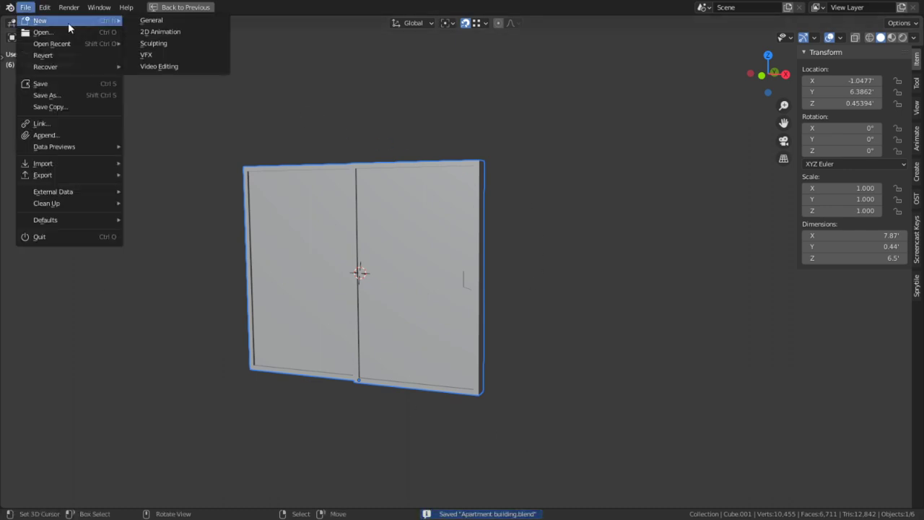
click(152, 20)
- Delete all the default objects and collections from the new scene
key(a)
key(x)
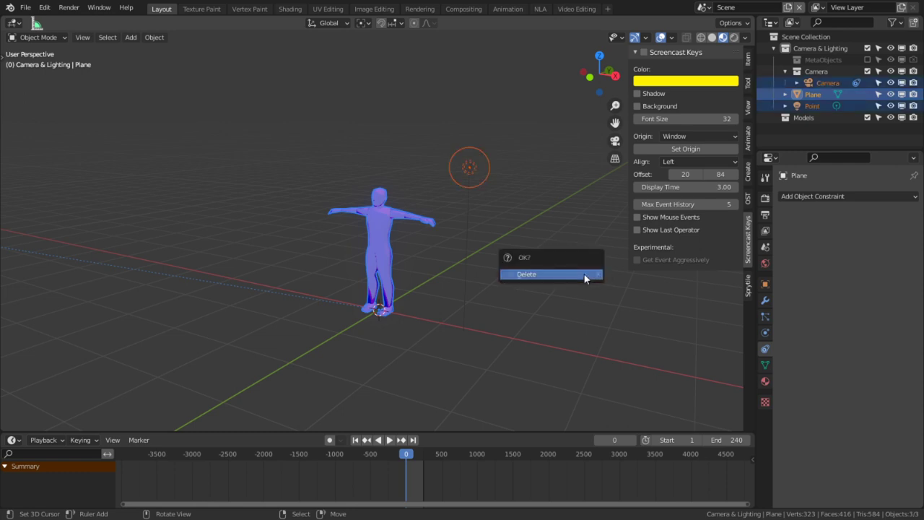
click(586, 274)
key(x)
click(574, 236)
key(a)
key(x)
key(a)
key(x)
- Add a plane mesh and scale it up about 64.6 times as the ground
key(shift+a)
mouse_move(426, 283)
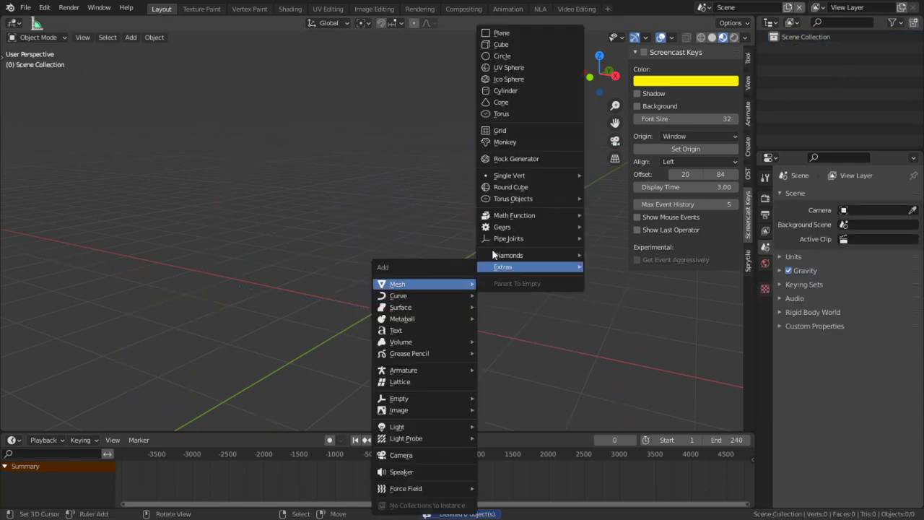
click(502, 33)
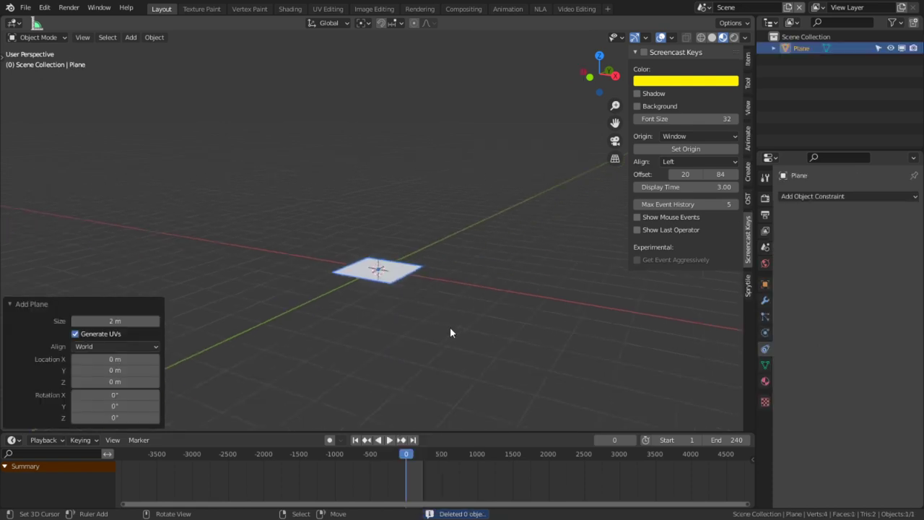
key(s)
click(353, 414)
- Add a UV sphere and scale it up about 62.2 times as a sky dome around the scene
key(shift+a)
mouse_move(337, 294)
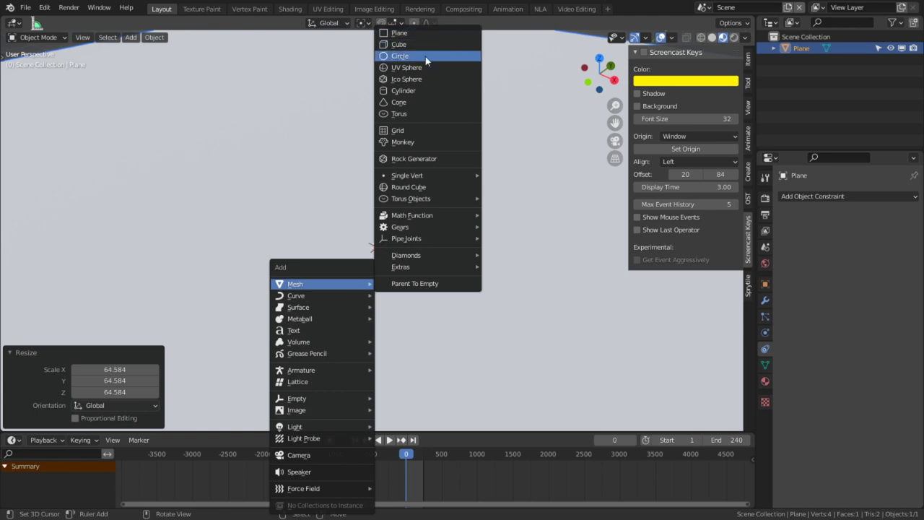
click(426, 67)
key(s)
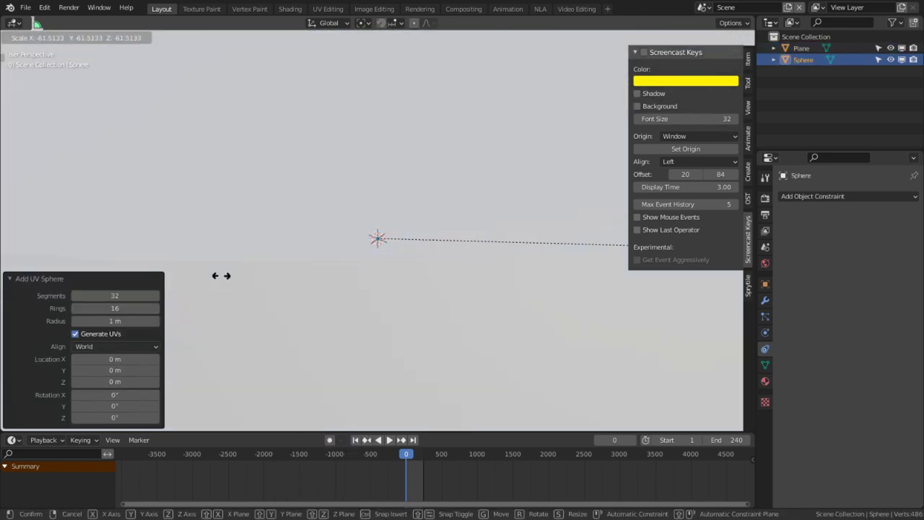
click(350, 311)
middle_drag(350, 310, 421, 186)
- Add a camera, align it to the current view inside the sphere, and nudge its position slightly
key(shift+a)
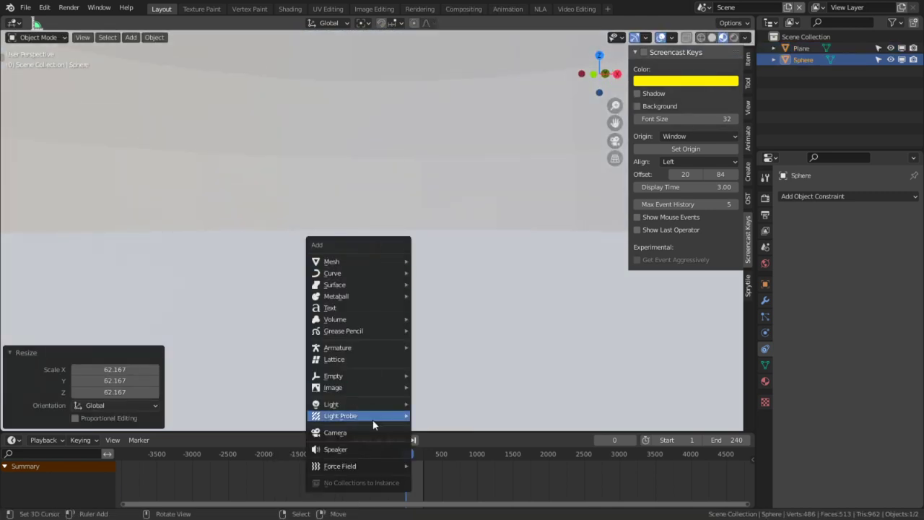
click(335, 432)
key(ctrl+alt+KP_0)
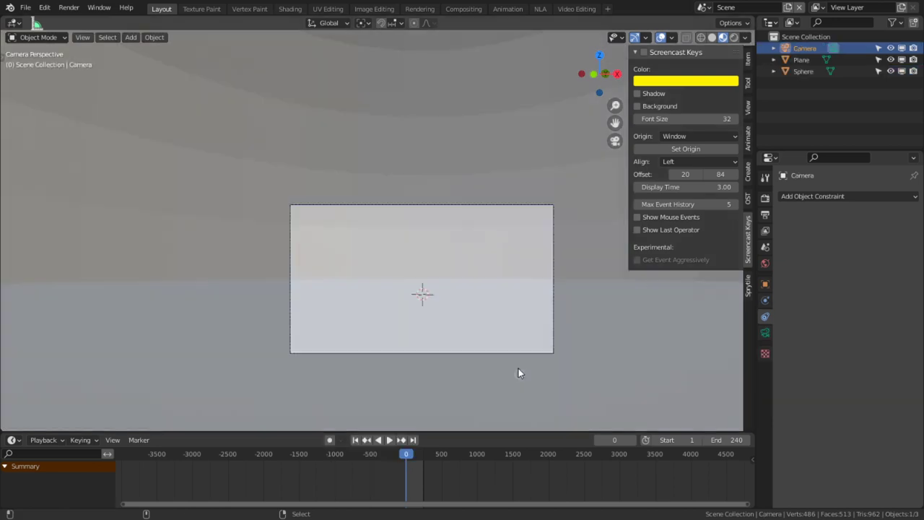
key(g)
click(510, 367)
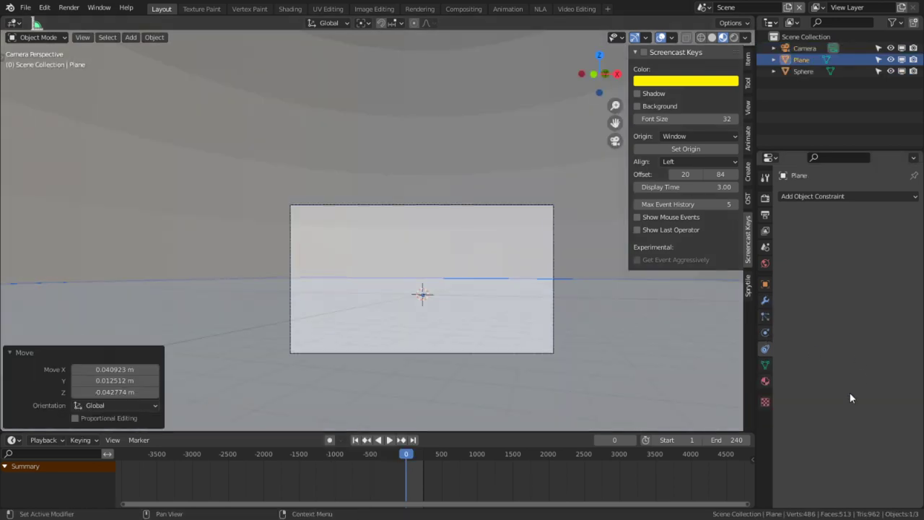
- Create a new material for the ground plane and set its base color to green
click(767, 382)
click(859, 247)
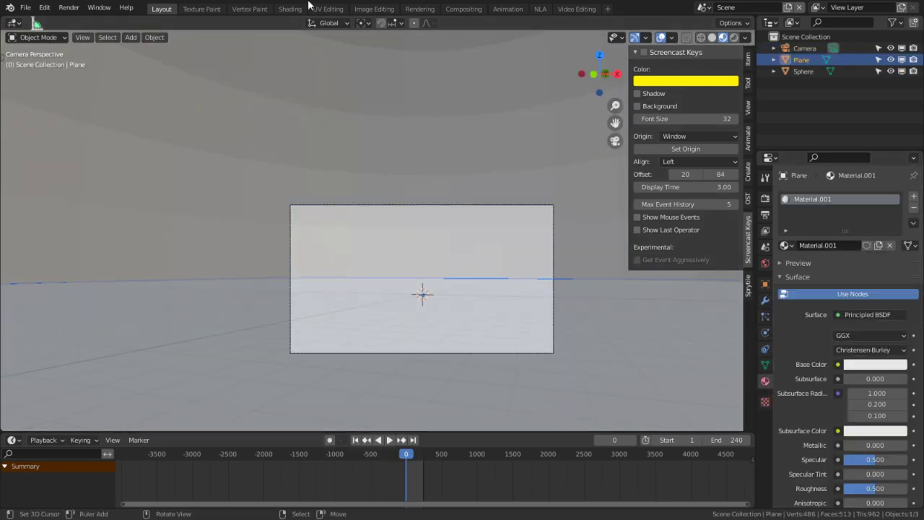
click(881, 369)
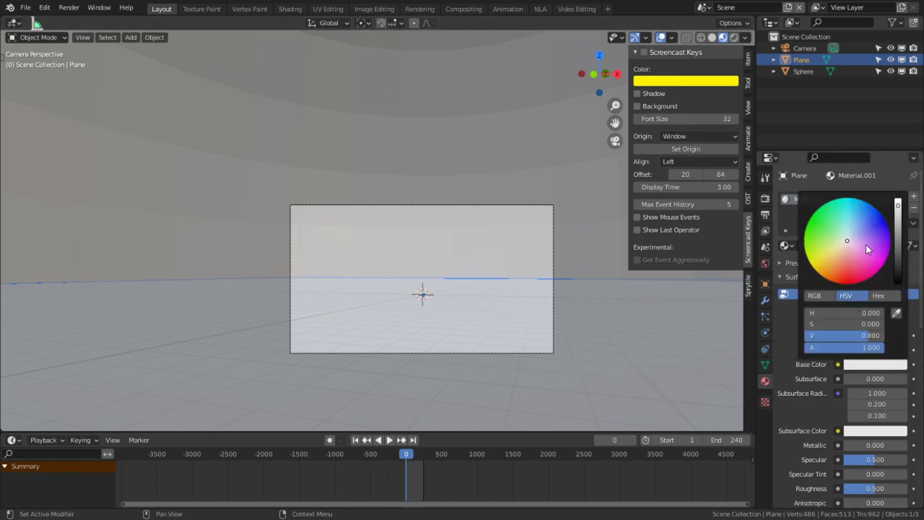
click(796, 242)
- Create a new material for the sphere with an Emission surface and set its color to light blue
click(386, 196)
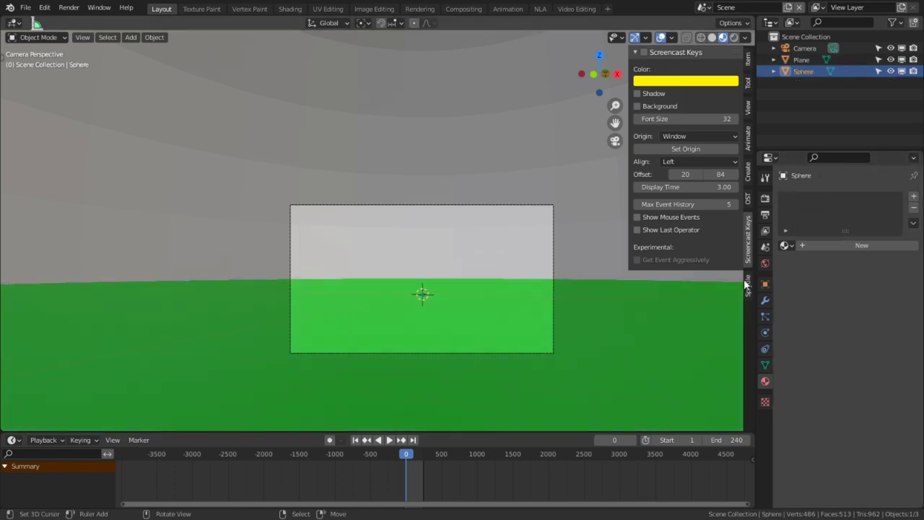
click(835, 239)
click(876, 317)
click(875, 312)
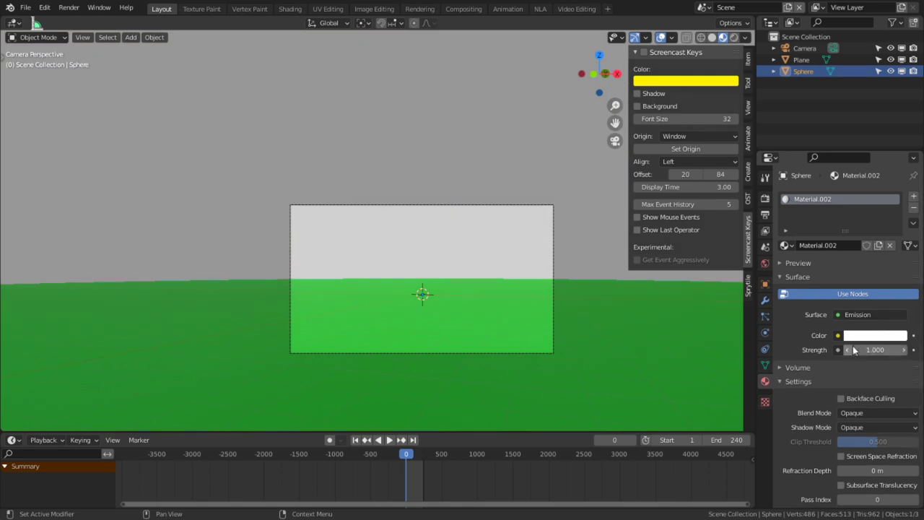
click(866, 338)
drag(843, 197, 865, 195)
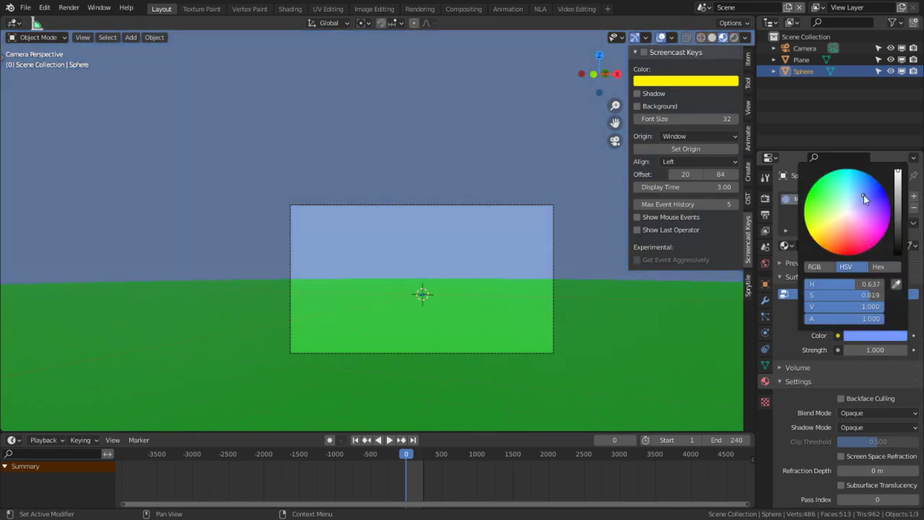
- Switch the viewport to rendered shading and set the world skybox's Lighting Strength to 0
click(733, 37)
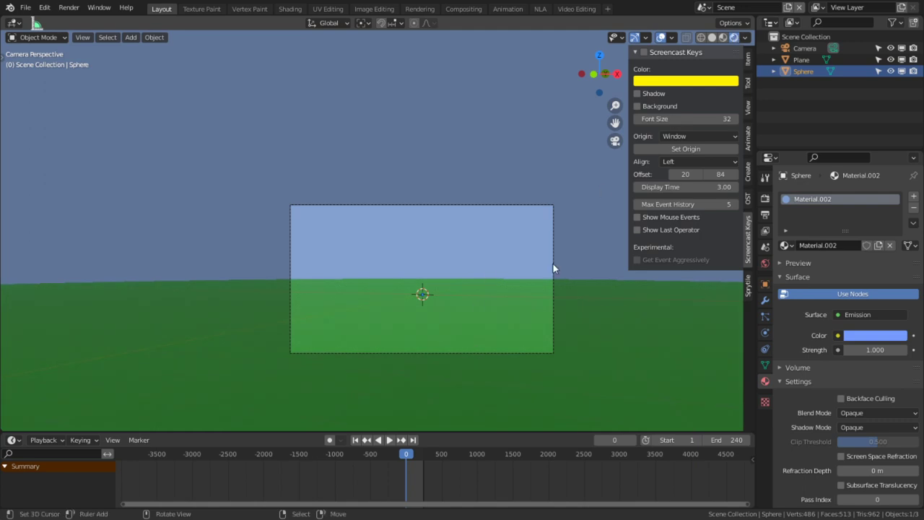
click(766, 264)
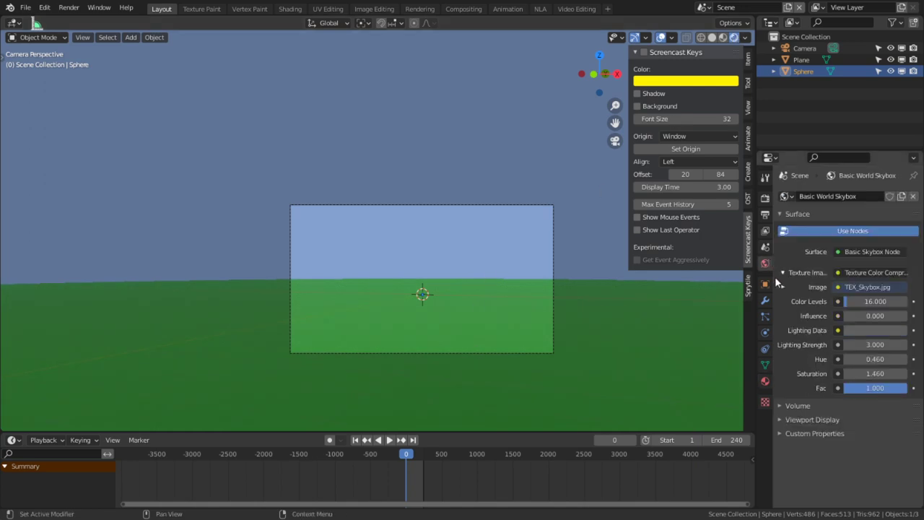
drag(893, 345, 859, 345)
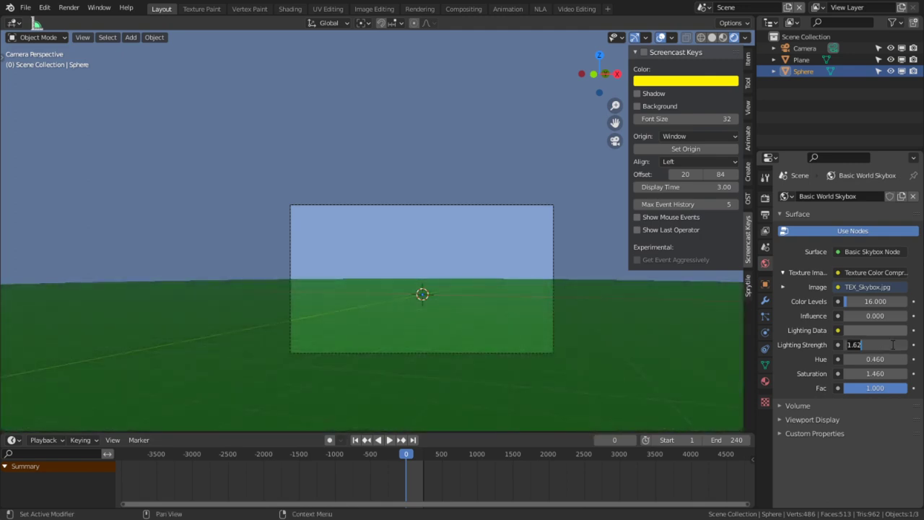
key(Return)
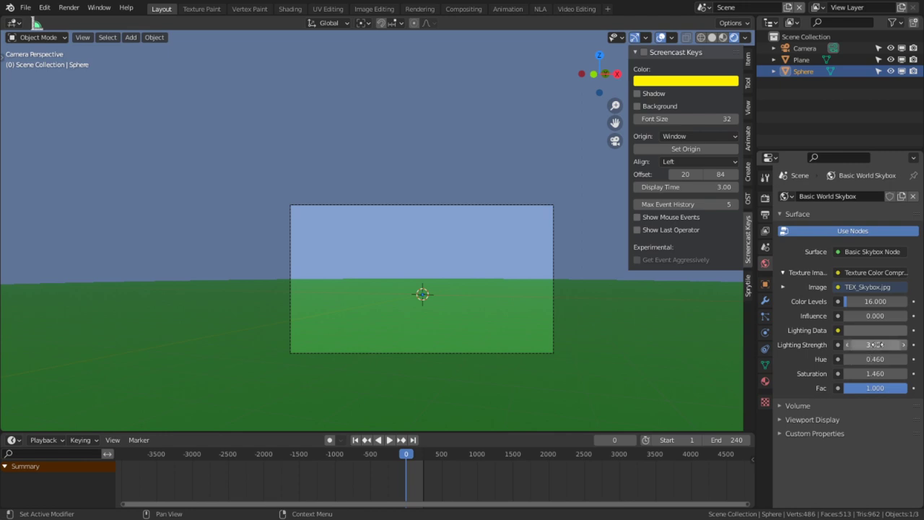
key(BackSpace)
key(BackSpace)
key(BackSpace)
text(0)
key(Return)
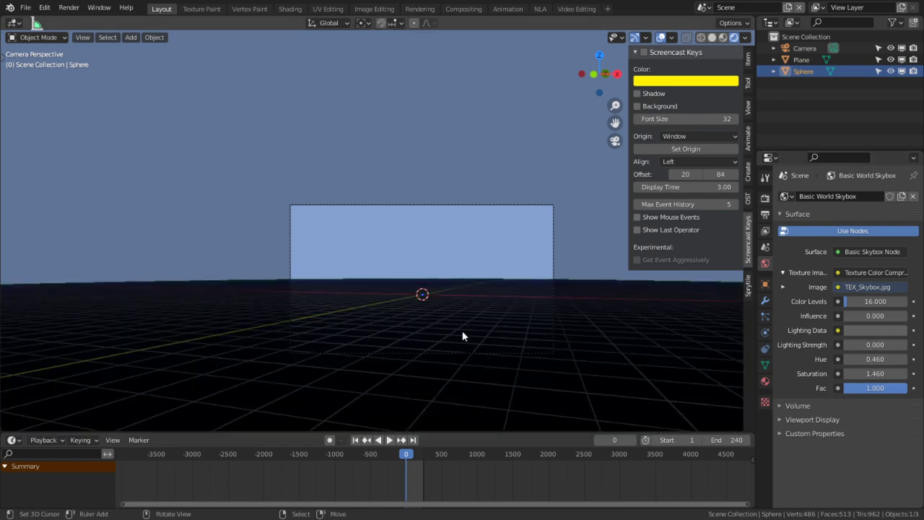
- Add a Sun light raised above the ground and rotate it to shine down at an angle
key(shift+a)
mouse_move(469, 304)
click(515, 316)
scroll(514, 315, down, 1)
key(g)
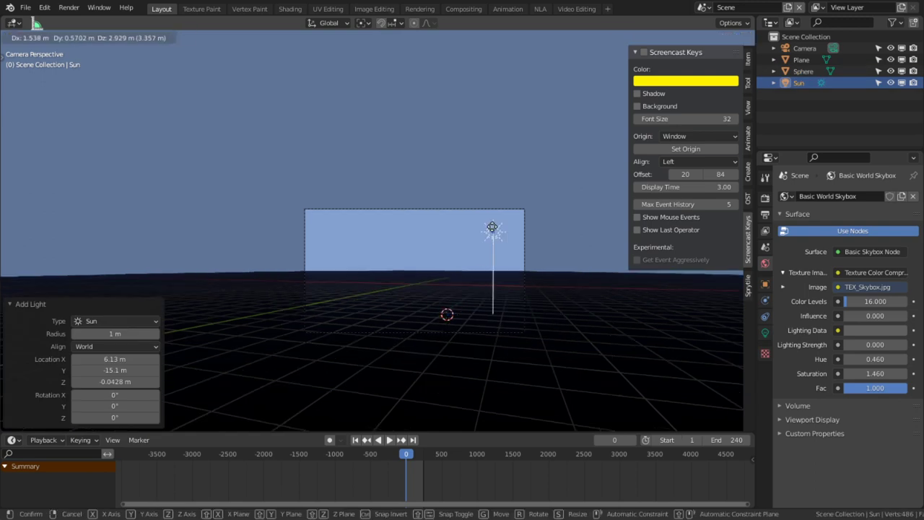
key(Return)
key(r)
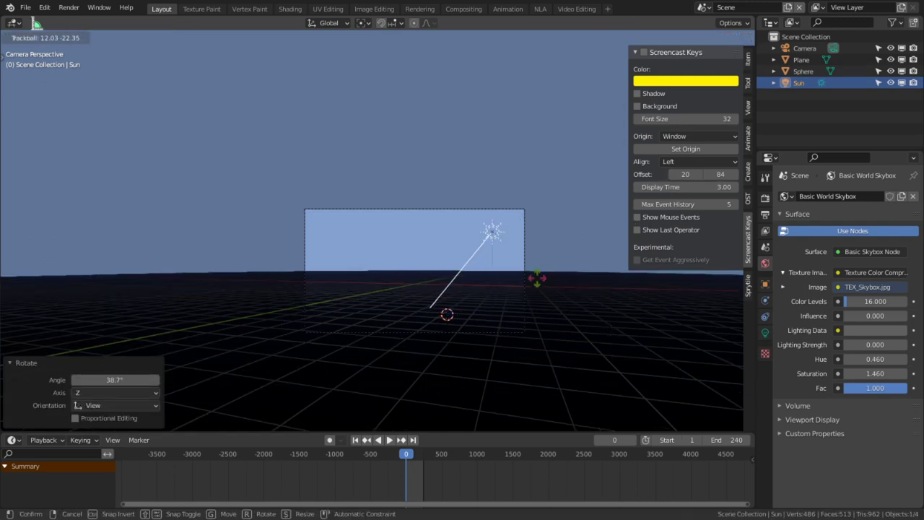
click(541, 267)
- Select the sky sphere from outside and flip the normals of all its faces
middle_drag(541, 267, 475, 284)
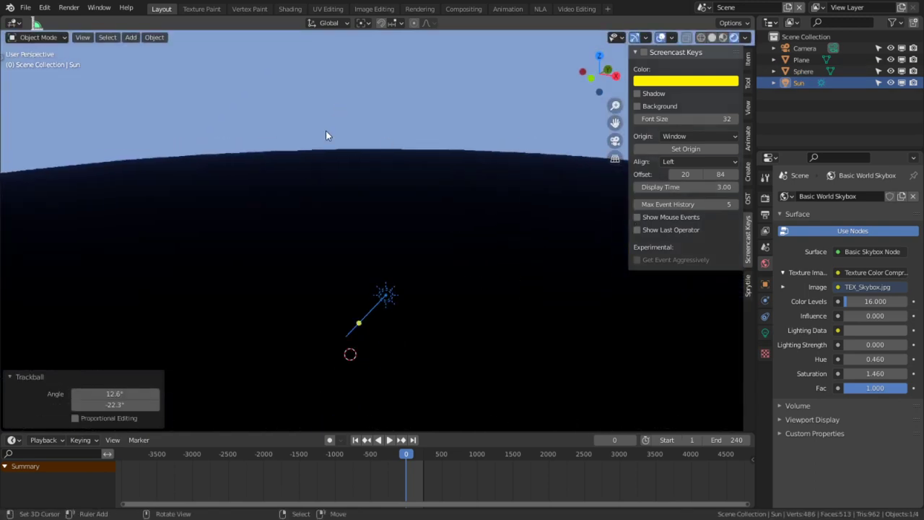
middle_drag(318, 166, 318, 158)
middle_drag(465, 215, 454, 270)
scroll(453, 270, down, 6)
right_click(469, 207)
key(Tab)
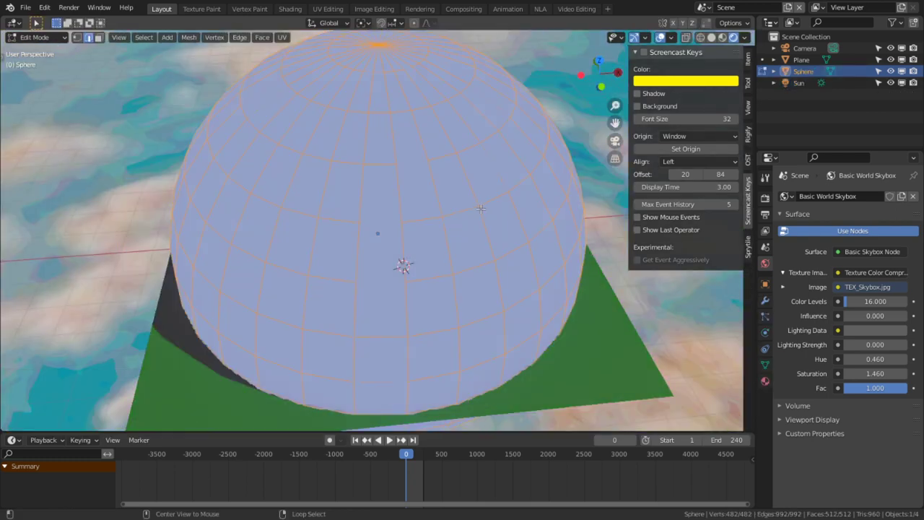
key(alt+n)
click(473, 208)
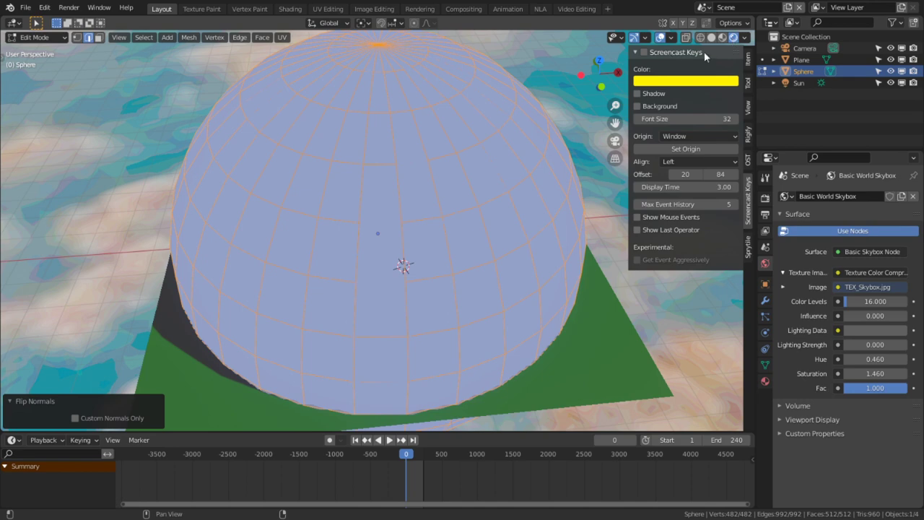
- Enable Backface Culling in the sphere's material and return to Object Mode to check the lighting inside the dome
click(765, 381)
scroll(823, 379, down, 2)
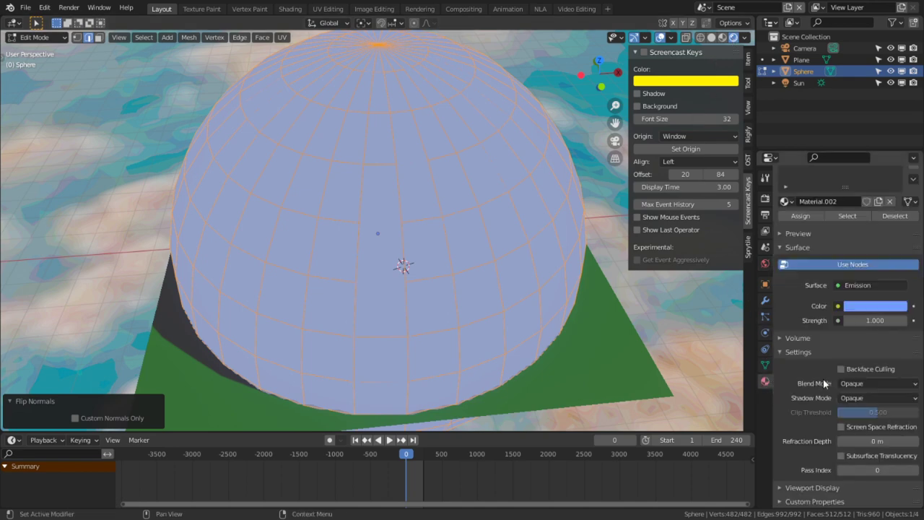
click(847, 368)
key(Tab)
middle_drag(476, 310, 456, 228)
scroll(433, 266, up, 10)
shift+middle_drag(450, 218, 440, 246)
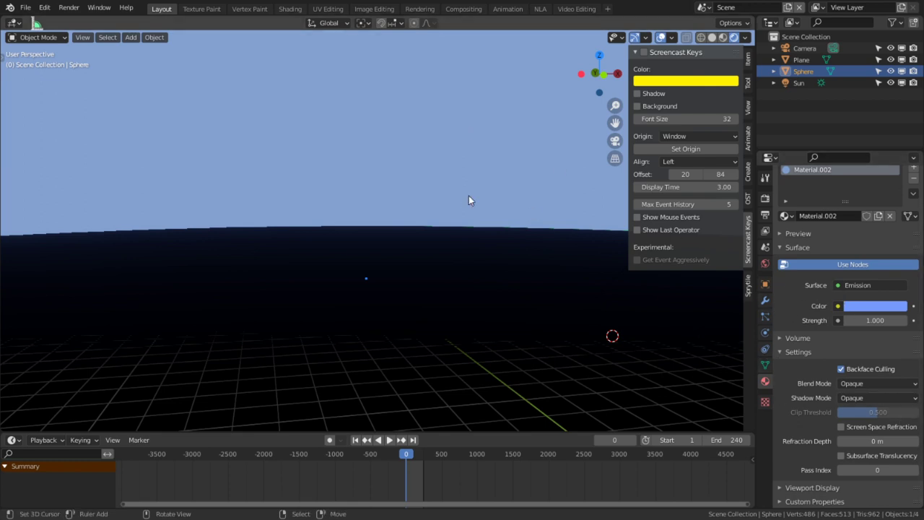
- Set the sky sphere material's Shadow Mode to None and check the sunlight on the green ground inside the dome
scroll(809, 278, up, 1)
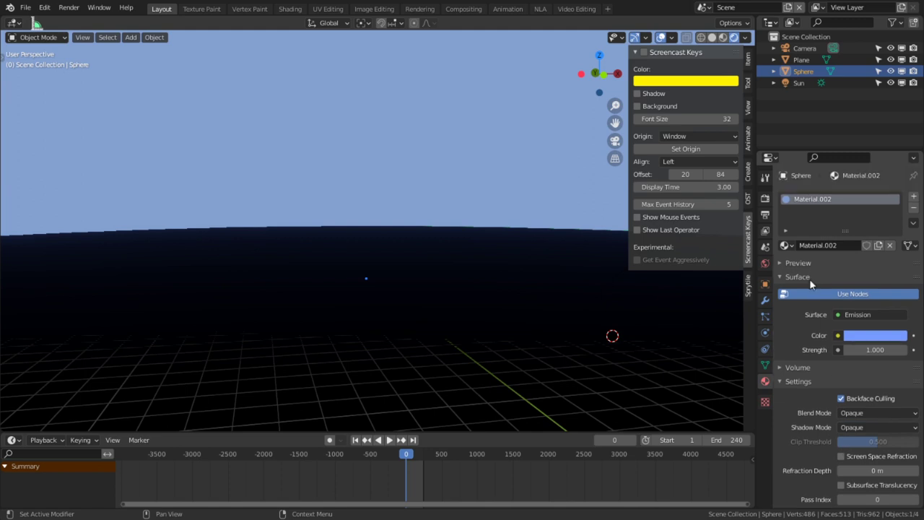
scroll(874, 395, down, 1)
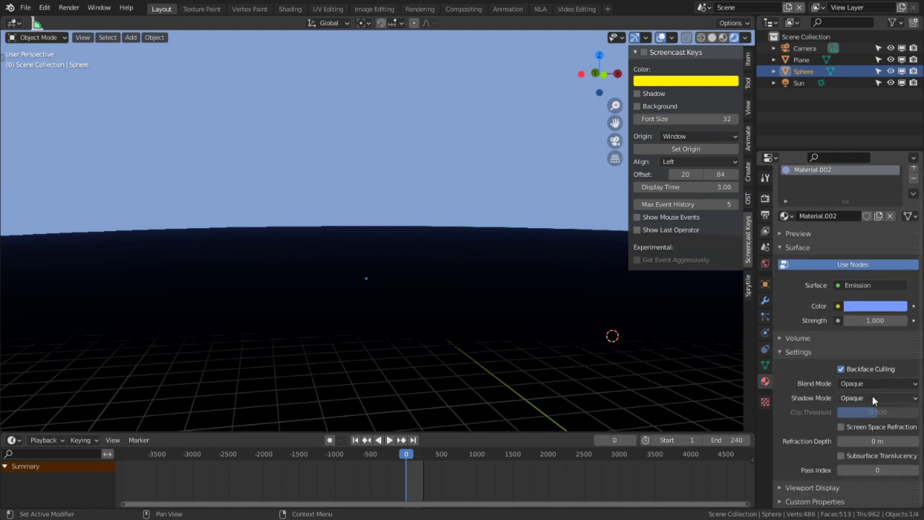
click(869, 394)
click(861, 409)
middle_drag(508, 283, 224, 295)
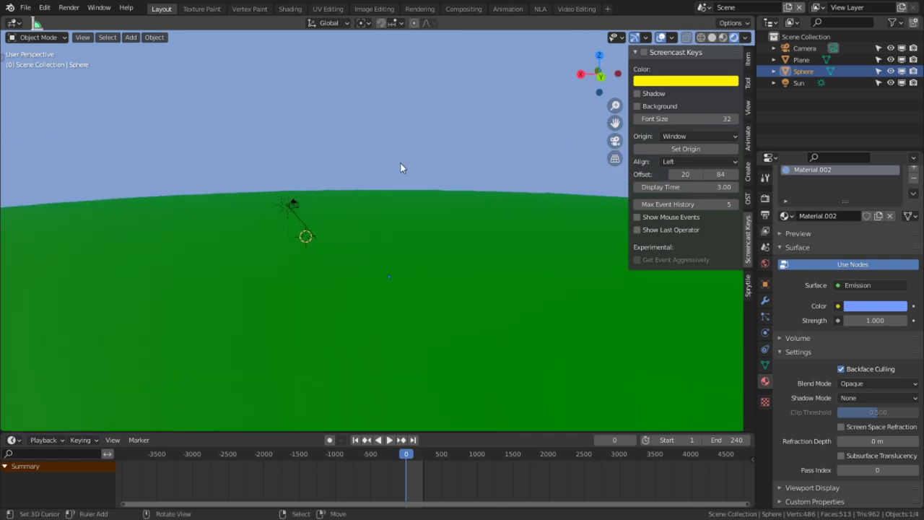
scroll(401, 165, down, 1)
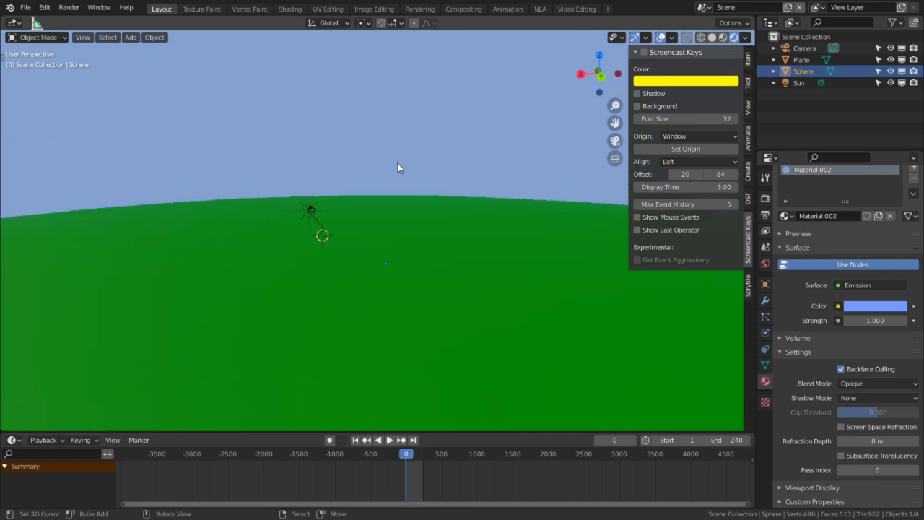
- Find the Cell Fracture operator and run it on the sky sphere with its default settings
key(F3)
text(CELL)
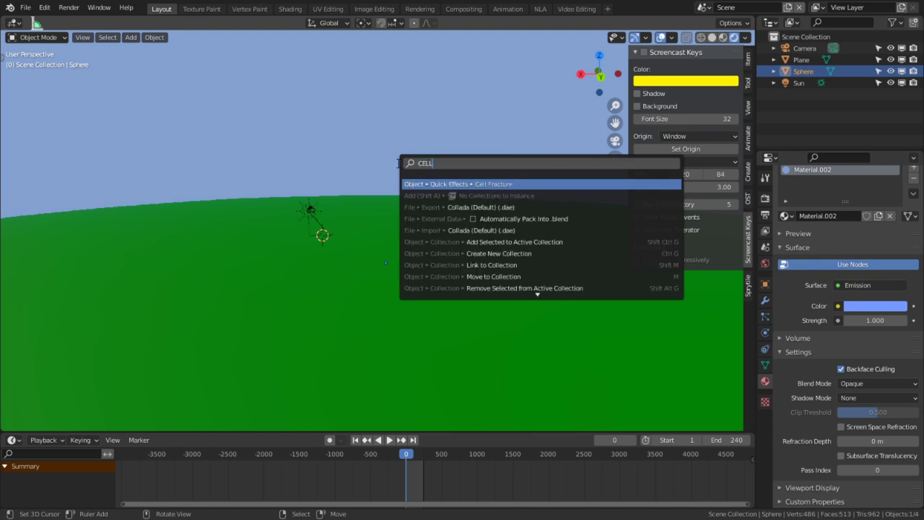
key(Return)
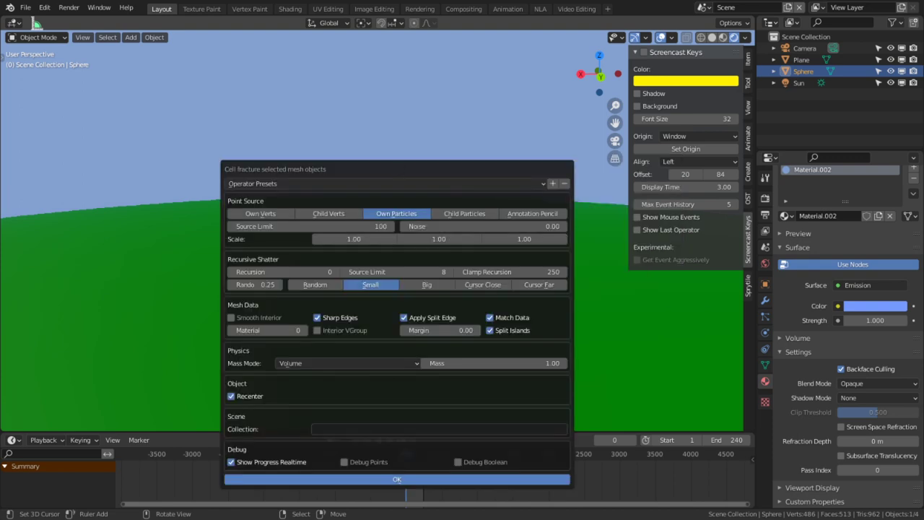
click(404, 479)
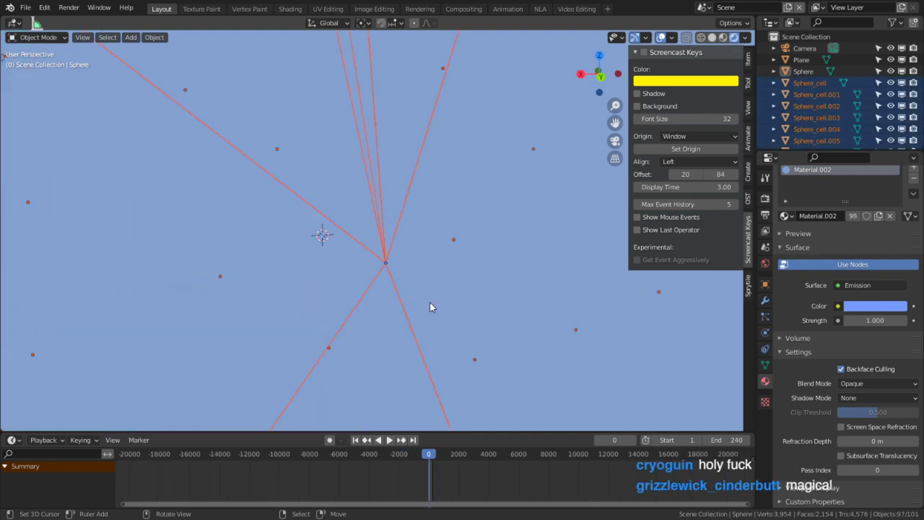
- Select the original unbroken sphere from outside and delete it, keeping only the fractured cells
scroll(431, 274, down, 8)
middle_drag(432, 274, 496, 291)
scroll(418, 271, down, 2)
right_click(491, 253)
middle_drag(490, 252, 527, 231)
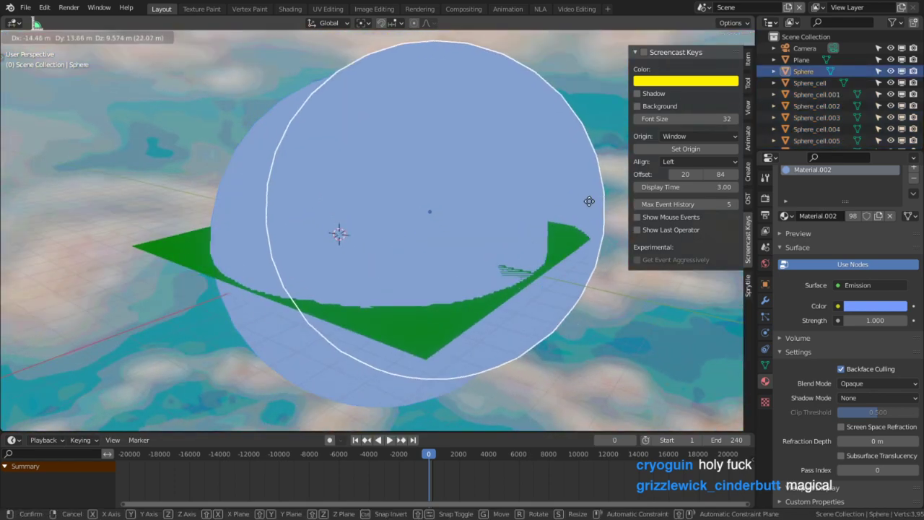
key(x)
click(581, 127)
- Pull three separate shards out of the fractured sphere, moving each one well away from it
right_click(434, 223)
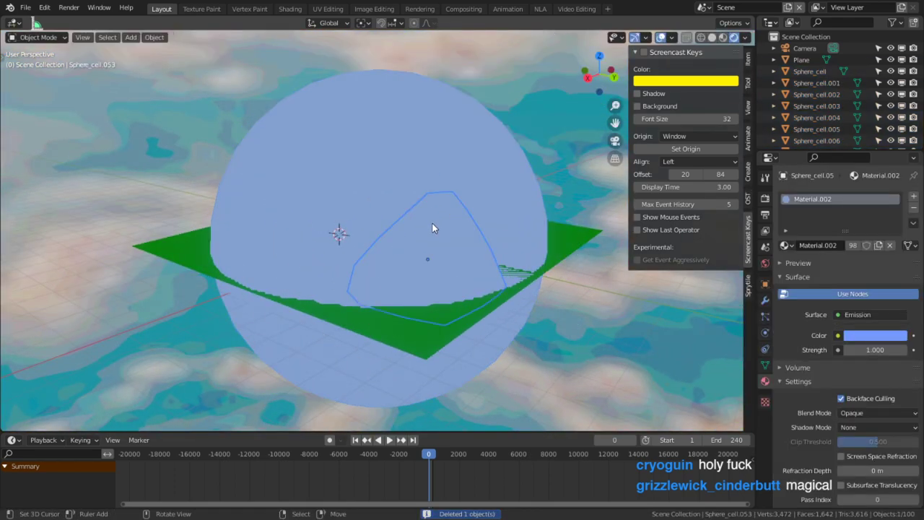
key(g)
click(73, 154)
middle_drag(238, 171, 304, 174)
right_click(264, 129)
key(g)
click(41, 51)
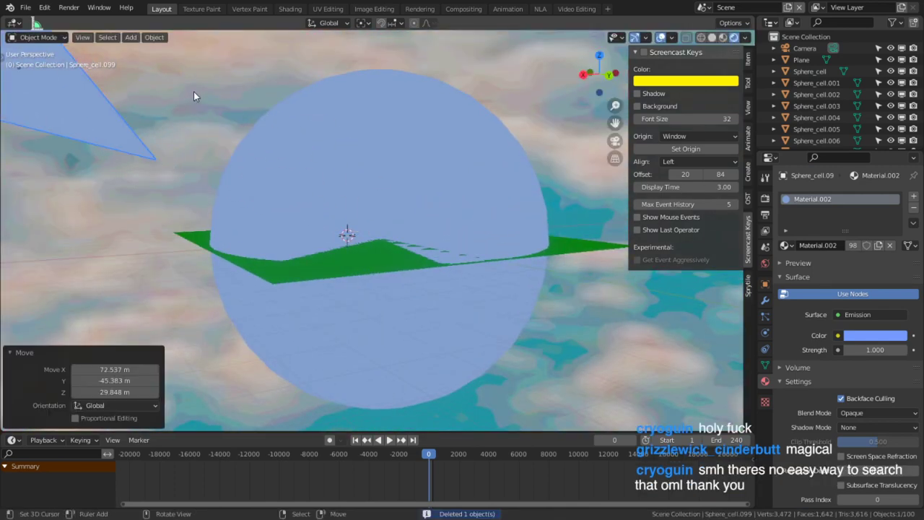
scroll(217, 101, down, 1)
right_click(490, 148)
key(g)
click(702, 62)
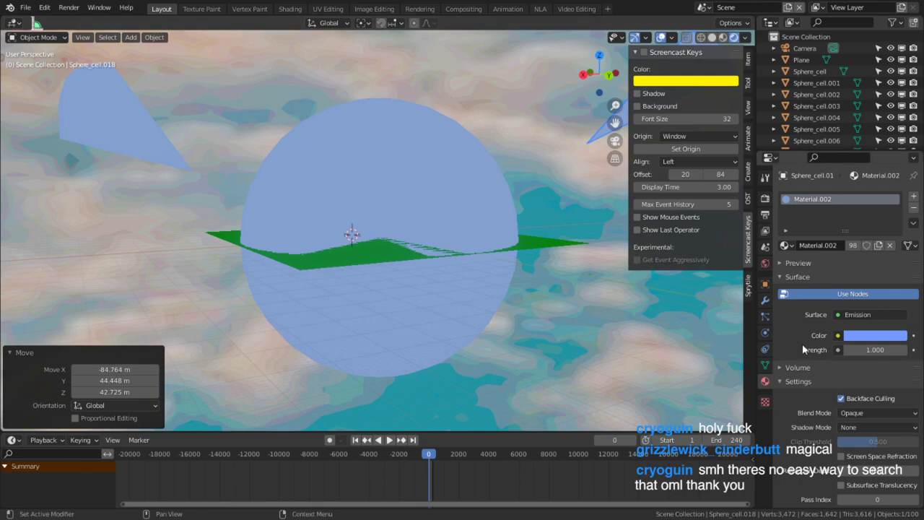
- Change the surface shader of the shards' shared material from Emission to Diffuse BSDF
click(872, 315)
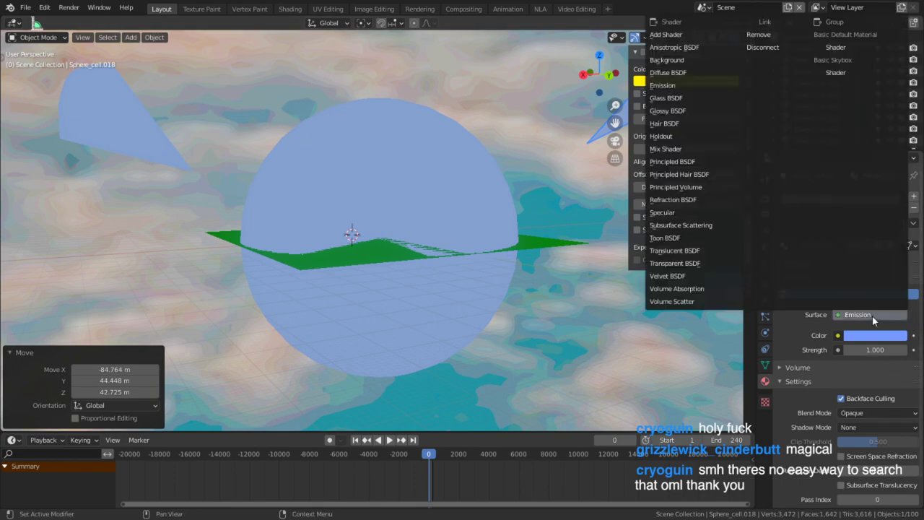
click(664, 82)
mouse_move(554, 273)
middle_down()
mouse_move(198, 247)
mouse_move(386, 230)
mouse_move(257, 190)
middle_up()
- Move another shard out of the fractured sphere and look at the broken shell from above
scroll(387, 227, up, 2)
right_click(356, 220)
scroll(257, 190, down, 3)
key(g)
click(181, 132)
middle_drag(180, 132, 102, 47)
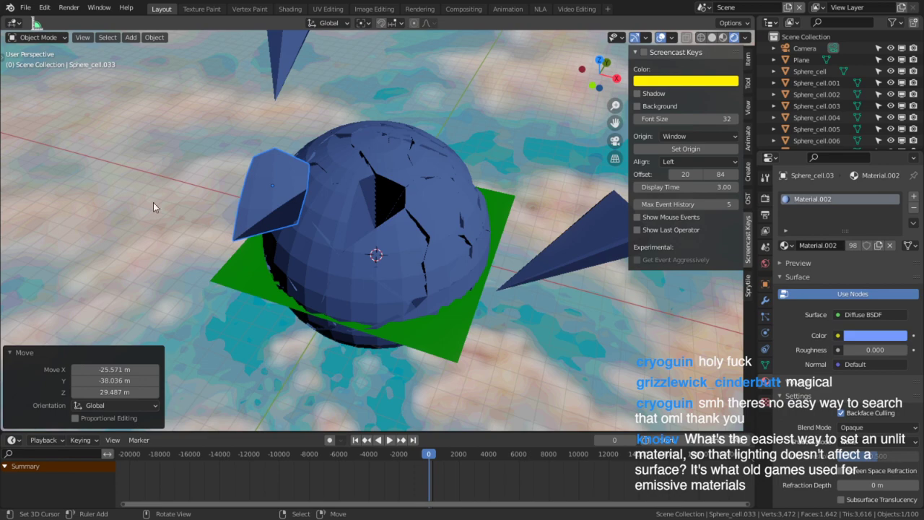
- Delete every object in the scene, then start a new General file without saving the changes
key(a)
key(Delete)
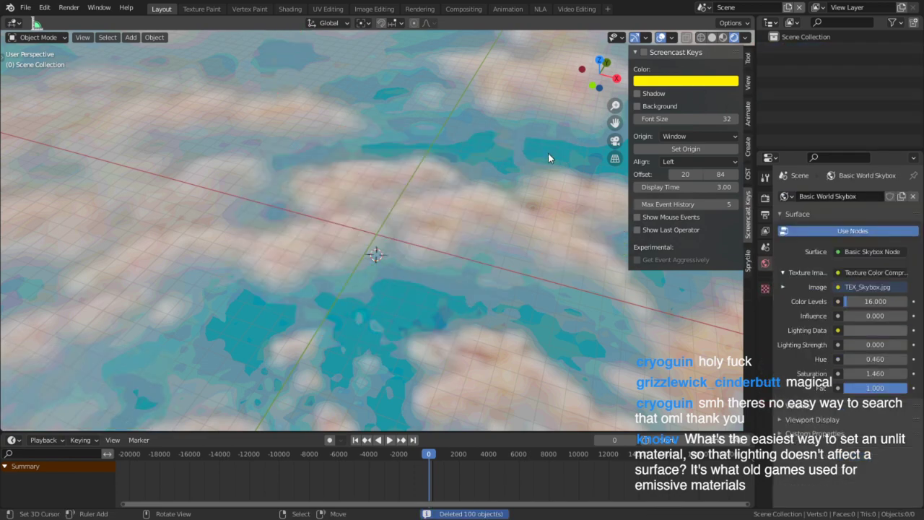
click(25, 7)
mouse_move(87, 20)
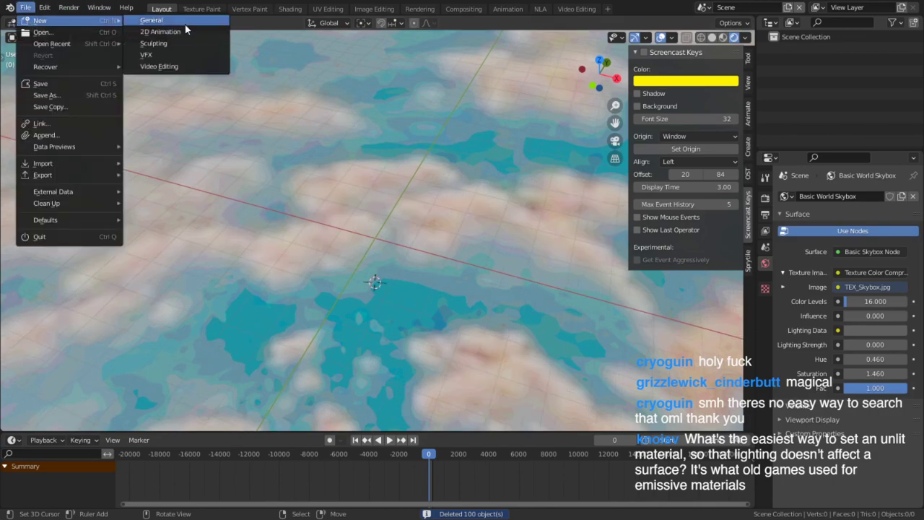
click(192, 31)
key(Return)
key(Escape)
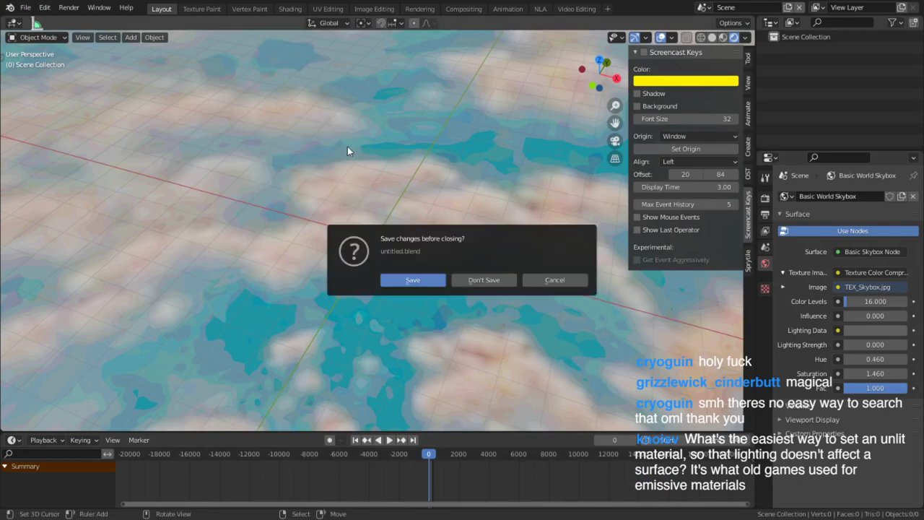
click(484, 284)
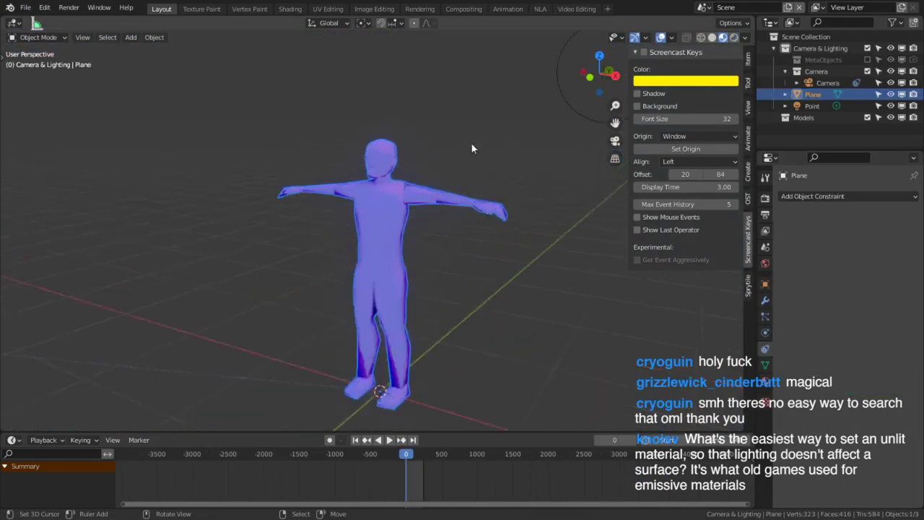
- Switch to the Shading workspace and delete all nodes of the figure's material except Material Output
click(289, 9)
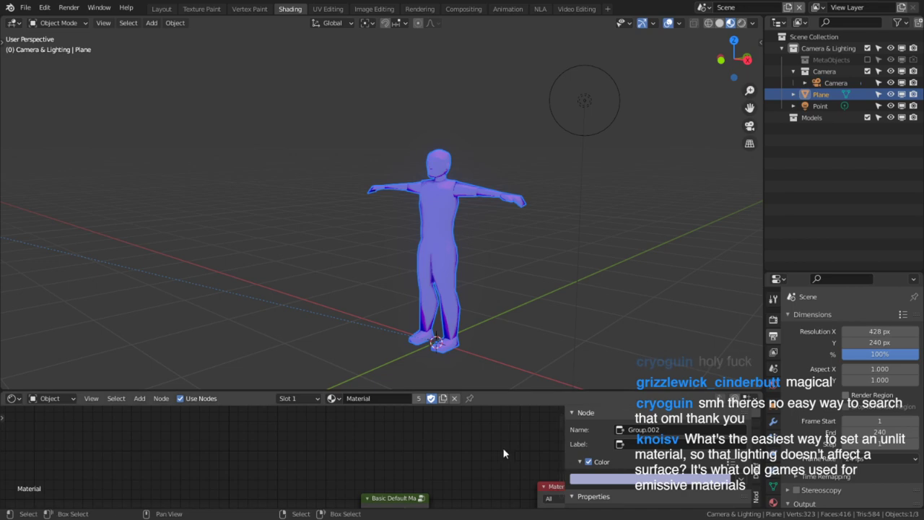
key(ctrl+space)
scroll(333, 213, down, 3)
drag(418, 158, 72, 496)
scroll(261, 314, up, 2)
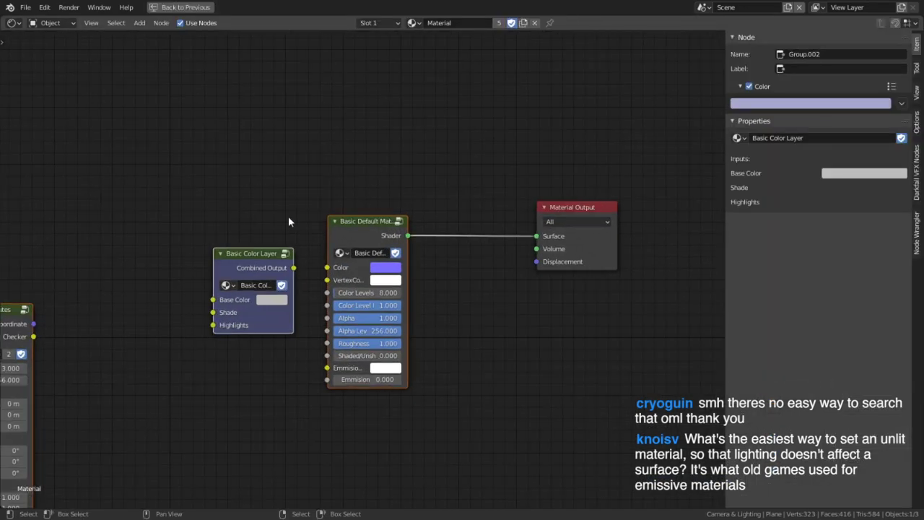
key(Delete)
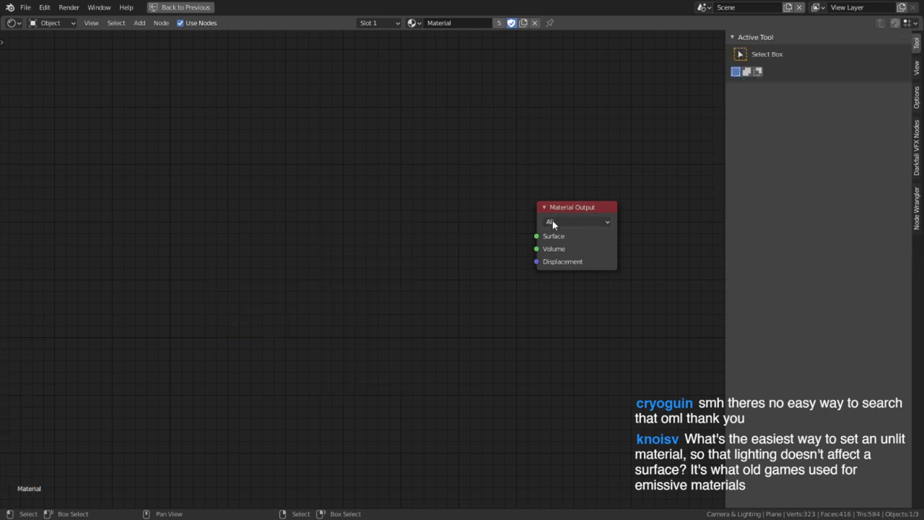
- Add an RGB node in front of the Material Output node
scroll(552, 220, up, 2)
middle_drag(634, 185, 513, 246)
scroll(513, 245, up, 2)
middle_drag(612, 240, 553, 255)
scroll(379, 272, down, 1)
scroll(328, 268, down, 2)
key(shift+a)
click(293, 256)
text(RGB)
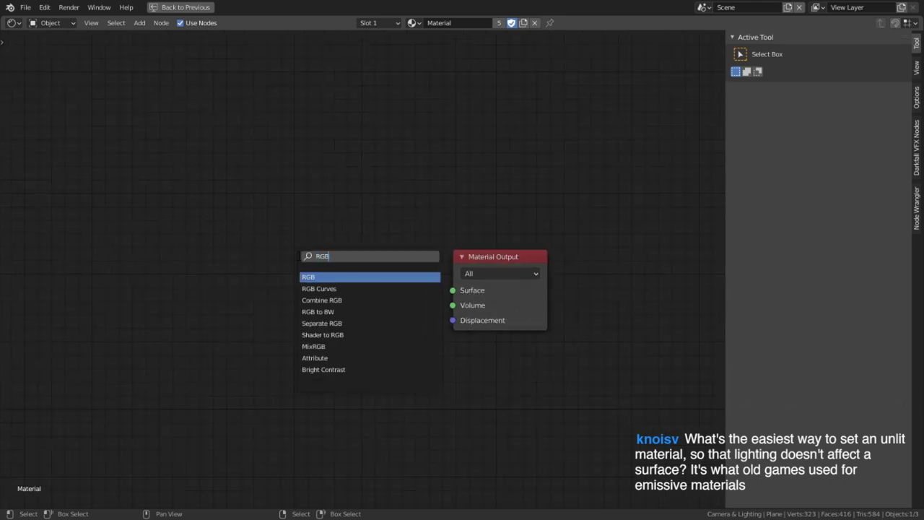
click(396, 277)
click(308, 299)
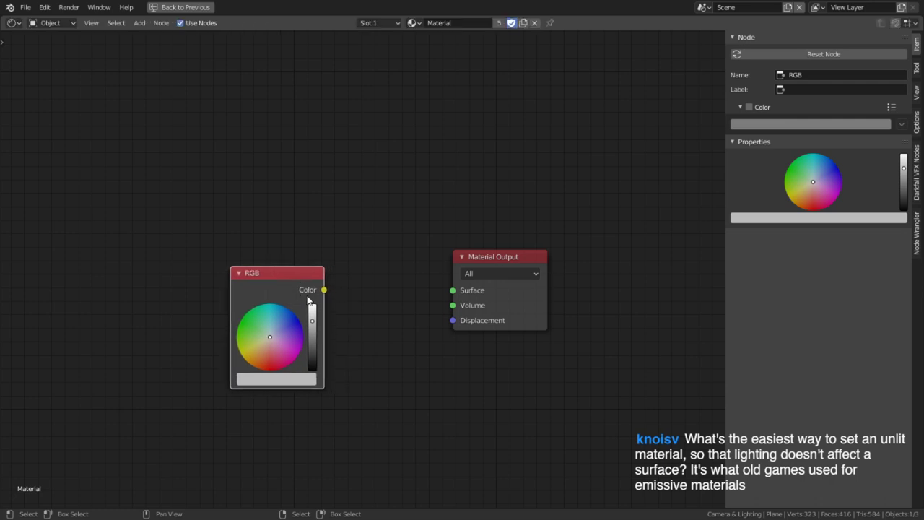
- Connect the RGB node's Color output to the Material Output's Surface input and make the color red
scroll(324, 289, up, 3)
mouse_move(196, 390)
mouse_down()
mouse_move(238, 351)
mouse_move(188, 335)
mouse_move(237, 355)
mouse_move(183, 395)
mouse_move(191, 455)
mouse_up()
key(ctrl+space)
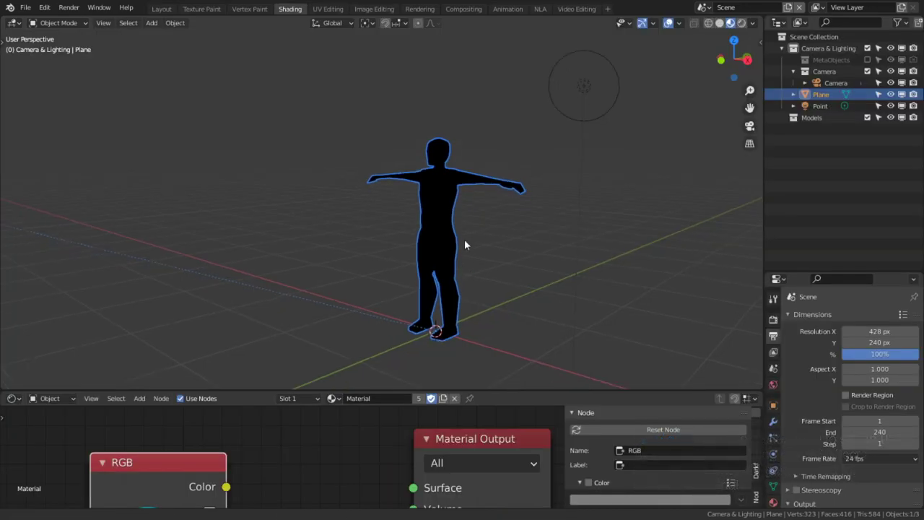
shift+middle_drag(468, 257, 440, 163)
drag(206, 461, 243, 436)
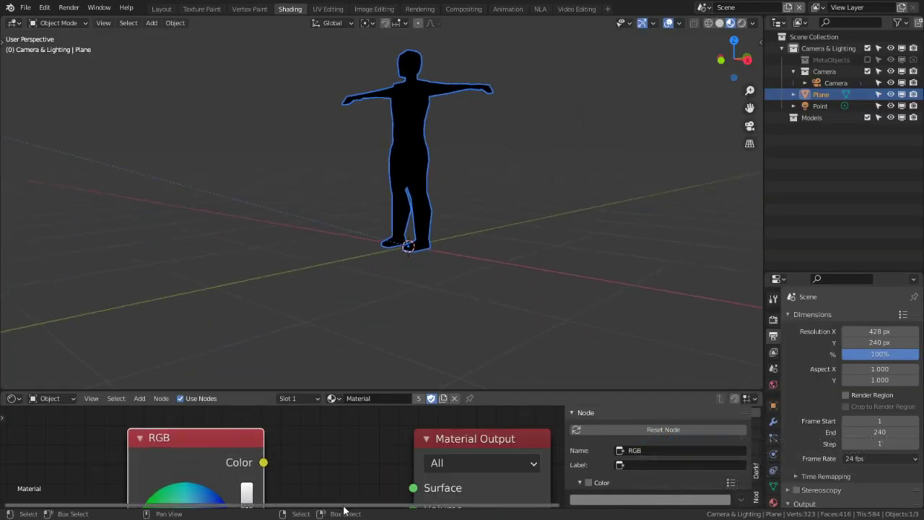
drag(346, 506, 360, 506)
drag(250, 463, 418, 495)
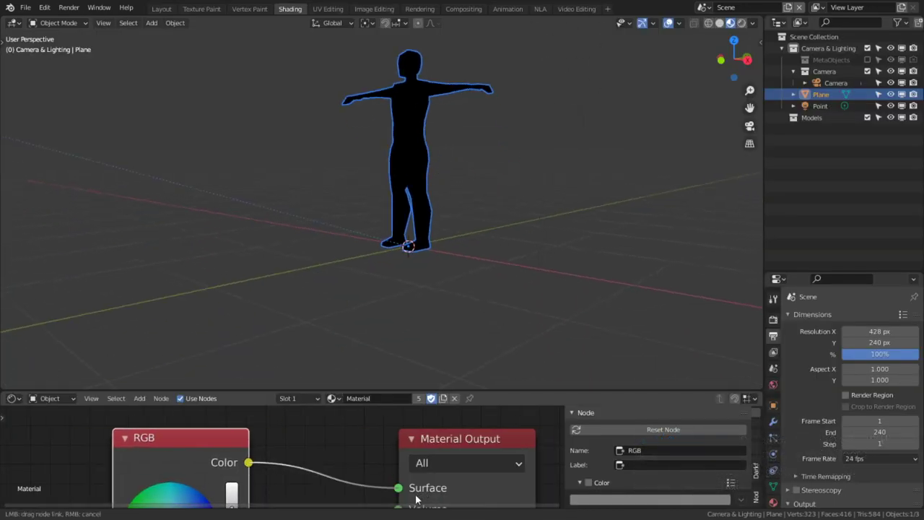
shift+middle_drag(459, 215, 431, 278)
scroll(436, 280, up, 2)
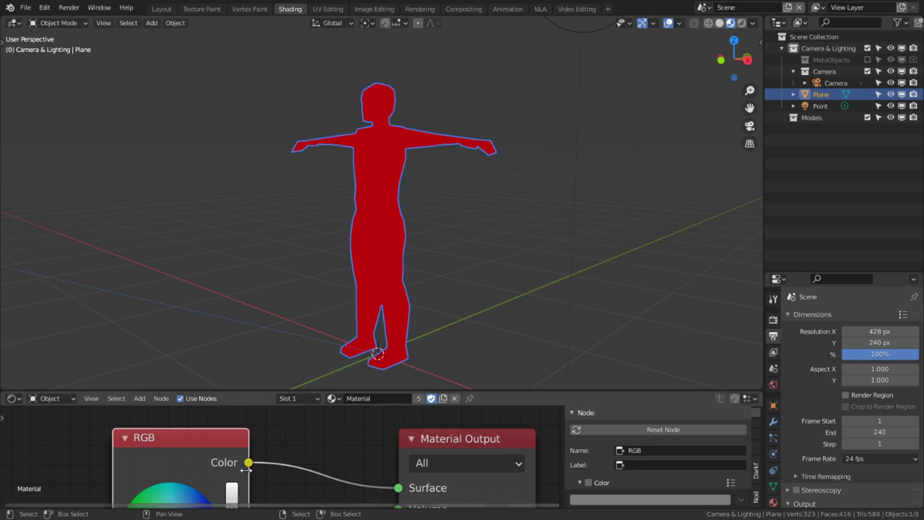
- Delete the RGB node and add a Checker Texture node in its place
scroll(339, 461, up, 1)
key(ctrl+space)
key(x)
key(shift+a)
click(311, 235)
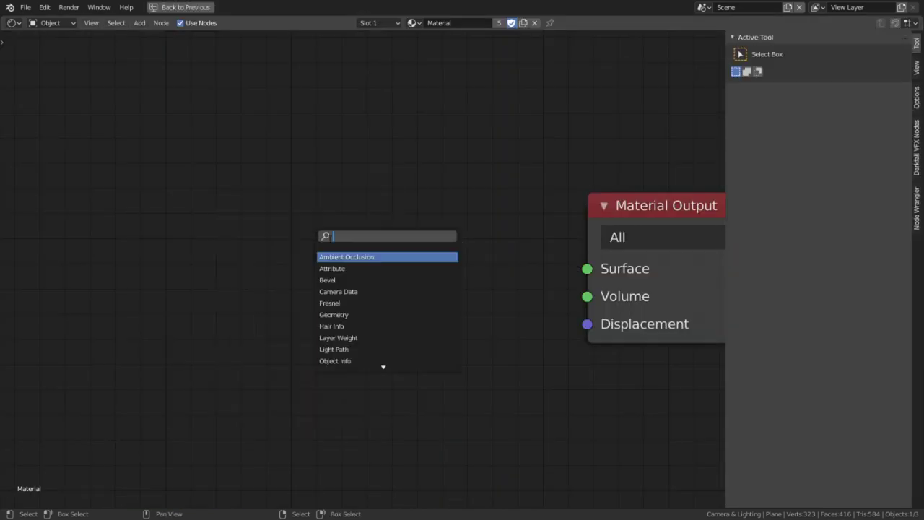
text(CHEC)
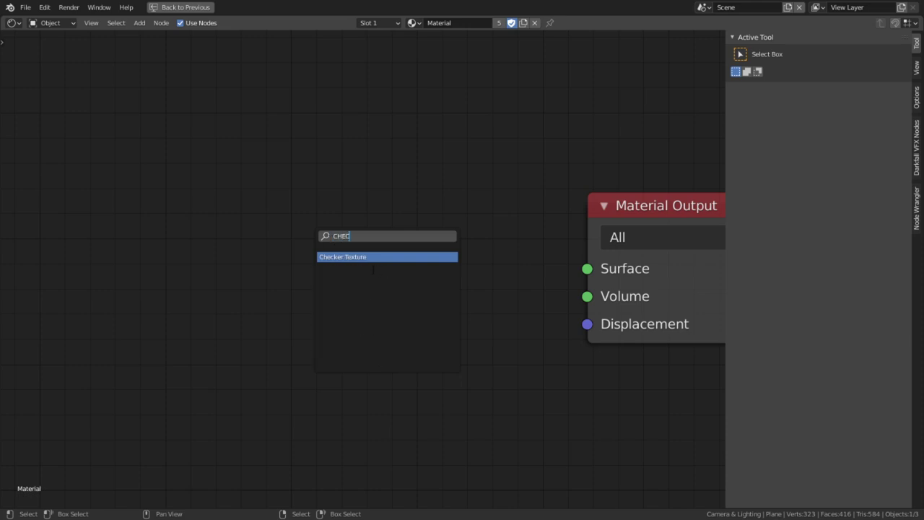
key(Return)
click(308, 330)
- Set the Checker Texture's Color2 to dark blue
click(300, 371)
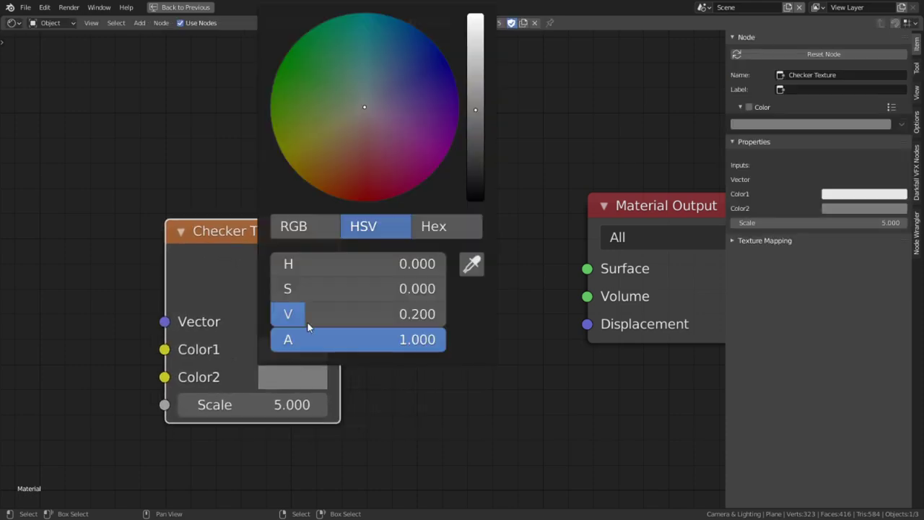
click(439, 51)
click(313, 374)
- Set the Checker Texture's Color1 to a muted teal with R 0.161, G 0.457 and B 0.454
click(278, 347)
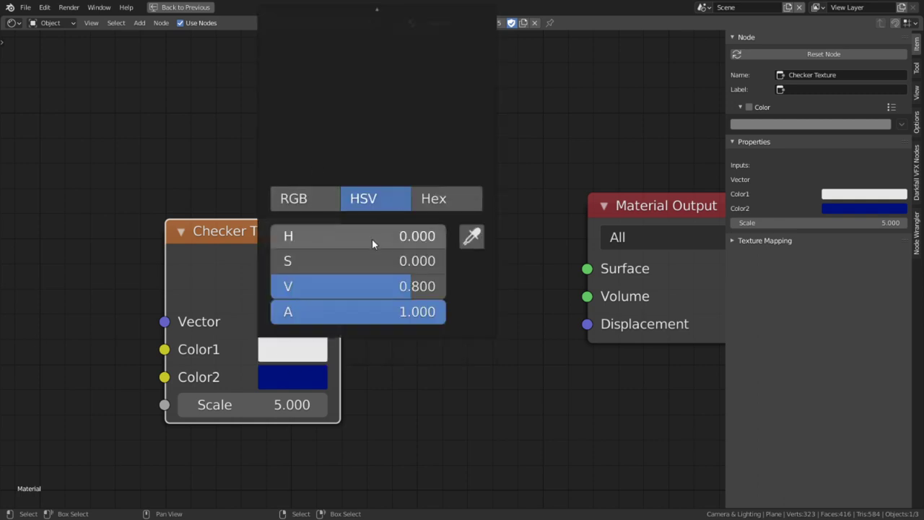
drag(340, 237, 426, 236)
drag(277, 264, 391, 264)
click(334, 198)
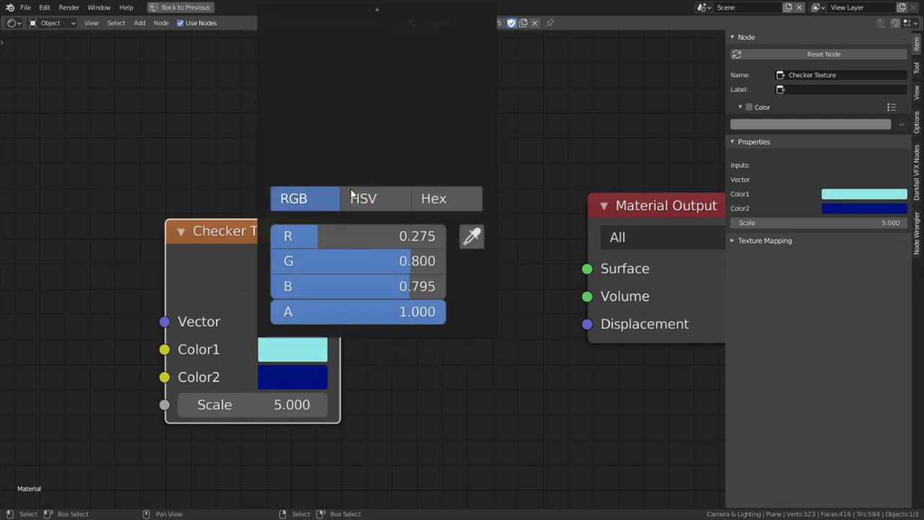
drag(313, 344, 300, 351)
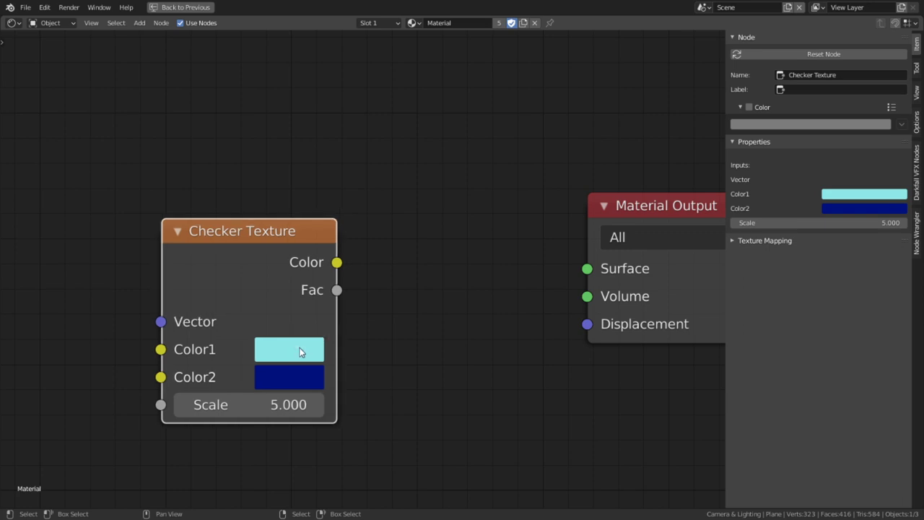
click(303, 357)
scroll(391, 246, down, 3)
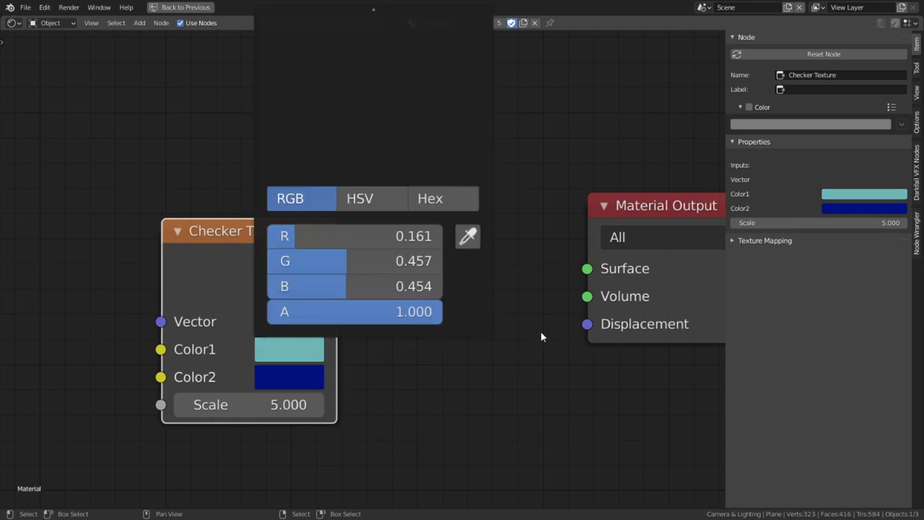
scroll(447, 390, down, 2)
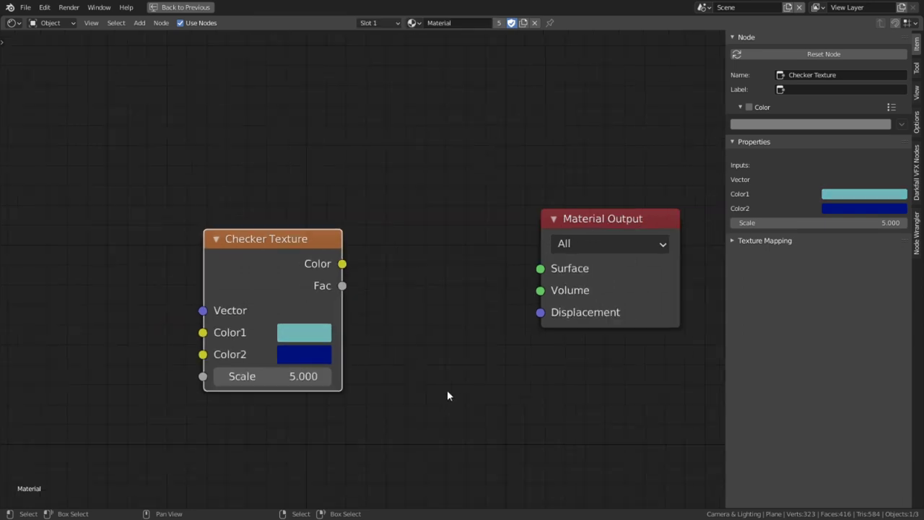
- Set the Checker Texture's Color1 to red and connect its Color output to the Material Output's Surface input
click(313, 331)
click(360, 199)
drag(343, 263, 526, 268)
- Add a UV Map node in front of the Checker Texture node
key(shift+a)
click(219, 191)
text(UV)
click(277, 212)
click(111, 338)
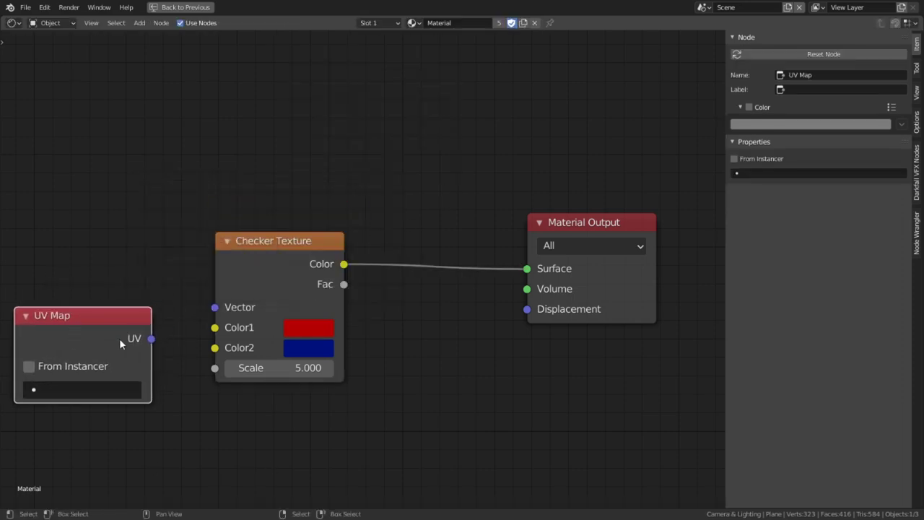
- Connect the UV Map node to the Checker Texture's Vector input, check the figure, and move the Checker Texture and Material Output closer together
drag(150, 336, 217, 309)
key(ctrl+space)
middle_drag(372, 220, 461, 276)
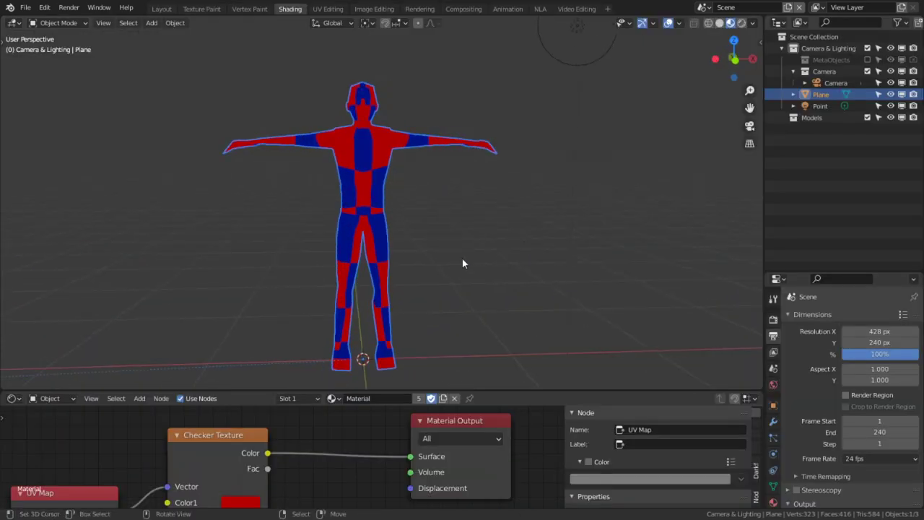
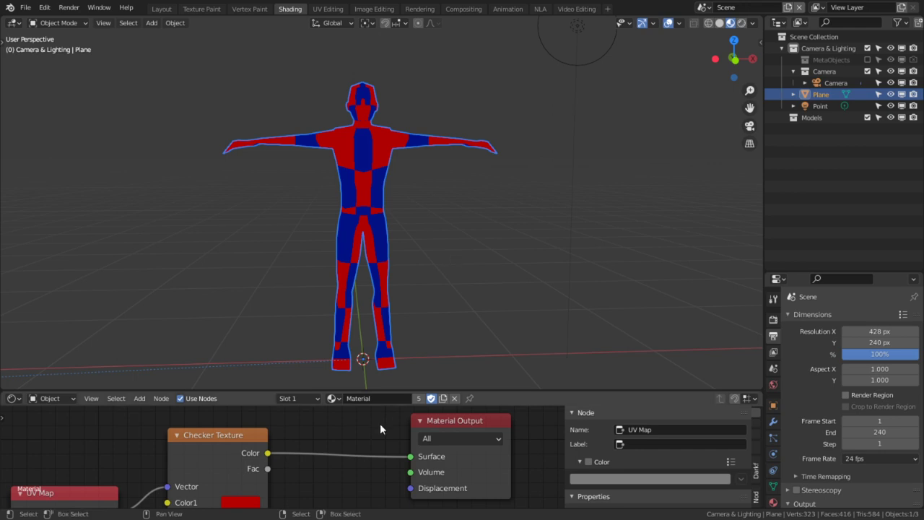
key(ctrl+space)
drag(271, 313, 287, 361)
drag(573, 290, 499, 310)
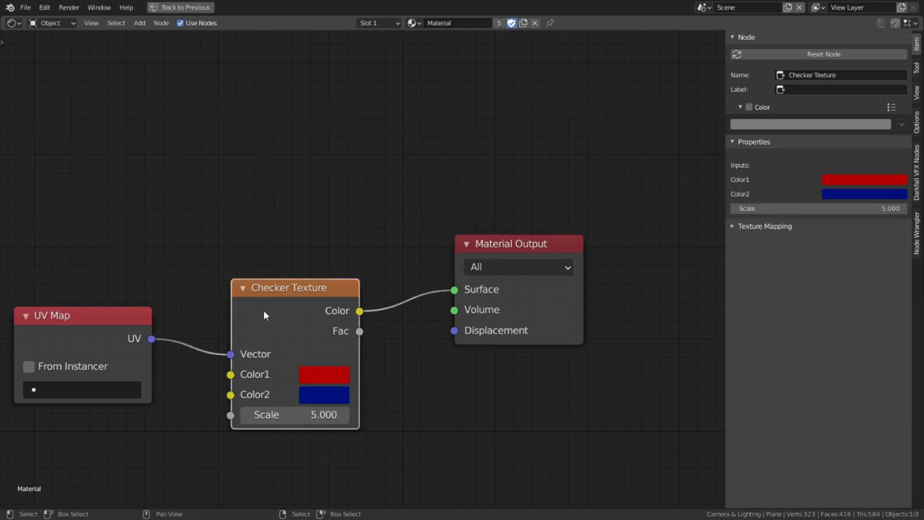
drag(264, 312, 272, 275)
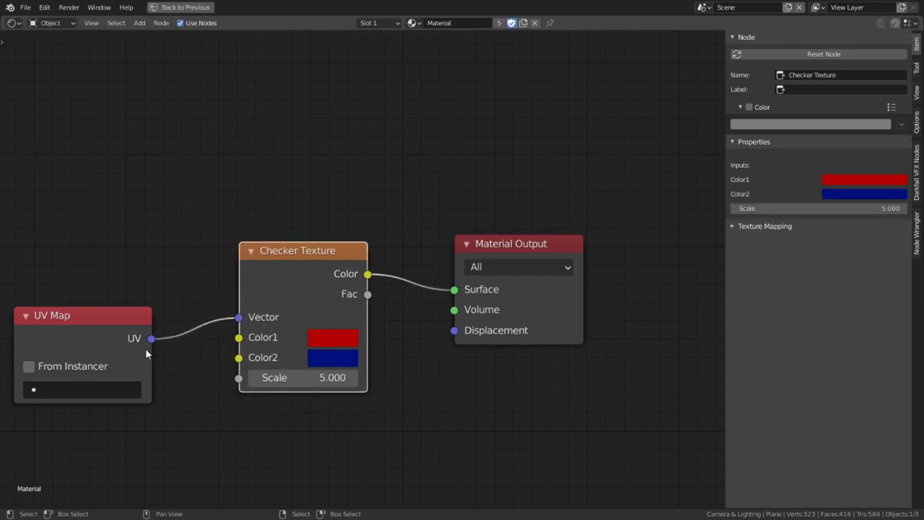
- Delete the UV Map and Checker Texture nodes from the material
drag(123, 334, 113, 307)
key(x)
click(321, 278)
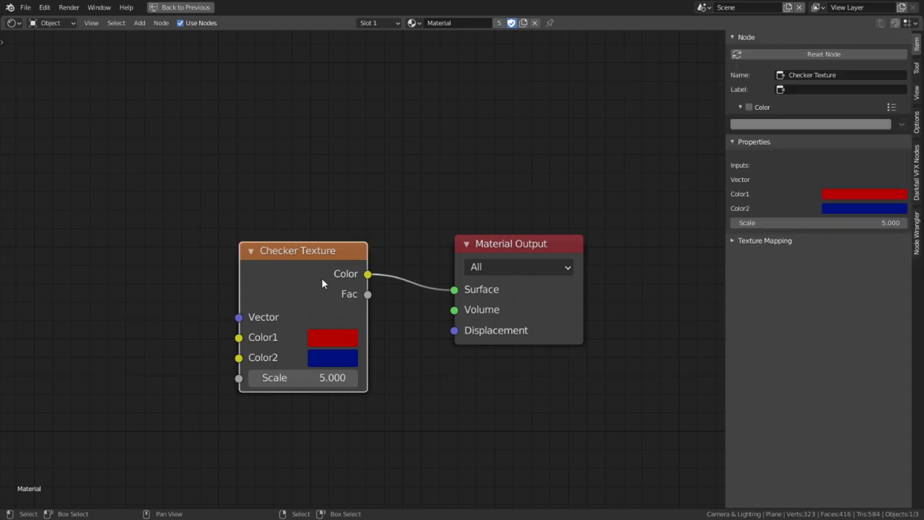
key(x)
- Add a Diffuse BSDF node and connect its BSDF output to the Material Output's Surface input
key(shift+a)
click(323, 278)
text(Di)
click(364, 301)
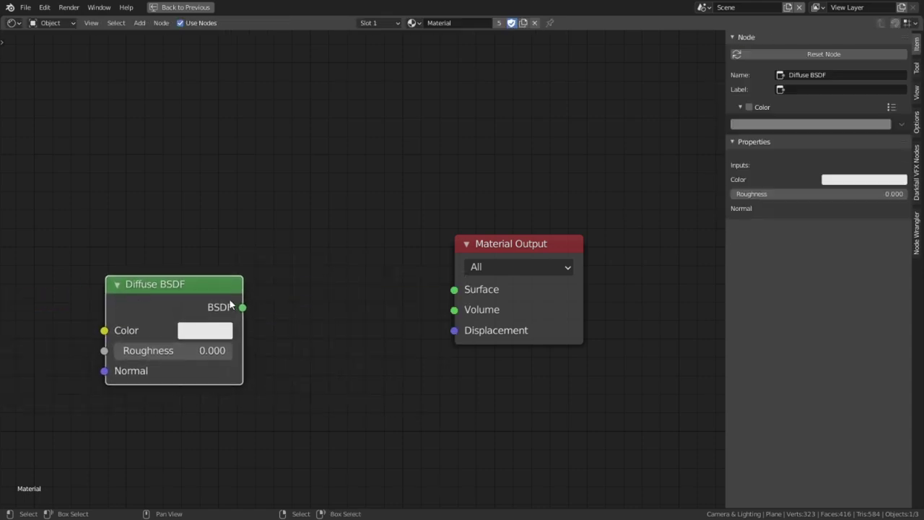
click(145, 320)
drag(242, 308, 453, 290)
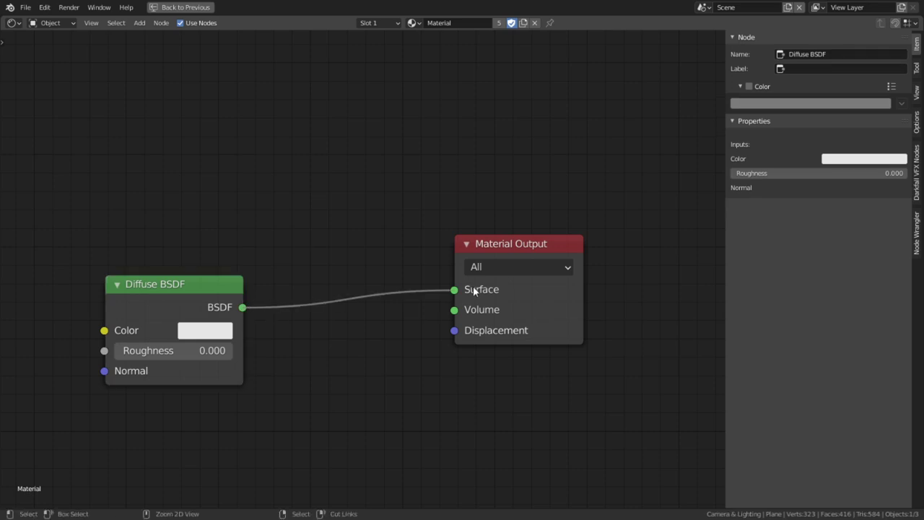
key(ctrl+space)
middle_drag(383, 217, 432, 209)
- Move the Material Output farther away and insert a Shader to RGB node between it and the Diffuse BSDF
drag(405, 436, 483, 419)
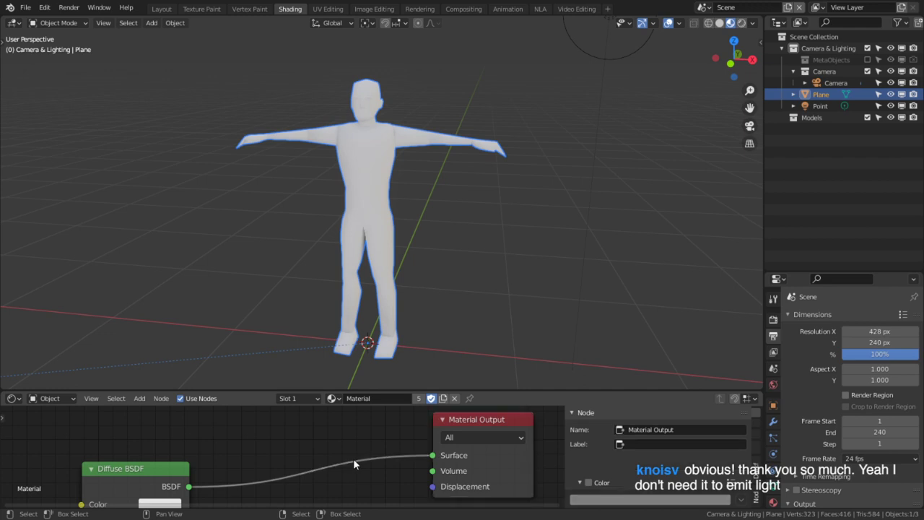
key(ctrl+space)
key(shift+a)
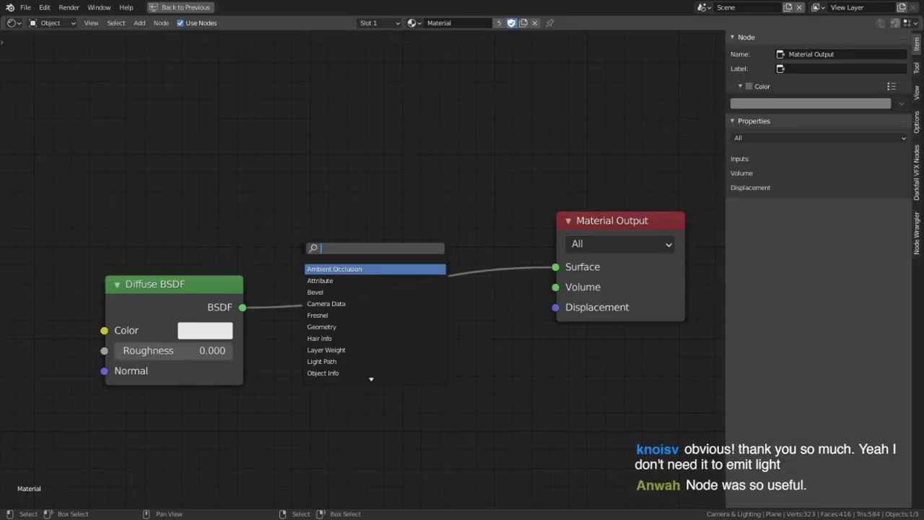
text(shader)
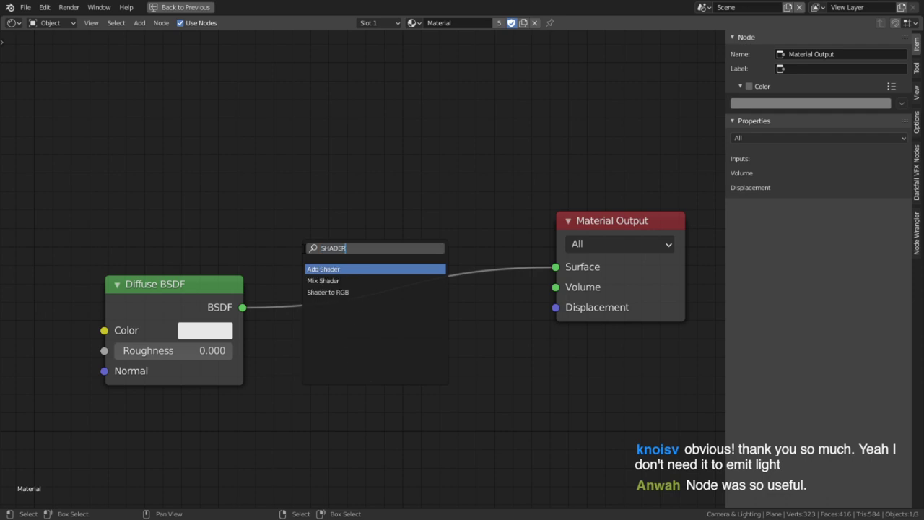
key(Down)
key(Down)
key(Return)
click(327, 252)
- Show the figure in rendered viewport shading with the skybox visible
key(ctrl+space)
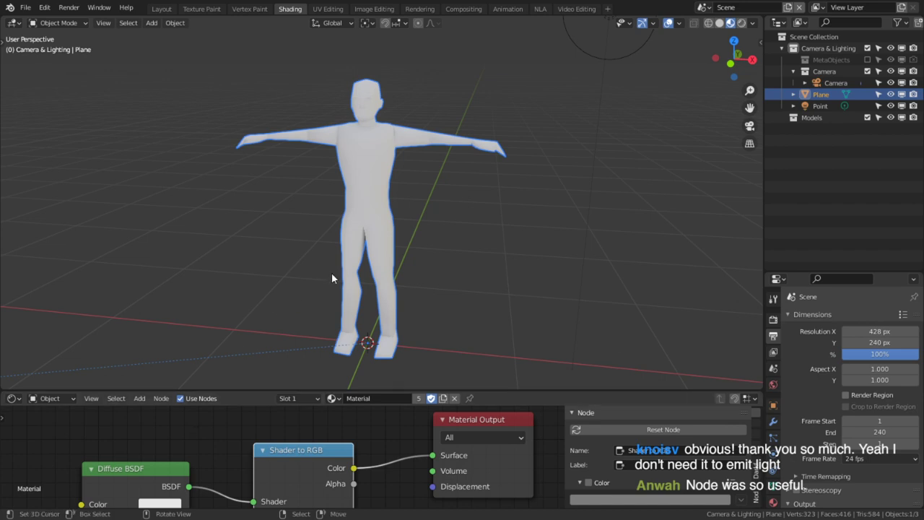
mouse_move(377, 247)
middle_down()
mouse_move(470, 223)
mouse_move(495, 238)
mouse_move(419, 132)
mouse_move(426, 127)
middle_up()
middle_drag(572, 163, 481, 156)
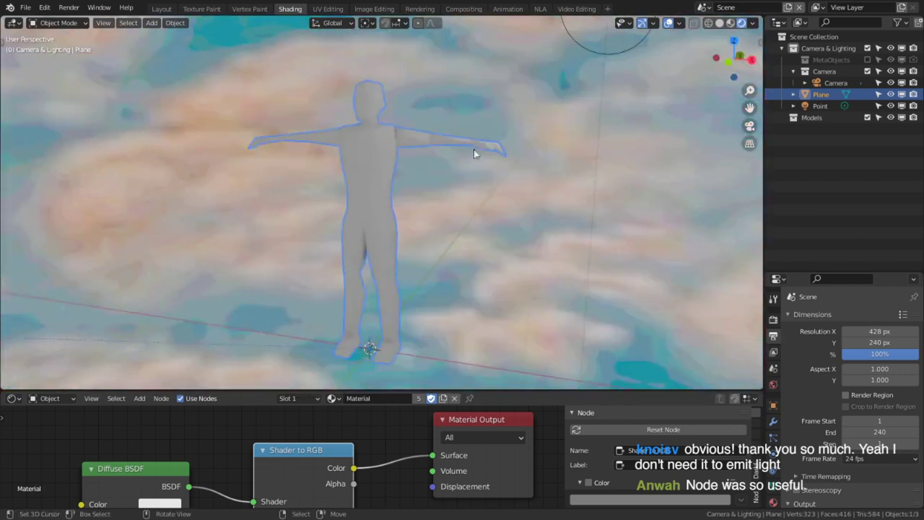
- Replace the world skybox's image texture with a plain, very dark red color after trying a Voronoi Texture
click(773, 386)
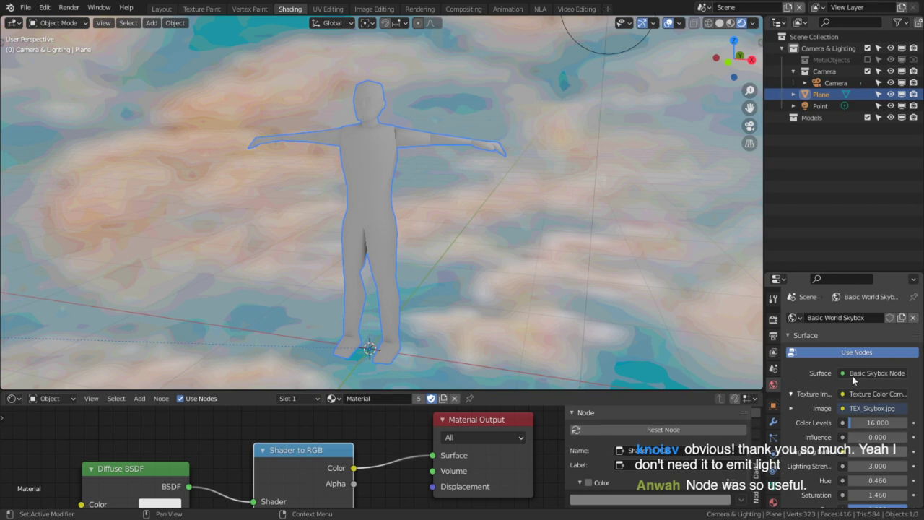
click(871, 394)
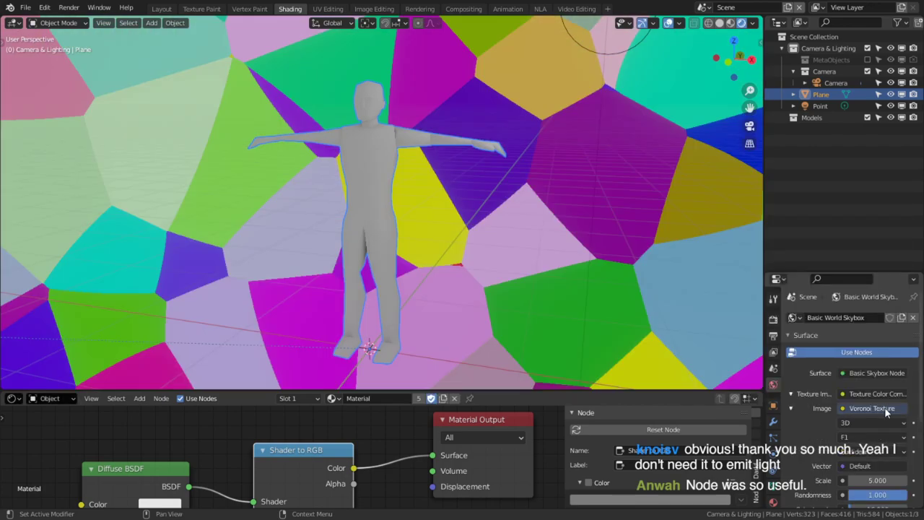
click(878, 407)
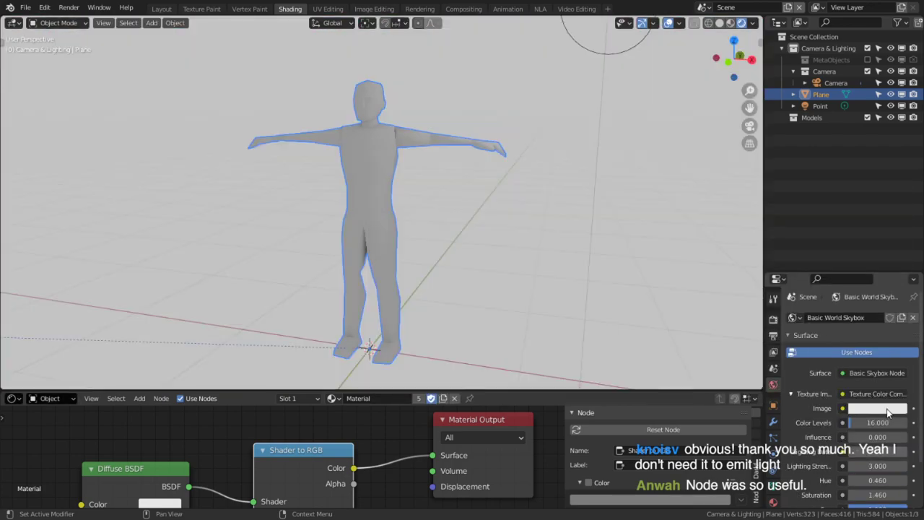
click(887, 408)
click(848, 323)
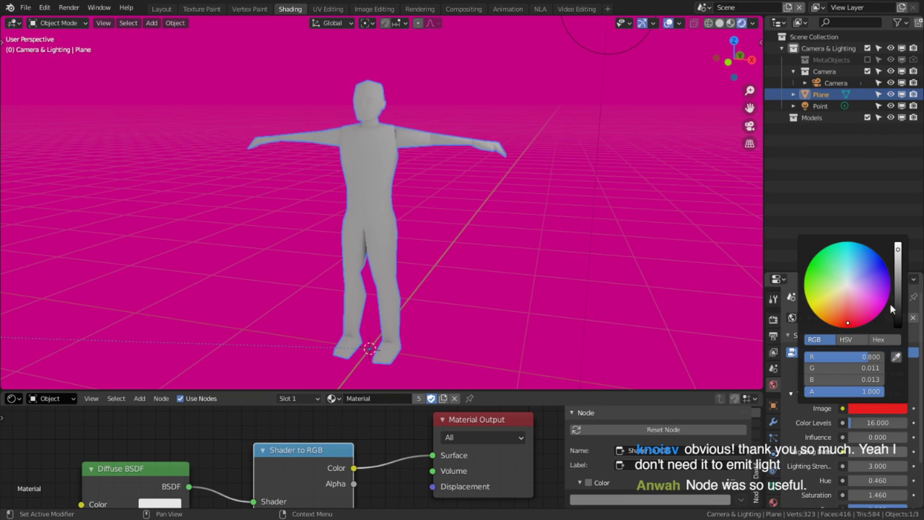
click(898, 316)
- Move the point light beside the figure's head, by about -1.59 m in X, 0.15 m in Y and -0.33 m in Z
middle_drag(386, 247, 458, 181)
scroll(457, 182, down, 2)
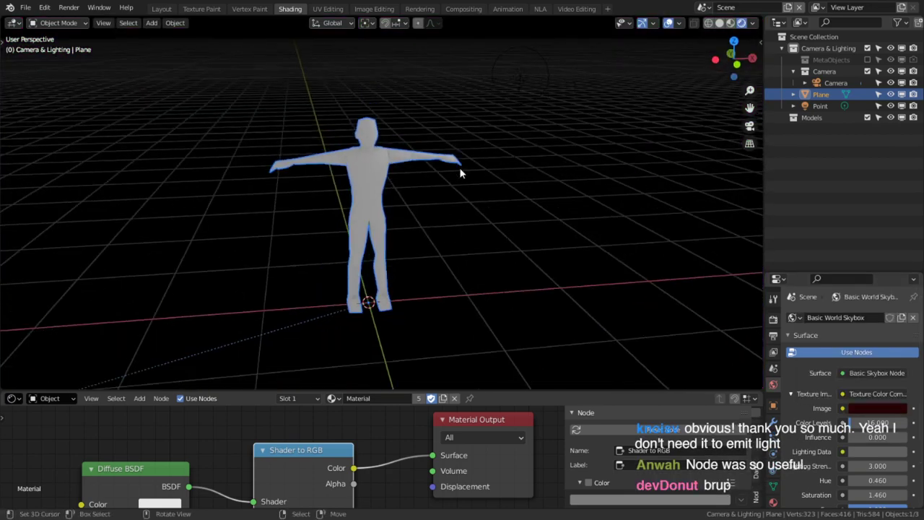
click(520, 73)
key(g)
click(342, 186)
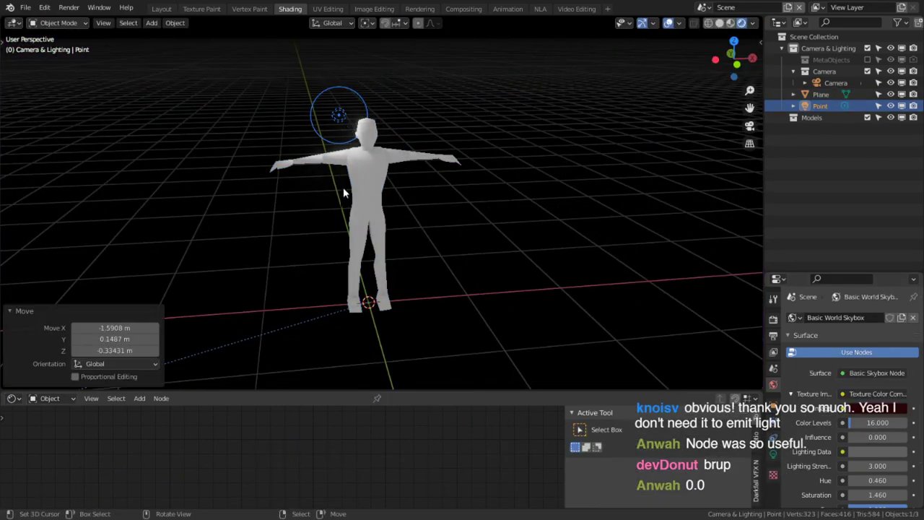
- Move the point light to the other side of the head, by about 0.46 m in X, 0.10 m in Y and 0.22 m in Z
scroll(342, 186, up, 3)
middle_drag(351, 166, 419, 194)
key(g)
right_click(638, 221)
middle_drag(638, 221, 452, 217)
key(g)
click(598, 154)
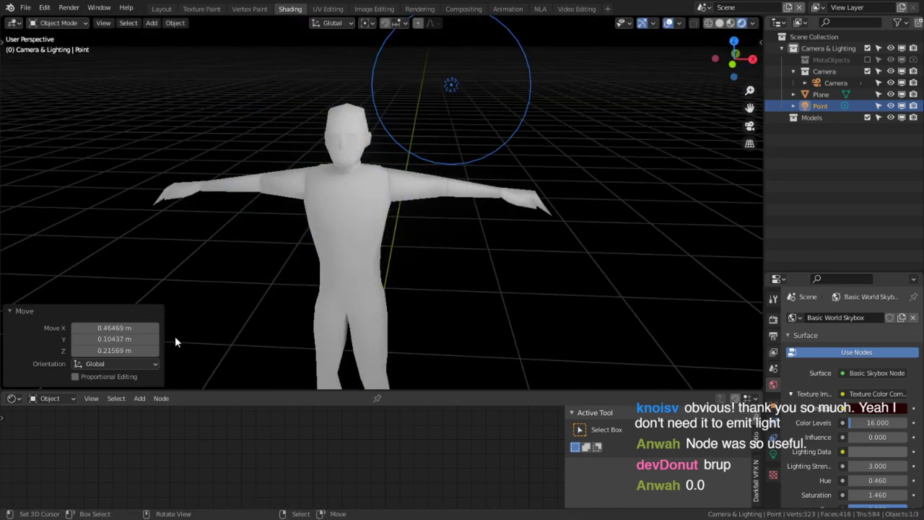
- Select the figure and bring its Diffuse BSDF and Shader to RGB nodes into view, with Shader to RGB selected
click(374, 364)
middle_drag(369, 468, 442, 427)
click(235, 438)
mouse_move(236, 437)
mouse_down()
mouse_move(251, 424)
mouse_move(241, 436)
mouse_up()
click(423, 418)
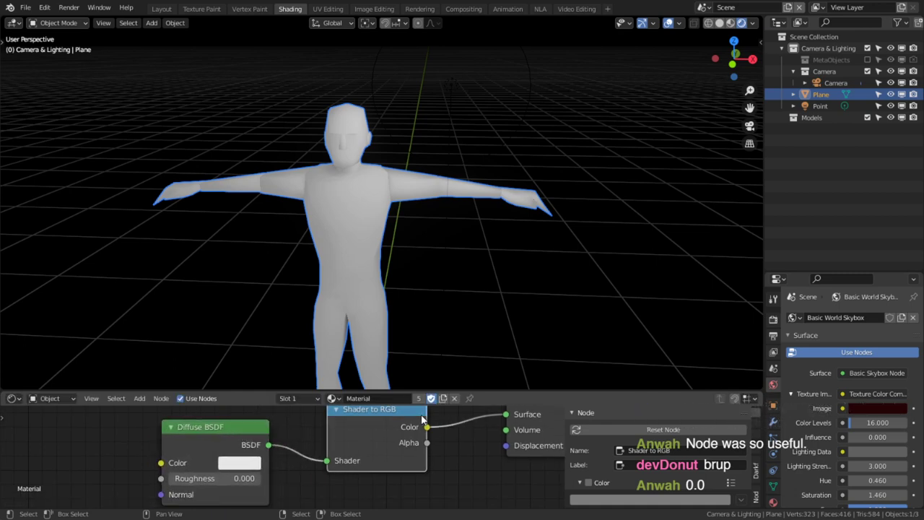
- Move the point light around the figure and place it just above the head
click(455, 75)
key(g)
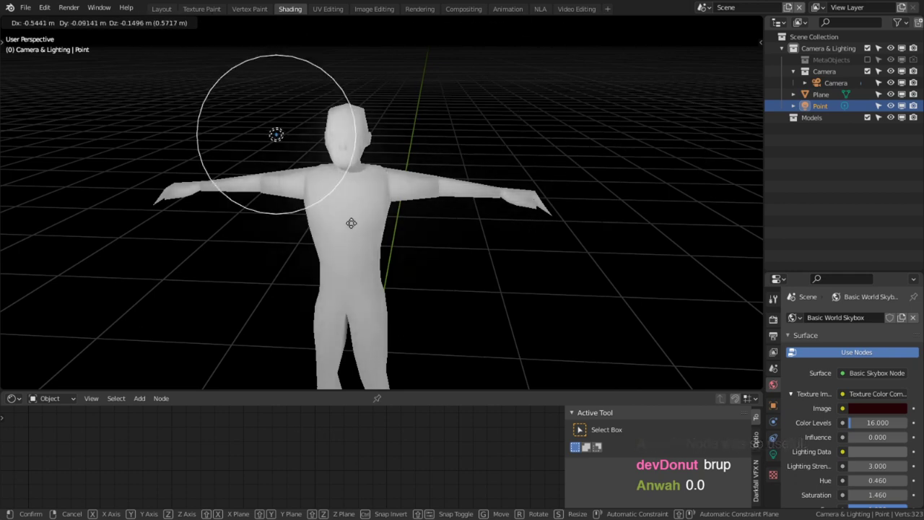
click(300, 241)
key(g)
click(477, 149)
- Move the figure's Diffuse BSDF and Shader to RGB nodes together, away from the Material Output to make room
click(398, 212)
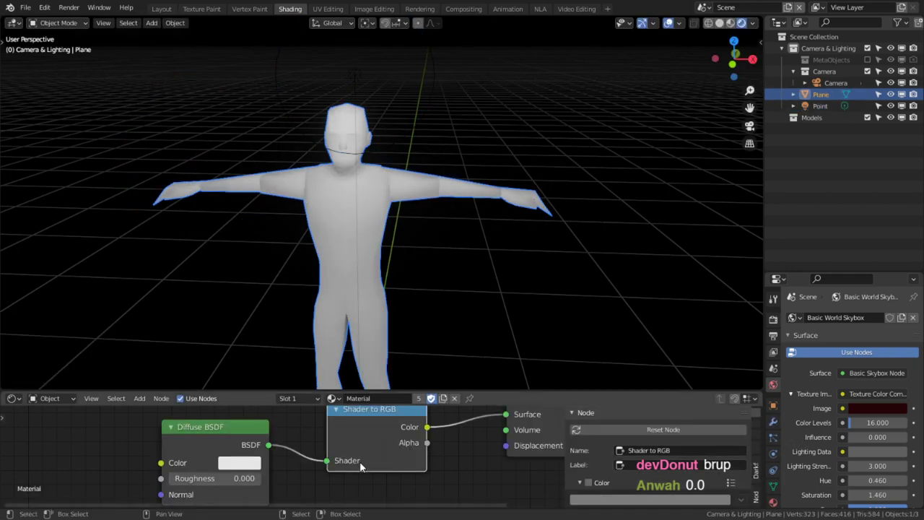
shift+click(198, 461)
key(g)
click(296, 420)
- Insert a ColorRamp node between the Shader to RGB node and the Material Output
key(shift+a)
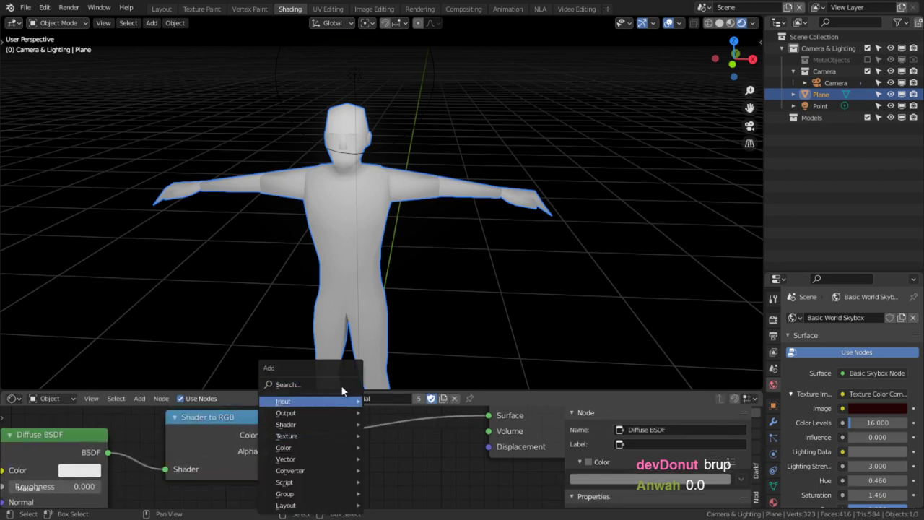
click(339, 384)
text(col)
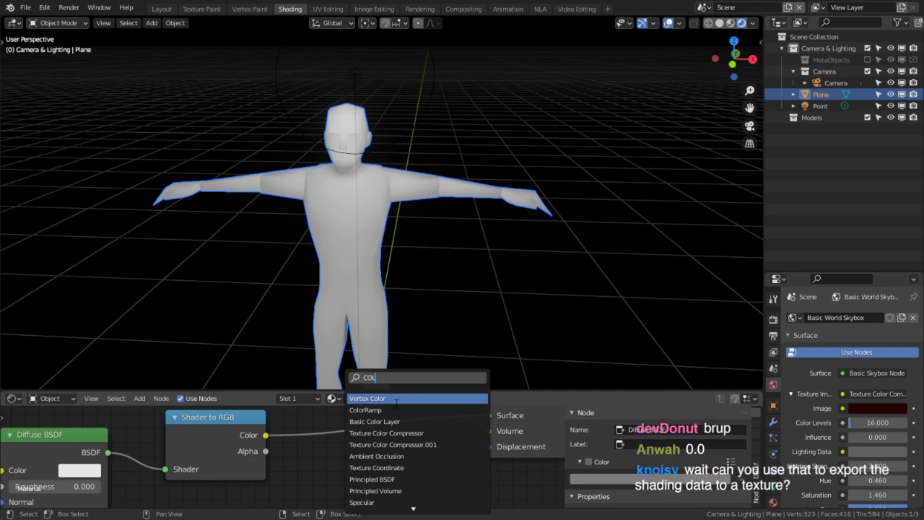
click(397, 409)
middle_drag(505, 439, 390, 483)
- Add three more color stops to the ColorRamp and set its interpolation to Constant
key(ctrl+space)
middle_drag(488, 383, 493, 321)
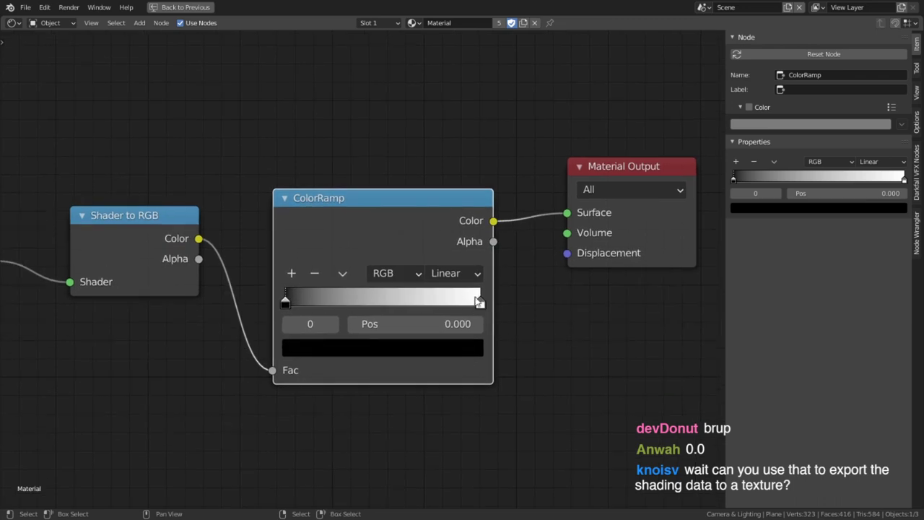
click(293, 273)
click(295, 274)
click(480, 303)
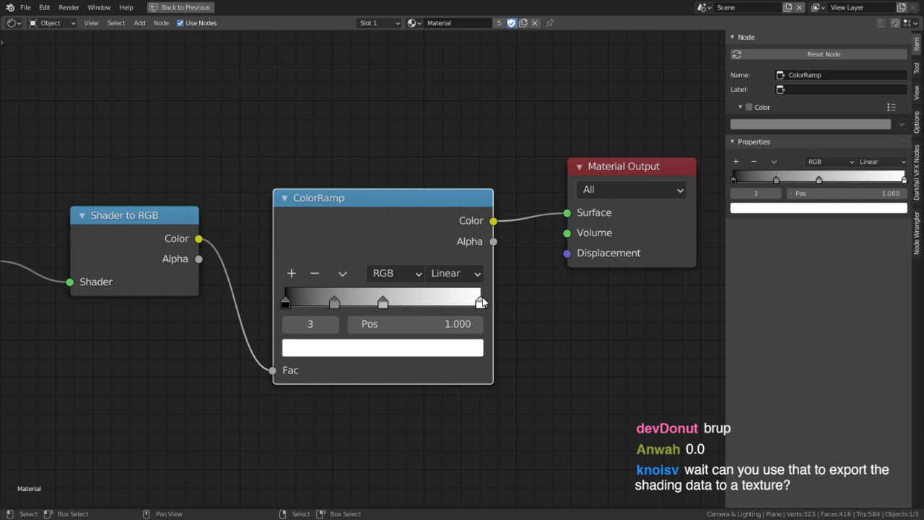
click(291, 274)
click(462, 274)
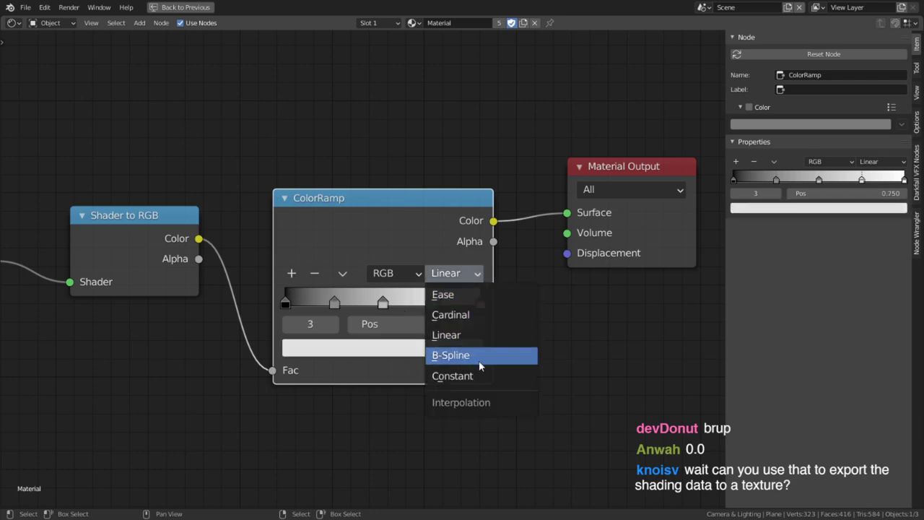
click(462, 375)
- Examine the banded shading on the figure's head and shoulders from the side and close up
key(ctrl+space)
middle_drag(431, 143, 467, 238)
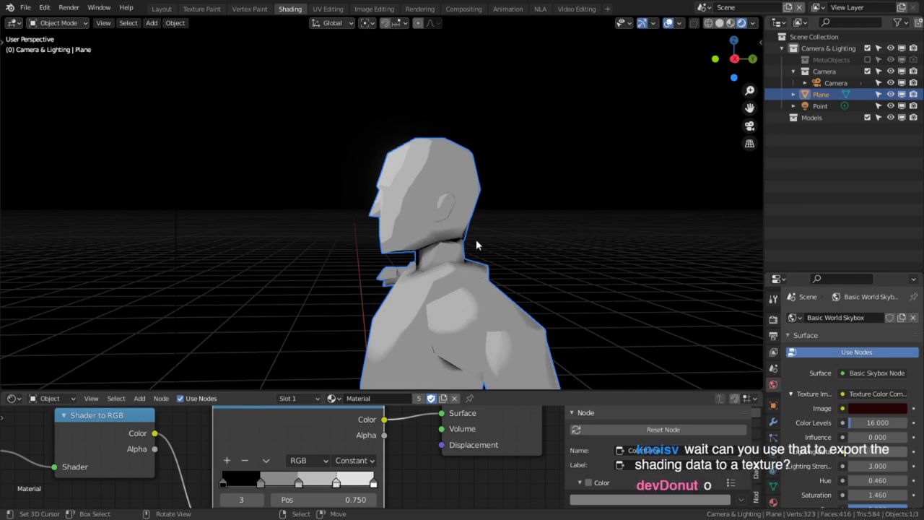
middle_drag(473, 245, 437, 258)
scroll(452, 315, up, 4)
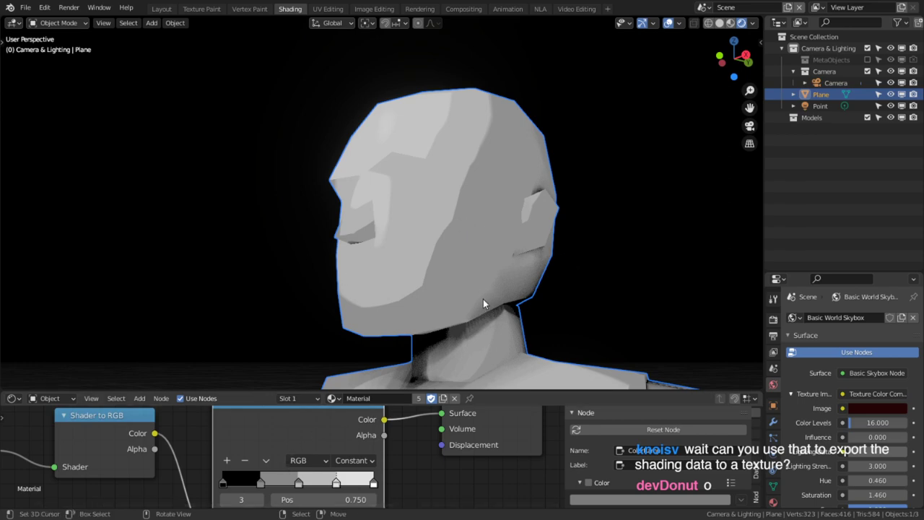
scroll(469, 309, down, 3)
key(ctrl+space)
scroll(401, 341, down, 5)
key(ctrl+space)
- Group the Diffuse BSDF, Shader to RGB and ColorRamp nodes, leave the group, and move it away from the Material Output
key(ctrl+space)
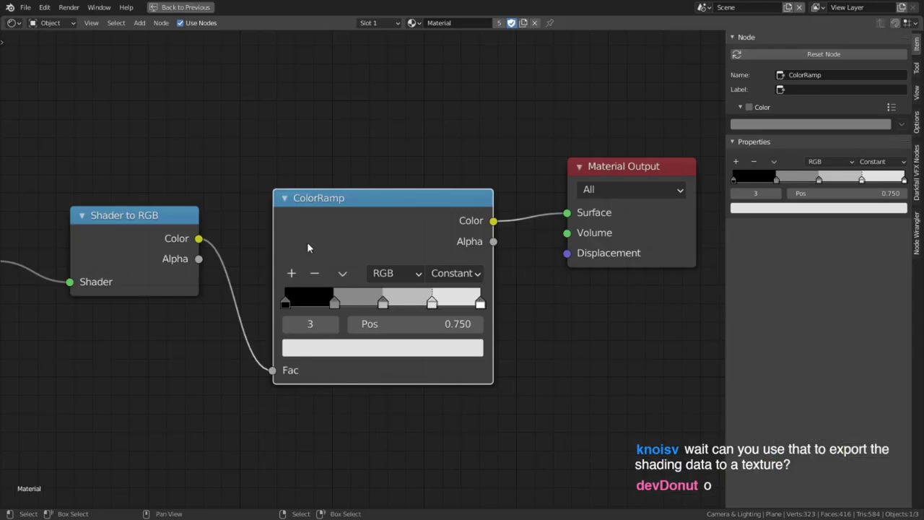
scroll(307, 241, down, 3)
shift+click(101, 270)
key(ctrl+g)
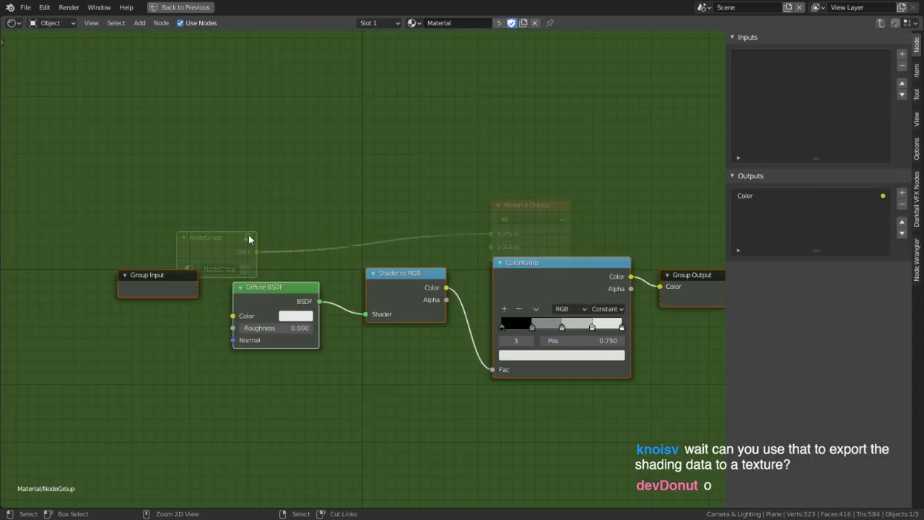
key(Tab)
key(g)
click(164, 169)
- Insert a new Diffuse BSDF node between the node group and the Material Output
key(shift+a)
click(415, 185)
text(Di)
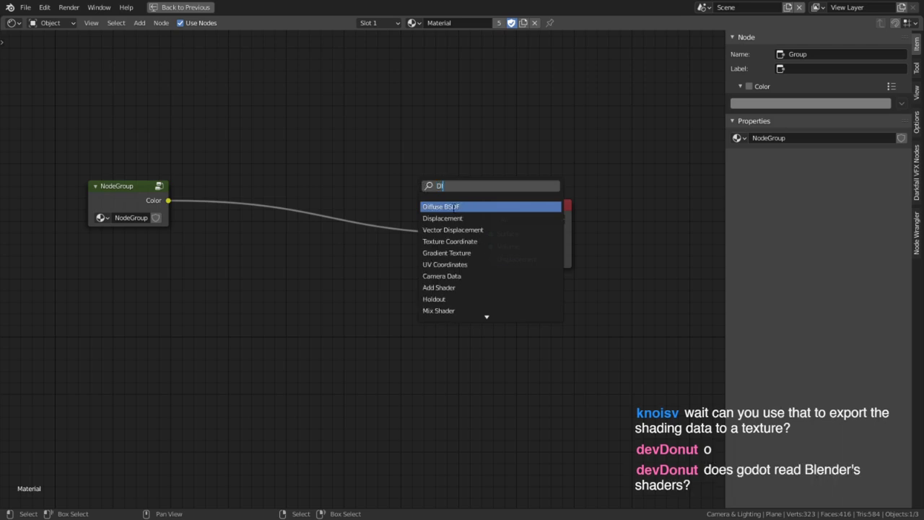
key(Return)
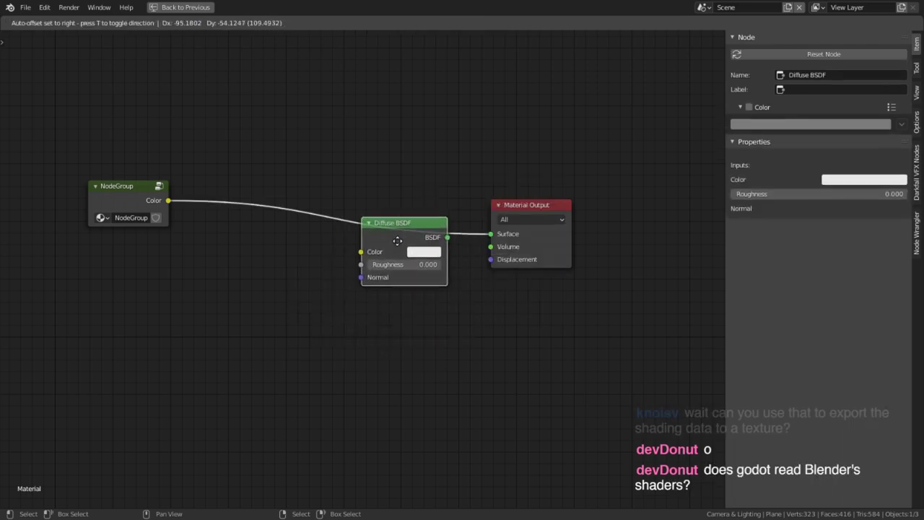
click(398, 238)
- Move the node group below the Diffuse BSDF and insert a MixRGB node on the link between them
click(137, 202)
drag(137, 202, 191, 408)
key(shift+a)
click(215, 247)
text(MIX)
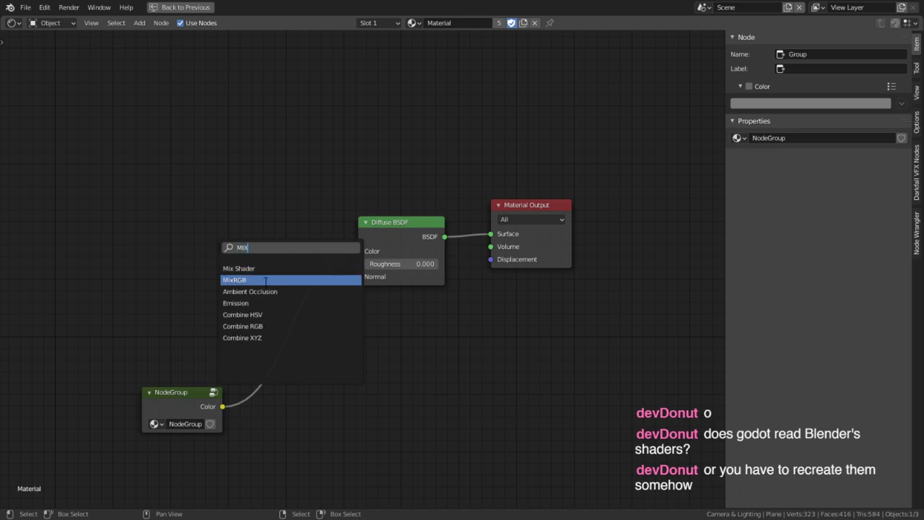
click(235, 279)
click(298, 327)
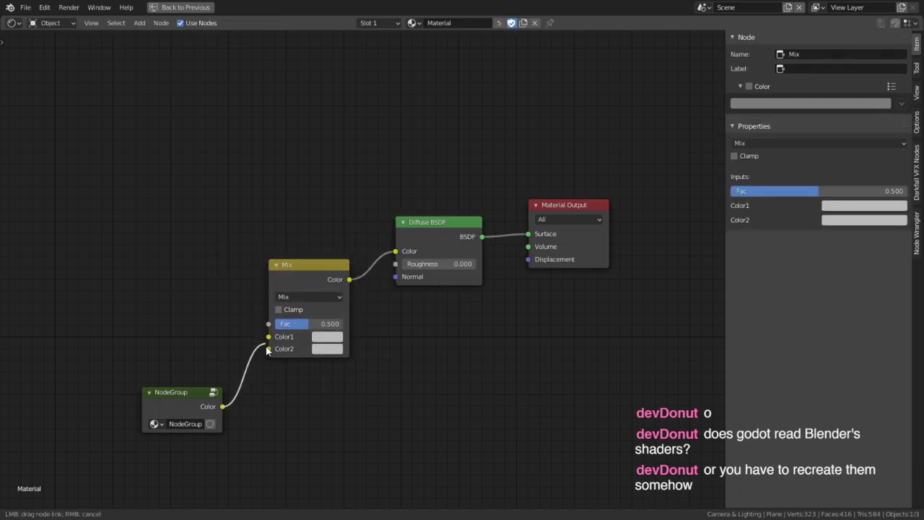
- Set the mix node's blend mode to Multiply and its factor to 1.000, and move it nearer the Diffuse BSDF
click(312, 295)
click(312, 261)
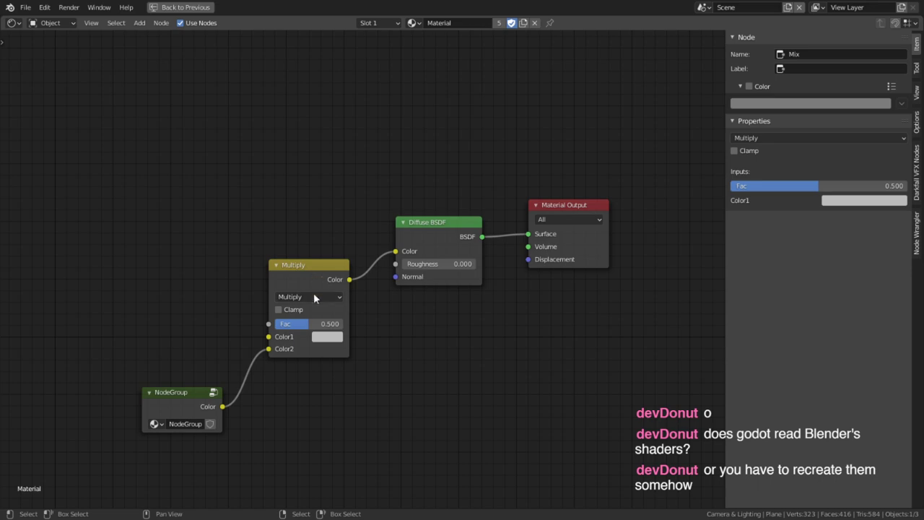
drag(317, 323, 361, 324)
drag(302, 267, 312, 244)
- Add a Checker Texture node and connect its Color output to Color1 of the Multiply node
key(shift+a)
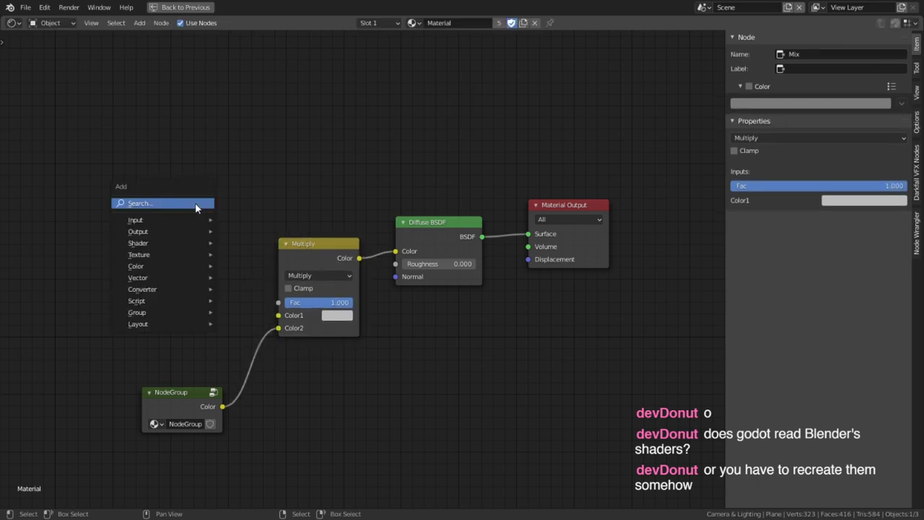
click(196, 202)
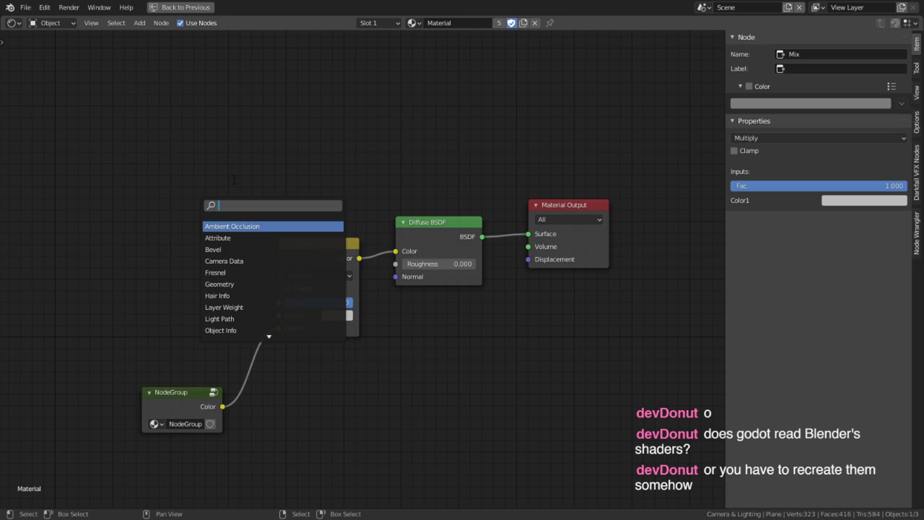
text(check)
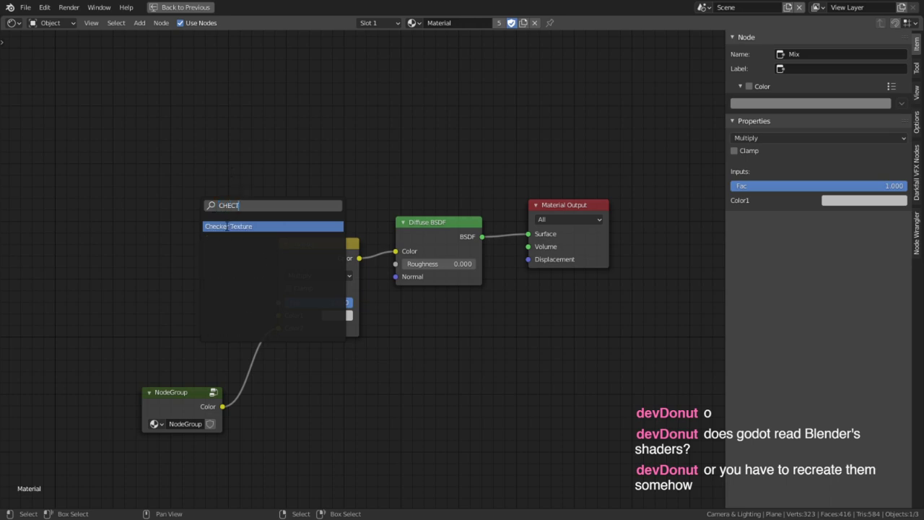
key(Return)
drag(145, 262, 277, 309)
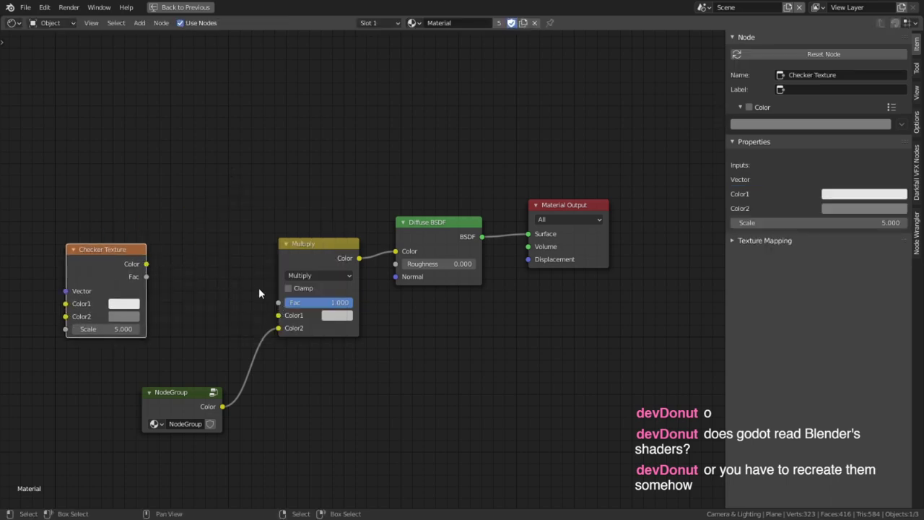
drag(153, 263, 188, 287)
drag(146, 263, 277, 315)
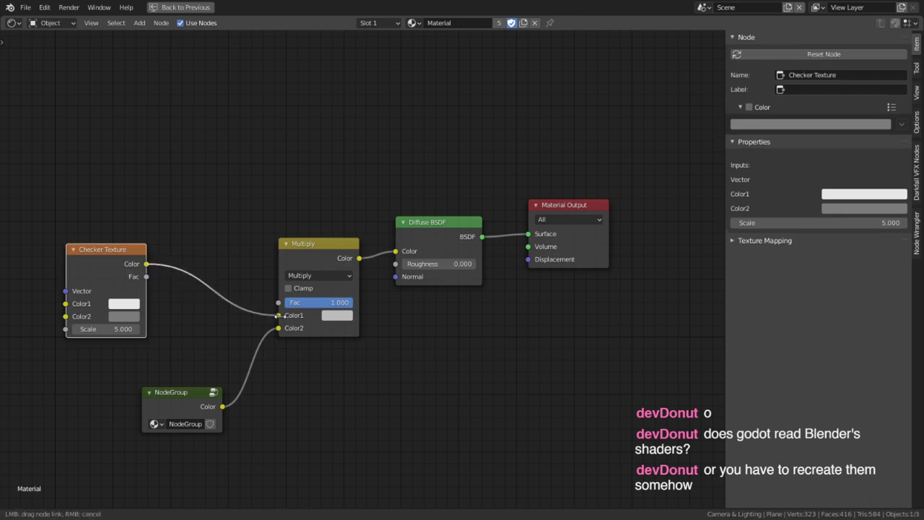
- Set the Checker Texture's Color1 to red and Color2 to dark blue
click(134, 304)
click(148, 218)
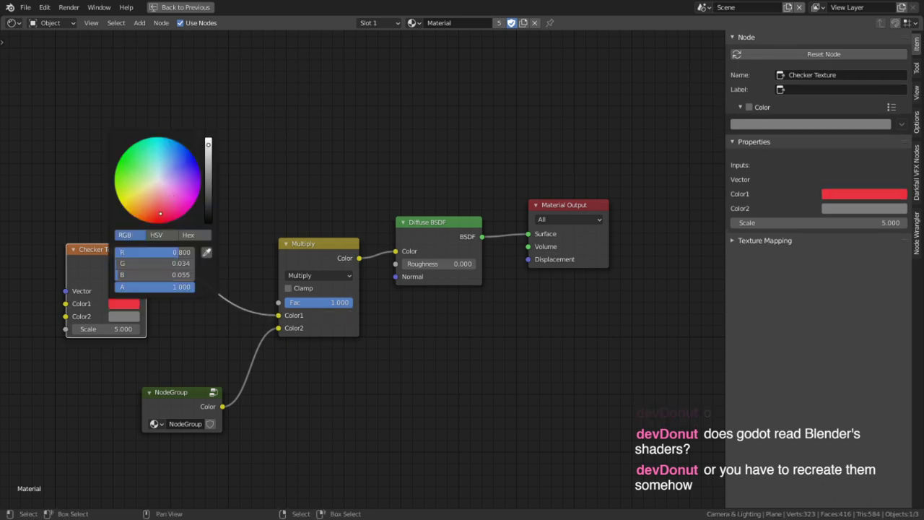
click(124, 316)
mouse_move(185, 197)
mouse_down()
mouse_move(195, 171)
mouse_move(210, 179)
mouse_up()
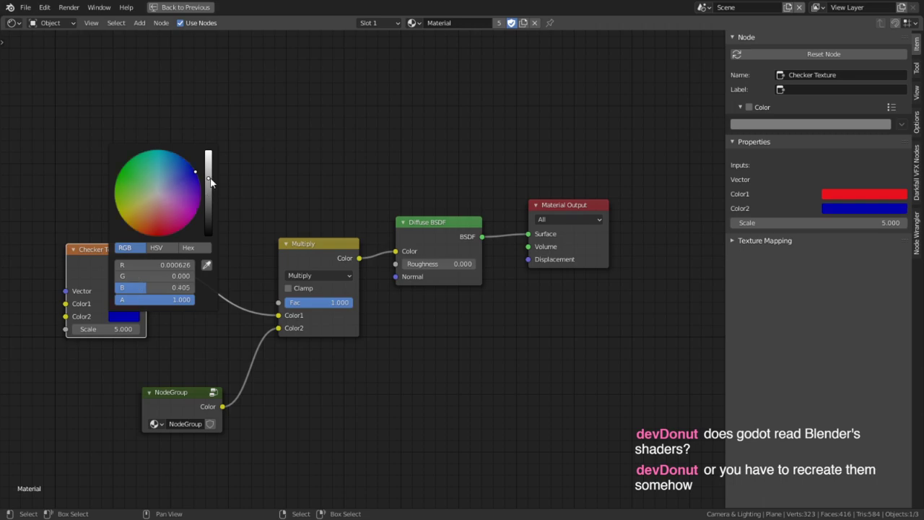
- Restore the full workspace layout and examine the checkered shading on the figure from several sides alongside its nodes
key(ctrl+space)
middle_drag(385, 236, 339, 260)
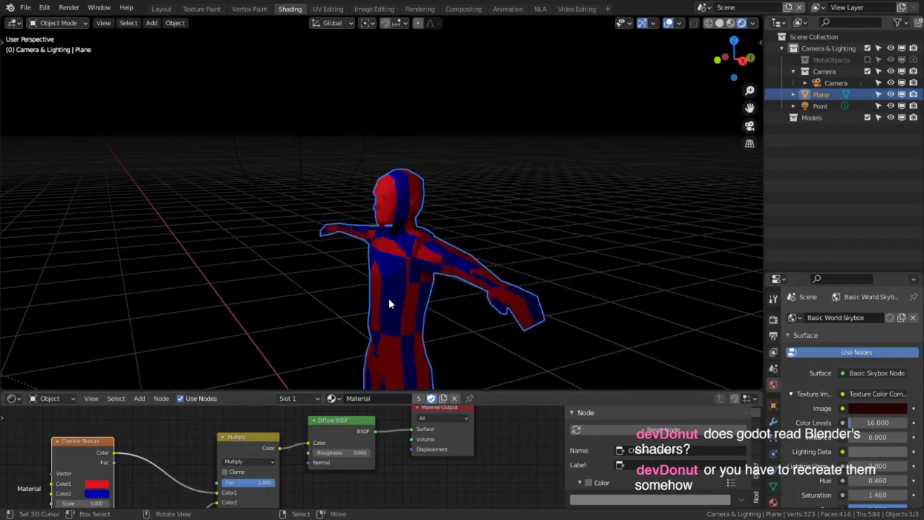
scroll(415, 285, up, 3)
middle_drag(422, 277, 518, 274)
middle_drag(393, 294, 82, 410)
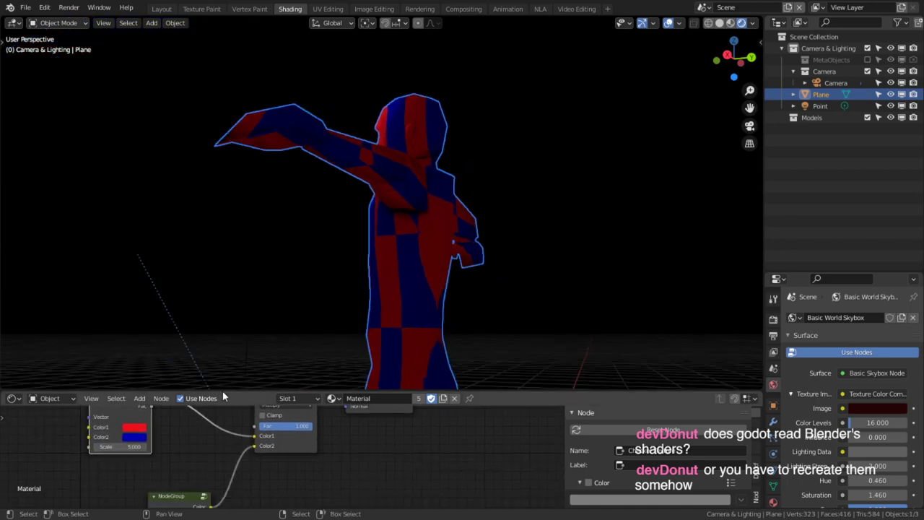
drag(196, 493, 219, 459)
middle_drag(326, 428, 297, 491)
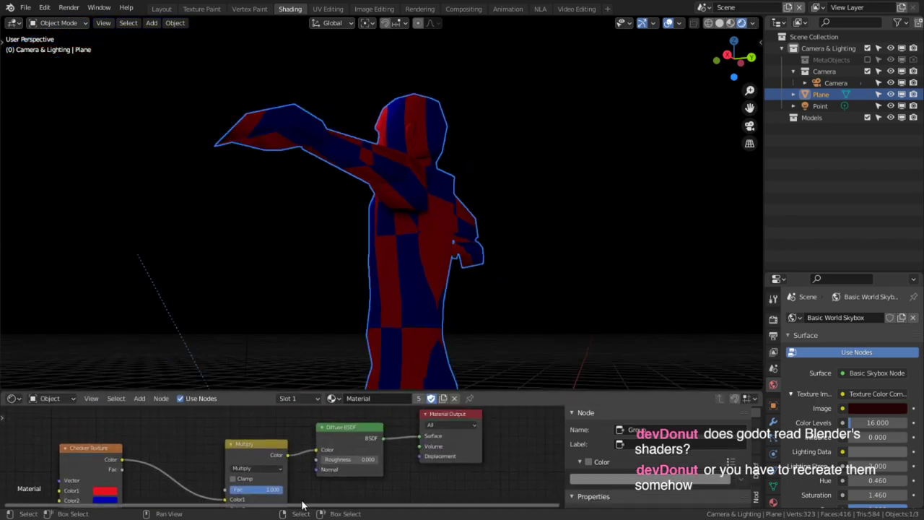
middle_drag(363, 256, 374, 202)
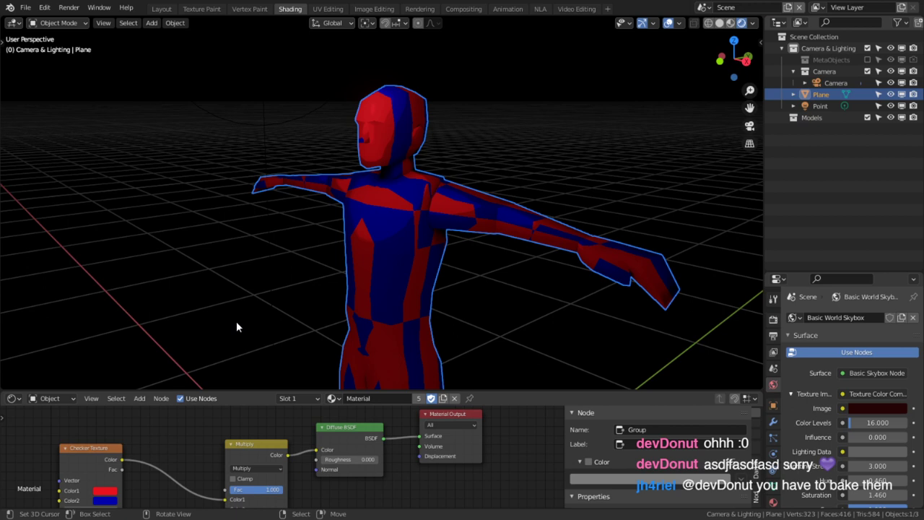
- Apply flat shading to the figure and deselect it
right_click(424, 211)
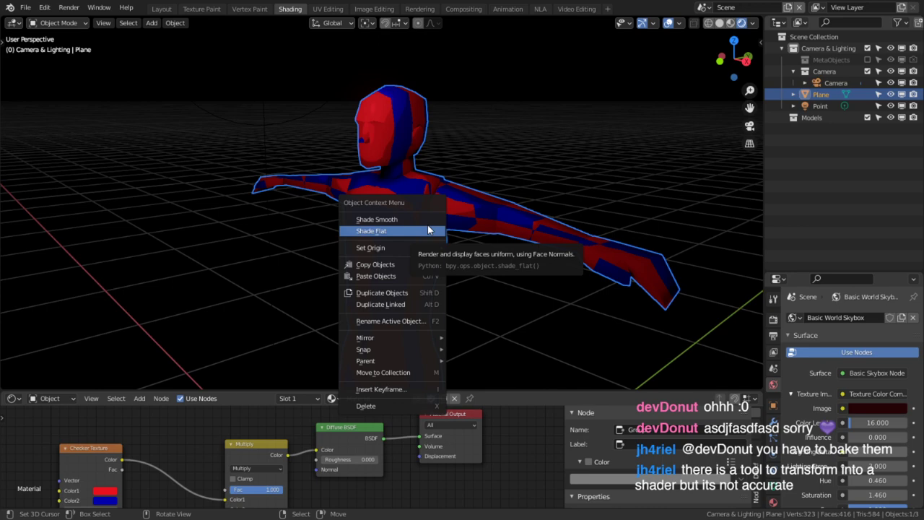
click(428, 229)
click(506, 119)
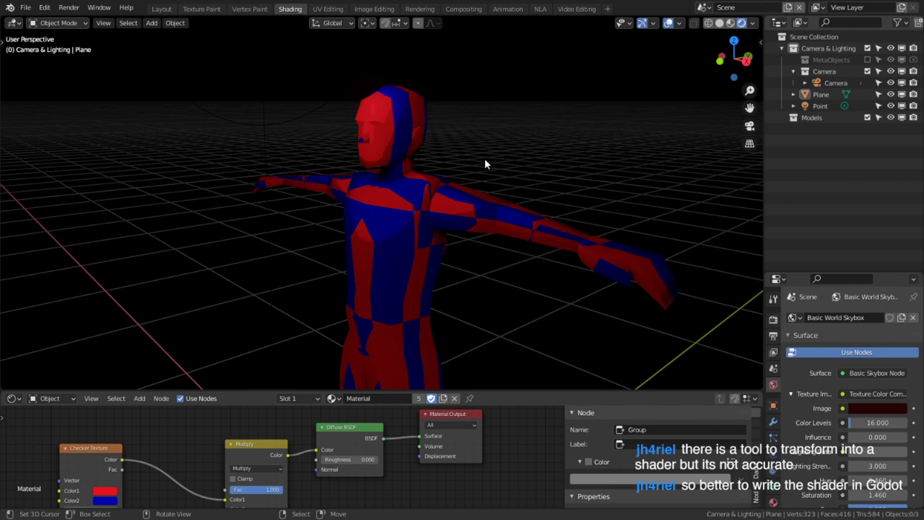
- Open the existing file containing the two-panel door model, discarding the unsaved changes in the current scene
click(25, 8)
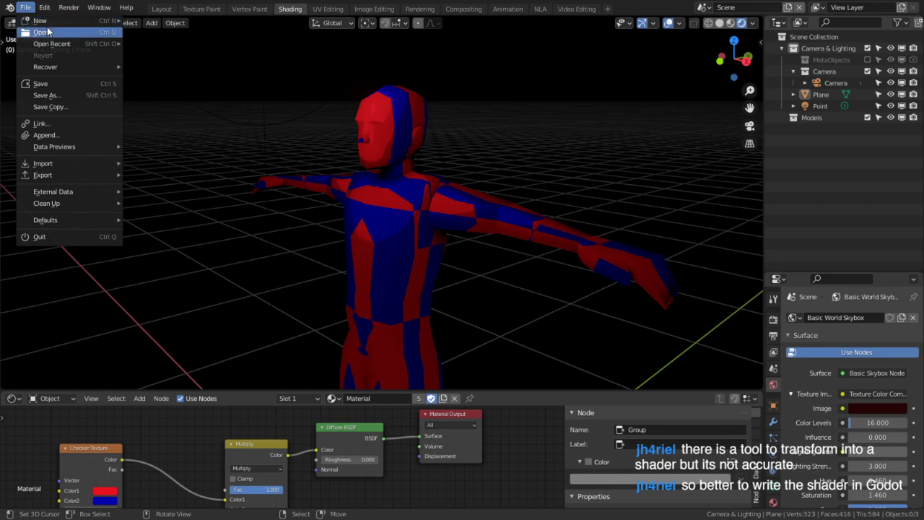
click(51, 30)
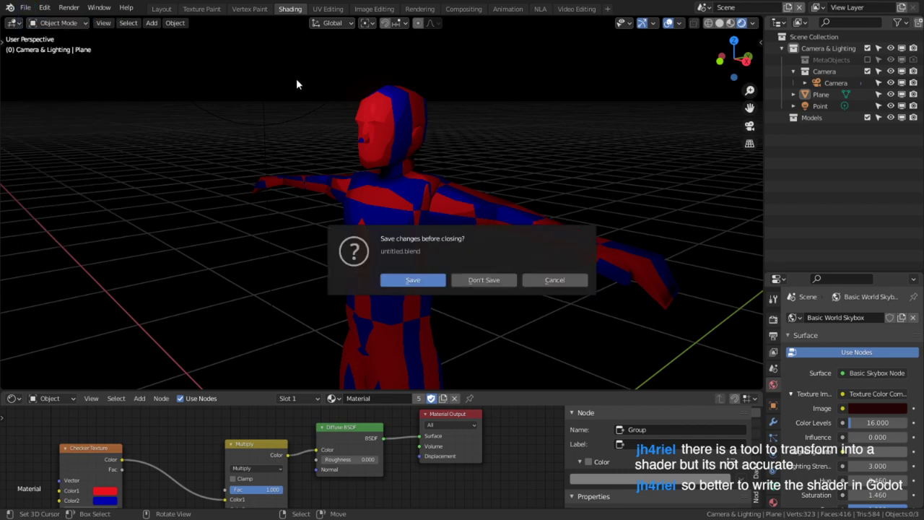
click(485, 281)
double_click(399, 60)
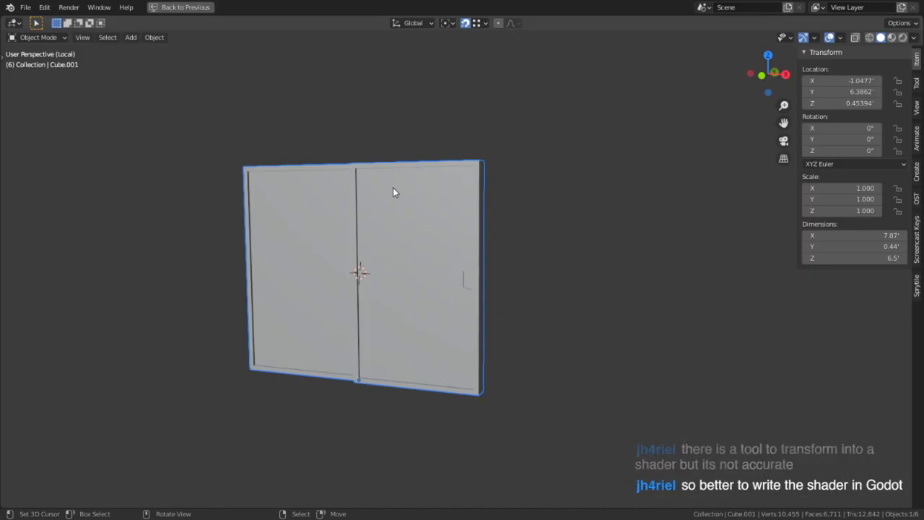
- Show the door in Material Preview shading and enter Edit Mode with face selection
middle_drag(405, 193, 881, 6)
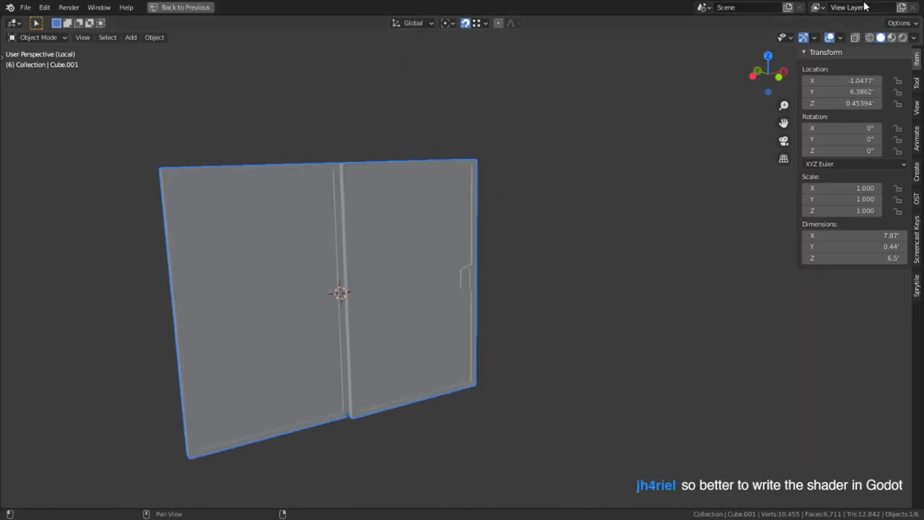
click(892, 37)
scroll(478, 273, up, 2)
scroll(478, 272, up, 2)
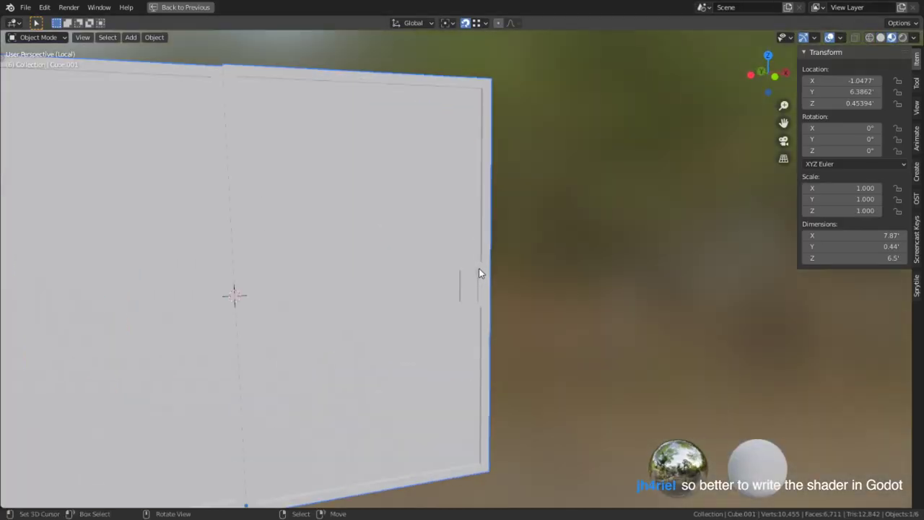
key(Tab)
click(38, 36)
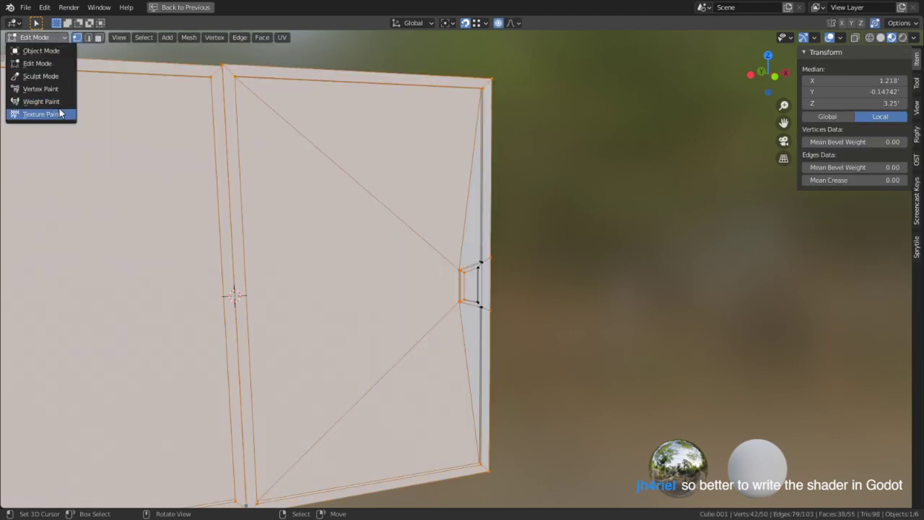
key(KP_Divide)
key(3)
- Select the long narrow top face of the rear door panel and undo its accidental move
middle_drag(322, 83, 288, 274)
alt+middle_click(252, 257)
scroll(353, 273, up, 2)
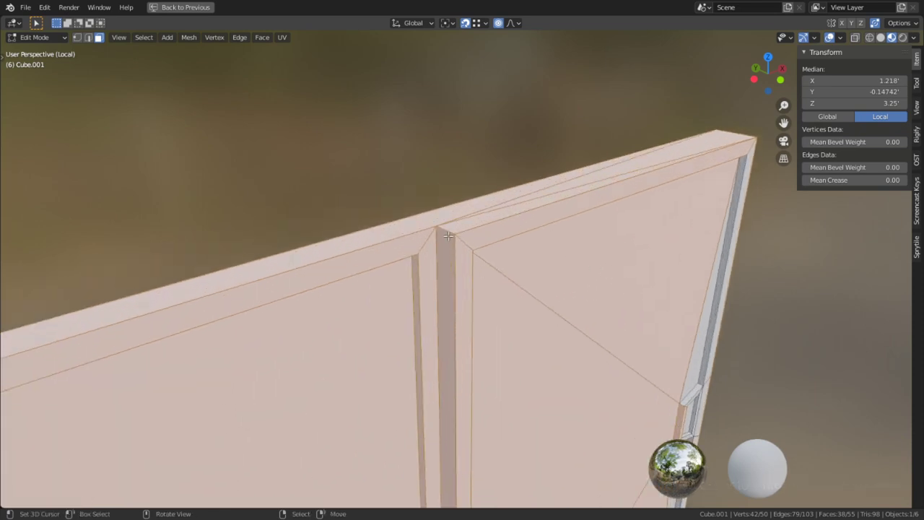
middle_drag(448, 236, 440, 264)
scroll(441, 245, up, 1)
right_drag(405, 170, 406, 182)
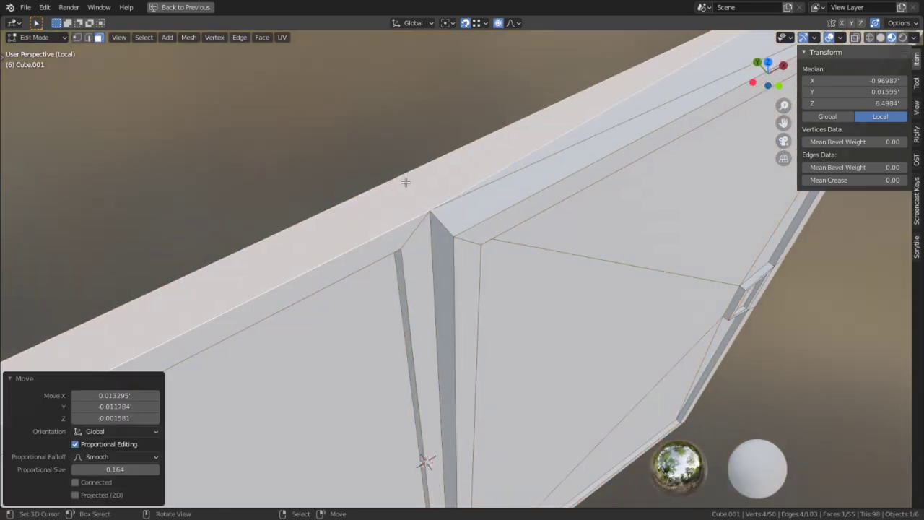
key(ctrl+z)
middle_drag(411, 190, 467, 306)
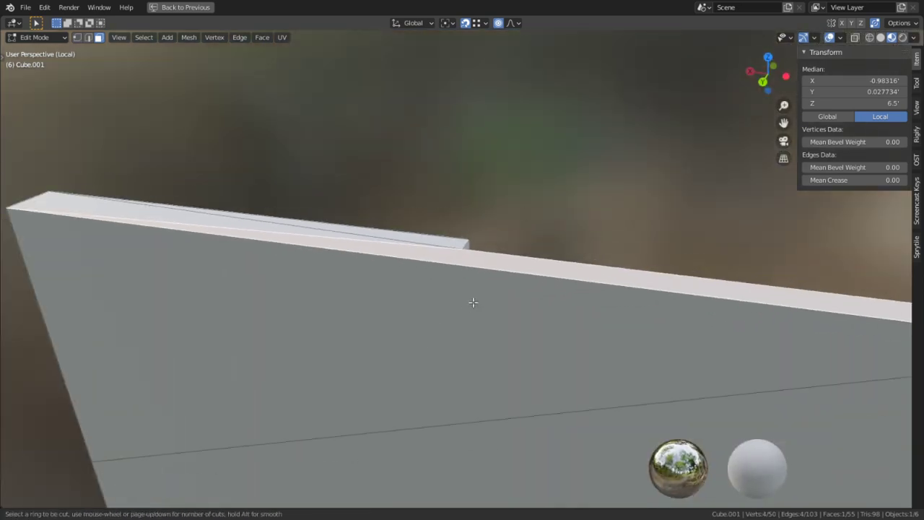
key(2)
click(462, 263)
right_click(462, 267)
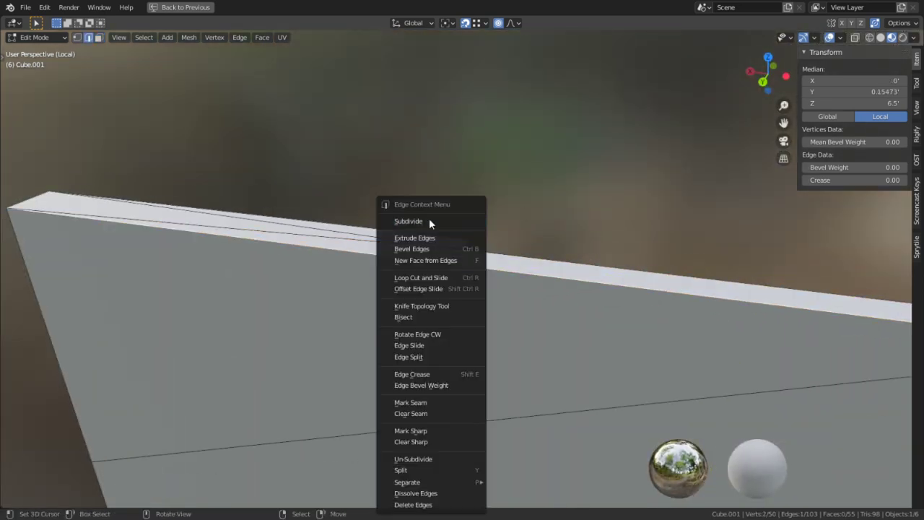
click(429, 249)
right_click(474, 254)
key(3)
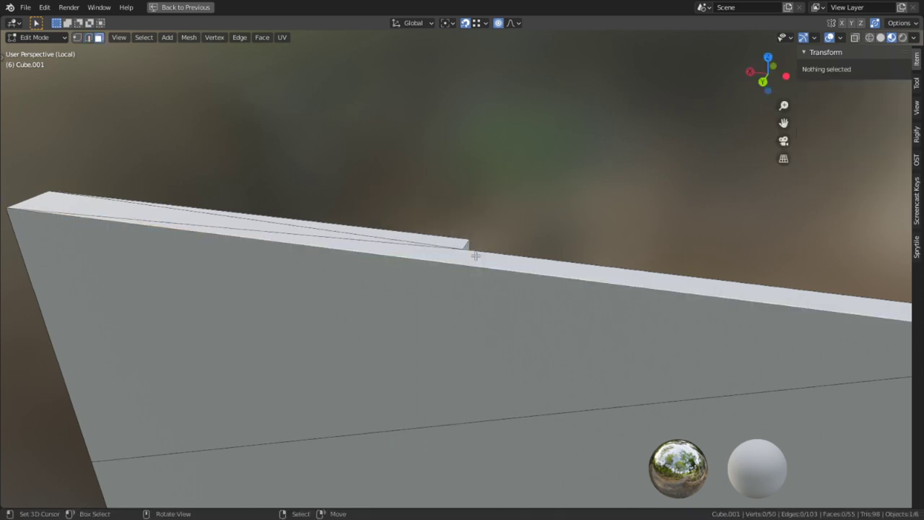
- Subdivide the top edge of the door's back with one cut and triangulate the adjoining narrow top face
key(2)
click(475, 256)
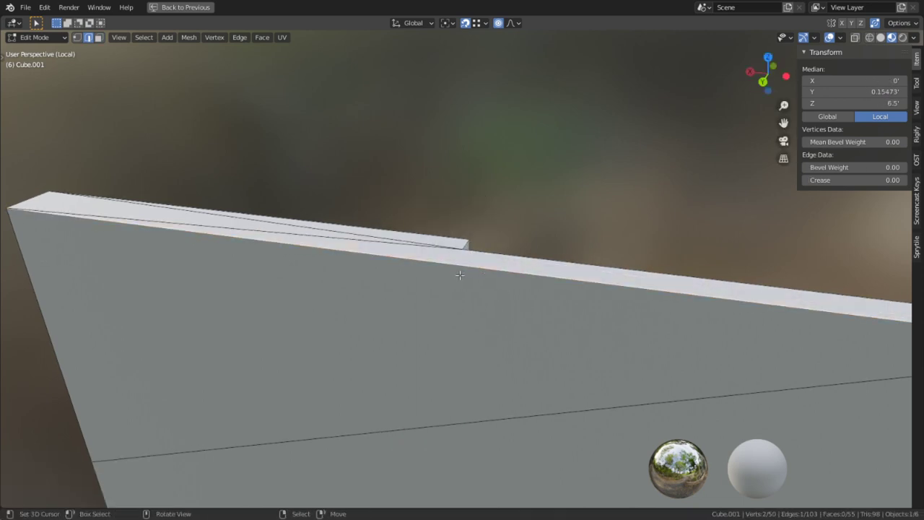
right_click(460, 275)
click(435, 220)
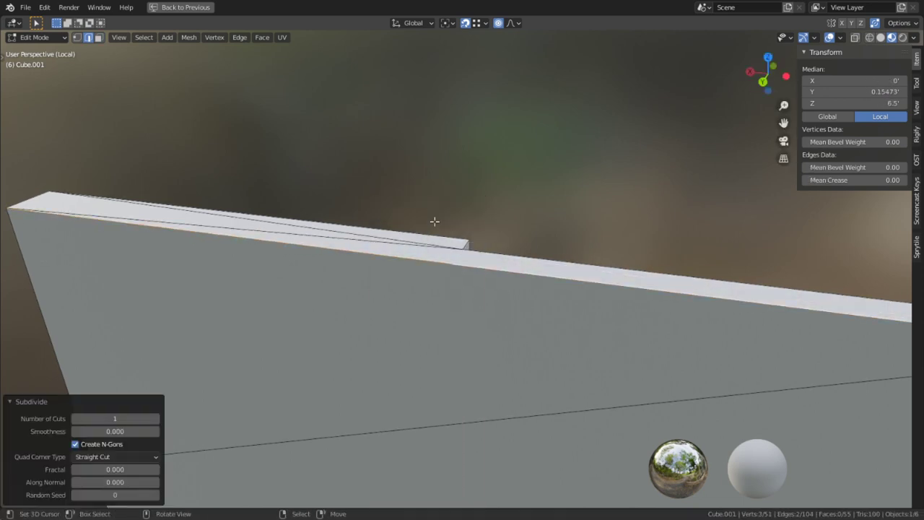
key(3)
right_click(478, 259)
key(ctrl+t)
- Dissolve the two diagonal edges running across the door's large back face
scroll(484, 303, down, 4)
key(2)
right_click(476, 385)
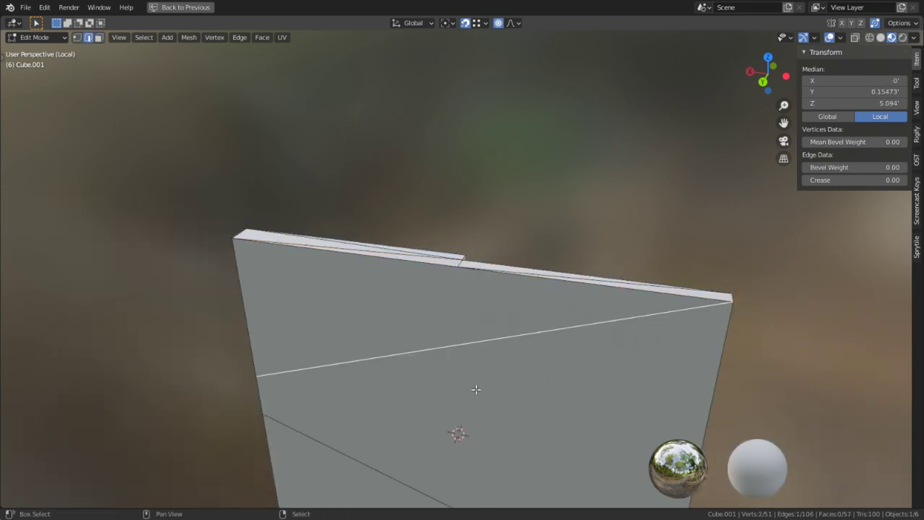
scroll(475, 387, down, 2)
key(ctrl+x)
- Subdivide the bottom edge of the door's back face with one cut
middle_drag(412, 325, 441, 316)
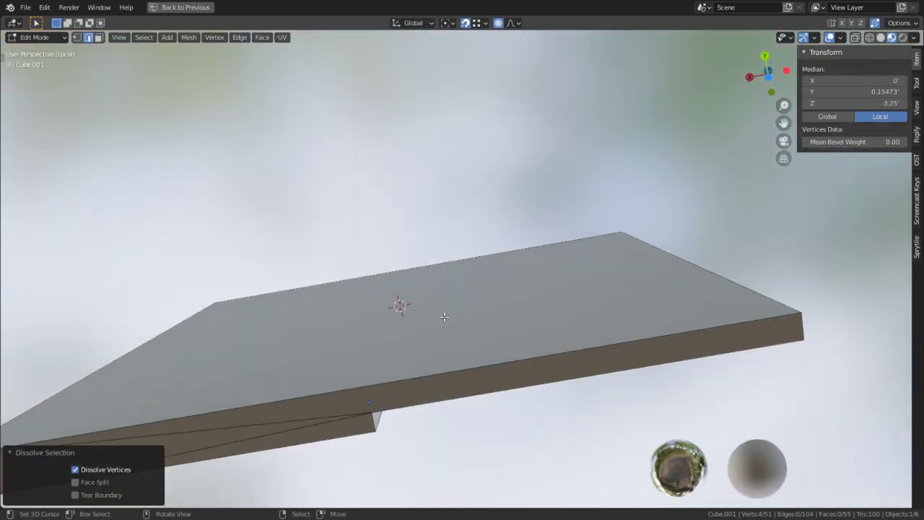
right_click(412, 372)
key(w)
click(415, 222)
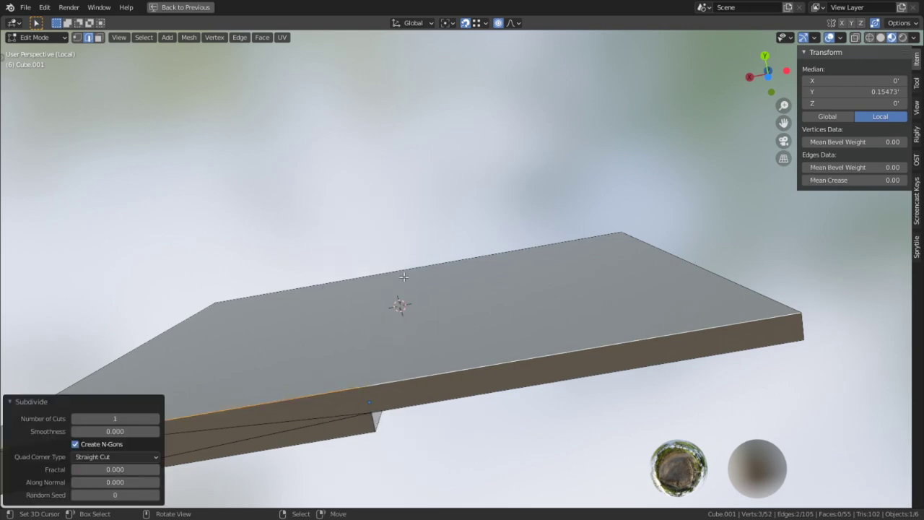
- Triangulate the door's large back face using the Beauty method, and inspect the mesh from the front
key(3)
key(a)
key(ctrl+t)
middle_drag(363, 342, 363, 410)
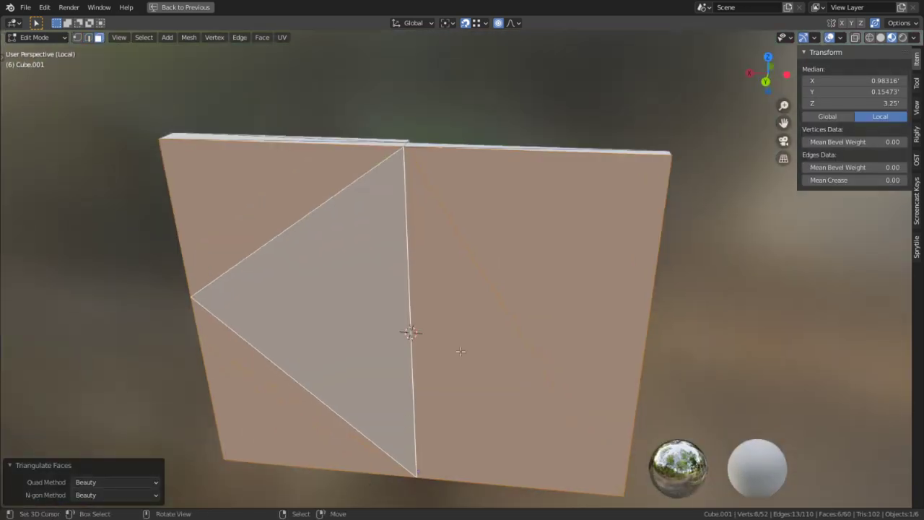
click(511, 271)
middle_drag(512, 272, 307, 258)
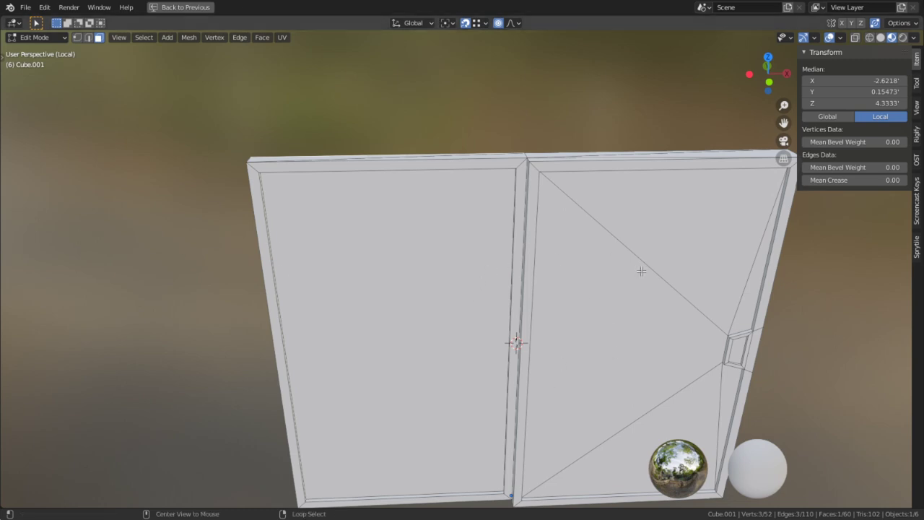
middle_drag(685, 318, 431, 250)
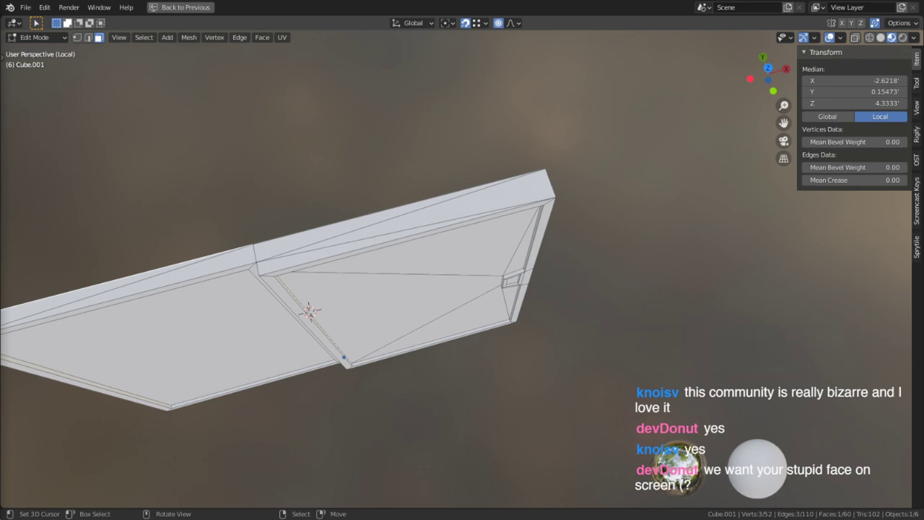
- Switch to the web browser, look through the clown image results, and return to Blender
key(alt+Tab)
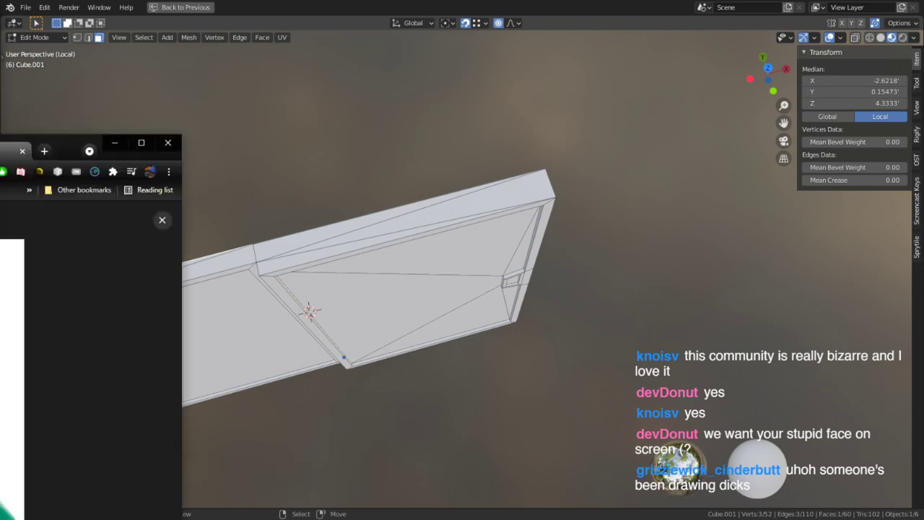
scroll(346, 419, down, 4)
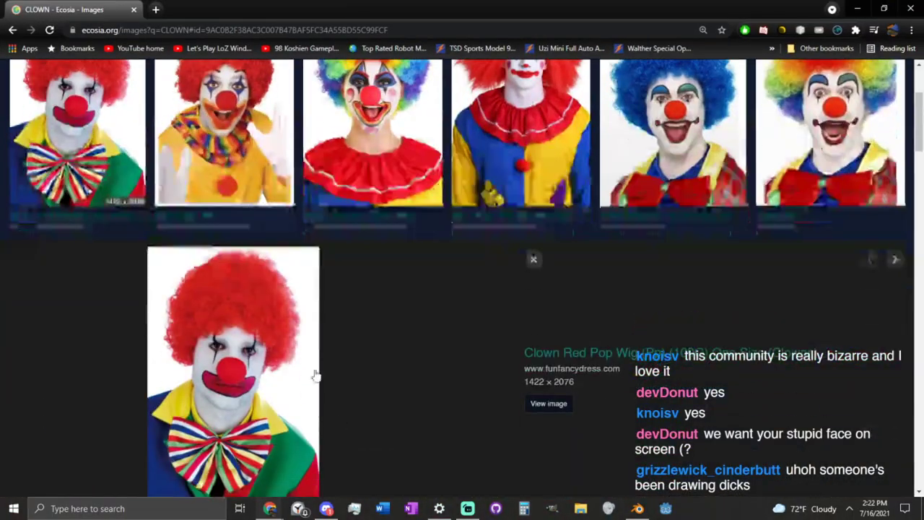
scroll(276, 378, down, 2)
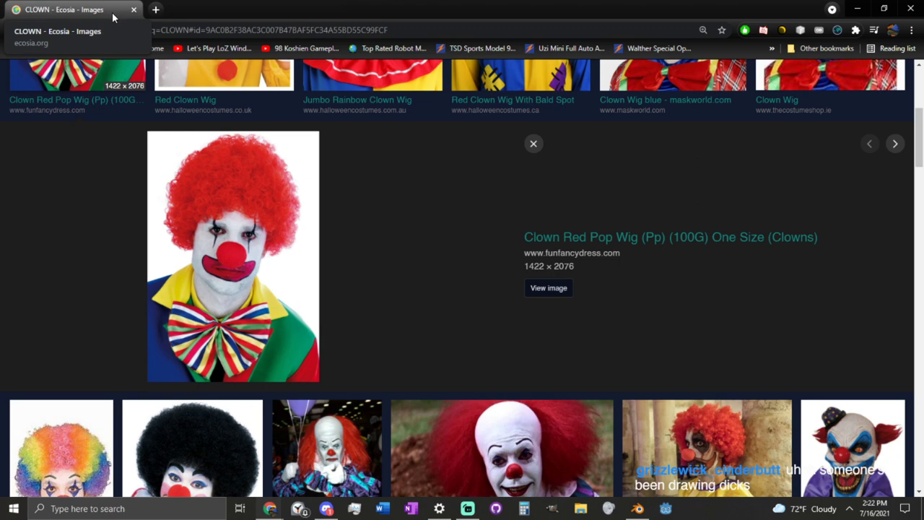
key(alt+Tab)
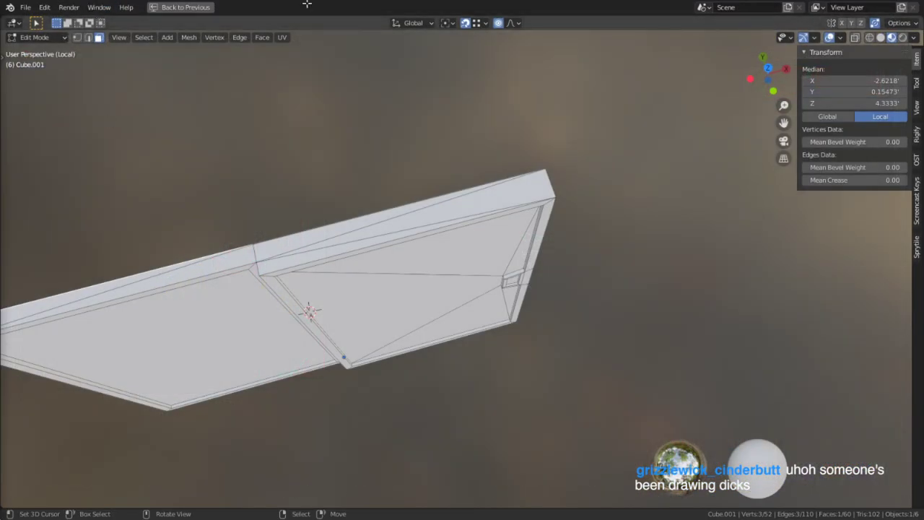
- Subdivide the short edge at the latch end of the door's narrow top face, and triangulate that face
middle_drag(438, 227, 568, 263)
key(2)
click(559, 213)
right_click(559, 213)
click(559, 210)
key(3)
right_click(464, 221)
key(ctrl+t)
key(2)
right_click(414, 236)
middle_drag(600, 262, 514, 224)
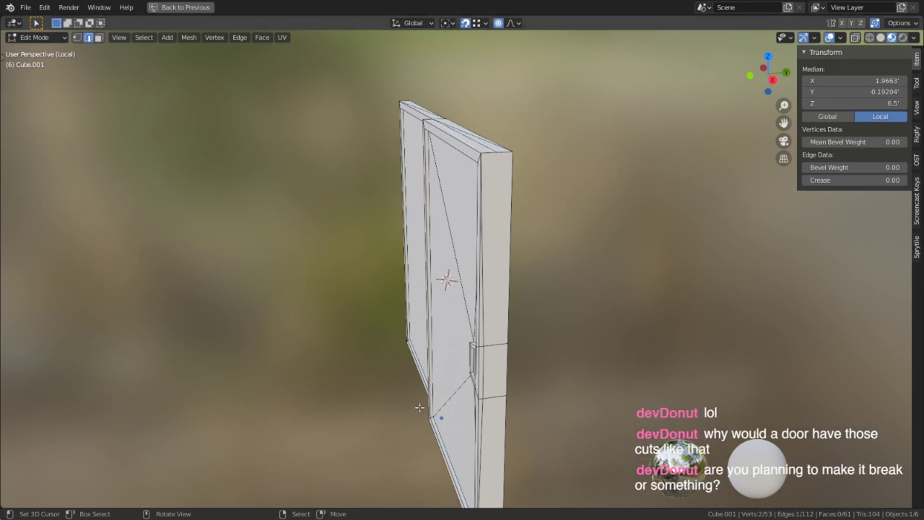
- Subdivide the short bottom edge of the door's latch side and the horizontal edges bordering its middle section with one cut
mouse_move(485, 355)
middle_down()
mouse_move(482, 479)
mouse_move(482, 361)
middle_up()
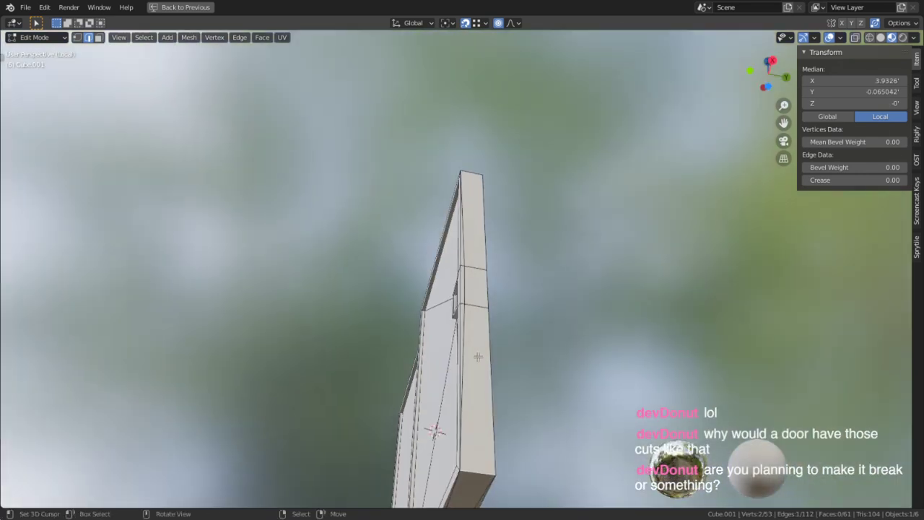
right_click(466, 260)
click(435, 222)
middle_drag(435, 221, 498, 278)
right_click(481, 309)
click(447, 196)
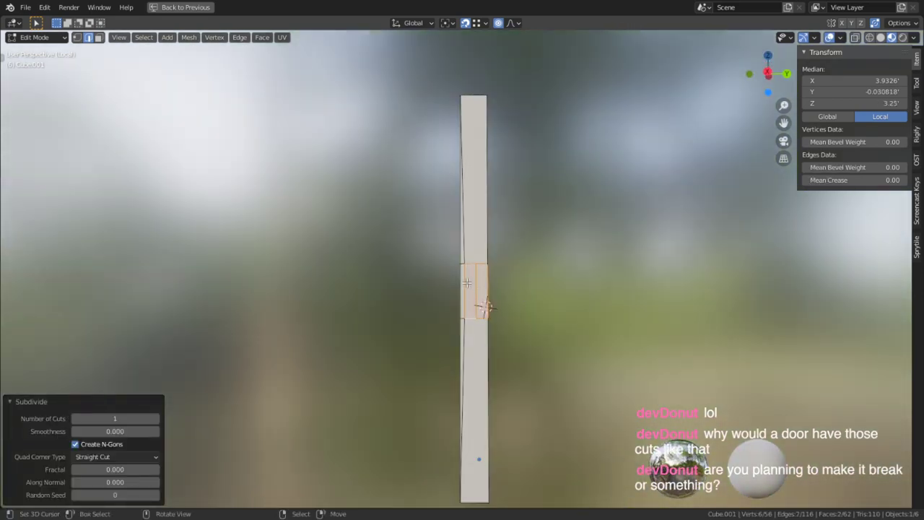
key(h)
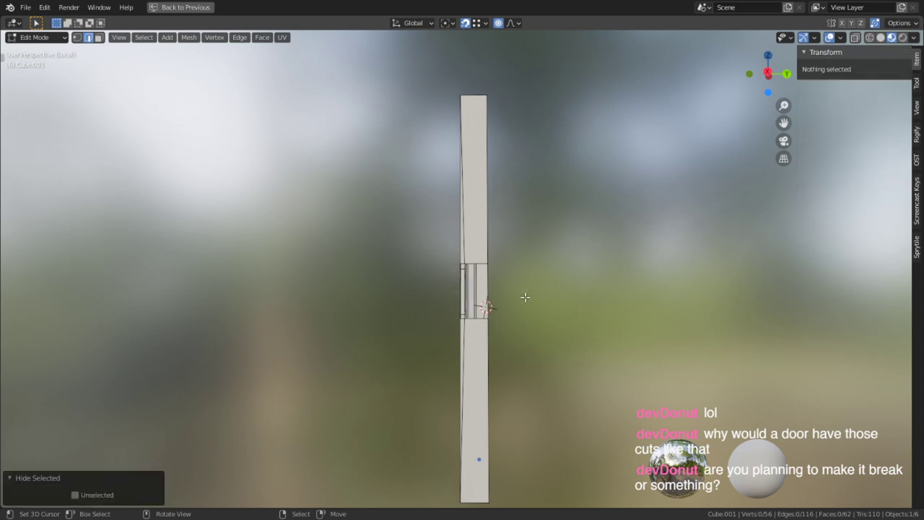
- Turn off proportional editing and slide the extra vertical edge beside the latch recess onto the door's front corner with a factor of -1
scroll(548, 301, up, 3)
mouse_move(519, 327)
middle_down()
mouse_move(478, 322)
mouse_move(534, 325)
middle_up()
right_click(482, 325)
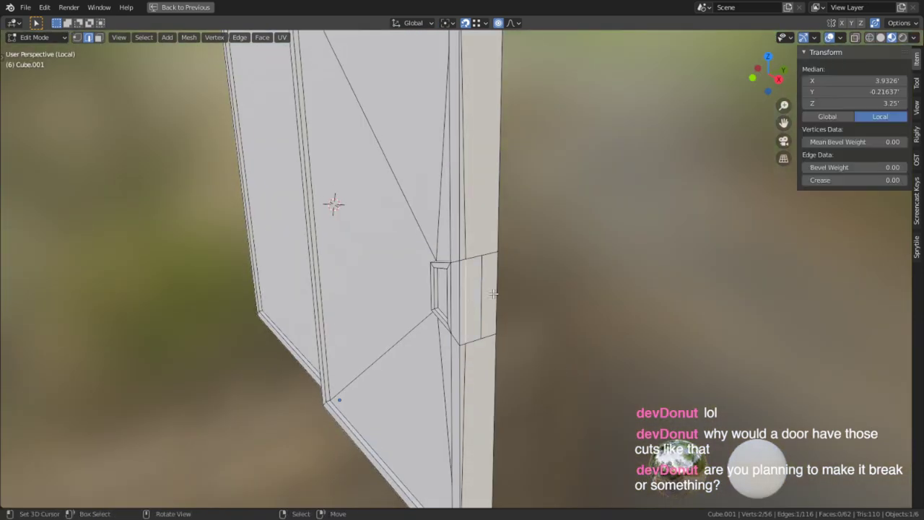
middle_drag(495, 293, 464, 300)
key(g)
key(g)
right_click(408, 320)
key(o)
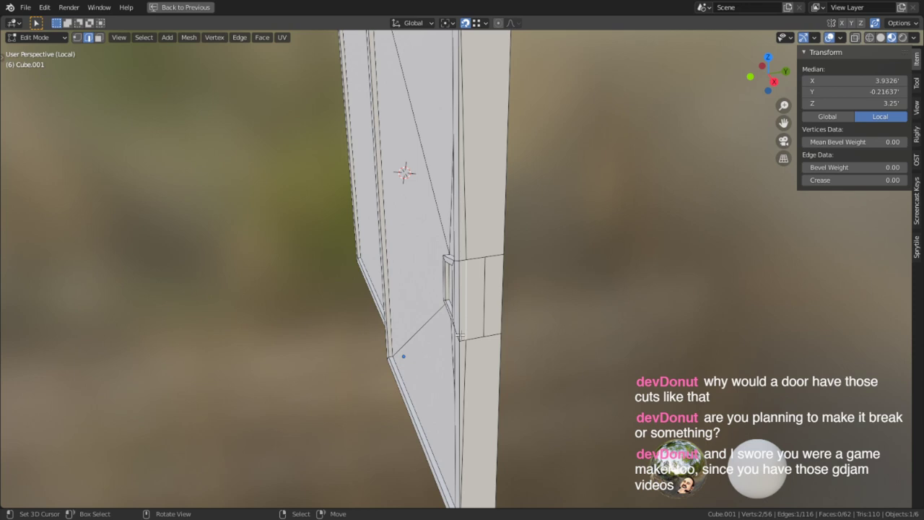
key(g)
key(g)
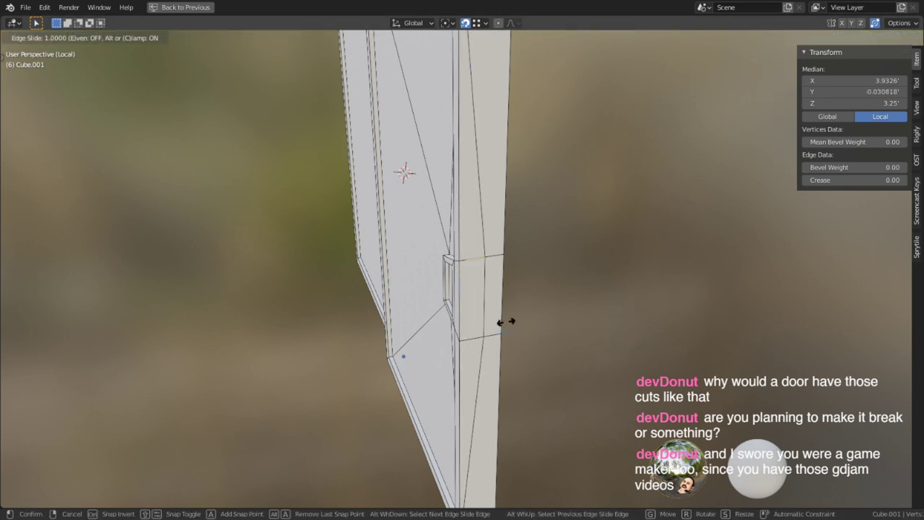
click(553, 320)
middle_drag(553, 269, 499, 287)
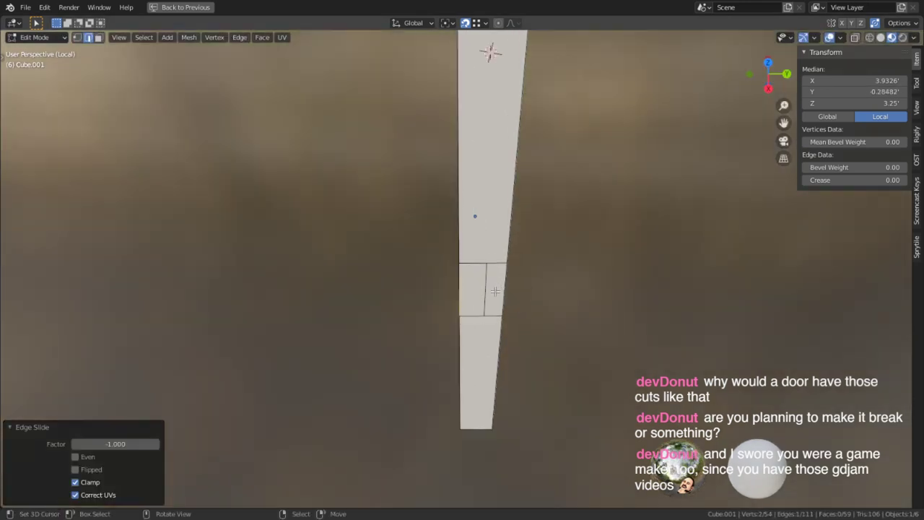
- Move the latch section's middle vertical edge along the Y axis, snapping it in line with the midpoint of the top edge
right_click(493, 288)
shift+middle_drag(544, 249, 548, 353)
key(g)
key(x)
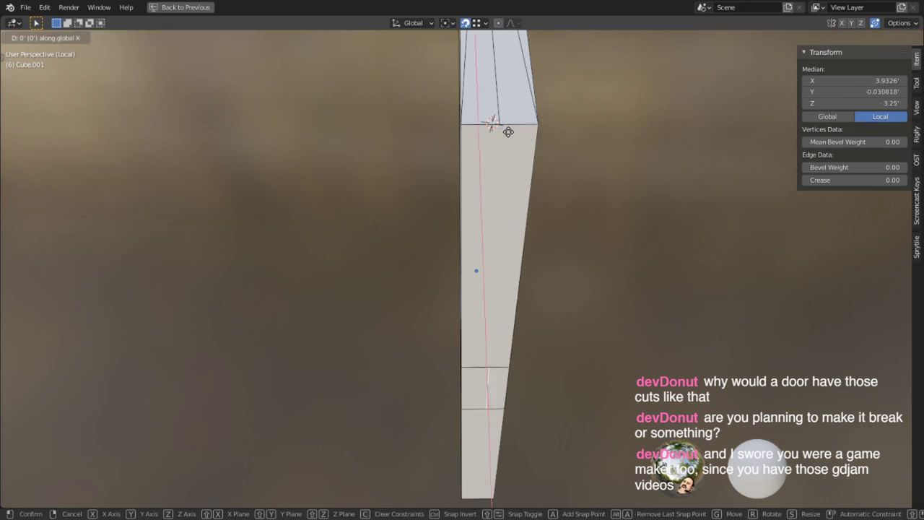
key(y)
click(507, 132)
- Split the latch side's upper and lower faces lengthwise by triangulating each one and converting its triangles to quads
key(3)
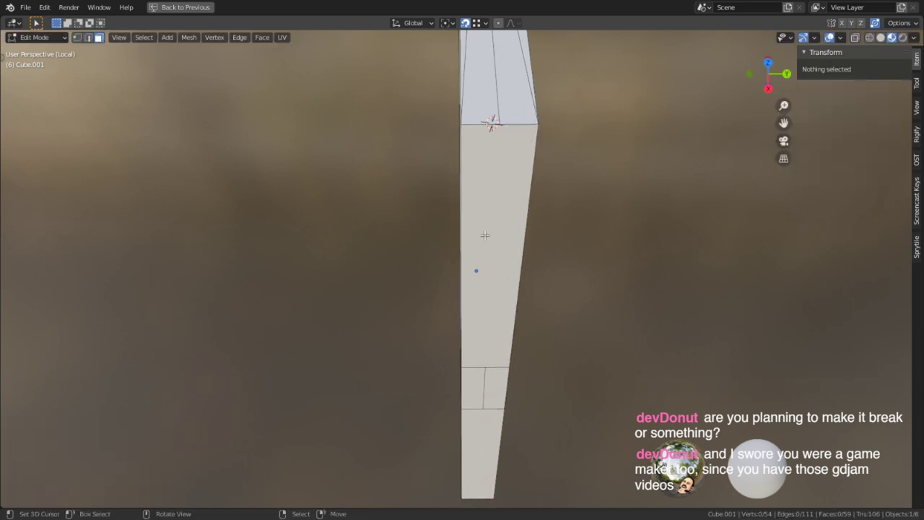
right_click(489, 252)
key(ctrl+t)
key(alt+j)
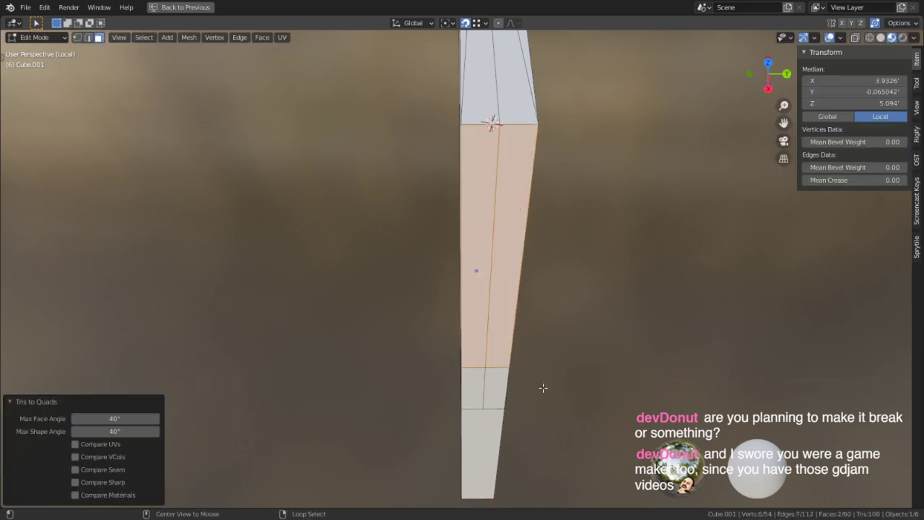
right_click(496, 436)
key(ctrl+t)
key(alt+j)
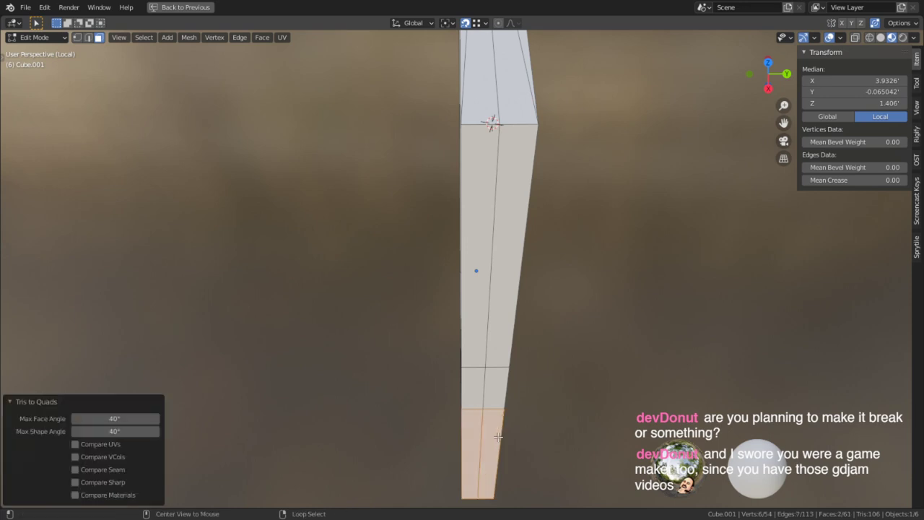
- Convert triangles to quads across the whole door mesh and deselect everything
middle_drag(503, 435, 479, 104)
middle_drag(474, 233, 536, 261)
key(a)
key(alt+j)
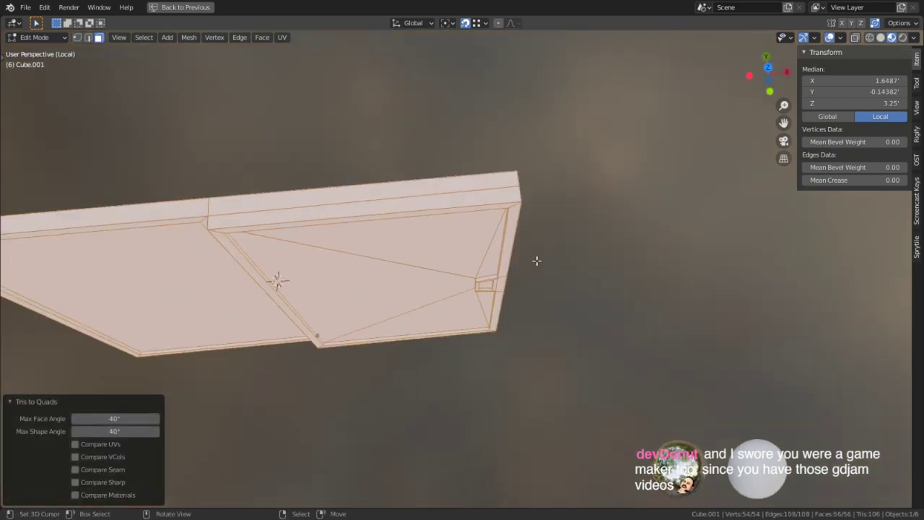
key(alt+a)
middle_drag(632, 223, 673, 249)
alt+right_click(486, 159)
alt+shift+right_click(496, 283)
key(2)
right_click(304, 434)
shift+middle_drag(306, 433, 365, 242)
middle_drag(548, 371, 495, 361)
key(alt+a)
- Dissolve the extra diagonal edges on the door's narrow bottom face, leaving a single lengthwise edge on the thicker half
alt+right_click(352, 337)
key(ctrl+t)
alt+right_click(345, 348)
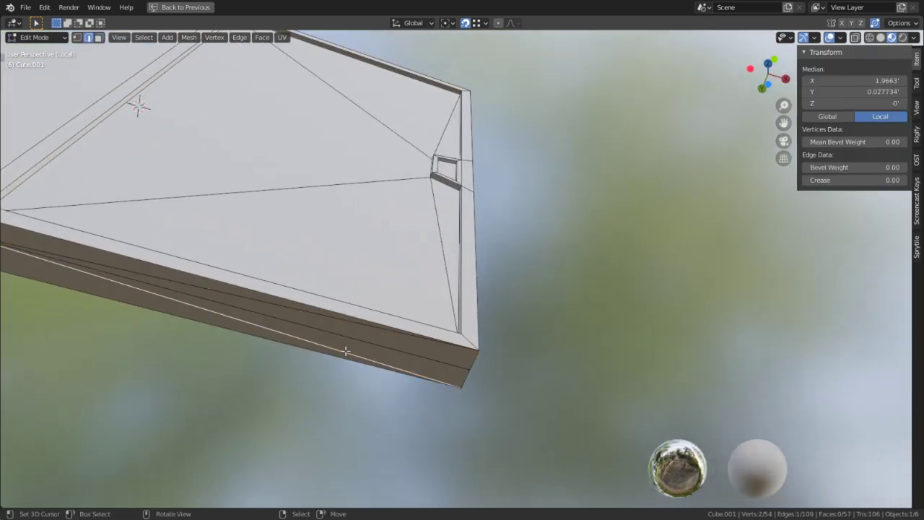
key(alt+j)
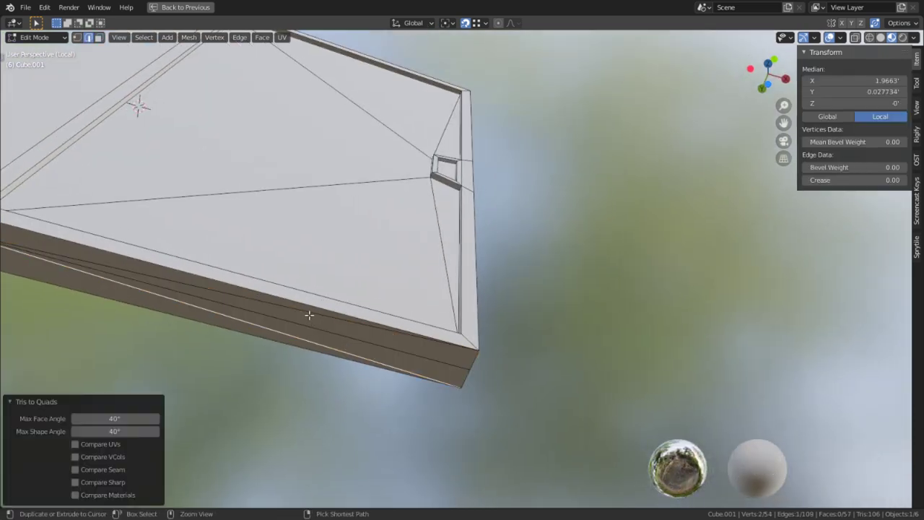
right_click(306, 307)
right_click(303, 314)
key(ctrl+x)
scroll(306, 313, down, 1)
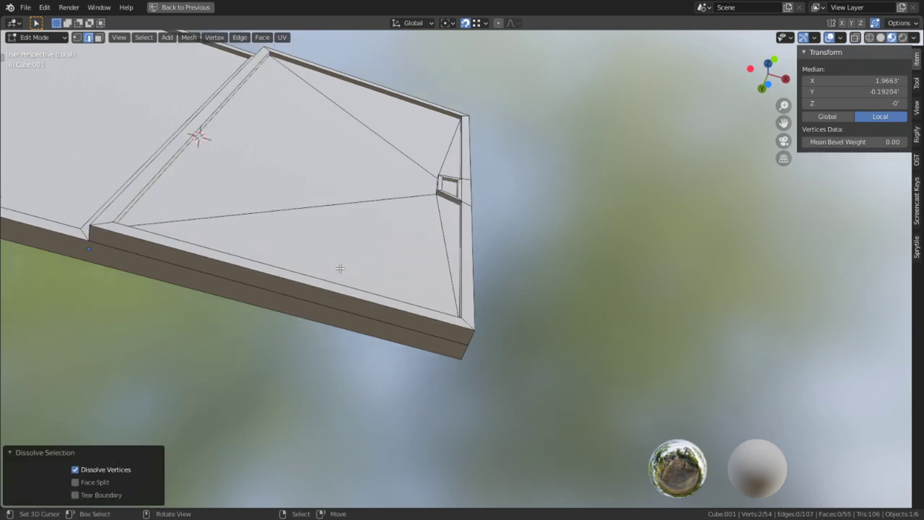
- Try to collapse the horizontal edges above and below the latch section by scaling them to 0 along Z, and inspect the recess
middle_drag(359, 274, 519, 184)
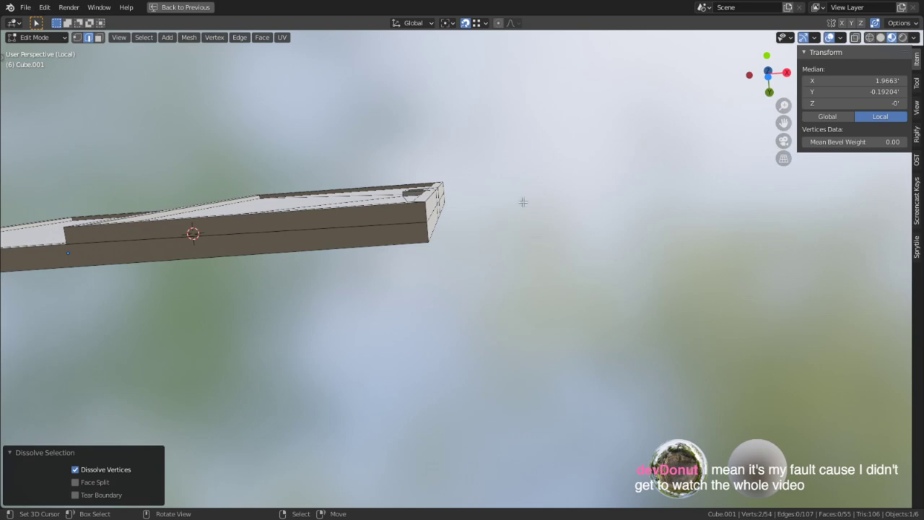
middle_drag(494, 200, 447, 260)
scroll(402, 208, up, 2)
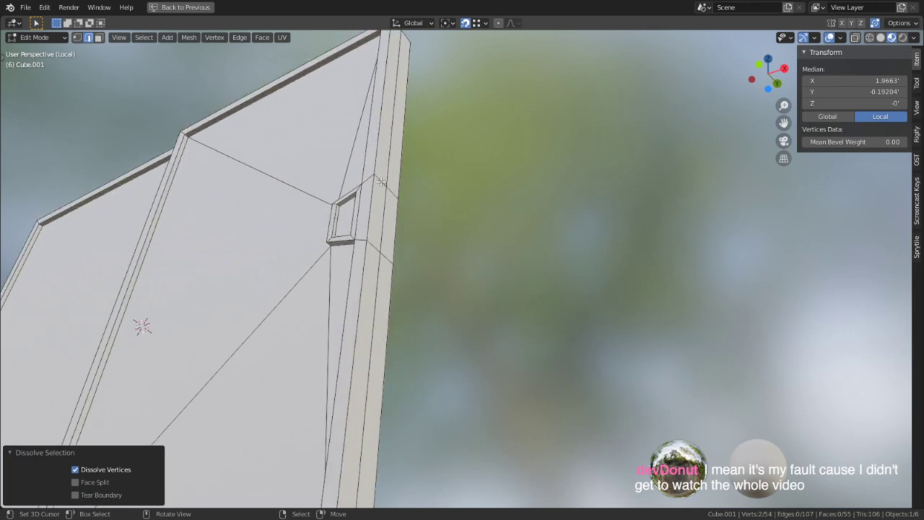
right_click(380, 181)
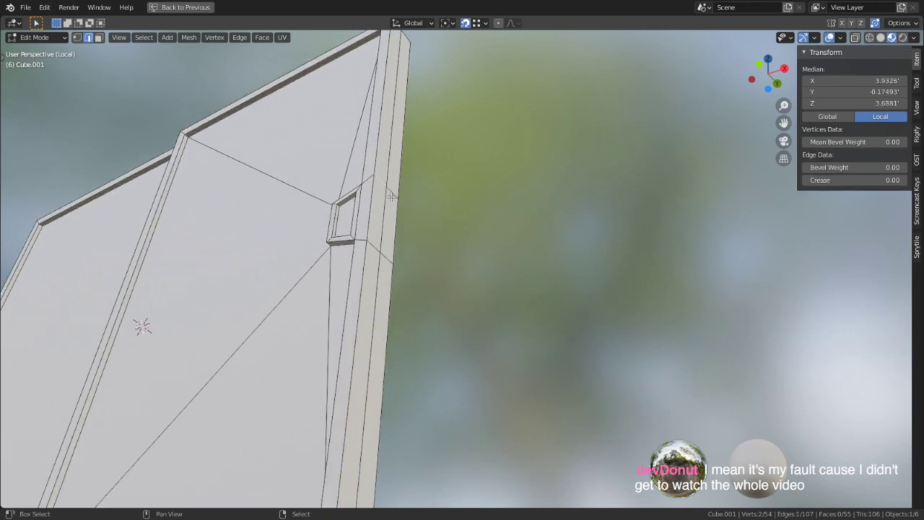
shift+right_click(373, 245)
shift+right_click(381, 254)
middle_drag(495, 166, 478, 169)
key(s)
key(z)
key(0)
key(Return)
middle_drag(414, 268, 610, 301)
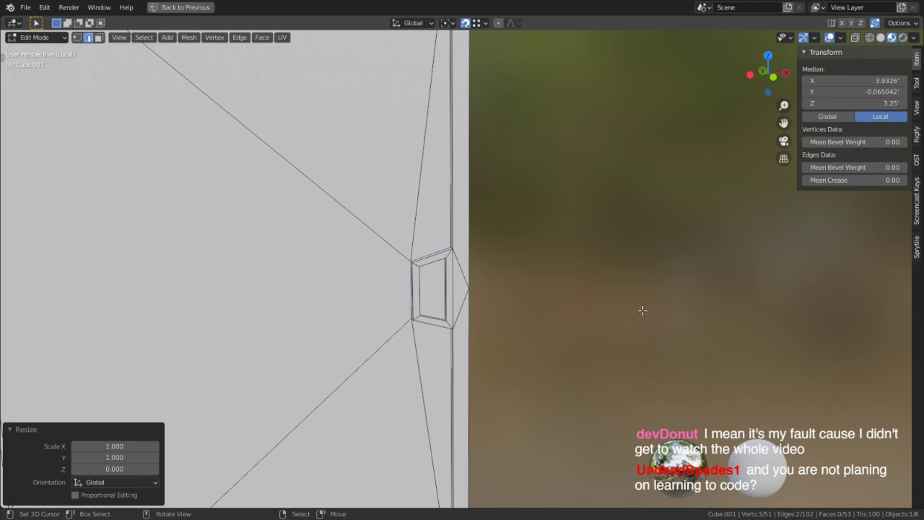
middle_drag(638, 310, 419, 310)
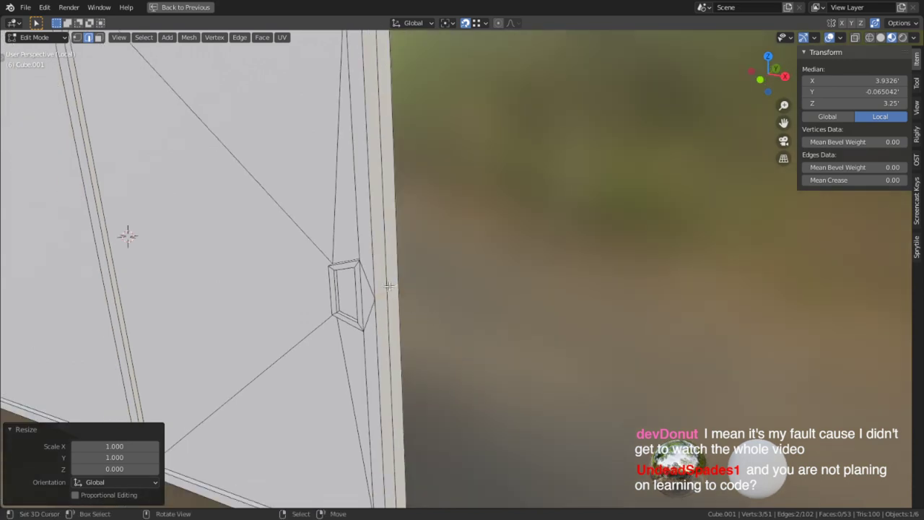
middle_drag(352, 303, 639, 295)
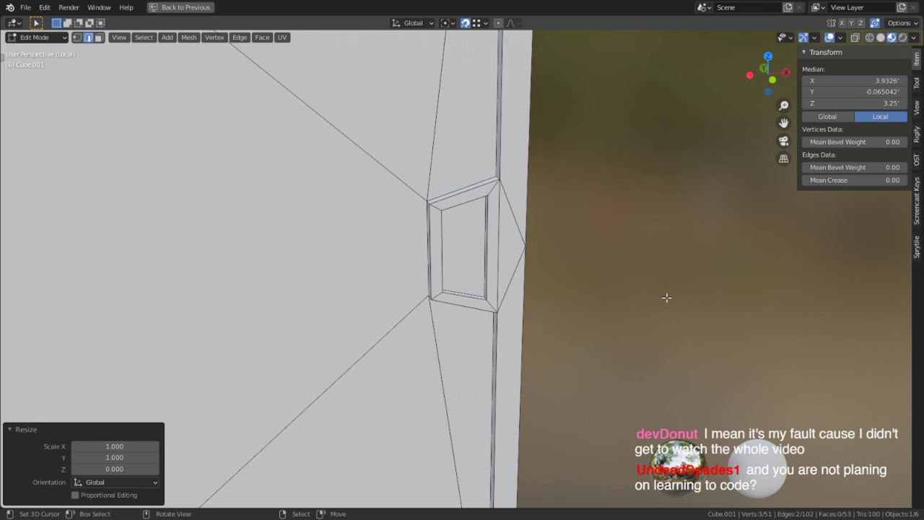
shift+middle_drag(477, 248, 428, 303)
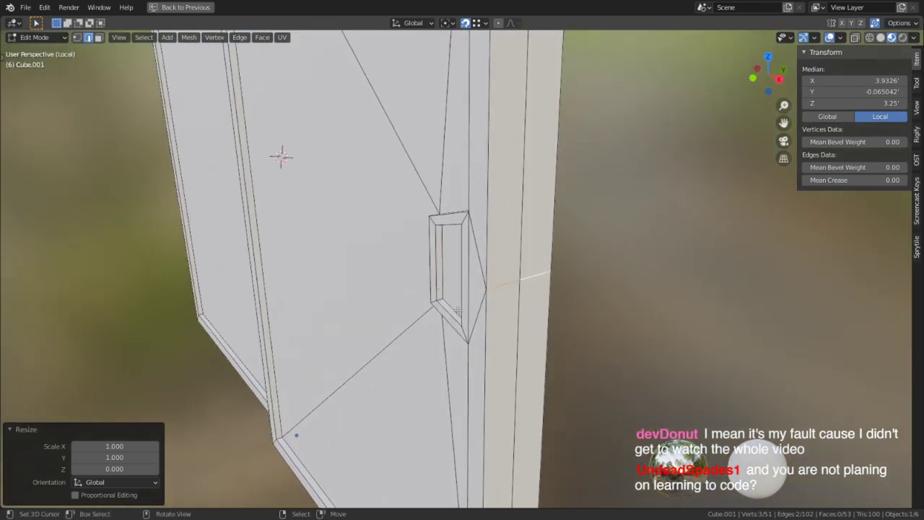
scroll(519, 283, up, 2)
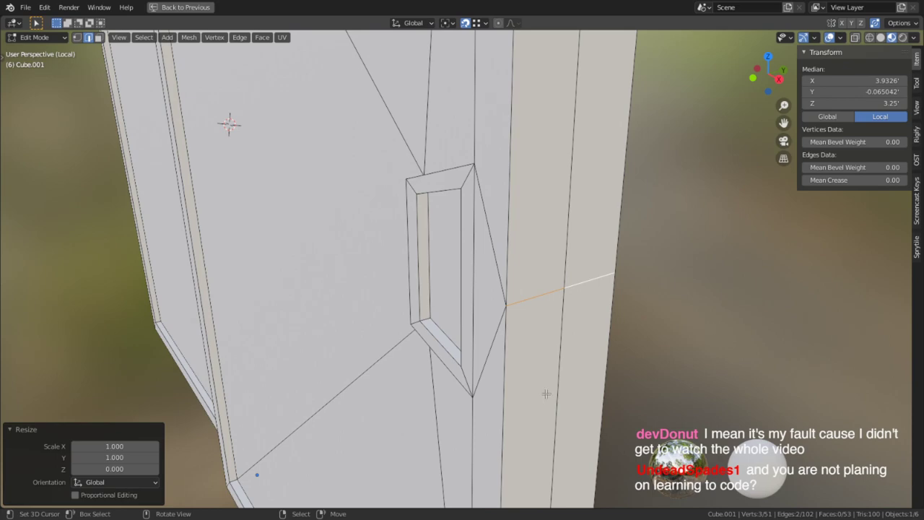
scroll(471, 281, down, 1)
- Mark a seam along the lengthwise edge loop running around the thicker half's top, latch side and bottom
middle_drag(520, 296, 622, 256)
ctrl+right_click(596, 290)
middle_drag(598, 291, 514, 234)
key(alt+a)
alt+right_click(514, 235)
scroll(505, 251, down, 3)
shift+middle_drag(495, 267, 468, 367)
middle_drag(455, 304, 613, 277)
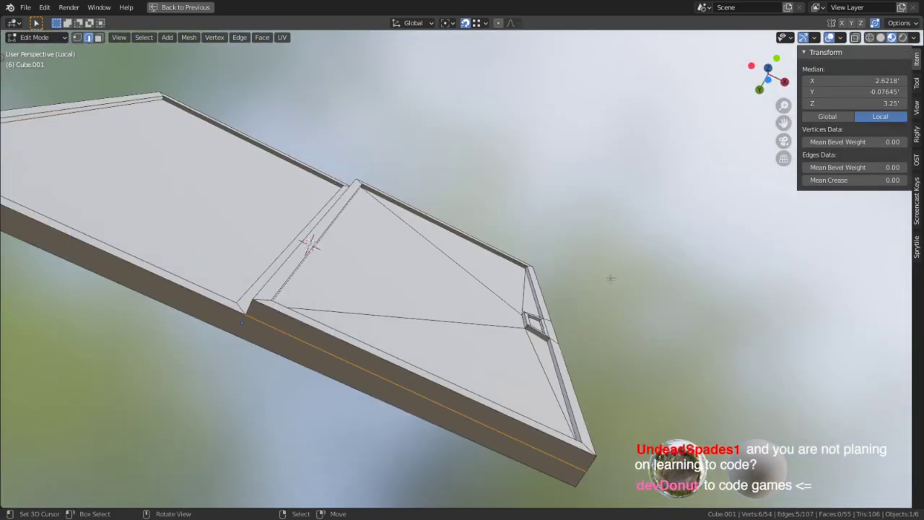
key(ctrl+e)
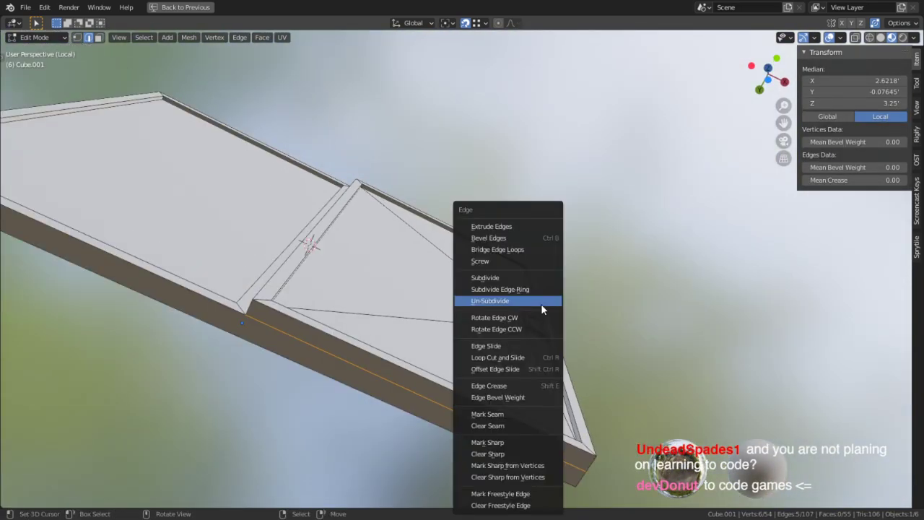
click(488, 413)
middle_drag(357, 368, 507, 358)
key(Tab)
key(Tab)
- Triangulate the long narrow bottom face that runs across both halves of the door
click(532, 299)
key(3)
right_click(514, 299)
key(ctrl+t)
right_click(526, 284)
key(2)
- Mark a seam along the dividing line between the door's two halves, including the vertical back edge and short top and bottom edges
right_click(511, 299)
right_click(448, 271)
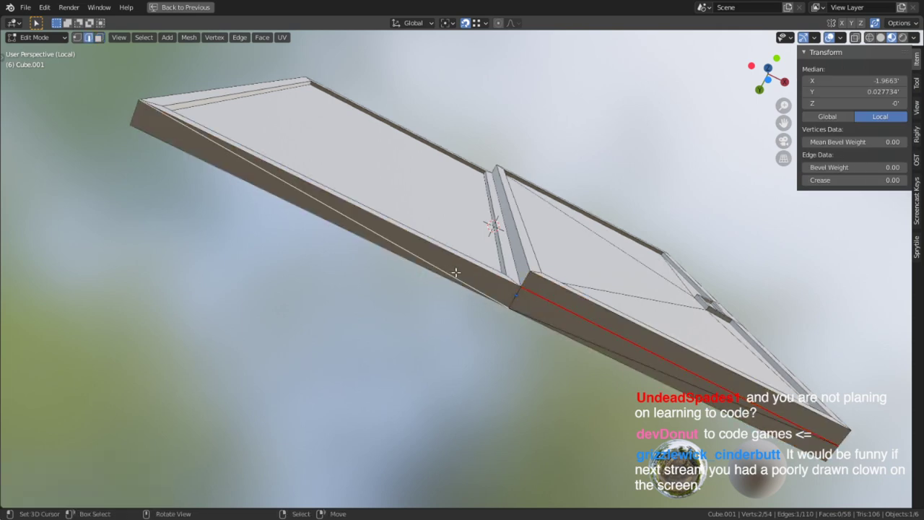
shift+right_click(515, 296)
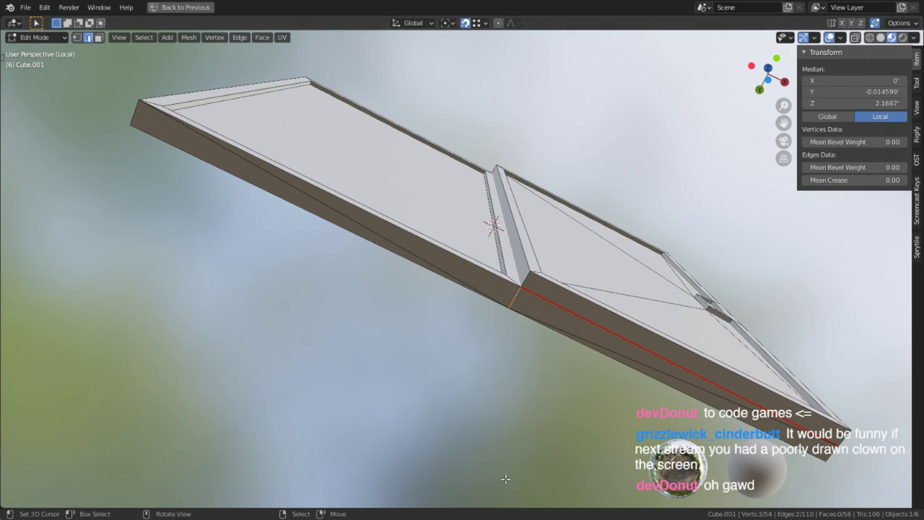
middle_drag(433, 157, 565, 464)
scroll(477, 373, up, 4)
shift+right_click(569, 300)
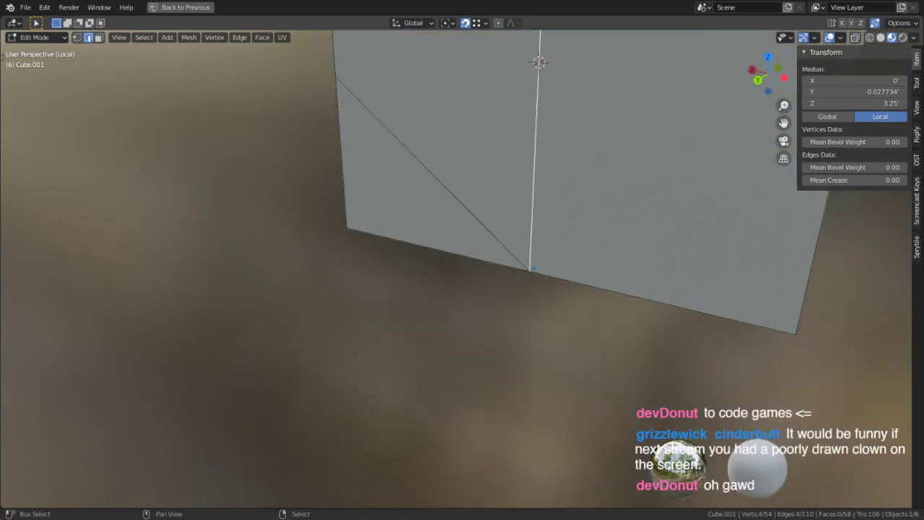
middle_drag(561, 226, 463, 332)
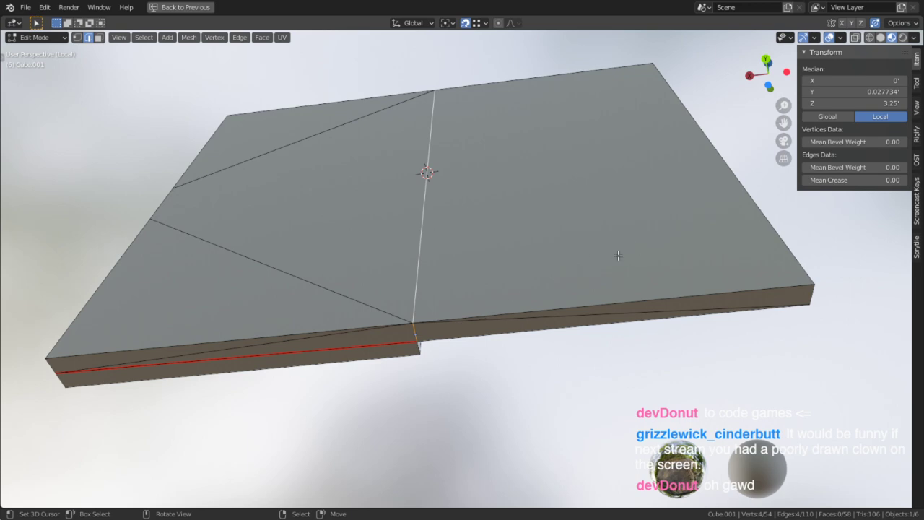
middle_drag(597, 265, 381, 352)
key(ctrl+e)
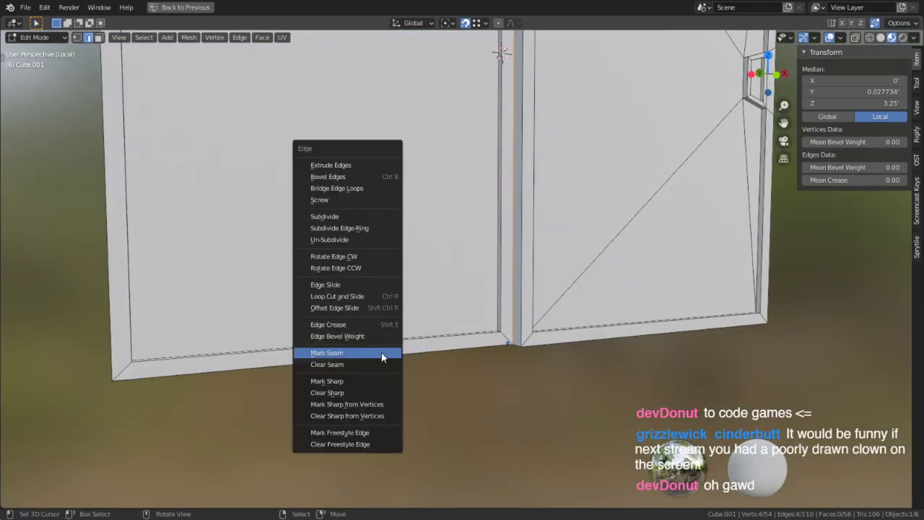
click(383, 352)
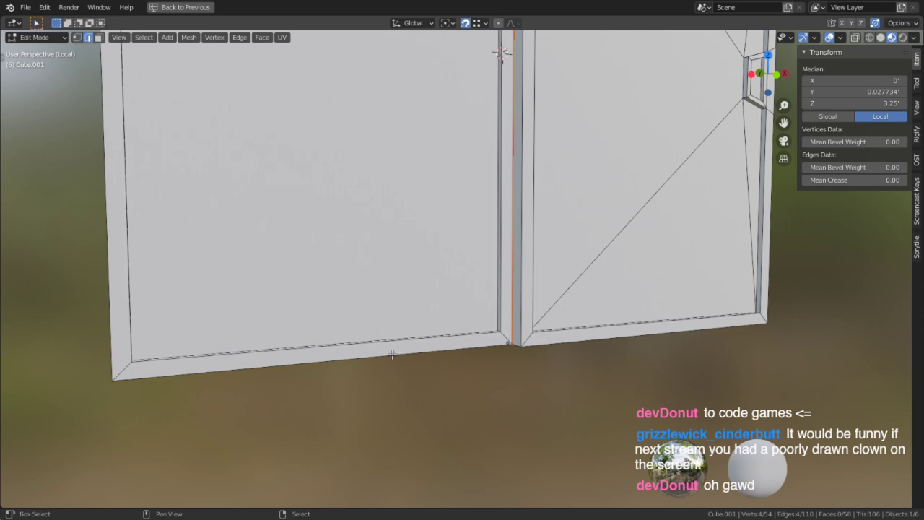
- Inspect the dividing edges up to the door's top and reapply the seam mark to them
shift+middle_drag(501, 244, 469, 390)
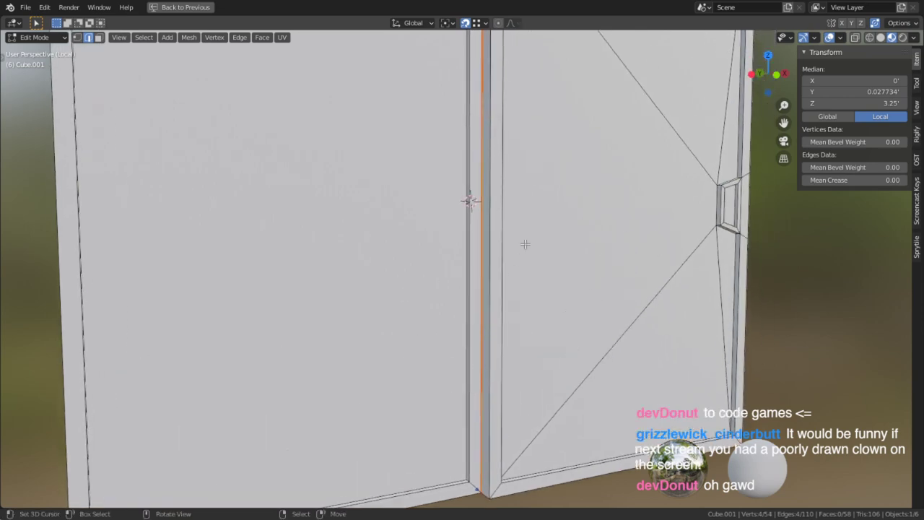
shift+middle_drag(524, 175, 466, 268)
middle_drag(484, 215, 450, 389)
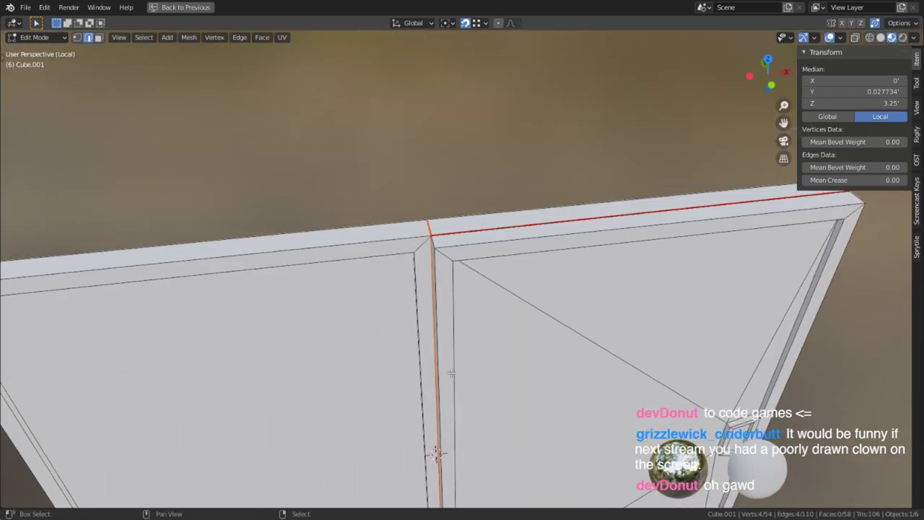
scroll(466, 366, down, 5)
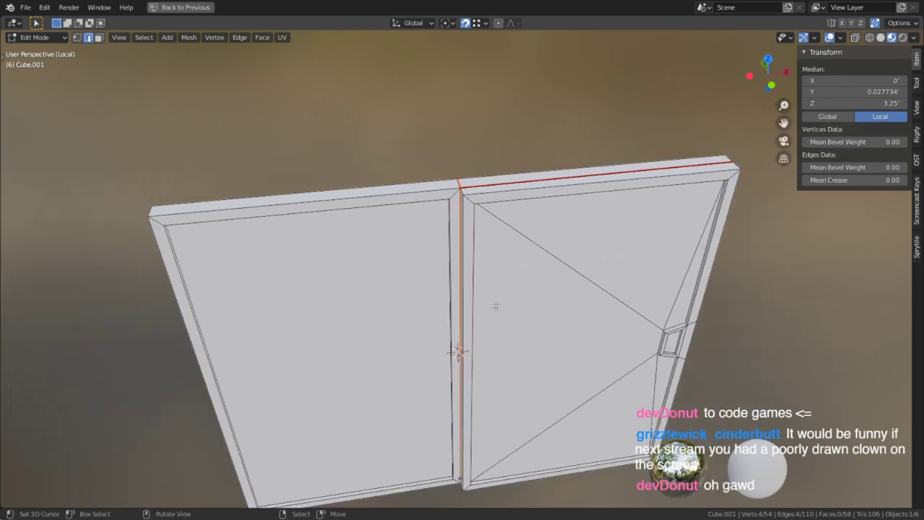
middle_drag(490, 377, 514, 311)
key(ctrl+e)
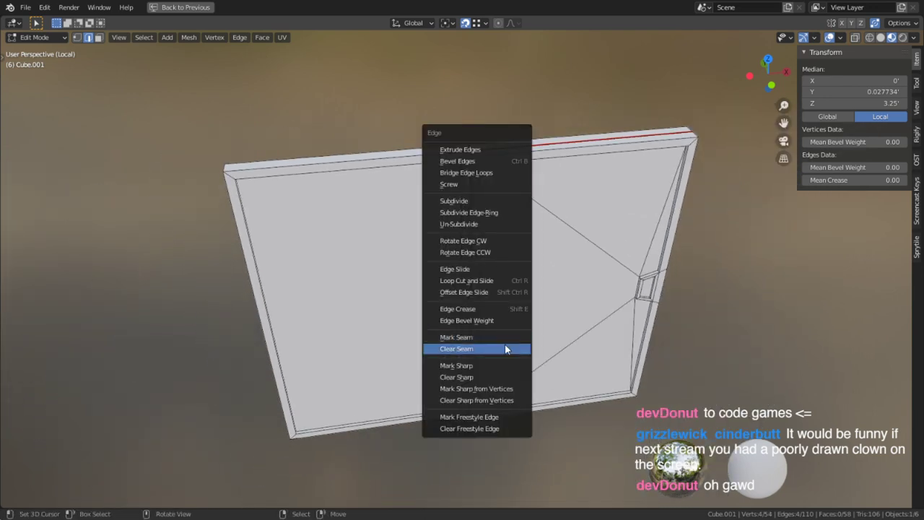
click(505, 336)
- Delete the four large flat faces covering the back of both door halves
middle_drag(285, 183, 536, 217)
key(3)
click(445, 319)
key(2)
click(350, 292)
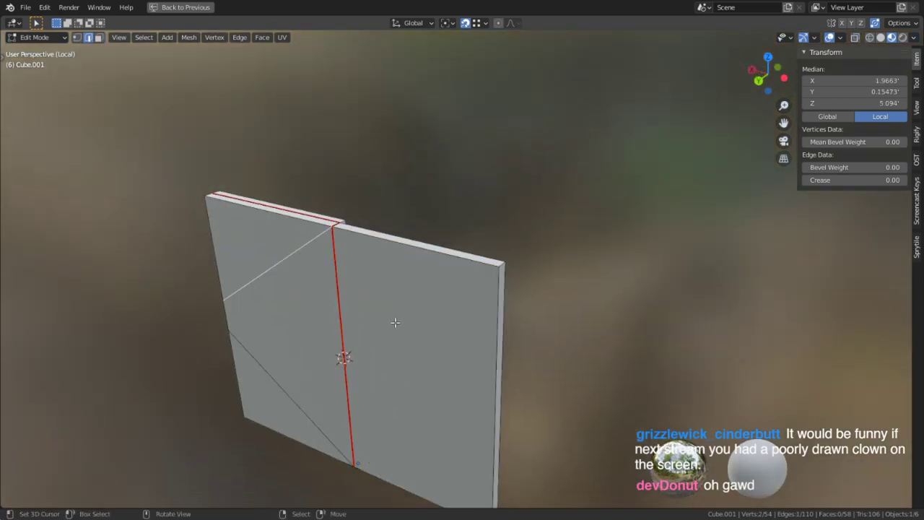
key(3)
click(397, 322)
shift+middle_drag(516, 372, 563, 302)
shift+click(353, 266)
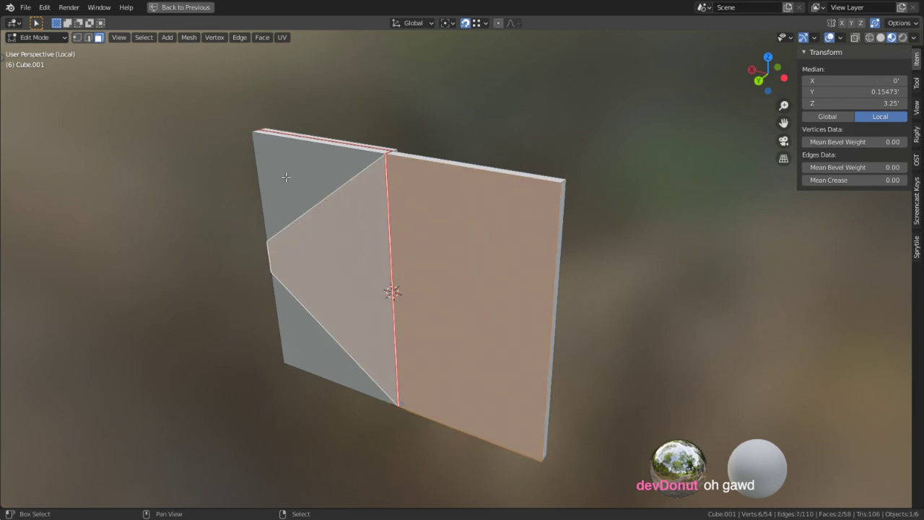
shift+click(308, 196)
shift+click(320, 339)
key(x)
click(312, 356)
- Mark seams on the short top and bottom edges at the thinner half's outer corners
middle_drag(560, 273, 399, 277)
key(2)
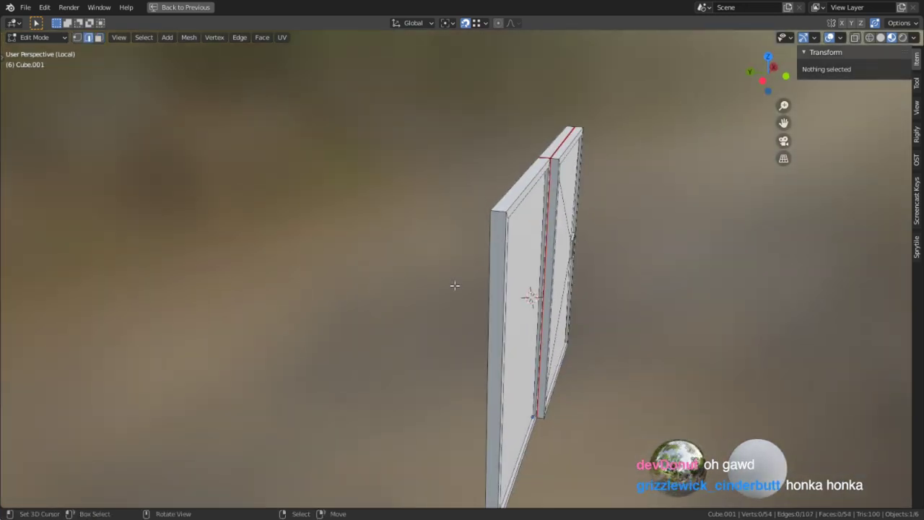
right_click(500, 213)
shift+middle_drag(502, 467, 467, 416)
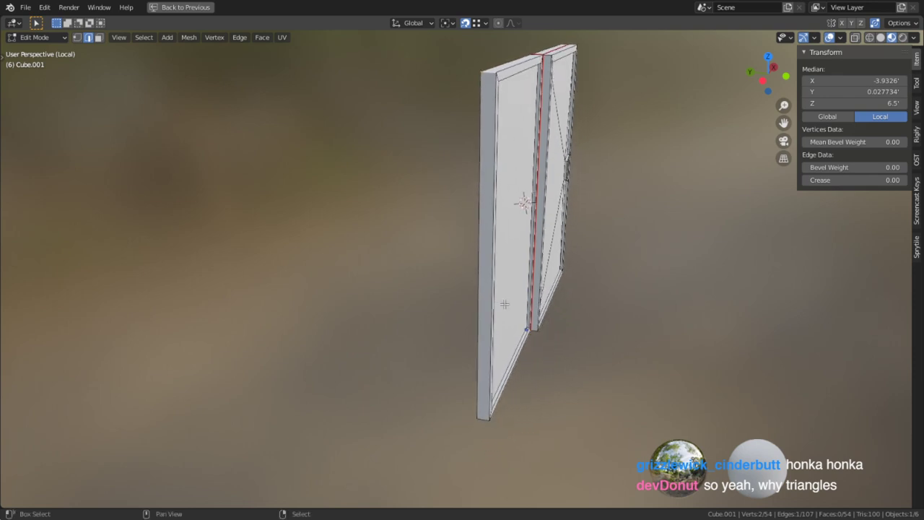
shift+right_click(482, 424)
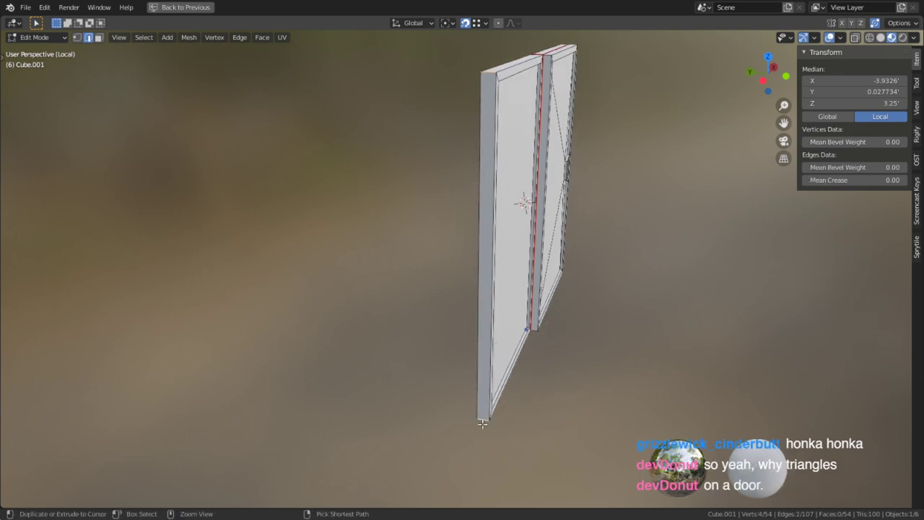
key(ctrl+e)
click(462, 414)
middle_drag(461, 415, 650, 275)
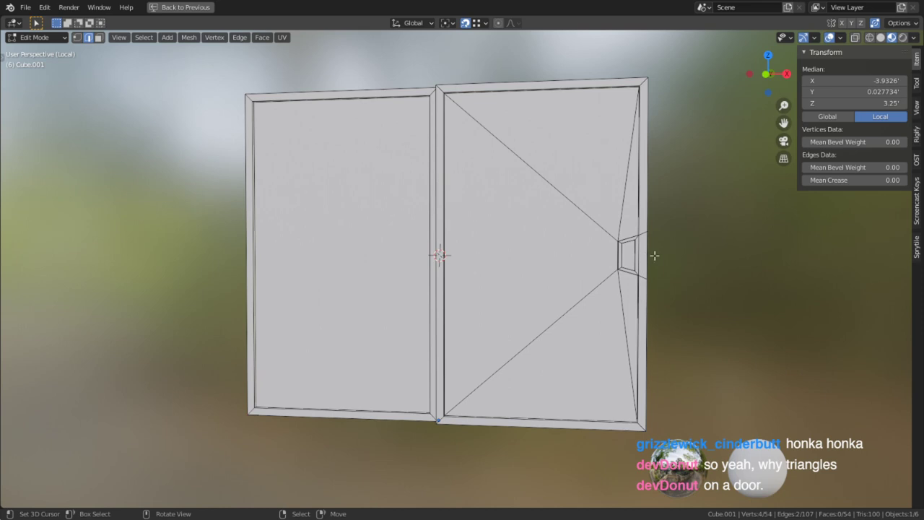
- Dissolve the four diagonal edges running from the latch recess to the corners of the thicker half's front panel
click(599, 200)
shift+click(613, 202)
shift+click(592, 296)
shift+click(629, 339)
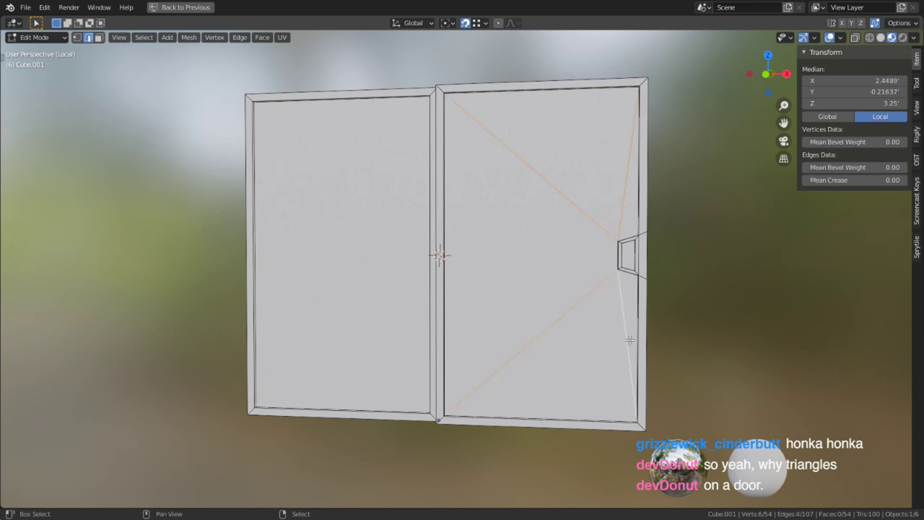
key(ctrl+x)
middle_drag(640, 318, 652, 282)
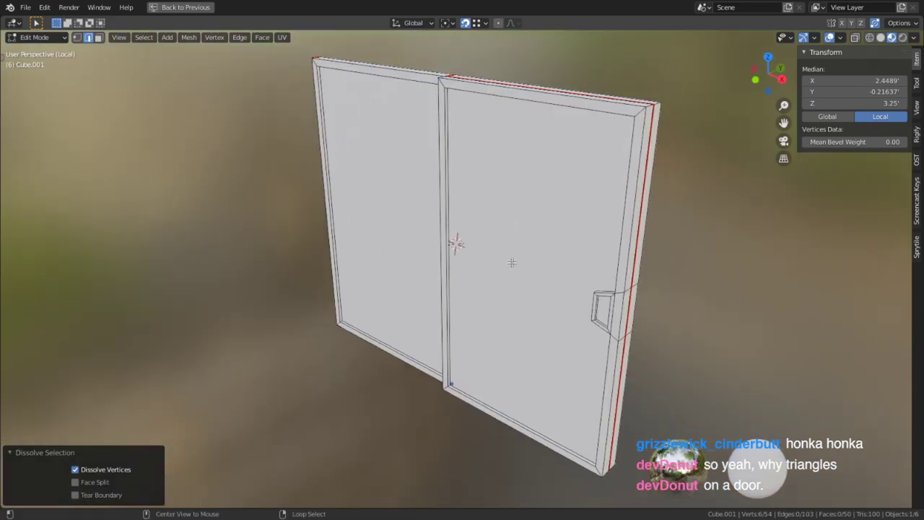
- Triangulate the thicker half's front panel face with the Beauty method, undo it, triangulate it again and inspect the result
mouse_move(512, 263)
middle_down()
mouse_move(656, 207)
mouse_move(501, 260)
middle_up()
key(3)
click(503, 259)
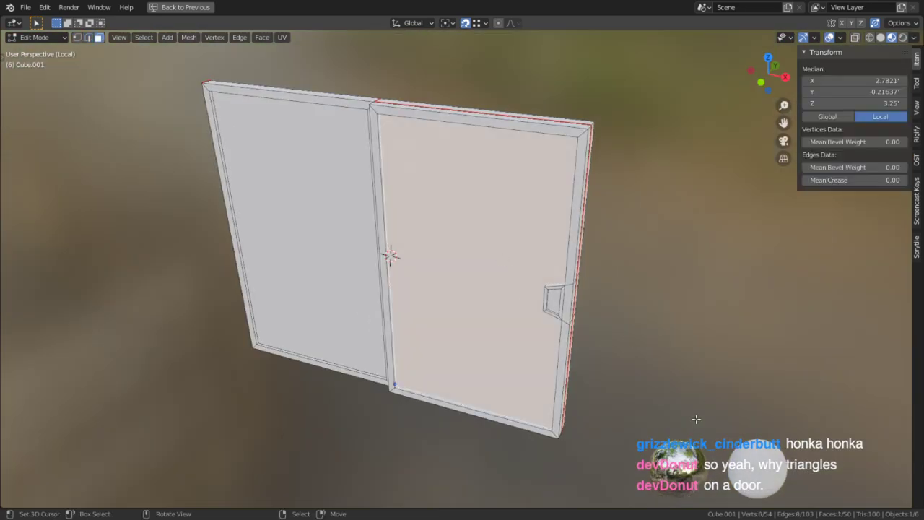
click(585, 376)
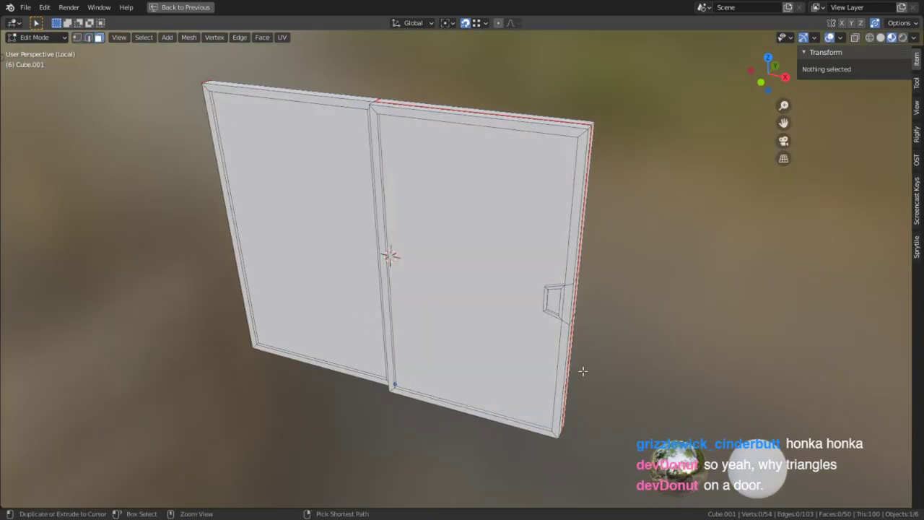
click(459, 157)
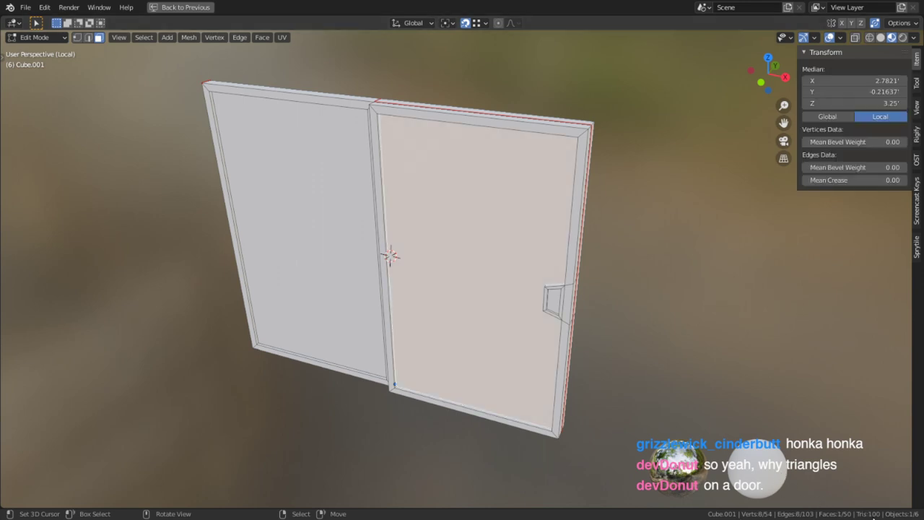
key(ctrl+t)
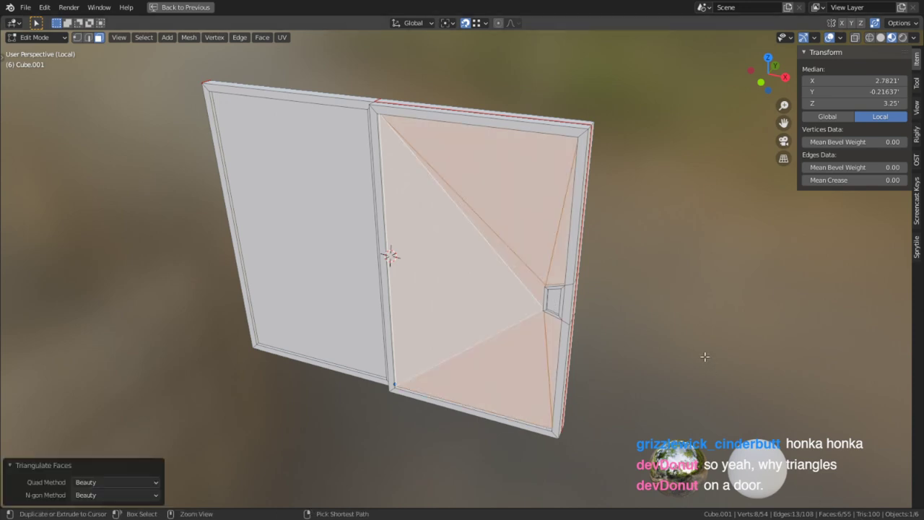
key(ctrl+z)
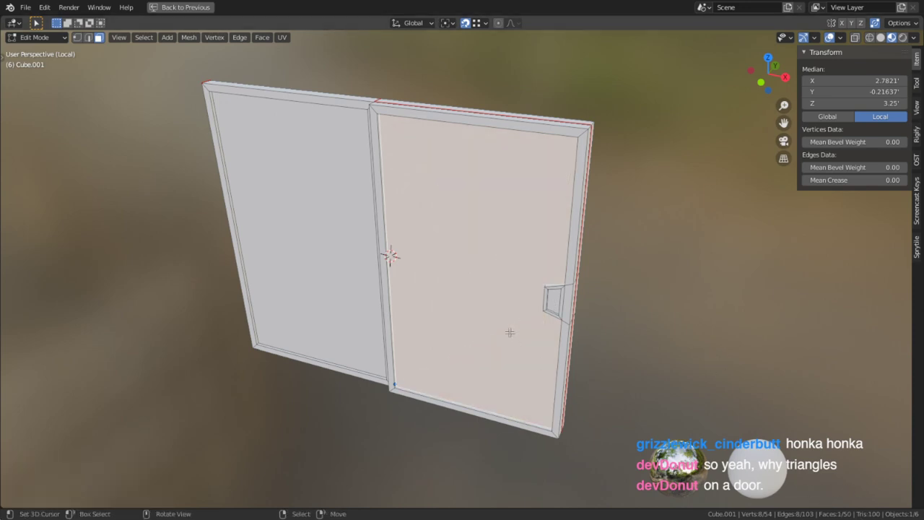
key(ctrl+t)
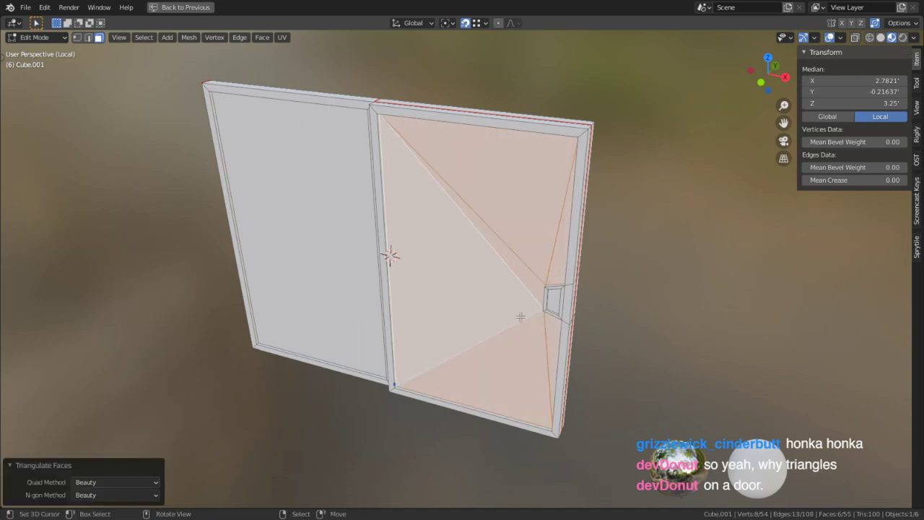
middle_drag(519, 317, 724, 278)
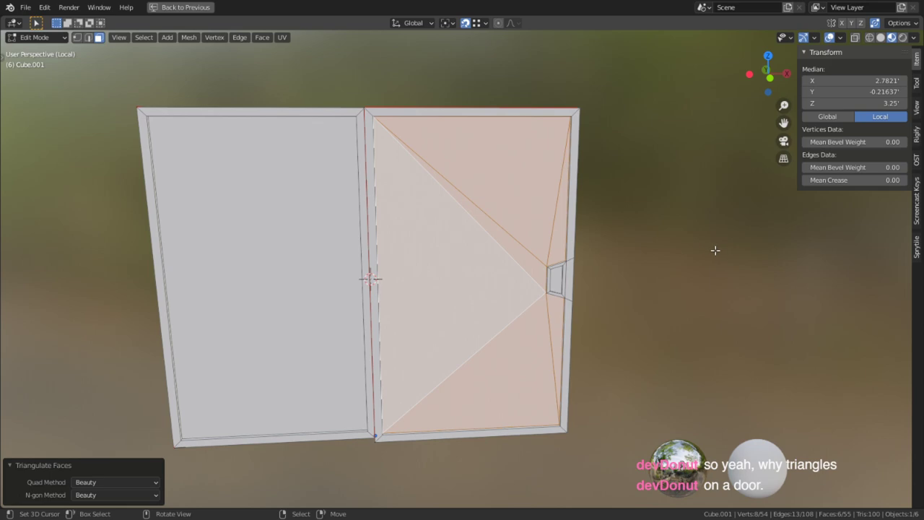
middle_drag(687, 276, 610, 254)
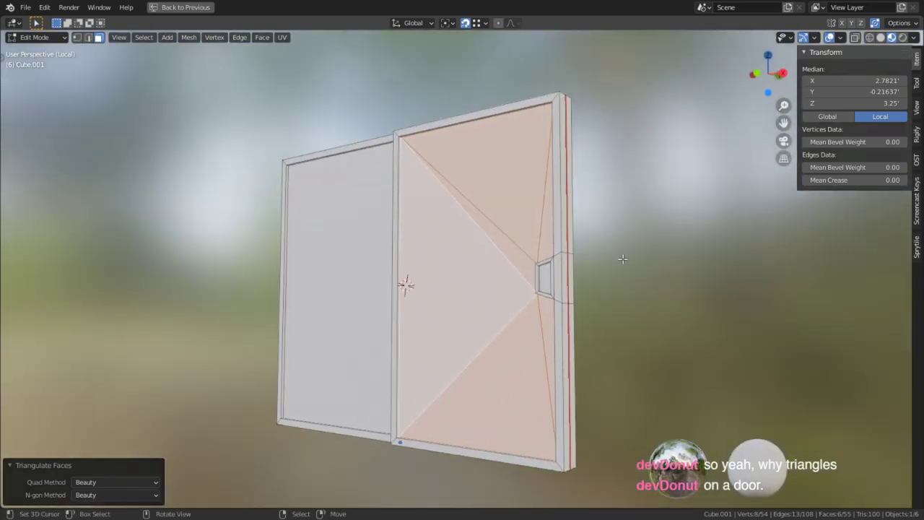
middle_drag(596, 330, 604, 329)
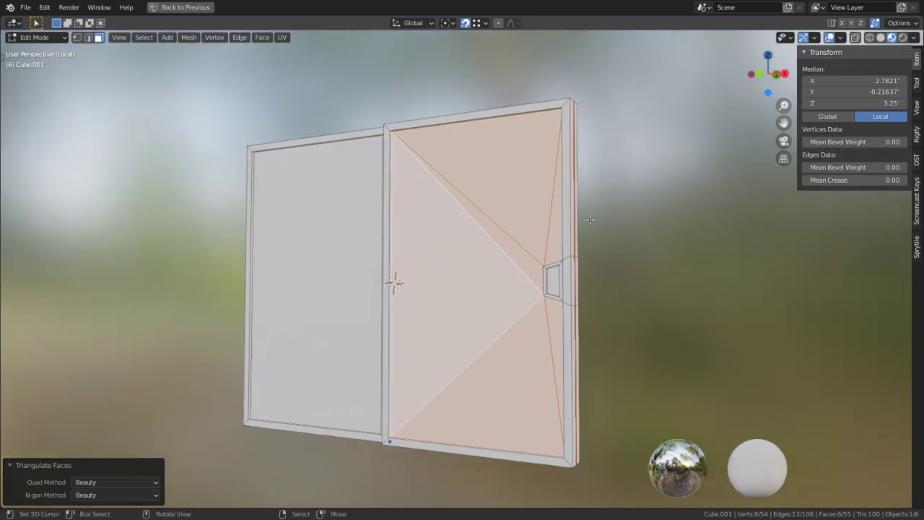
- Apply smooth shading to all faces of the door
key(a)
key(q)
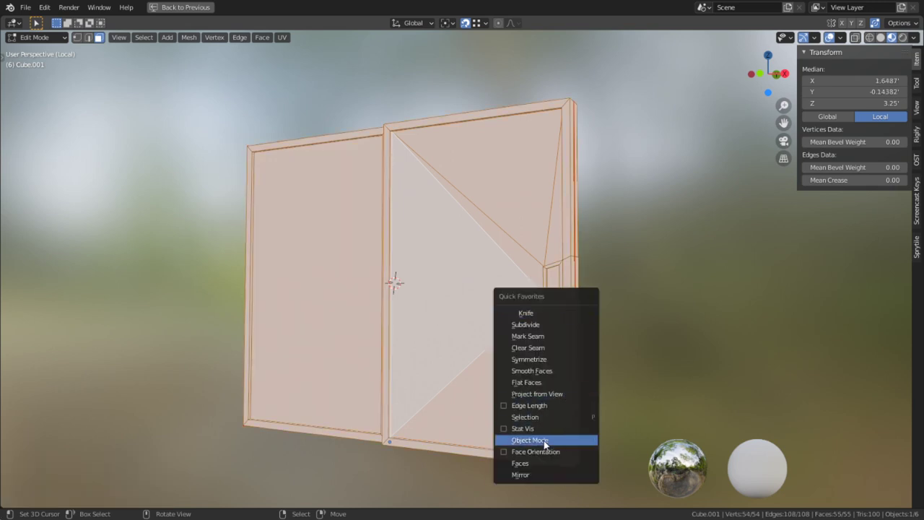
key(q)
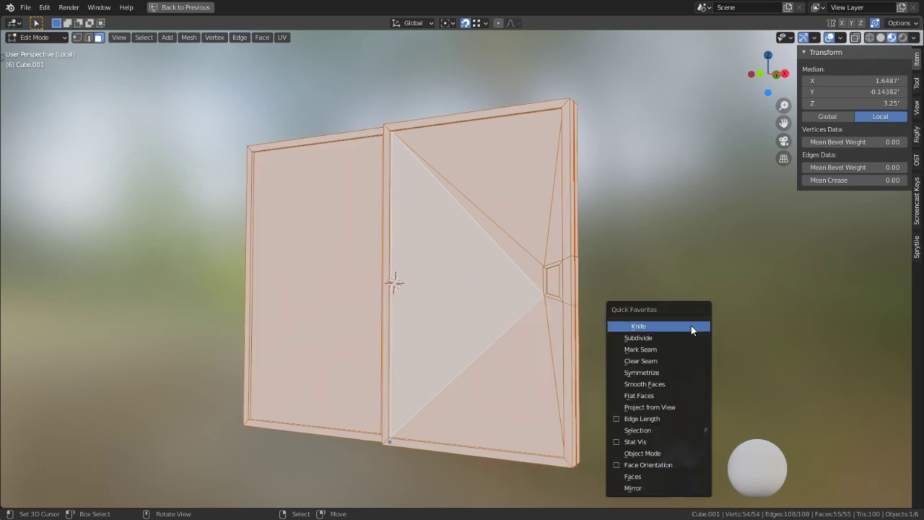
click(653, 387)
middle_drag(439, 310, 400, 122)
- Dissolve the triangulation edges around the latch recess so the thicker half's front panel is one face
scroll(466, 251, up, 4)
key(2)
alt+right_click(386, 174)
alt+right_click(447, 153)
shift+right_click(369, 294)
middle_drag(390, 364, 468, 9)
right_click(644, 238)
shift+right_click(571, 257)
shift+right_click(565, 277)
shift+right_click(563, 305)
shift+right_click(597, 320)
key(ctrl+x)
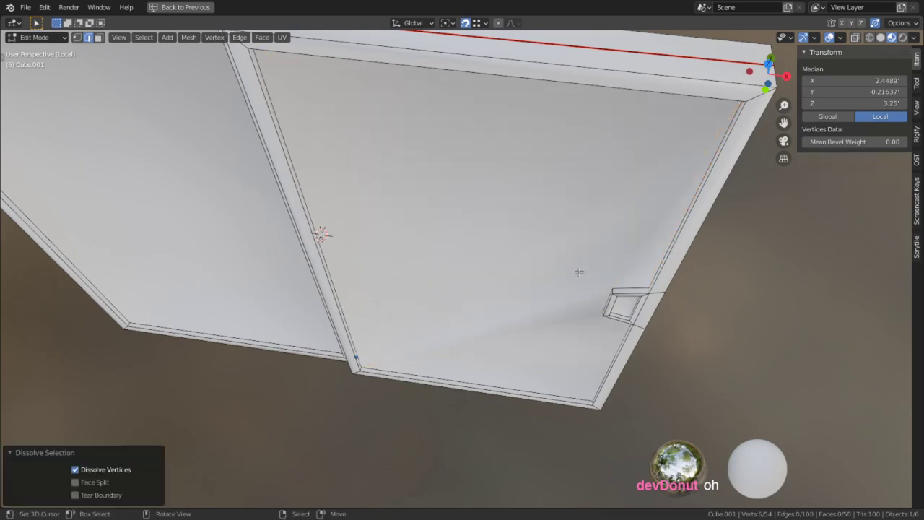
- Mark the thicker half's front panel outline as sharp, including the edges beside the latch recess, and check the shading in Object Mode
middle_drag(578, 272, 618, 294)
alt+right_click(546, 72)
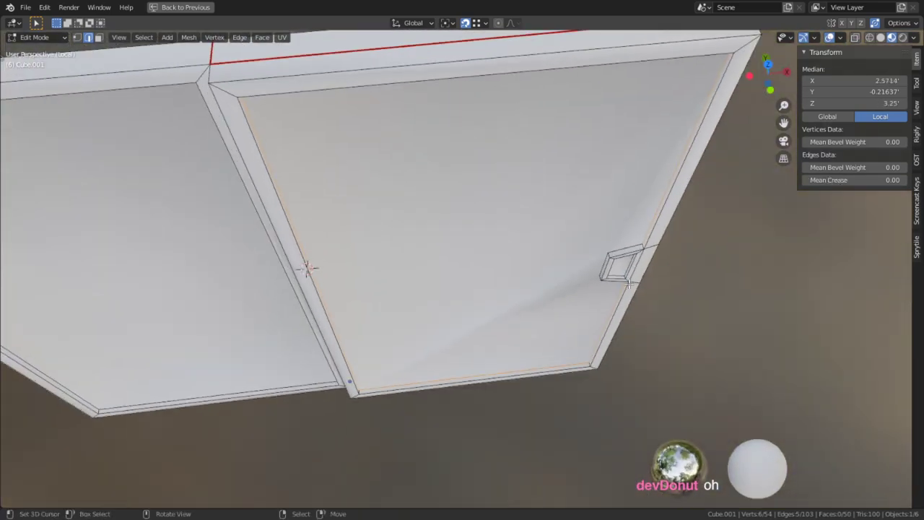
shift+right_click(604, 251)
middle_drag(592, 249, 548, 267)
scroll(540, 270, up, 3)
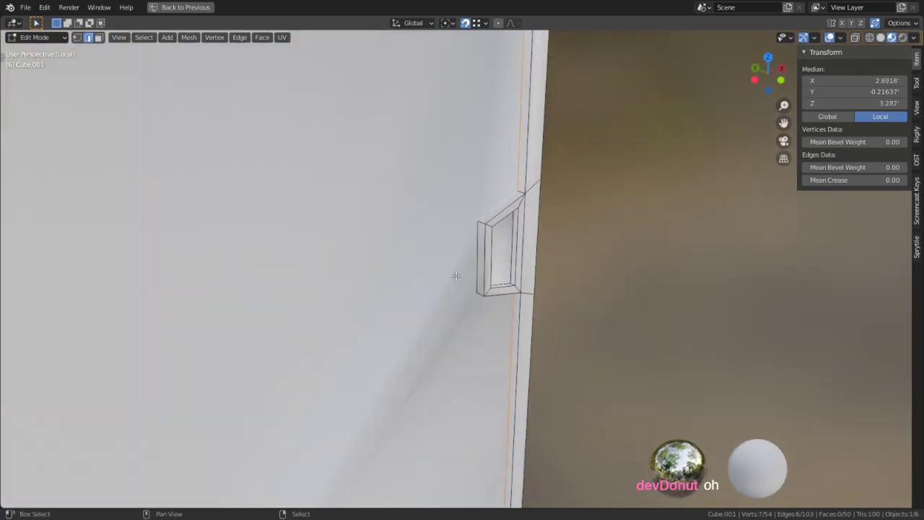
middle_drag(480, 271, 489, 328)
shift+right_click(490, 329)
key(ctrl+e)
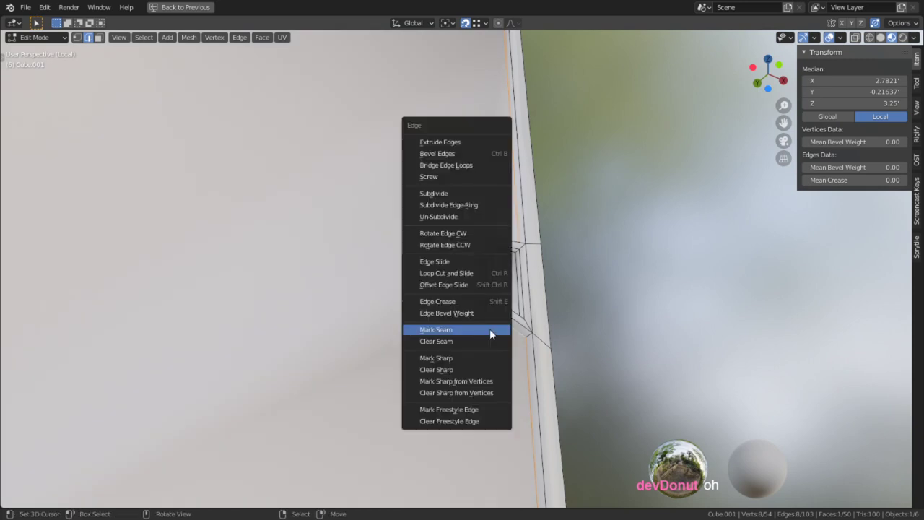
click(472, 358)
key(Tab)
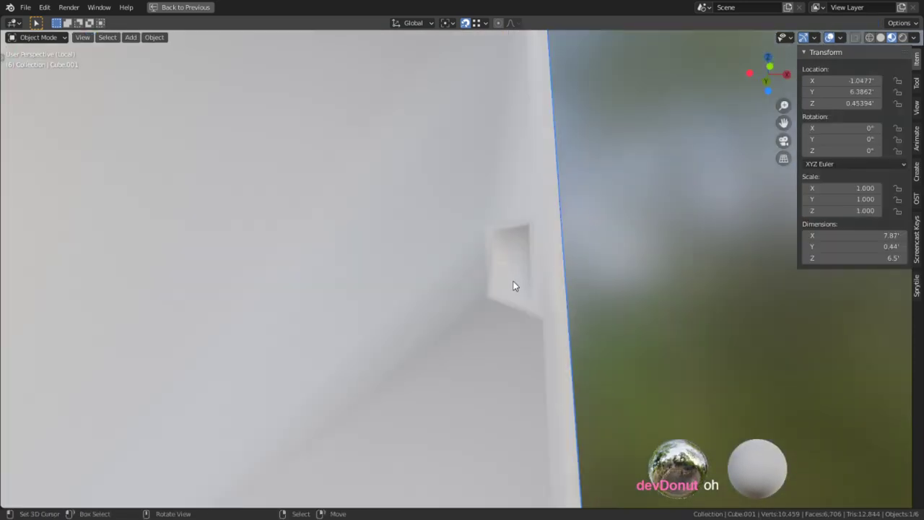
key(Tab)
- Mark the edges of the latch recess's inner face as sharp and restore the full Shading workspace layout
middle_drag(537, 321, 622, 285)
key(ctrl+e)
click(488, 247)
key(ctrl+space)
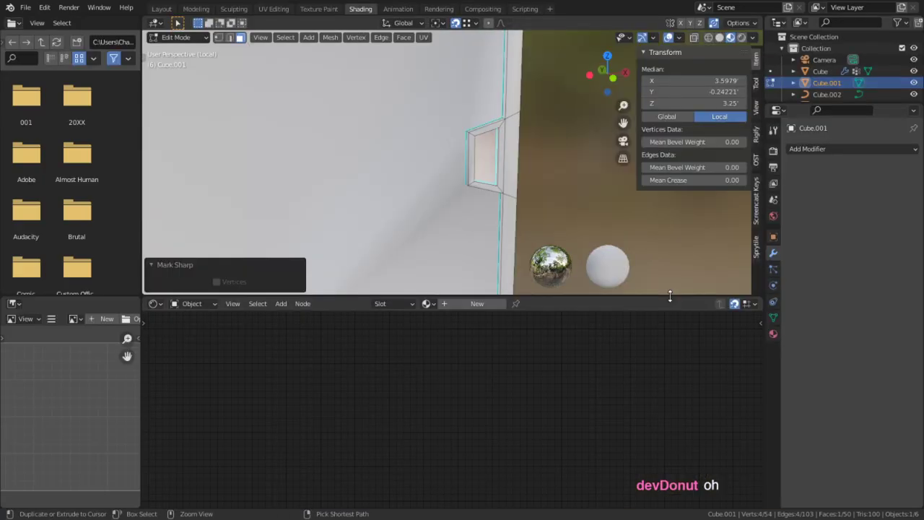
- Enable Auto Smooth in the door mesh's normals settings and set its angle to 180°
click(772, 318)
click(801, 347)
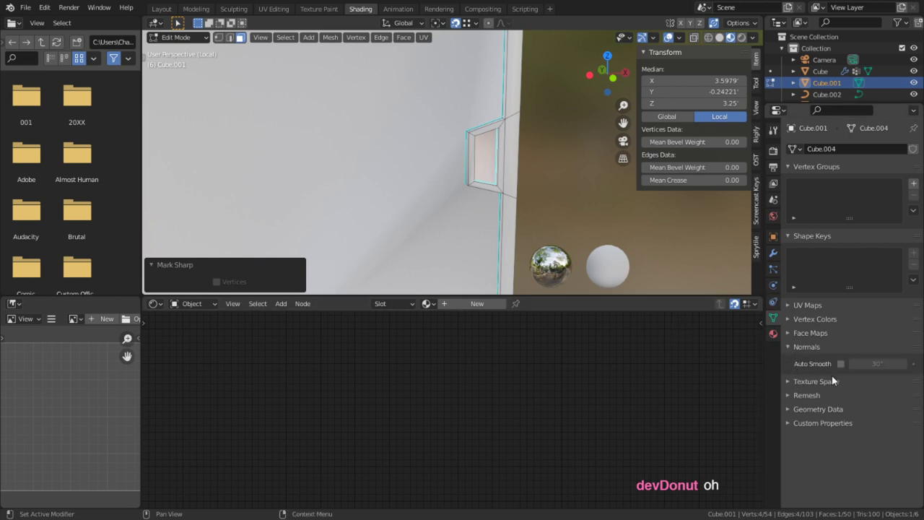
click(840, 364)
drag(856, 365, 902, 366)
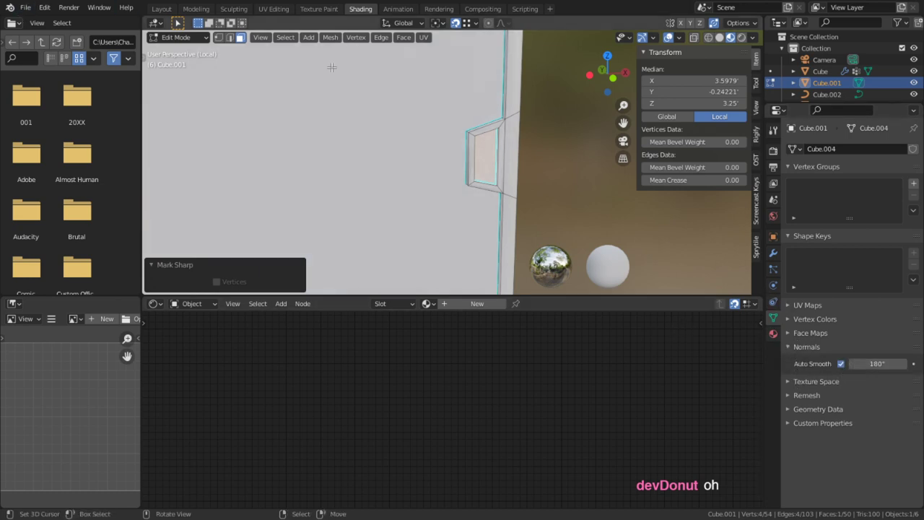
- Maximize the 3D viewport and check the door's shading in Object Mode before resuming mesh editing
key(Tab)
key(ctrl+space)
middle_drag(454, 205, 347, 356)
middle_drag(374, 262, 342, 340)
key(Tab)
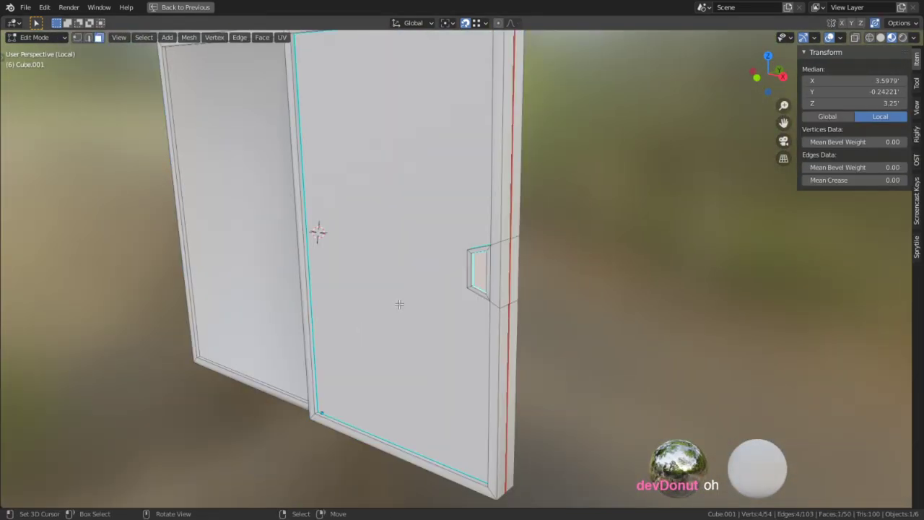
- Triangulate the front panel face of the door's thicker half
key(ctrl+t)
middle_drag(392, 324, 460, 332)
middle_drag(422, 219, 443, 180)
key(2)
right_click(461, 133)
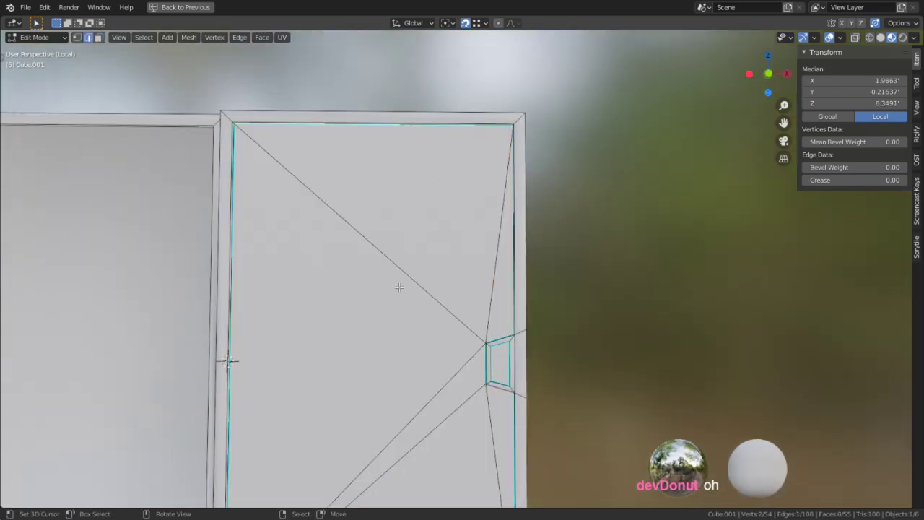
middle_drag(423, 291, 414, 255)
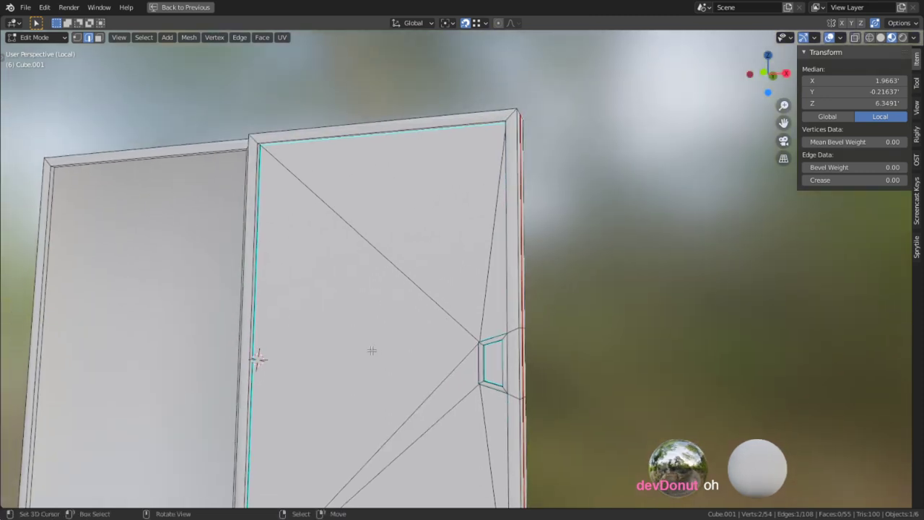
alt+click(363, 152)
middle_drag(363, 153, 601, 199)
alt+shift+click(498, 449)
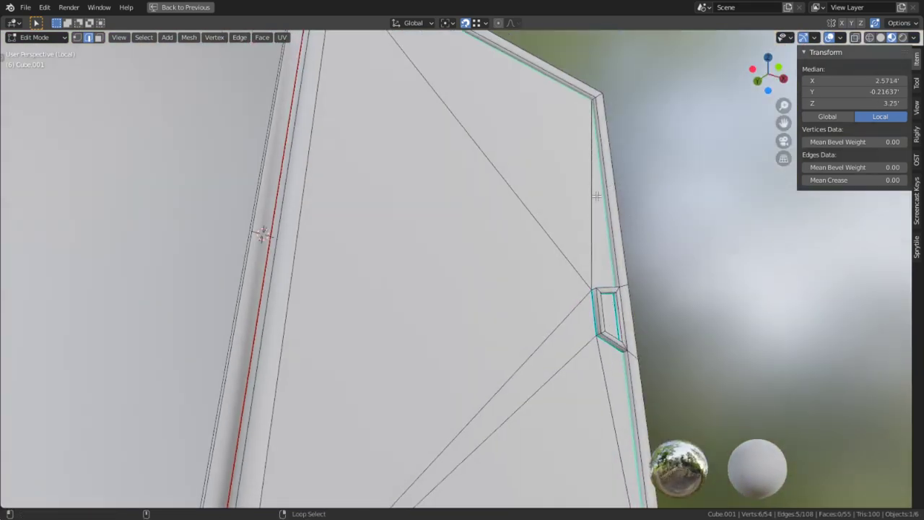
click(712, 244)
- Examine in top view how the seam runs along the thicker half's top and where it meets the thinner half
middle_drag(712, 244, 634, 324)
scroll(470, 346, down, 3)
middle_drag(470, 347, 450, 463)
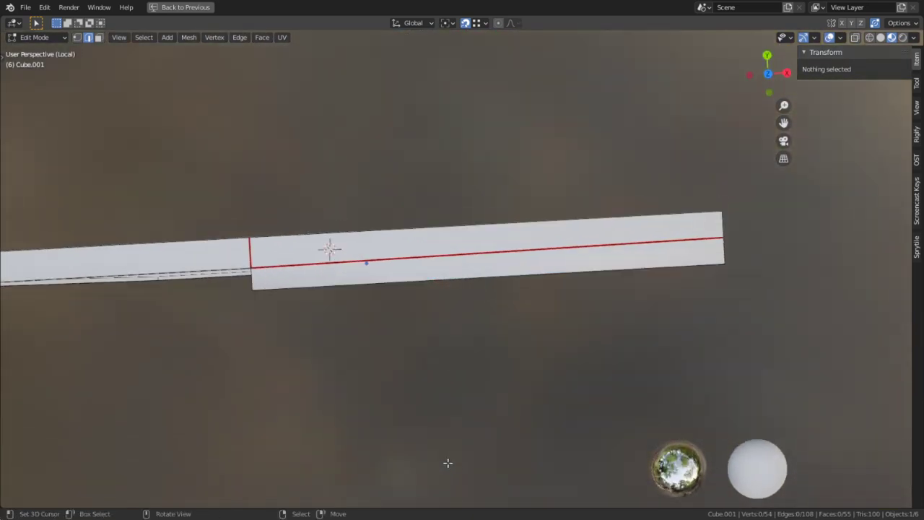
key(KP_7)
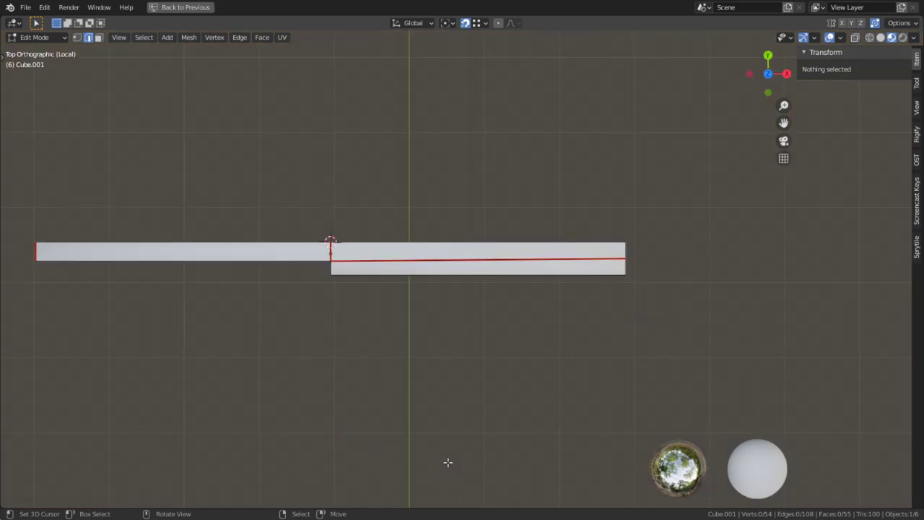
scroll(447, 462, up, 4)
shift+middle_drag(239, 277, 362, 379)
shift+middle_drag(720, 363, 713, 362)
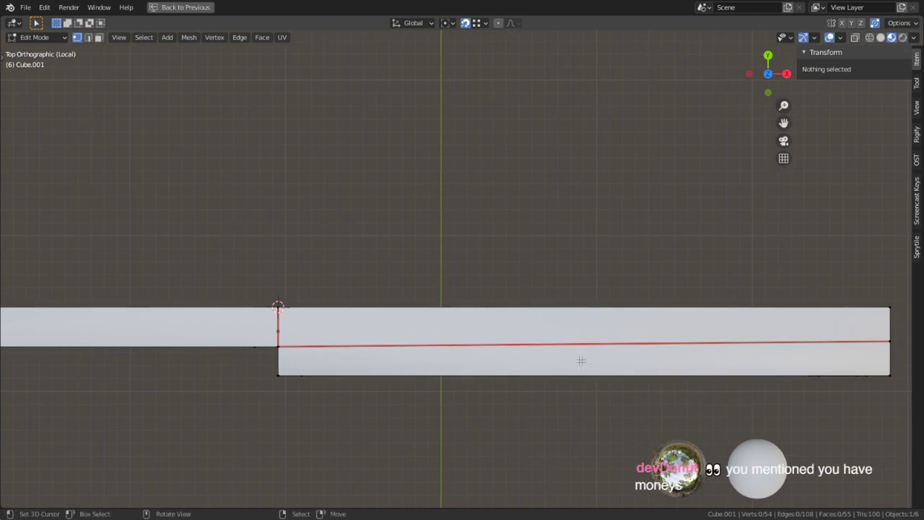
scroll(282, 338, up, 4)
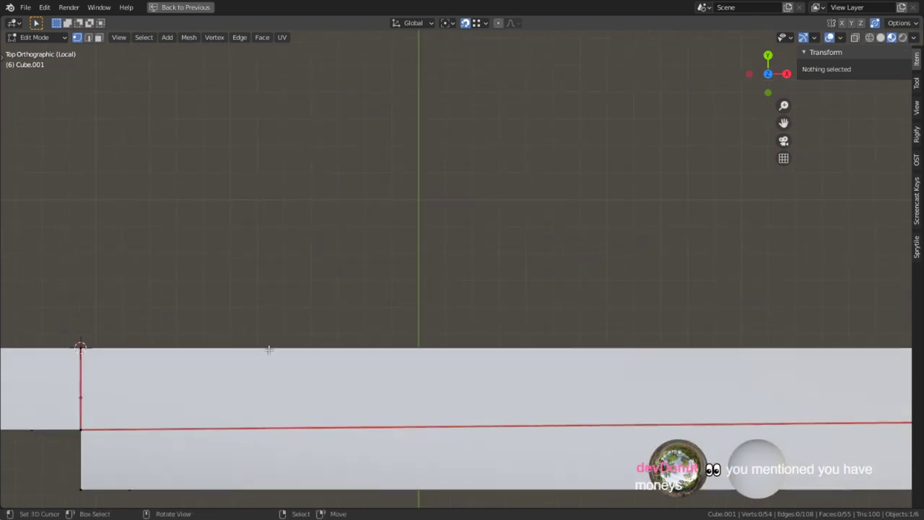
click(87, 401)
key(alt+a)
alt+middle_click(87, 397)
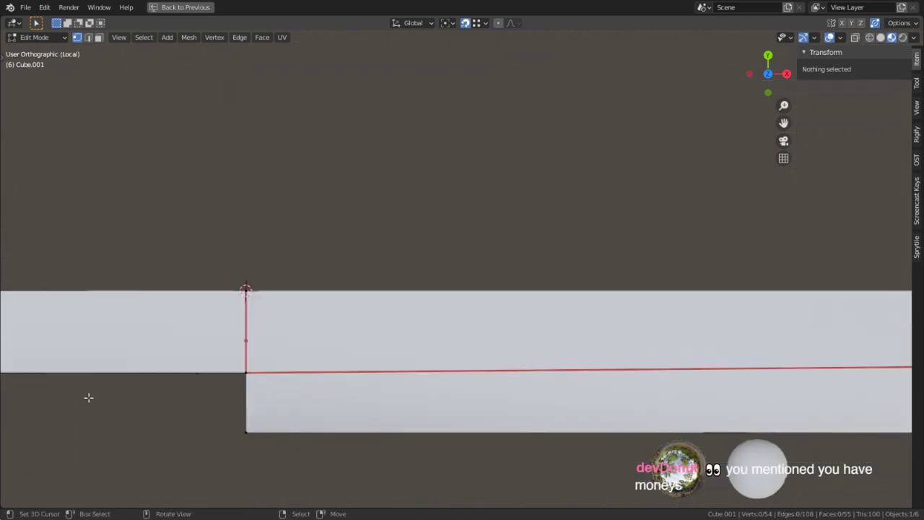
scroll(410, 324, up, 1)
scroll(412, 323, up, 6)
scroll(416, 323, down, 6)
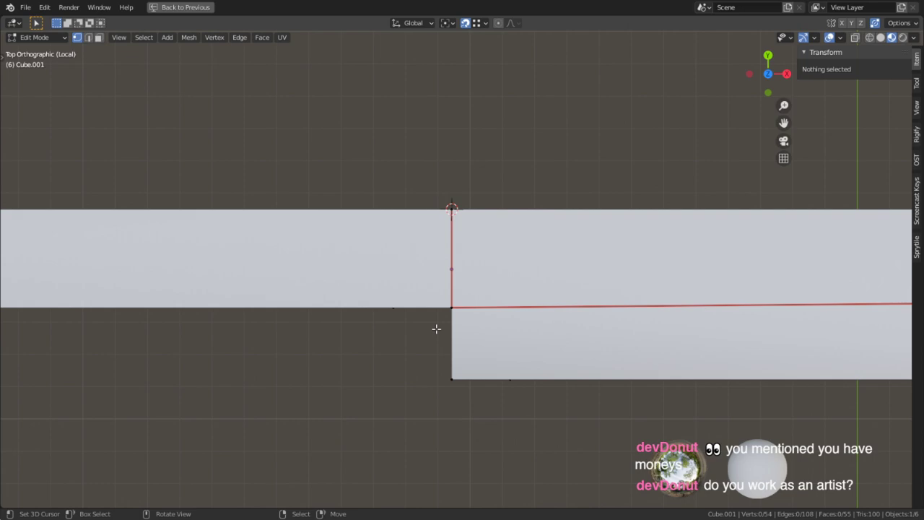
scroll(355, 304, down, 2)
- Duplicate the back strip face on top of the thicker half and snap the copy over the front strip
middle_drag(532, 319, 488, 268)
key(3)
click(468, 260)
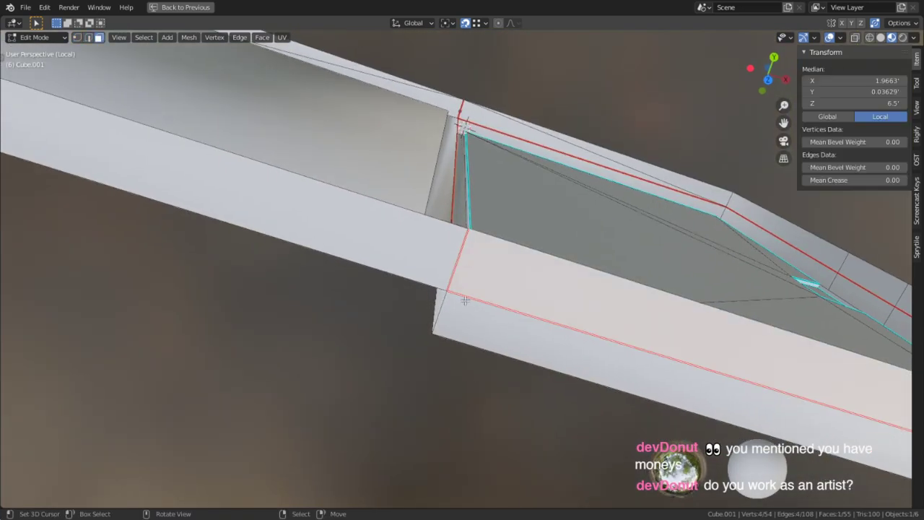
key(2)
key(3)
scroll(587, 274, down, 2)
key(shift+d)
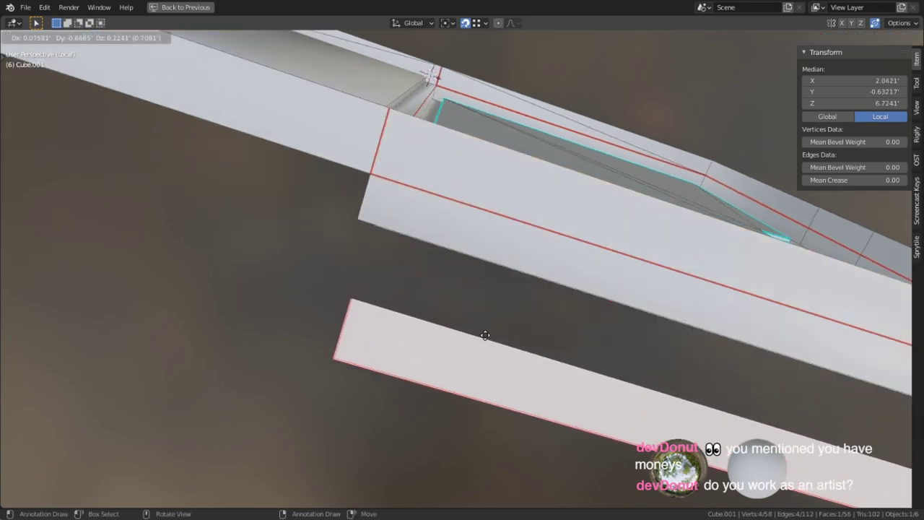
click(483, 336)
key(g)
click(385, 179)
middle_drag(447, 315, 485, 184)
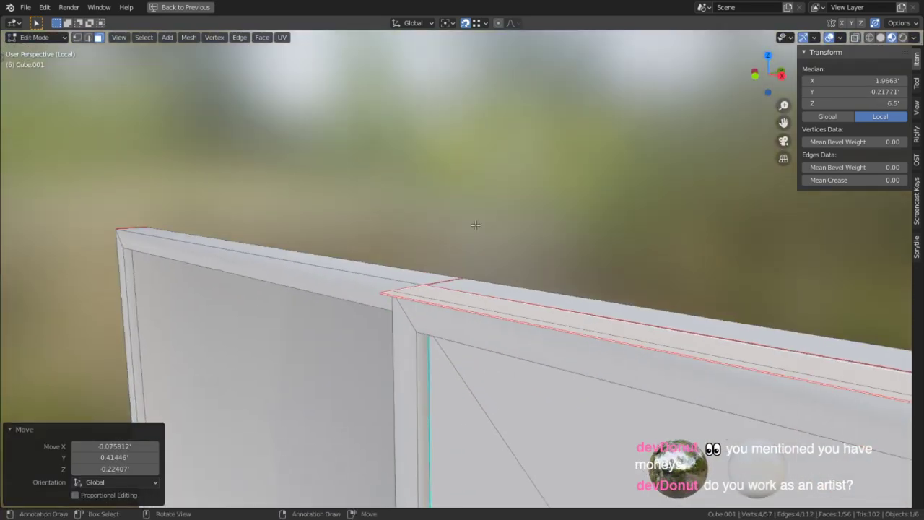
- Select the loop of frame faces around the thicker half's front side
middle_drag(402, 325, 439, 347)
key(x)
click(507, 326)
middle_drag(507, 326, 528, 328)
click(528, 329)
click(404, 353)
middle_drag(488, 379, 665, 223)
scroll(611, 205, up, 1)
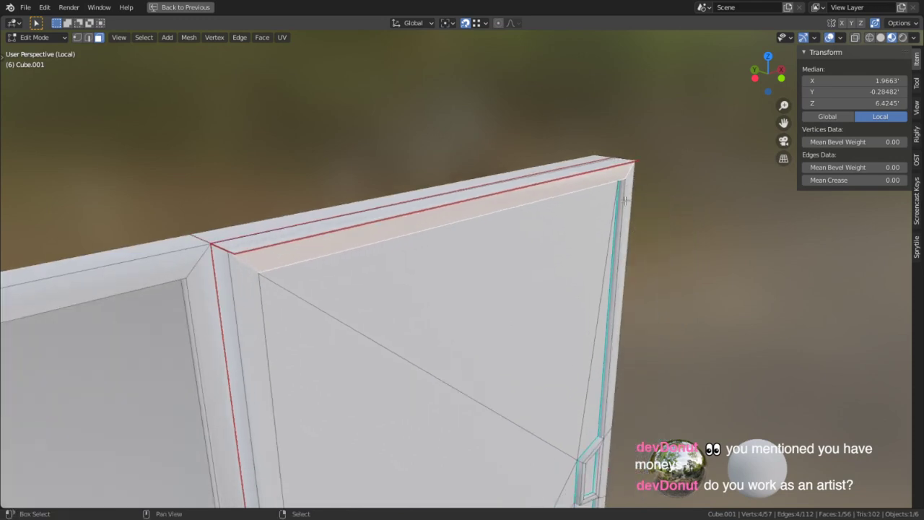
alt+right_click(627, 177)
scroll(564, 313, up, 2)
scroll(564, 313, up, 2)
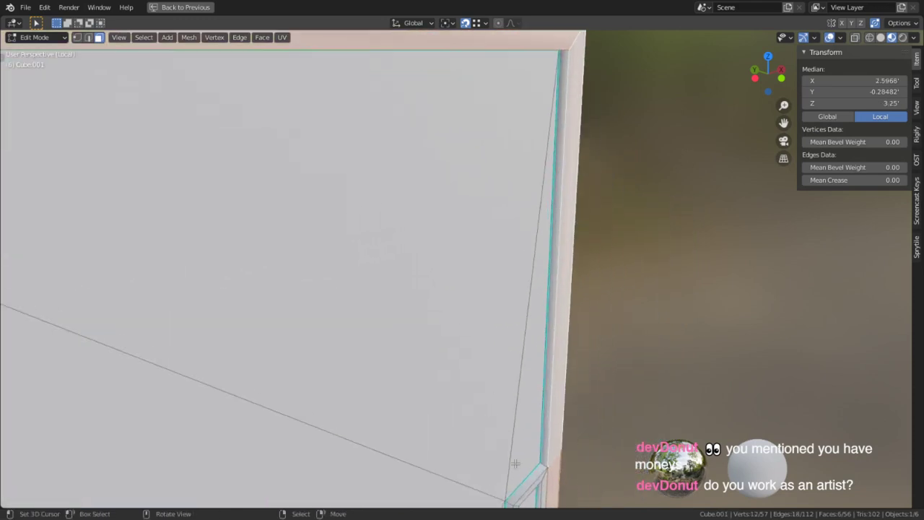
- Add the thicker half's triangulated front panel and latch recess faces to the selection with circle select
shift+middle_drag(513, 460, 445, 157)
scroll(445, 141, up, 1)
key(c)
mouse_move(452, 327)
mouse_down()
mouse_move(447, 311)
mouse_move(421, 440)
mouse_move(482, 399)
mouse_move(457, 479)
mouse_up()
right_click(456, 480)
shift+middle_drag(495, 407, 461, 266)
scroll(461, 266, up, 5)
key(c)
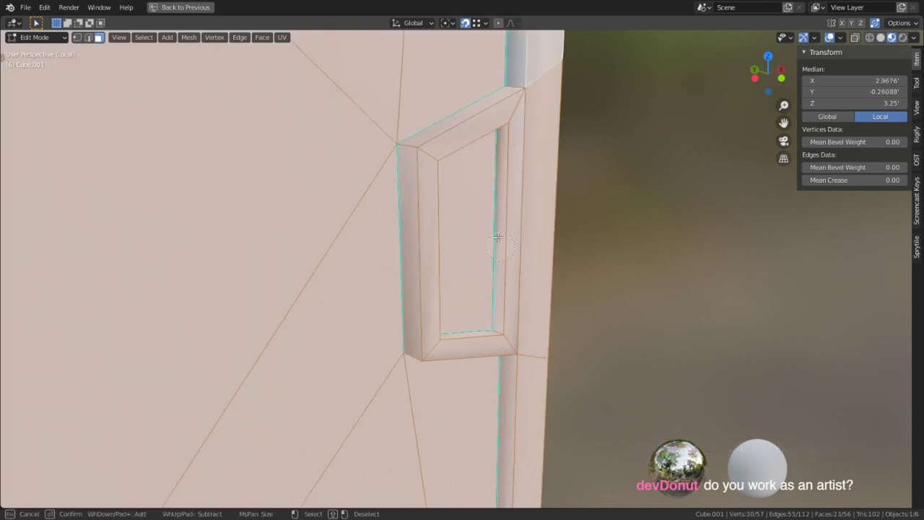
right_click(518, 108)
scroll(498, 238, down, 6)
scroll(429, 318, down, 5)
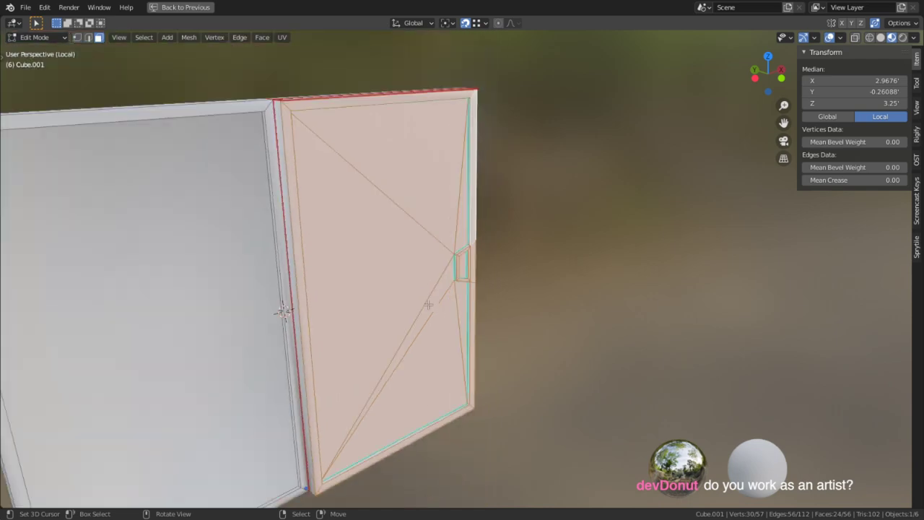
- Try to move the selected front faces of the thicker half
middle_drag(391, 224, 338, 237)
shift+middle_drag(349, 392, 366, 140)
key(g)
click(387, 235)
- Delete the duplicated strip face and select the original front strip face on top of the thicker half
middle_drag(433, 246, 455, 267)
right_click(410, 216)
key(x)
click(410, 217)
right_click(407, 246)
middle_drag(407, 245, 524, 275)
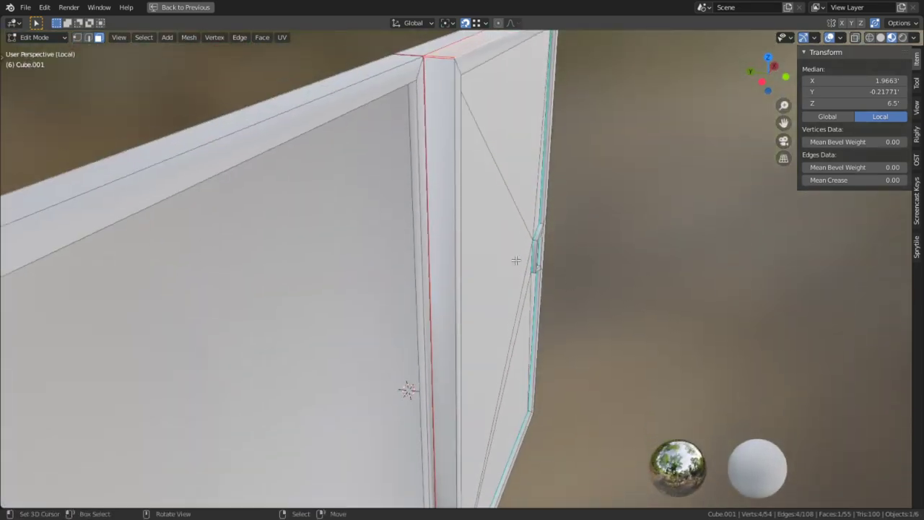
middle_drag(471, 174, 467, 237)
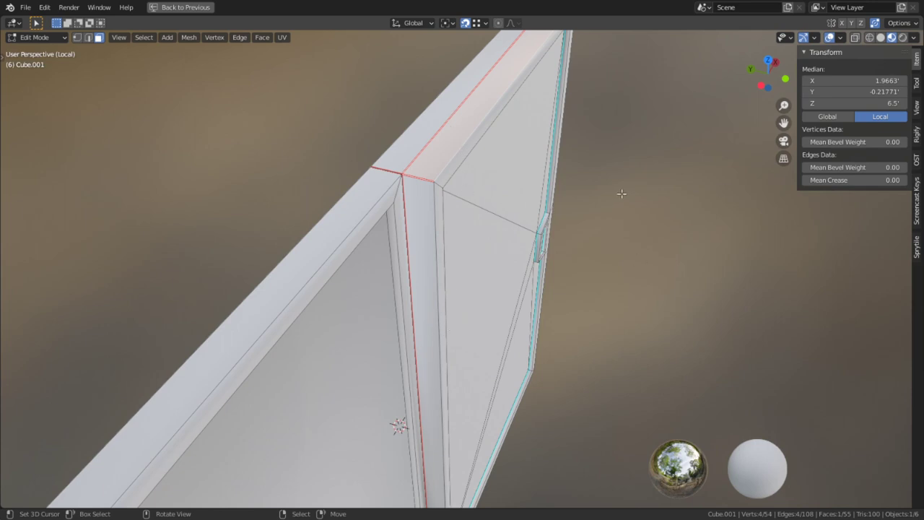
- Mark the short front end edges on top of the thicker half as seams
key(2)
middle_drag(614, 173, 585, 275)
alt+middle_click(583, 253)
click(472, 266)
middle_drag(472, 266, 479, 376)
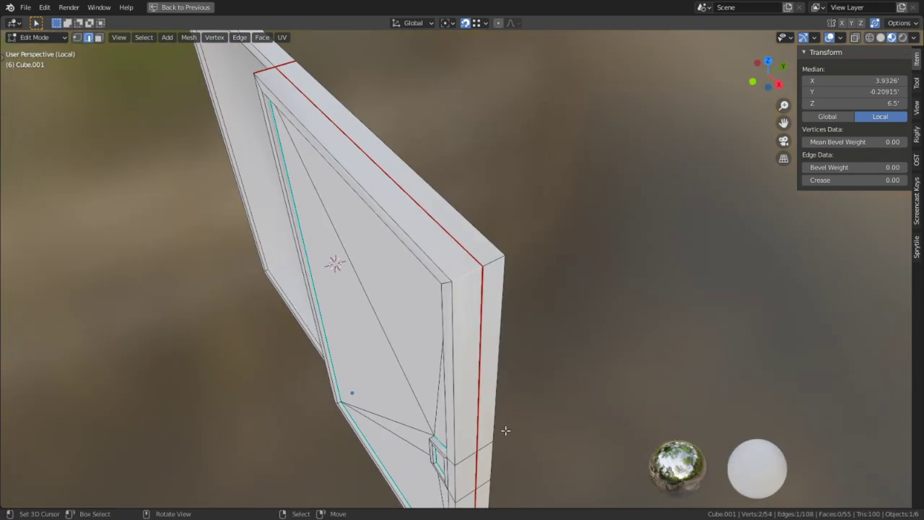
- Mark the two short front end edges on the underside of the thicker half as seams
alt+middle_click(478, 436)
alt+middle_click(452, 467)
alt+right_click(467, 353)
middle_drag(466, 353, 180, 259)
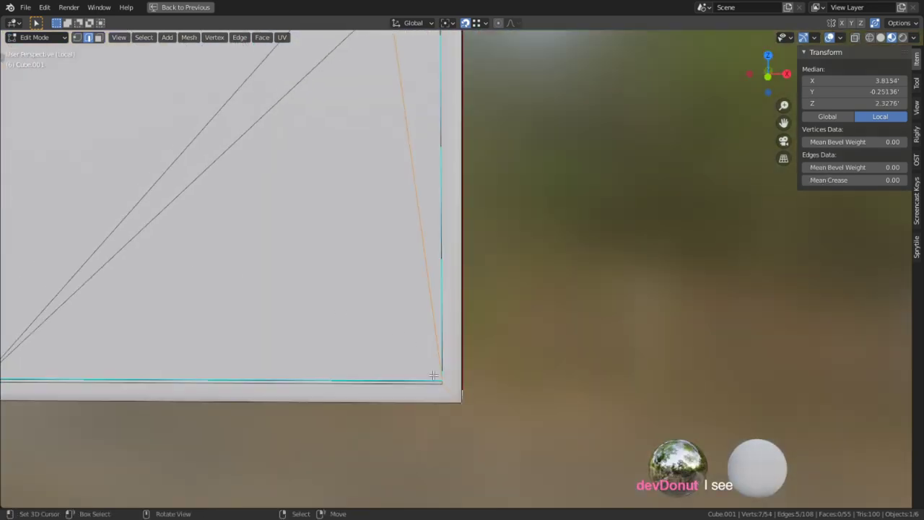
middle_drag(489, 321, 481, 258)
right_click(464, 406)
alt+middle_click(357, 326)
shift+right_click(439, 268)
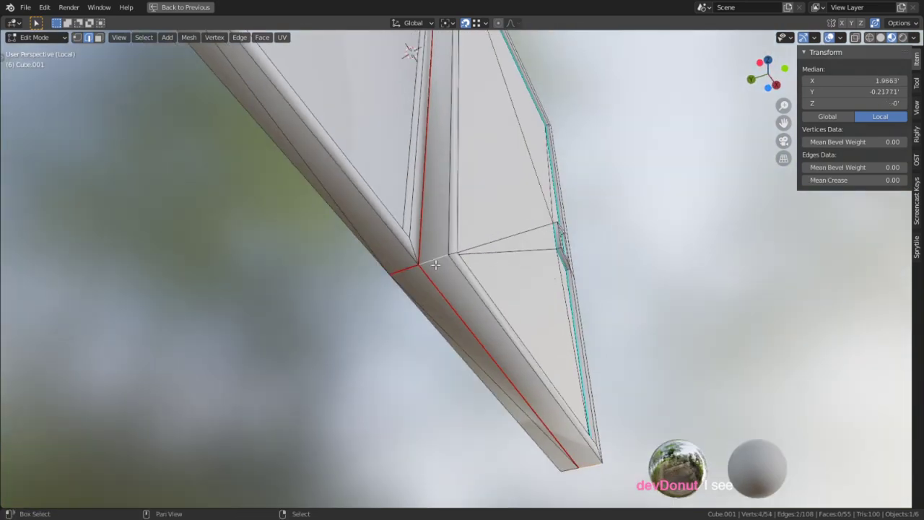
key(ctrl+e)
click(409, 238)
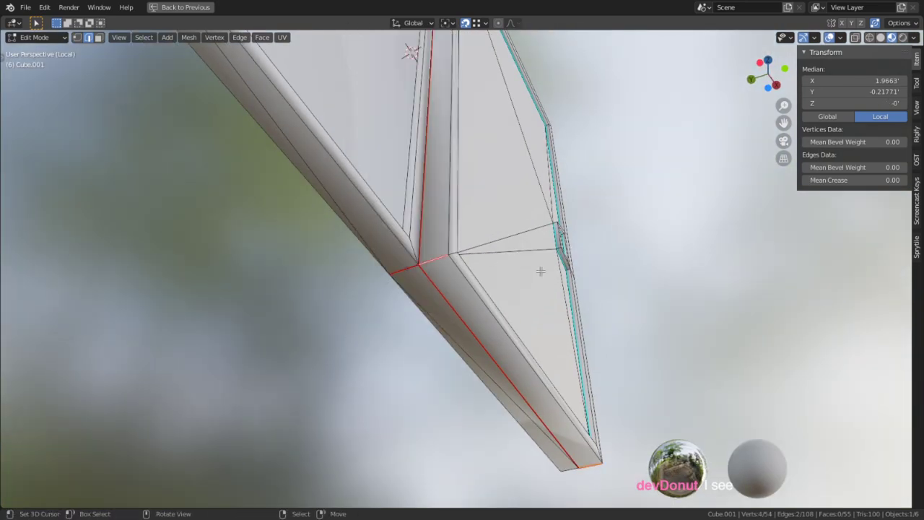
- Examine the edges and seams at the thicker half's lower corner beside the thinner half
middle_drag(410, 237, 454, 298)
right_click(444, 266)
middle_drag(444, 266, 485, 268)
shift+right_click(455, 251)
scroll(528, 272, down, 4)
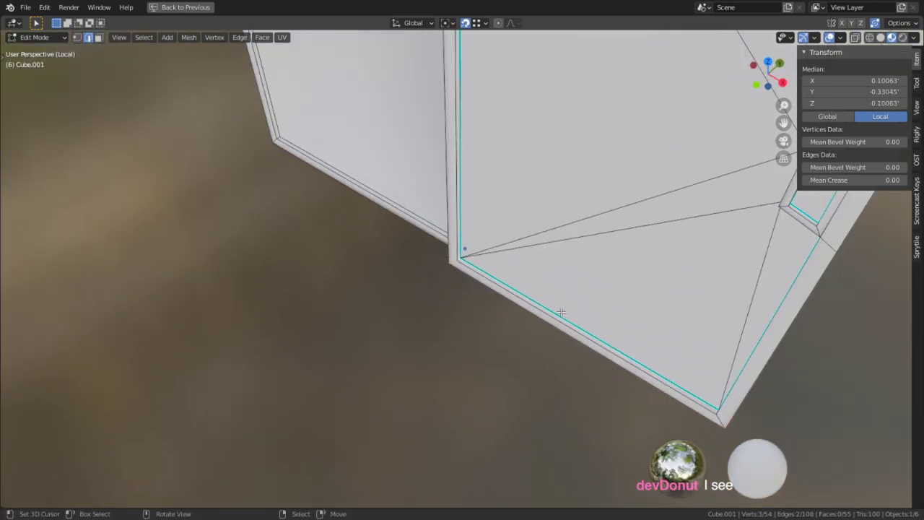
key(3)
middle_drag(546, 280, 443, 268)
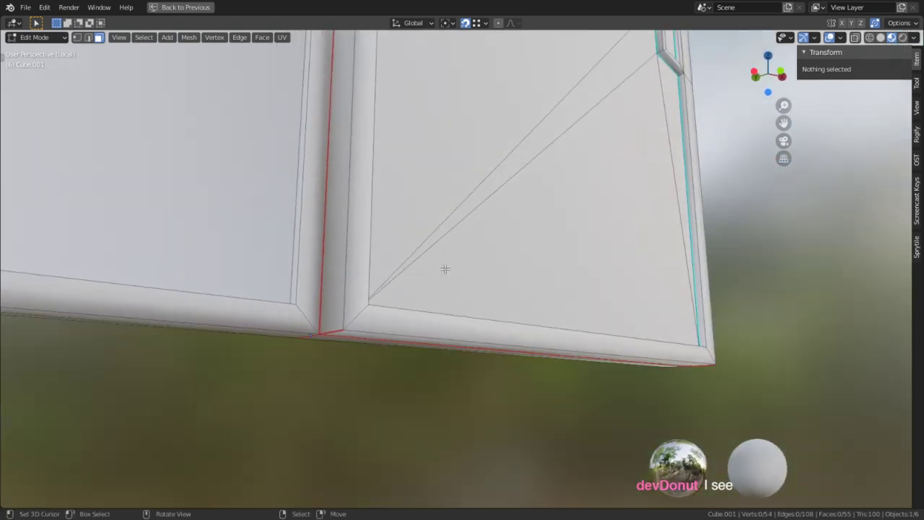
key(2)
click(329, 329)
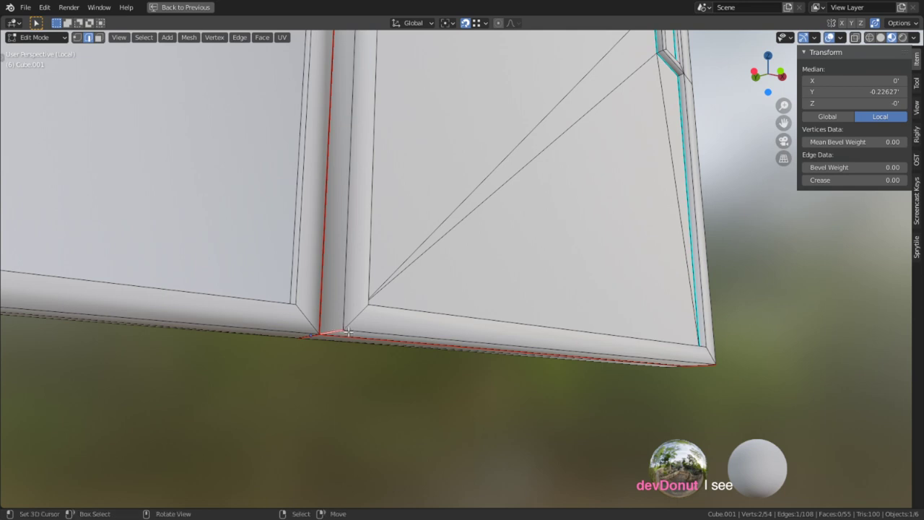
shift+middle_drag(531, 203, 462, 448)
- Select all six triangular faces that make up the thicker half's front panel
right_click(808, 285)
scroll(808, 284, down, 2)
middle_drag(808, 285, 790, 299)
key(3)
right_click(602, 242)
right_click(579, 250)
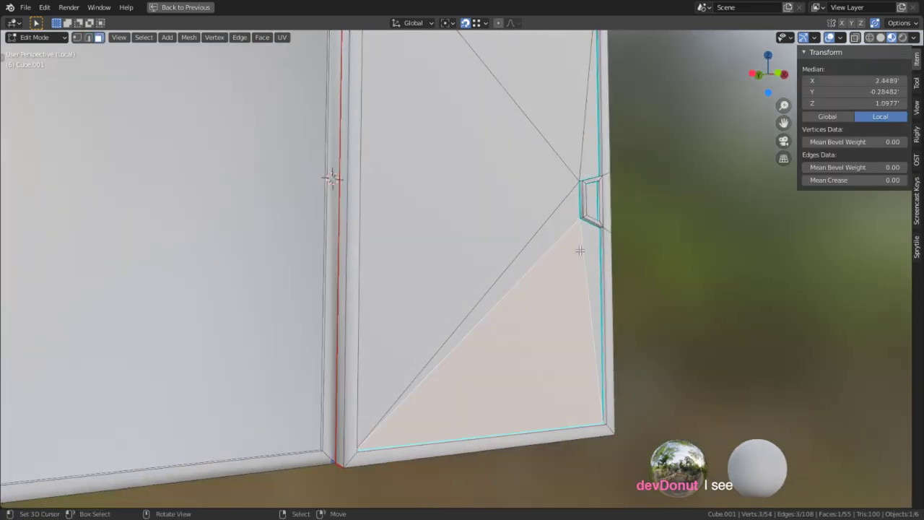
right_click(586, 243)
shift+right_click(524, 242)
shift+right_click(550, 232)
shift+right_click(556, 254)
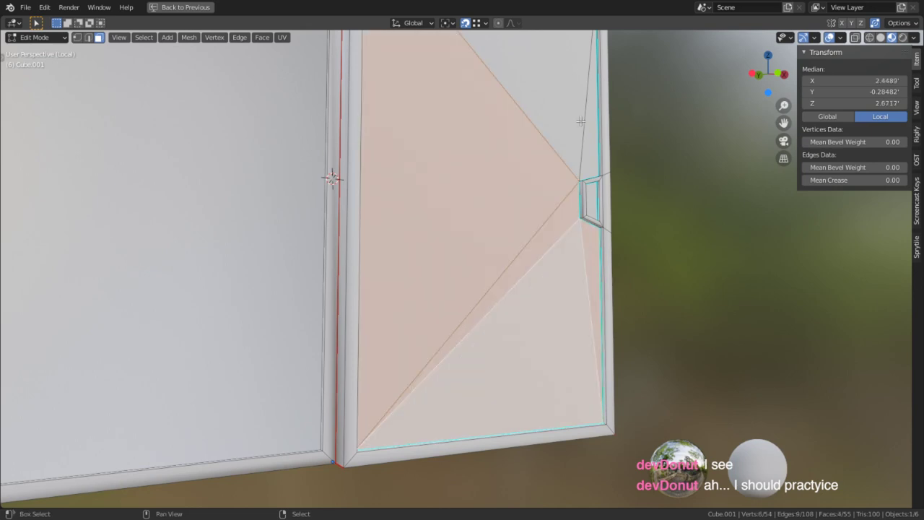
shift+right_click(591, 128)
shift+right_click(567, 108)
shift+middle_drag(567, 108, 552, 356)
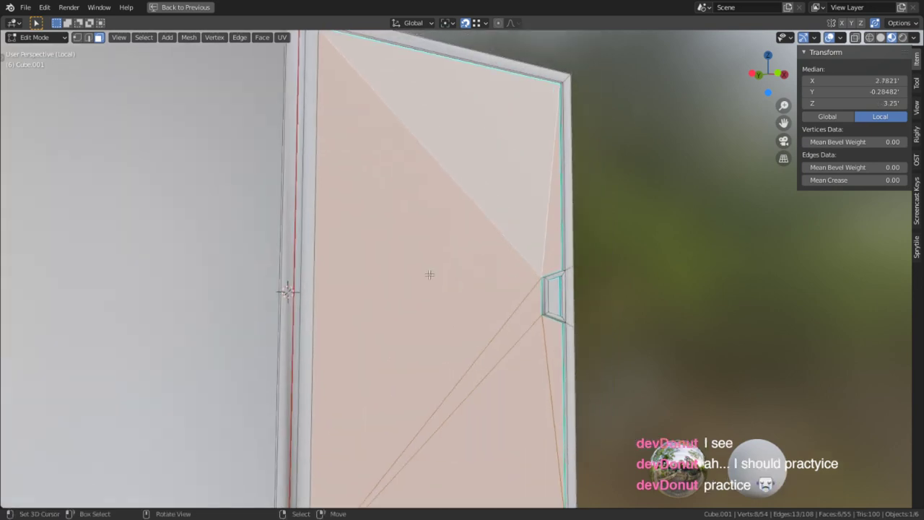
- Select edges of the triangulated front panel above the latch recess, including the long diagonal
scroll(500, 159, up, 5)
key(2)
right_click(589, 295)
shift+right_click(532, 116)
middle_drag(532, 116, 338, 254)
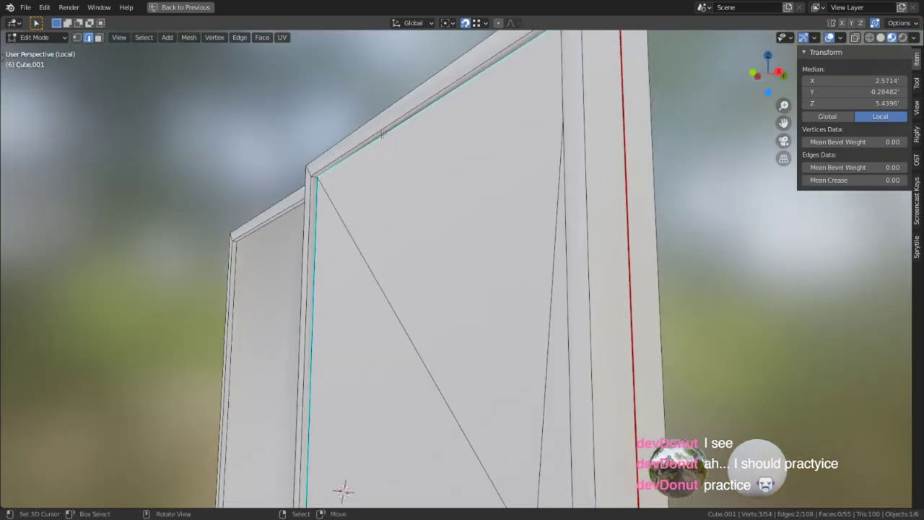
shift+right_click(339, 254)
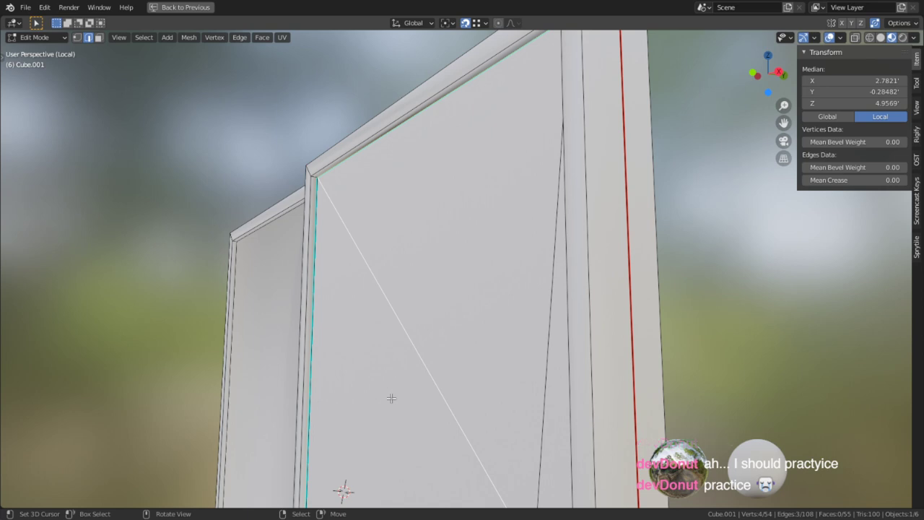
mouse_move(635, 195)
middle_down()
mouse_move(606, 216)
mouse_move(636, 196)
middle_up()
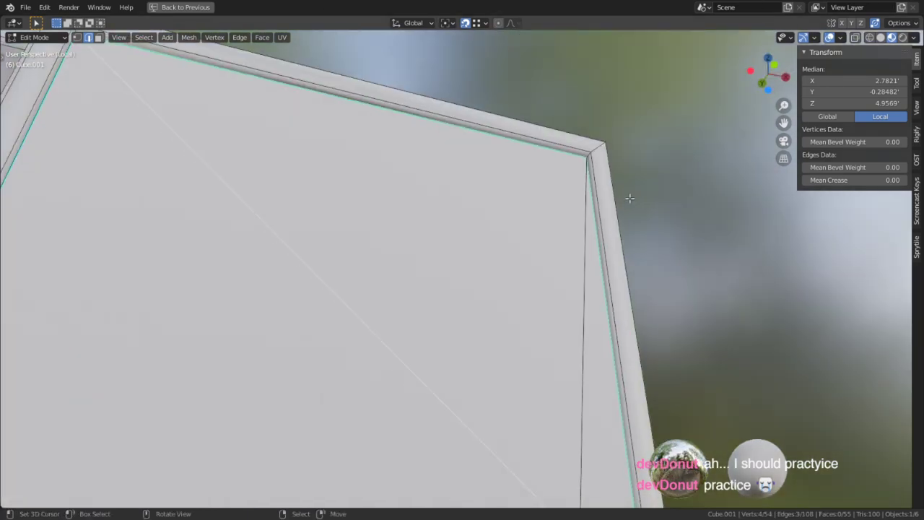
- Mark seams along the right door pane's border edges, including the edges beside the handle recess
click(602, 229)
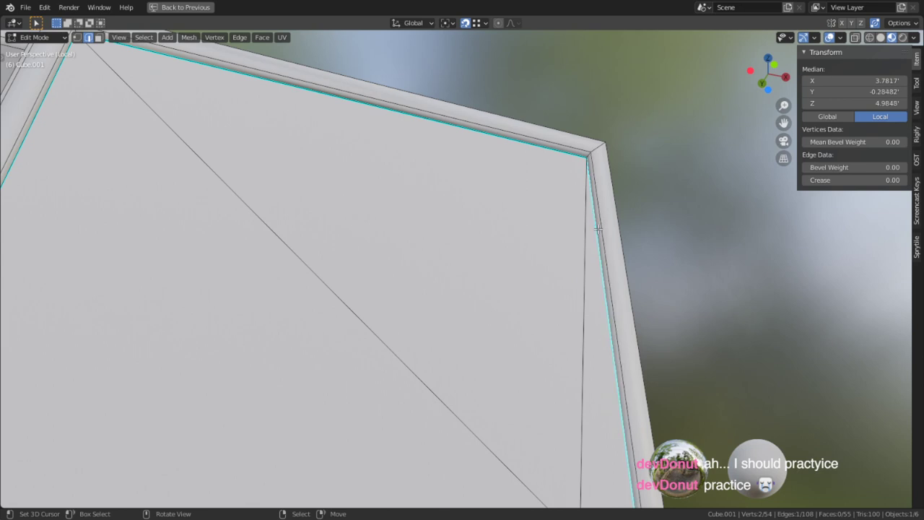
shift+click(533, 161)
shift+click(35, 121)
middle_drag(182, 161, 184, 238)
scroll(184, 237, down, 2)
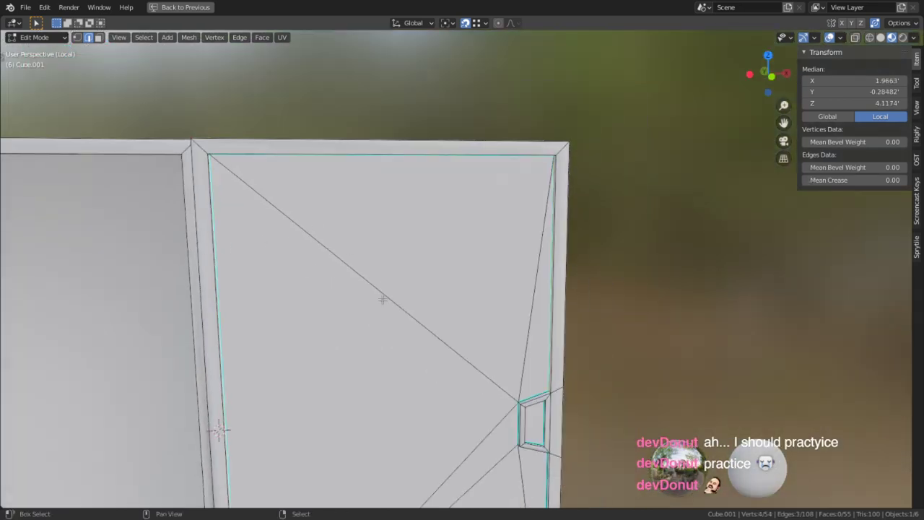
shift+middle_drag(458, 410, 423, 272)
alt+middle_click(491, 264)
scroll(473, 274, up, 5)
shift+click(470, 252)
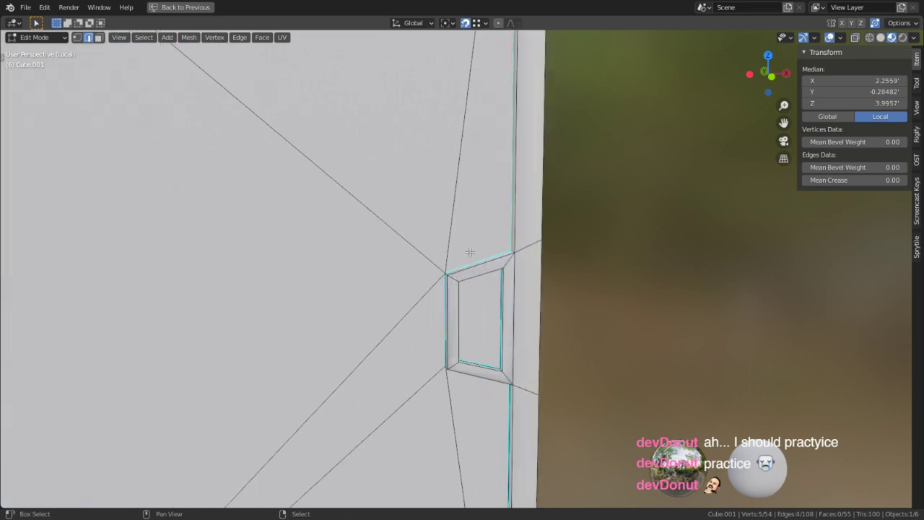
middle_drag(439, 324, 473, 324)
shift+click(462, 380)
shift+click(468, 386)
shift+click(507, 429)
middle_drag(469, 286, 455, 348)
shift+middle_drag(454, 349, 406, 281)
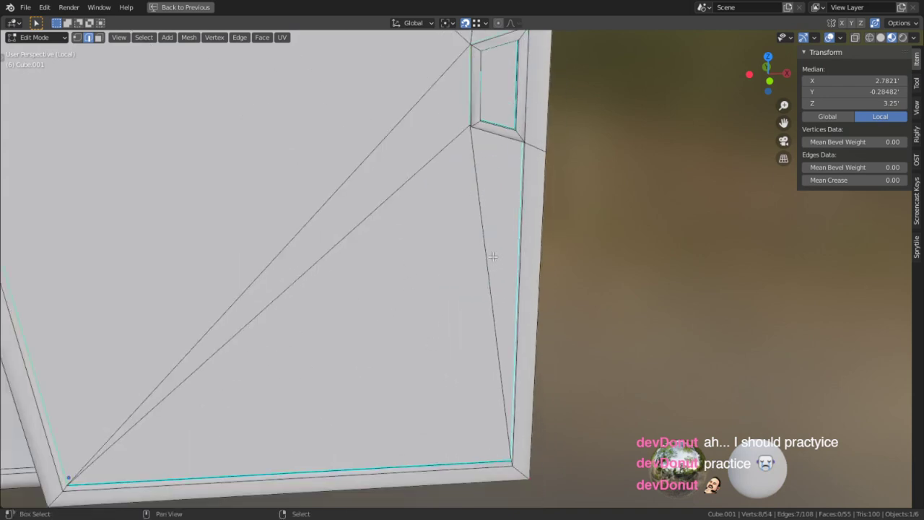
key(ctrl+e)
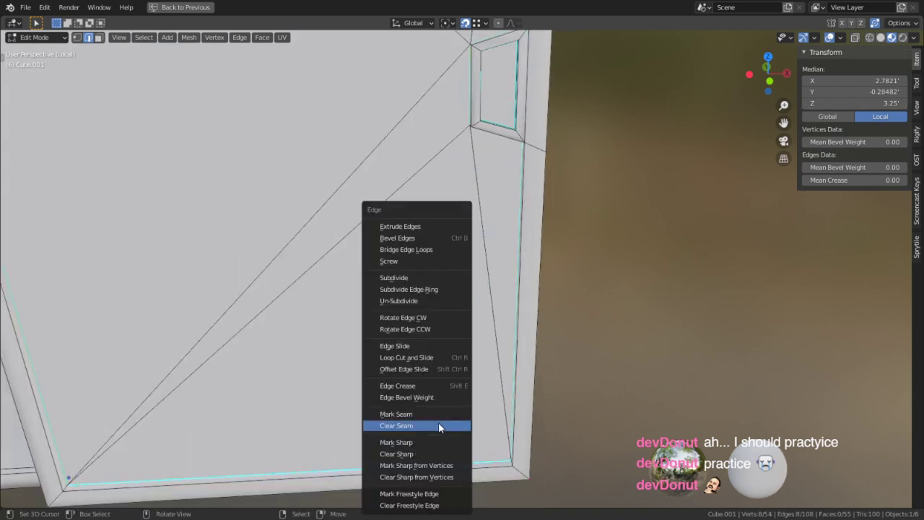
click(430, 411)
middle_drag(435, 388, 548, 387)
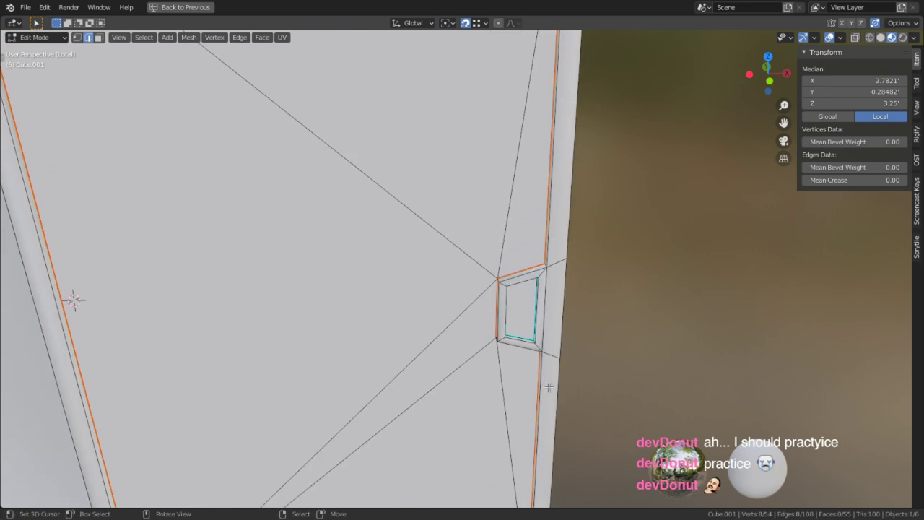
scroll(497, 296, down, 3)
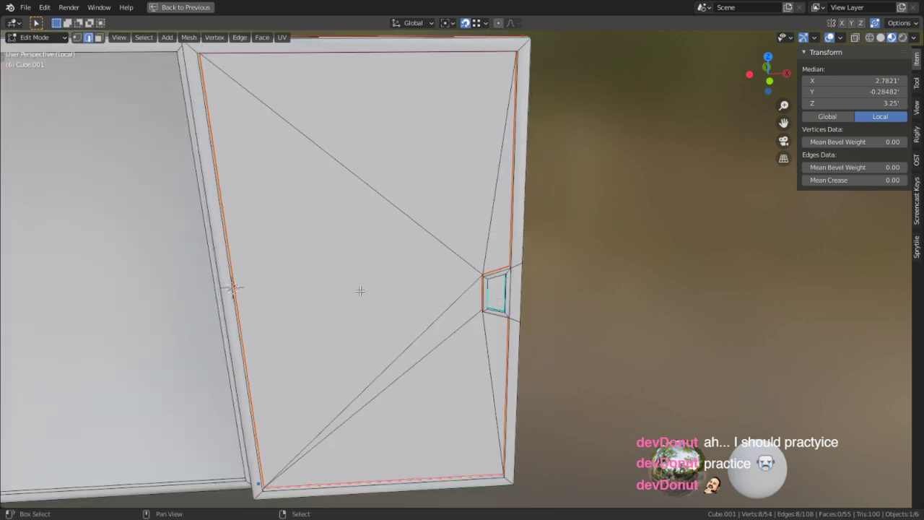
- Select the left pane face and the seam-delimited right pane faces, and unwrap them in the UV Editing workspace
shift+middle_drag(351, 282, 496, 251)
key(3)
key(ctrl+e)
click(133, 275)
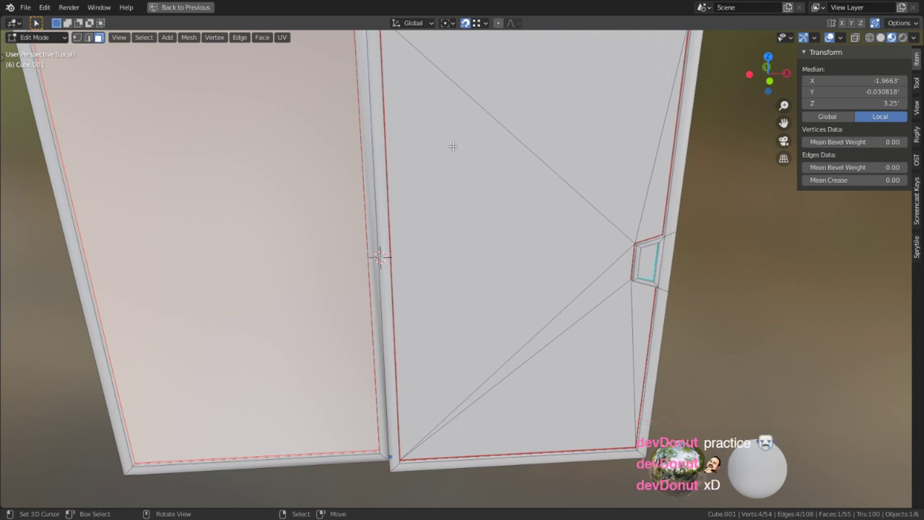
key(a)
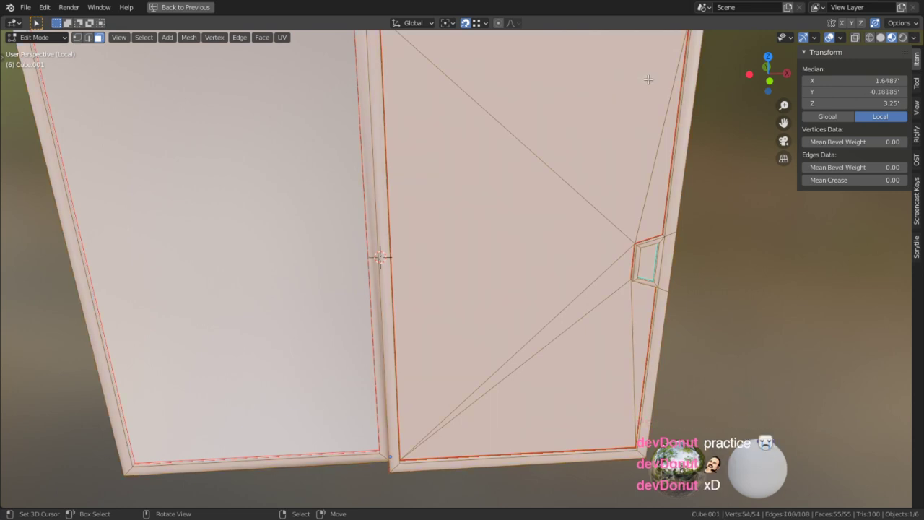
click(296, 228)
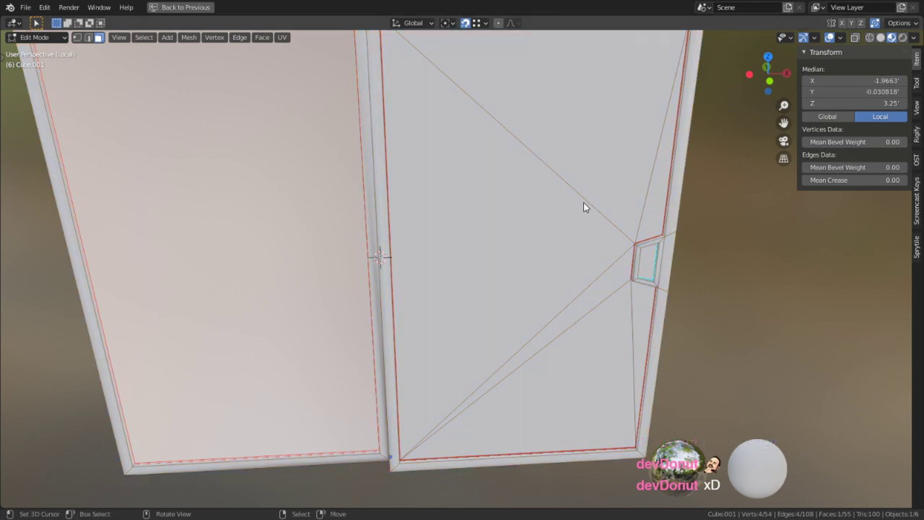
key(l)
key(ctrl+space)
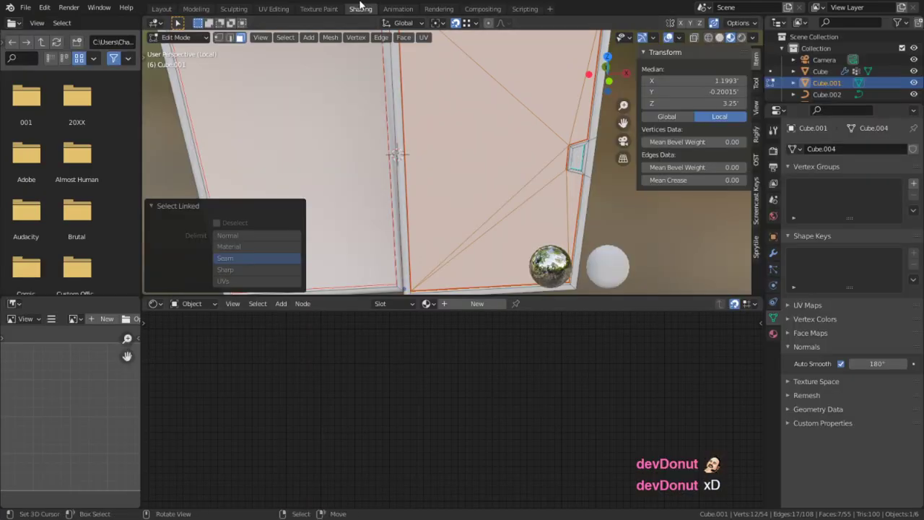
click(276, 10)
key(u)
click(296, 281)
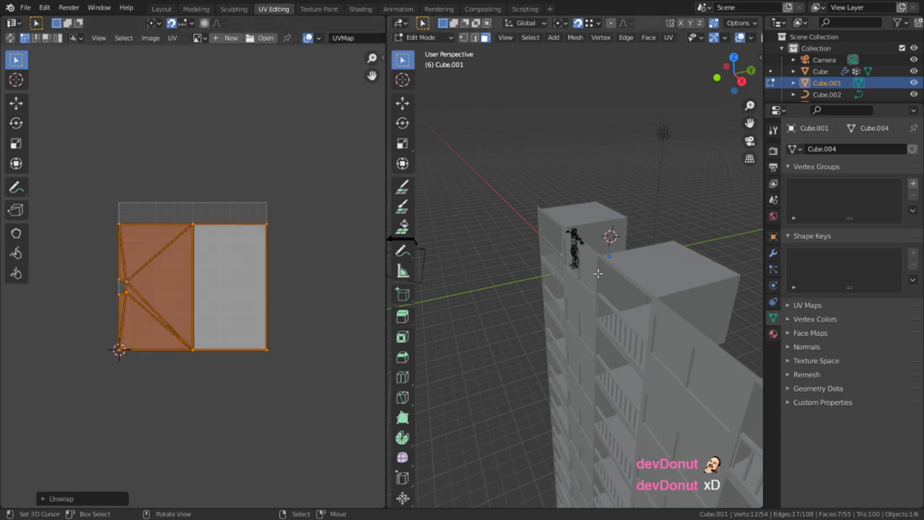
- Check the face orientation of the whole door mesh in front view
key(KP_1)
scroll(582, 269, up, 8)
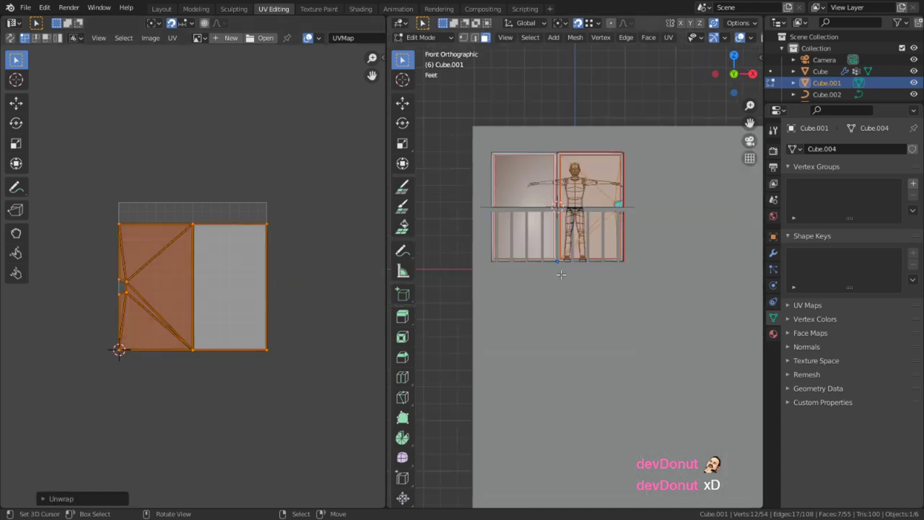
shift+middle_drag(582, 268, 639, 209)
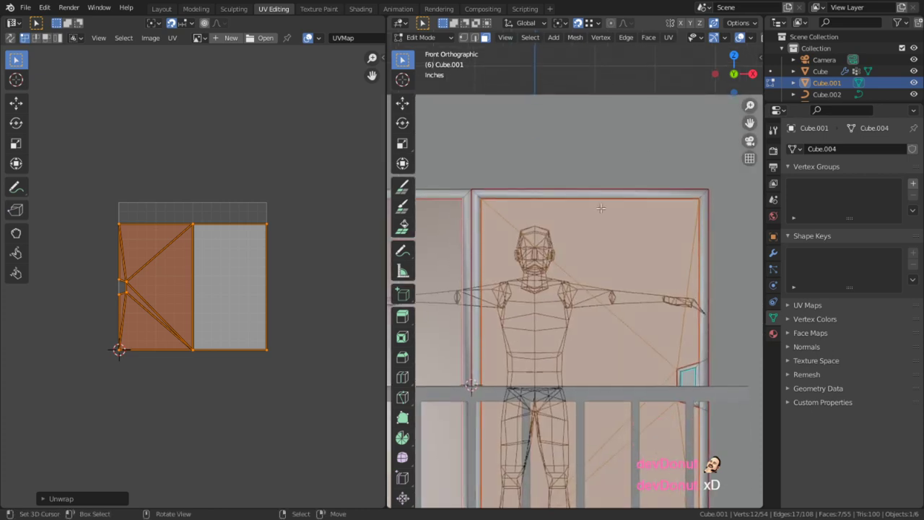
key(ctrl+space)
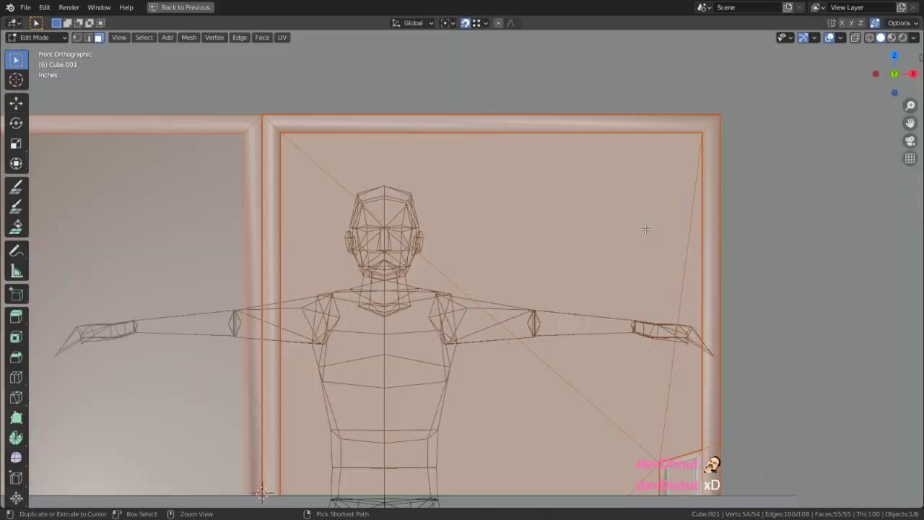
click(840, 38)
click(840, 39)
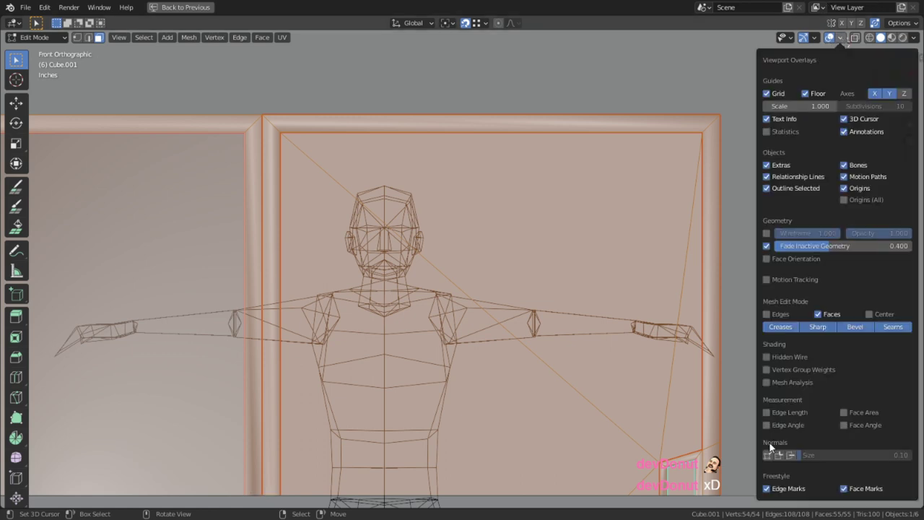
click(772, 259)
click(773, 259)
- Flip the normals of the whole door mesh and recalculate them to face outside
key(alt+n)
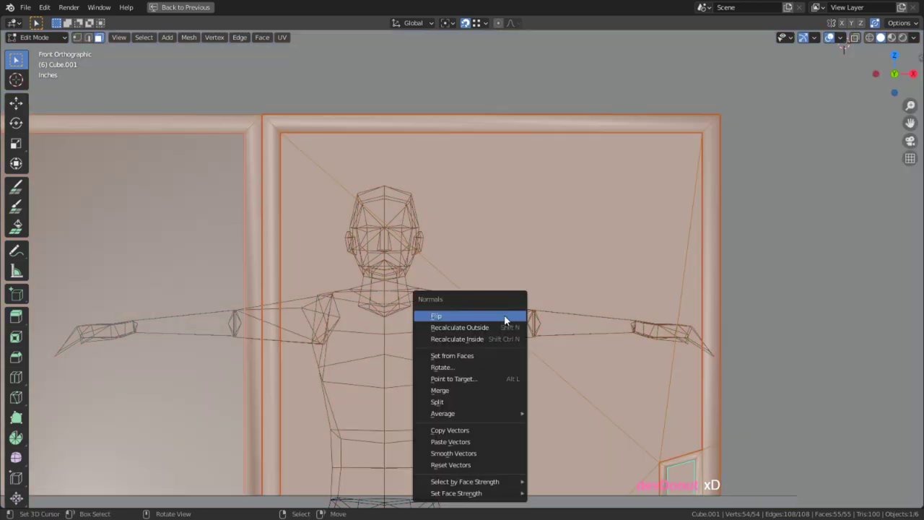
click(508, 320)
key(q)
key(q)
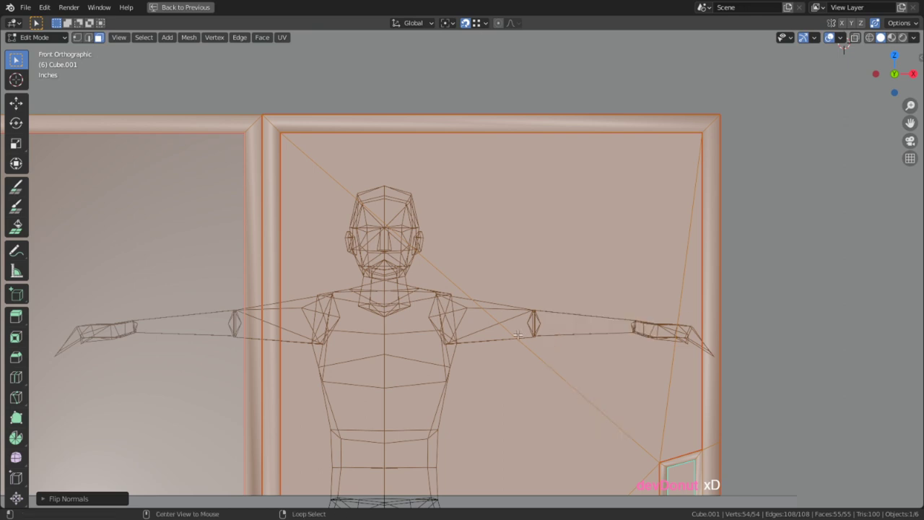
key(alt+n)
click(515, 340)
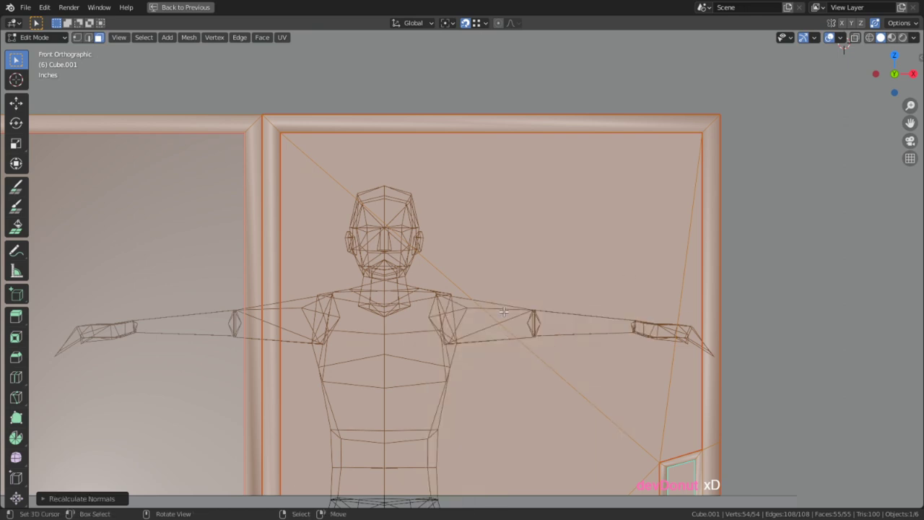
- Select both pane islands in the UV editor and unwrap the entire door mesh
key(ctrl+space)
click(233, 295)
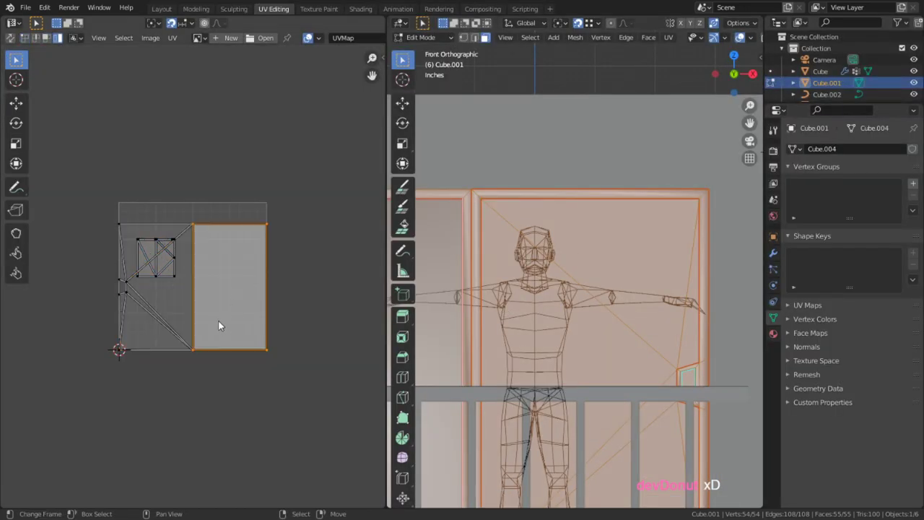
key(l)
key(l)
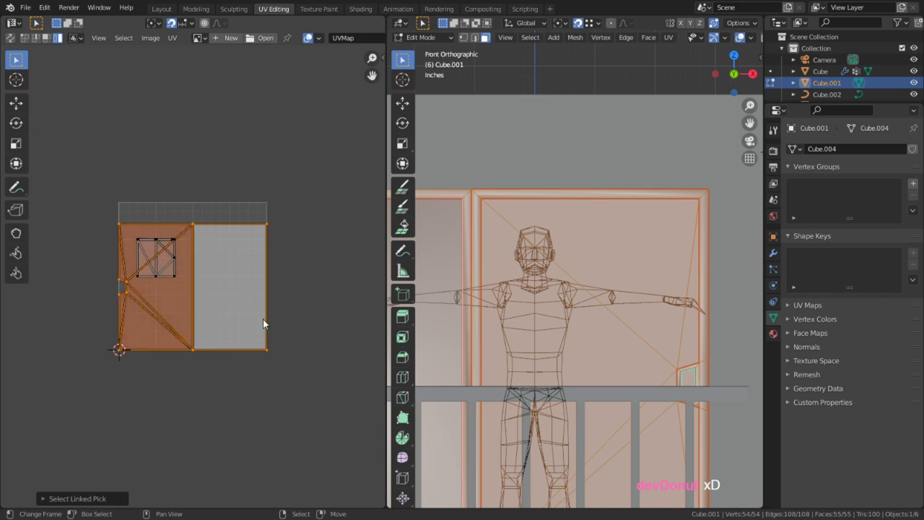
key(u)
click(236, 329)
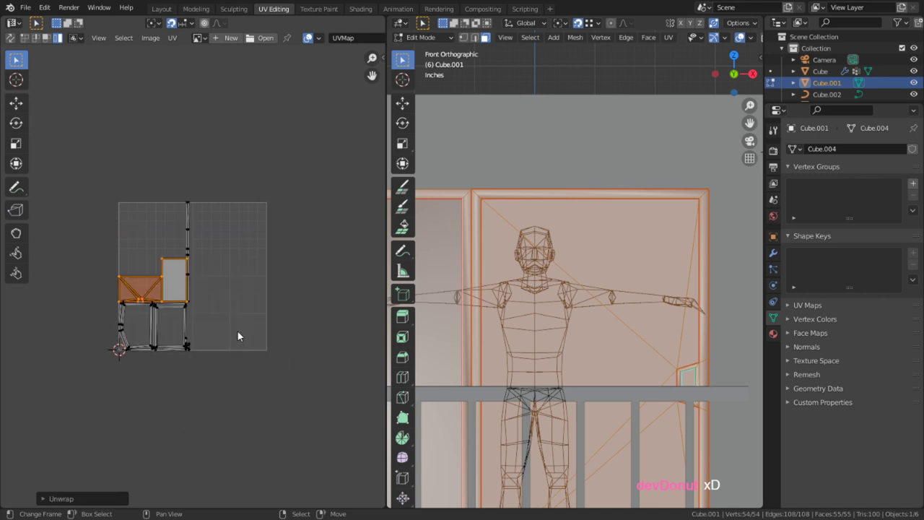
- Hide everything except the two pane islands and unwrap them again
scroll(240, 331, up, 1)
key(shift+h)
key(u)
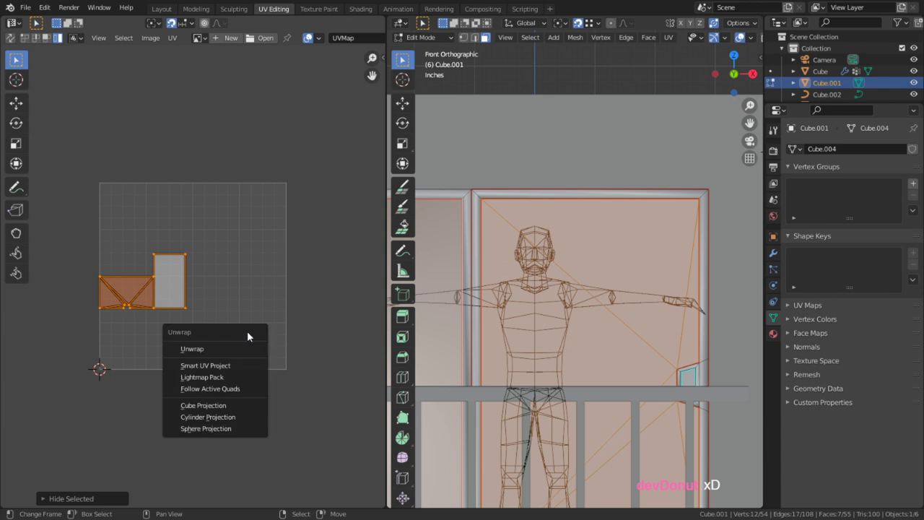
click(244, 348)
- Rotate the right pane's UV island 90 degrees counterclockwise so its handle notch faces right
click(217, 346)
text(r90)
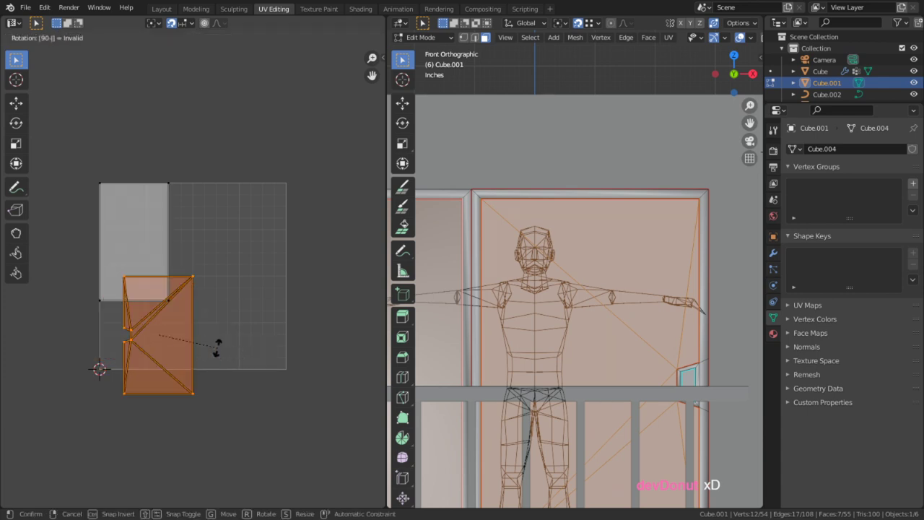
key(BackSpace)
key(Return)
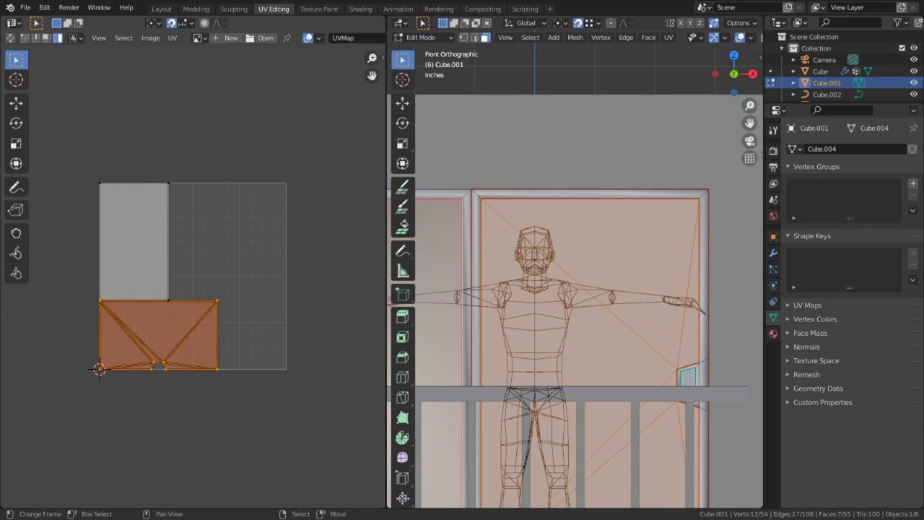
text(r90)
key(Return)
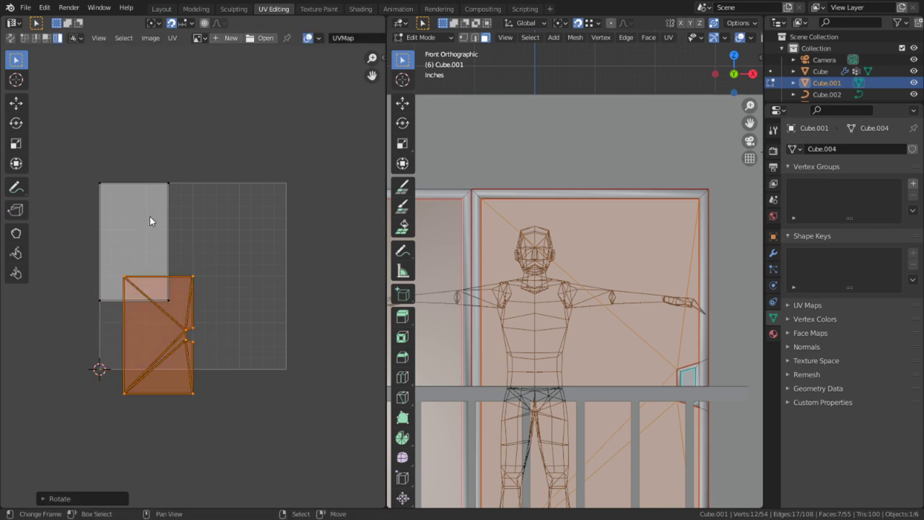
- Move the rotated pane island exactly over the other pane's island using vertex snapping, and pin it
click(184, 23)
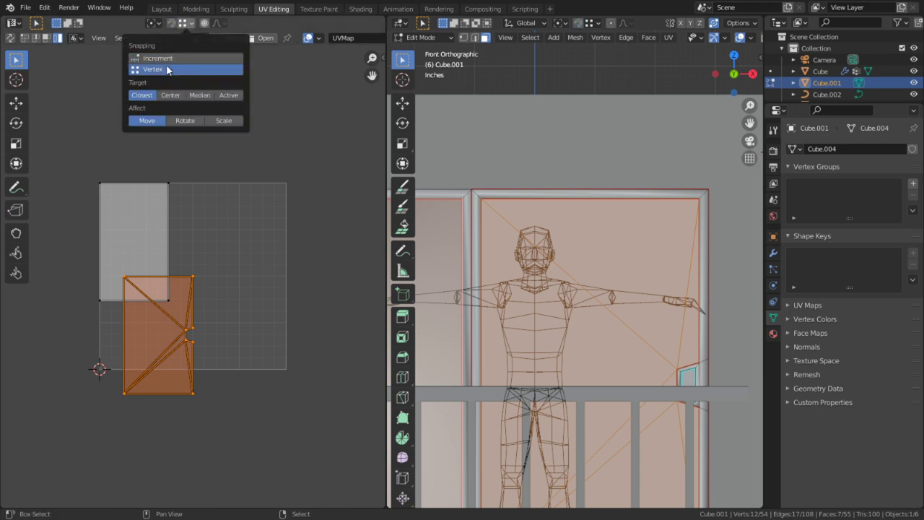
click(171, 22)
key(g)
click(165, 249)
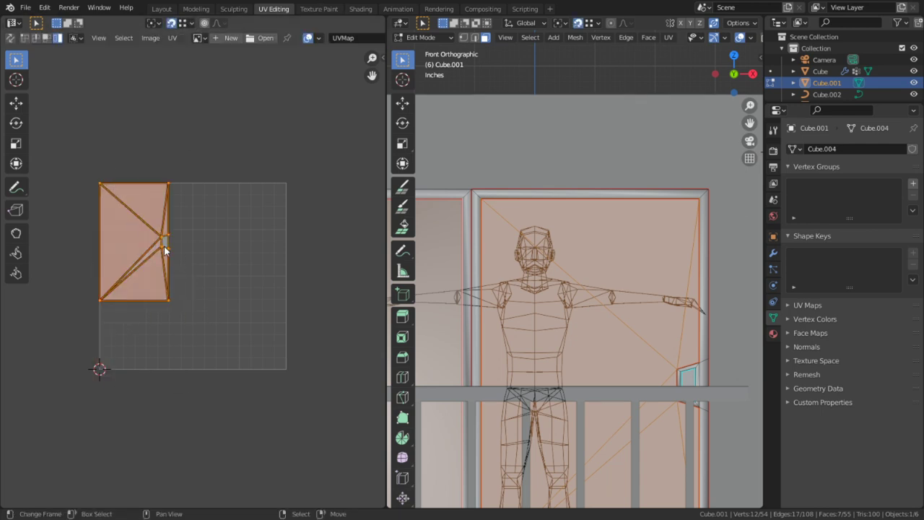
key(p)
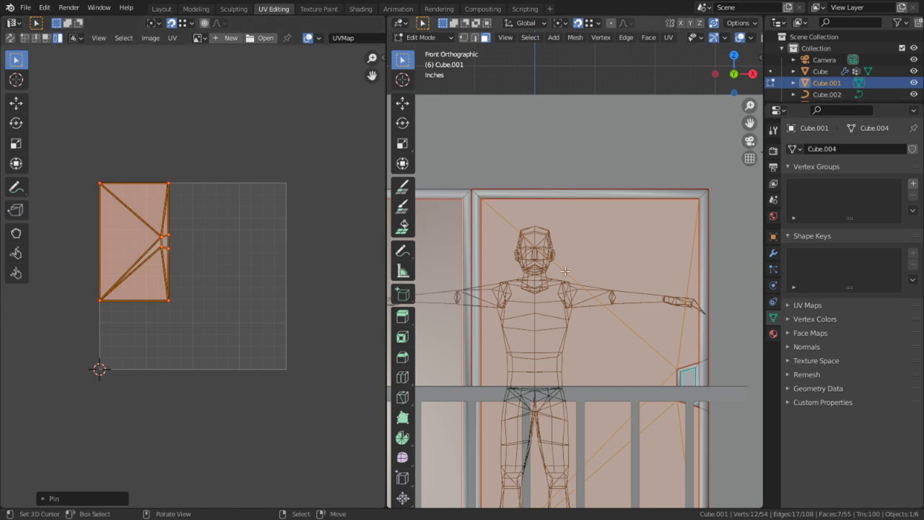
- Hide the pane faces and isolate the remaining door frame in local view
key(ctrl+space)
middle_drag(616, 202, 448, 278)
key(h)
key(ctrl+space)
key(ctrl+space)
key(KP_Divide)
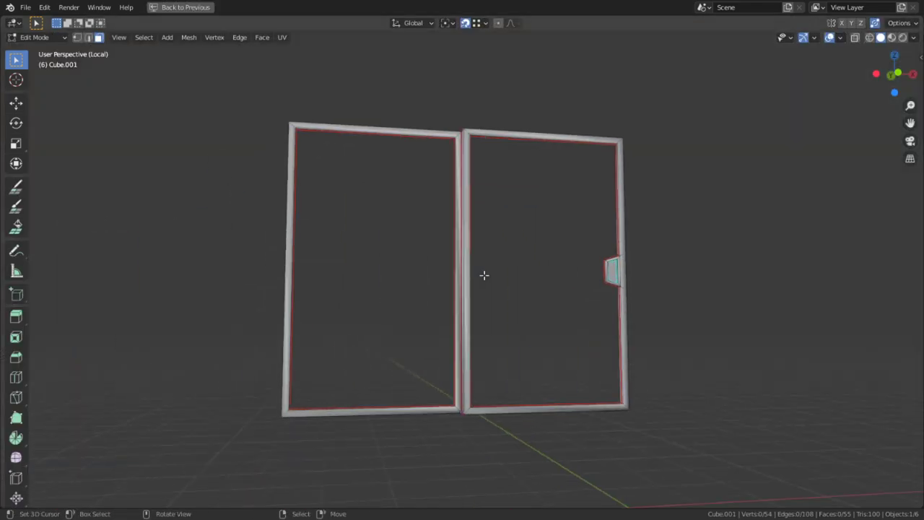
- Inspect the existing seams around both door frames from above and along their upper edges
middle_drag(505, 200, 529, 260)
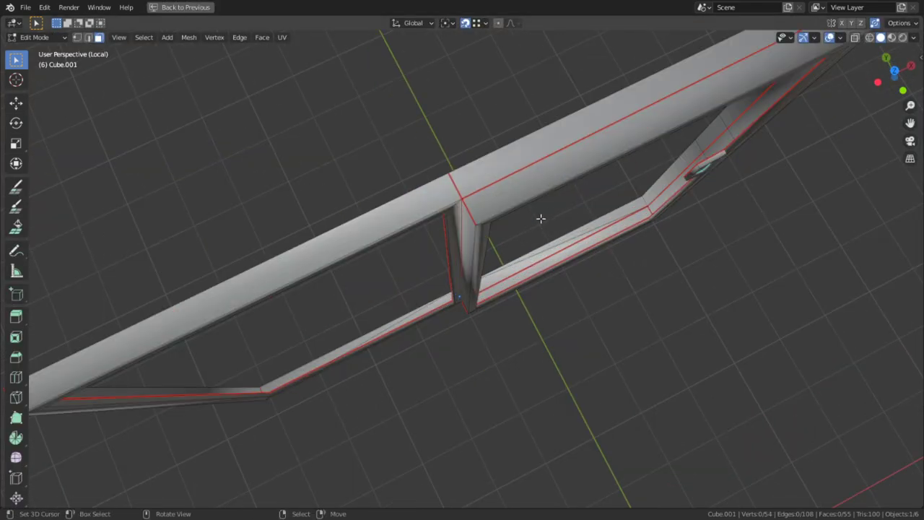
middle_drag(513, 226, 480, 154)
middle_drag(449, 188, 409, 223)
scroll(381, 270, up, 5)
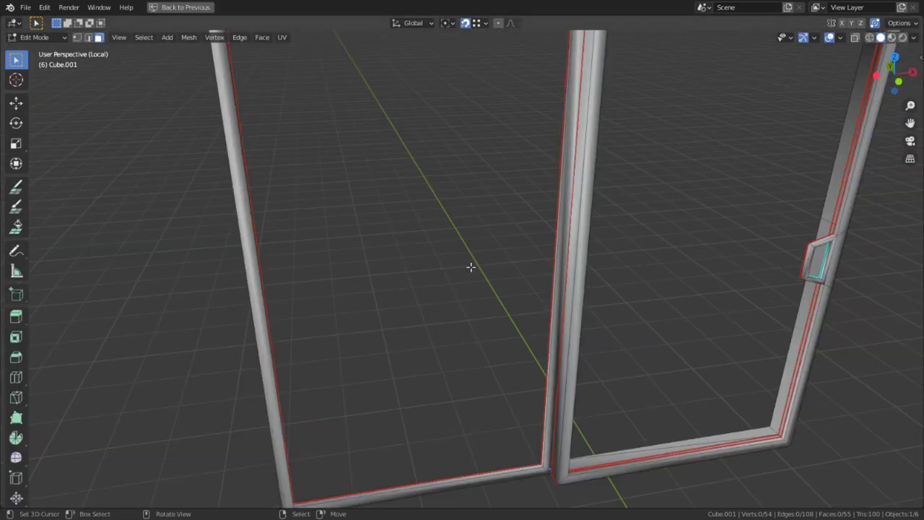
scroll(454, 127, up, 1)
shift+middle_drag(455, 128, 473, 285)
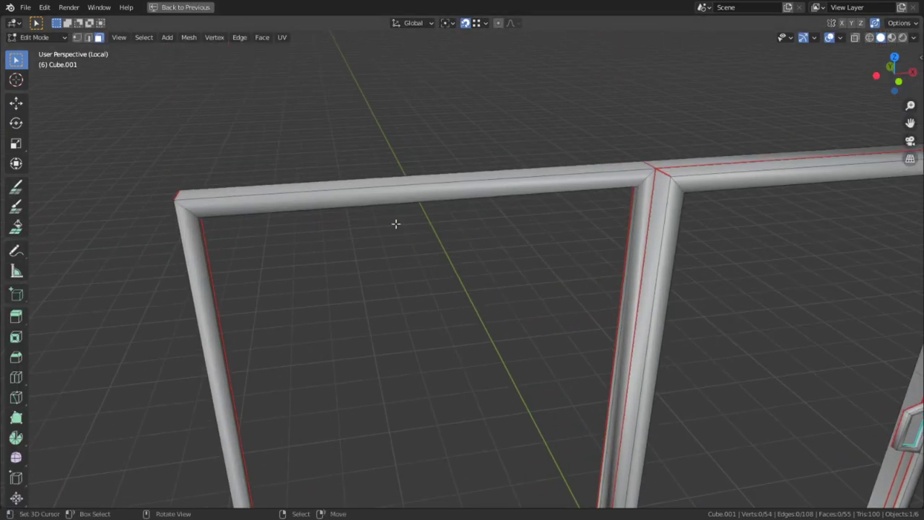
alt+middle_click(191, 199)
alt+middle_drag(562, 264, 758, 310)
- Mark the mitre edges at the left door frame's upper inner corner, next to the middle post, as seams
key(2)
alt+middle_drag(637, 349, 221, 286)
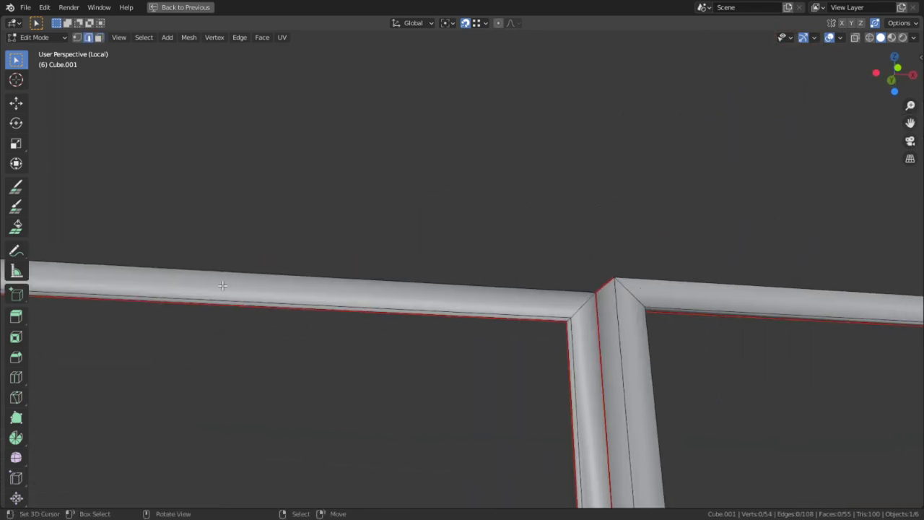
alt+middle_drag(558, 333, 594, 299)
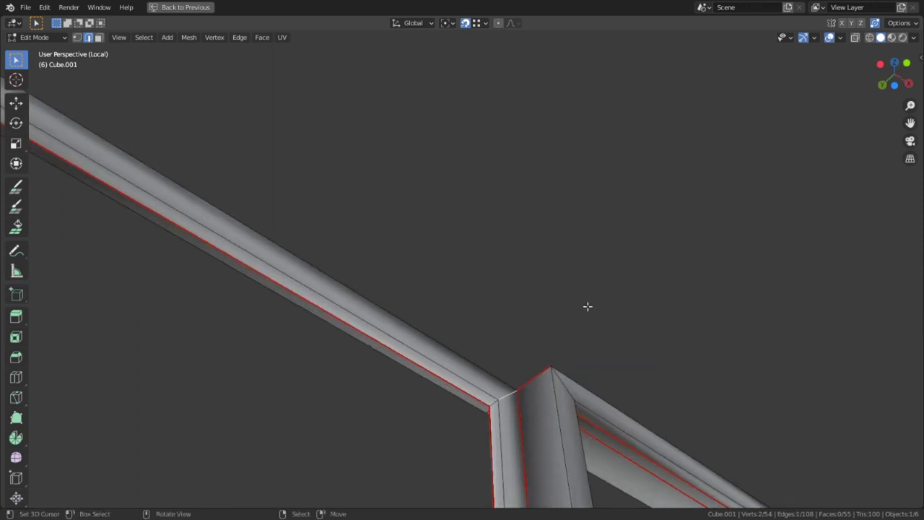
shift+right_click(494, 399)
alt+right_click(501, 400)
middle_drag(482, 408, 340, 417)
key(ctrl+alt+space)
key(ctrl+alt+space)
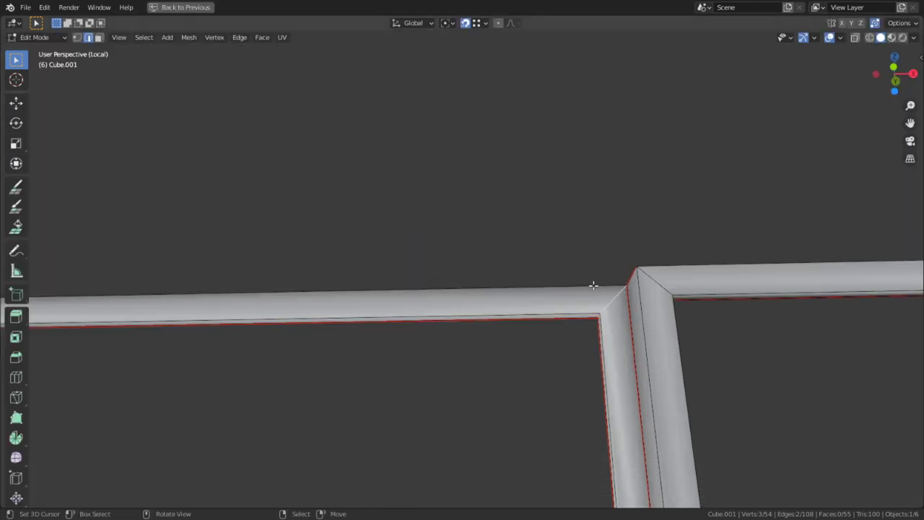
key(ctrl+e)
click(584, 302)
- Mark the mitre edges at the right door frame's upper outer corner as seams
middle_drag(728, 304, 565, 321)
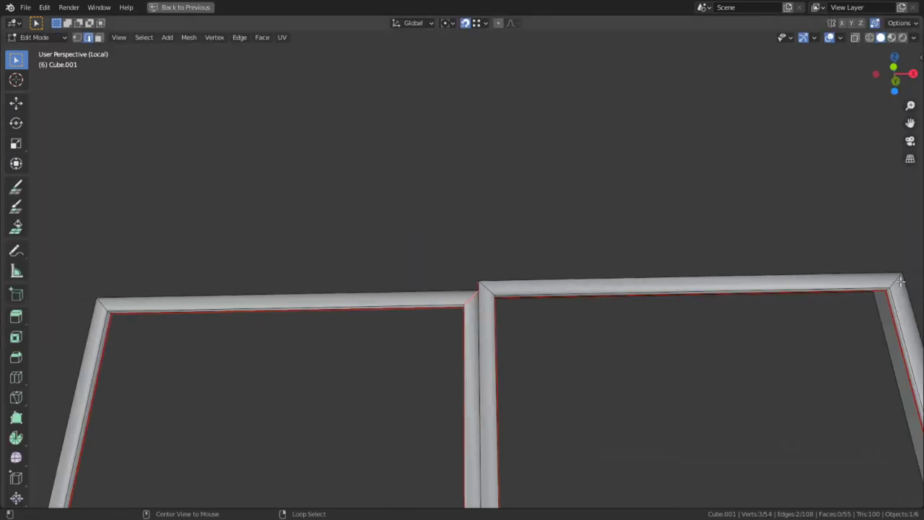
middle_drag(896, 284, 546, 363)
key(ctrl+e)
click(556, 370)
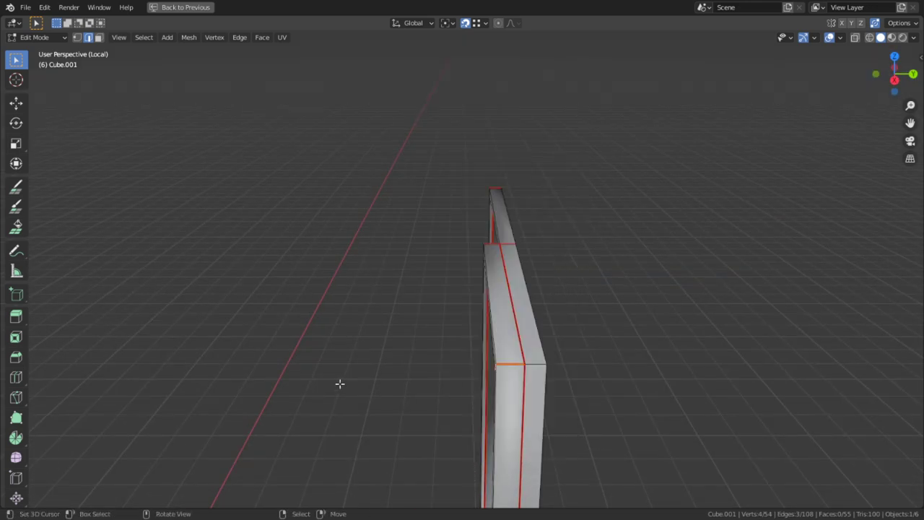
- Mark the edges beside the handle on the right door frame as seams and clear the selection
middle_drag(343, 383, 509, 352)
key(3)
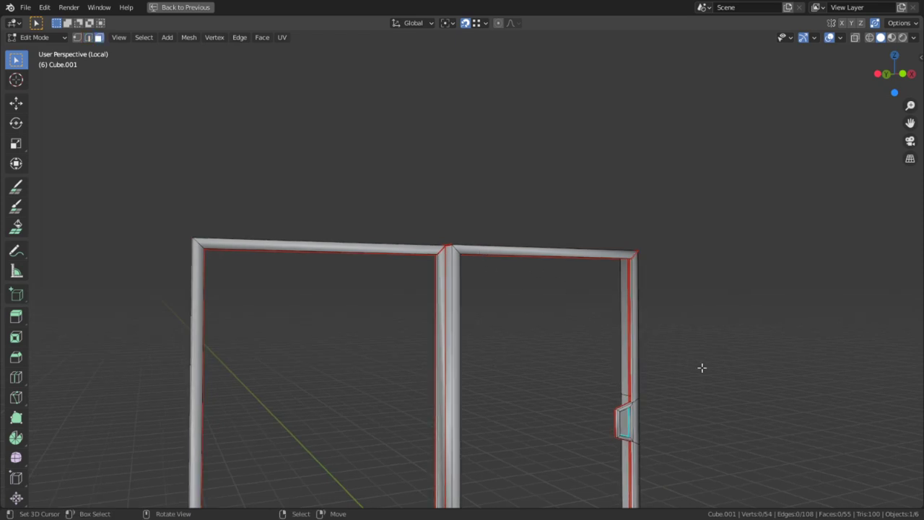
middle_drag(700, 367, 483, 348)
middle_drag(475, 233, 491, 340)
shift+click(490, 340)
key(ctrl+e)
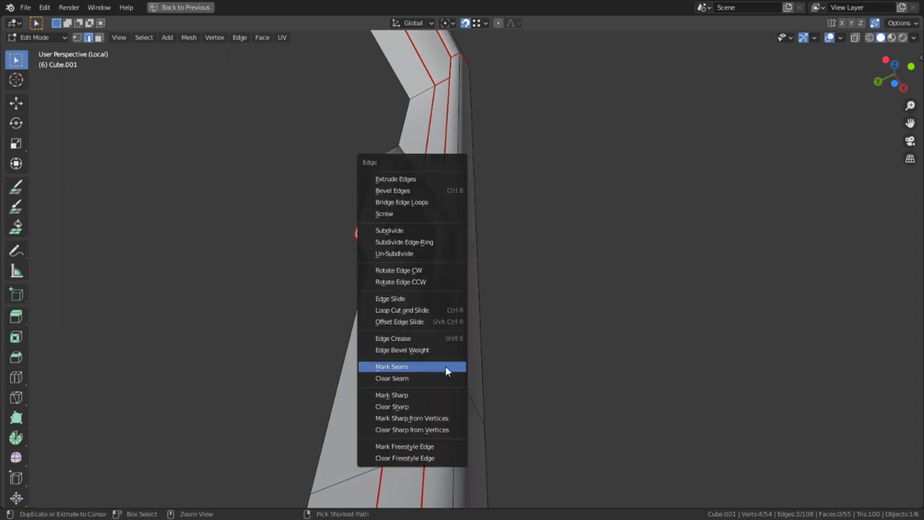
click(446, 366)
key(alt+a)
- Hide the bevel face beside the door handle and delete the narrow face behind it
middle_drag(446, 366, 411, 304)
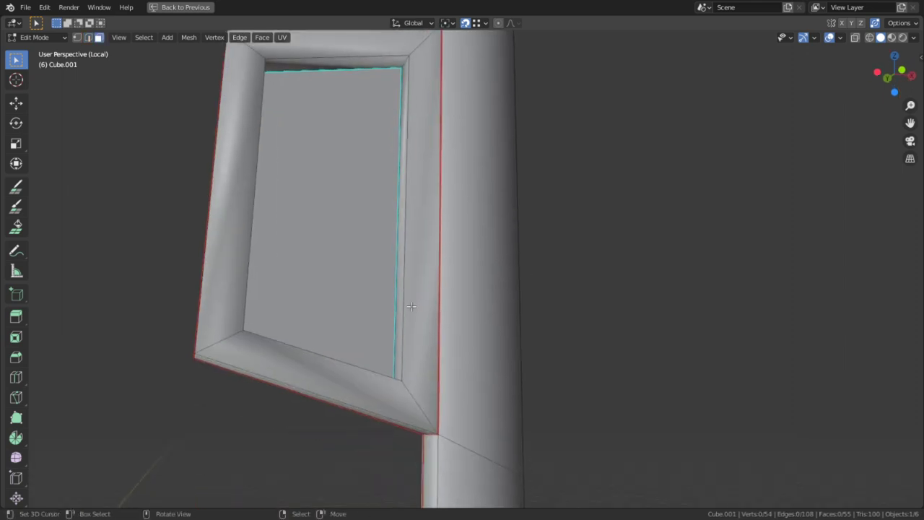
click(420, 383)
middle_drag(420, 382, 450, 366)
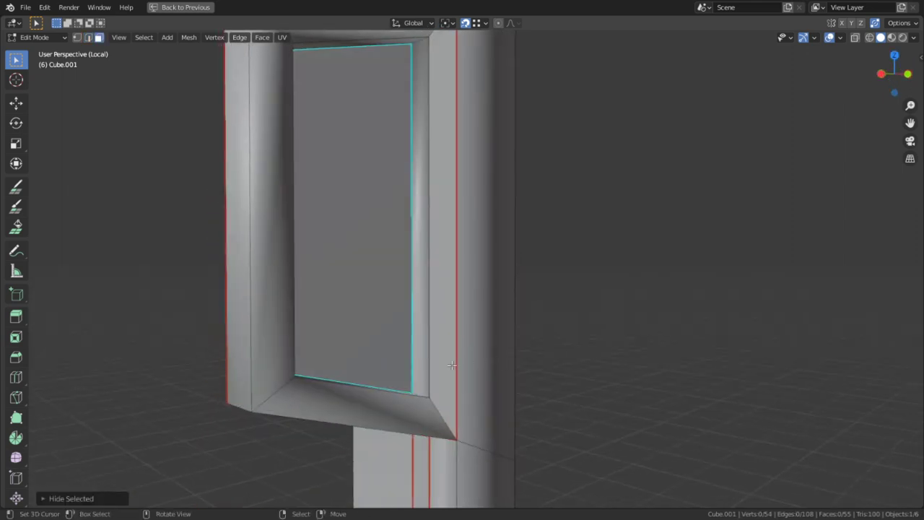
click(450, 365)
key(x)
click(426, 365)
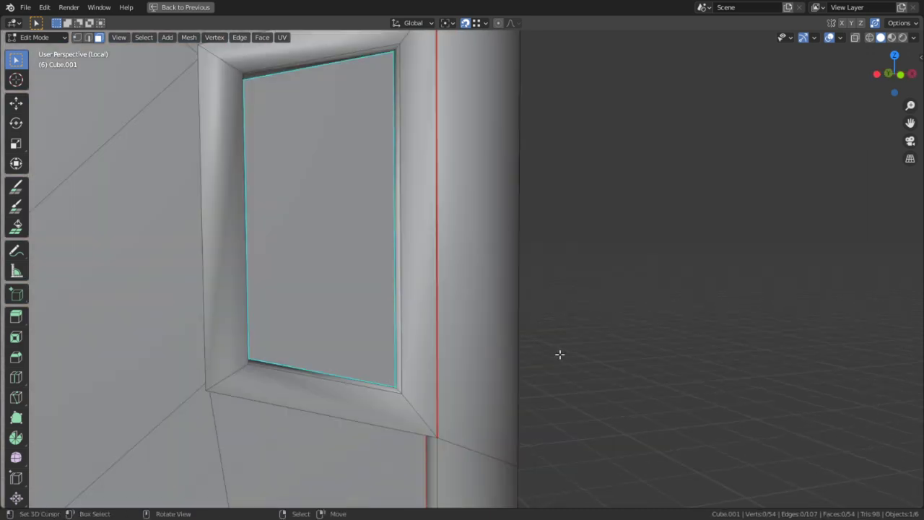
- Reveal all hidden faces and hide both glass pane islands again
middle_drag(455, 341, 421, 341)
middle_drag(419, 382, 369, 230)
scroll(369, 230, down, 5)
key(l)
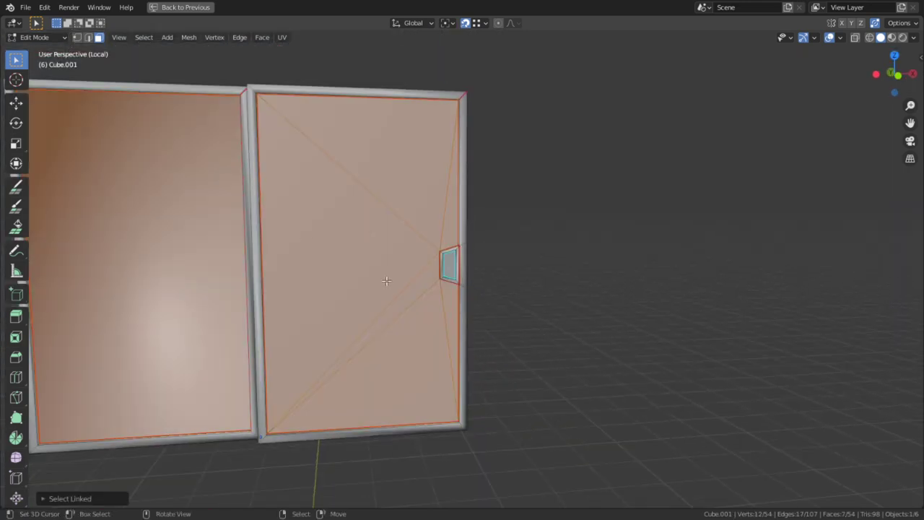
key(h)
- Select both door frame islands and unwrap them in the UV Editing workspace
middle_drag(392, 282, 481, 250)
key(l)
key(l)
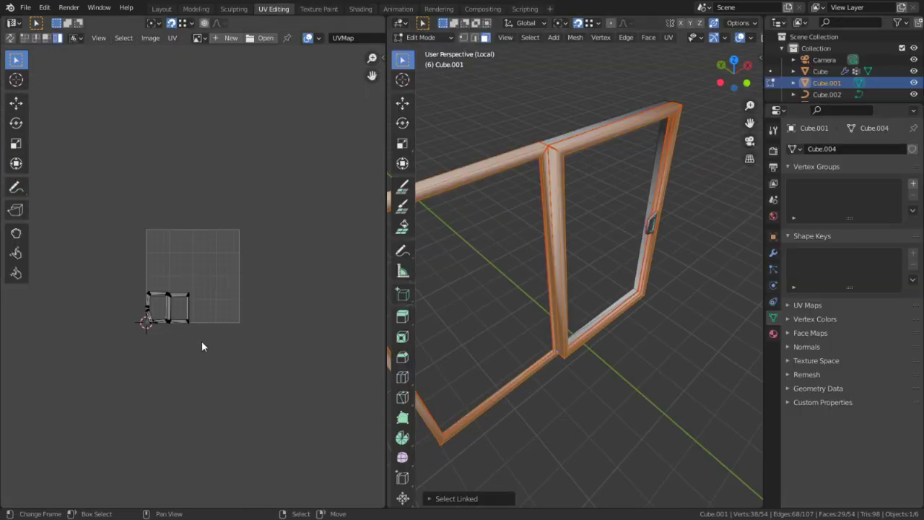
scroll(202, 340, up, 6)
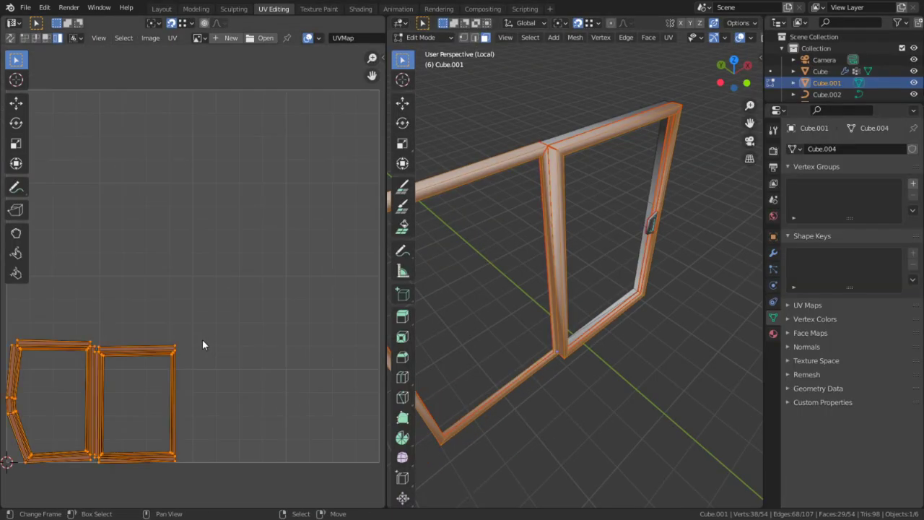
key(u)
click(206, 356)
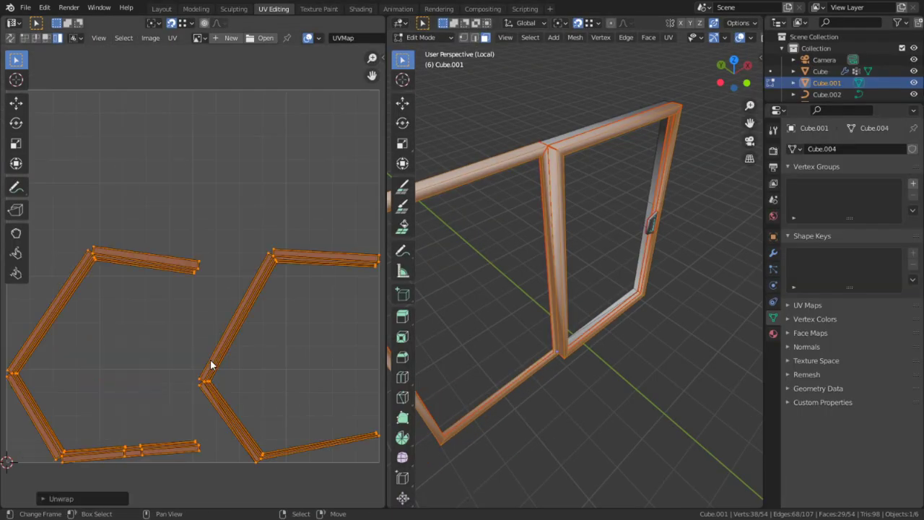
- Maximize the UV editor and mark a seam across the inner strip at the right frame island's upper corner
key(ctrl+space)
scroll(412, 264, up, 4)
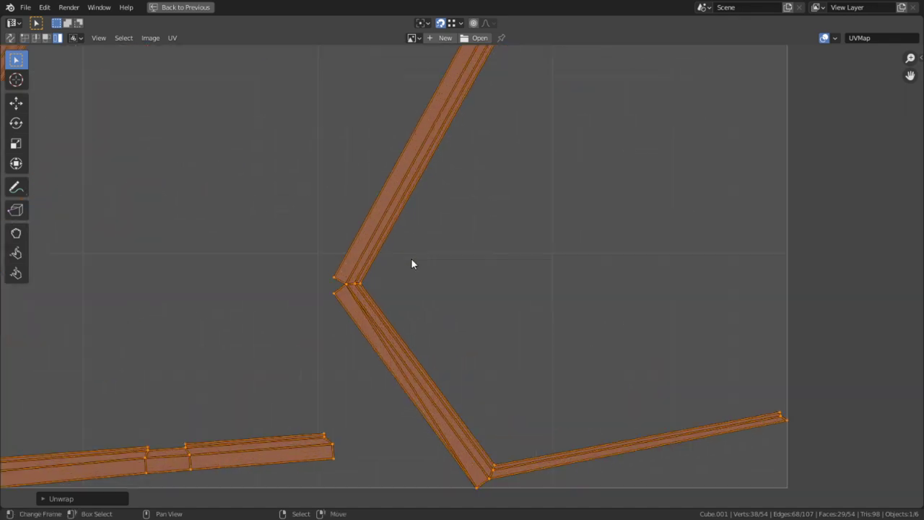
scroll(411, 264, up, 4)
key(2)
alt+click(203, 297)
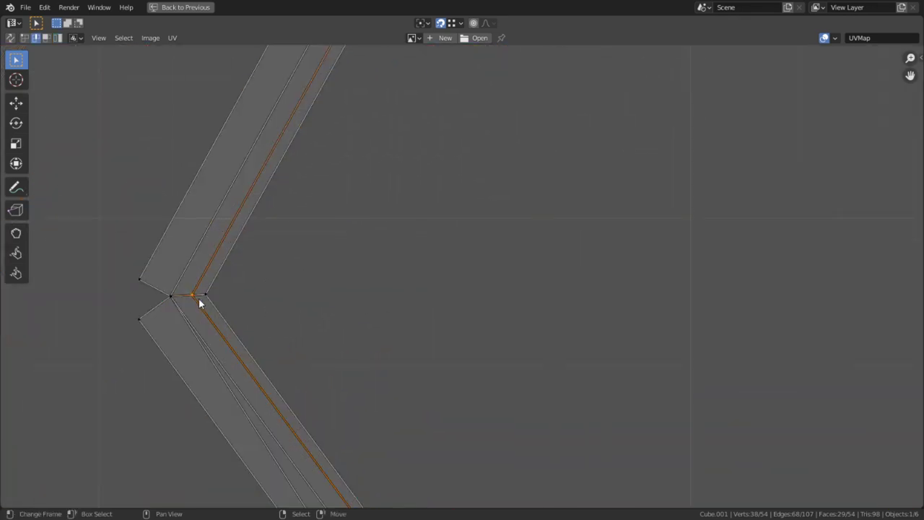
alt+shift+click(205, 293)
scroll(430, 165, down, 3)
middle_drag(420, 162, 165, 483)
scroll(282, 252, up, 1)
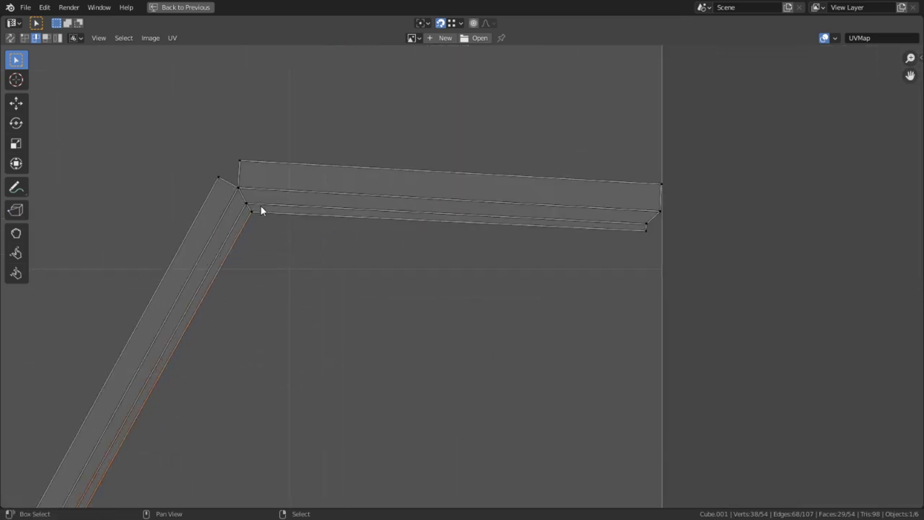
alt+shift+click(249, 210)
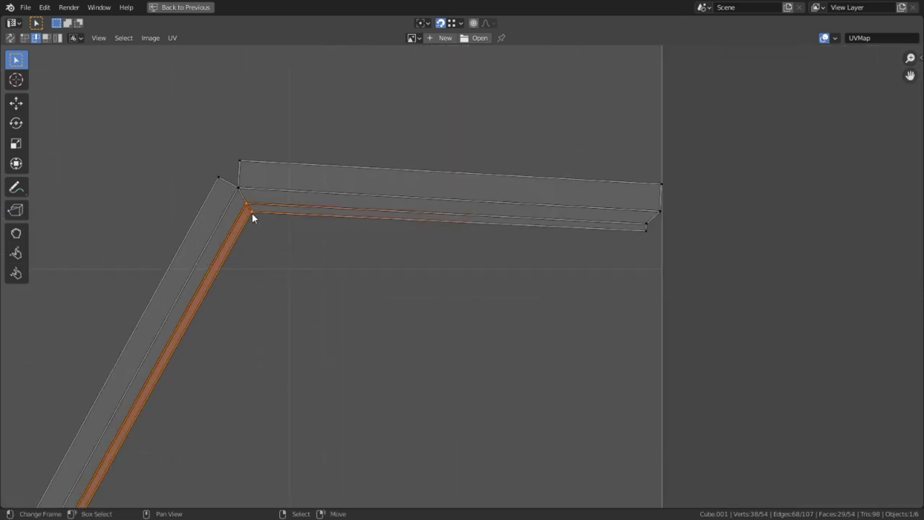
click(248, 209)
key(ctrl+e)
click(248, 209)
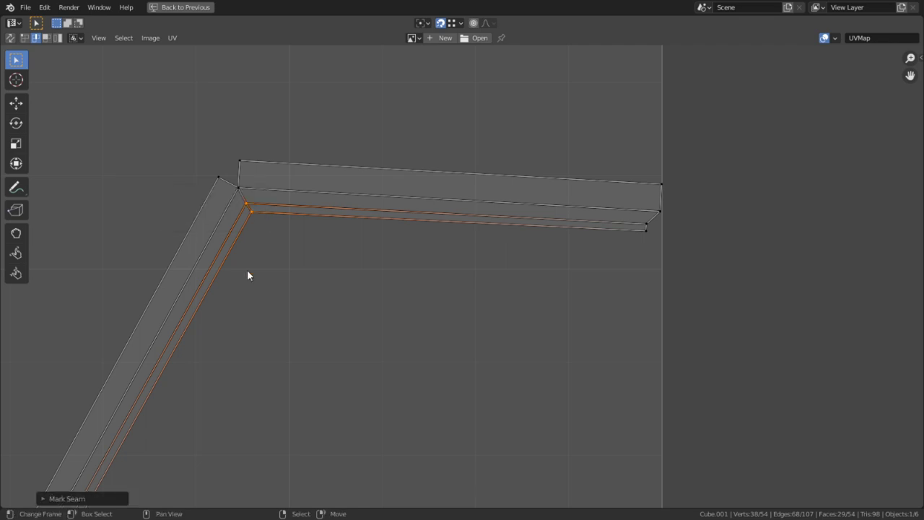
- Mark seams across the inner strip at the middle and lower corners of the right frame island
middle_drag(283, 342, 440, 38)
middle_drag(185, 402, 283, 254)
key(ctrl+e)
click(236, 241)
middle_drag(468, 305, 403, 67)
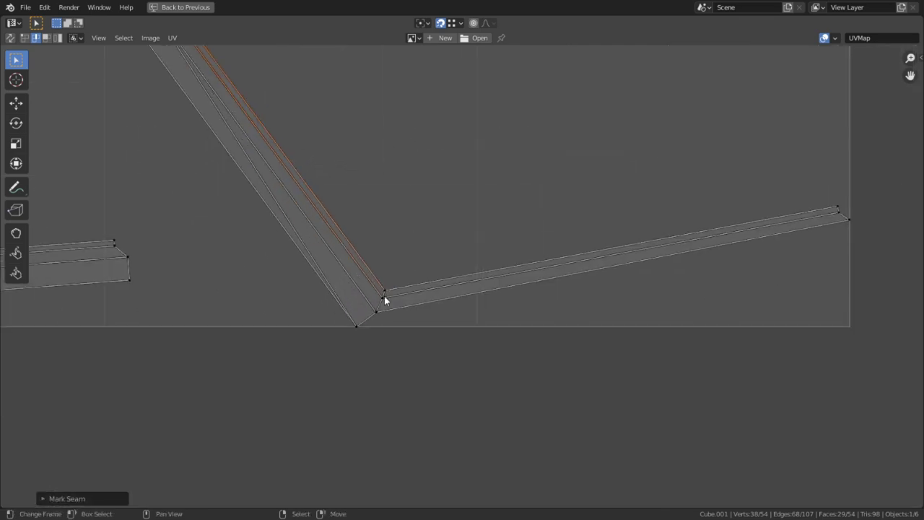
alt+click(385, 300)
key(ctrl+e)
click(384, 295)
- Mark a seam across the inner strip at the upper corner of the left frame island
scroll(367, 206, down, 3)
scroll(368, 206, down, 1)
middle_drag(367, 205, 583, 258)
scroll(310, 123, up, 3)
middle_drag(310, 123, 385, 197)
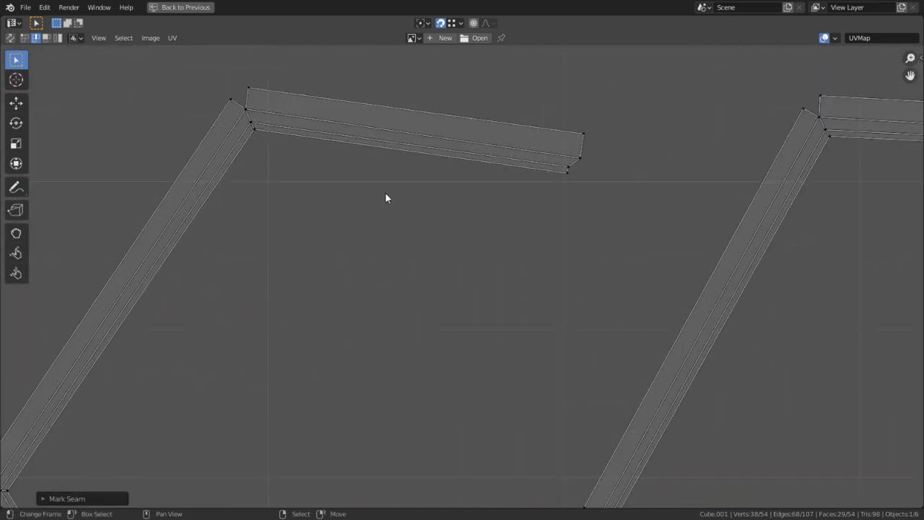
scroll(385, 197, up, 1)
click(199, 91)
key(ctrl+e)
click(200, 91)
- Mark seams across the inner strip at the middle and lower corners of the left frame island
middle_drag(280, 306, 152, 266)
click(98, 259)
key(ctrl+e)
click(97, 259)
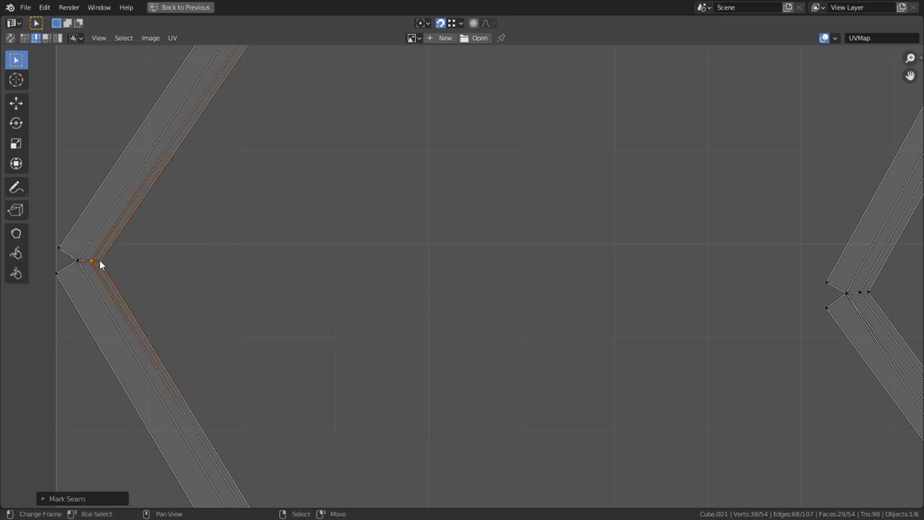
middle_drag(368, 353, 379, 150)
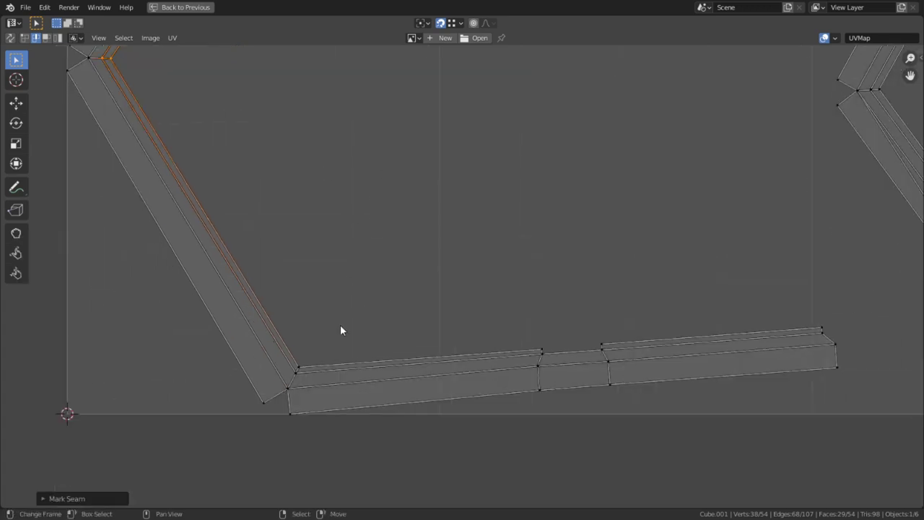
alt+click(297, 366)
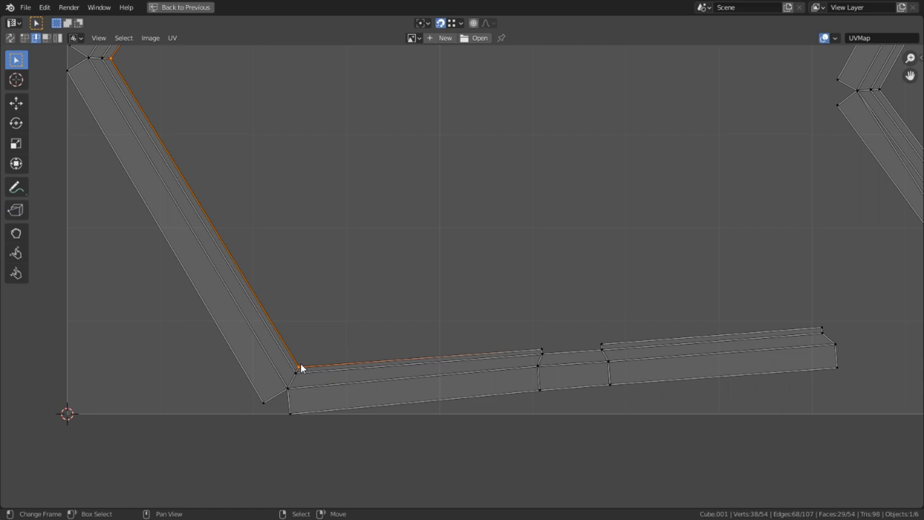
- Select all frame UVs and unwrap them again using the standard Unwrap method
scroll(332, 333, down, 4)
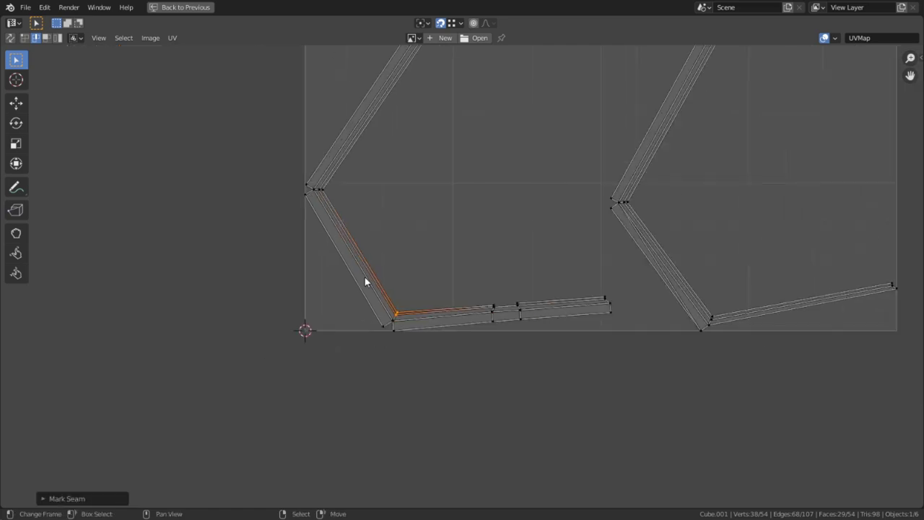
key(a)
key(u)
click(423, 240)
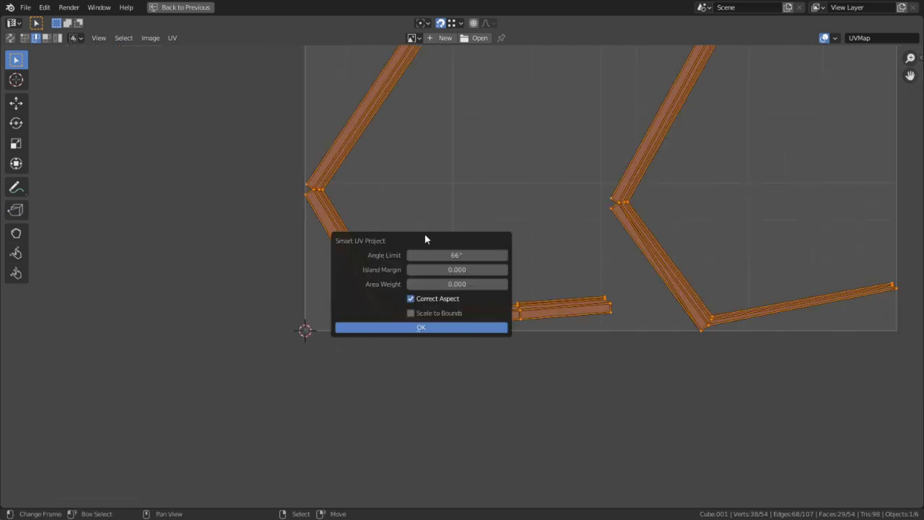
key(u)
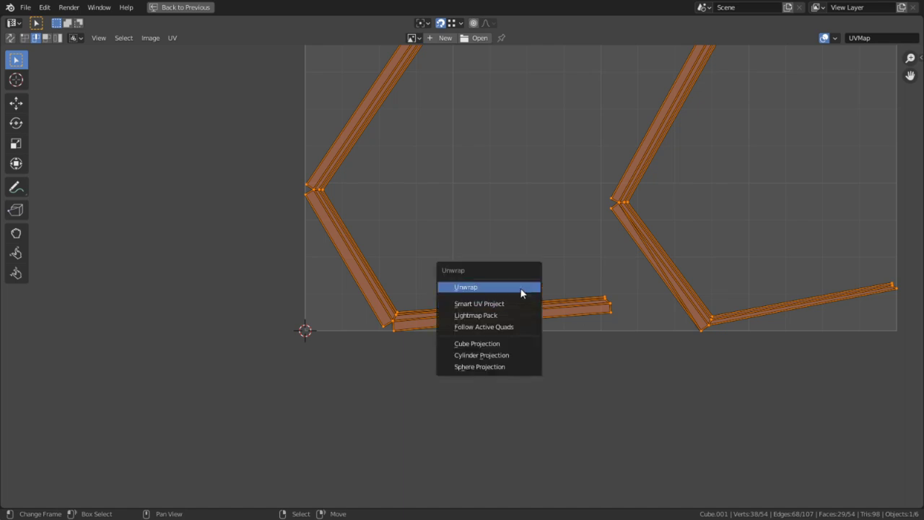
click(520, 287)
middle_drag(520, 174, 482, 448)
scroll(478, 449, down, 5)
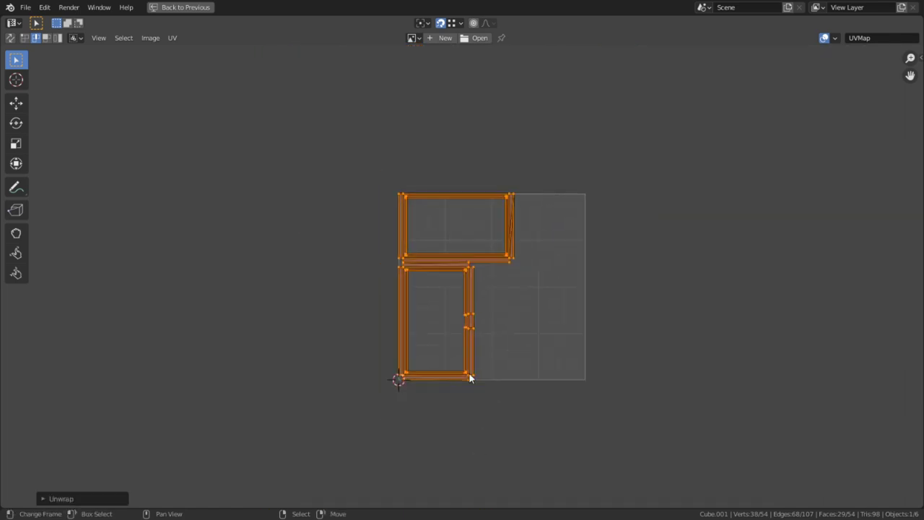
- Straighten the upper frame UV island into a continuous strip, using a face of its lower bar as the active quad
scroll(470, 254, up, 5)
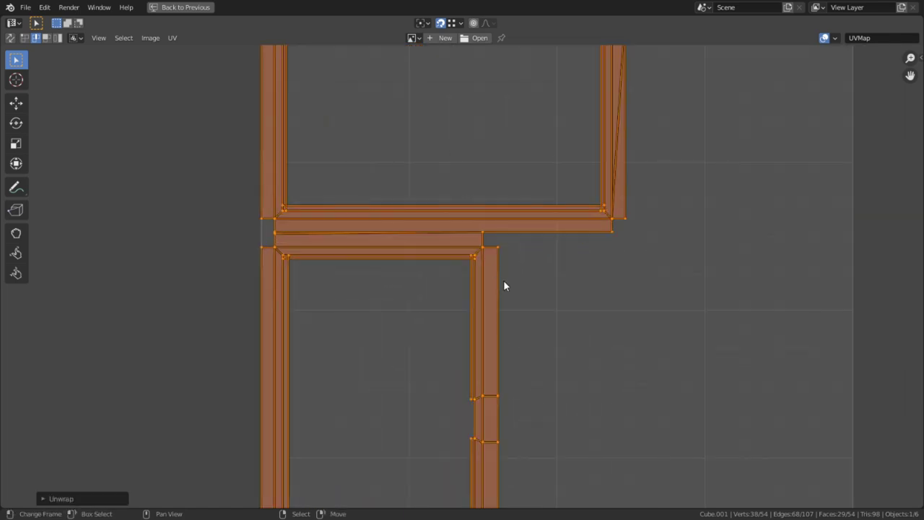
scroll(496, 274, down, 4)
scroll(490, 267, up, 5)
key(3)
click(397, 205)
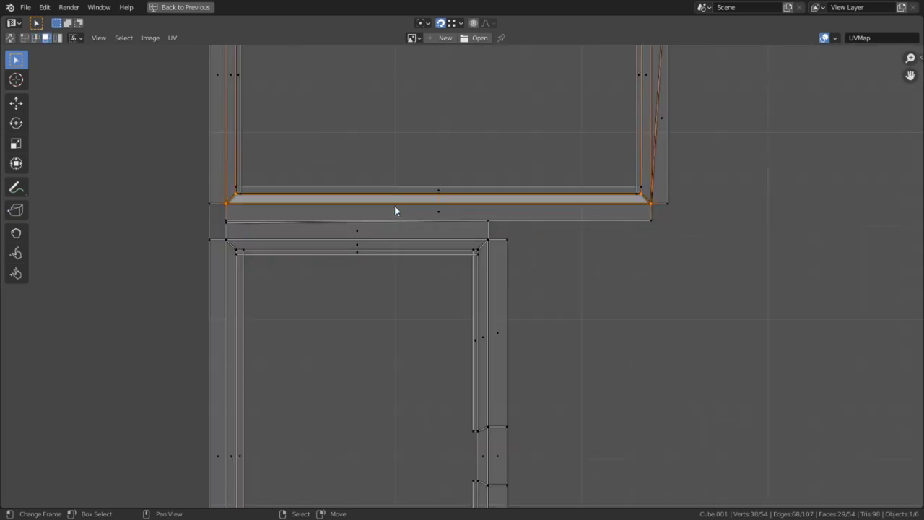
scroll(400, 216, up, 2)
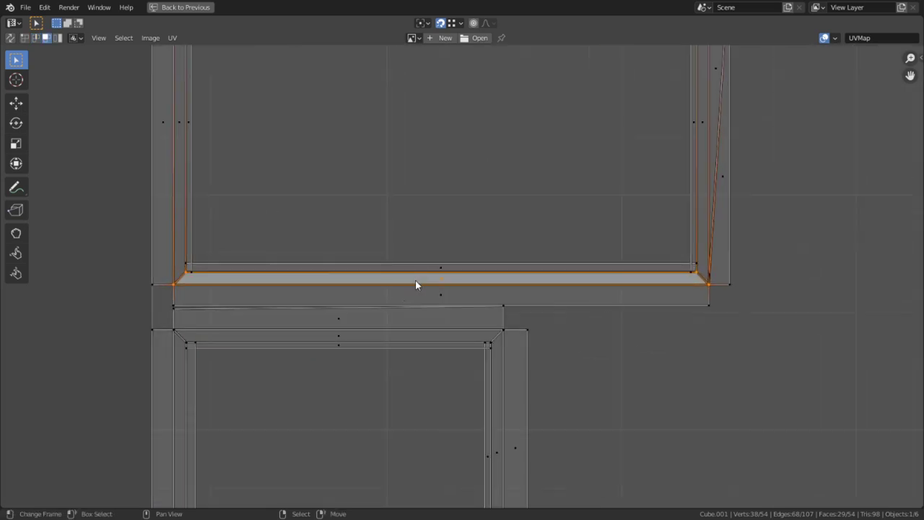
key(l)
key(alt+e)
scroll(417, 280, down, 3)
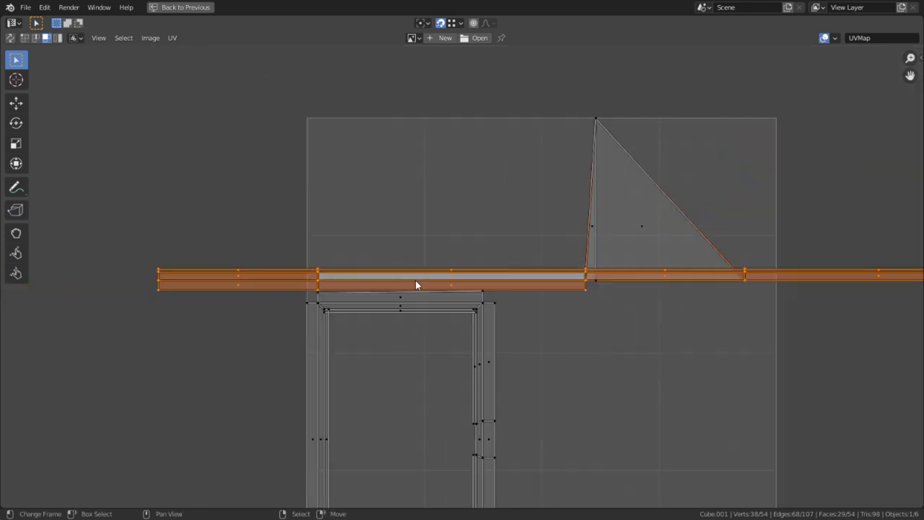
- Undo the upper frame island's straightening and convert the frame's triangles to quads
key(ctrl+z)
scroll(459, 278, up, 1)
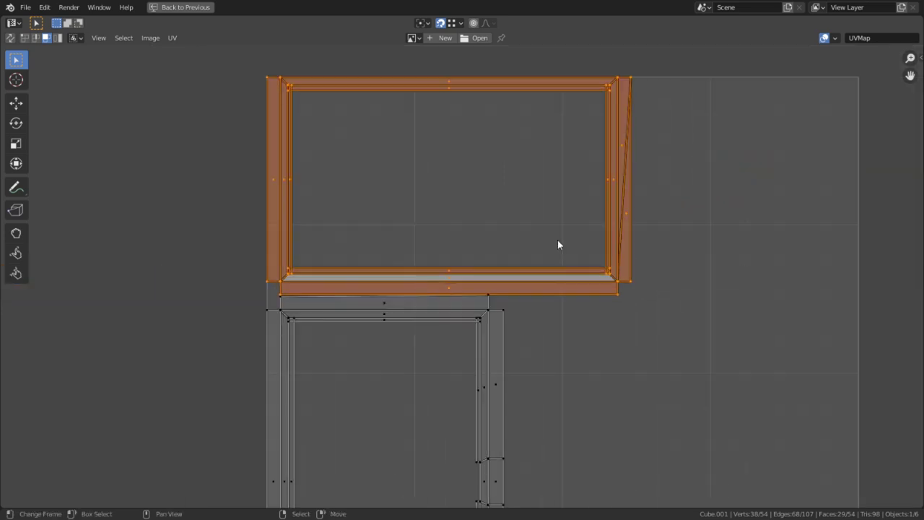
key(ctrl+space)
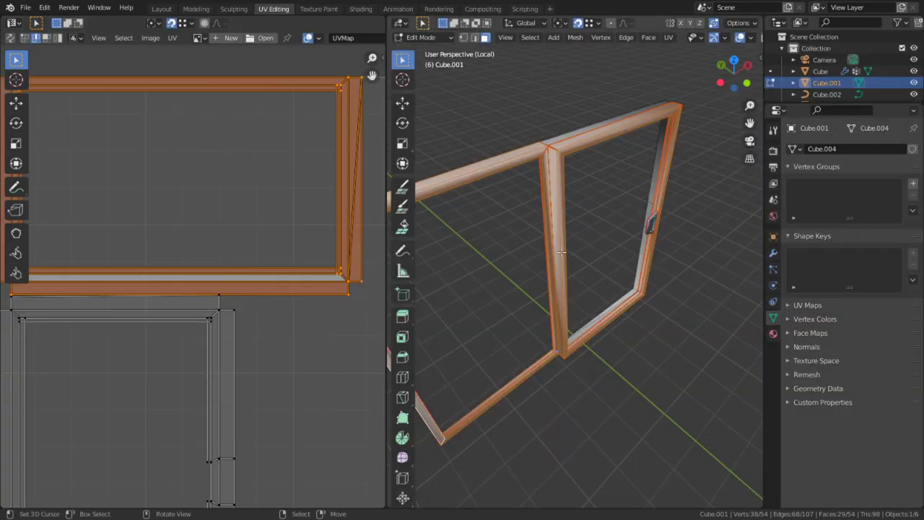
key(ctrl+x)
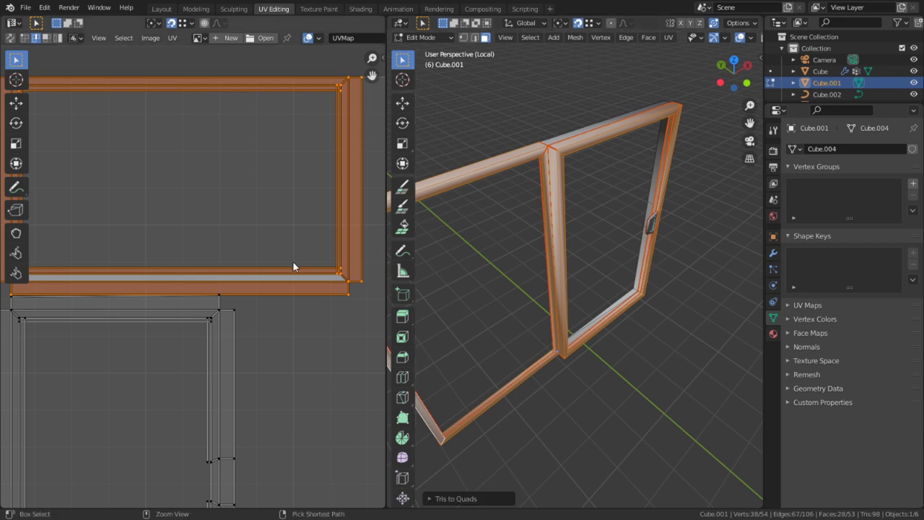
- Straighten the upper frame UV island again into one strip with Follow Active Quads
key(ctrl+space)
key(alt+e)
middle_drag(526, 270, 500, 218)
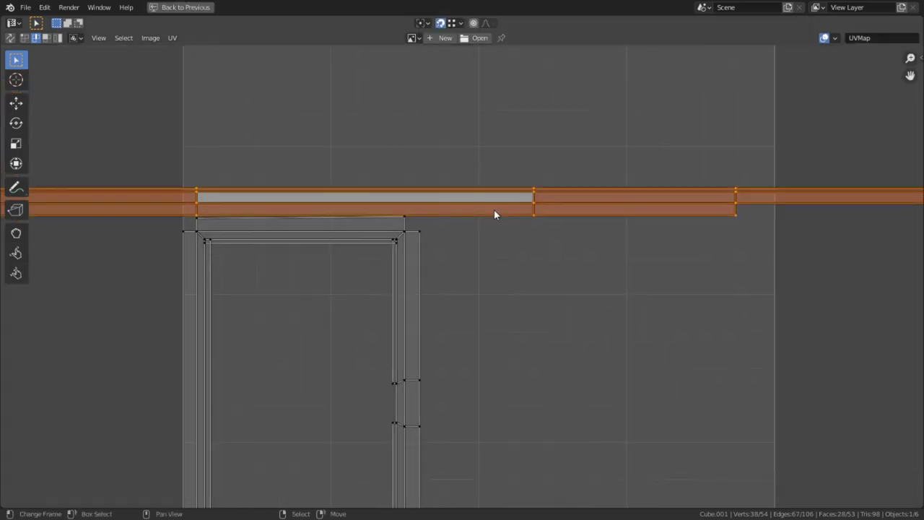
- Straighten the lower frame UV island into a strip, using the inner face beside its upper corner as the active quad
click(402, 236)
key(3)
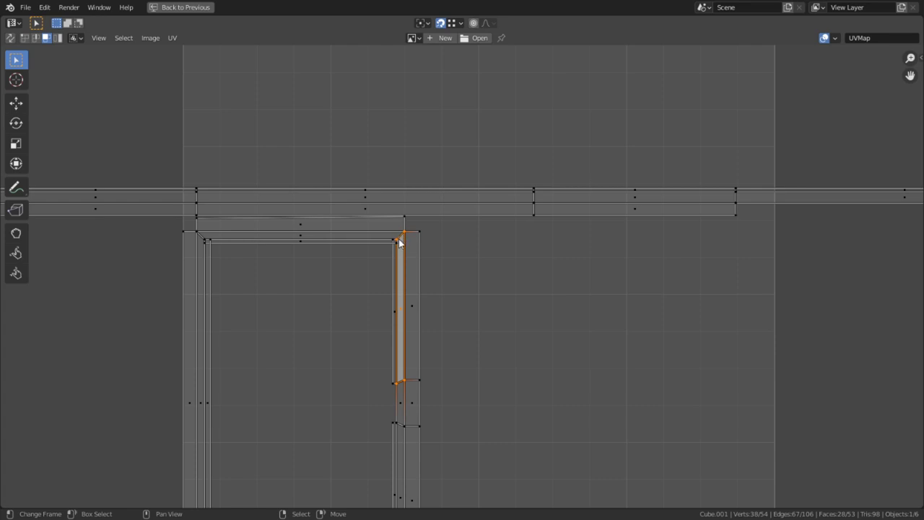
key(l)
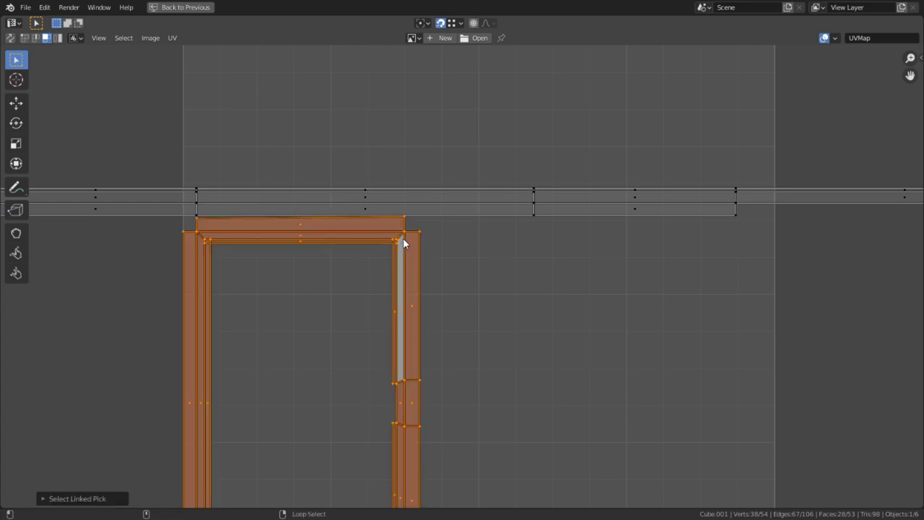
key(ctrl+z)
scroll(399, 241, down, 5)
- Rotate the newly straightened strip 90 degrees and place it horizontally just below the other strip
text(r)
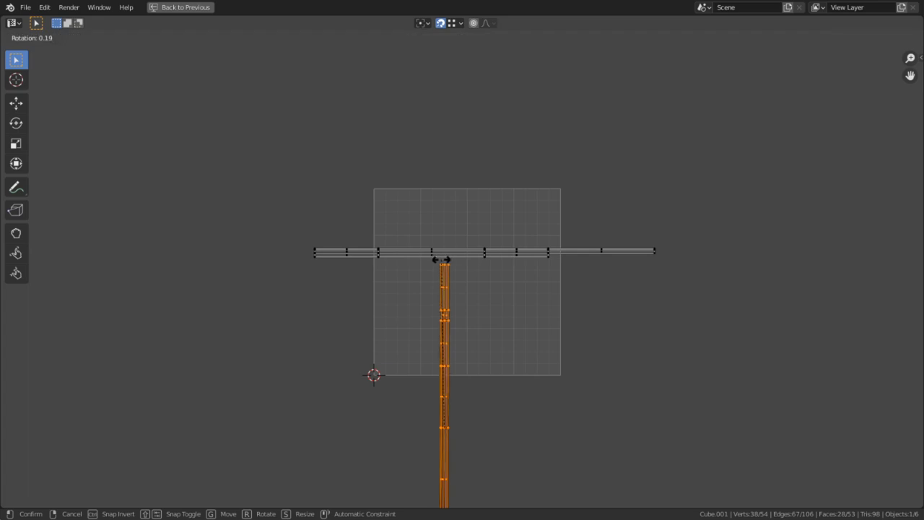
text(90)
key(Return)
scroll(549, 357, up, 2)
key(g)
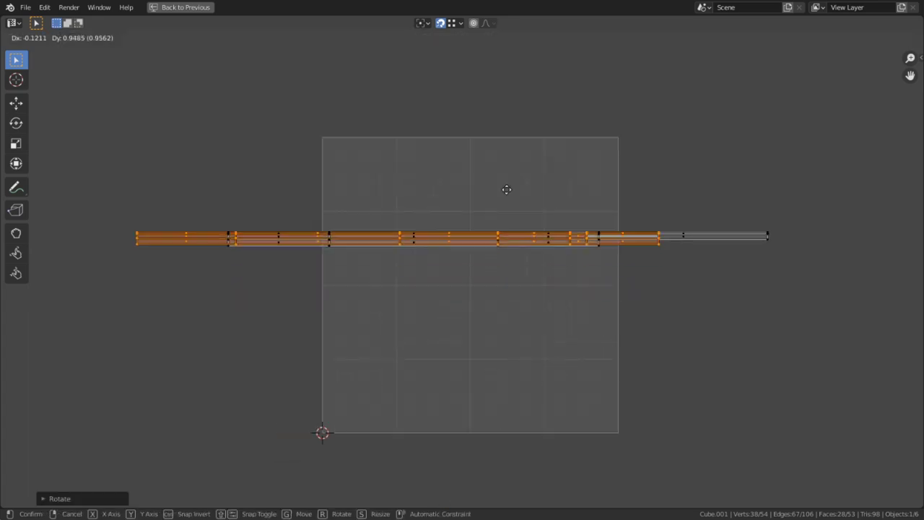
click(559, 202)
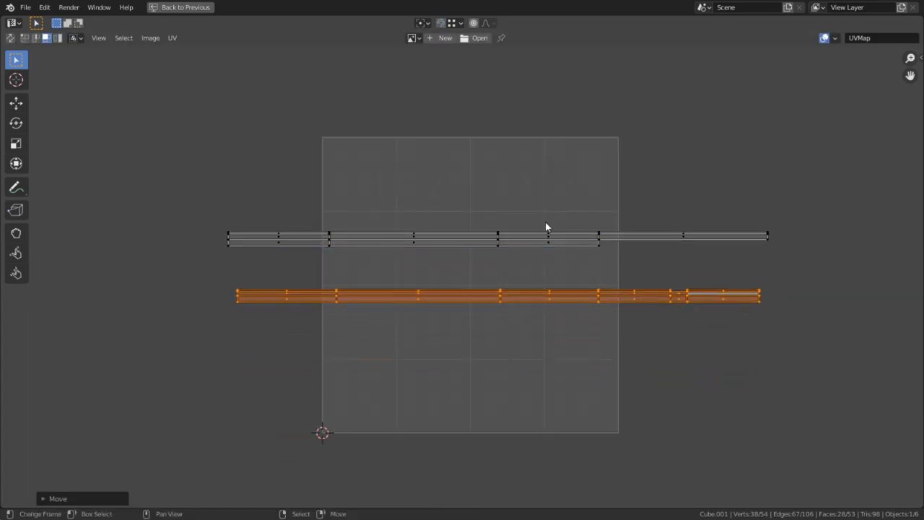
- Move the lower strip onto the other one so that their upper-left corners coincide
scroll(433, 288, up, 2)
middle_drag(419, 300, 564, 319)
scroll(505, 325, up, 2)
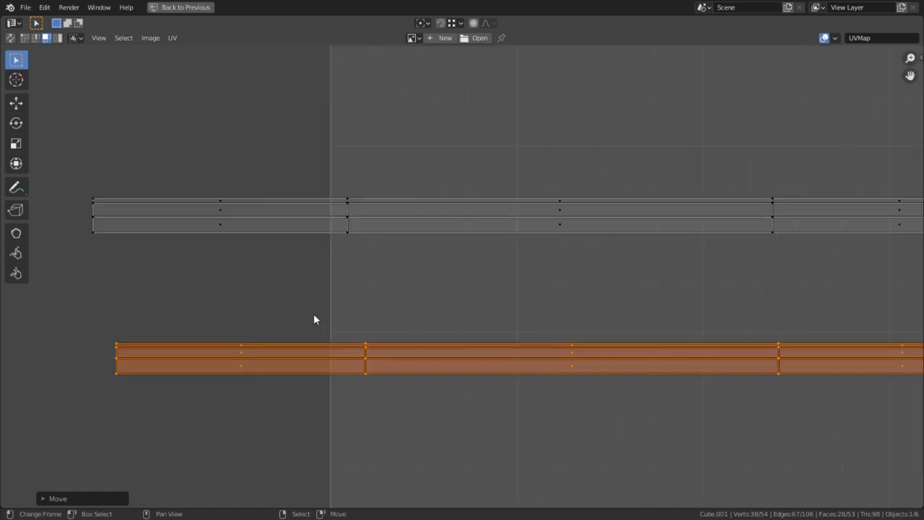
key(g)
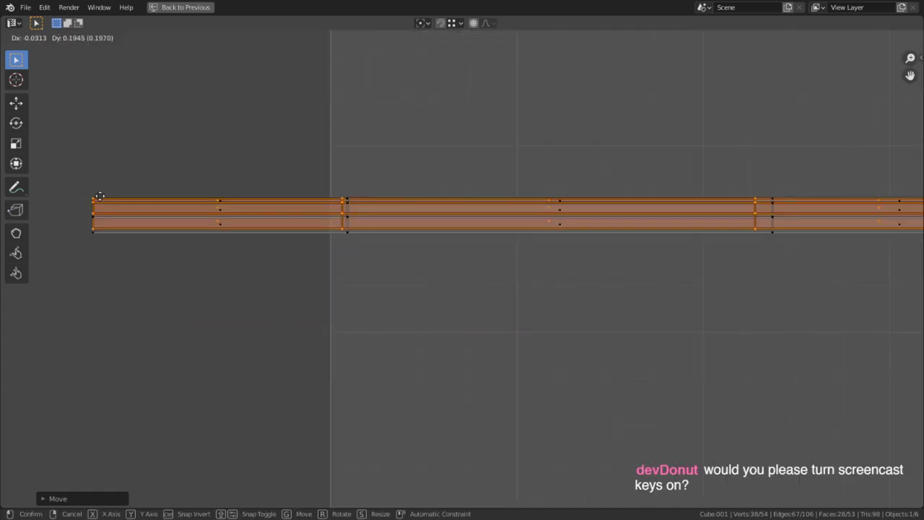
click(101, 195)
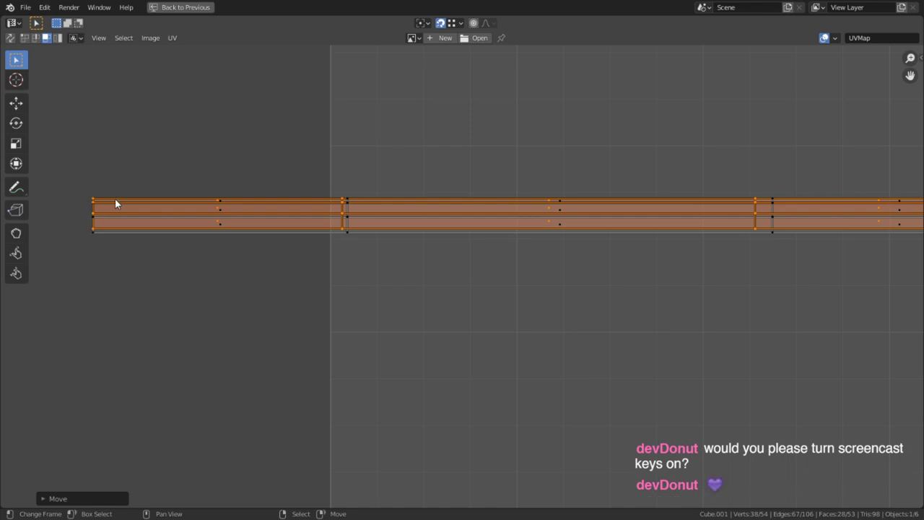
- Turn on the Screencast Keys overlay and return to the maximized UV editor
key(ctrl+space)
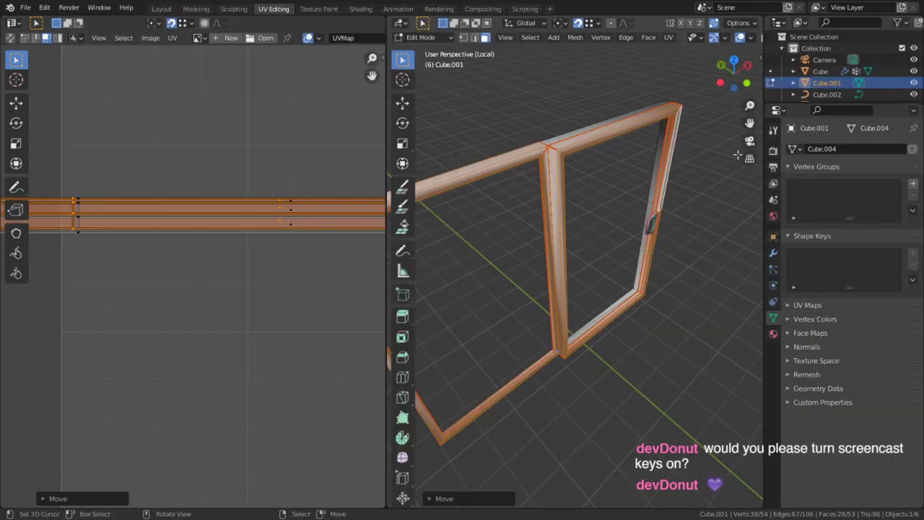
key(n)
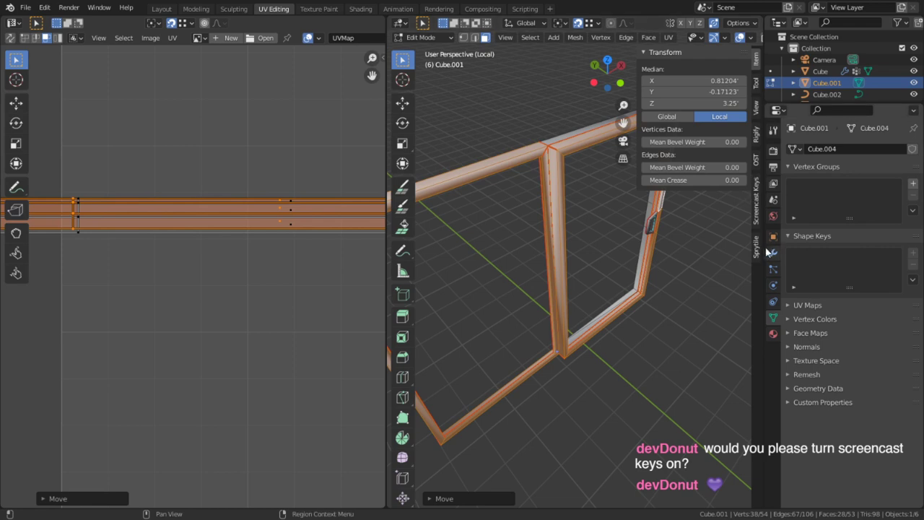
click(757, 220)
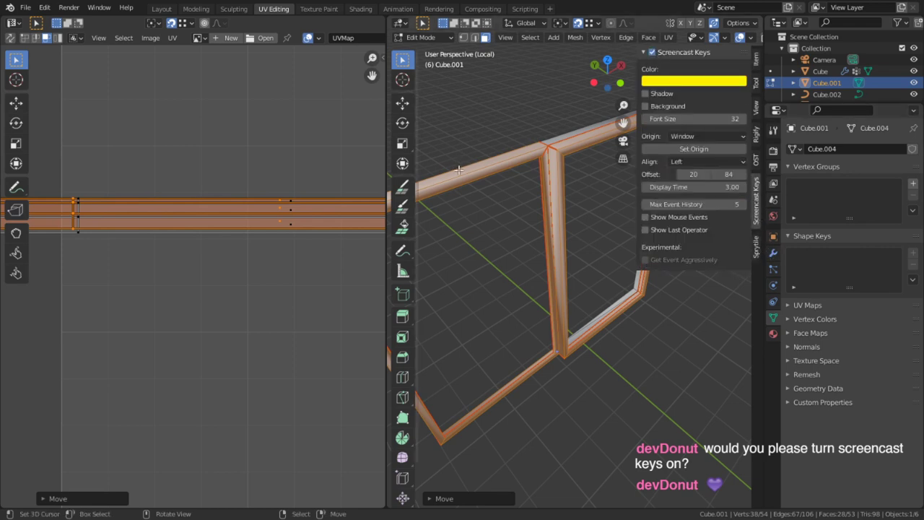
key(ctrl+space)
- Examine how the edges and faces of the two overlapping strips line up at their left end
shift+middle_drag(306, 207, 355, 320)
scroll(297, 321, up, 3)
shift+middle_drag(296, 327, 514, 279)
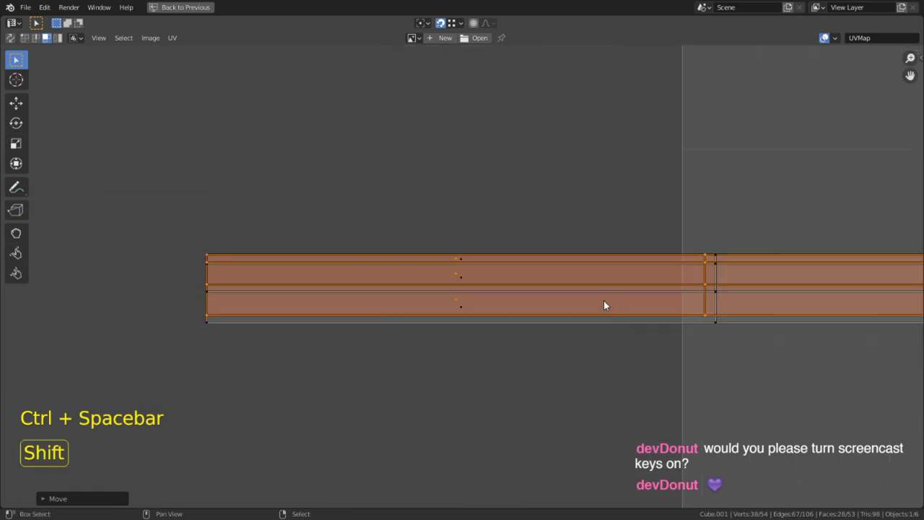
key(2)
click(354, 264)
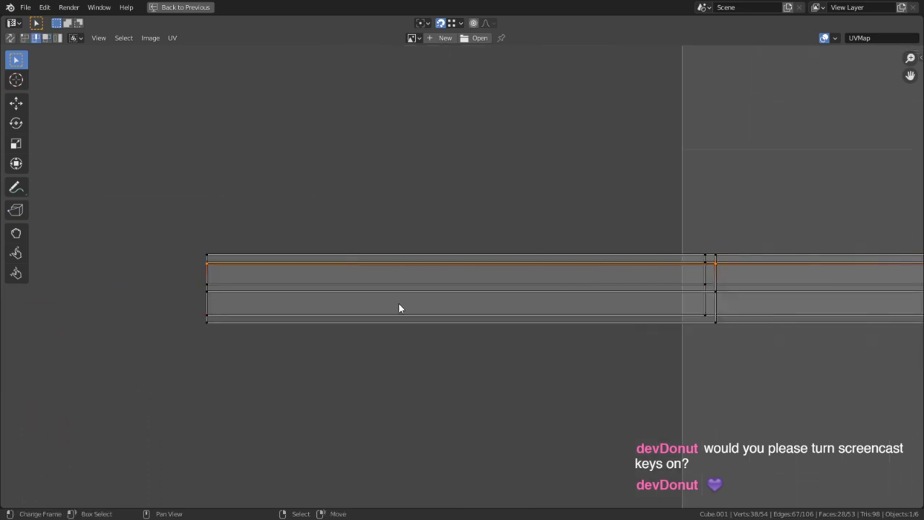
scroll(292, 263, down, 4)
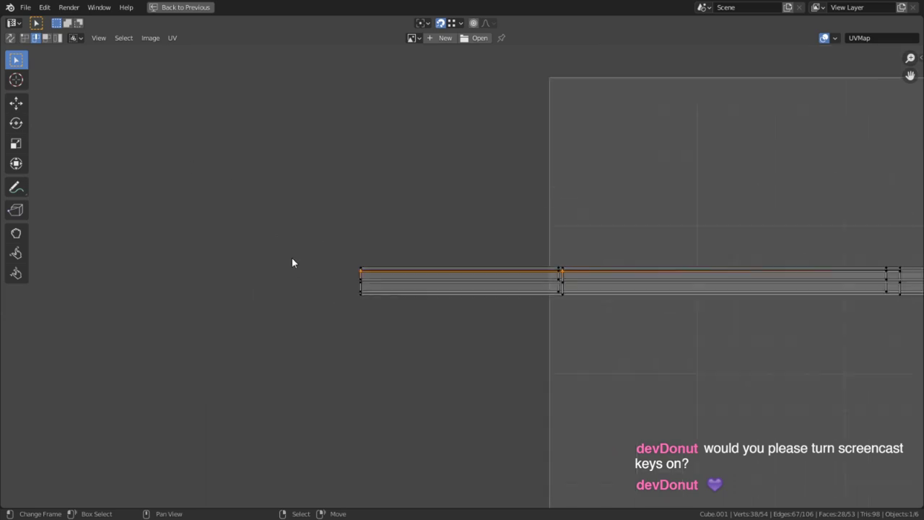
middle_drag(477, 270, 354, 243)
scroll(330, 262, up, 3)
key(1)
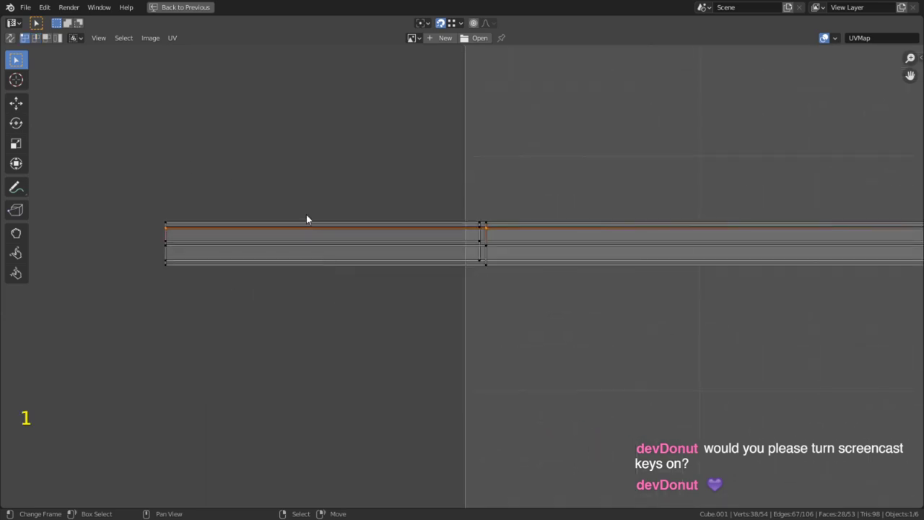
shift+middle_drag(307, 219, 638, 308)
scroll(492, 317, up, 3)
key(3)
click(276, 353)
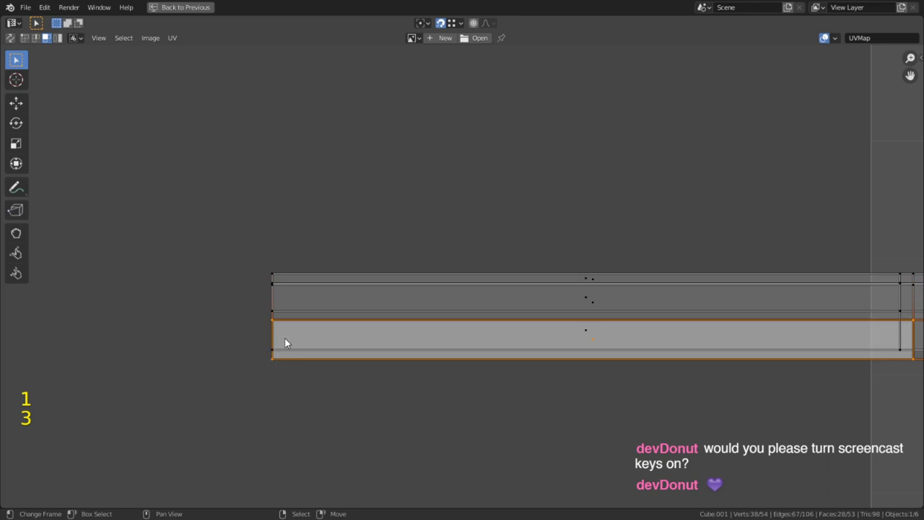
key(4)
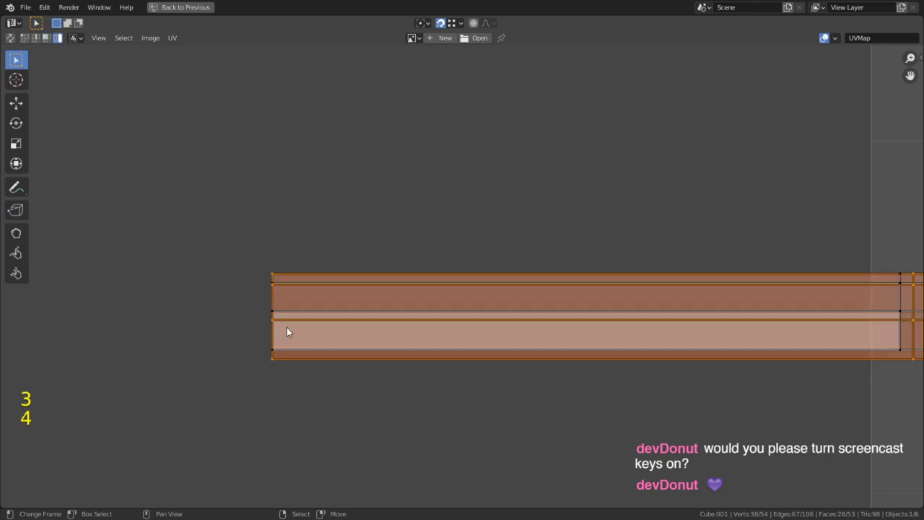
click(291, 314)
- Try to place the 2D cursor at the strips' shared upper-left corner and select the smaller strip
key(1)
click(272, 274)
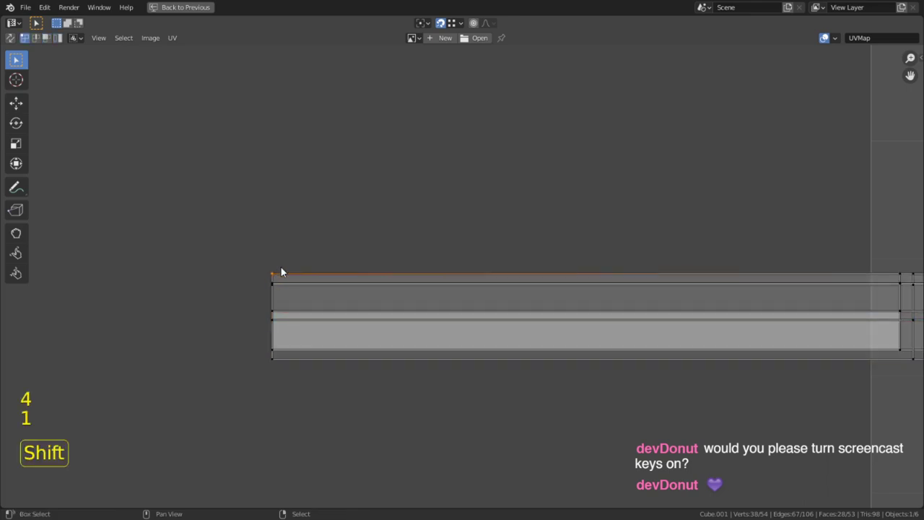
key(shift+s)
key(3)
click(302, 312)
key(4)
shift+right_click(303, 312)
click(316, 312)
- Set the pivot to 2D Cursor and snap the cursor to the strips' shared upper-left corner vertex
click(448, 26)
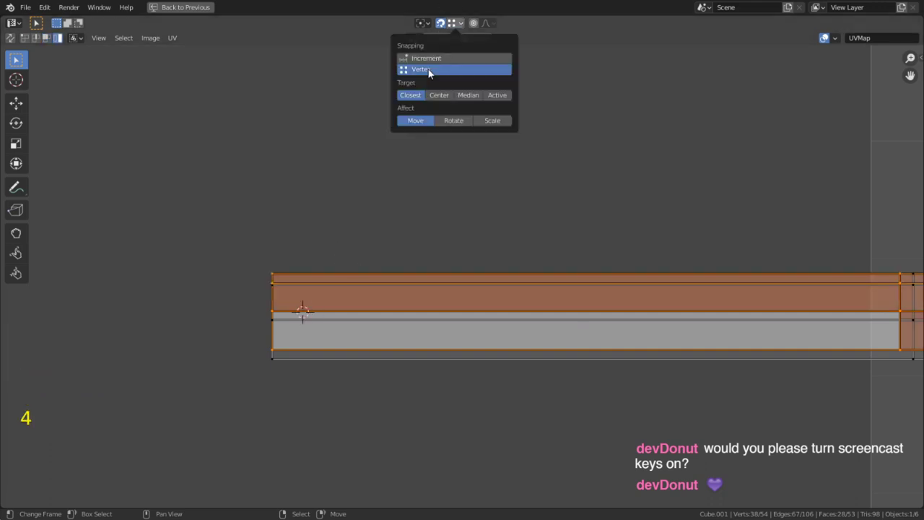
click(421, 23)
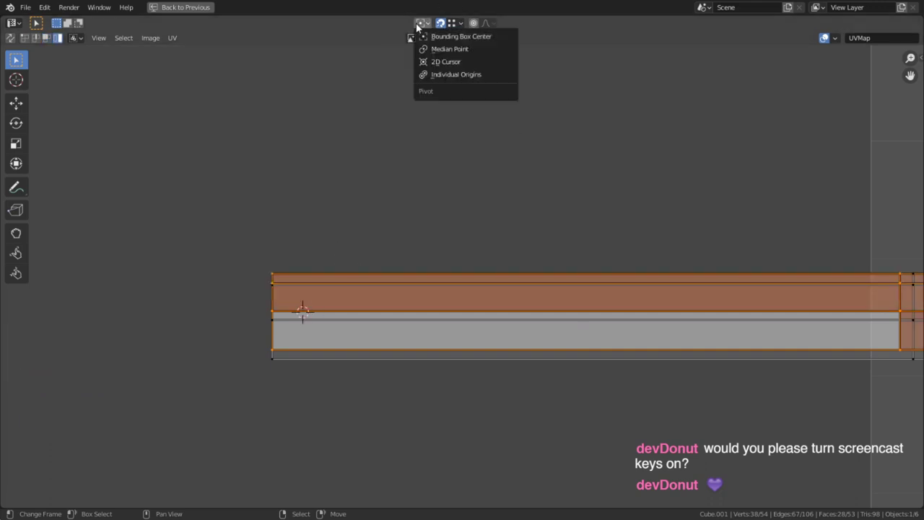
click(426, 62)
scroll(812, 244, down, 5)
scroll(541, 285, up, 6)
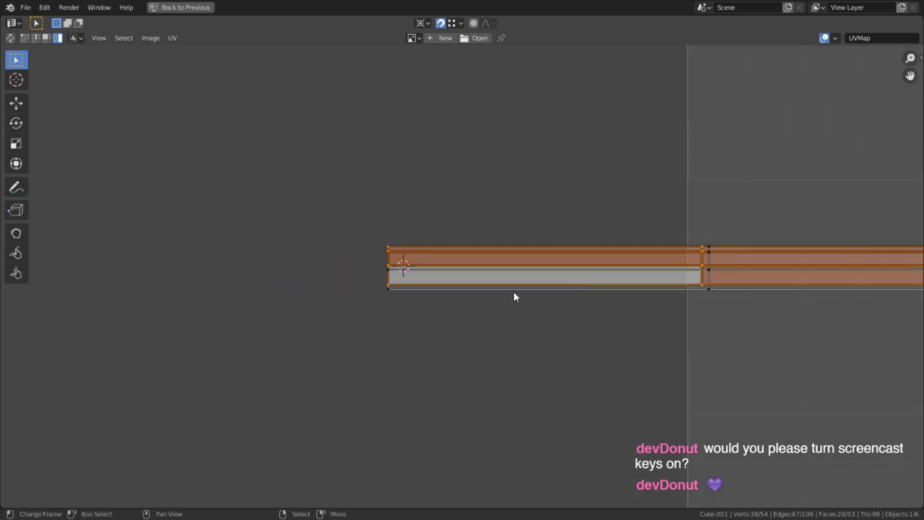
key(shift+s)
click(354, 292)
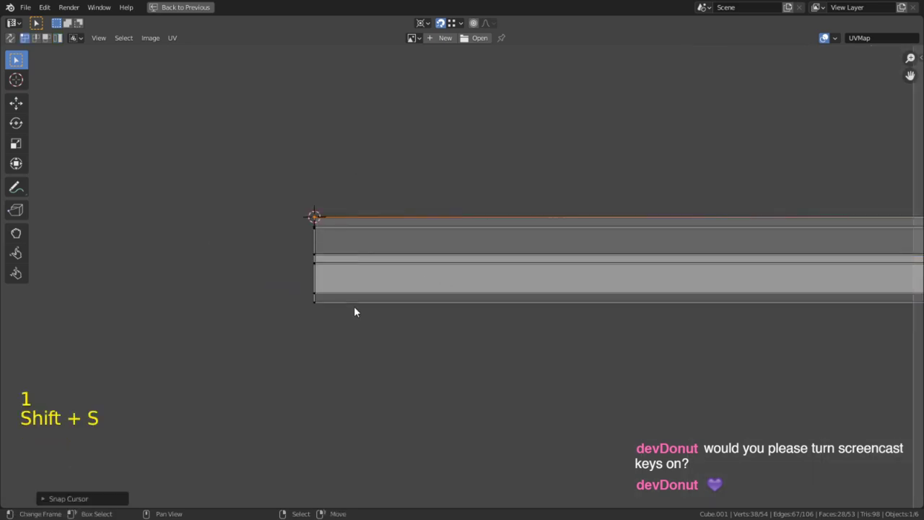
- Select the smaller strip's whole island and scale it up about the 2D cursor to match the other strip's height
key(3)
click(338, 288)
key(l)
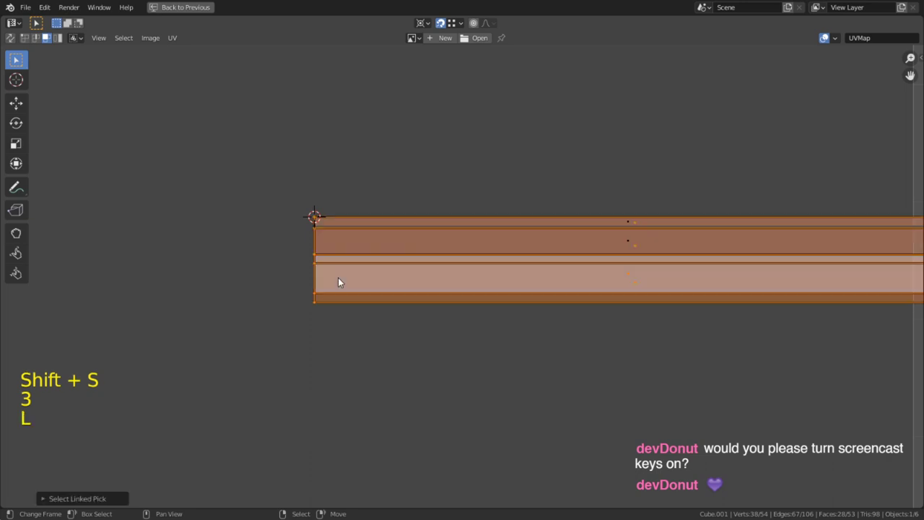
click(324, 265)
key(ctrl)
key(ctrl+l)
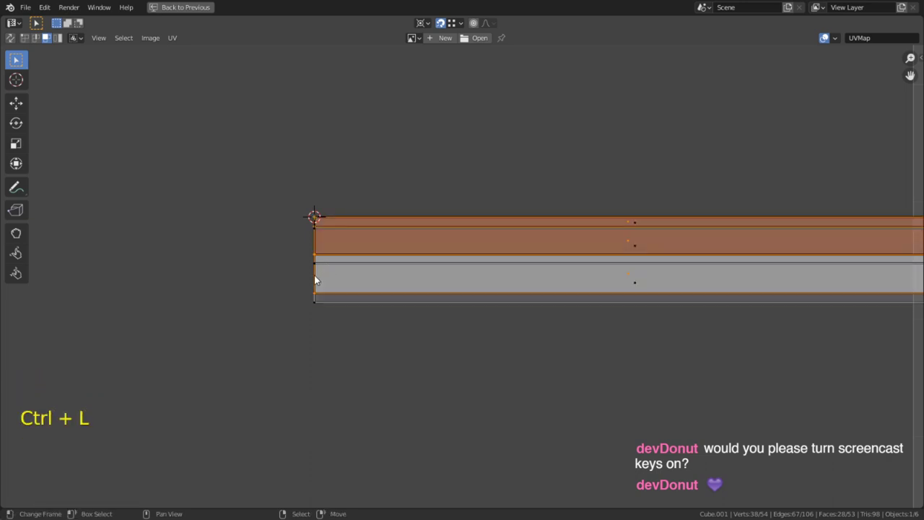
scroll(573, 47, up, 3)
key(s)
key(shift)
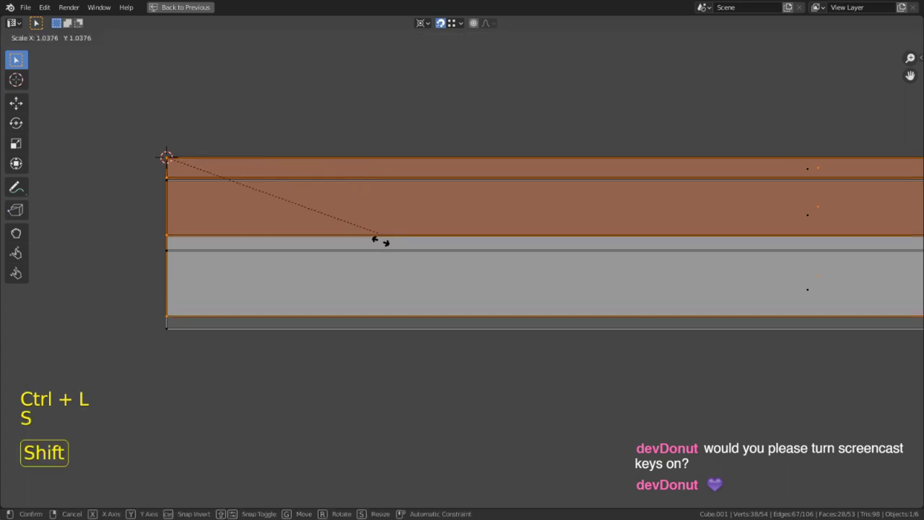
click(445, 193)
- Turn off snapping and shift the scaled strip along Y to compare its rows and length with the other strip
scroll(515, 301, down, 6)
shift+middle_drag(654, 276, 840, 289)
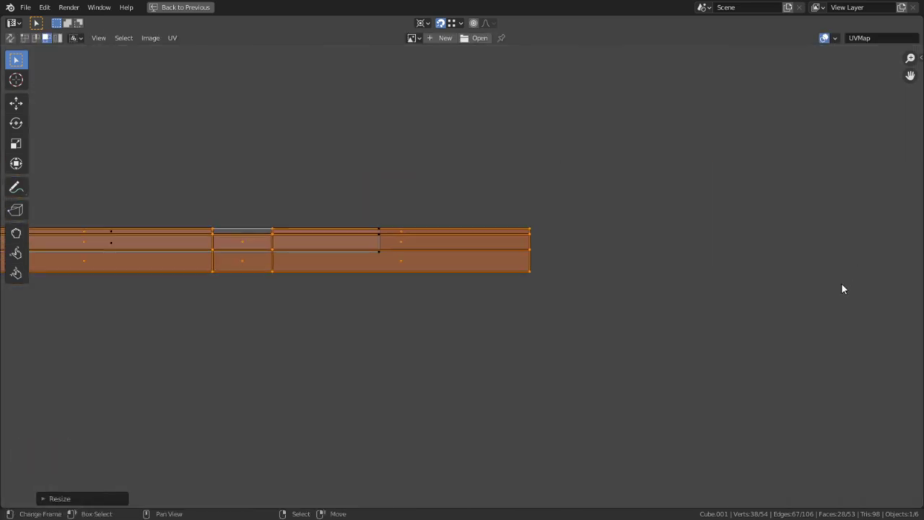
shift+middle_drag(340, 252, 656, 300)
scroll(626, 351, up, 2)
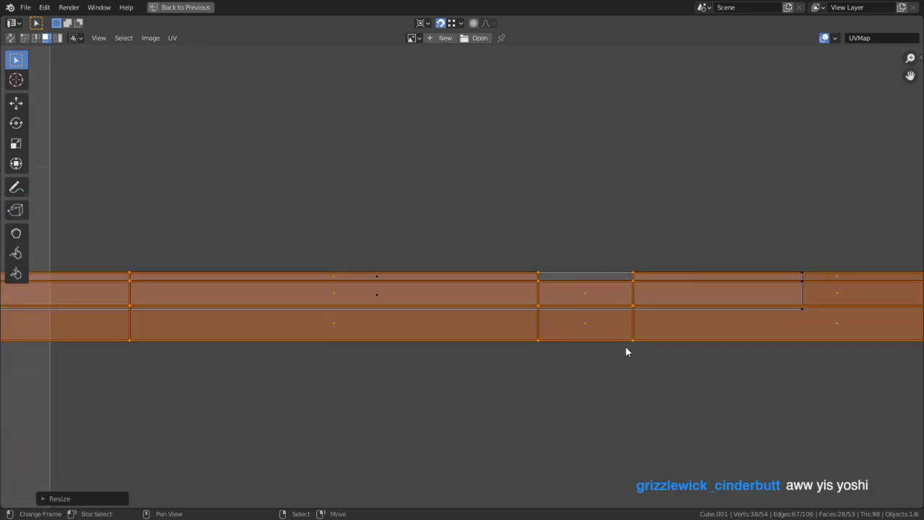
key(shift+Tab)
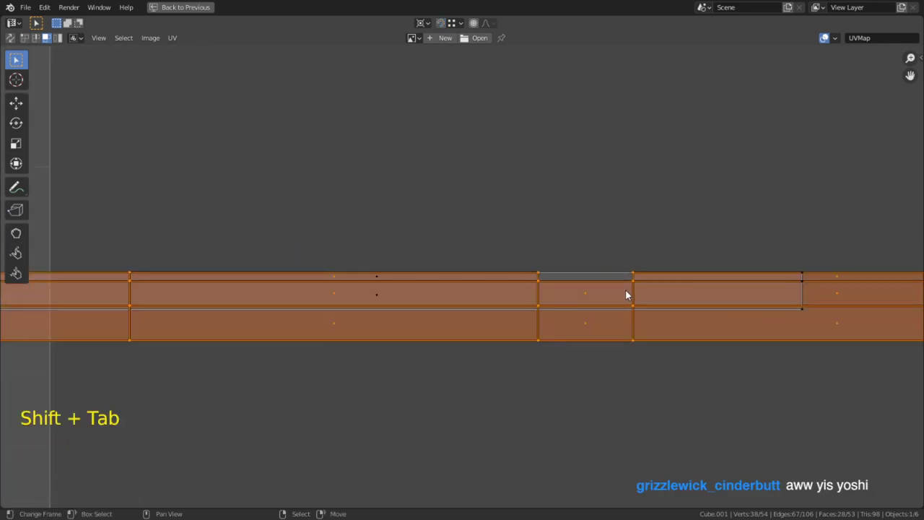
key(g)
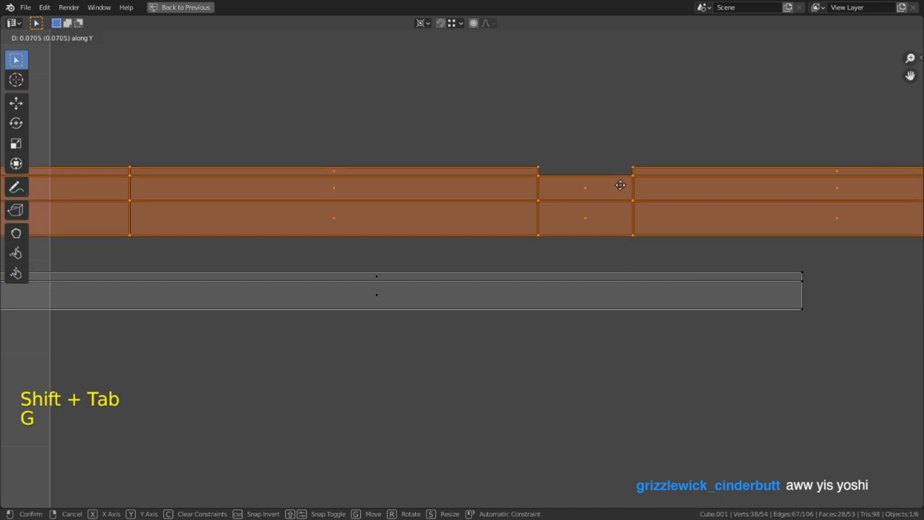
click(593, 345)
scroll(591, 339, down, 5)
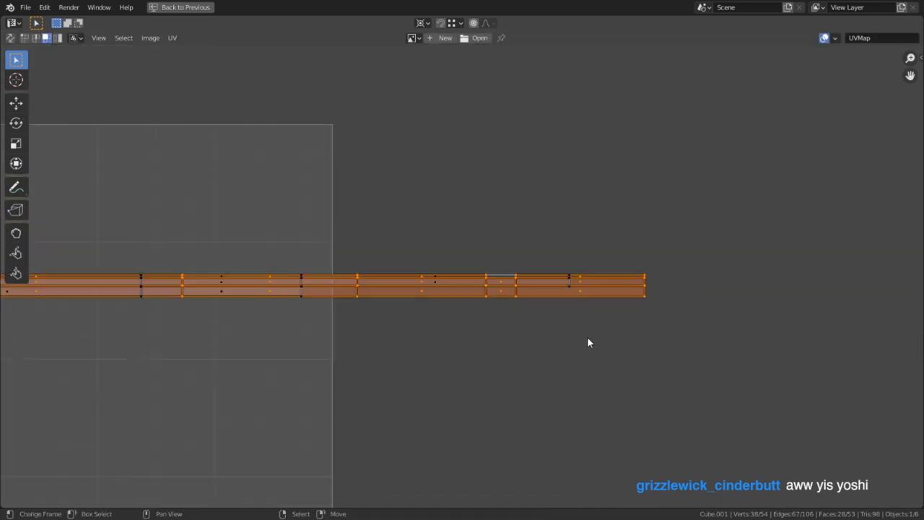
shift+middle_drag(586, 337, 744, 314)
shift+middle_drag(663, 299, 804, 311)
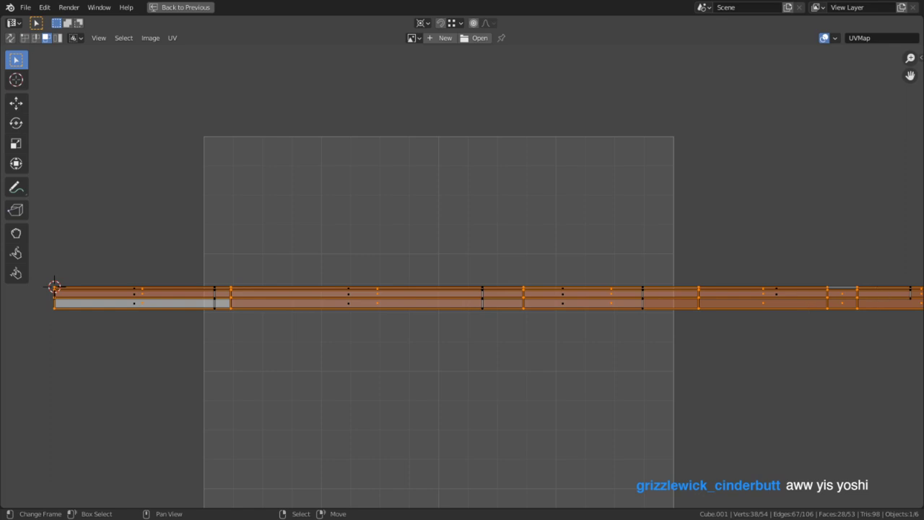
- Scale the selected strip down along X about the 2D cursor until its length matches the other strip
key(s)
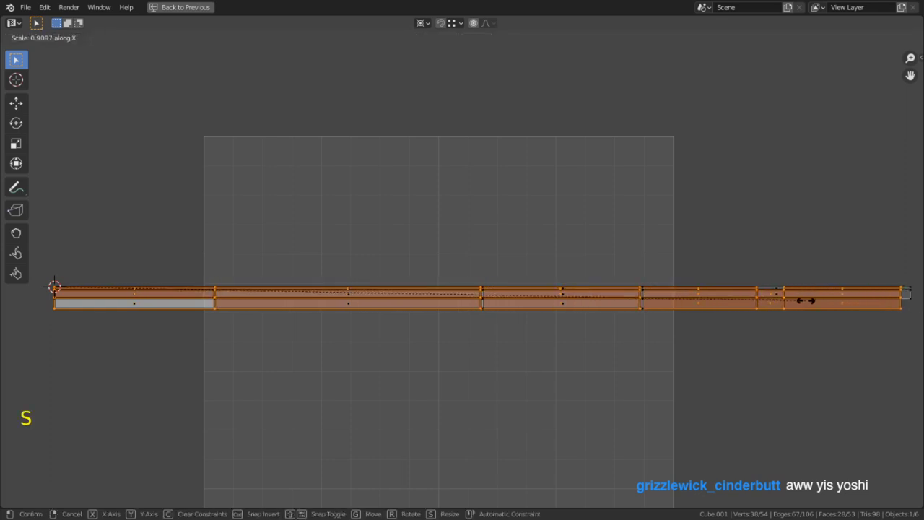
shift+click(792, 311)
shift+middle_drag(792, 307, 643, 308)
scroll(644, 309, up, 2)
shift+middle_drag(859, 290, 716, 276)
scroll(797, 288, up, 2)
shift+middle_drag(797, 291, 670, 275)
key(s)
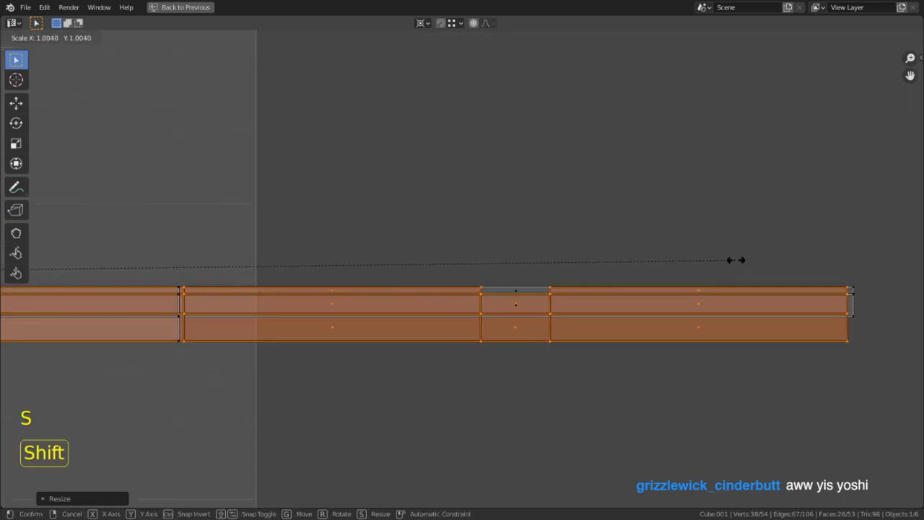
click(717, 297)
- Try to merge all UVs of both strips by distance, adjust the merge distance, and undo the merge
key(a)
key(m)
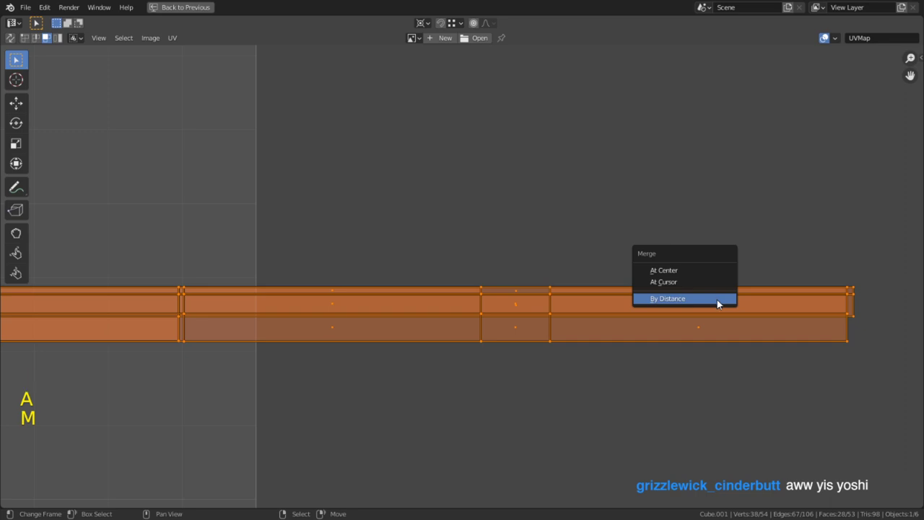
click(717, 298)
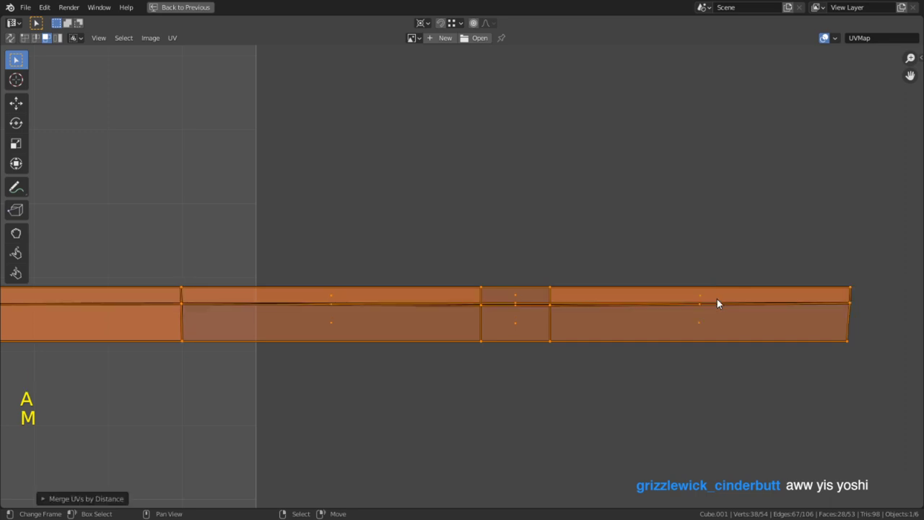
click(98, 498)
mouse_move(144, 481)
shift+mouse_down()
mouse_move(157, 481)
mouse_move(150, 474)
shift+mouse_up()
key(ctrl+z)
- Set the UV selection to vertices and try circle-selecting the vertices along the strips' lower edge
key(1)
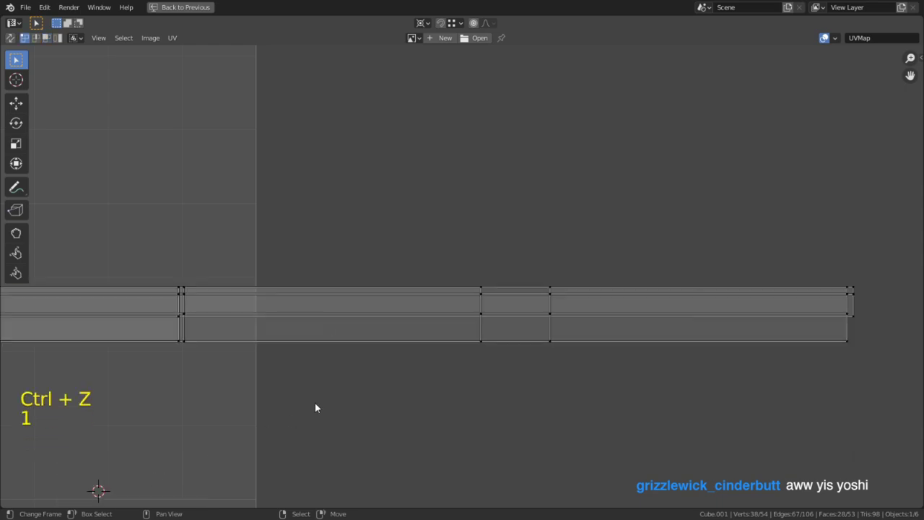
shift+middle_drag(315, 403, 452, 385)
key(ctrl+space)
key(ctrl+space)
key(ctrl+space)
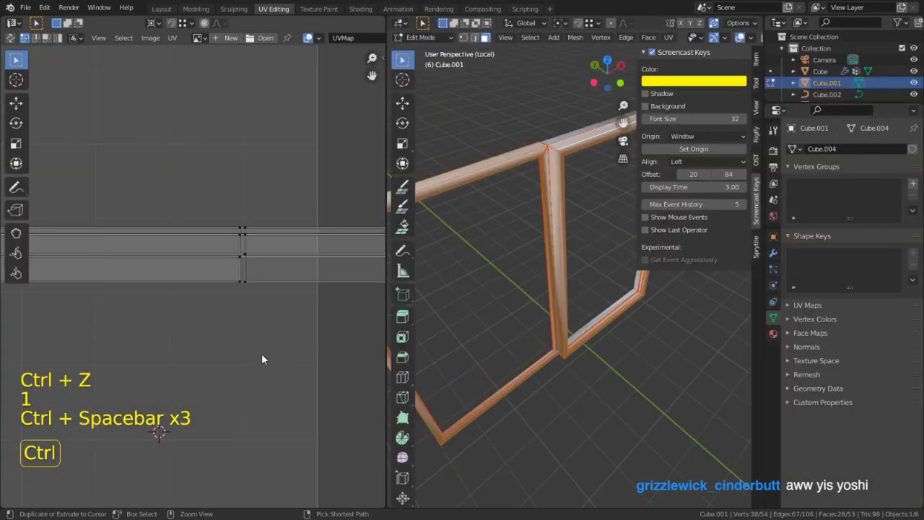
key(ctrl+space)
scroll(258, 352, down, 5)
shift+middle_drag(382, 290, 715, 311)
scroll(620, 328, up, 4)
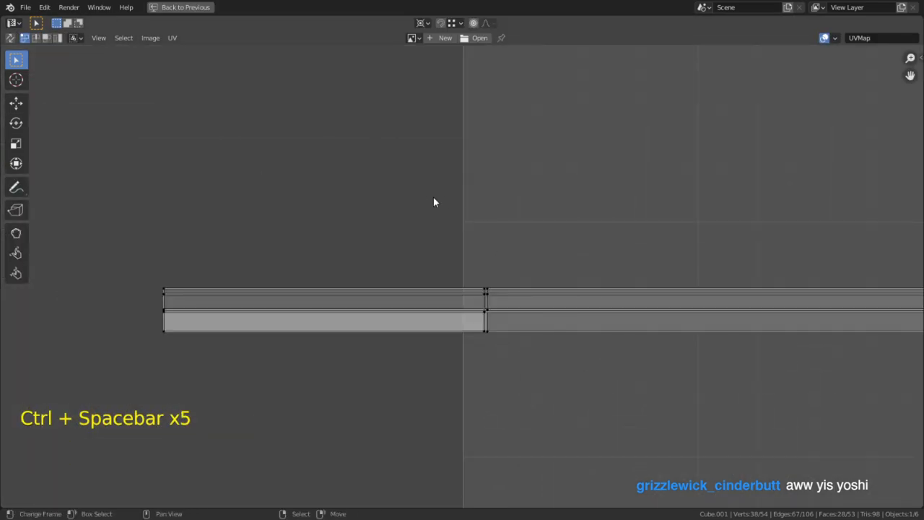
scroll(428, 193, up, 3)
key(a)
key(a)
key(c)
click(515, 398)
right_click(356, 402)
shift+middle_drag(357, 402, 829, 358)
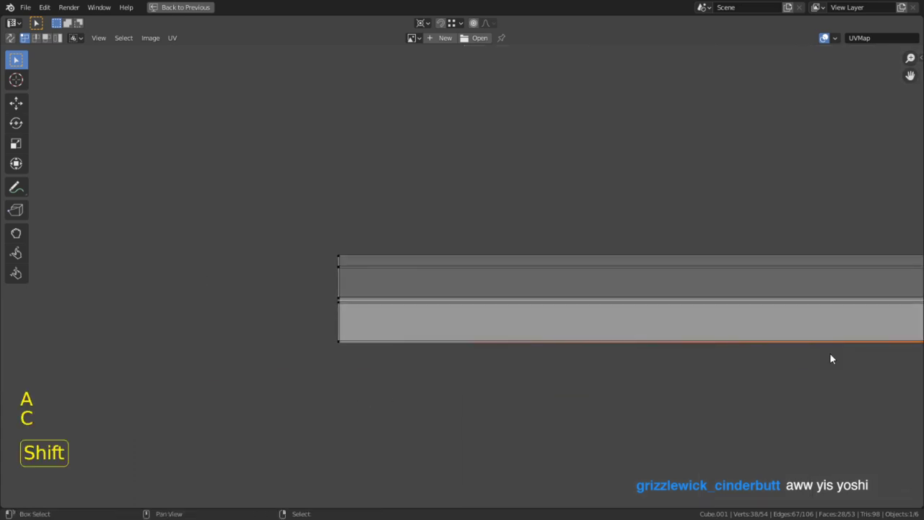
- Try to box-select the vertices of the strips' middle row
scroll(620, 379, up, 3)
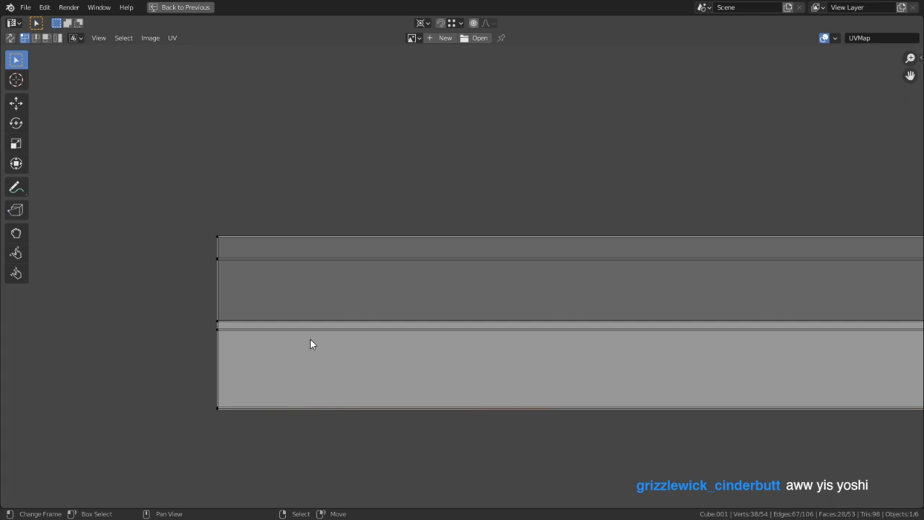
scroll(386, 345, down, 3)
key(b)
drag(319, 284, 923, 296)
scroll(435, 324, down, 6)
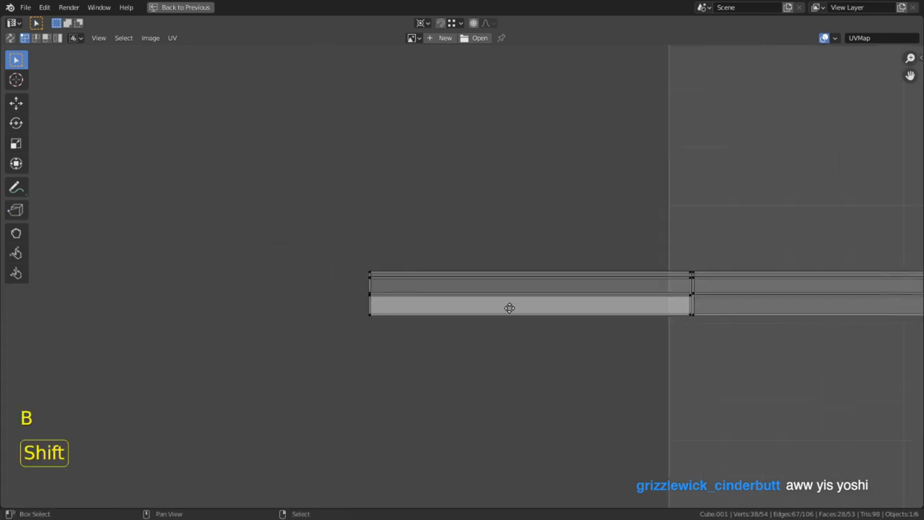
scroll(697, 273, down, 1)
middle_drag(862, 279, 734, 294)
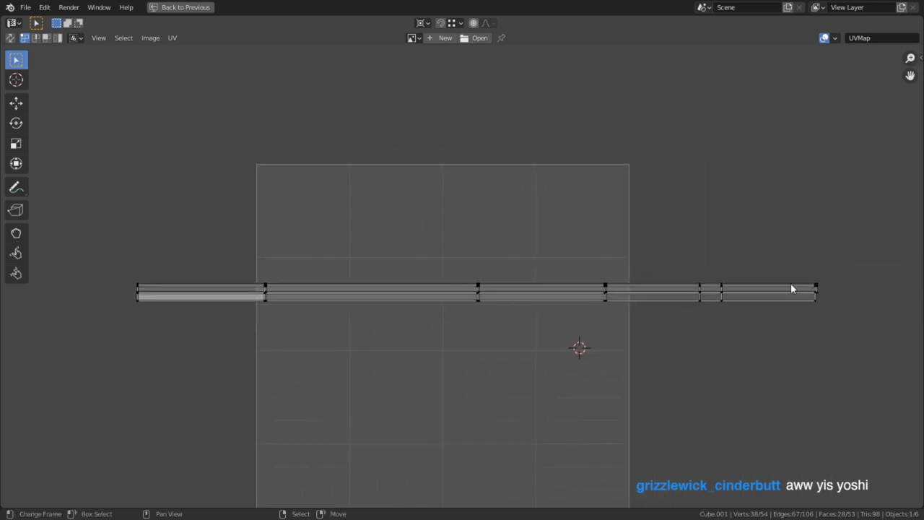
- Box-select the vertices along the strips' middle row and merge them by a distance of 0.033
key(n)
key(b)
drag(820, 289, 12, 301)
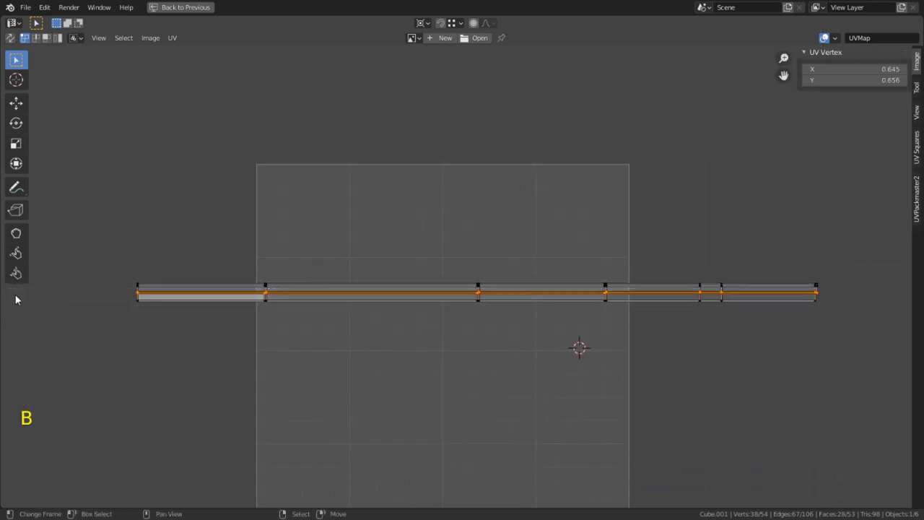
key(m)
click(285, 280)
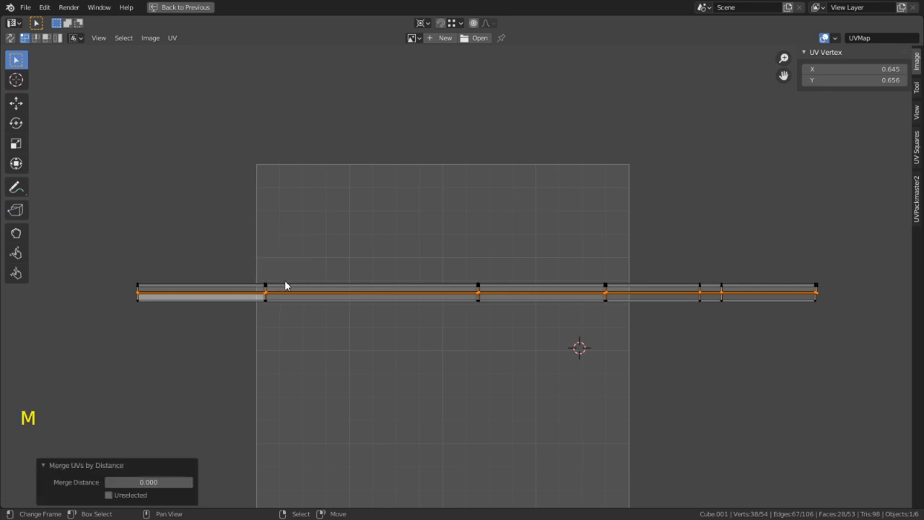
key(m)
click(188, 441)
shift+drag(149, 482, 187, 482)
scroll(189, 353, up, 5)
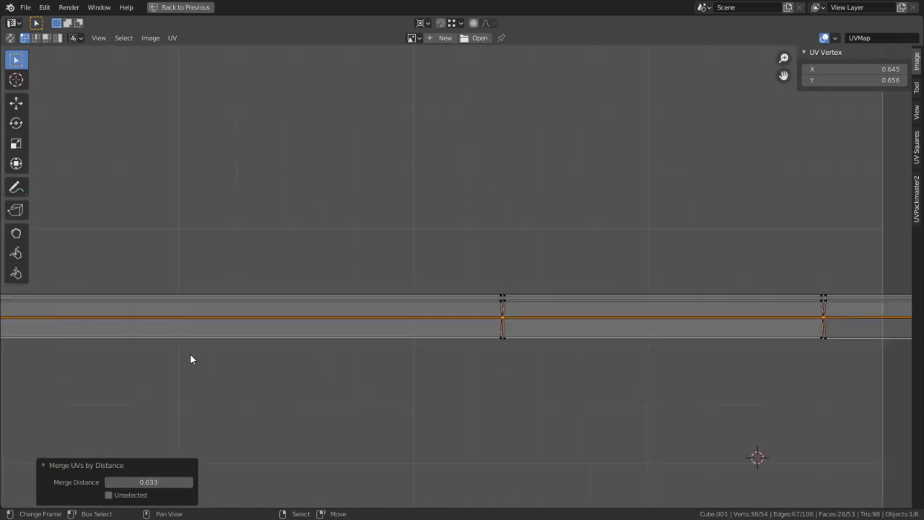
- Box-select the vertices along the strips' lower edge and merge them by a distance of 0.033
scroll(190, 353, down, 3)
scroll(190, 359, down, 2)
click(140, 313)
key(b)
drag(130, 299, 849, 434)
key(m)
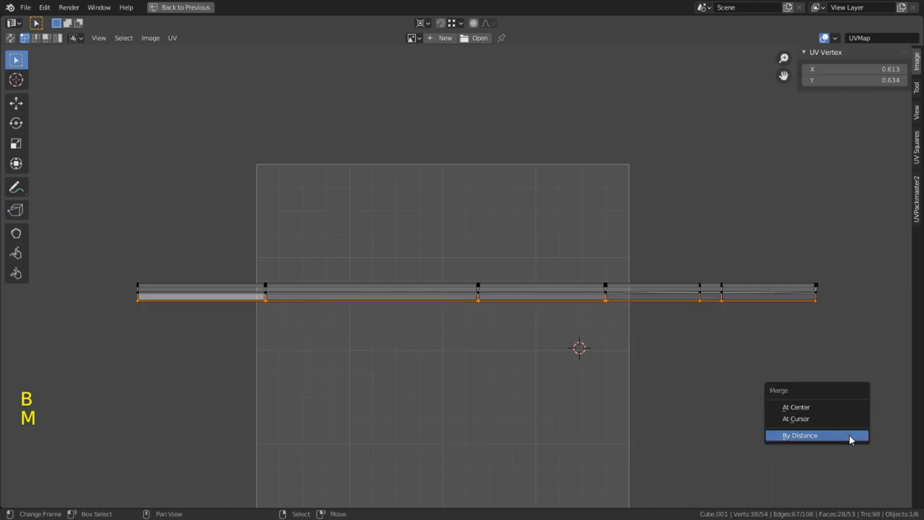
click(849, 435)
scroll(264, 361, up, 3)
scroll(354, 268, up, 2)
key(ctrl+space)
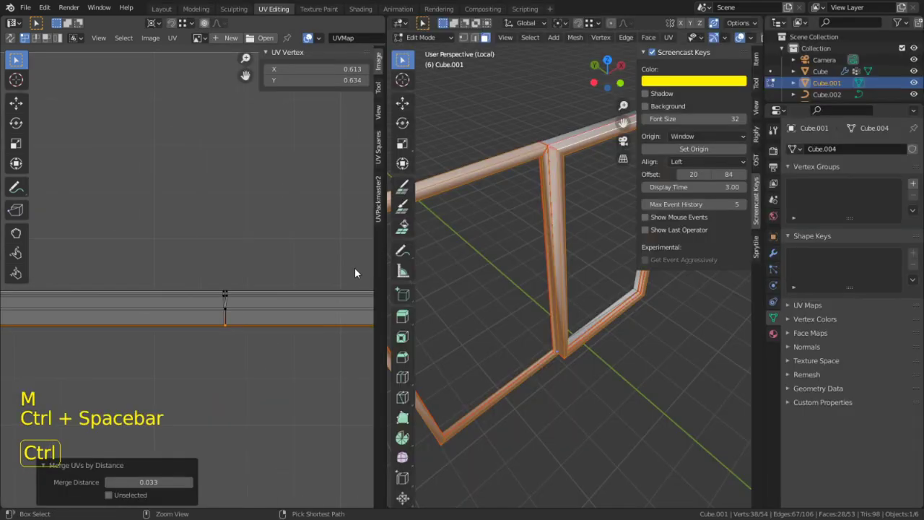
key(ctrl+space)
- Try to box-select the vertex row just below the strips' upper edge and clear the selection
scroll(308, 287, down, 2)
key(b)
drag(168, 241, 758, 280)
scroll(629, 315, up, 3)
scroll(642, 314, up, 3)
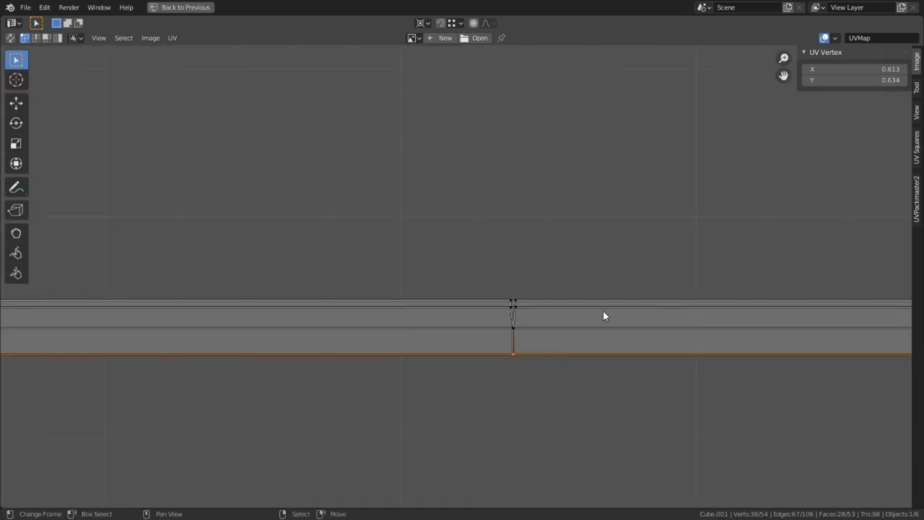
shift+middle_drag(282, 314, 736, 299)
scroll(264, 324, down, 4)
key(b)
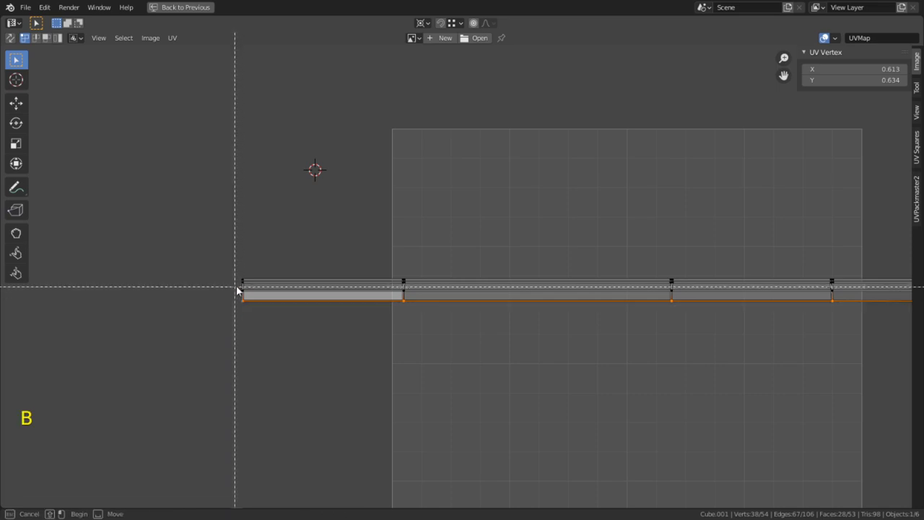
drag(239, 282, 828, 204)
scroll(252, 290, up, 3)
key(alt+a)
shift+middle_drag(402, 252, 712, 236)
scroll(229, 331, up, 3)
- Circle-select the joint vertices in the row just below the upper edge, starting from the strips' left part
key(c)
mouse_move(197, 284)
mouse_down()
mouse_move(668, 270)
mouse_move(847, 293)
mouse_move(885, 271)
mouse_up()
right_click(885, 271)
shift+middle_drag(885, 271, 551, 324)
key(c)
click(406, 317)
right_click(404, 320)
scroll(551, 324, up, 2)
key(c)
click(539, 335)
right_click(539, 337)
- Add the right-end vertices of the row below the upper edge to the selection and merge the row by distance
shift+middle_drag(635, 347, 325, 319)
shift+middle_drag(742, 313, 380, 336)
shift+middle_drag(549, 342, 1, 360)
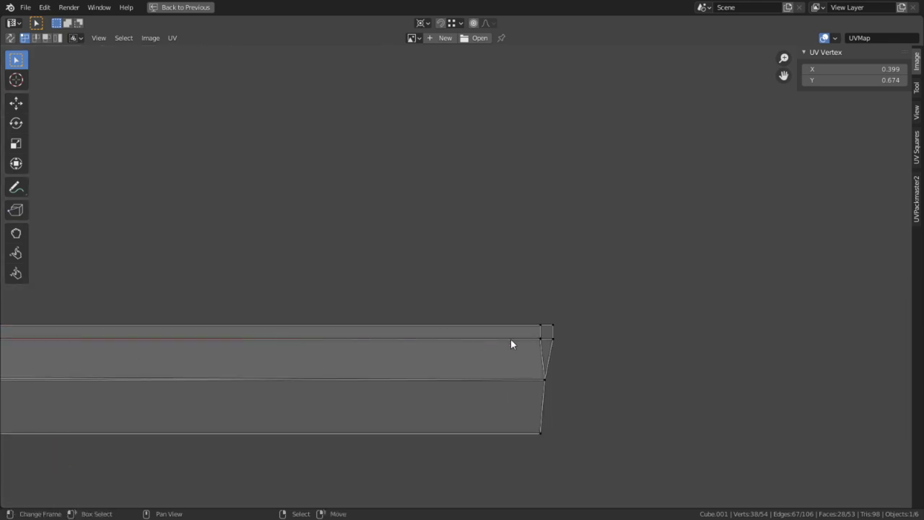
key(c)
click(546, 351)
right_click(556, 347)
key(m)
click(558, 348)
click(634, 326)
- Circle-select the upper-edge vertices at the strips' right end and on both sides of the narrow section
key(c)
click(556, 322)
right_click(552, 320)
scroll(551, 275, down, 2)
shift+middle_drag(551, 274, 910, 297)
scroll(530, 296, up, 1)
scroll(529, 301, up, 1)
key(c)
mouse_move(675, 330)
mouse_down()
mouse_move(546, 361)
mouse_move(443, 354)
mouse_up()
right_click(398, 343)
- Extend the upper-edge selection with the joint vertices of the strips' middle sections
scroll(398, 343, down, 2)
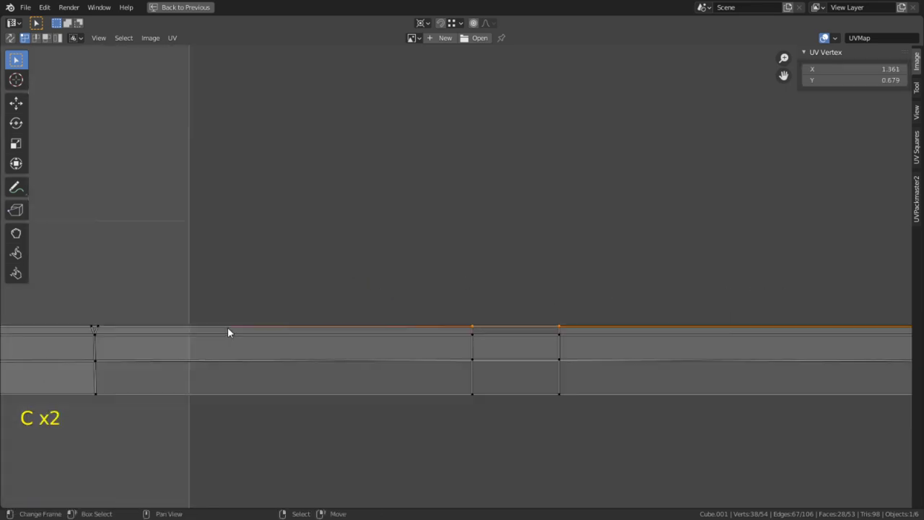
shift+middle_drag(227, 330, 680, 337)
scroll(681, 337, up, 2)
key(c)
drag(728, 334, 666, 365)
right_click(665, 361)
scroll(498, 325, down, 1)
shift+middle_drag(245, 282, 612, 276)
key(c)
click(357, 340)
right_click(324, 319)
- Add the remaining upper-edge joint and left-end vertices to the selection and merge the row by distance
shift+middle_drag(324, 320, 139, 243)
scroll(463, 226, down, 1)
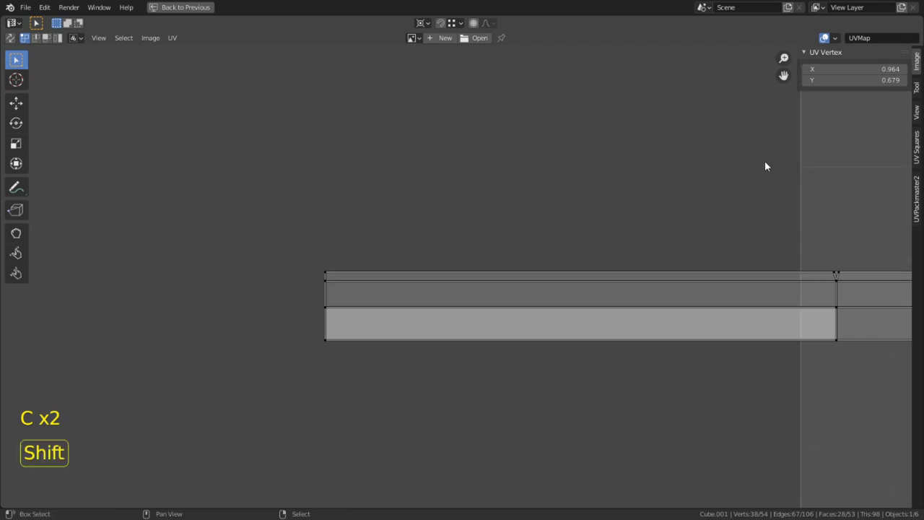
shift+middle_drag(692, 202, 311, 267)
key(c)
click(450, 320)
right_click(452, 322)
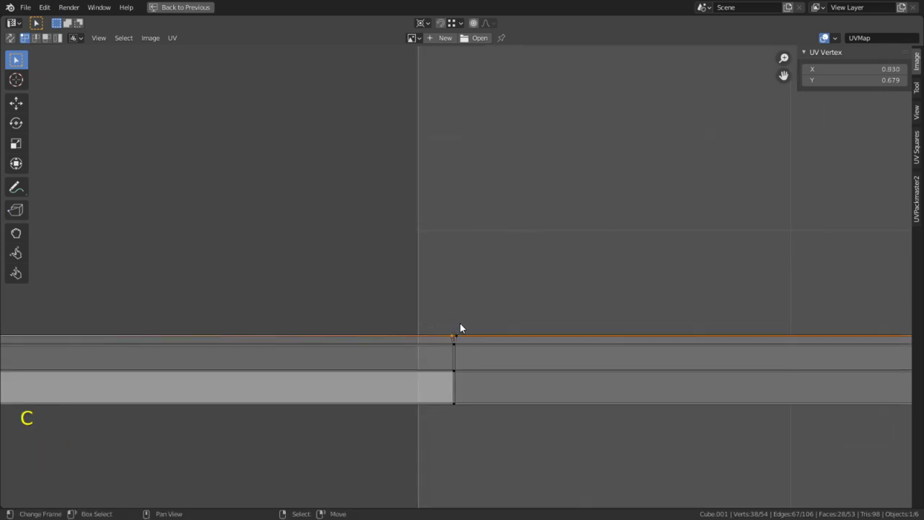
key(c)
click(459, 324)
right_click(455, 336)
key(c)
right_click(457, 369)
shift+middle_drag(457, 369, 561, 365)
key(c)
click(140, 310)
right_click(142, 309)
key(m)
click(145, 312)
scroll(387, 256, down, 4)
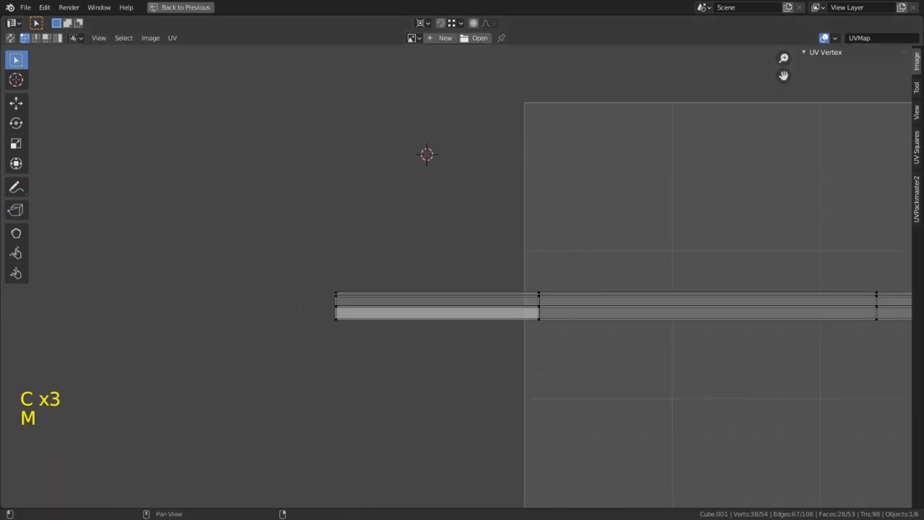
- Inspect the merged strips along their length and circle-select the faces above the narrow section in face mode
key(a)
key(a)
shift+middle_drag(896, 219, 425, 173)
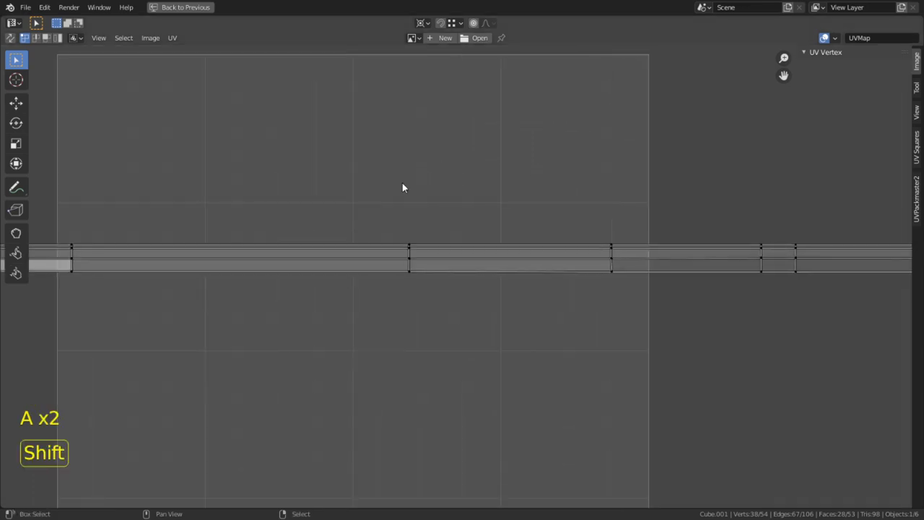
shift+middle_drag(743, 212, 632, 229)
key(3)
key(c)
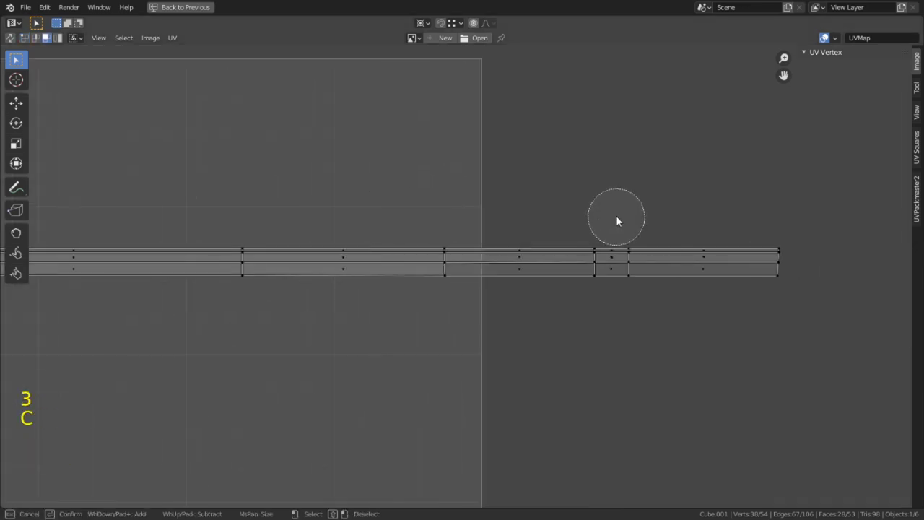
drag(618, 216, 618, 233)
right_click(621, 246)
- Set the UV selection to islands, select both strips and pin all their UVs
scroll(623, 258, up, 2)
key(4)
key(a)
key(p)
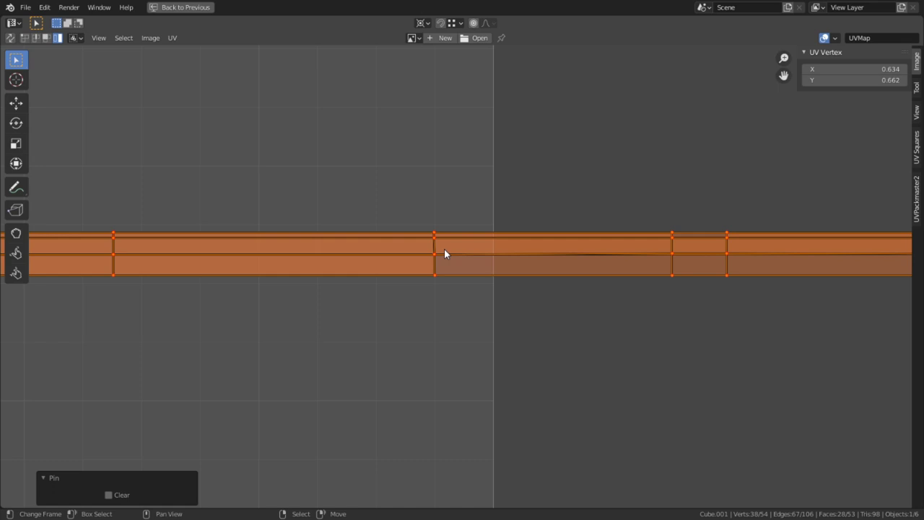
- Try moving one strip's island up off the other to check the overlap, and cancel the move
shift+click(728, 265)
key(g)
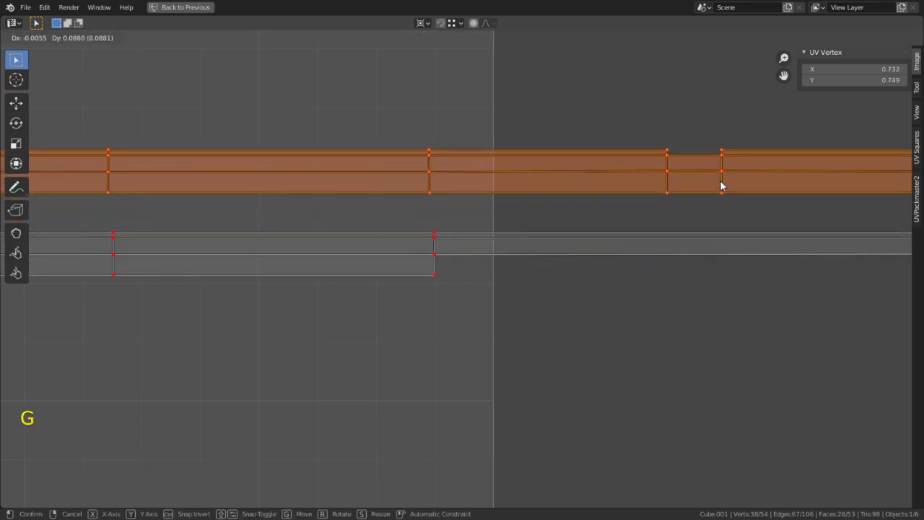
right_click(719, 181)
scroll(448, 317, down, 3)
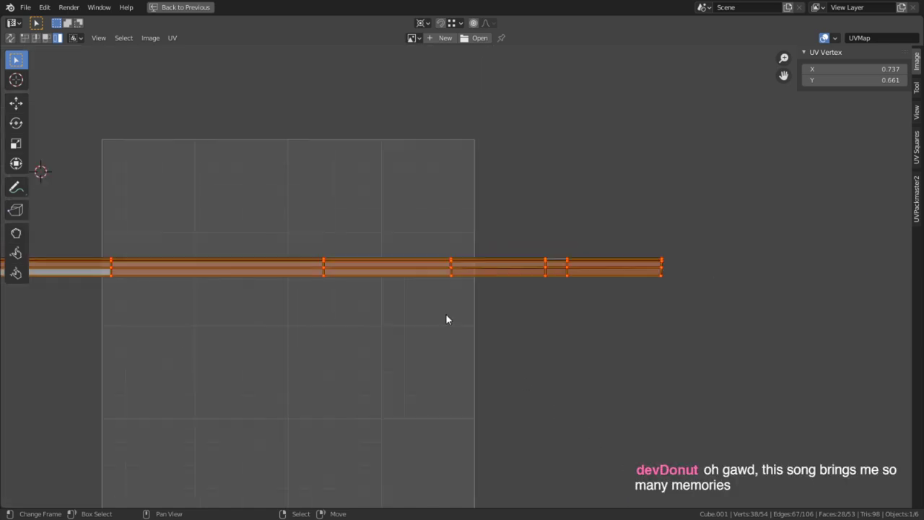
- Set the UV selection to faces and circle-select the faces in the strips' right half
key(ctrl+space)
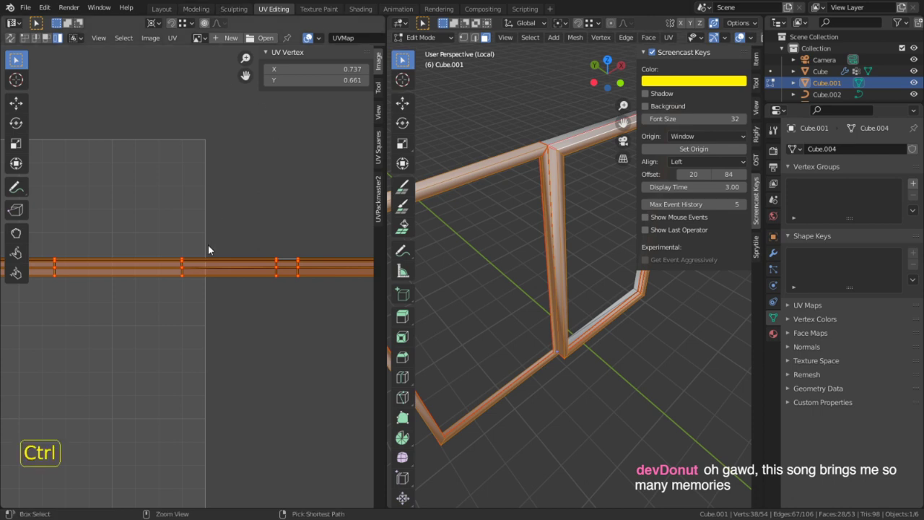
key(ctrl+space)
key(3)
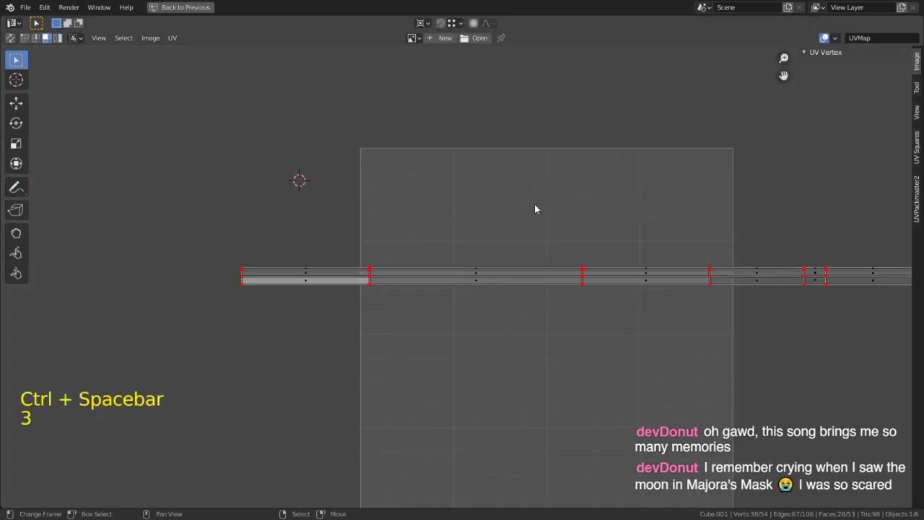
shift+middle_drag(674, 191, 555, 166)
key(c)
mouse_move(557, 214)
mouse_down()
mouse_move(592, 267)
mouse_move(881, 247)
mouse_up()
right_click(881, 247)
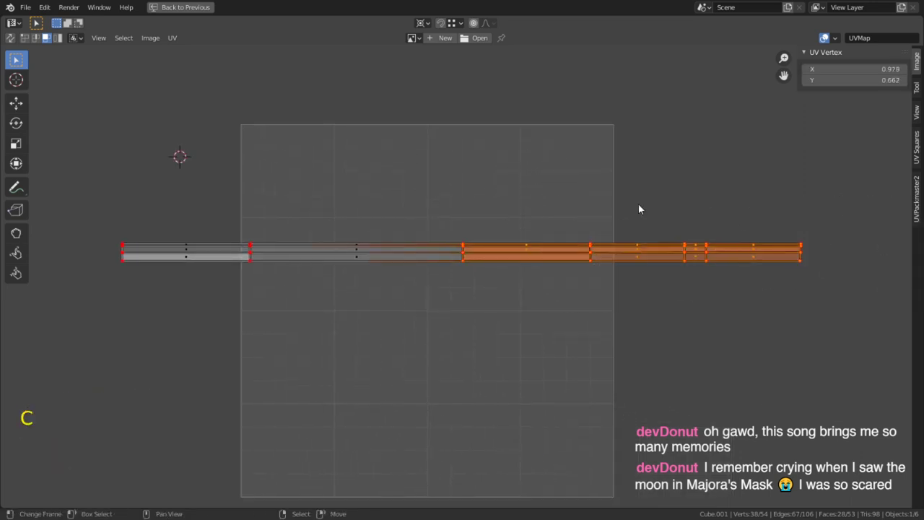
- Turn on UV sync selection, deselect everything and maximize the 3D viewport around the door frame
click(11, 37)
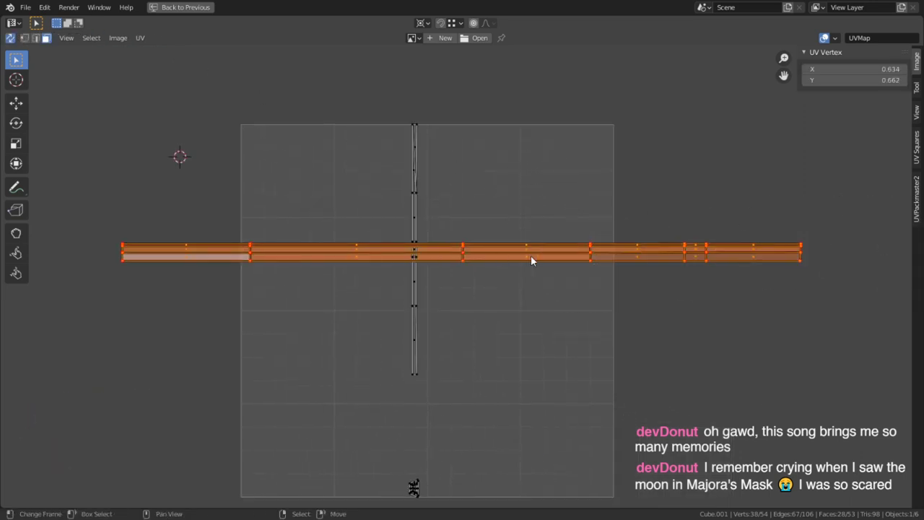
click(555, 162)
key(ctrl+space)
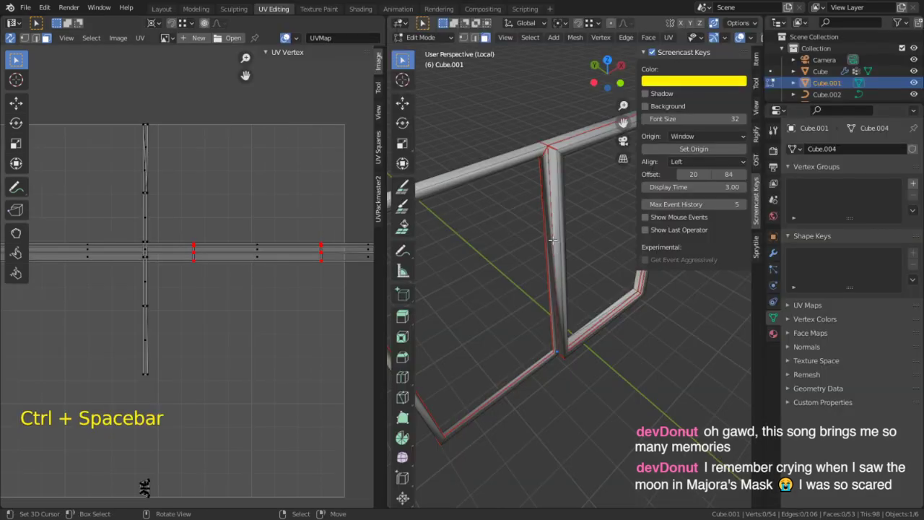
key(ctrl+space)
shift+middle_drag(490, 151, 499, 188)
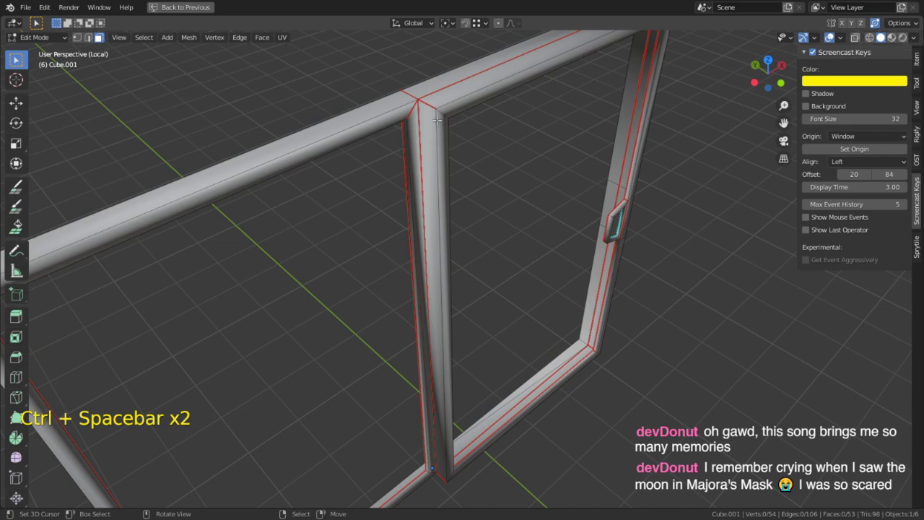
- Select the two linked strips of the door frame and hide all other faces
key(l)
key(l)
middle_drag(367, 184, 438, 161)
key(ctrl+space)
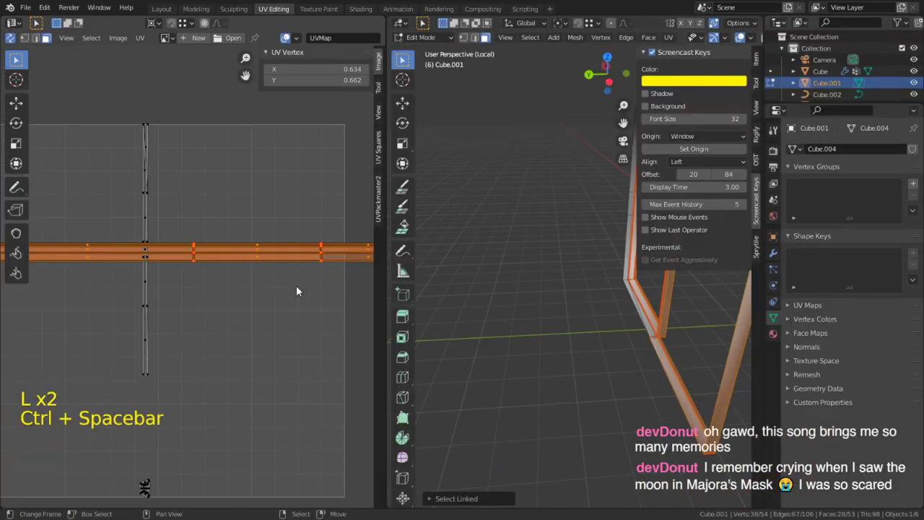
key(shift+h)
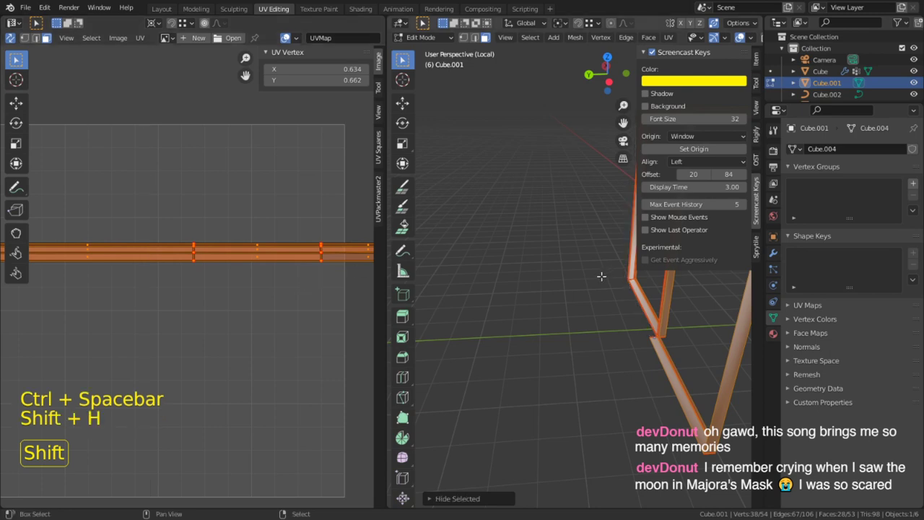
key(ctrl)
key(ctrl)
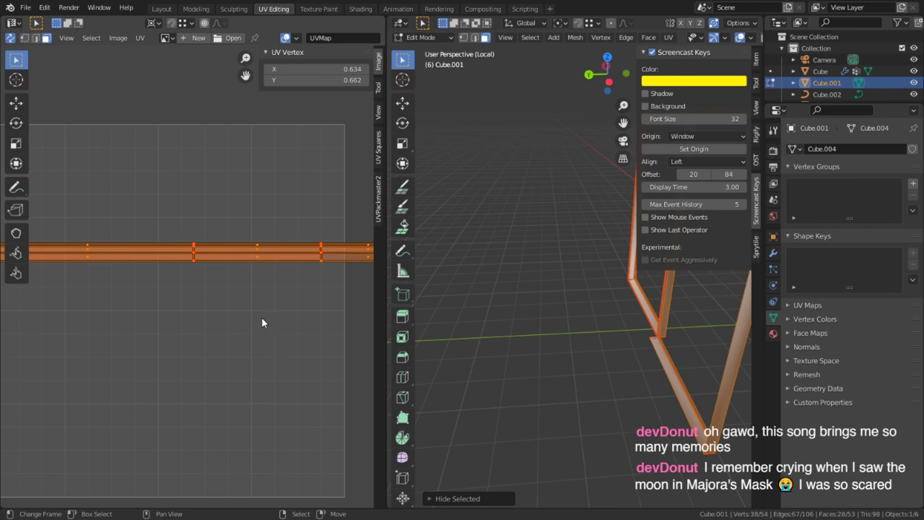
- Circle-select the faces in the UV strips' right half and move them horizontally by -2.9986' to overlap the left half
scroll(213, 366, down, 3)
key(ctrl+space)
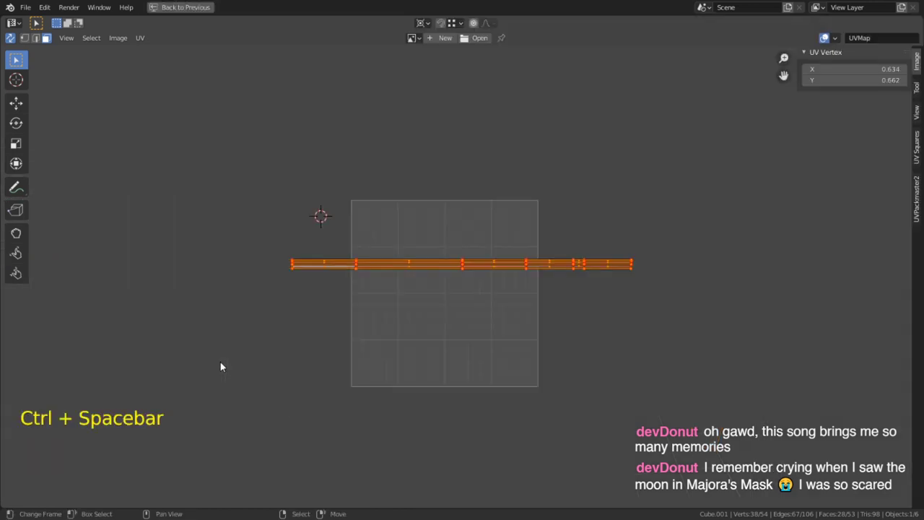
click(569, 325)
key(c)
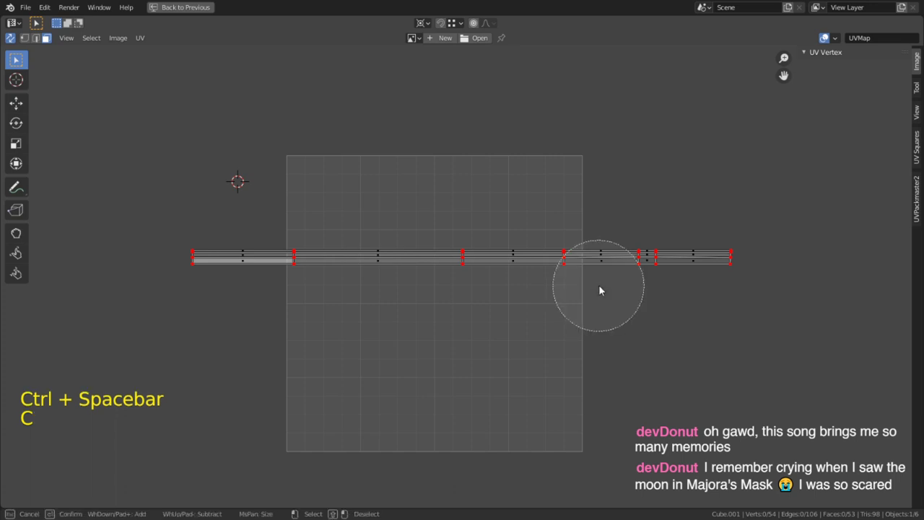
drag(719, 255, 601, 258)
right_click(575, 261)
key(g)
key(shift)
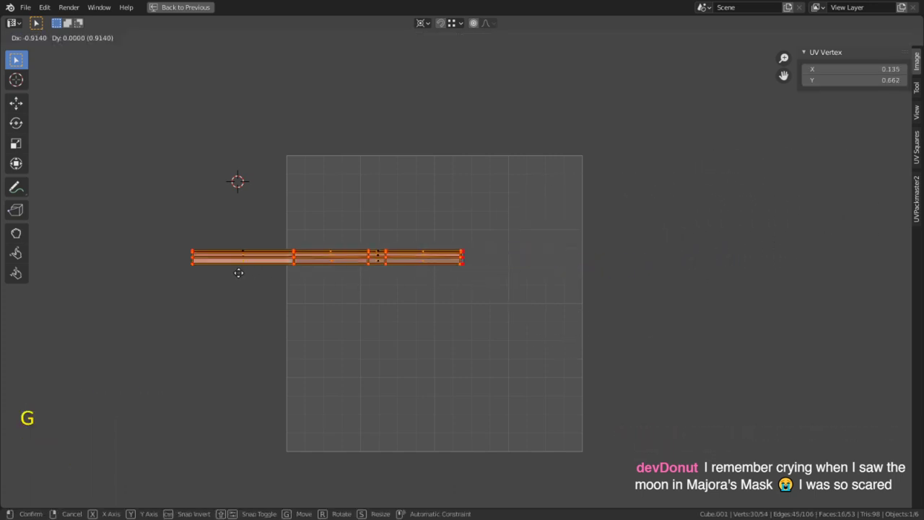
click(224, 266)
- Circle-select all faces of the stacked strips and move them by X 1.1534' and Y -1.7429' to the UV square's lower edge
key(c)
drag(215, 262, 464, 227)
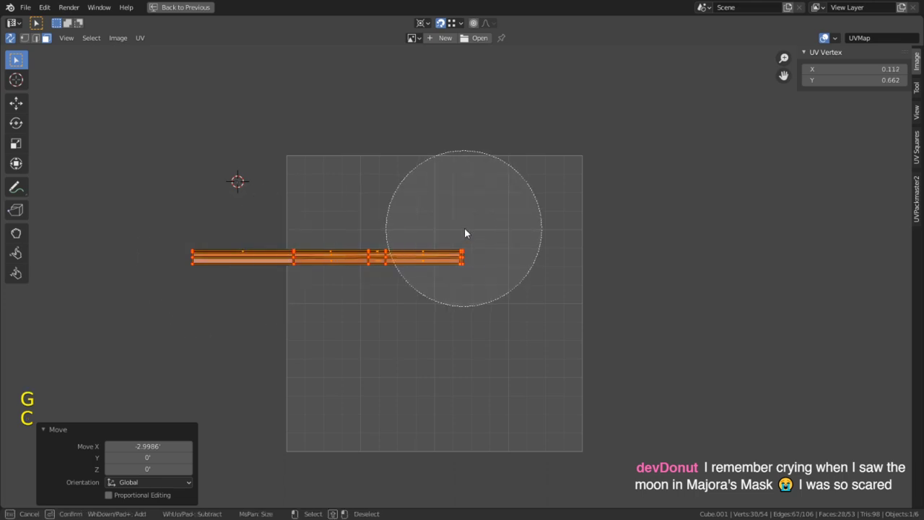
right_click(305, 295)
key(g)
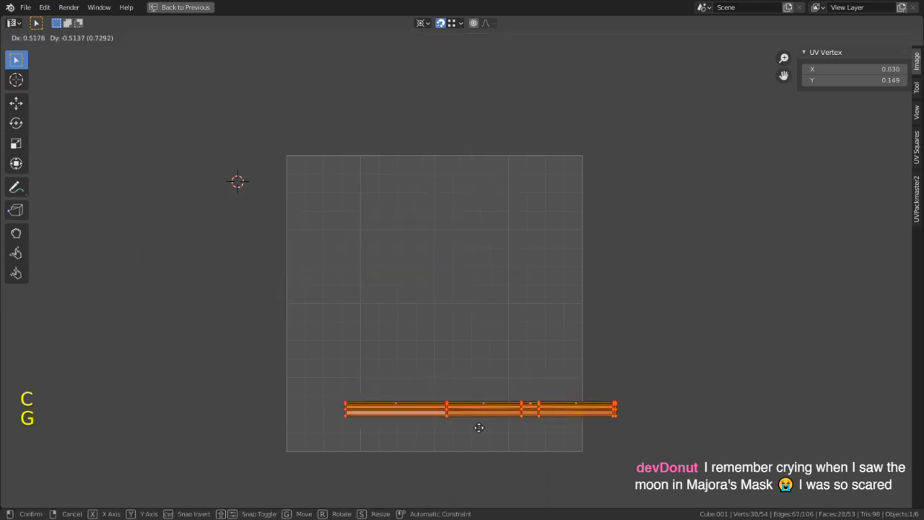
click(445, 433)
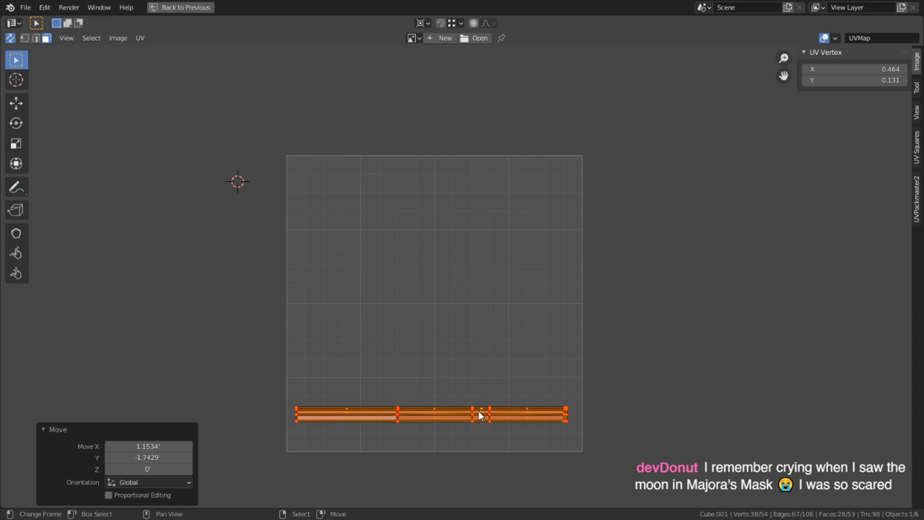
middle_drag(507, 395, 516, 296)
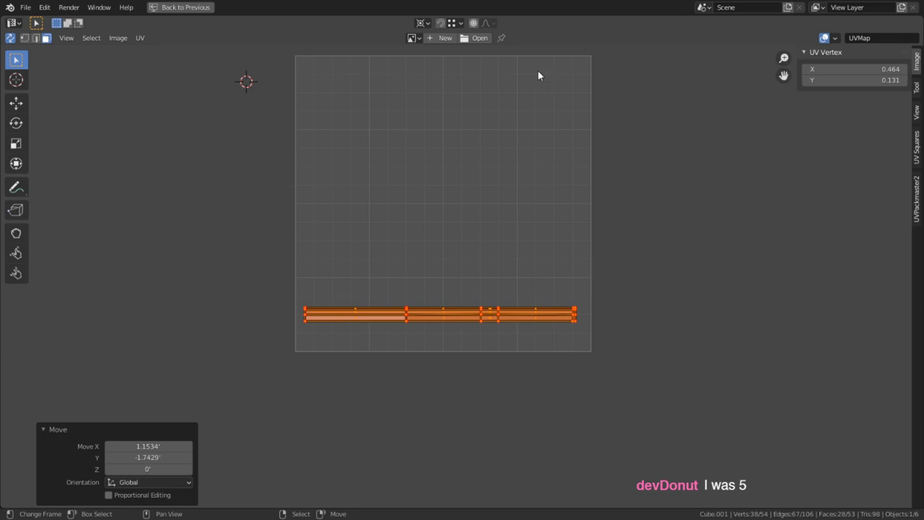
- Examine the isolated door frame in the maximized 3D viewport from its lower corners up to its upper rails
key(ctrl+space)
key(shift)
shift+middle_drag(564, 418, 599, 393)
key(ctrl+space)
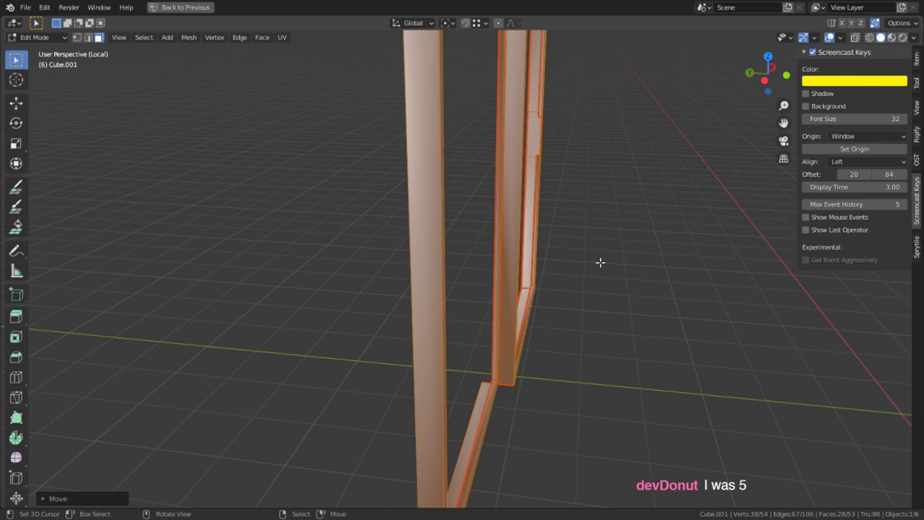
middle_drag(599, 258, 575, 258)
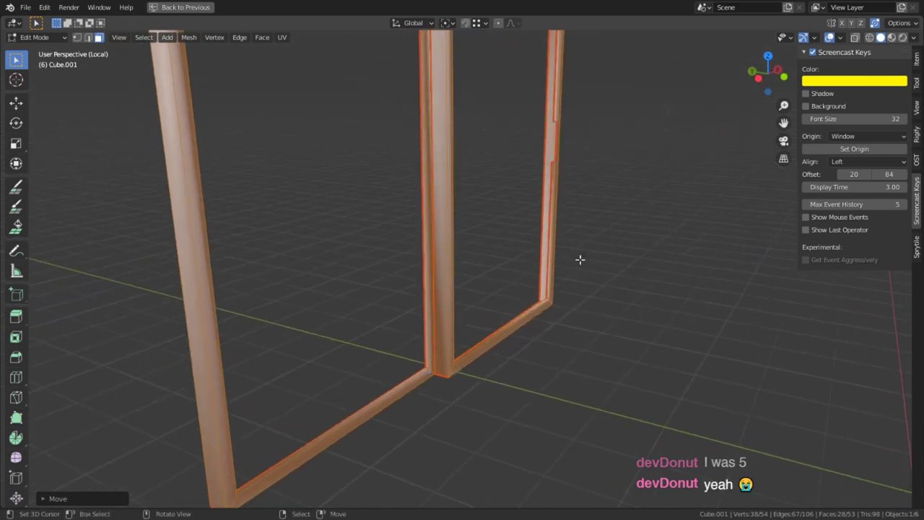
alt+middle_click(538, 325)
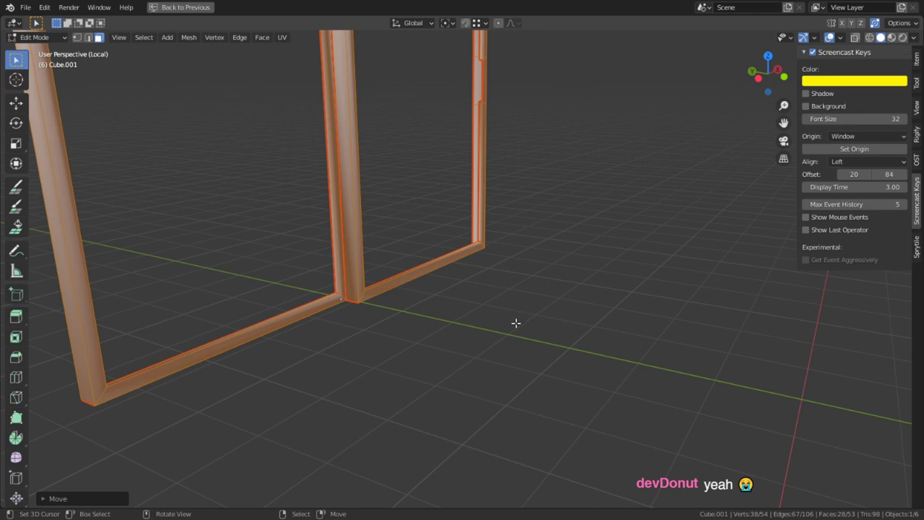
key(alt)
alt+middle_click(347, 296)
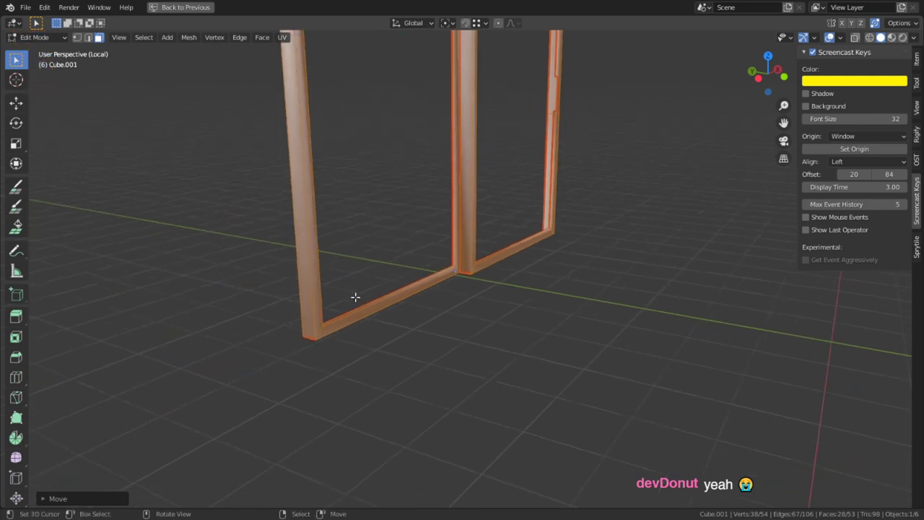
middle_drag(557, 288, 513, 260)
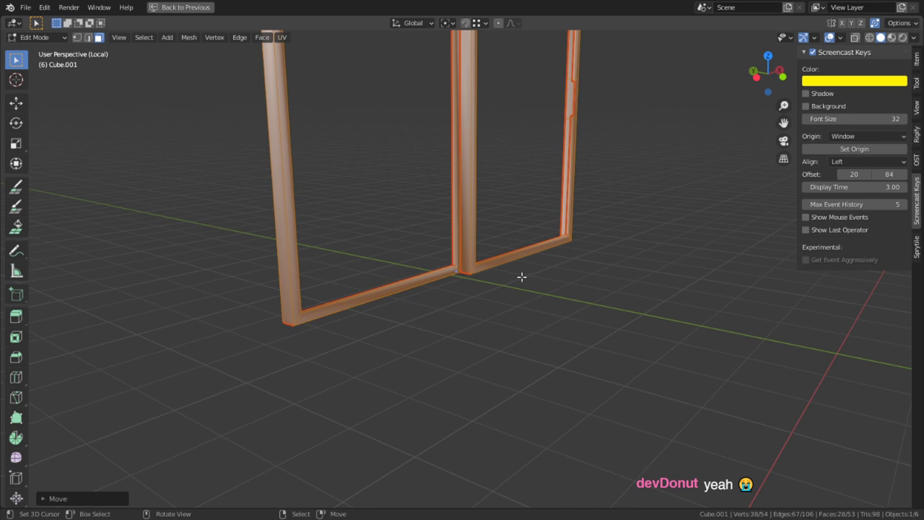
key(alt)
shift+middle_drag(498, 182, 451, 384)
middle_drag(454, 197, 451, 225)
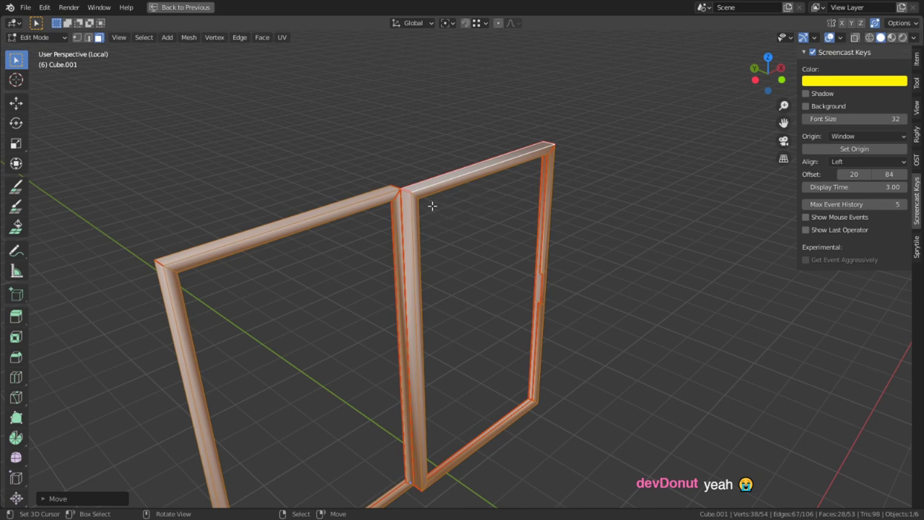
alt+drag(419, 200, 425, 313)
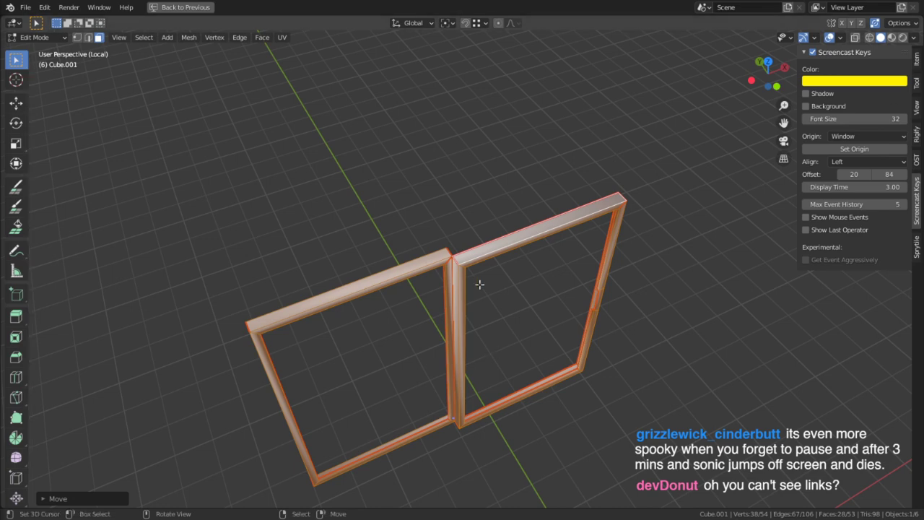
- Reveal the hidden faces of the door and inspect the whole mesh
right_click(722, 252)
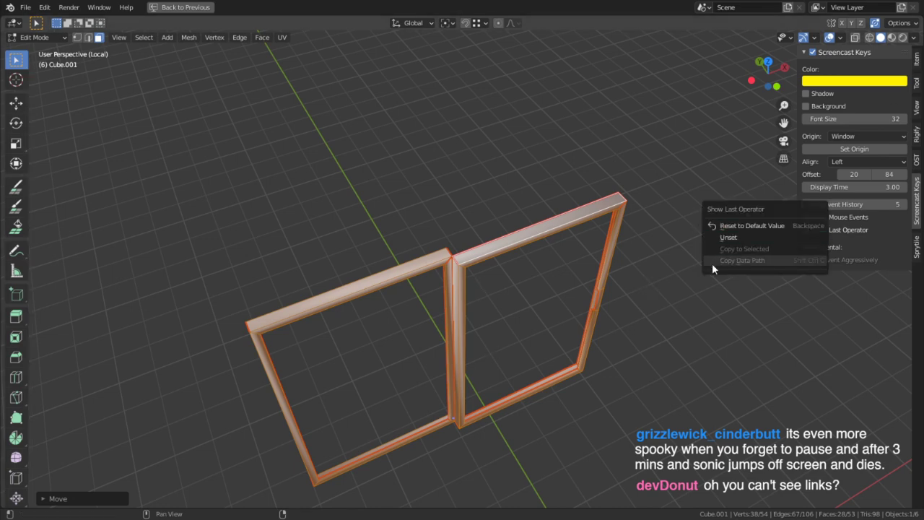
click(722, 263)
key(alt+h)
middle_drag(623, 211, 497, 159)
shift+middle_drag(644, 402, 586, 280)
key(4)
key(3)
- Select the two upper faces of the handle-side frame and bring back the UV editor to locate them in the layout
right_click(541, 169)
middle_drag(550, 178, 567, 293)
key(3)
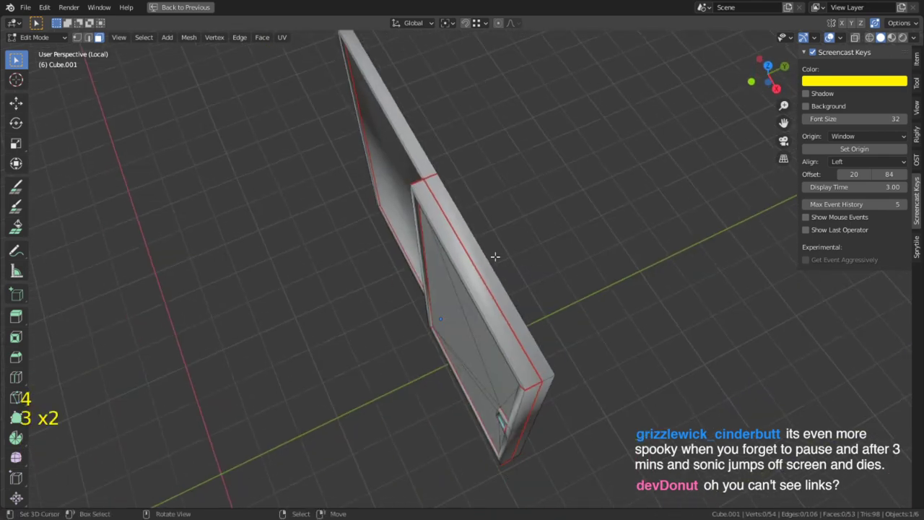
right_click(483, 257)
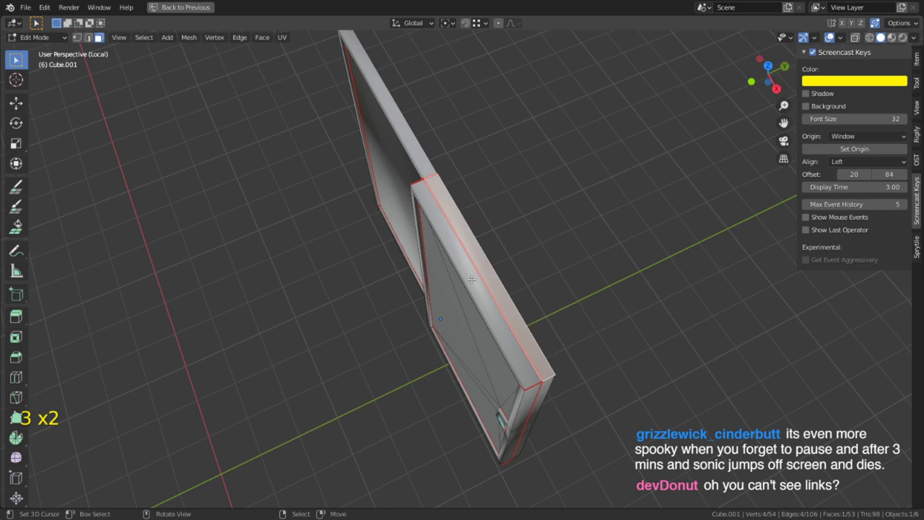
shift+right_click(475, 279)
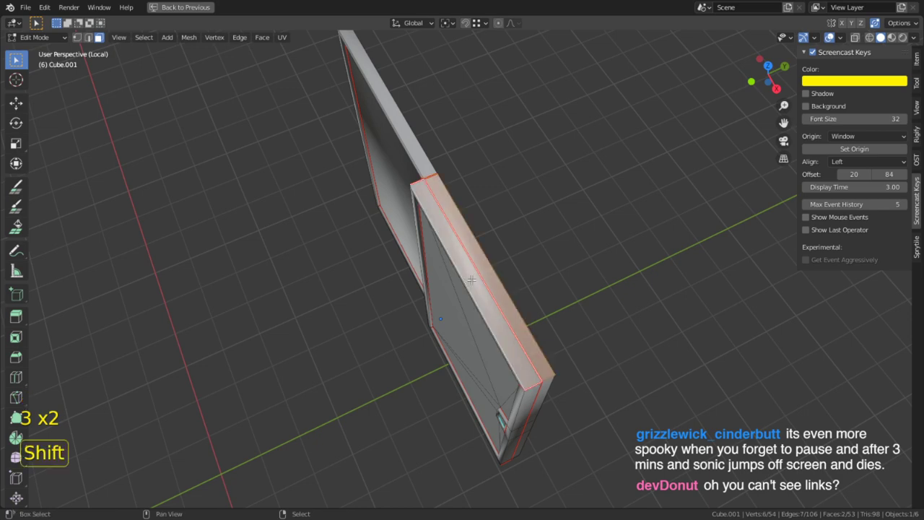
click(178, 9)
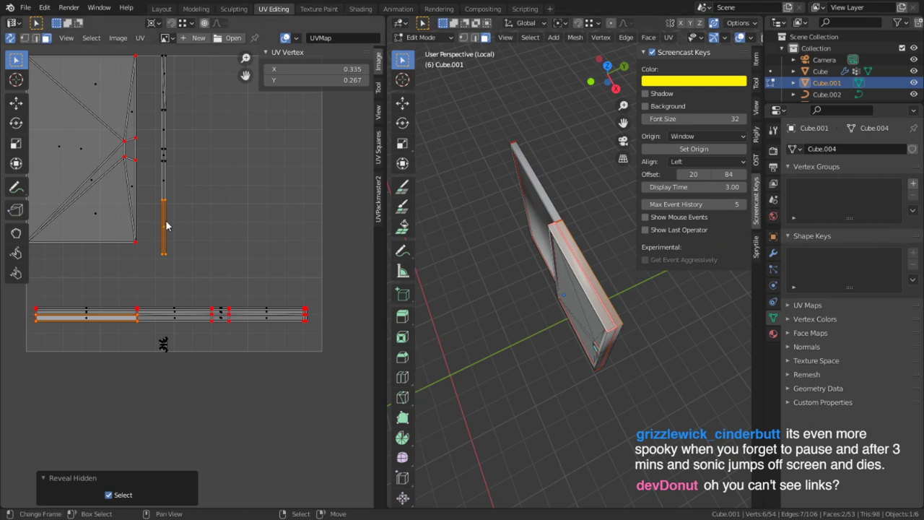
- Select the rear upper face and the matching faces on the frame's underside to locate them in the narrow vertical UV strip
click(591, 272)
key(3)
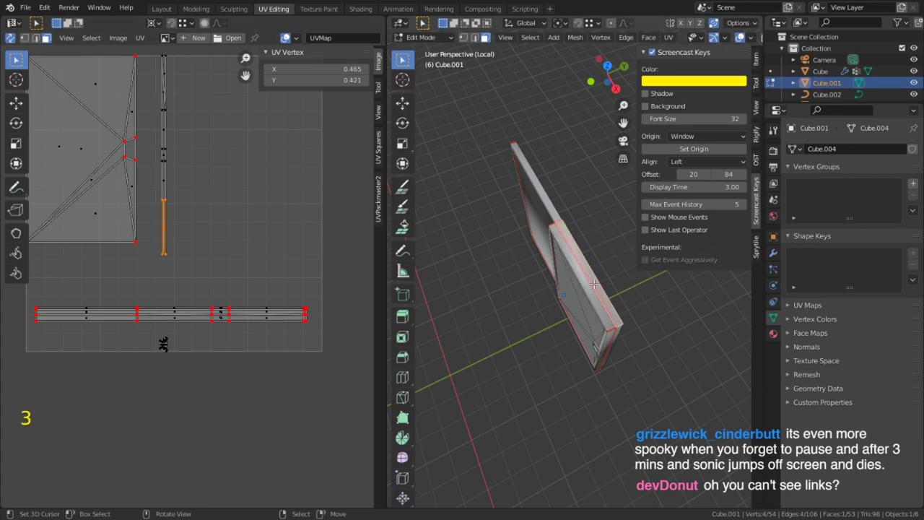
middle_drag(668, 392, 547, 385)
shift+click(562, 370)
shift+click(559, 395)
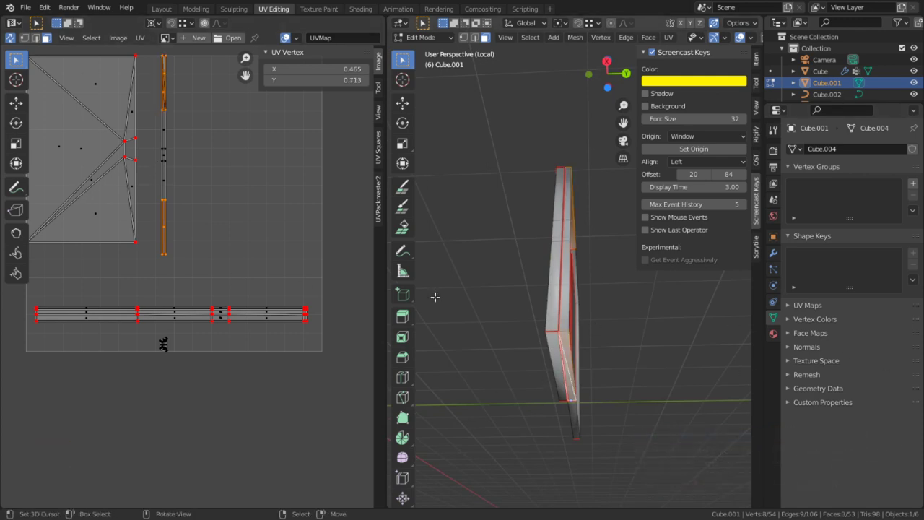
key(c)
right_click(269, 147)
middle_drag(548, 274, 572, 267)
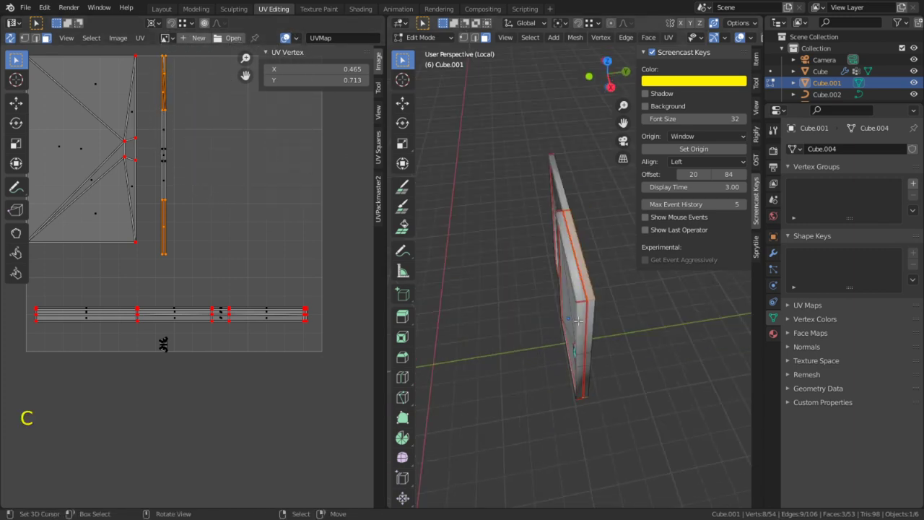
- Select the front upper face and adjoining outer side face of the handle-side frame to locate them in the horizontal UV strips
click(571, 267)
shift+click(579, 334)
middle_drag(582, 335, 607, 268)
scroll(603, 267, up, 1)
shift+middle_drag(495, 233, 478, 278)
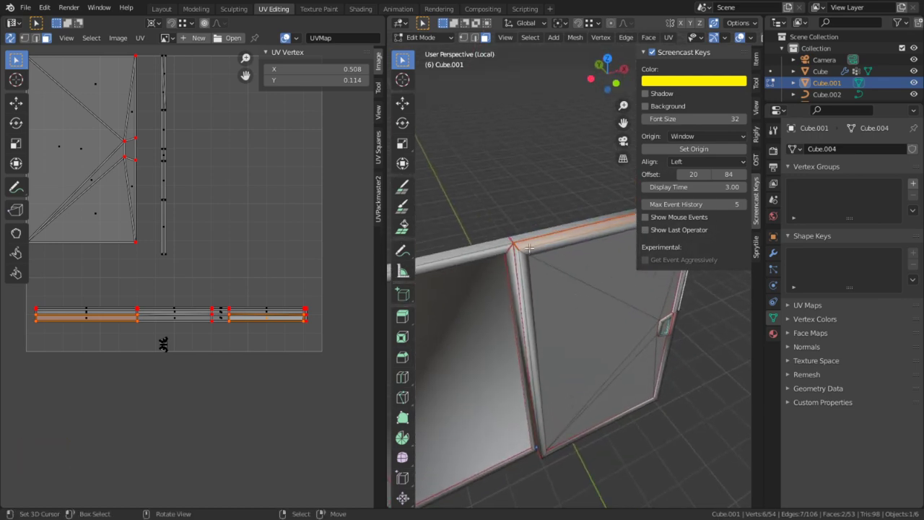
shift+middle_drag(531, 247, 442, 270)
- Select the beveled inner face of the handle-side frame's upper rail and examine the seams around its outer corner
key(ctrl+space)
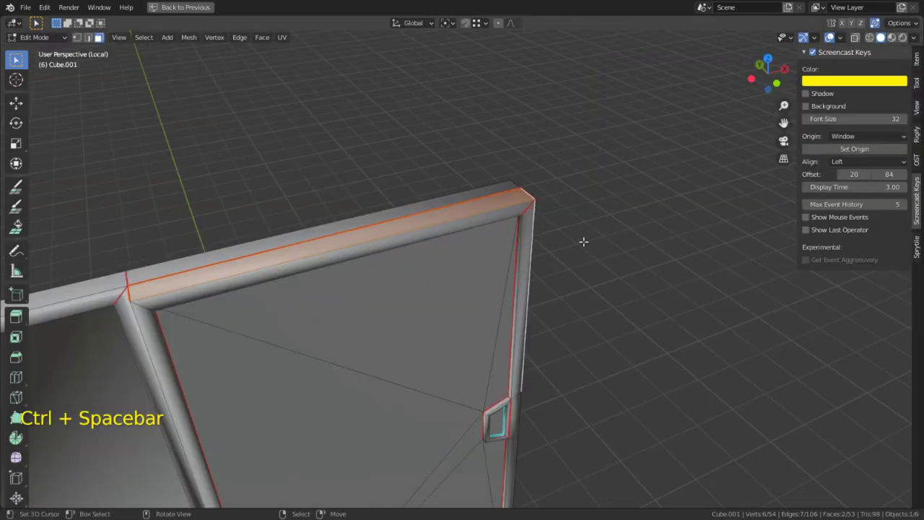
right_click(510, 212)
middle_drag(368, 265, 318, 257)
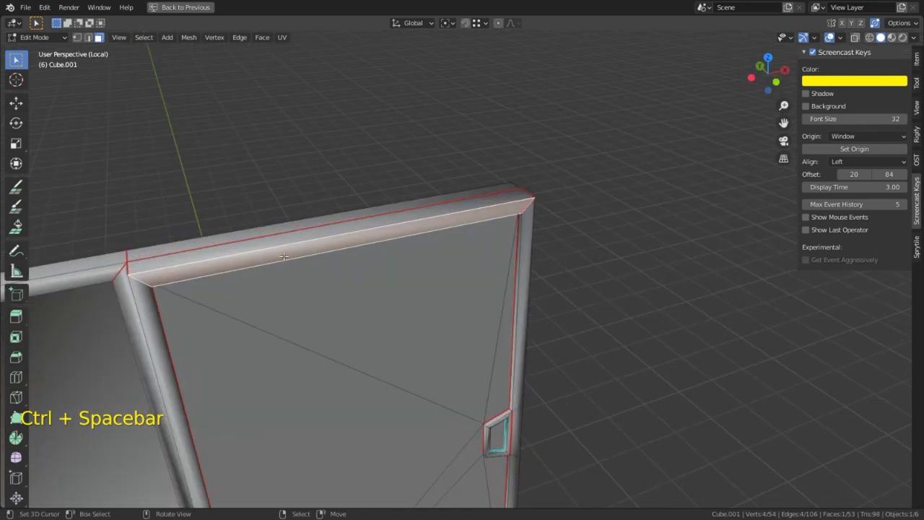
middle_drag(647, 232, 612, 247)
middle_drag(237, 253, 459, 190)
key(3)
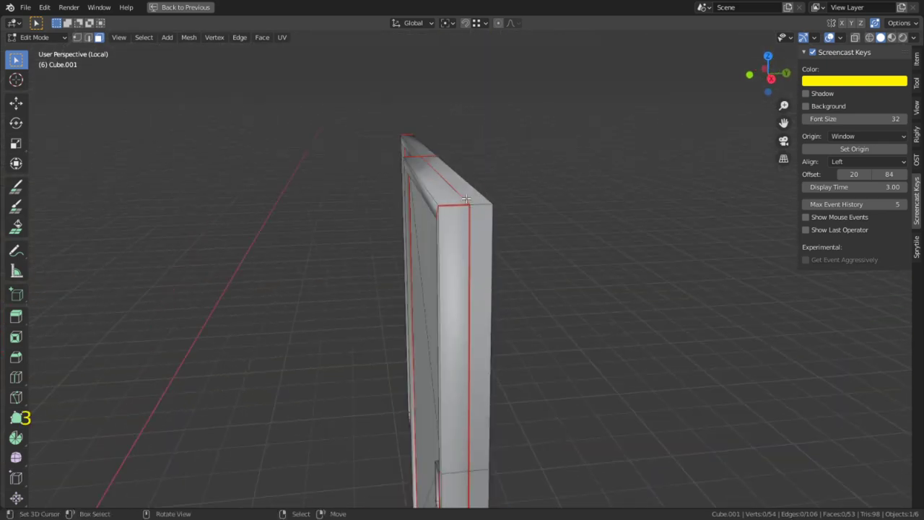
- Compare the UV positions of the front and rear upper frame faces across the vertical and horizontal strips
key(ctrl+space)
scroll(145, 260, up, 2)
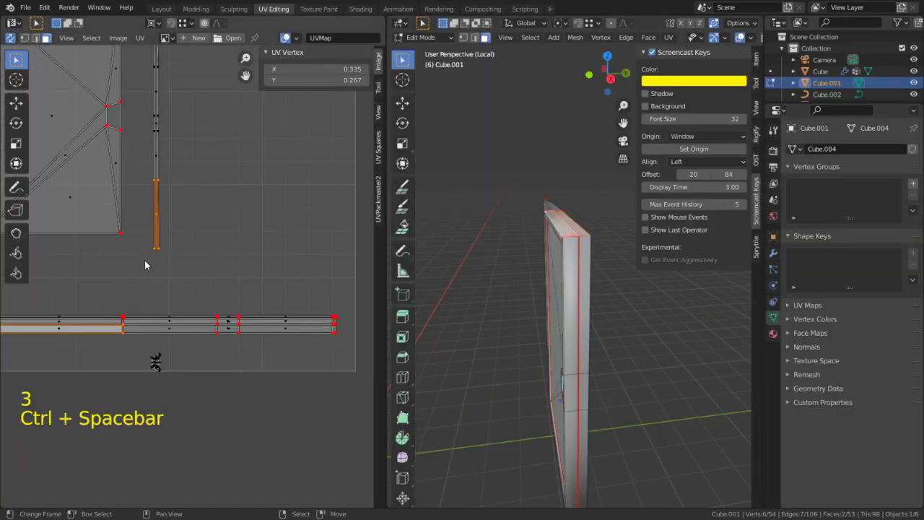
shift+scroll(182, 307, up, 3)
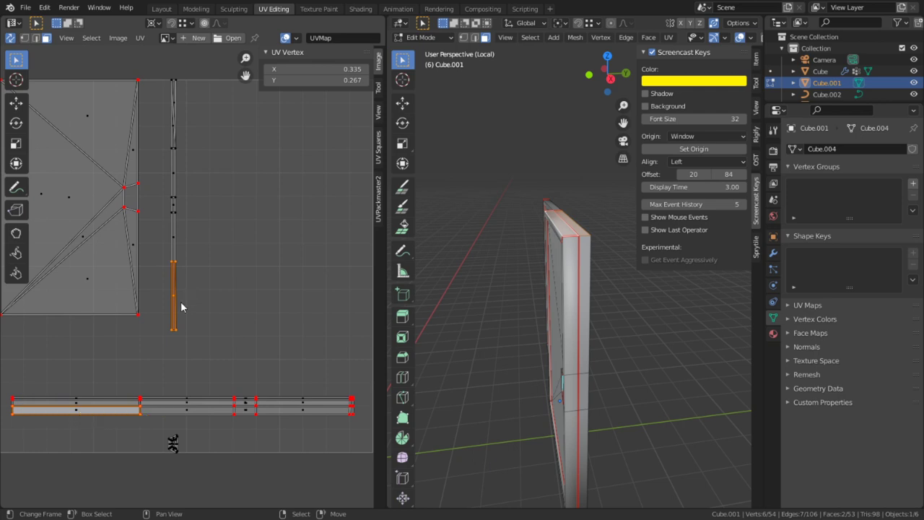
scroll(246, 365, down, 1)
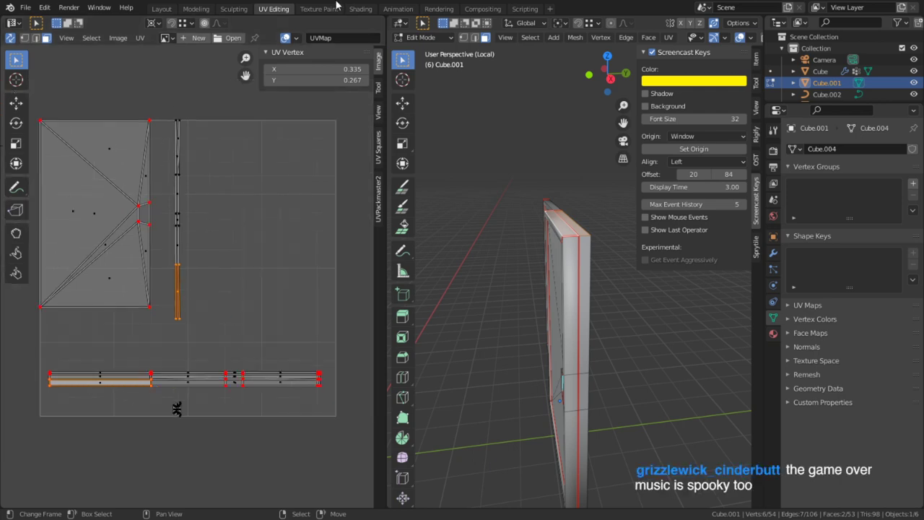
right_click(179, 415)
- Switch to the Shading workspace and create a new material with shader nodes for the sliding door
click(365, 9)
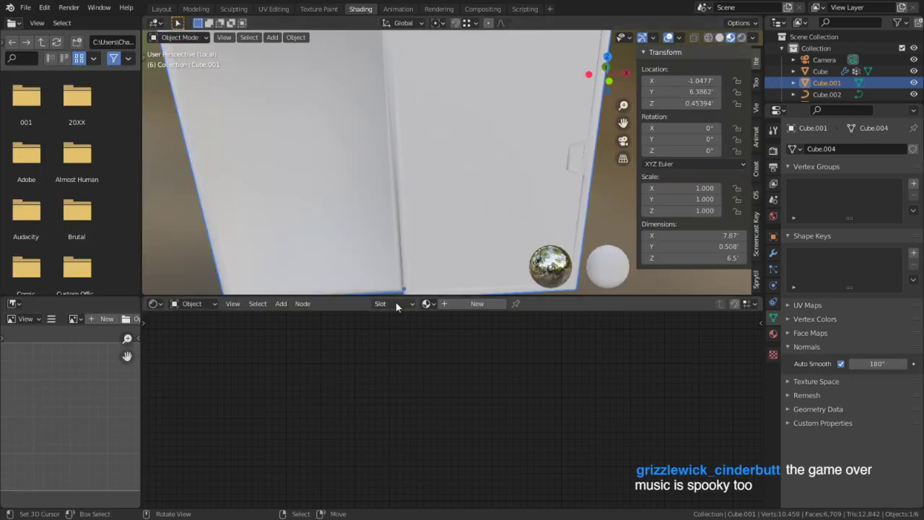
key(shift+a)
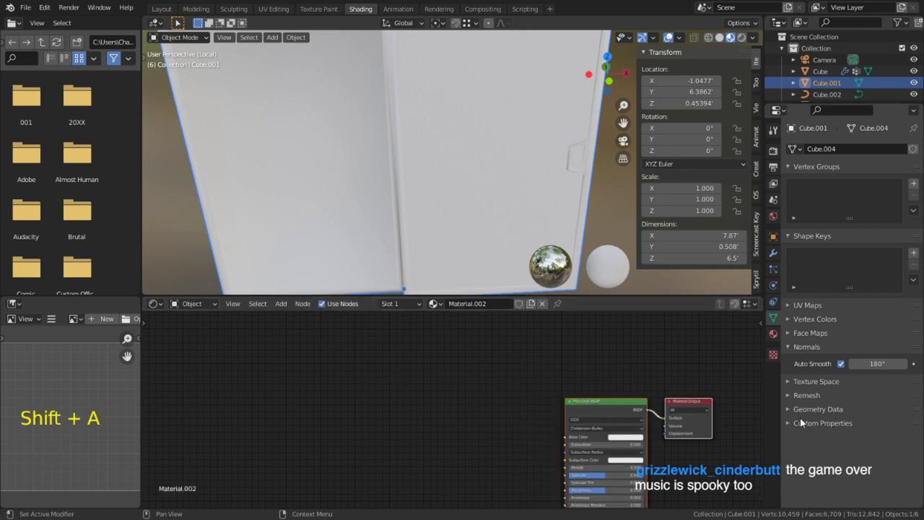
middle_drag(587, 400, 241, 349)
scroll(399, 391, up, 3)
shift+middle_drag(372, 411, 516, 447)
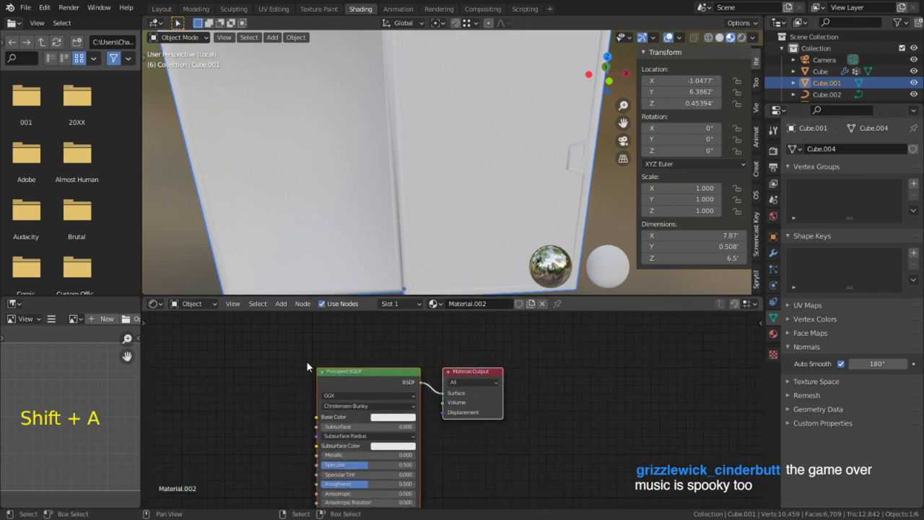
- Delete the Principled BSDF node from the sliding door's material
key(x)
key(shift+a)
click(345, 381)
text(n)
key(Escape)
- Add an Image Texture node, connect its Color to the Material Output's Surface, and create a blank image named Untitled in it
key(shift+a)
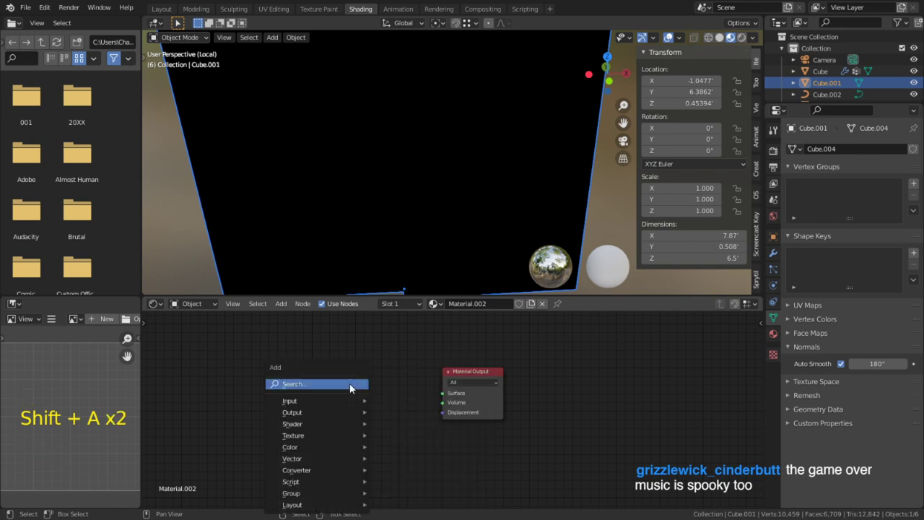
click(349, 383)
text(im)
key(Return)
click(276, 366)
drag(370, 383, 444, 393)
click(316, 402)
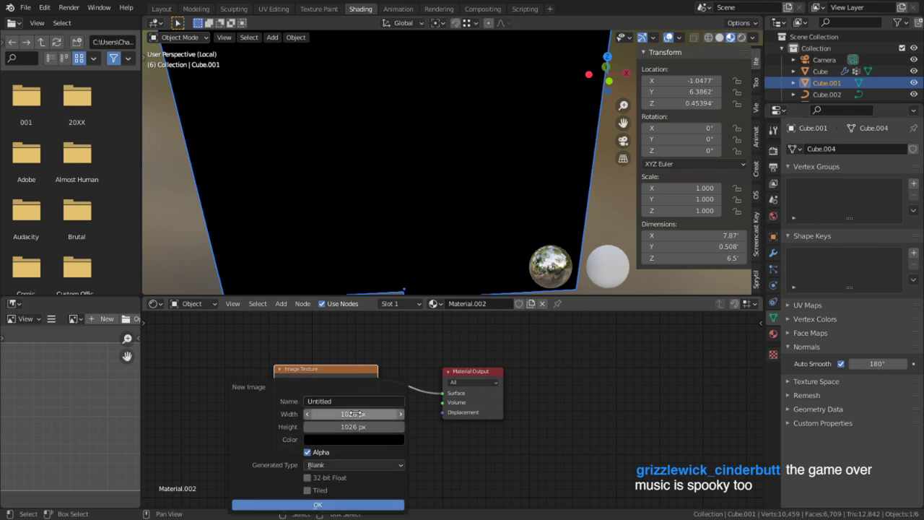
key(Return)
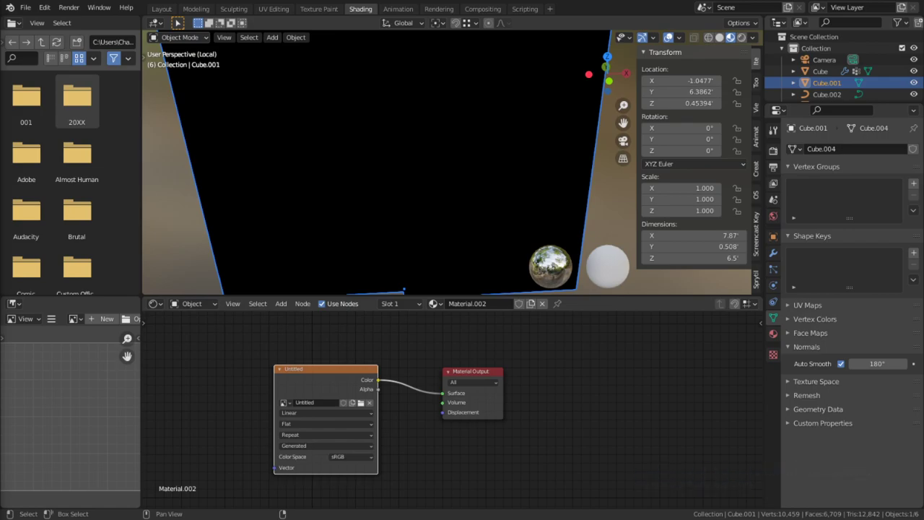
- Switch to the browser to watch the Sonic CD Game Over video on YouTube full screen, and return to Blender
key(alt+Tab)
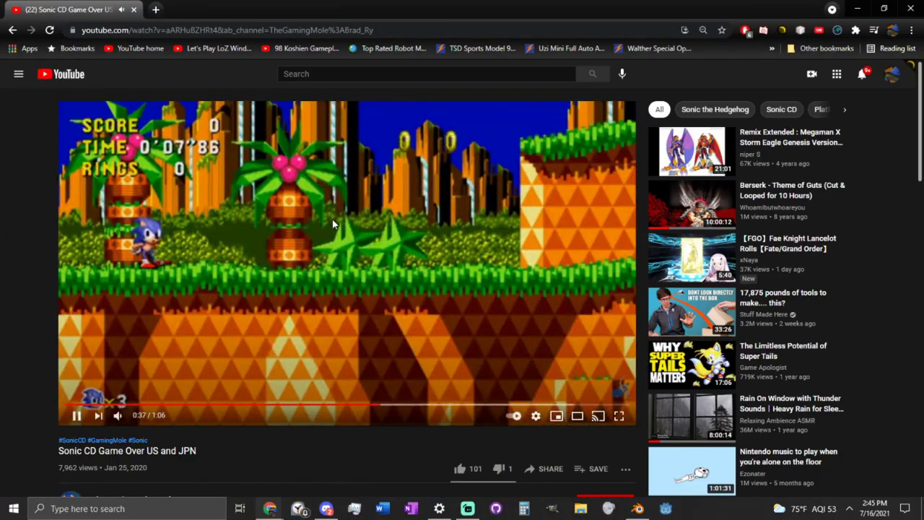
key(F11)
double_click(332, 219)
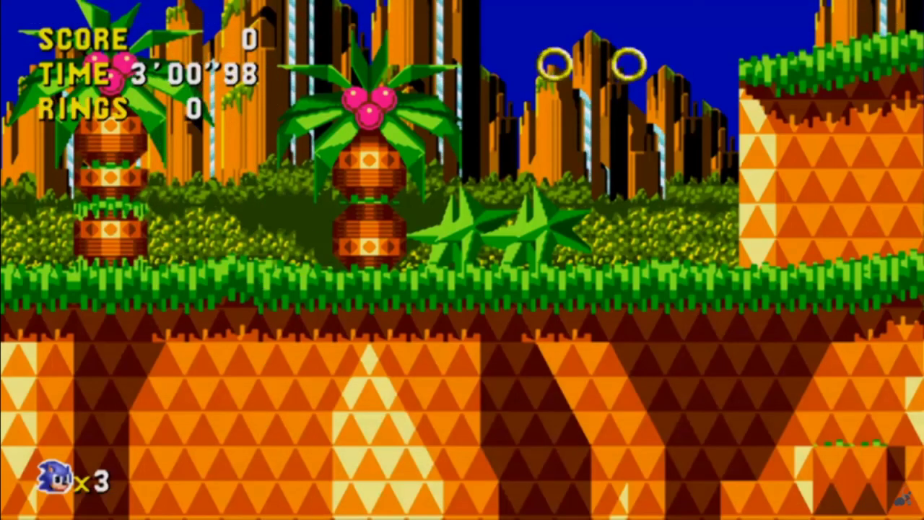
mouse_move(398, 180)
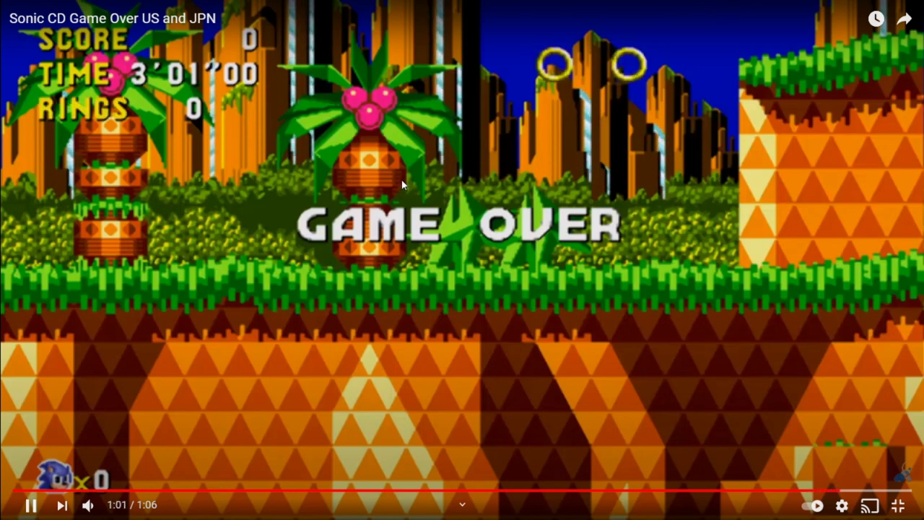
click(402, 157)
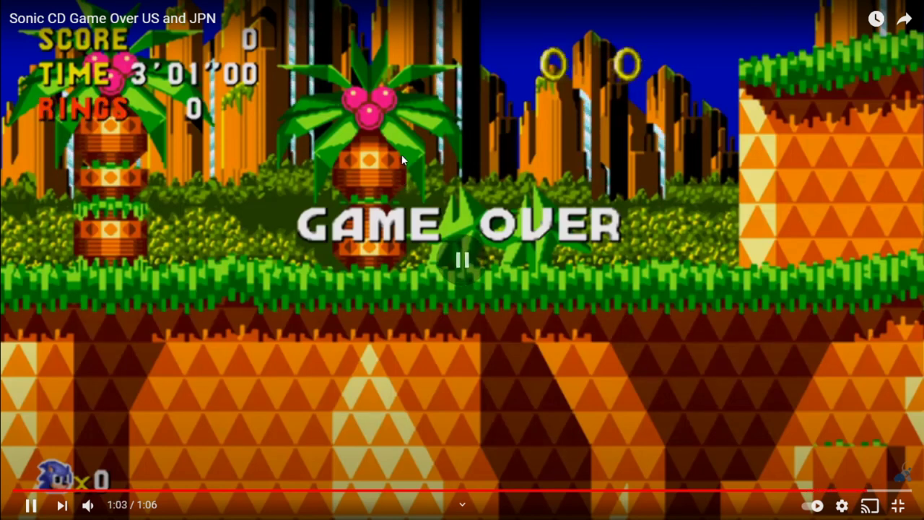
double_click(402, 156)
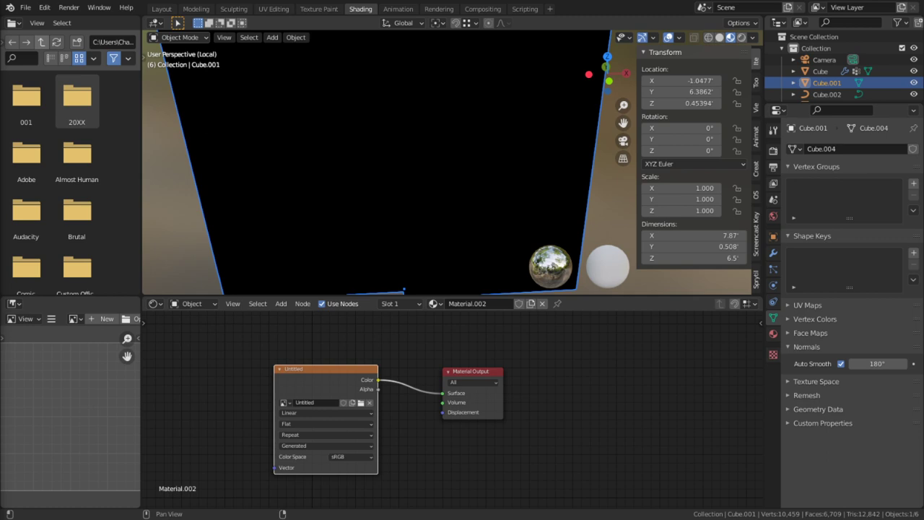
- Switch the sliding door to Texture Paint mode and fill its texture with white using the Fill tool
scroll(465, 223, down, 3)
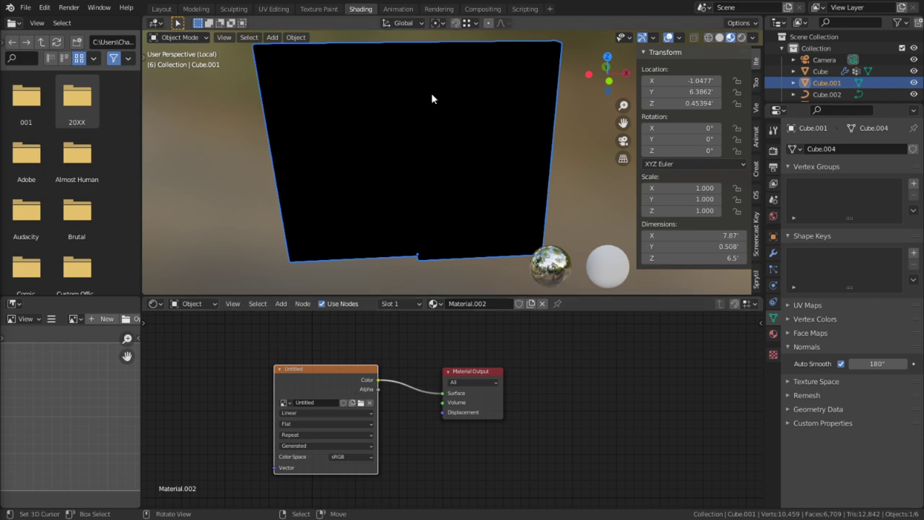
click(179, 37)
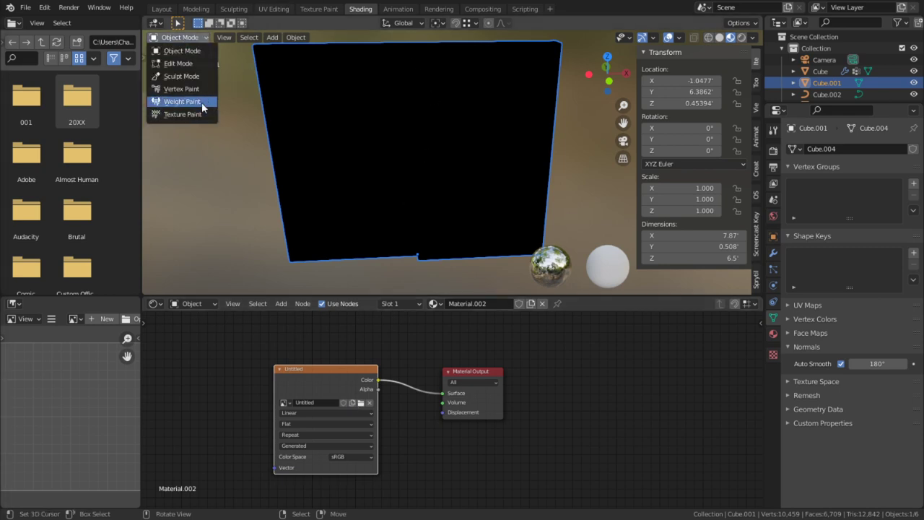
click(187, 116)
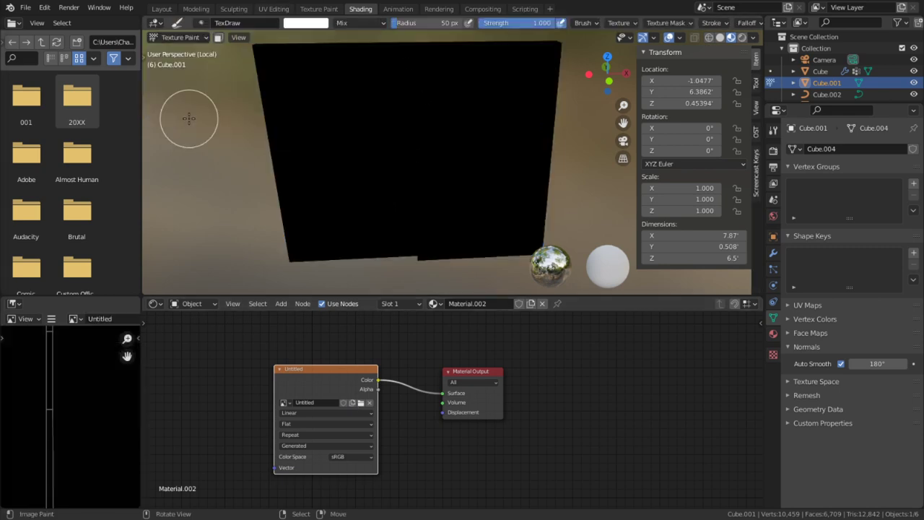
key(t)
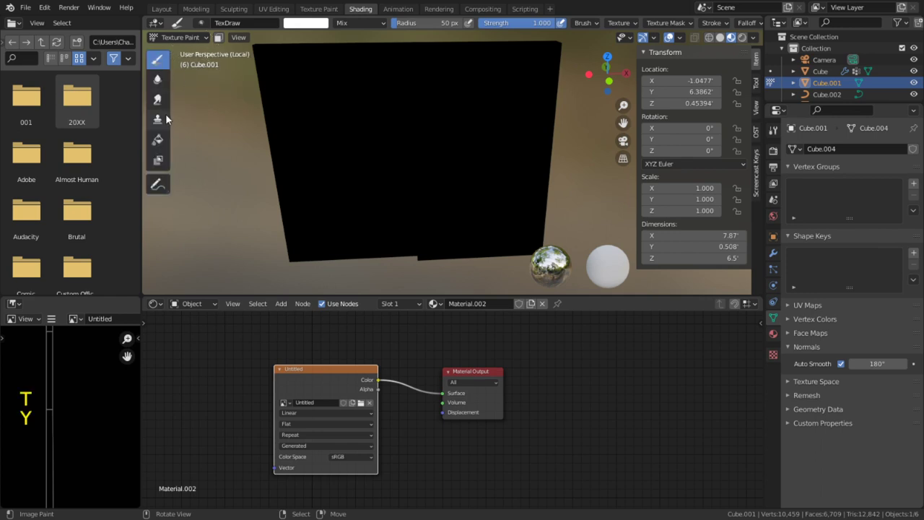
click(164, 140)
click(482, 154)
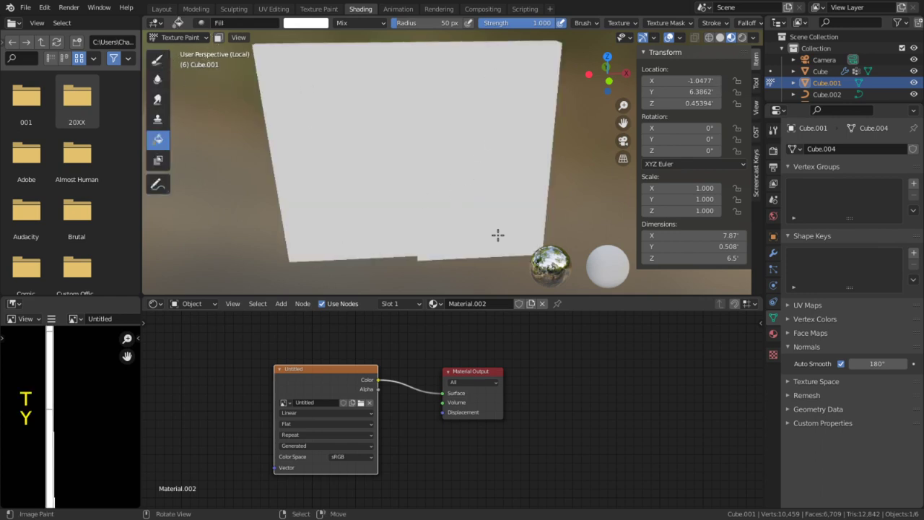
- Insert a Diffuse BSDF node between the image texture and the Material Output, moving the texture node aside to make room
drag(316, 388, 250, 388)
key(shift+a)
mouse_move(395, 349)
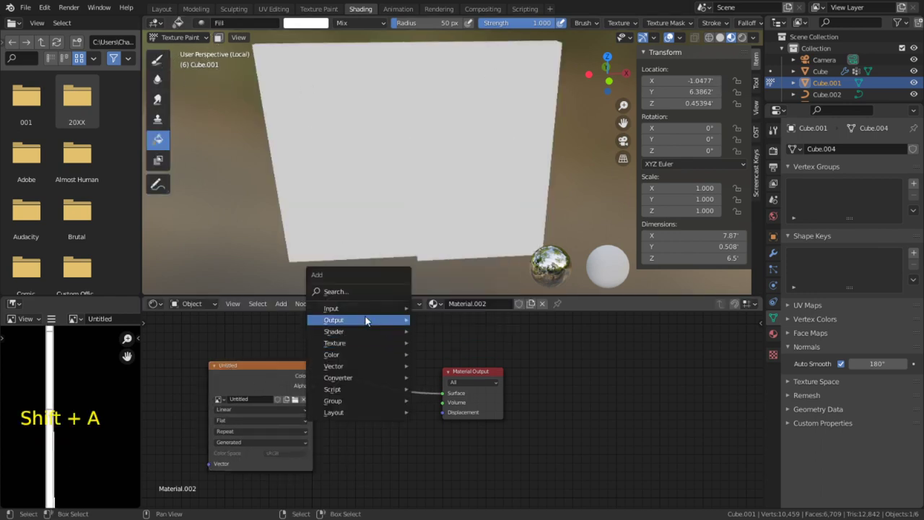
click(361, 293)
text(d)
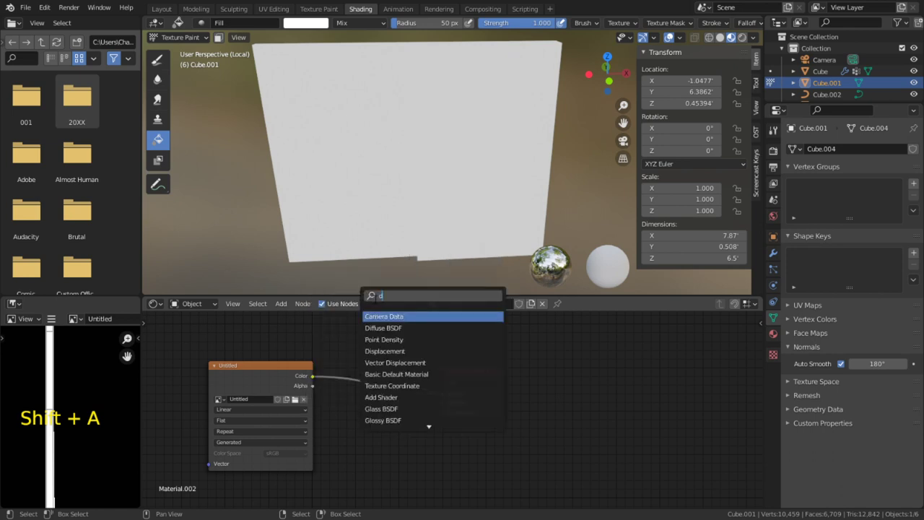
text(i)
click(395, 316)
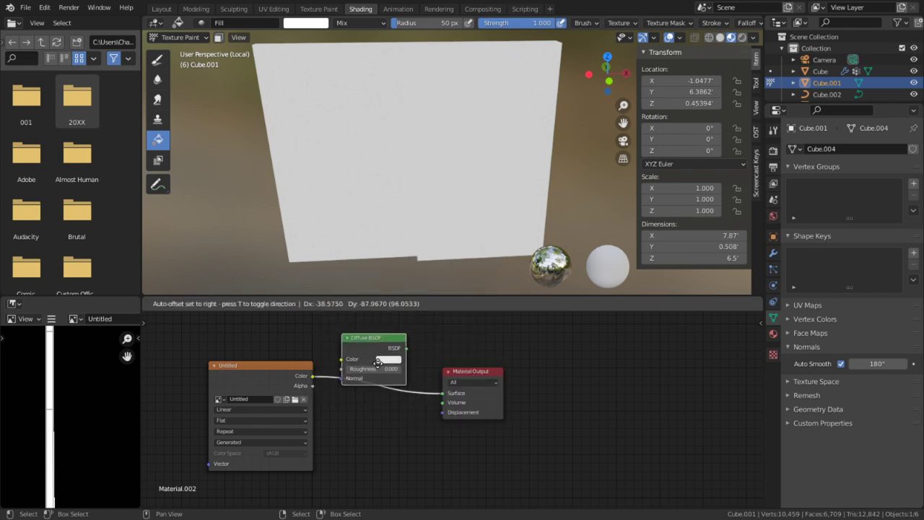
click(380, 395)
- Maximize the 3D viewport and mark the edges of the non-handle door panel's large flat face as sharp in Edit Mode
mouse_move(511, 140)
middle_down()
mouse_move(493, 137)
mouse_move(491, 101)
middle_up()
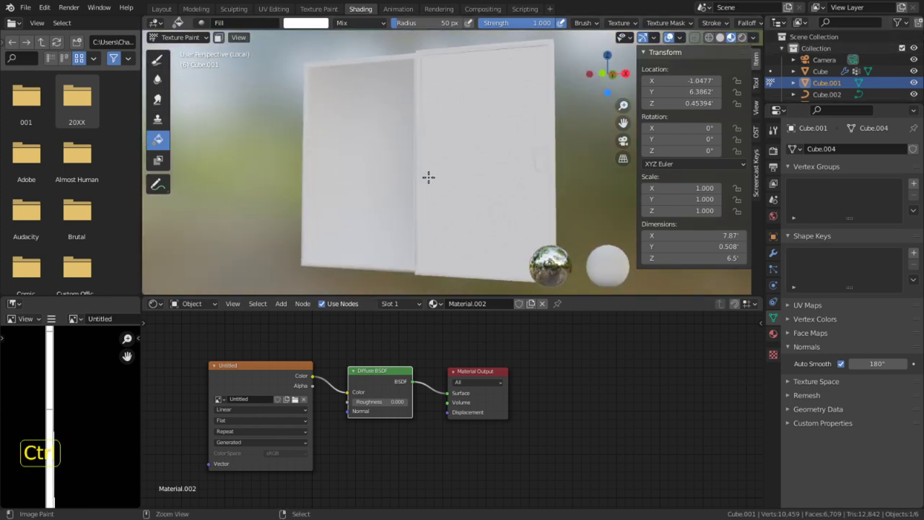
key(ctrl+space)
middle_drag(431, 178, 480, 220)
key(Tab)
scroll(494, 187, down, 3)
key(2)
key(3)
click(428, 285)
key(ctrl+e)
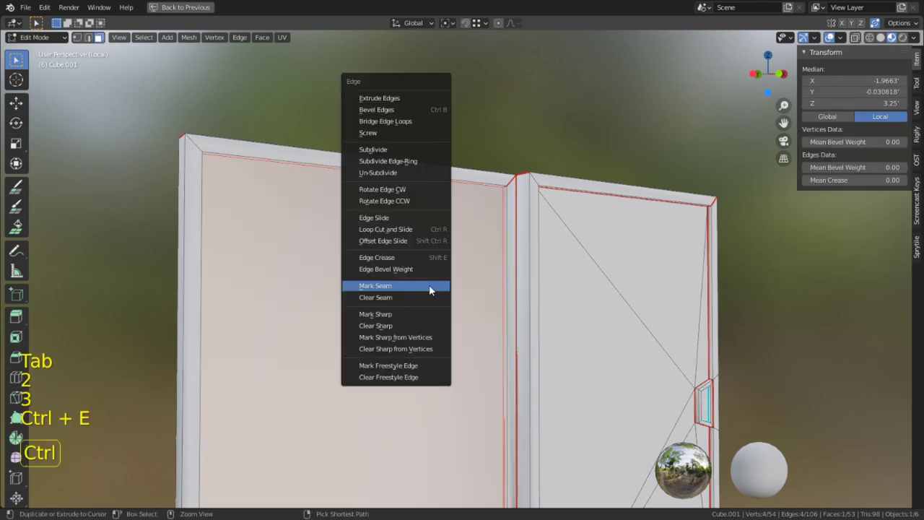
click(395, 317)
key(Tab)
key(shift)
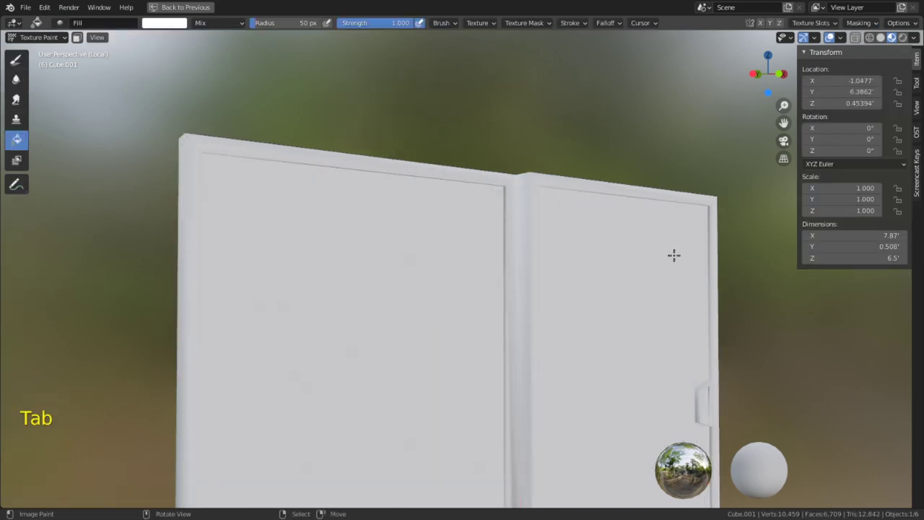
- Return the door to Texture Paint mode and darken the Fill tool's color to gray
middle_drag(671, 245, 561, 180)
key(Tab)
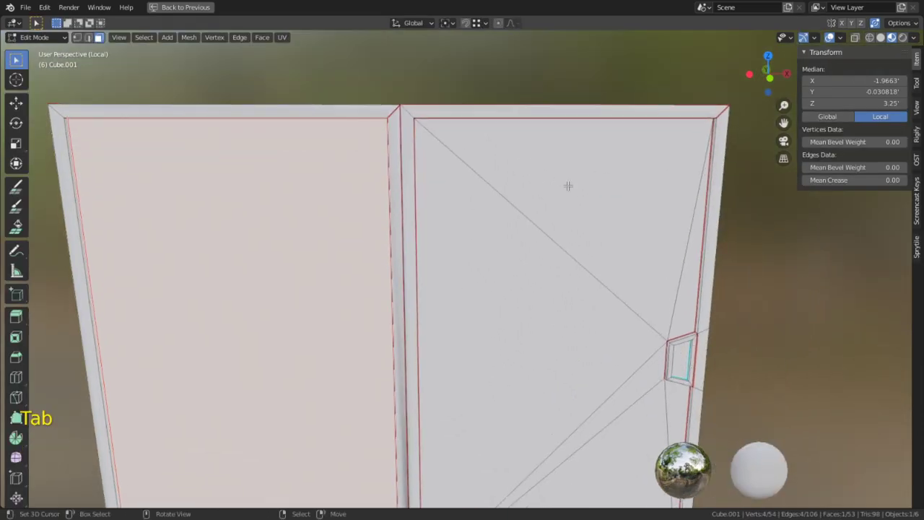
click(36, 36)
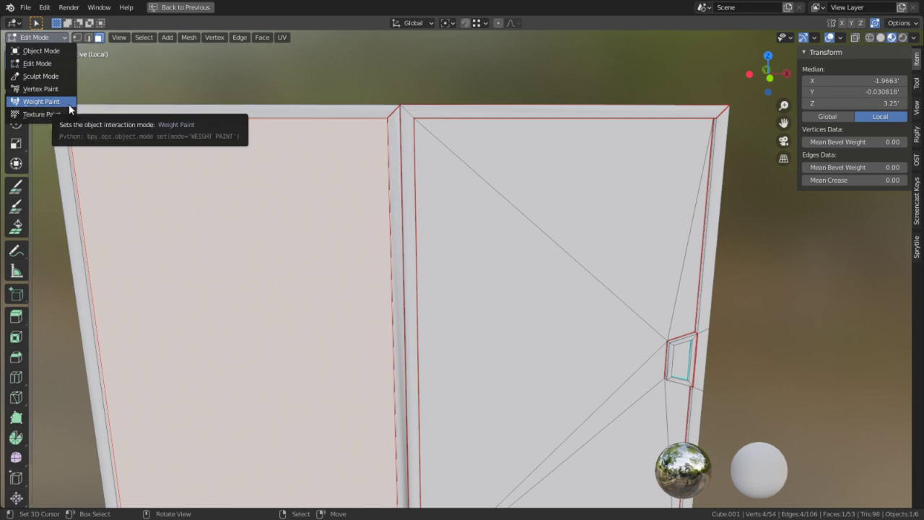
click(44, 114)
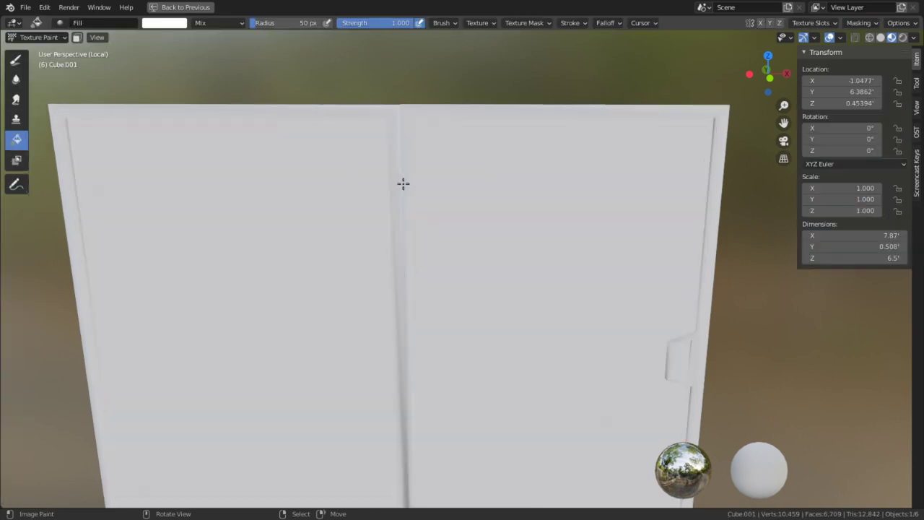
click(166, 22)
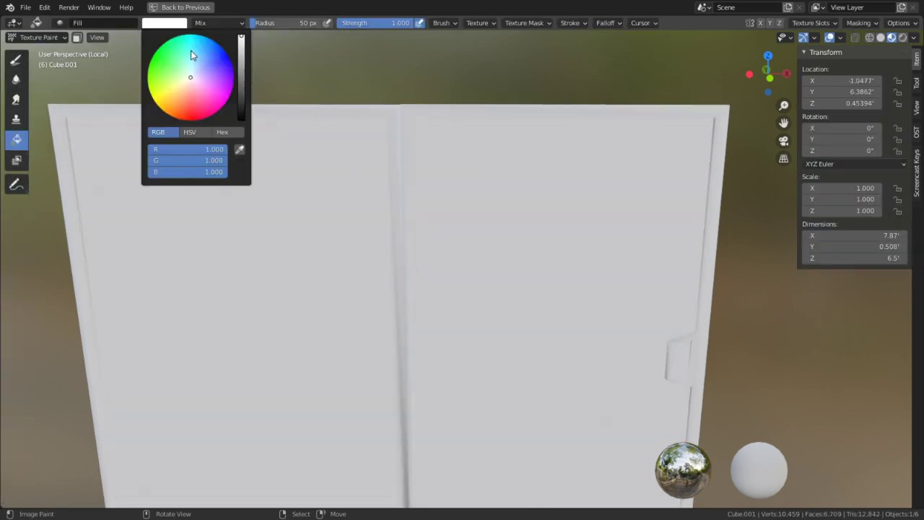
click(238, 73)
- Select the face loop of the handle-side frame in Edit Mode, grow the selection once, and return to texture painting
middle_drag(650, 181, 672, 94)
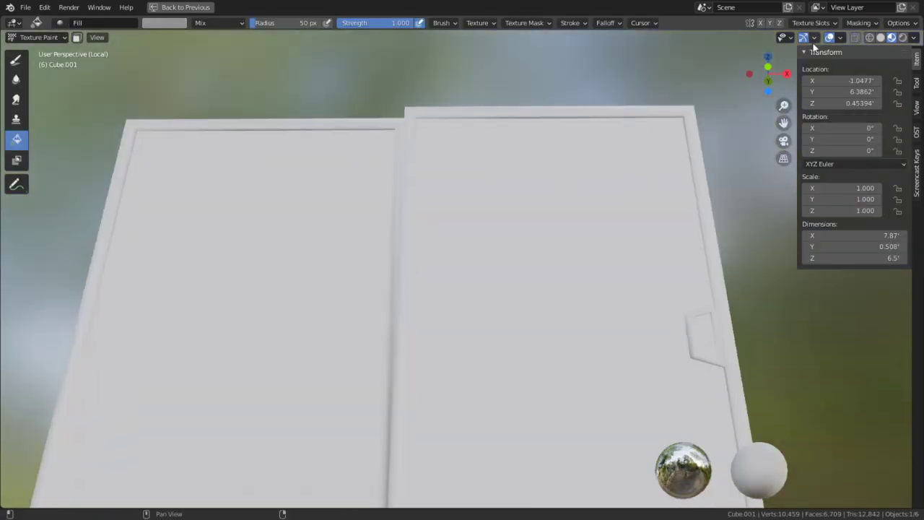
key(Tab)
key(3)
alt+click(688, 111)
key(ctrl+KP_Add)
key(Tab)
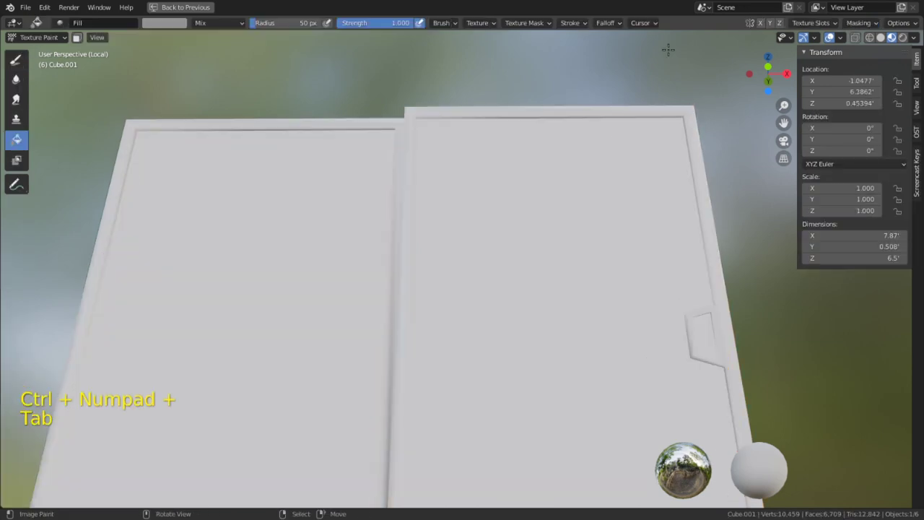
alt+middle_click(489, 86)
scroll(490, 181, up, 5)
middle_drag(492, 309, 498, 274)
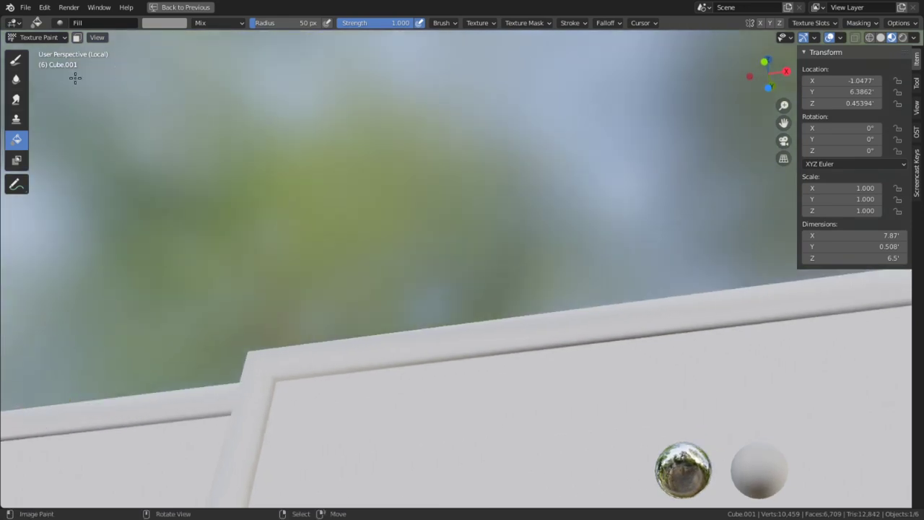
- Choose the Draw brush, enable face selection masking, and hide all unselected faces so only the handle-side frame is shown
click(19, 62)
key(slash)
middle_drag(491, 233, 489, 233)
key(slash)
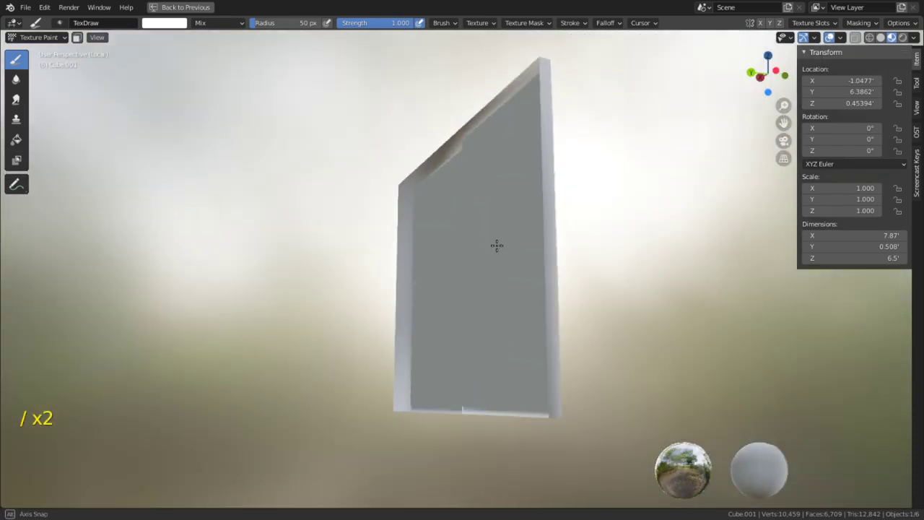
middle_drag(617, 180, 189, 76)
click(77, 37)
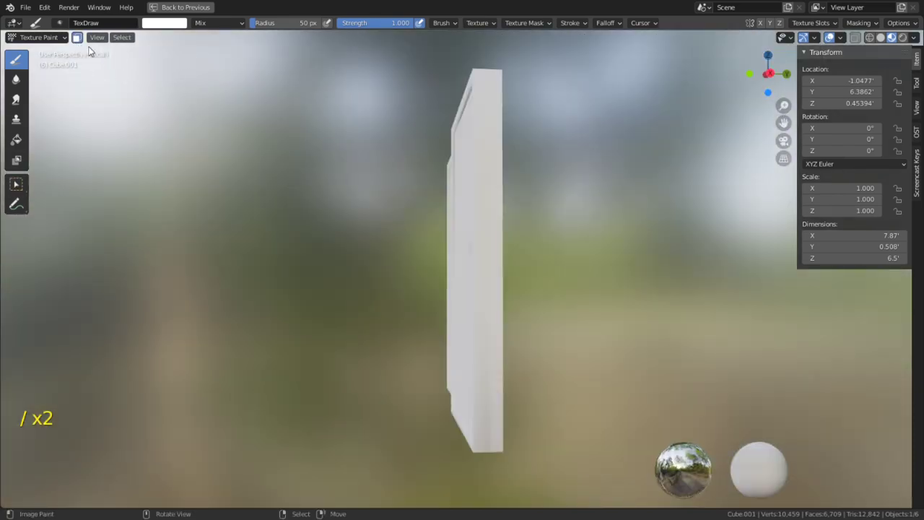
key(shift+h)
middle_drag(554, 187, 515, 140)
alt+middle_click(423, 128)
middle_drag(494, 251, 646, 239)
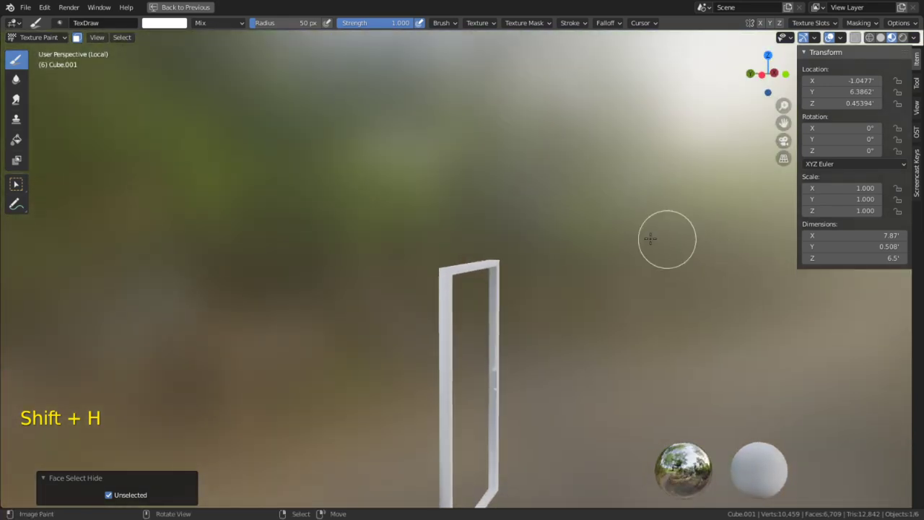
- Set the Draw brush radius to 69 px while close to the frame's upper corner
alt+middle_click(479, 260)
scroll(538, 332, up, 3)
alt+middle_click(477, 274)
mouse_move(493, 303)
middle_down()
mouse_move(468, 267)
mouse_move(477, 267)
middle_up()
scroll(483, 268, up, 4)
key(f)
click(454, 263)
- Turn on the wireframe overlay to show the frame's edges around its mitered upper corner
middle_drag(585, 194, 527, 216)
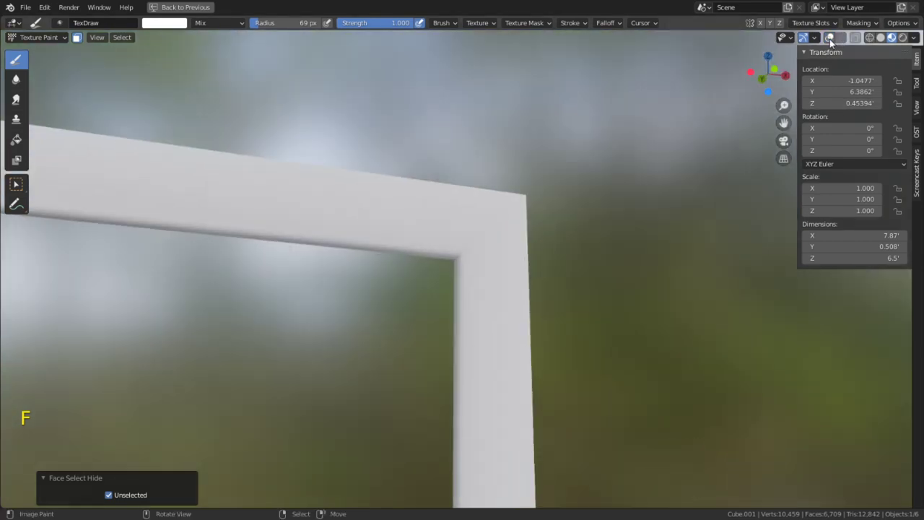
click(840, 38)
click(766, 247)
scroll(404, 286, up, 3)
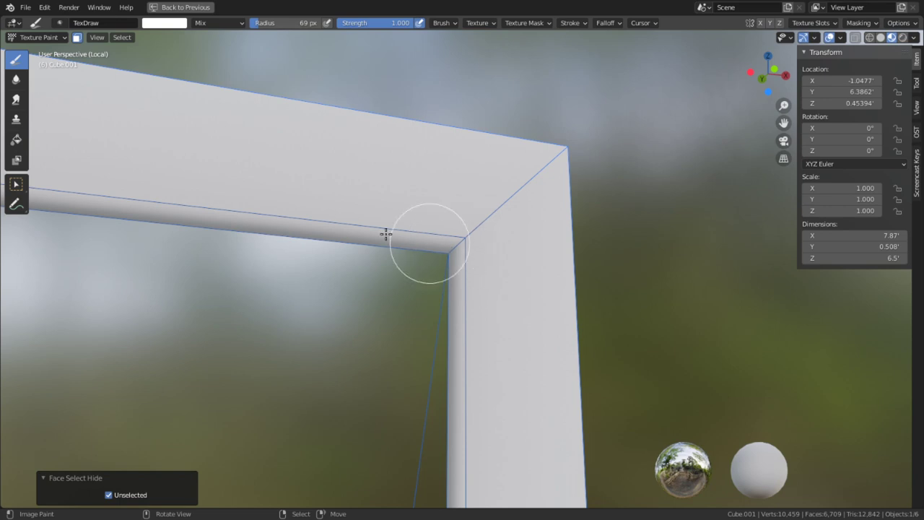
middle_drag(488, 233, 510, 196)
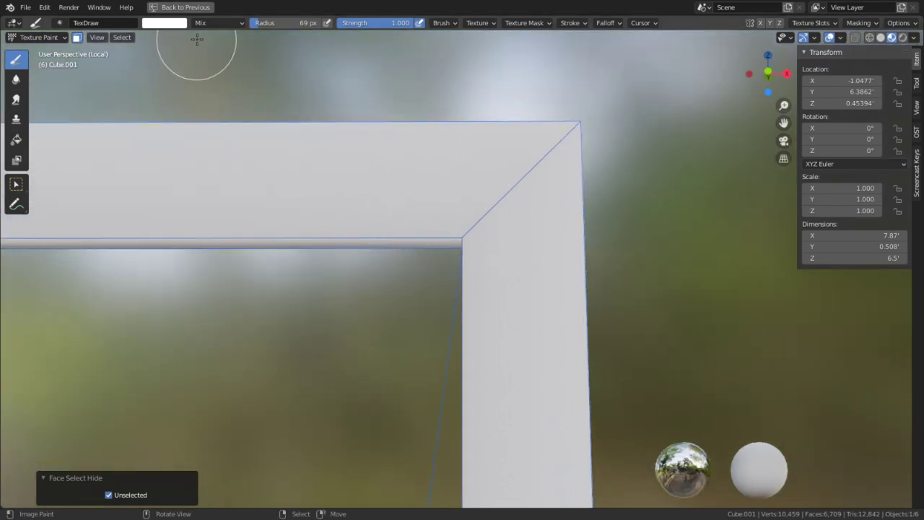
- Darken the Draw brush colour to gray, check the brush falloff, and paint a soft shadow at the frame's mitered inner corner
click(180, 23)
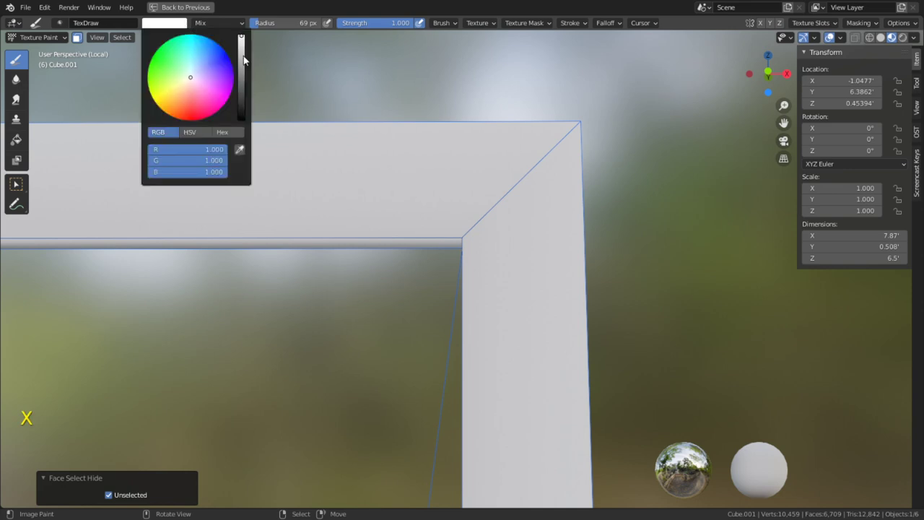
drag(244, 60, 247, 70)
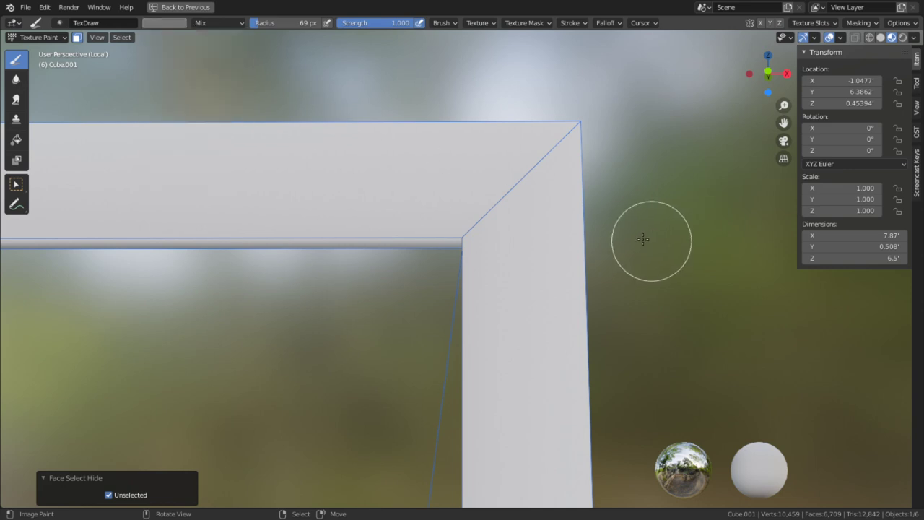
key(shift+e)
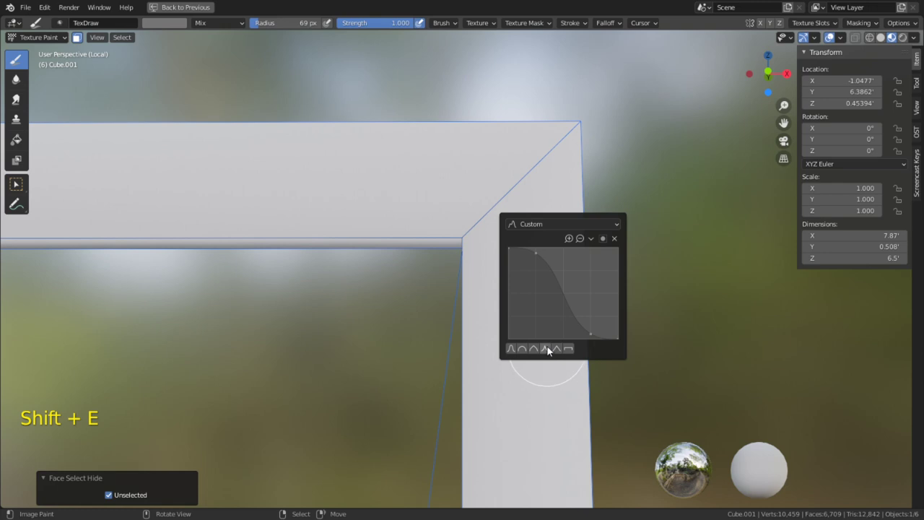
scroll(499, 237, up, 3)
drag(466, 218, 458, 202)
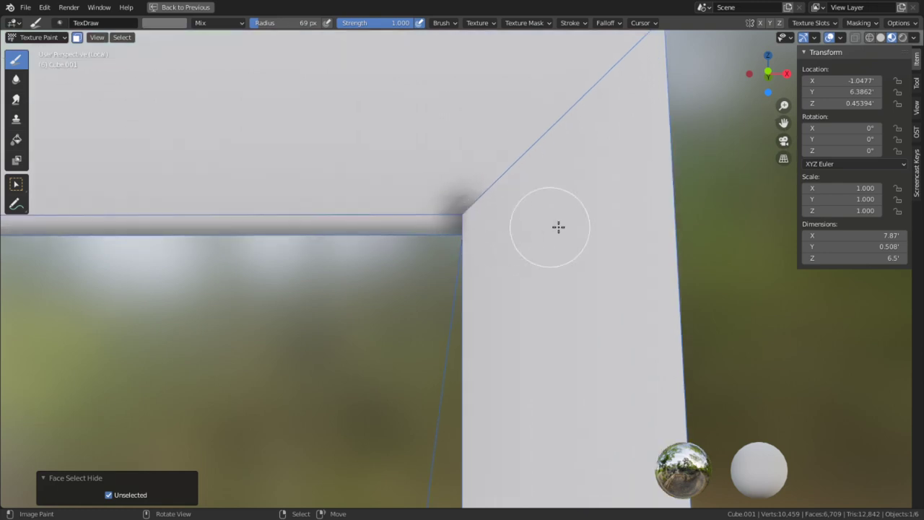
- Set the image texture node's interpolation to Closest and paint gray along the inner edge of the frame's upper rail
key(ctrl+space)
click(258, 408)
click(246, 423)
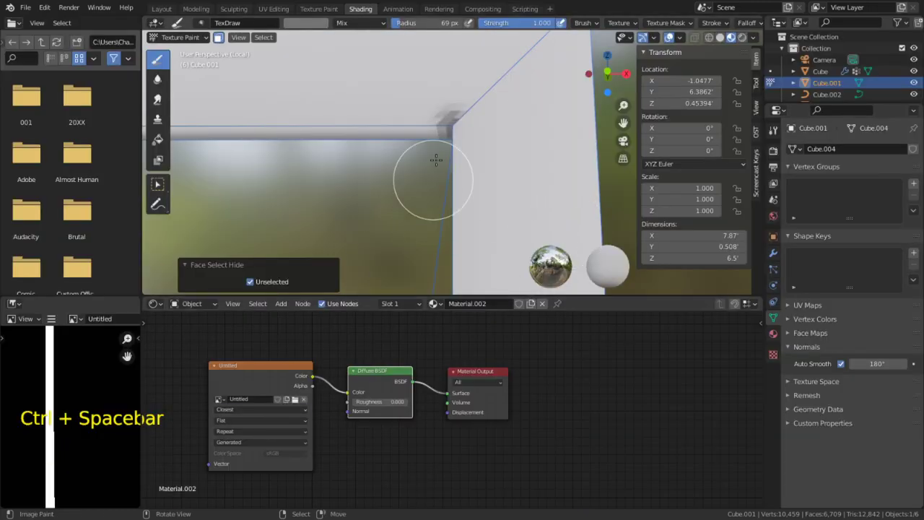
key(ctrl+space)
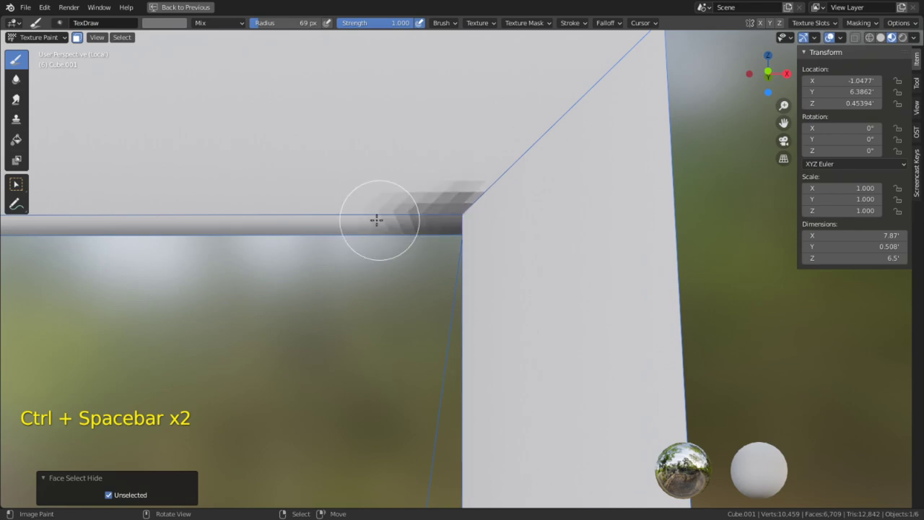
drag(381, 219, 239, 230)
- Enter Edit Mode with face selection and select the two narrow inner faces of the upper rail
mouse_move(351, 241)
shift+middle_down()
mouse_move(686, 223)
mouse_move(527, 244)
mouse_move(546, 223)
mouse_move(569, 226)
shift+middle_up()
key(Tab)
key(3)
click(529, 265)
shift+click(537, 286)
- Spread the material nodes apart, then disconnect the image texture's Color from the Diffuse BSDF and reconnect it
key(ctrl+space)
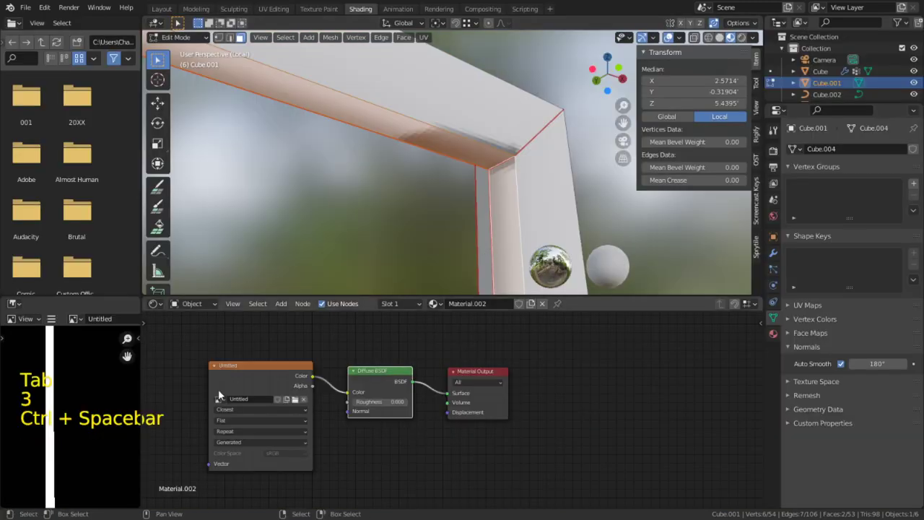
middle_drag(379, 404, 536, 359)
drag(426, 323, 221, 345)
click(376, 386)
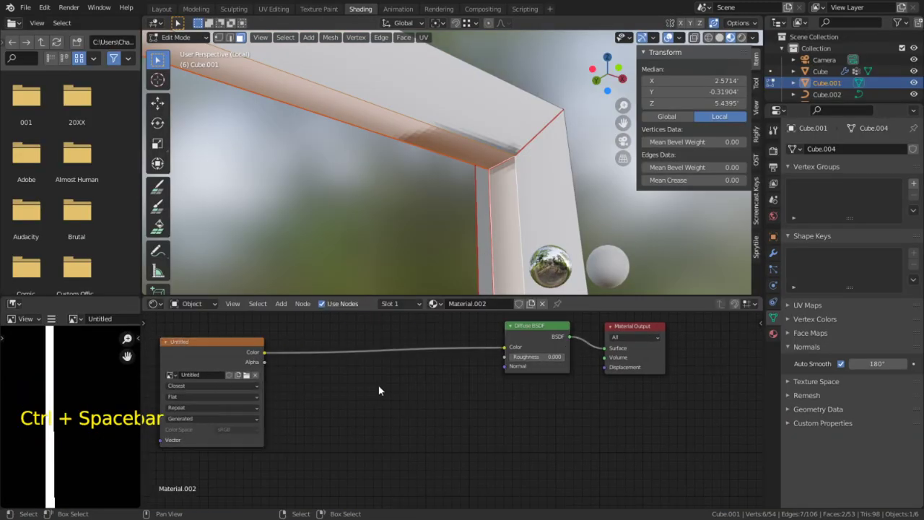
mouse_move(510, 350)
mouse_down()
mouse_move(405, 346)
mouse_move(504, 345)
mouse_move(464, 346)
mouse_up()
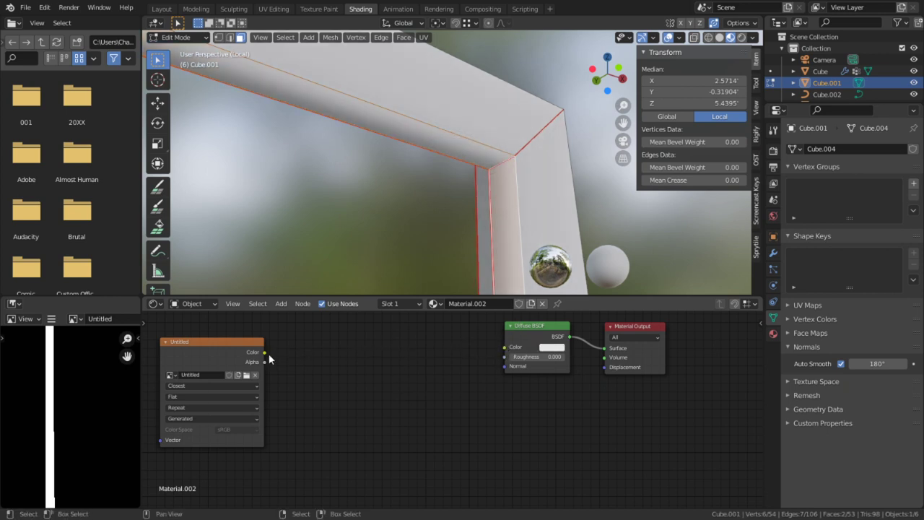
mouse_move(264, 351)
mouse_down()
mouse_move(519, 343)
mouse_move(505, 346)
mouse_up()
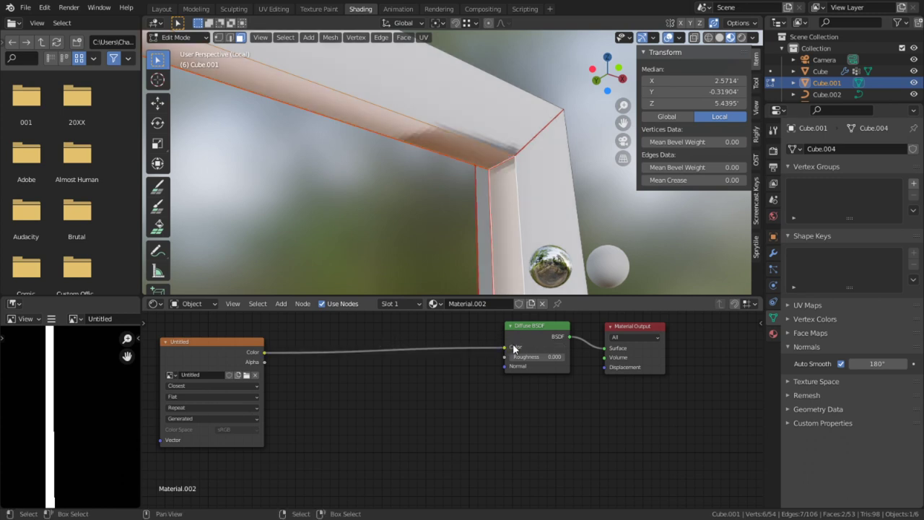
- Select the frame's inner face loop, return to Texture Paint mode with the Fill tool, and maximize the 3D view
alt+click(492, 158)
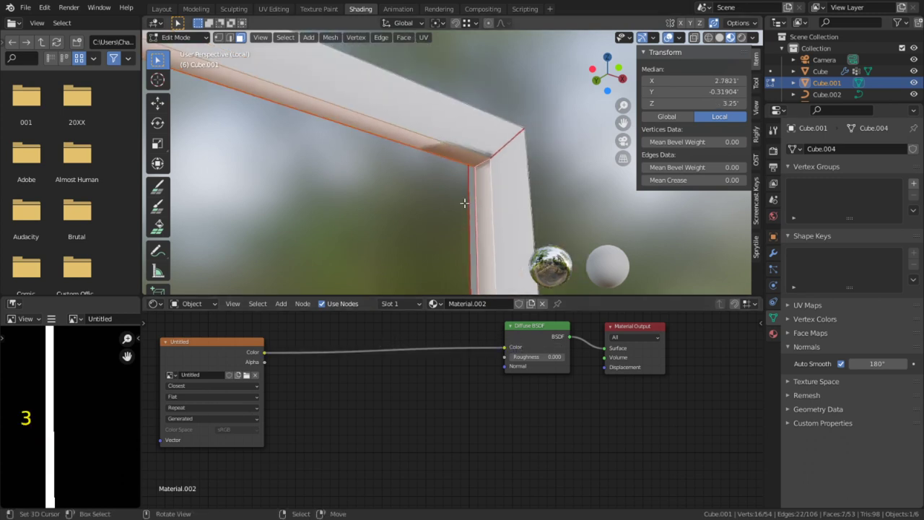
click(165, 37)
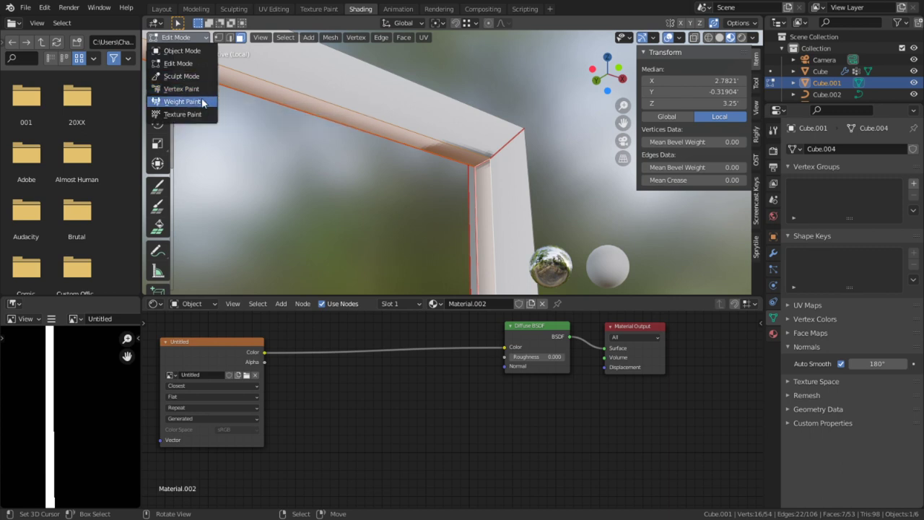
click(181, 113)
click(158, 140)
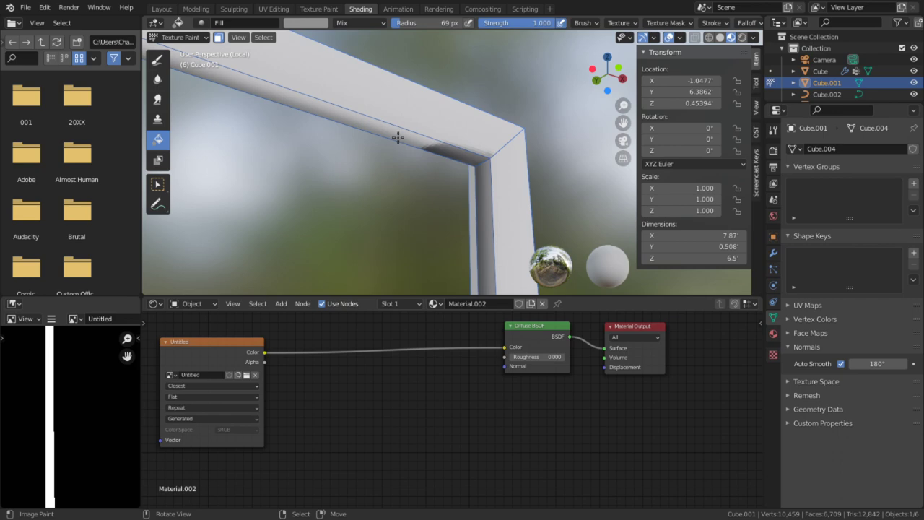
middle_drag(411, 134, 412, 185)
key(ctrl+space)
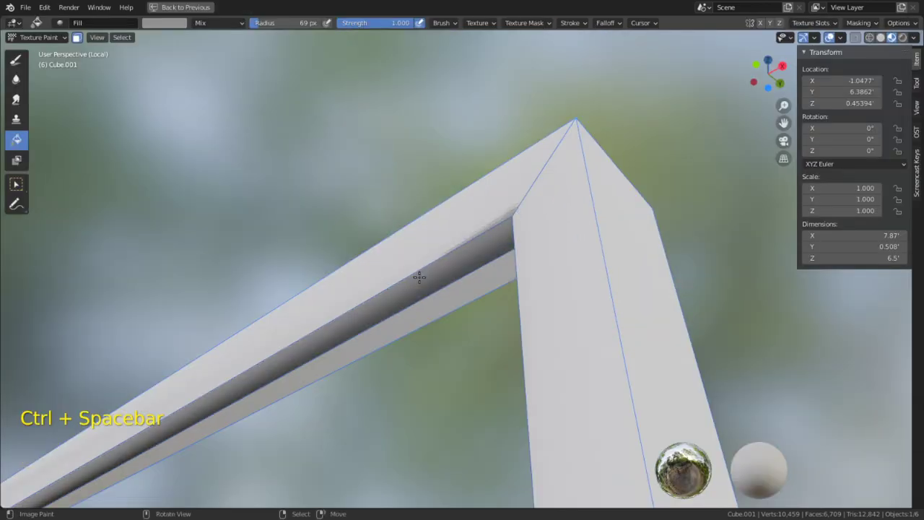
- Examine the isolated handle-side frame, its corners and the handle recess from several angles
middle_drag(419, 274, 264, 353)
scroll(219, 324, up, 5)
shift+middle_drag(219, 325, 379, 254)
mouse_move(332, 196)
middle_down()
mouse_move(569, 231)
mouse_move(666, 217)
mouse_move(606, 238)
mouse_move(616, 241)
middle_up()
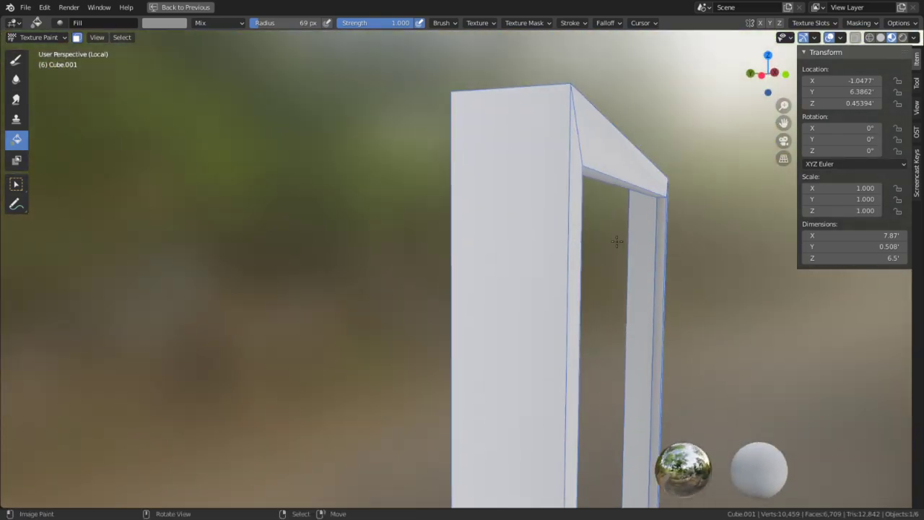
alt+middle_click(659, 258)
middle_drag(470, 171, 595, 483)
middle_drag(539, 316, 517, 343)
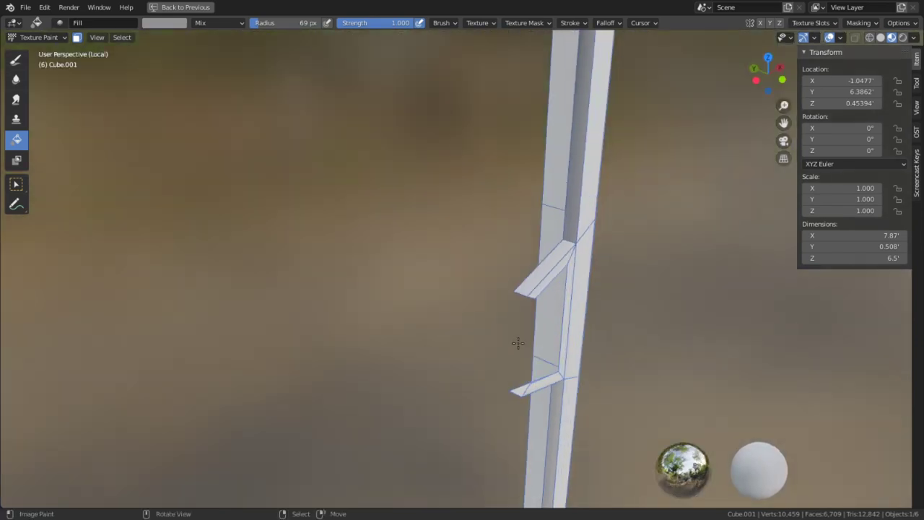
shift+middle_drag(551, 428, 432, 307)
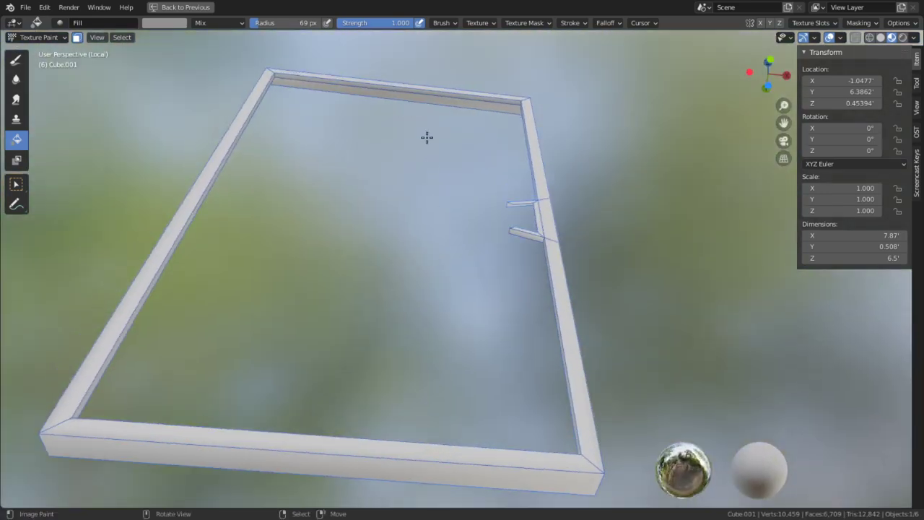
middle_drag(497, 93, 380, 281)
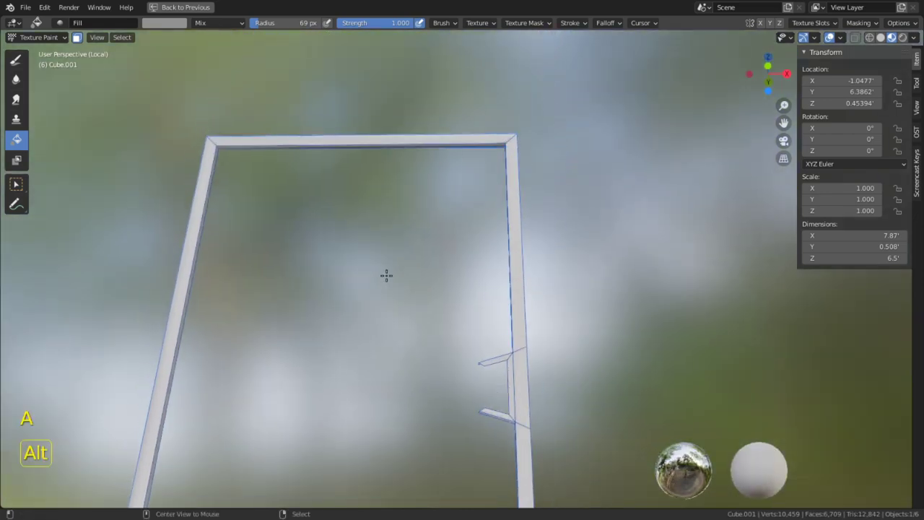
- Unhide all of the sliding door's faces and stay in Texture Paint mode
key(alt+h)
key(Tab)
key(Tab)
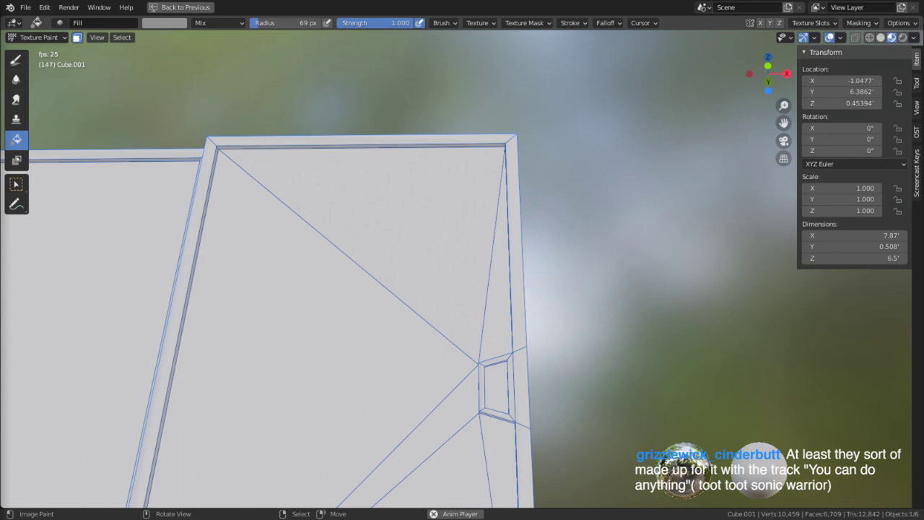
- Switch to the browser, watch the Sonic CD opening video on YouTube in full screen, and return to Blender
drag(324, 519, 534, 1)
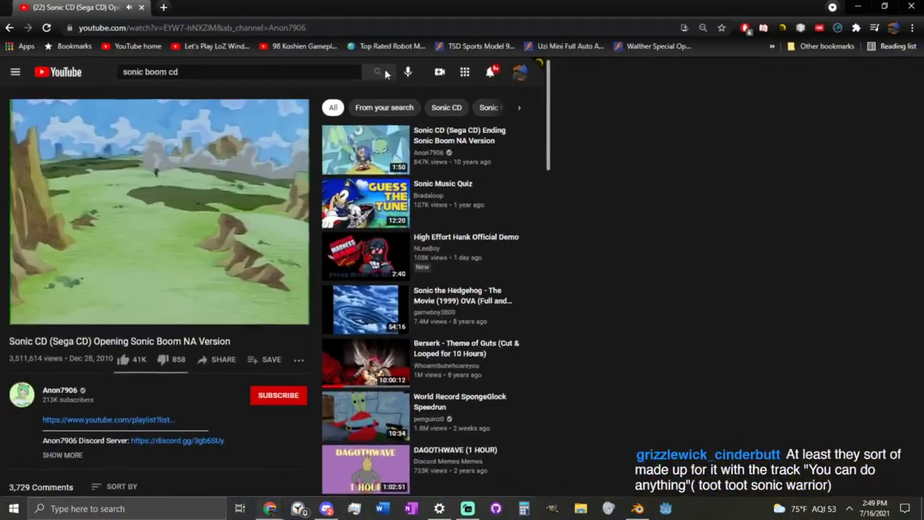
double_click(273, 236)
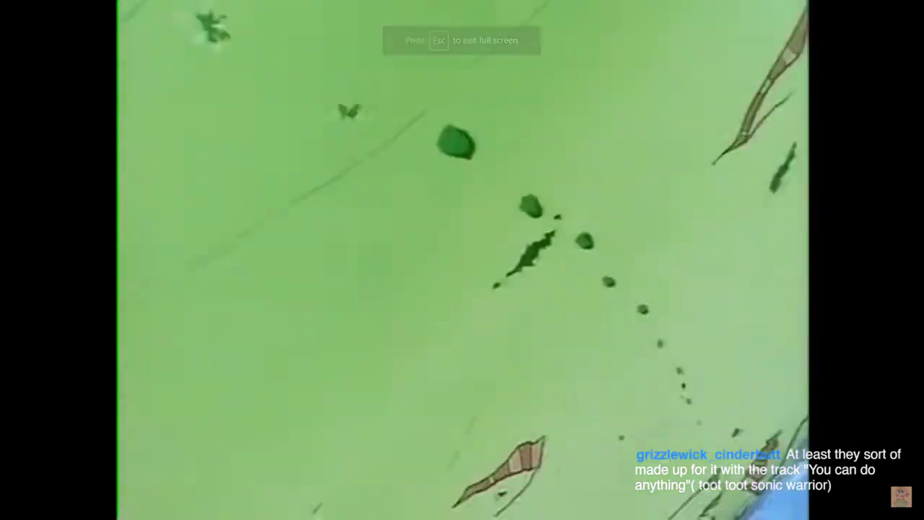
mouse_move(818, 501)
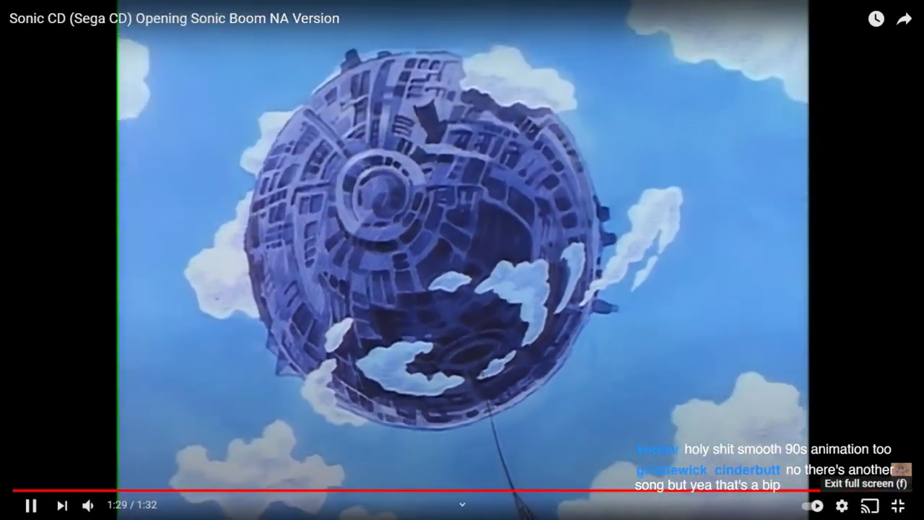
click(897, 504)
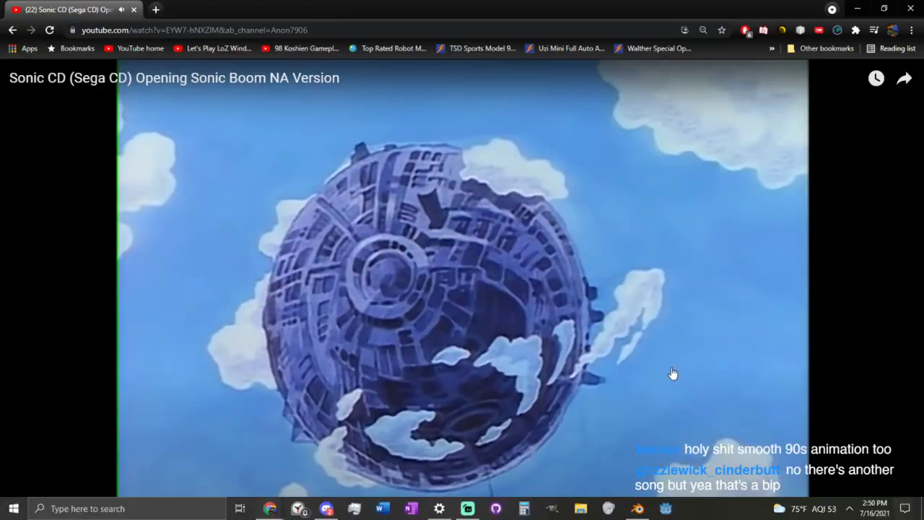
key(alt+Tab)
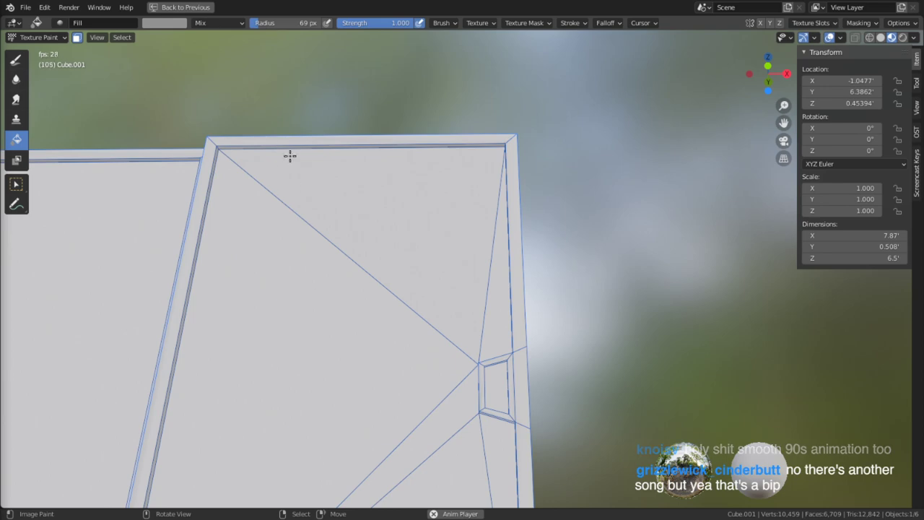
- Choose the Draw brush, stop the animation playback, and set the brush colour to dark purple
middle_drag(399, 153, 418, 234)
scroll(435, 223, down, 3)
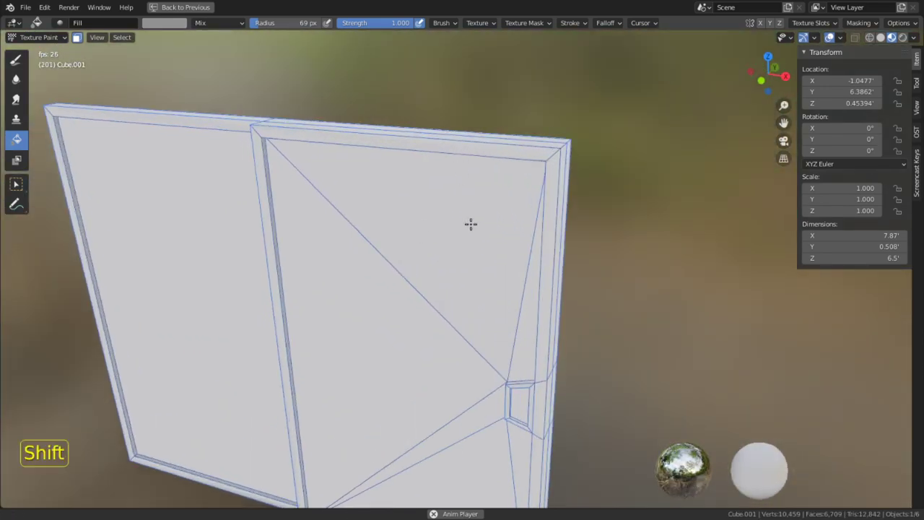
scroll(455, 173, up, 2)
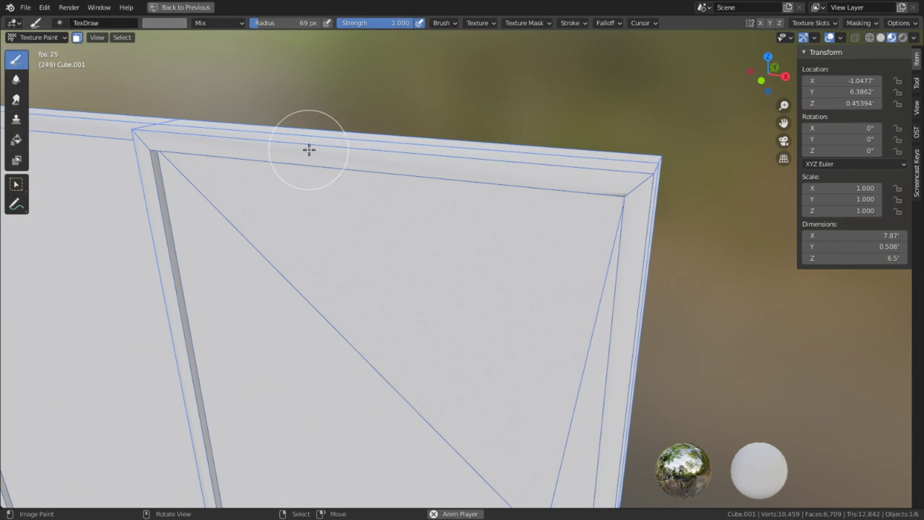
alt+middle_click(373, 121)
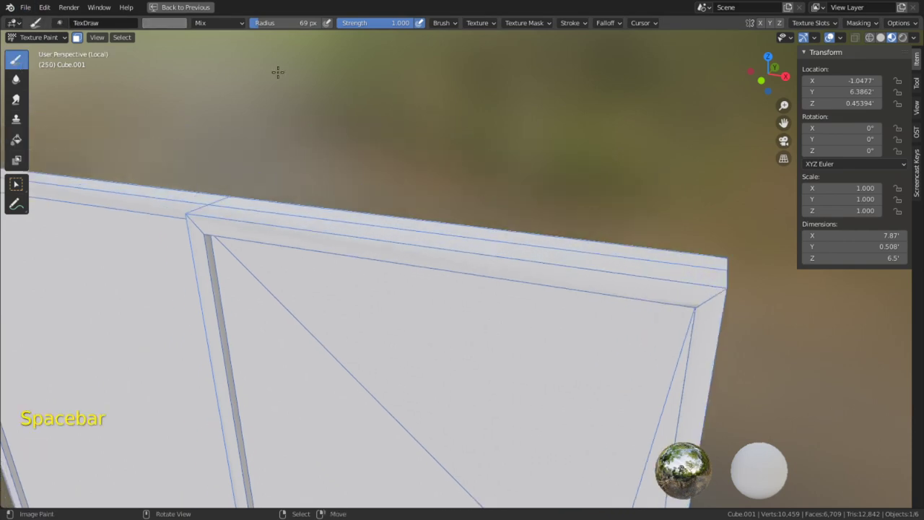
click(163, 23)
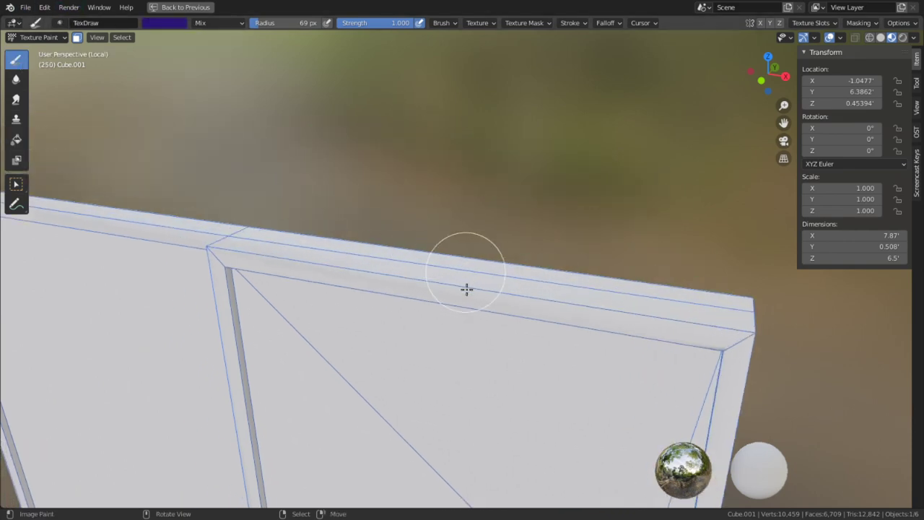
- Set the brush radius to 39 px and paint a purple test stroke along the top side of the handle-side frame
middle_drag(464, 268, 484, 262)
middle_drag(438, 169, 447, 172)
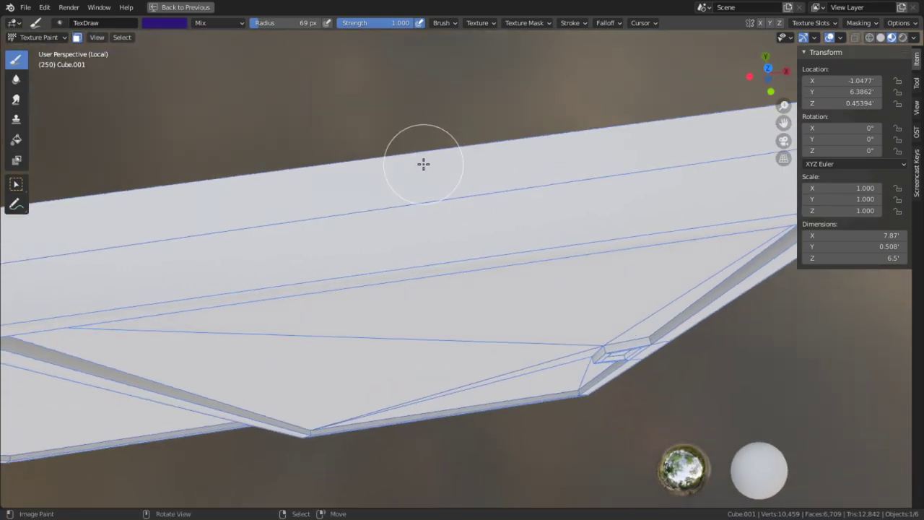
middle_drag(227, 184, 353, 188)
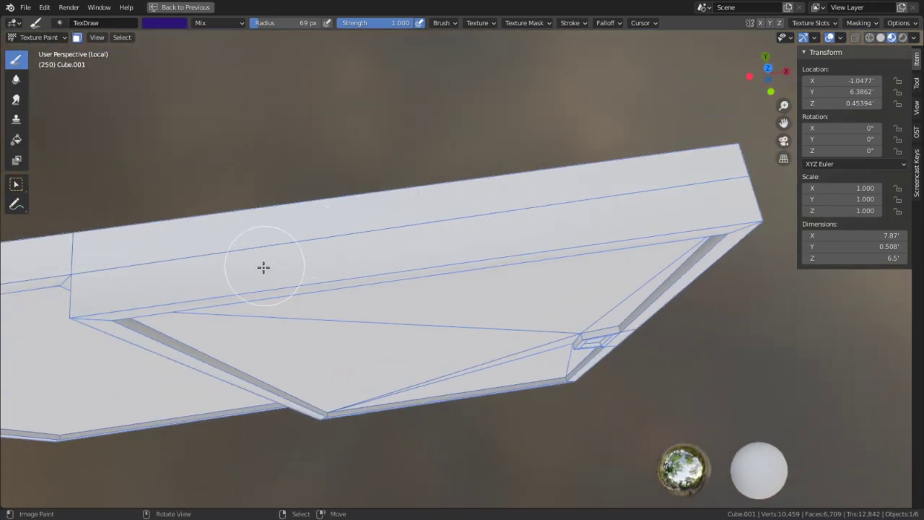
scroll(419, 261, up, 2)
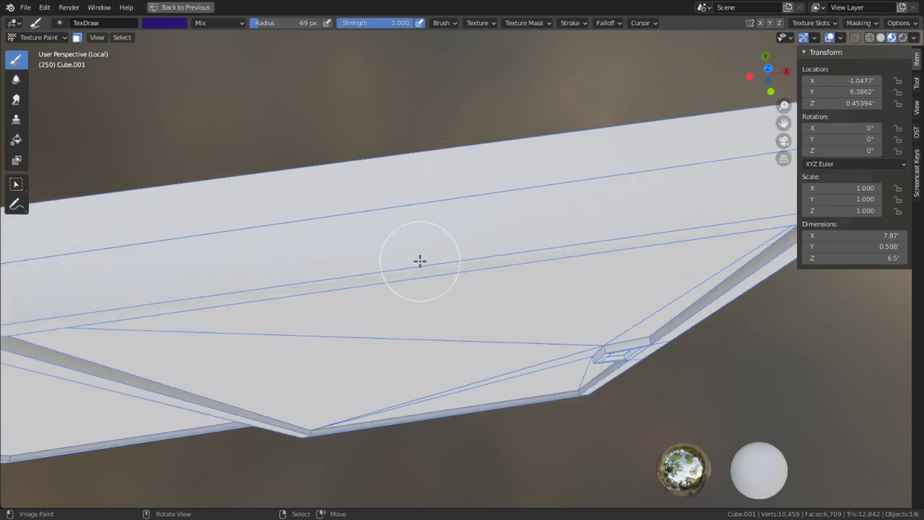
drag(332, 267, 734, 252)
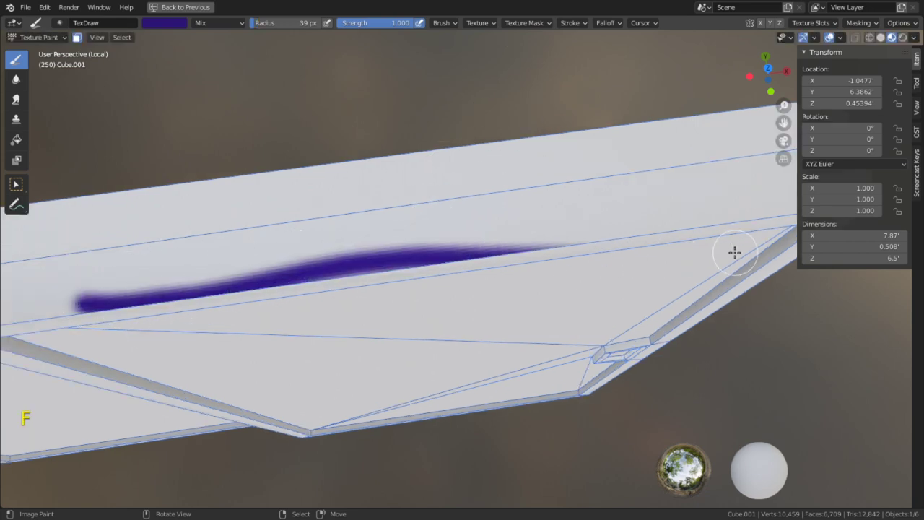
- Select the rear strip of the frame's top side in Edit Mode and open the UV Editing workspace to locate its UVs
middle_drag(516, 292, 486, 277)
key(Tab)
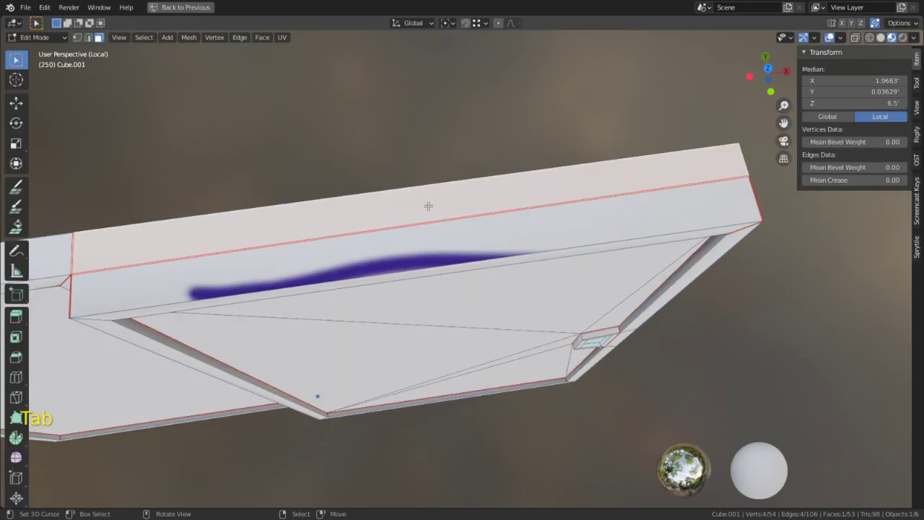
click(177, 9)
mouse_move(342, 172)
shift+middle_down()
mouse_move(617, 168)
mouse_move(337, 170)
shift+middle_up()
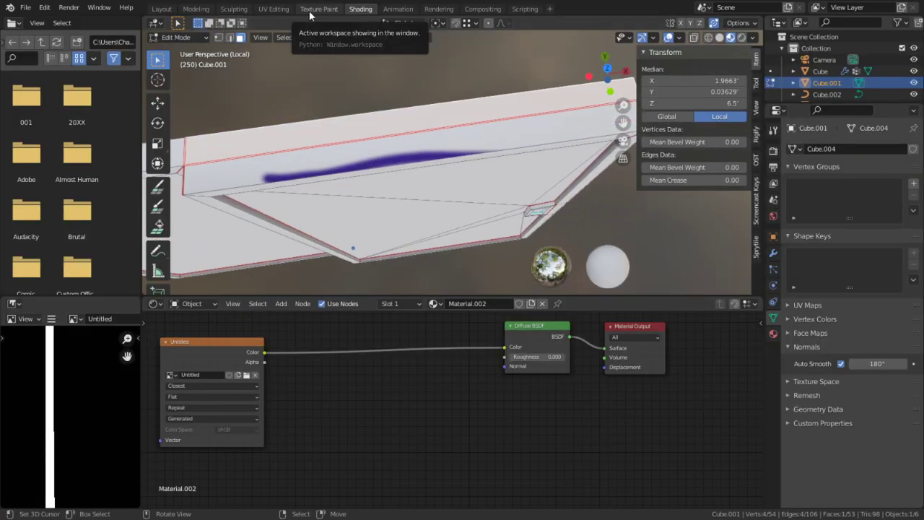
click(274, 9)
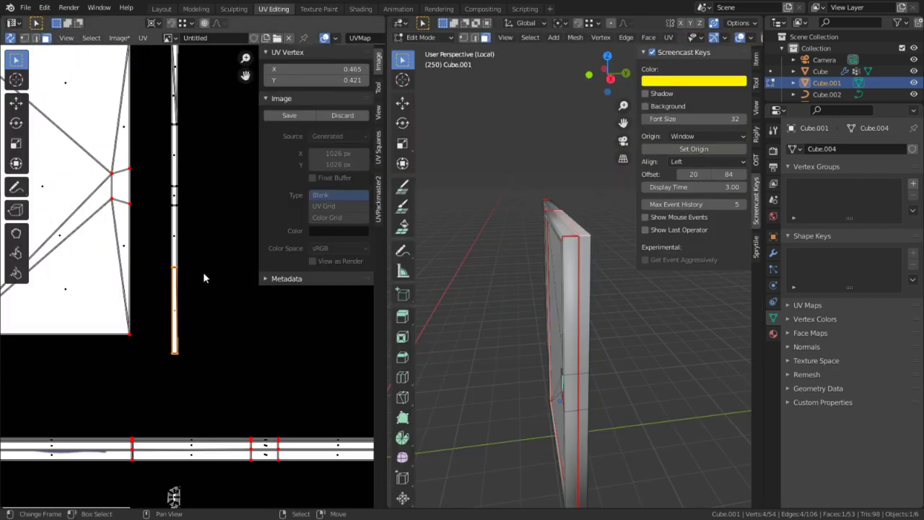
- Rotate the UVs of the frame's rear top strip by 90° and move them onto the purple stroke in the horizontal island
key(ctrl+space)
shift+middle_drag(388, 345, 429, 166)
scroll(384, 119, up, 2)
middle_drag(385, 118, 417, 204)
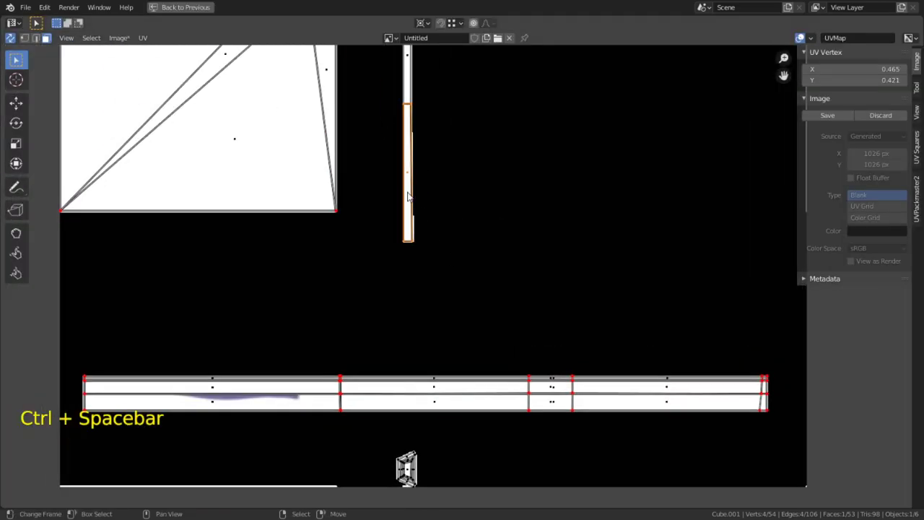
key(r)
right_click(355, 60)
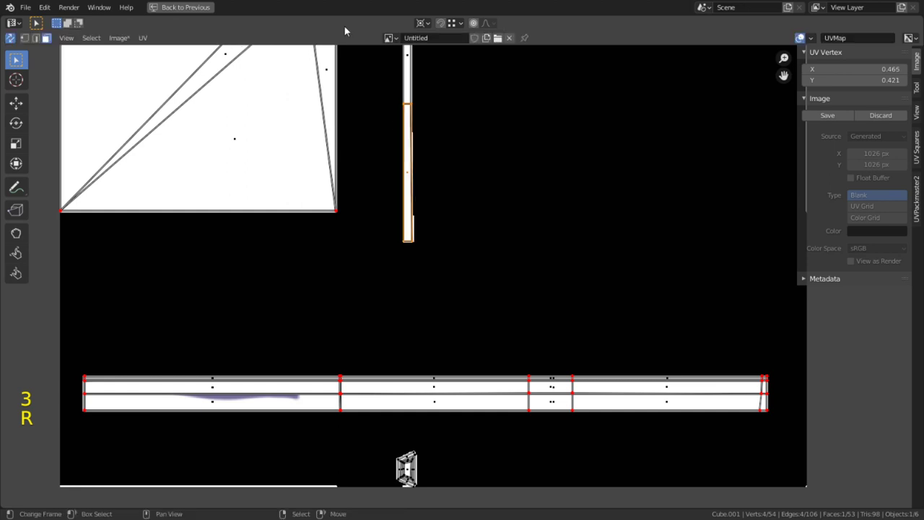
click(422, 23)
text(r)
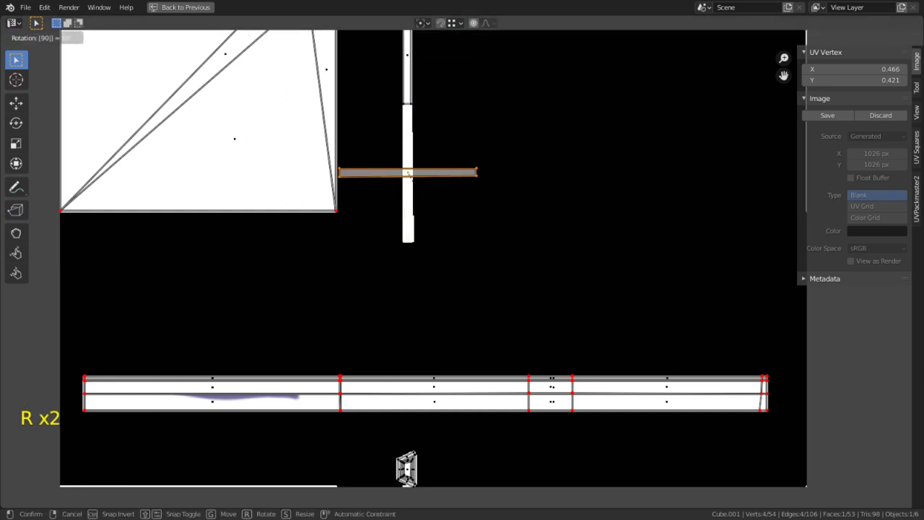
text(0)
key(Return)
key(g)
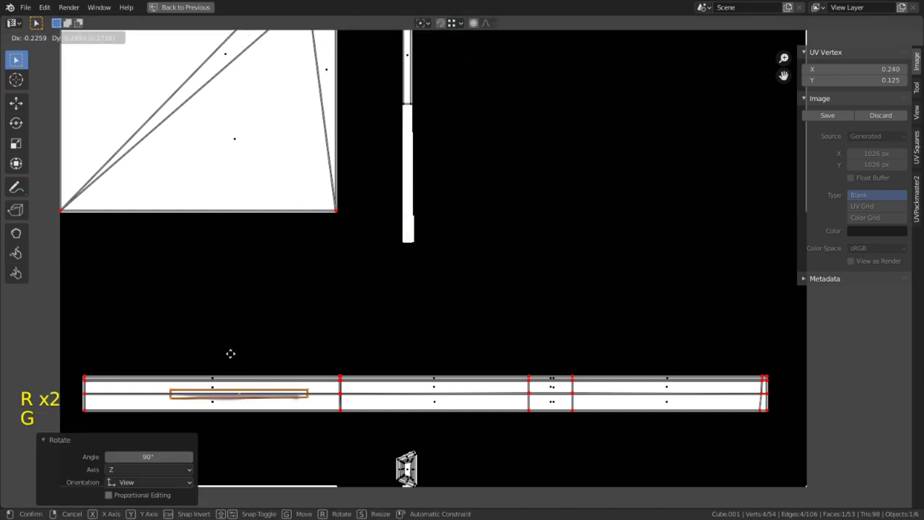
click(232, 359)
- Switch the 3D viewport to Material Preview and inspect the purple strokes on both strips of the frame's top side
key(ctrl+space)
middle_drag(555, 275, 670, 277)
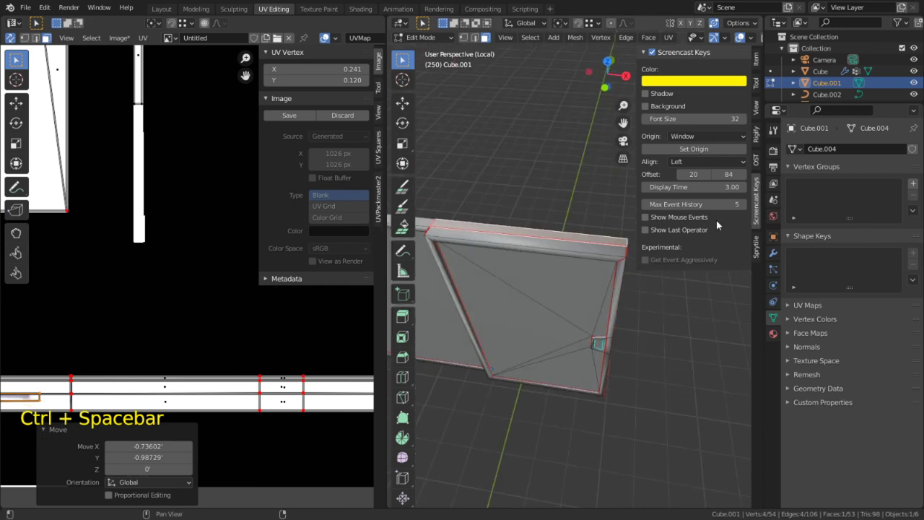
click(731, 39)
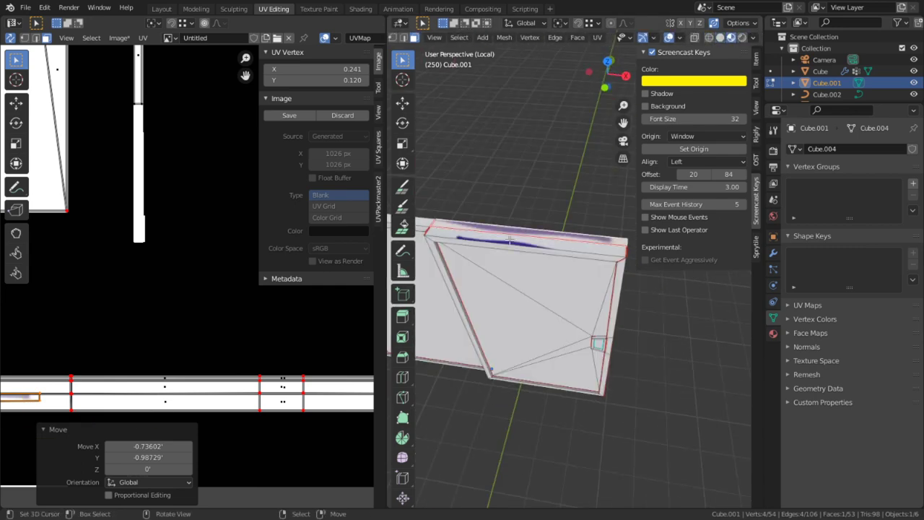
scroll(511, 241, up, 1)
middle_drag(512, 241, 543, 286)
key(ctrl+space)
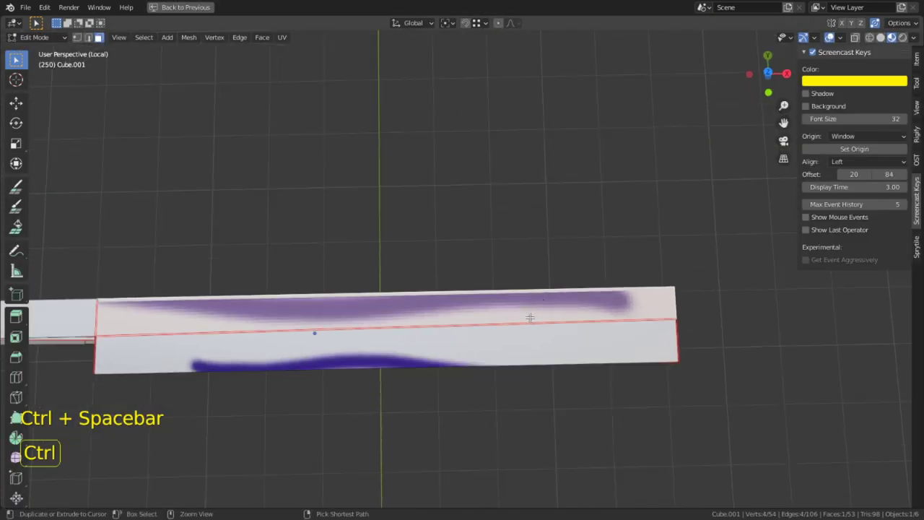
key(ctrl+space)
- Enable snapping in UV vertex mode and try to move a corner of the rear top strip's UVs
key(ctrl+space)
shift+middle_drag(354, 285, 532, 283)
key(1)
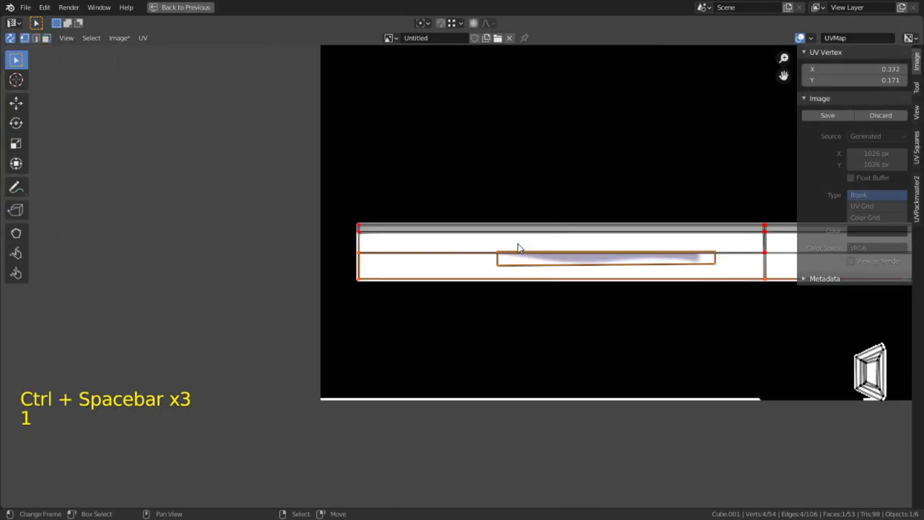
key(shift+Tab)
key(g)
right_click(375, 264)
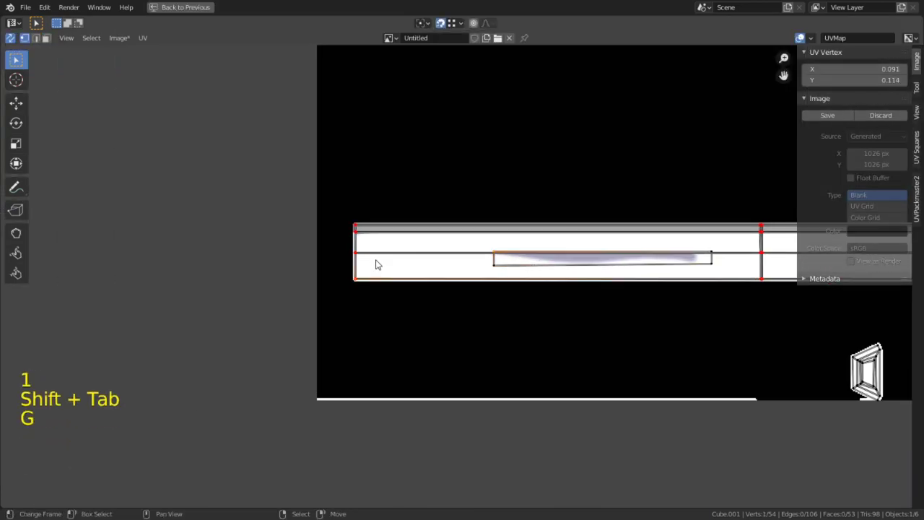
shift+middle_drag(465, 267, 427, 270)
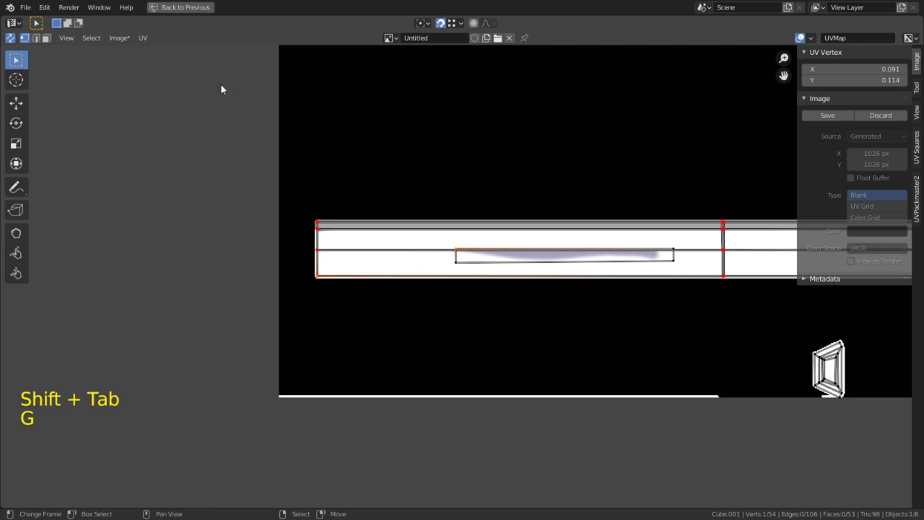
- Turn off UV sync selection and snap the rear top strip's UV corners to the corners of the painted segment
click(10, 39)
key(alt+h)
key(1)
key(g)
click(488, 270)
right_click(468, 261)
key(g)
click(323, 279)
shift+middle_drag(627, 278, 441, 287)
right_click(496, 258)
key(g)
click(525, 263)
right_click(487, 277)
key(g)
scroll(522, 287, up, 3)
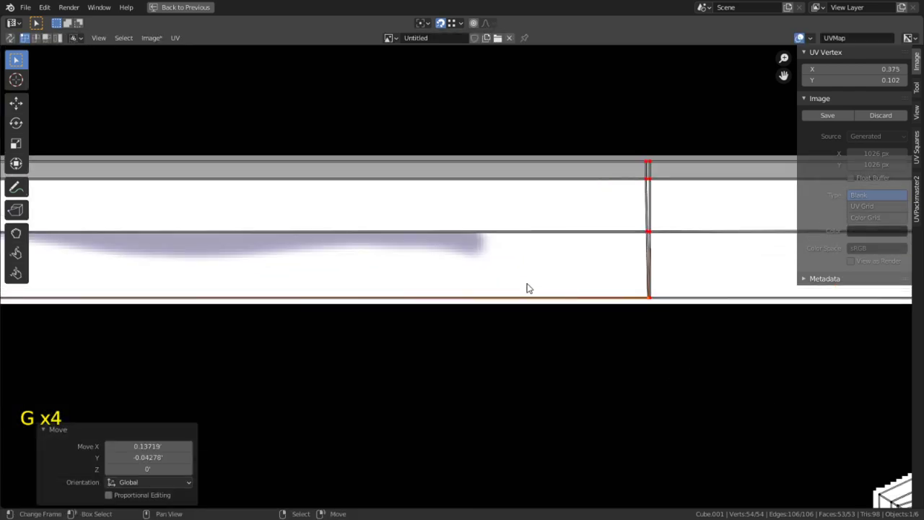
- Straighten the UV vertex column at the painted segment's inner end by scaling it to 0 along X
scroll(577, 276, down, 2)
key(c)
drag(596, 206, 606, 287)
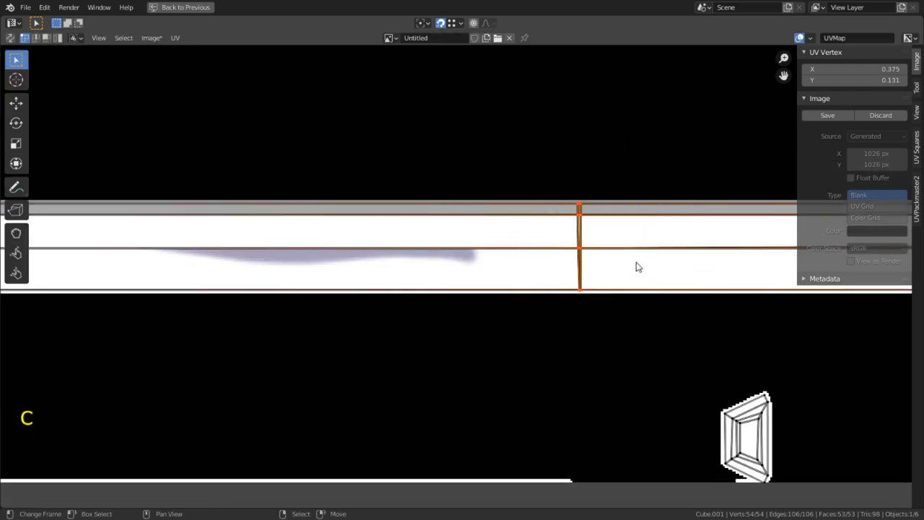
key(s)
click(648, 253)
key(c)
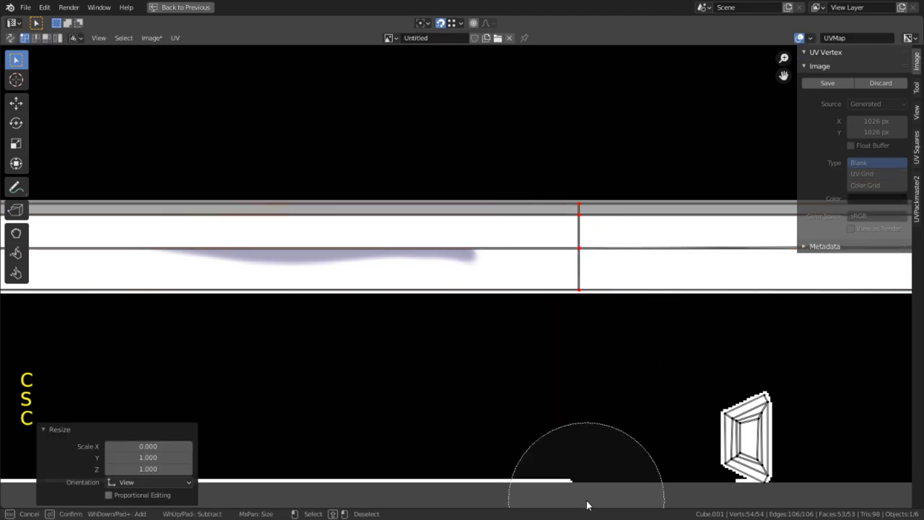
- Straighten the UV vertex column at the far end of the horizontal island by scaling it to 0 along X
scroll(709, 324, down, 3)
middle_drag(710, 324, 365, 255)
scroll(454, 222, up, 3)
shift+middle_drag(455, 222, 658, 273)
key(c)
click(516, 256)
right_click(537, 277)
key(s)
key(x)
key(0)
click(506, 232)
key(c)
click(502, 339)
right_click(501, 337)
scroll(438, 304, down, 3)
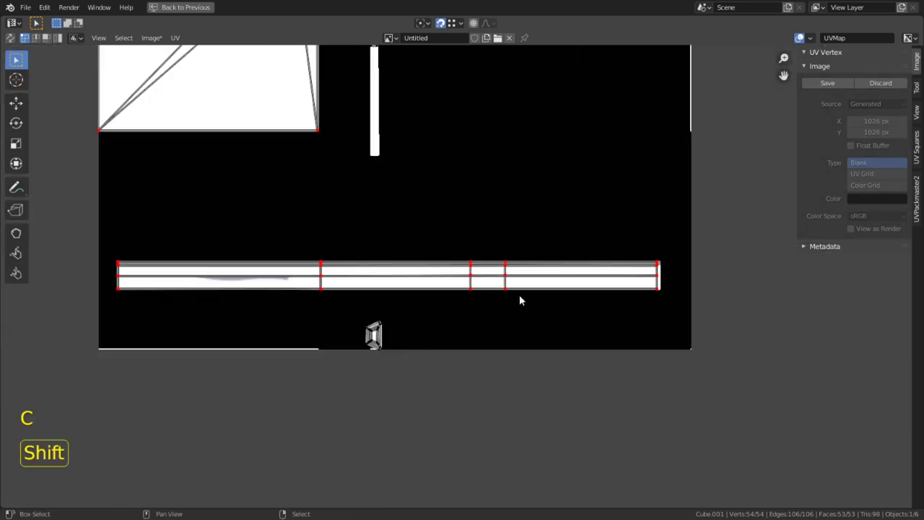
- Clear the mesh selection and select the three rear-strip faces on the handle-side frame's outer vertical side
key(shift)
shift+middle_drag(469, 146, 477, 285)
key(ctrl+space)
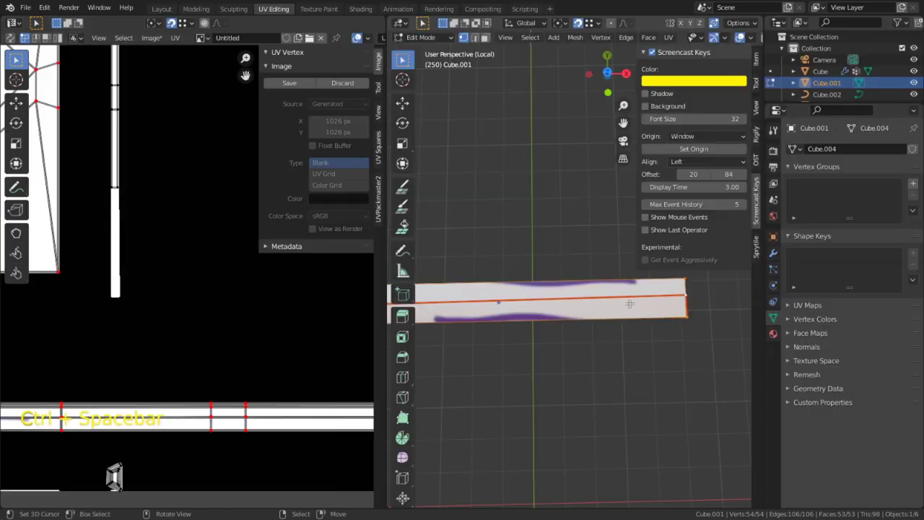
click(605, 246)
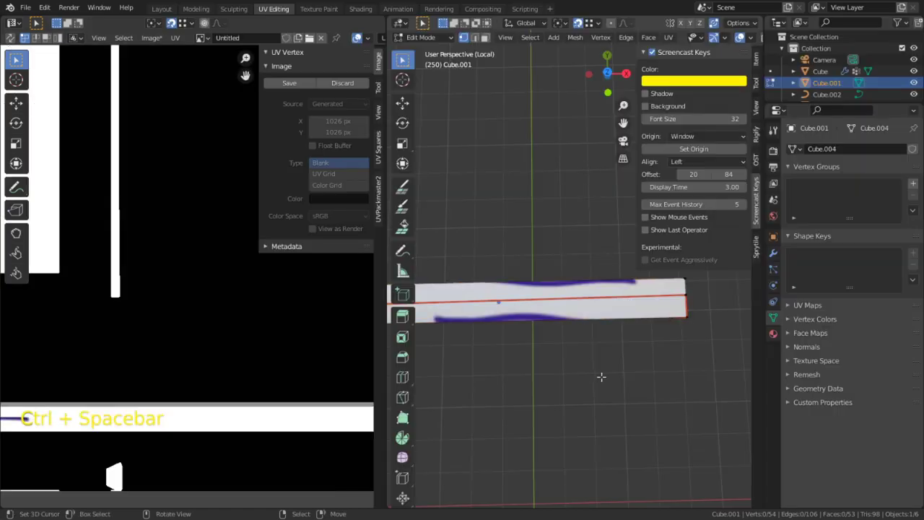
middle_drag(584, 324, 532, 188)
key(3)
click(518, 238)
shift+click(534, 274)
shift+click(545, 347)
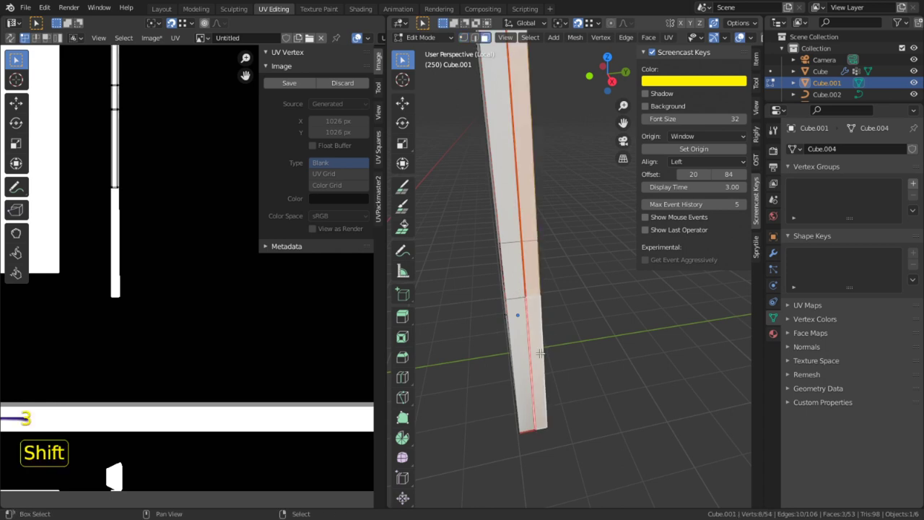
- Add the three front-strip faces of the frame's outer vertical side to the selection
middle_drag(150, 162, 164, 363)
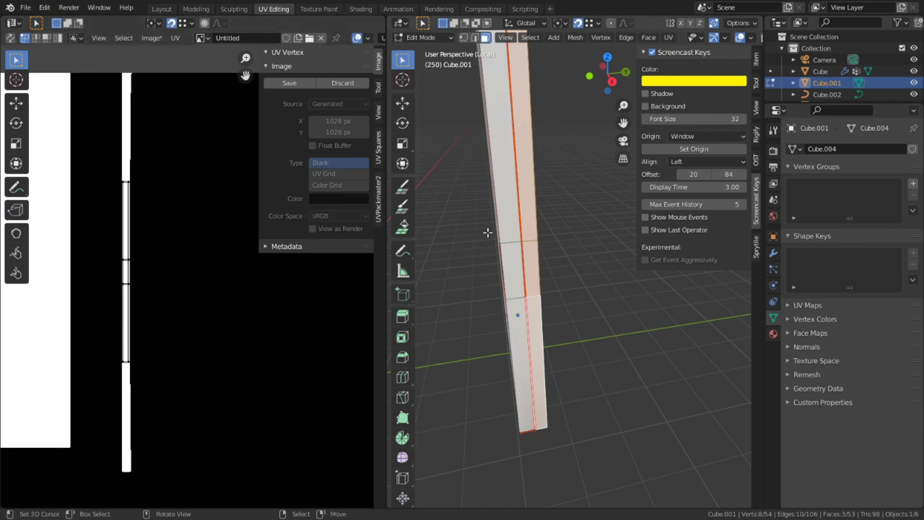
scroll(488, 231, down, 2)
shift+click(529, 176)
shift+click(534, 283)
shift+click(544, 333)
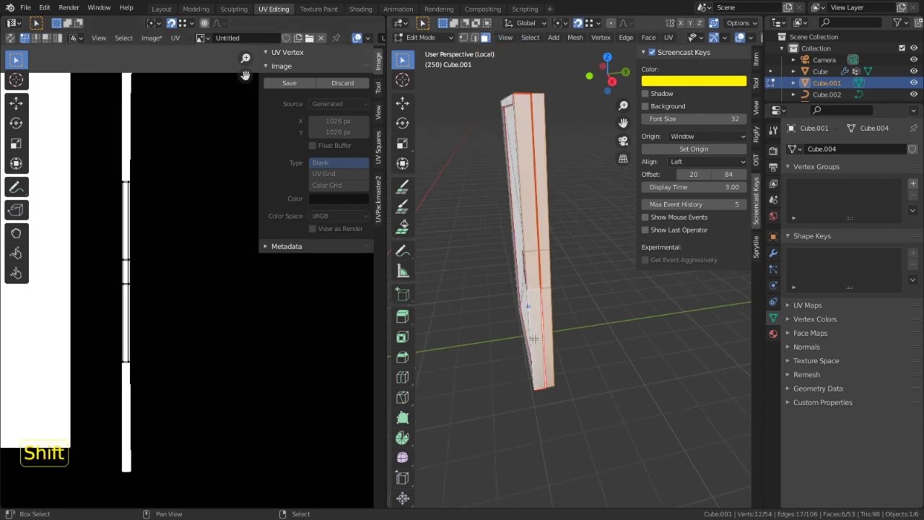
- Switch the door to Texture Paint mode, maximise the 3D viewport, and enable the wireframe overlay
scroll(545, 332, up, 1)
key(Tab)
key(f)
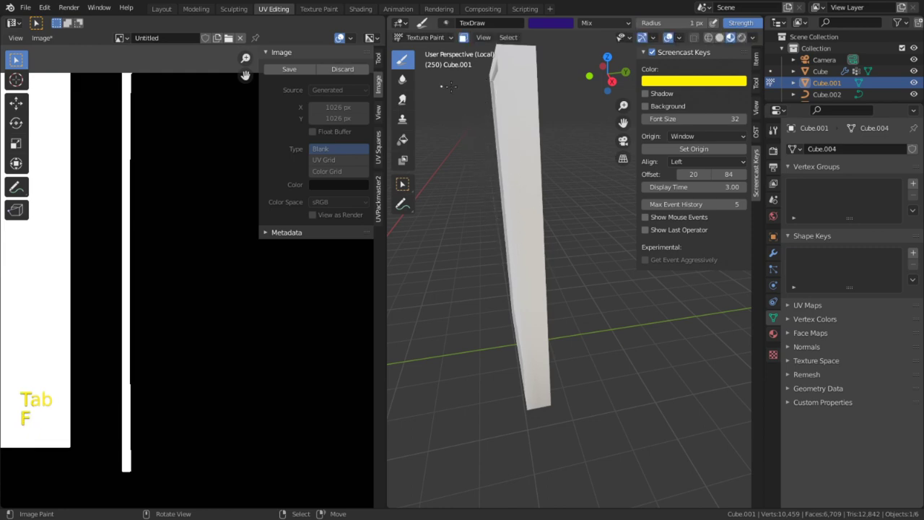
key(ctrl+space)
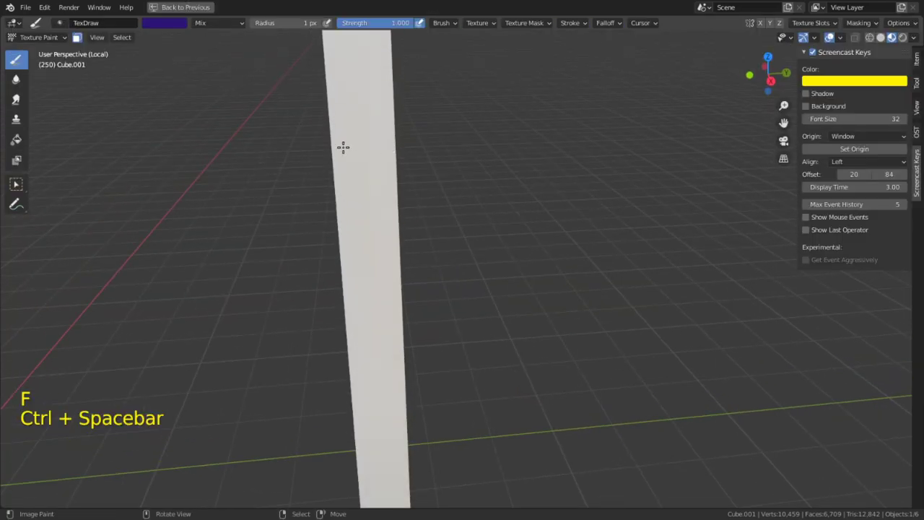
click(839, 37)
click(770, 245)
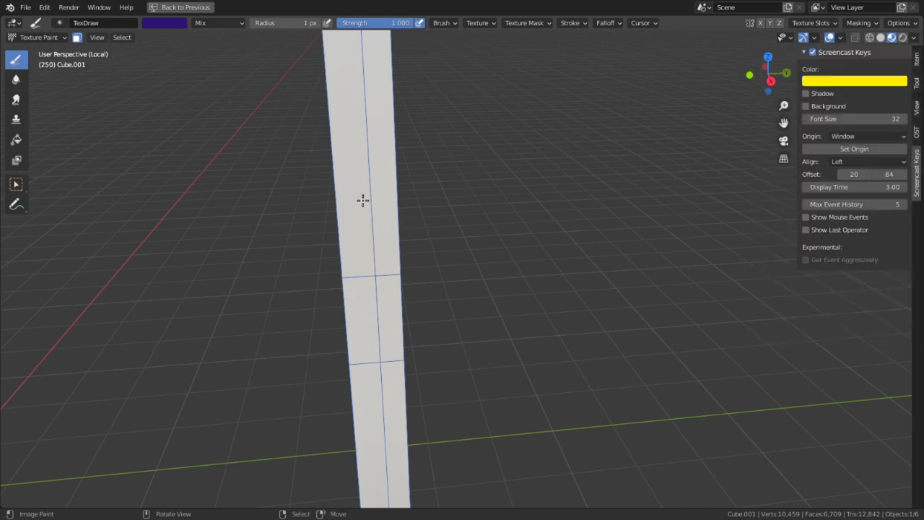
- Set the brush radius to 50 px and paint purple strokes down the front edge of the frame's outer vertical side
key(shift)
key(f)
click(385, 351)
drag(326, 189, 328, 433)
drag(354, 357, 360, 462)
scroll(378, 368, down, 2)
drag(373, 105, 313, 278)
drag(384, 193, 331, 456)
shift+middle_drag(331, 456, 367, 303)
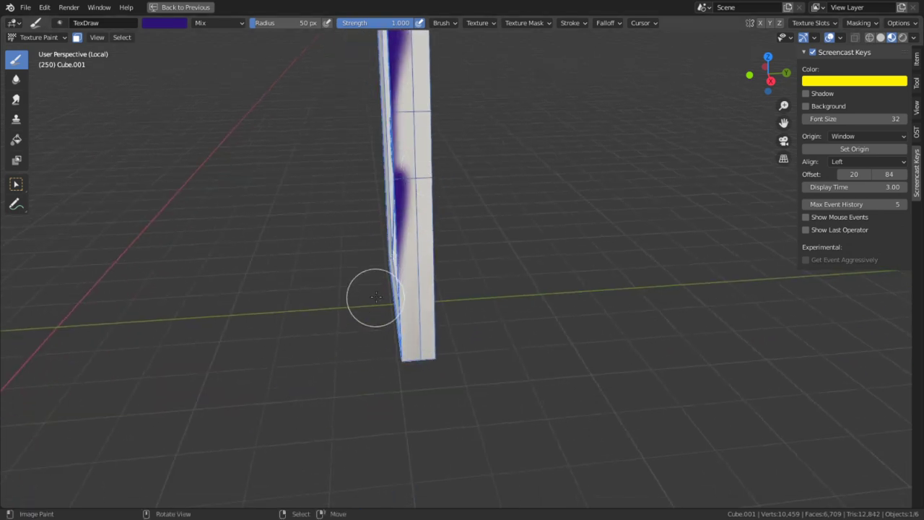
drag(399, 273, 325, 463)
shift+middle_drag(429, 299, 399, 365)
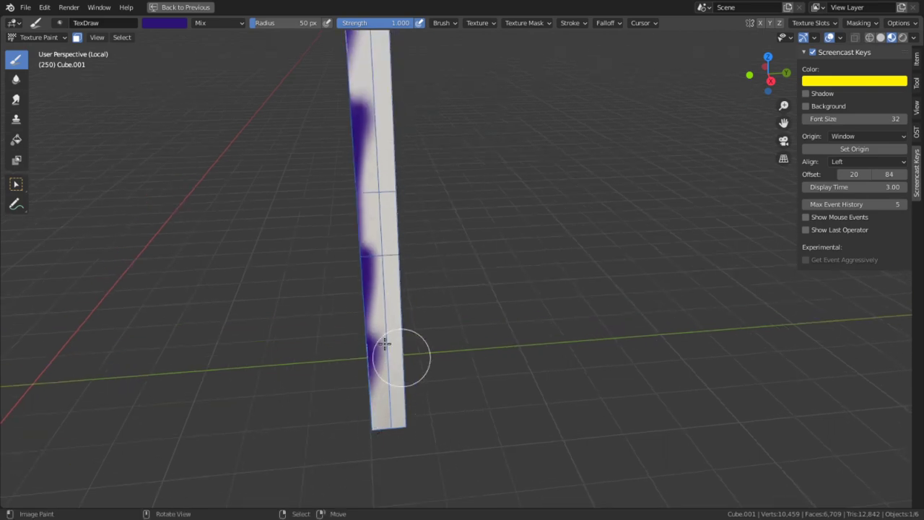
- Return to Edit Mode and select only the three rear-strip faces of the painted vertical side
key(shift+space)
click(264, 287)
shift+middle_drag(449, 174, 438, 264)
key(Tab)
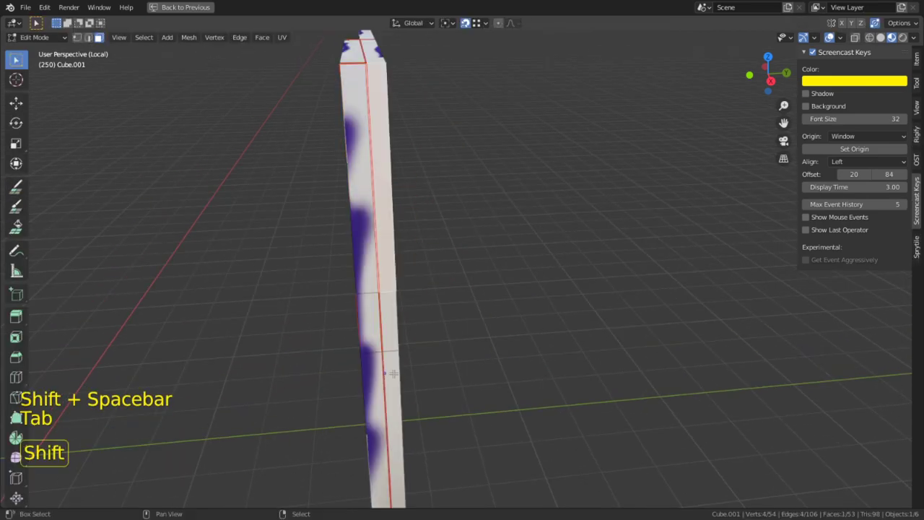
shift+middle_drag(392, 200, 396, 206)
shift+click(386, 205)
shift+click(384, 325)
key(ctrl+space)
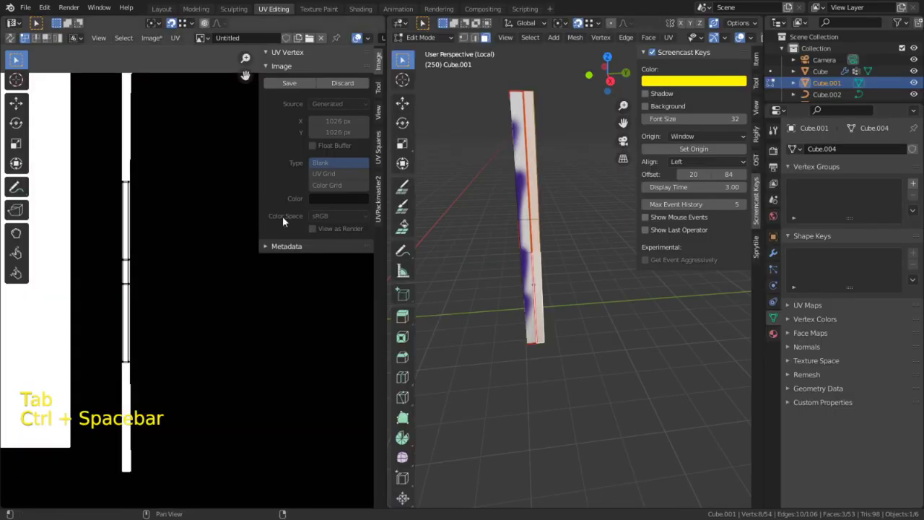
- Select the UVs of the three rear-strip faces in the vertical island and rotate them 90°
key(c)
drag(208, 303, 204, 211)
right_click(260, 214)
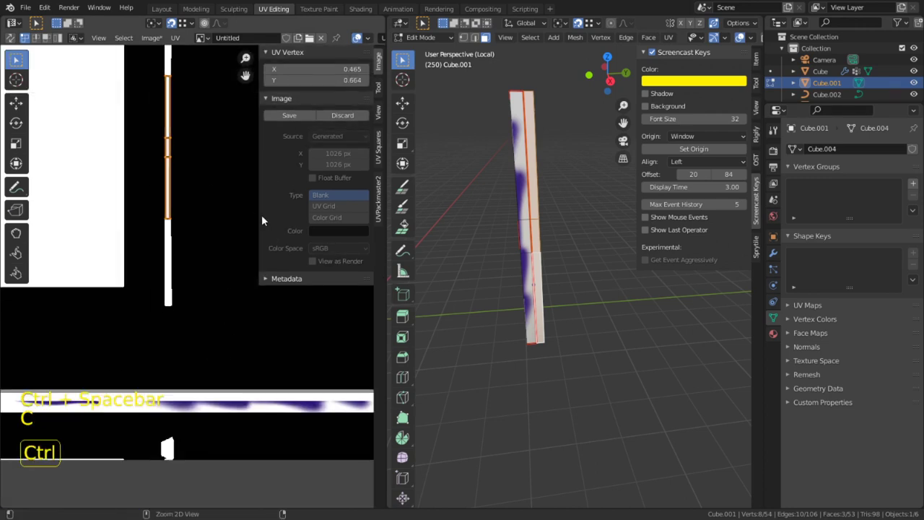
key(ctrl+space)
key(r)
click(593, 357)
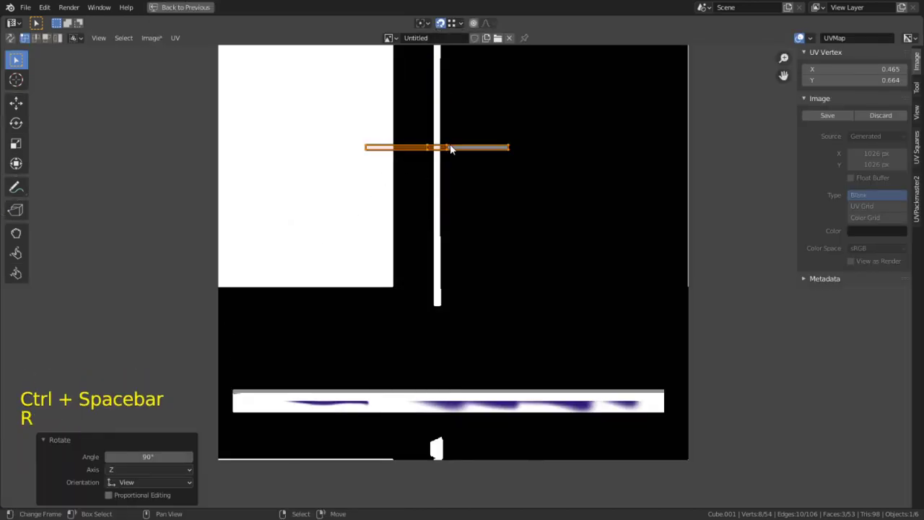
- Move the rotated UVs onto the painted part of the horizontal island and scale them up by 1.518
key(g)
key(shift)
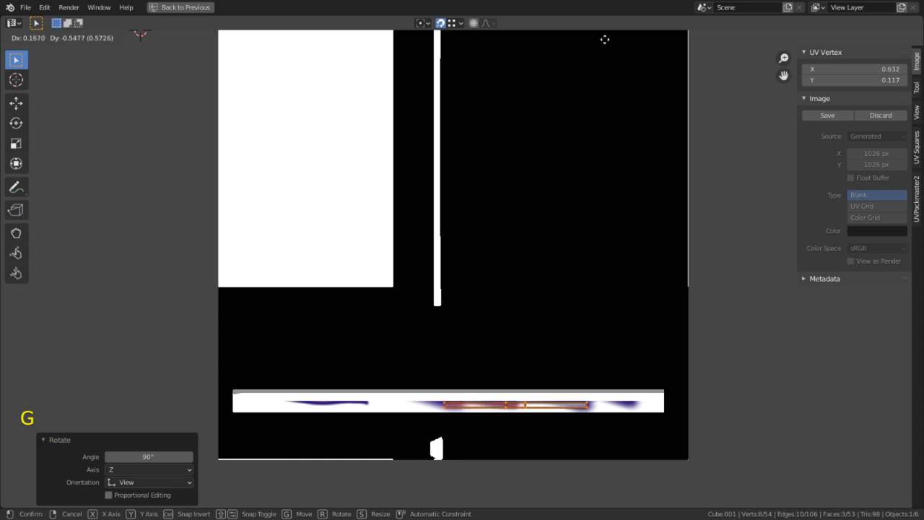
click(608, 39)
key(s)
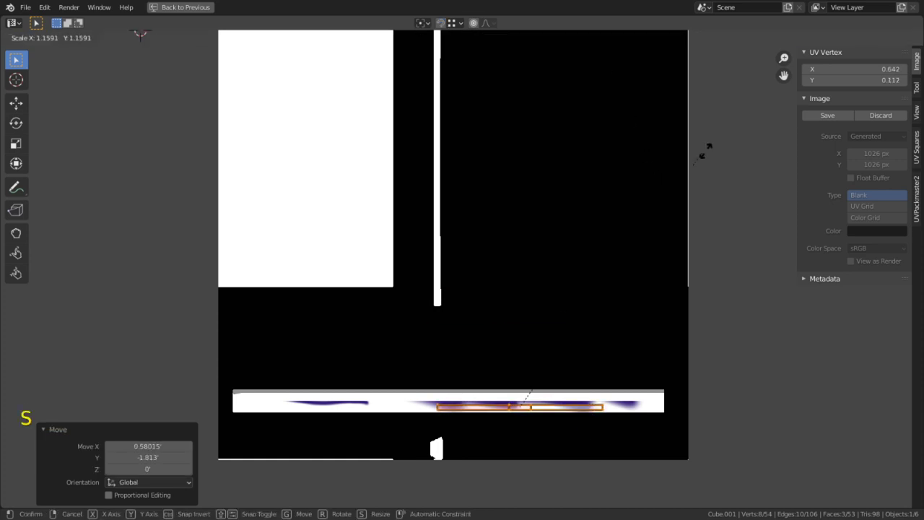
click(789, 103)
key(ctrl+space)
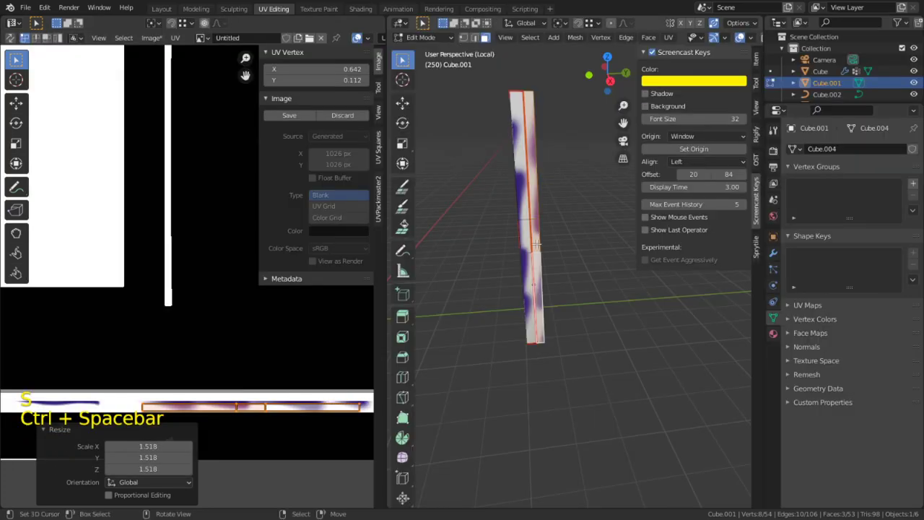
- Add the three front-strip faces to the selection to compare their UVs with the rear strip's
key(ctrl+space)
key(ctrl+space)
shift+click(514, 139)
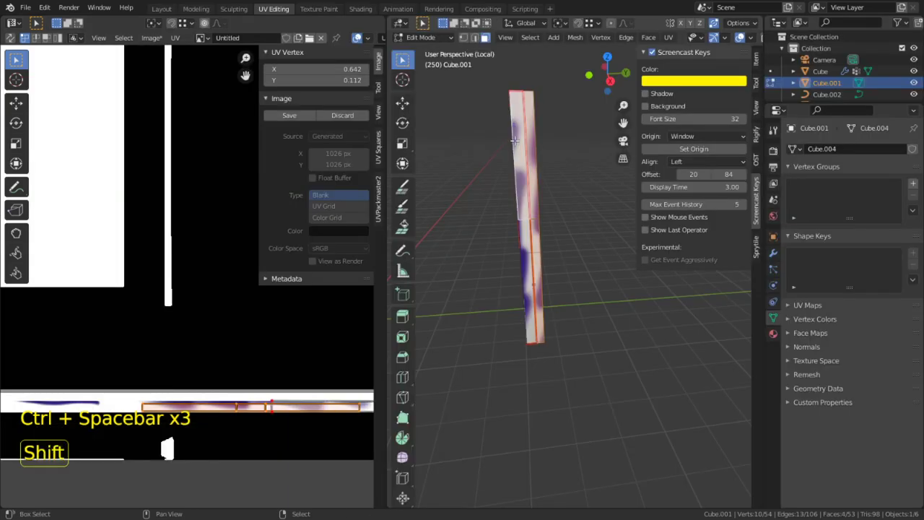
shift+click(526, 243)
shift+click(531, 275)
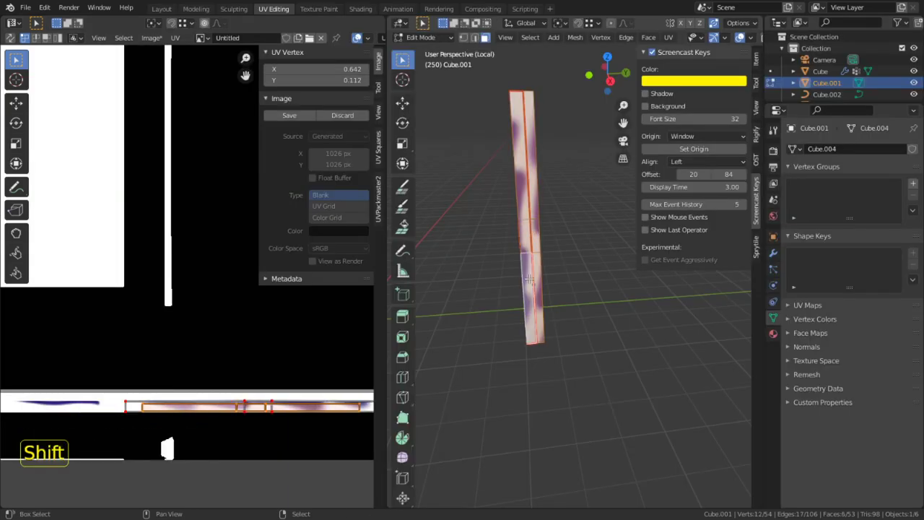
scroll(537, 269, up, 2)
shift+middle_drag(538, 146, 543, 204)
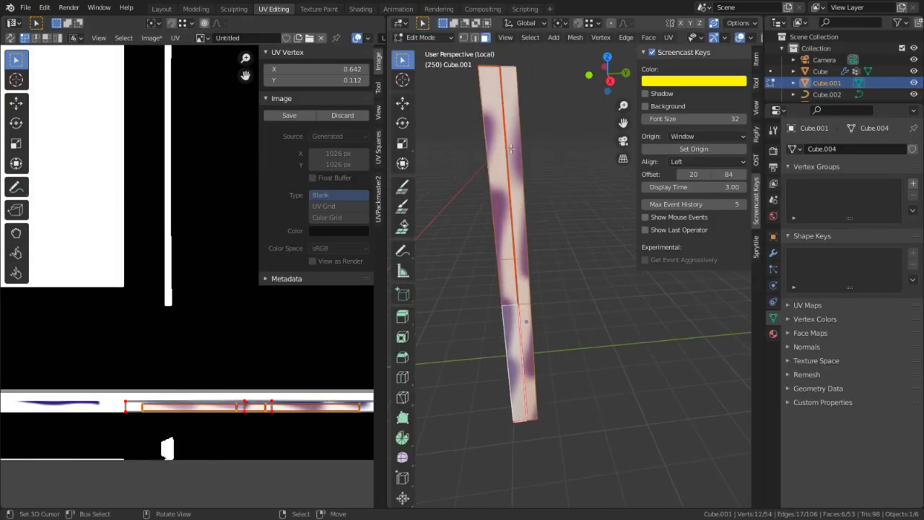
- Reselect only the three rear-strip faces of the frame's outer vertical side
key(3)
click(519, 140)
shift+click(529, 323)
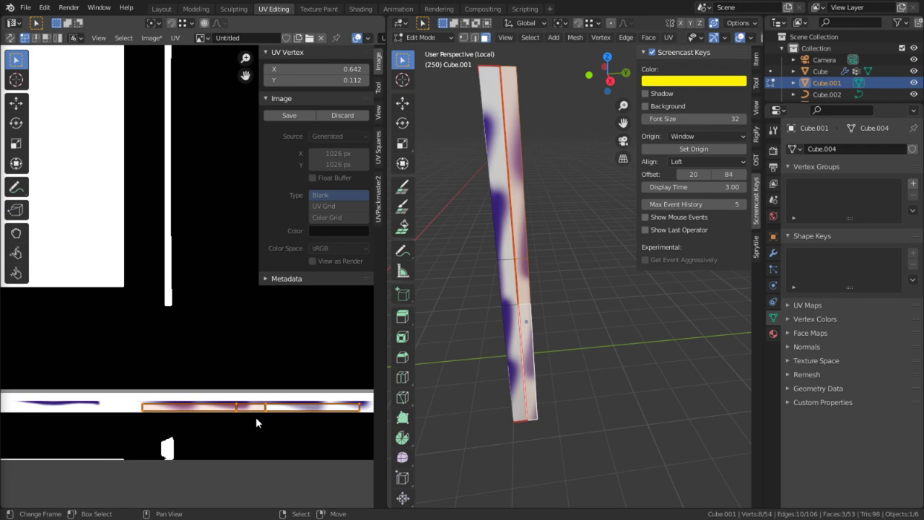
- Mirror the selected rear-strip UVs horizontally by scaling them -1 along X
scroll(256, 418, up, 1)
scroll(261, 420, down, 3)
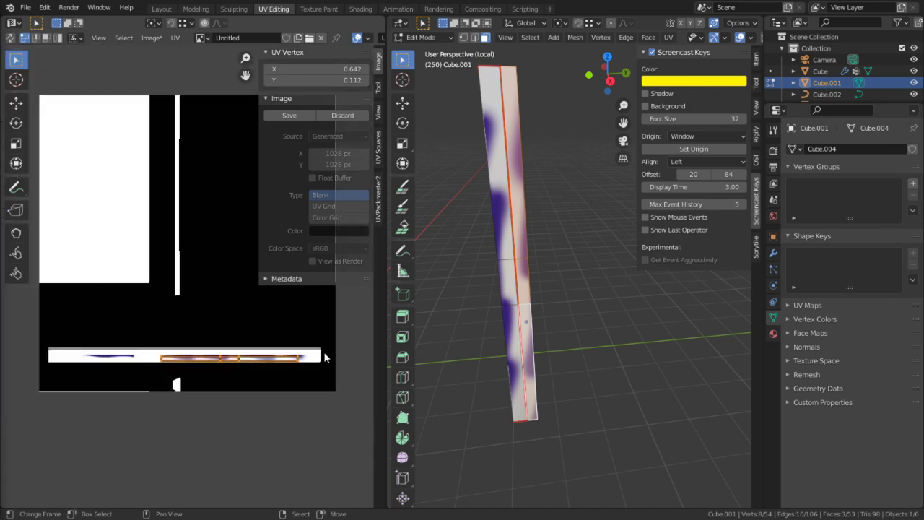
click(294, 355)
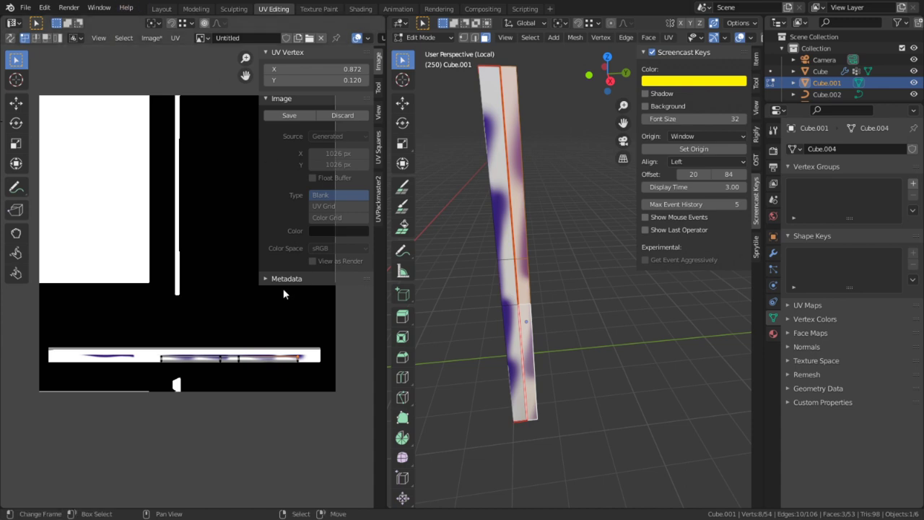
text(as)
text(-1)
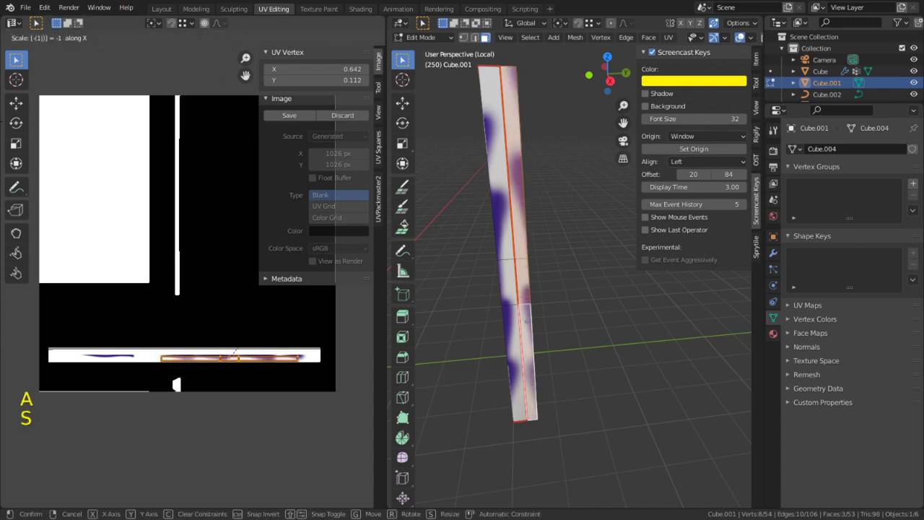
key(Return)
- Select all six front- and rear-strip faces of the vertical side and maximize the UV editor
right_click(492, 202)
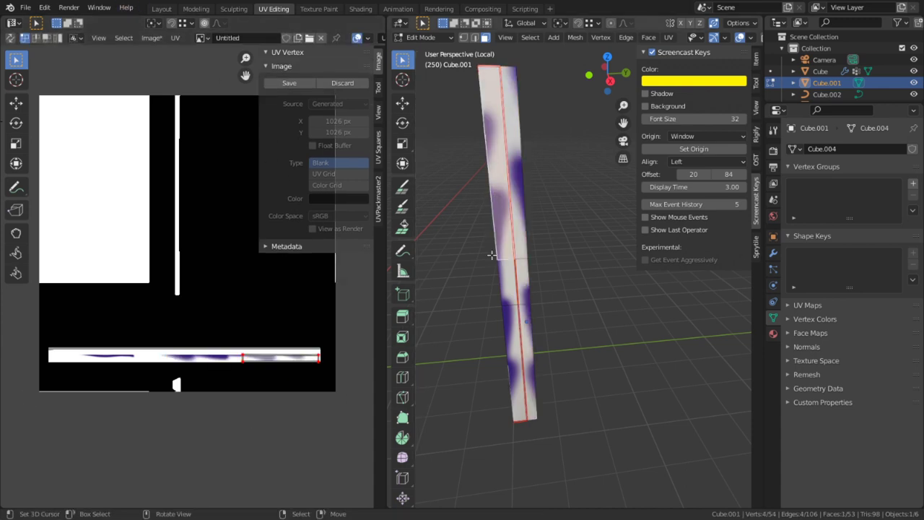
shift+right_click(507, 285)
shift+right_click(516, 342)
shift+right_click(525, 345)
shift+right_click(520, 287)
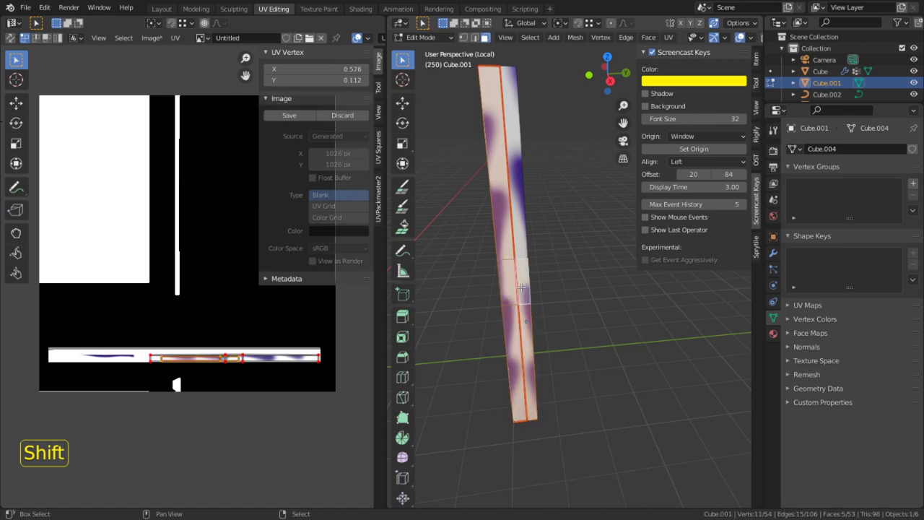
key(ctrl+space)
key(ctrl+space)
key(ctrl+space)
key(ctrl+space)
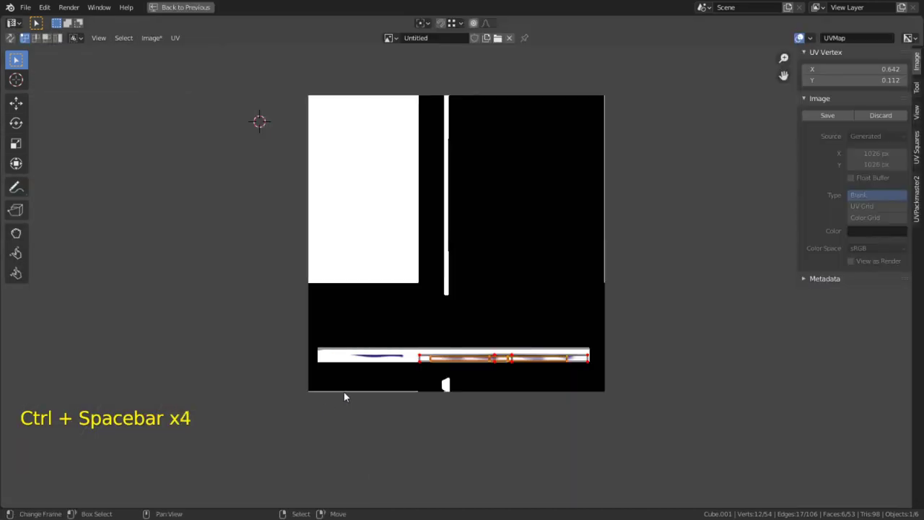
- Snap the upper-right UV vertex of the rear strip onto the matching corner of the front strip's UVs
scroll(712, 412, up, 4)
shift+middle_drag(712, 407, 498, 202)
scroll(512, 267, up, 2)
key(1)
right_click(573, 277)
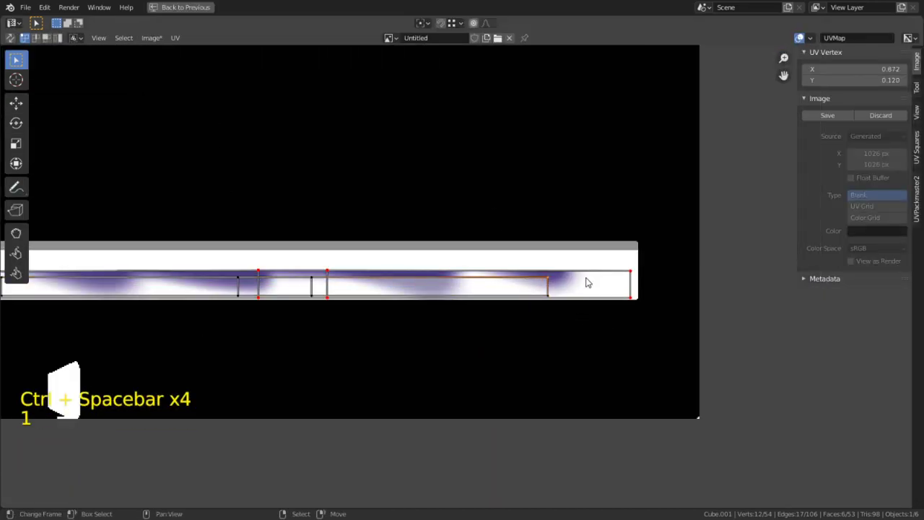
key(2)
key(1)
key(2)
key(g)
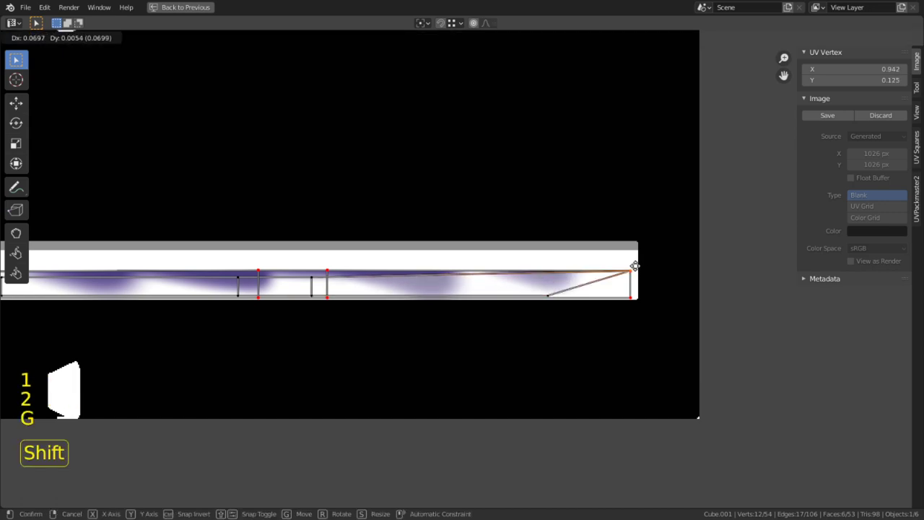
click(633, 264)
- Snap the rear strip's remaining three upper UV vertices onto the matching vertices of the front strip's UVs
key(g)
right_click(316, 282)
key(1)
click(310, 278)
key(g)
click(322, 266)
click(243, 284)
key(g)
click(256, 265)
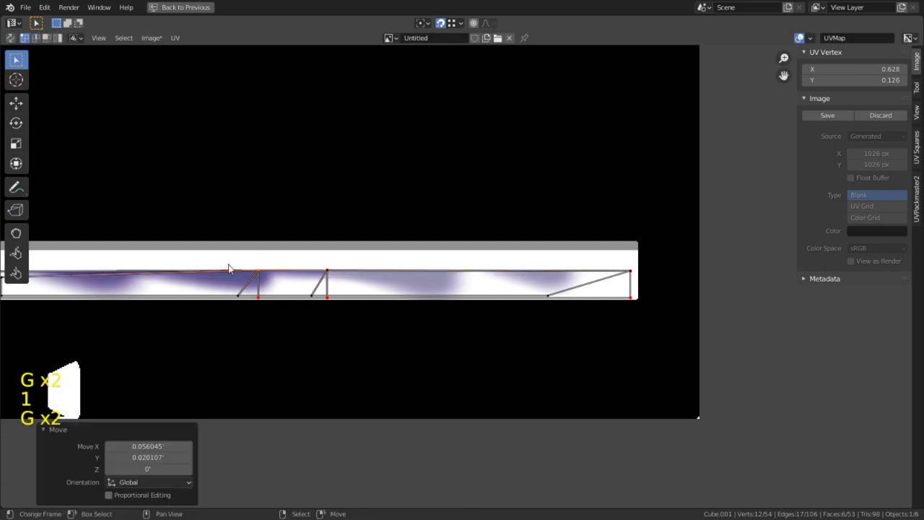
middle_drag(258, 266, 577, 260)
click(331, 281)
key(g)
click(276, 261)
- Snap the rear strip's four lower UV vertices onto the front strip's lower vertices and restore the split layout
key(g)
click(324, 312)
key(g)
click(647, 292)
key(g)
click(577, 295)
right_click(629, 295)
key(g)
click(650, 294)
shift+middle_drag(697, 318, 458, 325)
scroll(458, 325, down, 1)
key(g)
click(687, 310)
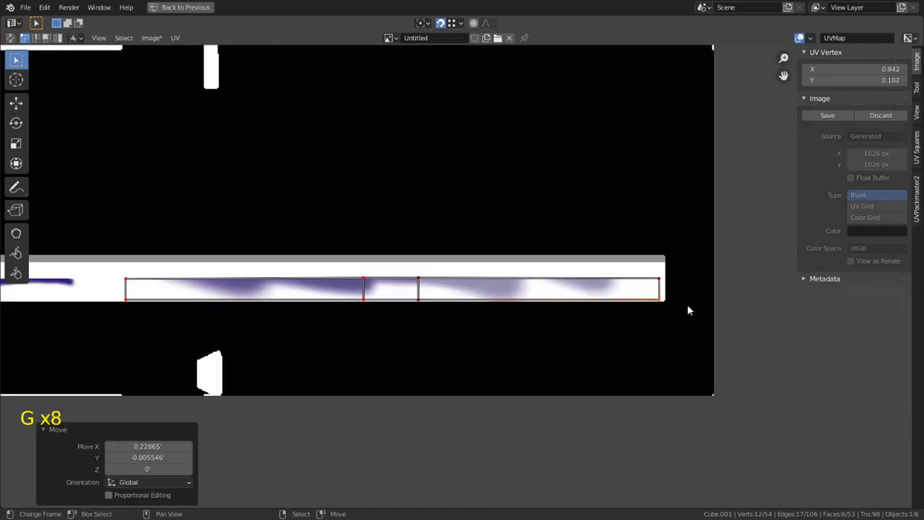
scroll(677, 320, down, 3)
key(ctrl+space)
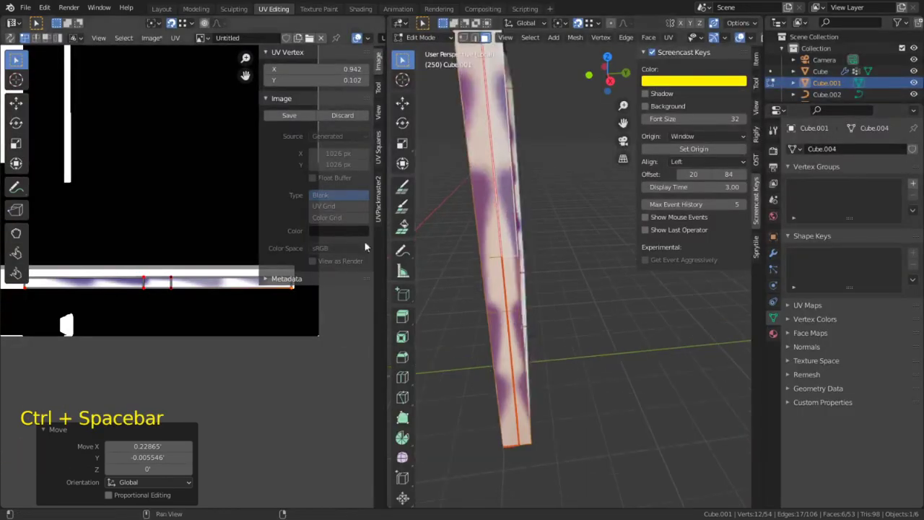
- Dissolve the edge dividing the rear strip on the right door frame's underside and select the merged face
scroll(190, 218, down, 2)
shift+middle_drag(538, 215, 572, 255)
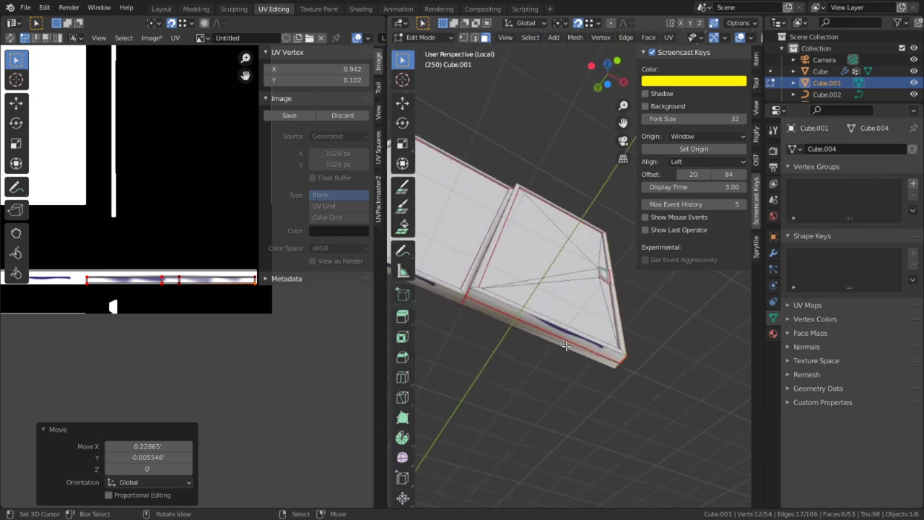
key(3)
middle_drag(566, 347, 557, 349)
key(2)
click(528, 359)
key(ctrl+x)
key(3)
shift+middle_drag(97, 223, 215, 308)
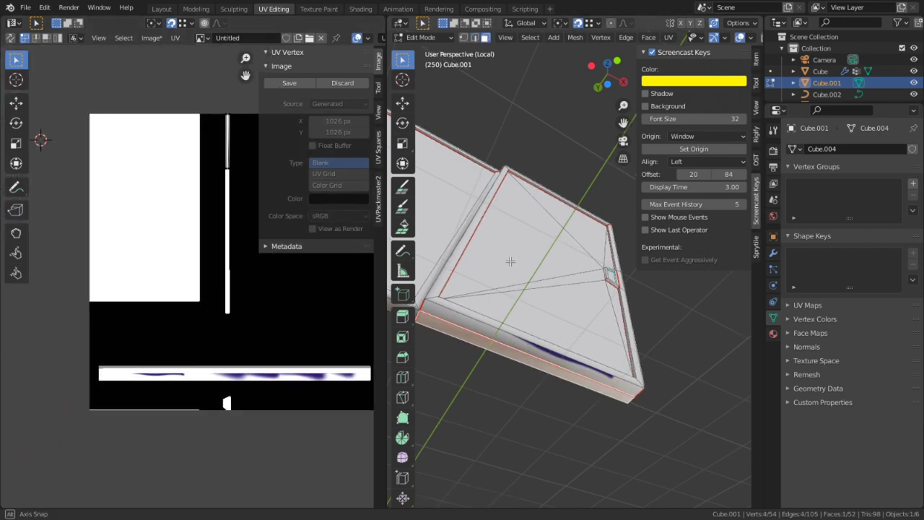
- Add the painted strip on the right door frame's top side to the selection and maximize the UV editor
middle_drag(523, 323, 514, 350)
scroll(520, 255, up, 2)
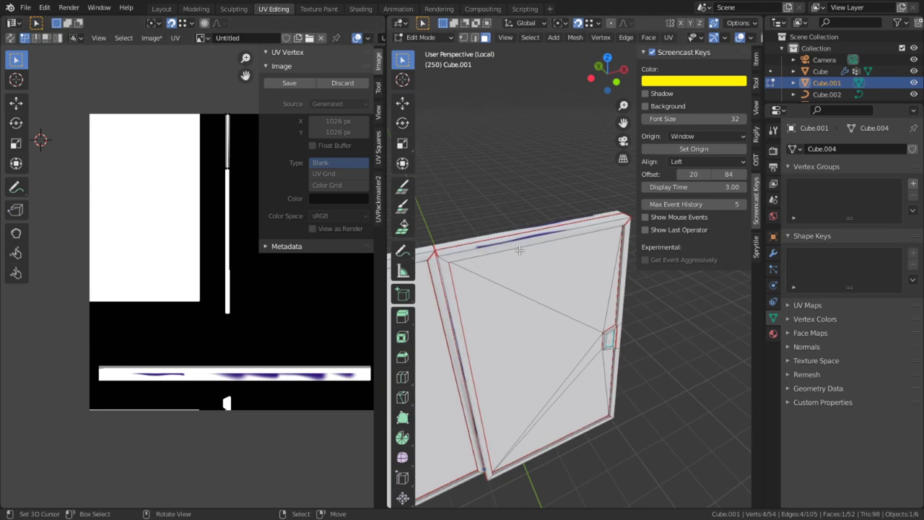
scroll(514, 248, up, 3)
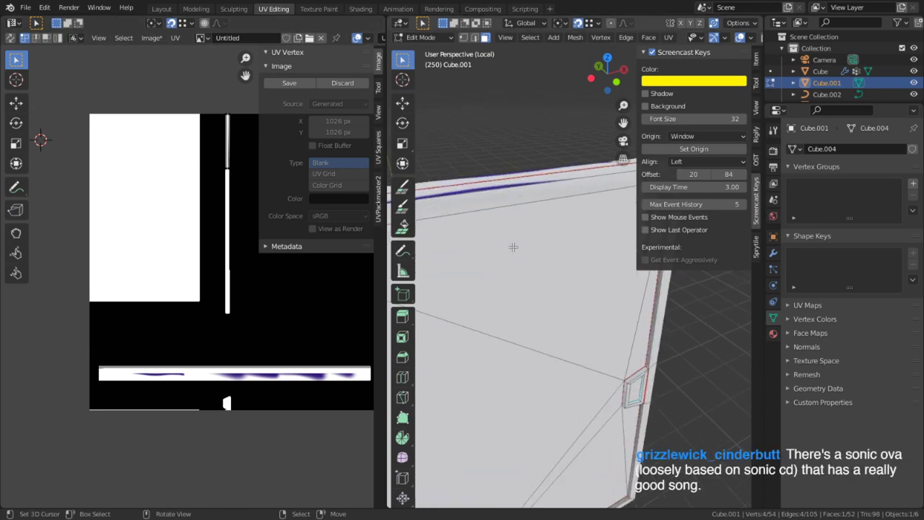
key(shift)
shift+click(524, 171)
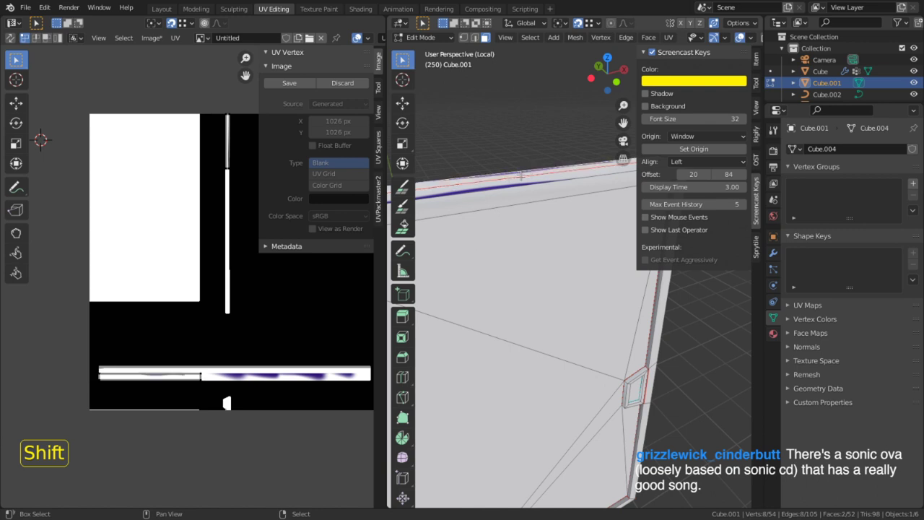
key(ctrl+space)
scroll(441, 260, up, 2)
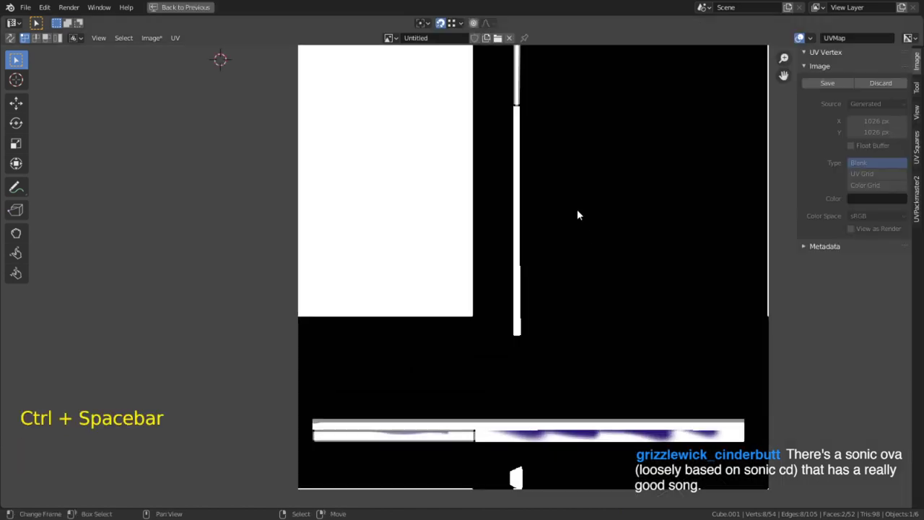
- Select the underside rear strip's UVs in the vertical island and rotate them 90°
key(c)
click(537, 52)
scroll(505, 286, down, 1)
text(r90)
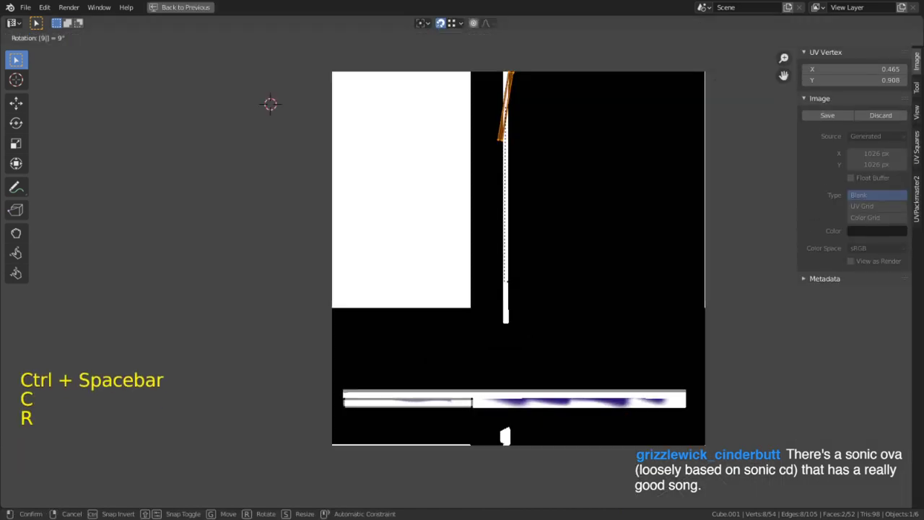
key(Return)
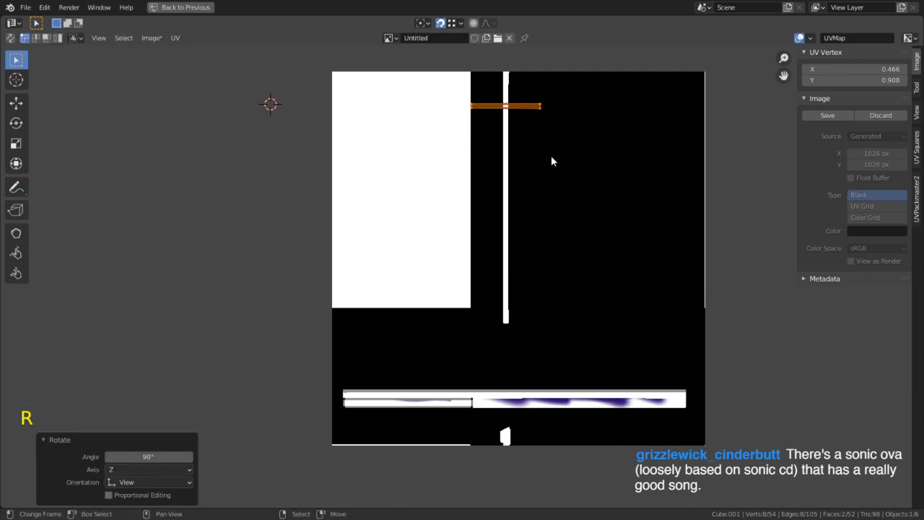
- Move the rotated UVs down to the horizontal island, snapping them against the painted strip's lower-right UV corner
key(g)
click(481, 414)
scroll(472, 407, up, 2)
shift+middle_drag(472, 407, 490, 223)
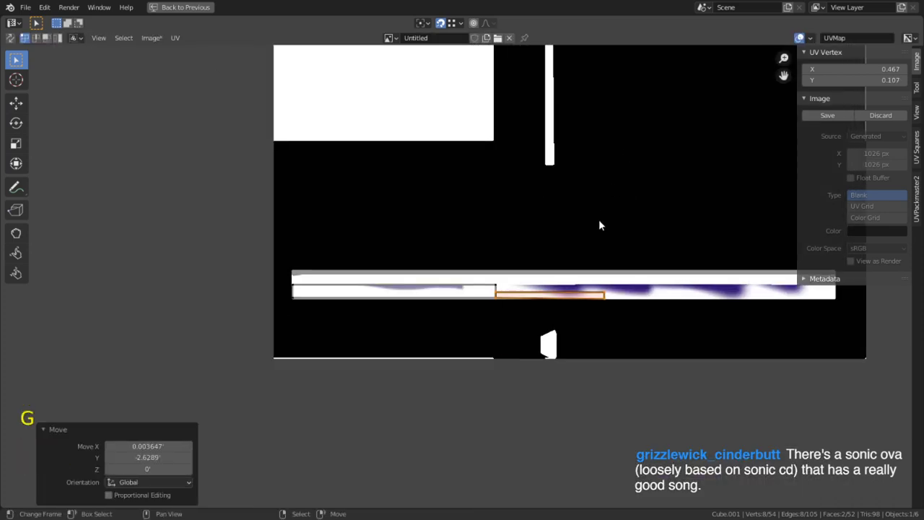
- Snap the upper edge of the moved UV face up to match the height of the painted strip's UVs
key(g)
key(3)
key(1)
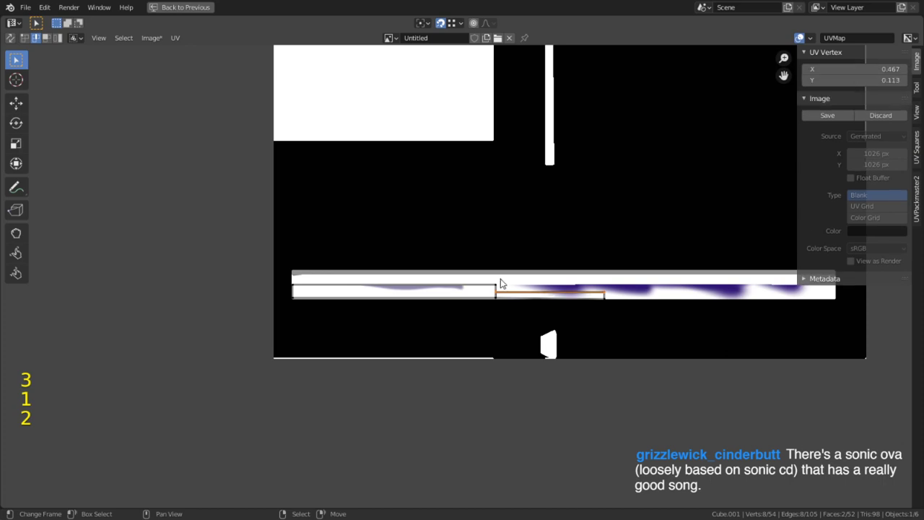
key(g)
click(502, 285)
key(3)
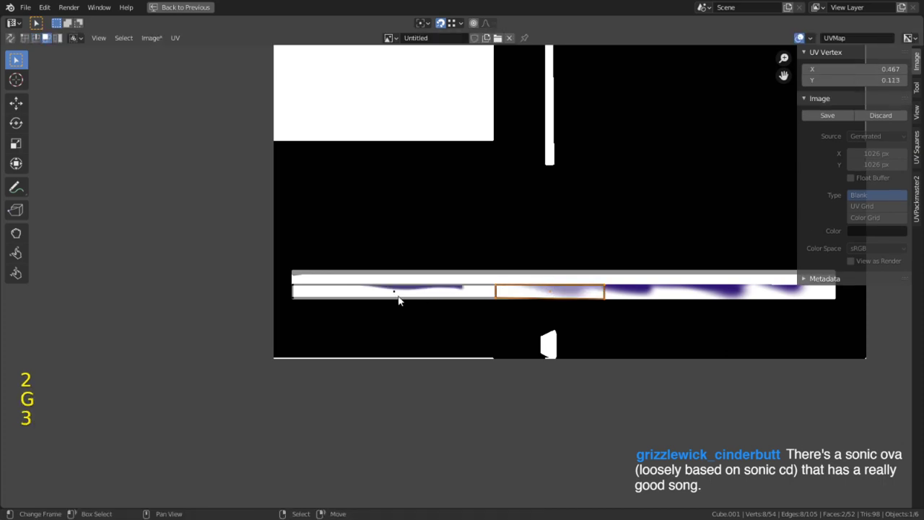
- Snap the UV face to the horizontal island's left end and stretch its right edge to the painted strip's end
key(g)
click(309, 287)
key(ctrl+space)
middle_drag(564, 307, 534, 223)
key(2)
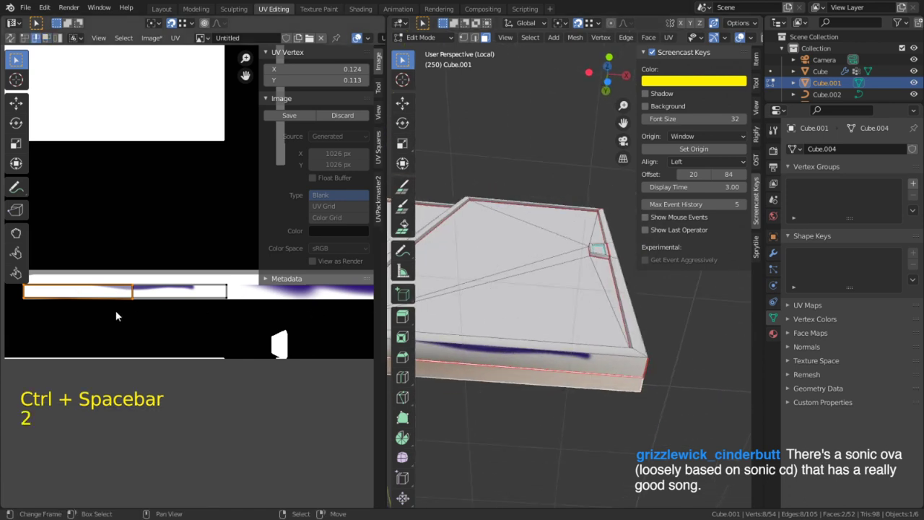
shift+click(137, 296)
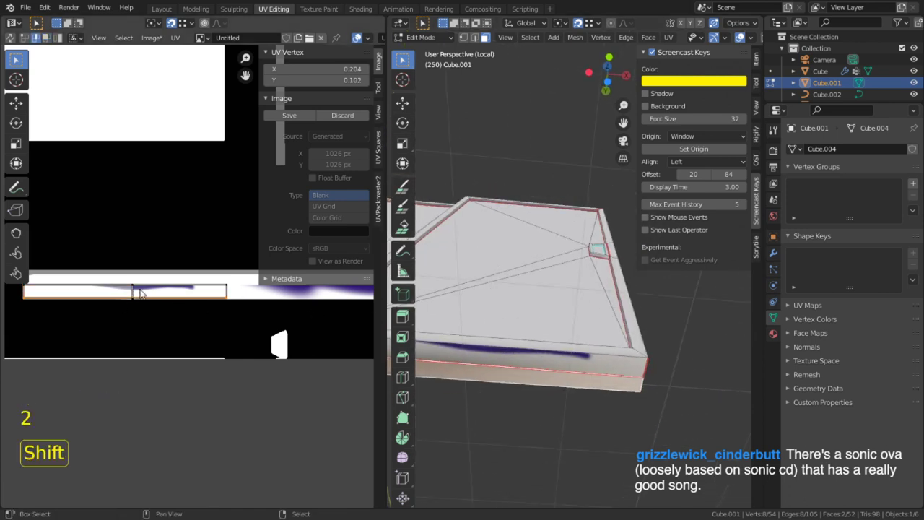
key(g)
click(227, 290)
scroll(598, 332, down, 2)
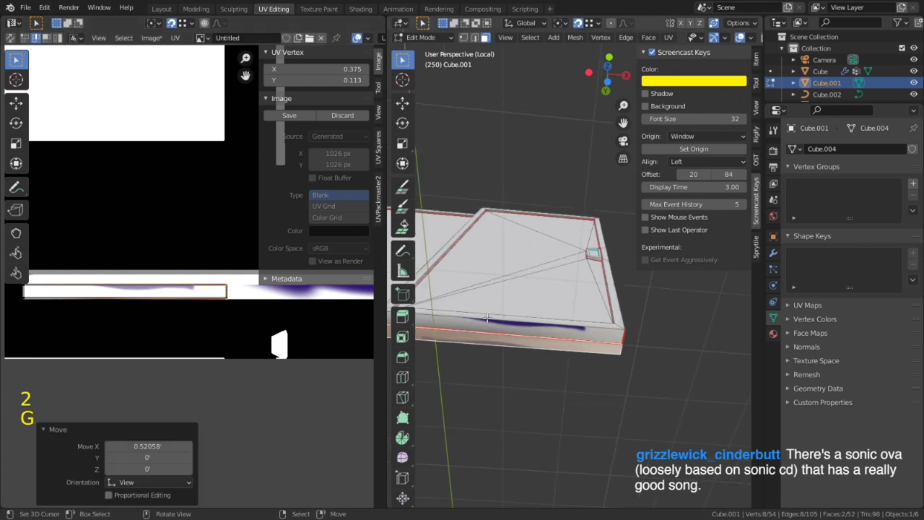
- Reselect only the underside rear-strip face and mirror its UVs by scaling them -1 along X
key(3)
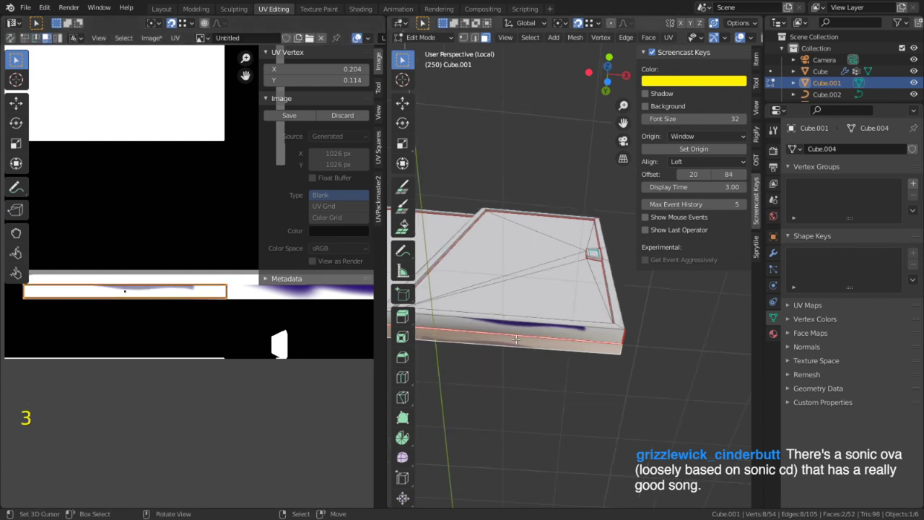
key(3)
key(s)
key(x)
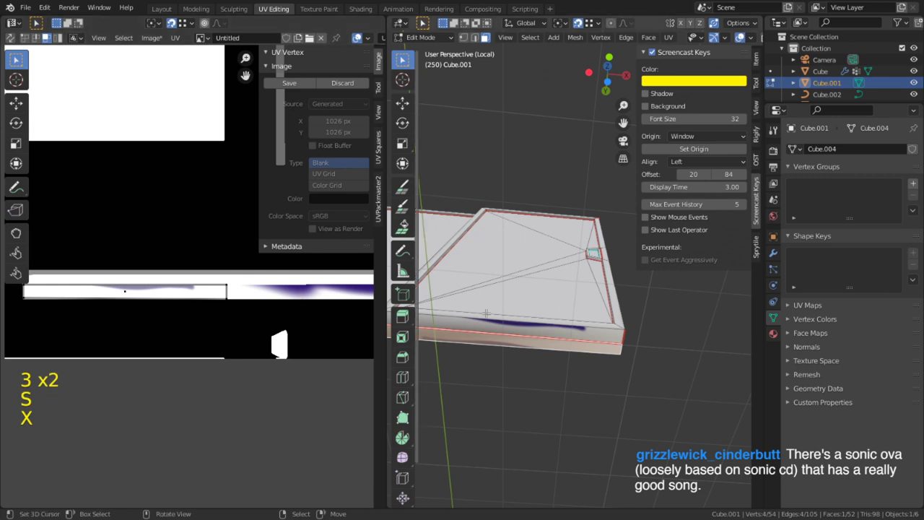
key(3)
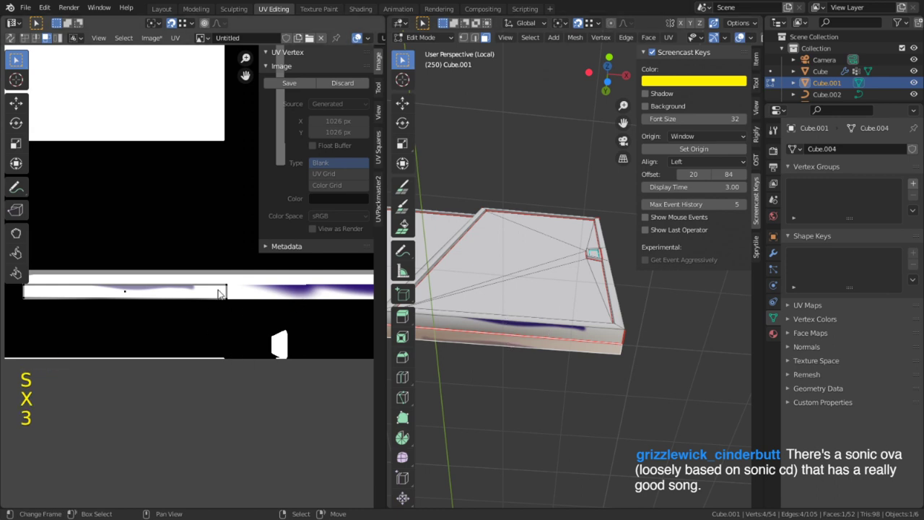
key(a)
key(s)
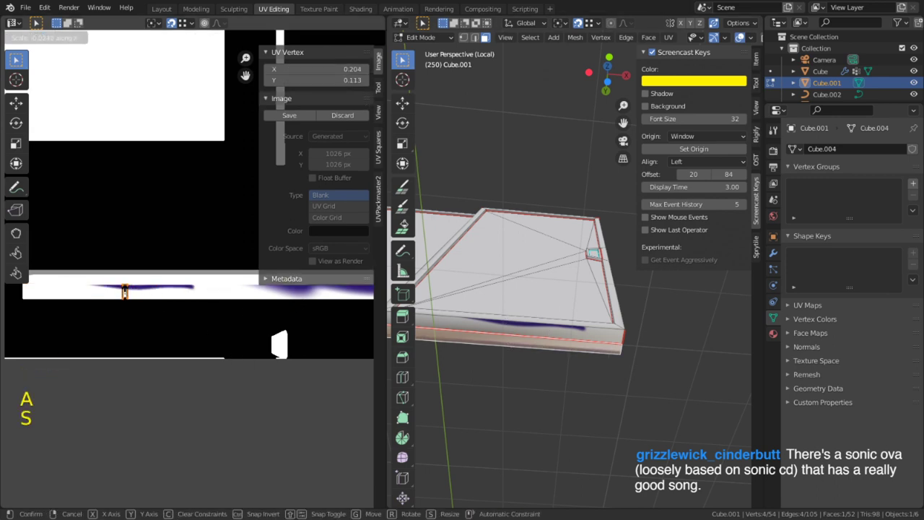
key(minus)
key(1)
key(Return)
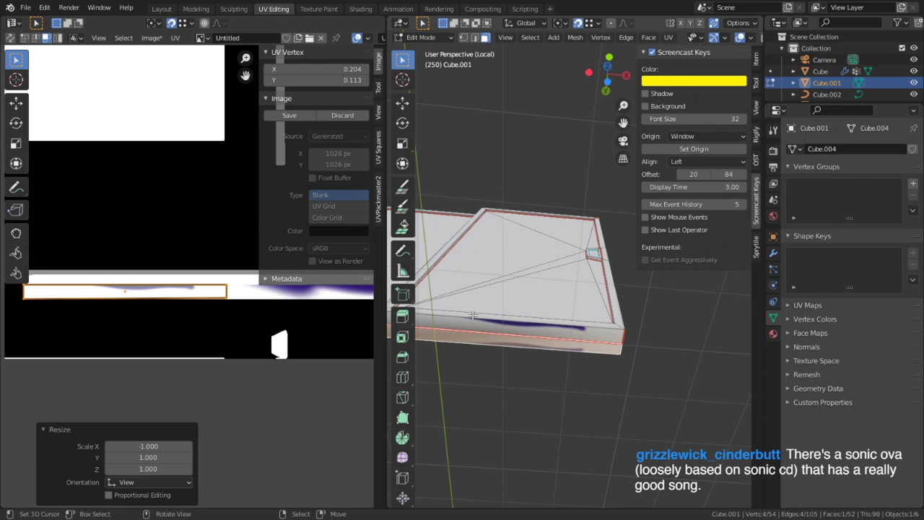
- Delete the underside faces of both door frames in the maximized 3D view and exit local view
key(ctrl+space)
shift+middle_drag(450, 309, 592, 336)
shift+middle_drag(619, 295, 492, 277)
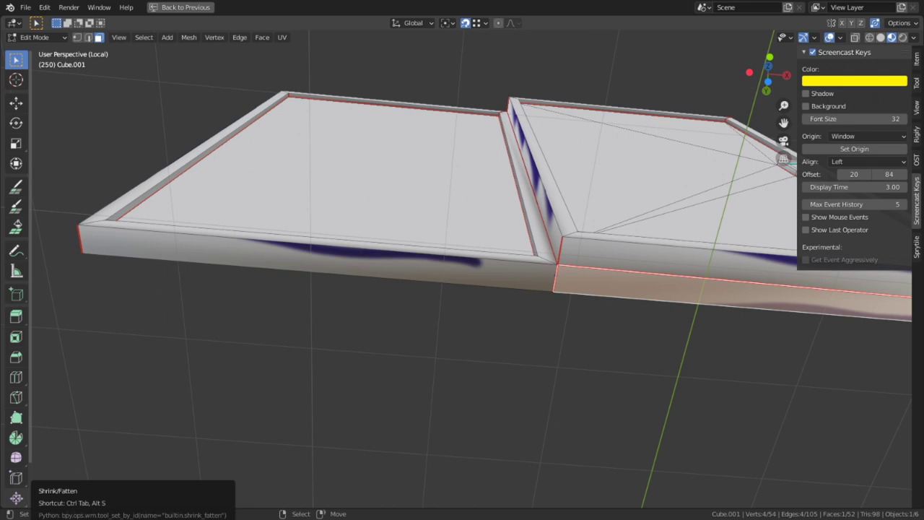
scroll(503, 191, down, 2)
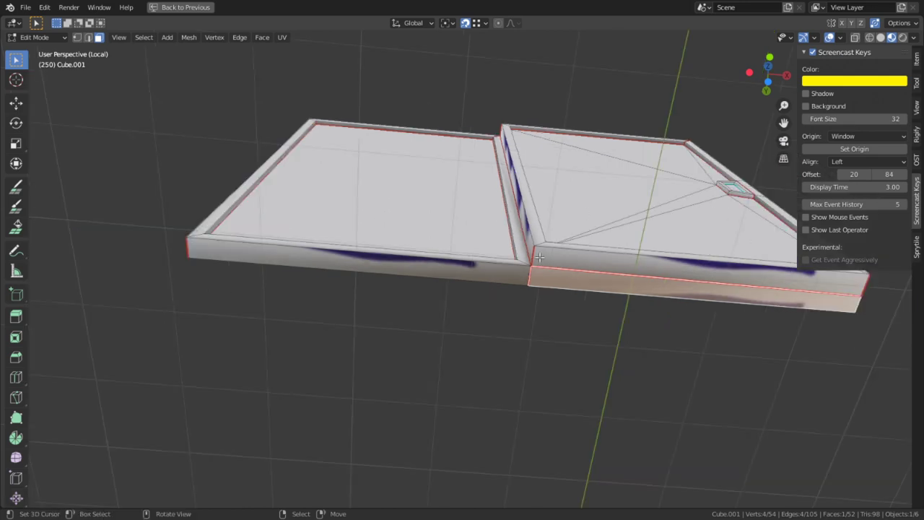
middle_drag(503, 153, 476, 260)
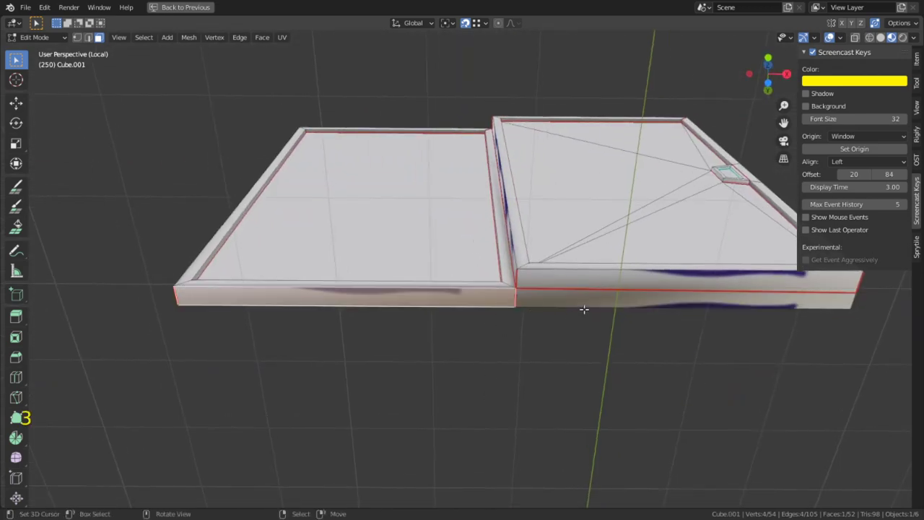
alt+shift+click(624, 314)
scroll(613, 405, down, 3)
shift+middle_drag(591, 365, 577, 387)
key(x)
click(595, 333)
key(slash)
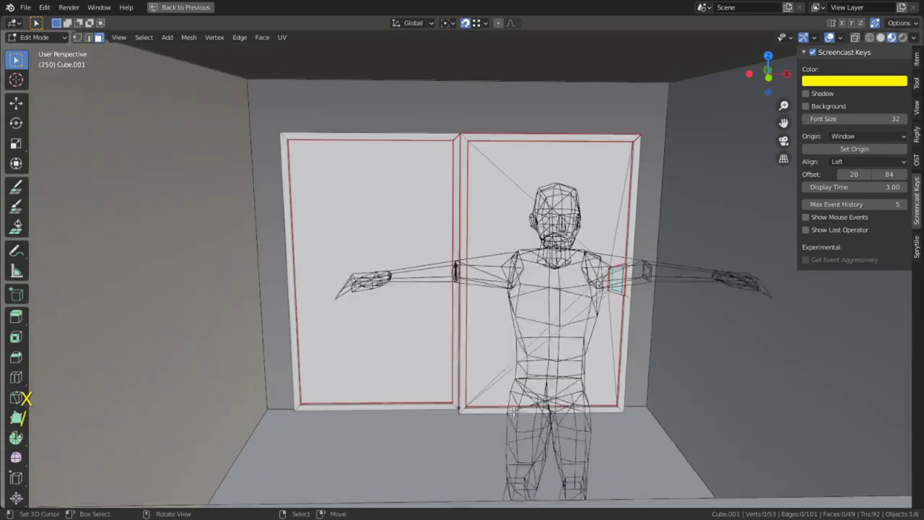
- Examine the sliding door's frame in place within the room from several angles
middle_drag(437, 256, 449, 185)
scroll(425, 206, up, 5)
middle_drag(505, 230, 502, 321)
middle_drag(578, 309, 531, 256)
scroll(567, 280, down, 5)
scroll(547, 297, up, 1)
shift+middle_drag(545, 152, 537, 194)
shift+middle_drag(524, 125, 440, 282)
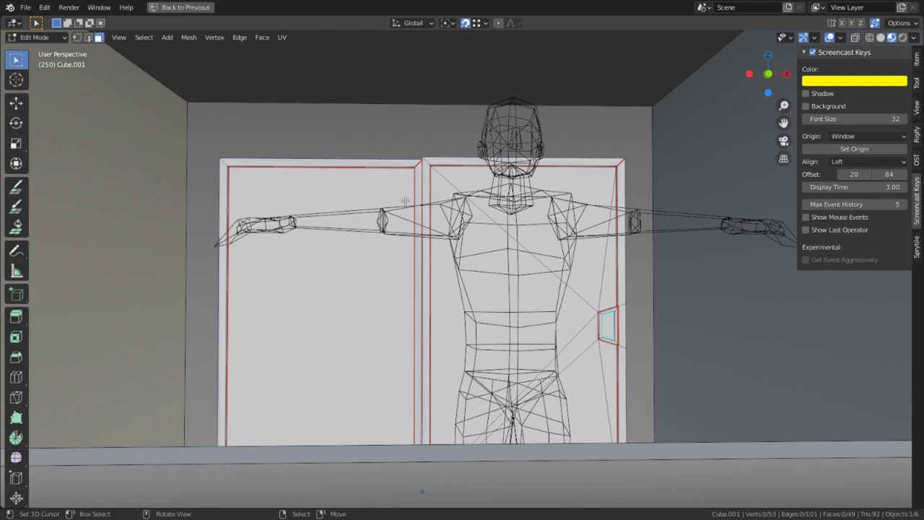
- Duplicate the top strip face of the right door's frame and separate it into its own object
key(Tab)
click(395, 165)
key(Tab)
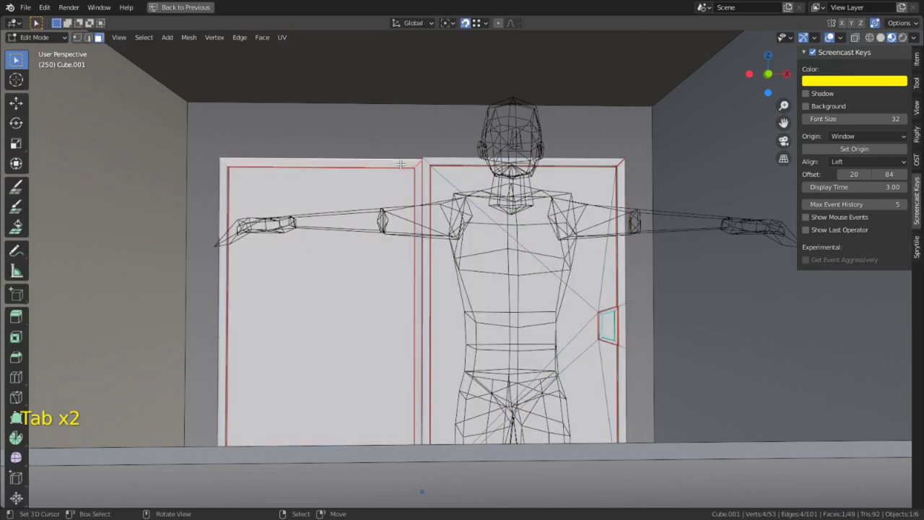
key(l)
click(462, 158)
key(shift+d)
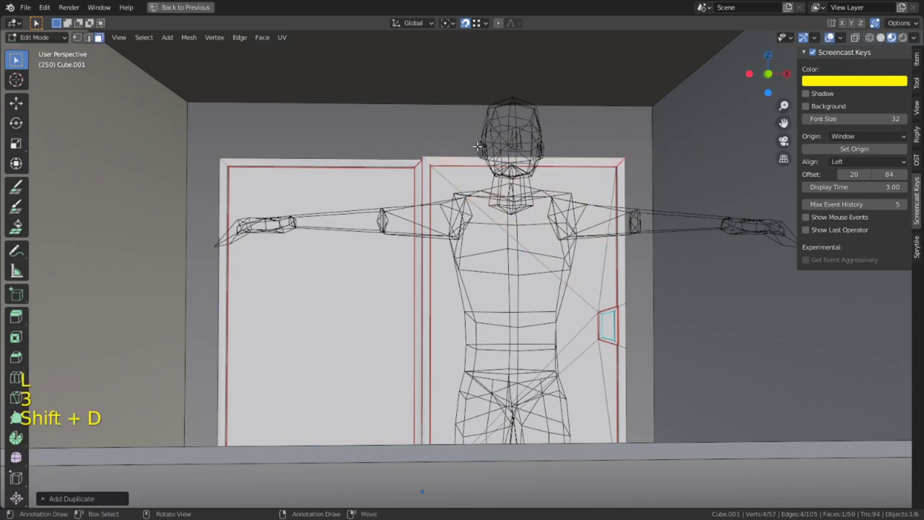
key(p)
click(484, 147)
key(slash)
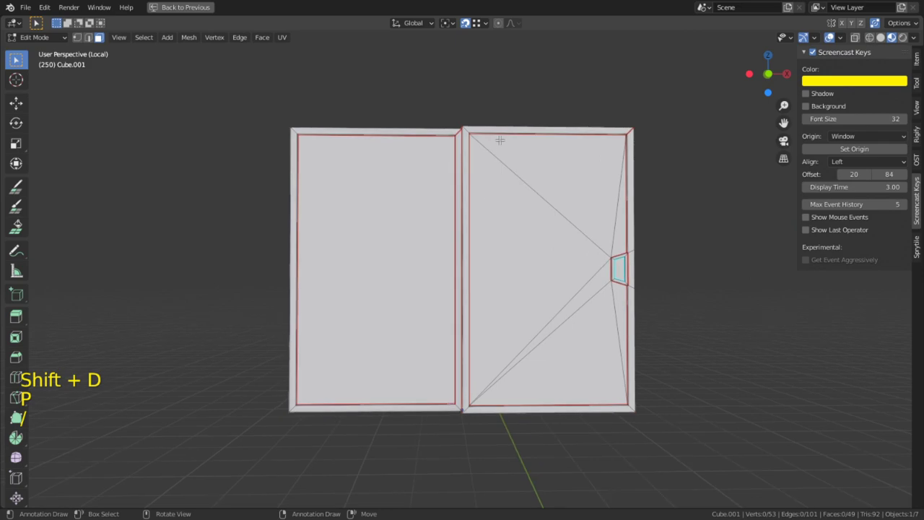
key(ctrl+z)
- Edit the separated strip and stretch its inner end edge along X to the far corner of the left door
key(Tab)
key(Tab)
key(shift+space)
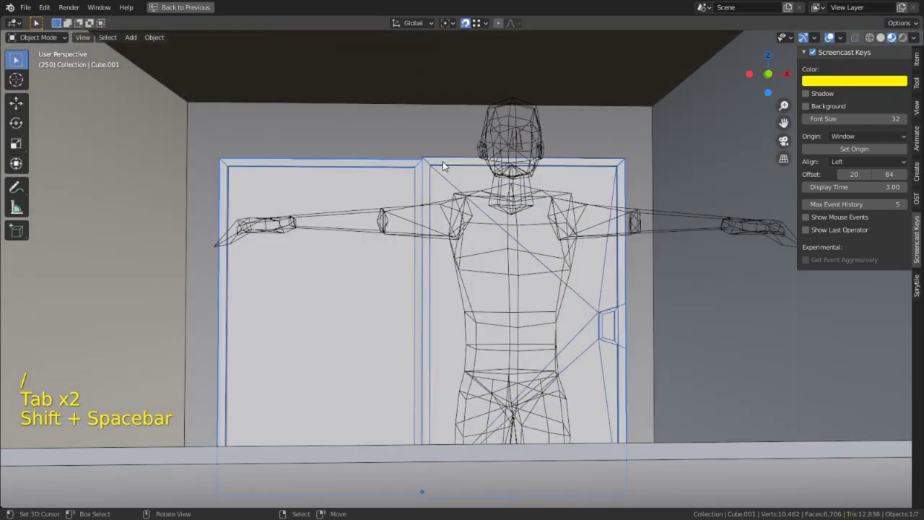
key(Tab)
key(2)
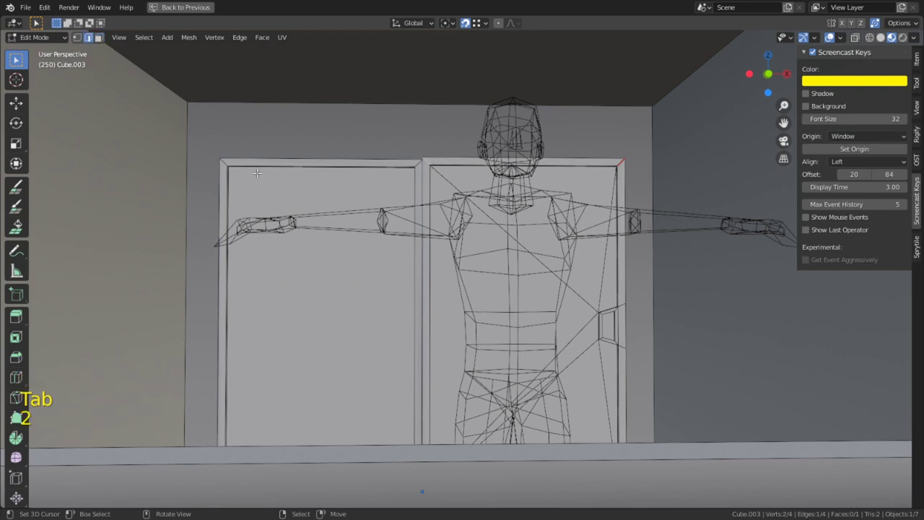
key(g)
middle_click(209, 160)
click(222, 160)
- Square off both slanted ends of the strip by moving its lower corner vertices
key(1)
key(g)
click(212, 151)
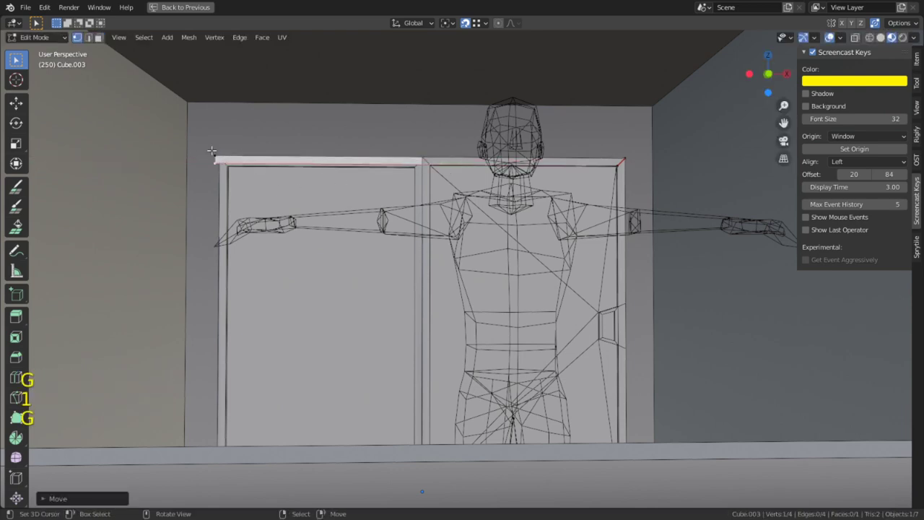
click(614, 160)
key(g)
middle_click(627, 161)
click(638, 162)
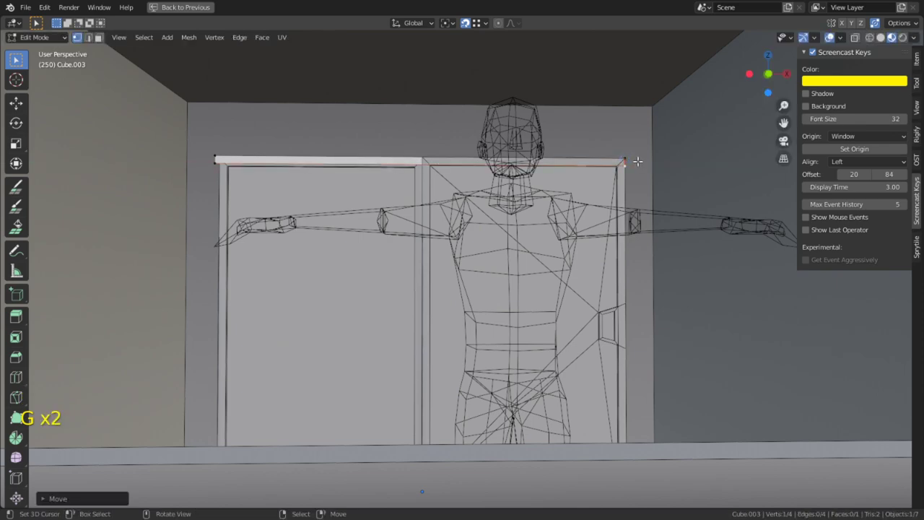
- Scale the whole strip up slightly so both ends overhang the door frames
alt+middle_click(626, 160)
scroll(510, 266, up, 7)
key(a)
scroll(578, 258, up, 3)
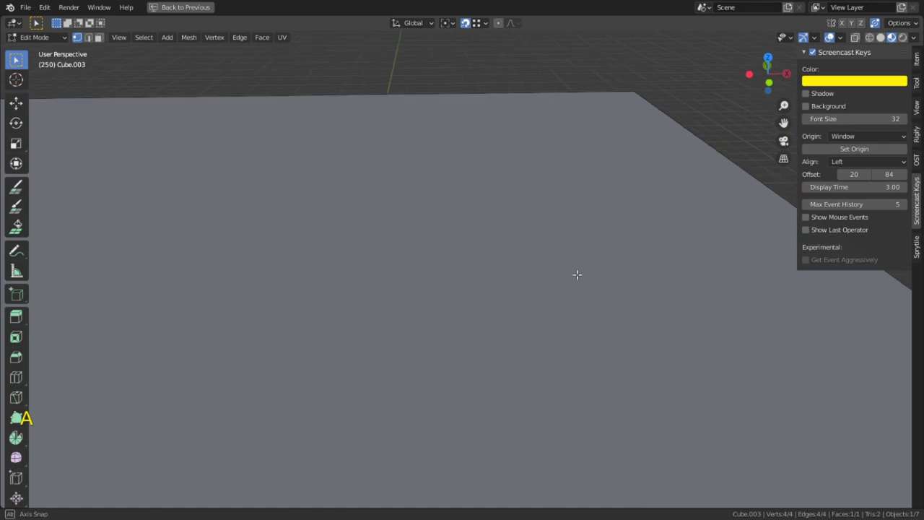
scroll(575, 274, down, 3)
scroll(576, 228, up, 2)
key(s)
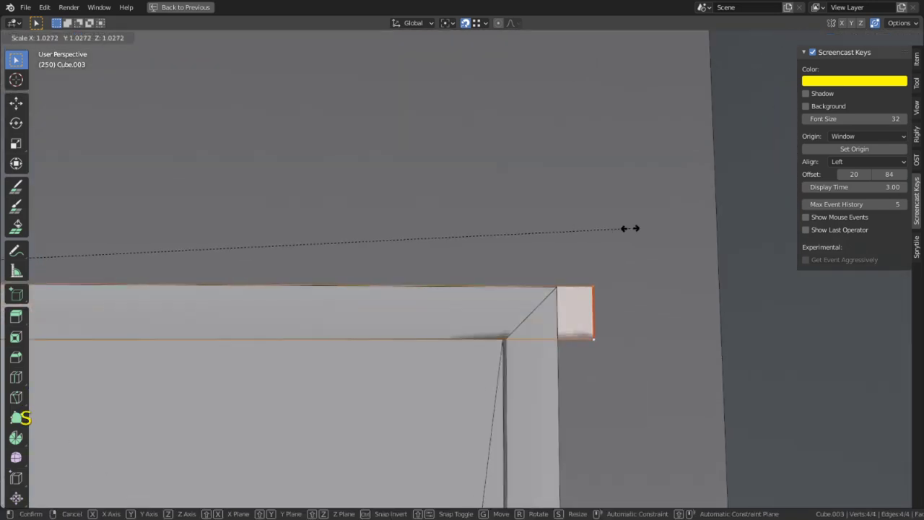
click(640, 228)
- Raise the strip's top edge slightly along Z above the door frame
key(2)
click(584, 284)
key(g)
middle_drag(582, 280, 581, 270)
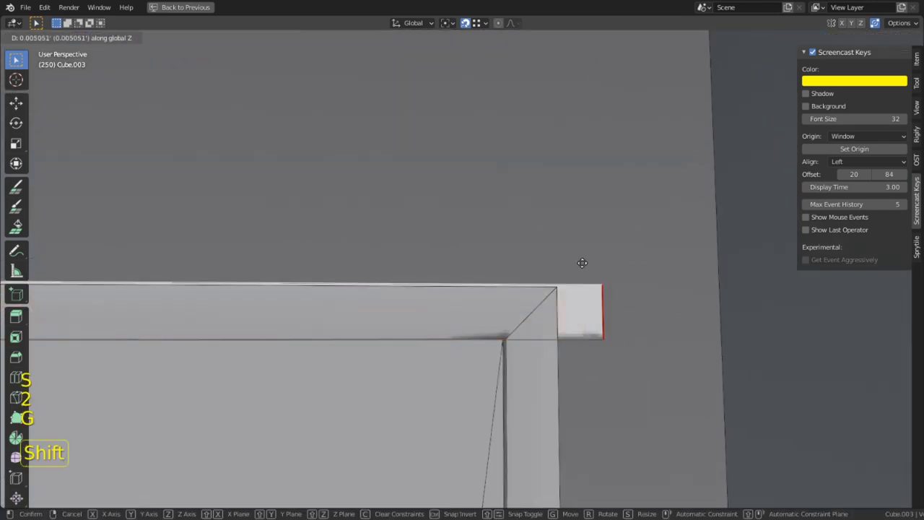
click(599, 148)
- Isolate the strip, extrude its top and two end edges along Y, and exit local view
scroll(529, 185, up, 4)
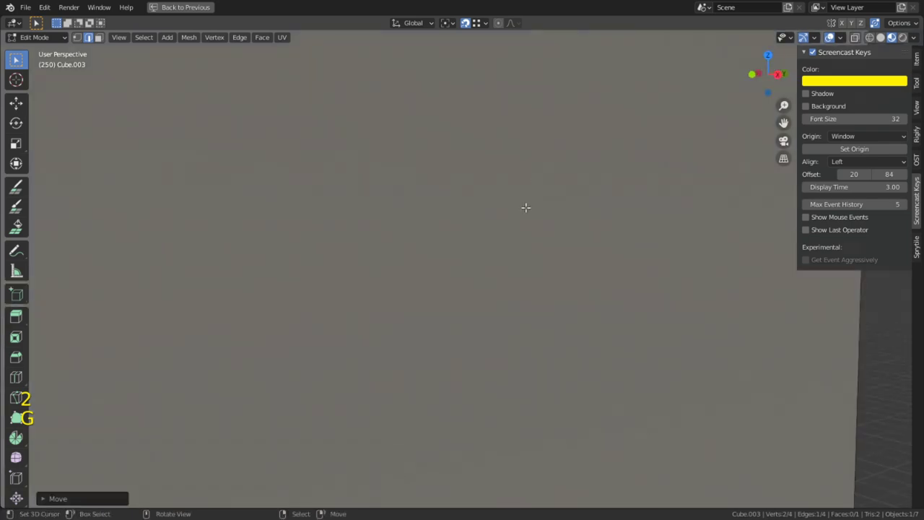
key(KP_Divide)
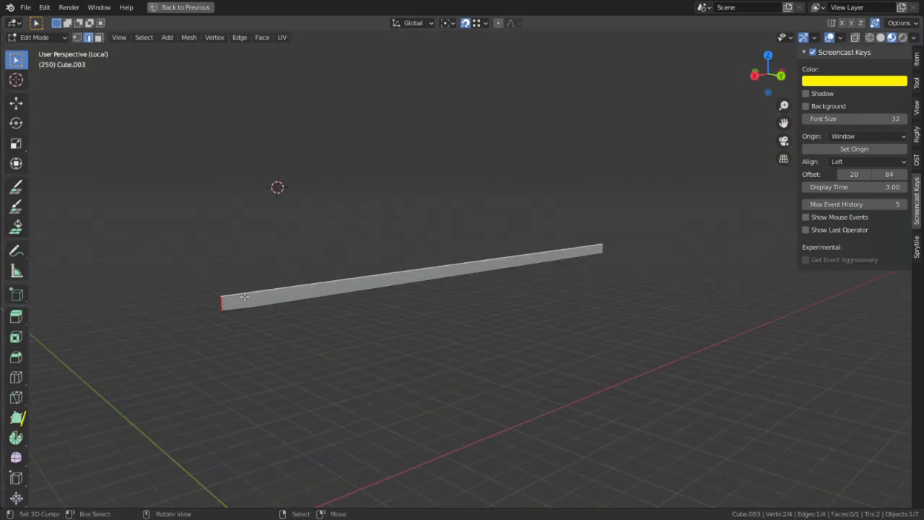
shift+click(367, 271)
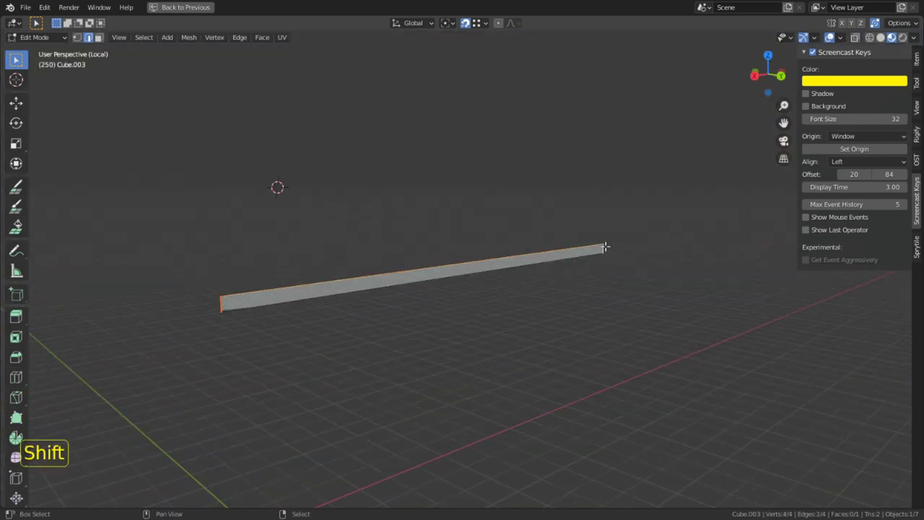
middle_drag(605, 247, 623, 245)
key(e)
key(y)
click(762, 277)
middle_drag(491, 284, 520, 274)
key(slash)
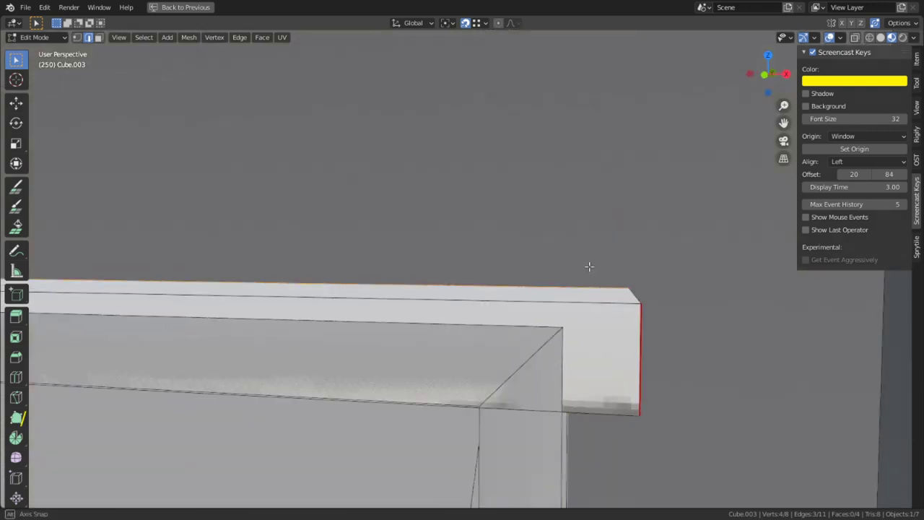
- Extrude all of the trim's linked faces and fatten them outward to give the shell thickness
key(3)
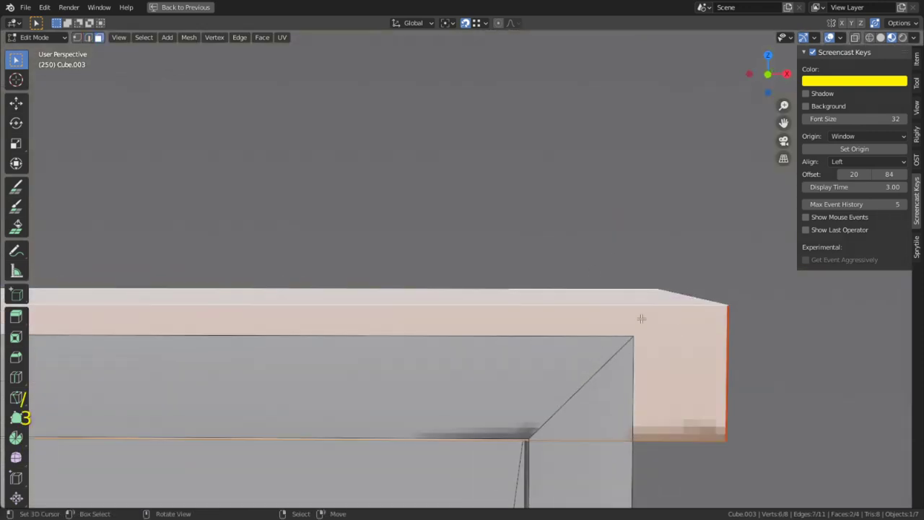
key(l)
key(e)
right_click(654, 310)
key(alt+s)
key(shift)
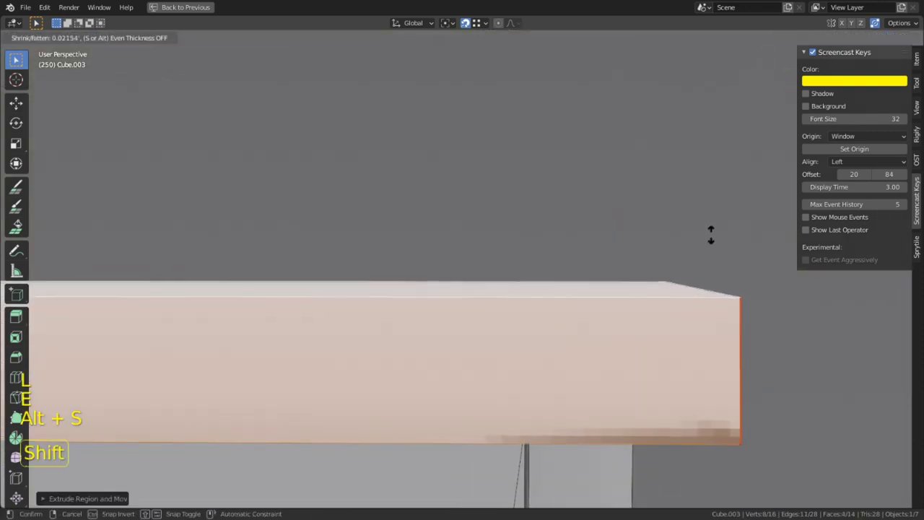
click(710, 238)
- Select the faces of the trim's right end cap and move them along X to the door frame's corner
middle_drag(705, 319, 649, 209)
right_click(713, 216)
right_click(684, 219)
shift+right_click(697, 226)
shift+middle_drag(649, 209, 604, 257)
shift+right_click(605, 257)
alt+middle_click(479, 381)
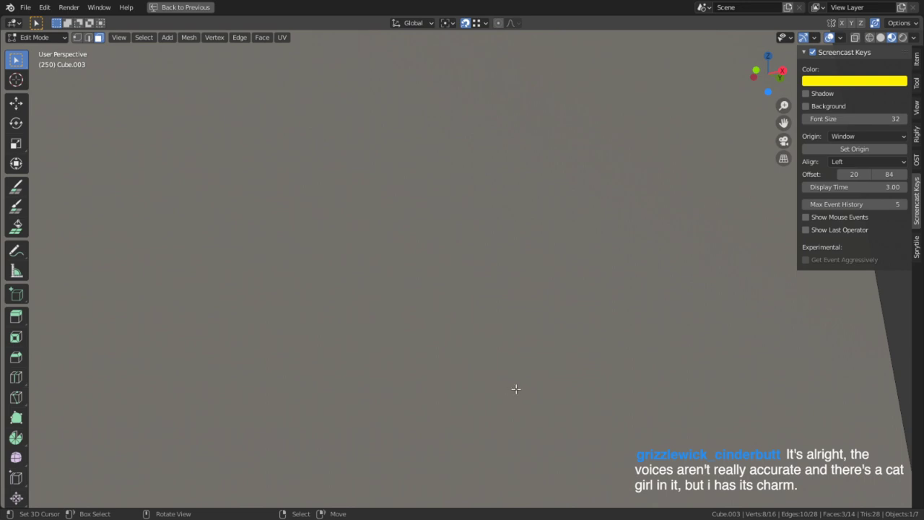
scroll(441, 431, down, 4)
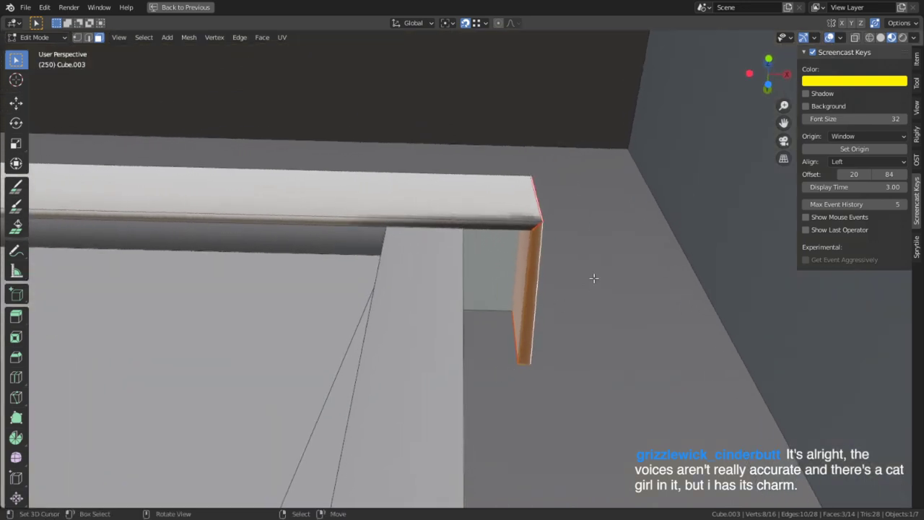
key(g)
middle_drag(597, 278, 756, 324)
shift+click(566, 286)
- Select the faces of the trim's left end cap and move them inward along X to the left door frame's corner
shift+middle_drag(275, 316, 16, 289)
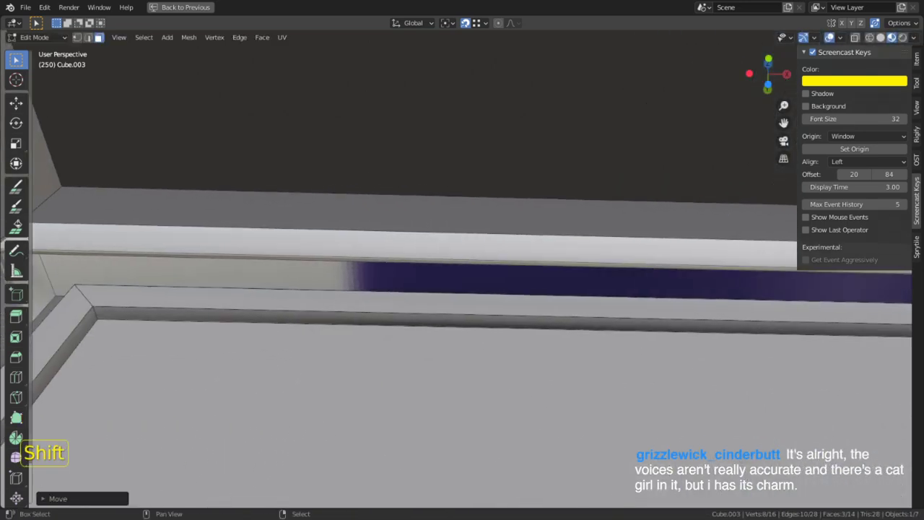
shift+middle_drag(79, 274, 197, 198)
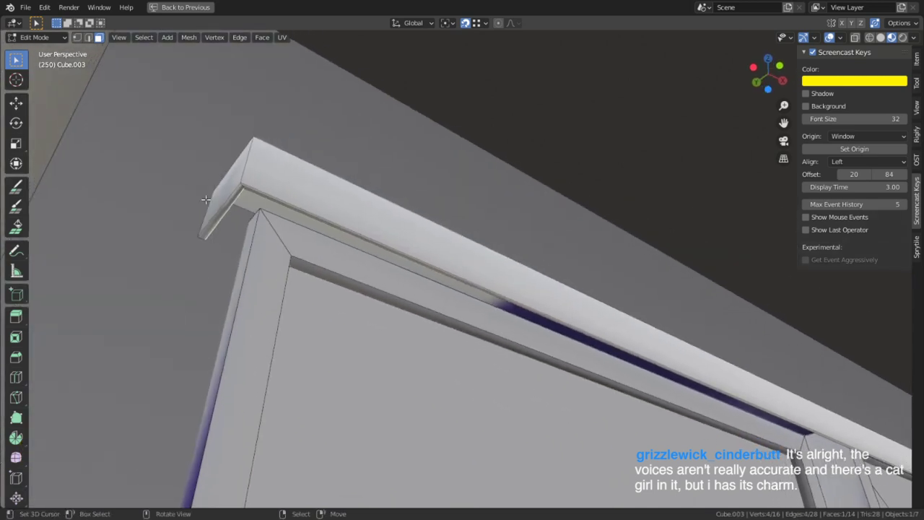
middle_drag(234, 173, 515, 197)
key(3)
key(w)
right_click(494, 310)
ctrl+right_click(486, 235)
key(g)
middle_click(534, 203)
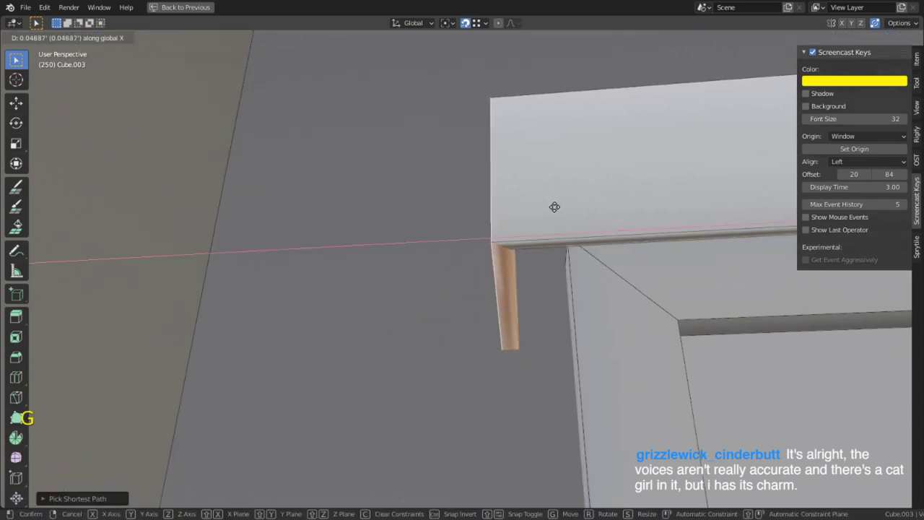
click(96, 314)
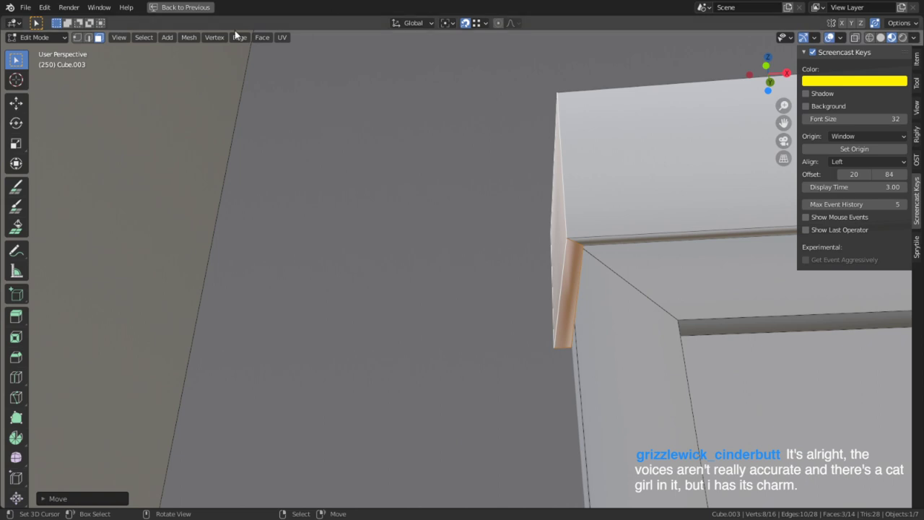
- Examine the header trim from end to end above both doors
shift+middle_drag(816, 327, 401, 222)
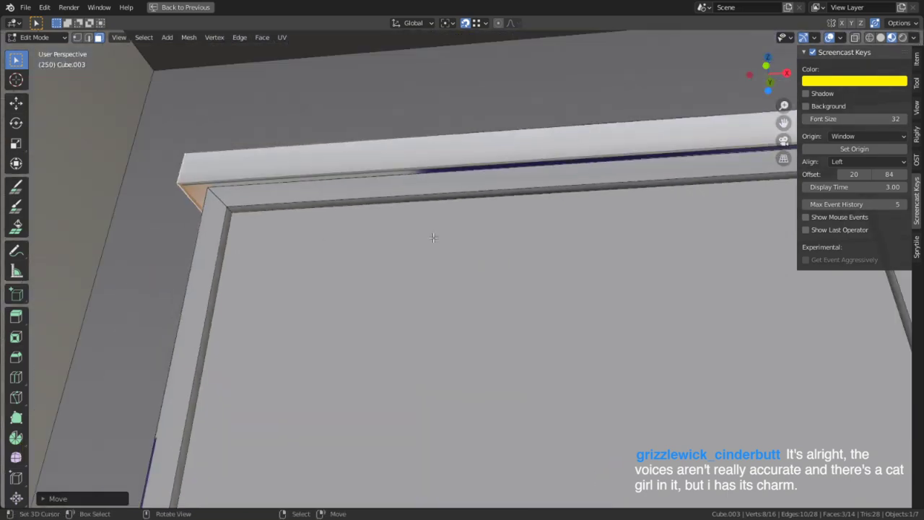
scroll(689, 275, down, 3)
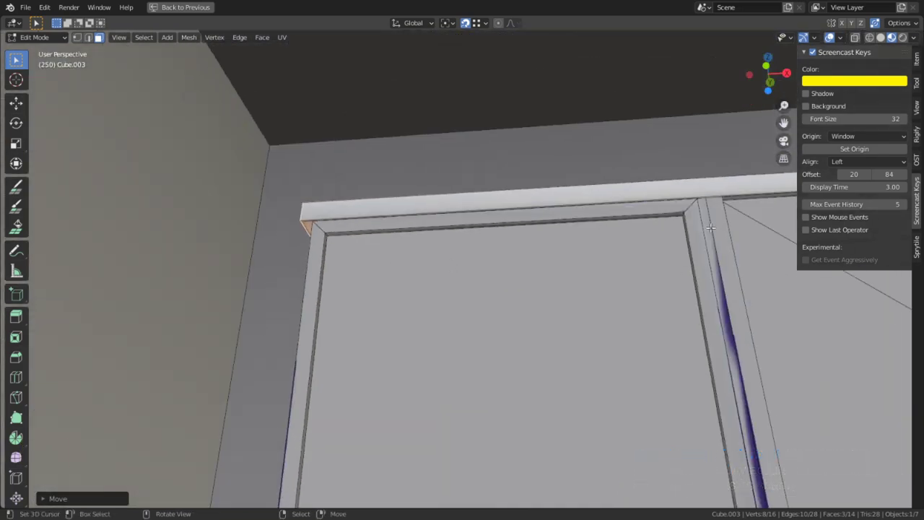
scroll(667, 257, down, 2)
shift+middle_drag(801, 289, 650, 306)
middle_drag(650, 306, 656, 356)
scroll(577, 333, up, 2)
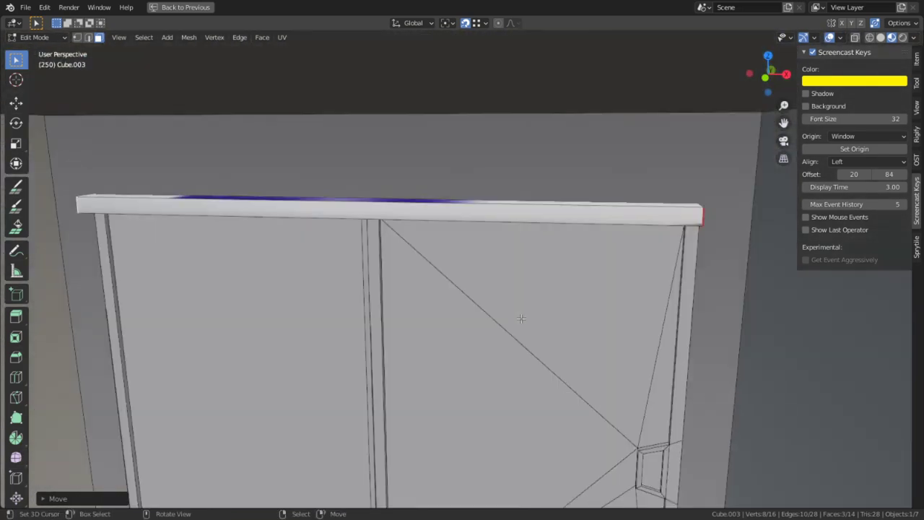
middle_drag(521, 317, 516, 290)
key(a)
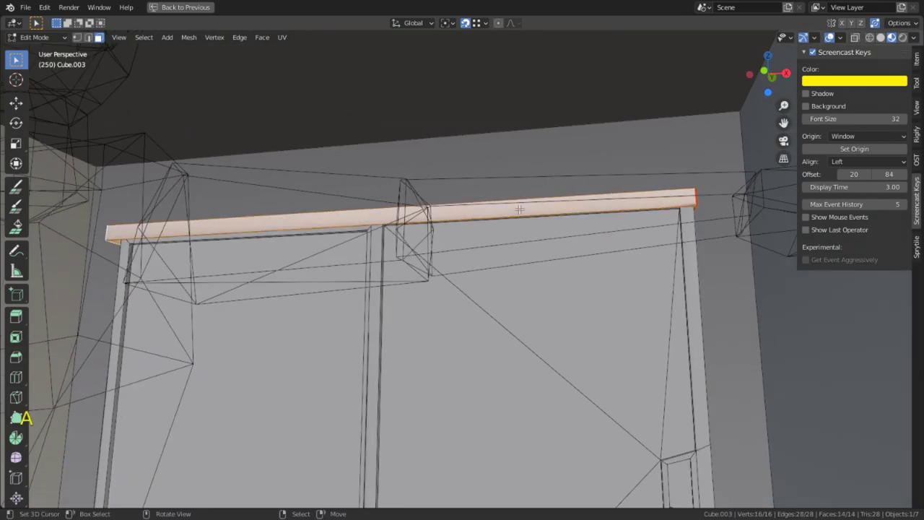
scroll(443, 227, up, 4)
middle_drag(516, 247, 679, 255)
- Isolate the header trim, select its four outer faces and adjust its thickness with Shrink/Fatten
key(2)
alt+click(549, 215)
key(Tab)
key(Tab)
key(3)
key(KP_Divide)
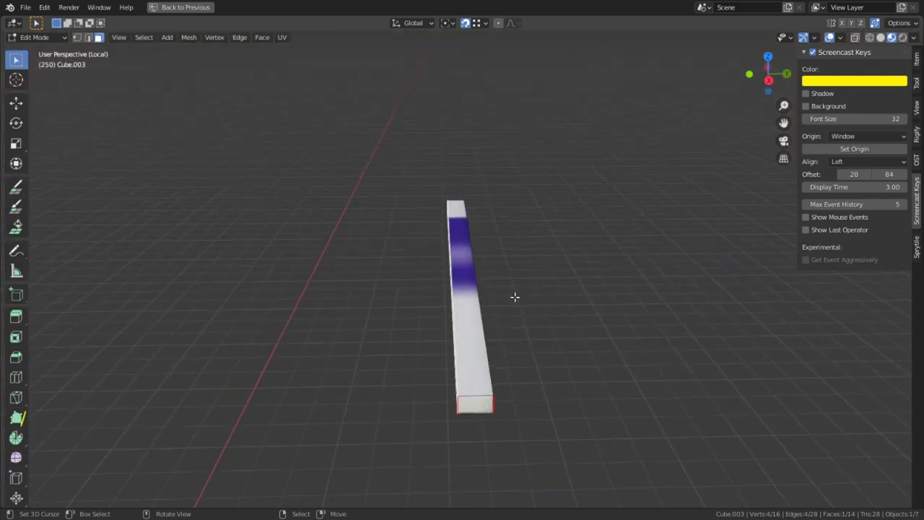
middle_drag(479, 401, 668, 332)
shift+click(599, 280)
middle_drag(324, 263, 460, 206)
scroll(472, 206, up, 1)
key(alt+s)
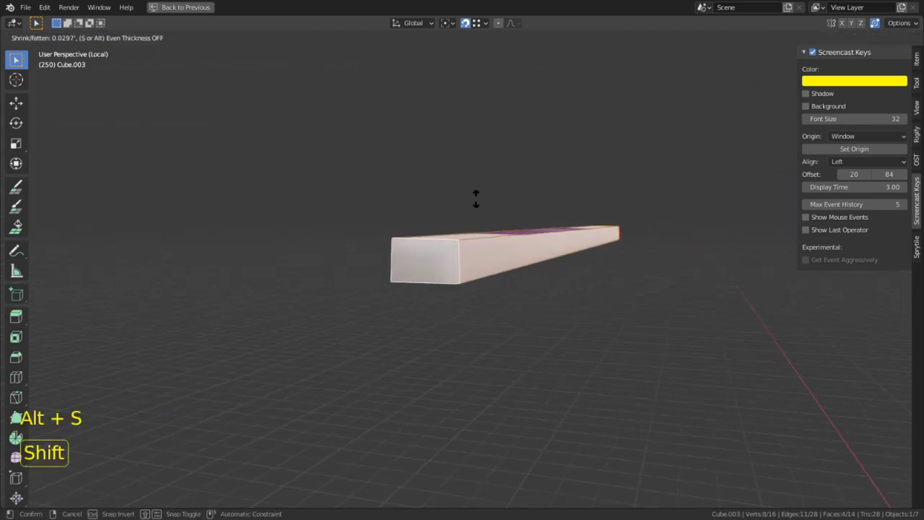
click(476, 193)
- Recalculate the normals of all the trim's faces to the outside
key(a)
key(alt+n)
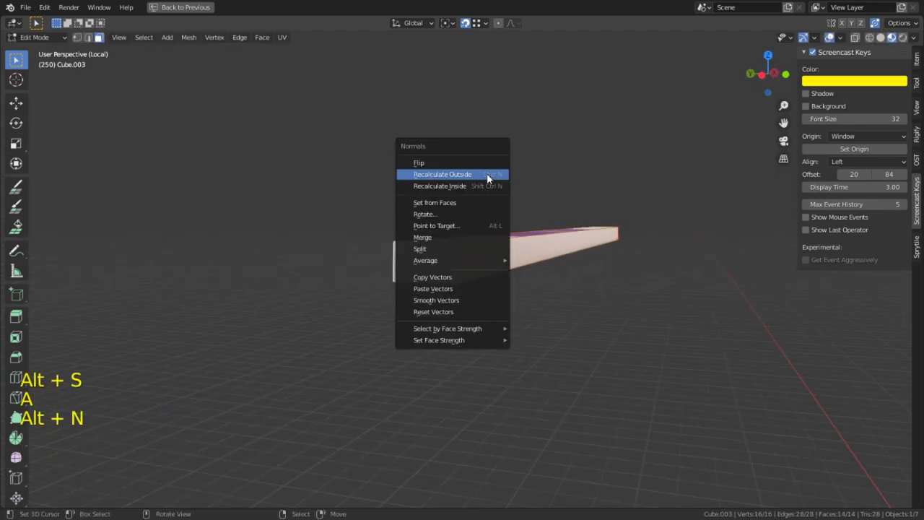
click(482, 176)
key(3)
key(a)
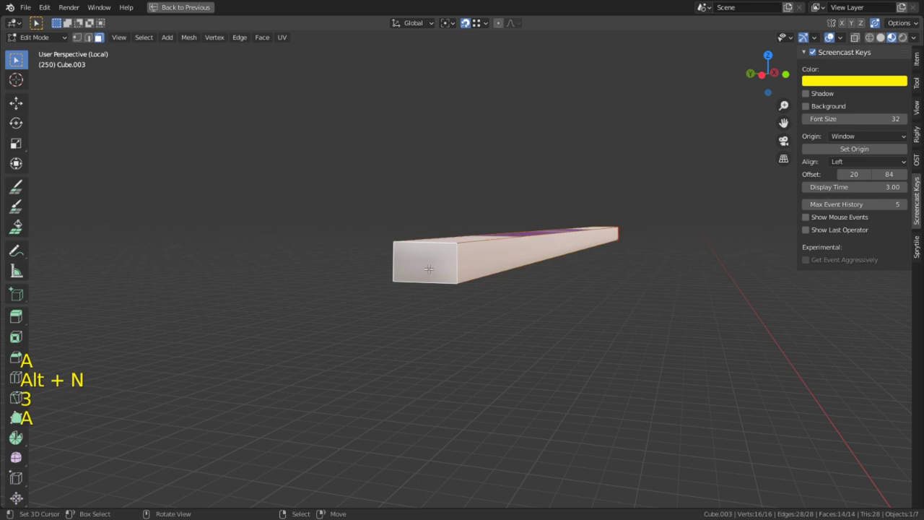
- Try to fatten the trim's front, top and end faces outward with Shrink/Fatten, and undo it
click(430, 267)
shift+click(487, 237)
shift+click(492, 249)
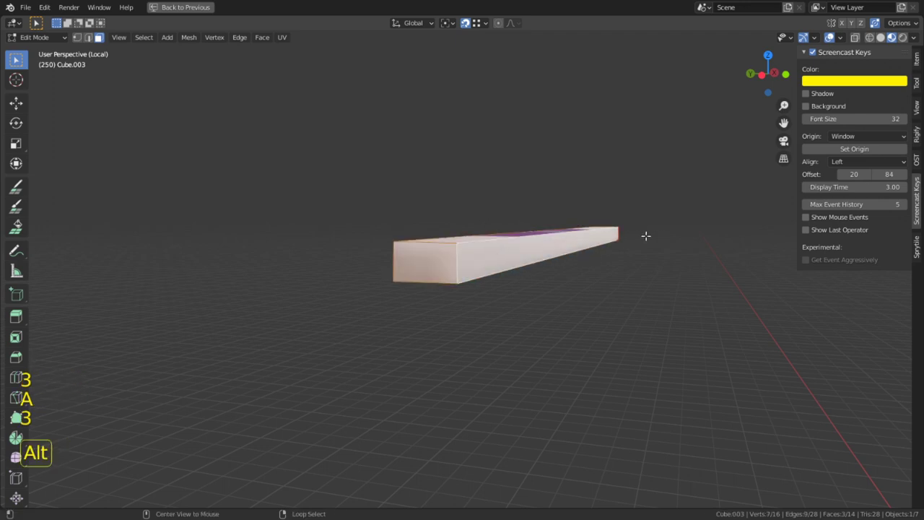
alt+middle_click(614, 233)
middle_drag(775, 273, 587, 274)
shift+click(422, 249)
key(alt+s)
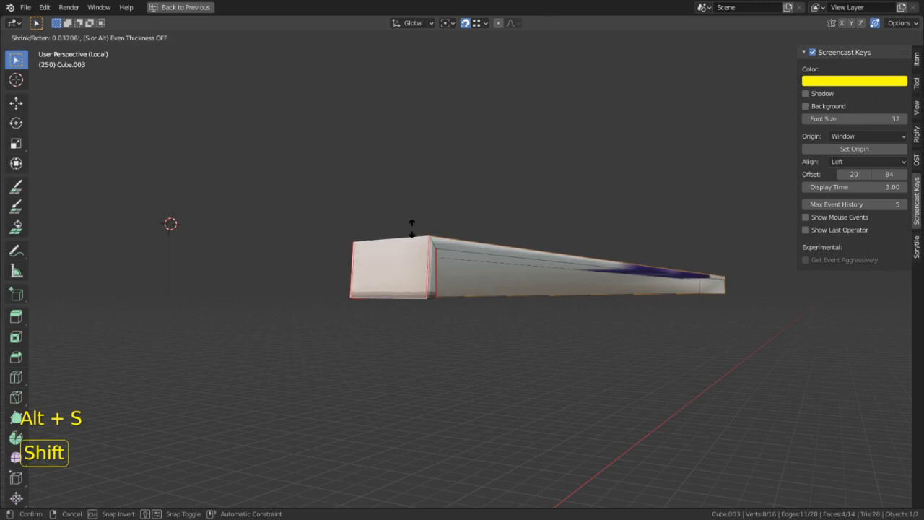
click(513, 233)
middle_drag(512, 233, 378, 279)
key(ctrl+z)
- Adjust the thickness of the trim's selected faces with two Shrink/Fatten passes
key(alt+s)
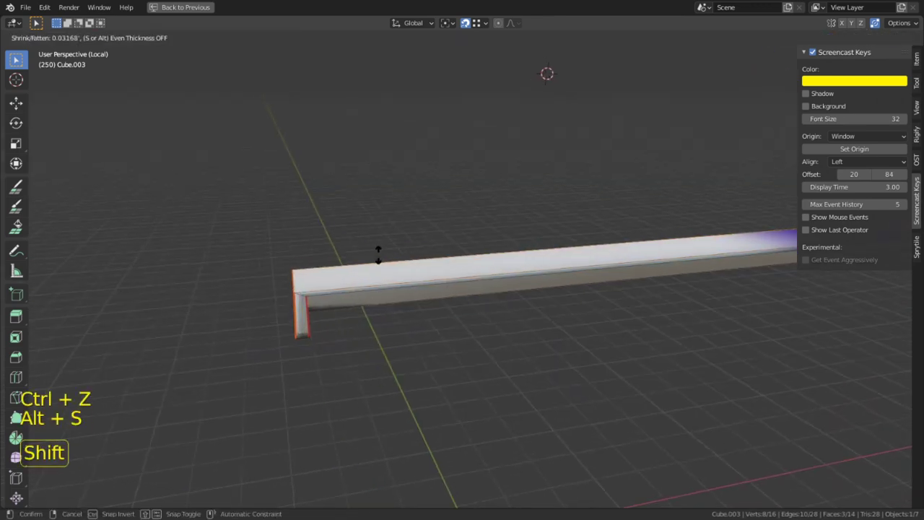
click(385, 266)
key(alt+s)
click(371, 274)
middle_drag(371, 274, 461, 281)
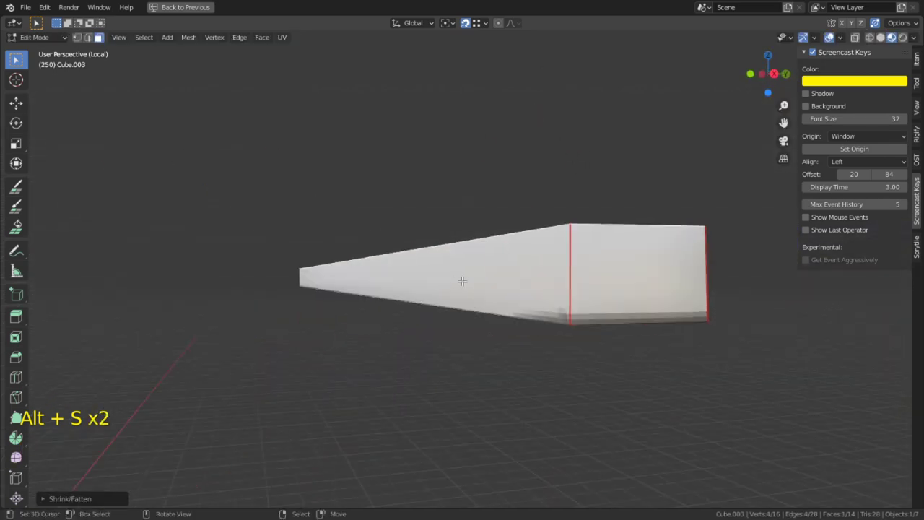
- Exit local view on the door rail, hide the viewport overlays and inspect the sliding doors in the room
key(KP_Divide)
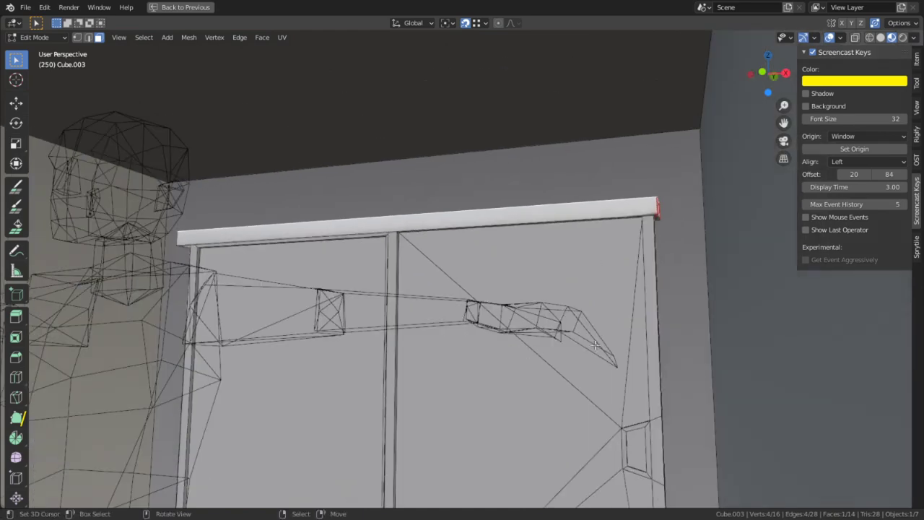
click(830, 38)
scroll(449, 249, down, 5)
middle_drag(441, 252, 532, 289)
scroll(451, 327, up, 3)
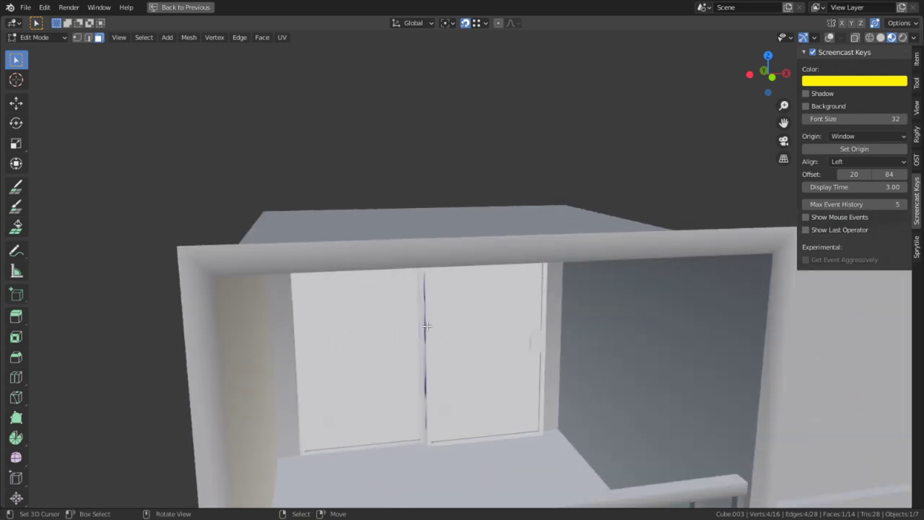
alt+middle_click(492, 357)
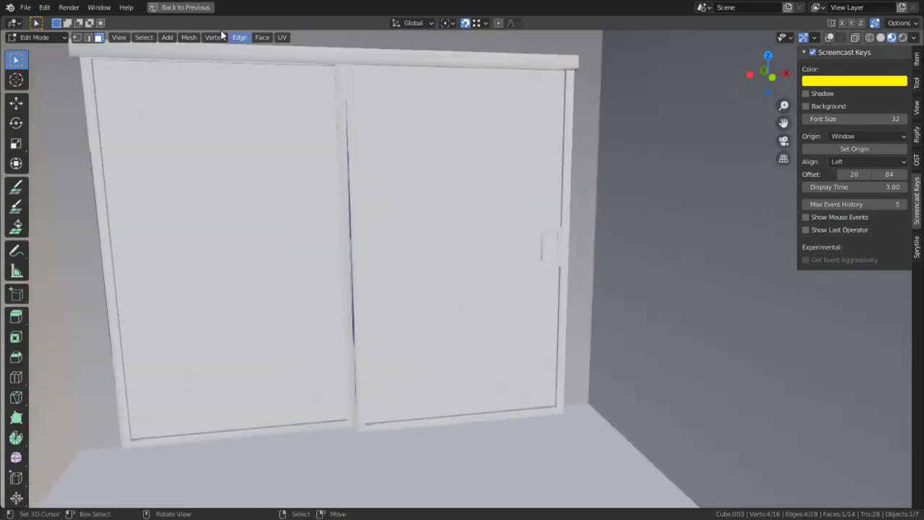
- Restore the UV Editing layout and overlays, edit the sliding door mesh with everything selected, and maximize the UV editor
key(a)
click(161, 9)
key(Tab)
click(669, 37)
click(526, 178)
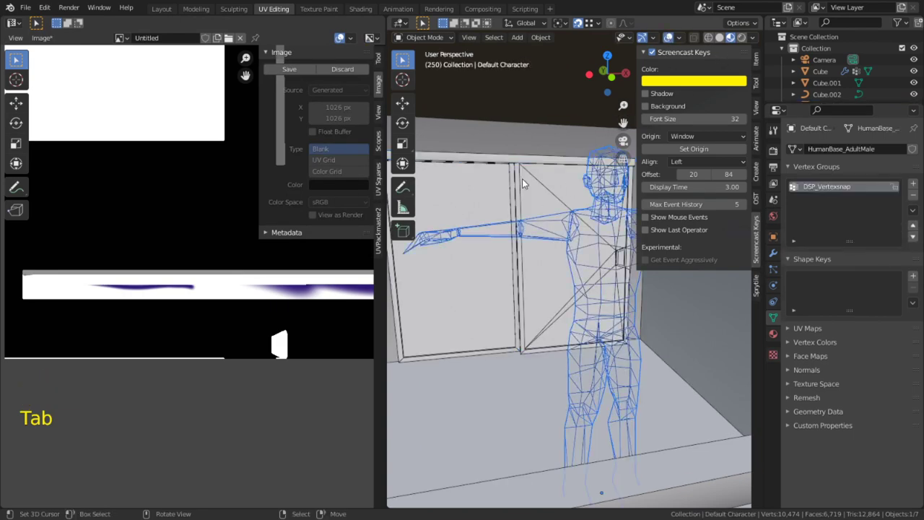
click(525, 178)
key(Tab)
key(a)
key(ctrl+space)
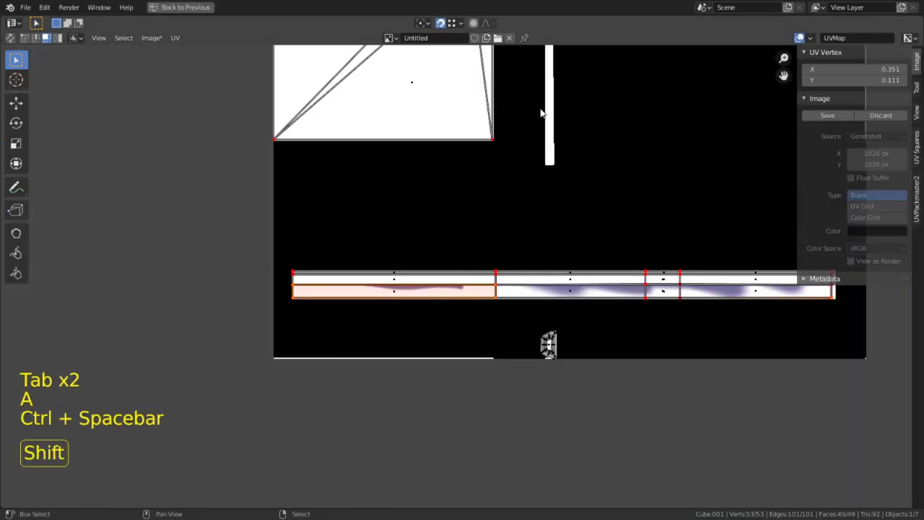
- Examine the door's UV layout and the small door handle island up close, selecting one of its inner faces
shift+scroll(483, 325, up, 5)
scroll(486, 264, down, 2)
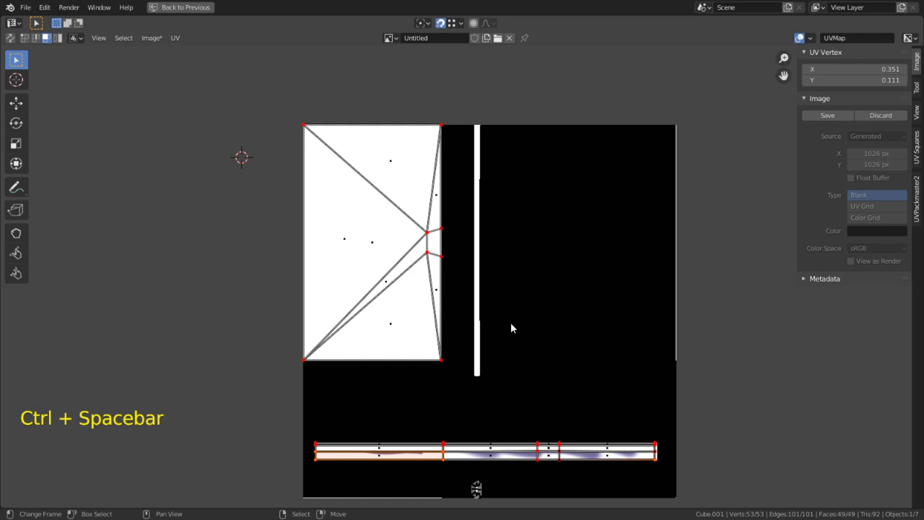
shift+scroll(505, 303, down, 3)
scroll(419, 361, up, 7)
scroll(446, 462, up, 4)
shift+scroll(485, 130, down, 5)
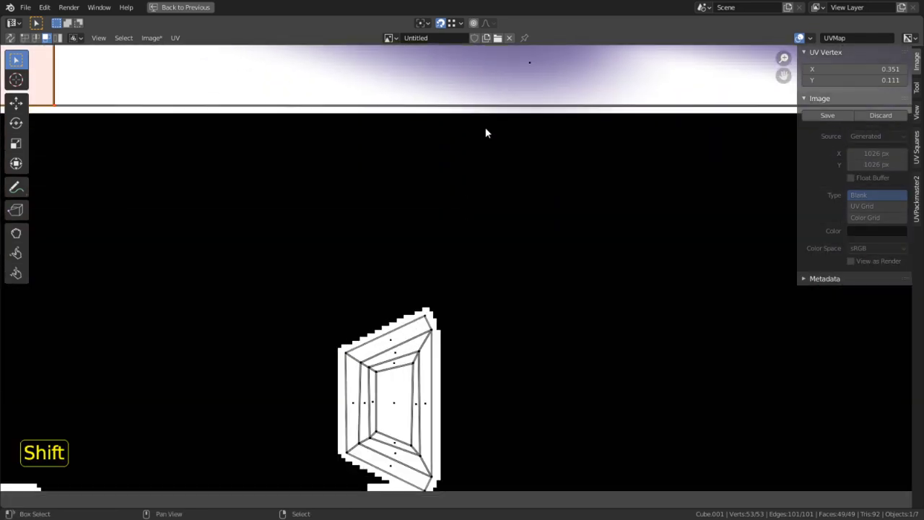
alt+click(406, 368)
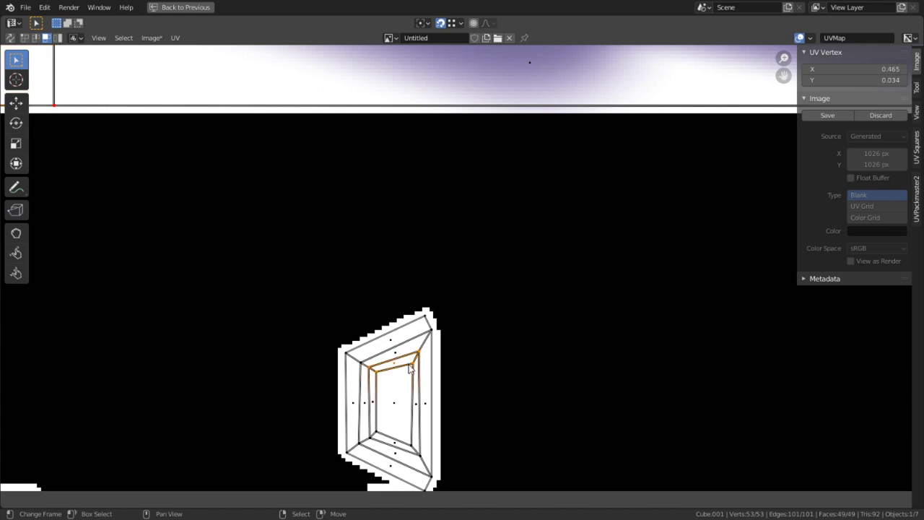
- Try averaging the scale of all UV islands, and undo it
scroll(409, 368, down, 8)
key(a)
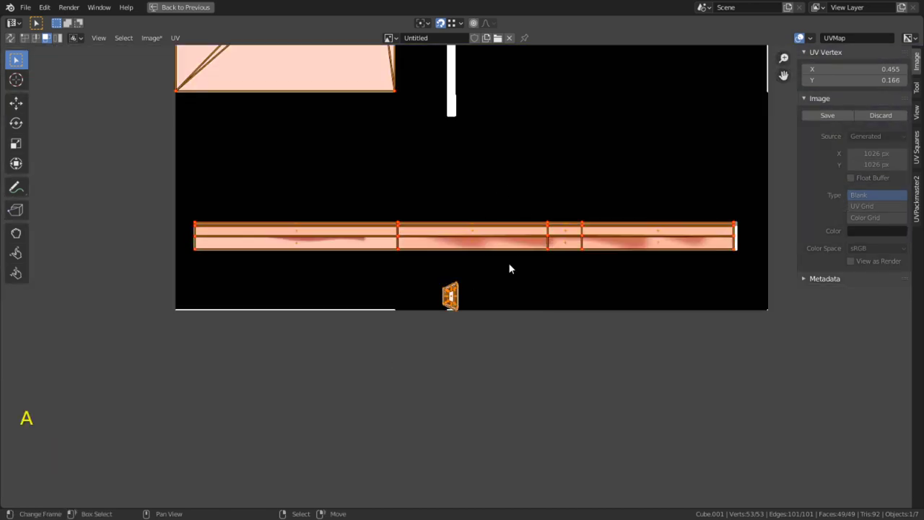
key(q)
click(481, 275)
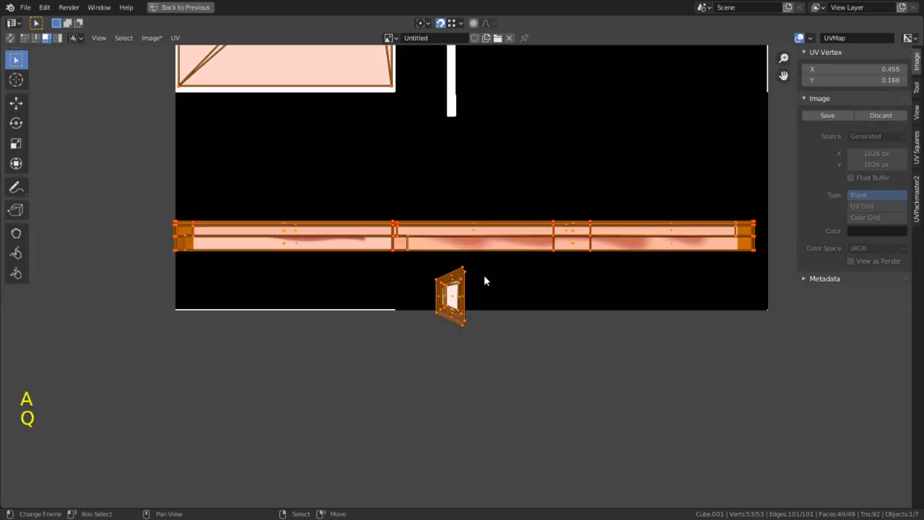
key(ctrl+z)
- Select the small handle UV island and scale it up by 2
key(3)
key(c)
click(463, 336)
right_click(504, 321)
key(s)
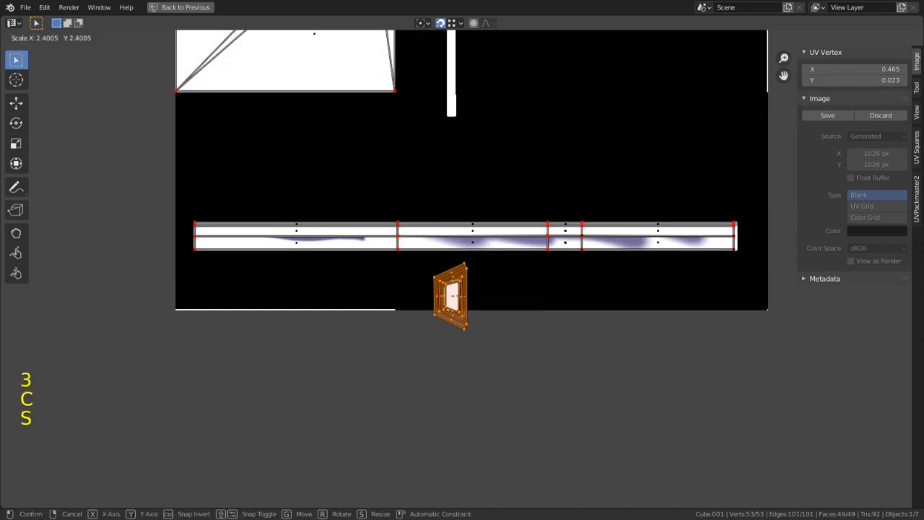
text(2)
key(Return)
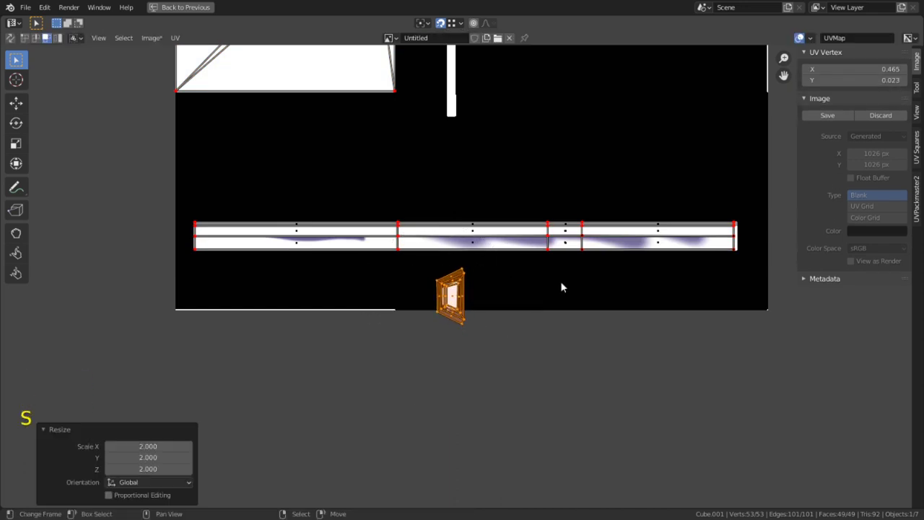
- Move the enlarged handle island into the empty area above the right end of the long strip
scroll(508, 299, up, 5)
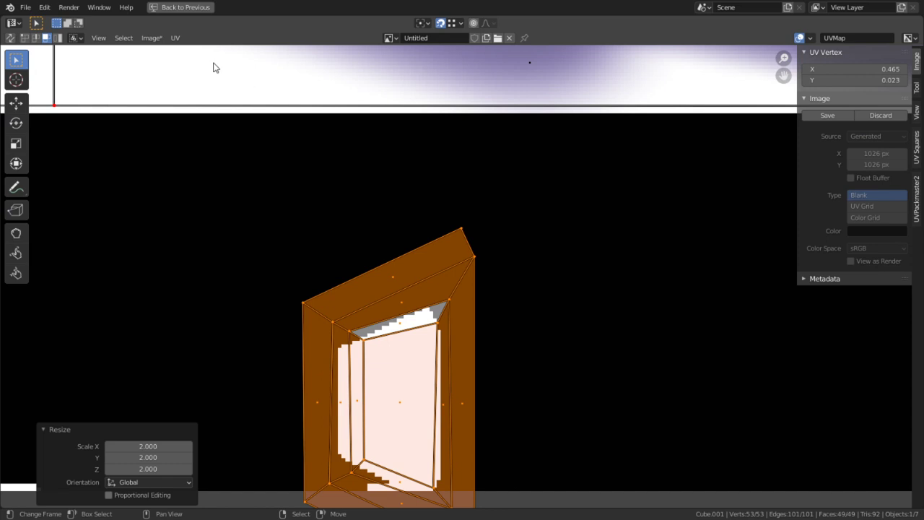
click(176, 38)
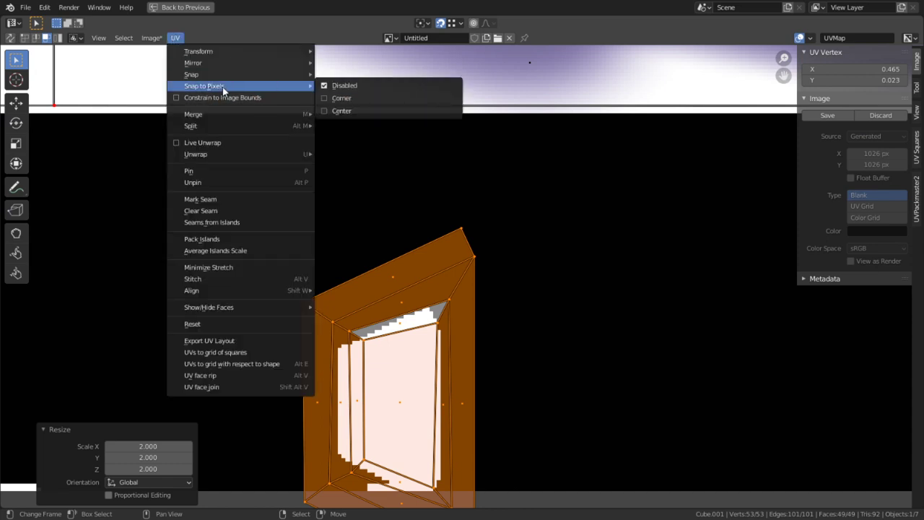
scroll(625, 283, down, 6)
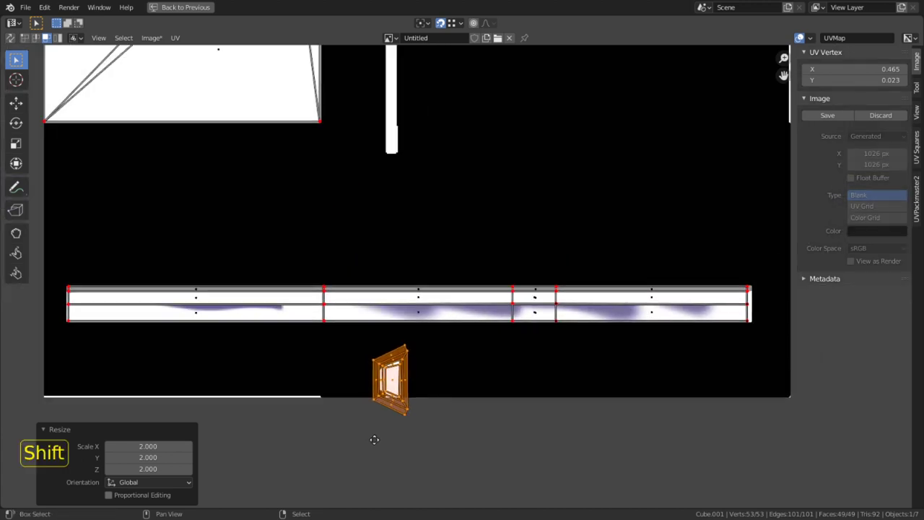
shift+middle_drag(374, 439, 347, 464)
key(g)
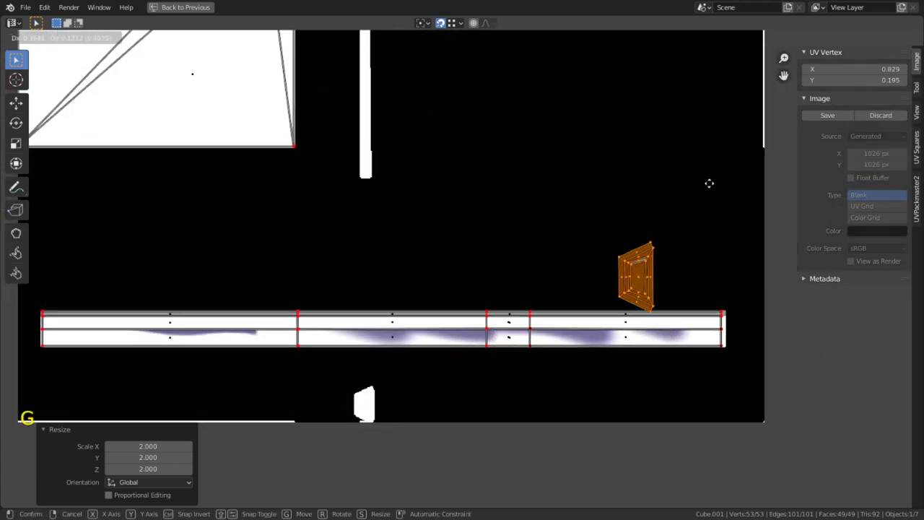
click(842, 134)
- Select all UVs and snap them to pixels
key(a)
key(shift+s)
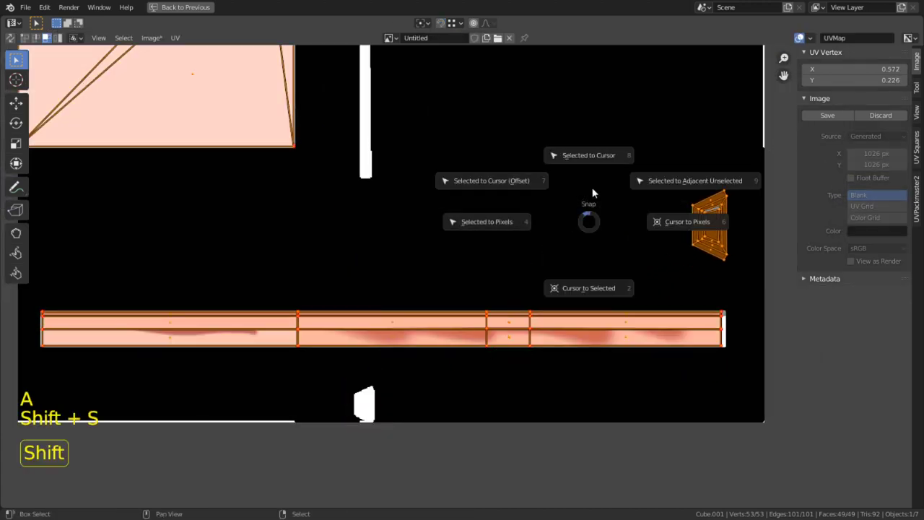
click(532, 222)
- Try to move the handle island's top-right corner vertex in vertex selection mode
middle_drag(683, 214, 563, 264)
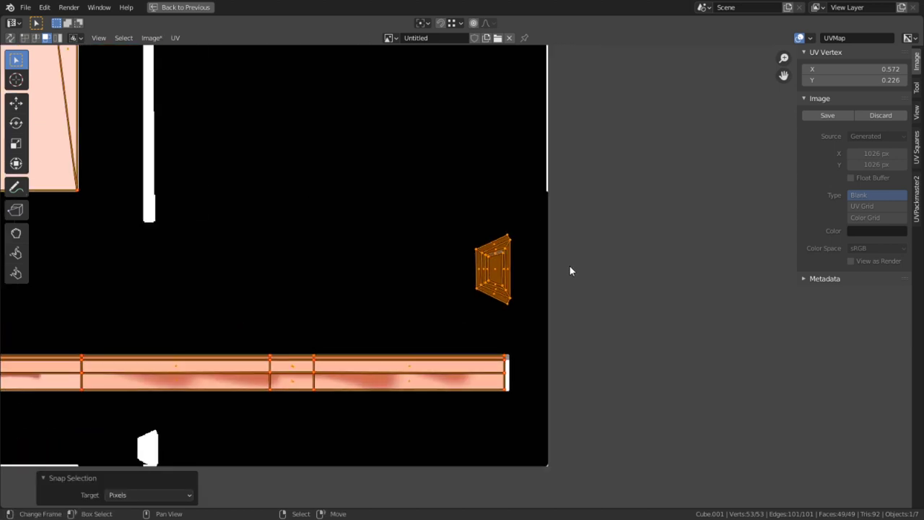
click(569, 266)
scroll(613, 253, up, 3)
middle_drag(636, 243, 522, 344)
scroll(460, 295, up, 3)
key(1)
click(446, 282)
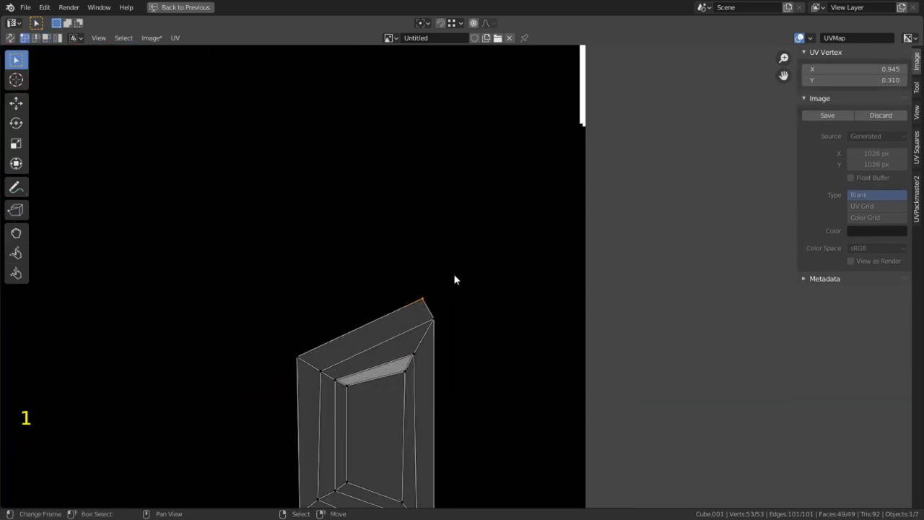
key(g)
click(474, 265)
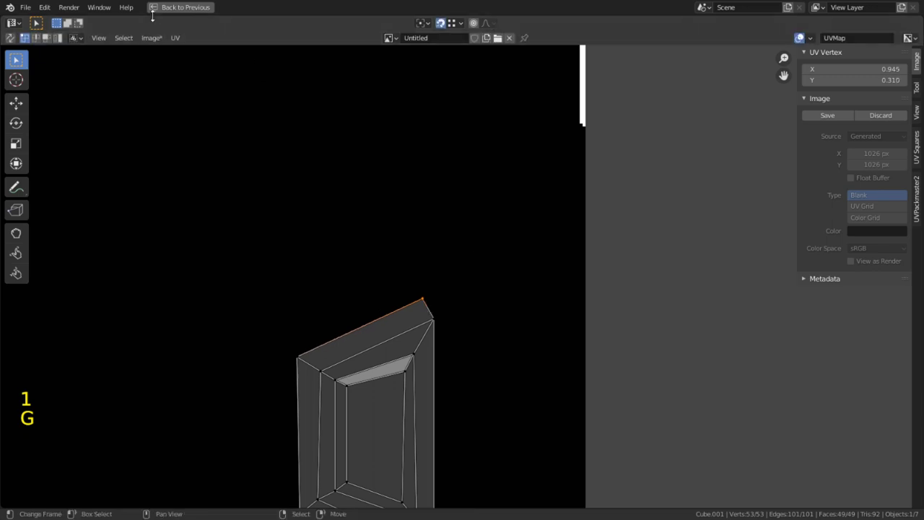
- Set the UV editor's pixel snapping to Center and test it by moving the handle island's top corner vertex
click(175, 38)
mouse_move(209, 76)
click(362, 114)
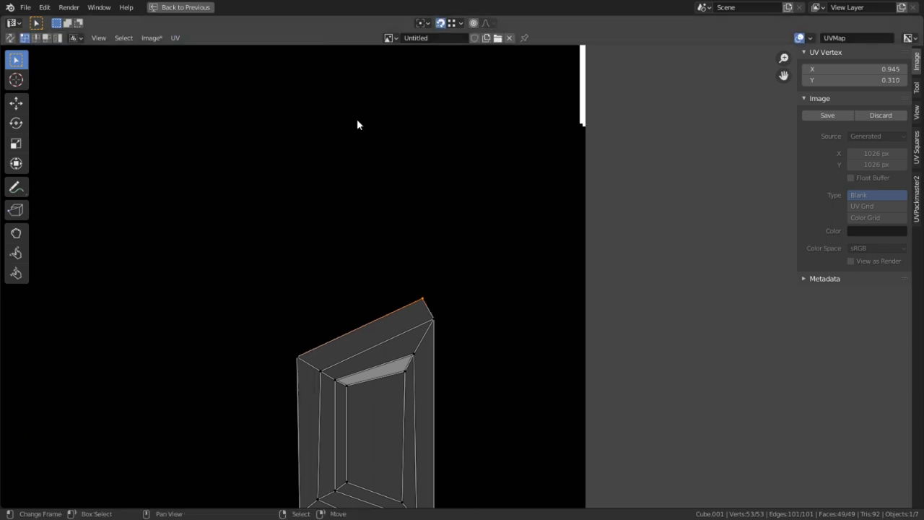
key(g)
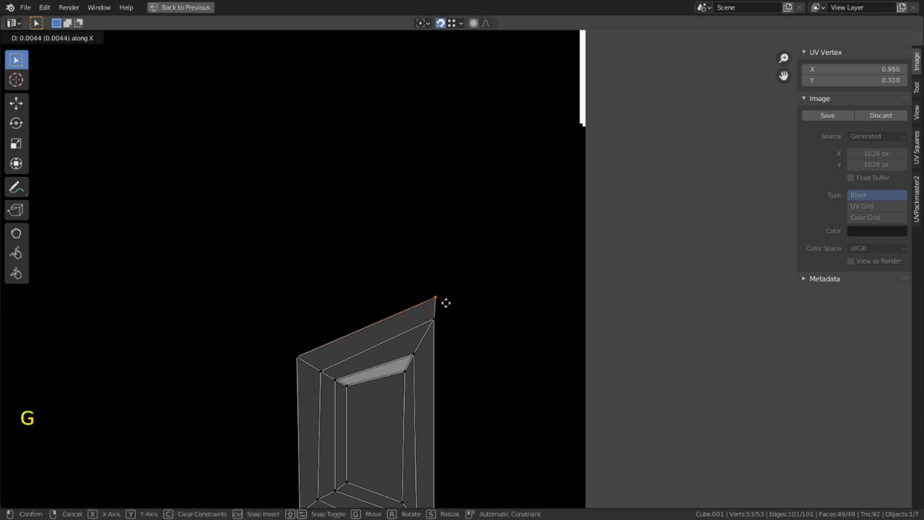
right_click(451, 293)
- Select all UVs and snap the selection to pixels again
key(a)
key(shift+s)
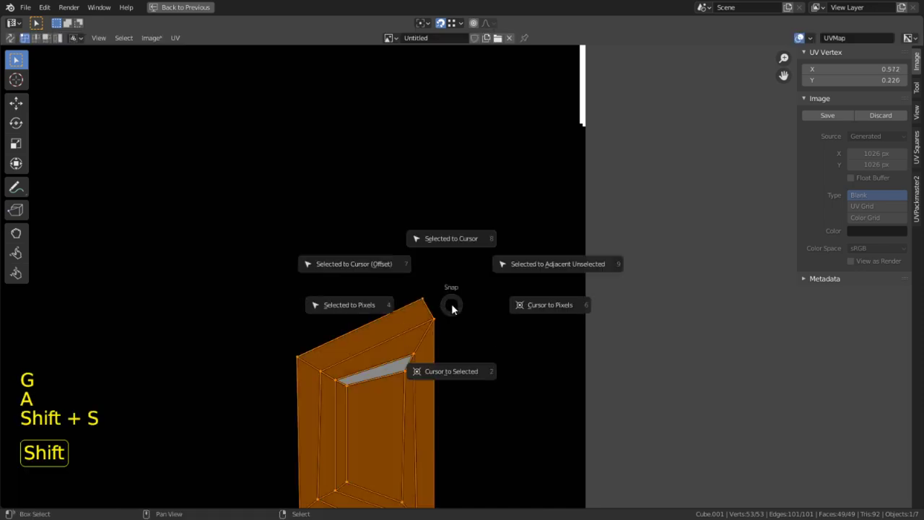
click(374, 307)
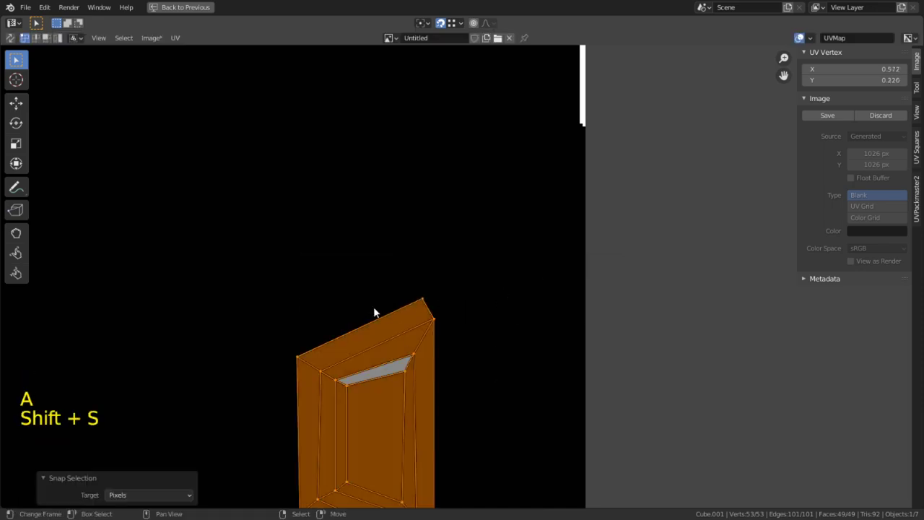
- Move the handle island's top-right corner vertex horizontally to X 0.950, above its right edge
click(434, 300)
key(g)
click(486, 291)
key(g)
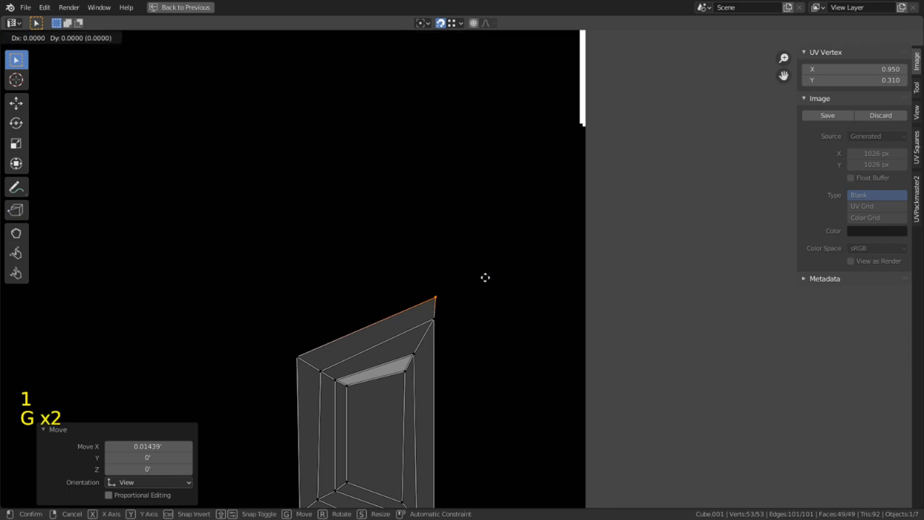
right_click(479, 260)
- Snap all UVs to pixels after the corner vertex move
key(a)
key(shift+s)
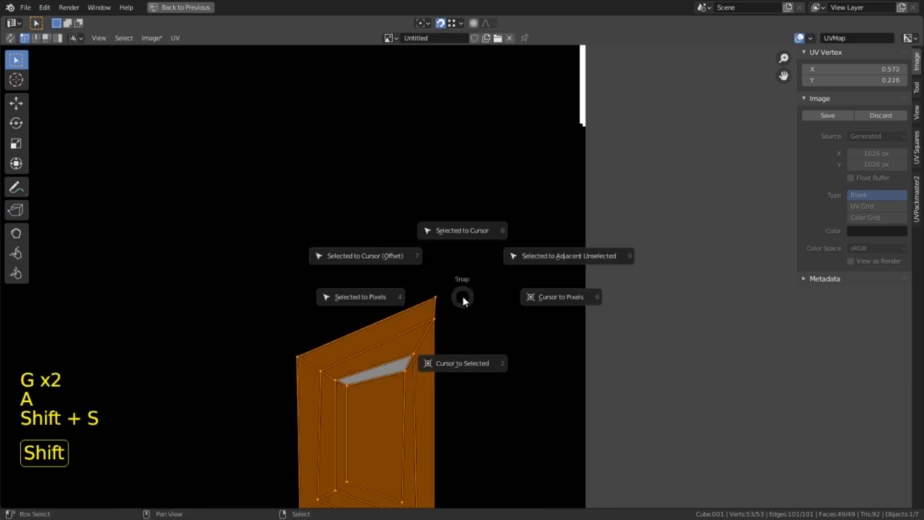
click(406, 311)
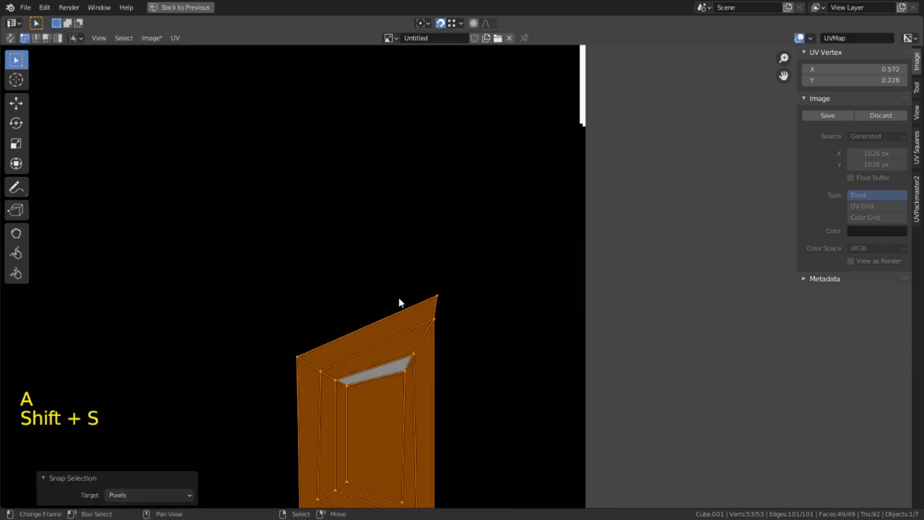
- Shift the handle island's long right edge by 0.001599' in X and Y, to X 0.950
click(439, 319)
key(g)
right_click(456, 309)
key(2)
middle_drag(435, 366, 468, 264)
key(g)
click(469, 388)
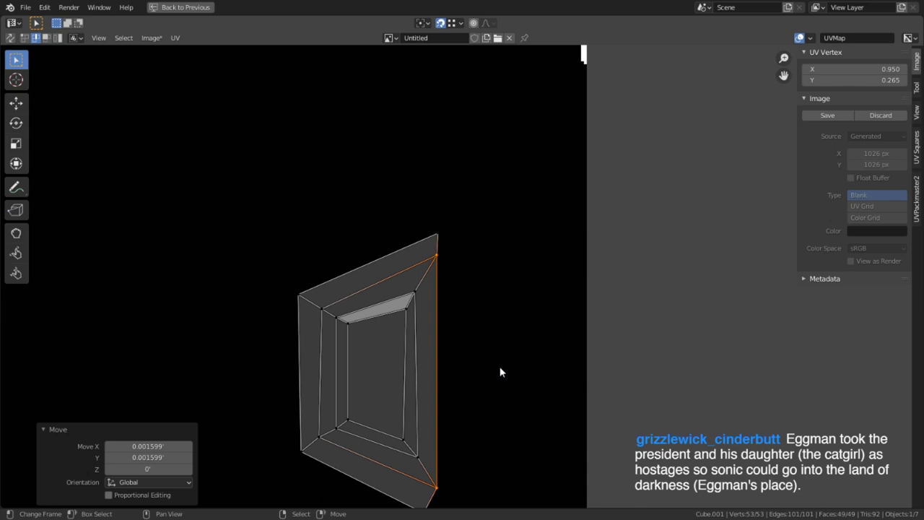
- Try to move the handle island's bottom-right corner vertex outward in line with the right edge
scroll(498, 367, down, 1)
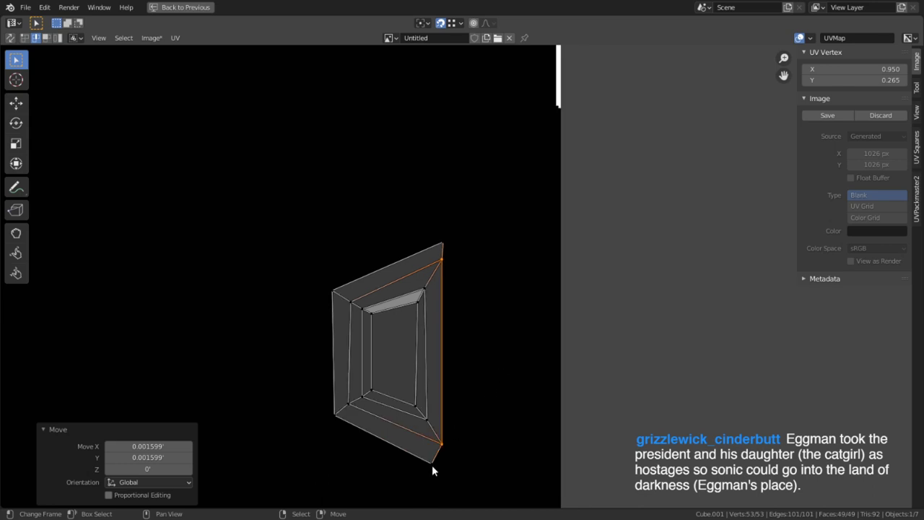
scroll(425, 460, up, 2)
shift+middle_drag(501, 418, 498, 179)
key(grave)
key(1)
right_click(404, 337)
key(g)
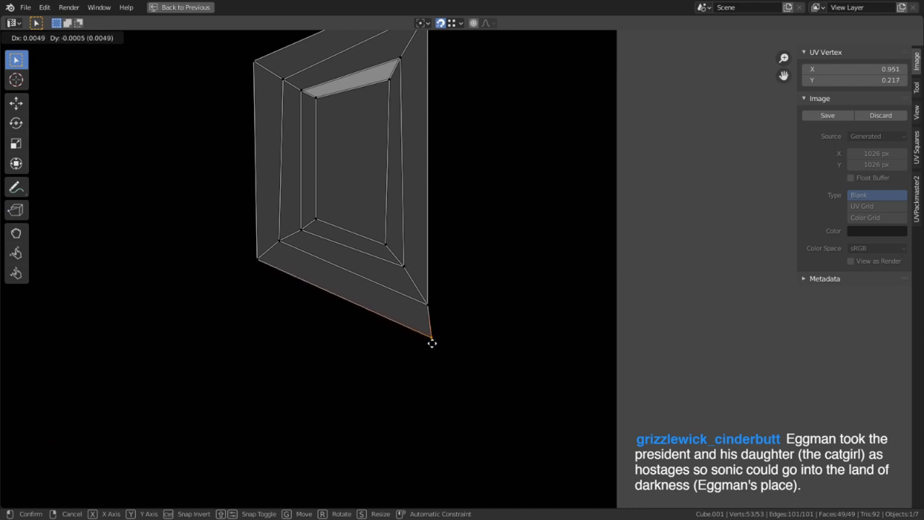
right_click(431, 340)
- With snapping off, move the handle island's top-right corner vertex along X by -0.002538' to line up with the right edge
scroll(431, 340, down, 1)
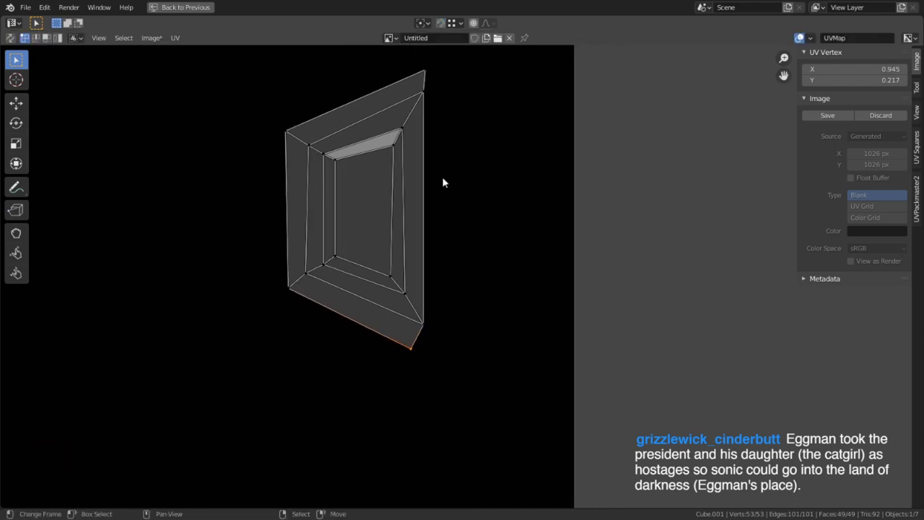
key(g)
key(x)
click(426, 85)
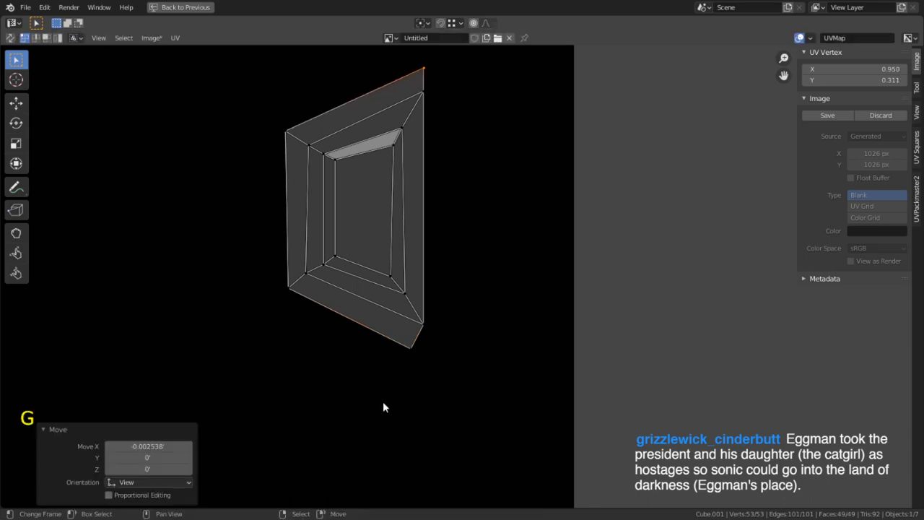
- Move the handle island's bottom-right corner vertex along X to 0.950 and nudge it slightly down into line with the right edge
click(407, 347)
key(g)
key(x)
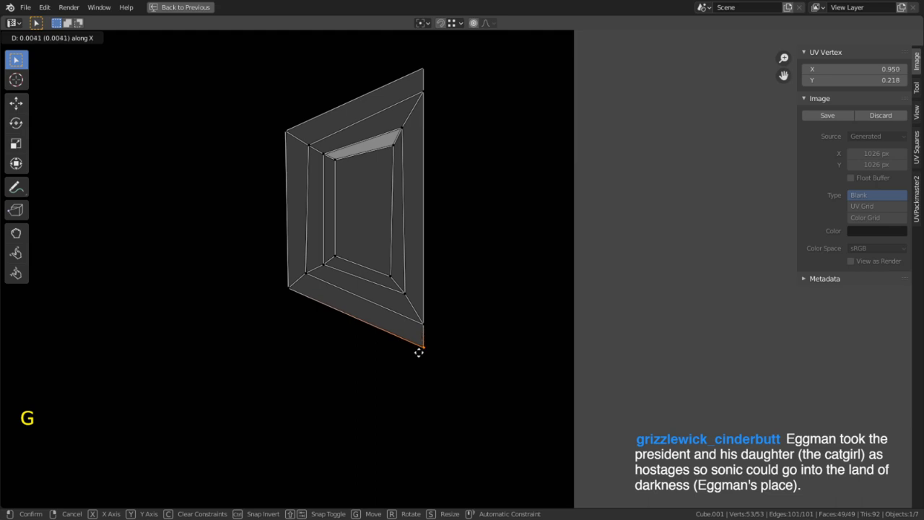
click(419, 351)
key(g)
key(g)
shift+click(429, 367)
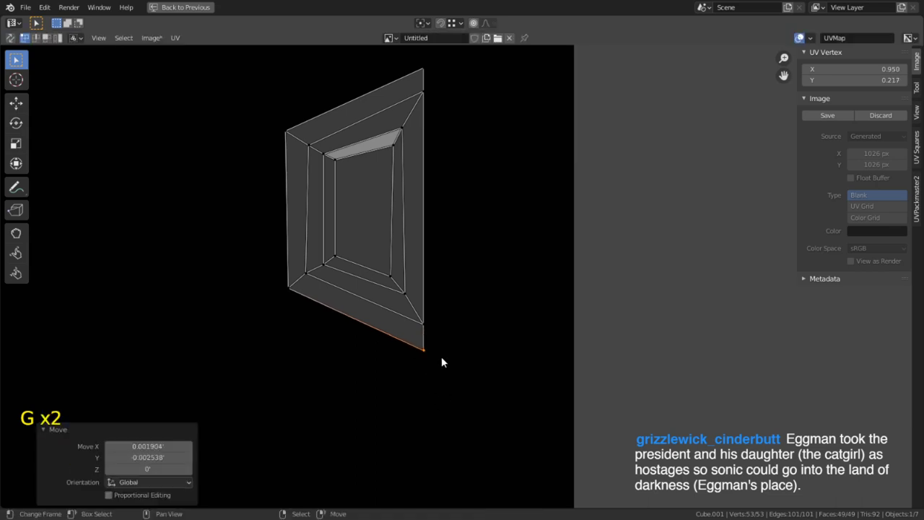
- Select the vertices along the handle island's long right edge and pin them
key(1)
key(c)
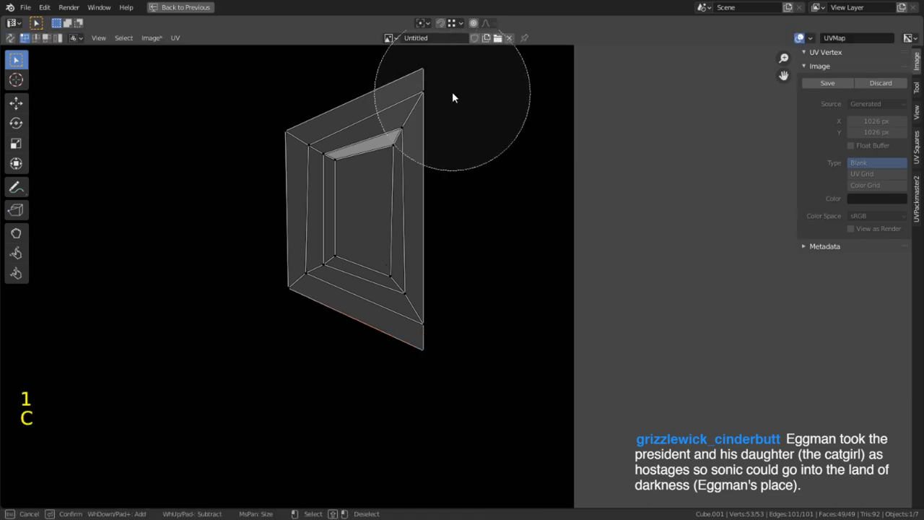
drag(489, 99, 505, 316)
right_click(490, 327)
key(p)
- Isolate the handle island by hiding the other islands, and unwrap it around its pinned vertices
key(4)
click(437, 241)
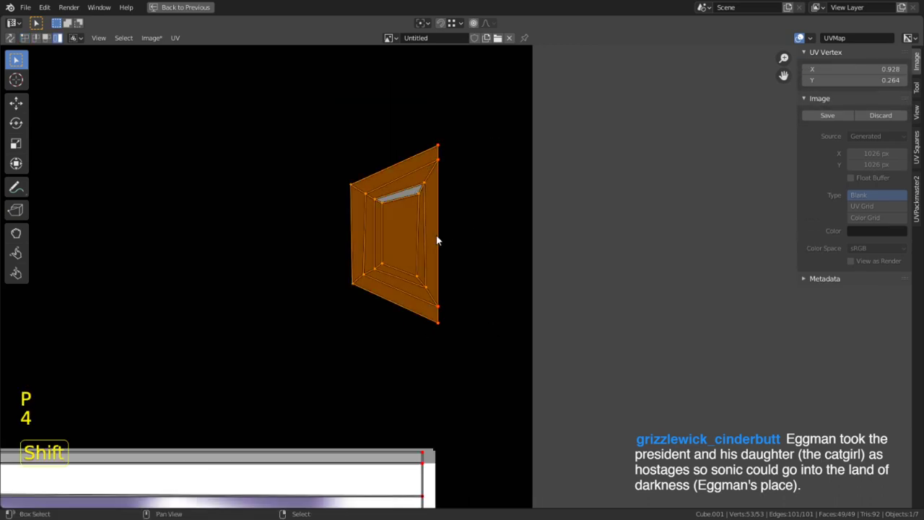
key(shift+h)
key(u)
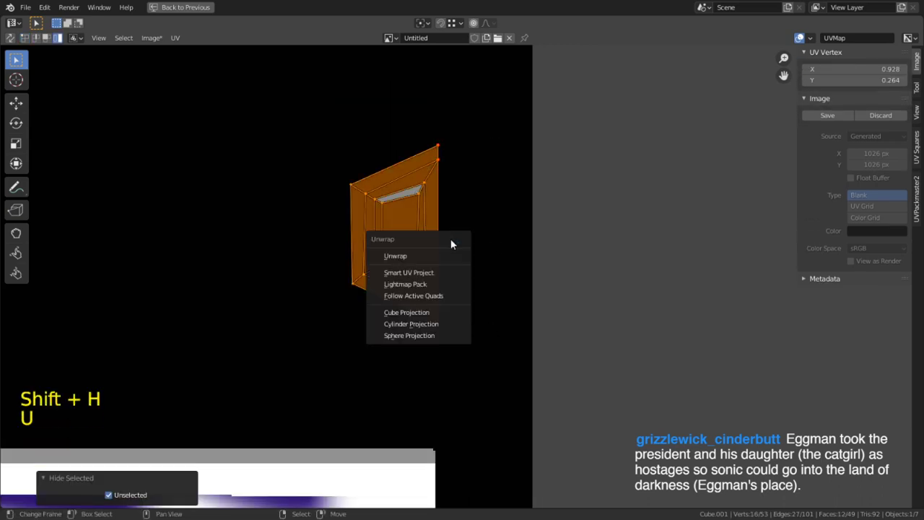
click(433, 264)
- Mark the outermost diagonal edges at the handle island's two left corners as seams
key(2)
click(364, 183)
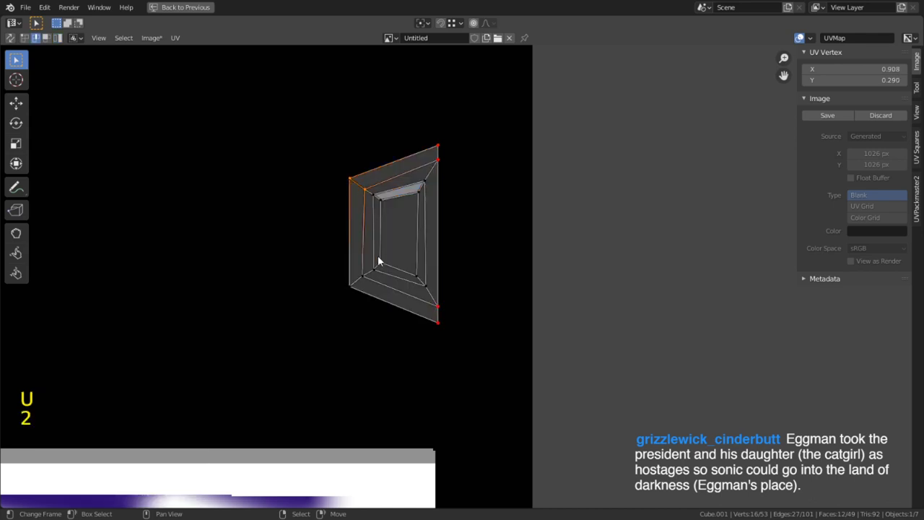
shift+click(354, 282)
key(ctrl+e)
click(359, 279)
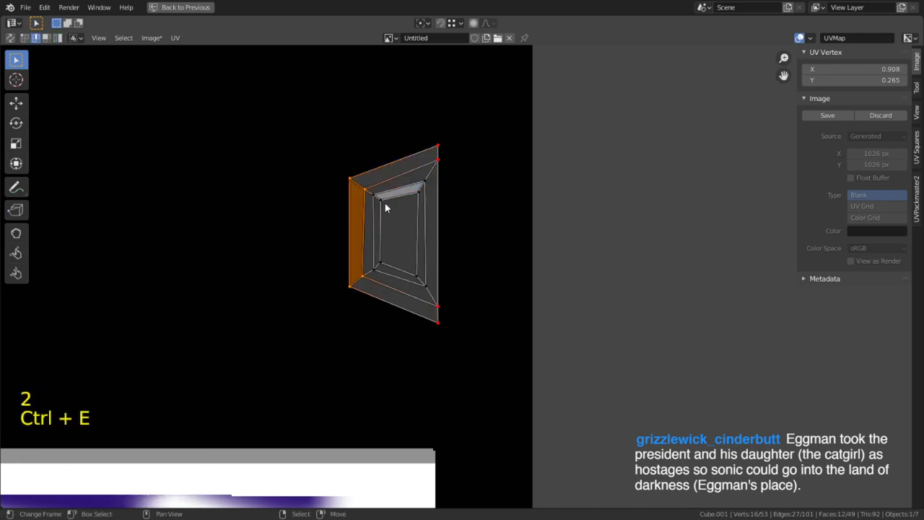
- Mark seams along the diagonal edges running inward from the handle island's lower-left and upper-left corners to the inner ring
scroll(388, 207, up, 2)
click(308, 144)
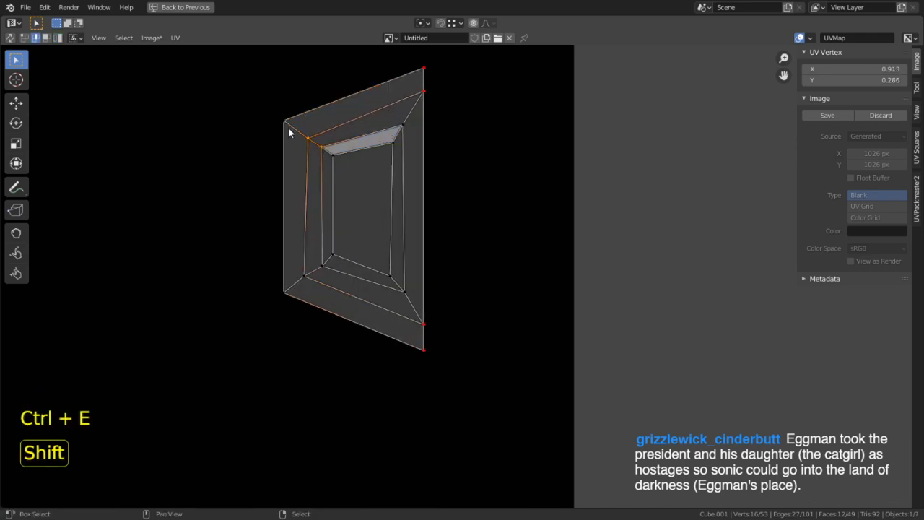
shift+click(318, 271)
shift+click(309, 270)
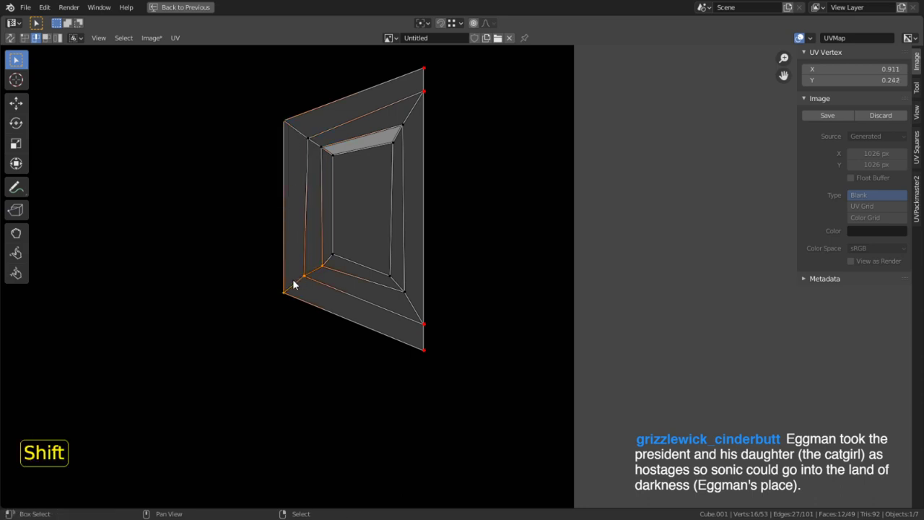
key(ctrl+e)
click(293, 280)
shift+click(303, 140)
key(ctrl+e)
click(293, 135)
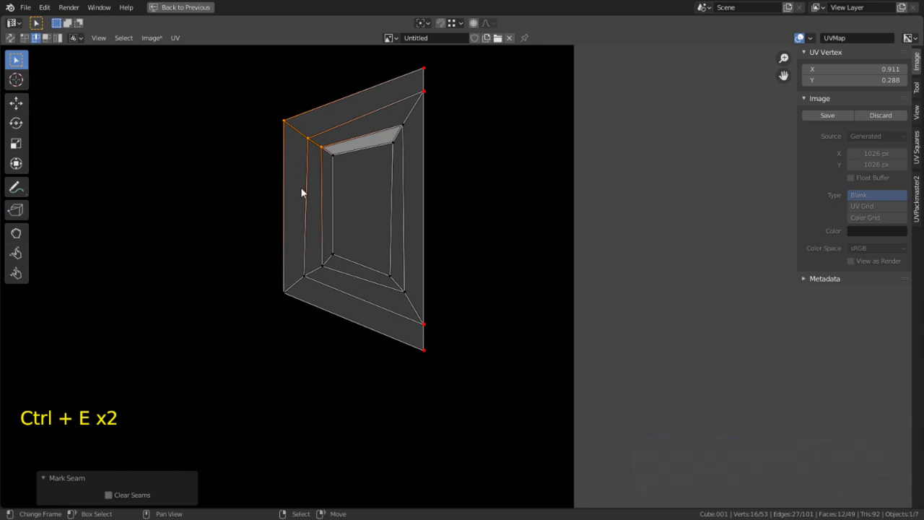
- Try unwrapping the whole handle island with the new seams and adding a seam on the innermost lower-left diagonal edge
key(a)
key(u)
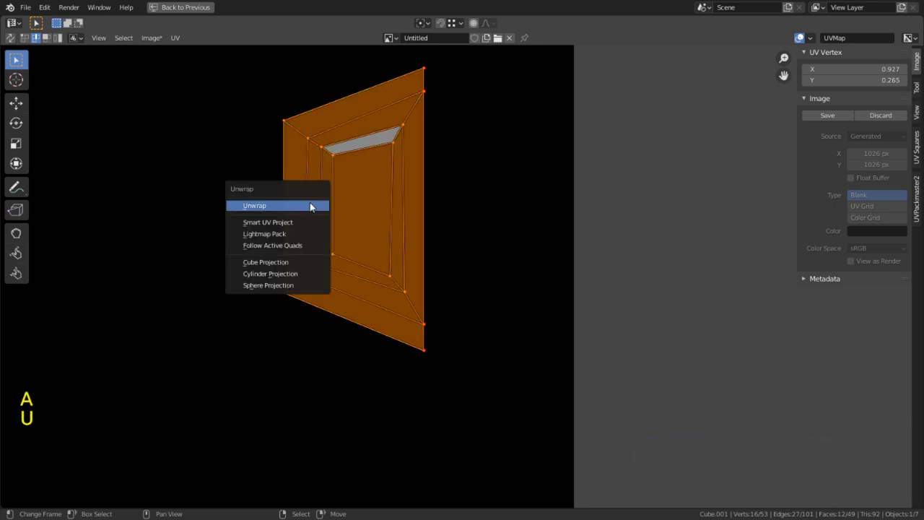
click(309, 202)
scroll(443, 222, up, 2)
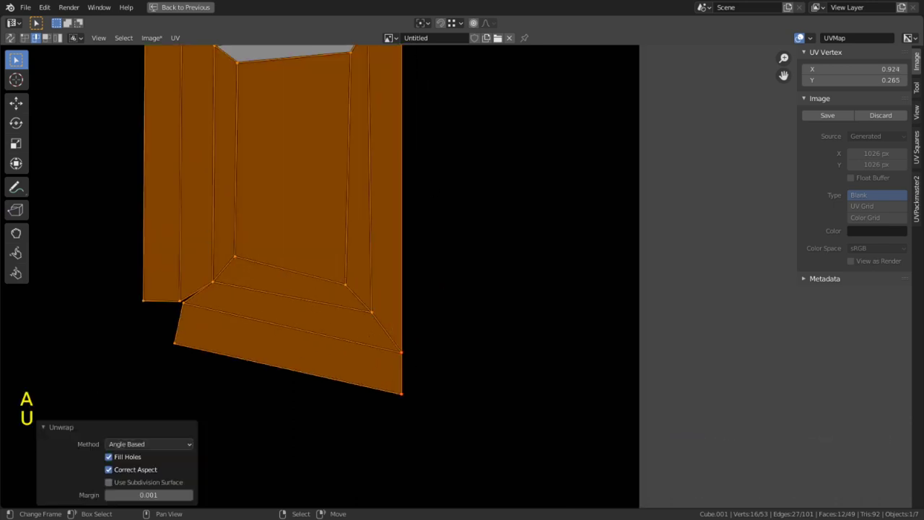
key(2)
right_click(225, 265)
key(ctrl+e)
click(223, 265)
shift+middle_drag(353, 212, 357, 315)
- Undo the extra inner seam and the last unwrap of the handle island
key(ctrl+z)
key(ctrl+z)
key(ctrl+z)
key(ctrl+z)
key(ctrl+z)
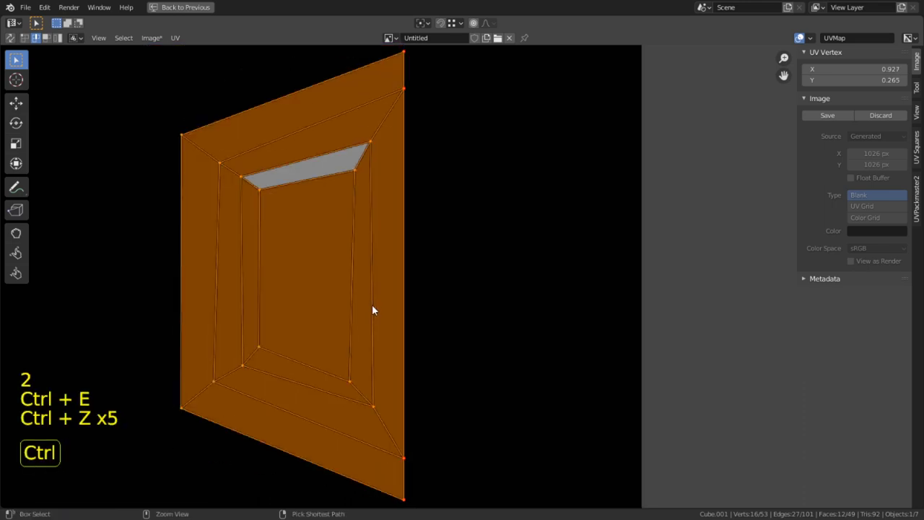
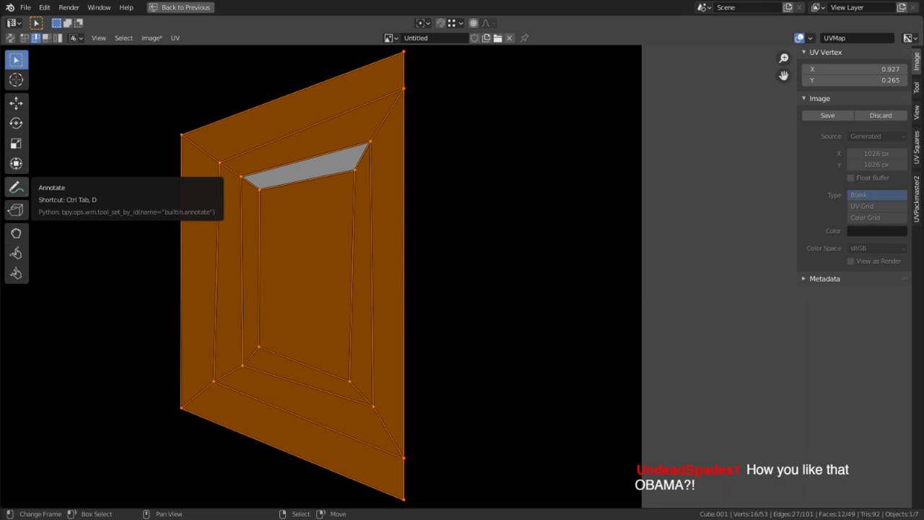
- Select all of the door's faces in the 3D viewport to show every UV island, and return to the maximized UV editor in island selection mode
scroll(421, 237, down, 10)
key(a)
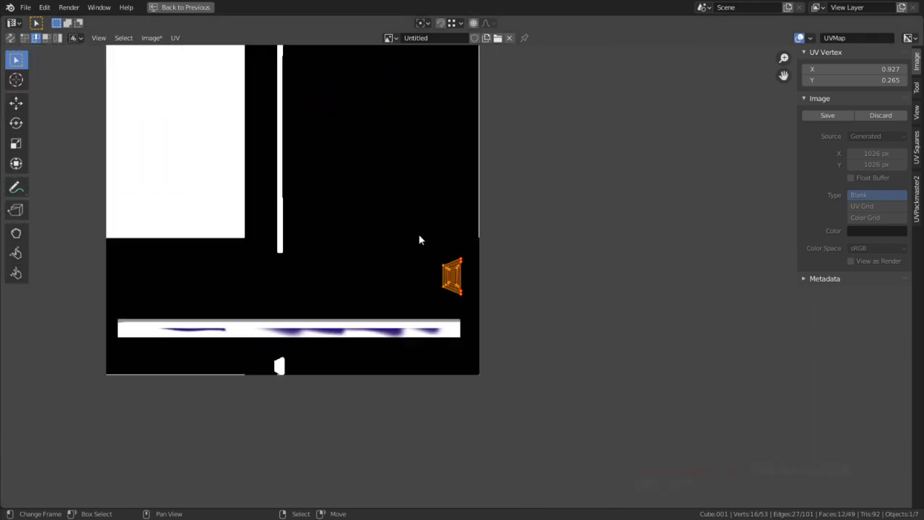
key(Tab)
key(Tab)
key(ctrl+space)
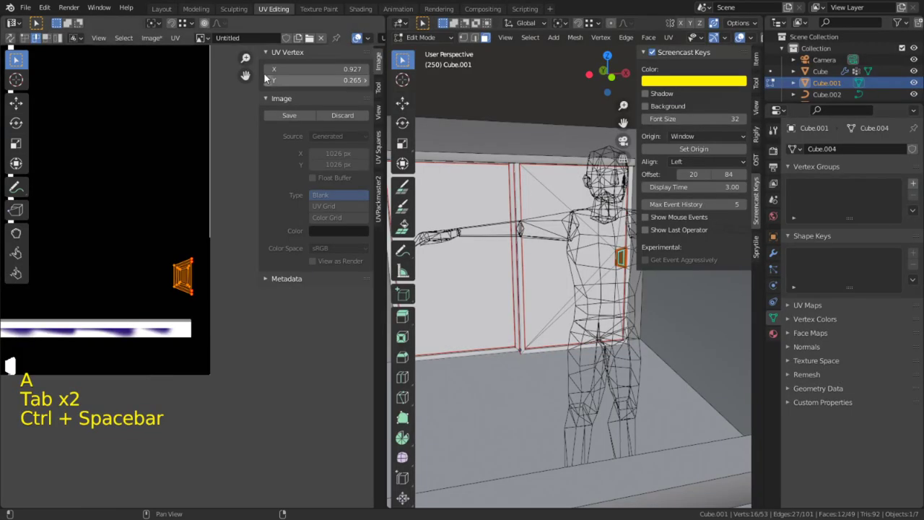
key(a)
key(ctrl+space)
scroll(330, 196, down, 2)
scroll(339, 220, up, 1)
scroll(339, 221, up, 2)
key(4)
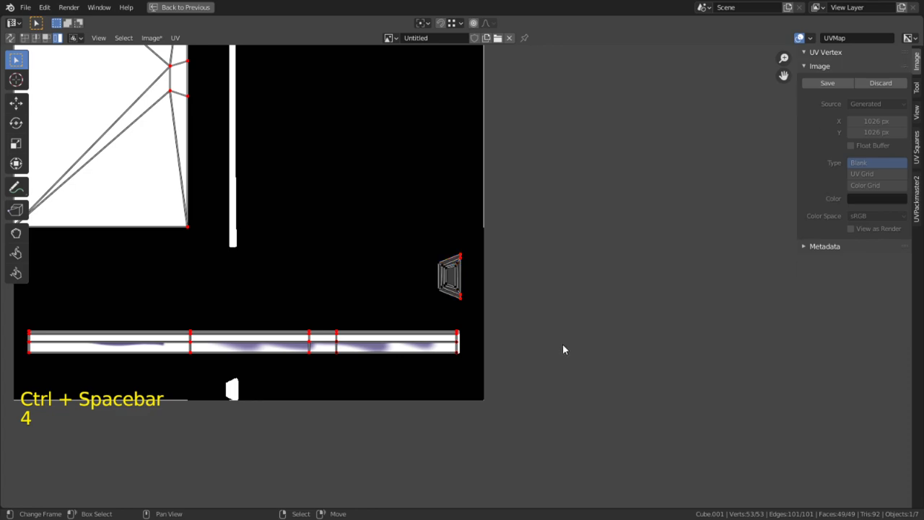
- Examine how the long strip island lines up with the texture underneath it
key(c)
shift+middle_drag(398, 407, 433, 330)
key(ctrl+space)
key(ctrl+space)
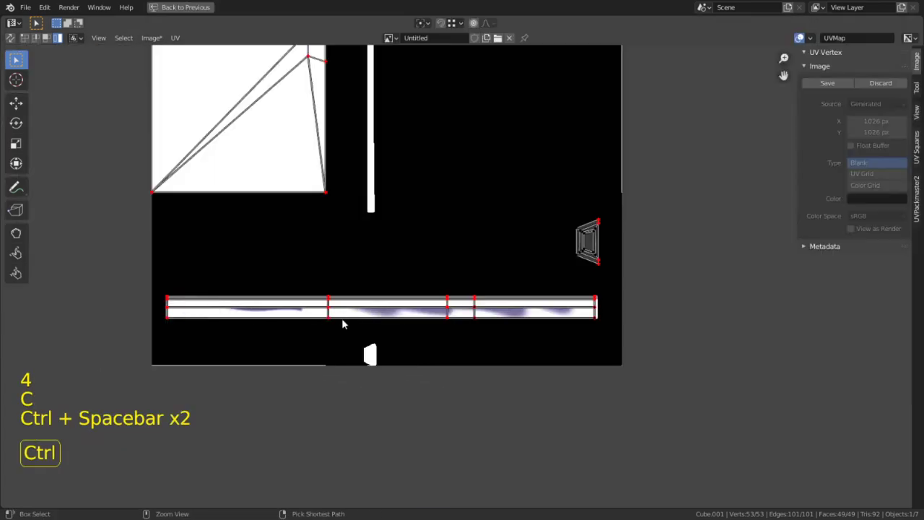
scroll(342, 318, up, 4)
scroll(339, 322, down, 4)
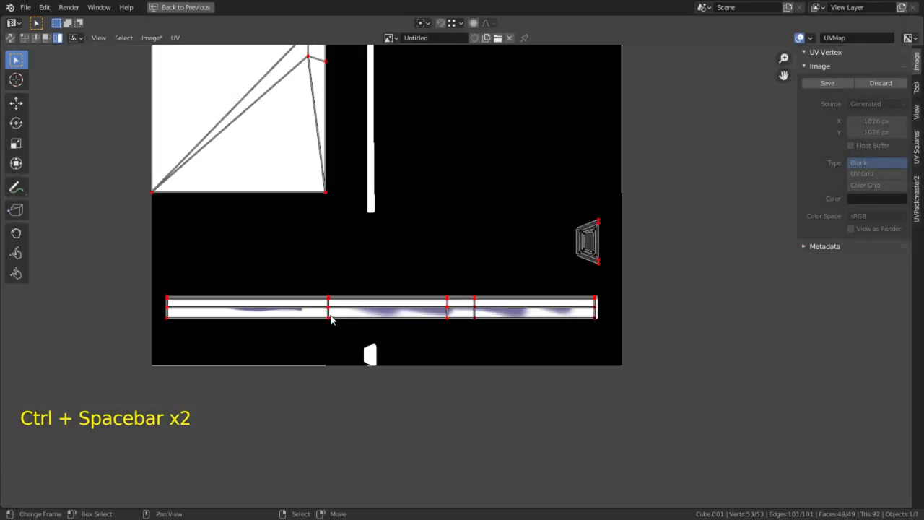
shift+middle_drag(221, 308, 466, 249)
scroll(463, 247, up, 4)
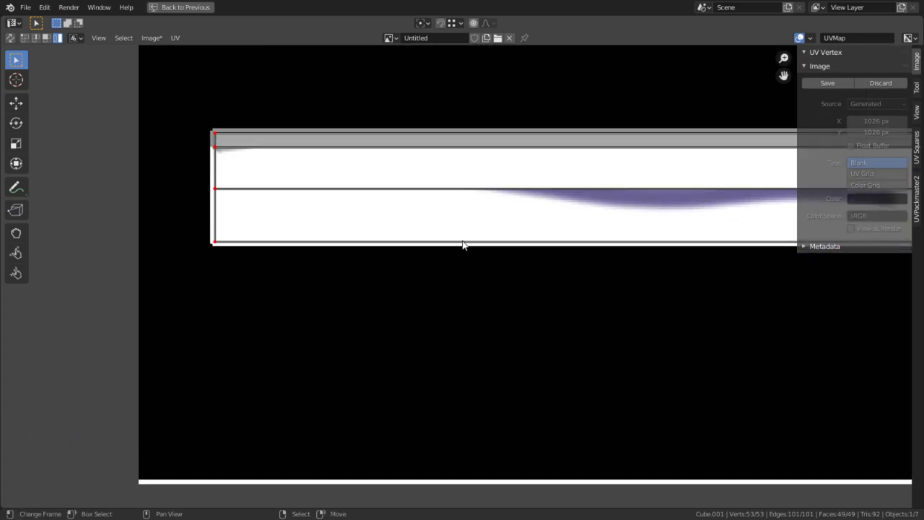
scroll(455, 243, down, 7)
- Move the long strip island into the image's bottom-left corner, keeping the movement within the image bounds
key(a)
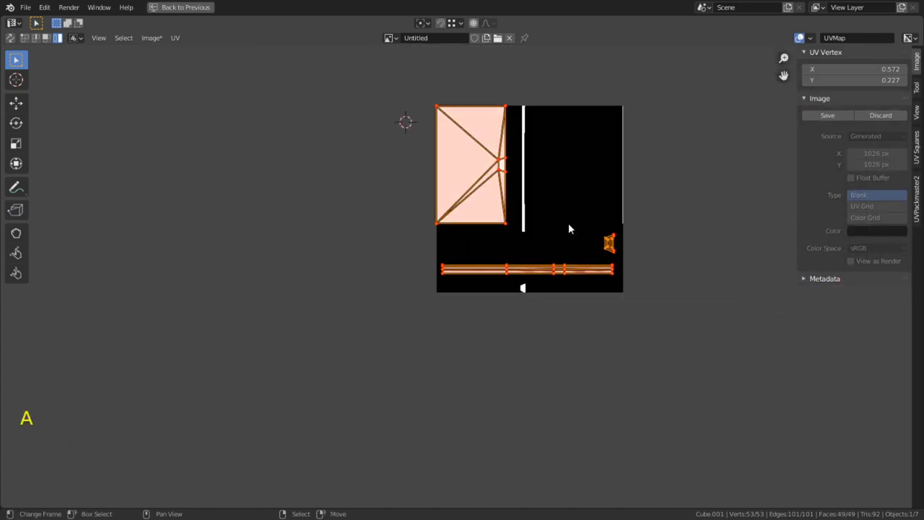
click(608, 243)
key(c)
key(c)
drag(618, 336, 594, 330)
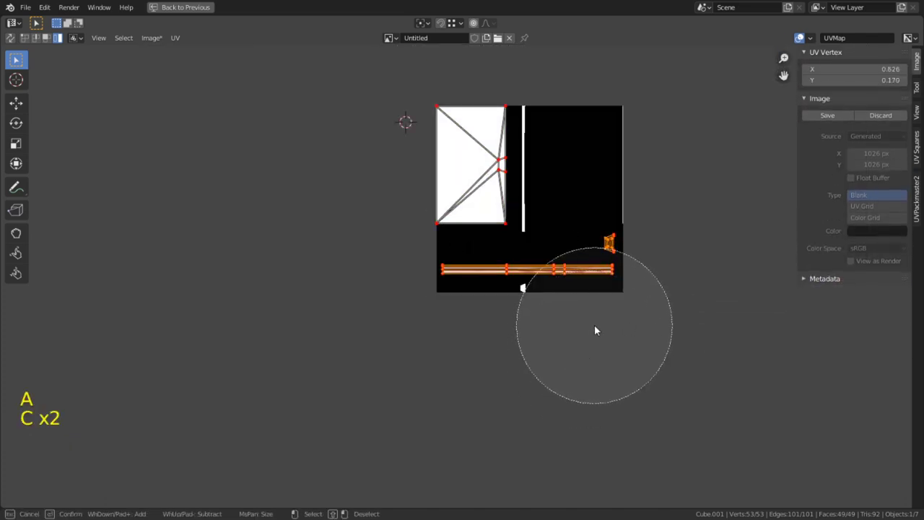
middle_click(631, 175)
right_click(633, 162)
key(g)
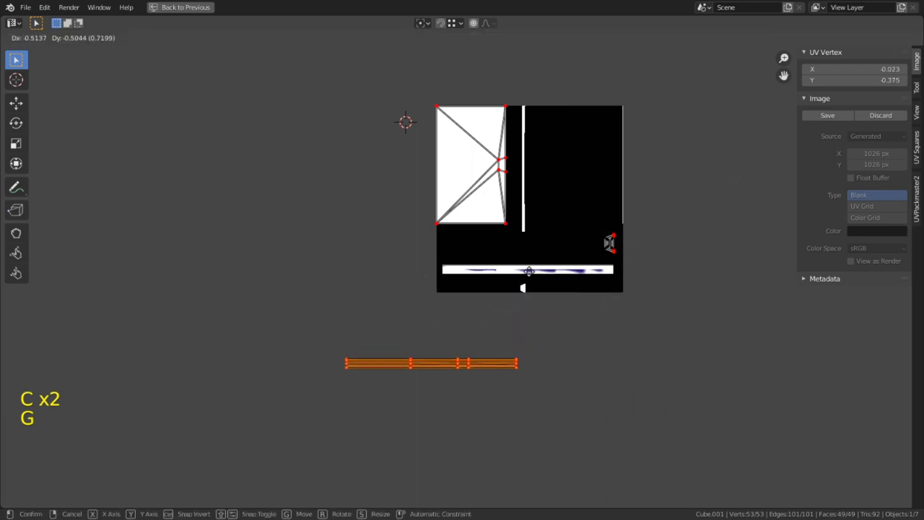
right_click(538, 253)
click(174, 36)
key(g)
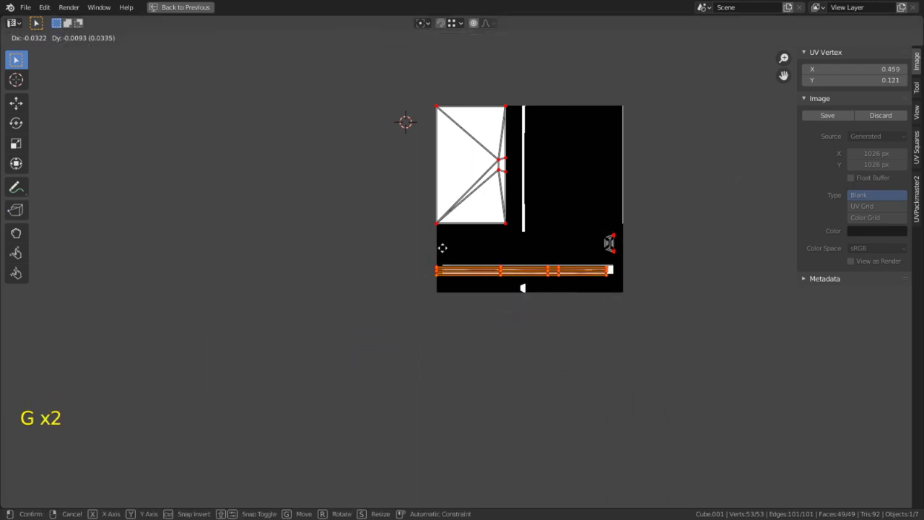
click(264, 345)
- Select the large door panel island and move it by -0.9785' in Y, just above the strip island
middle_click(534, 304)
click(434, 147)
right_click(436, 147)
scroll(444, 169, up, 2)
key(g)
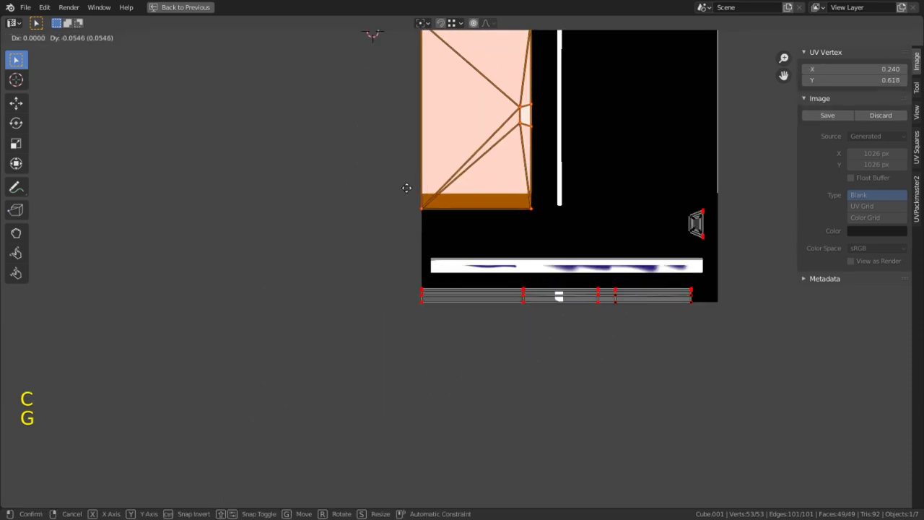
click(322, 263)
- Move the handle island by -1.4645' in X and -0.48605' in Y, beside the door panel island
key(c)
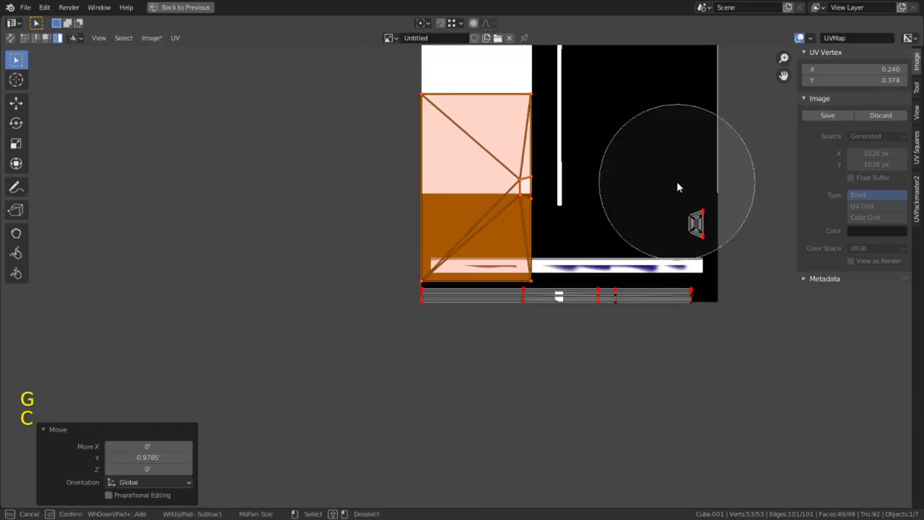
middle_click(561, 291)
click(754, 182)
right_click(750, 184)
key(g)
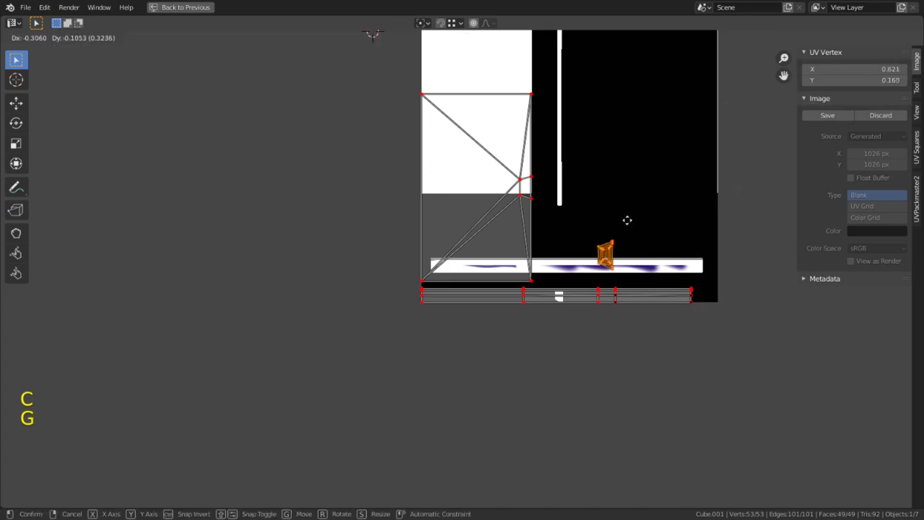
shift+click(590, 236)
scroll(588, 228, up, 1)
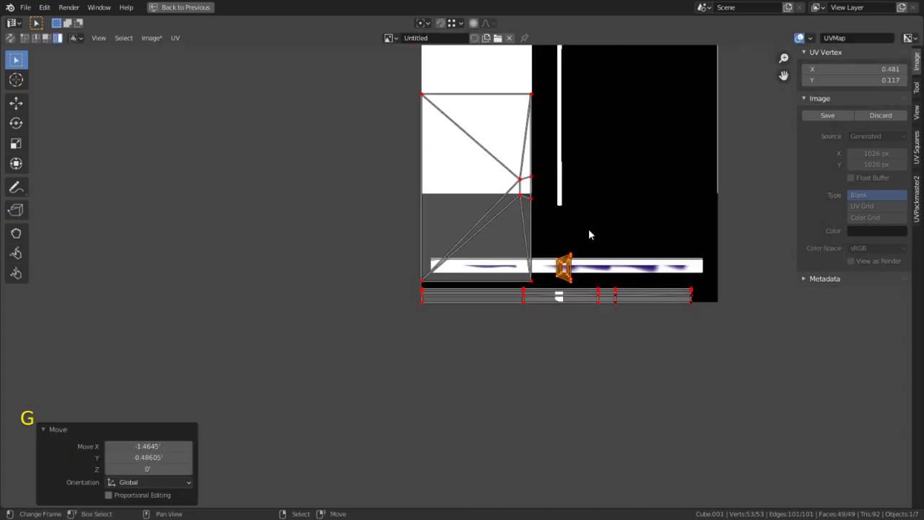
- Select all the islands and hide the UV editor's sidebar
scroll(587, 228, down, 3)
key(a)
key(n)
key(n)
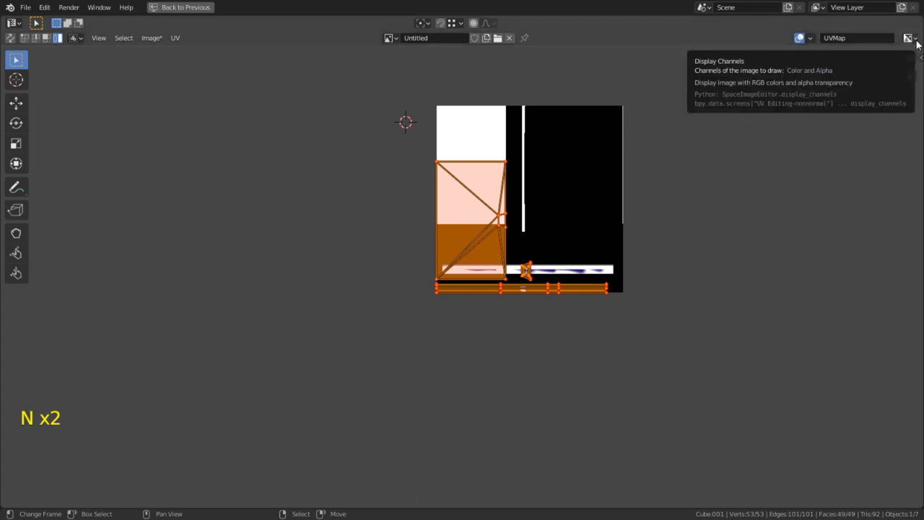
- Try rotating the long strip island by 90 degrees, and undo the rotation
click(700, 207)
key(c)
drag(585, 284, 637, 287)
right_click(638, 287)
text(r)
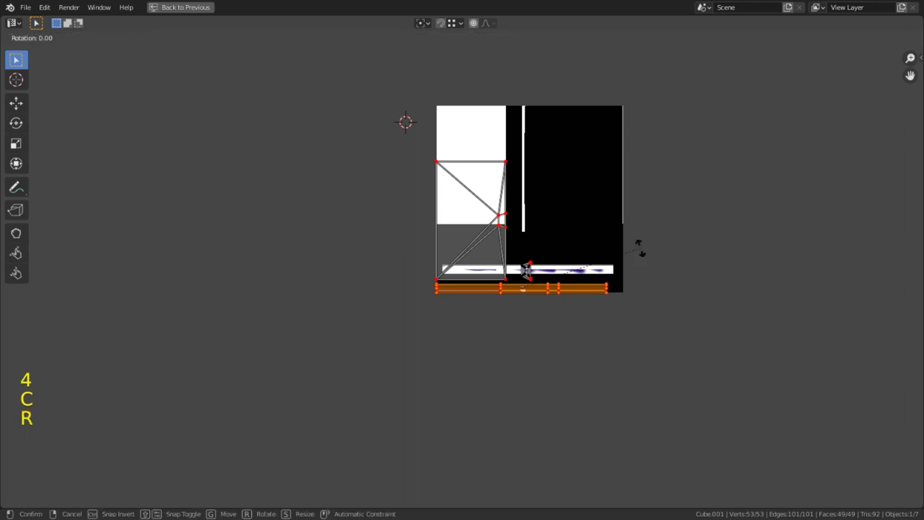
text(90)
key(Return)
key(ctrl+z)
- Rotate the long strip island by 90 degrees so it stands vertically
key(c)
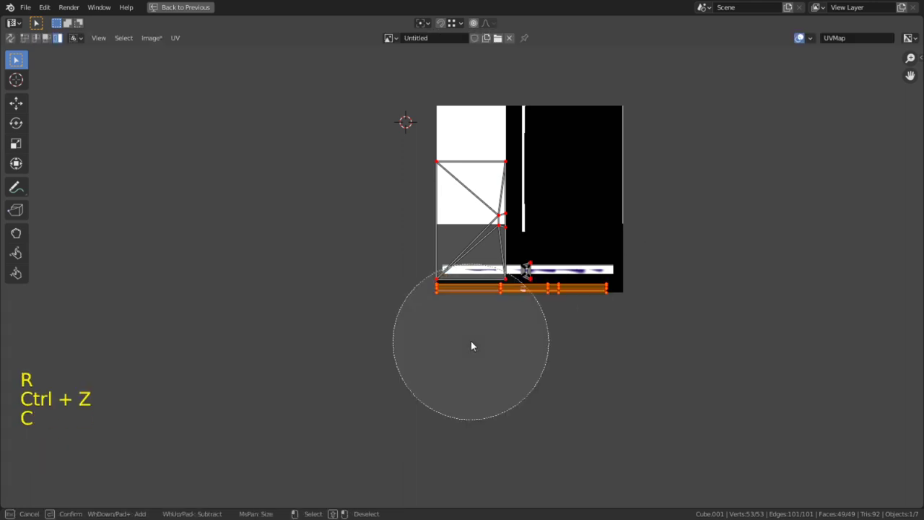
right_click(486, 363)
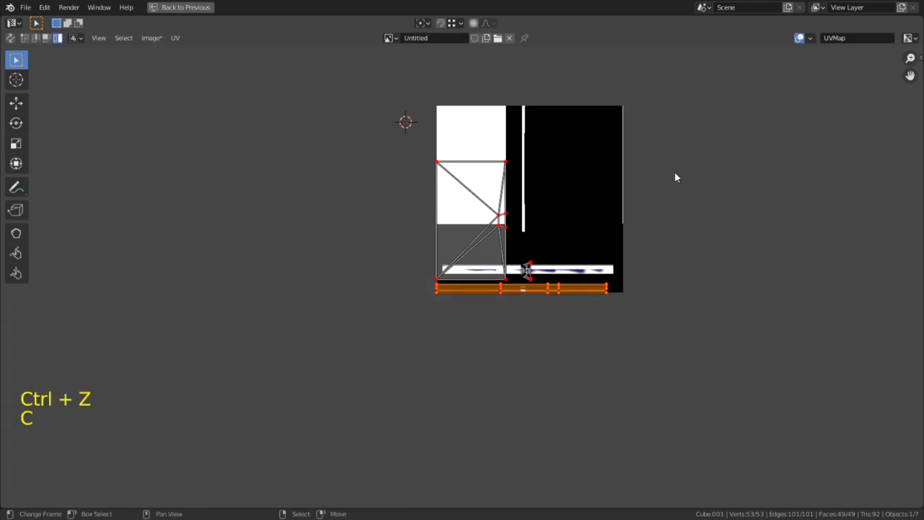
text(r90)
key(Return)
- Select the door panel and vertical strip islands together and move them up and across to the image's right edge
click(464, 263)
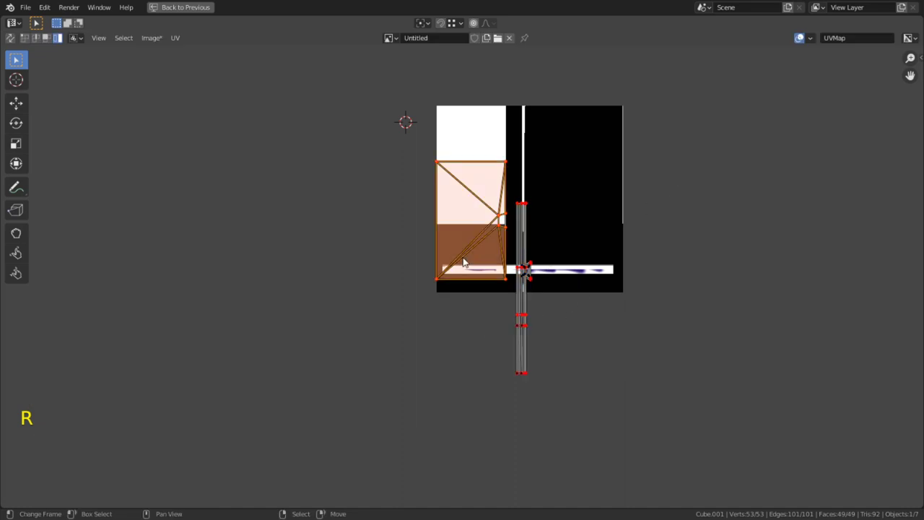
key(c)
click(590, 164)
right_click(590, 163)
key(g)
right_click(634, 158)
key(c)
right_click(427, 204)
key(g)
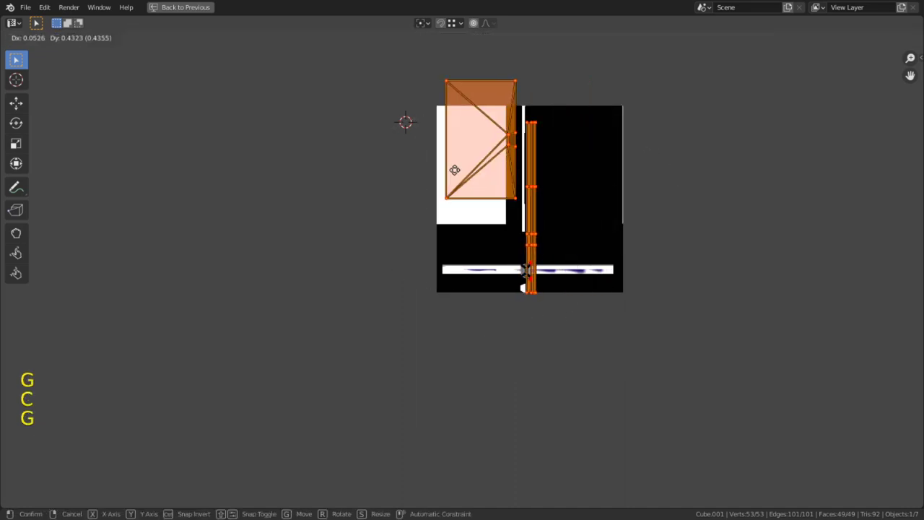
click(682, 145)
- Move only the vertical strip island to the image's left edge
key(c)
middle_click(538, 49)
right_click(673, 119)
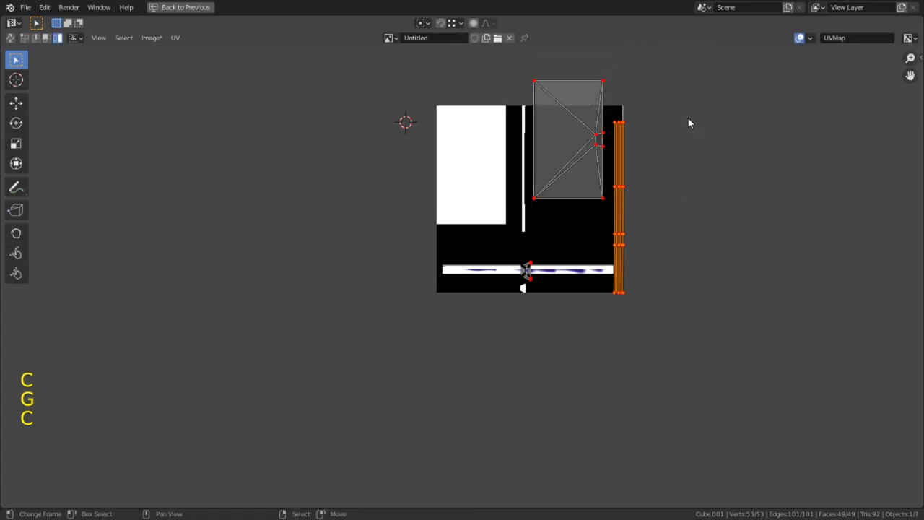
key(g)
click(474, 194)
- Move the door panel island by -1.4517' in X and -1.6548' in Y, to the bottom of the image beside the strip
key(c)
middle_click(440, 166)
click(563, 134)
right_click(552, 137)
key(g)
click(488, 387)
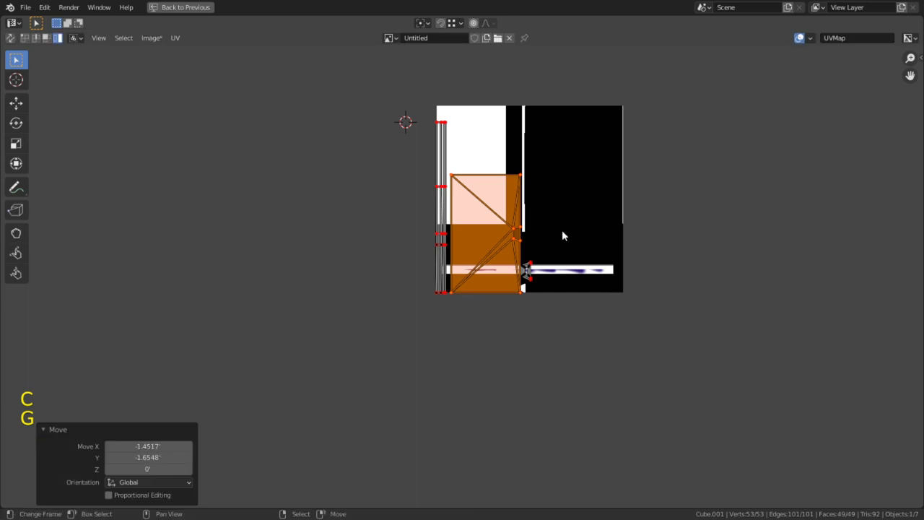
- Move the handle island by -0.74618' in X and 2.1421' in Y, into the empty space above the door panel island
key(c)
middle_click(488, 254)
click(600, 279)
right_click(600, 279)
scroll(558, 212, up, 3)
key(g)
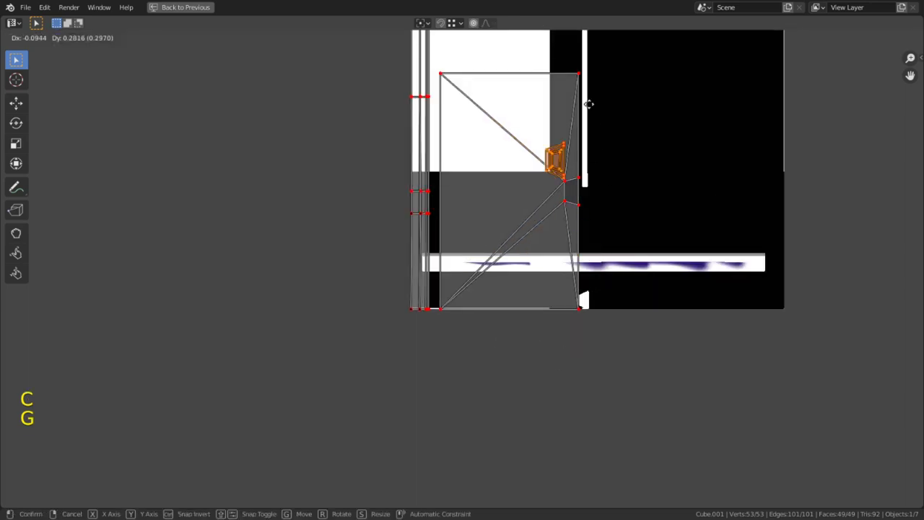
click(542, 451)
shift+middle_drag(498, 244, 462, 453)
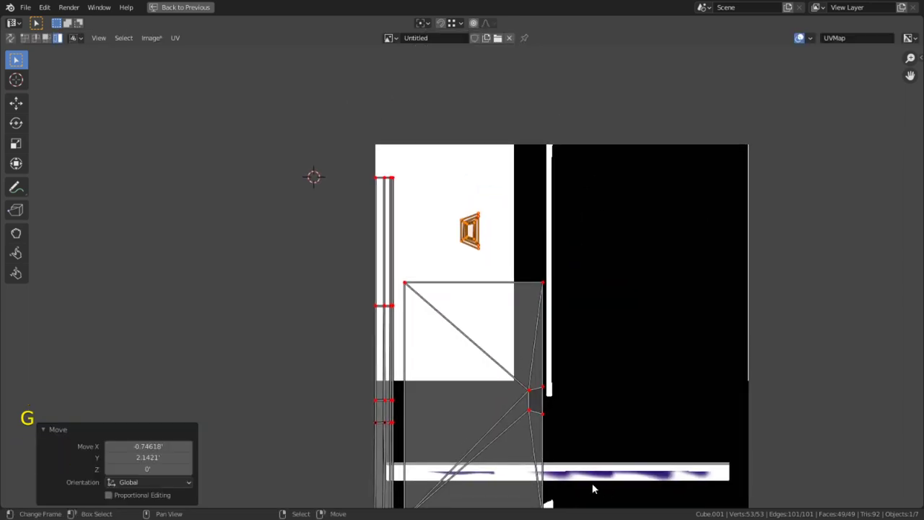
- Try a display aspect ratio of 0.50 in X with all islands selected, and restore the ratio to 1.00
key(a)
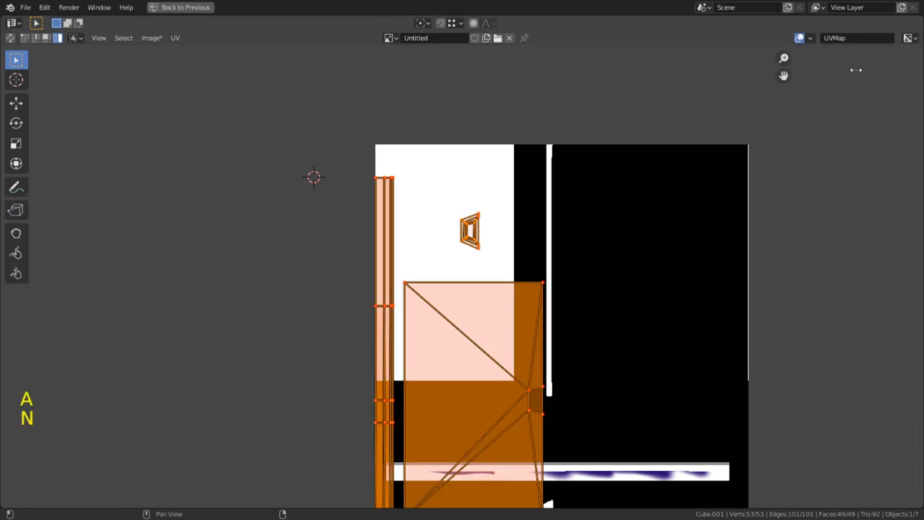
key(n)
click(917, 116)
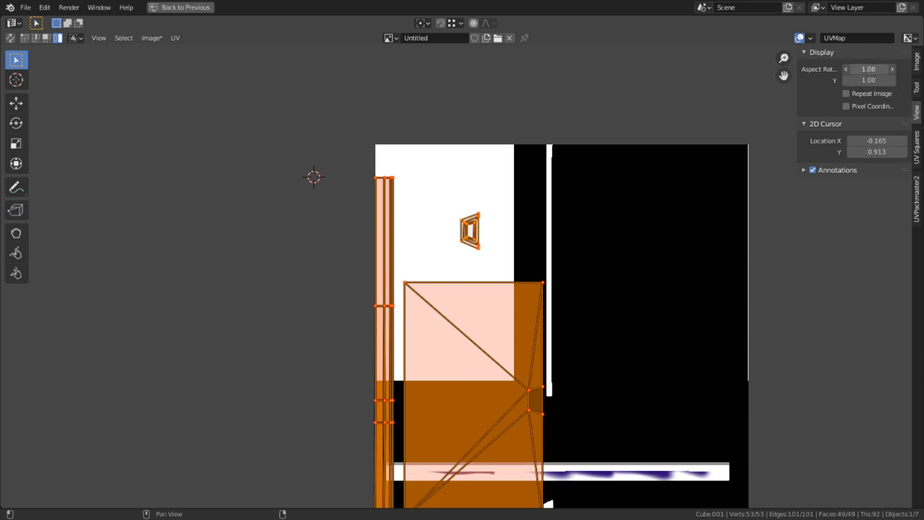
key(Return)
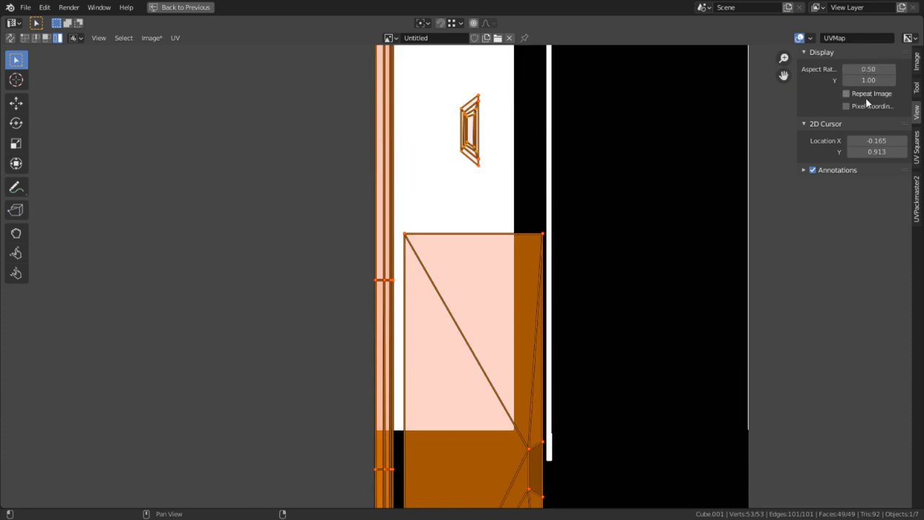
scroll(788, 131, down, 2)
key(ctrl)
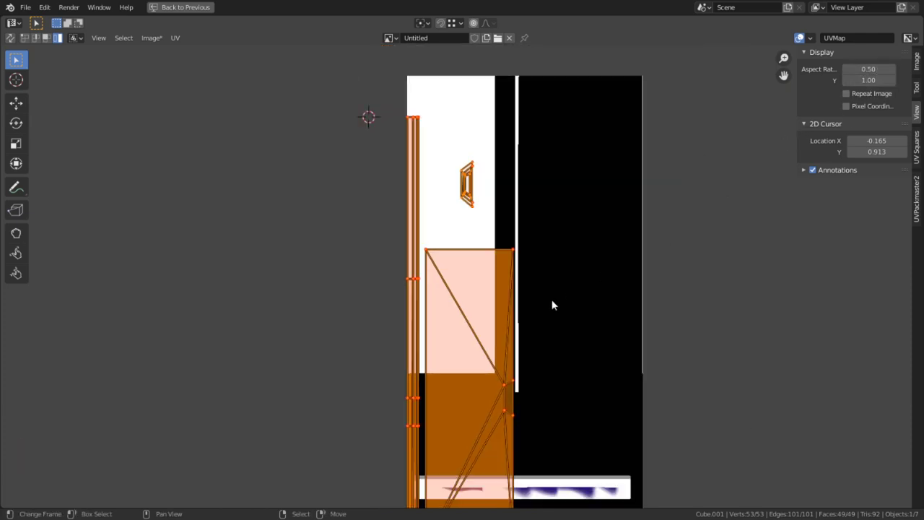
scroll(596, 264, down, 1)
shift+middle_drag(579, 314, 556, 223)
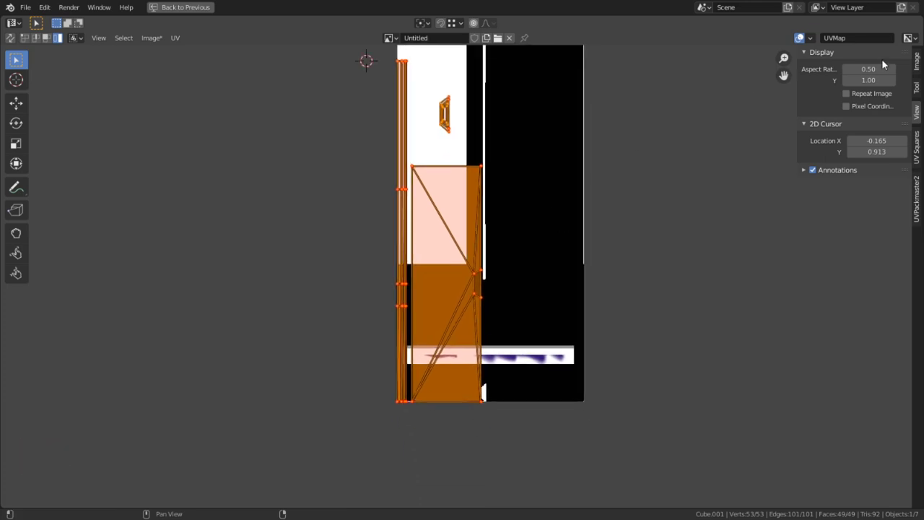
key(Return)
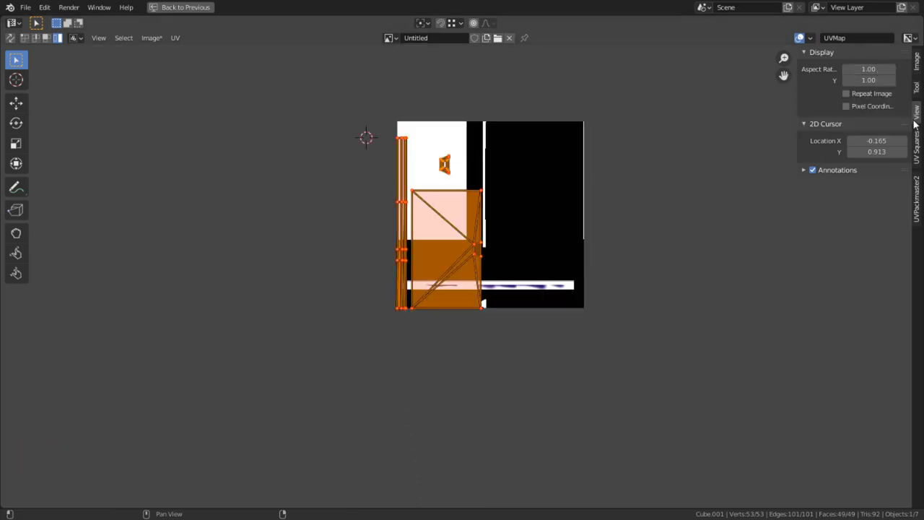
click(916, 88)
click(916, 113)
click(915, 64)
drag(890, 69, 890, 78)
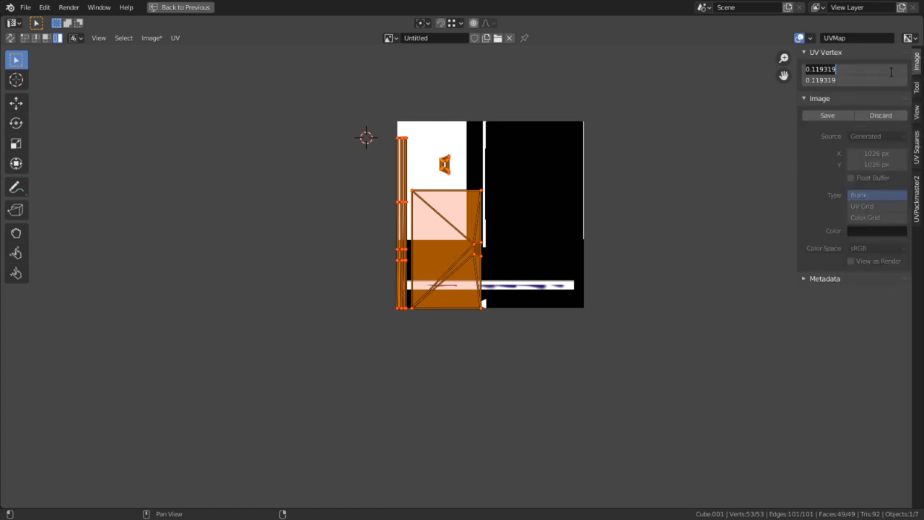
key(Escape)
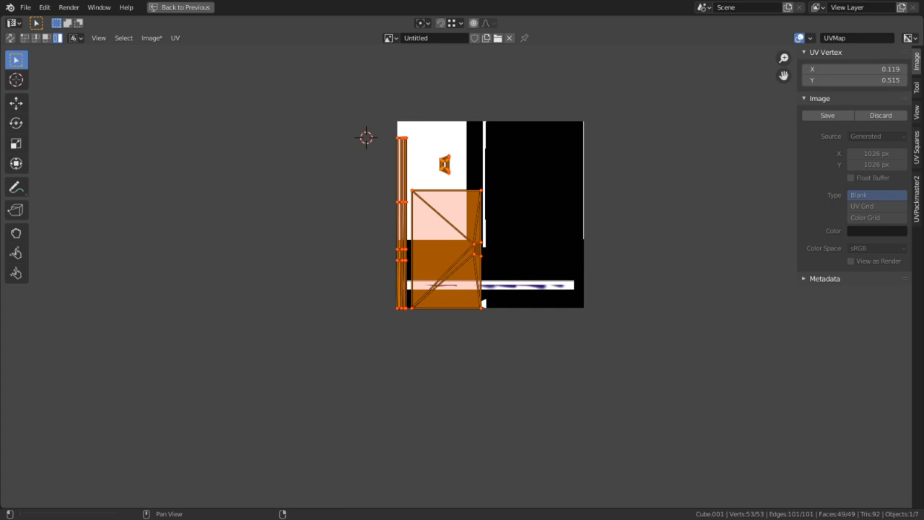
- Place the 2D cursor at X 0, Y 0 and make it the pivot point for the selected islands
click(916, 112)
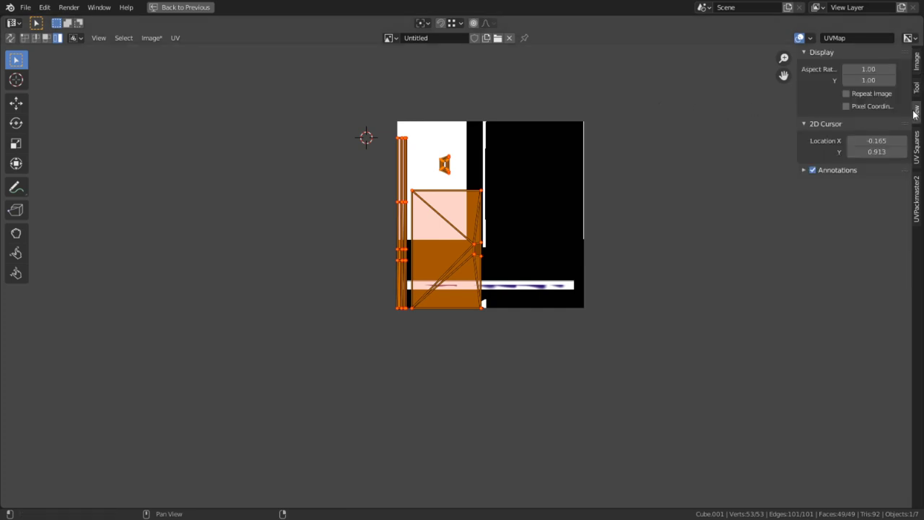
drag(874, 140, 874, 195)
key(Return)
key(a)
click(423, 22)
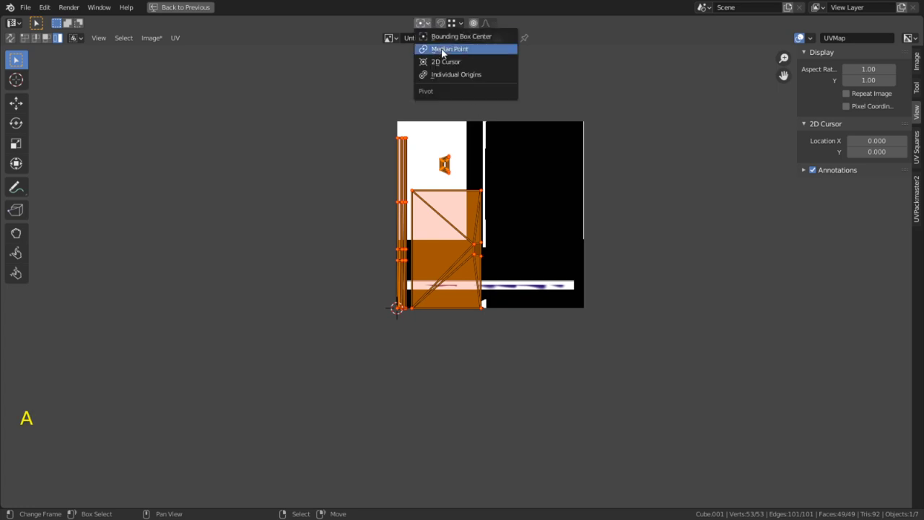
click(438, 62)
- Try to stretch all islands from the 2D cursor by 2.228 in X and 1.097 in Y, and undo the resize
key(s)
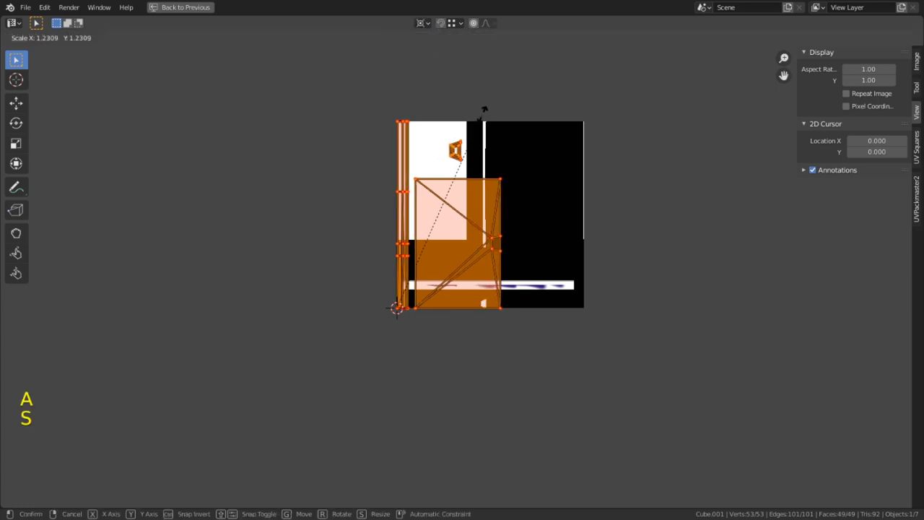
click(482, 116)
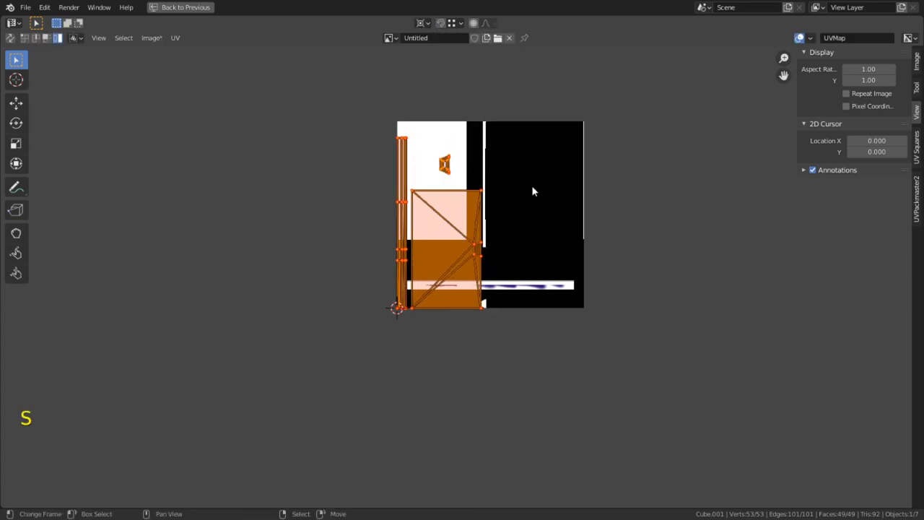
key(s)
key(s)
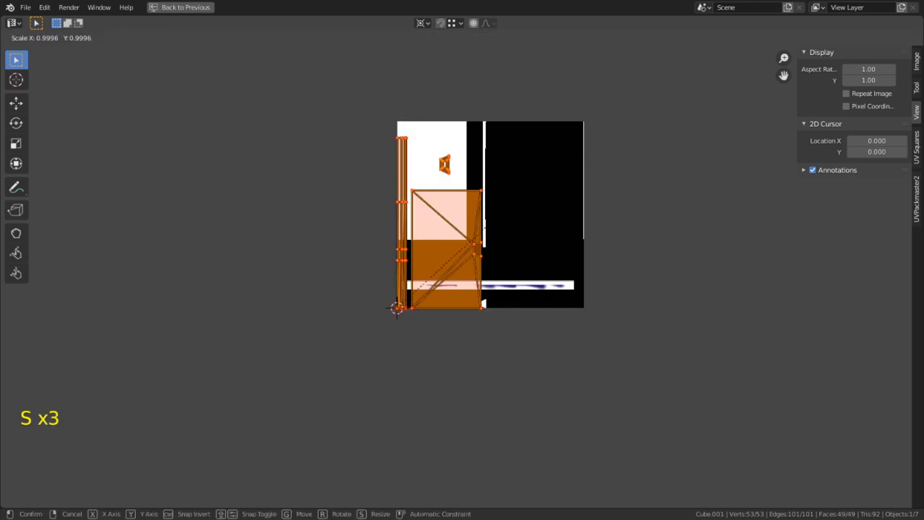
click(771, 284)
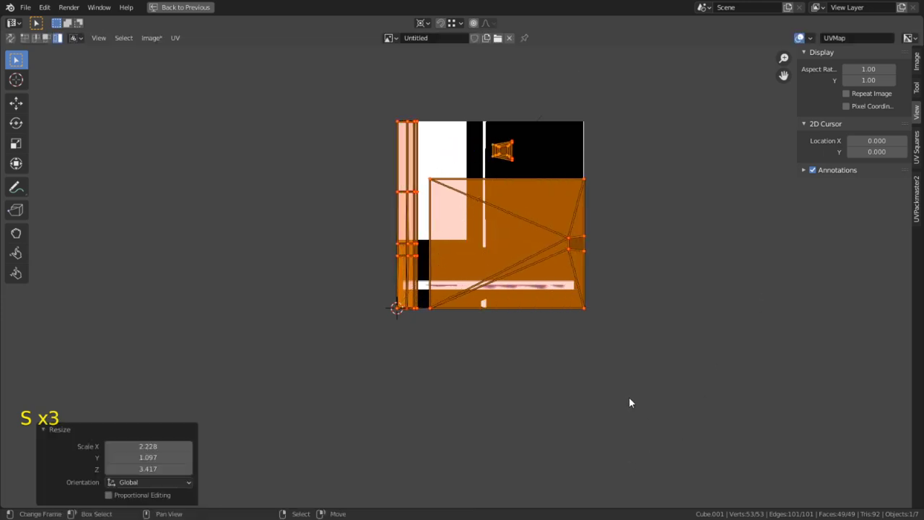
scroll(630, 396, up, 2)
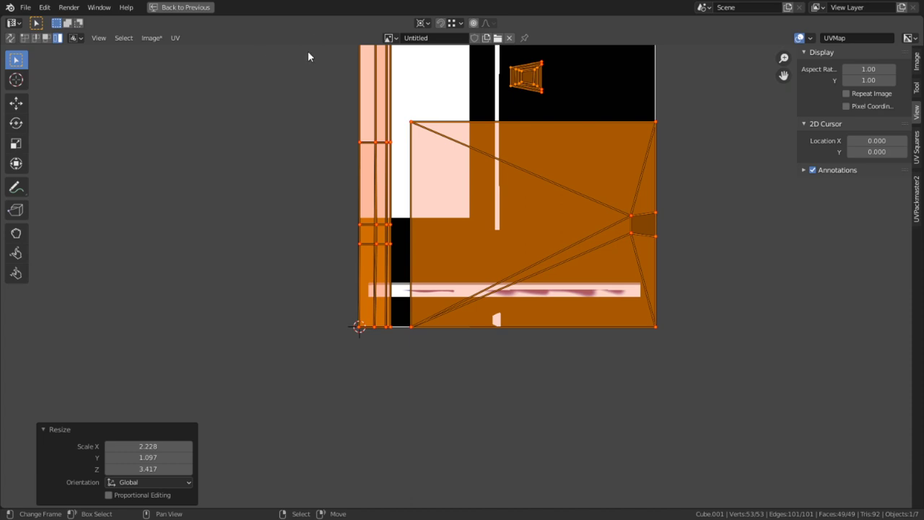
click(168, 41)
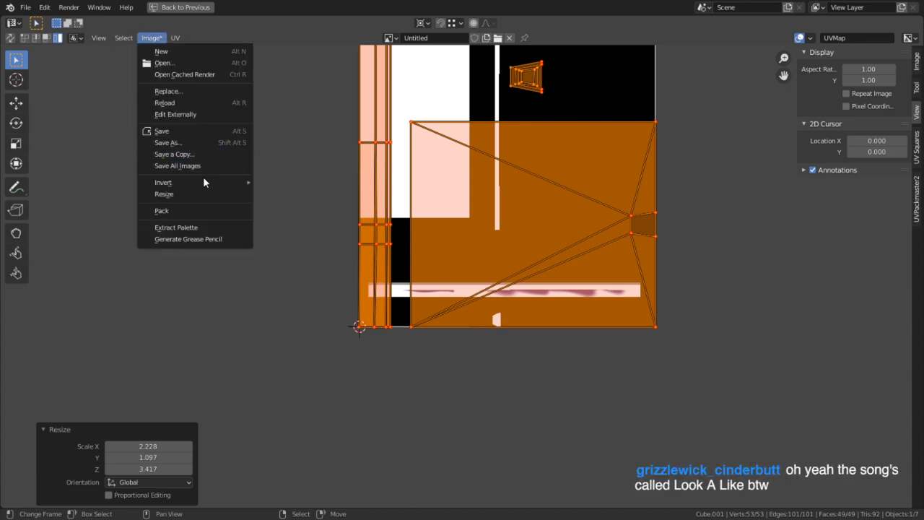
mouse_move(202, 183)
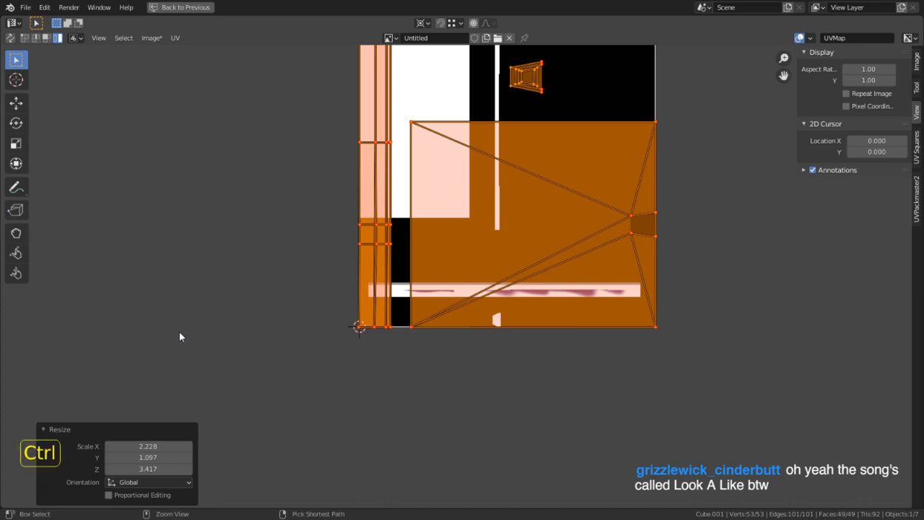
key(ctrl+z)
shift+middle_drag(528, 199, 490, 294)
scroll(490, 295, up, 1)
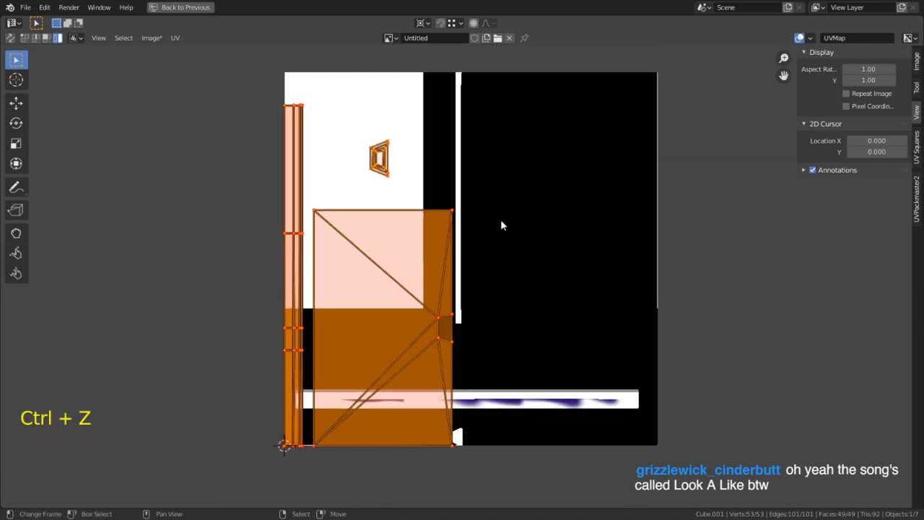
key(s)
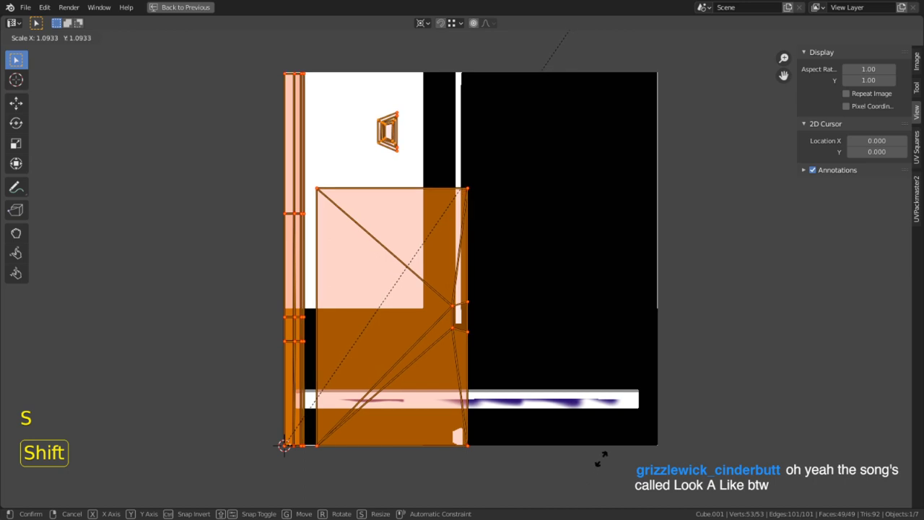
right_click(602, 450)
key(alt)
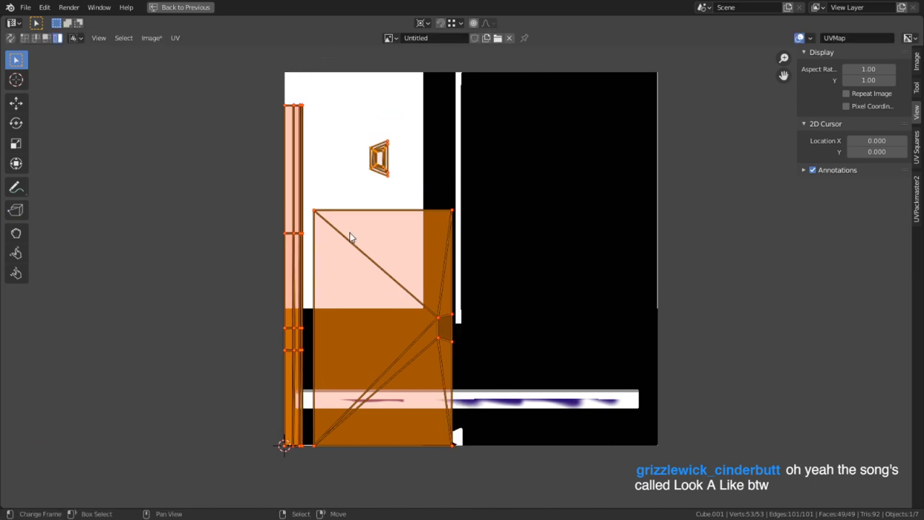
- Scale all islands uniformly by 1.096 from the 2D cursor so the vertical strip reaches the image's top edge
scroll(443, 315, up, 3)
scroll(315, 186, up, 5)
shift+middle_drag(316, 186, 529, 363)
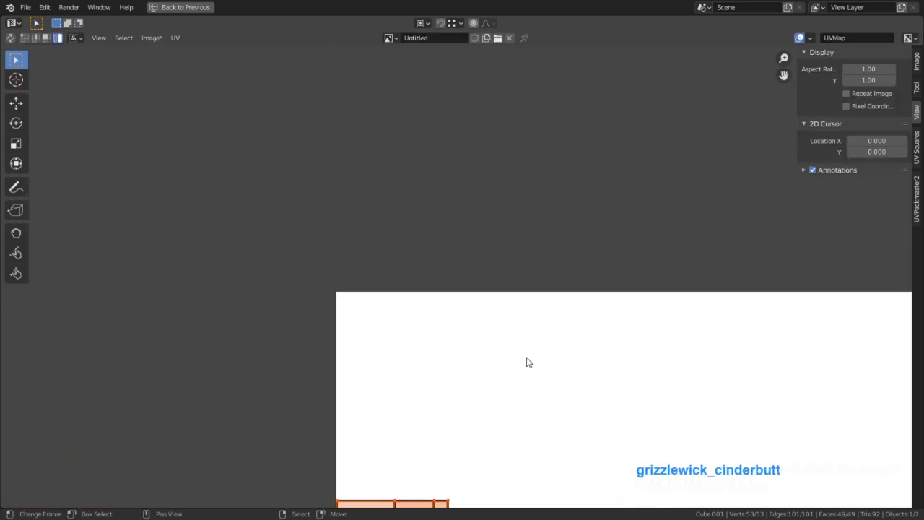
key(s)
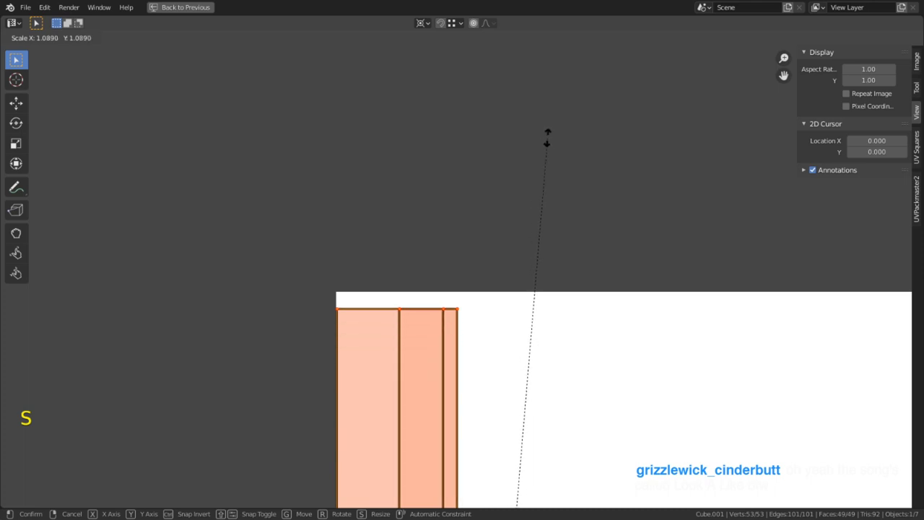
key(shift)
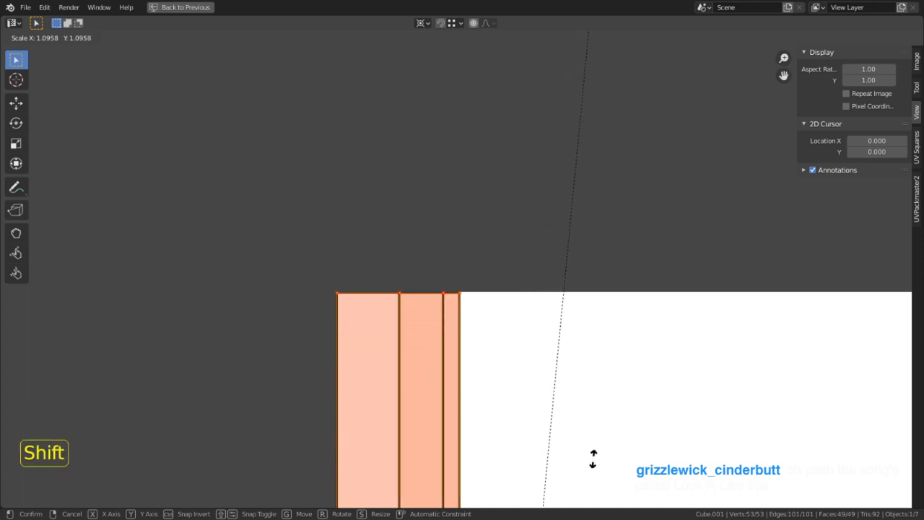
click(593, 460)
scroll(594, 459, down, 8)
shift+middle_drag(607, 462, 568, 370)
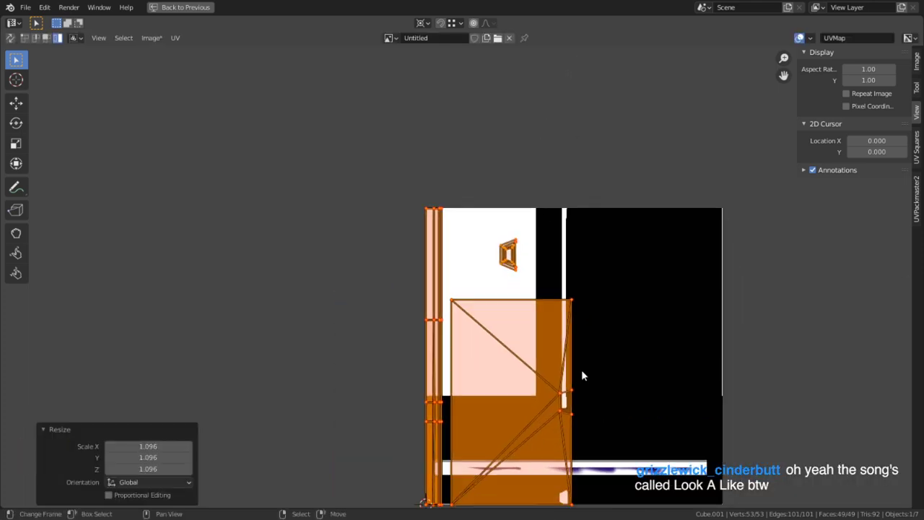
- Deselect the islands and examine how the vertical strip and door panel fit against the image's edges
click(235, 64)
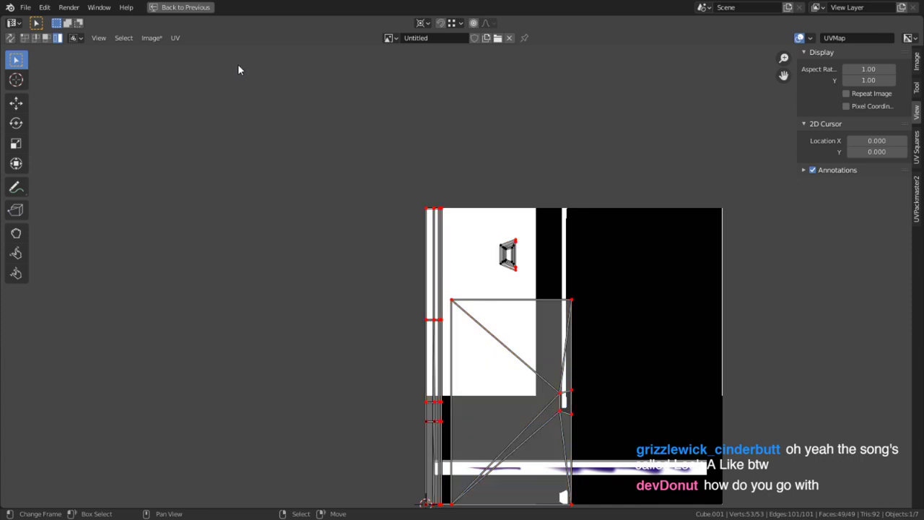
shift+middle_drag(361, 180, 573, 296)
scroll(570, 296, up, 4)
shift+middle_drag(371, 251, 536, 321)
scroll(570, 325, up, 4)
scroll(559, 322, down, 5)
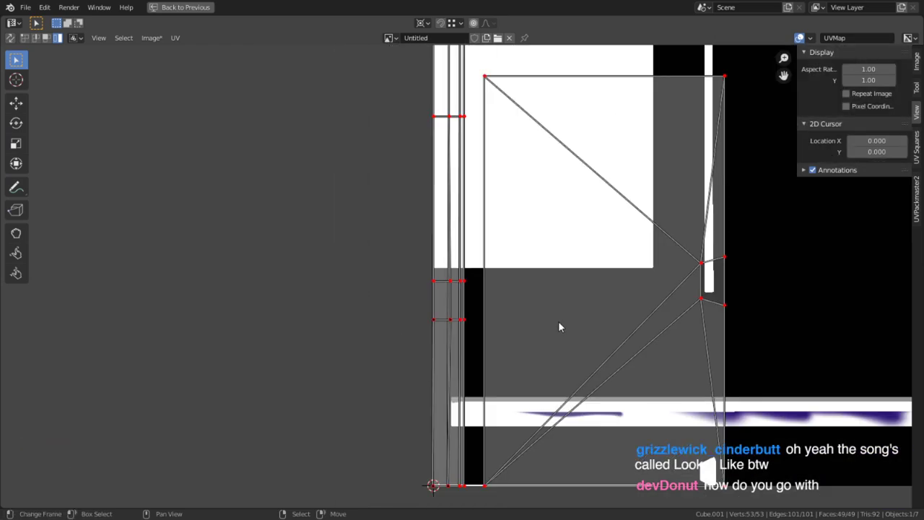
shift+middle_drag(509, 235, 507, 384)
shift+middle_drag(491, 434, 475, 222)
key(1)
key(c)
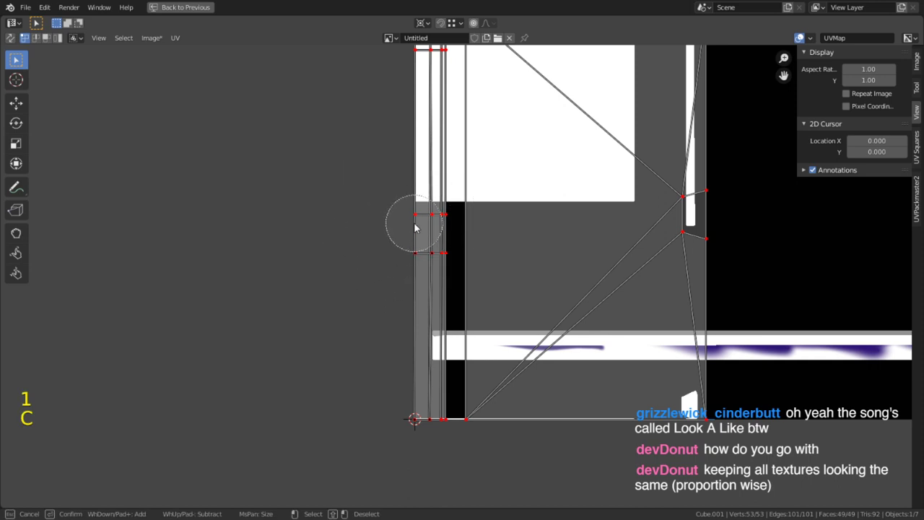
right_click(422, 229)
scroll(406, 226, up, 1)
scroll(438, 246, down, 3)
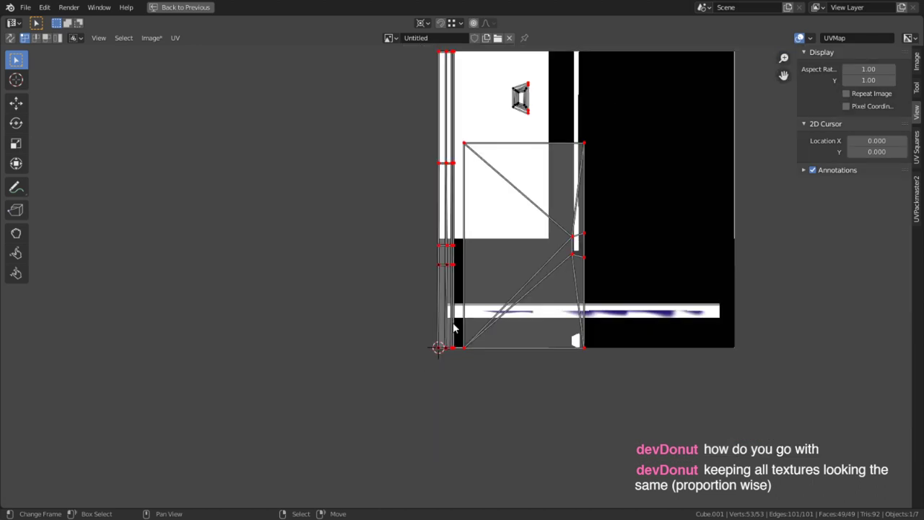
- Try to average the scale of all islands, and undo the change
key(a)
key(q)
click(482, 271)
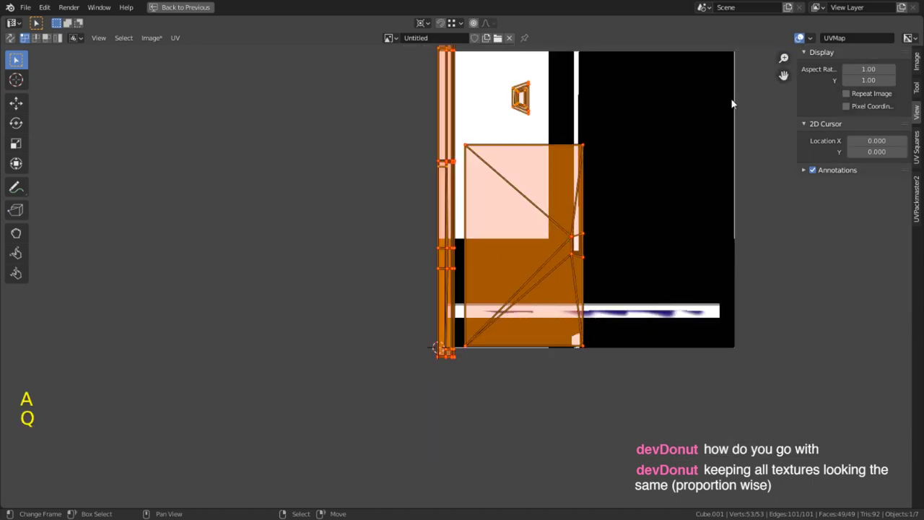
shift+middle_drag(516, 192, 498, 262)
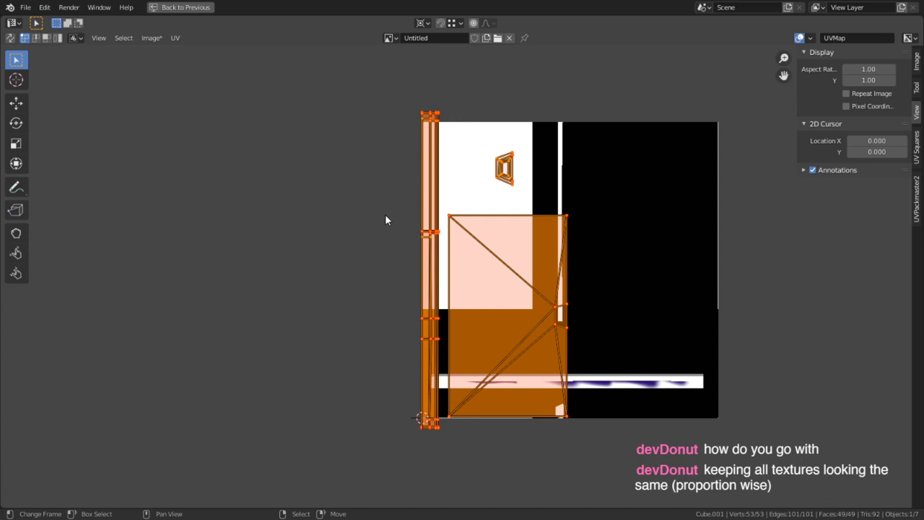
key(ctrl+z)
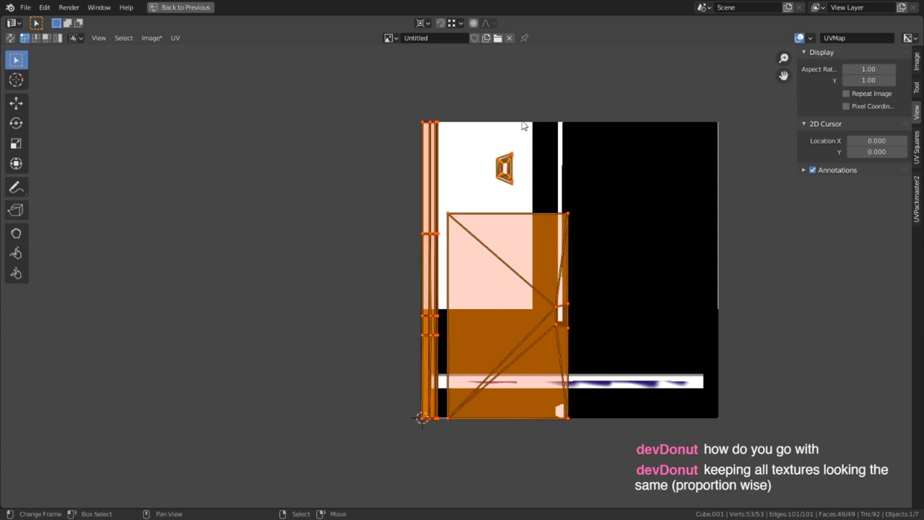
- Deselect the islands in vertex mode and examine the tops of the vertical strip and door panel
scroll(480, 285, up, 2)
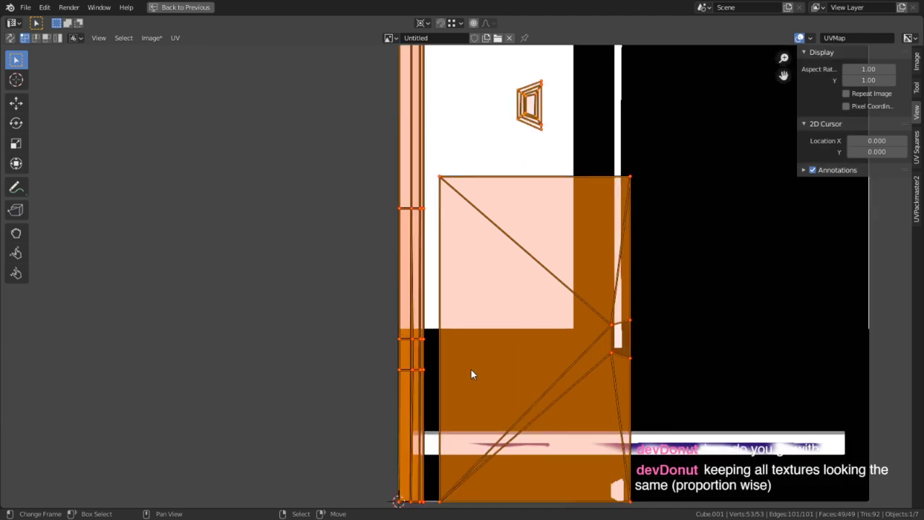
right_click(442, 160)
shift+middle_drag(455, 156, 468, 360)
scroll(426, 176, up, 4)
key(1)
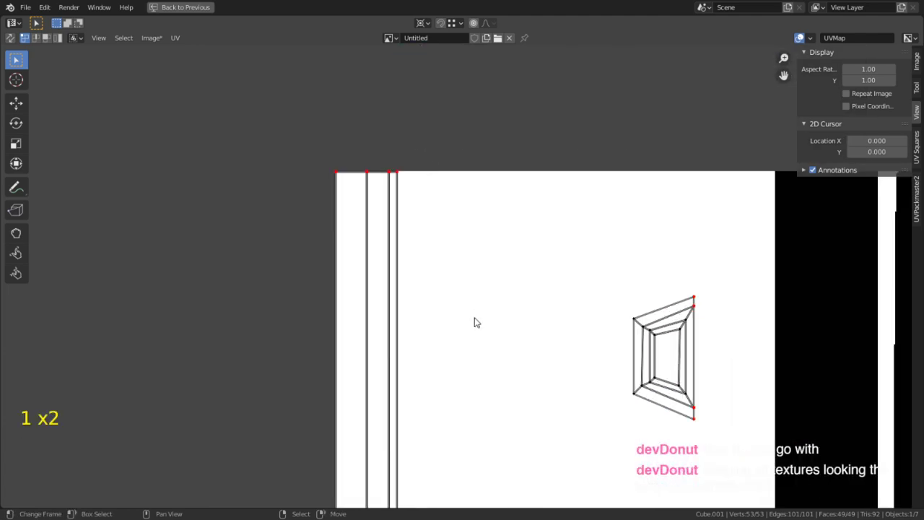
scroll(473, 324, down, 2)
shift+middle_drag(490, 436, 483, 202)
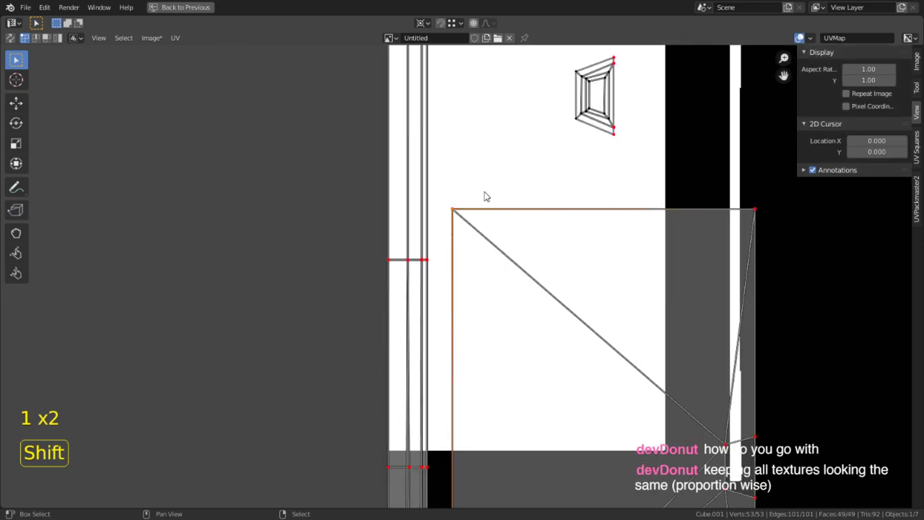
scroll(505, 253, up, 2)
shift+middle_drag(527, 303, 550, 185)
- Try to shift the middle vertices of the strip's two lower cross-edges along X
key(c)
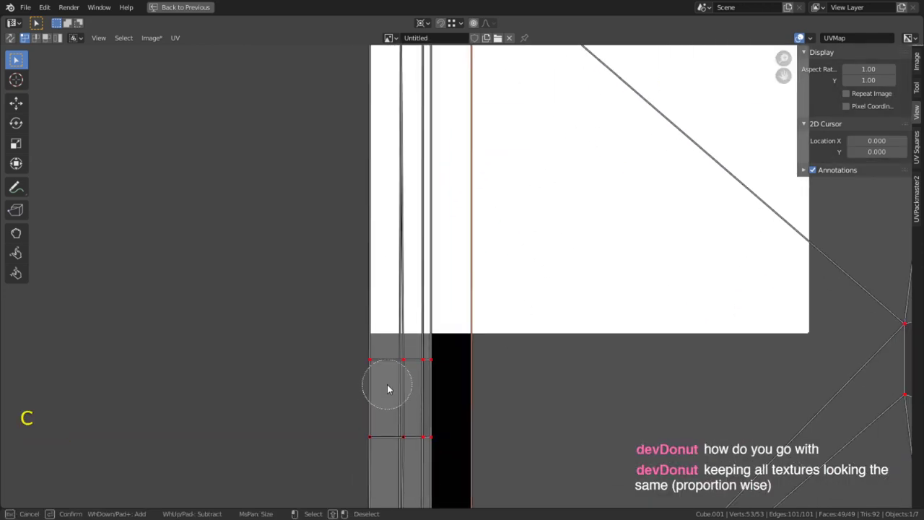
click(402, 447)
right_click(397, 446)
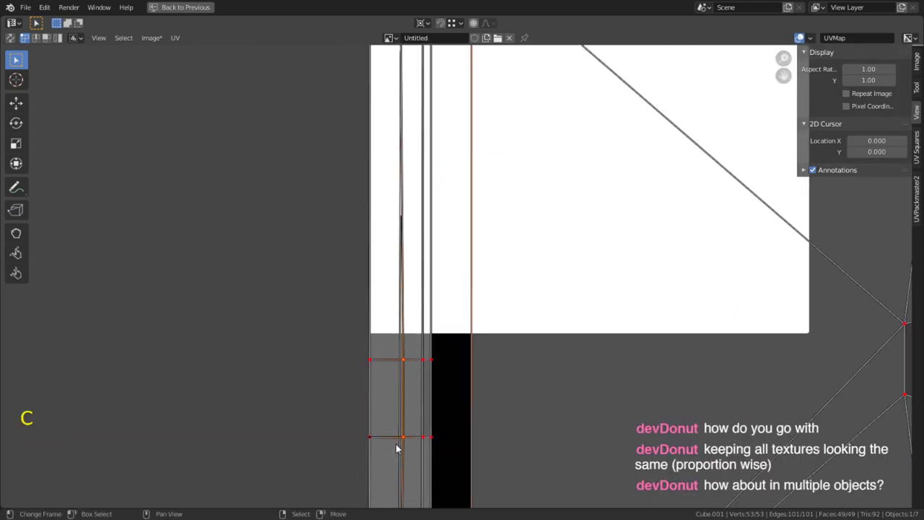
shift+middle_drag(468, 412, 475, 280)
key(g)
key(shift)
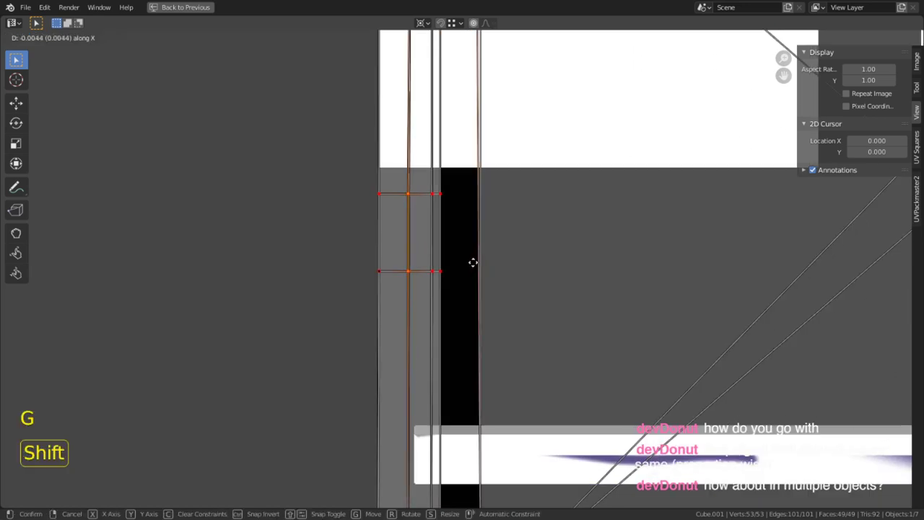
right_click(479, 267)
shift+right_click(415, 275)
key(g)
key(x)
right_click(498, 289)
- Move the middle vertices of the strip's two lower cross-edges by -0.009593 in X to straighten the inner line
key(c)
right_click(414, 274)
key(g)
key(shift)
middle_click(581, 262)
key(shift)
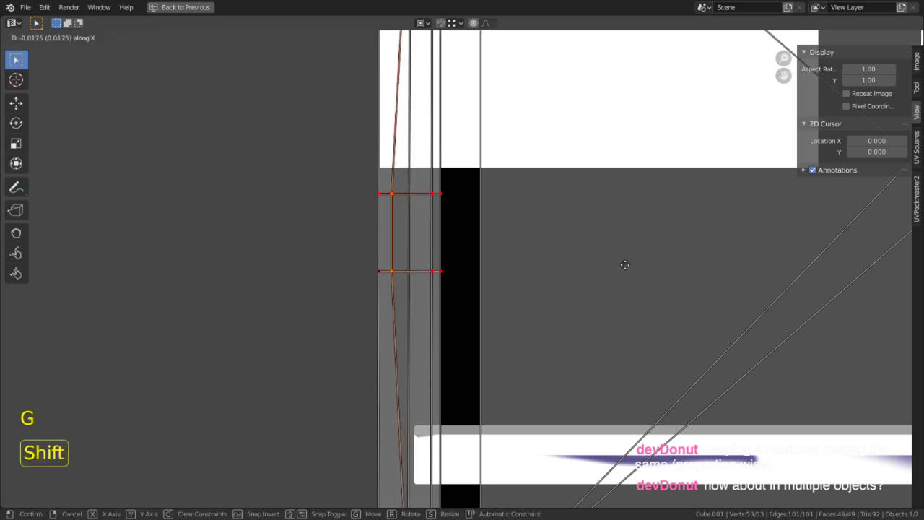
click(789, 270)
scroll(625, 353, down, 2)
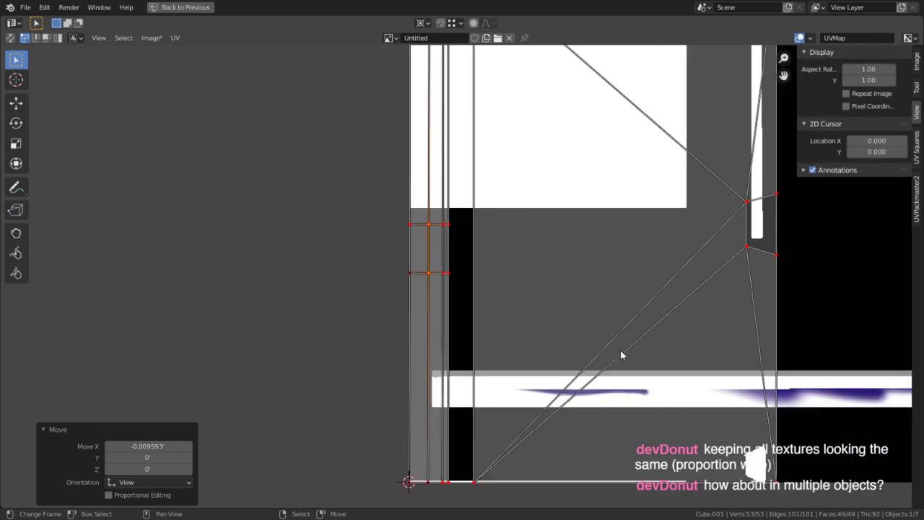
- Enable snapping and move the strip's bottom middle vertex along X into line with the vertices above, then deselect it
scroll(501, 473, up, 1)
shift+middle_drag(501, 472, 489, 305)
key(c)
right_click(409, 392)
key(shift+Tab)
key(g)
key(x)
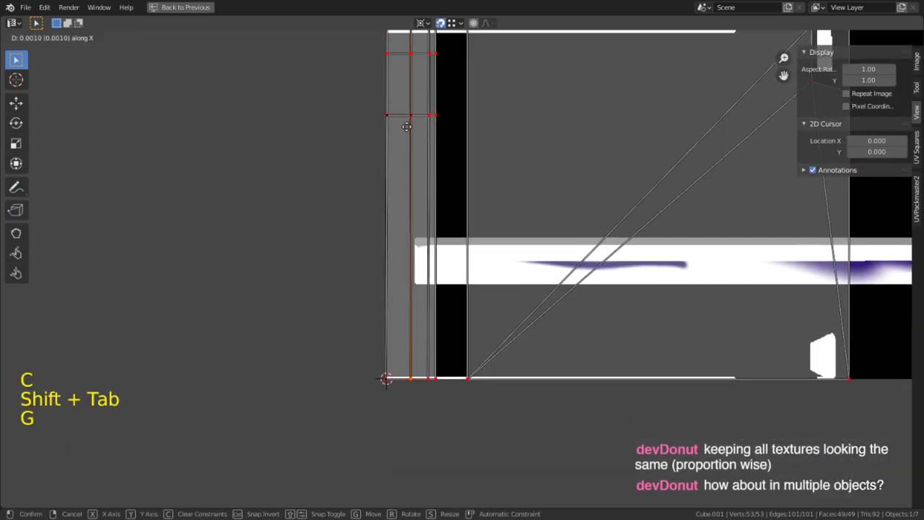
click(407, 127)
key(c)
middle_click(399, 377)
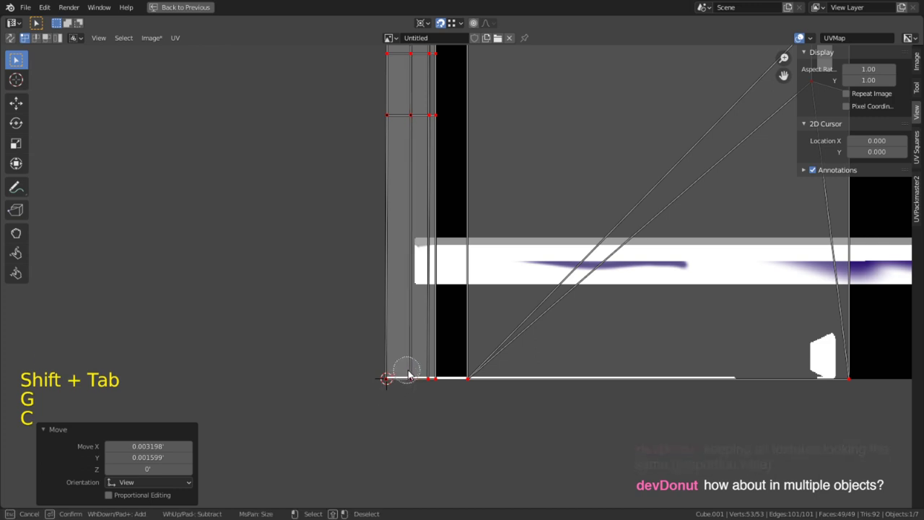
right_click(407, 374)
- Select all UVs, snap the 2D cursor to pixels, and snap the selection to pixels
scroll(512, 427, up, 4)
scroll(394, 170, up, 5)
scroll(396, 169, down, 6)
scroll(395, 169, up, 1)
shift+middle_drag(395, 176, 428, 167)
key(a)
key(shift+s)
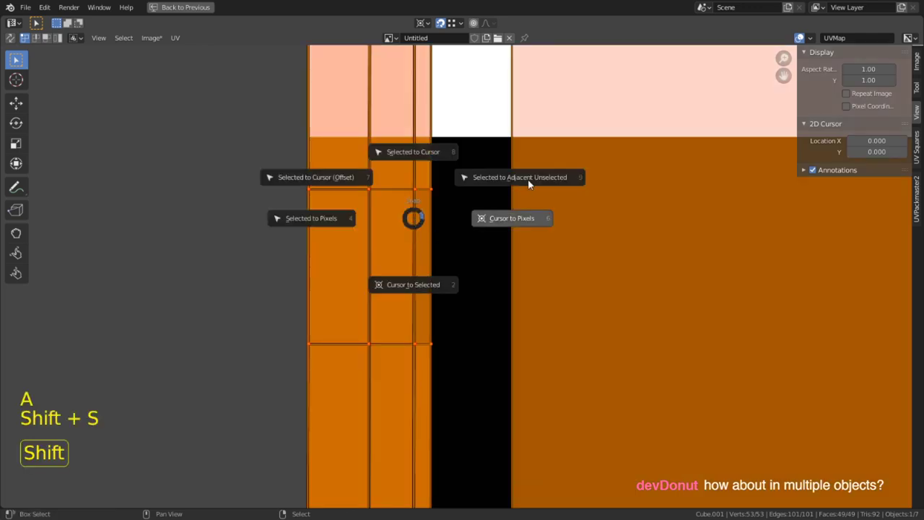
click(516, 220)
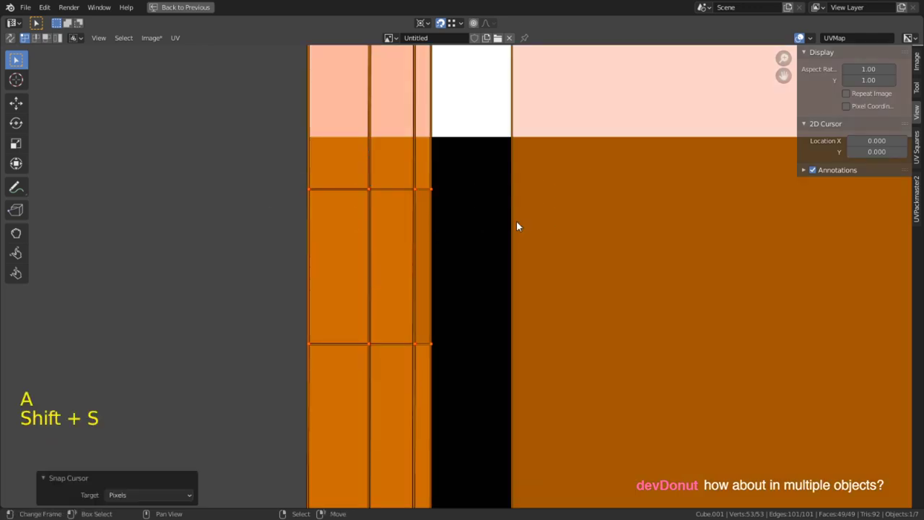
key(shift+s)
click(401, 203)
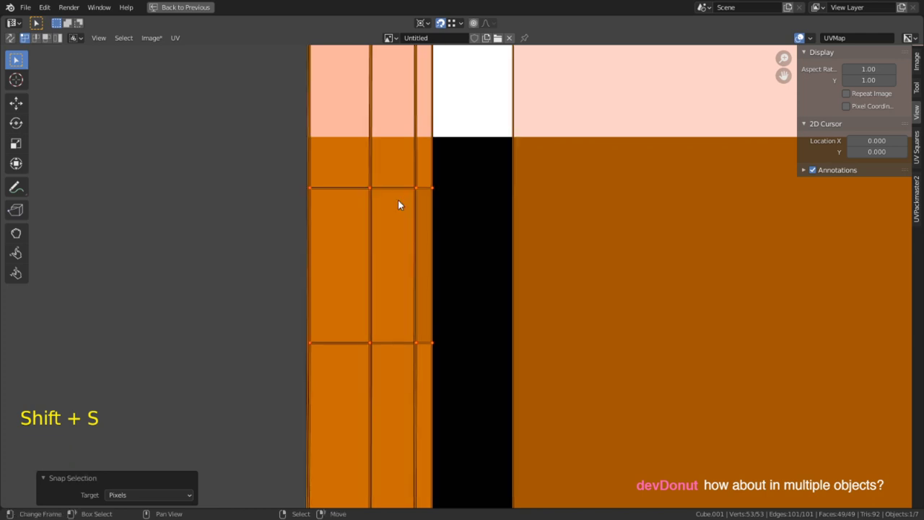
- Deselect the UVs and examine the strip's bottom corner against the image boundary
shift+middle_drag(347, 307, 447, 321)
right_click(447, 321)
shift+middle_drag(401, 415, 402, 182)
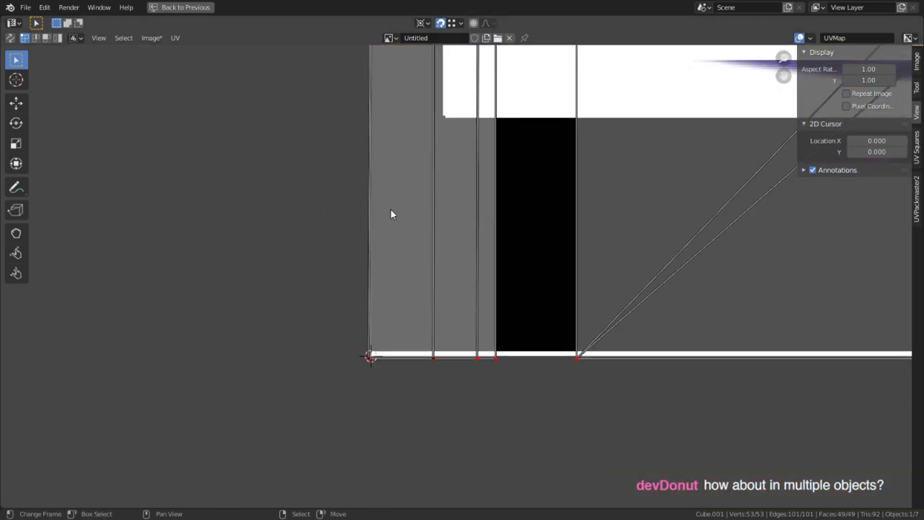
scroll(380, 261, up, 4)
shift+middle_drag(380, 266, 400, 167)
scroll(404, 170, up, 3)
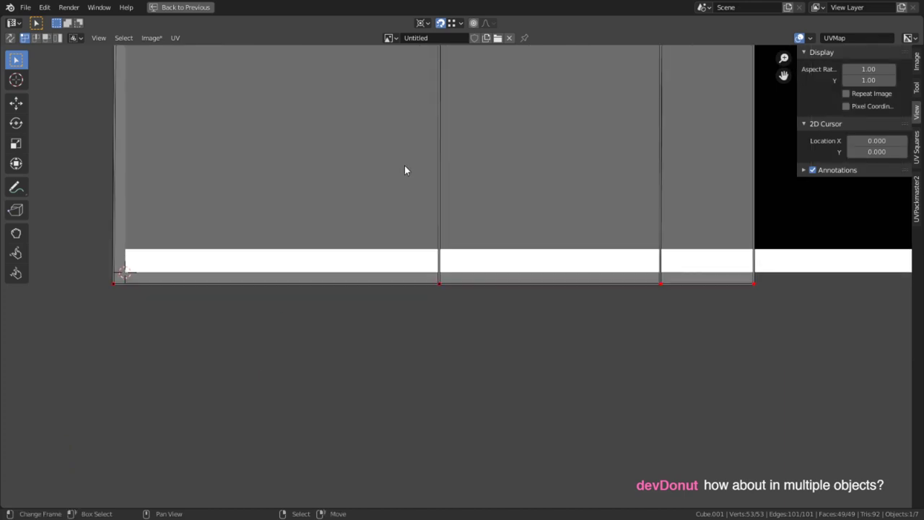
scroll(404, 166, down, 4)
shift+middle_drag(399, 164, 308, 129)
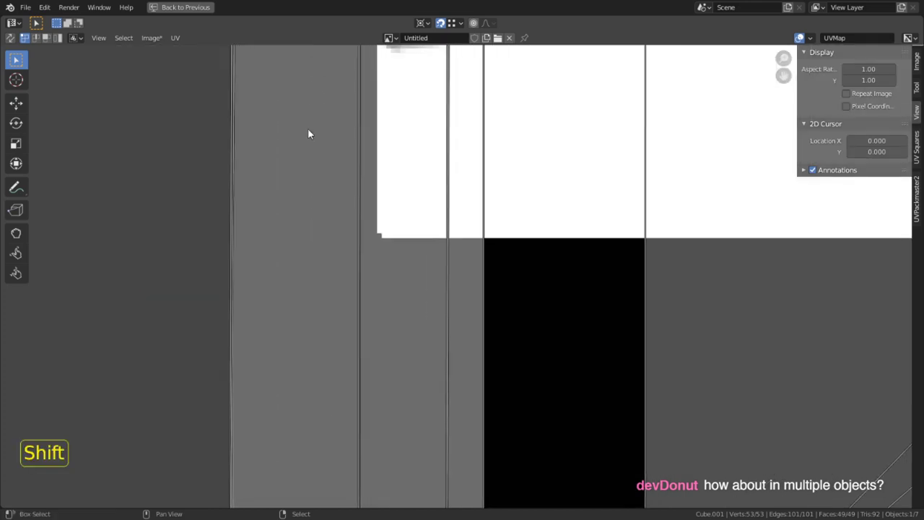
- Try to nudge the third vertex of the strip's lower cross-edge with snapping enabled
scroll(376, 162, up, 1)
mouse_move(479, 228)
shift+middle_down()
mouse_move(474, 422)
mouse_move(467, 233)
shift+middle_up()
key(1)
click(431, 225)
key(g)
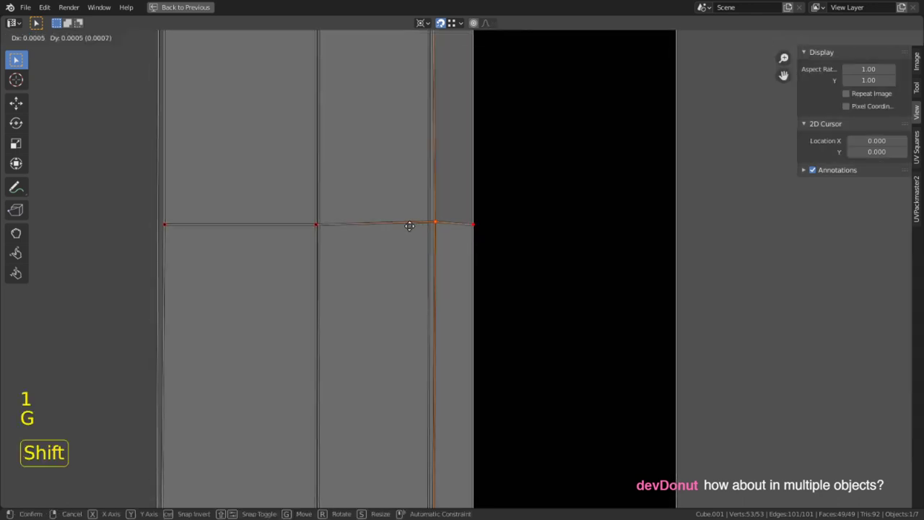
click(387, 225)
- Try to move the outer vertex of the strip's lowest inner cross-edge along Y
scroll(385, 222, down, 4)
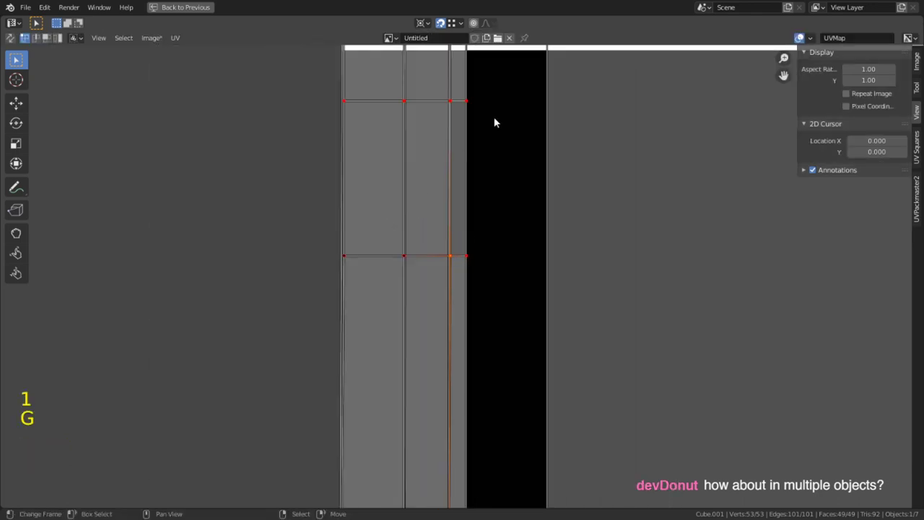
shift+middle_drag(495, 122, 458, 336)
shift+middle_drag(406, 175, 429, 113)
scroll(429, 114, down, 1)
scroll(469, 138, down, 1)
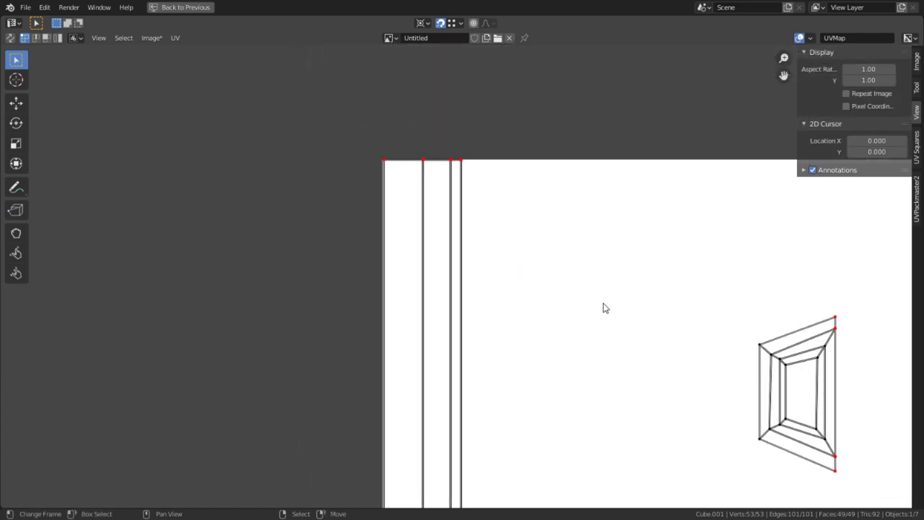
mouse_move(598, 310)
shift+middle_down()
mouse_move(546, 202)
mouse_move(495, 377)
mouse_move(503, 386)
shift+middle_up()
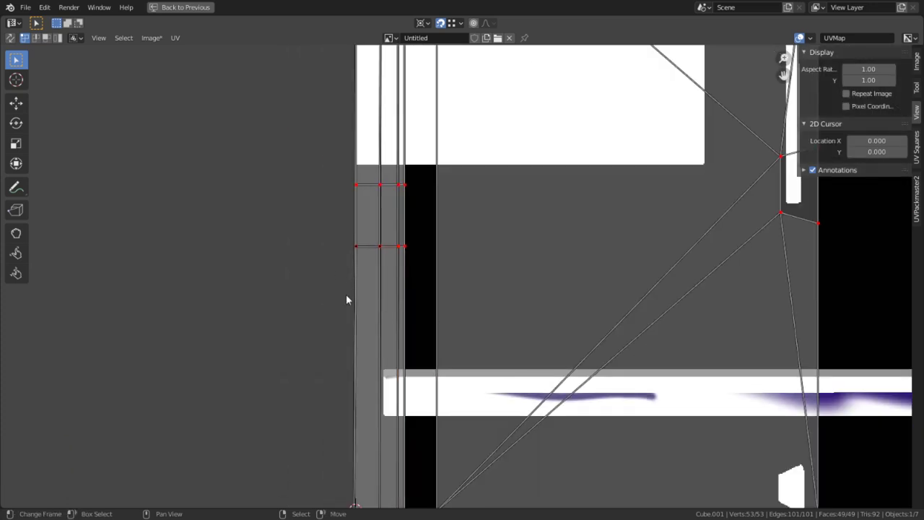
scroll(253, 268, up, 4)
shift+middle_drag(237, 226, 565, 357)
right_click(527, 339)
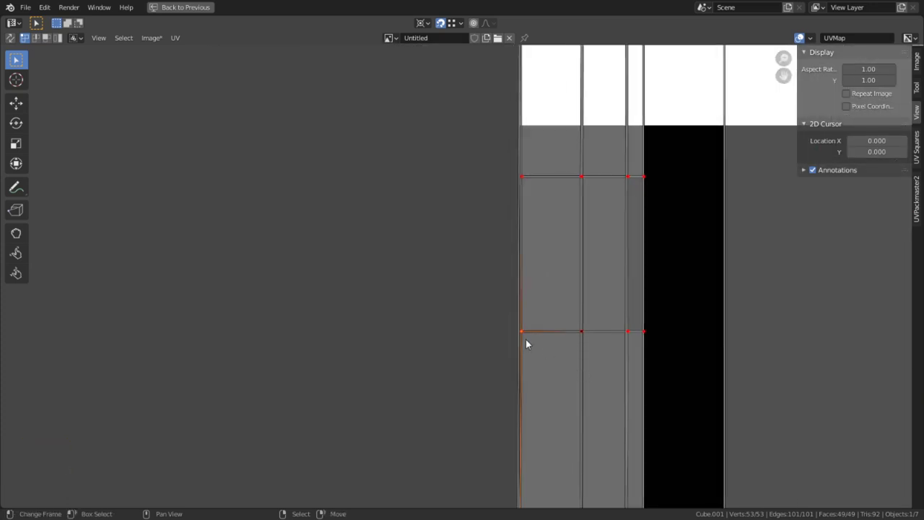
key(g)
key(y)
click(371, 340)
- Select the vertices of the strip's outer vertical edge and flatten them by scaling to 0 in X
scroll(509, 263, down, 7)
shift+scroll(419, 166, up, 6)
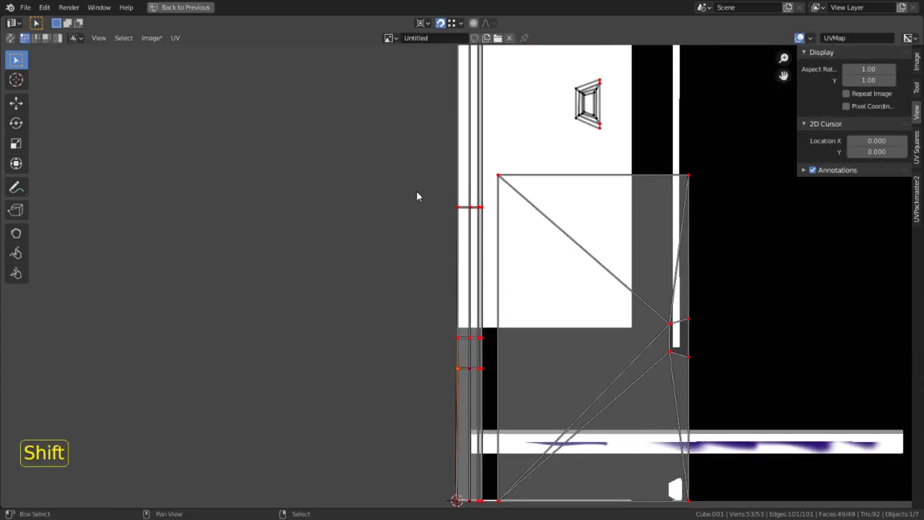
key(b)
drag(448, 166, 322, 505)
shift+scroll(367, 181, down, 6)
scroll(435, 428, up, 2)
key(c)
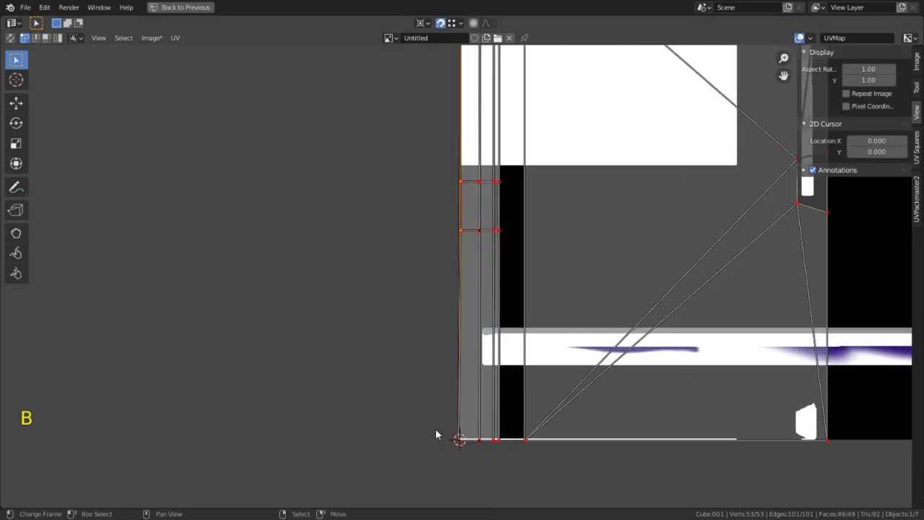
key(s)
key(x)
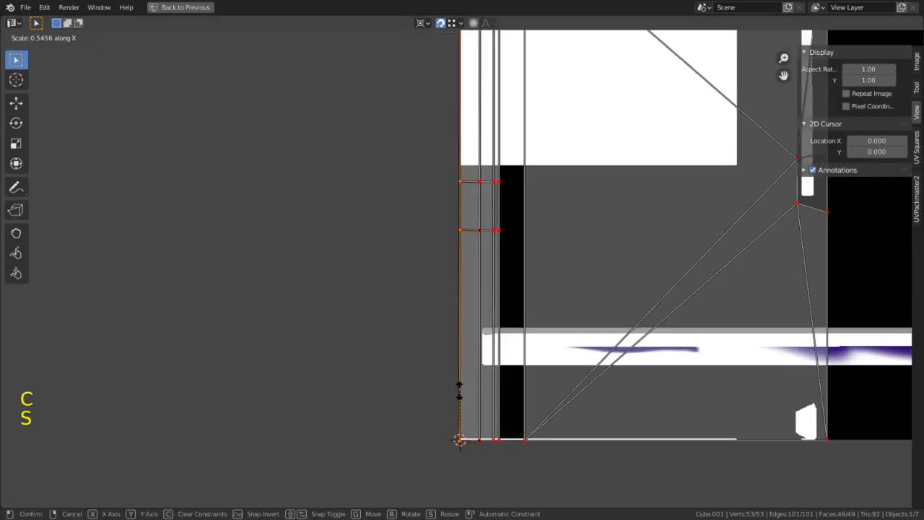
key(0)
key(Return)
- Move the flattened outer edge by 0.001599 in X and 0.004797 in Y, and deselect it
key(g)
key(x)
click(770, 392)
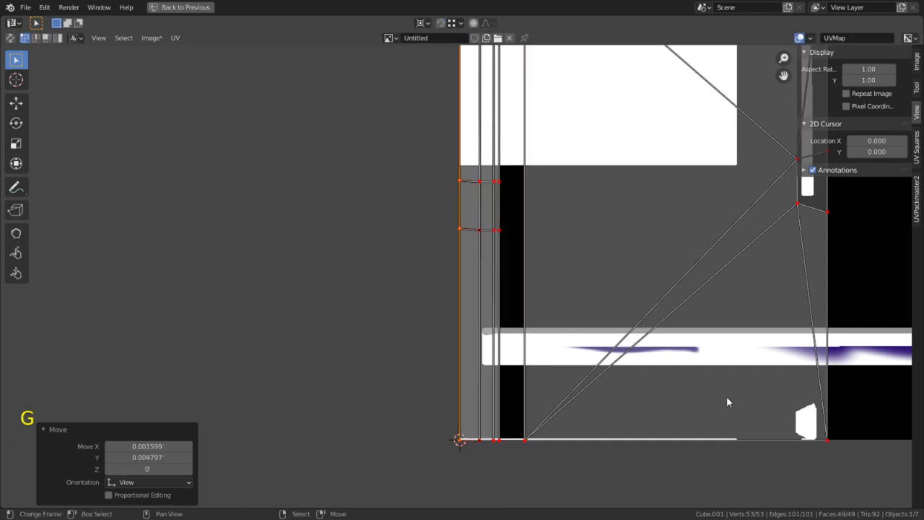
click(626, 289)
- Select the middle column's vertices along the strip, from the lower cross-edges up to the top edge
mouse_move(537, 303)
shift+middle_down()
mouse_move(532, 237)
mouse_move(524, 495)
shift+middle_up()
scroll(491, 417, up, 2)
key(c)
click(477, 460)
right_click(477, 460)
key(c)
click(463, 331)
right_click(466, 296)
shift+middle_drag(466, 296, 468, 455)
key(c)
click(462, 244)
right_click(466, 247)
mouse_move(485, 242)
shift+middle_down()
mouse_move(464, 495)
mouse_move(470, 233)
shift+middle_up()
key(c)
click(447, 272)
right_click(448, 272)
- Turn off constraining UVs to the image bounds
scroll(463, 267, up, 4)
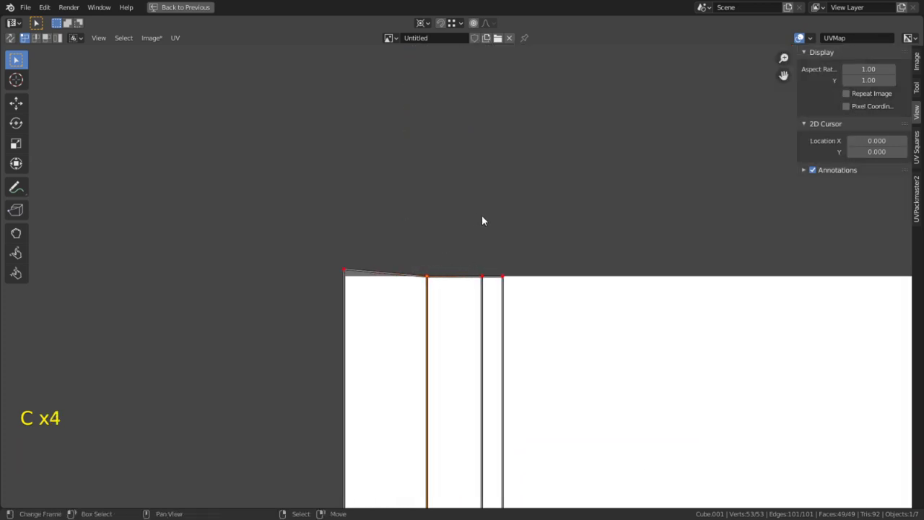
scroll(482, 220, up, 2)
click(176, 39)
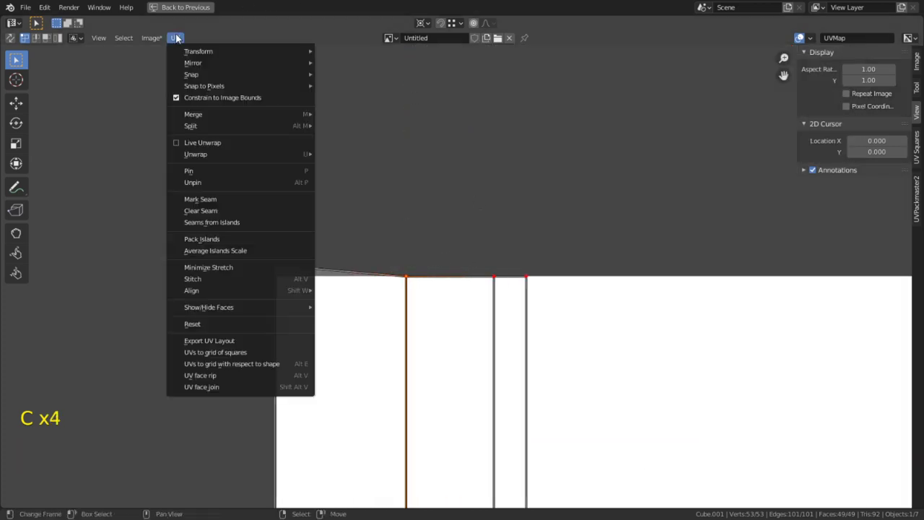
click(201, 99)
- Examine the strip from top to bottom for overlap with the image boundary, and deselect its vertices
scroll(445, 271, up, 2)
scroll(444, 275, down, 3)
shift+middle_drag(421, 290, 450, 111)
scroll(388, 99, down, 2)
shift+middle_drag(486, 322, 459, 306)
scroll(457, 310, down, 4)
shift+middle_drag(483, 488, 464, 192)
scroll(445, 448, up, 4)
shift+middle_drag(446, 447, 446, 433)
scroll(482, 331, up, 5)
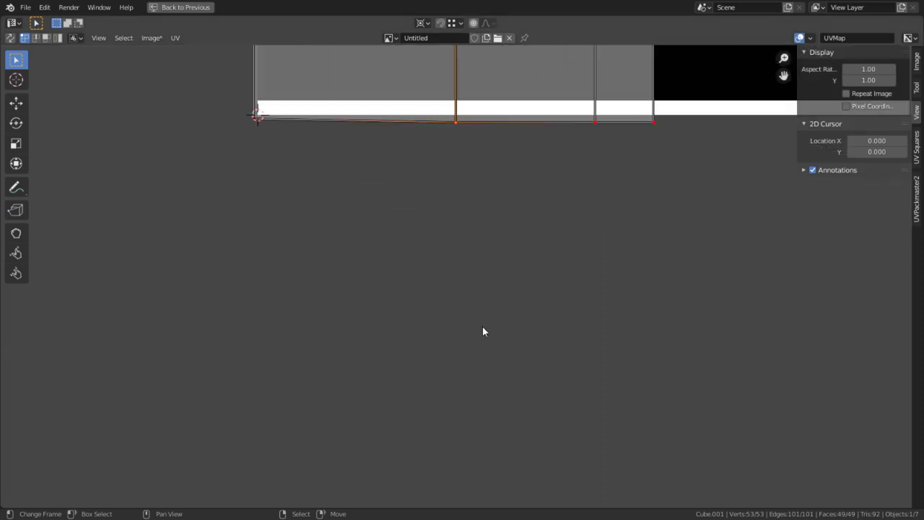
click(392, 191)
scroll(394, 193, down, 1)
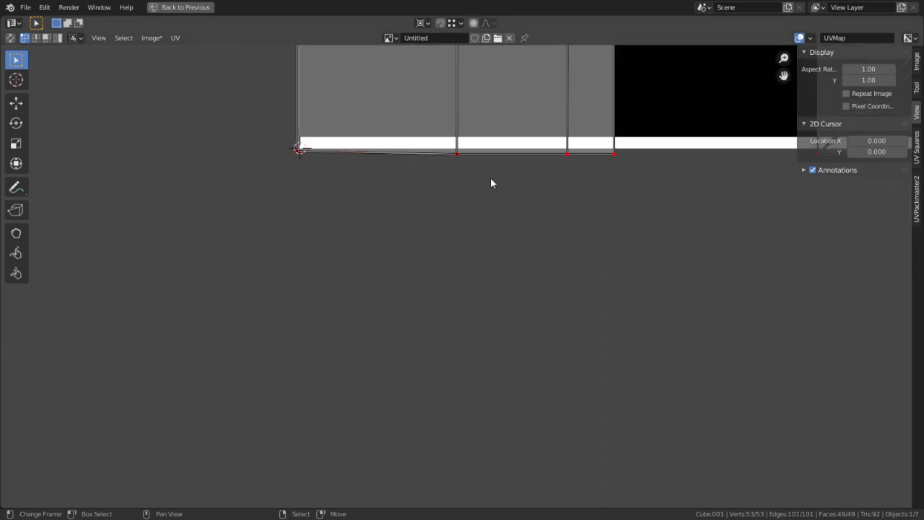
- Select the strip's bottom vertices and try to move them up along Y
click(523, 134)
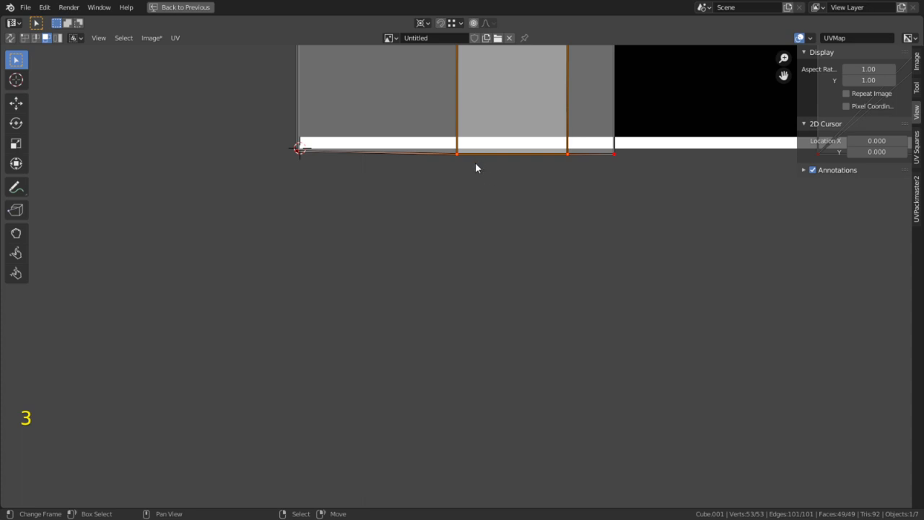
scroll(471, 180, up, 4)
scroll(470, 145, down, 3)
shift+middle_drag(480, 197, 461, 340)
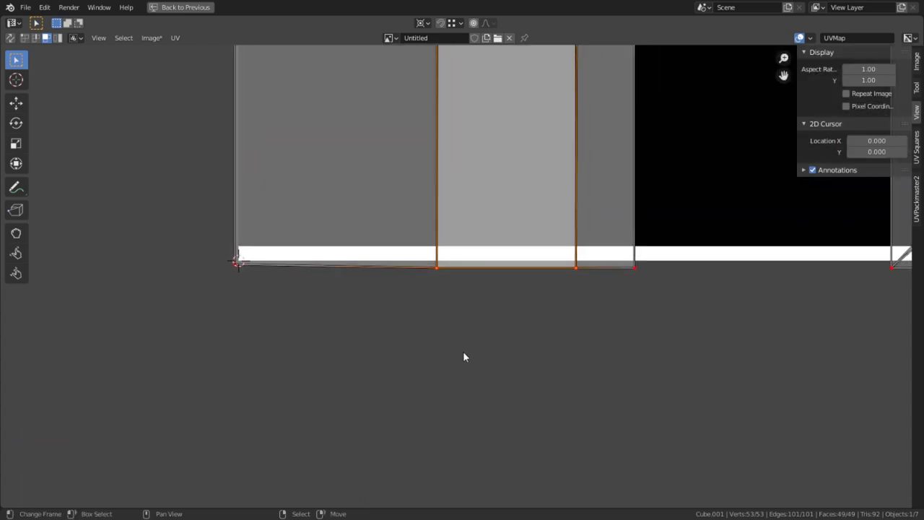
key(c)
drag(690, 287, 377, 283)
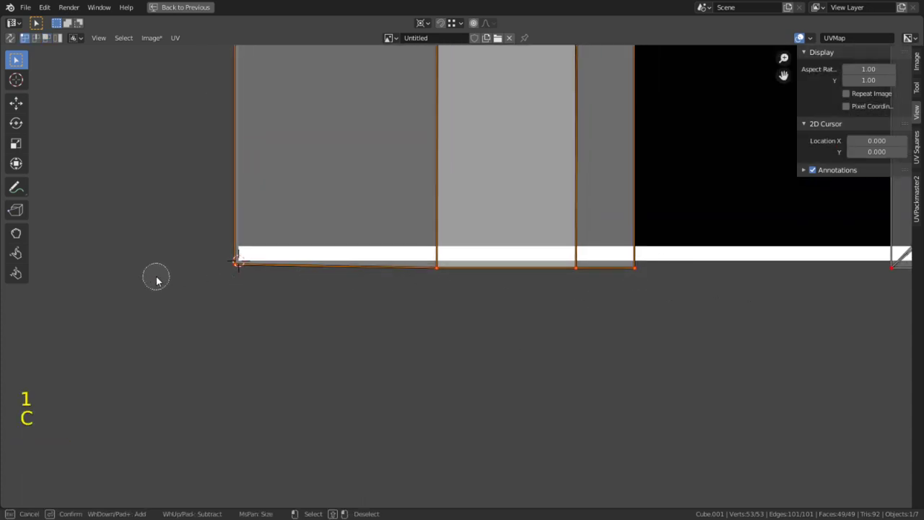
key(g)
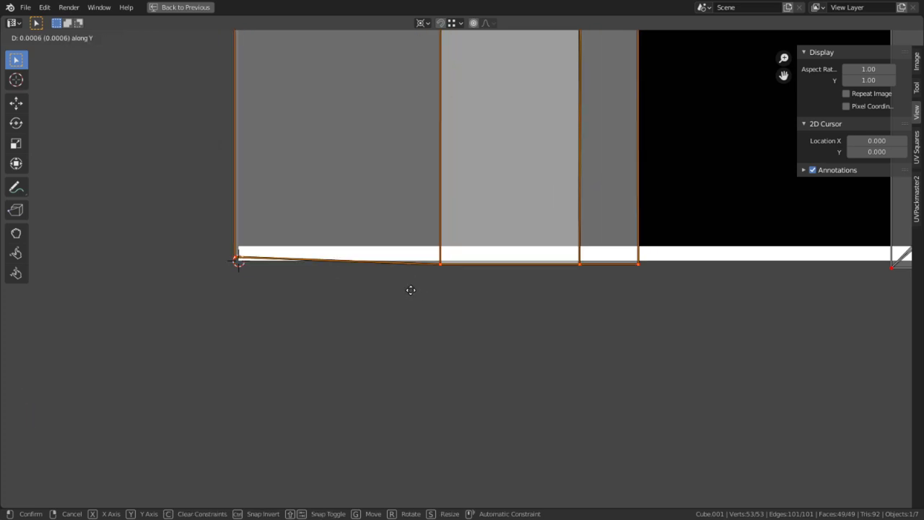
key(Escape)
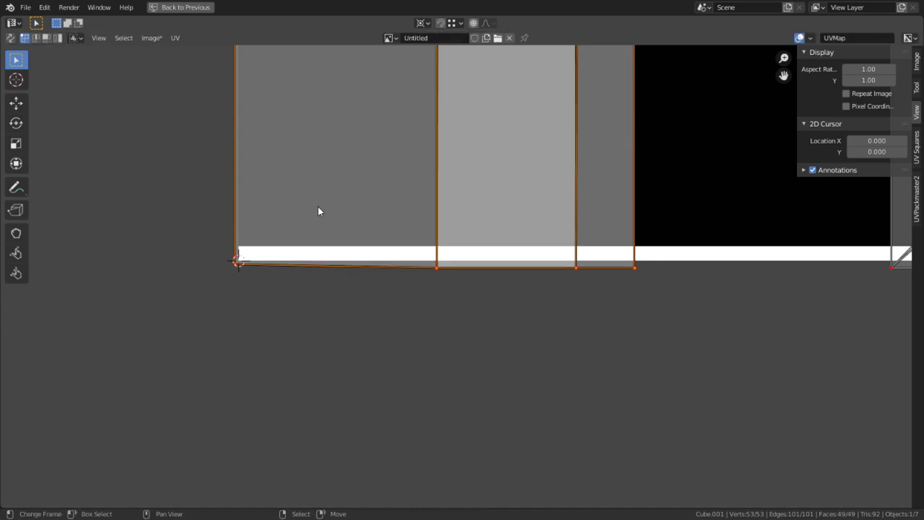
- Set pixel snapping to Corner and snap the selected UV vertices to pixels
click(177, 36)
mouse_move(214, 92)
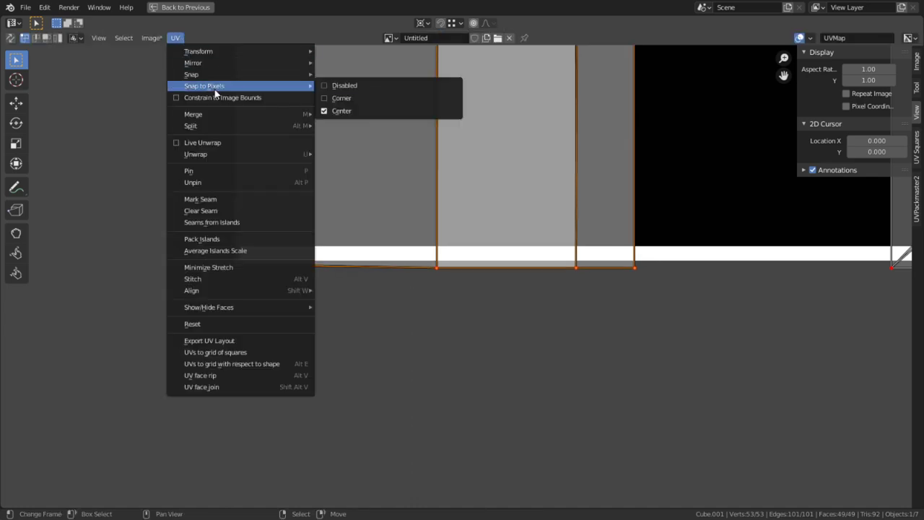
click(363, 97)
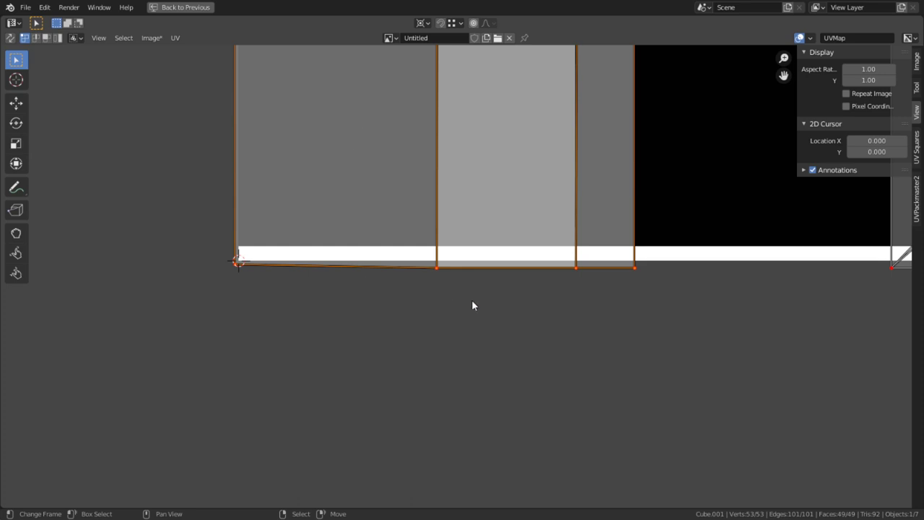
key(shift+s)
click(381, 296)
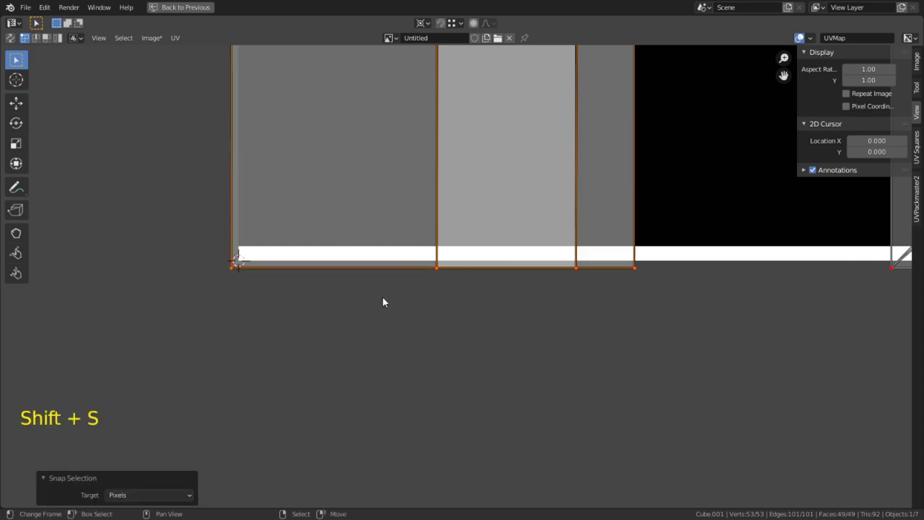
- Select only the strip's bottom vertices and move them up 0.004784' along Y onto the image's bottom edge
key(alt+a)
key(c)
drag(656, 266, 200, 262)
right_click(202, 266)
key(g)
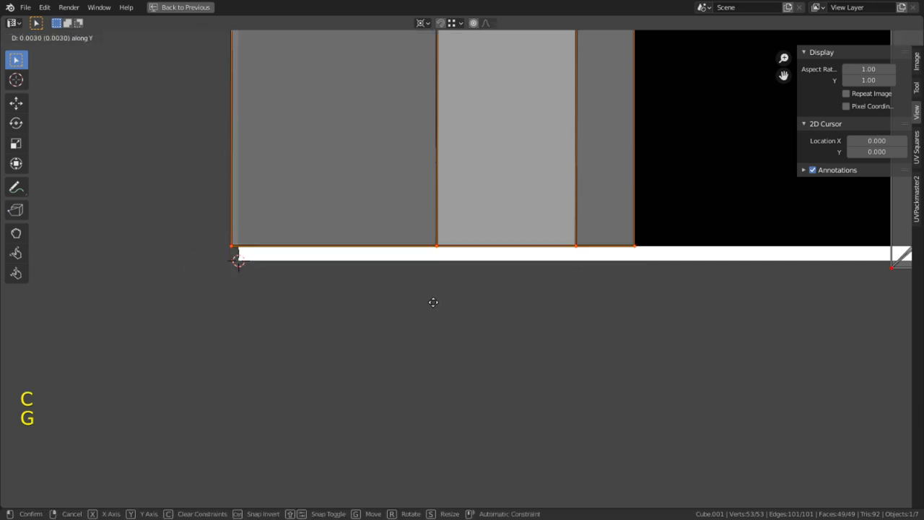
click(427, 319)
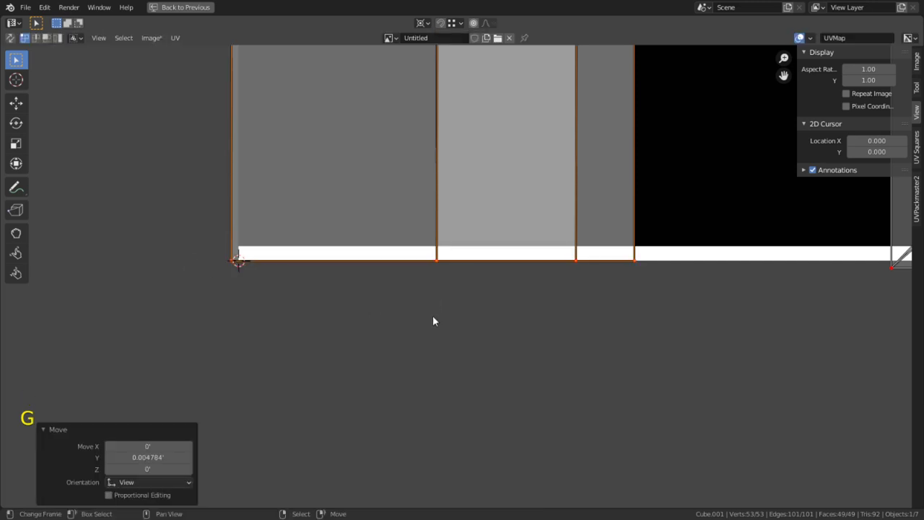
- Deselect the strip's bottom vertices except the outer left corner vertex
key(c)
middle_drag(665, 250, 533, 264)
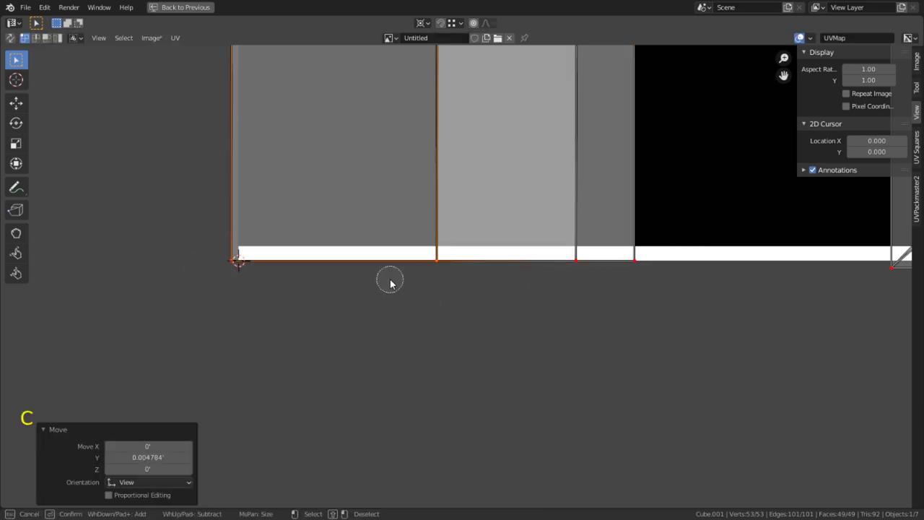
middle_click(431, 284)
right_click(434, 281)
- Extend the selection up the strip's left column, from the cross-edge vertices to the top corner
scroll(404, 307, down, 8)
click(367, 269)
key(c)
scroll(359, 281, down, 1)
click(390, 272)
right_click(409, 273)
shift+middle_drag(421, 154, 394, 507)
key(c)
drag(363, 328, 380, 207)
right_click(383, 207)
shift+middle_drag(386, 208, 387, 507)
key(c)
click(372, 270)
right_click(378, 213)
shift+middle_drag(380, 182, 379, 413)
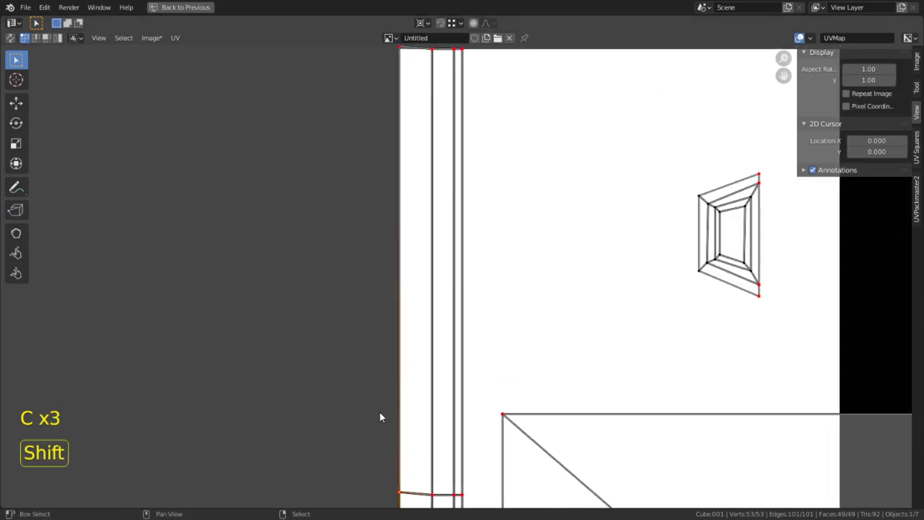
shift+middle_drag(371, 235, 369, 354)
key(c)
click(373, 147)
right_click(371, 147)
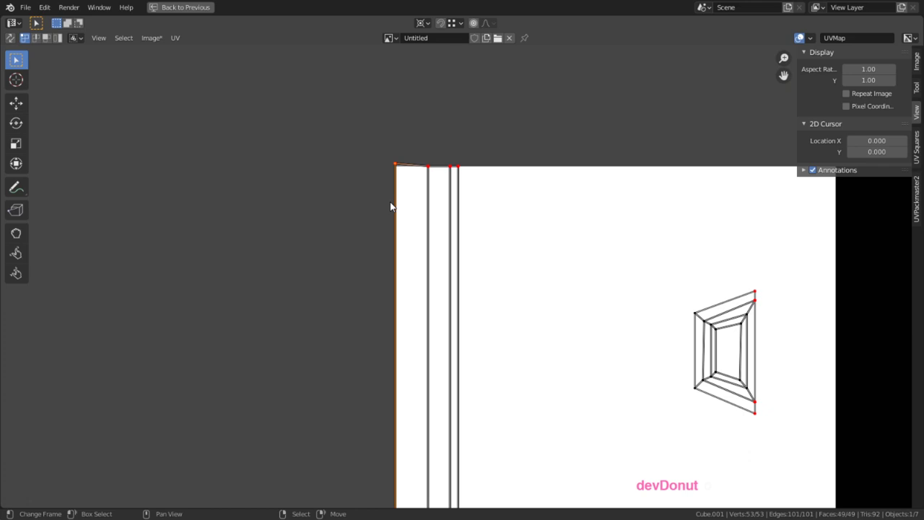
- Move the strip's left column along X onto the image's left edge
scroll(385, 154, up, 4)
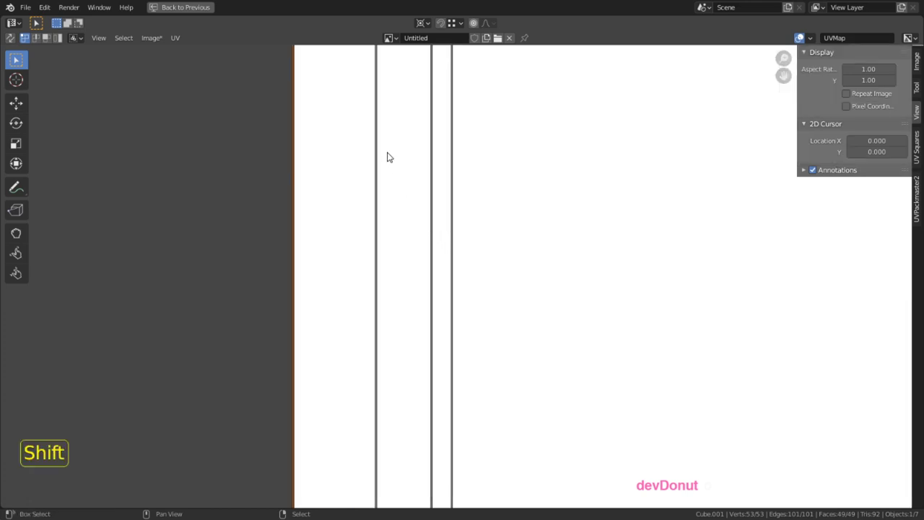
shift+middle_drag(385, 155, 575, 394)
scroll(571, 298, up, 3)
shift+middle_drag(571, 298, 405, 281)
scroll(404, 281, up, 2)
key(g)
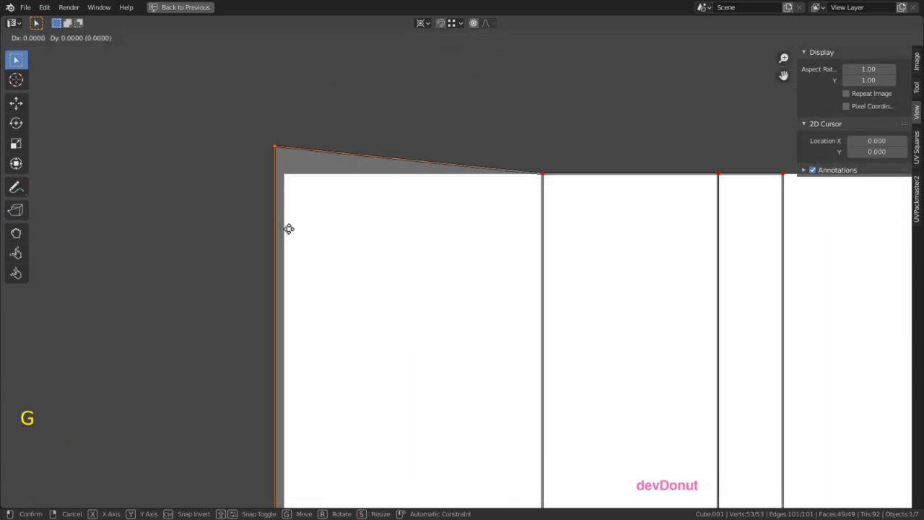
click(300, 234)
key(g)
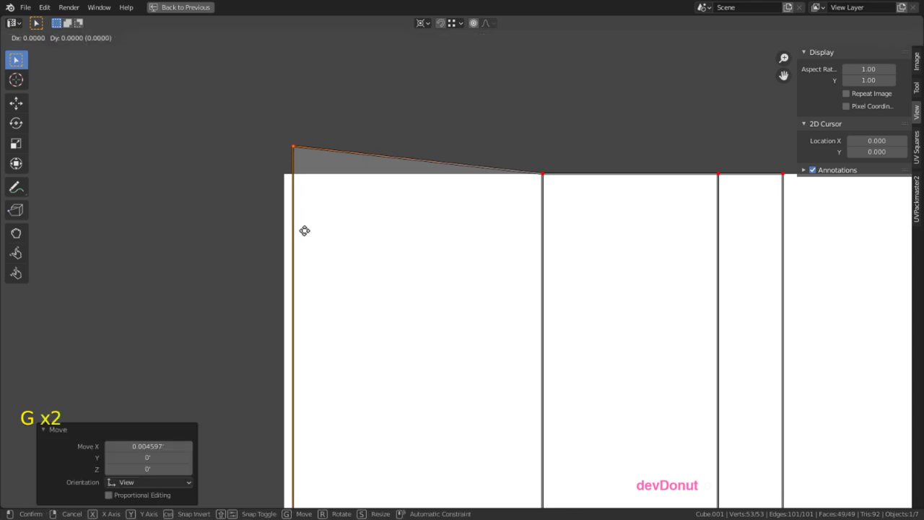
click(291, 228)
- Select the strip's top left corner vertex alone and move it 0.009593' down along Y onto the image's top edge
key(c)
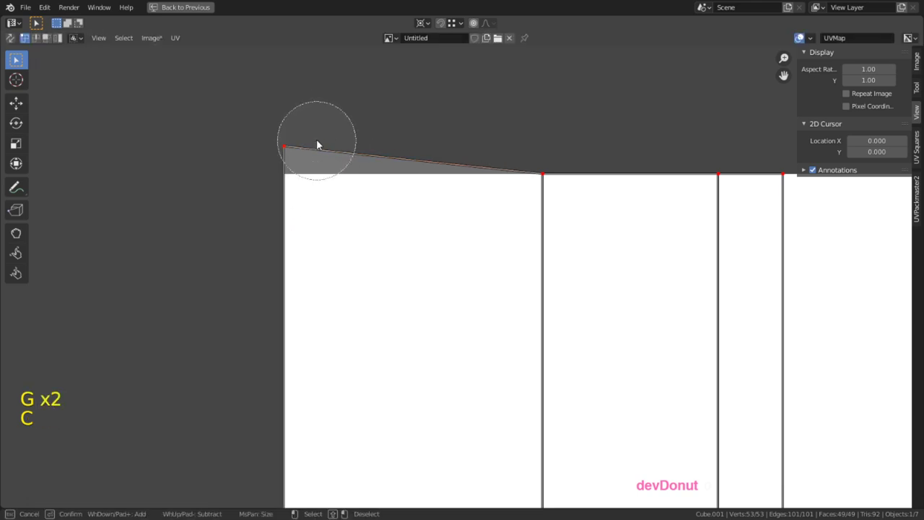
right_click(315, 140)
key(g)
click(307, 177)
key(c)
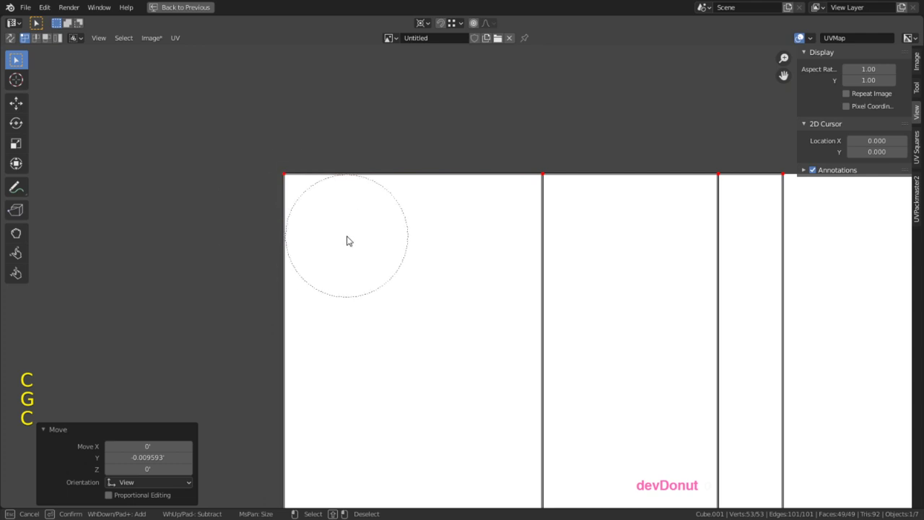
right_click(344, 239)
scroll(363, 255, down, 5)
shift+middle_drag(482, 412, 450, 108)
scroll(454, 267, down, 3)
shift+middle_drag(442, 365, 436, 202)
scroll(457, 282, up, 3)
key(c)
click(340, 268)
right_click(340, 268)
scroll(341, 264, up, 3)
key(c)
right_click(239, 245)
key(s)
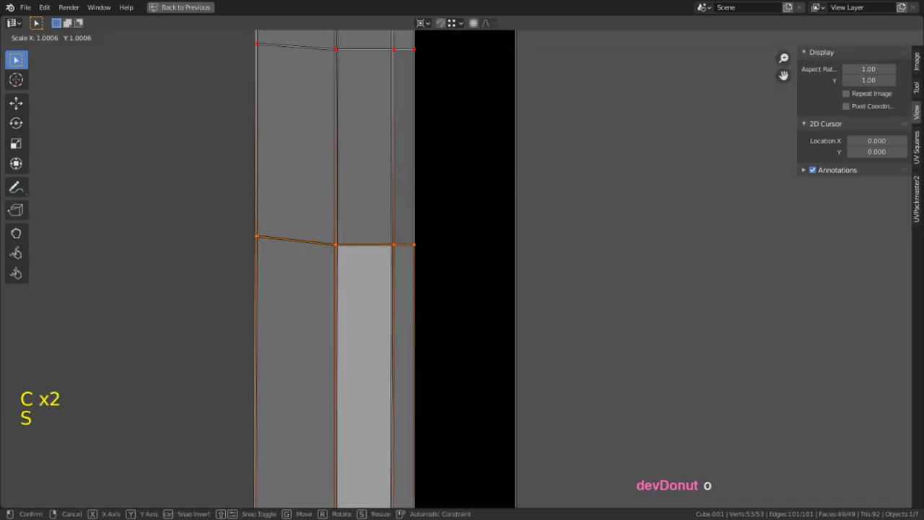
right_click(473, 246)
right_click(474, 246)
- Move the lowest cross-edge's left vertex 0.009593' down along Y, level with the rest of that edge
key(c)
click(235, 223)
right_click(235, 224)
key(g)
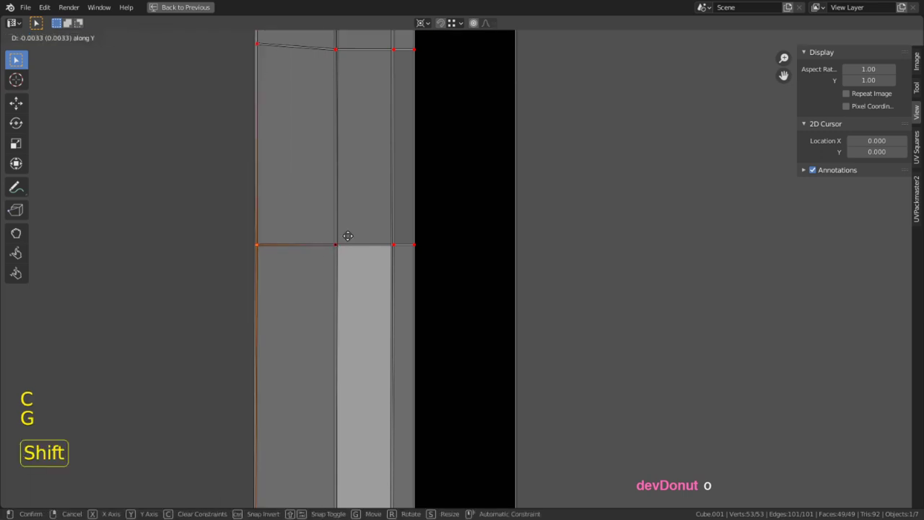
click(348, 222)
key(g)
key(g)
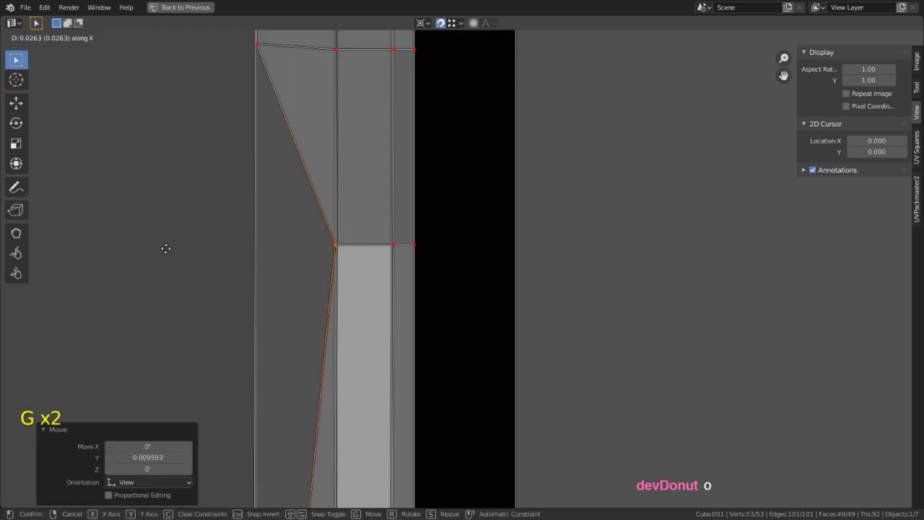
right_click(182, 248)
- Select all the vertices of the strip's left column from top to bottom
scroll(278, 166, down, 4)
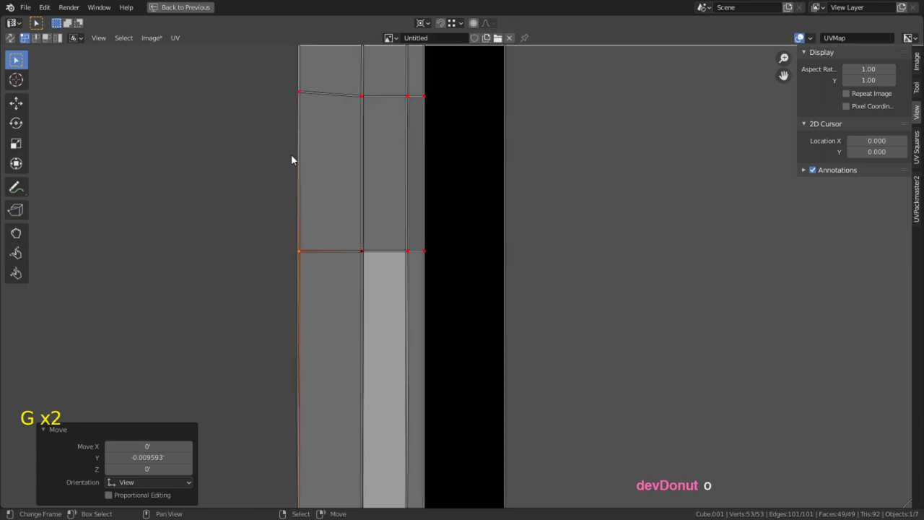
key(c)
right_click(292, 160)
scroll(292, 160, down, 2)
scroll(352, 133, down, 3)
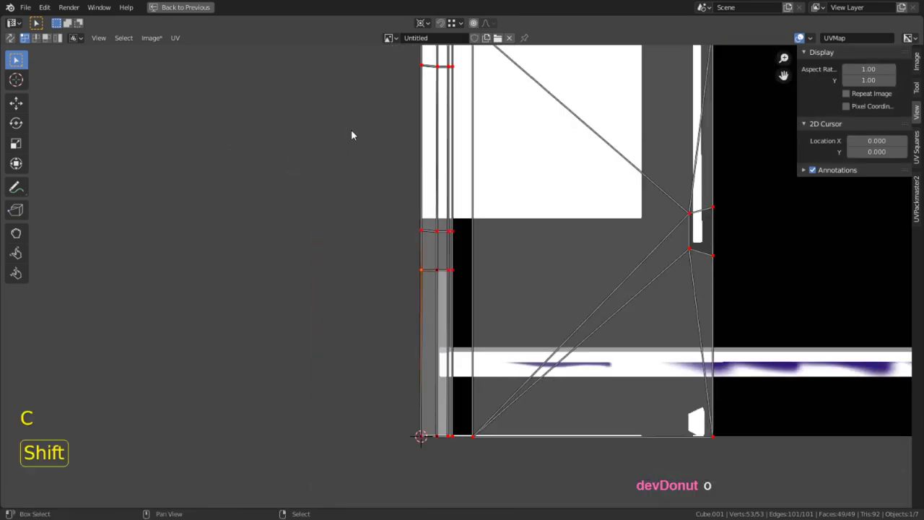
key(b)
drag(442, 124, 229, 436)
- Change the pivot point and straighten the selected left column by scaling it to 0 along X
scroll(339, 304, up, 3)
key(s)
right_click(341, 304)
click(429, 24)
click(431, 42)
text(sx0)
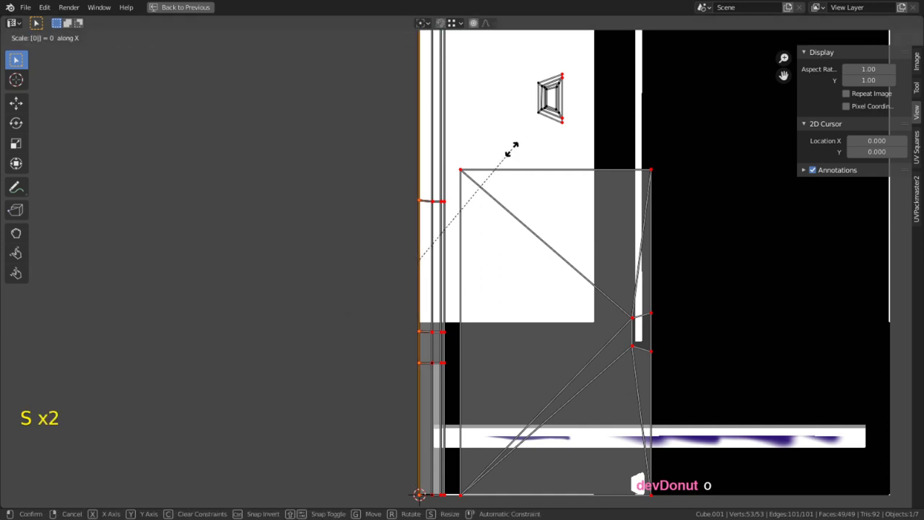
key(Return)
- Turn on constraining UVs to the image bounds and move the left column 0.003198' along X against the image's left edge
key(g)
key(x)
right_click(397, 226)
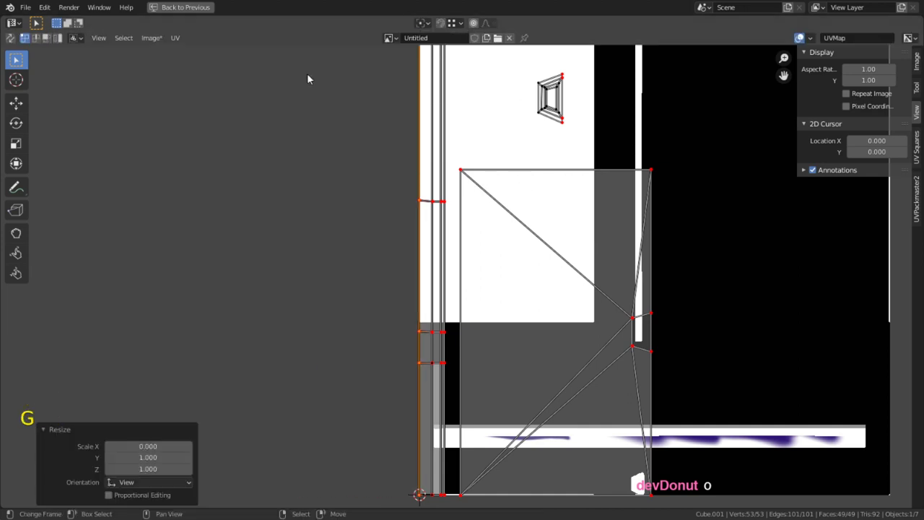
click(175, 38)
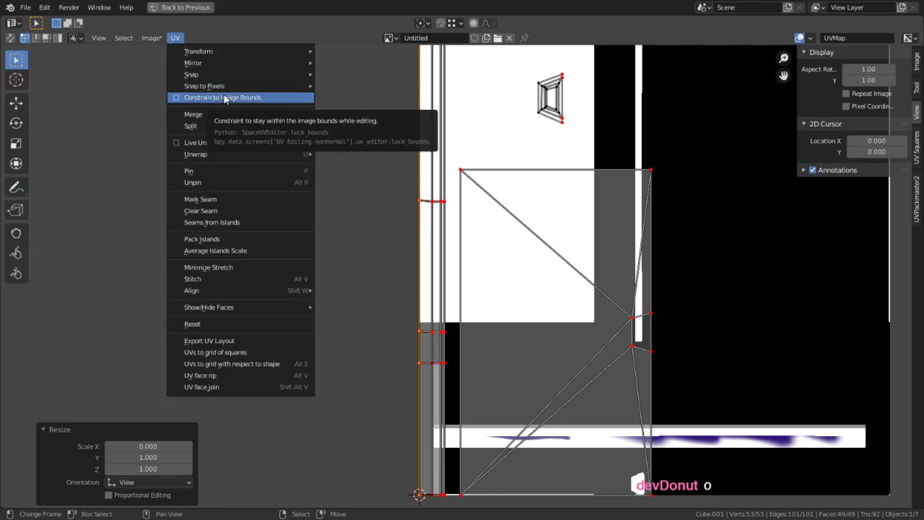
click(223, 93)
key(g)
click(410, 234)
- Examine the strip's top end for alignment with the image's left and top edges
shift+middle_drag(447, 138, 430, 375)
scroll(463, 276, up, 4)
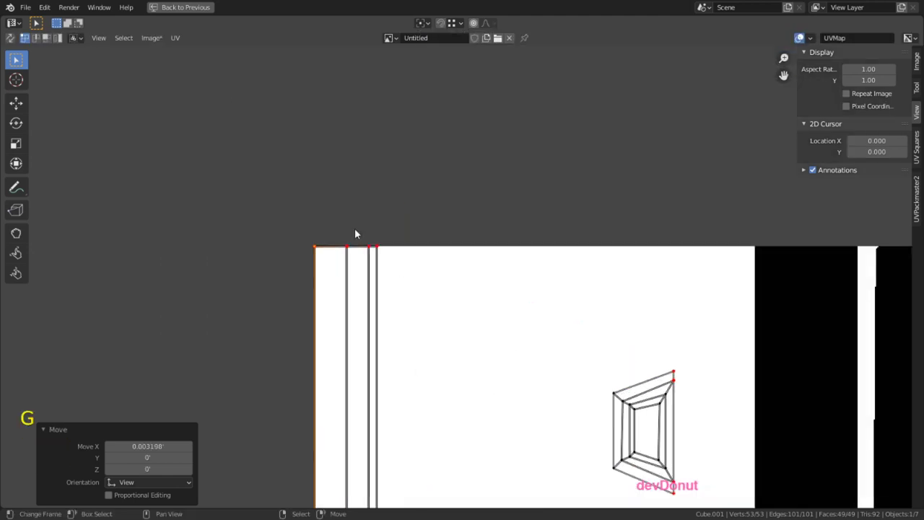
middle_drag(397, 233, 515, 225)
scroll(515, 224, up, 1)
scroll(516, 225, up, 2)
shift+middle_drag(496, 330, 479, 129)
right_click(709, 175)
scroll(613, 171, down, 3)
key(c)
scroll(430, 150, up, 4)
scroll(431, 155, up, 2)
click(436, 156)
right_click(437, 154)
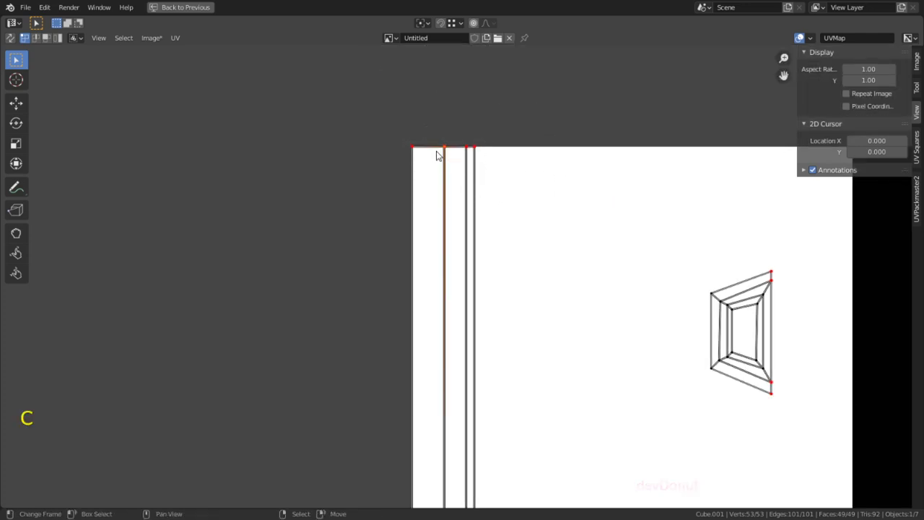
shift+scroll(468, 185, down, 8)
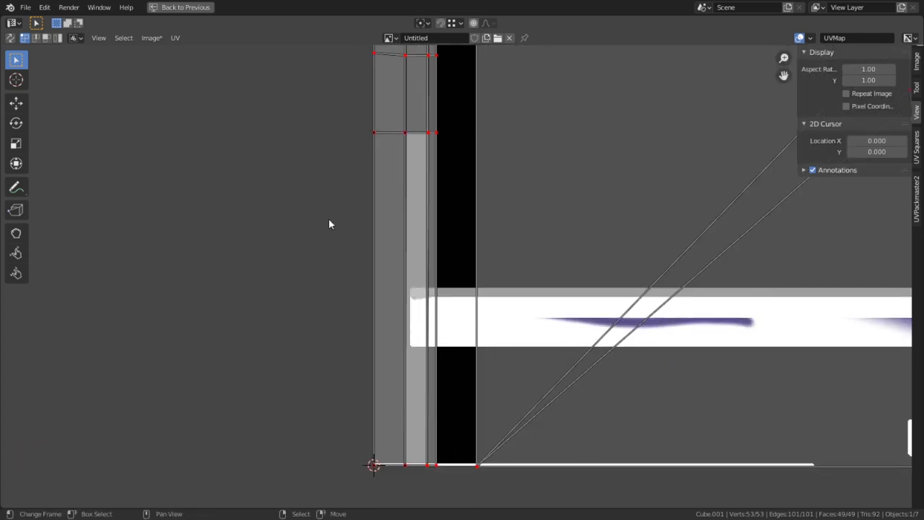
key(KP_Decimal)
mouse_move(506, 354)
shift+middle_down()
mouse_move(491, 145)
mouse_move(491, 167)
shift+middle_up()
scroll(463, 409, down, 3)
scroll(473, 393, down, 2)
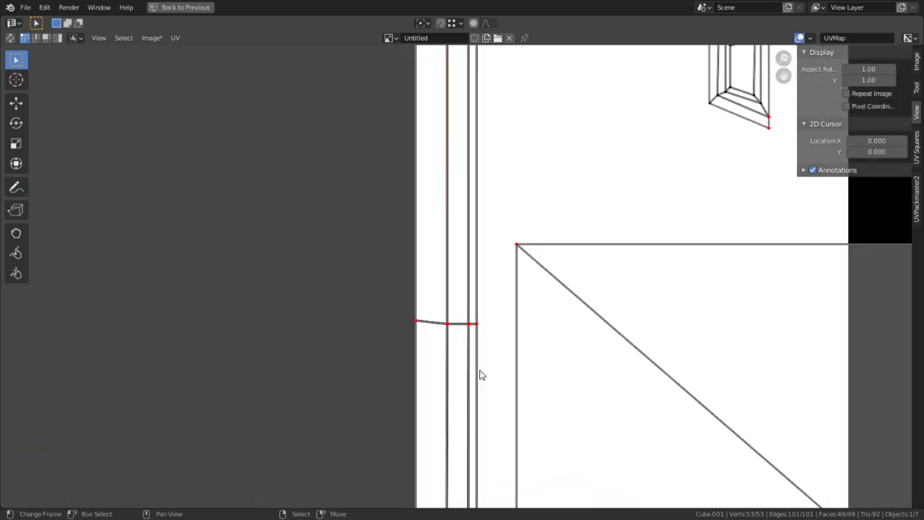
key(c)
right_click(457, 315)
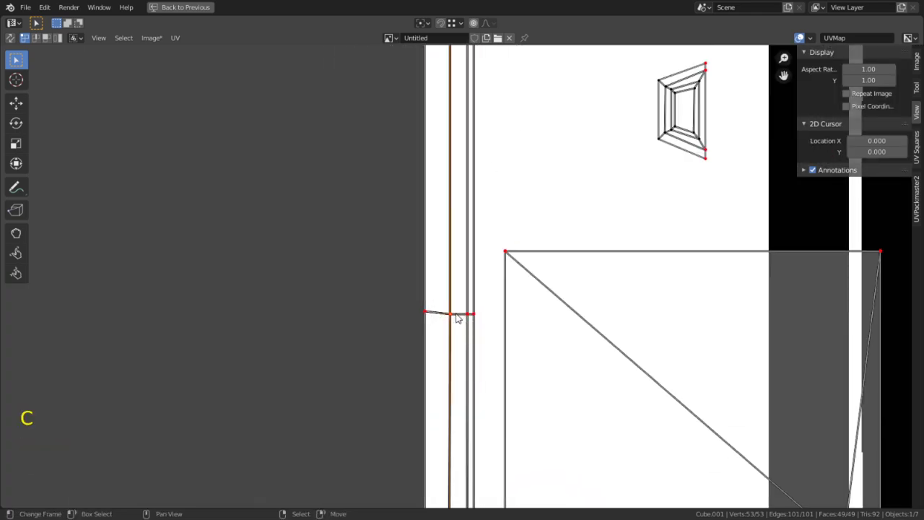
scroll(466, 318, up, 4)
key(s)
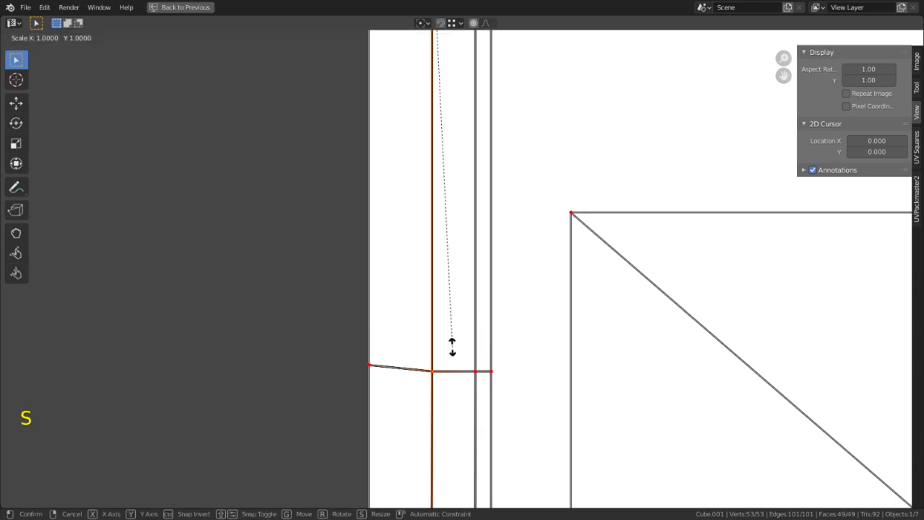
right_click(452, 347)
scroll(443, 311, down, 3)
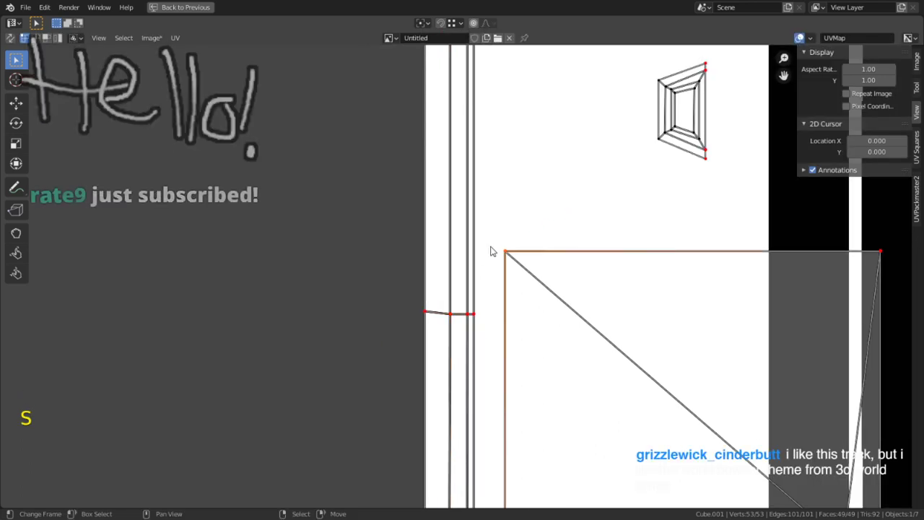
- Flatten the strip's upper cross-edge by scaling its vertices to 0 along Y, and deselect them
key(alt+a)
key(c)
drag(429, 315, 479, 320)
right_click(480, 317)
key(s)
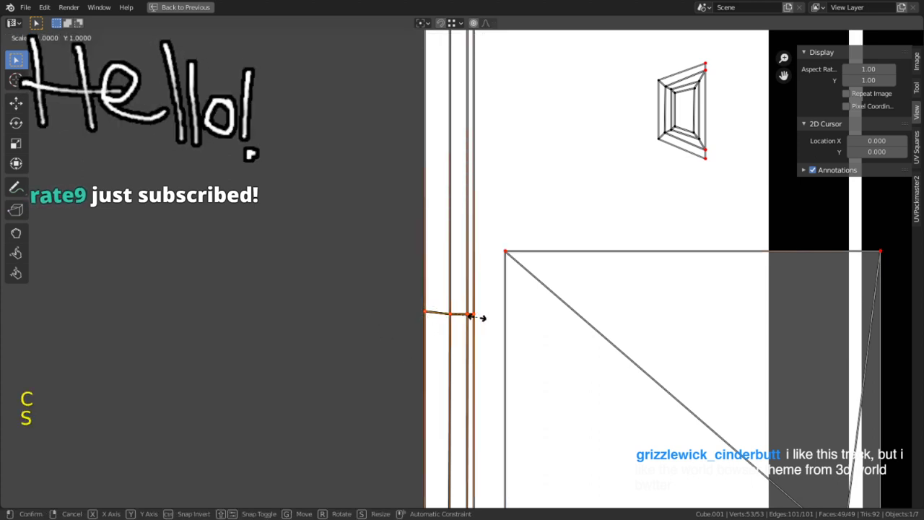
click(481, 318)
key(c)
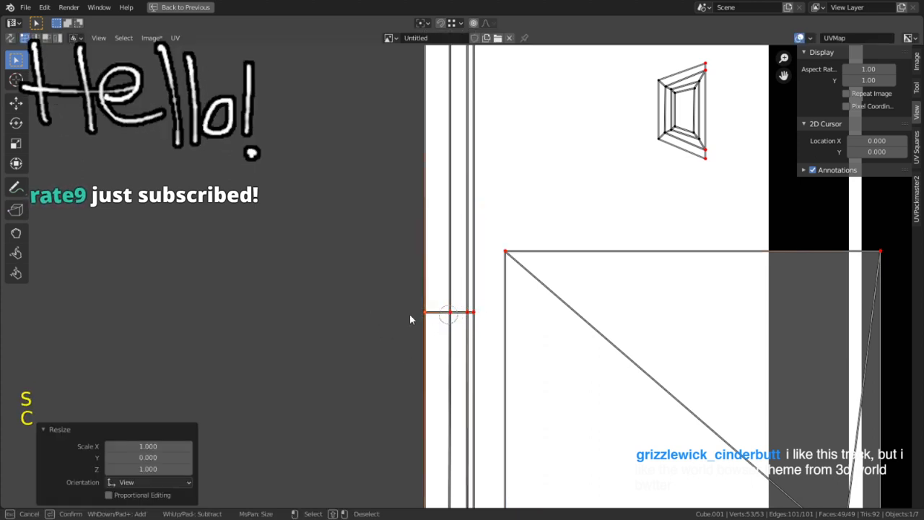
key(c)
right_click(450, 313)
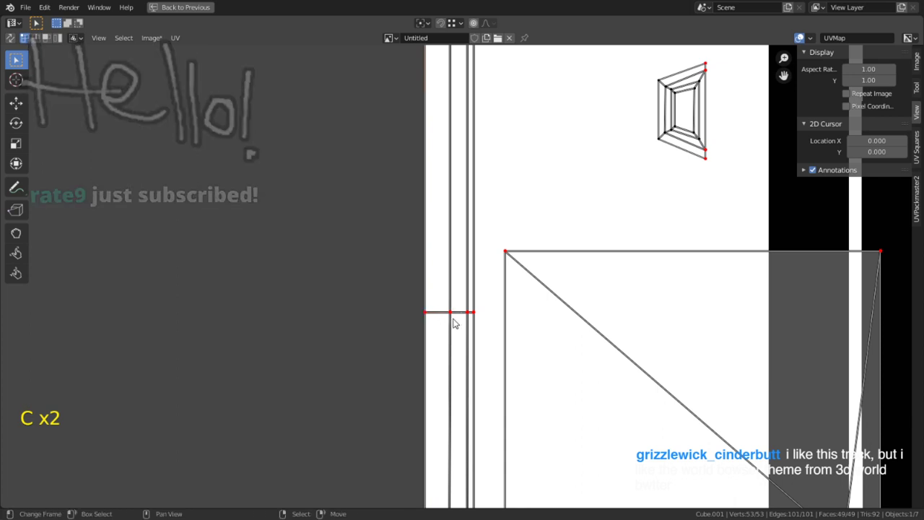
- Flatten the strip's middle cross-edge by scaling its vertices to 0 along Y, and deselect them
scroll(453, 323, down, 3)
scroll(469, 300, up, 1)
shift+scroll(440, 354, down, 3)
key(c)
drag(466, 390, 423, 377)
right_click(423, 377)
key(s)
key(y)
key(0)
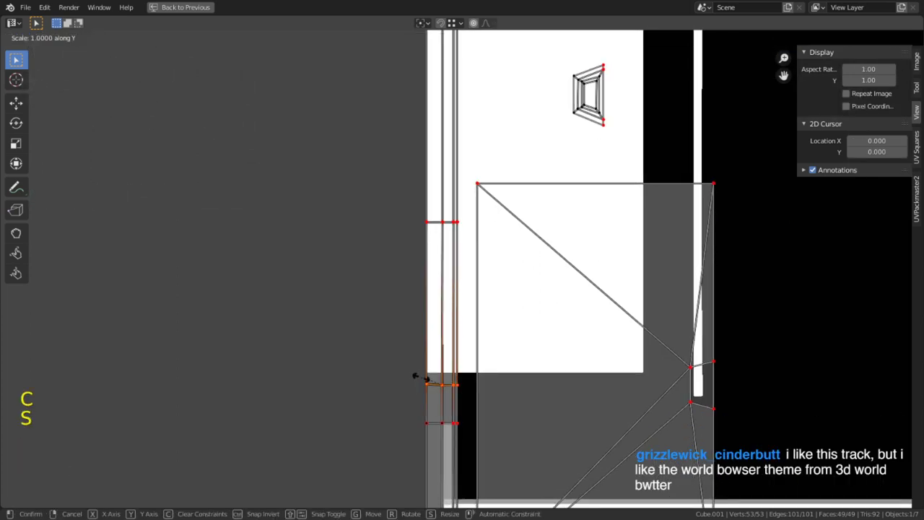
click(423, 381)
key(c)
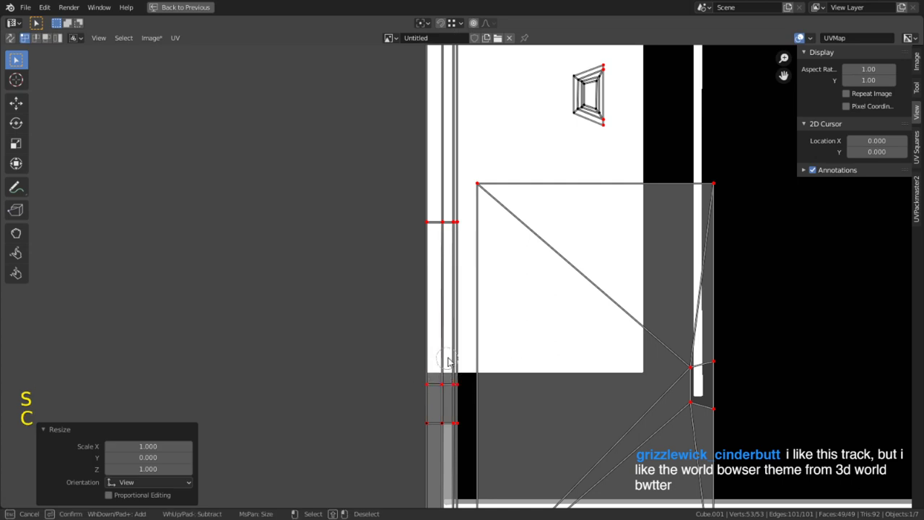
right_click(444, 363)
- Select the strip's lowest cross-edge vertices and scale them to 0 along Y
shift+middle_drag(455, 433, 464, 365)
scroll(466, 345, up, 3)
key(c)
drag(414, 368, 475, 361)
right_click(473, 367)
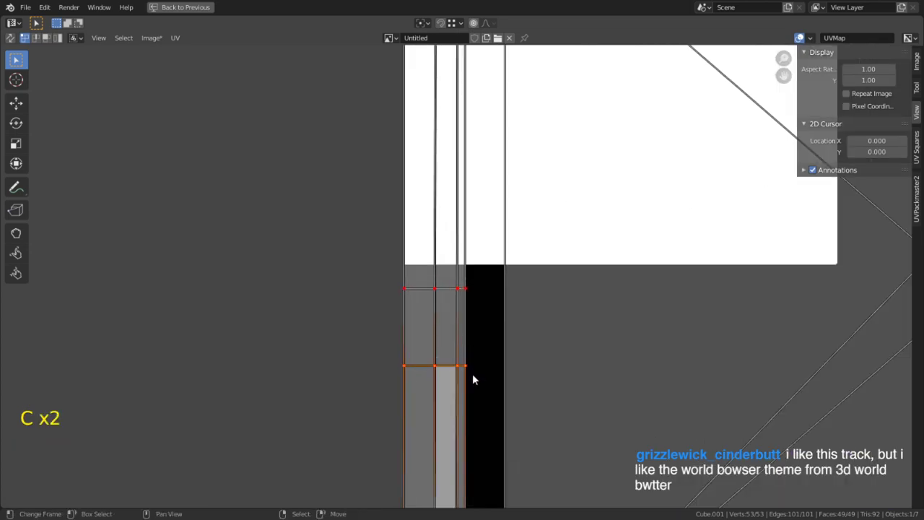
key(s)
key(y)
key(0)
click(475, 379)
scroll(466, 389, down, 2)
shift+scroll(466, 390, down, 2)
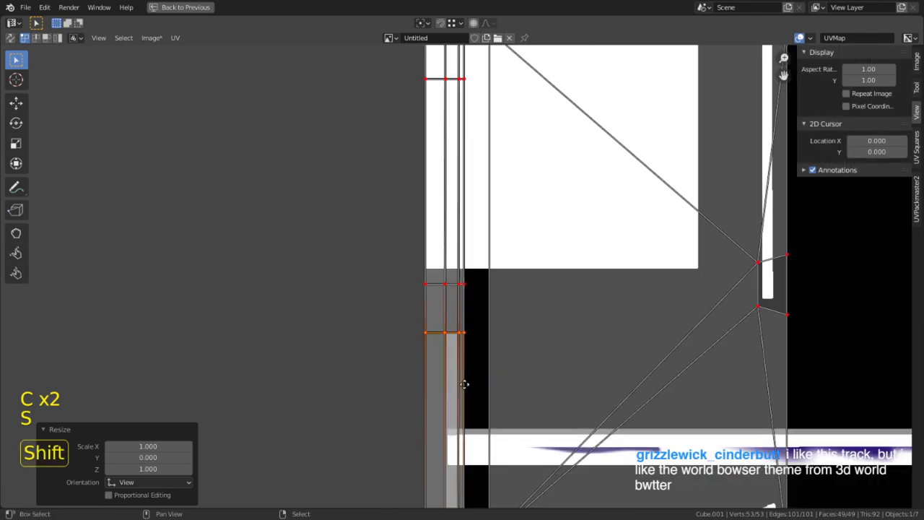
- Deselect the vertices of the strip's lowest cross-edge
shift+scroll(466, 390, down, 2)
scroll(460, 406, up, 2)
shift+scroll(464, 447, down, 2)
key(c)
drag(466, 360, 451, 363)
right_click(492, 332)
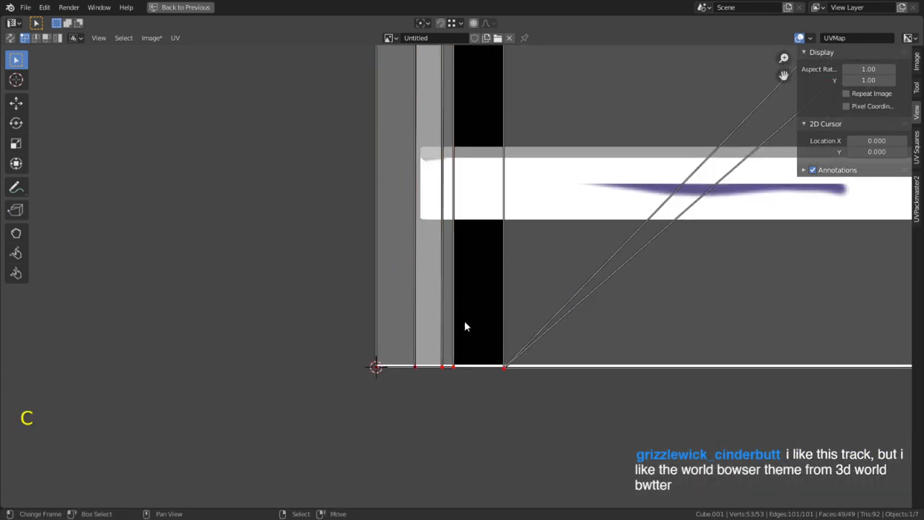
- Examine the strip's bottom end, top end and cross-edges for columns that are not straight
scroll(482, 338, down, 3)
shift+scroll(452, 297, down, 4)
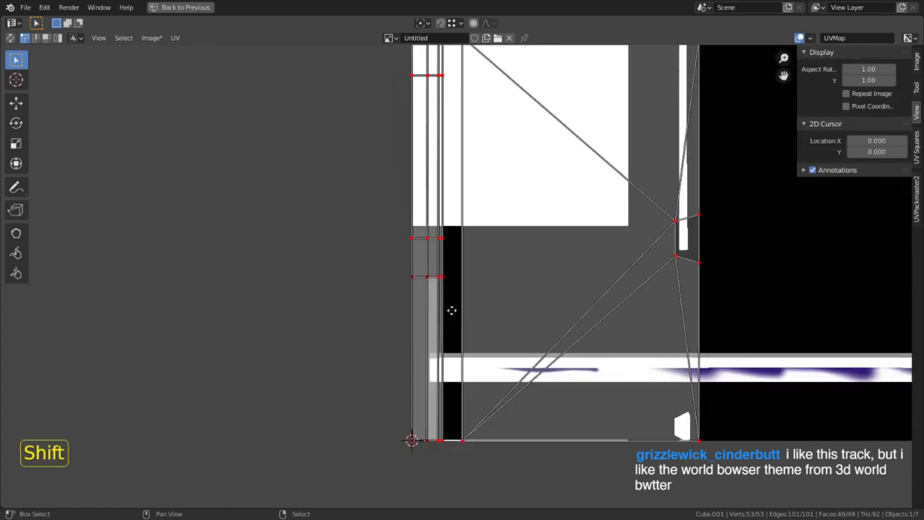
middle_drag(432, 446, 442, 317)
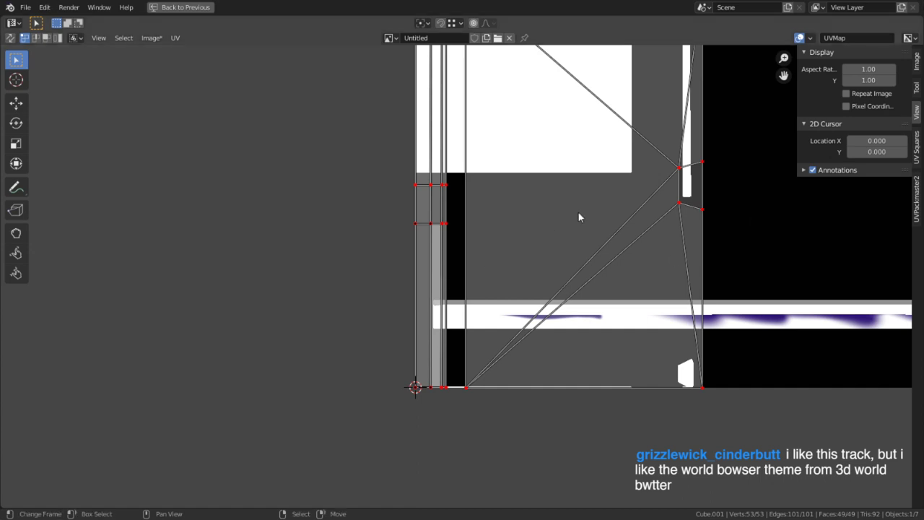
shift+scroll(578, 217, up, 8)
scroll(471, 314, up, 3)
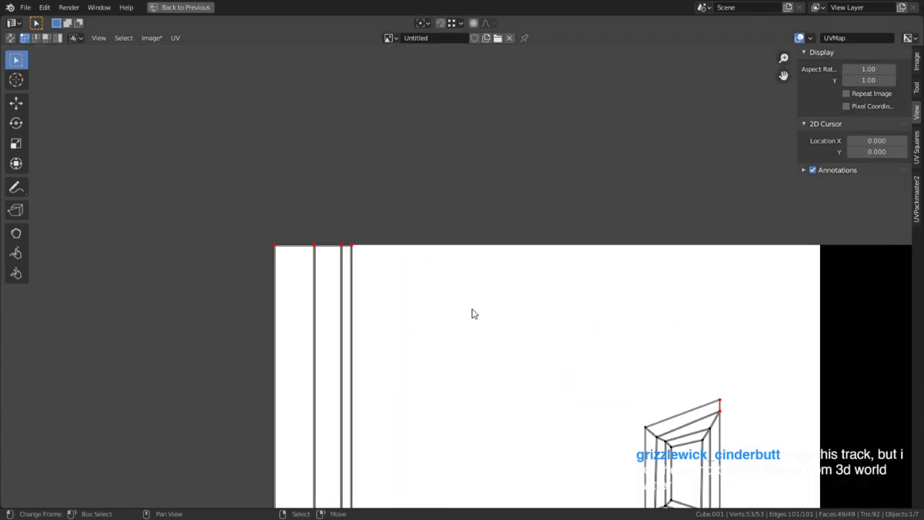
shift+scroll(390, 249, down, 6)
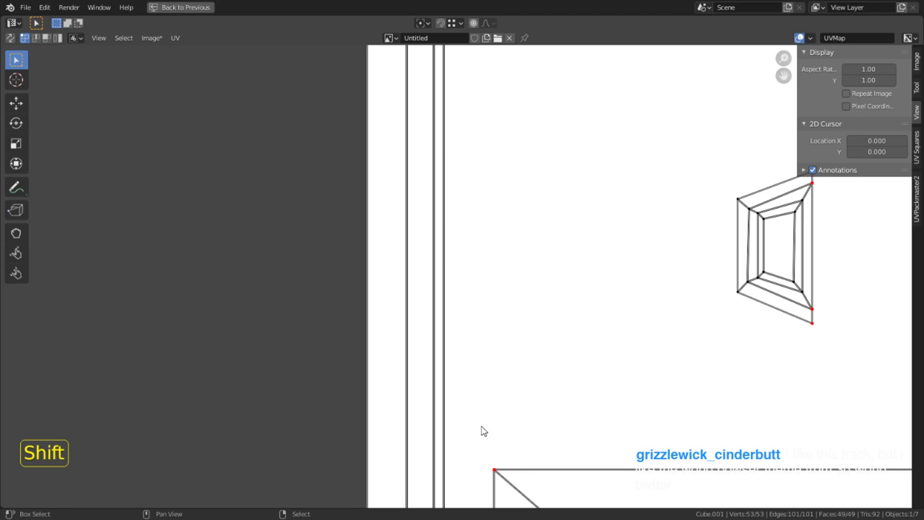
shift+middle_drag(483, 430, 490, 123)
scroll(454, 205, up, 3)
scroll(446, 238, down, 3)
shift+middle_drag(458, 381, 477, 74)
shift+middle_drag(428, 404, 443, 284)
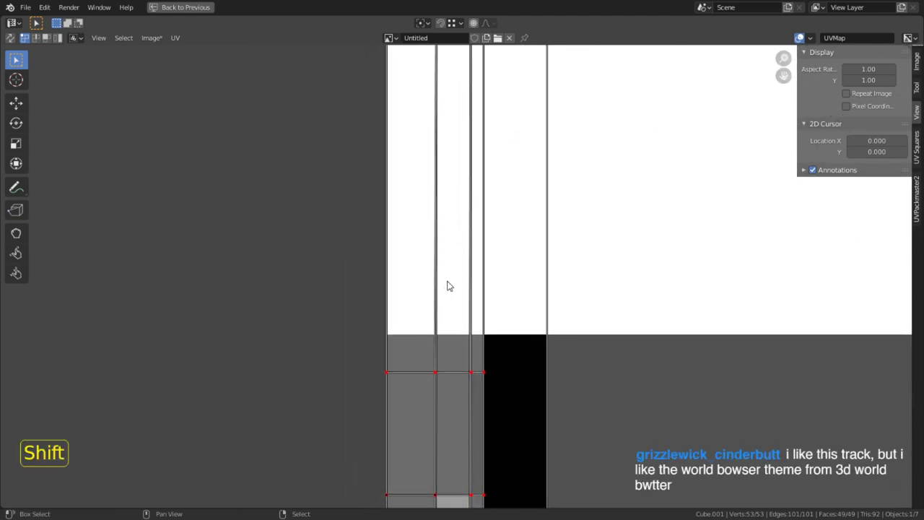
scroll(445, 282, down, 1)
- Select the strip's second-column vertices at the upper cross-edge and at the image's top edge
shift+middle_drag(438, 220, 446, 409)
key(c)
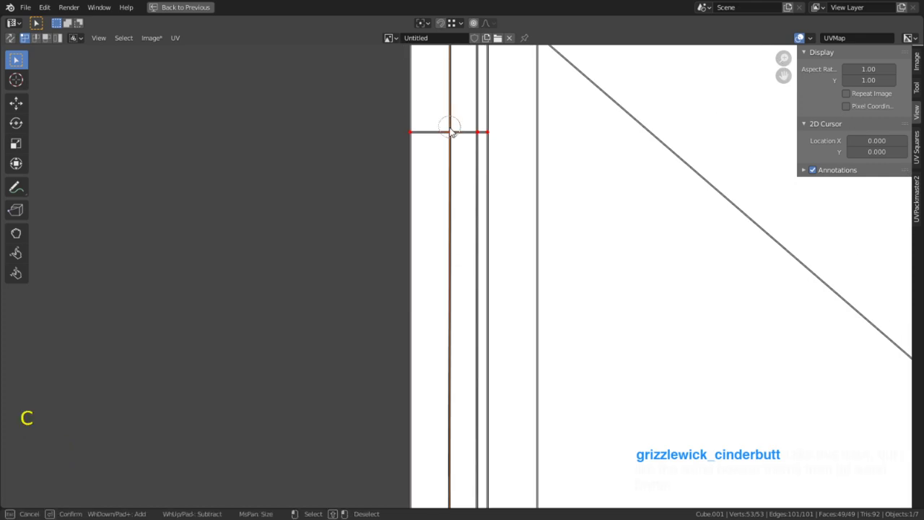
mouse_move(441, 123)
shift+middle_down()
mouse_move(406, 72)
mouse_move(428, 395)
mouse_move(422, 344)
shift+middle_up()
key(c)
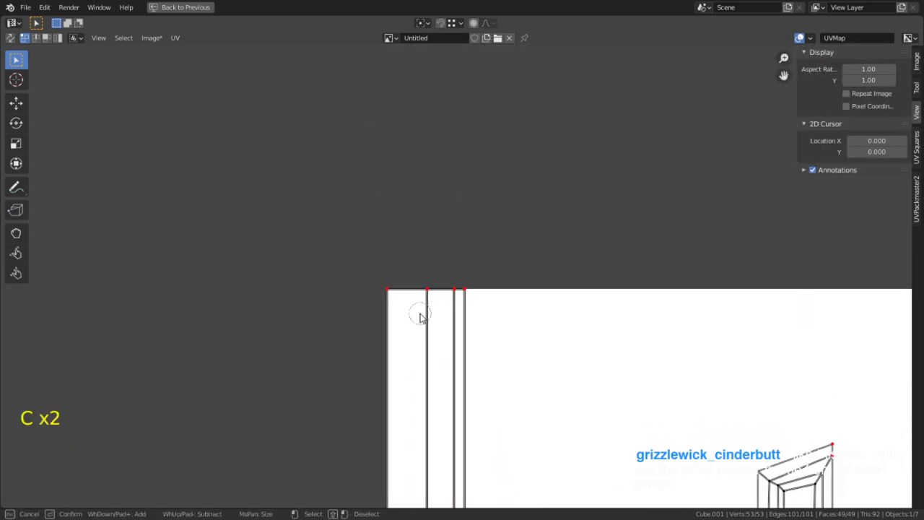
right_click(424, 298)
scroll(423, 300, down, 2)
scroll(425, 319, up, 4)
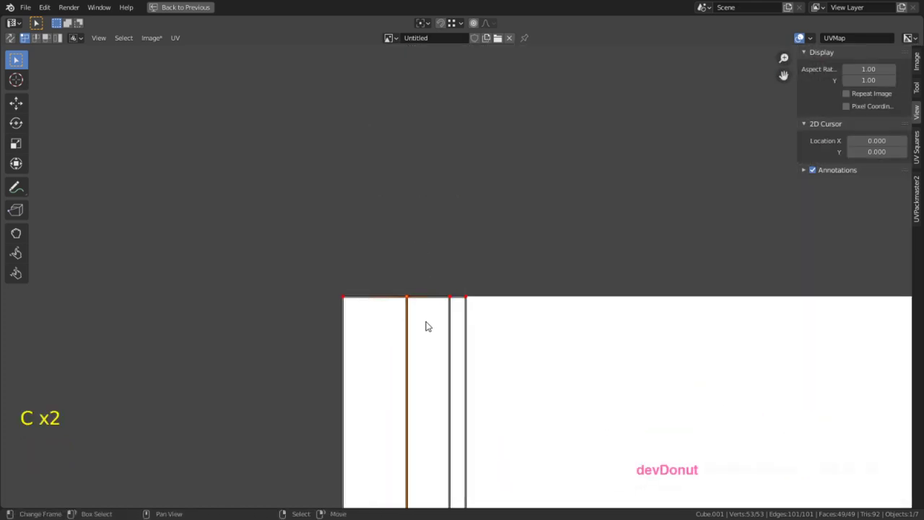
shift+middle_drag(429, 365, 445, 409)
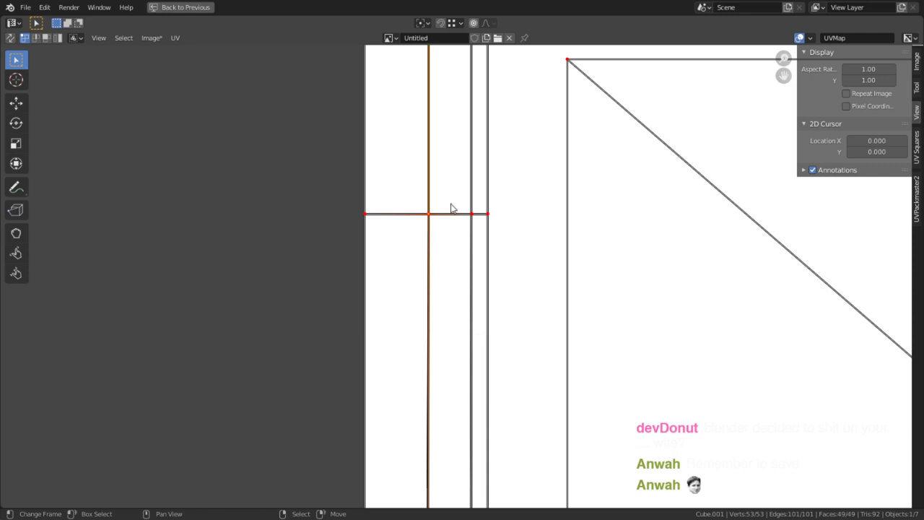
- Save the project as a new file named Apartment building1.blend
click(24, 8)
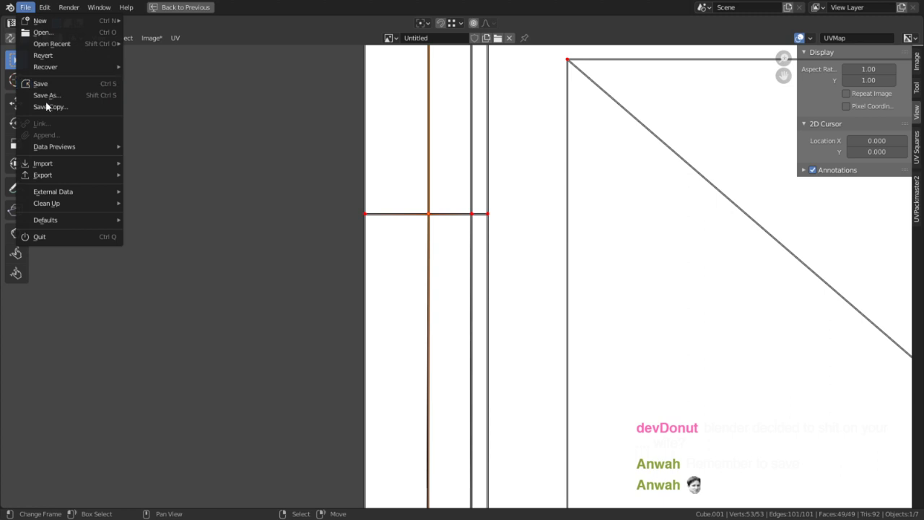
click(56, 100)
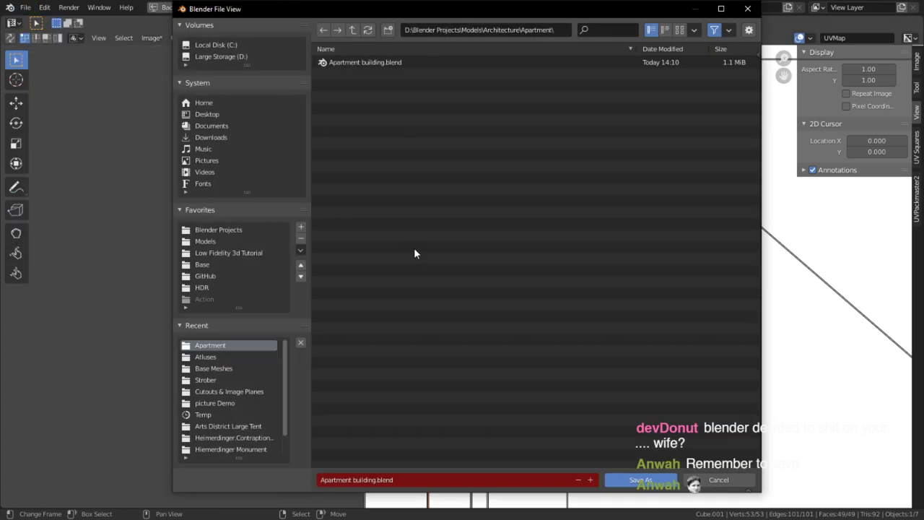
click(590, 480)
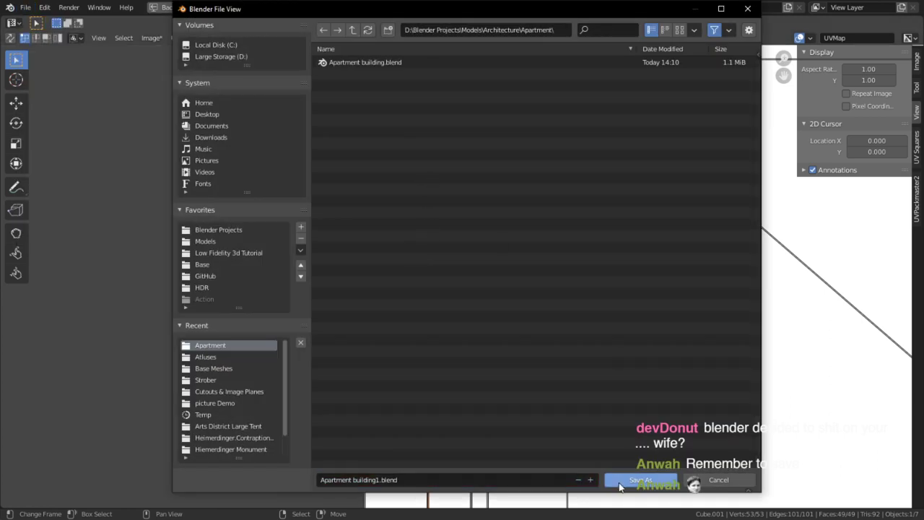
click(618, 481)
- Add the second column's remaining lower vertices to the selection and scale the column to 0 along X
middle_drag(491, 433, 484, 253)
middle_drag(457, 321, 468, 107)
key(c)
right_click(435, 347)
middle_drag(451, 455, 448, 306)
key(c)
click(440, 299)
middle_drag(438, 291, 446, 112)
middle_drag(429, 320, 453, 62)
key(c)
click(472, 332)
right_click(485, 329)
middle_drag(496, 234, 460, 471)
key(s)
key(x)
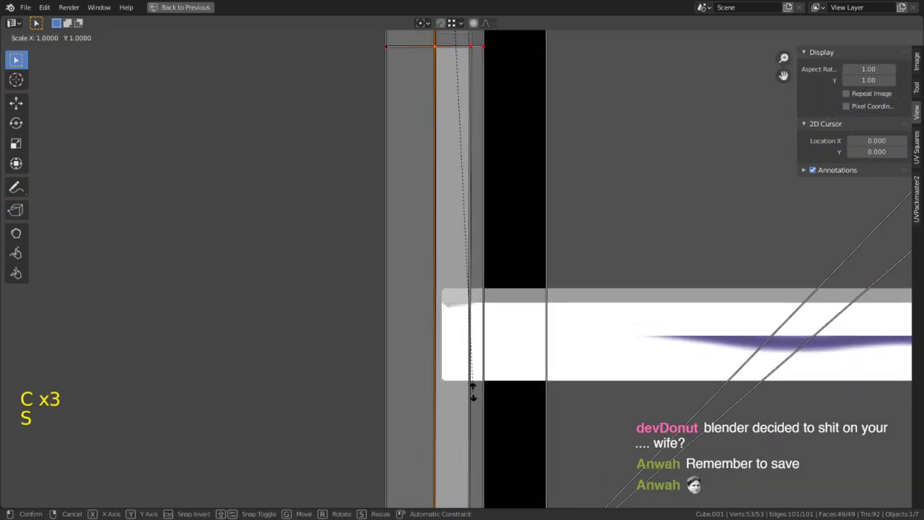
key(0)
key(Return)
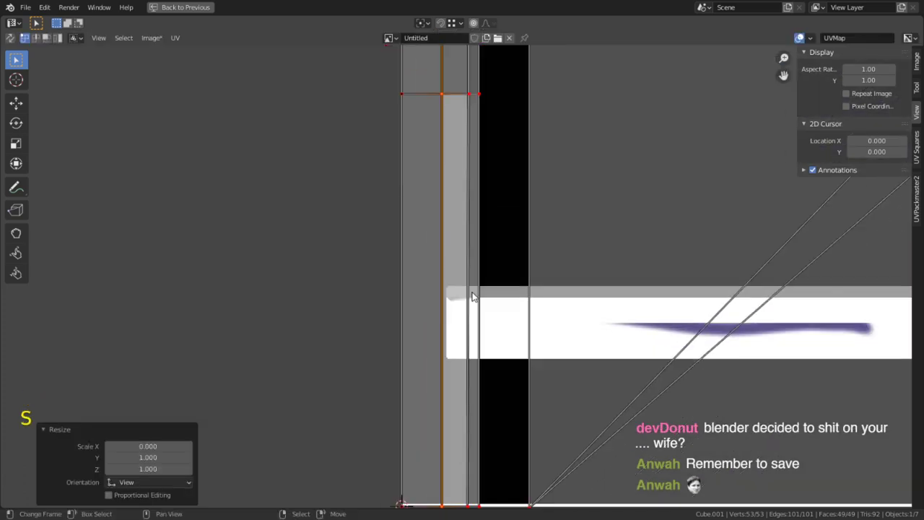
- Select all UV vertices, snap them to pixels, and clear the selection
key(a)
key(shift+s)
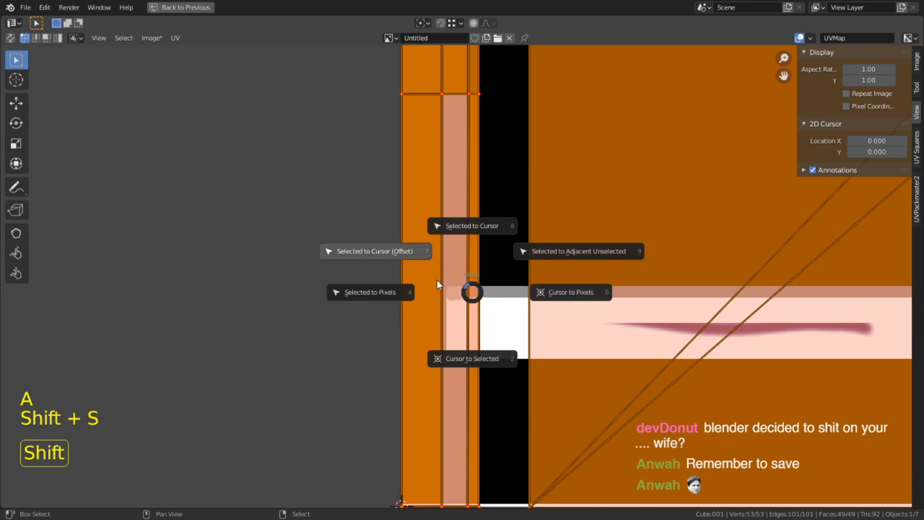
click(402, 283)
click(402, 282)
- Select the two right-hand vertices of the strip's lowest cross-edge and snap them to pixels
shift+middle_drag(459, 191, 446, 296)
scroll(449, 296, up, 2)
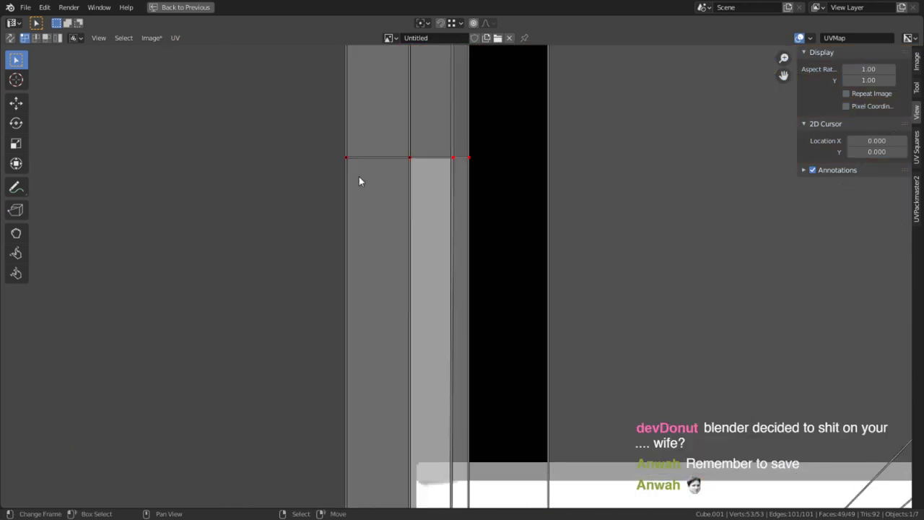
key(c)
drag(468, 159, 452, 159)
key(shift+s)
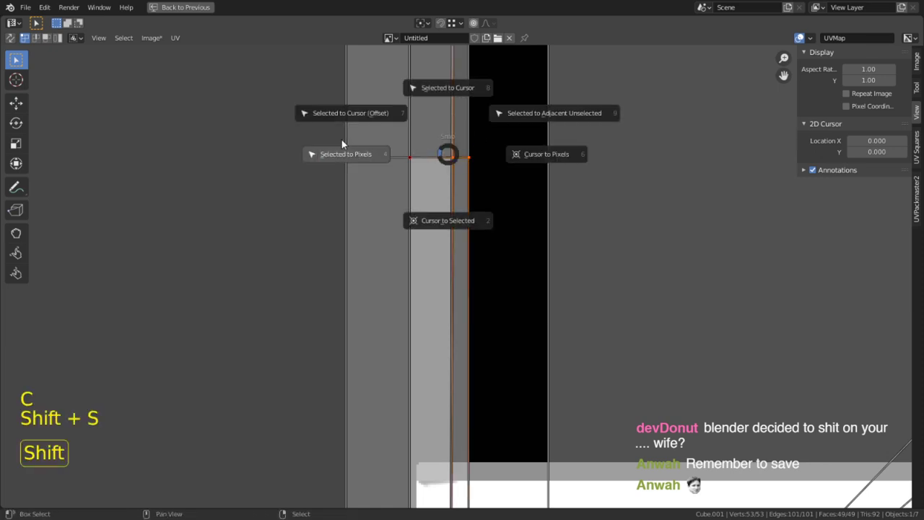
click(349, 152)
- Select the vertices of the strip's two right-hand columns from the bottom edge up to the top edge
scroll(481, 264, down, 3)
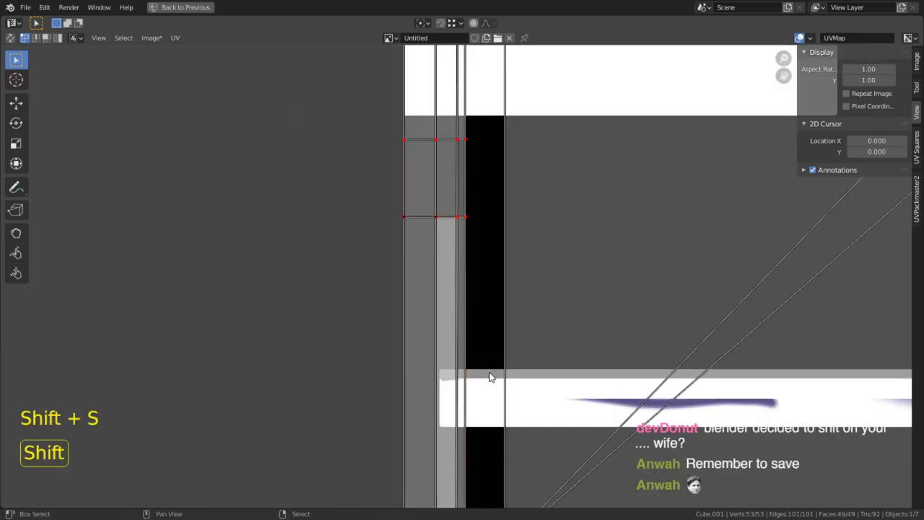
shift+middle_drag(491, 375, 483, 188)
key(c)
key(c)
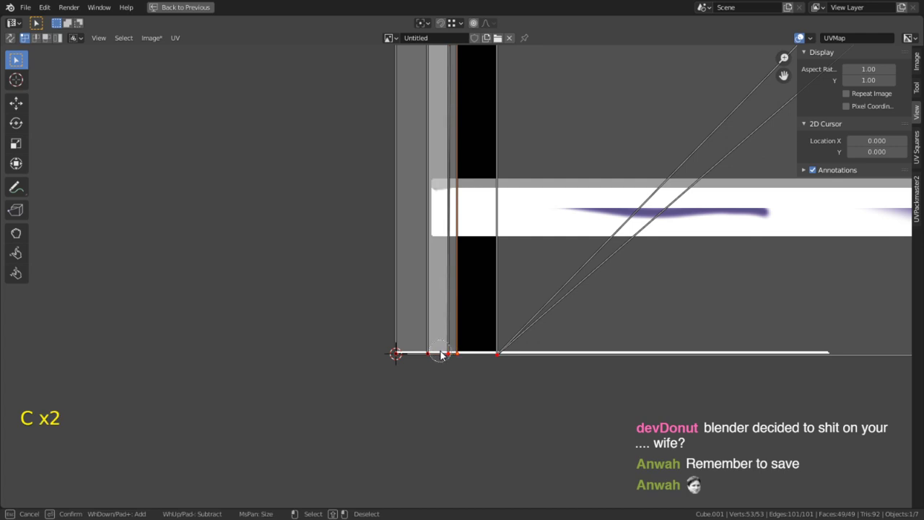
shift+middle_drag(450, 361, 403, 434)
key(c)
drag(409, 326, 412, 207)
right_click(414, 205)
shift+middle_drag(419, 195, 374, 505)
key(c)
click(366, 218)
right_click(379, 163)
shift+middle_drag(381, 161, 324, 46)
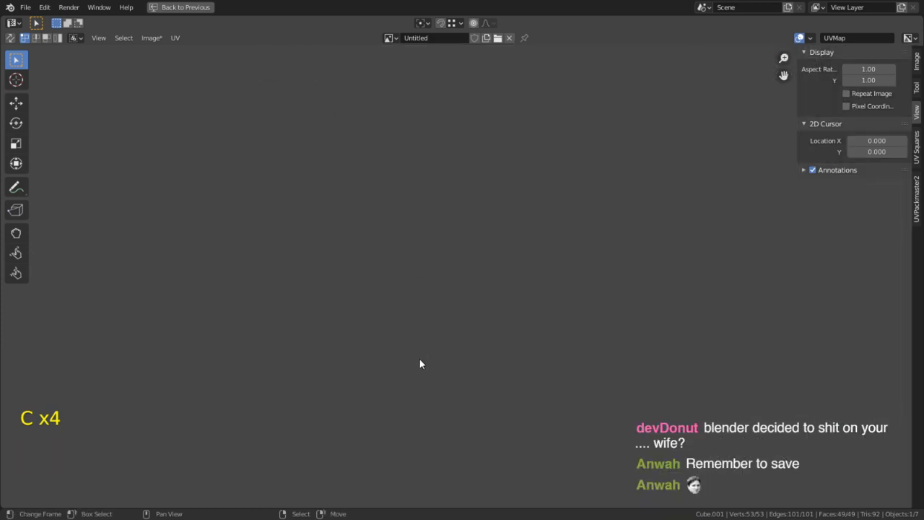
key(KP_Decimal)
shift+middle_drag(592, 283, 384, 393)
scroll(383, 392, up, 3)
key(c)
click(289, 212)
right_click(253, 103)
- Try to straighten both selected columns at once by scaling to 0 along X with the pivot set to Individual Origins
click(175, 37)
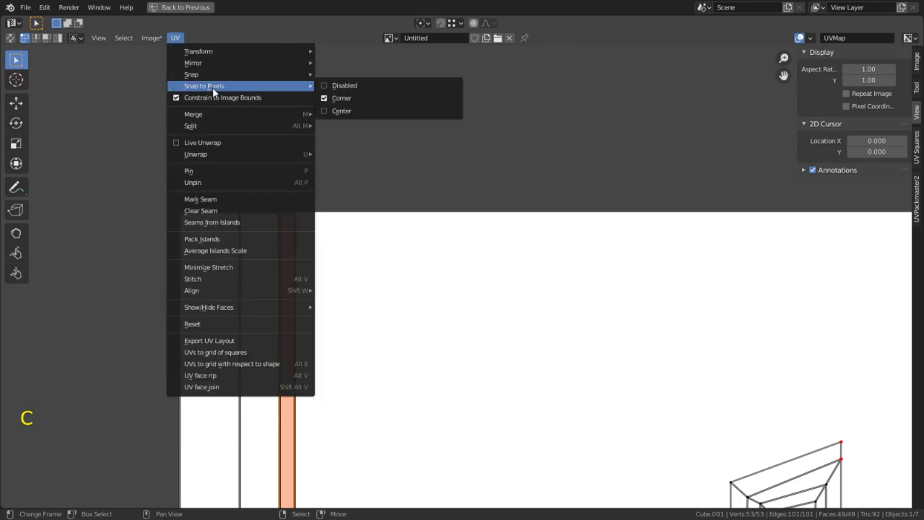
click(424, 24)
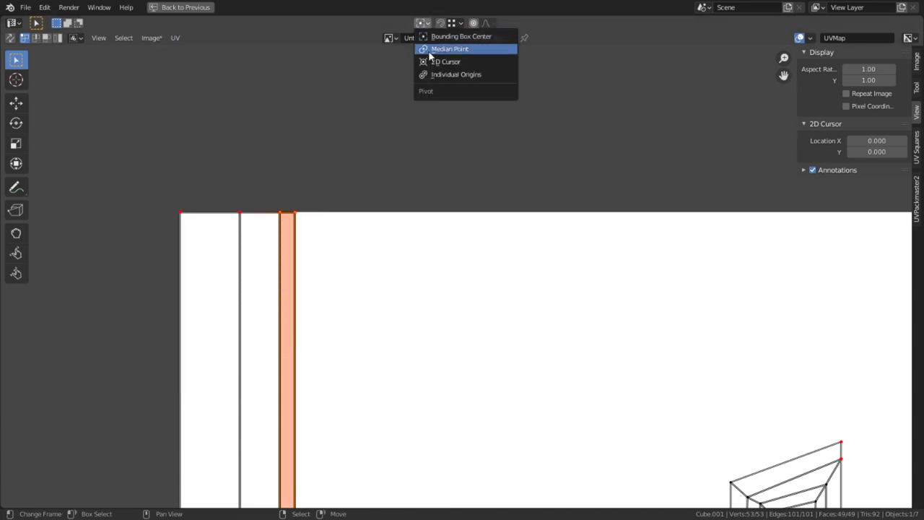
click(464, 75)
key(s)
key(x)
click(488, 246)
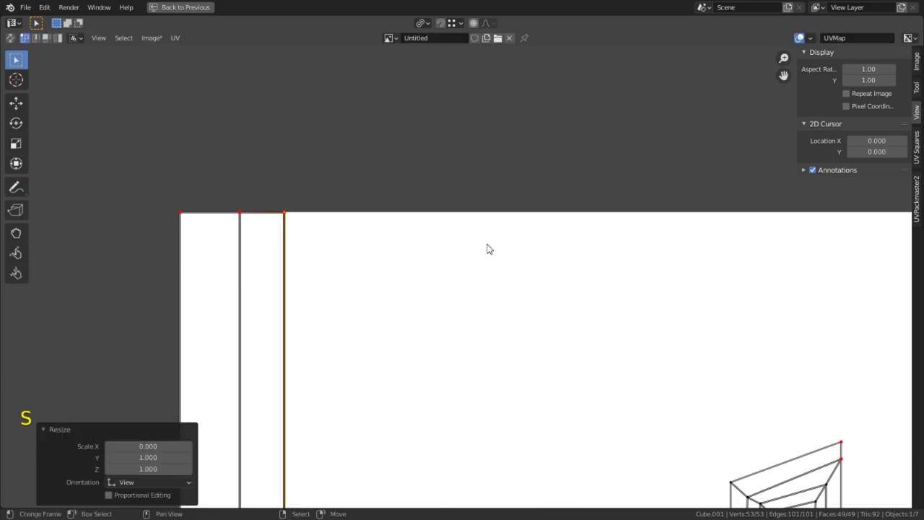
key(ctrl+z)
- Select only the top vertex of the strip's rightmost column and set the pivot to Bounding Box Center
scroll(310, 184, up, 2)
key(2)
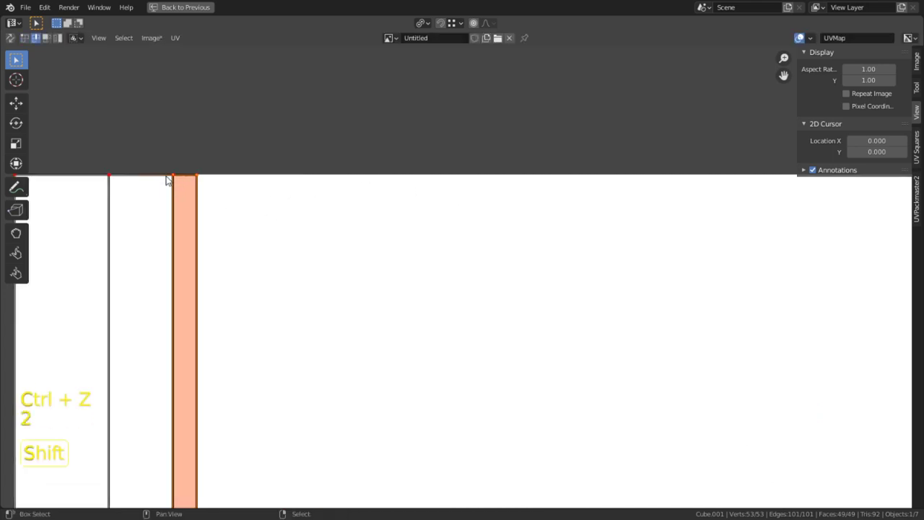
click(268, 137)
key(1)
key(c)
click(197, 173)
right_click(199, 281)
scroll(272, 434, down, 3)
shift+middle_drag(425, 442, 495, 95)
click(452, 29)
click(426, 36)
- Add the rightmost column's remaining vertices down to the bottom edge and scale the column to 0 along X
shift+middle_drag(402, 494, 431, 289)
key(c)
click(433, 310)
right_click(436, 366)
shift+middle_drag(435, 365, 442, 92)
key(c)
click(473, 247)
right_click(486, 381)
shift+middle_drag(489, 392, 485, 275)
key(c)
click(471, 250)
right_click(473, 256)
shift+middle_drag(517, 316, 509, 123)
shift+middle_drag(480, 356, 484, 105)
key(c)
click(466, 289)
right_click(466, 287)
text(sx)
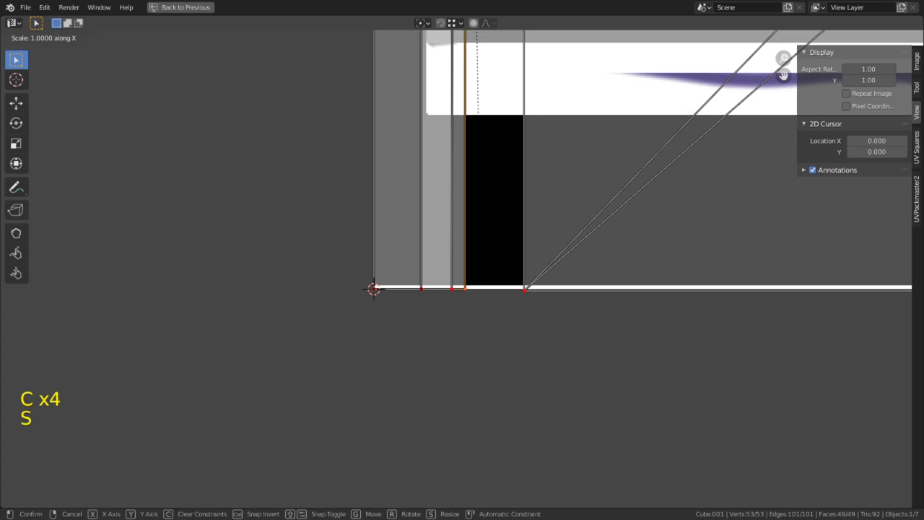
text(0)
key(Return)
- Select the strip's third-column vertices at the bottom edge and at the two lower cross-edges
key(c)
click(452, 293)
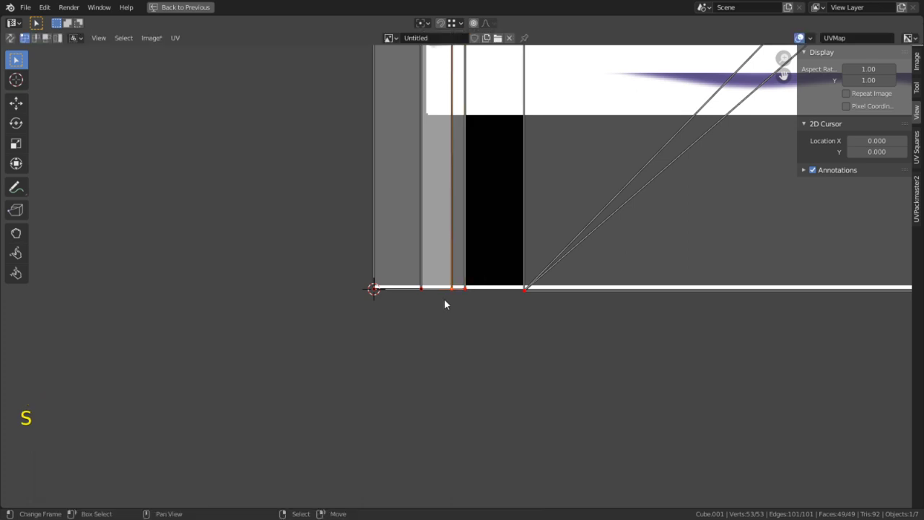
right_click(452, 292)
shift+middle_drag(442, 143, 446, 410)
scroll(446, 342, up, 2)
key(c)
click(450, 200)
right_click(449, 204)
shift+middle_drag(450, 204, 414, 427)
key(c)
click(416, 235)
right_click(418, 233)
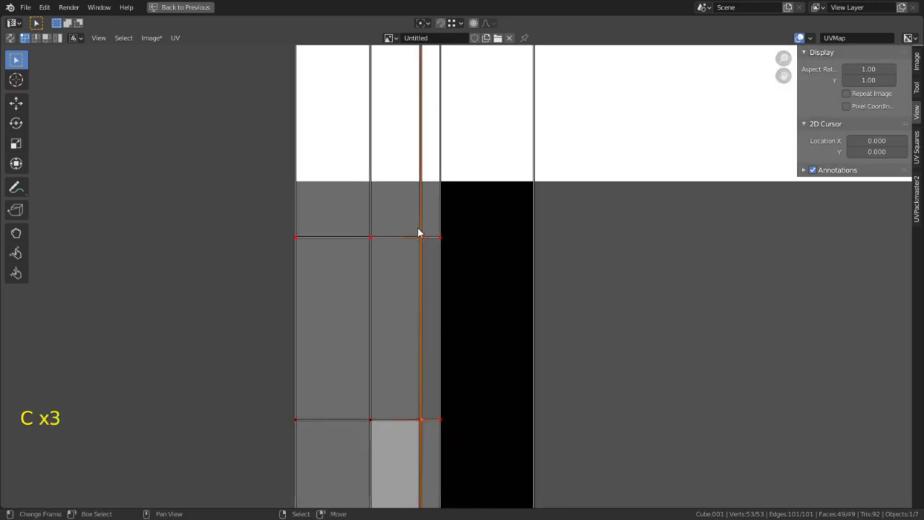
- Add the third column's upper cross-edge and top vertices and scale the column to 0 along X
shift+middle_drag(419, 233, 450, 461)
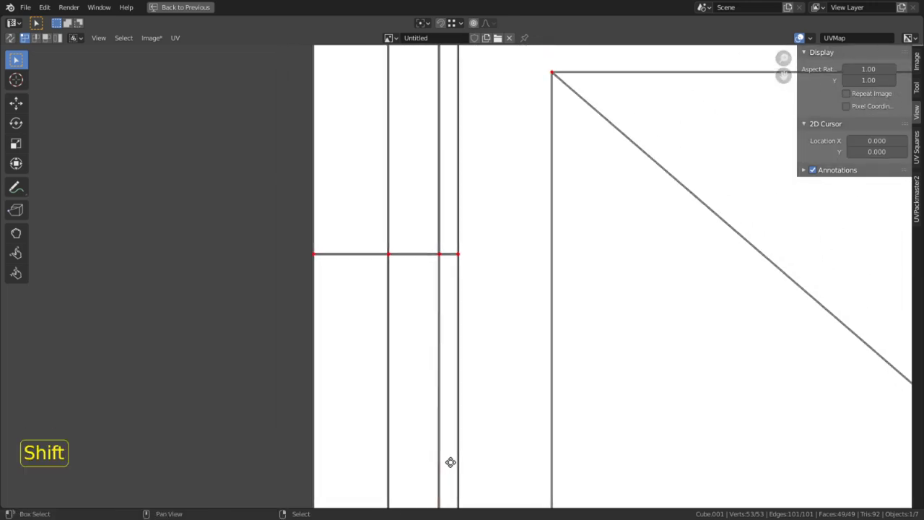
key(c)
click(427, 254)
right_click(431, 255)
shift+middle_drag(411, 203, 414, 173)
key(c)
click(437, 172)
right_click(438, 174)
key(s)
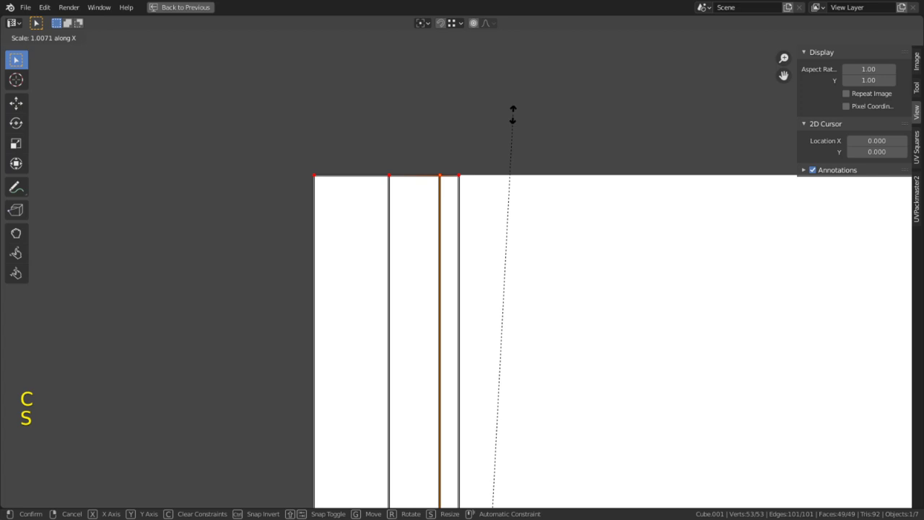
click(512, 114)
- Clear the selection and examine the strip's columns and the whole UV layout for straightness
scroll(465, 279, down, 2)
shift+middle_drag(445, 369, 424, 127)
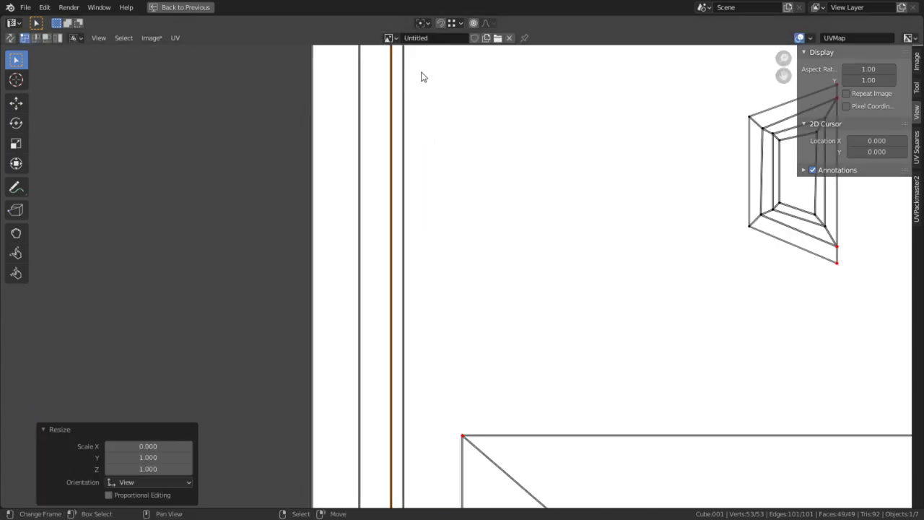
key(alt+a)
shift+middle_drag(435, 381, 439, 128)
scroll(440, 128, up, 4)
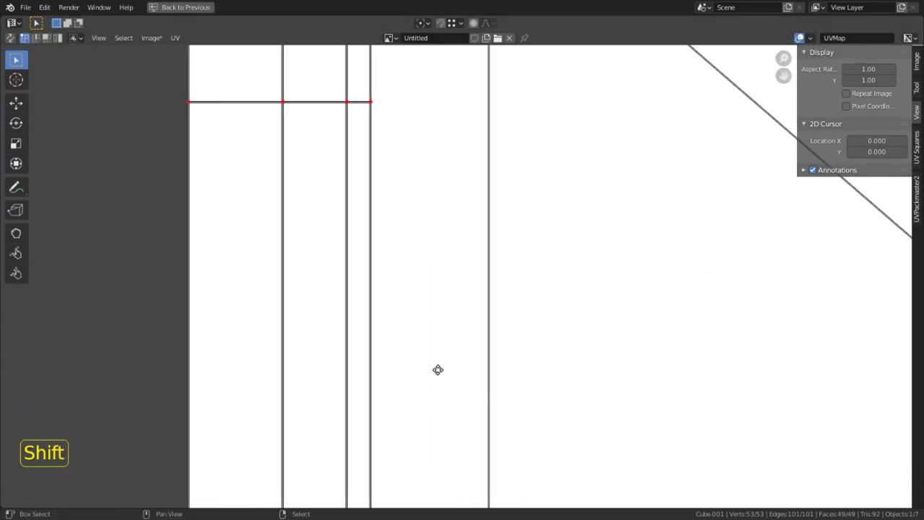
shift+middle_drag(437, 398, 477, 166)
shift+middle_drag(465, 506, 465, 218)
scroll(470, 221, down, 4)
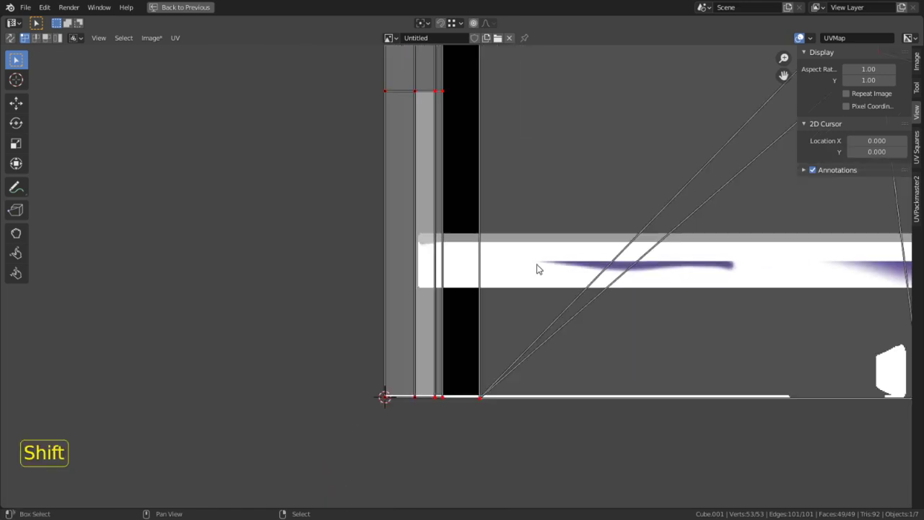
shift+middle_drag(524, 260, 362, 508)
scroll(362, 507, down, 4)
shift+middle_drag(654, 348, 610, 344)
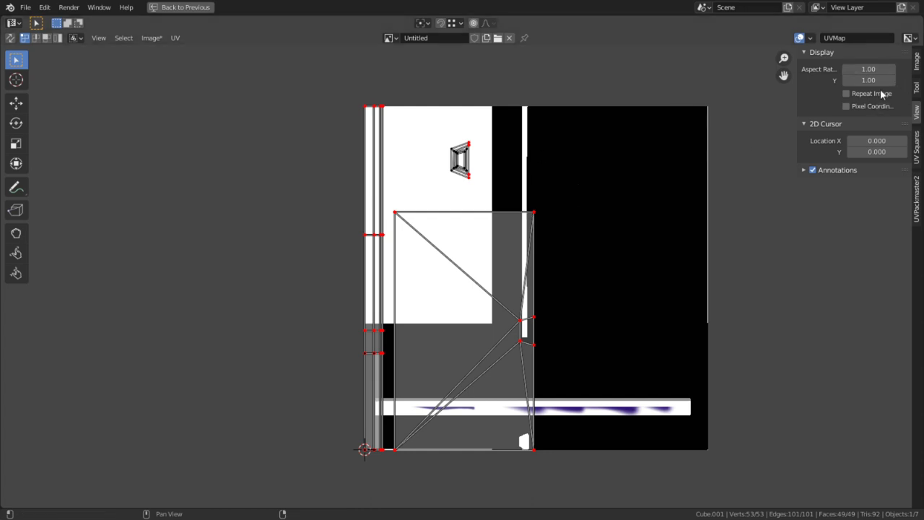
- Set the 2D cursor's location to 0.5 in both X and Y and check its placement on the image
drag(876, 141, 877, 151)
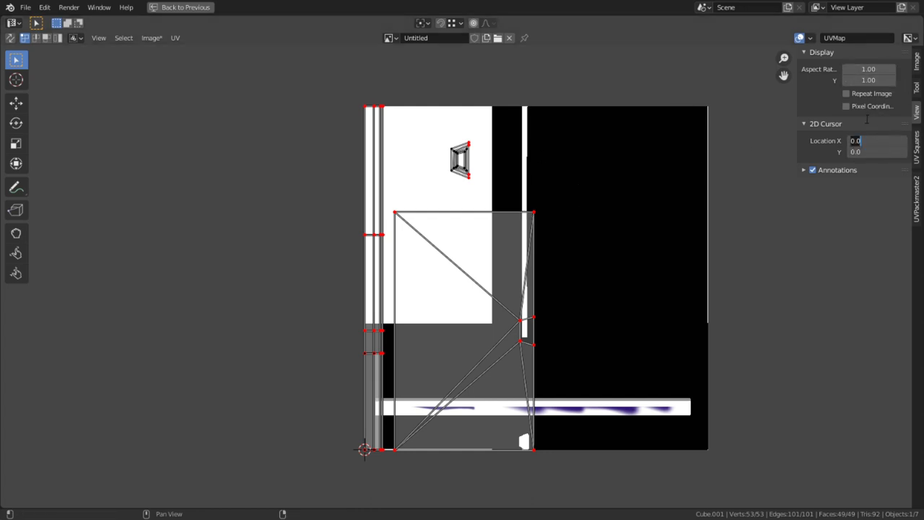
key(Return)
scroll(518, 326, up, 6)
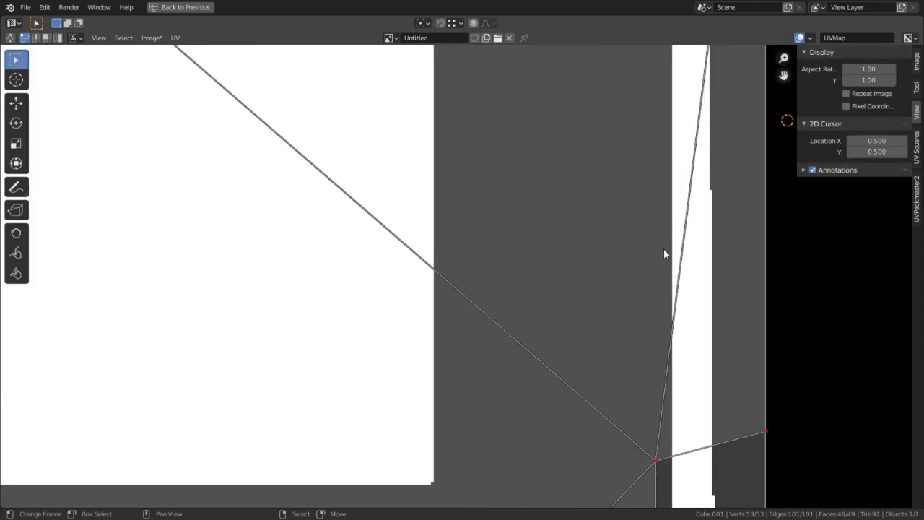
shift+middle_drag(710, 238, 597, 449)
scroll(586, 385, up, 2)
shift+middle_drag(766, 332, 632, 326)
scroll(462, 281, up, 1)
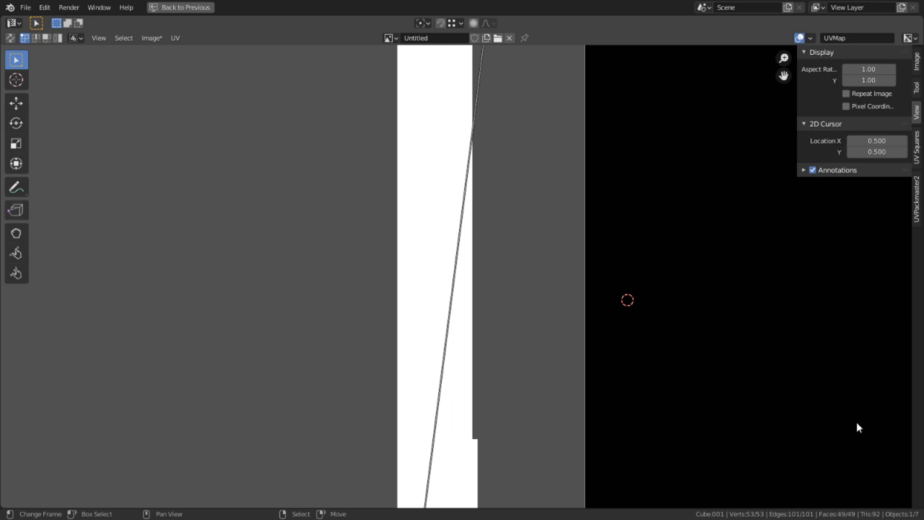
key(Home)
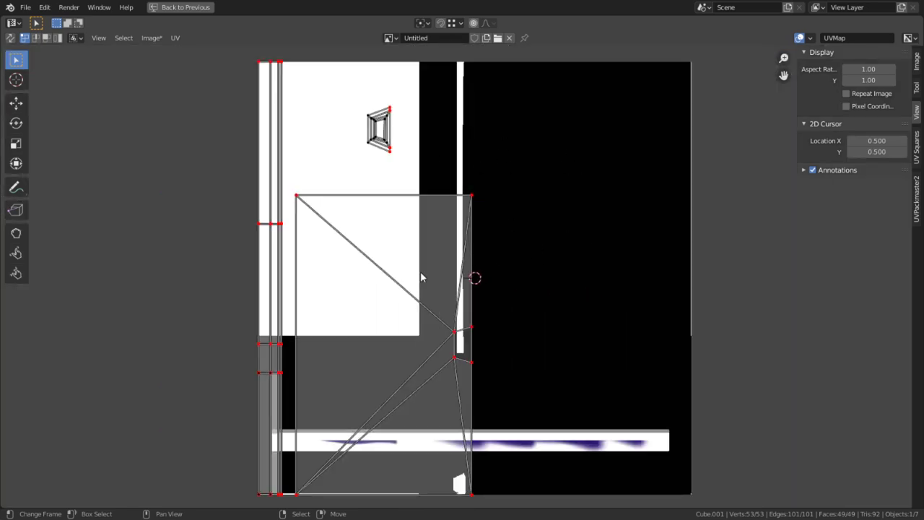
- Move the notched door panel's UV island about 0.45 along X, clear of the plain panel's island, and save the file
key(4)
click(368, 303)
key(g)
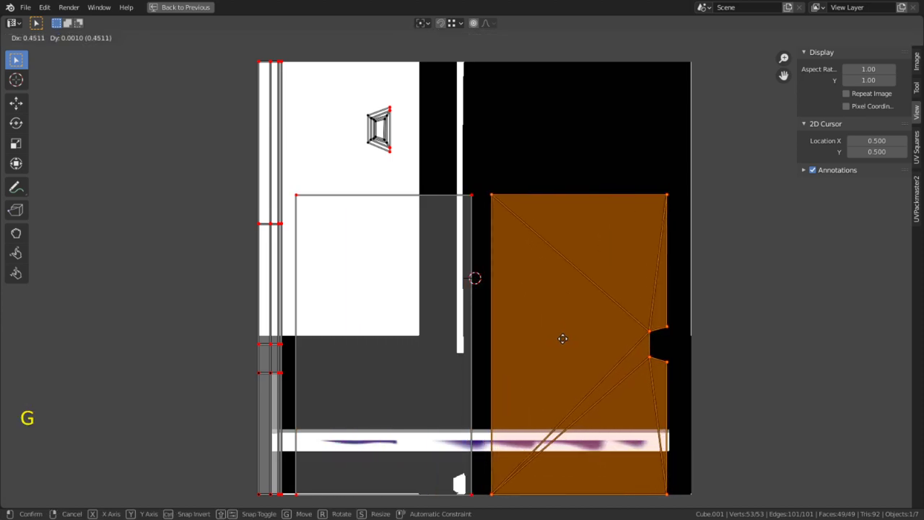
click(562, 338)
scroll(554, 388, down, 3)
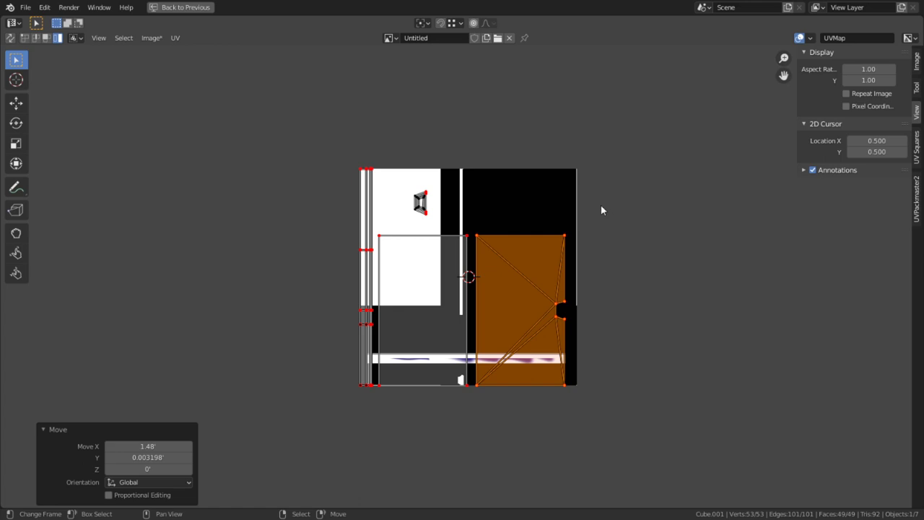
key(ctrl+s)
key(ctrl+space)
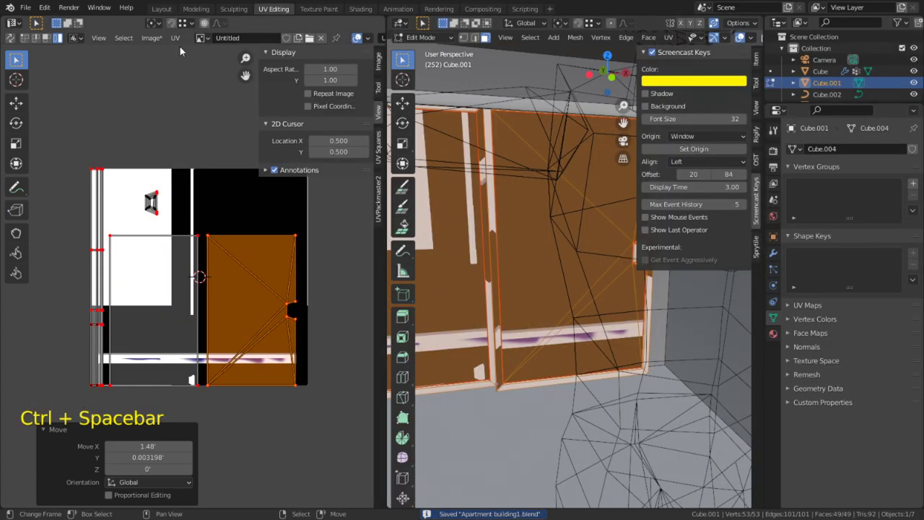
- In Texture Paint mode, reload the image and fill the notched door panel's linked faces with grey
click(436, 37)
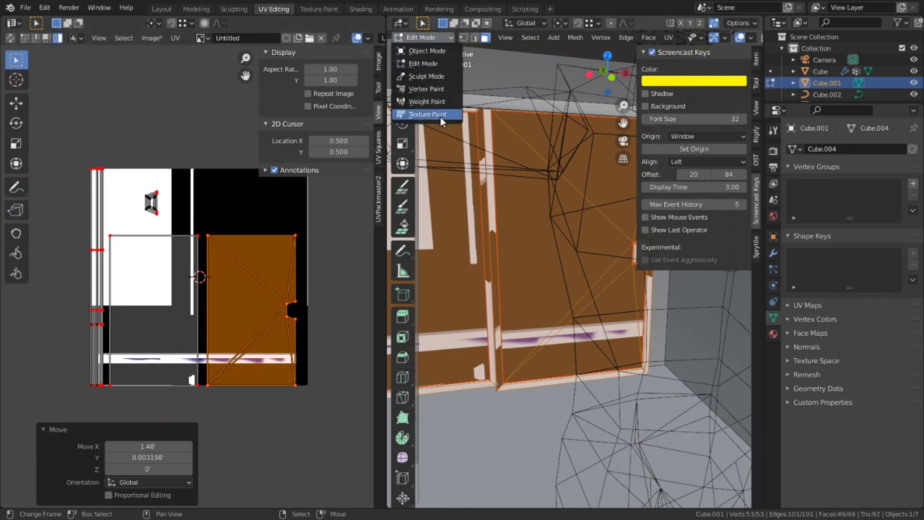
click(439, 115)
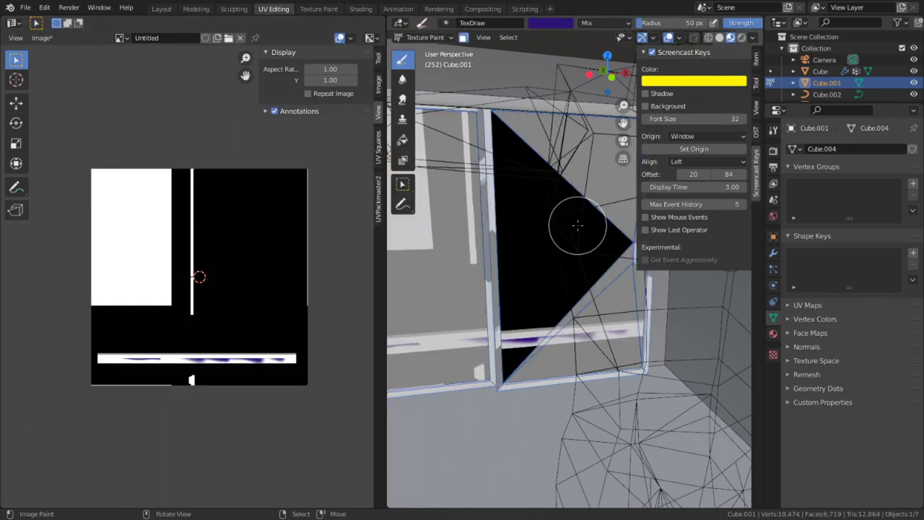
key(l)
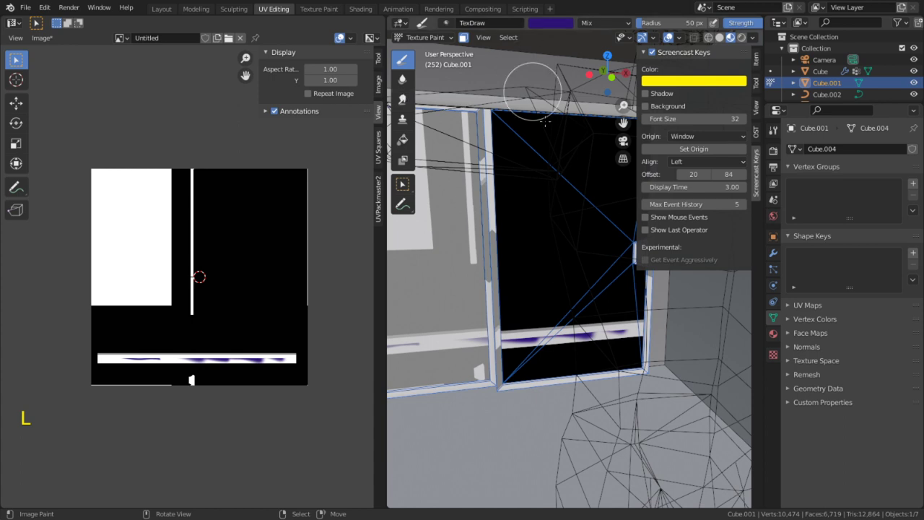
click(403, 139)
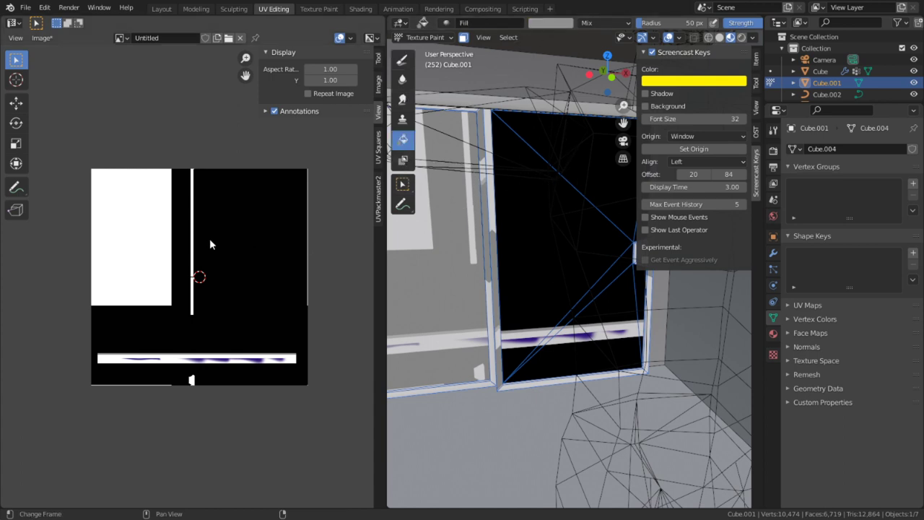
key(alt+r)
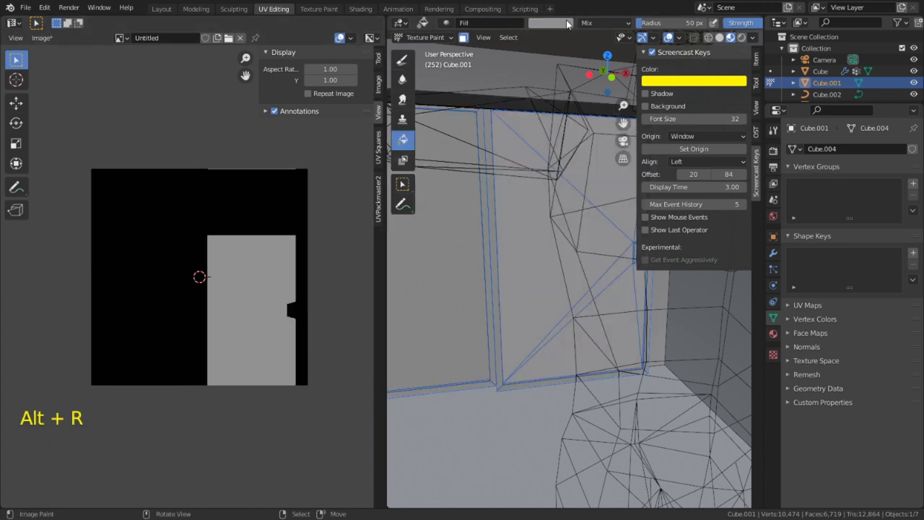
- Change the fill colour to blue-purple and fill the notched door panel with it
click(556, 22)
click(587, 95)
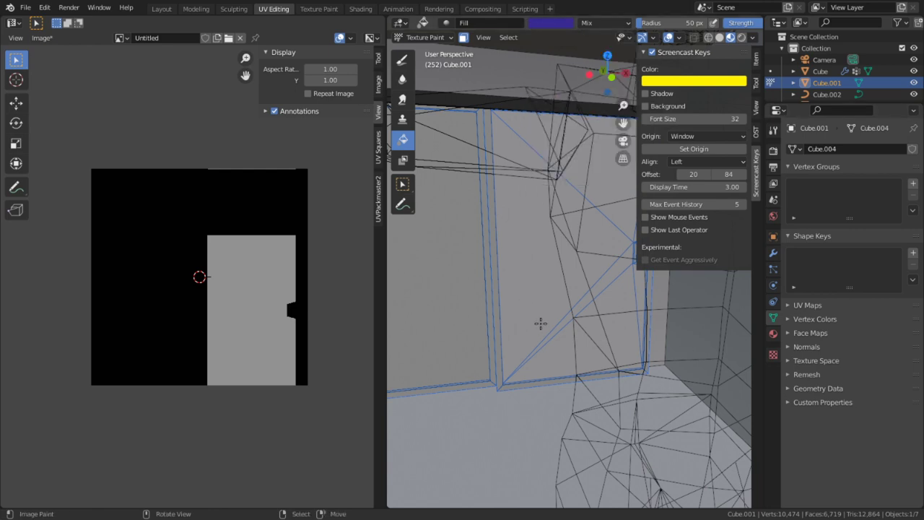
click(540, 254)
- Select only the plain door panel's face and fill it with dark red
key(a)
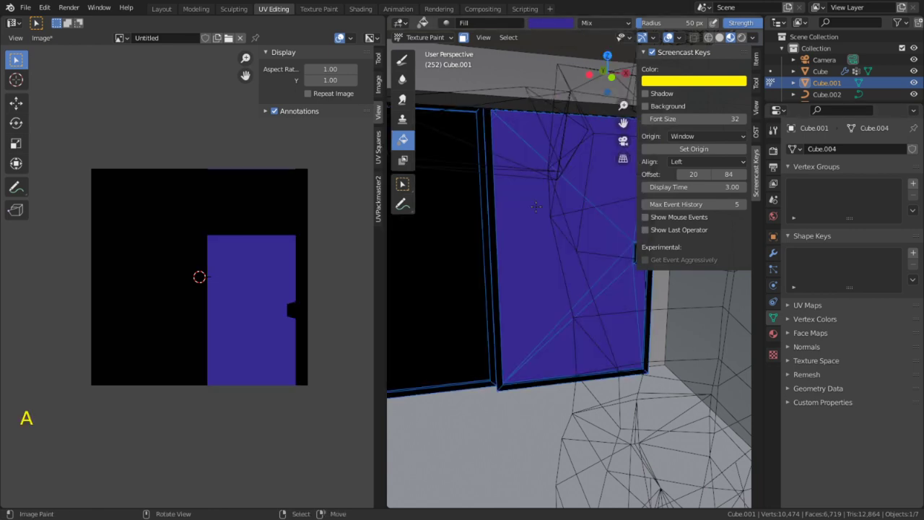
right_click(464, 223)
shift+middle_drag(499, 258, 598, 264)
click(570, 23)
click(585, 109)
click(491, 279)
shift+middle_drag(491, 264, 524, 272)
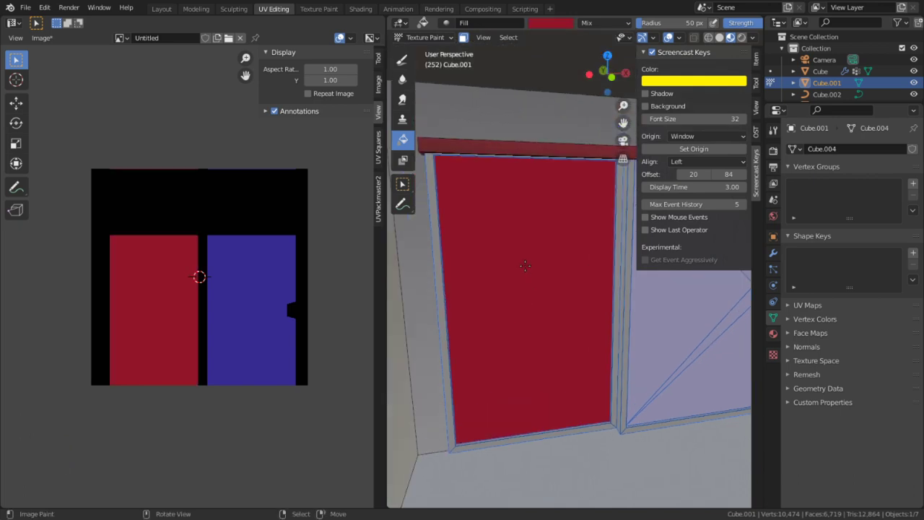
- Isolate the door in local view to inspect its painted panels and switch it to Edit Mode
key(ctrl+space)
shift+middle_drag(574, 119, 607, 218)
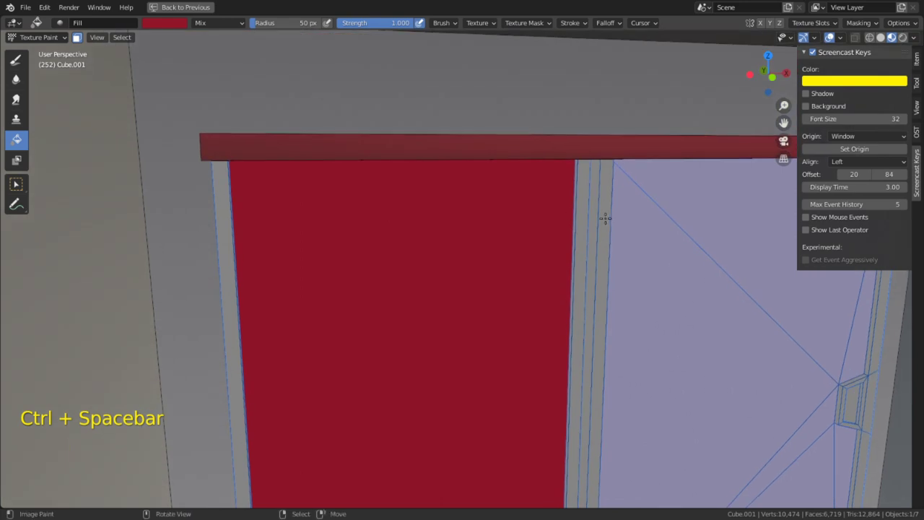
key(KP_Divide)
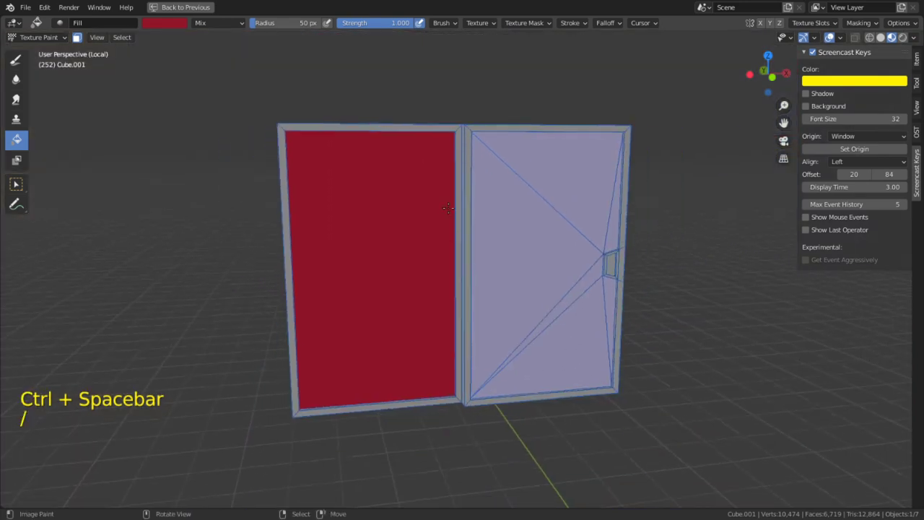
scroll(479, 234, up, 5)
middle_drag(489, 243, 454, 264)
key(Tab)
key(ctrl+space)
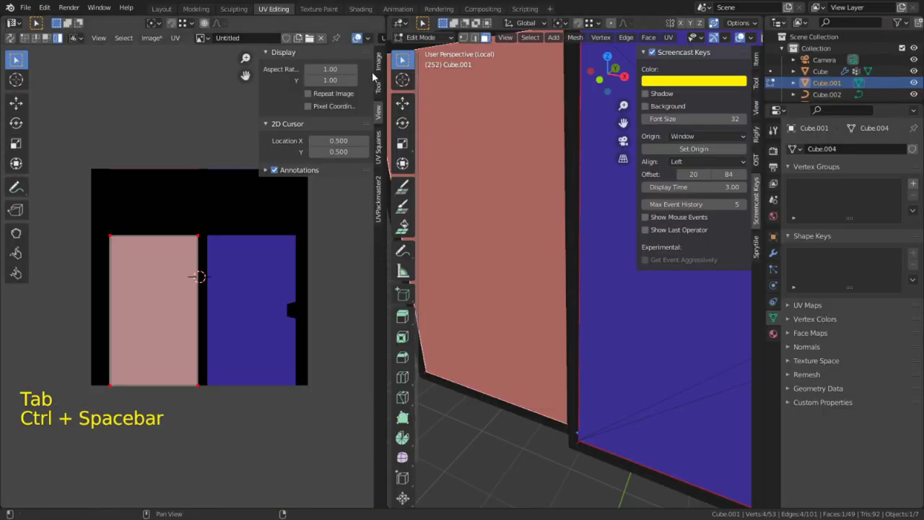
- In the Shading workspace, select the top rail object covering the door frame's upper edge and hide it
click(361, 8)
middle_drag(518, 168, 477, 73)
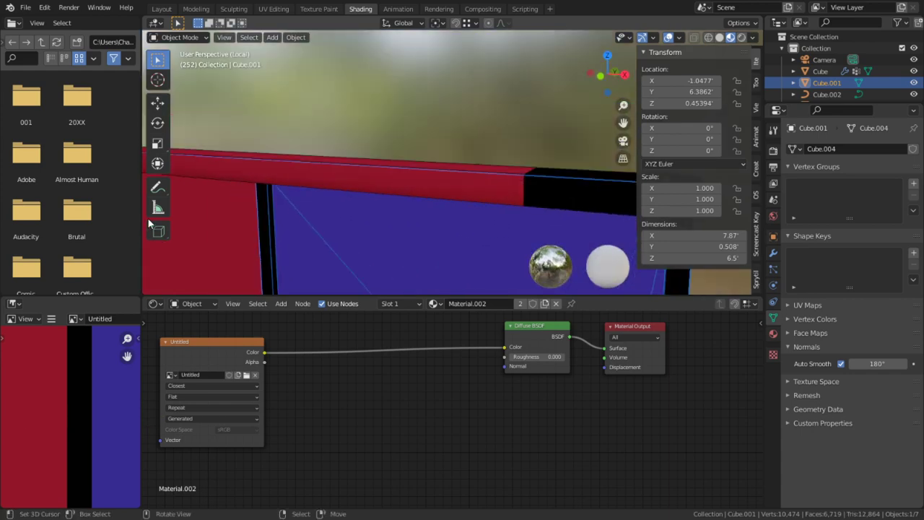
key(ctrl+space)
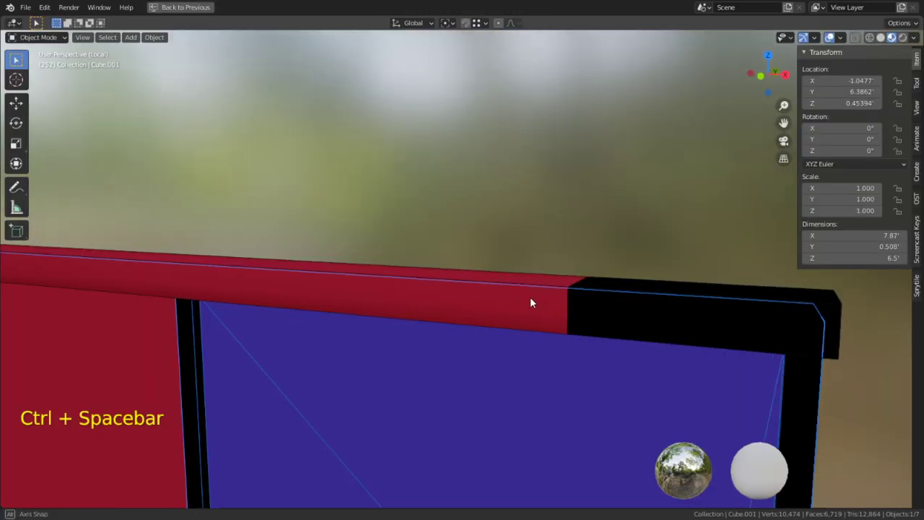
middle_drag(536, 300, 602, 225)
key(Tab)
key(c)
key(Tab)
key(shift+space)
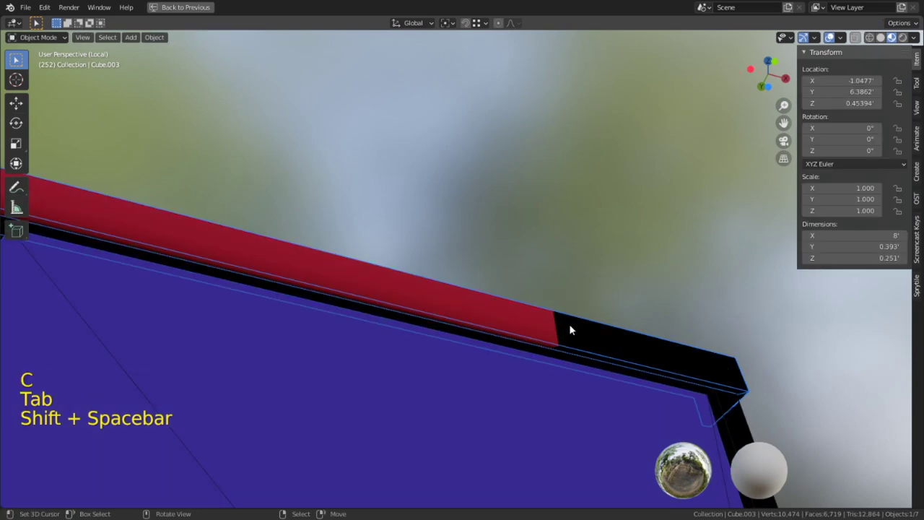
key(h)
alt+middle_drag(701, 371, 506, 305)
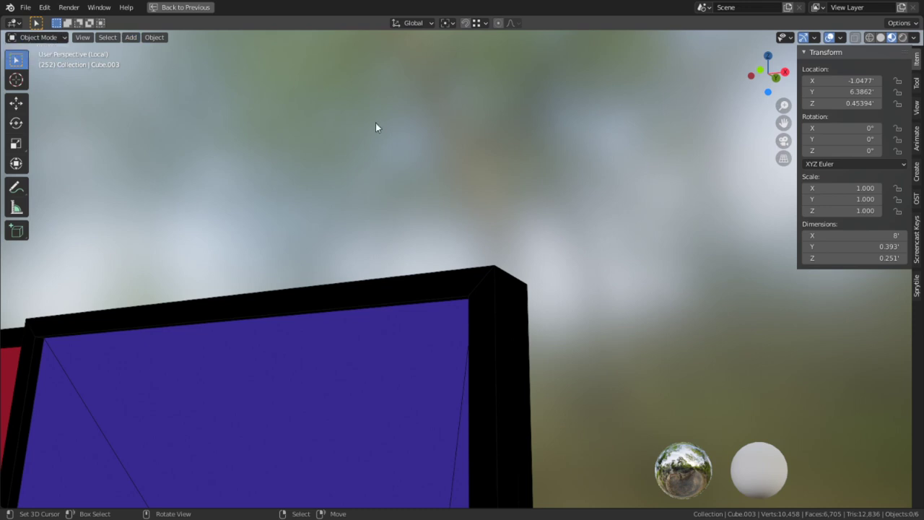
- Select the sliding door and switch it to Texture Paint mode
click(490, 341)
click(43, 36)
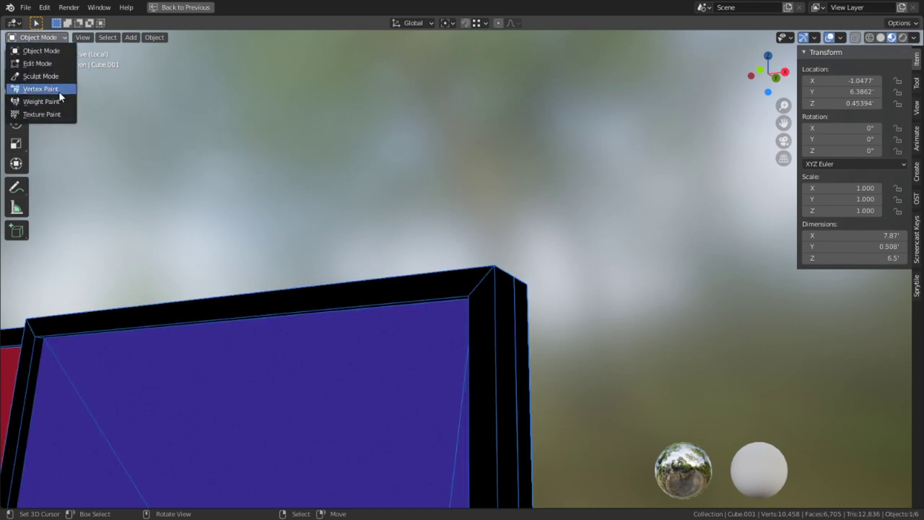
click(59, 91)
key(ctrl+space)
key(a)
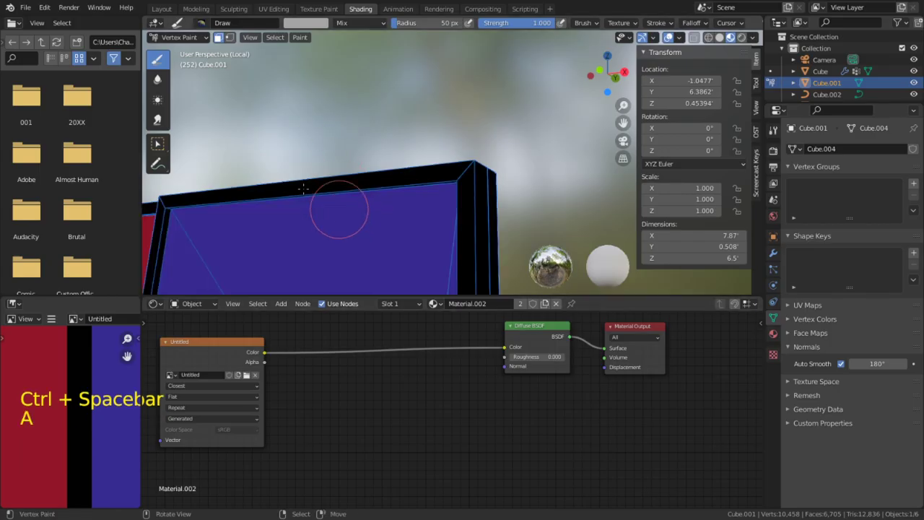
click(191, 38)
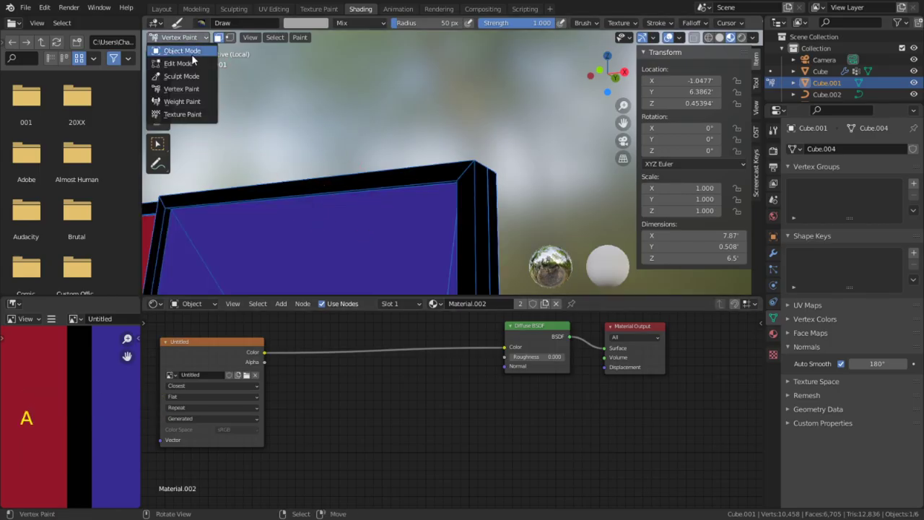
click(182, 114)
- Set the Draw brush's colour to white at full brightness and bring up the brush settings
click(307, 23)
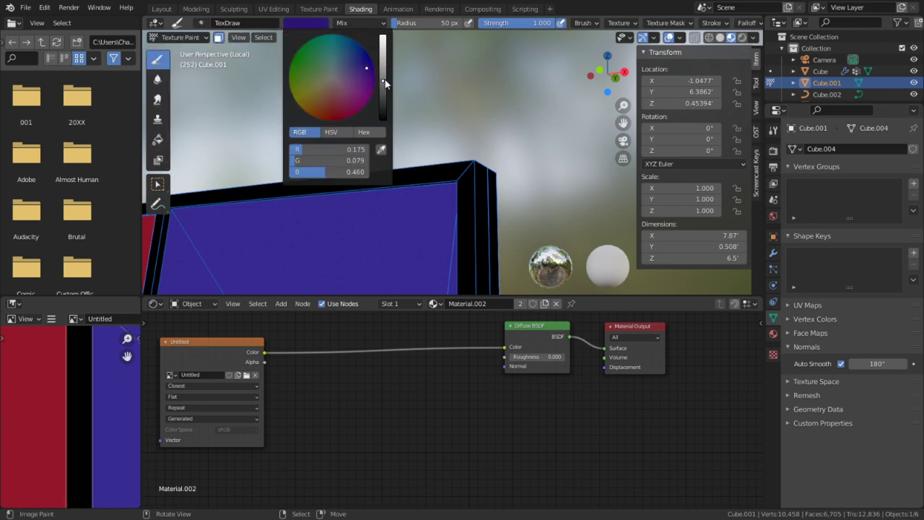
click(327, 23)
drag(383, 45, 376, 39)
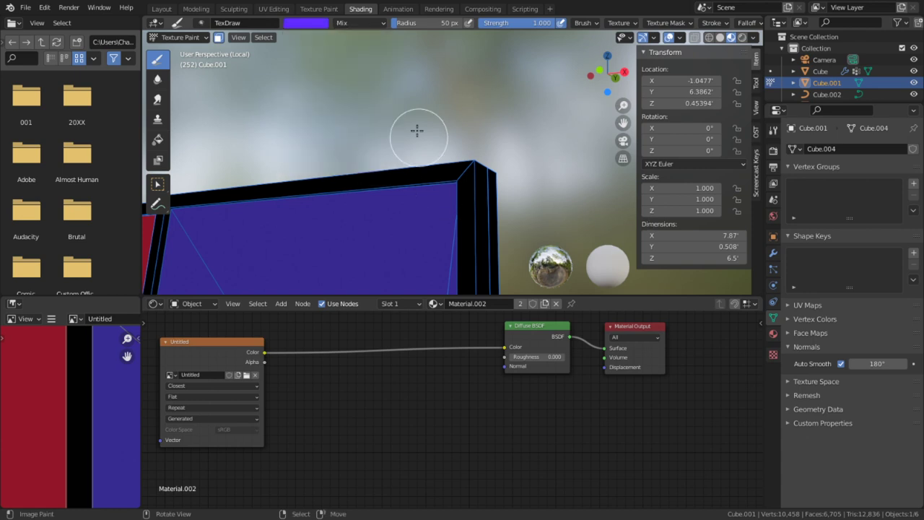
click(309, 23)
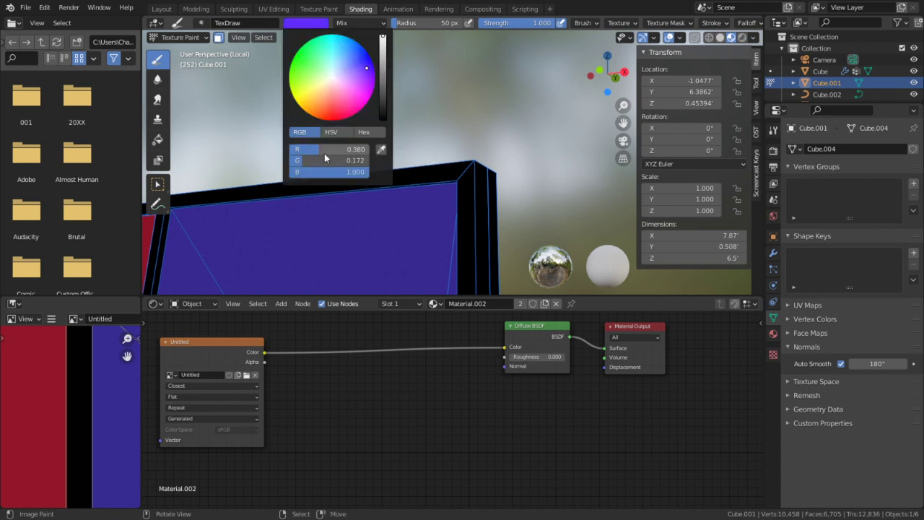
drag(330, 163, 291, 162)
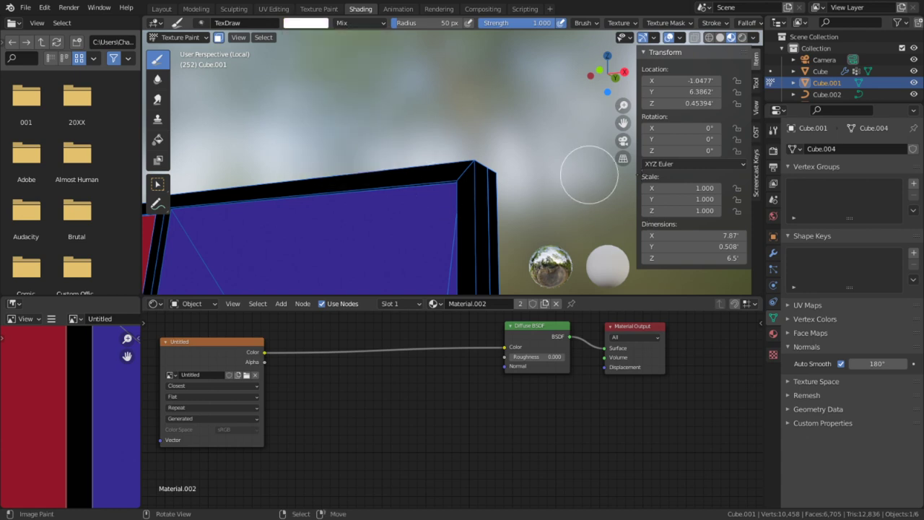
click(158, 140)
click(158, 59)
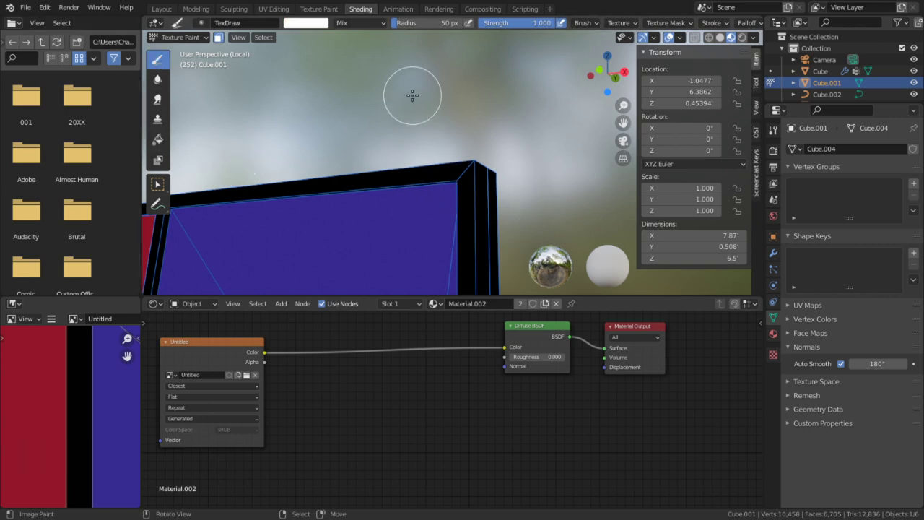
click(772, 130)
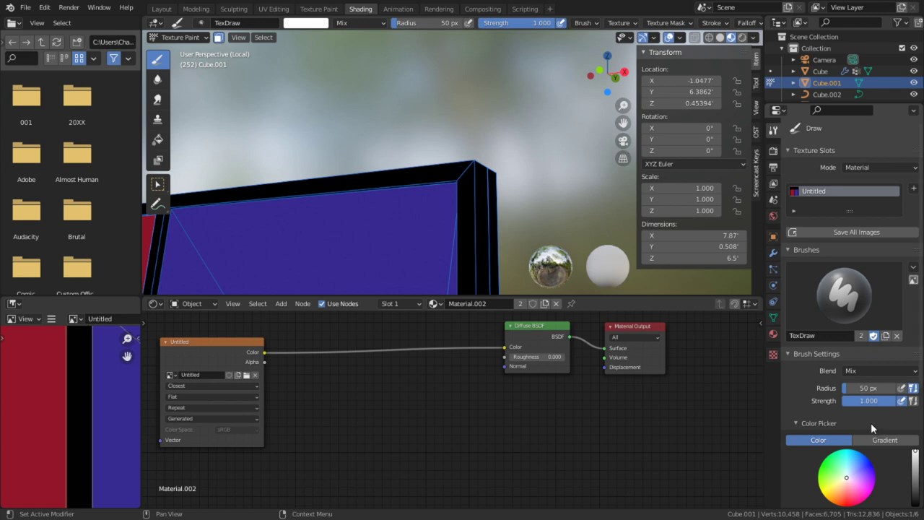
scroll(913, 392, down, 3)
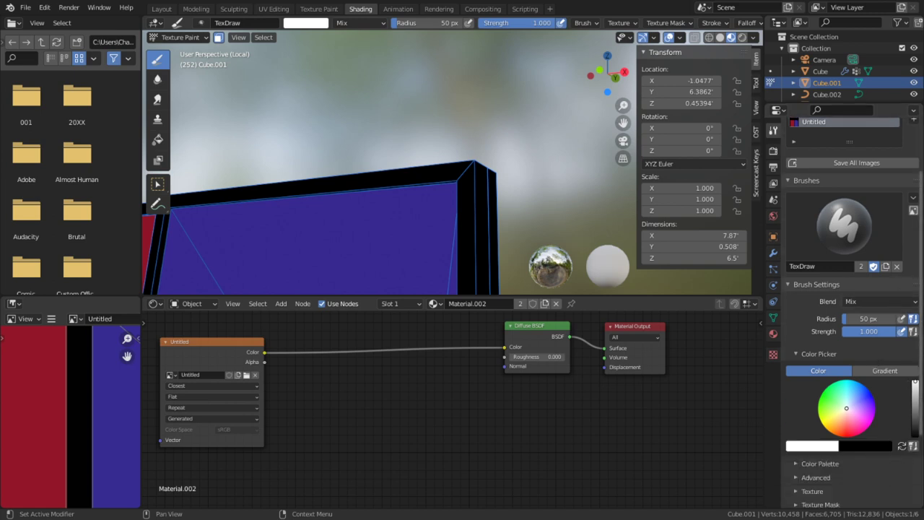
mouse_move(915, 383)
mouse_down()
mouse_move(915, 433)
mouse_move(915, 382)
mouse_up()
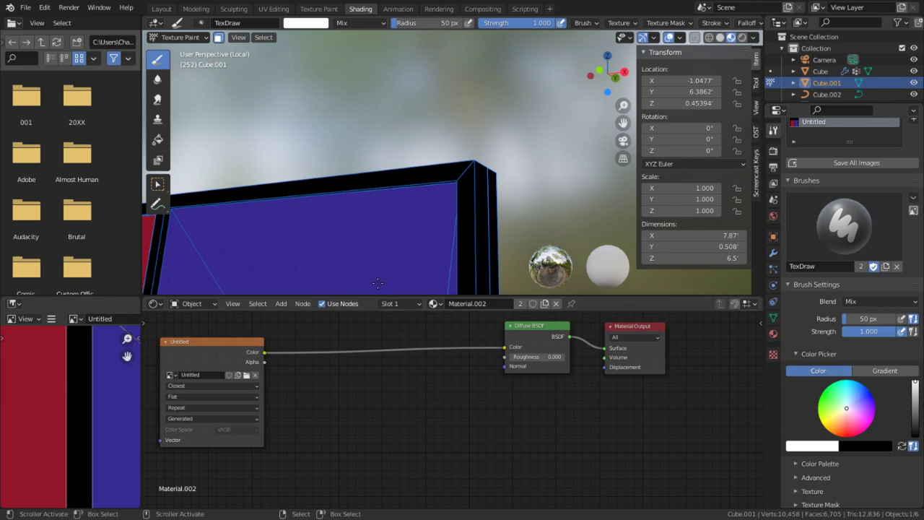
- Fill all of the door's faces with white and enlarge the image editor to inspect the texture
click(157, 139)
click(344, 262)
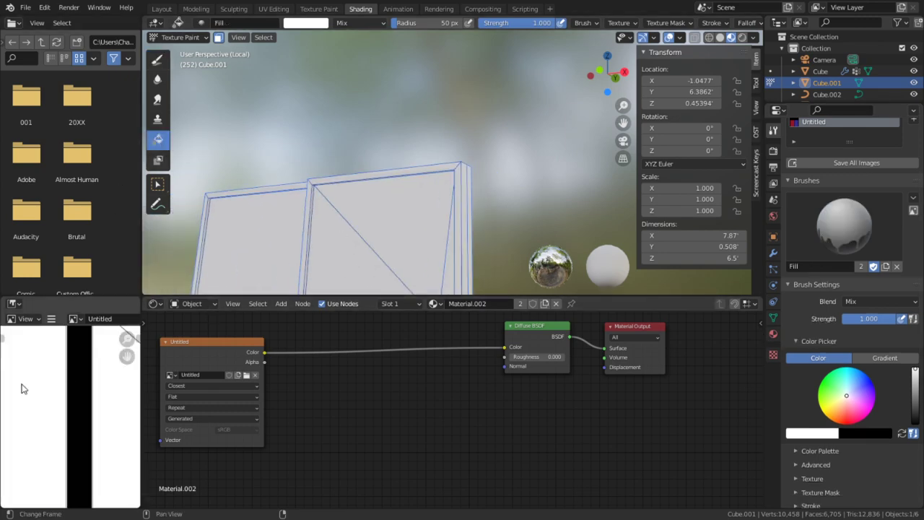
key(ctrl+space)
scroll(641, 284, up, 2)
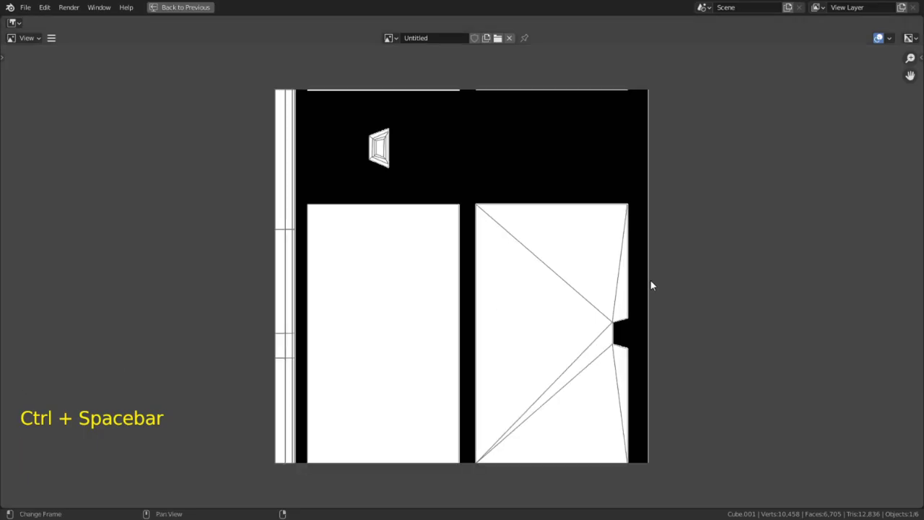
- In UV Editing, add the second door panel's UV island to the selection and move both panel islands up about 0.061' along Y
scroll(392, 196, up, 1)
key(Tab)
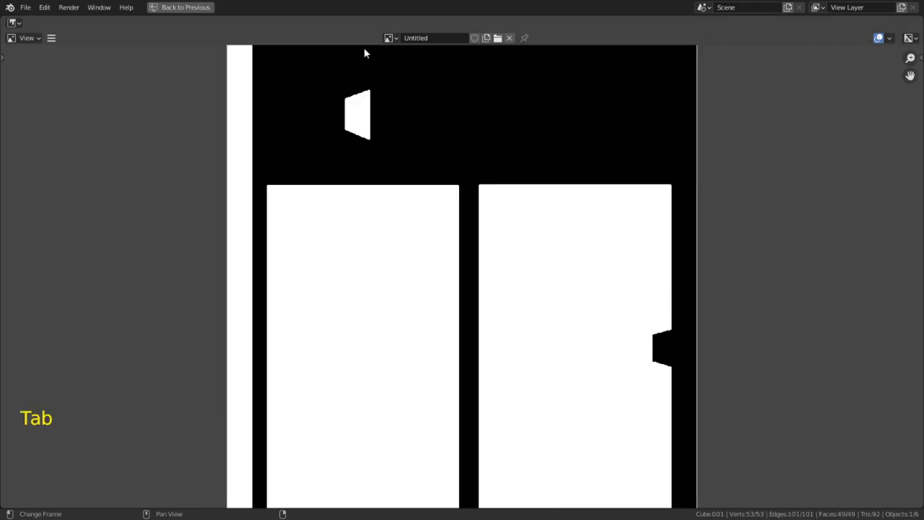
click(207, 7)
click(273, 8)
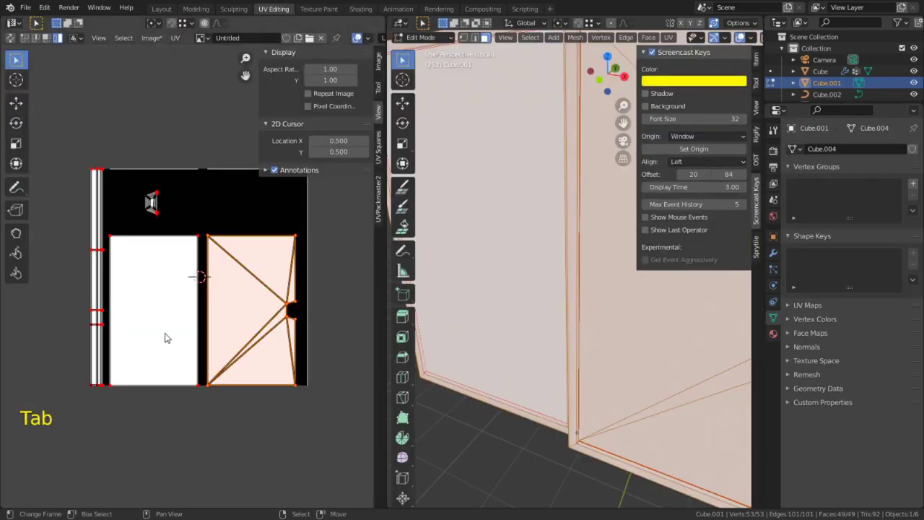
shift+click(134, 313)
key(g)
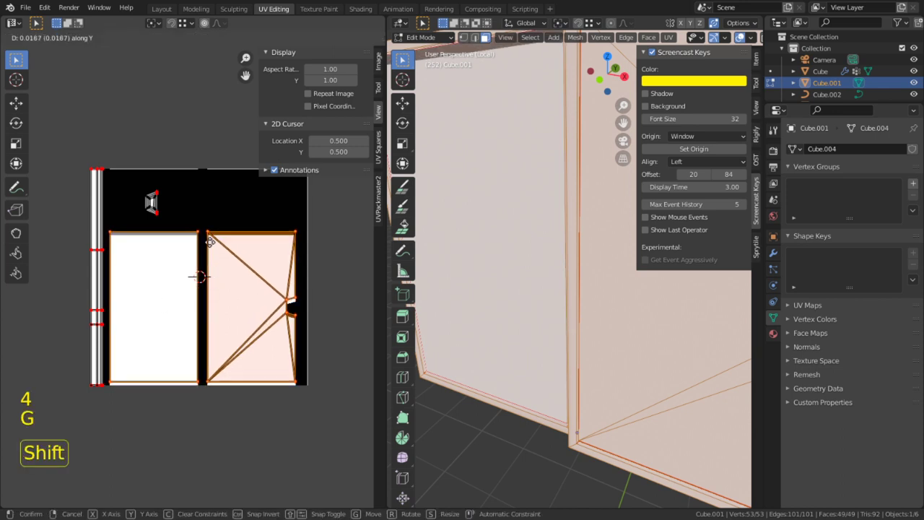
click(209, 241)
- Add the tall frame strip island to the selection and shift it with the panels about 0.028' along X
key(ctrl+space)
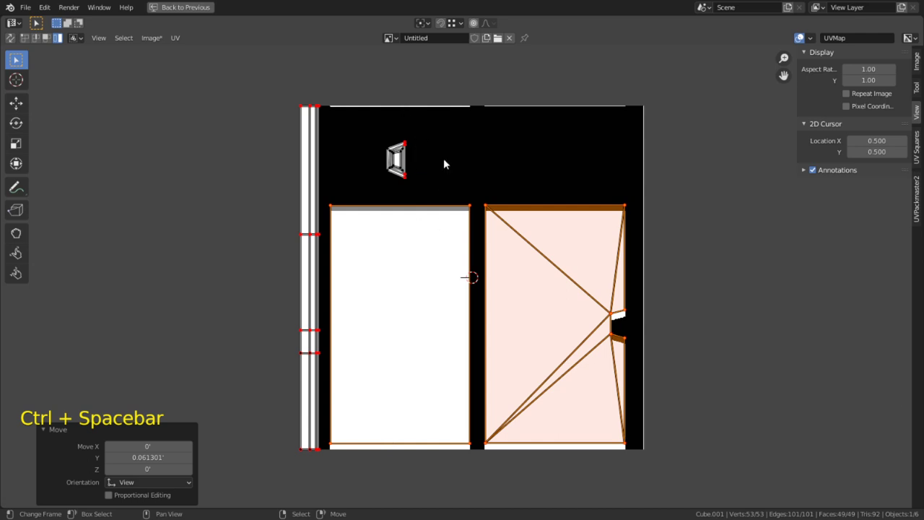
key(c)
drag(293, 99, 315, 104)
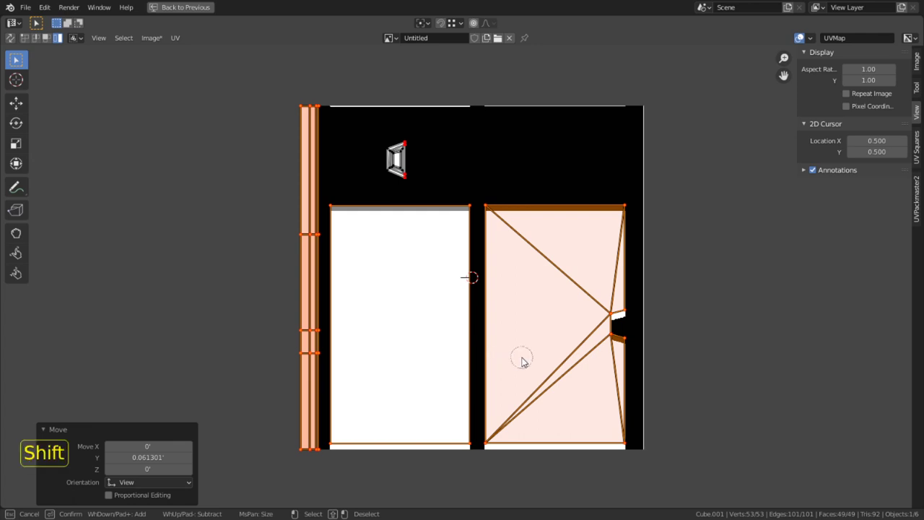
right_click(549, 352)
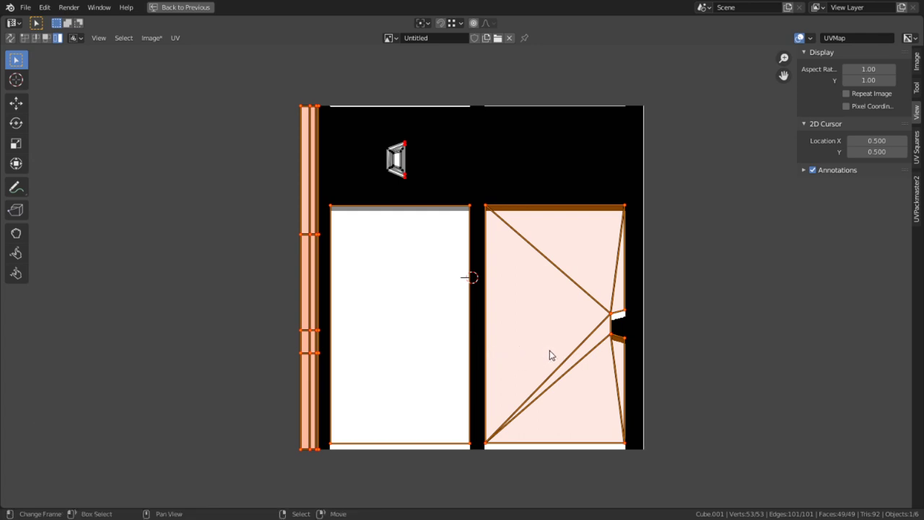
key(g)
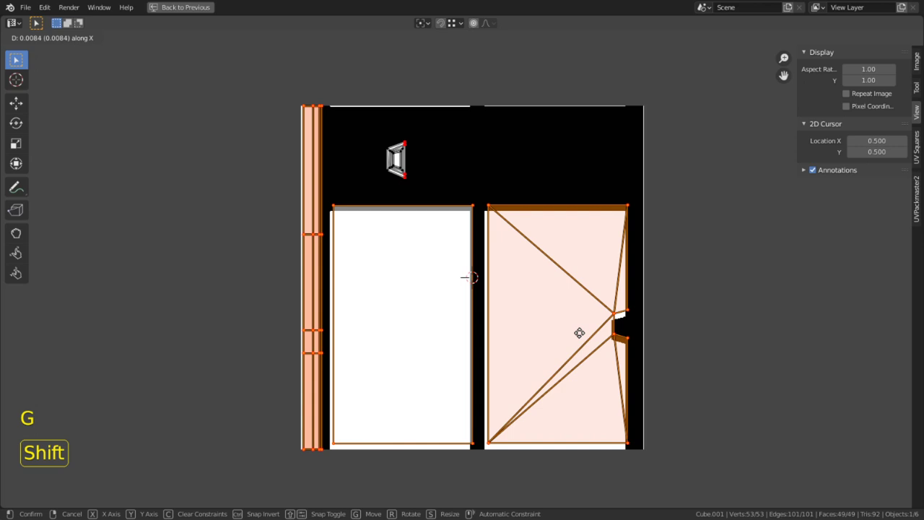
click(586, 333)
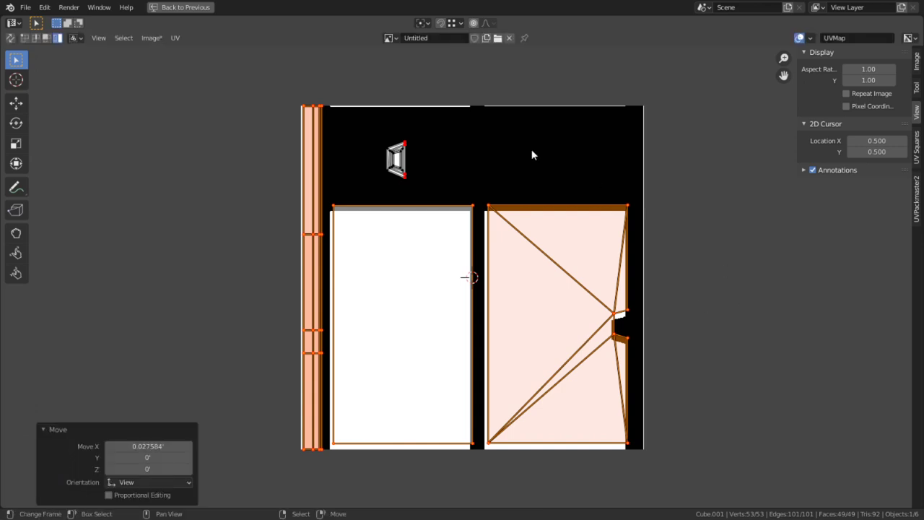
- Reload the door's texture image to clear the old fill and select all of the UV islands
key(alt+r)
key(ctrl+space)
key(a)
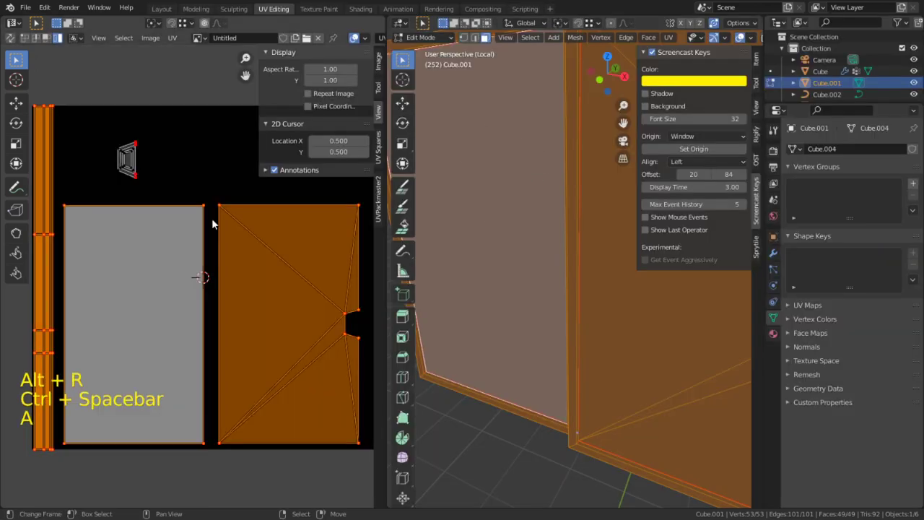
- Fill the door with white again in Texture Paint mode, return to Edit Mode and save the file
click(430, 37)
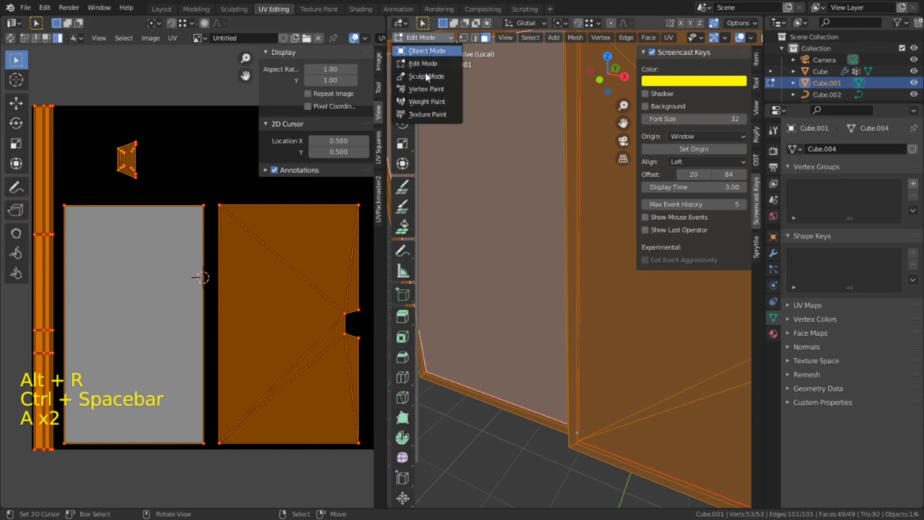
click(433, 114)
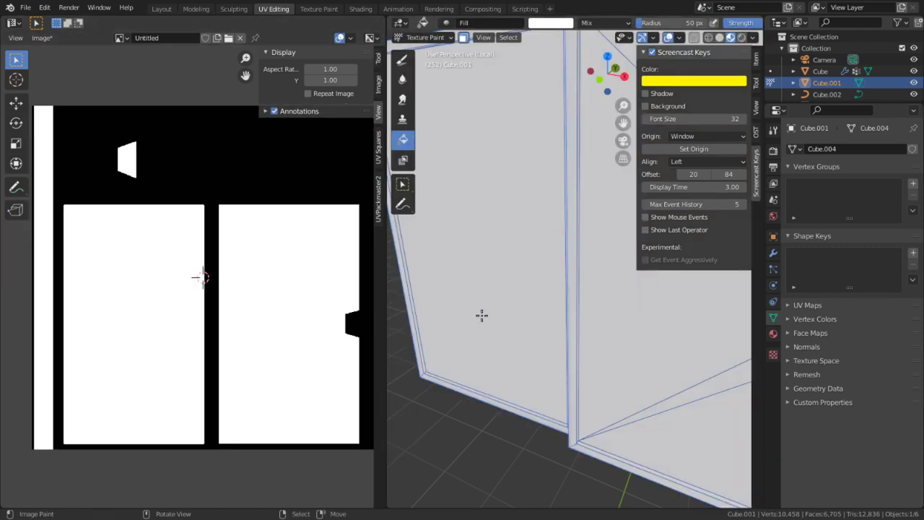
scroll(567, 209, down, 4)
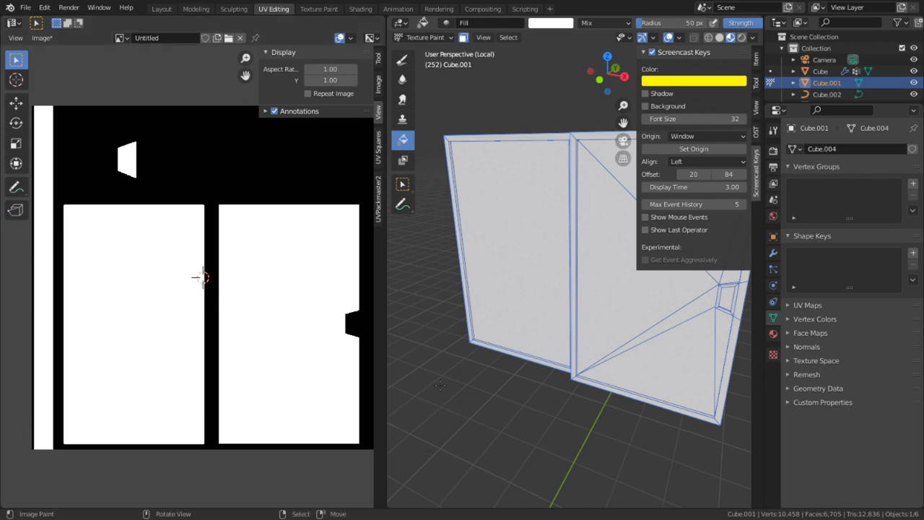
key(Tab)
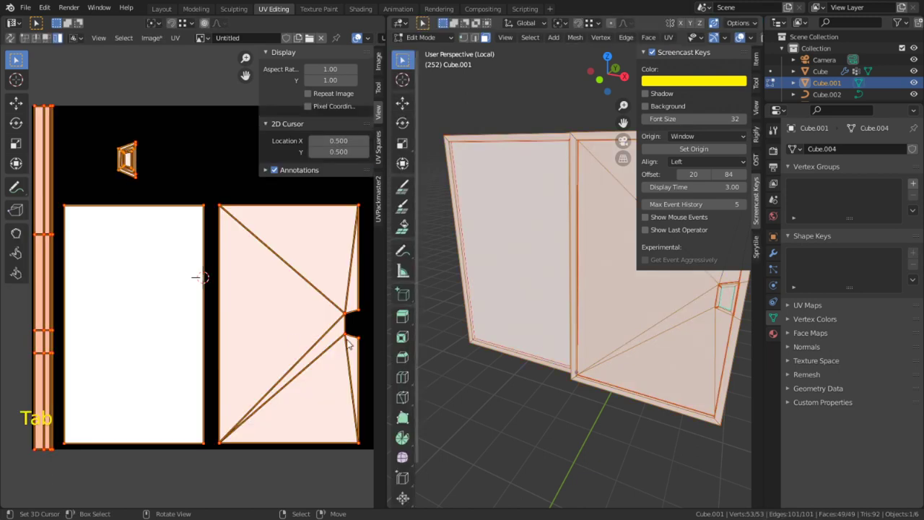
key(ctrl+s)
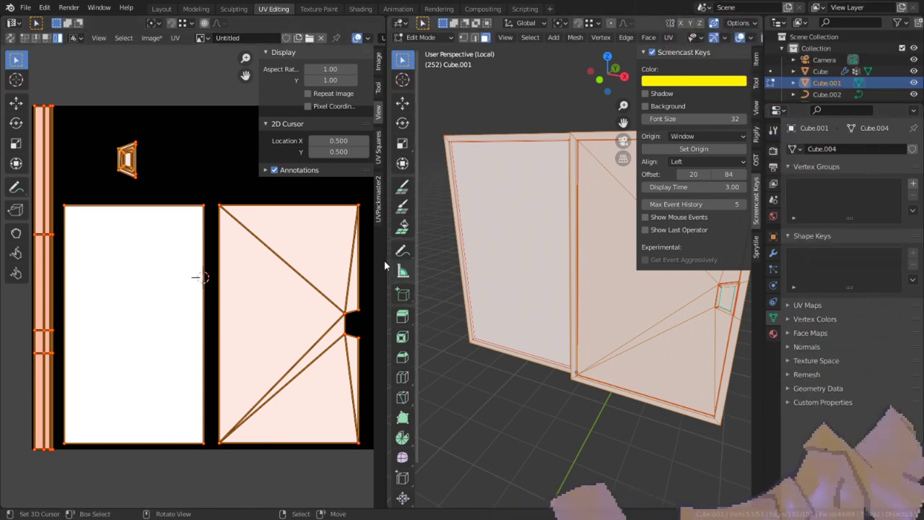
- Select the face loop around the front door panel's frame and grow the selection to include its inner faces
middle_drag(498, 329, 465, 433)
key(ctrl+space)
shift+middle_drag(689, 173, 672, 210)
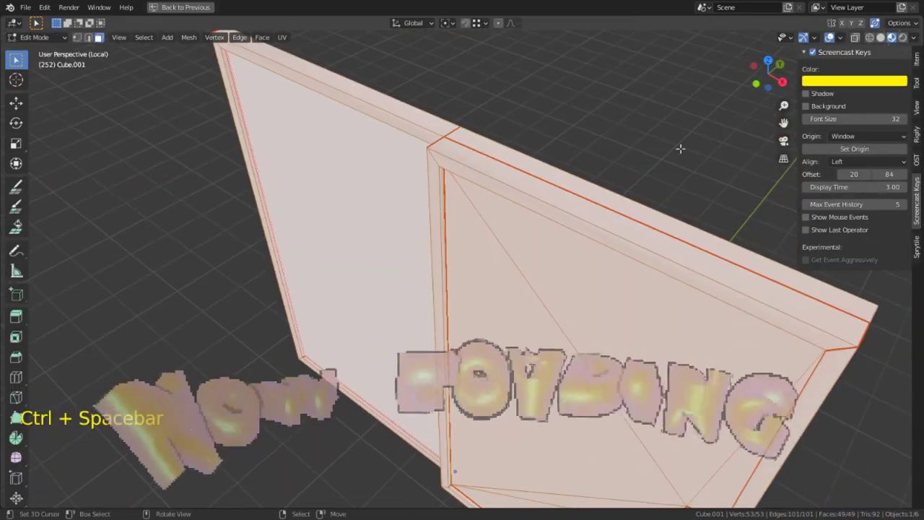
alt+click(816, 350)
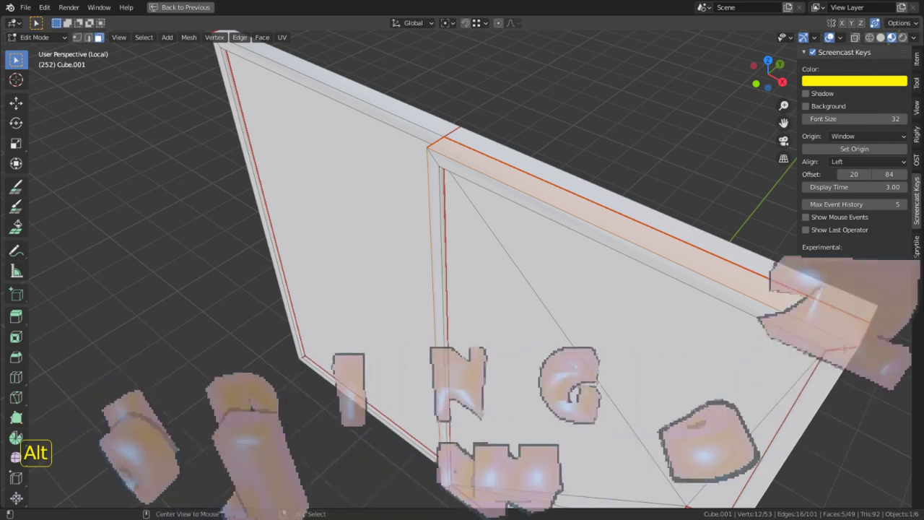
key(ctrl+KP_6)
key(ctrl+KP_Add)
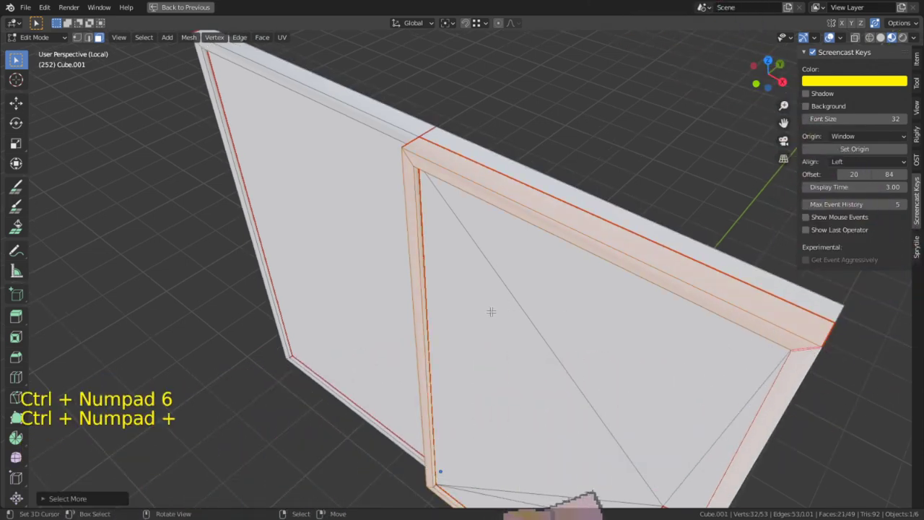
- Duplicate the selected frame faces in place and separate the copy into its own object
key(shift+d)
right_click(505, 289)
key(p)
click(502, 289)
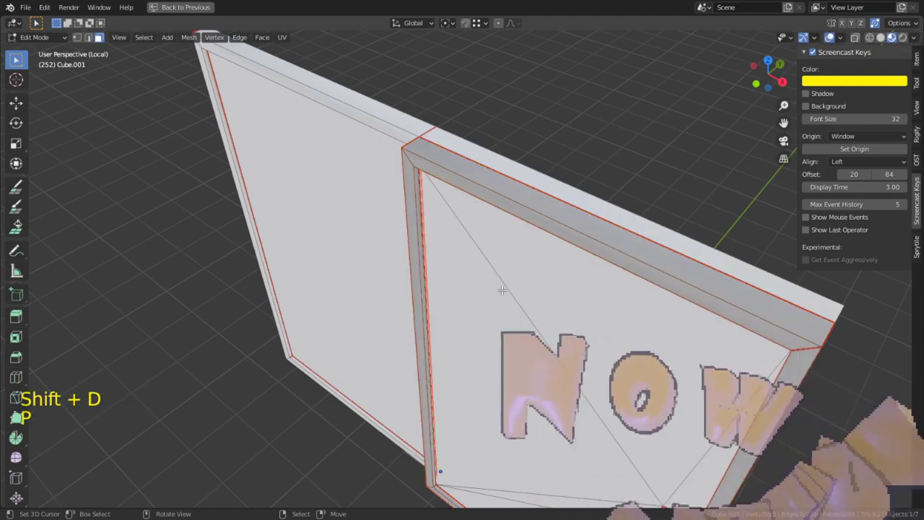
- Return to Object Mode, select the separated frame copy and hide all other objects
key(Tab)
key(shift+space)
click(502, 189)
key(shift+h)
key(ctrl+space)
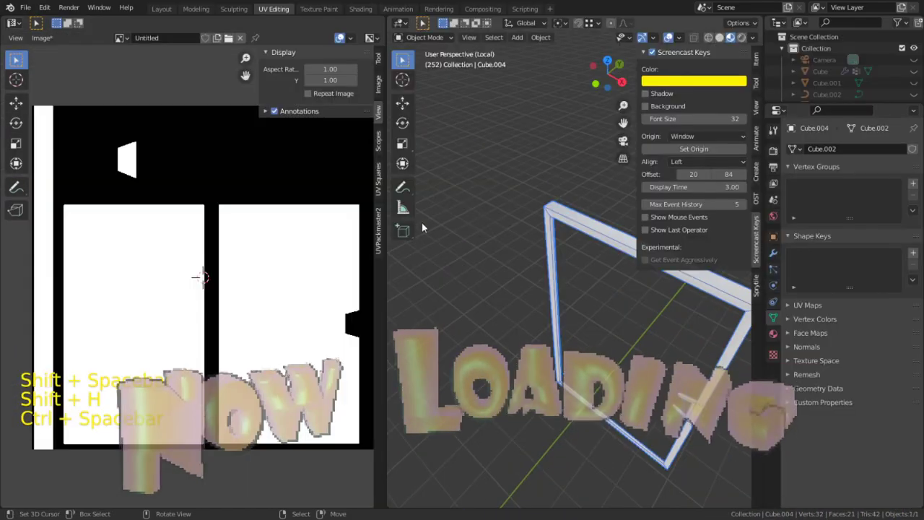
- Delete the handle recess faces from the frame copy and select its remaining faces
key(Tab)
key(a)
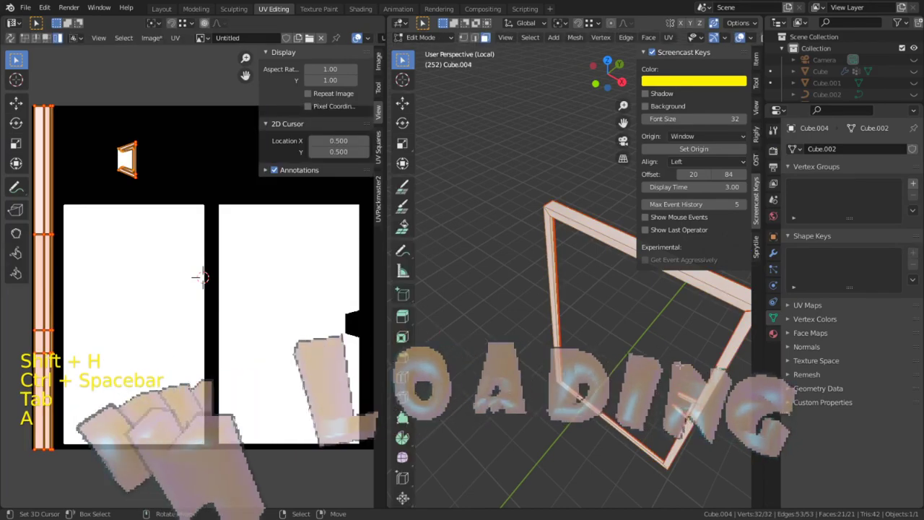
alt+middle_click(685, 400)
middle_drag(685, 400, 600, 329)
key(ctrl+space)
middle_drag(633, 276, 523, 318)
scroll(523, 318, up, 4)
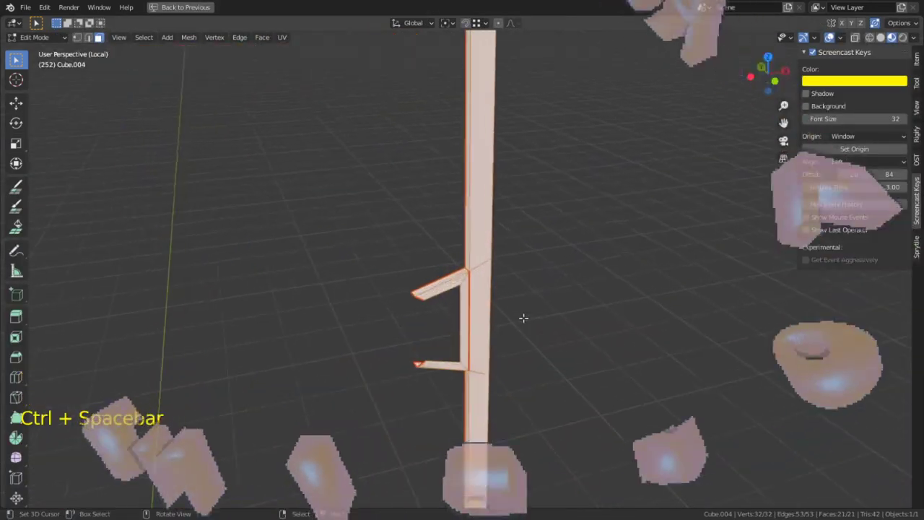
key(3)
alt+click(442, 305)
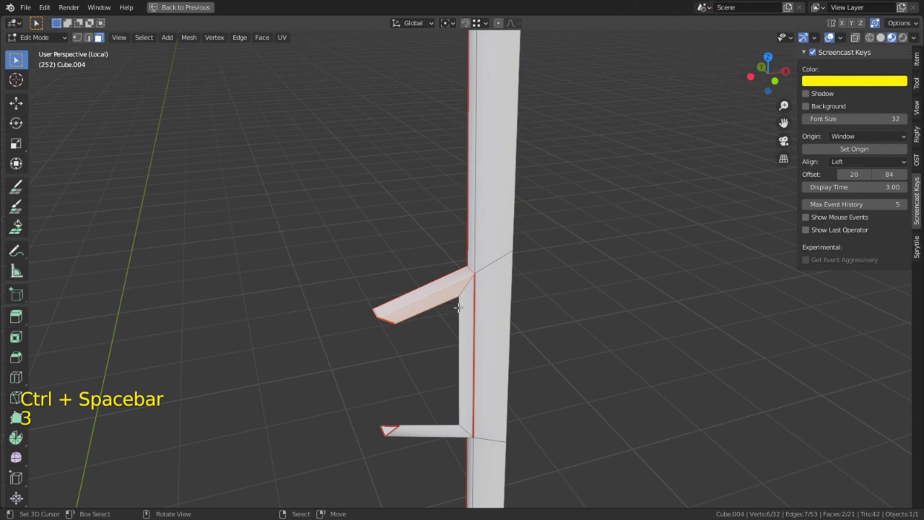
alt+shift+click(429, 430)
key(x)
click(424, 400)
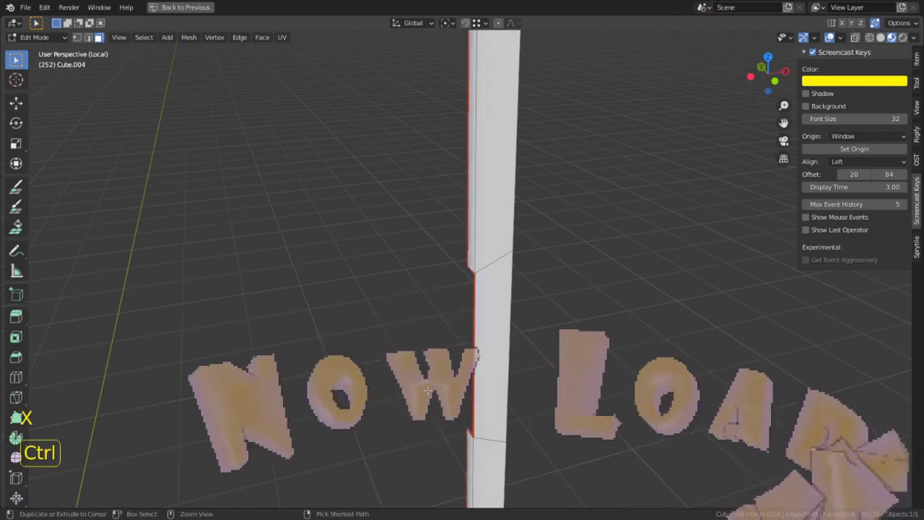
key(ctrl+space)
key(a)
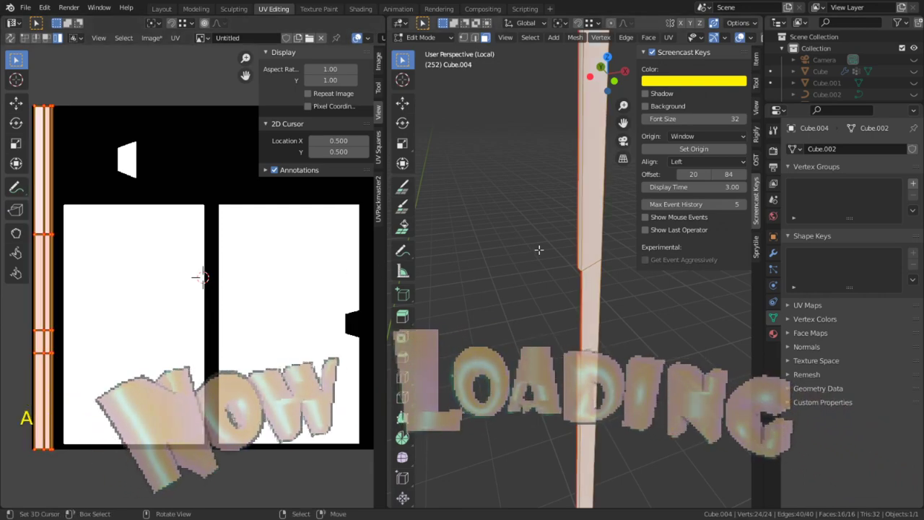
- In the Shading workspace, disconnect the image texture and connect a Vertex Color node to the Diffuse BSDF's Color input
click(361, 8)
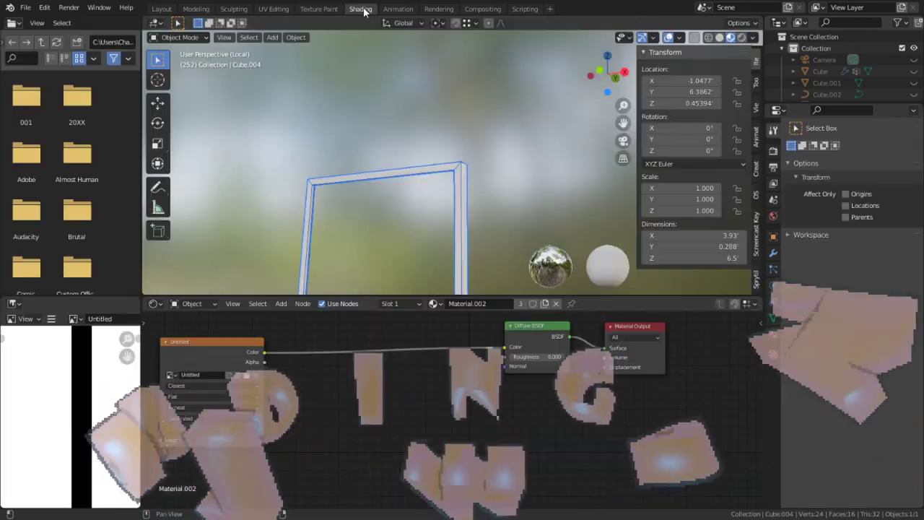
drag(247, 344, 344, 336)
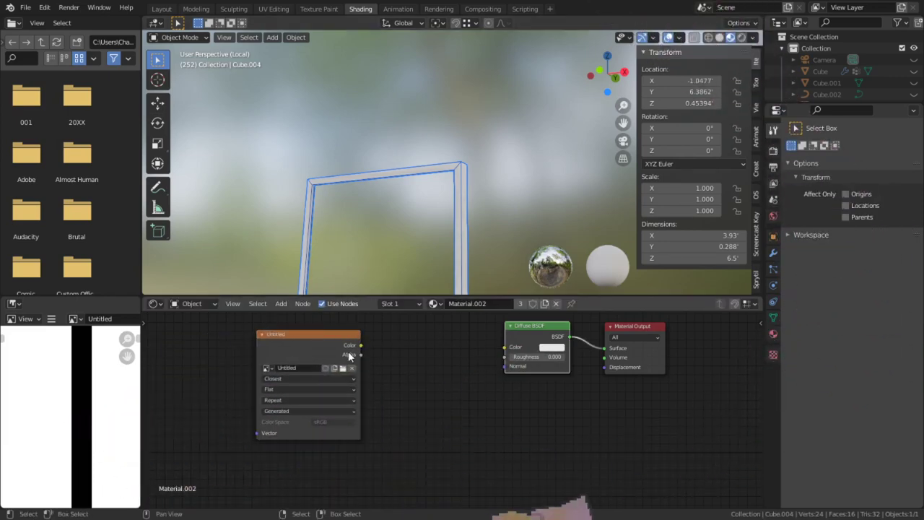
right_click(353, 358)
key(shift+a)
click(370, 353)
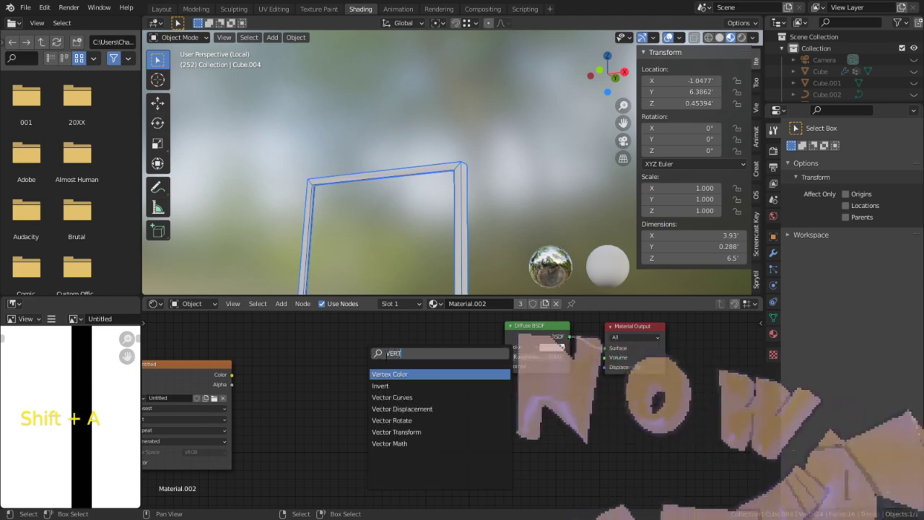
text(VER)
key(Return)
click(383, 368)
drag(417, 365, 508, 346)
- Enlarge the 3D view and switch the frame copy to Vertex Paint mode
key(ctrl+space)
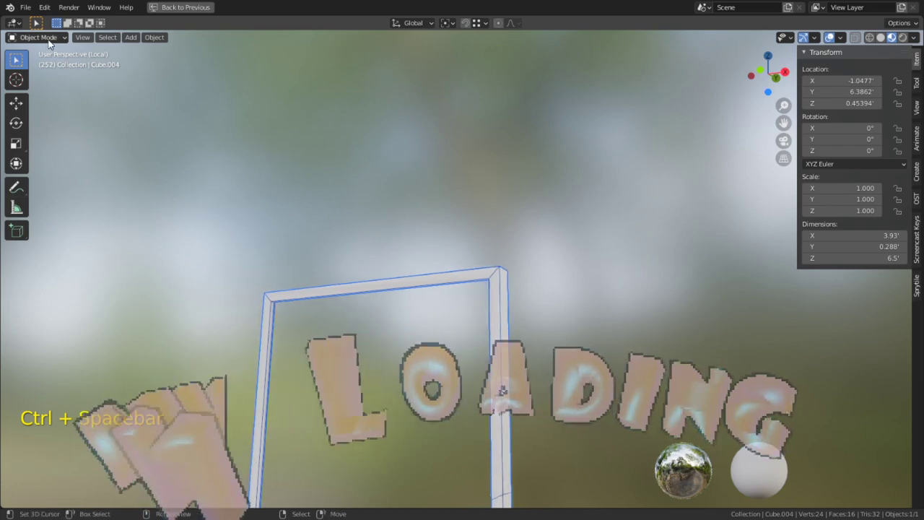
click(42, 37)
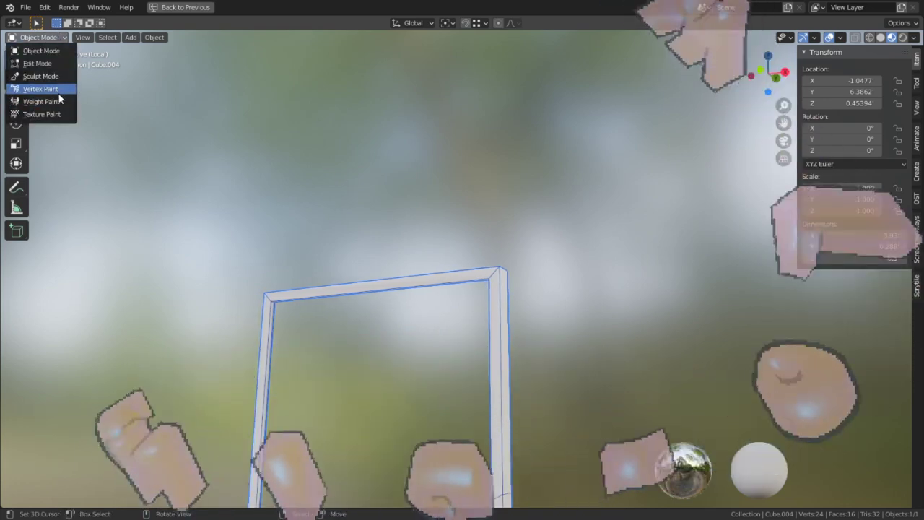
click(57, 92)
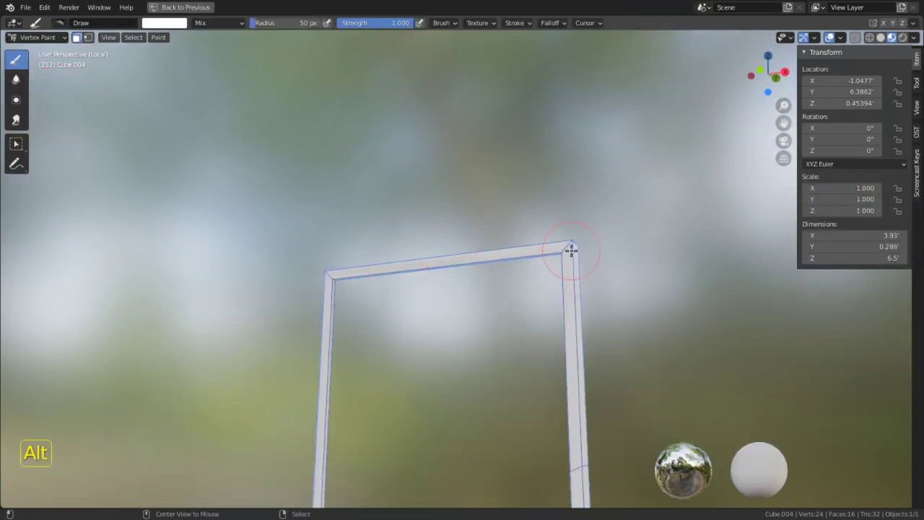
- Select the inner edge loop beside the frame's handle gap in Edit Mode and return to Vertex Paint mode
alt+middle_click(570, 251)
scroll(521, 262, up, 3)
mouse_move(515, 264)
middle_down()
mouse_move(531, 253)
mouse_move(462, 303)
mouse_move(466, 334)
mouse_move(429, 357)
mouse_move(538, 130)
middle_up()
key(Tab)
key(alt+a)
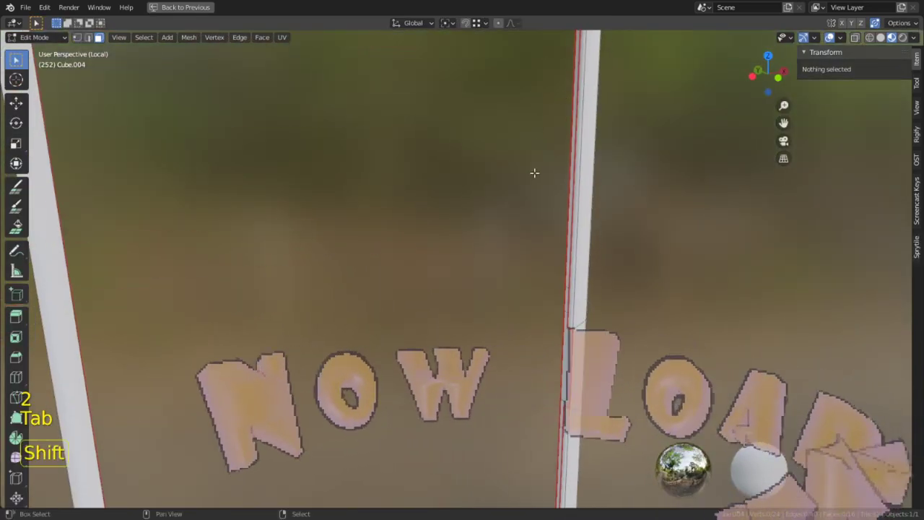
alt+click(562, 350)
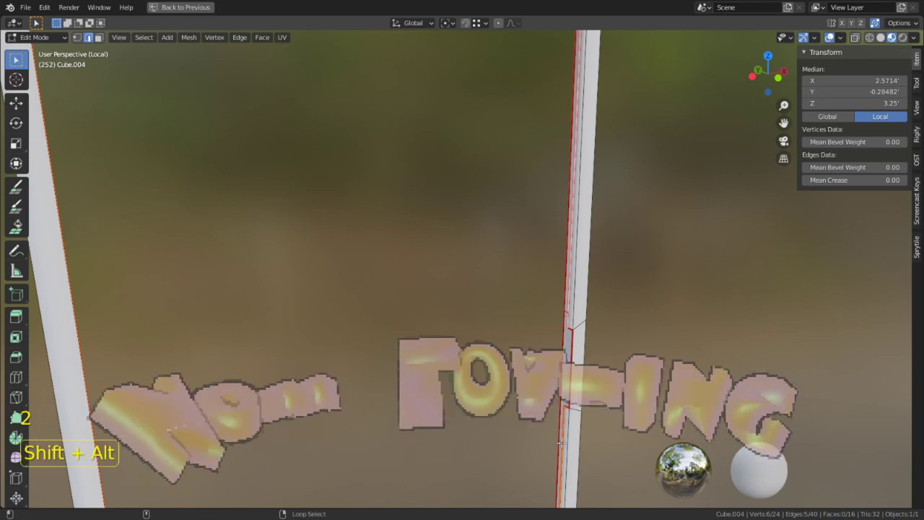
scroll(561, 438, down, 5)
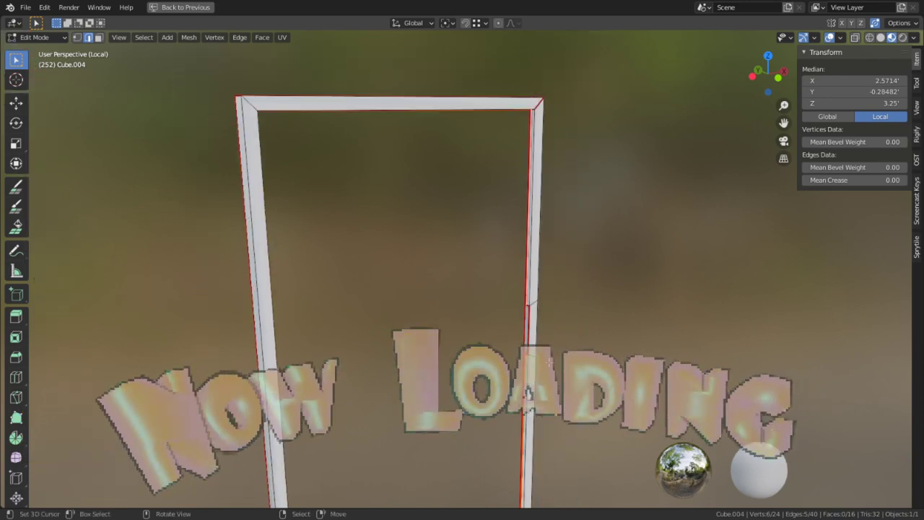
key(Tab)
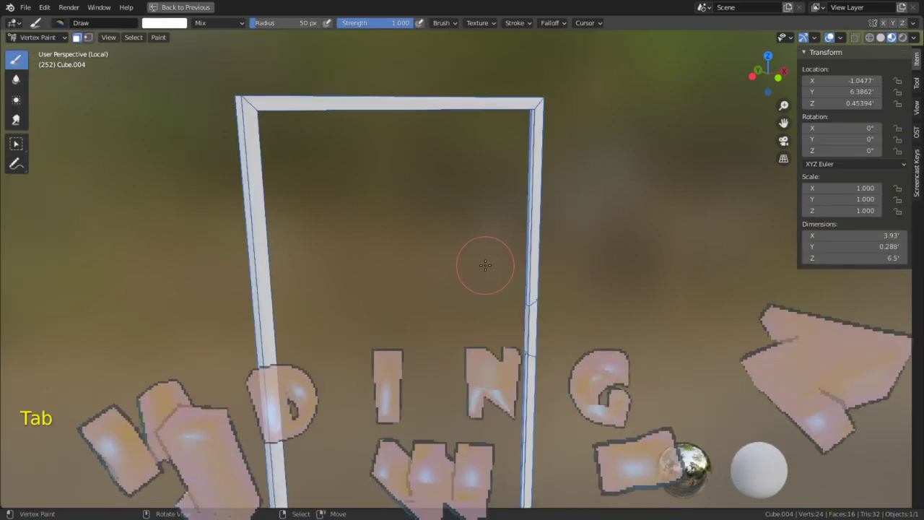
- Delete all of the frame copy's geometry in Edit Mode
key(shift+space)
key(Tab)
key(a)
key(x)
click(262, 248)
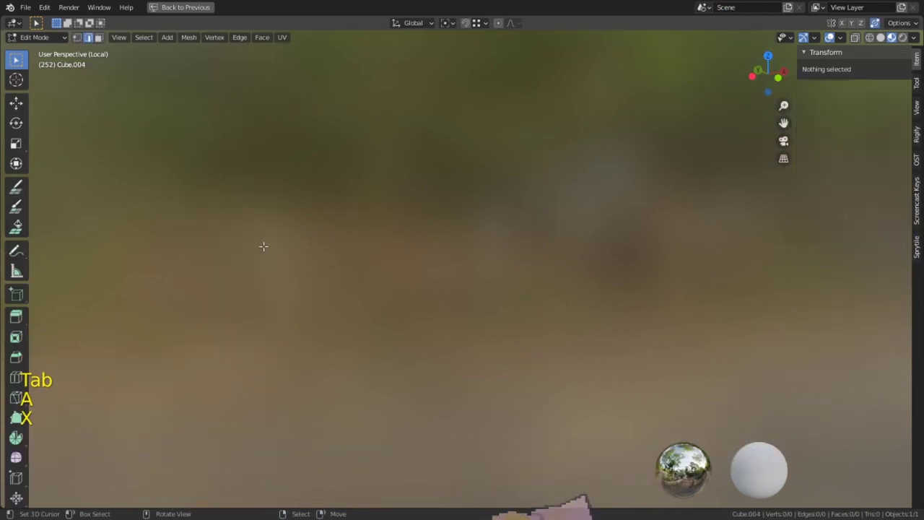
- Unhide all objects, select the sliding door, and isolate it in local view in Edit Mode
key(super)
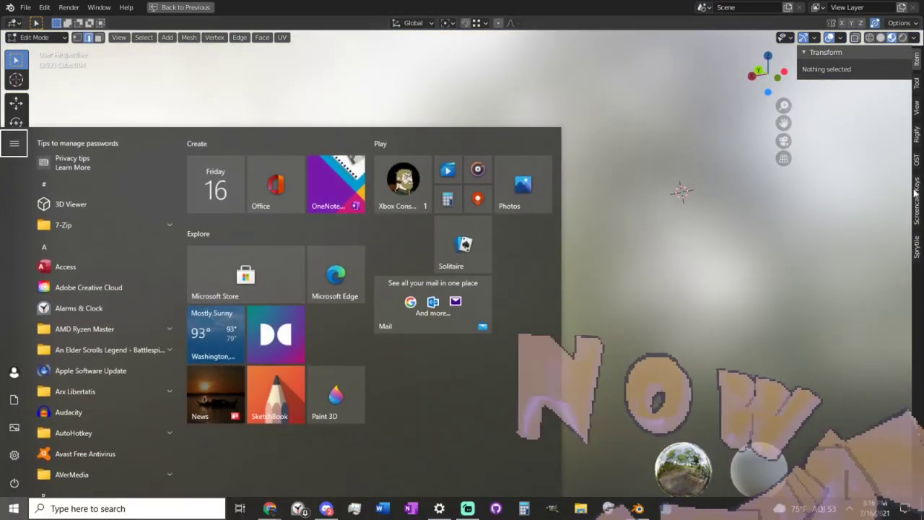
key(super)
key(Tab)
key(slash)
key(shift+space)
key(alt+h)
scroll(402, 207, down, 2)
middle_drag(515, 265, 567, 219)
scroll(544, 256, up, 3)
right_click(419, 160)
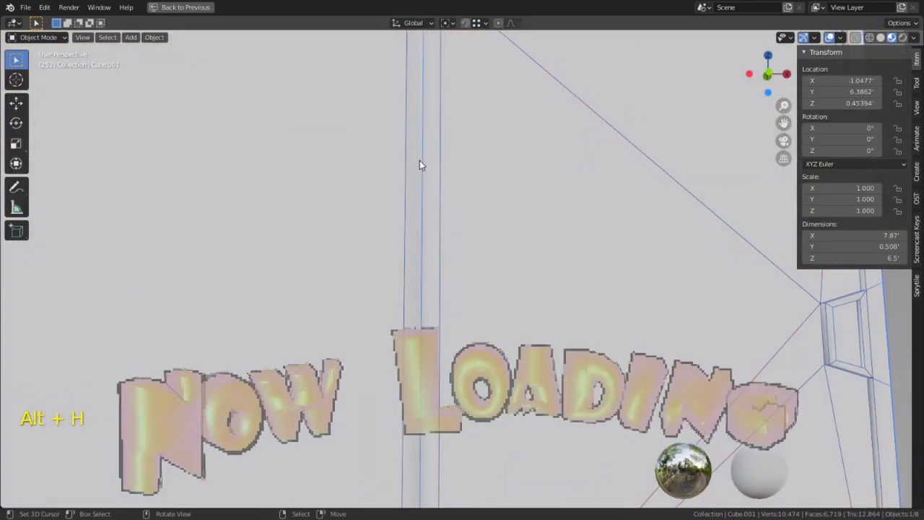
key(Tab)
key(slash)
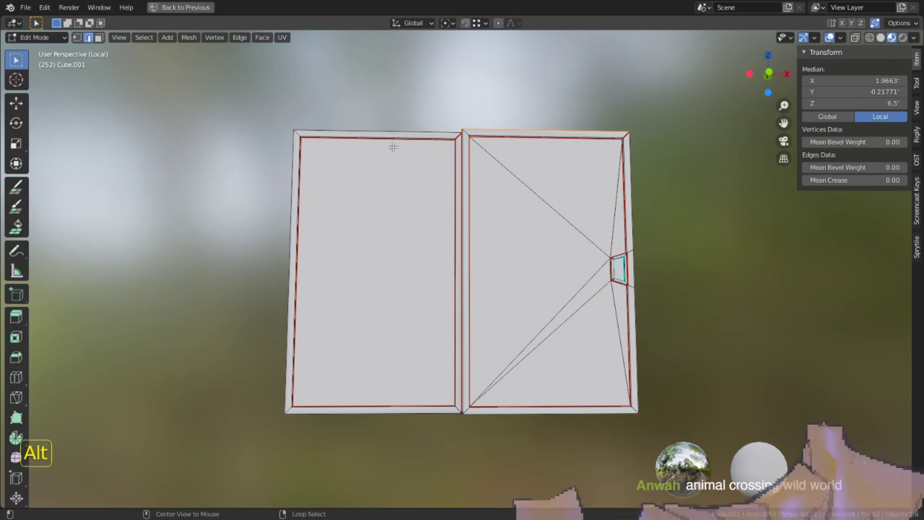
- Hide the left door panel's large front face using face selection
scroll(439, 144, up, 1)
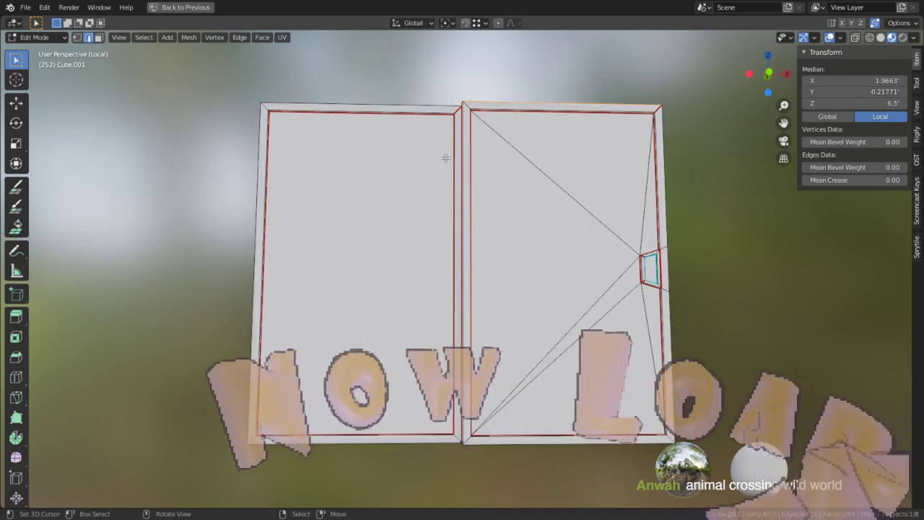
middle_drag(455, 212, 398, 163)
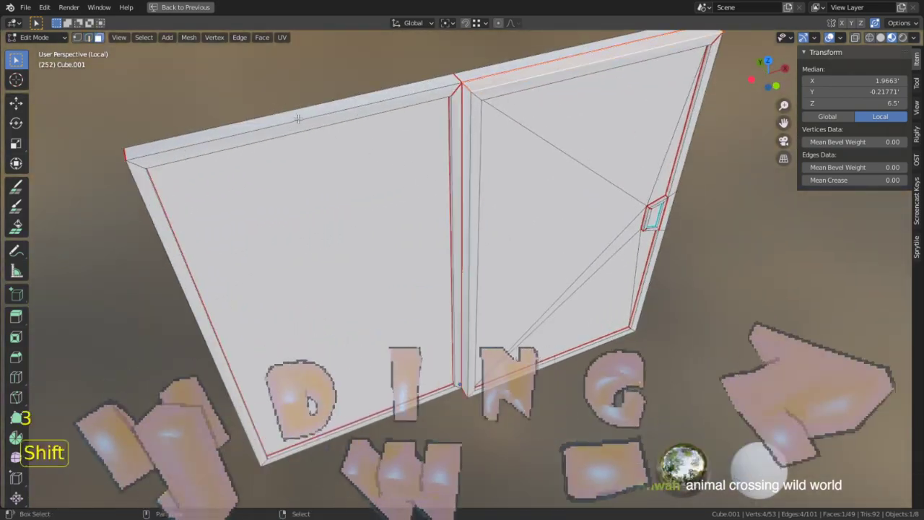
alt+shift+click(298, 119)
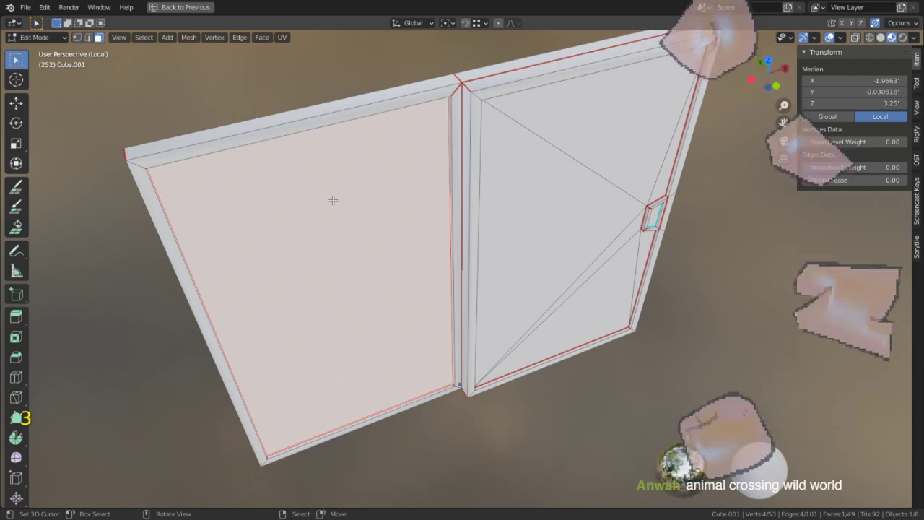
key(h)
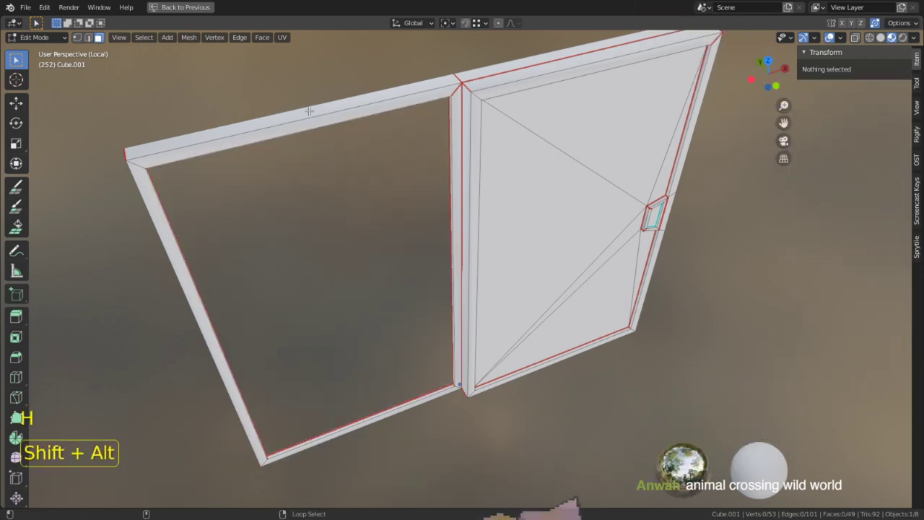
- Select the frame faces all around the left panel's opening
alt+shift+click(290, 122)
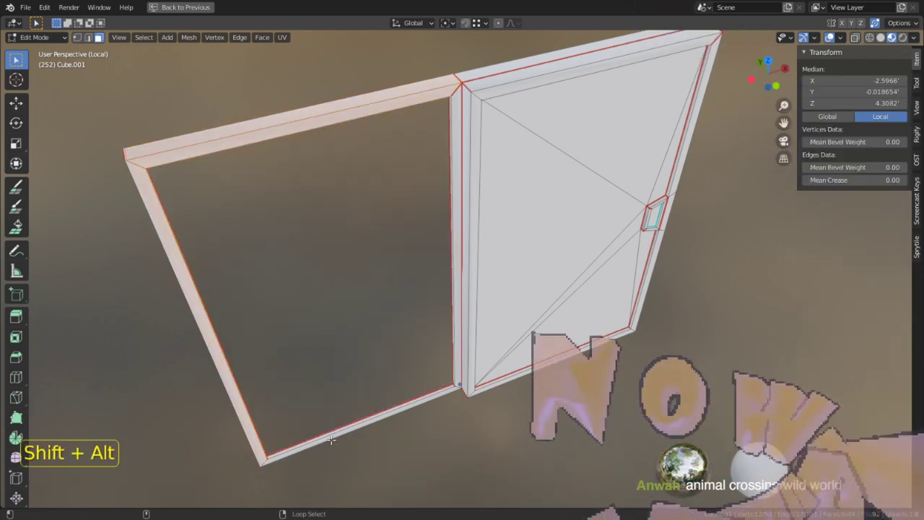
middle_drag(480, 382, 559, 291)
middle_drag(489, 233, 485, 183)
middle_drag(590, 217, 431, 184)
shift+middle_drag(703, 192, 719, 223)
middle_drag(469, 203, 496, 237)
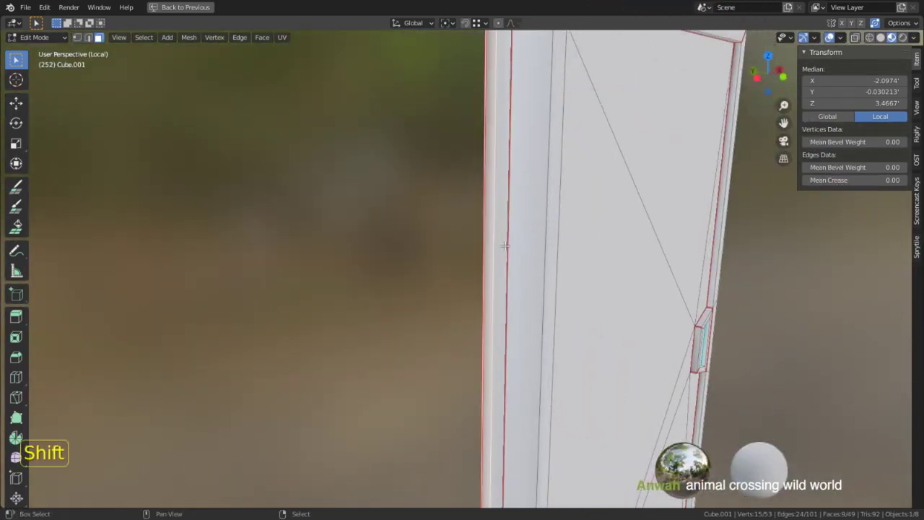
mouse_move(638, 234)
middle_down()
mouse_move(538, 247)
mouse_move(628, 229)
mouse_move(479, 213)
mouse_move(442, 237)
middle_up()
middle_drag(444, 305, 511, 306)
- Switch to the UV Editing workspace and enlarge the 3D view
key(ctrl+space)
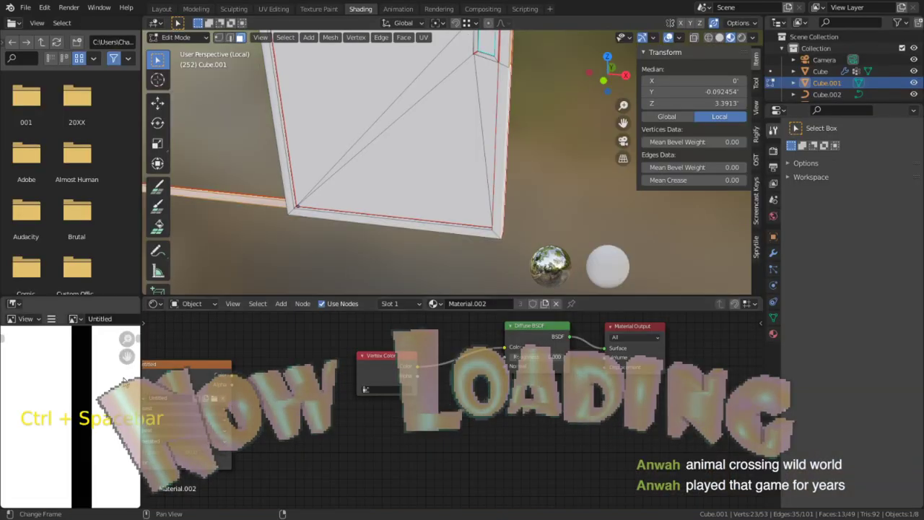
key(ctrl+space)
key(ctrl+space)
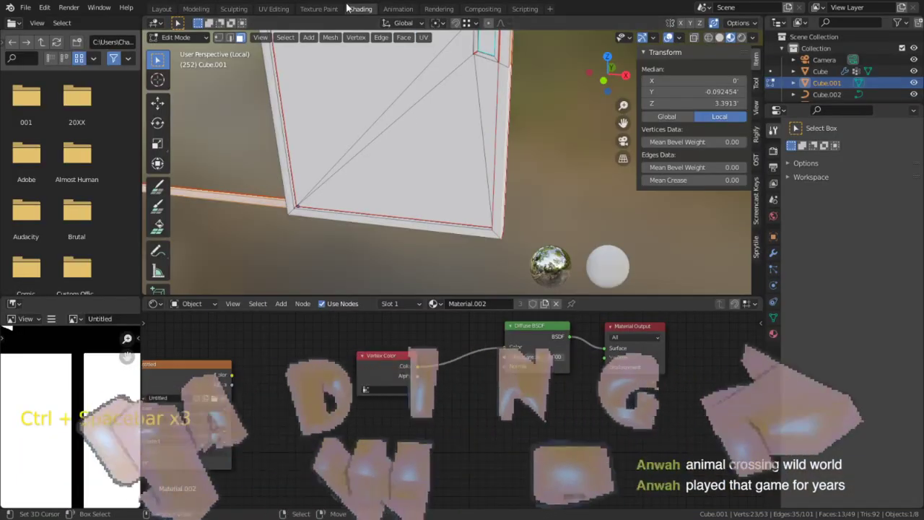
click(274, 9)
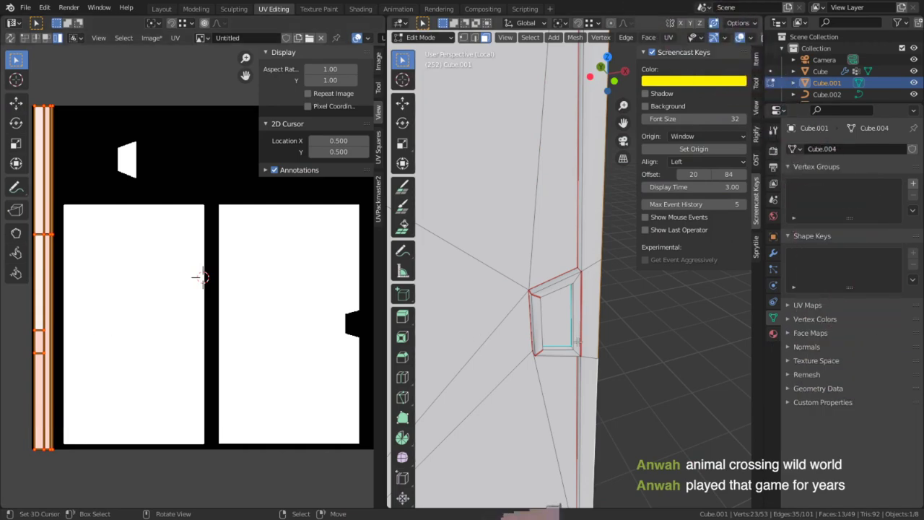
key(ctrl+space)
- Reduce the frame selection to the faces along the left side and the top of the left panel
scroll(578, 335, down, 5)
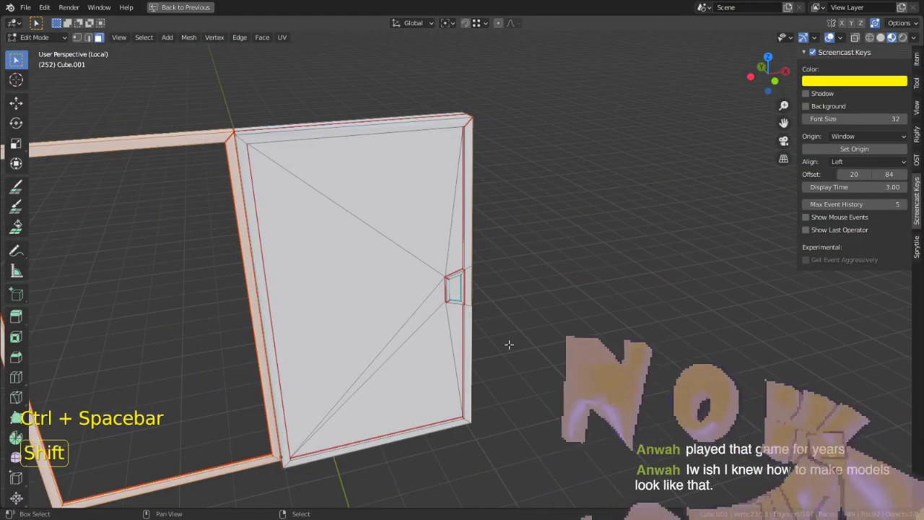
shift+middle_drag(370, 271, 549, 272)
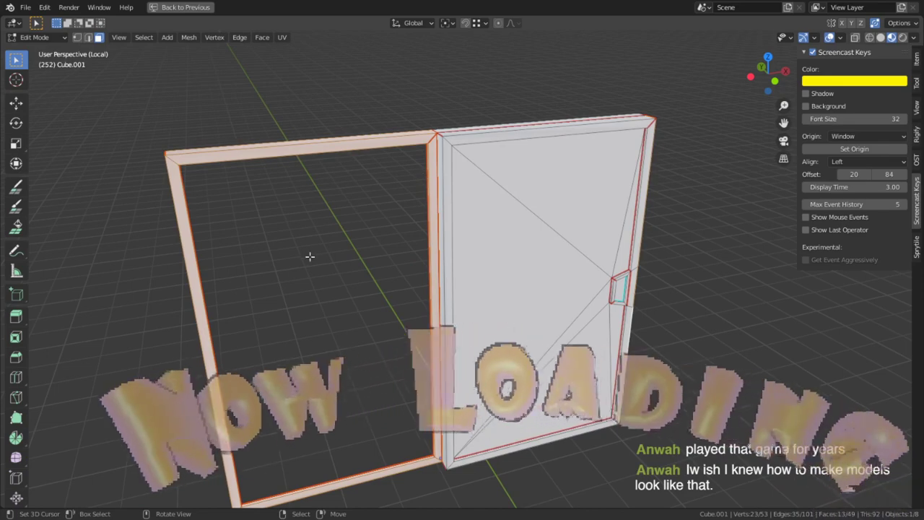
middle_drag(285, 200, 339, 194)
key(c)
drag(343, 304, 328, 306)
shift+middle_drag(348, 306, 377, 262)
middle_drag(449, 187, 364, 148)
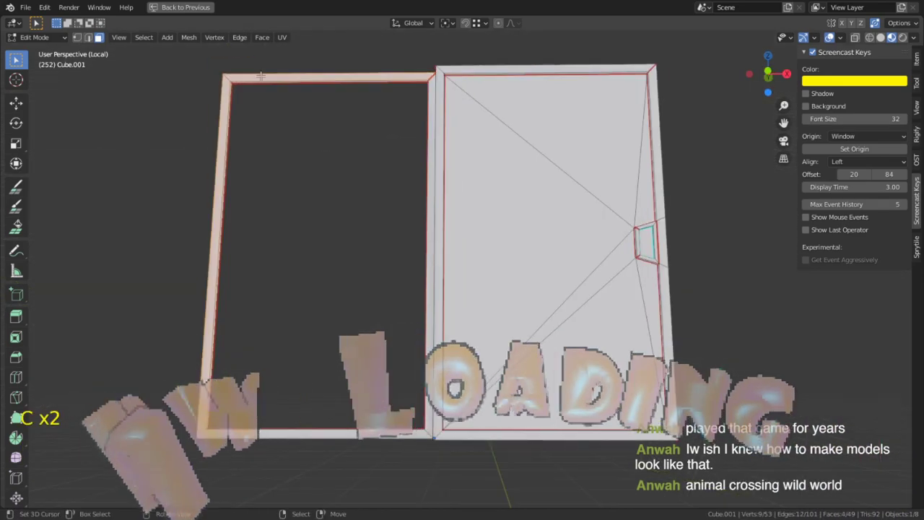
alt+shift+click(268, 74)
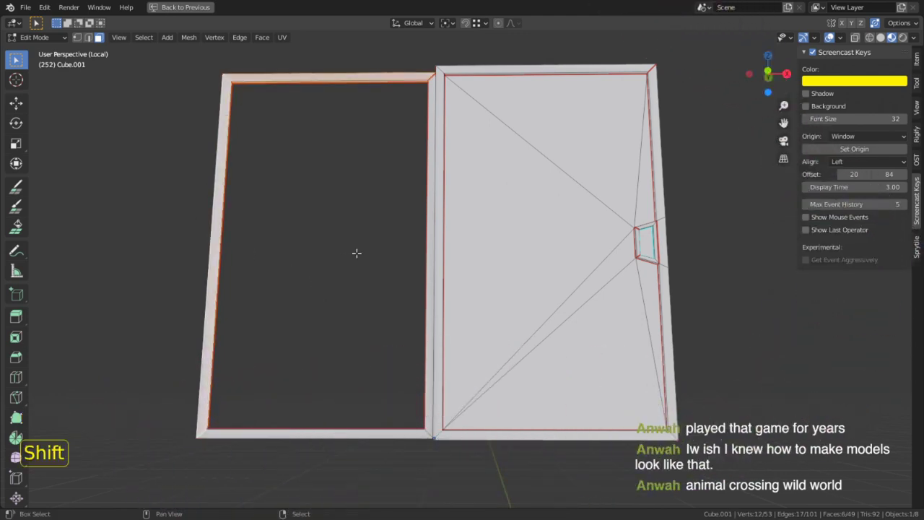
- Duplicate the selected frame faces, separate the copy into its own object, and isolate it in Object Mode
key(shift+d)
right_click(391, 229)
key(p)
click(391, 229)
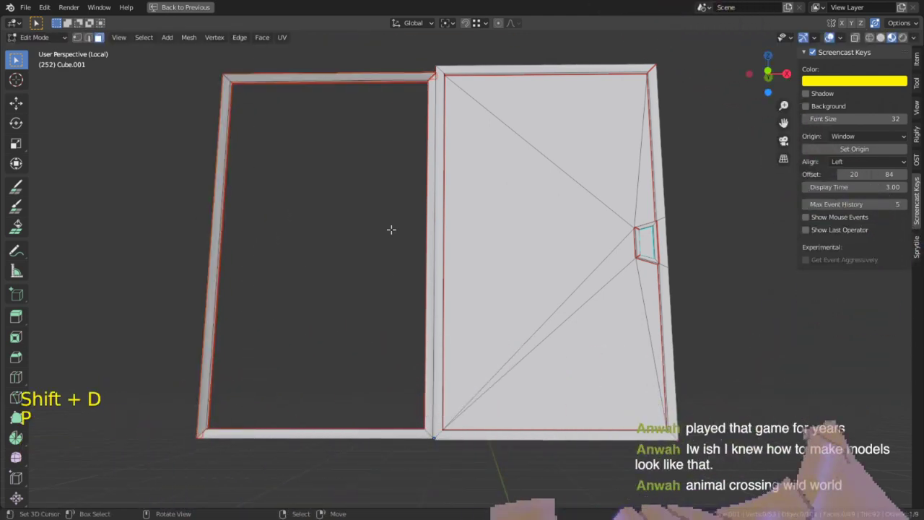
key(shift+space)
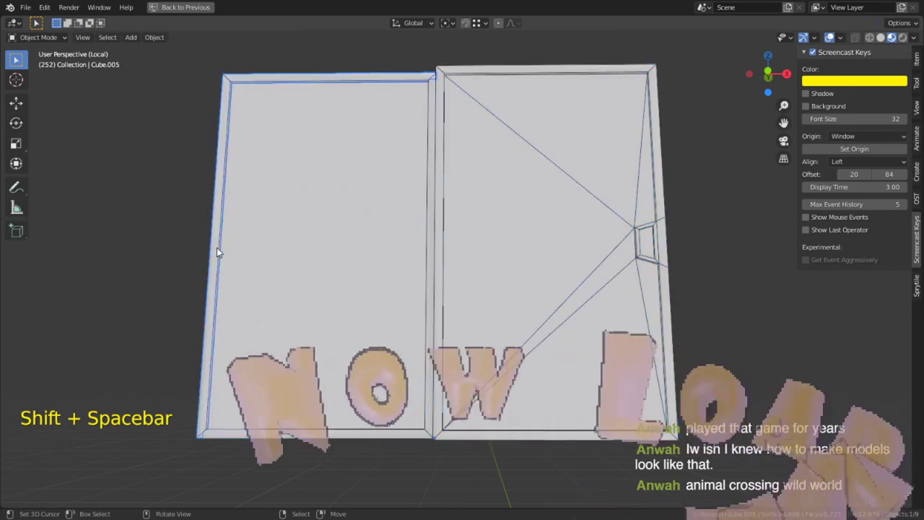
key(shift+h)
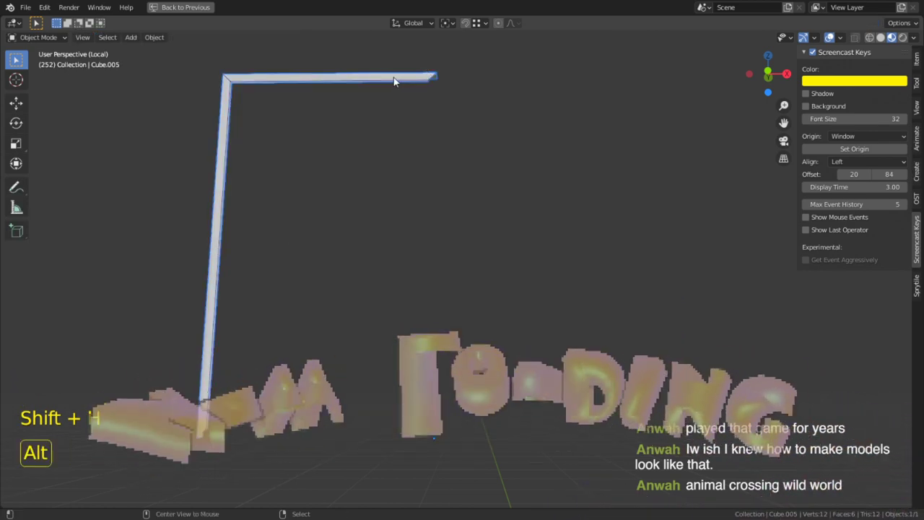
- Examine the frame copy's UV island in the enlarged UV editor
alt+middle_click(398, 183)
key(Tab)
key(ctrl+space)
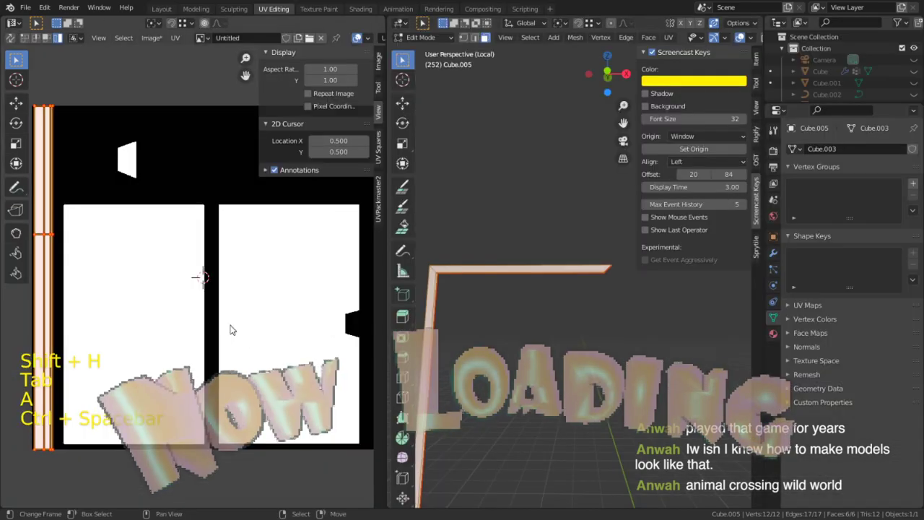
key(ctrl+space)
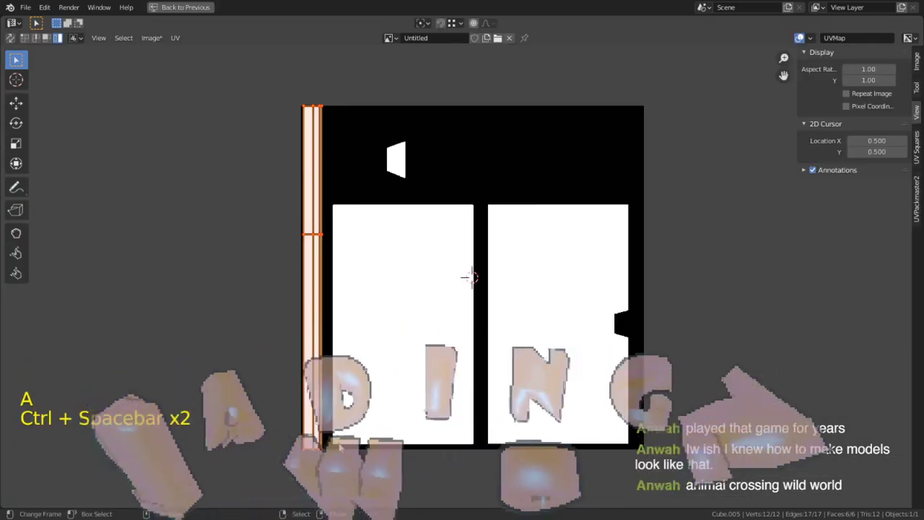
scroll(313, 269, up, 3)
shift+middle_drag(125, 252, 324, 142)
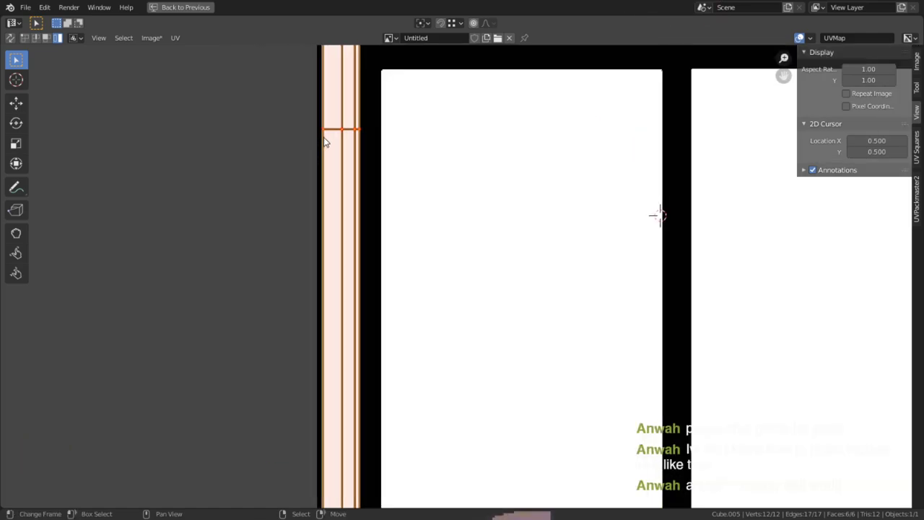
key(ctrl+space)
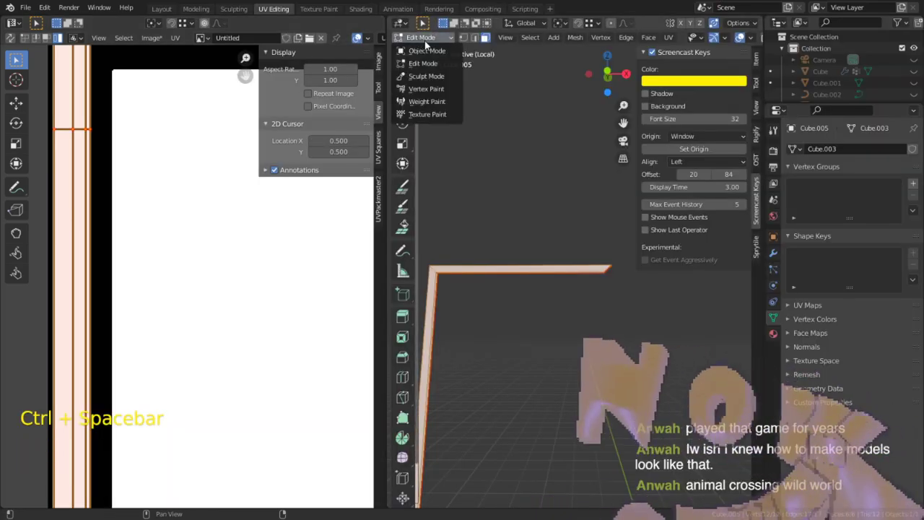
- Put the frame copy in Vertex Paint mode in the Shading workspace and set the brush colour to grey with V 0.483
click(419, 88)
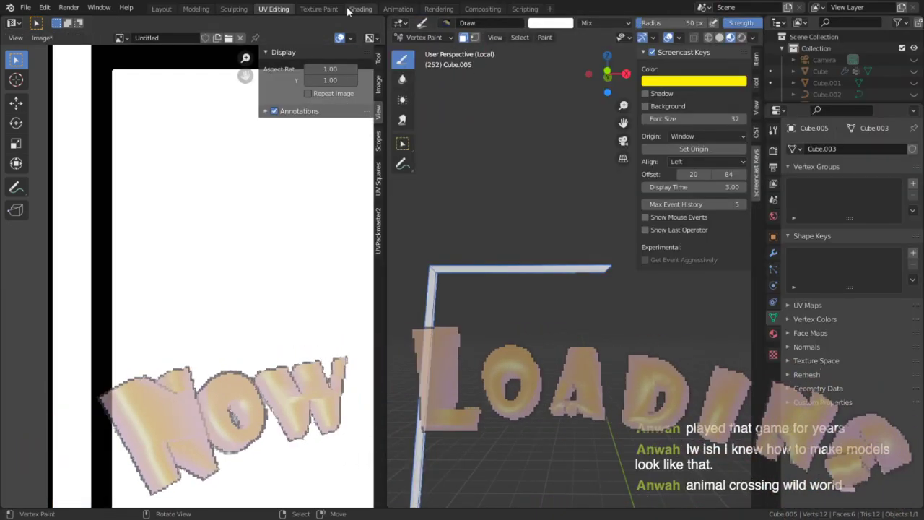
click(359, 9)
key(ctrl+space)
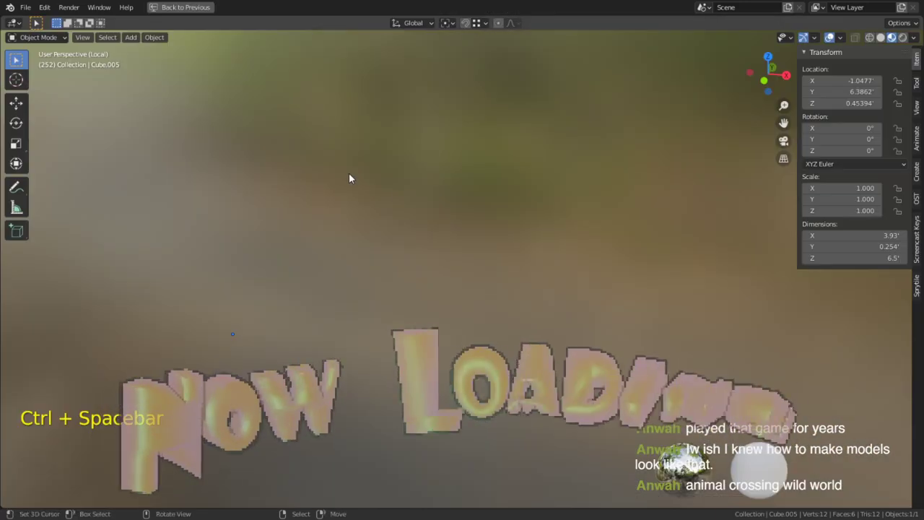
key(KP_Decimal)
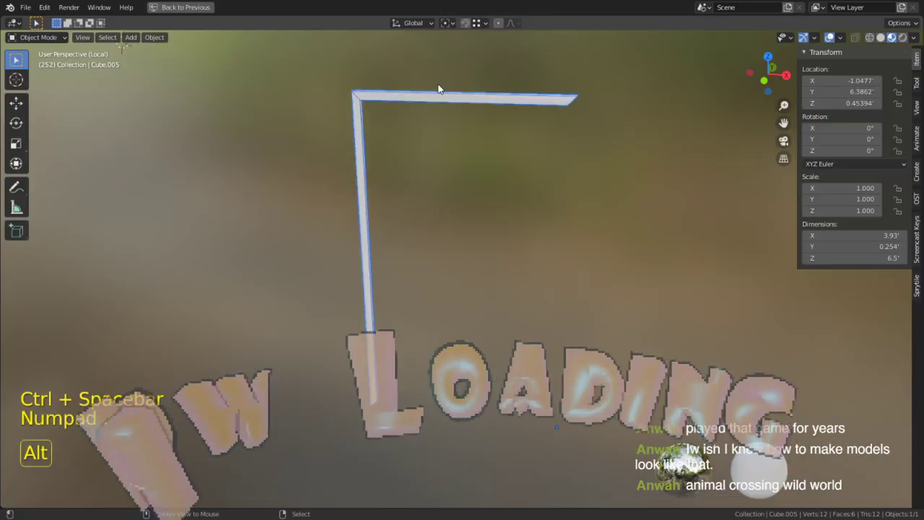
alt+middle_click(444, 95)
click(59, 36)
click(35, 90)
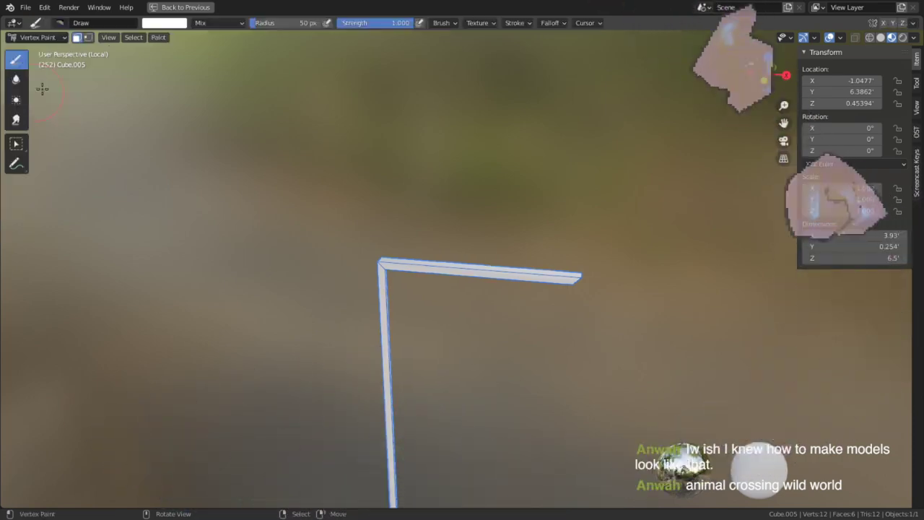
click(164, 23)
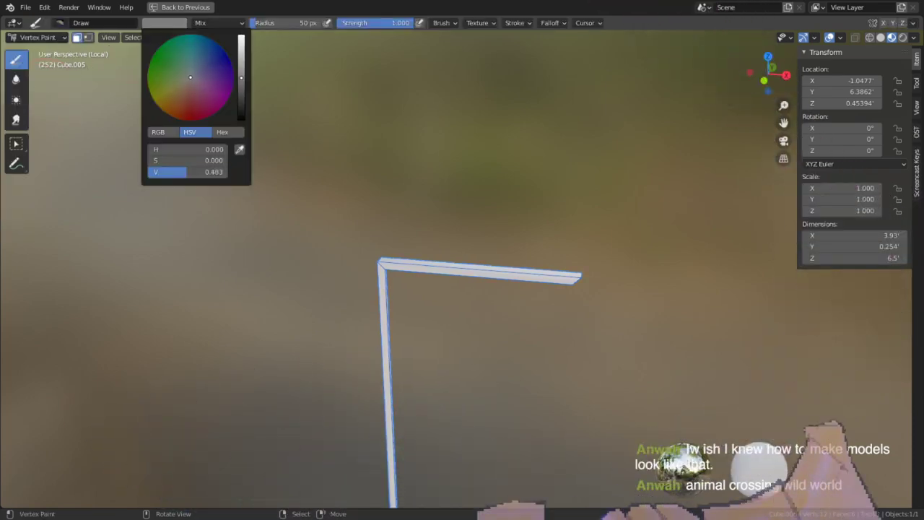
- Select two lengthwise edge loops of the frame copy in Edit Mode and return to Vertex Paint mode
scroll(486, 325, up, 2)
key(Tab)
key(2)
alt+click(477, 292)
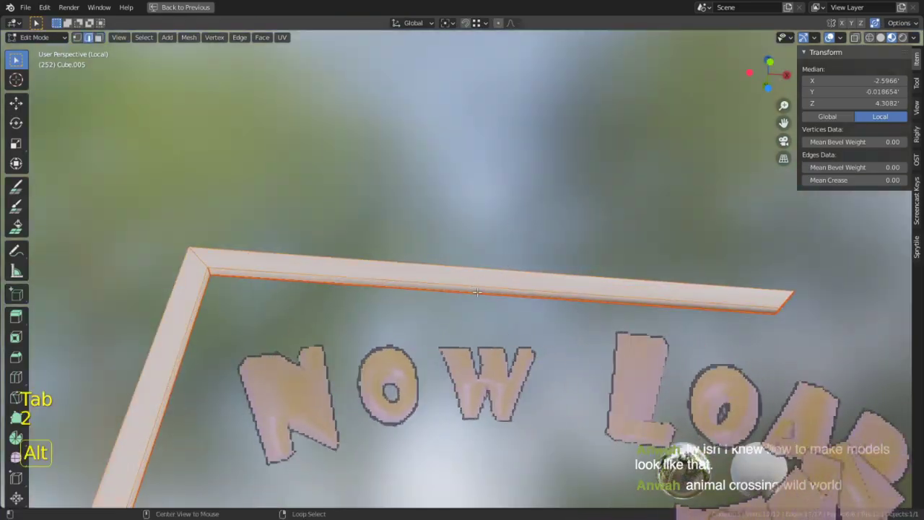
middle_drag(423, 290, 448, 243)
alt+shift+click(564, 285)
key(Tab)
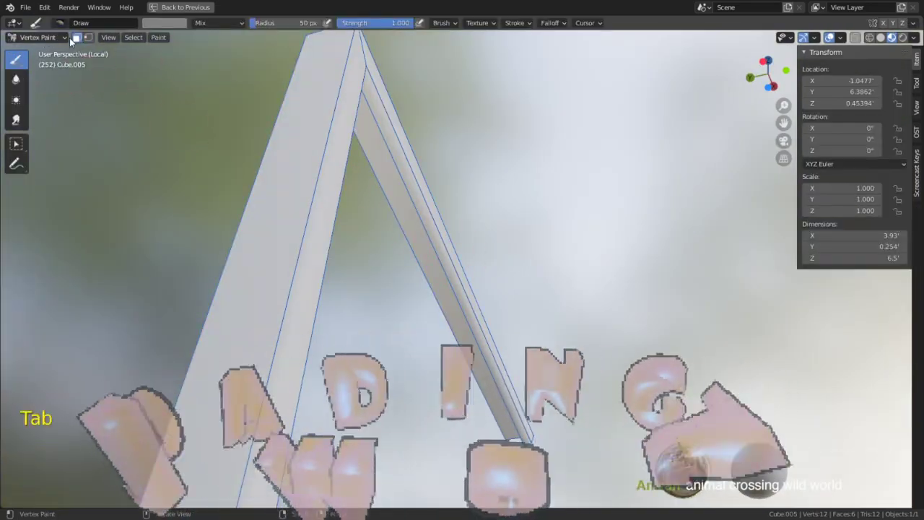
- Limit vertex painting to the selected vertices and fill them with the grey brush colour
key(shift+k)
middle_drag(484, 257, 438, 354)
middle_drag(324, 344, 418, 405)
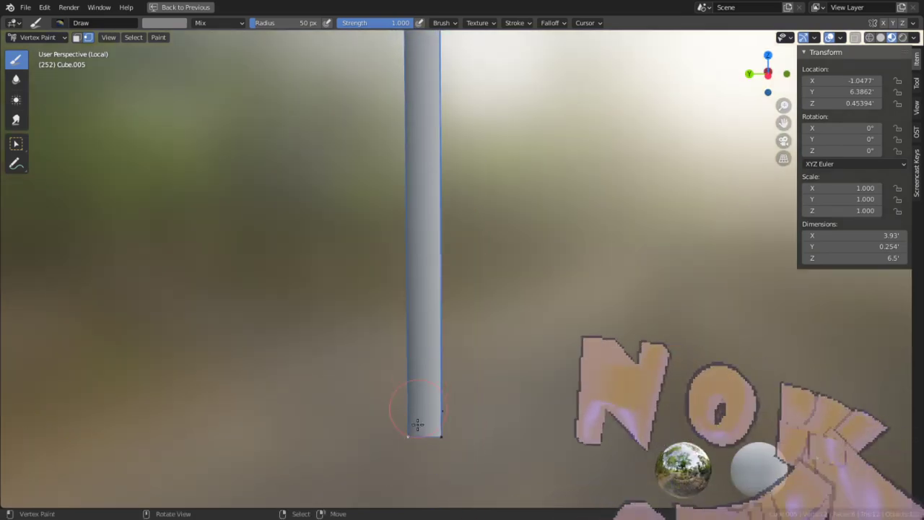
middle_drag(453, 435, 385, 447)
middle_drag(402, 303, 455, 266)
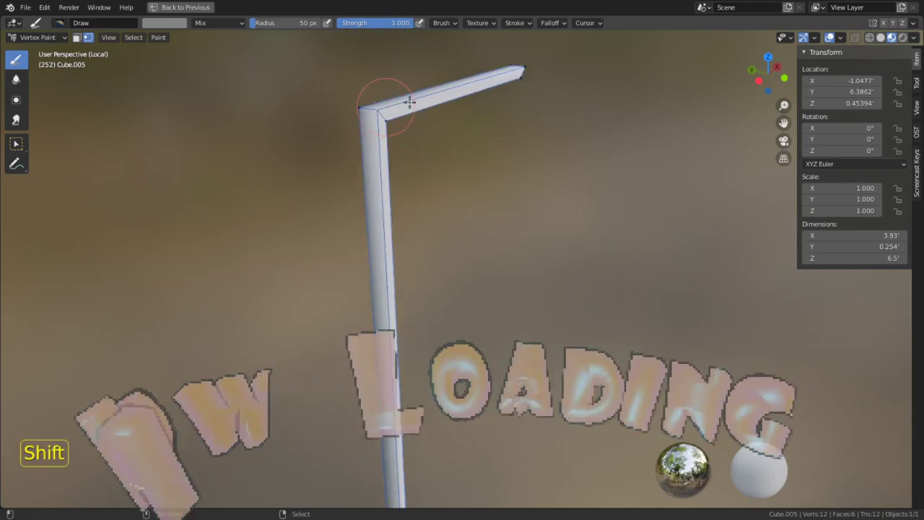
- Refill the selected vertices with an adjusted brush colour and inspect the frame copy in Object Mode without overlays
click(165, 22)
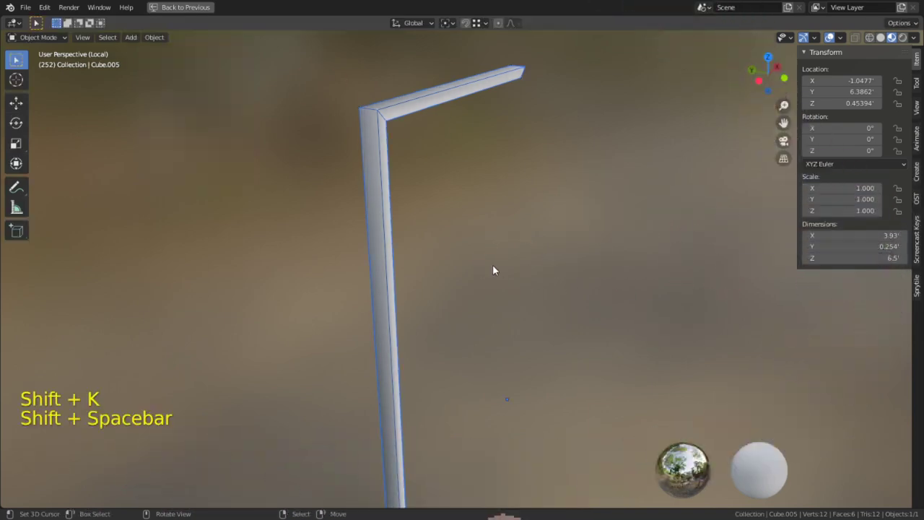
middle_drag(493, 267, 527, 250)
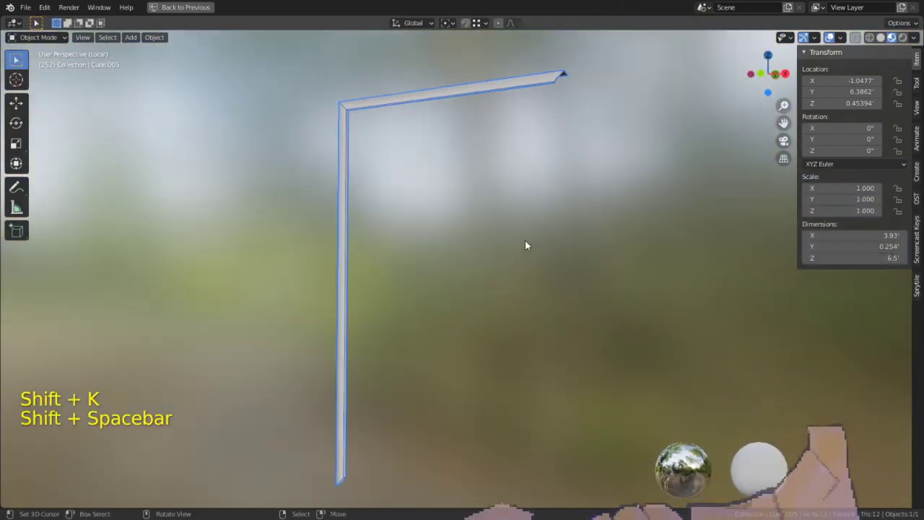
middle_drag(294, 151, 434, 214)
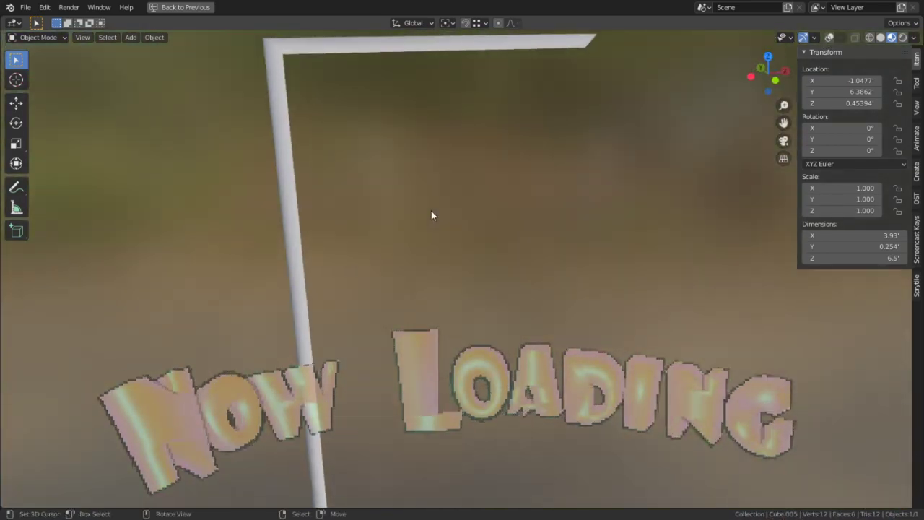
- Leave the maximised viewport and return to the full layout of the Shading workspace
key(Tab)
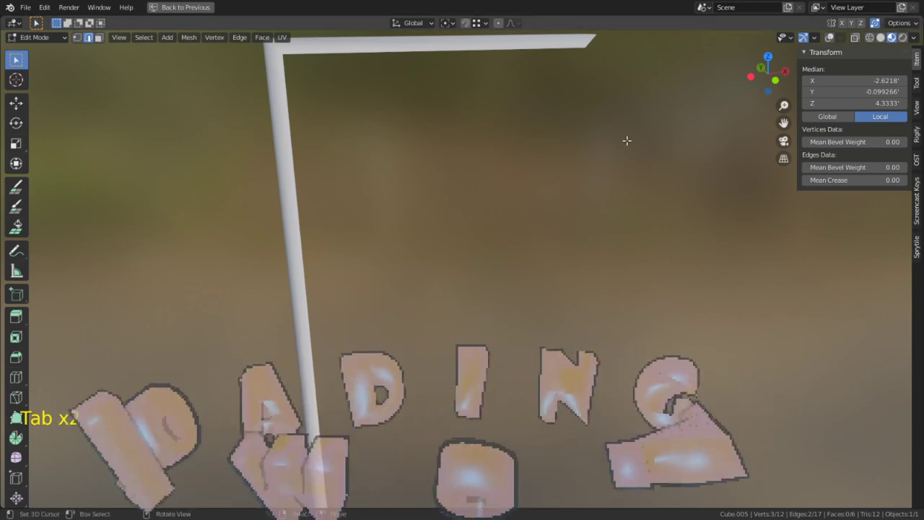
key(ctrl+space)
click(163, 8)
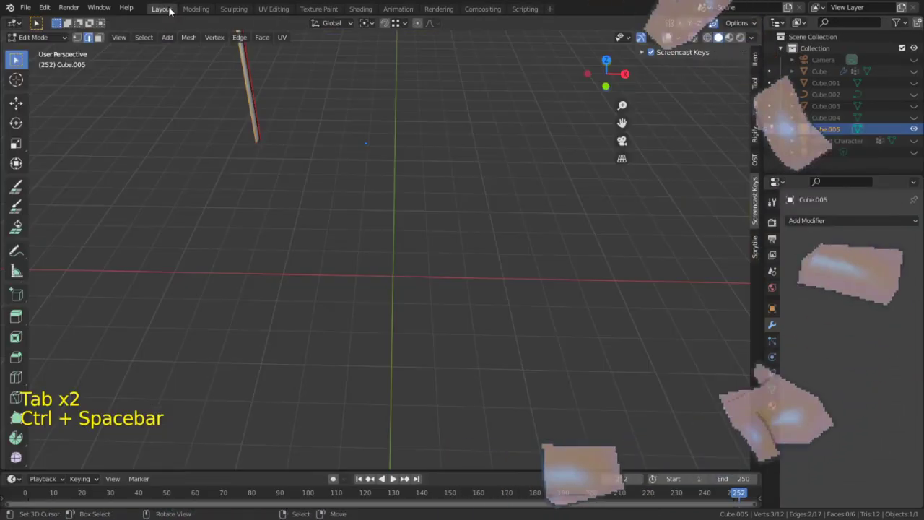
click(360, 9)
key(shift+space)
click(428, 102)
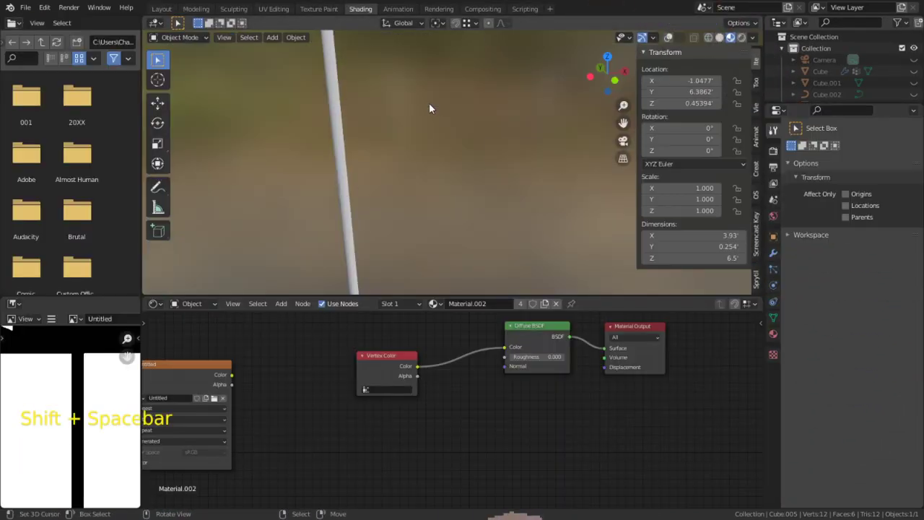
- Select all geometry of the frame copy in Edit Mode and check its UV islands on the texture in the UV Editing workspace
key(Tab)
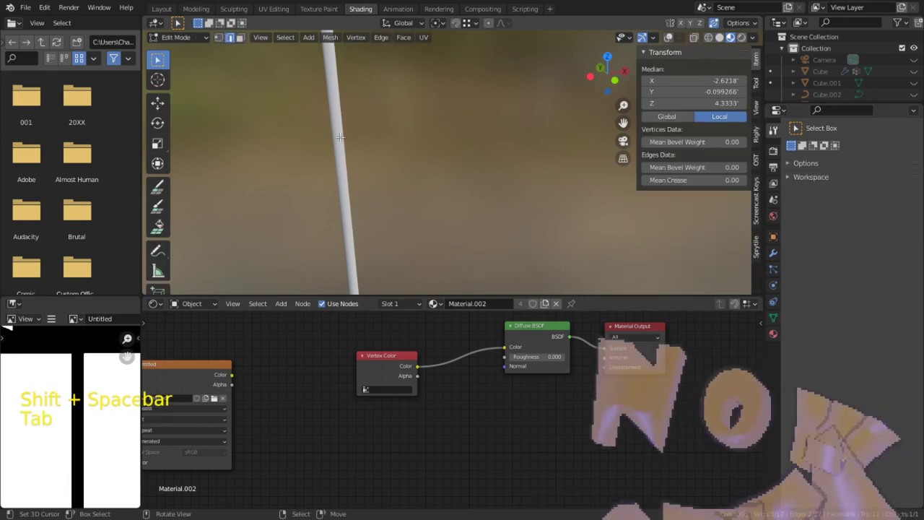
key(a)
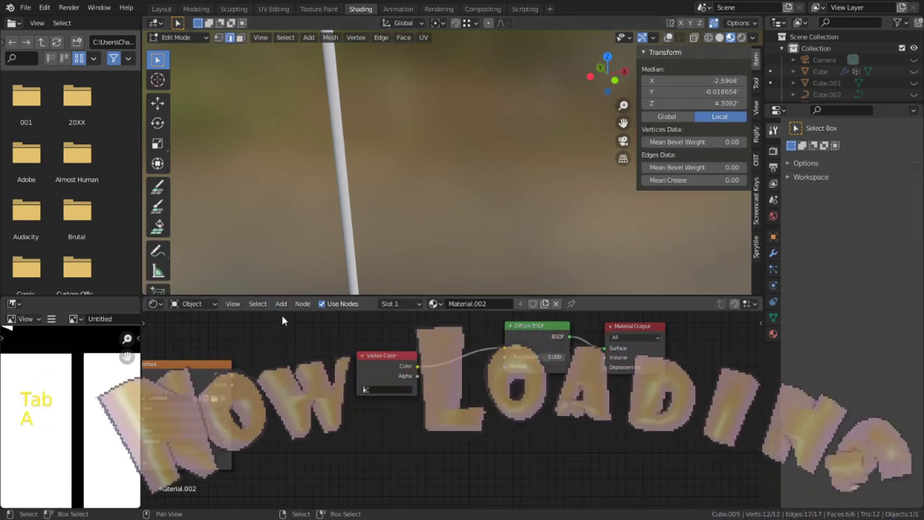
click(274, 8)
scroll(119, 317, down, 3)
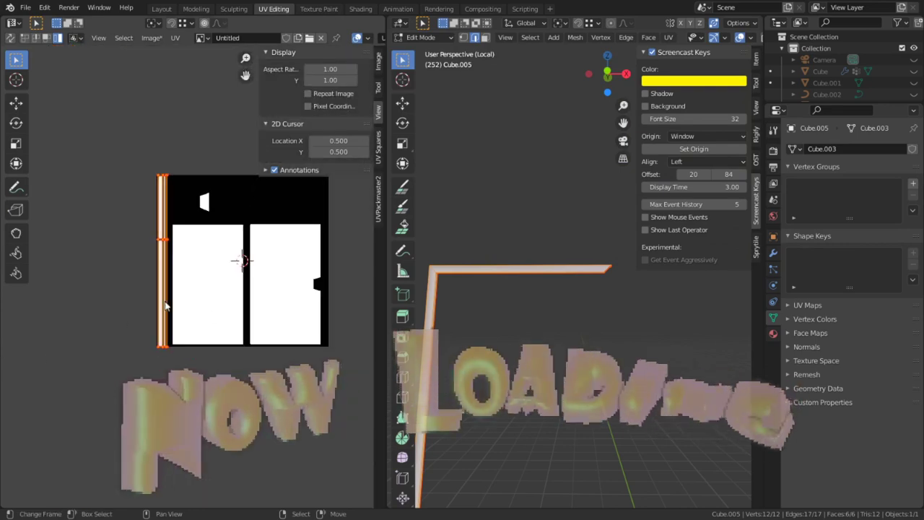
scroll(116, 301, up, 2)
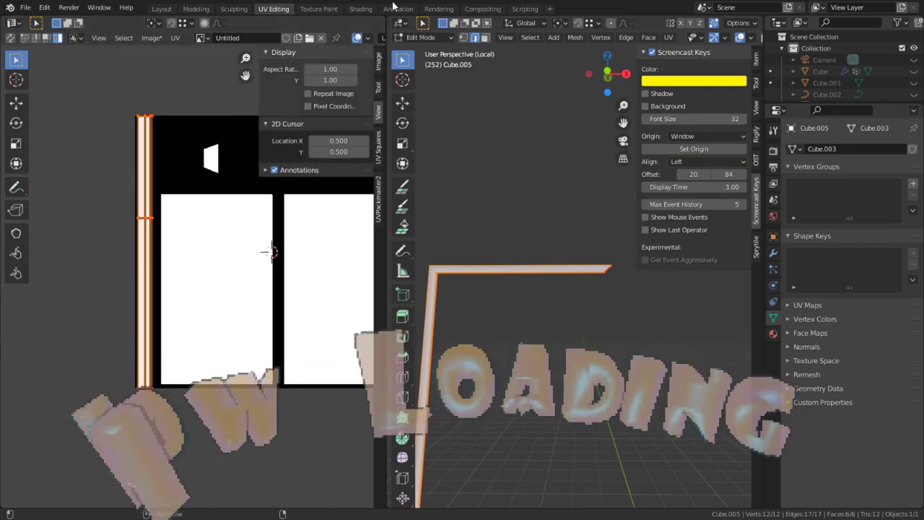
- Select the Untitled image texture node in the Shading workspace and move it closer to the Vertex Color node
click(367, 9)
drag(196, 371, 271, 402)
scroll(394, 146, down, 4)
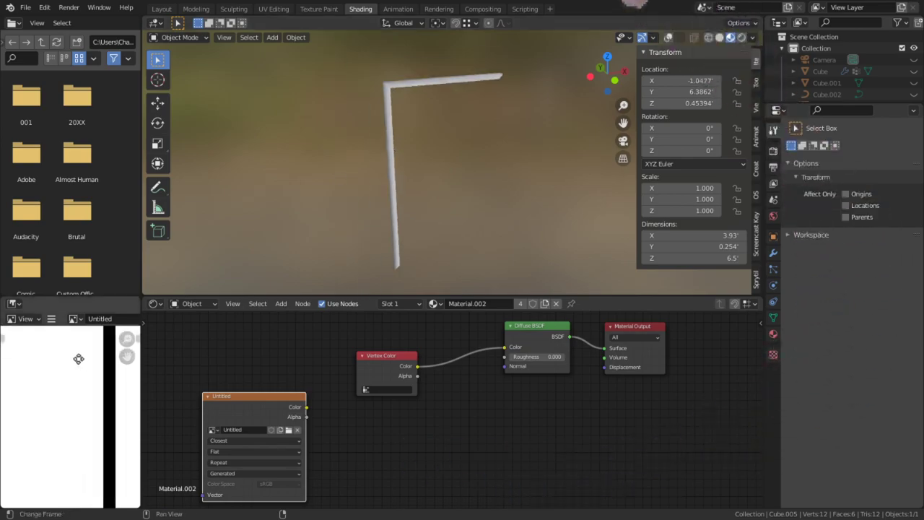
key(ctrl+space)
key(ctrl+space)
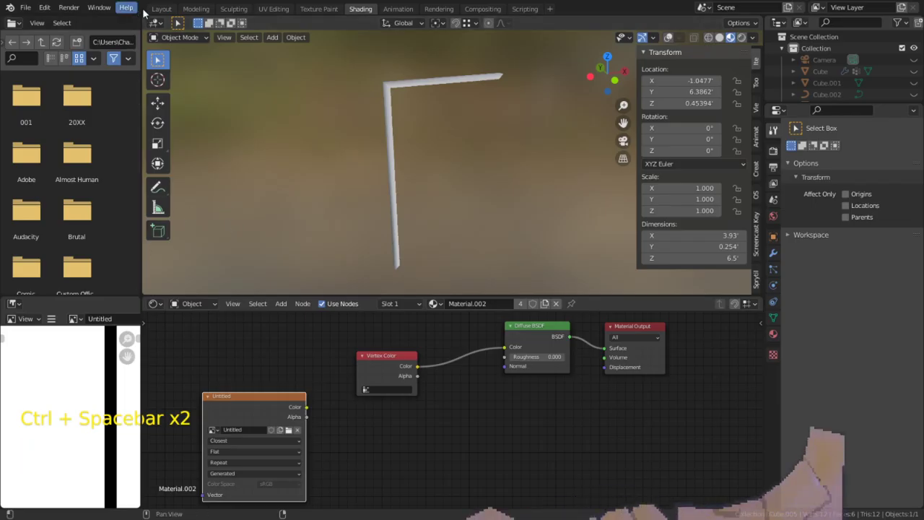
- Replace the file browser with a wide 3D Viewport framed on the frame copy, and join the small image editor into the shader editor
drag(144, 16, 303, 108)
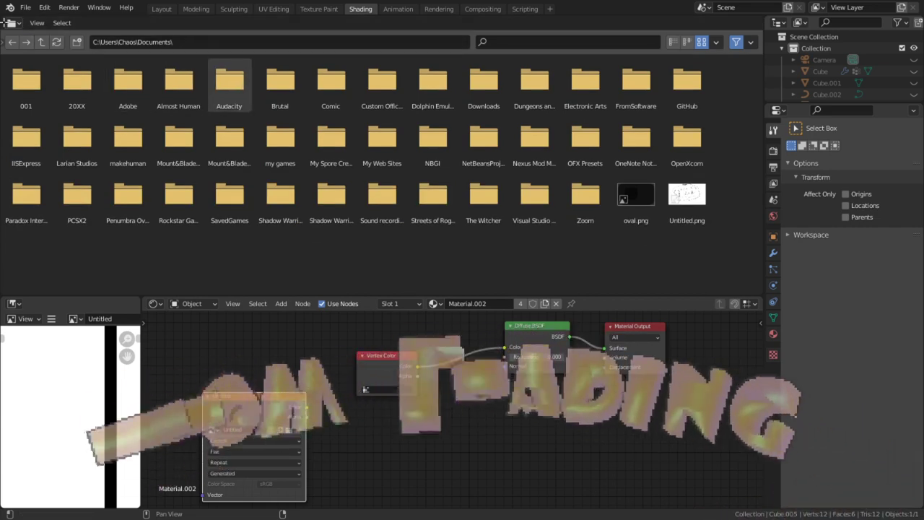
click(12, 22)
click(33, 45)
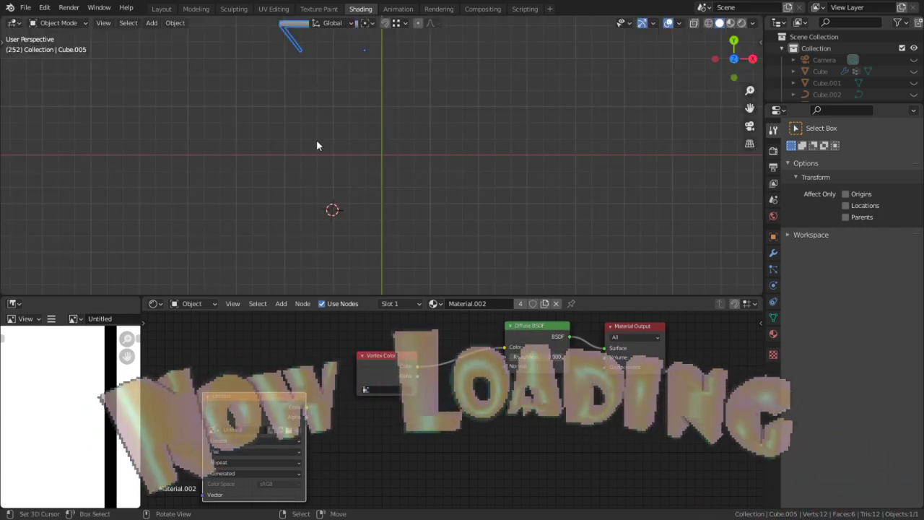
key(KP_Decimal)
middle_drag(476, 182, 584, 128)
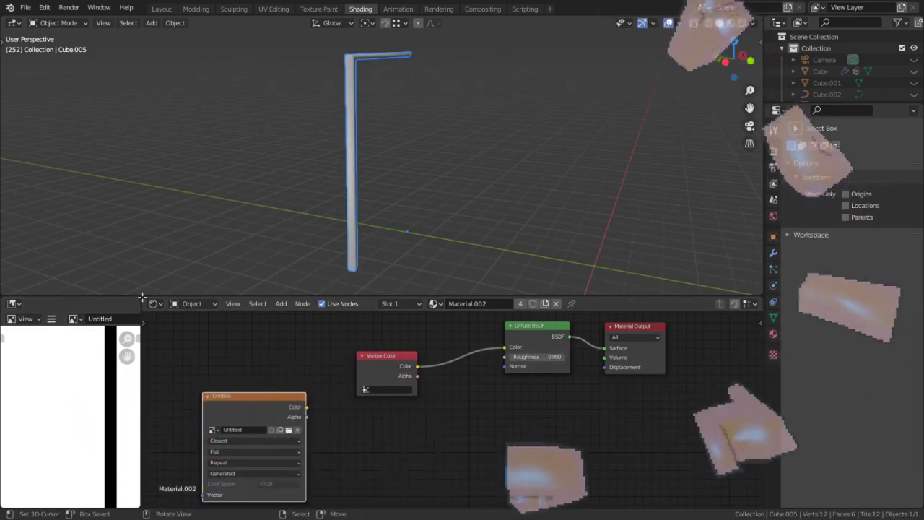
drag(144, 295, 130, 306)
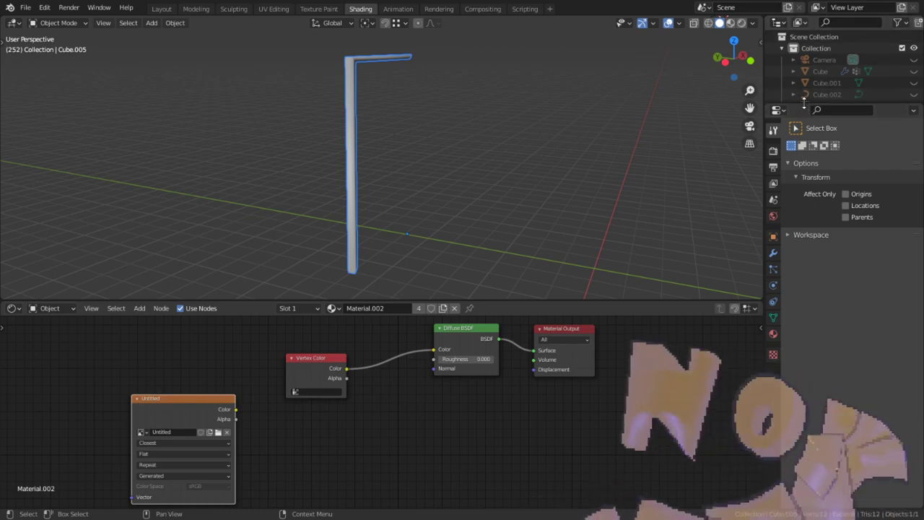
- Enlarge the outliner area, turn it into an Image Editor and show the whole Untitled image
drag(803, 101, 803, 175)
click(777, 22)
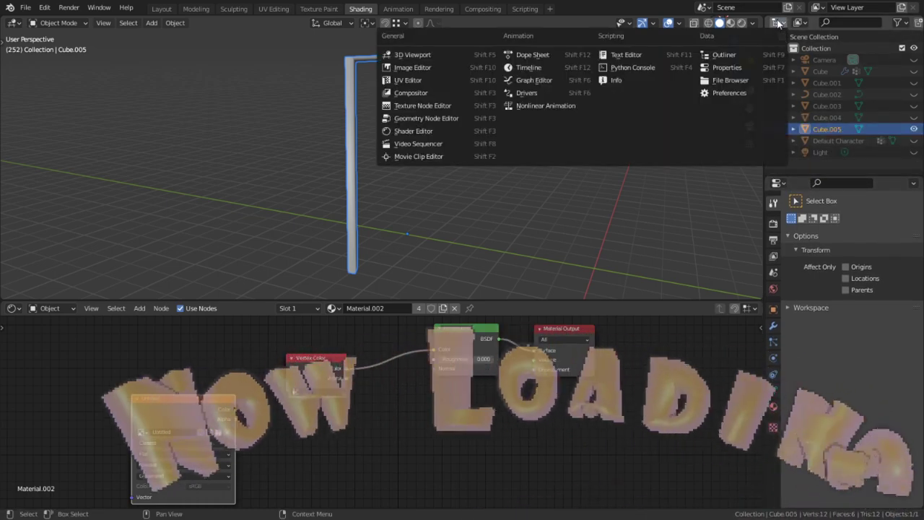
click(458, 68)
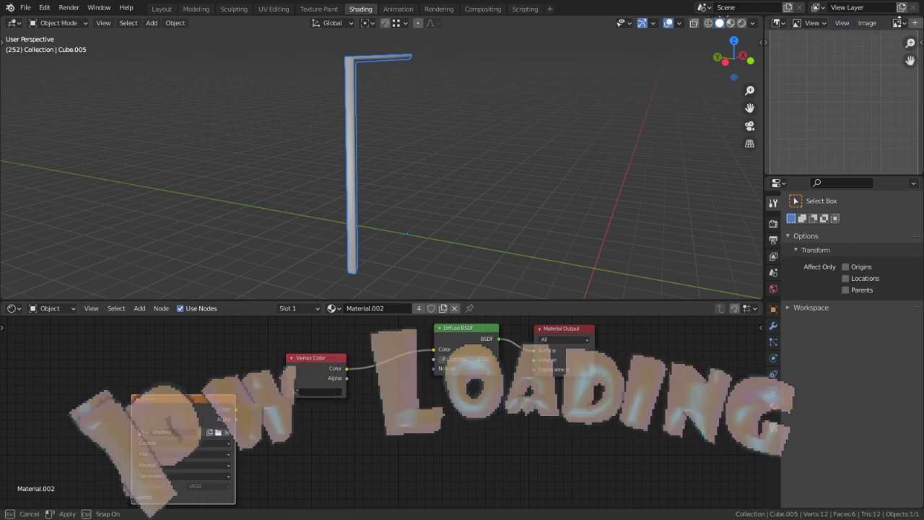
click(898, 23)
click(823, 54)
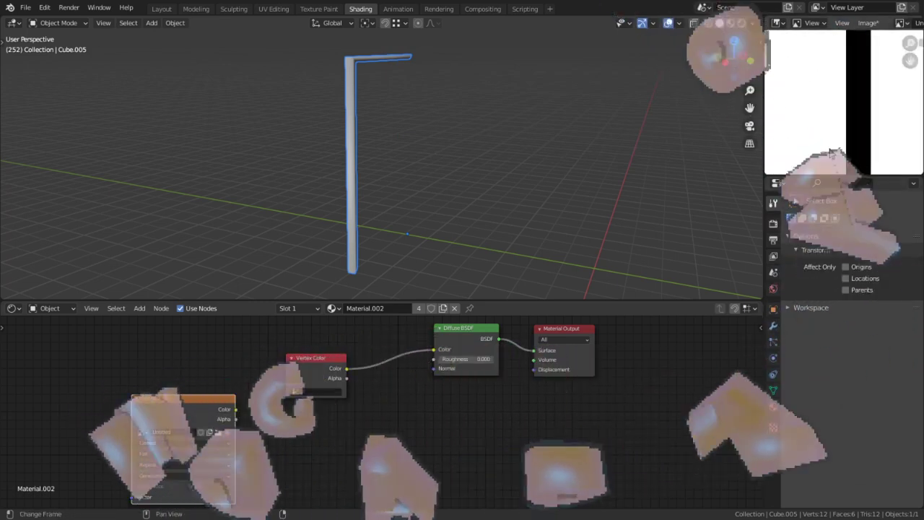
key(Home)
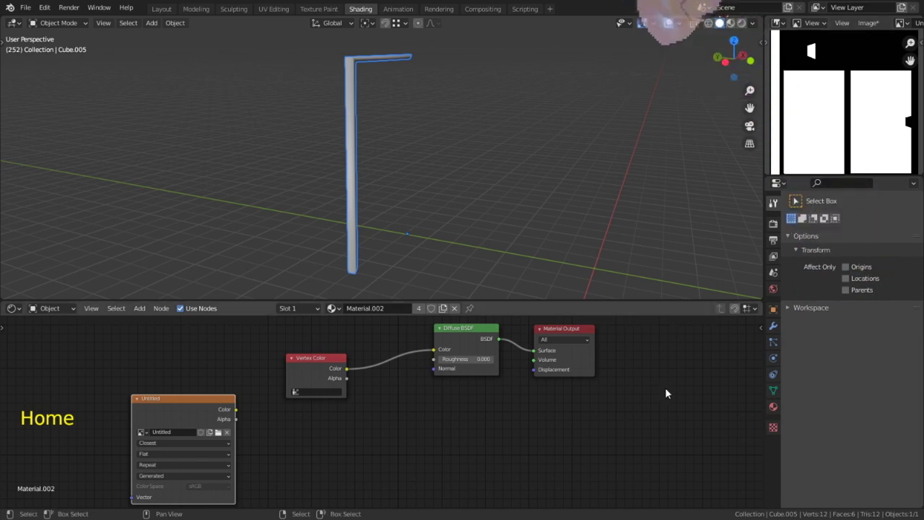
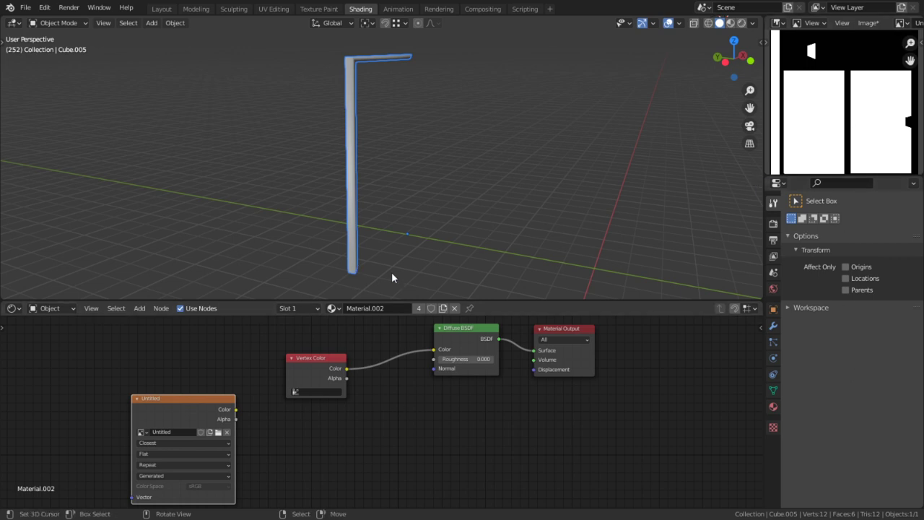
- Set the scene's render engine to Cycles
middle_drag(300, 216, 250, 179)
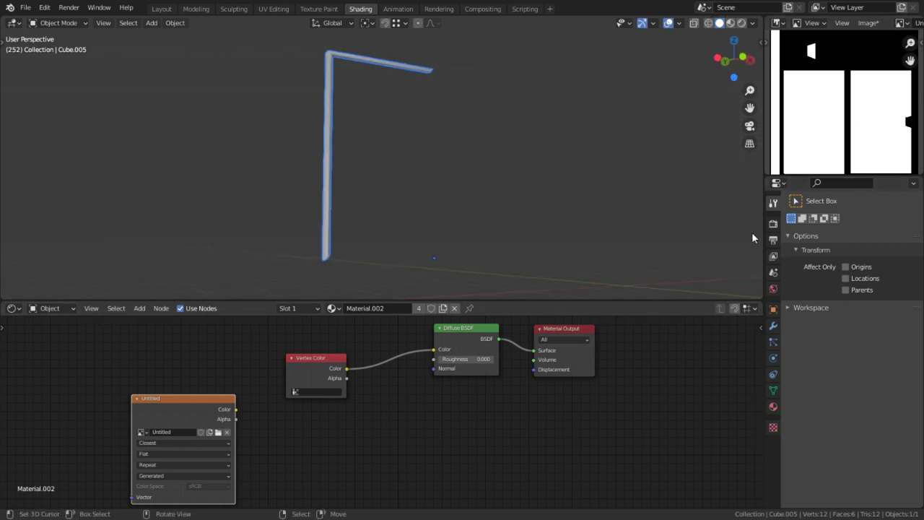
click(773, 227)
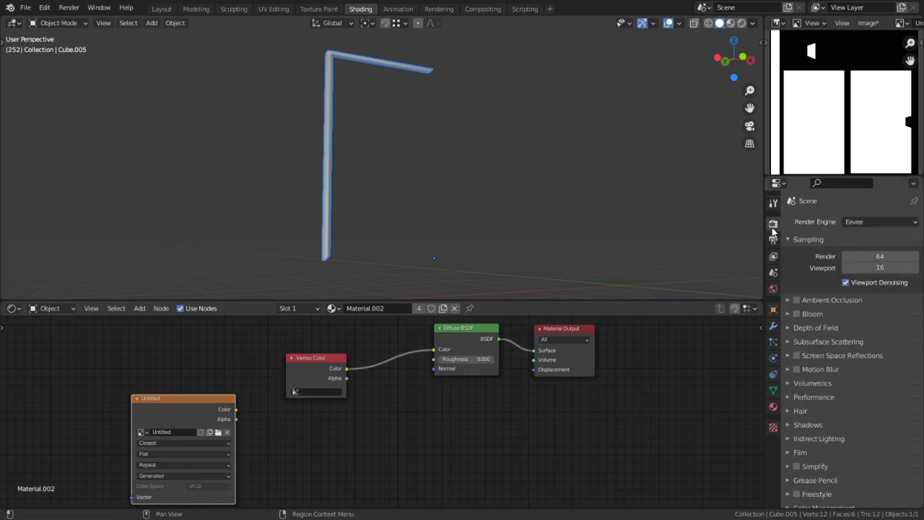
click(871, 224)
click(859, 259)
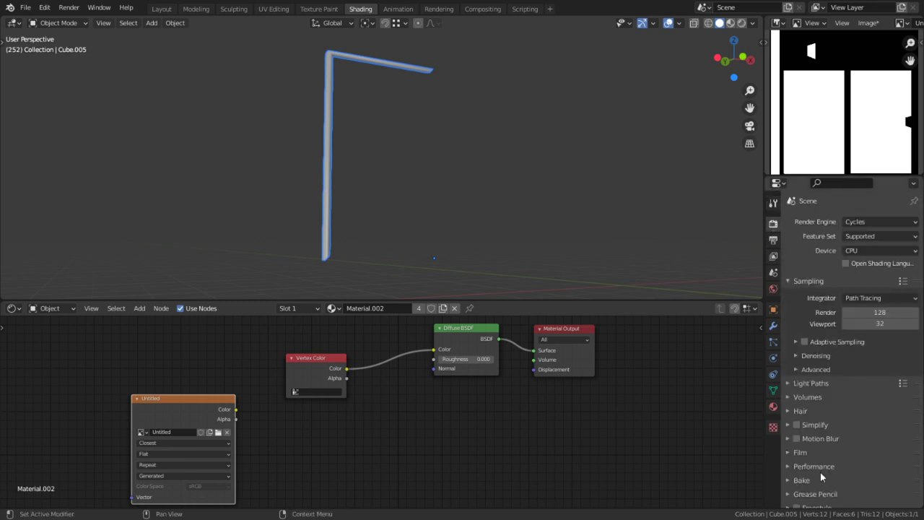
- Set the bake type to Diffuse and disable the Direct and Indirect contributions, keeping only Color
click(795, 480)
scroll(829, 462, down, 2)
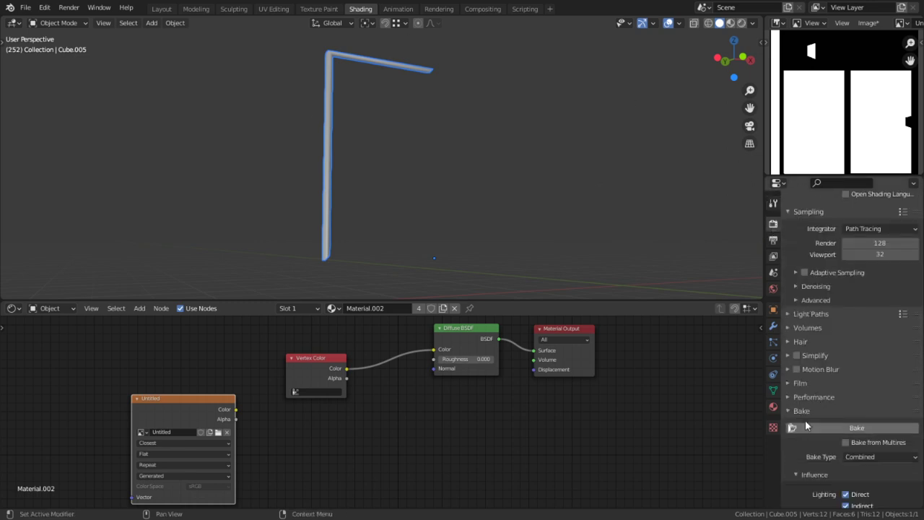
click(859, 456)
click(856, 336)
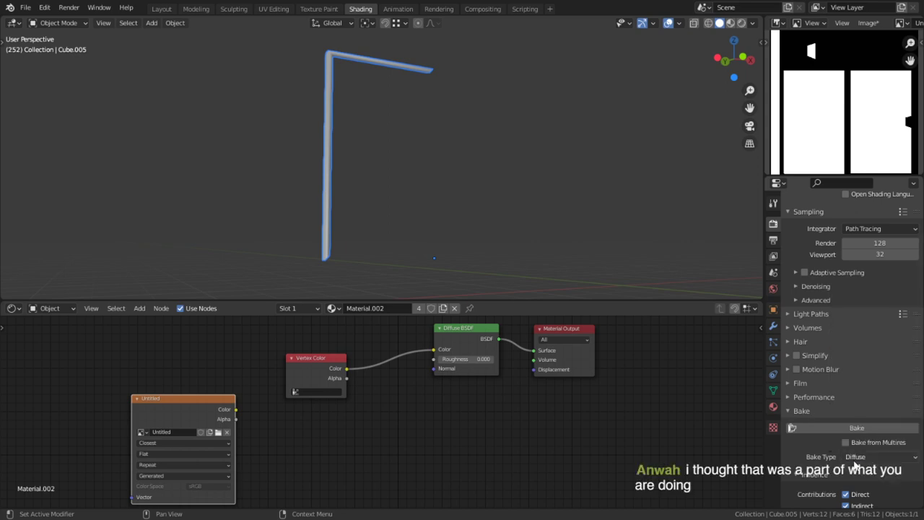
scroll(857, 466, down, 1)
drag(845, 482, 846, 471)
scroll(852, 469, down, 4)
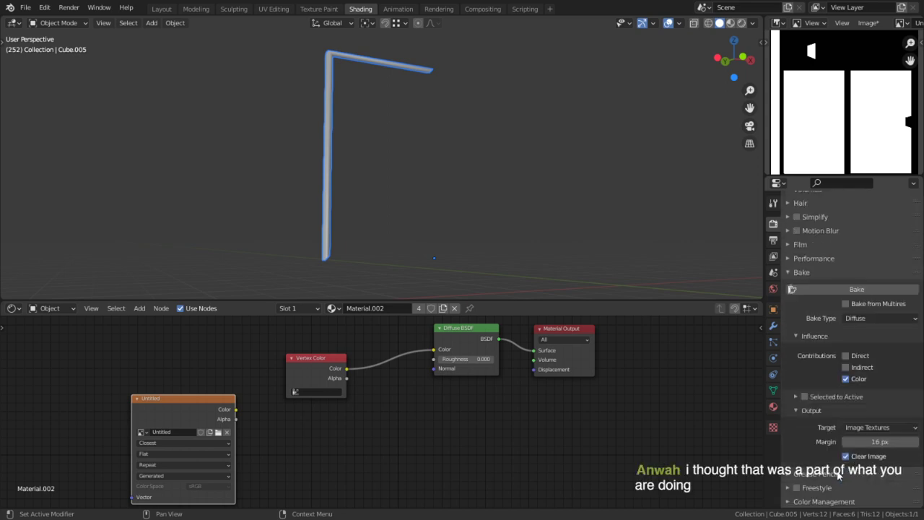
- Set the bake margin to 2 px, turn off Clear Image, and bake the frame copy's vertex colours into the Untitled image
click(866, 440)
text(2)
key(Return)
click(846, 457)
click(855, 291)
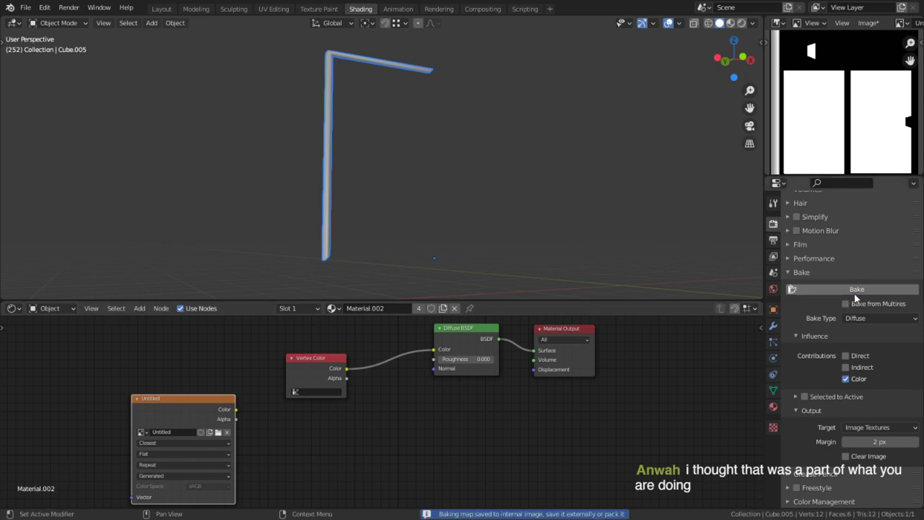
- Examine the baked frame strip in the maximised Untitled image
key(ctrl+space)
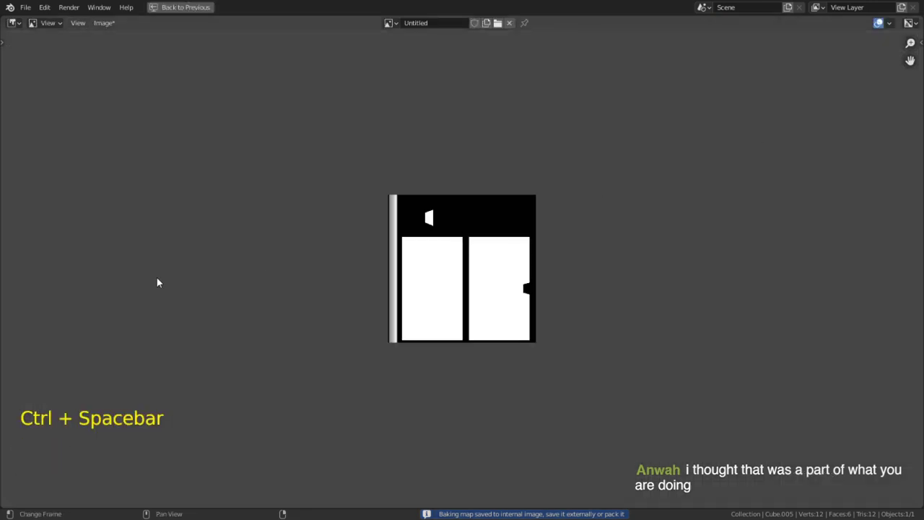
key(Home)
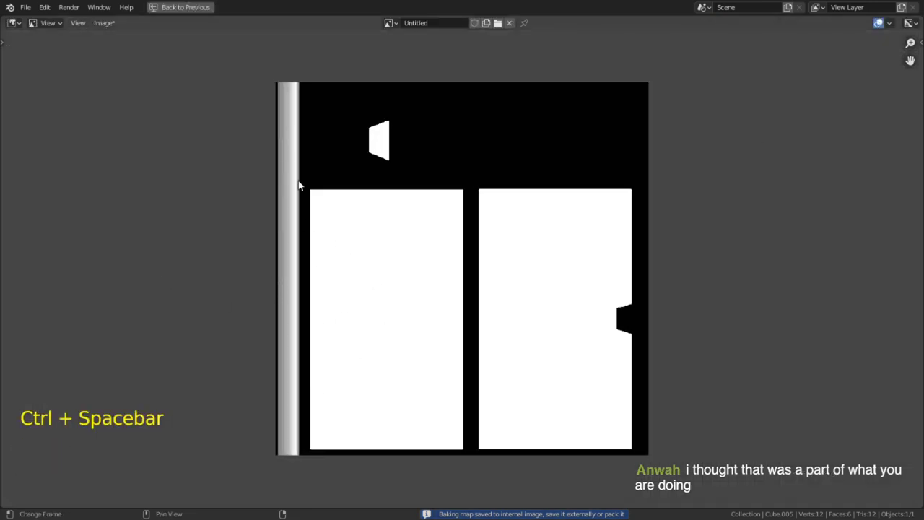
key(ctrl+space)
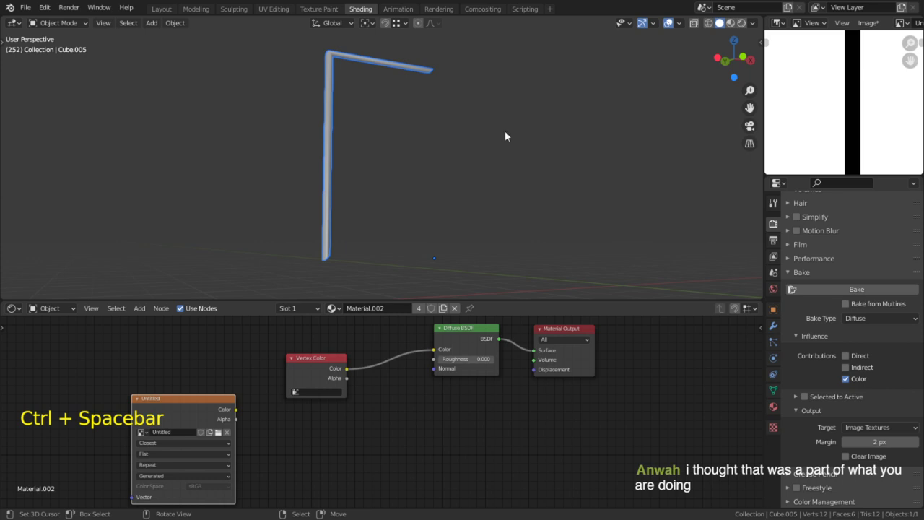
- Reveal all hidden objects in the scene and hide the frame copy lying over the sliding door
key(h)
key(alt+h)
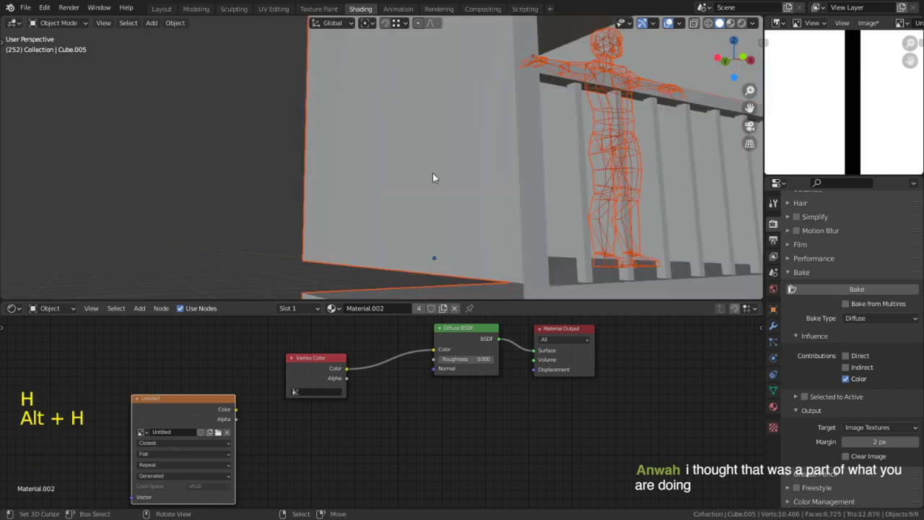
middle_drag(433, 177, 380, 214)
click(320, 75)
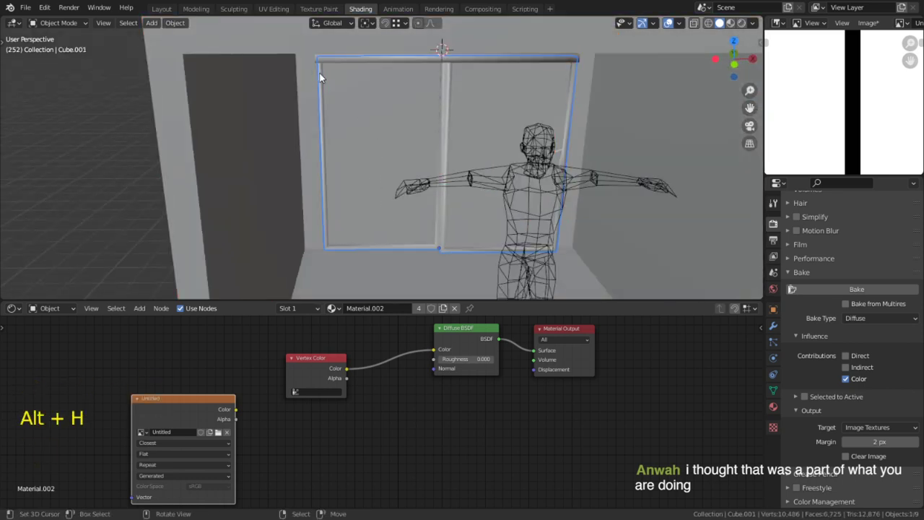
key(h)
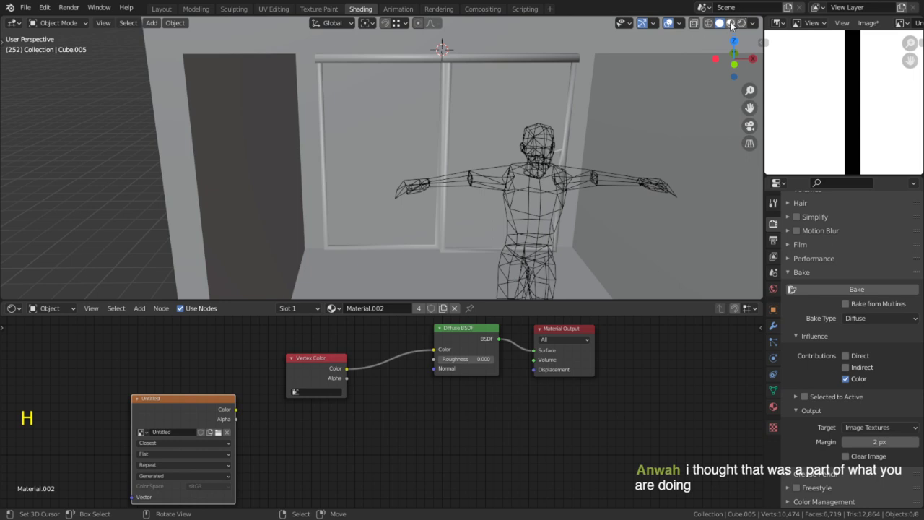
- Select the sliding doors, move the Vertex Color node aside, and link the Untitled image texture's Color output to the Diffuse BSDF Color input
scroll(306, 163, up, 4)
click(406, 125)
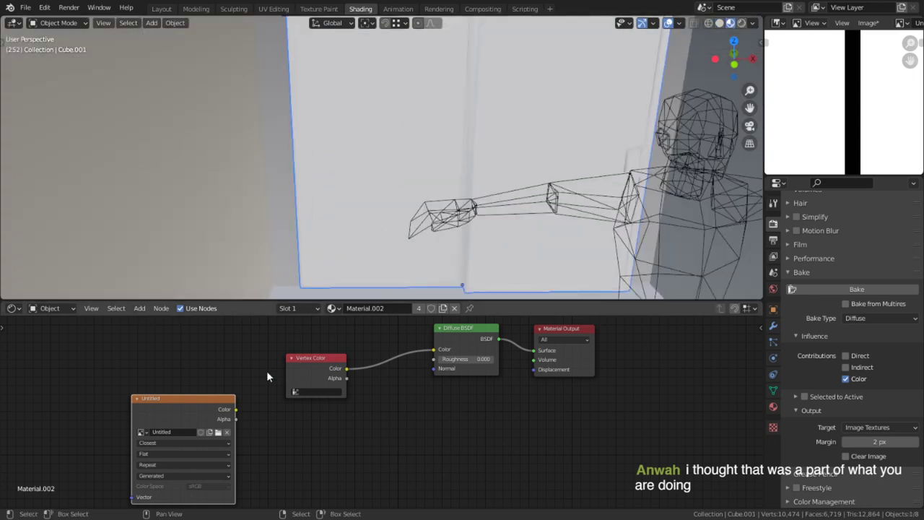
drag(332, 386, 365, 493)
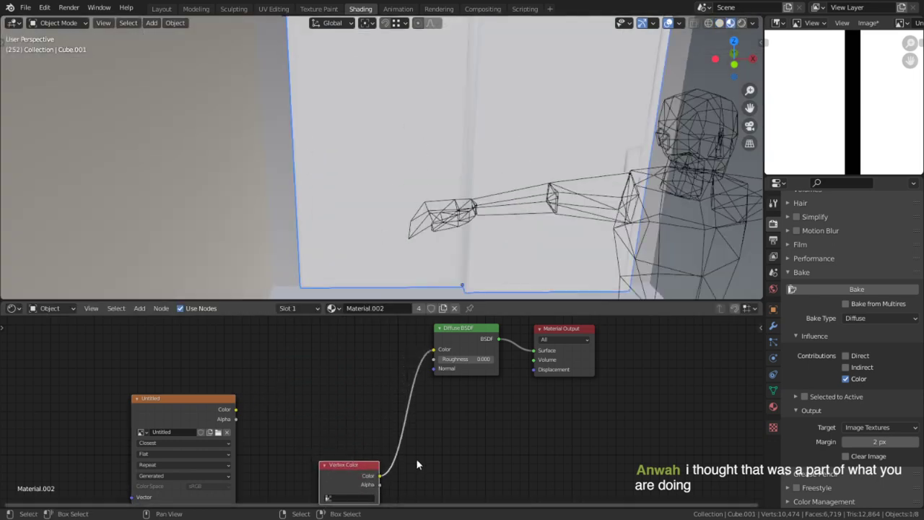
key(h)
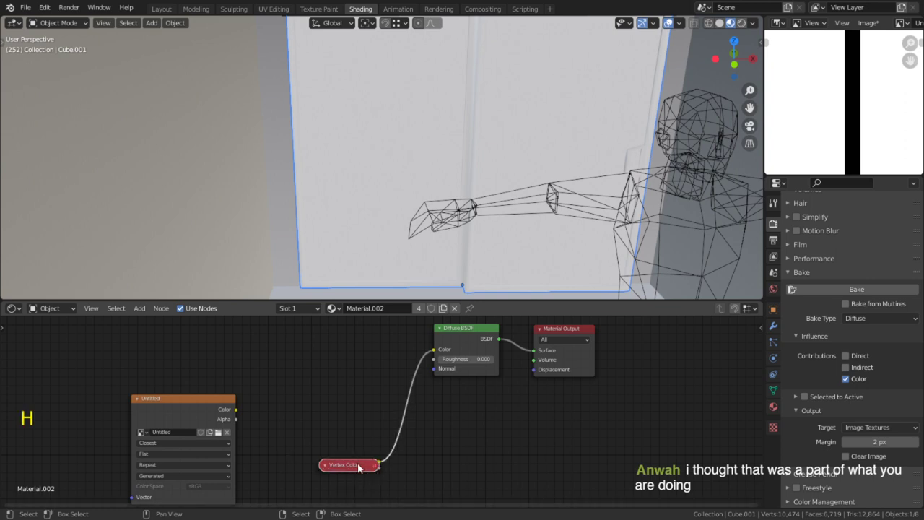
key(h)
drag(236, 409, 433, 350)
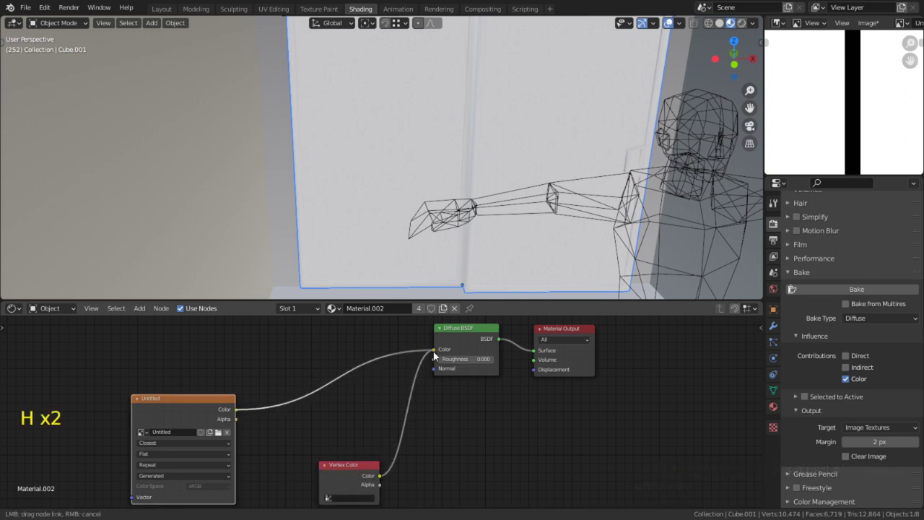
- Isolate the sliding doors by hiding all other objects, and maximize the 3D viewport
key(shift)
key(shift+h)
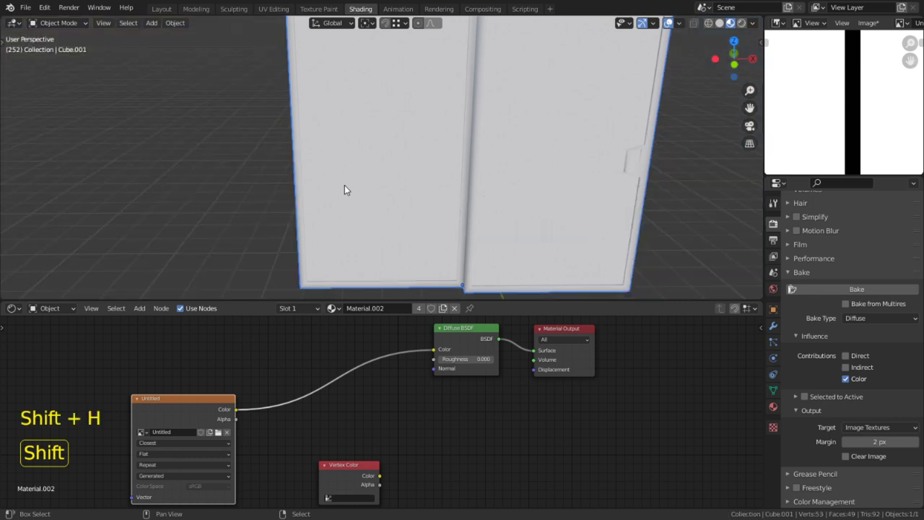
middle_drag(429, 190, 663, 105)
middle_drag(677, 30, 520, 107)
key(ctrl+space)
- Show the viewport overlays and open the sliding doors for face editing, framed on the recessed handle
middle_drag(482, 148, 320, 120)
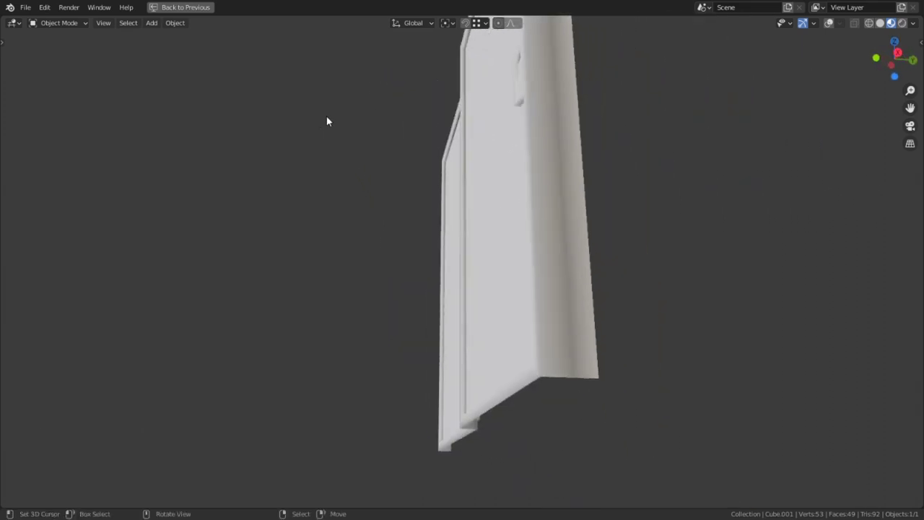
middle_drag(543, 392, 607, 431)
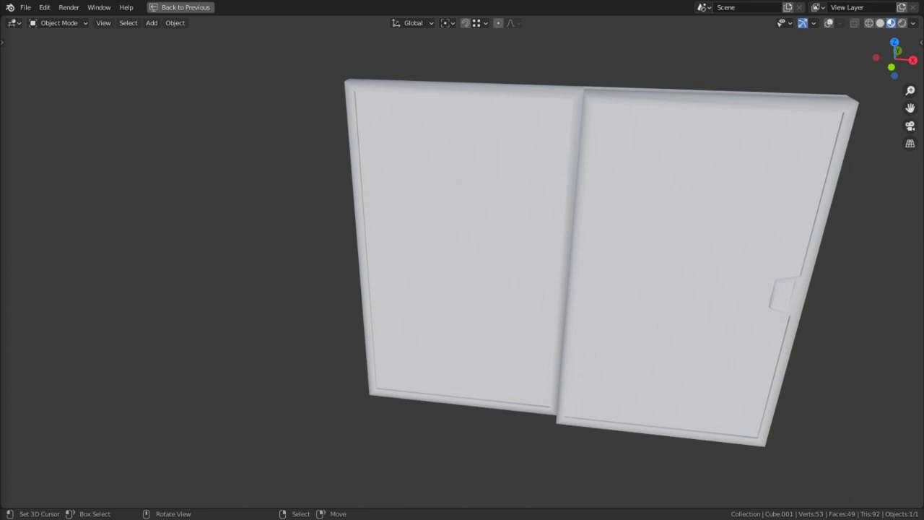
middle_drag(444, 454, 672, 313)
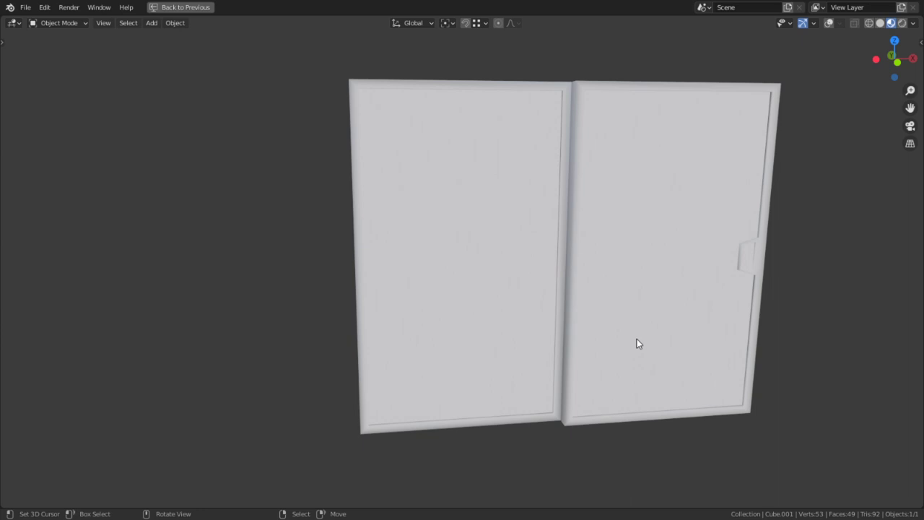
alt+middle_click(753, 257)
scroll(750, 259, up, 10)
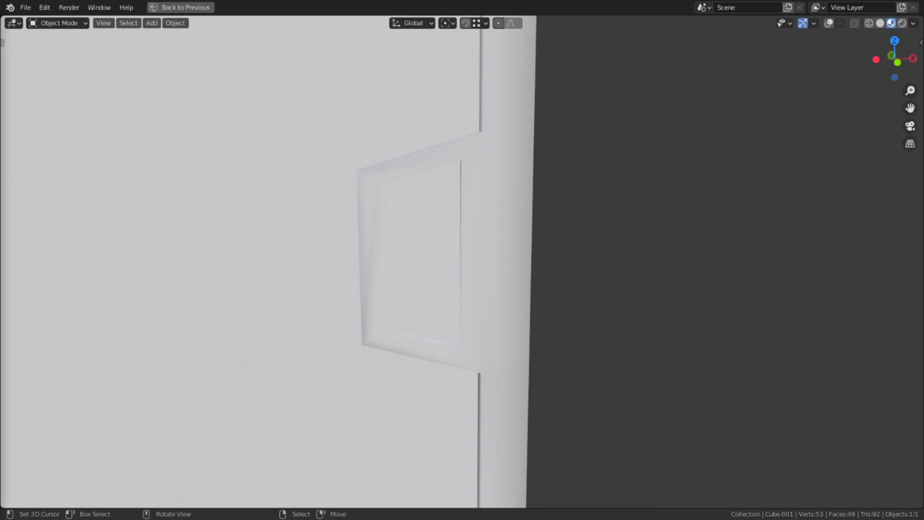
click(829, 23)
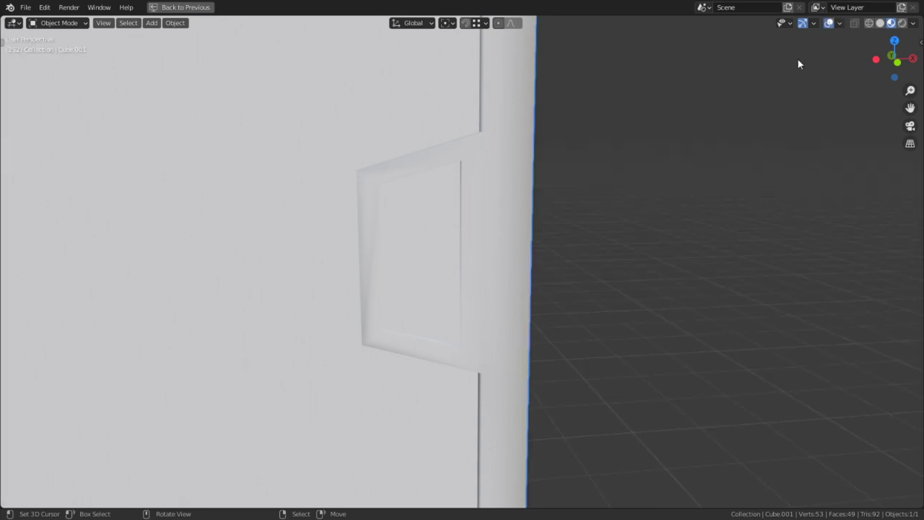
key(Tab)
key(3)
- Try to select the handle's rim and side faces as face loops
alt+click(469, 156)
middle_drag(418, 232, 510, 262)
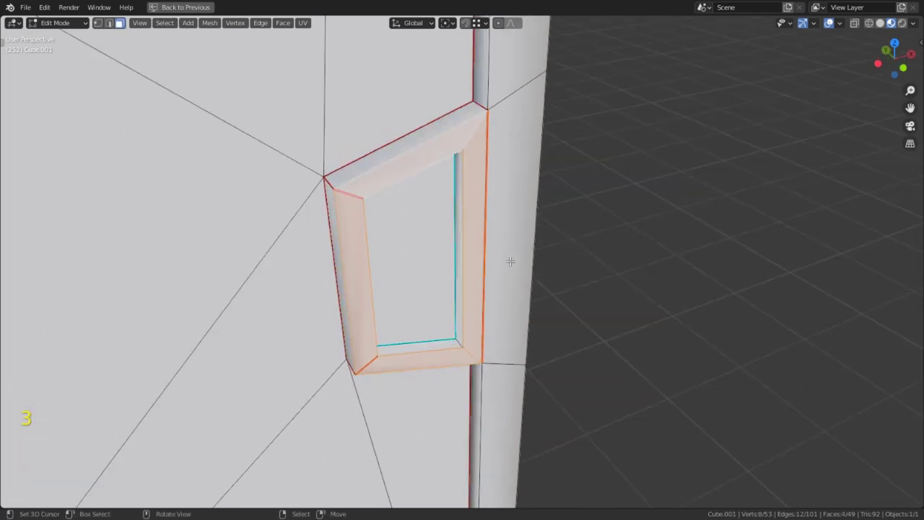
alt+shift+click(341, 181)
middle_drag(416, 247, 440, 216)
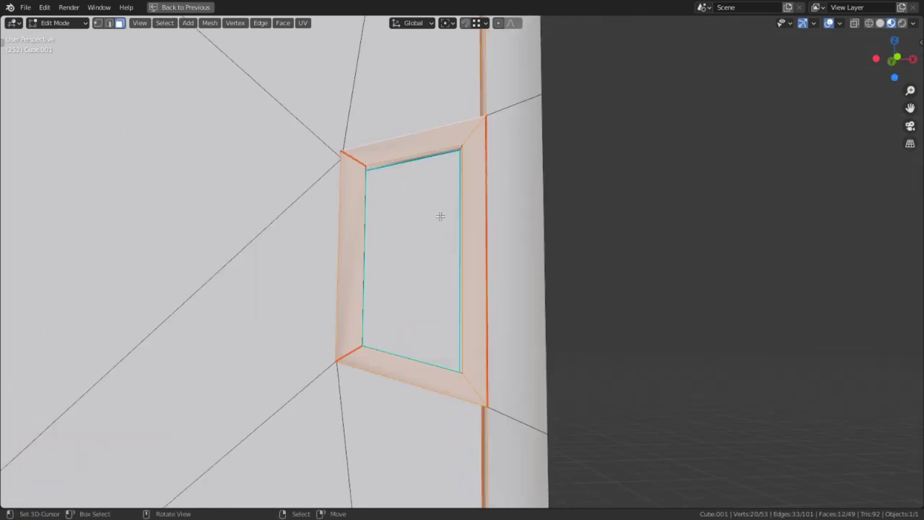
- Select the handle's centre panel with its surrounding rim and side faces, and hide the rest of the door mesh
click(423, 207)
key(ctrl+KP_Add)
key(ctrl+KP_Add)
key(ctrl+KP_Add)
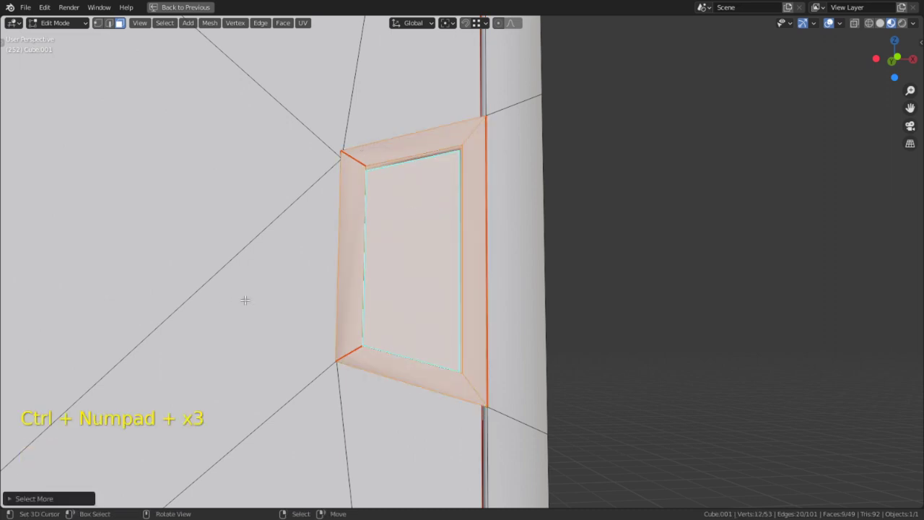
middle_drag(379, 295, 372, 157)
shift+click(386, 332)
ctrl+click(370, 171)
middle_drag(418, 230, 462, 226)
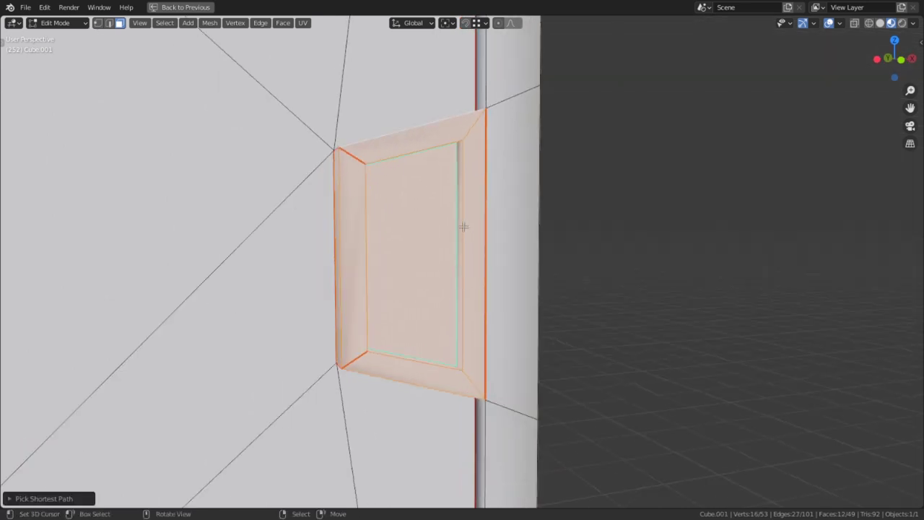
key(shift+h)
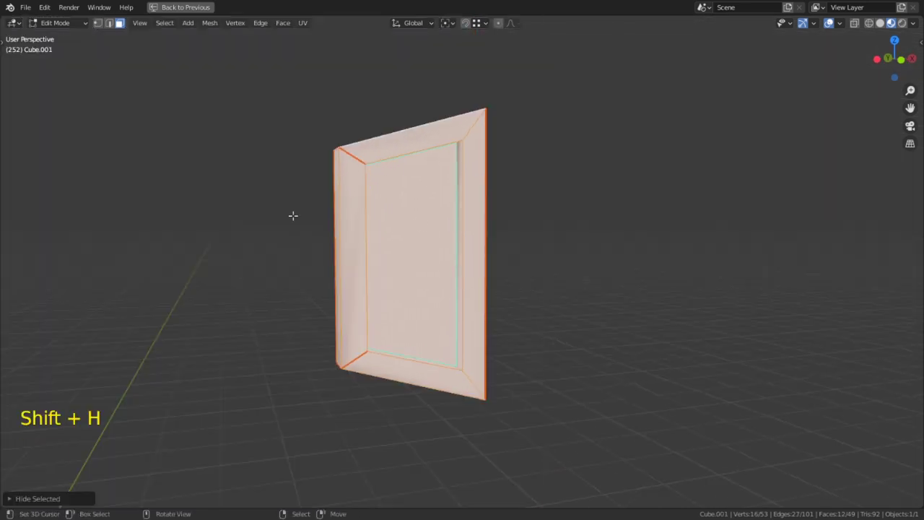
- Switch the handle to Texture Paint mode, show the paint tools, and choose the Draw tool
click(63, 24)
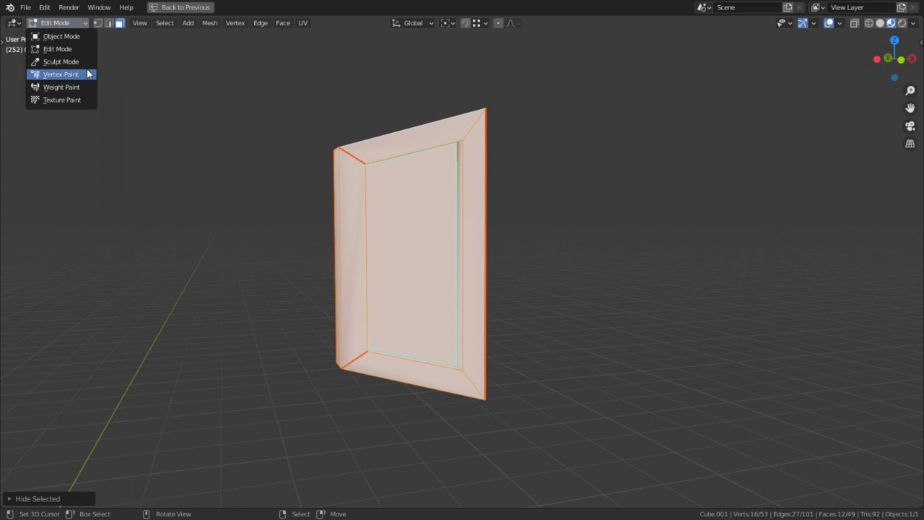
click(61, 74)
click(59, 23)
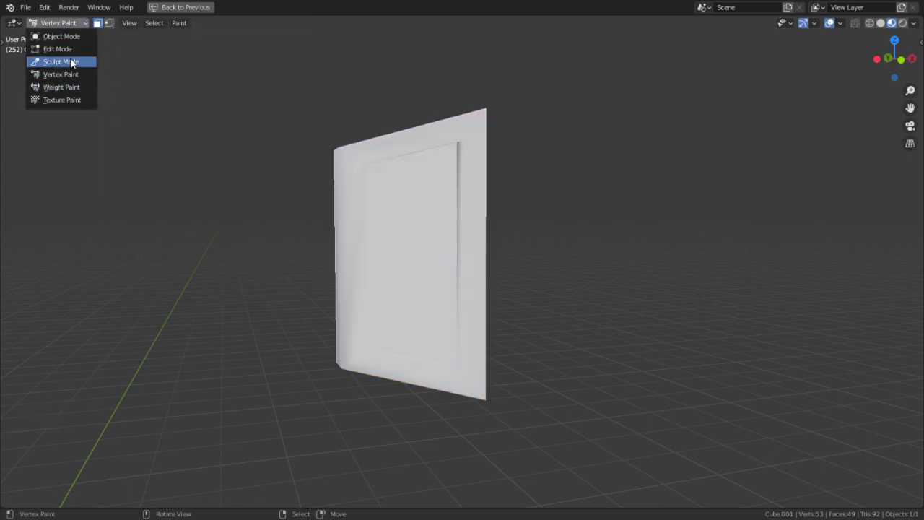
click(65, 99)
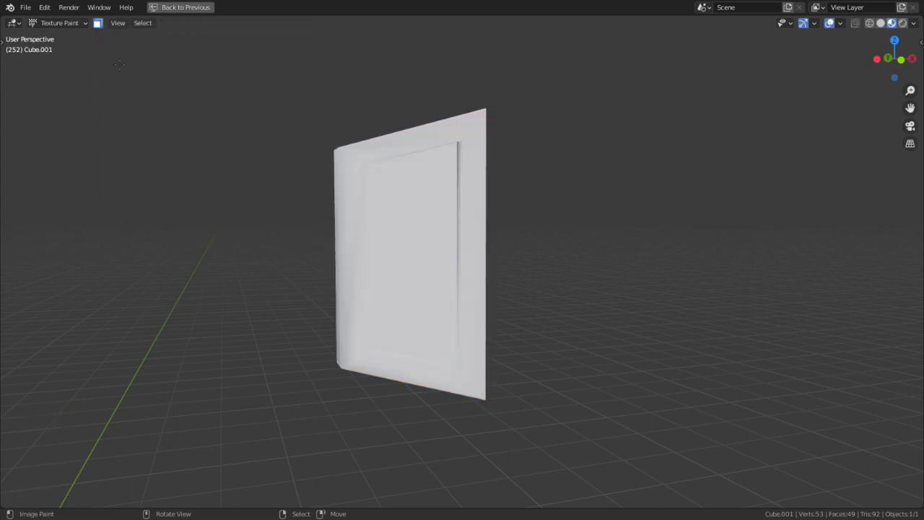
key(t)
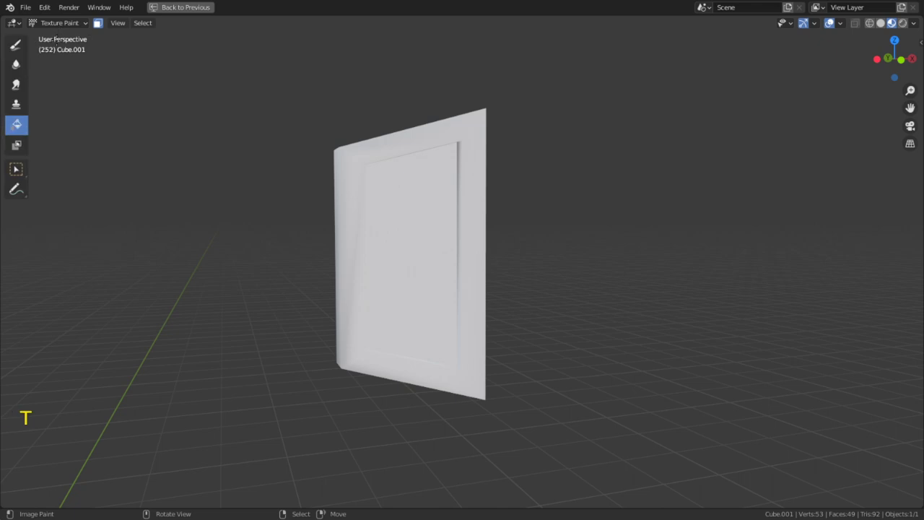
click(16, 44)
- Show the tool settings for the viewport's paint tools
click(913, 24)
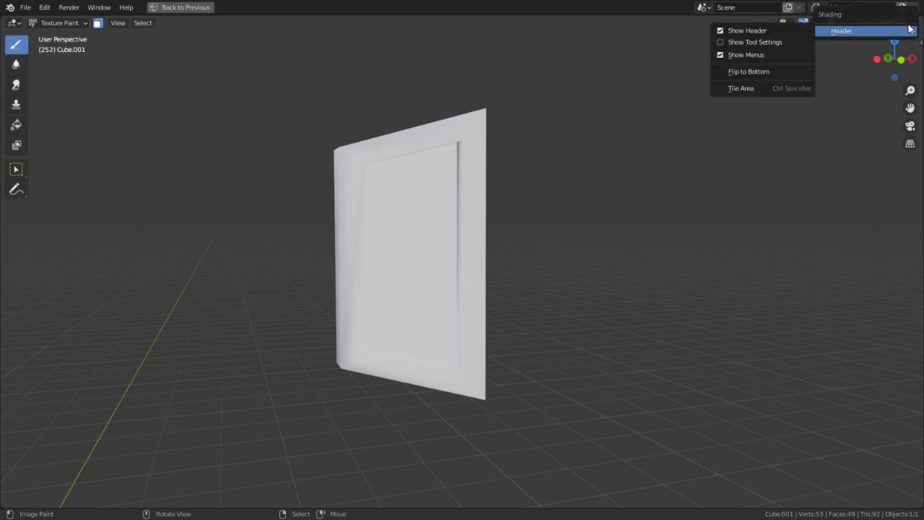
right_click(902, 22)
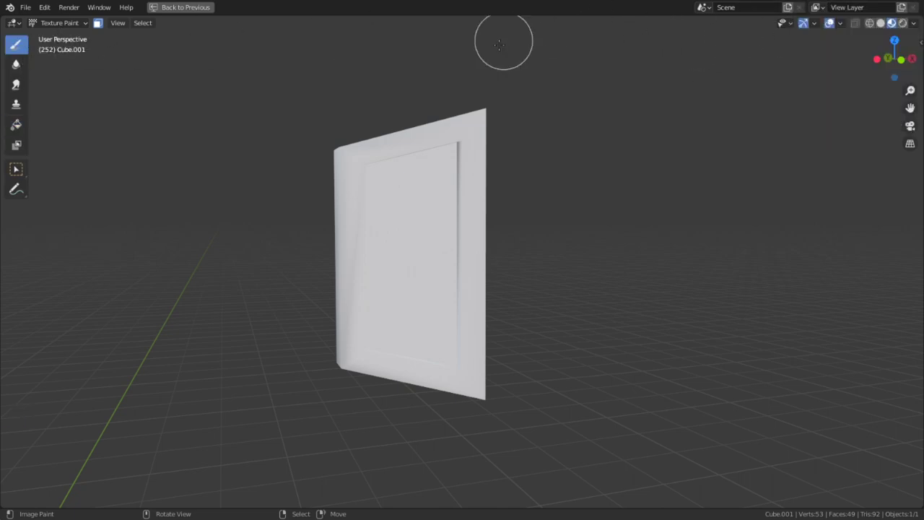
right_click(855, 29)
mouse_move(841, 30)
click(751, 40)
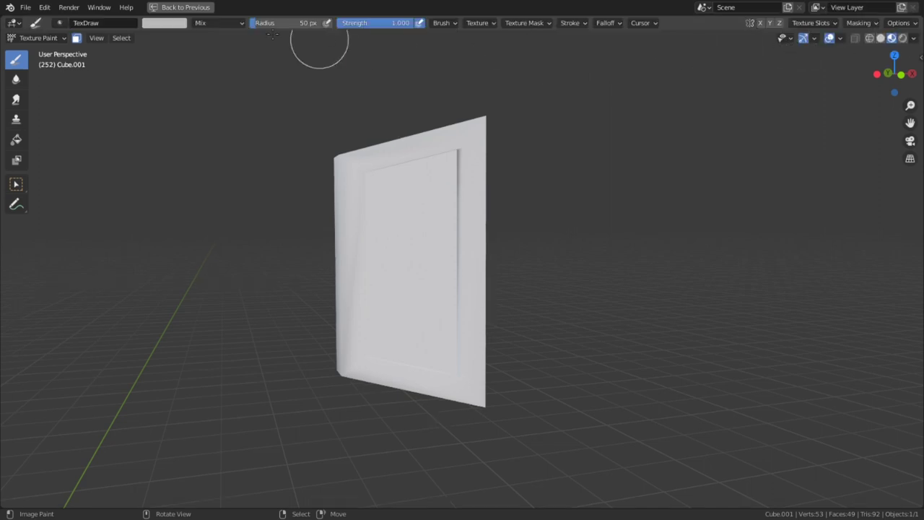
- Set the paint colour to brown (H 0.076, S 0.412, V 0.400) and fill the visible handle faces with it
click(152, 26)
click(194, 88)
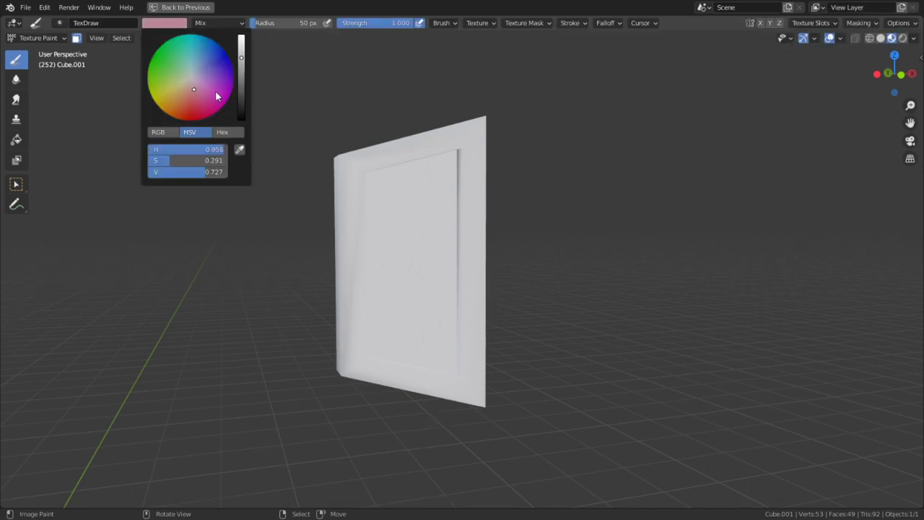
click(244, 92)
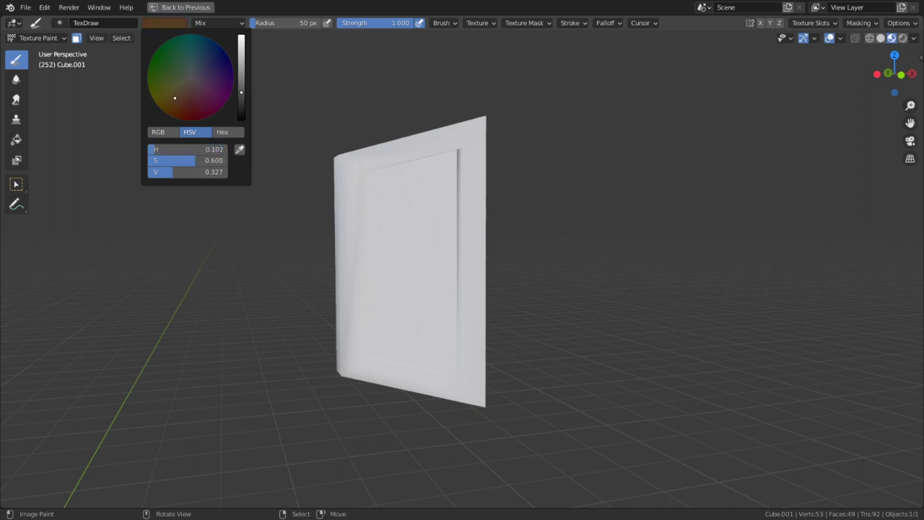
drag(241, 92, 241, 84)
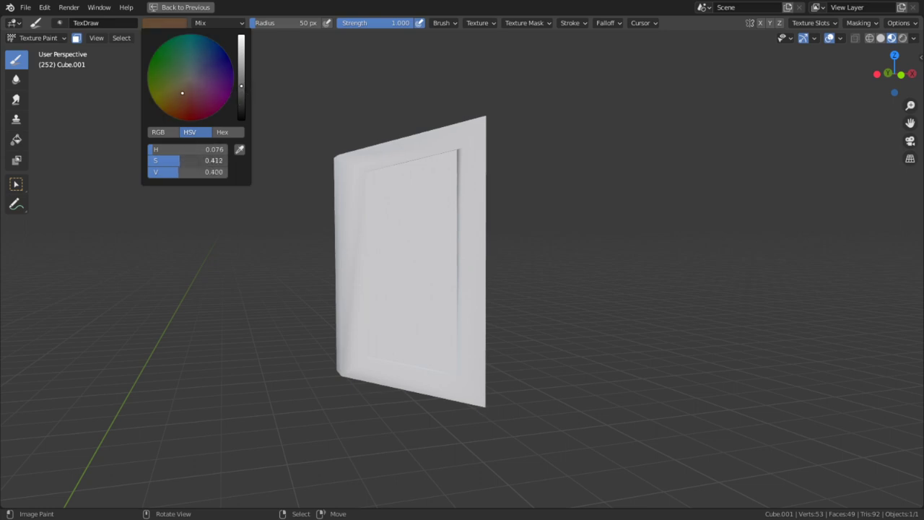
click(436, 295)
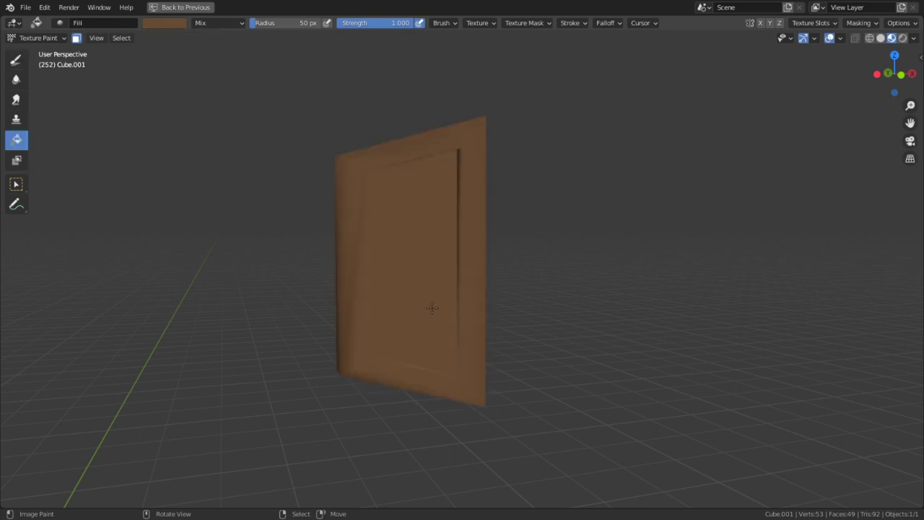
- Duplicate the selected handle faces in place in Edit Mode and separate the copy into its own object
middle_drag(388, 241, 346, 139)
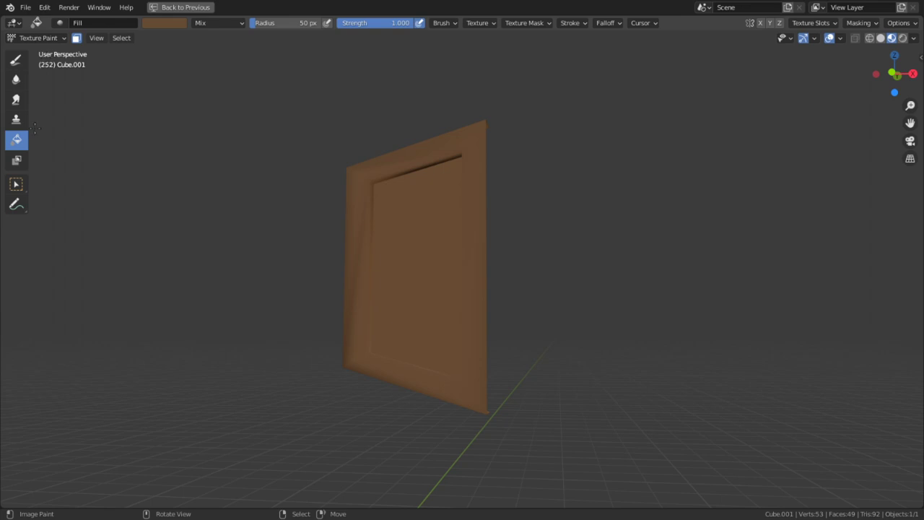
scroll(314, 244, up, 2)
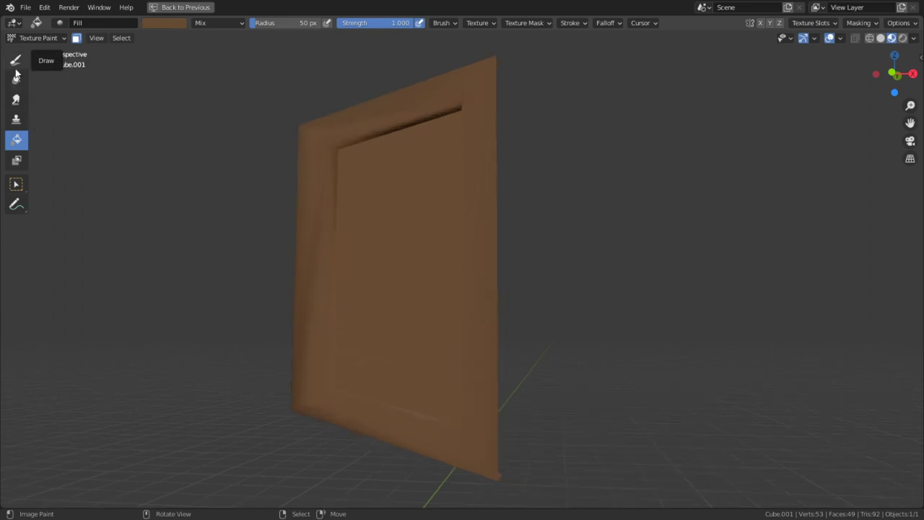
mouse_move(380, 204)
middle_down()
mouse_move(485, 262)
mouse_move(441, 242)
middle_up()
key(Tab)
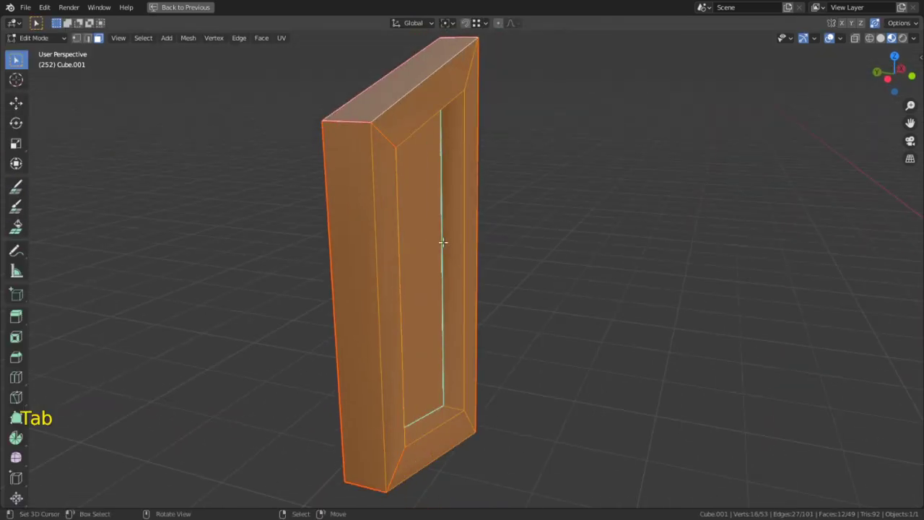
key(shift+d)
right_click(483, 220)
key(p)
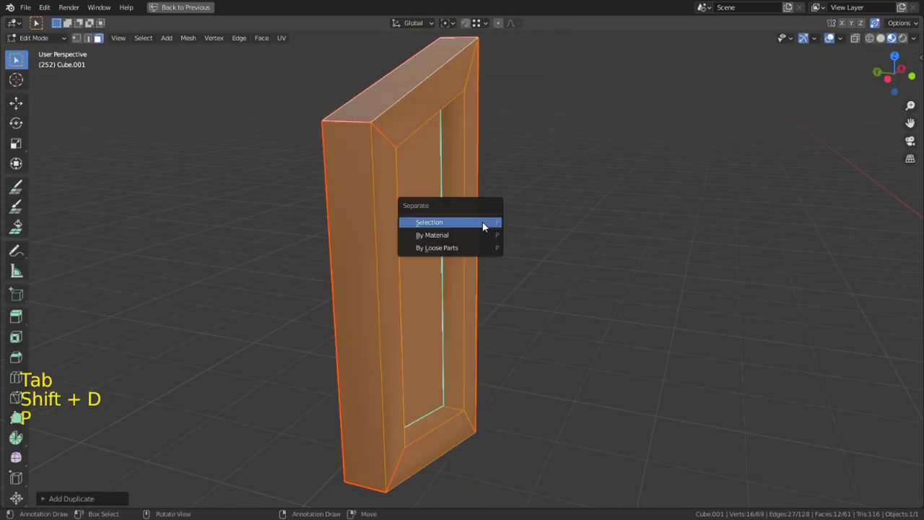
click(482, 223)
- Isolate the separated handle object, open it in Edit Mode, and restore the full Shading layout
key(Tab)
key(Tab)
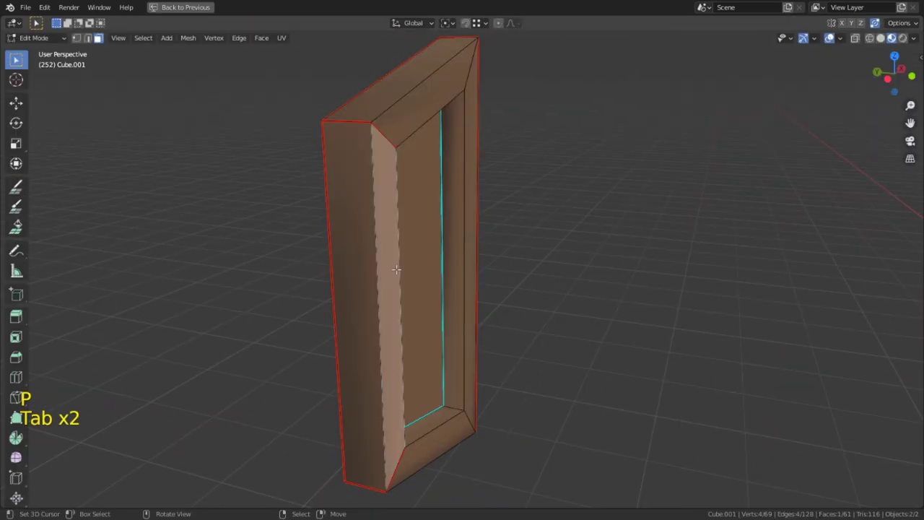
key(shift+space)
key(shift+h)
key(Tab)
middle_drag(375, 277, 179, 70)
key(ctrl+space)
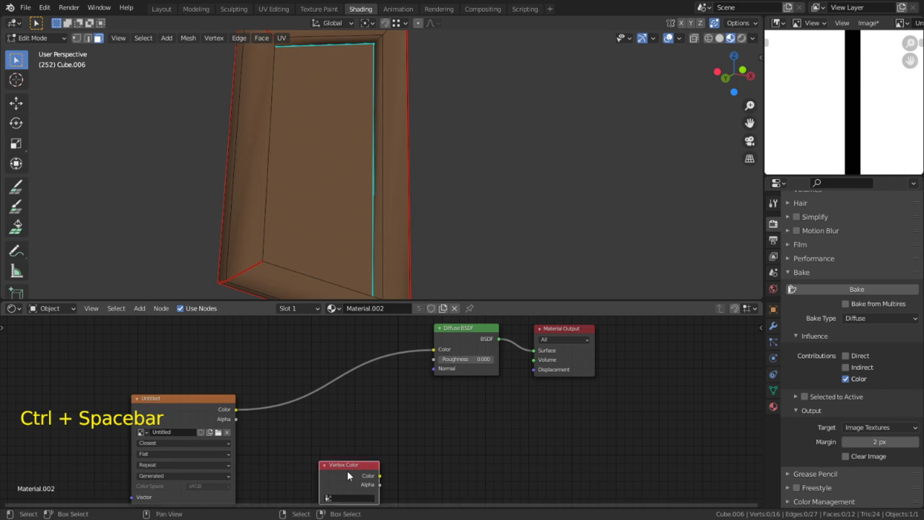
- Place the Vertex Color node beside the image texture and insert a MixRGB node between the image texture and the Diffuse BSDF
drag(365, 473, 301, 455)
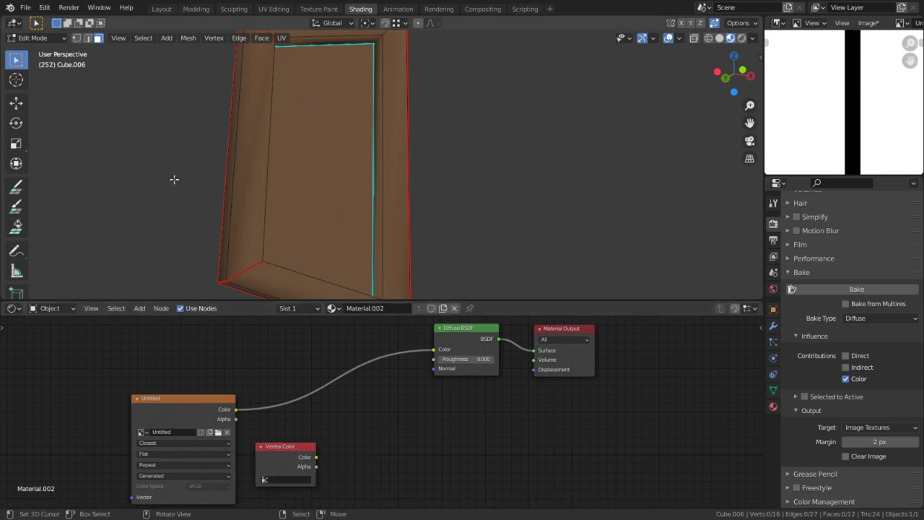
key(shift+a)
click(301, 356)
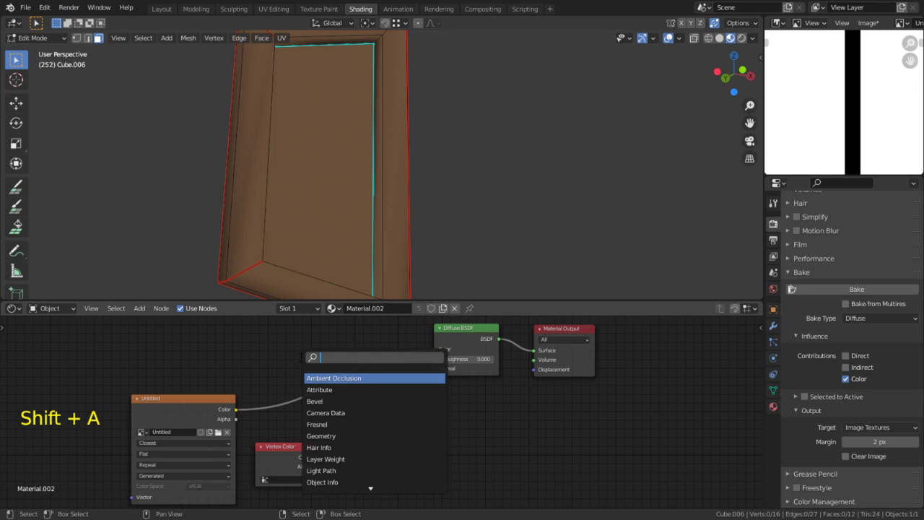
text(MIU)
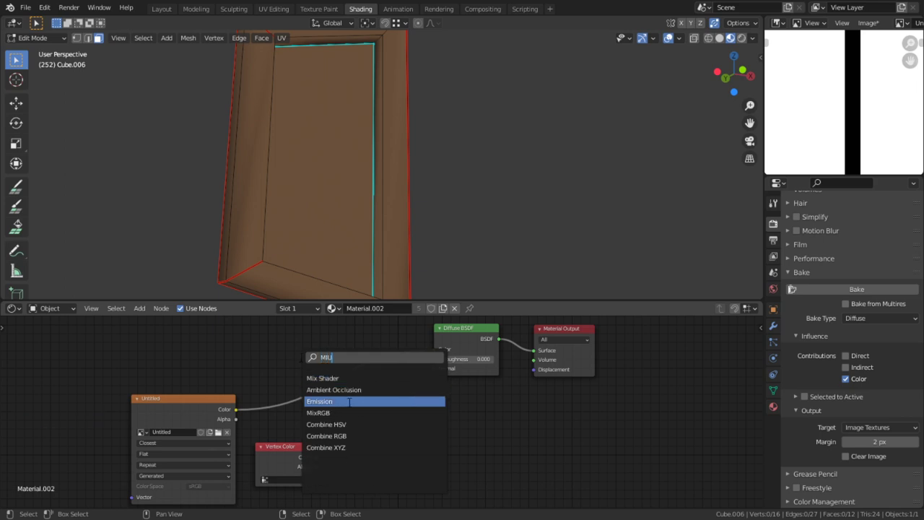
click(349, 412)
click(347, 356)
- Set the mix node to Multiply with a factor of 1.000 and connect the Vertex Color output to Color2
drag(354, 389, 389, 389)
click(361, 369)
click(361, 337)
drag(315, 457, 330, 409)
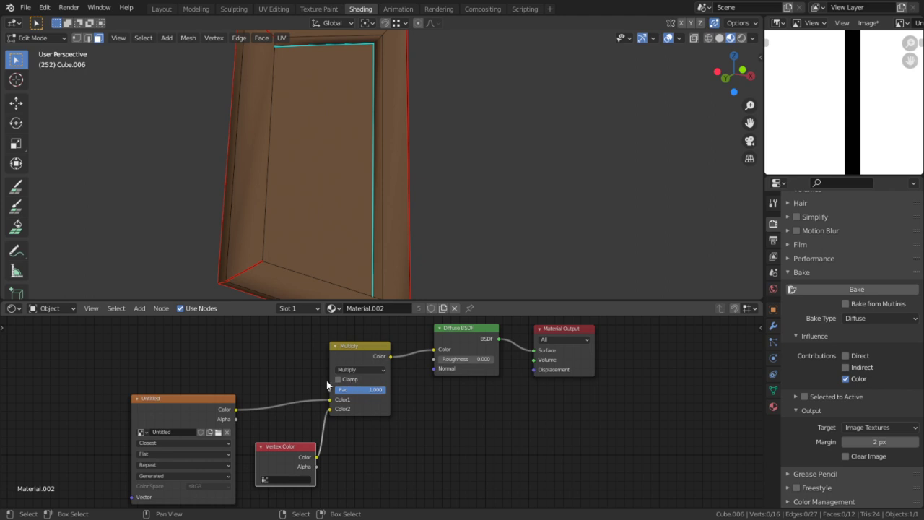
- Switch the handle to Vertex Paint and fill the selected recess vertices with grey (S 0.000, V 0.620) using vertex selection masking
click(37, 38)
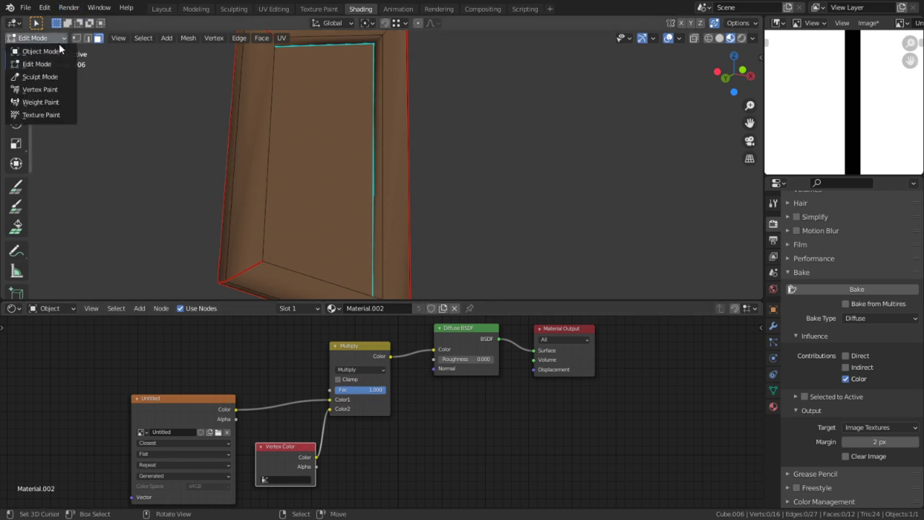
click(37, 89)
key(shift+k)
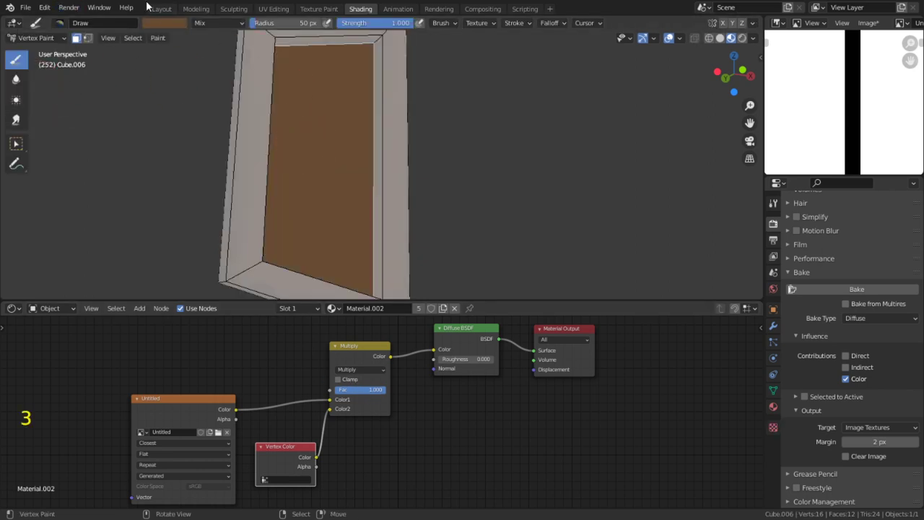
click(163, 24)
click(241, 36)
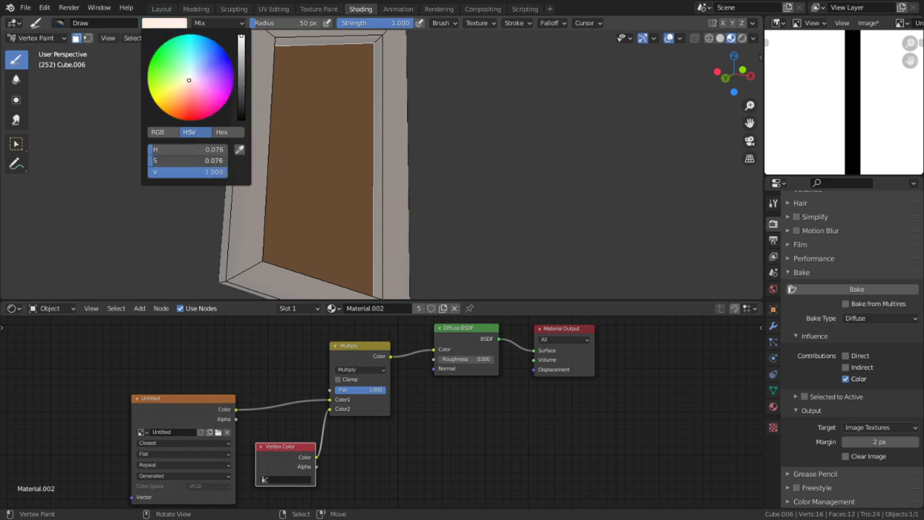
click(242, 67)
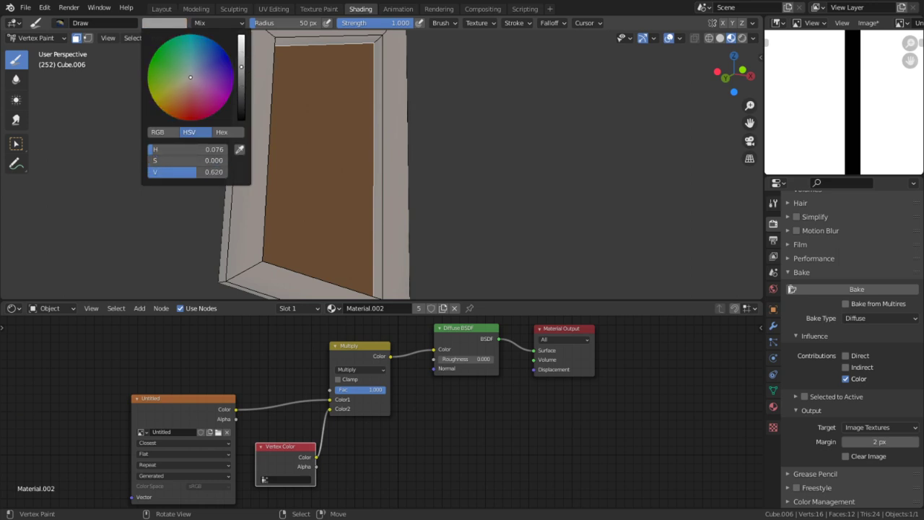
click(88, 38)
key(shift+k)
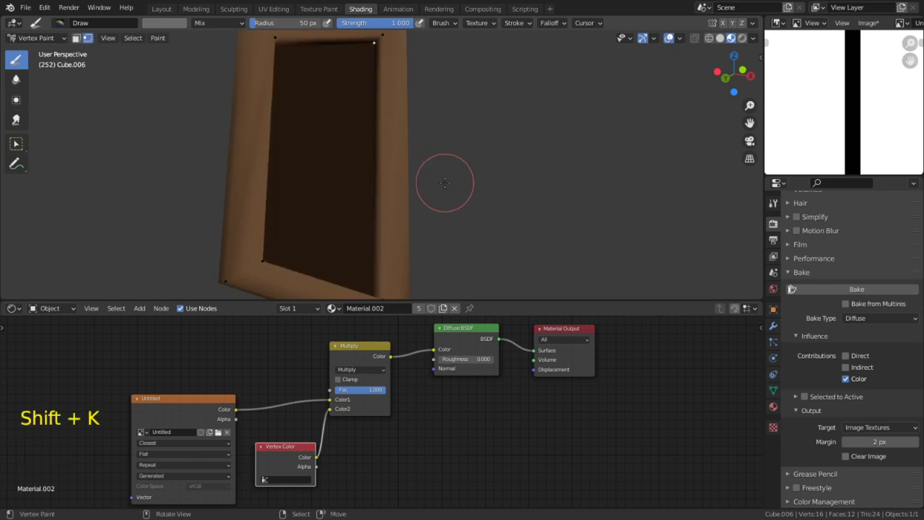
- Lighten the vertex paint colour to a light grey and refill the selected recess vertices with it
click(160, 25)
click(247, 53)
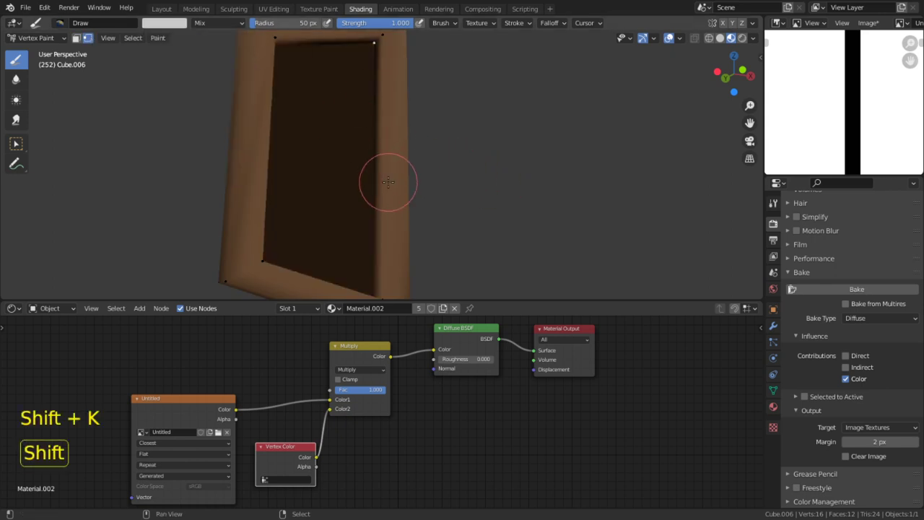
key(shift+k)
scroll(404, 166, down, 5)
middle_drag(458, 140, 473, 181)
scroll(386, 178, up, 4)
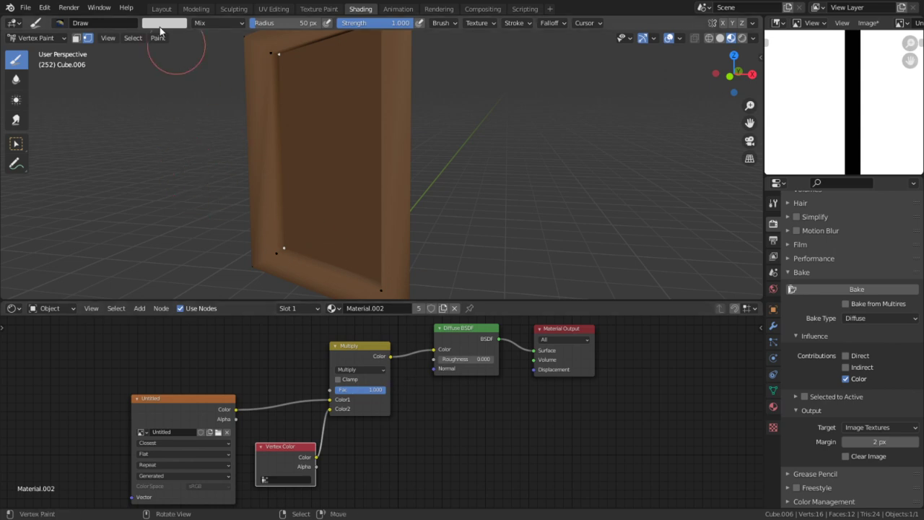
- Switch to Texture Paint, sample the recess's dark brown, and set Solid viewport shading to Flat lighting with Texture colour
click(36, 37)
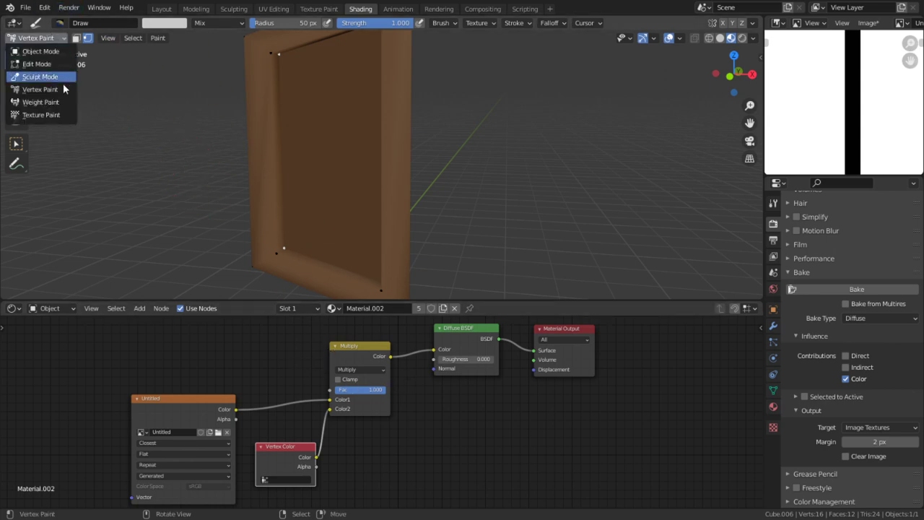
click(41, 115)
key(s)
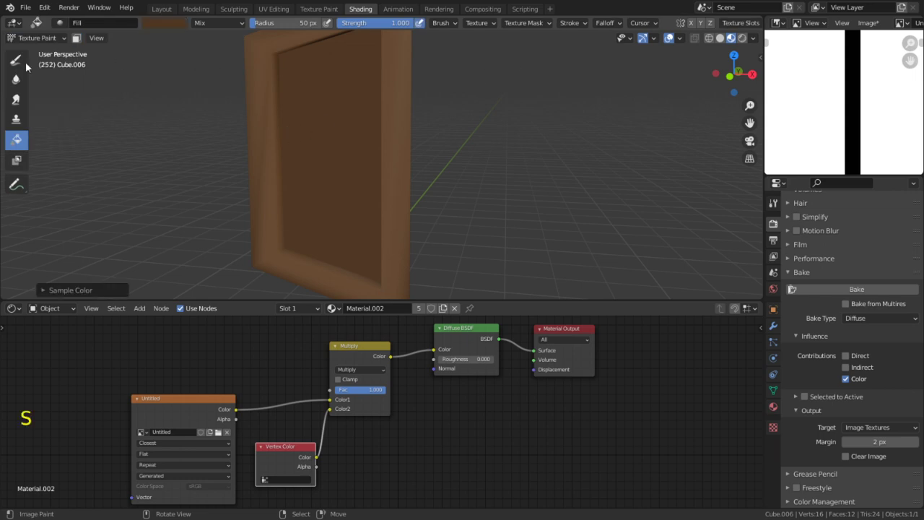
click(720, 38)
click(754, 39)
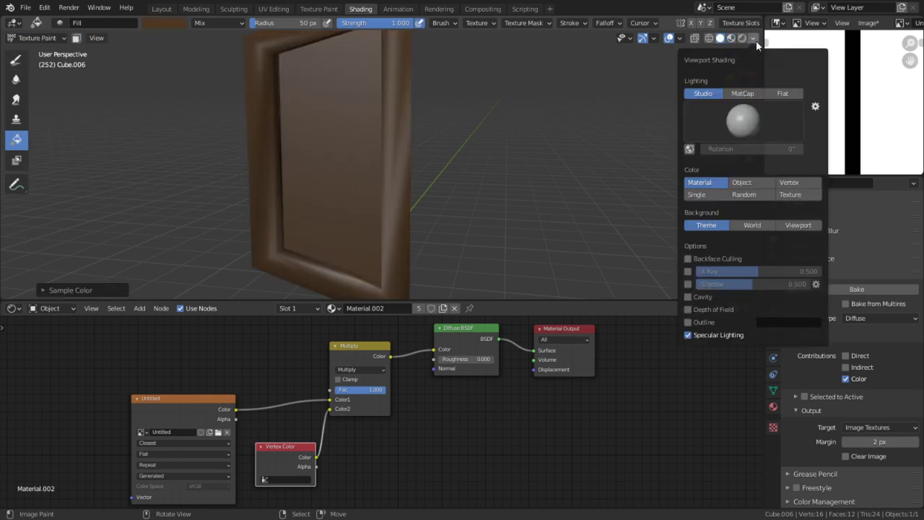
click(784, 95)
click(800, 140)
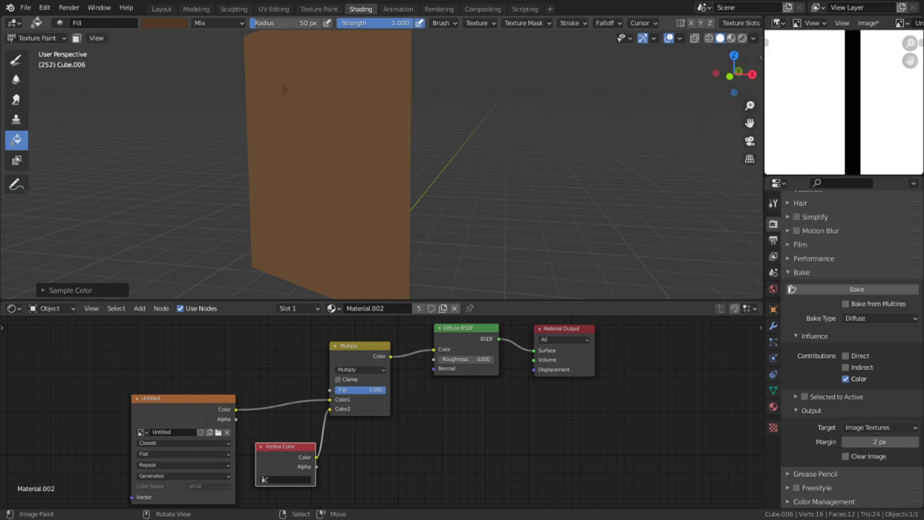
- Turn on face selection masking and redo the recessed panel's fill with the sampled dark brown
click(76, 38)
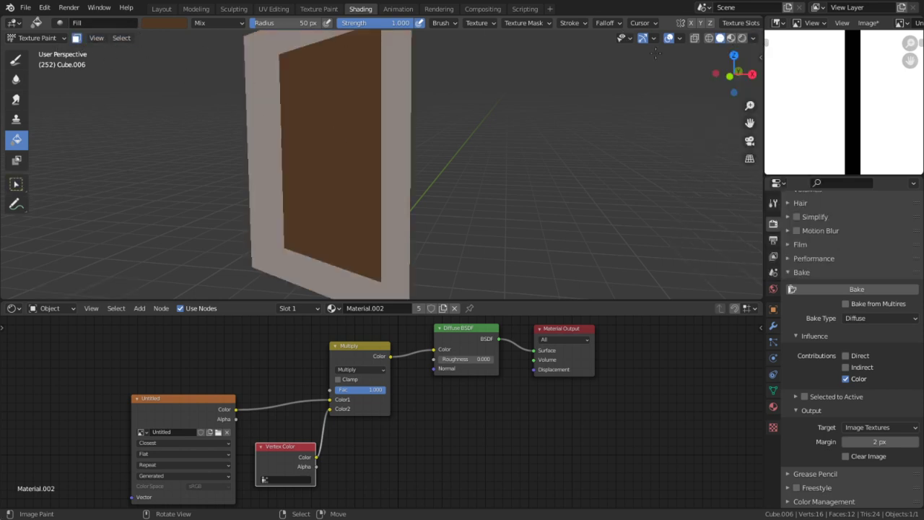
click(752, 37)
key(a)
key(ctrl+z)
key(ctrl+z)
key(ctrl+z)
key(ctrl+z)
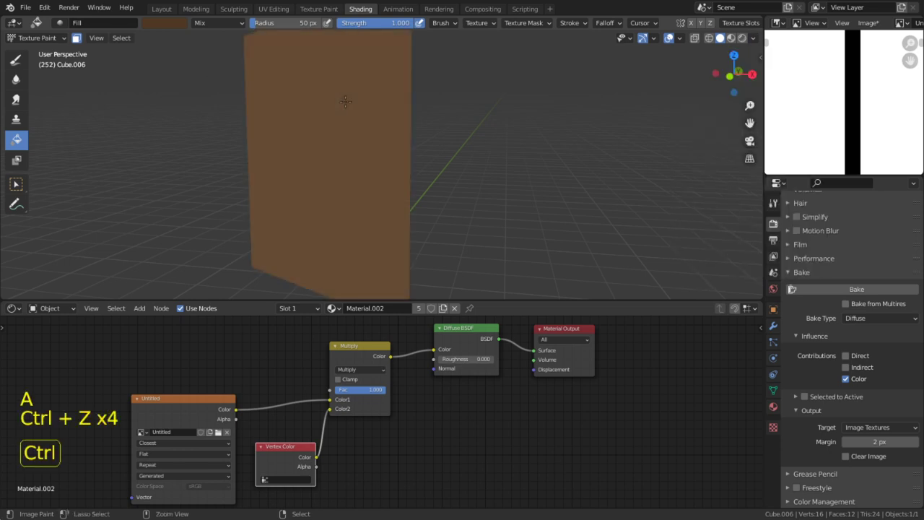
key(a)
mouse_move(335, 96)
middle_down()
mouse_move(401, 136)
mouse_move(318, 94)
middle_up()
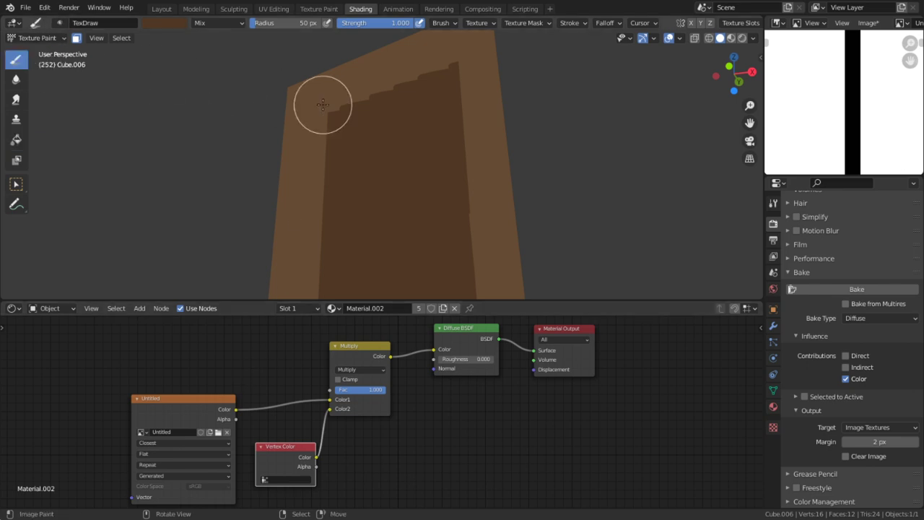
- Lower the Draw brush strength to 0.703 and undo the trial dab at the recess corner
scroll(322, 104, up, 2)
key(shift+f)
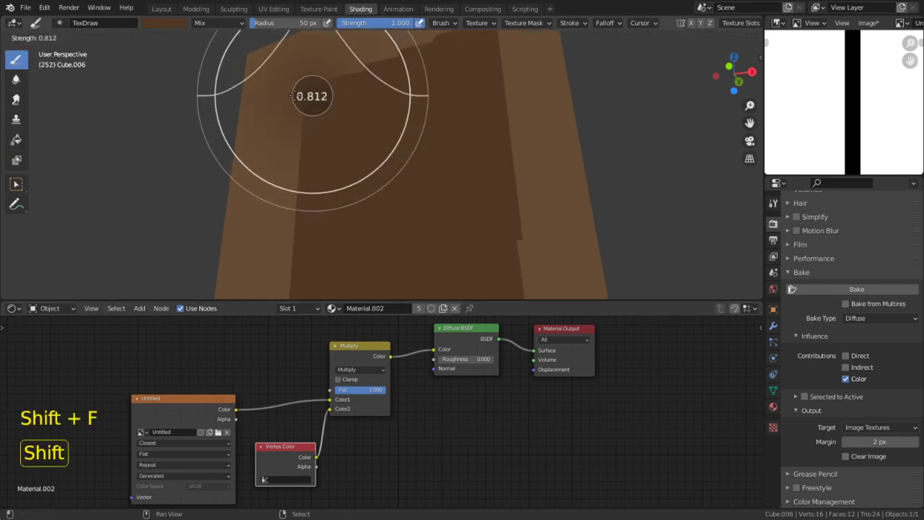
click(304, 92)
key(ctrl+z)
shift+middle_drag(290, 242, 194, 147)
- Maximise the viewport, set the stroke method to Line, and paint a dark brown line down the recess's long side edge
key(ctrl+space)
key(e)
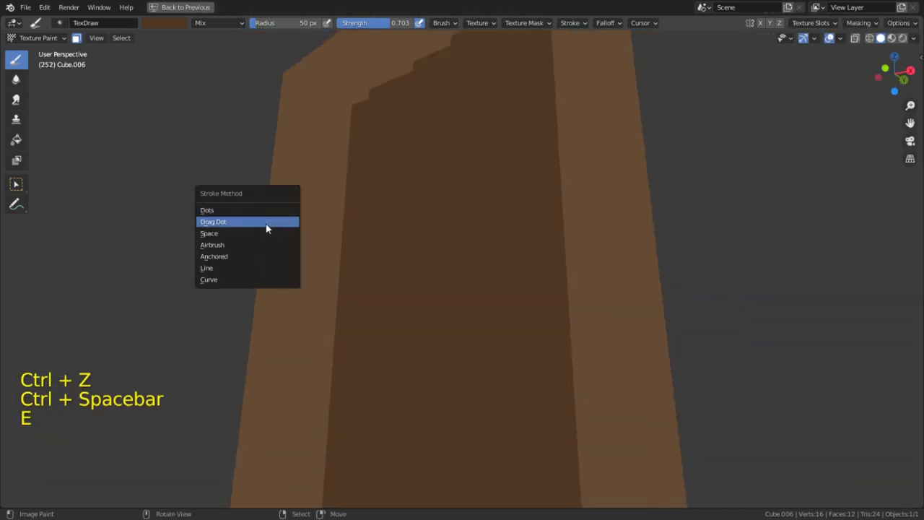
click(237, 270)
mouse_move(238, 270)
shift+middle_down()
mouse_move(381, 159)
mouse_move(353, 125)
shift+middle_up()
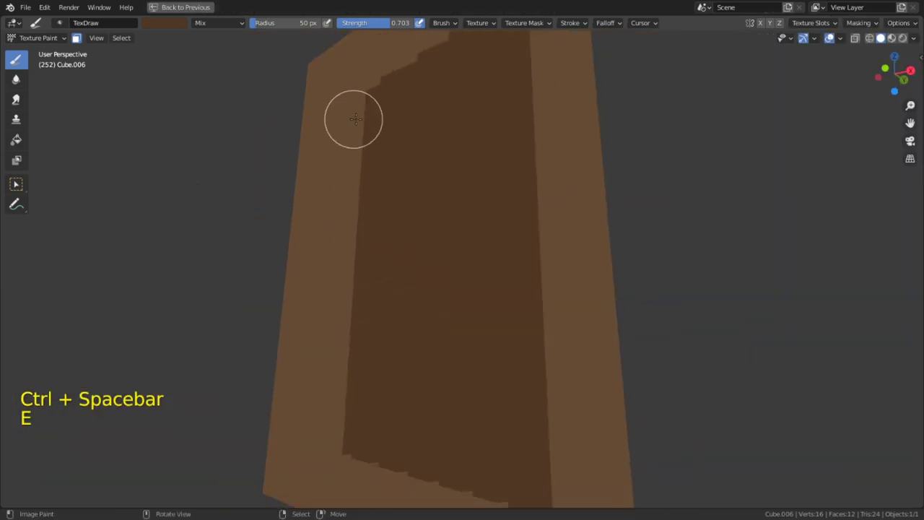
mouse_move(364, 88)
mouse_down()
mouse_move(338, 472)
mouse_move(345, 453)
mouse_move(336, 450)
mouse_up()
mouse_move(337, 450)
middle_down()
mouse_move(390, 430)
mouse_move(499, 495)
mouse_move(387, 360)
mouse_move(404, 375)
mouse_move(412, 366)
middle_up()
- Raise the brush strength to 1.000 and sample a brown from the recess as the paint colour
key(shift+f)
click(493, 362)
middle_drag(493, 362, 333, 277)
key(s)
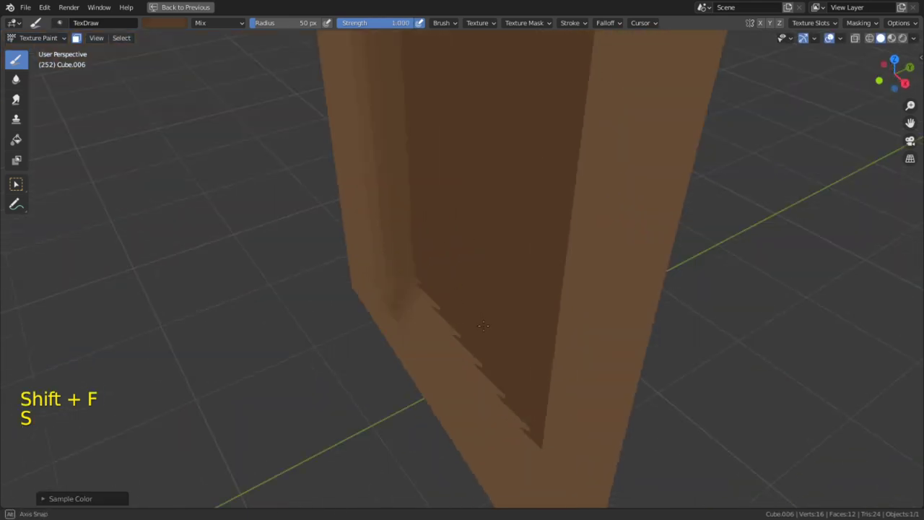
- Try to paint a line stroke along the recess's bottom edge
middle_drag(441, 238, 408, 245)
drag(611, 382, 560, 371)
middle_drag(560, 371, 587, 298)
key(ctrl+z)
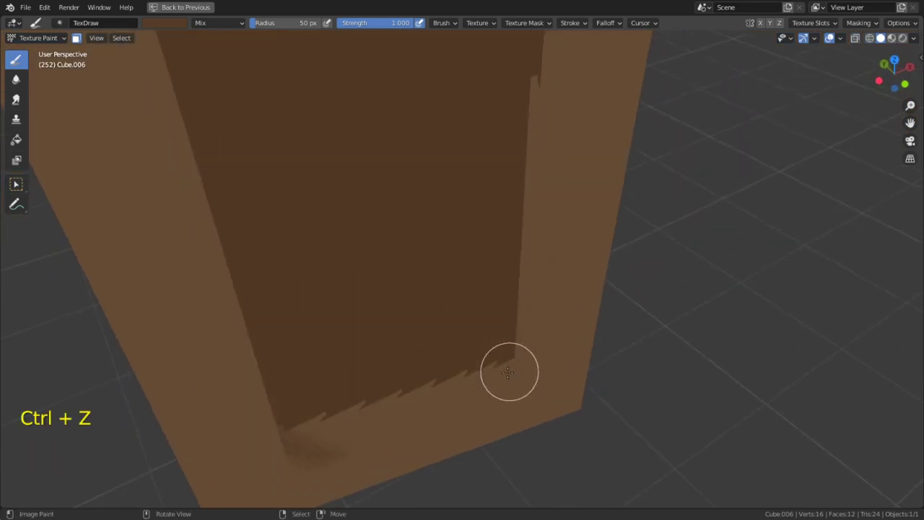
- In Edit Mode, hide everything except the recess's inner wall faces, then return to Texture Paint
middle_drag(509, 367, 503, 375)
key(Tab)
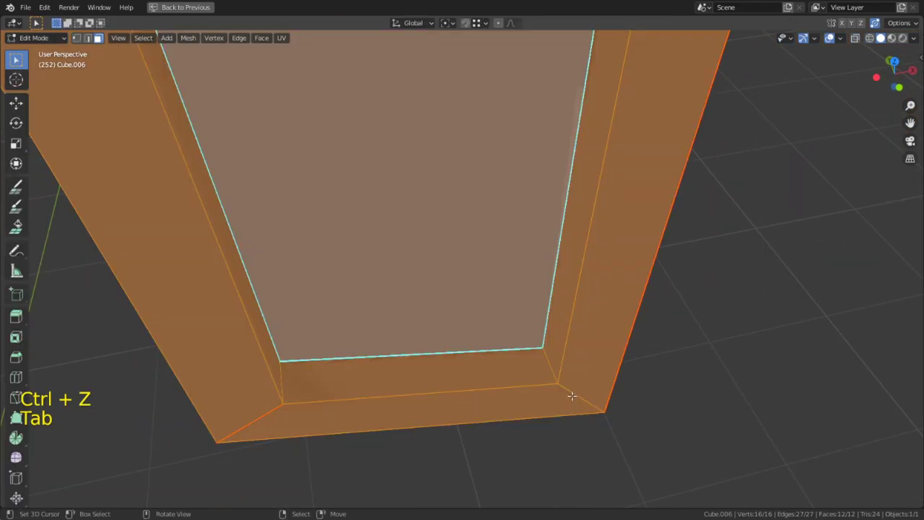
click(554, 363)
key(shift+h)
key(Tab)
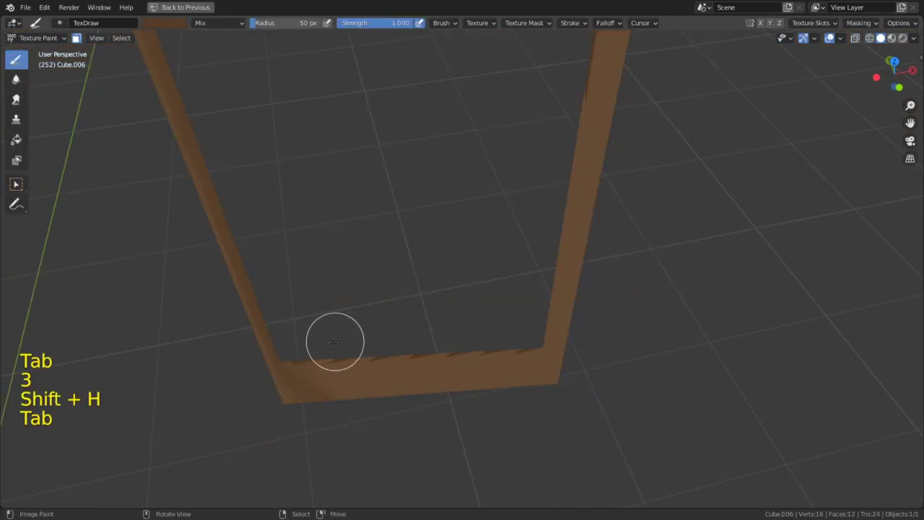
- Paint a dark line stroke along the inner edge of the recess's bottom wall
middle_drag(344, 329, 321, 308)
mouse_move(301, 314)
mouse_down()
mouse_move(391, 334)
mouse_move(542, 345)
mouse_up()
middle_drag(541, 345, 499, 330)
scroll(490, 342, down, 1)
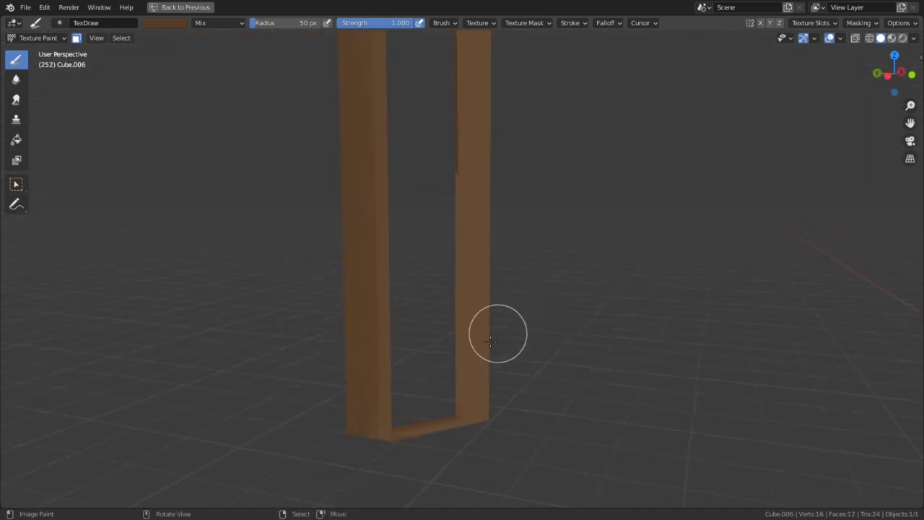
- Set the brush radius to 41 px and paint dark line strokes up the inner edge of the unshaded side wall
shift+middle_drag(481, 376, 464, 413)
scroll(472, 361, down, 1)
scroll(483, 193, up, 1)
shift+middle_drag(482, 188, 464, 439)
scroll(462, 344, up, 3)
key(f)
click(437, 449)
drag(431, 83, 435, 45)
mouse_move(435, 46)
middle_down()
mouse_move(428, 247)
mouse_move(414, 128)
mouse_move(451, 371)
middle_up()
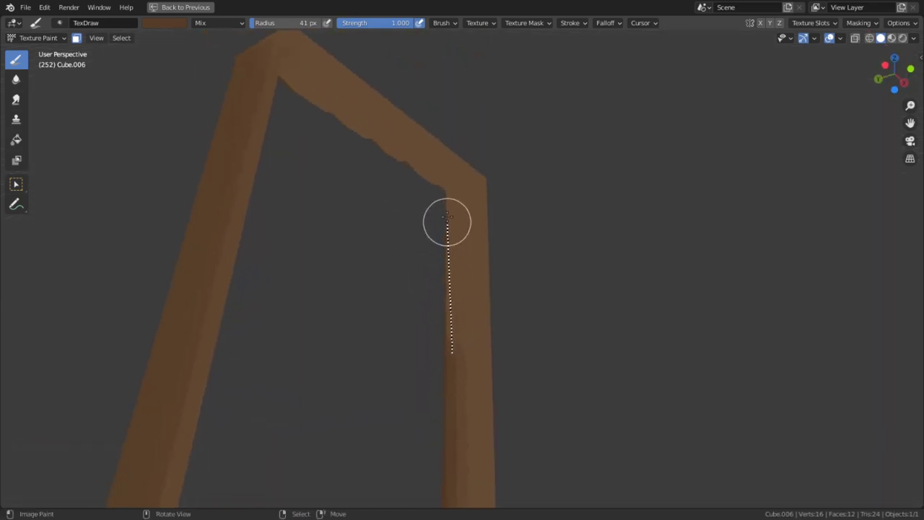
drag(446, 194, 449, 200)
- Paint a dark line stroke along the inner edge of the recess's top wall
middle_drag(449, 200, 471, 157)
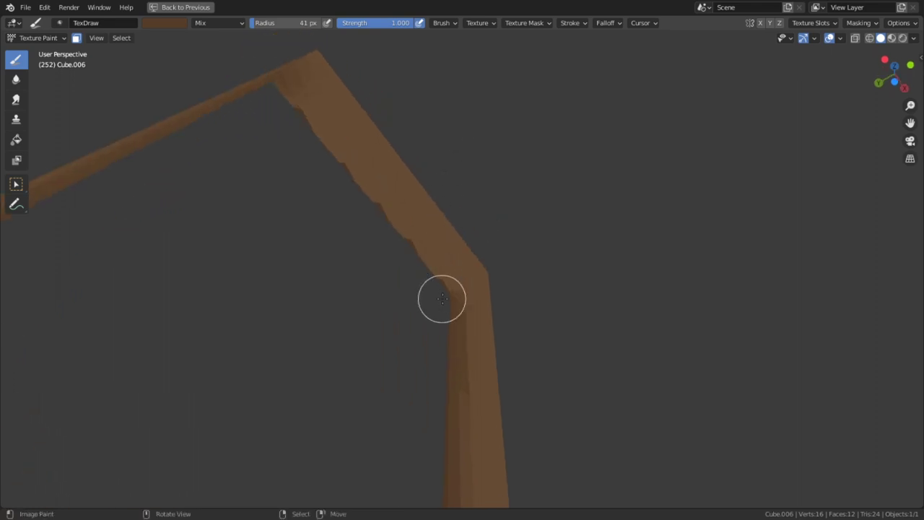
mouse_move(449, 287)
mouse_down()
mouse_move(273, 110)
mouse_move(279, 86)
mouse_up()
middle_drag(484, 208, 385, 332)
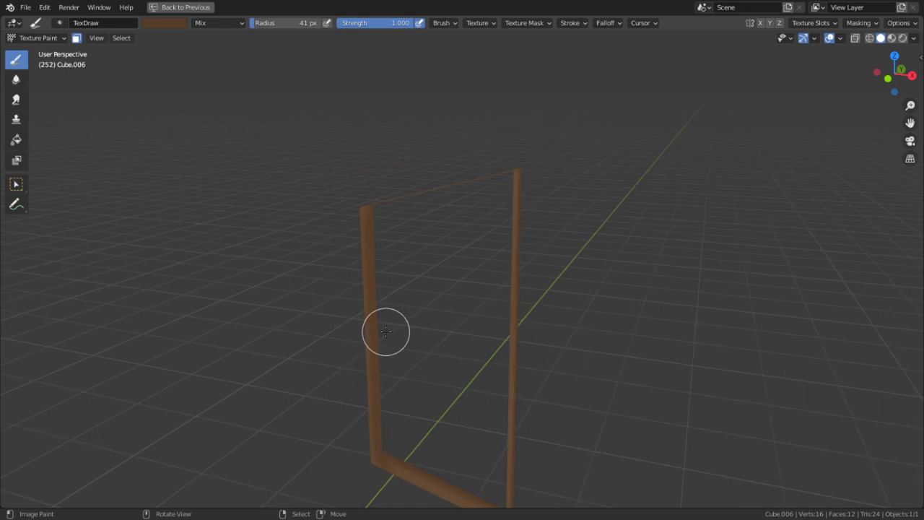
- Toggle local view for the handle and reveal the hidden objects in Object Mode
key(slash)
key(shift+space)
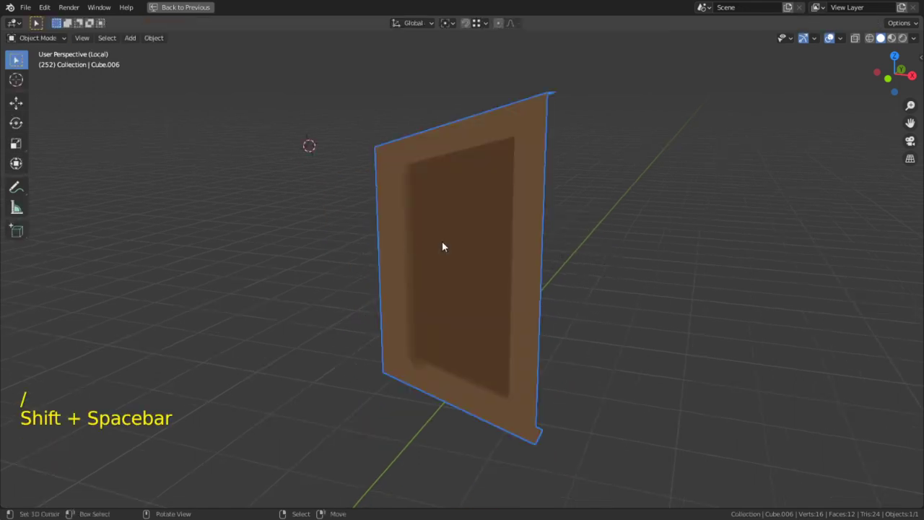
key(alt+h)
middle_drag(497, 272, 423, 342)
scroll(423, 342, up, 5)
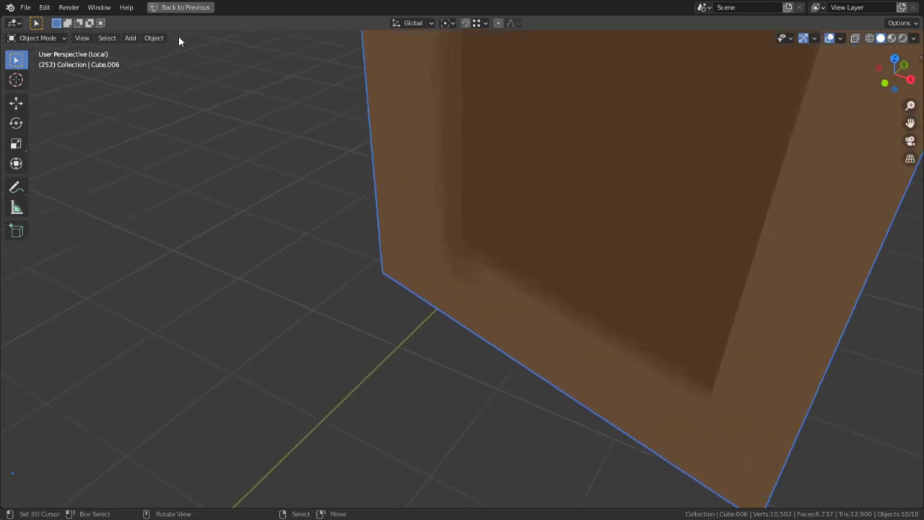
- Put the handle back into Texture Paint, select all its faces, and reveal the hidden ones
click(35, 36)
click(56, 38)
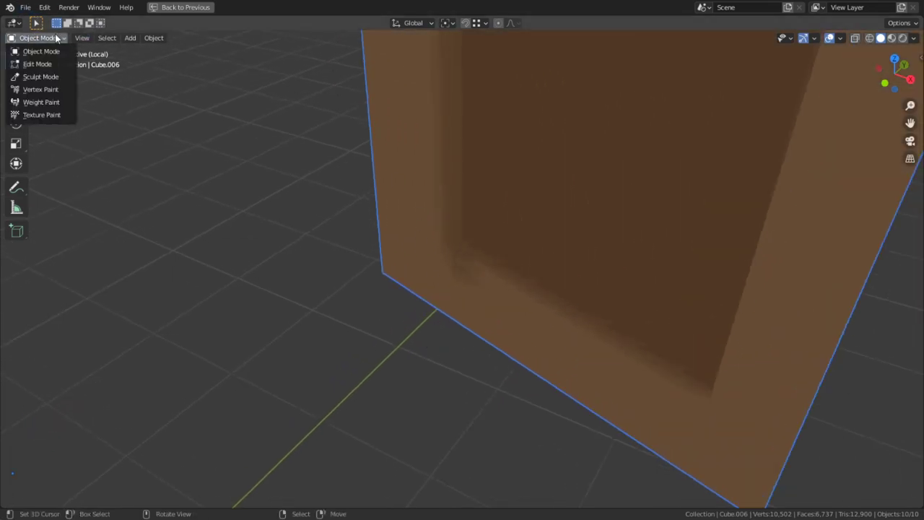
click(41, 115)
key(a)
key(alt+h)
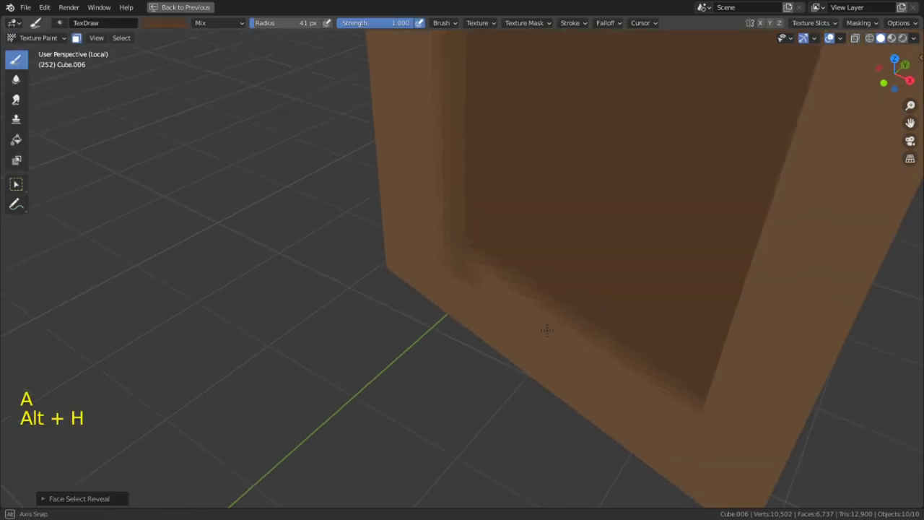
- Set the brush radius to 94 px and sample an intermediate brown from the recess shading as the paint colour
key(s)
middle_drag(513, 363, 498, 413)
key(f)
click(489, 308)
mouse_move(489, 308)
middle_down()
mouse_move(465, 320)
mouse_move(538, 117)
mouse_move(454, 316)
mouse_move(478, 262)
mouse_move(615, 156)
mouse_move(606, 160)
middle_up()
key(s)
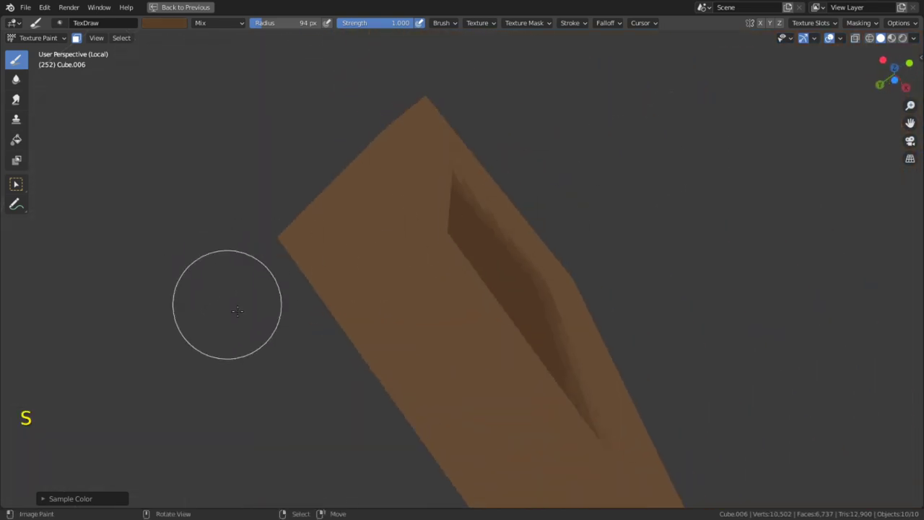
- Paint a darker brown line stroke along the handle's long outer edge
shift+middle_drag(363, 378, 311, 181)
scroll(313, 182, down, 1)
mouse_move(269, 63)
mouse_down()
mouse_move(619, 498)
mouse_move(598, 498)
mouse_up()
middle_drag(598, 381, 529, 398)
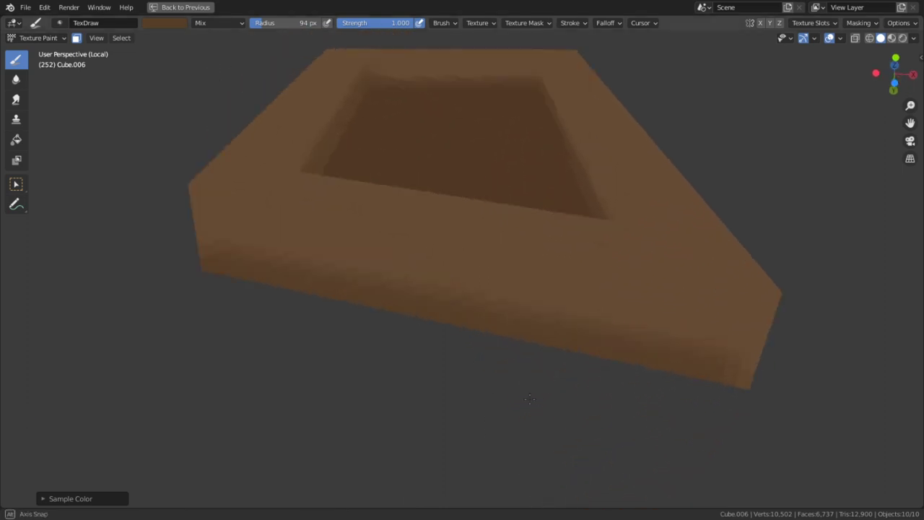
- Undo the last stroke and repaint the dark shading along the handle's long outer edge with a 162 px brush
key(ctrl+z)
key(f)
key(f)
click(182, 264)
middle_drag(182, 265, 237, 229)
mouse_move(208, 227)
mouse_down()
mouse_move(453, 305)
mouse_move(907, 383)
mouse_up()
- Paint a dark brown stroke down the long edge of the handle's narrow side face with a 102 px brush
mouse_move(737, 190)
middle_down()
mouse_move(629, 361)
mouse_move(373, 272)
mouse_move(446, 267)
mouse_move(510, 289)
mouse_move(445, 328)
mouse_move(451, 309)
middle_up()
mouse_move(543, 265)
middle_down()
mouse_move(530, 243)
mouse_move(559, 223)
mouse_move(484, 223)
mouse_move(486, 418)
mouse_move(533, 390)
mouse_move(563, 403)
mouse_move(553, 362)
middle_up()
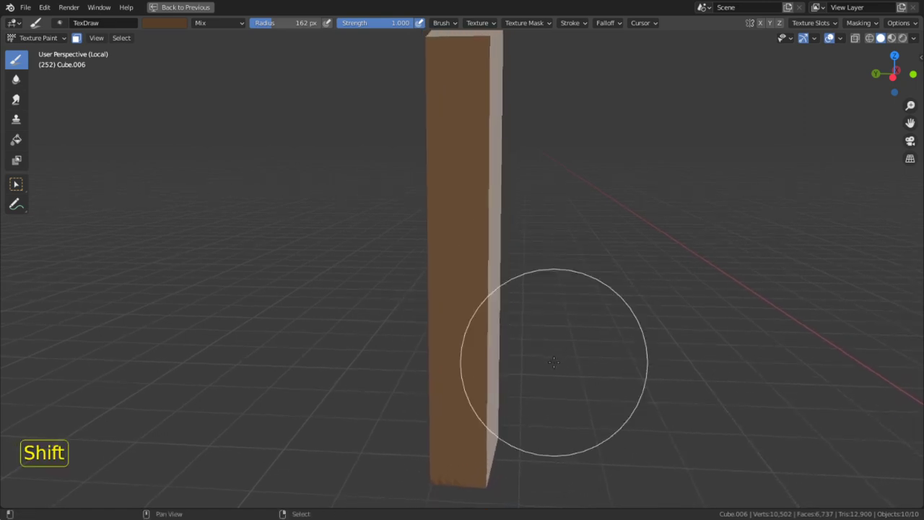
key(f)
click(575, 351)
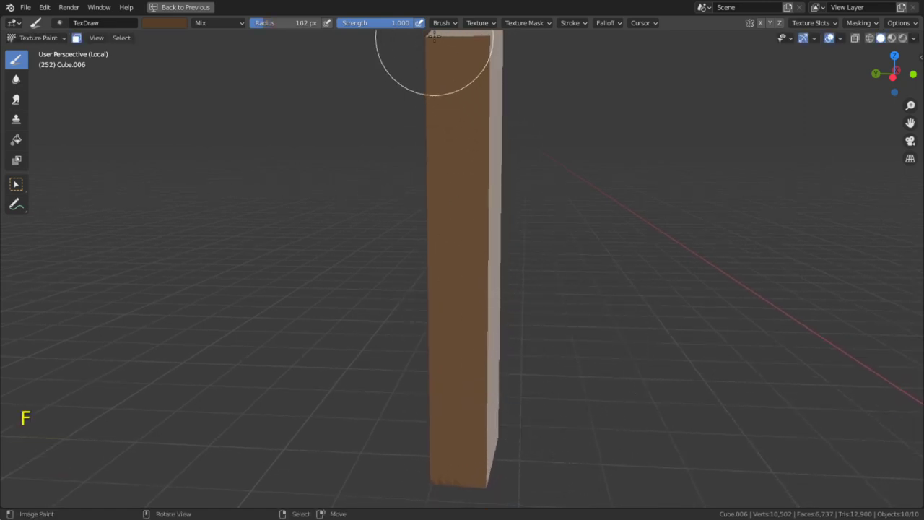
mouse_move(428, 40)
mouse_down()
mouse_move(406, 361)
mouse_move(425, 514)
mouse_up()
mouse_move(486, 423)
middle_down()
mouse_move(520, 340)
mouse_move(476, 270)
mouse_move(479, 303)
mouse_move(543, 275)
mouse_move(548, 216)
mouse_move(534, 260)
mouse_move(539, 243)
middle_up()
- Exit local view into Object Mode and inspect the handle on the door in Material Preview shading
key(slash)
key(shift+space)
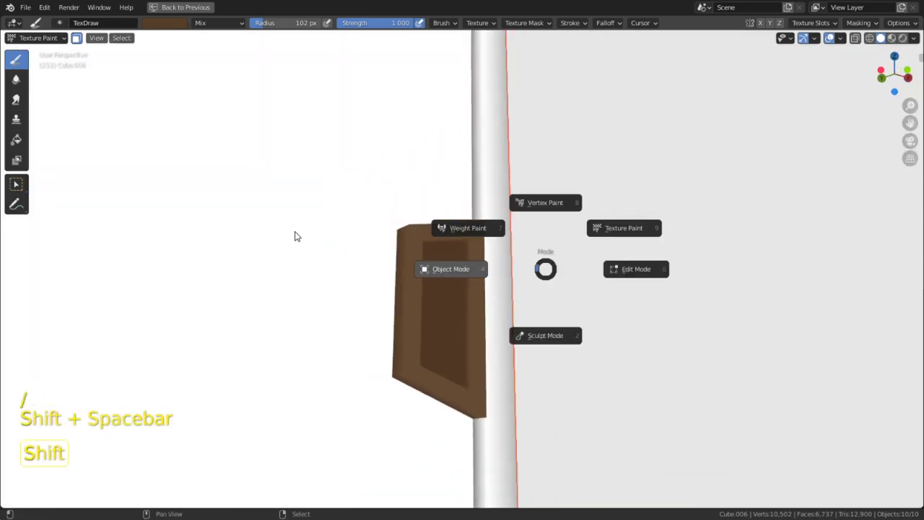
click(295, 235)
scroll(670, 279, down, 6)
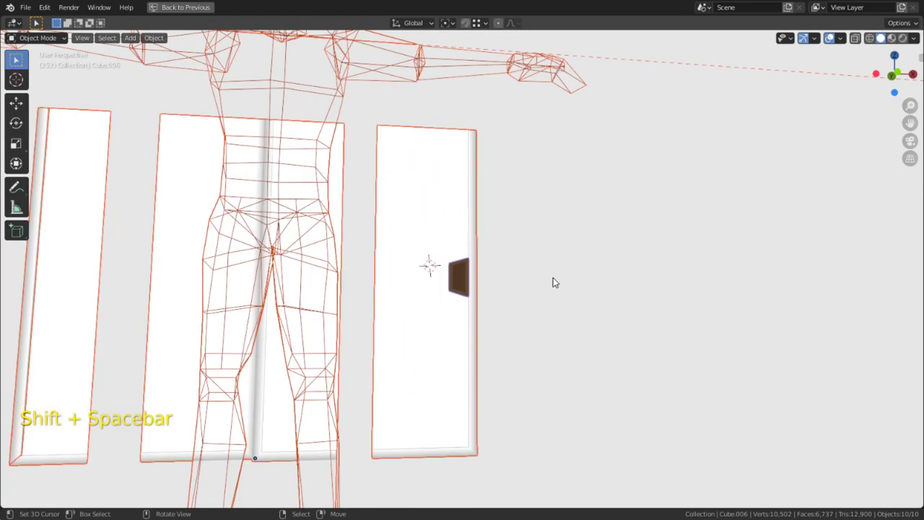
scroll(531, 331, down, 5)
click(892, 38)
mouse_move(766, 105)
shift+middle_down()
mouse_move(752, 155)
mouse_move(741, 135)
shift+middle_up()
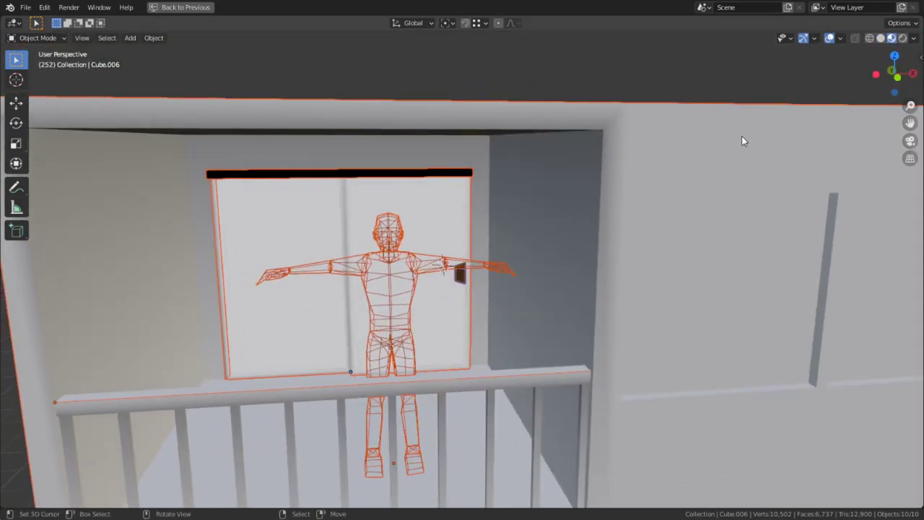
click(829, 38)
middle_drag(491, 219, 498, 242)
alt+middle_click(455, 277)
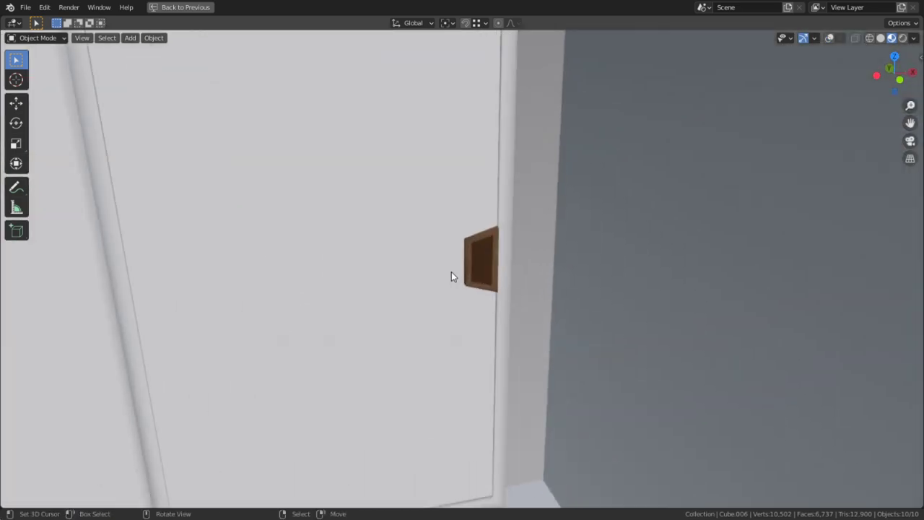
click(830, 39)
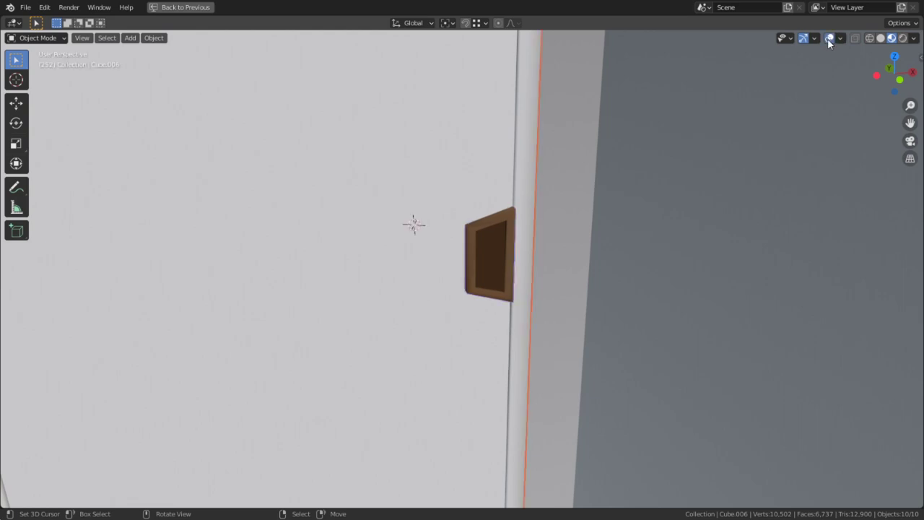
click(36, 38)
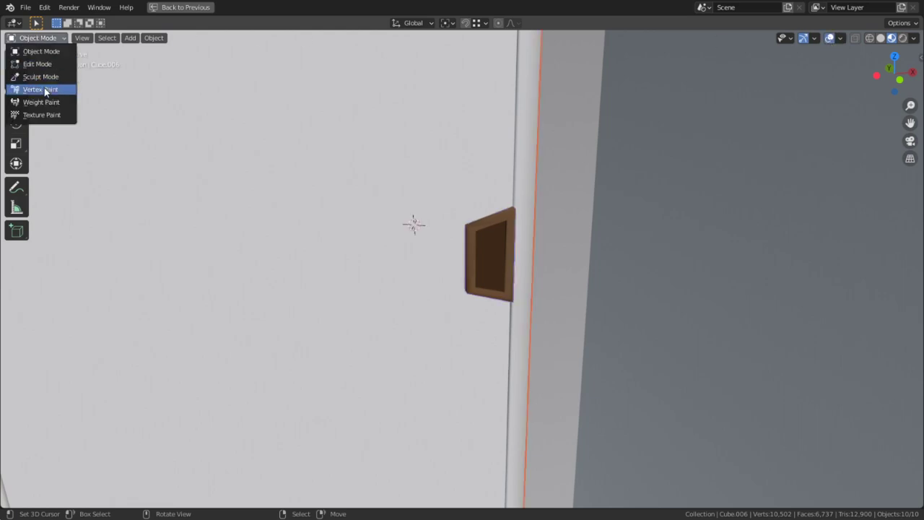
click(41, 114)
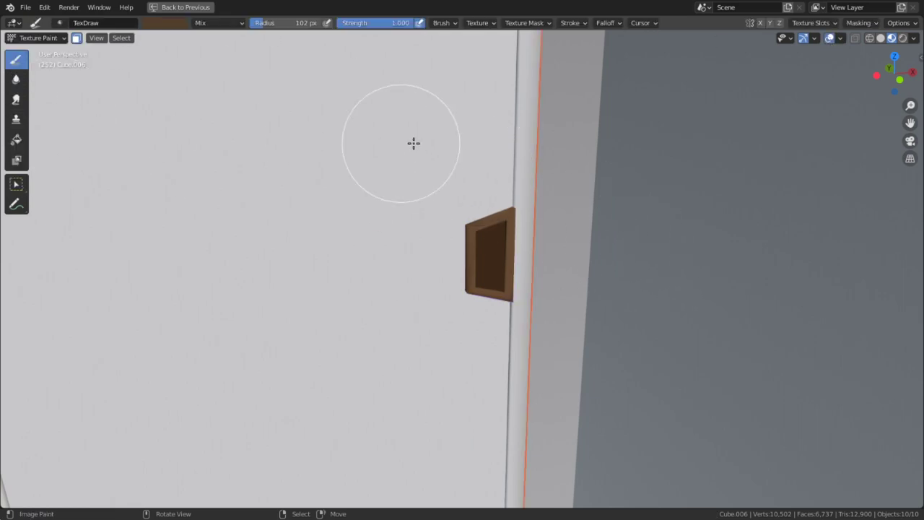
scroll(520, 218, up, 2)
key(shift+g)
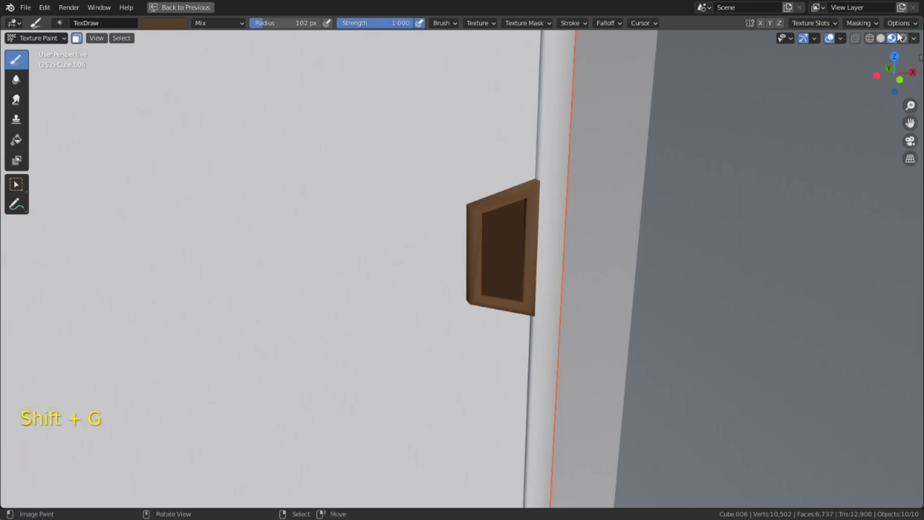
click(830, 38)
scroll(592, 247, up, 2)
key(Tab)
key(shift+space)
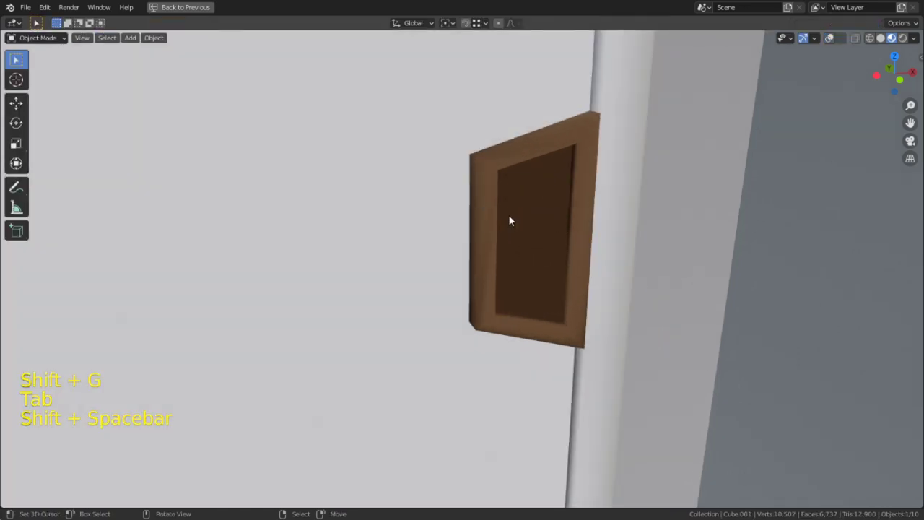
- Remove the Multiply and Vertex Color nodes from Material.002, keeping the image texture linked to the Diffuse BSDF colour
key(ctrl+space)
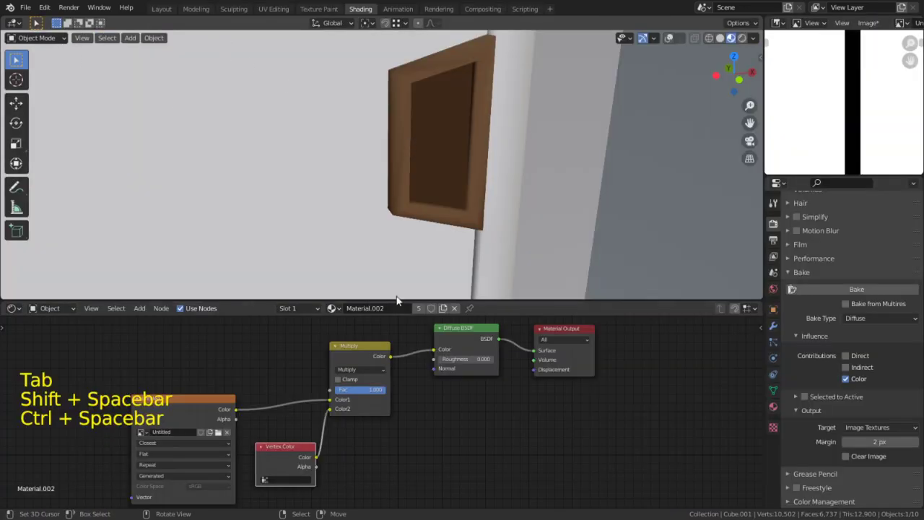
shift+click(283, 457)
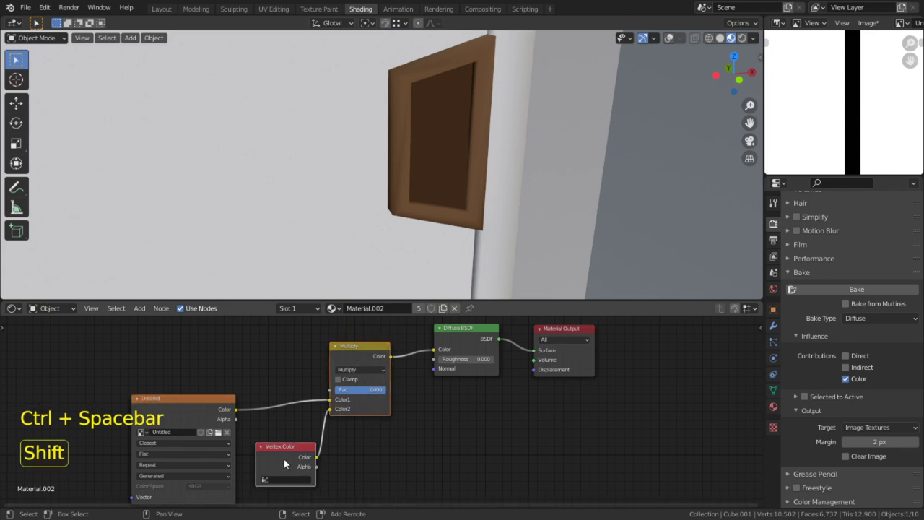
key(ctrl+x)
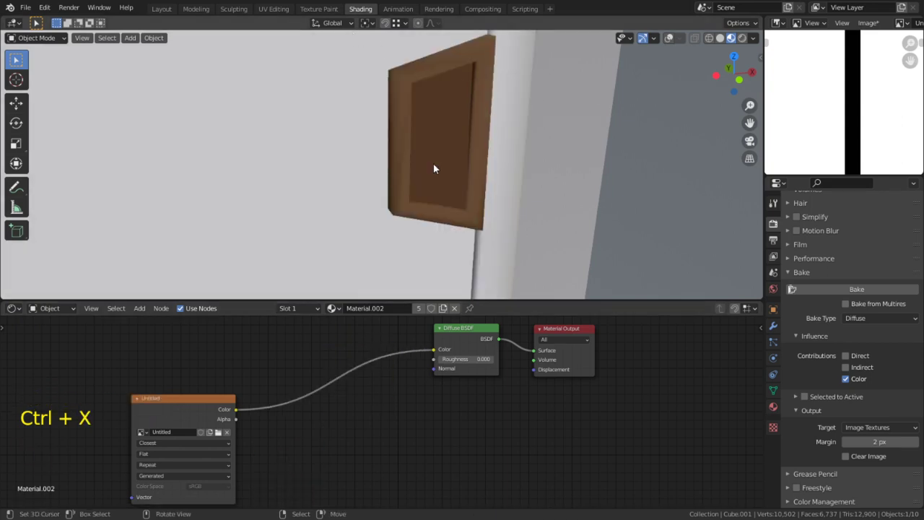
key(ctrl+space)
click(827, 39)
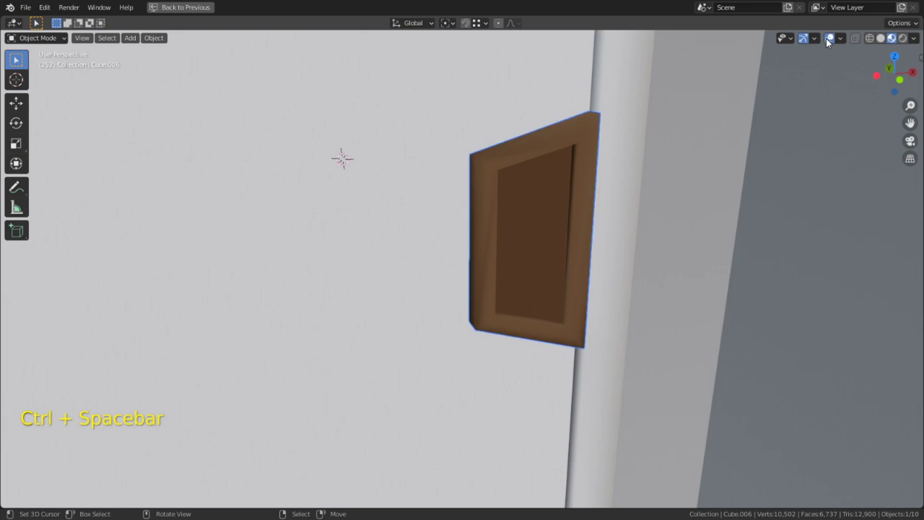
- Isolate the separate handle object by hiding everything else and put it into Texture Paint
key(shift+g)
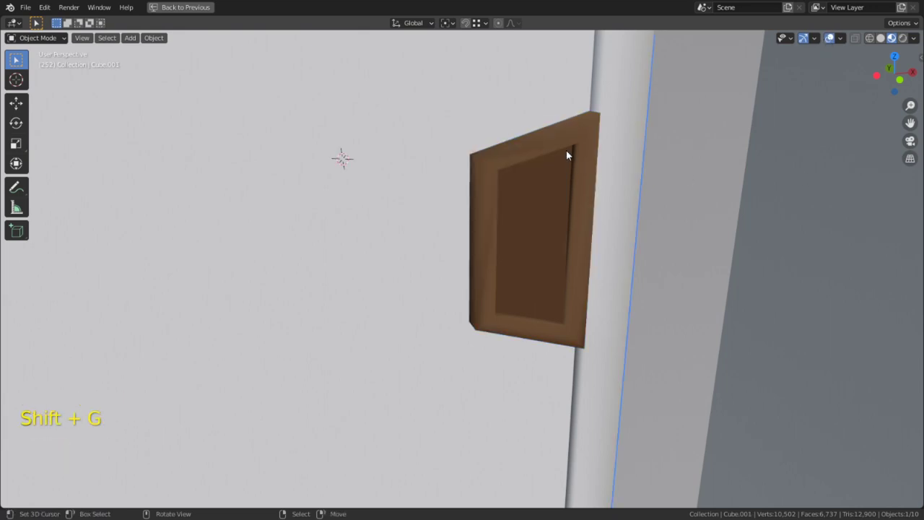
key(shift+h)
alt+middle_click(557, 176)
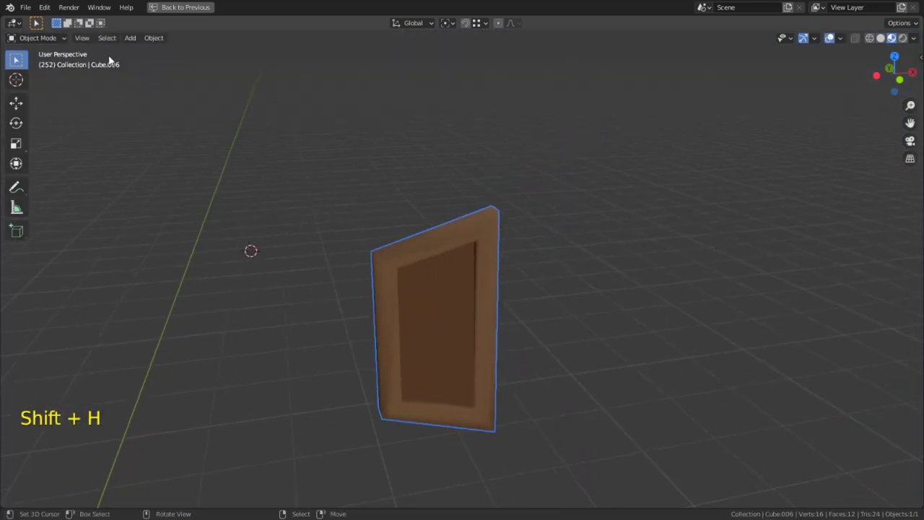
click(32, 38)
click(68, 113)
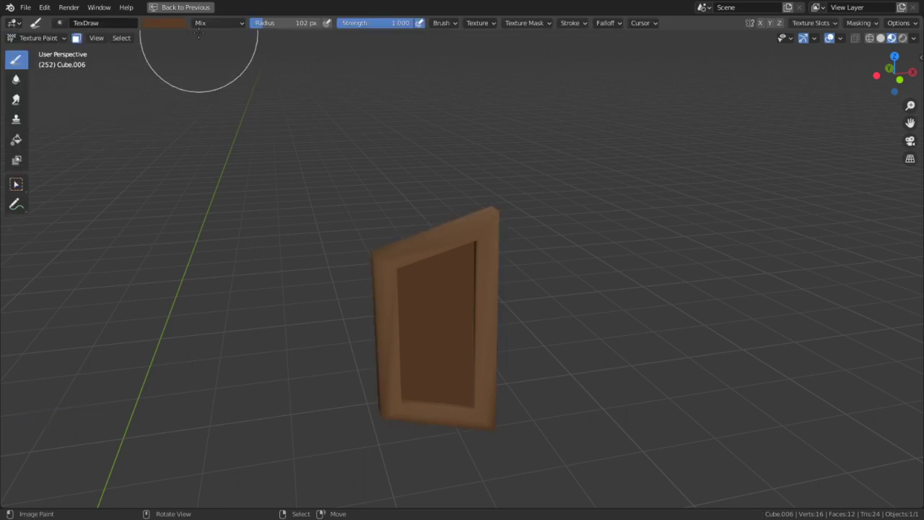
- Desaturate the paint colour to grey and set both the Draw and Fill tools to Saturation blending
click(219, 25)
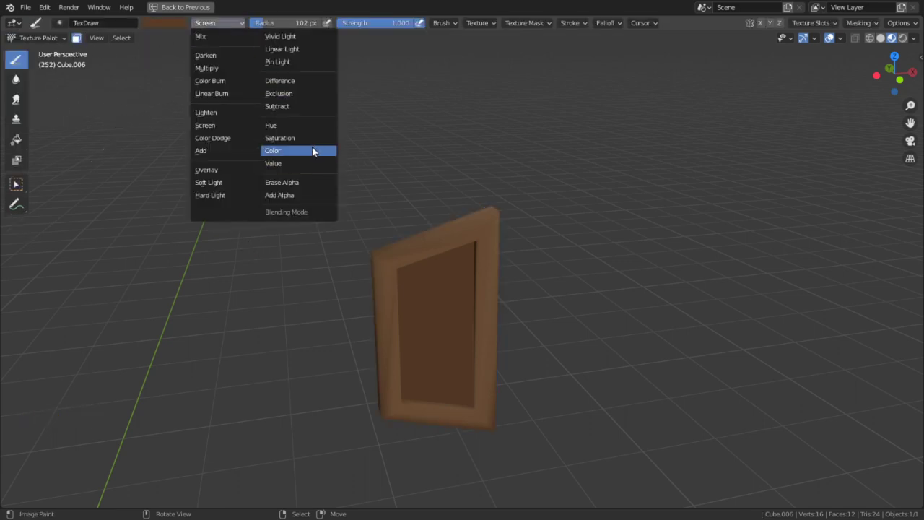
click(312, 137)
click(165, 23)
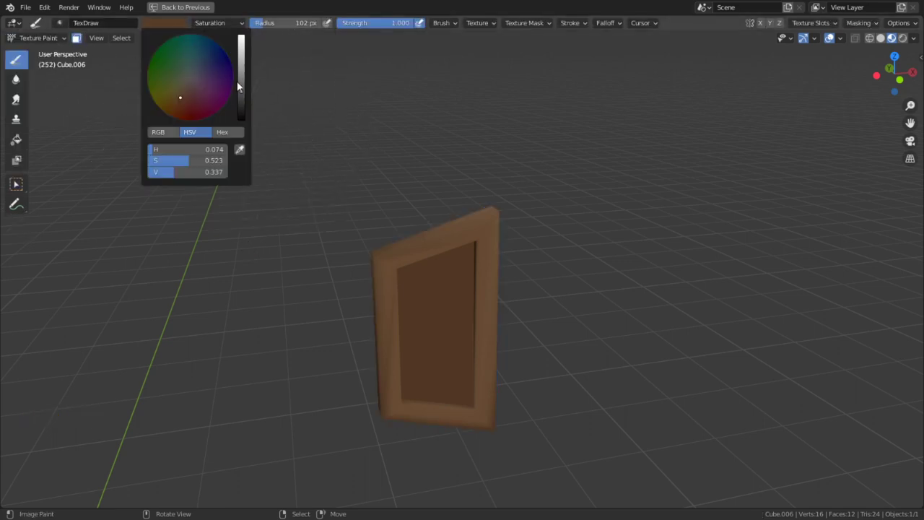
drag(169, 157, 86, 157)
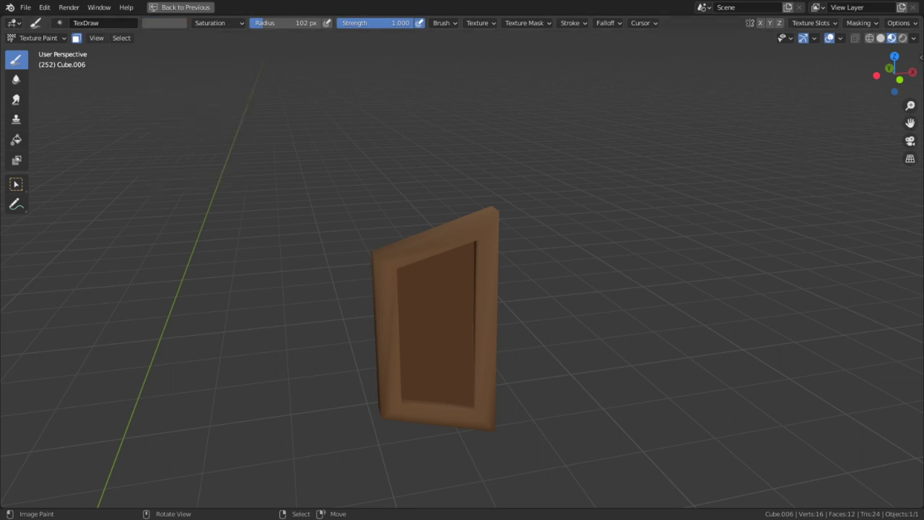
click(16, 140)
click(206, 23)
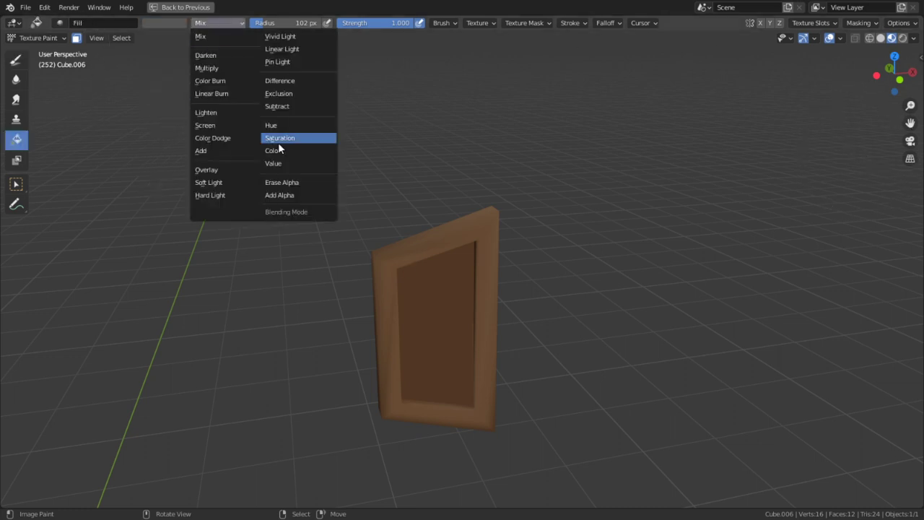
click(300, 148)
- Try desaturating the whole handle with a full-strength grey fill and return to Object Mode
click(463, 304)
scroll(541, 278, down, 3)
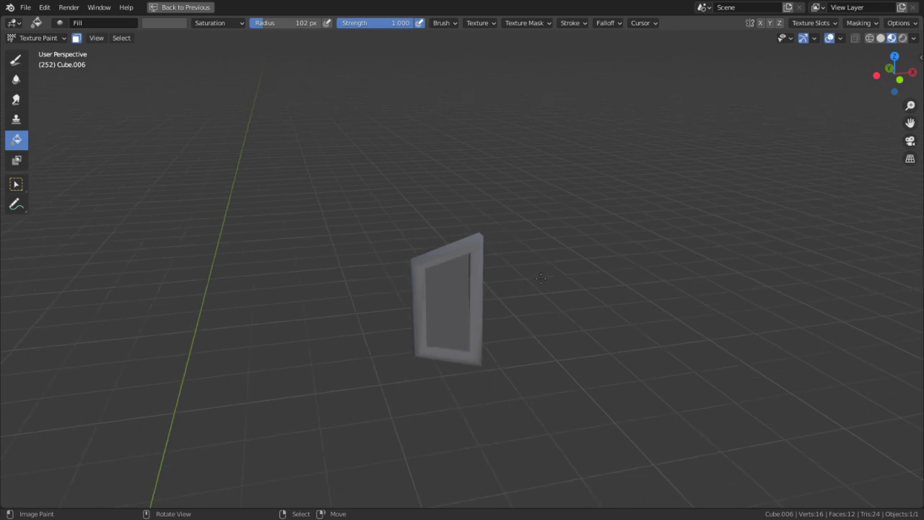
key(slash)
key(alt+h)
key(shift+space)
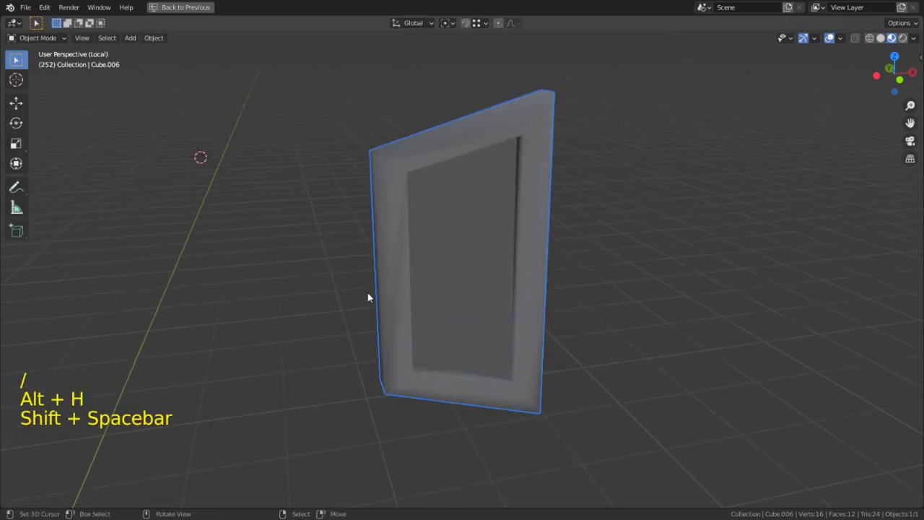
scroll(441, 278, down, 2)
key(slash)
key(shift+space)
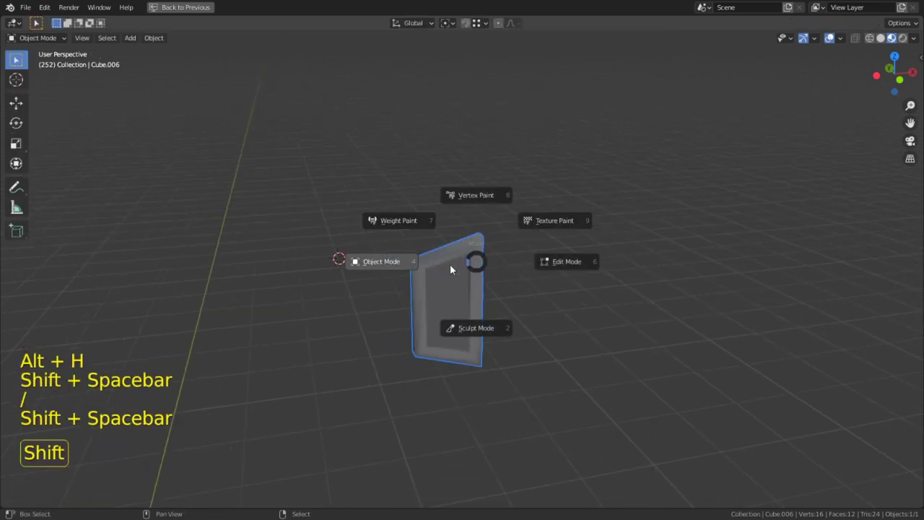
- Undo back through the full-strength grey fill on the handle
key(ctrl+z)
key(ctrl+z)
key(ctrl+z)
key(ctrl+z)
key(ctrl+z)
key(ctrl+z)
key(ctrl+z)
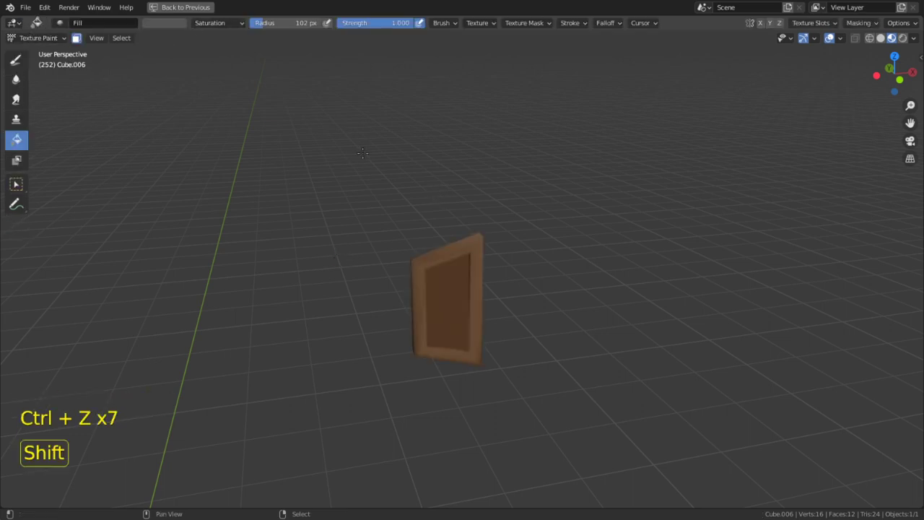
- Fill the handle with grey in Saturation mode at 0.770 strength and return to Object Mode
key(shift+f)
click(461, 278)
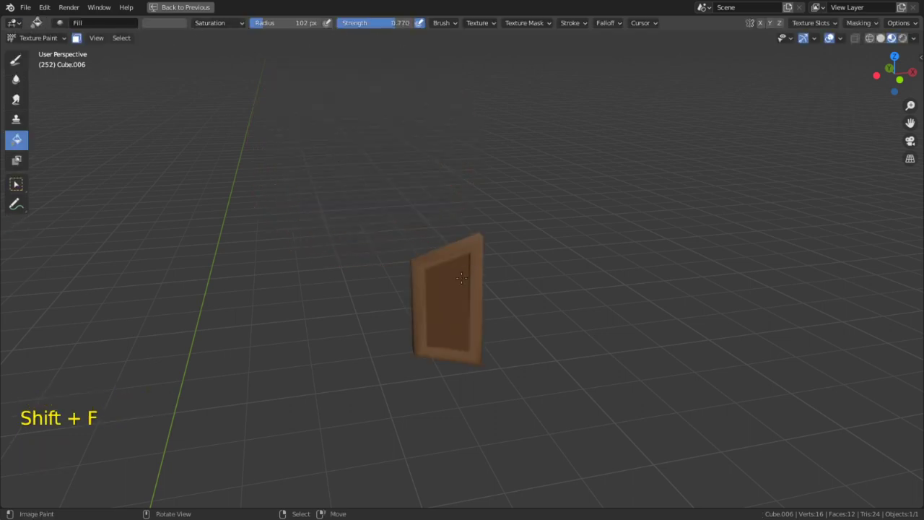
click(461, 278)
click(44, 37)
click(47, 52)
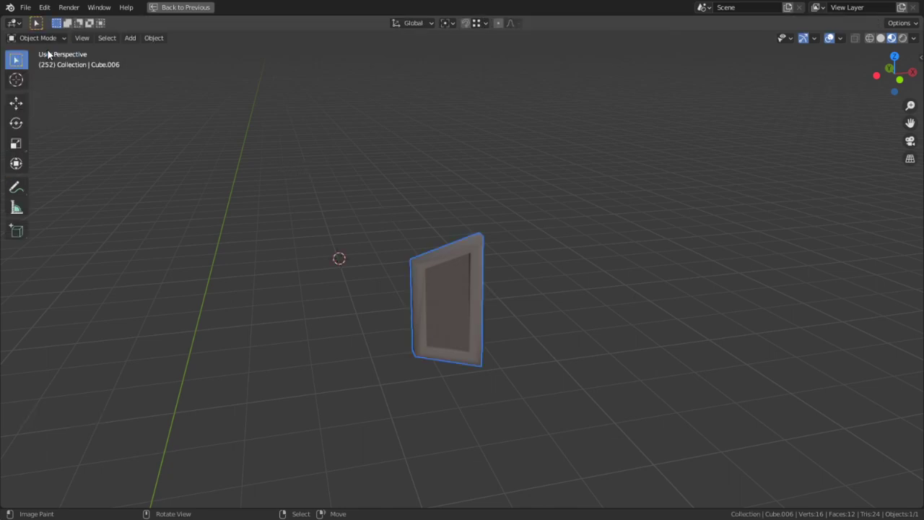
- Reveal the hidden objects and delete the separate handle object that overlaps the door's own handle
key(alt+h)
scroll(445, 238, down, 4)
click(462, 264)
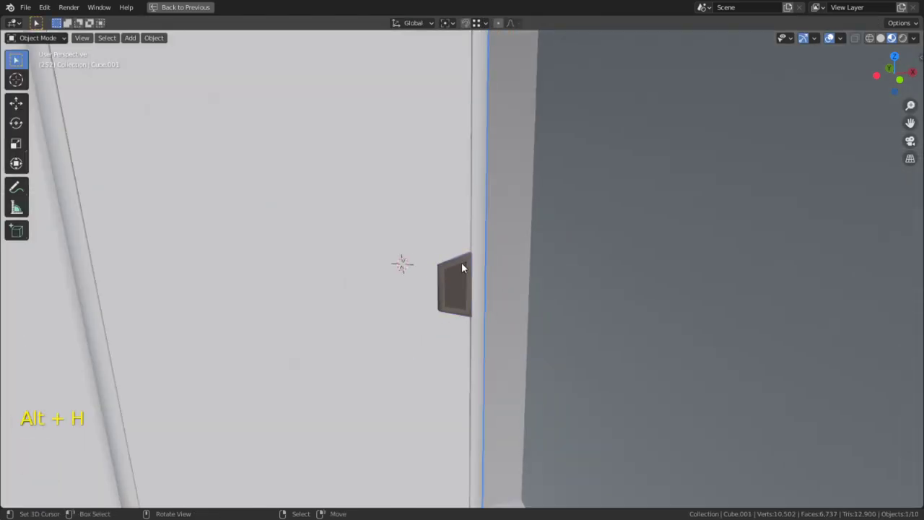
key(x)
click(462, 264)
scroll(462, 264, down, 5)
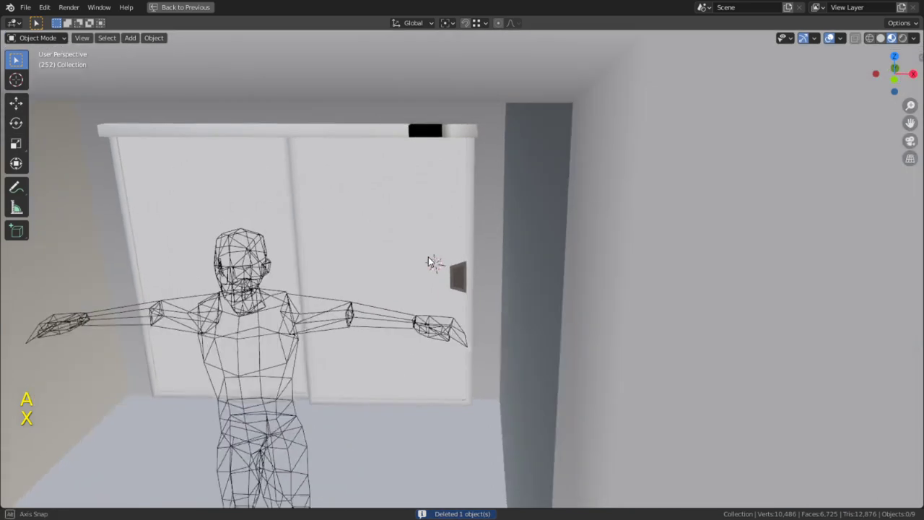
shift+middle_drag(452, 253, 617, 129)
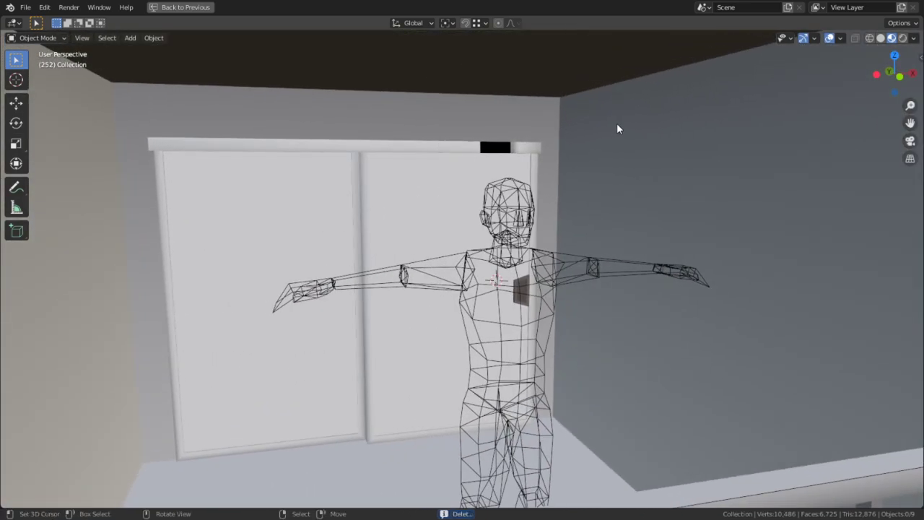
middle_drag(583, 169, 471, 201)
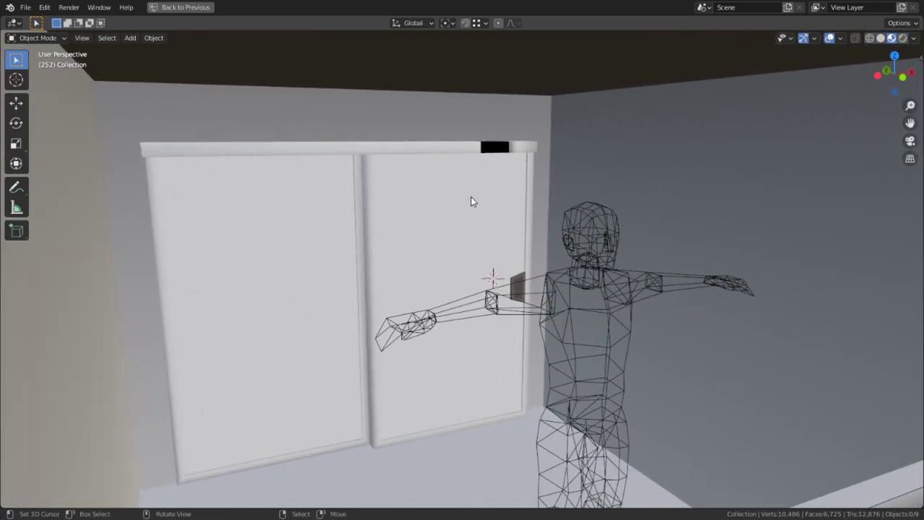
- Open the sliding door object in Edit Mode with face selection and reveal its hidden faces
click(831, 38)
click(831, 37)
key(Tab)
key(shift+space)
click(433, 221)
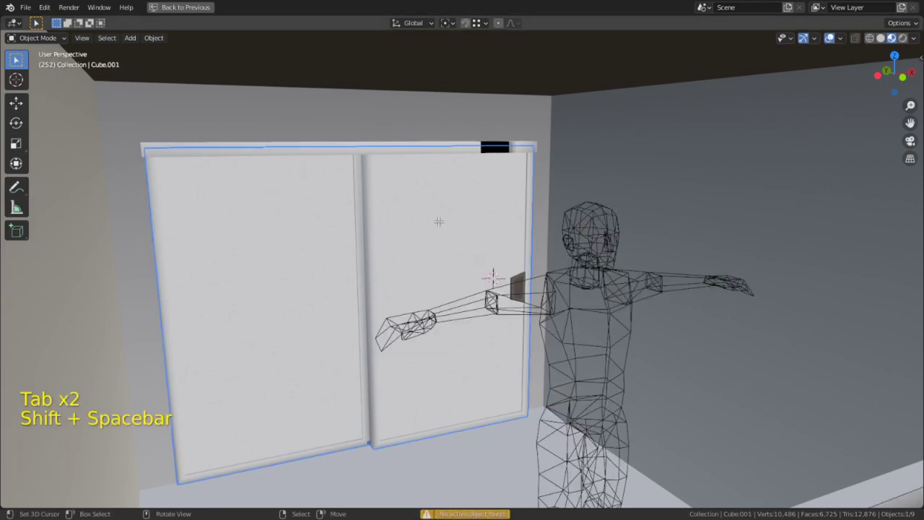
key(Tab)
key(3)
key(alt+h)
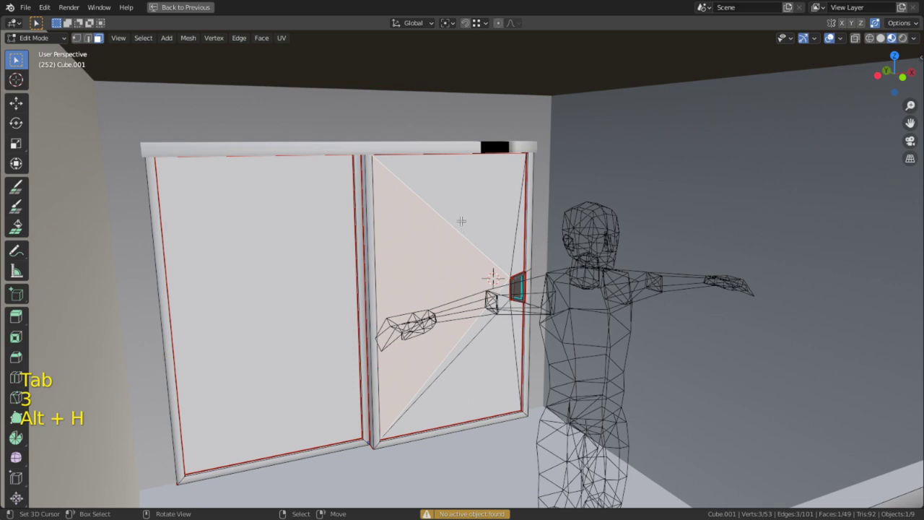
- Select the linked faces of the sliding door panel
key(l)
key(l)
click(42, 37)
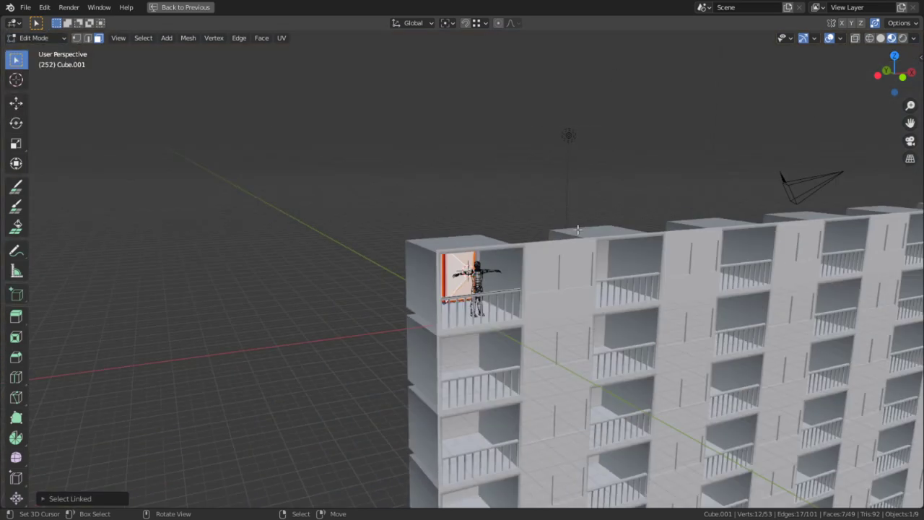
- Switch the sliding door to Texture Paint mode and set the fill colour to a dark muted brown
middle_drag(534, 224, 555, 213)
key(KP_Decimal)
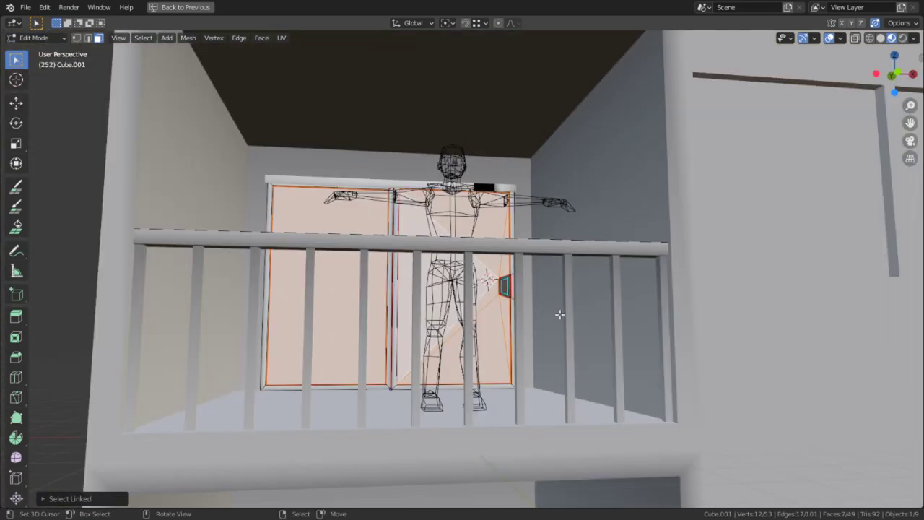
click(47, 40)
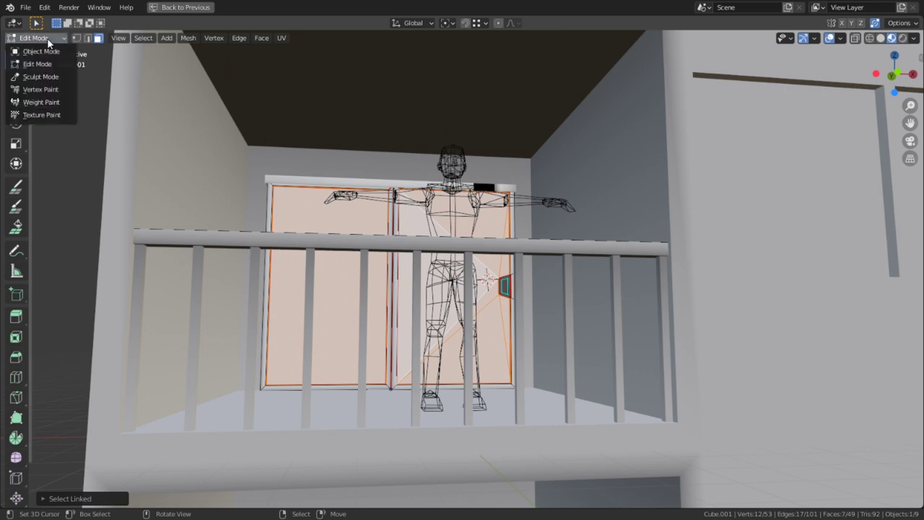
click(50, 115)
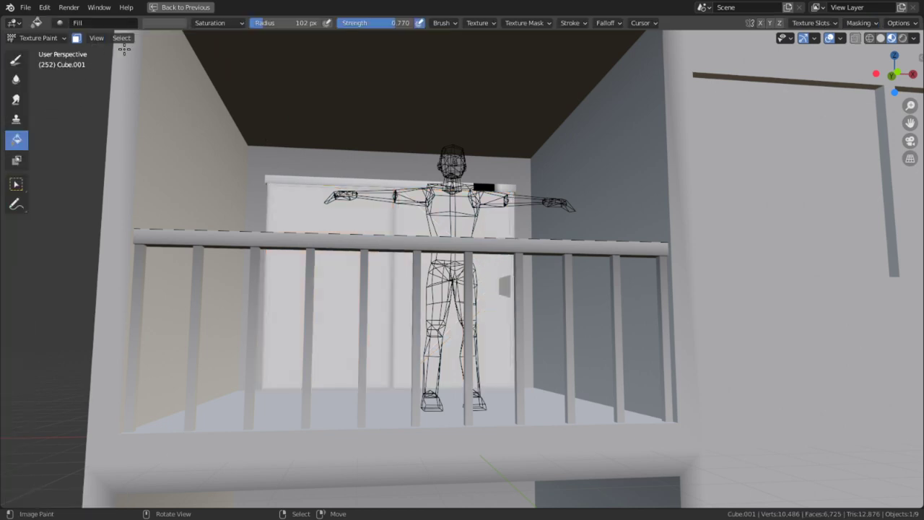
click(180, 25)
drag(241, 87, 241, 101)
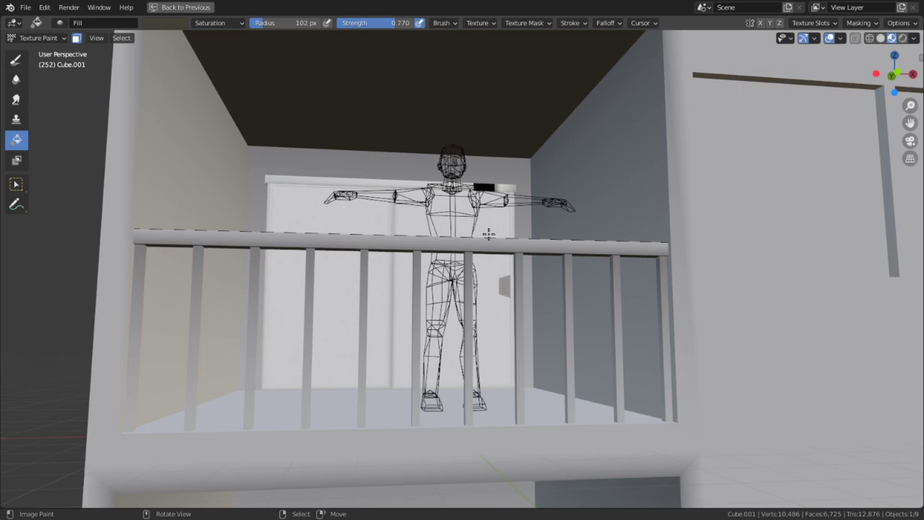
- Restrict the face selection to the door's left panel and go back to Texture Paint mode
scroll(474, 242, up, 4)
key(Tab)
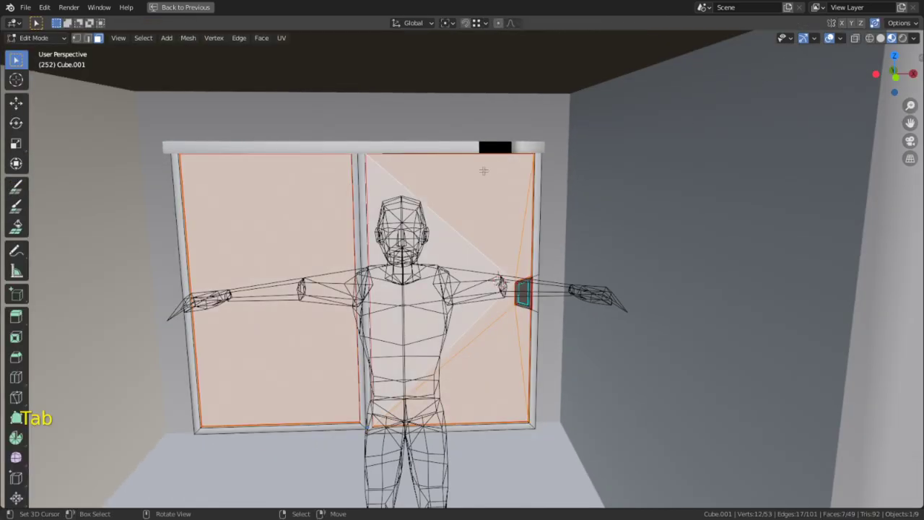
key(l)
key(Tab)
key(Tab)
click(306, 206)
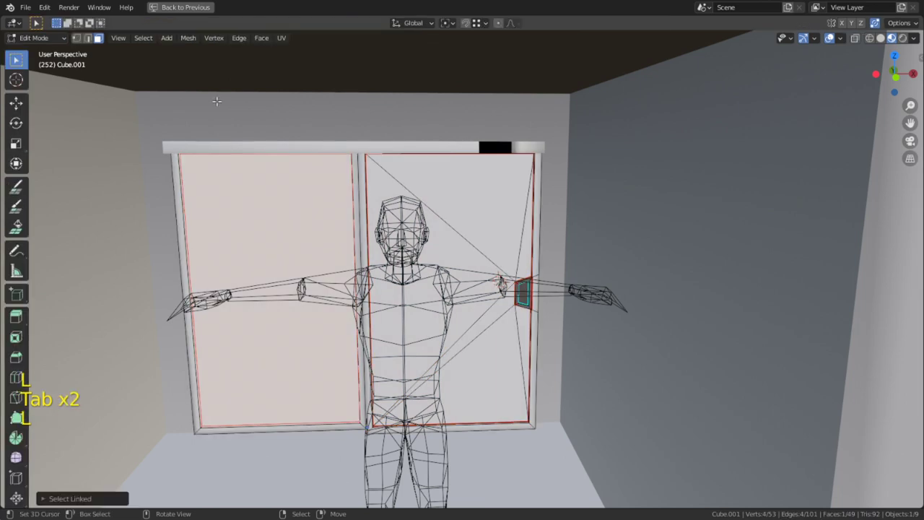
key(l)
key(Tab)
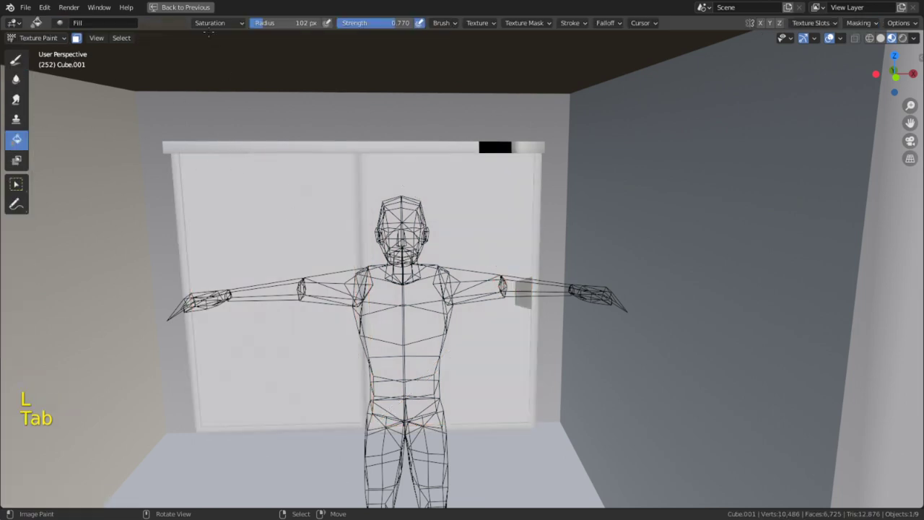
- Set the fill blend mode to Mix and fill the left door panel with the muted brown
click(217, 22)
click(242, 36)
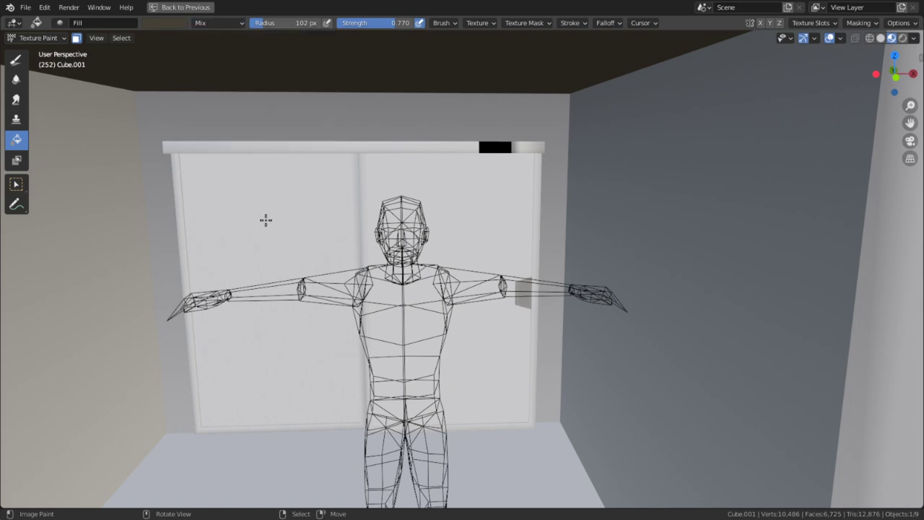
click(264, 219)
scroll(264, 217, down, 3)
scroll(281, 218, up, 4)
middle_drag(280, 219, 356, 223)
scroll(376, 258, up, 4)
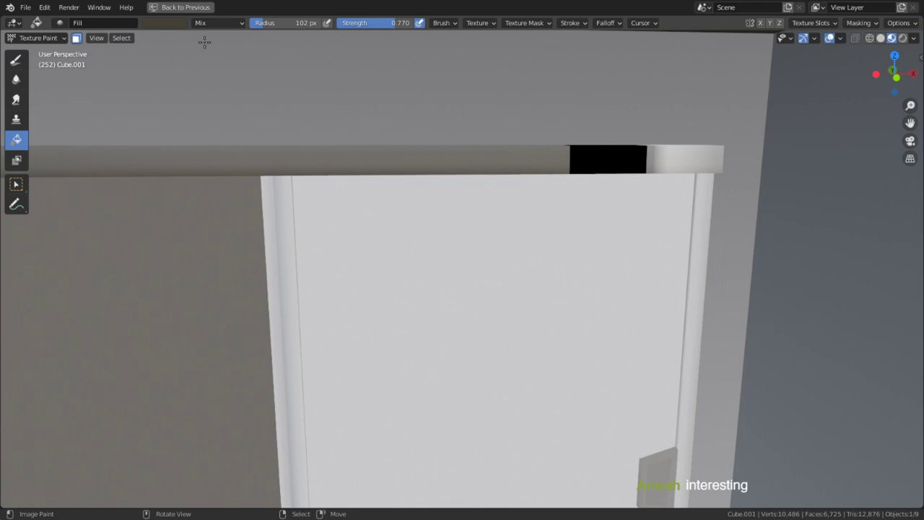
- Darken the brown fill colour and fill the left door panel again
click(185, 23)
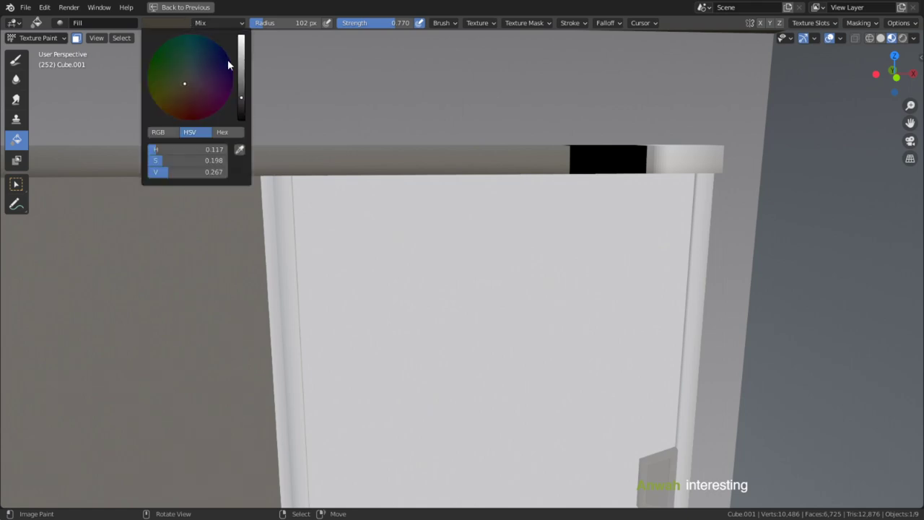
drag(239, 101, 240, 108)
click(194, 278)
scroll(200, 280, down, 4)
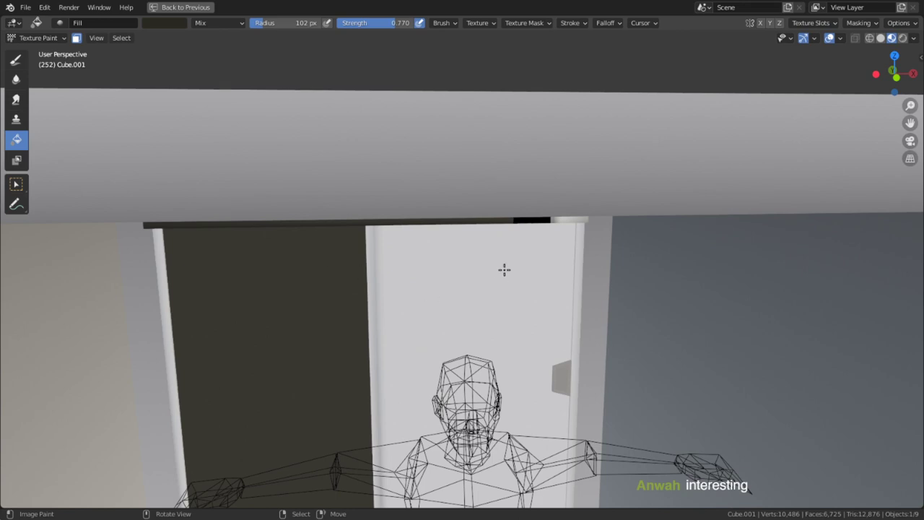
- Fill the linked faces of the door's right panel with the dark brown and return to Object Mode
key(Tab)
key(l)
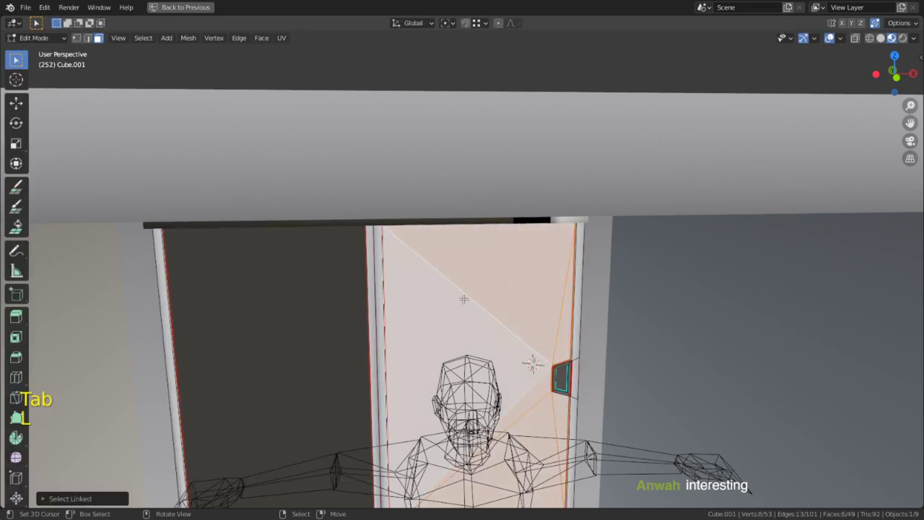
key(Tab)
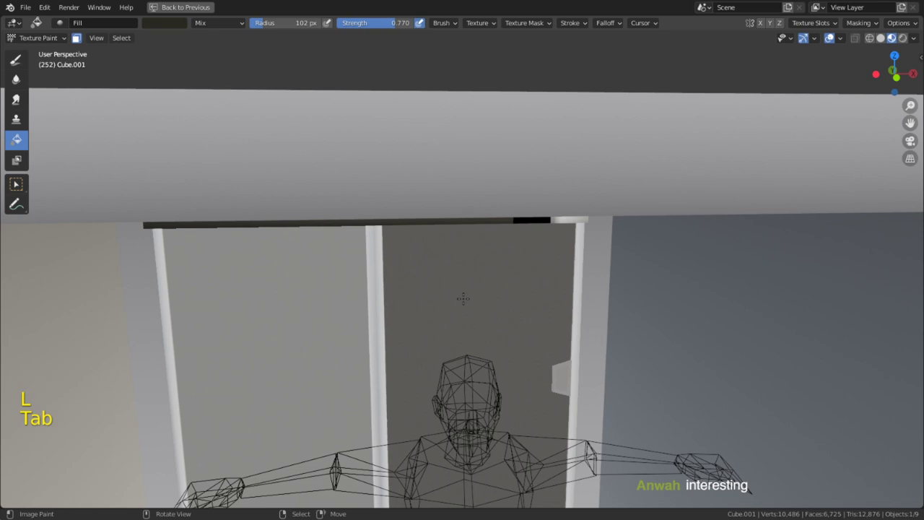
key(a)
scroll(462, 298, down, 6)
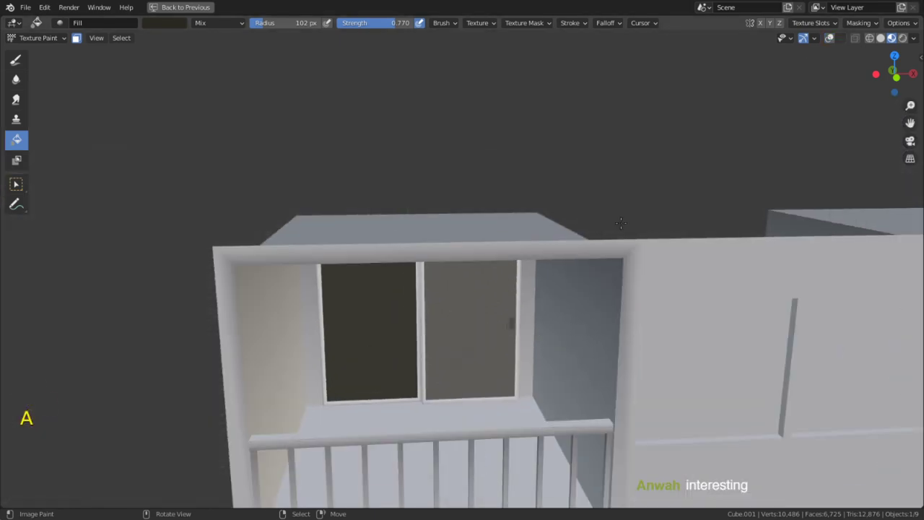
middle_drag(593, 254, 589, 207)
click(828, 38)
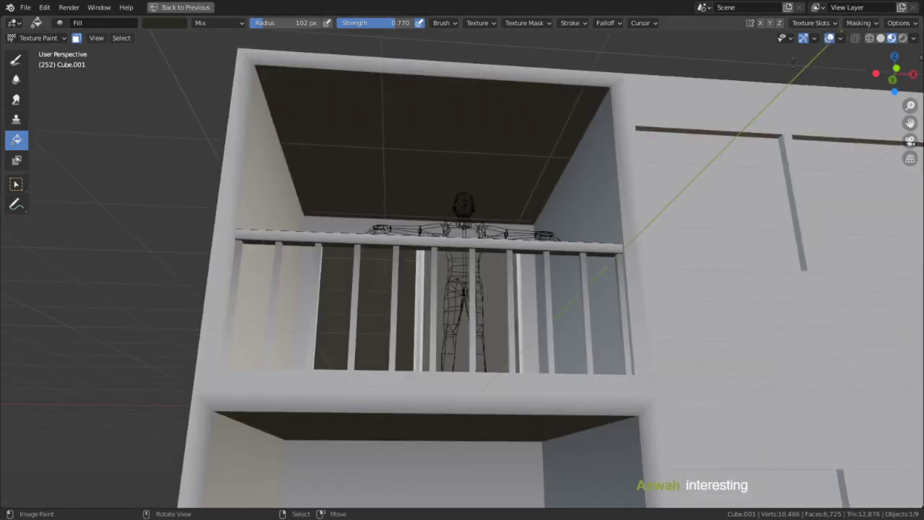
key(shift+space)
middle_drag(430, 170, 432, 240)
right_click(638, 138)
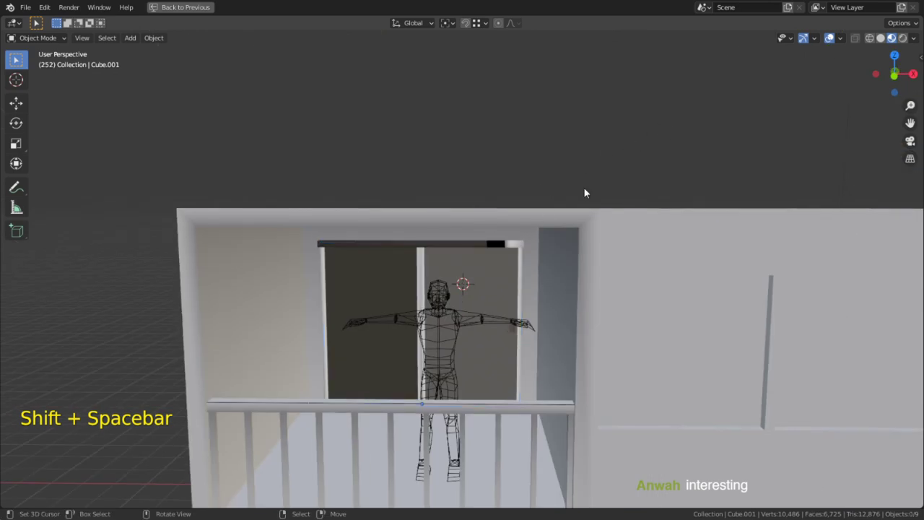
- Reopen the door in Texture Paint mode with Solid shading and sample its dark colour for the fill
click(40, 38)
click(39, 116)
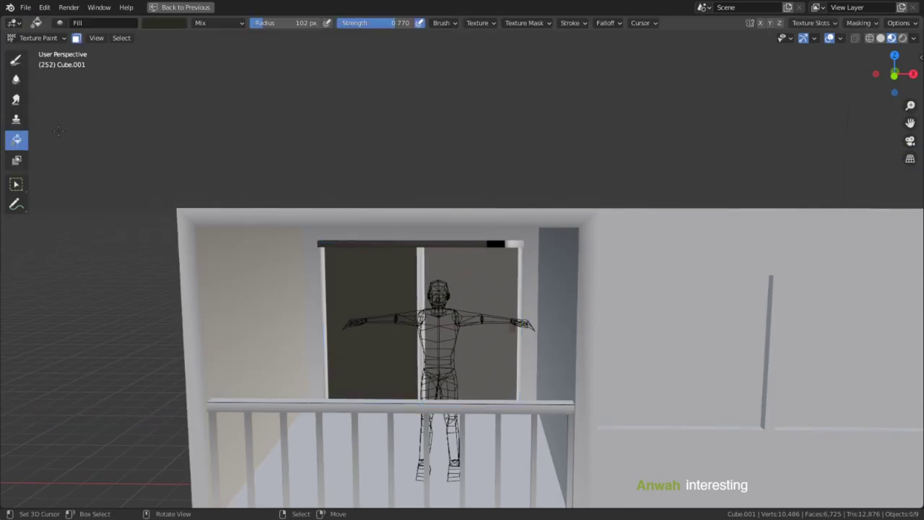
scroll(432, 327, up, 4)
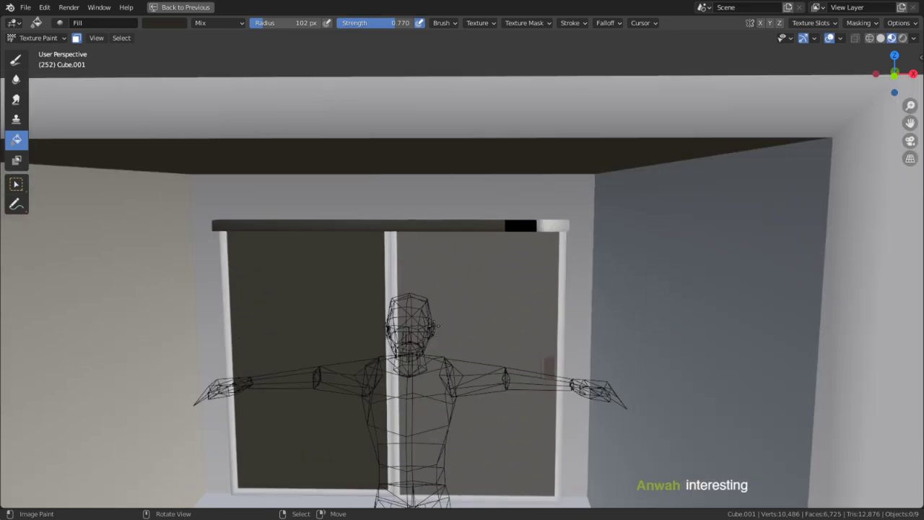
click(881, 39)
key(s)
scroll(457, 289, up, 3)
- Fill both door panels with the dark brown at 1.000 strength, then return to Object Mode in Material Preview shading
click(459, 289)
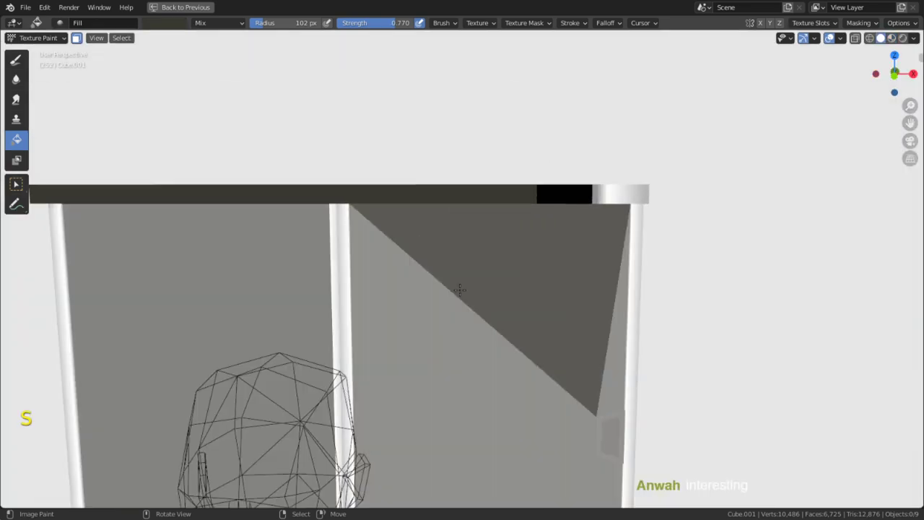
click(459, 290)
click(459, 290)
key(shift+f)
click(734, 260)
key(a)
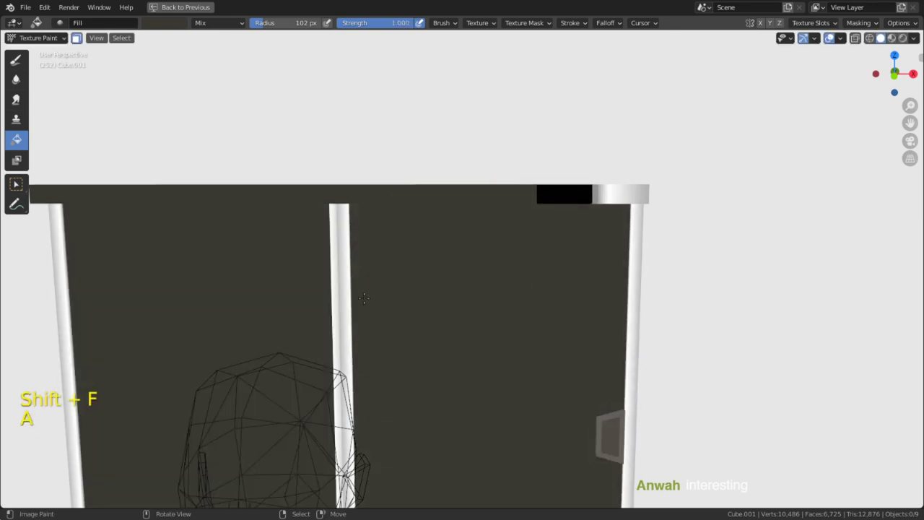
click(361, 297)
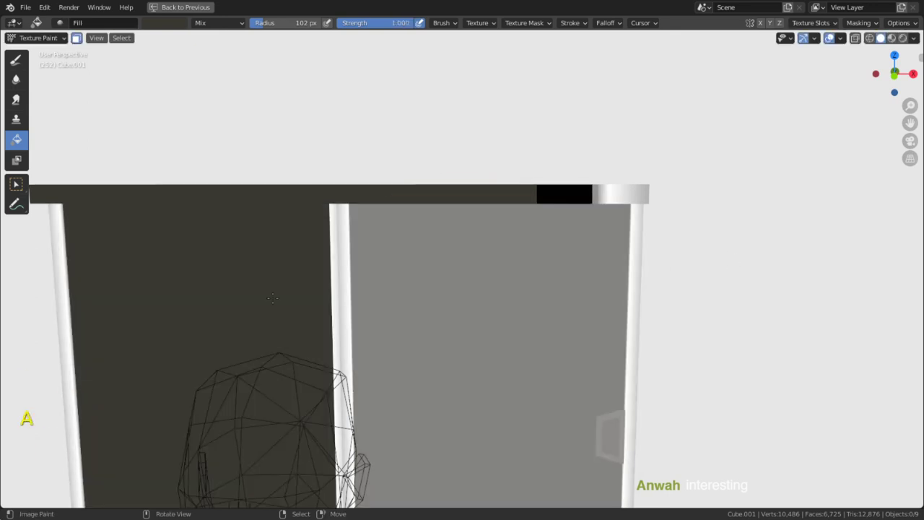
key(shift+space)
scroll(441, 264, down, 4)
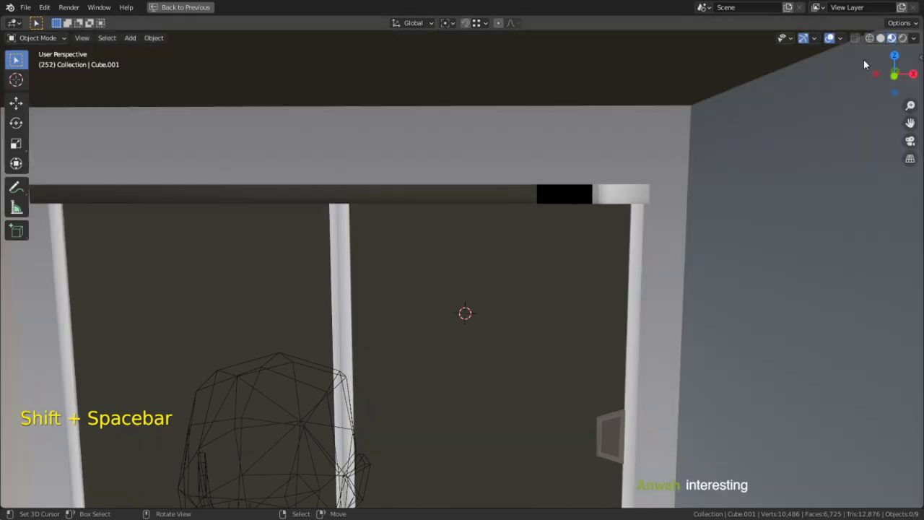
- Examine the dark door panels and top rail on the balcony from near and far
scroll(441, 264, down, 10)
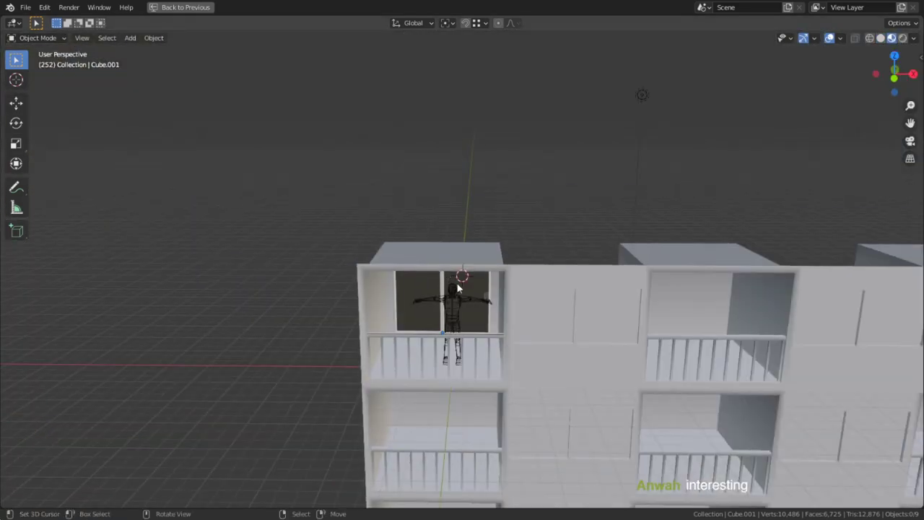
middle_drag(462, 274, 464, 305)
shift+middle_drag(536, 303, 713, 301)
alt+middle_click(335, 232)
scroll(332, 232, up, 6)
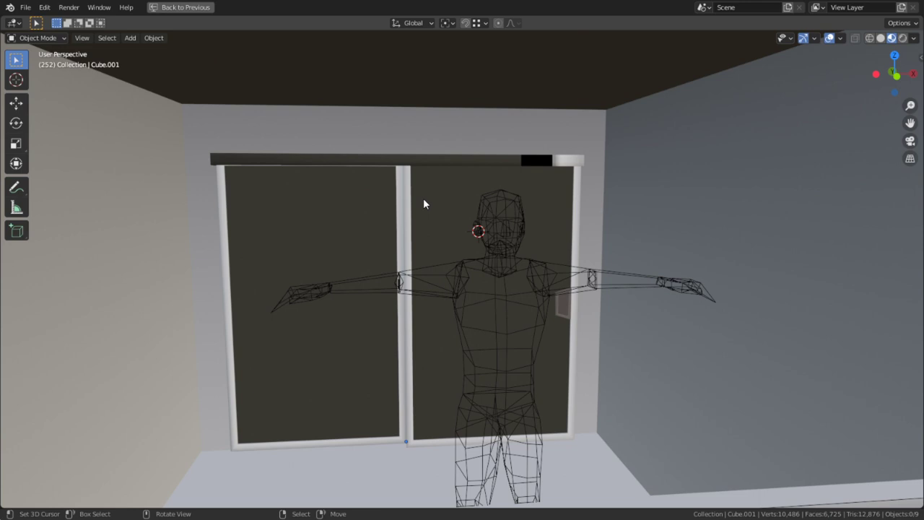
scroll(424, 200, down, 7)
middle_drag(727, 273, 481, 319)
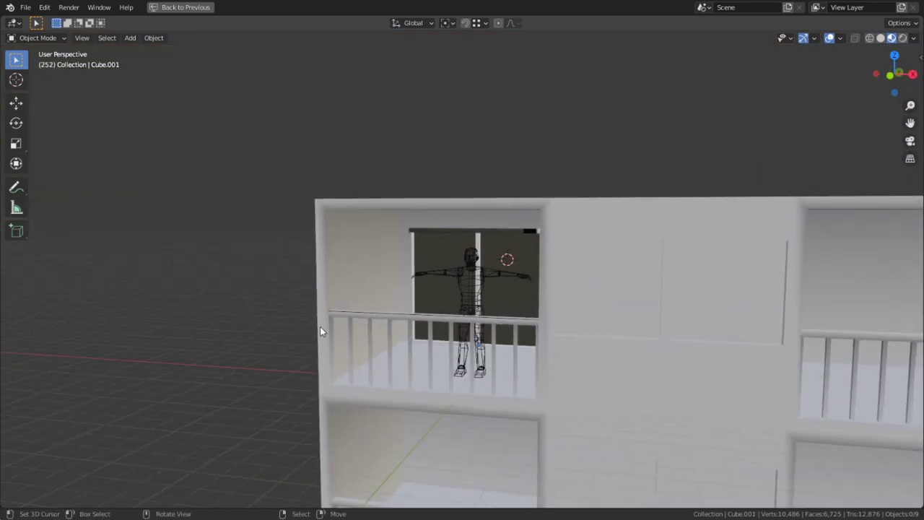
middle_drag(328, 333, 476, 268)
key(alt)
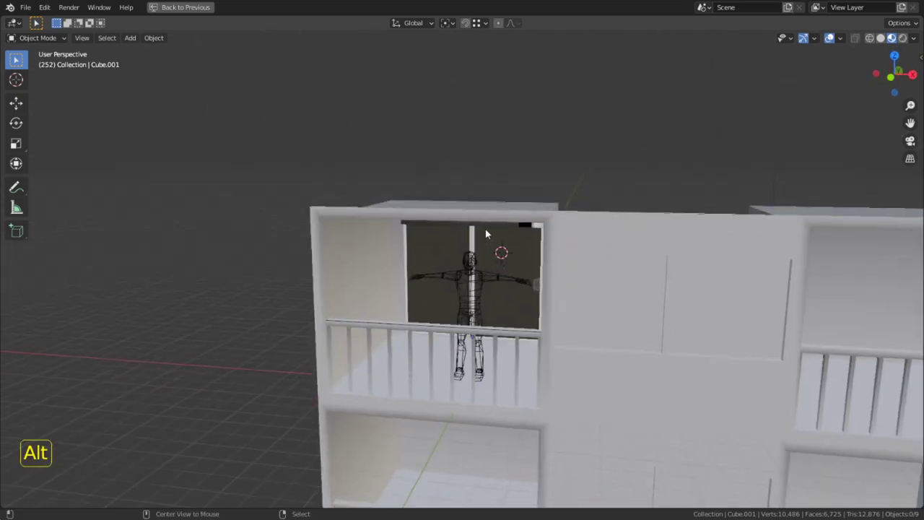
alt+middle_click(485, 229)
scroll(483, 231, up, 8)
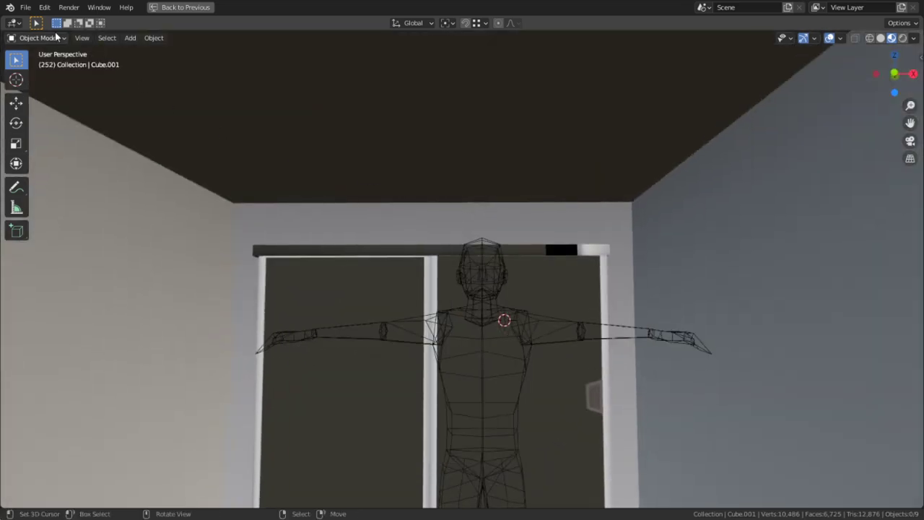
click(54, 38)
click(41, 39)
click(41, 39)
click(36, 63)
click(39, 37)
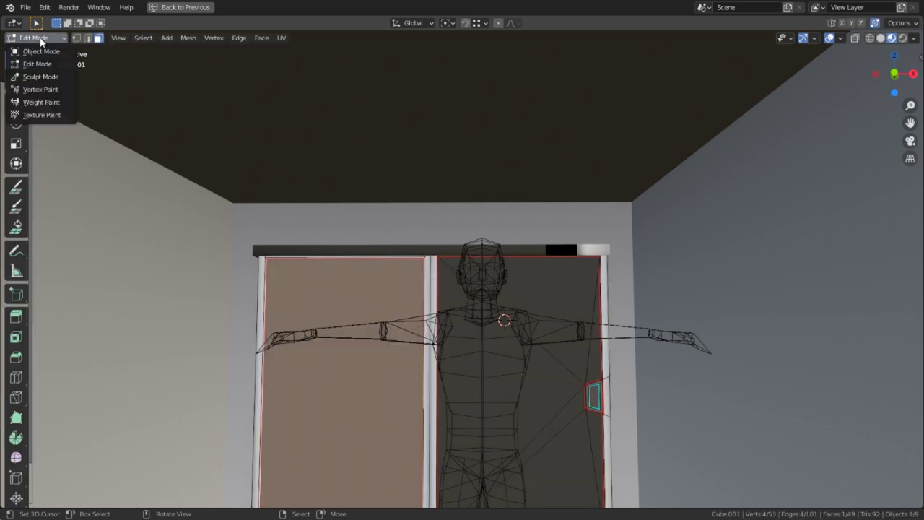
click(41, 51)
- Select the linked faces of the door's top rail in Edit Mode and open the UV Editing workspace
click(479, 247)
click(570, 252)
key(Tab)
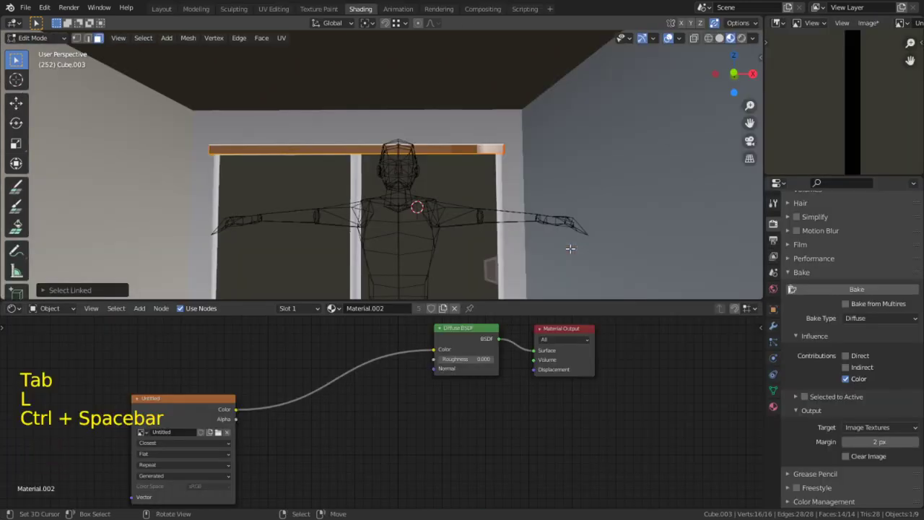
click(278, 8)
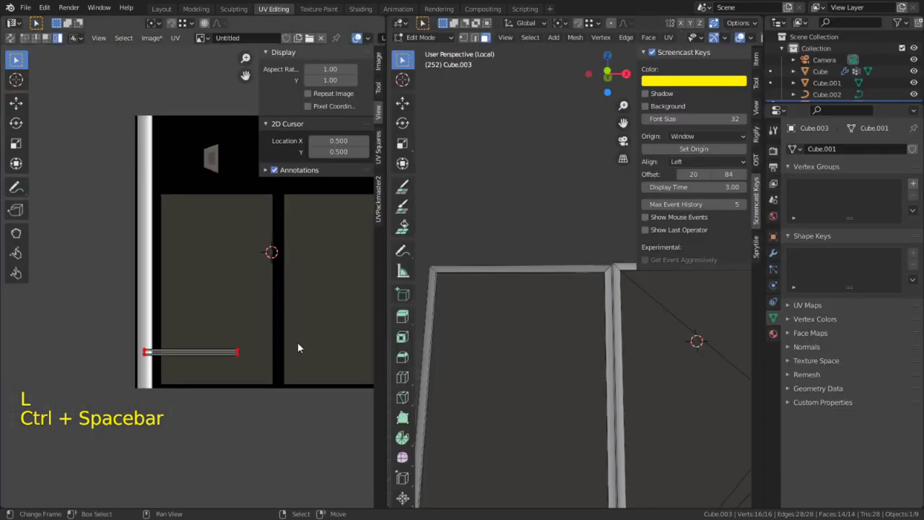
- Maximize the 3D viewport and exit local view in Object Mode to bring back the full scene
key(ctrl+space)
key(alt+h)
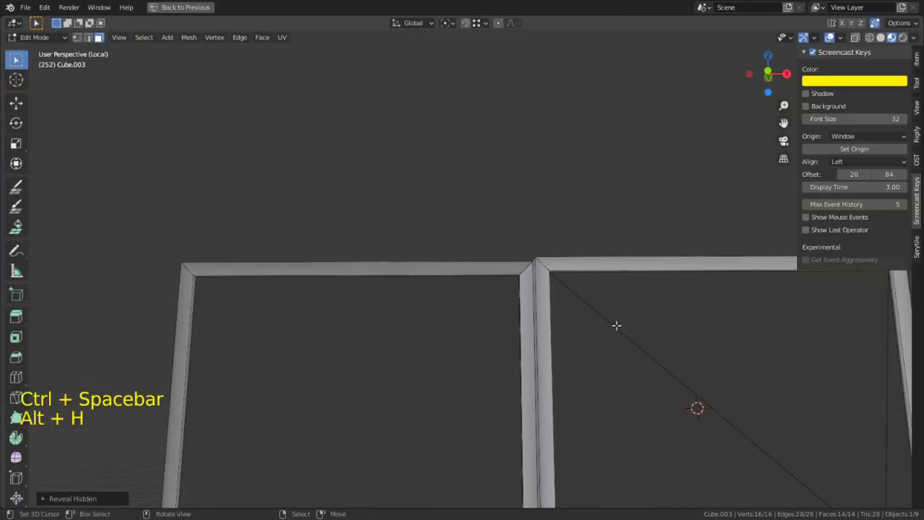
key(Tab)
key(shift+space)
key(shift+space)
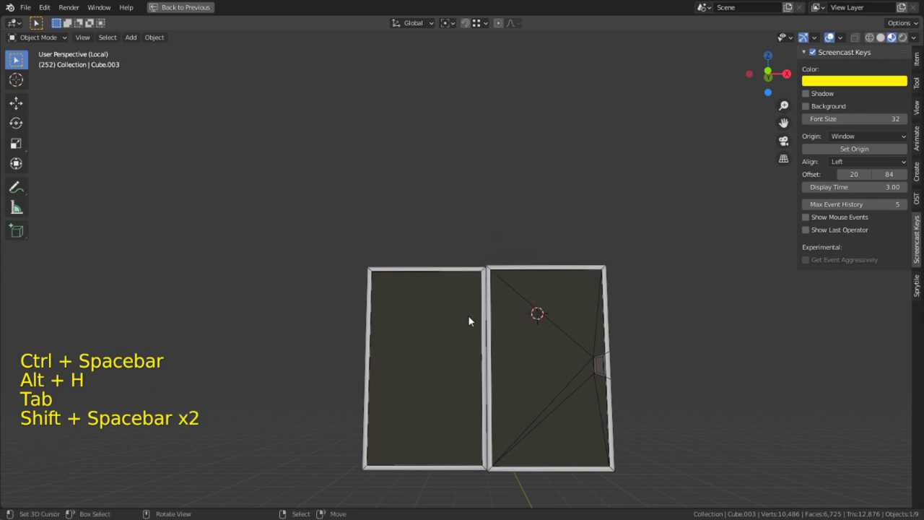
middle_drag(457, 313, 416, 311)
key(alt+h)
key(slash)
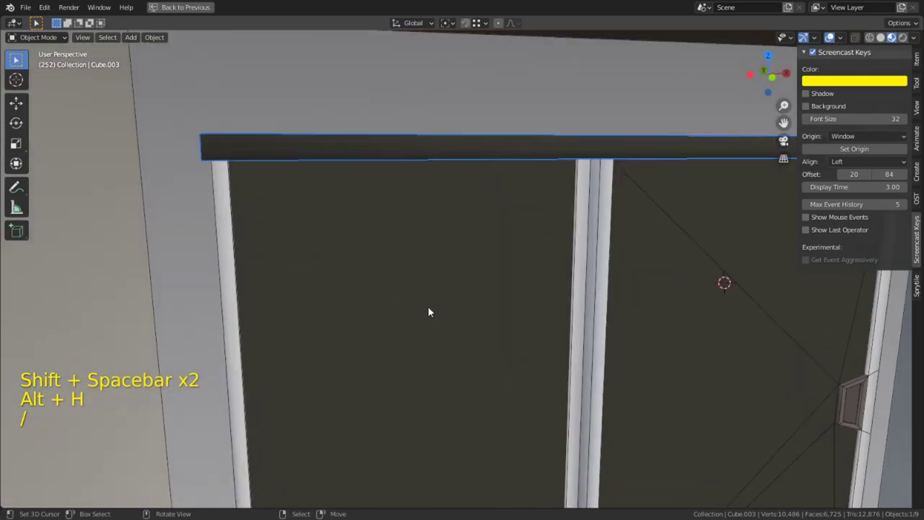
- Select all faces of the door's top rail in Edit Mode and isolate the rail in local view
click(503, 146)
click(505, 143)
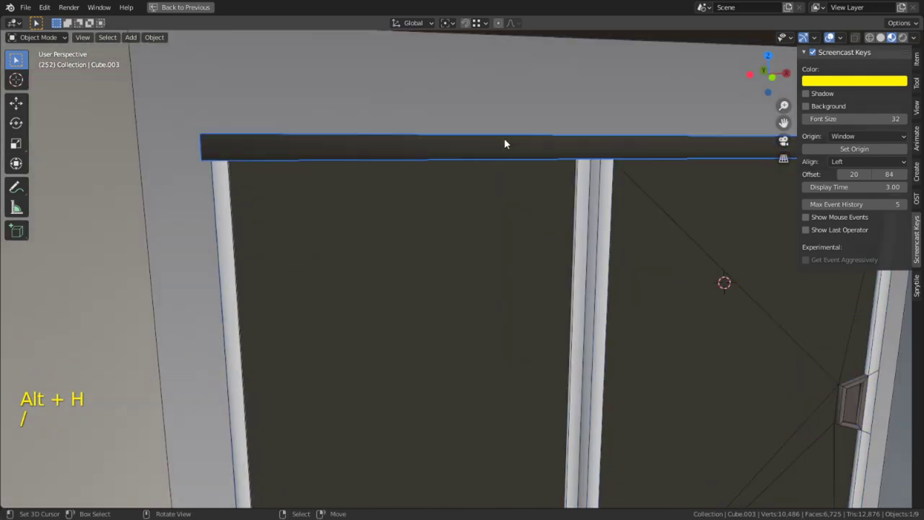
key(Tab)
key(a)
key(alt+h)
key(slash)
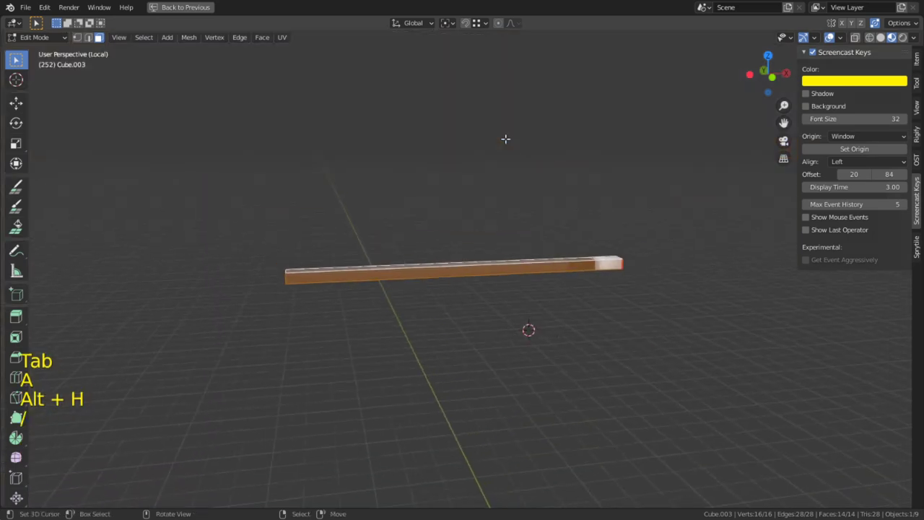
- Clear the pins on the top rail's UVs and unwrap all of its faces
key(ctrl+space)
key(a)
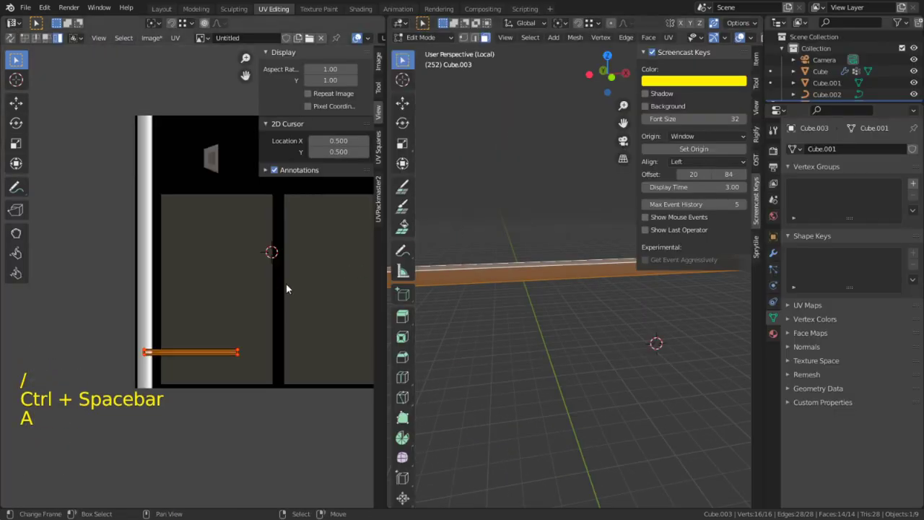
key(alt+p)
key(u)
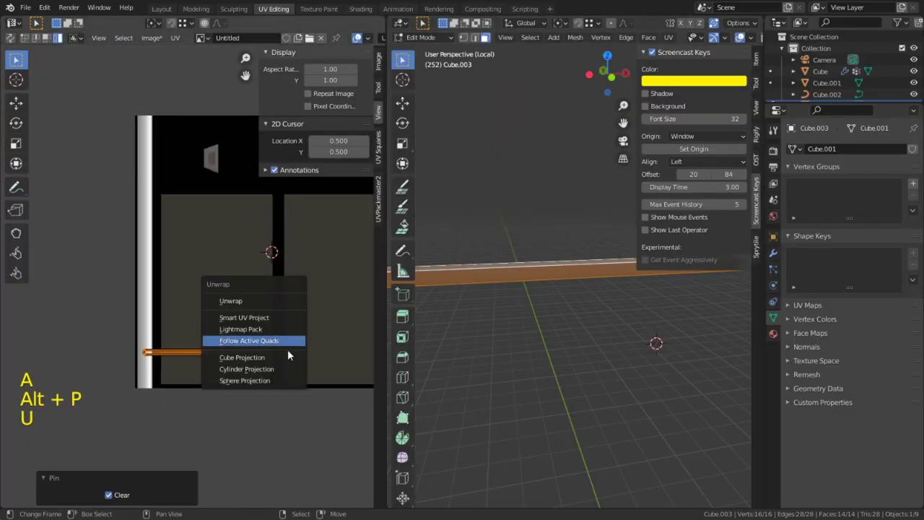
click(246, 300)
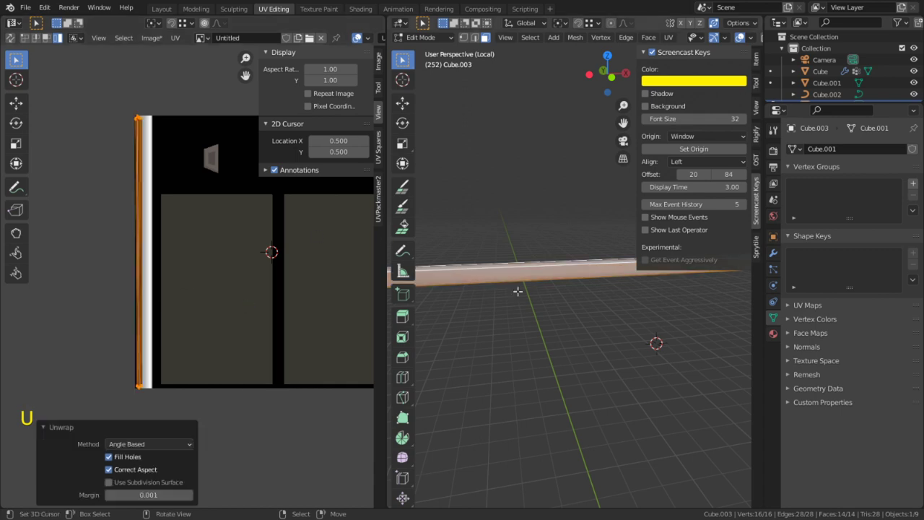
- Delete the three narrow rim faces along the rail's open back side
key(ctrl+space)
click(635, 339)
middle_drag(726, 353, 550, 327)
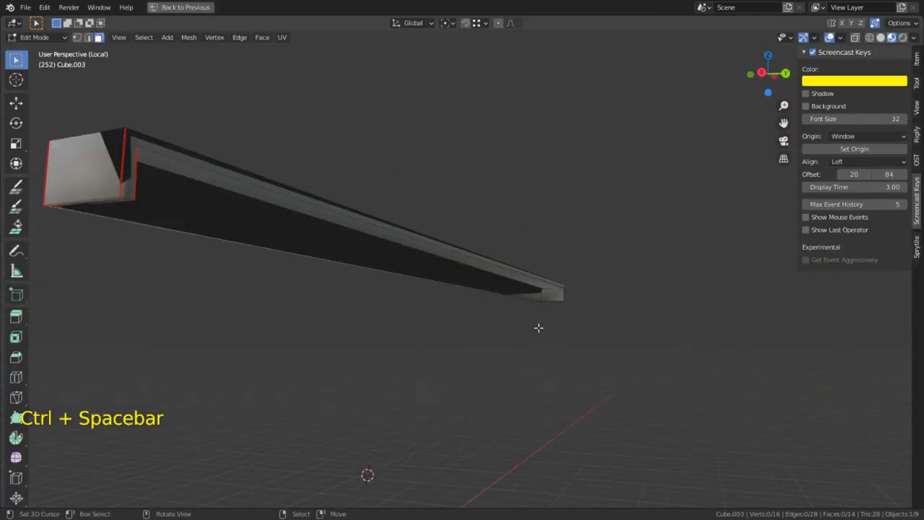
alt+middle_click(133, 157)
middle_drag(428, 284, 414, 308)
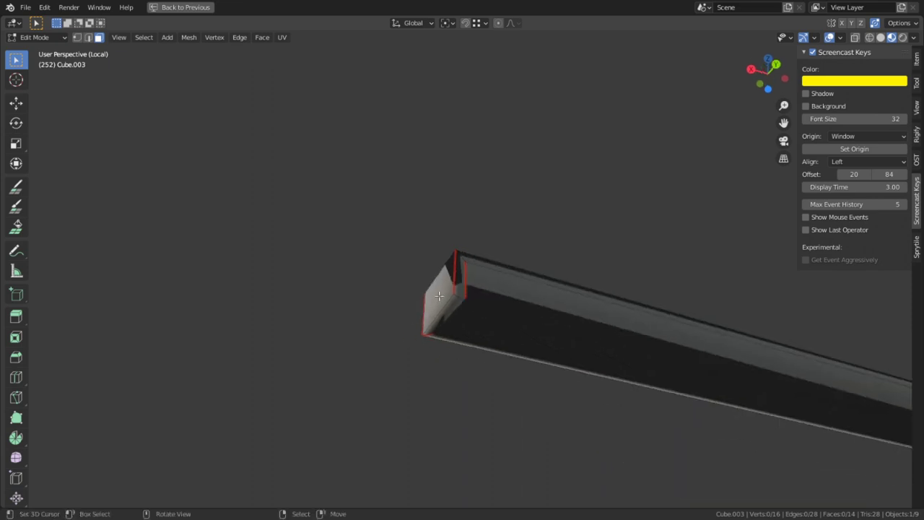
click(458, 272)
key(ctrl)
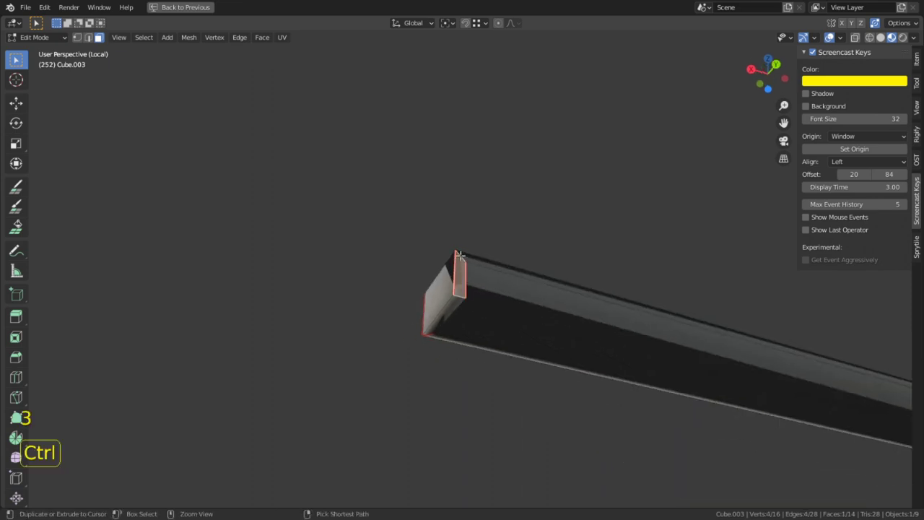
ctrl+click(556, 278)
click(461, 272)
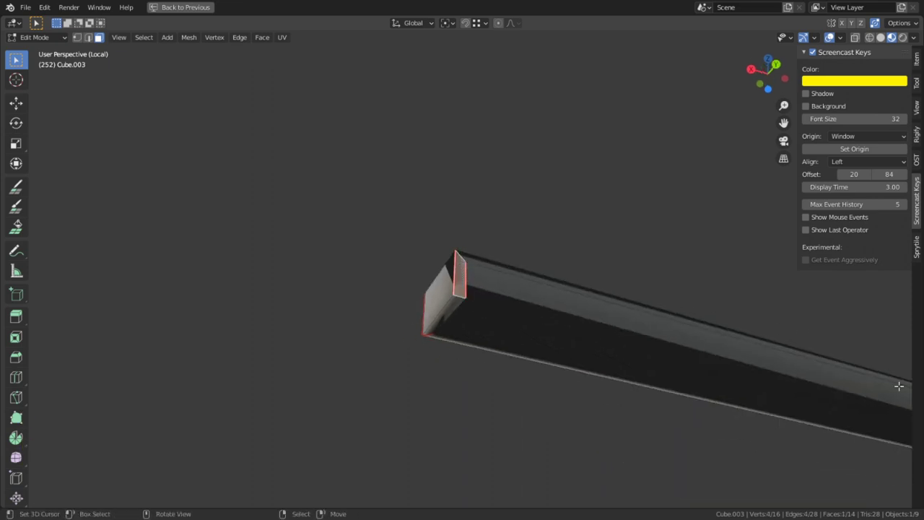
shift+middle_drag(835, 377, 511, 353)
alt+middle_click(870, 448)
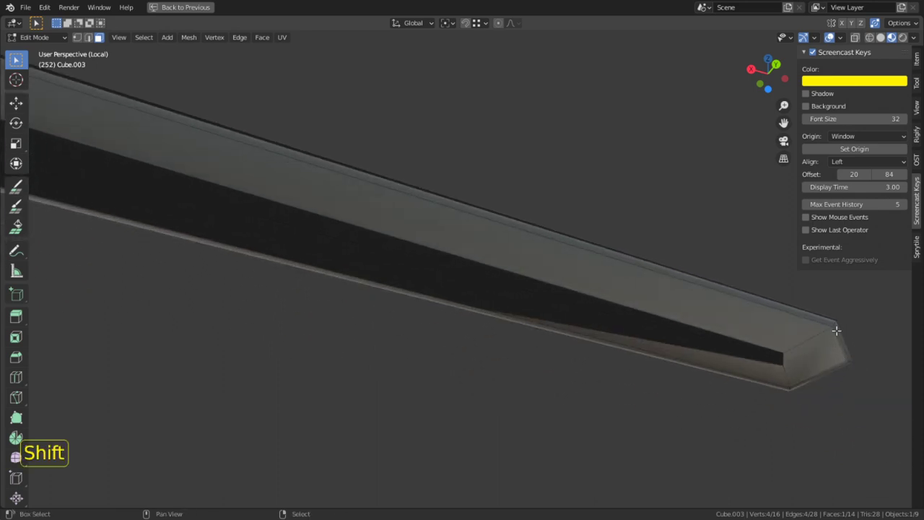
shift+click(836, 326)
key(x)
click(823, 319)
- Try deleting the faces on the inside of the rail
middle_drag(720, 339, 490, 340)
click(482, 260)
shift+click(483, 260)
key(x)
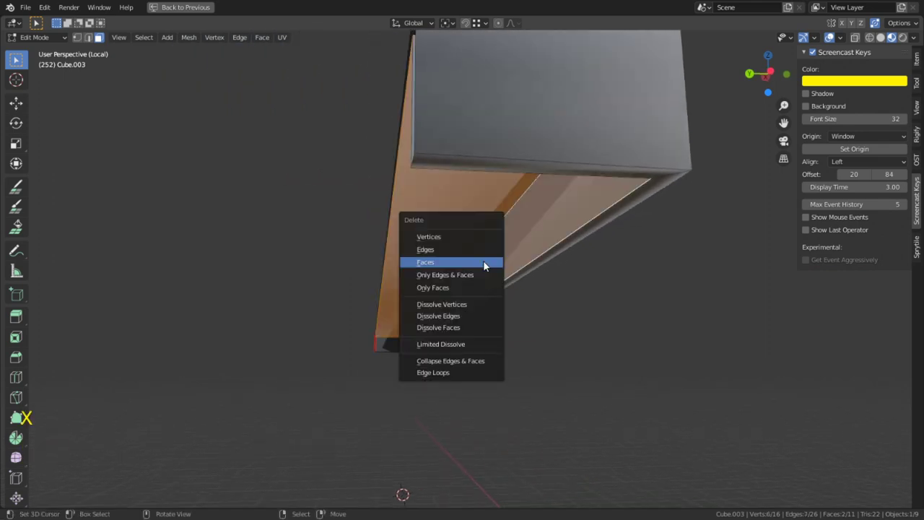
click(485, 261)
key(x)
click(395, 348)
- Exit local view and examine the rail in place above the sliding door
middle_drag(417, 326, 664, 363)
scroll(621, 361, down, 1)
shift+middle_drag(491, 355, 395, 247)
key(slash)
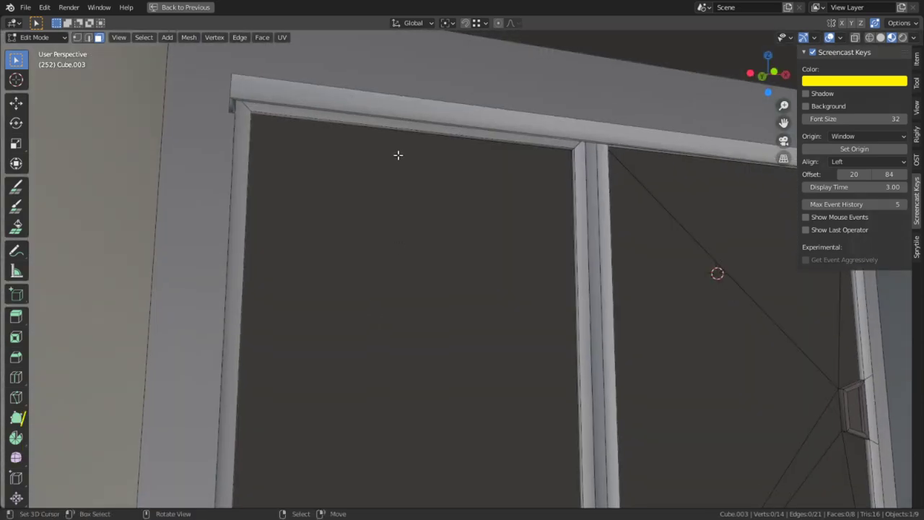
middle_drag(415, 188, 372, 116)
middle_drag(308, 93, 488, 325)
- Undo the deletion of the rail's inner faces
key(ctrl+z)
key(ctrl+z)
key(ctrl+z)
key(ctrl+z)
key(ctrl+z)
key(ctrl+z)
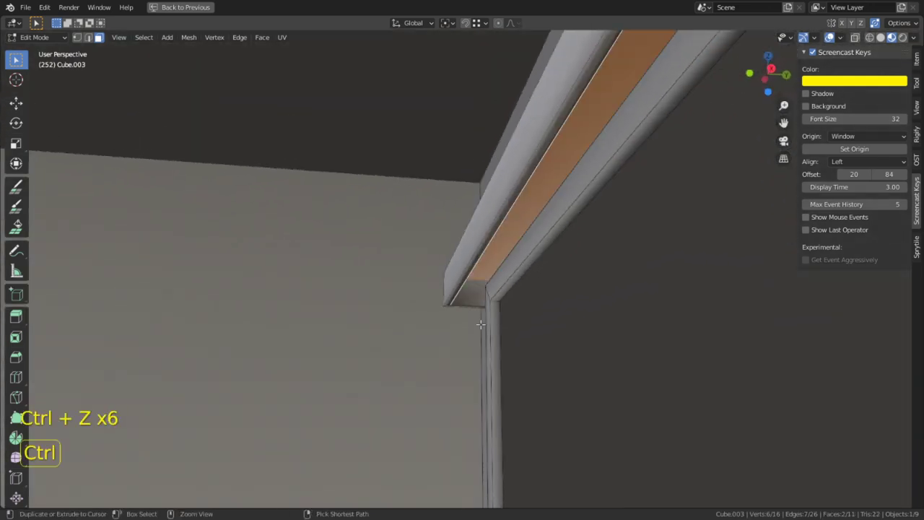
middle_drag(505, 244, 528, 289)
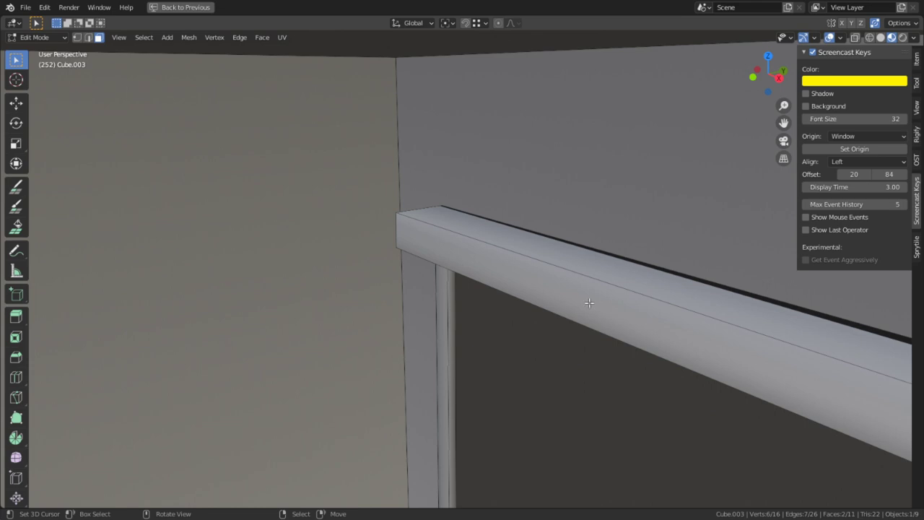
- Isolate the rail in local view and select its outer top, front and two end faces
key(KP_Divide)
middle_drag(559, 404, 637, 290)
scroll(289, 289, up, 4)
key(3)
right_click(637, 291)
shift+right_click(611, 256)
shift+right_click(577, 275)
middle_drag(559, 310, 682, 339)
scroll(442, 338, down, 3)
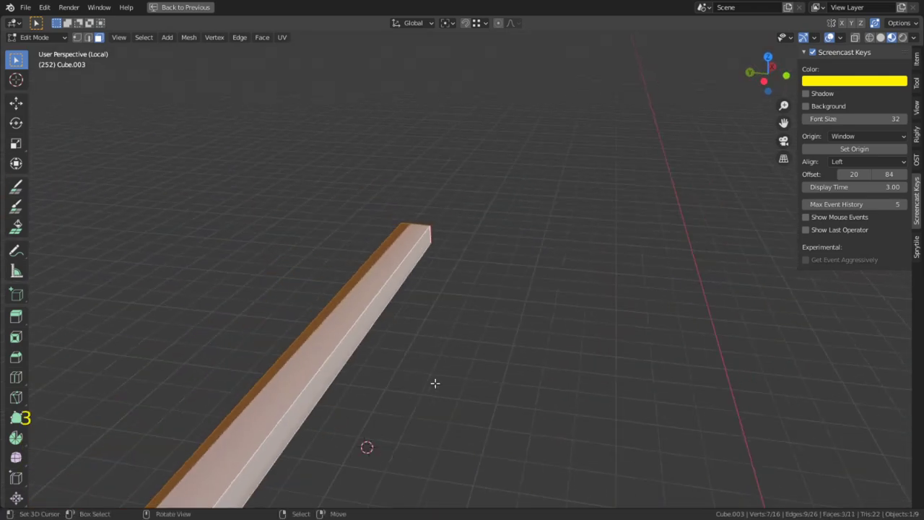
shift+middle_drag(440, 361, 573, 227)
scroll(570, 229, down, 2)
shift+right_click(334, 383)
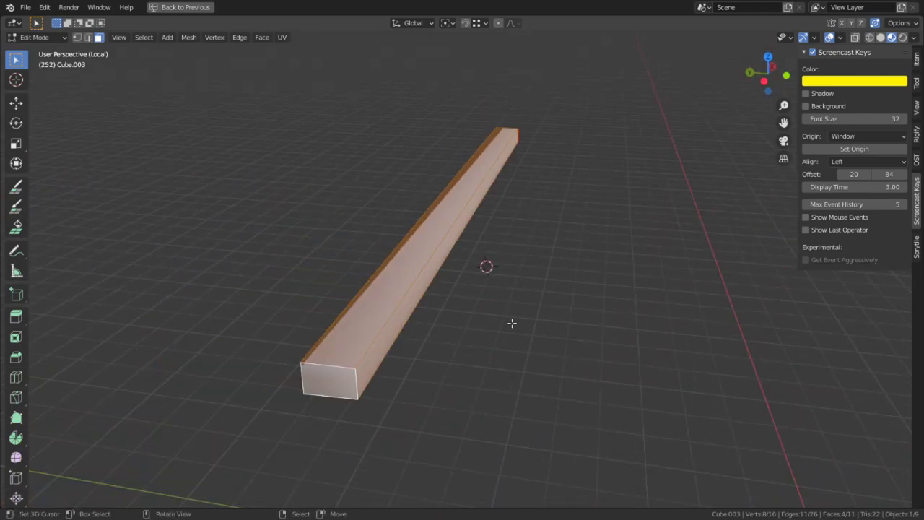
- Mark the vertical corner edge between the rail's front and near end face as a seam
key(2)
right_click(410, 353)
key(ctrl+e)
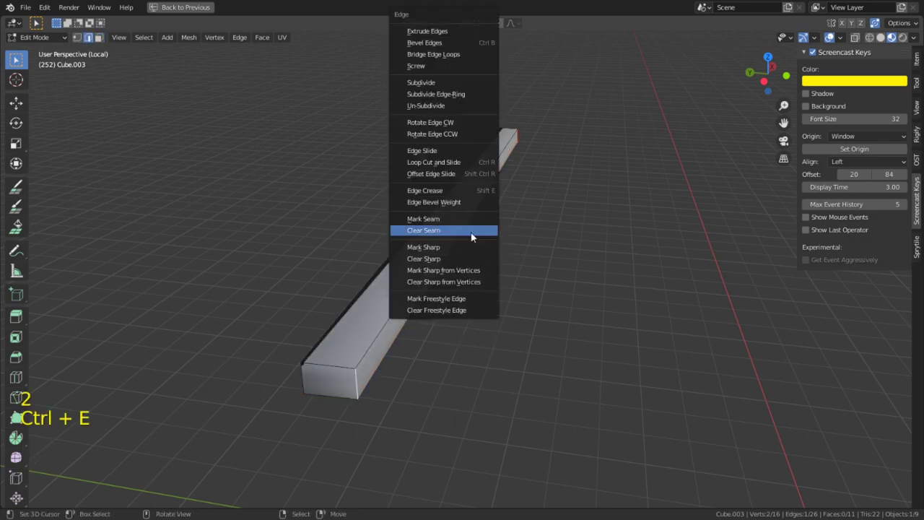
click(433, 216)
- Reselect the rail's four outer faces: the top, the front and both ends
key(3)
right_click(330, 377)
shift+right_click(351, 345)
shift+right_click(367, 366)
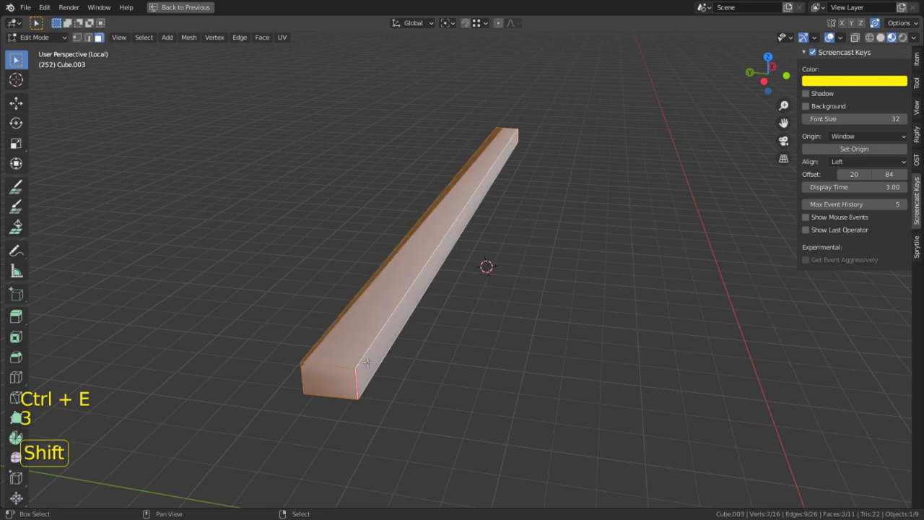
alt+middle_click(502, 141)
middle_drag(532, 195, 452, 279)
scroll(452, 278, up, 3)
shift+right_click(505, 318)
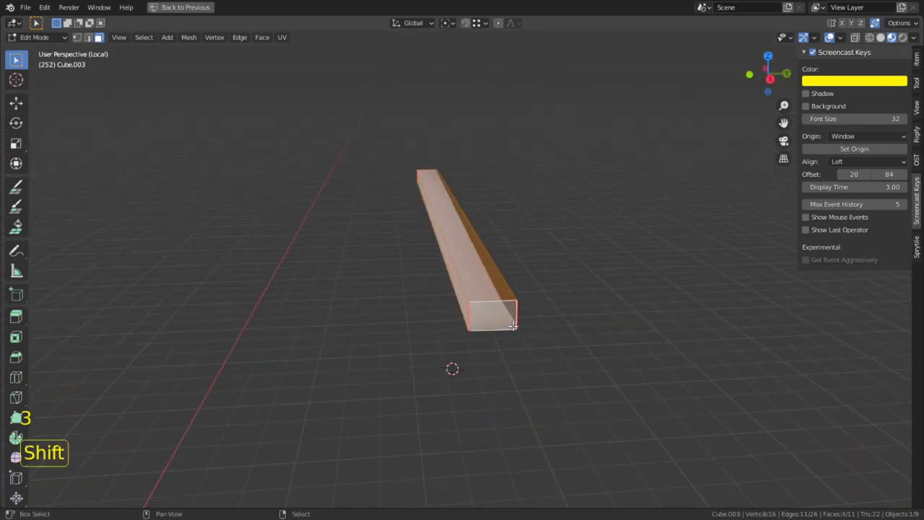
key(ctrl+e)
scroll(556, 318, up, 2)
key(2)
key(ctrl+z)
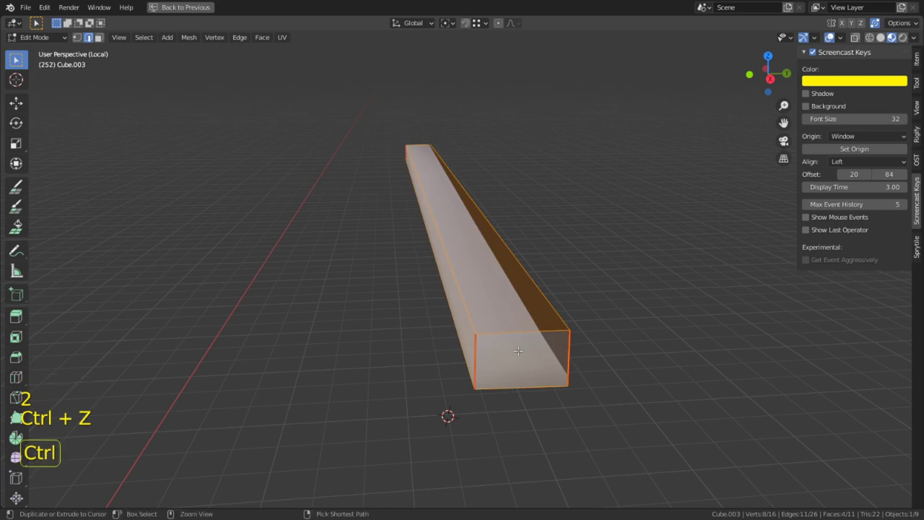
- Unwrap the selected outer faces of the rail in the UV editor
key(ctrl+space)
key(a)
key(u)
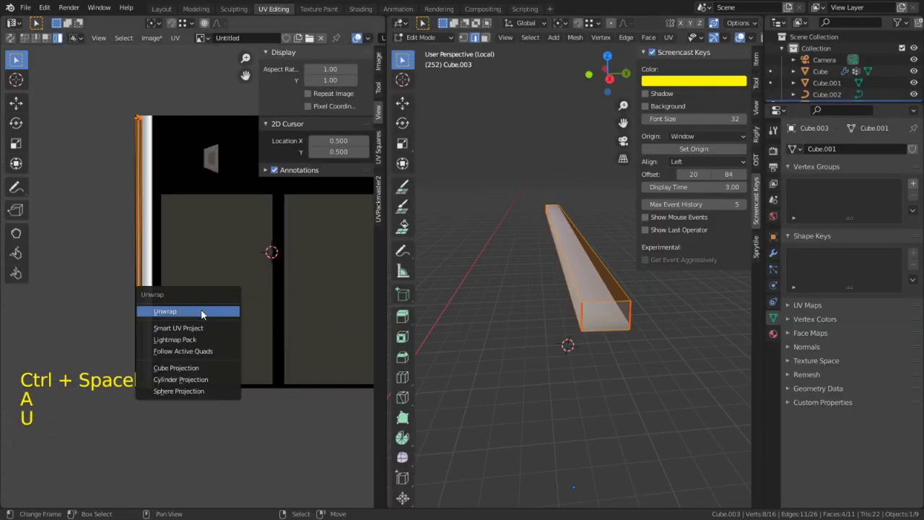
click(204, 312)
- Try duplicating the outer faces in place and shrinking the copy inward with Shrink/Fatten
middle_drag(592, 249, 472, 257)
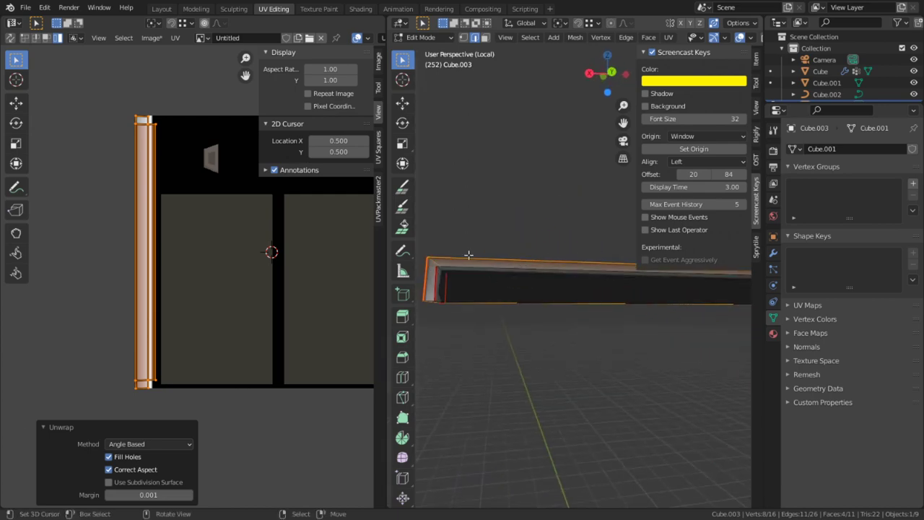
key(ctrl+space)
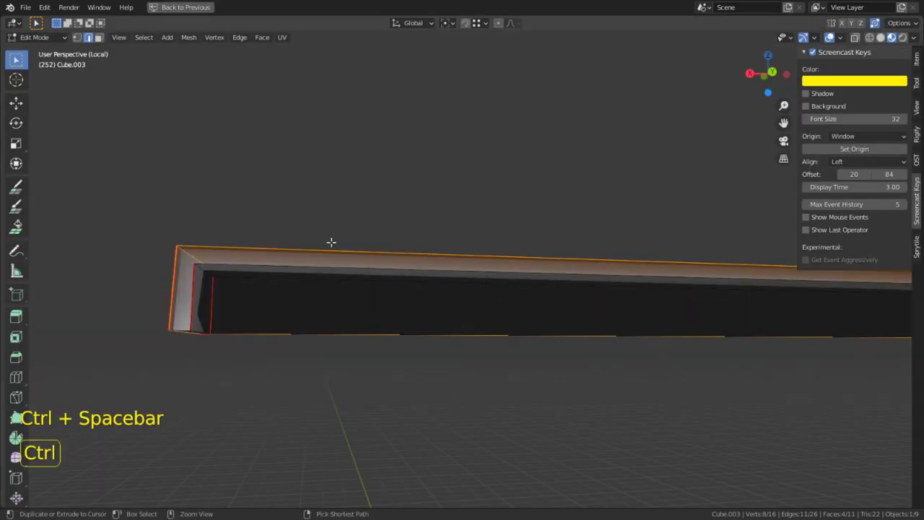
key(ctrl+space)
key(ctrl+space)
key(shift+d)
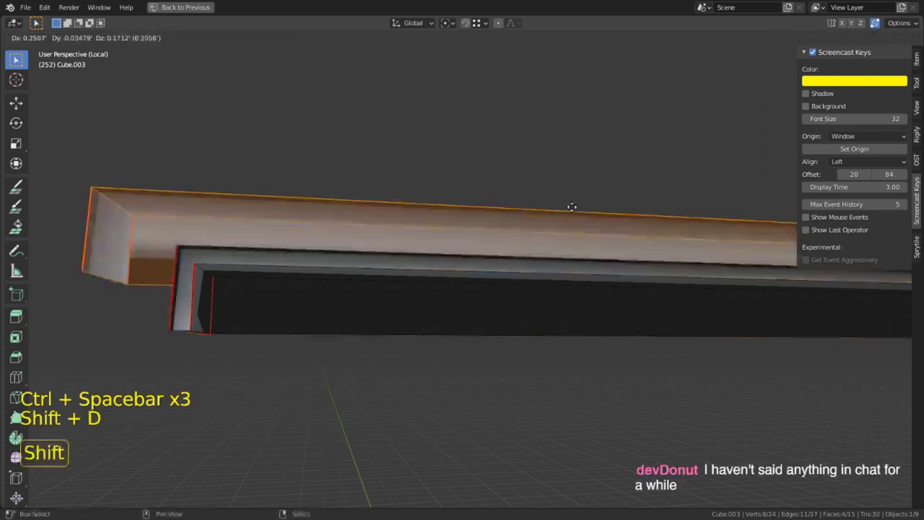
click(605, 215)
key(alt+s)
key(shift)
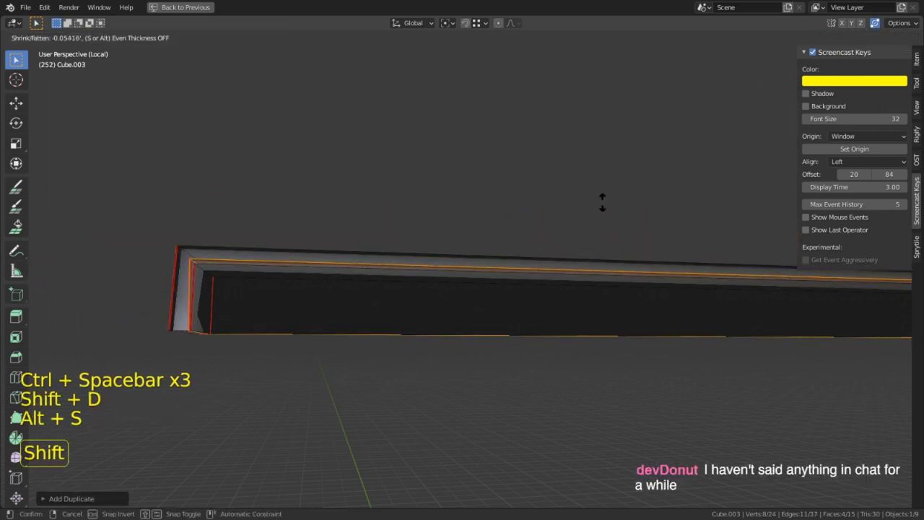
click(596, 211)
- Select the whole rail mesh and merge its vertices by distance with a merge distance of 0.042'
key(a)
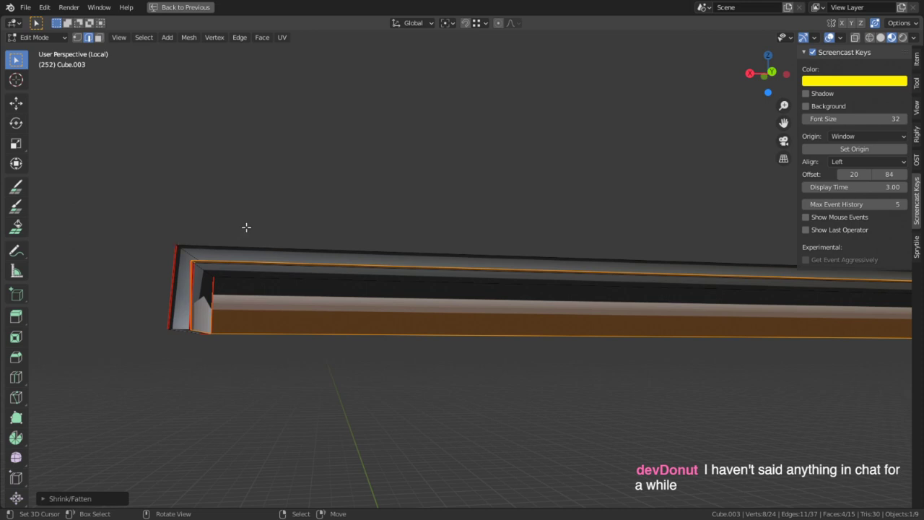
key(a)
key(n)
key(m)
click(280, 259)
click(67, 498)
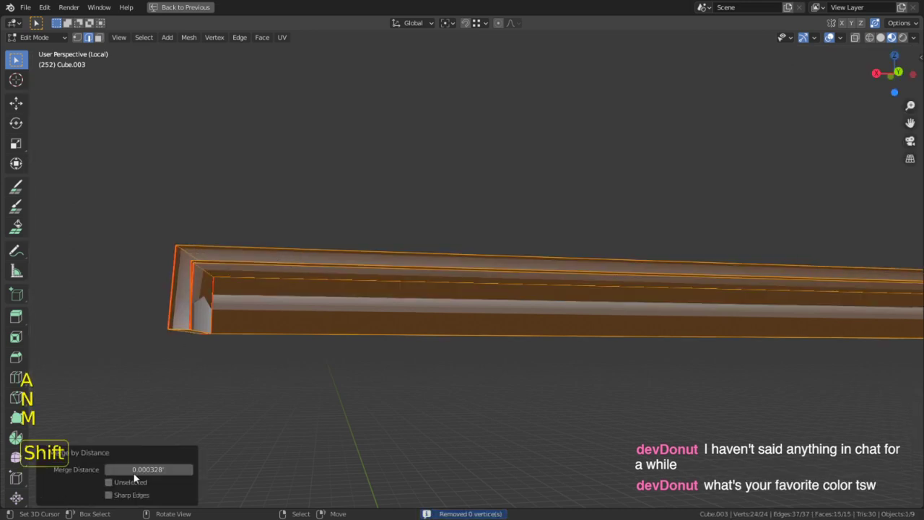
mouse_move(144, 469)
shift+mouse_down()
mouse_move(163, 469)
mouse_move(152, 469)
shift+mouse_up()
- Select the inner faces of the rail with the UV editor shown beside the viewport
middle_drag(260, 336, 339, 311)
key(ctrl+space)
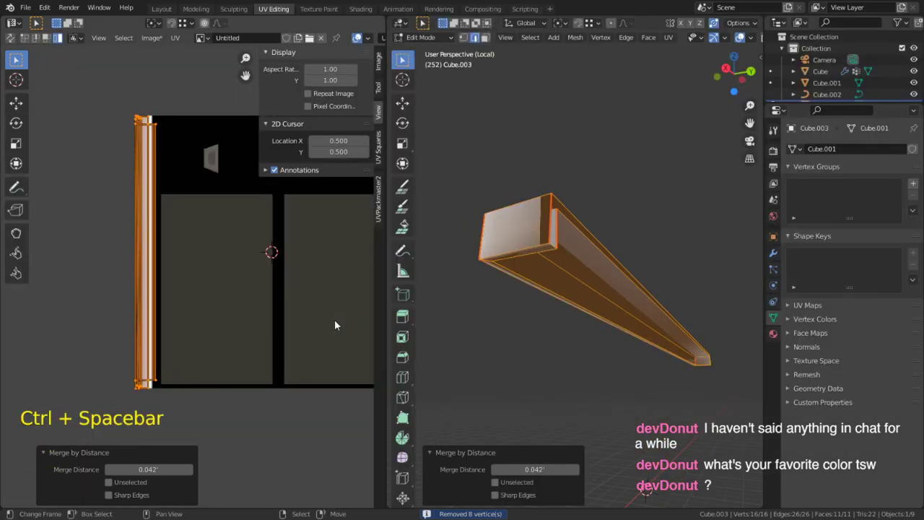
click(568, 329)
key(3)
click(574, 263)
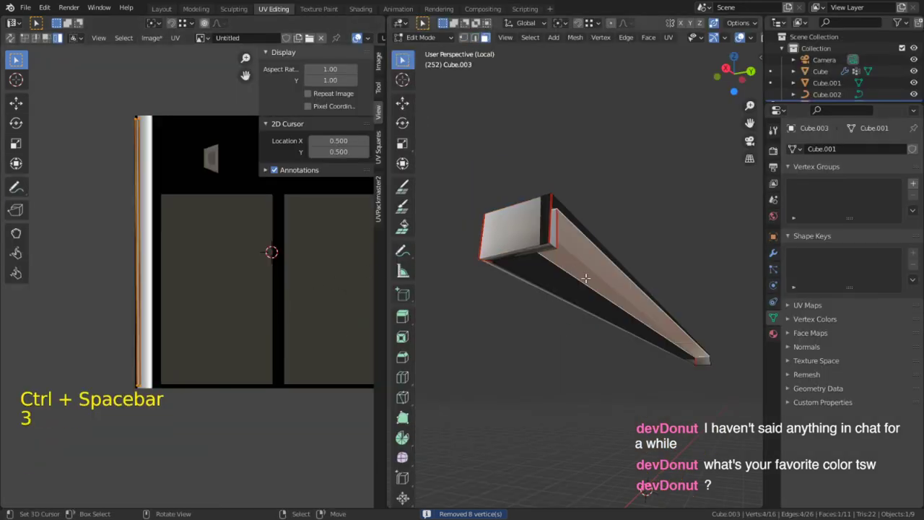
middle_drag(575, 263, 450, 254)
shift+click(451, 256)
shift+click(466, 266)
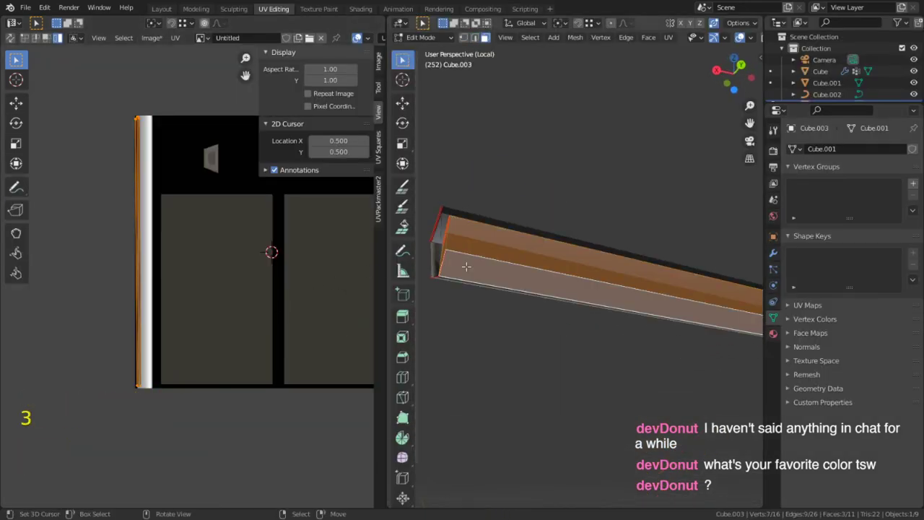
- Undo the merge, the shrunken duplicate and the preceding edits of the rail
key(ctrl+z)
key(ctrl+z)
key(ctrl+z)
key(ctrl+z)
key(ctrl+z)
key(ctrl+z)
key(ctrl+z)
key(ctrl+z)
key(ctrl+z)
key(ctrl+z)
key(ctrl+z)
key(ctrl+z)
key(ctrl+z)
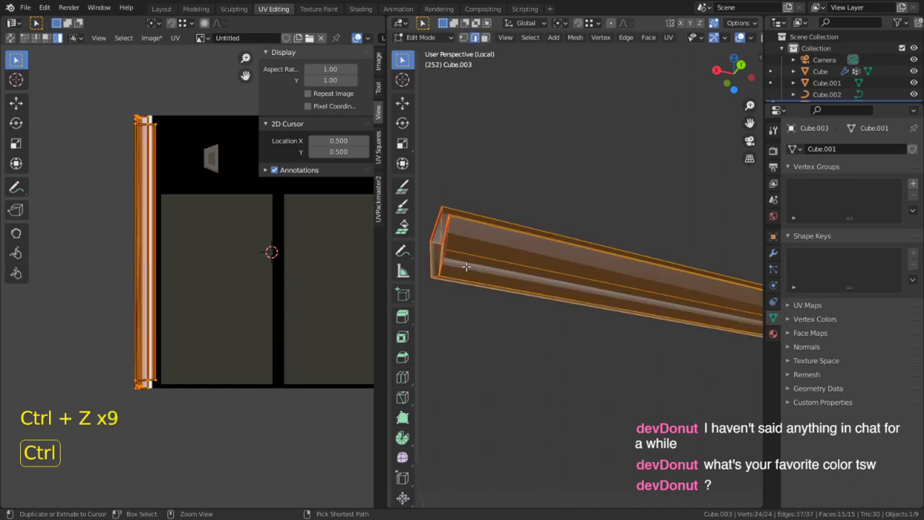
key(ctrl+z)
key(ctrl+z)
key(ctrl+z)
key(ctrl+z)
key(ctrl+z)
key(ctrl+z)
key(ctrl+z)
key(ctrl+z)
key(ctrl+z)
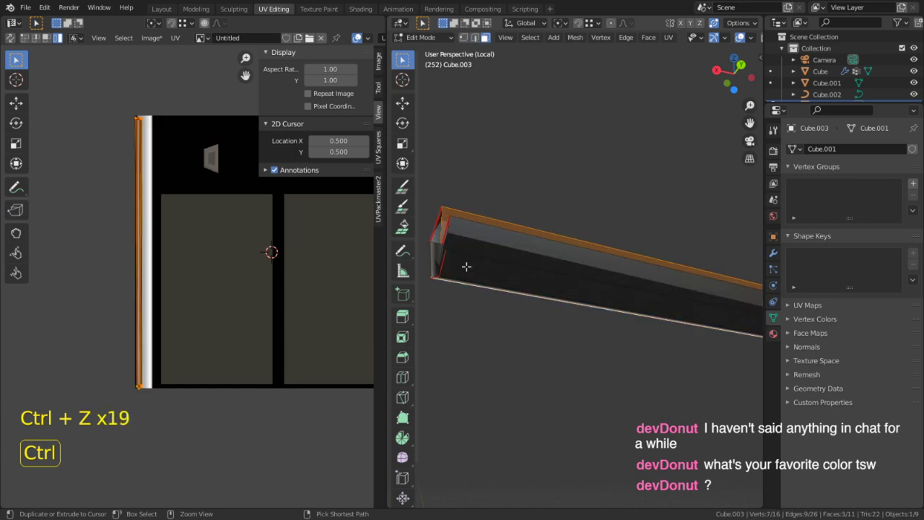
- Redo the undone steps to restore the outer face selection, leaving out the duplicate
key(ctrl+shift+z)
key(ctrl+shift+z)
key(ctrl+shift+z)
key(ctrl+shift+z)
key(ctrl+shift+z)
key(ctrl+shift+z)
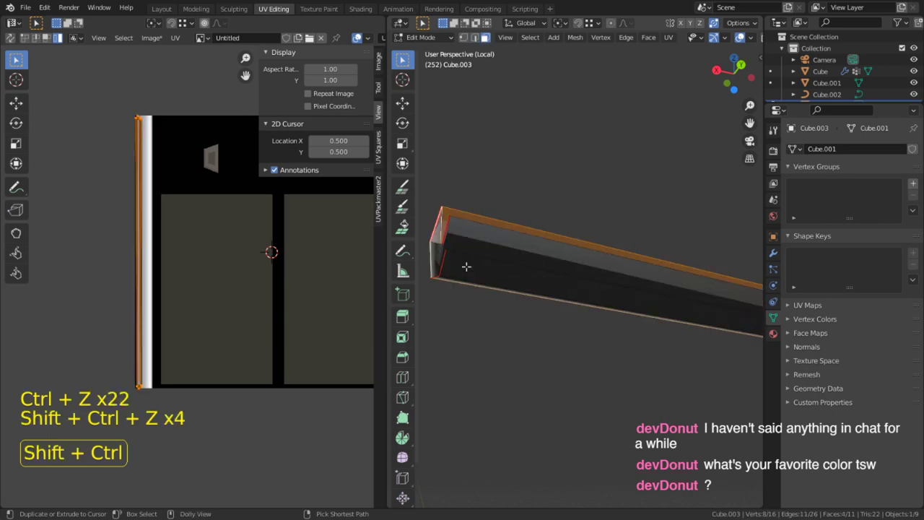
key(alt+s)
right_click(620, 173)
- Delete the rail's four inner faces: the two long ones and both inner ends
key(3)
right_click(470, 250)
shift+right_click(442, 254)
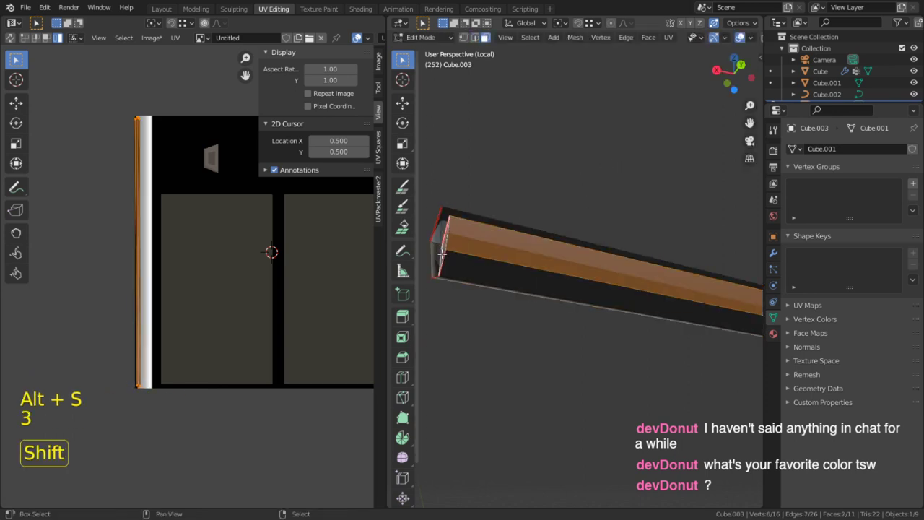
shift+right_click(455, 266)
shift+middle_drag(722, 271, 635, 278)
key(ctrl+space)
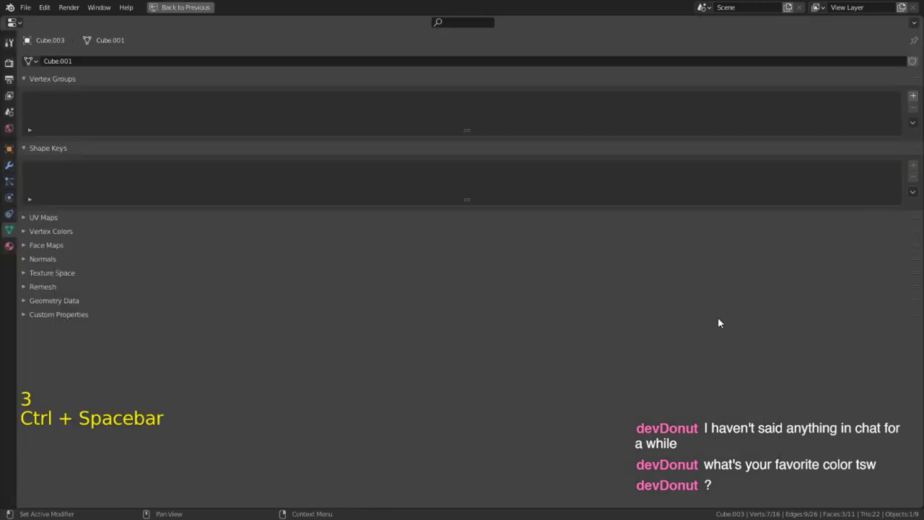
key(ctrl+space)
key(ctrl+space)
middle_drag(534, 259, 744, 330)
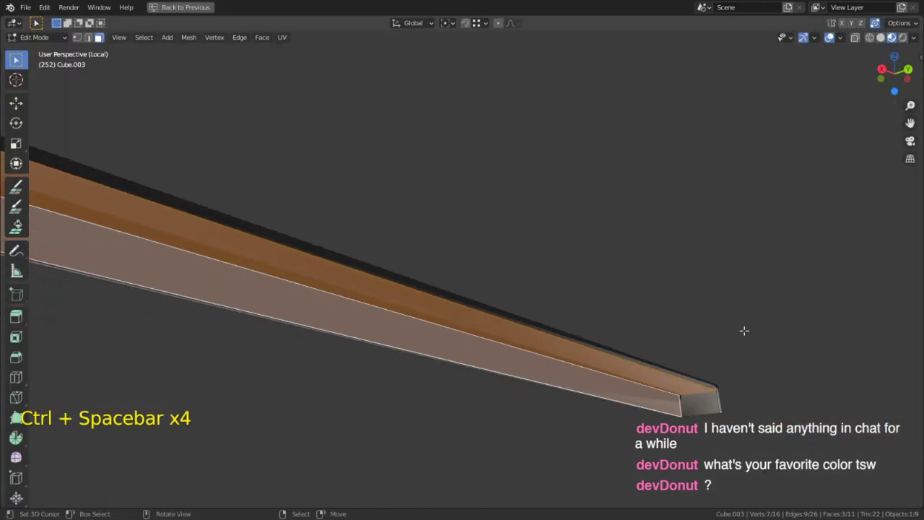
alt+middle_click(689, 408)
shift+right_click(474, 238)
key(x)
click(474, 238)
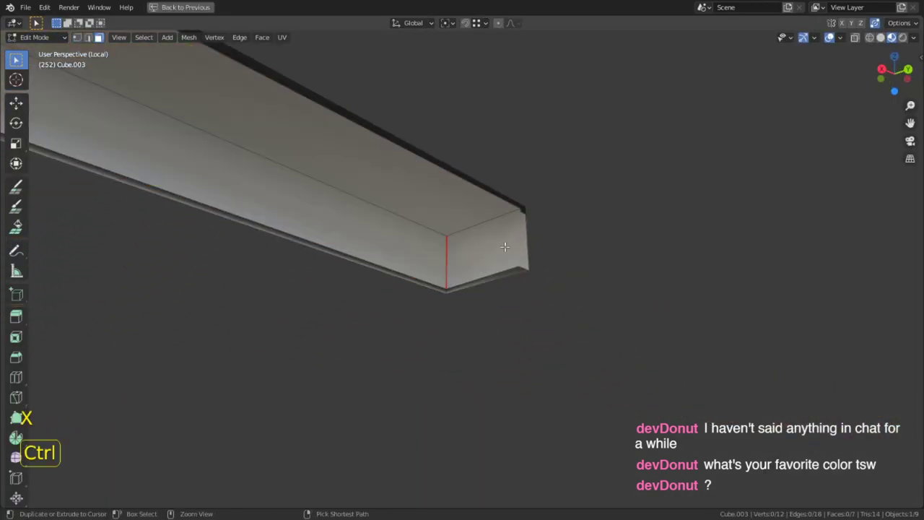
- Undo the last deletion and delete the rail's leftover faces, keeping only its four outer ones
key(ctrl+z)
key(x)
click(489, 222)
middle_drag(501, 223, 451, 225)
- Duplicate all the rail's faces in place and scale the copy to 0.986 along the X axis
key(3)
key(a)
key(shift+d)
right_click(514, 233)
key(alt+s)
key(shift)
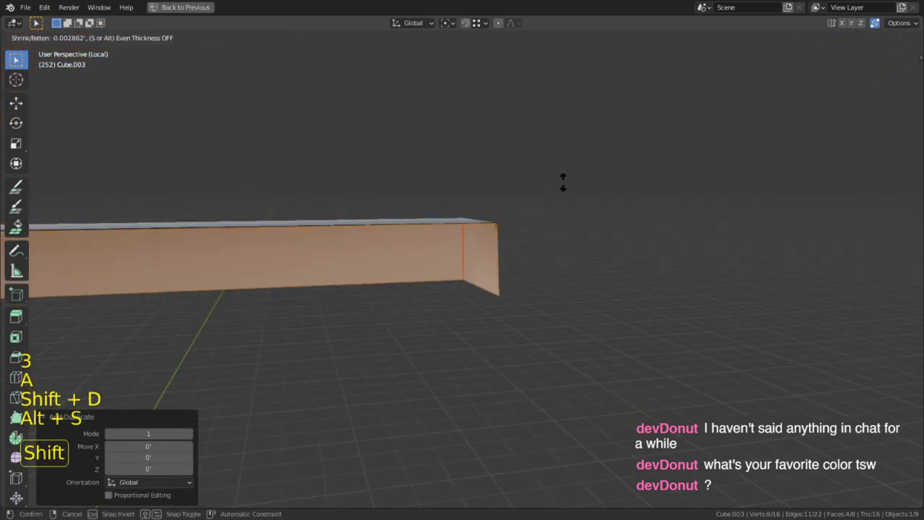
right_click(416, 352)
key(s)
key(x)
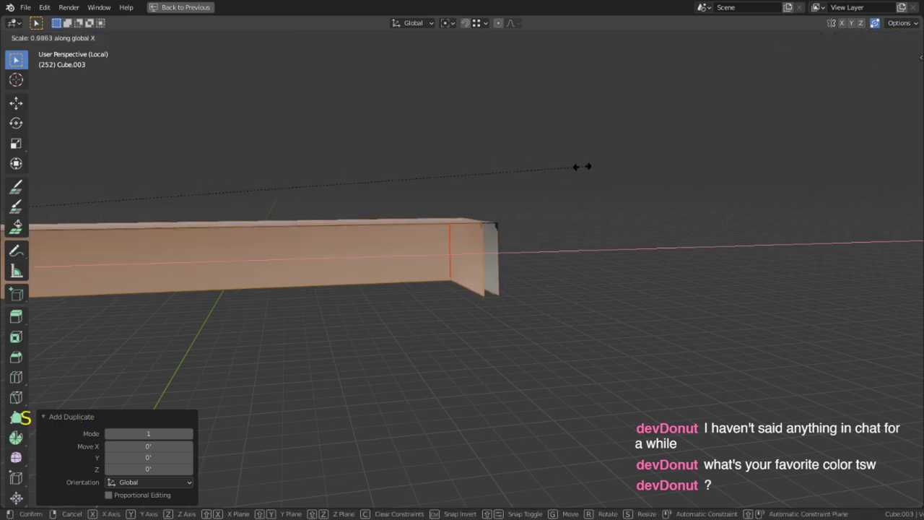
key(shift)
click(536, 232)
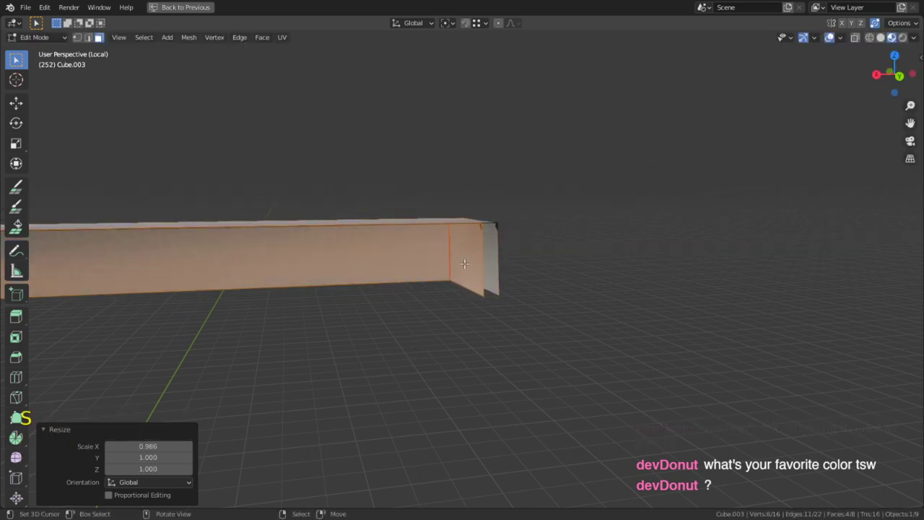
- Snap the 3D cursor to the rail's long lower edge and make the 3D cursor the pivot point
key(2)
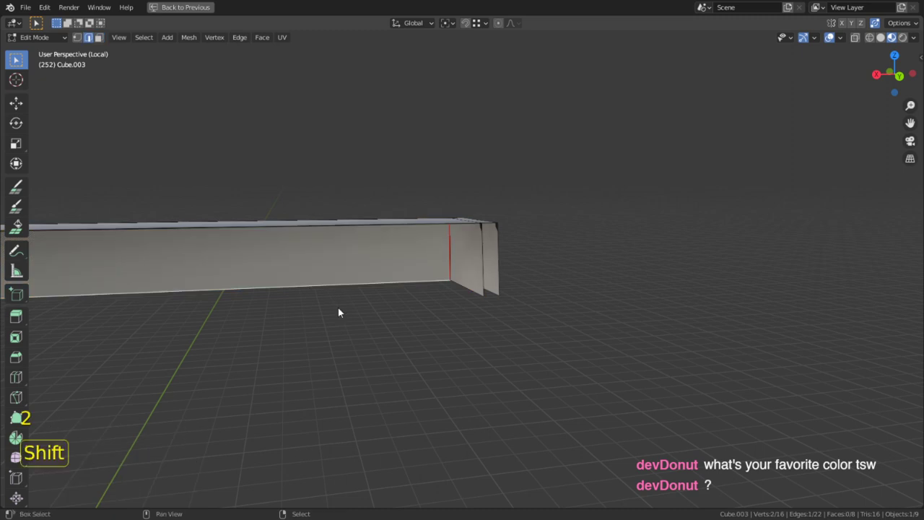
key(shift+s)
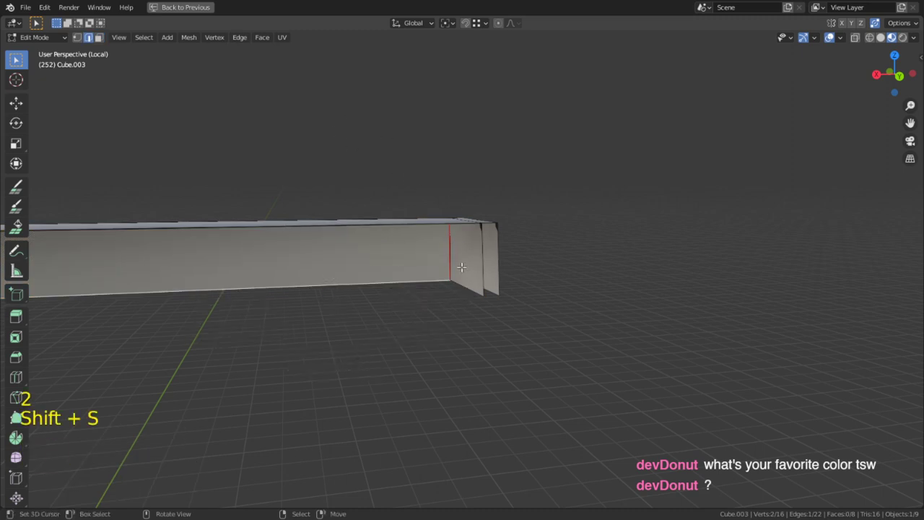
click(448, 22)
click(449, 47)
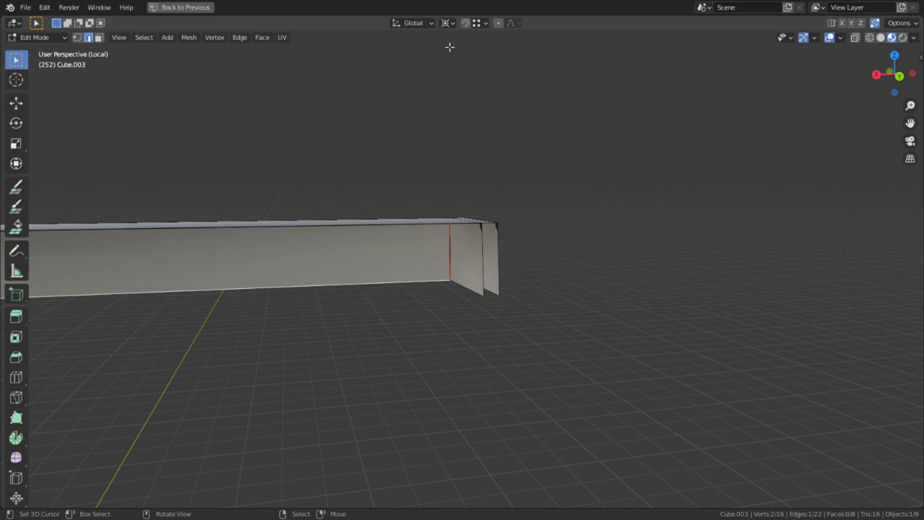
- Select the whole inner copy and scale it to about 0.82 along the Z axis
key(3)
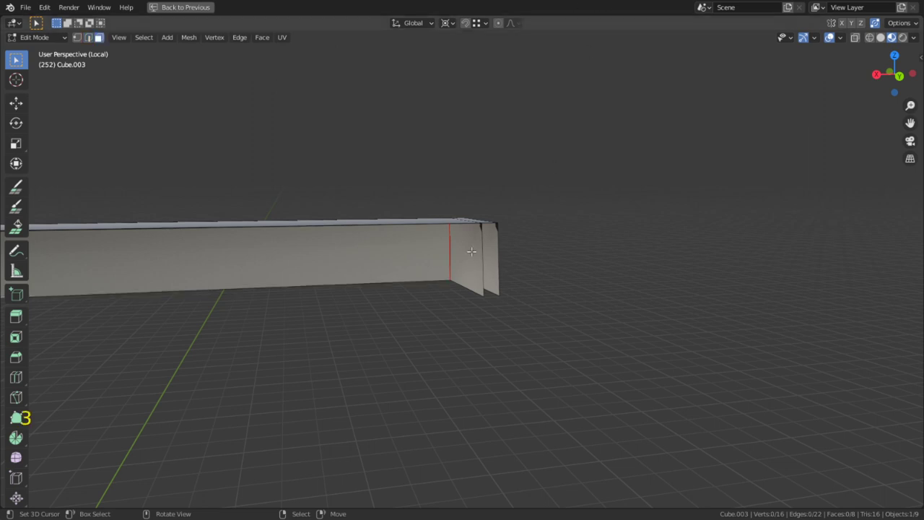
key(l)
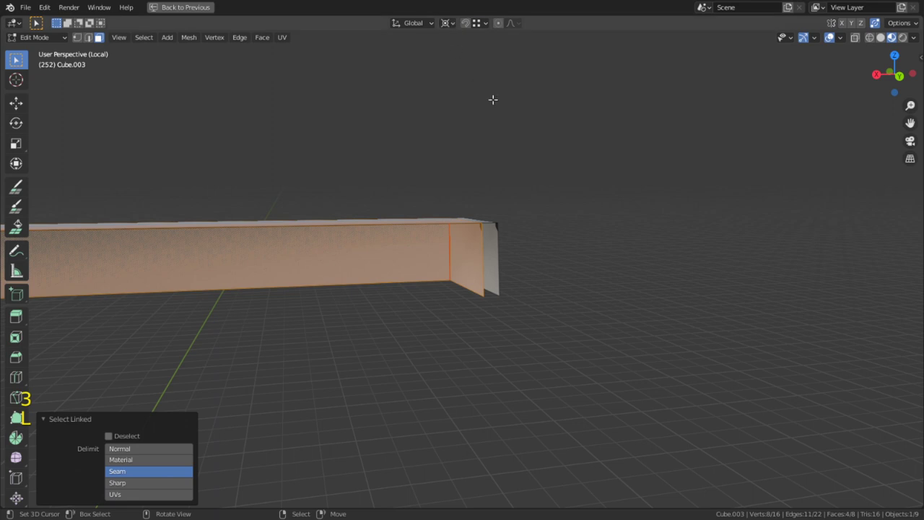
key(s)
key(z)
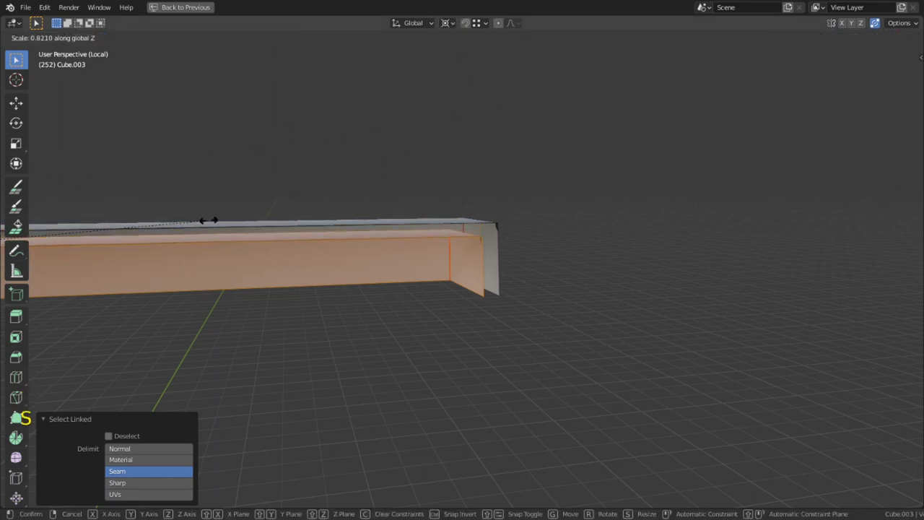
click(209, 219)
- Scale the inner copy along Y, turn on snapping and move the copy 0.037873' along Y
middle_drag(209, 218, 563, 231)
key(s)
key(y)
click(546, 189)
key(g)
key(y)
key(shift+Tab)
click(530, 284)
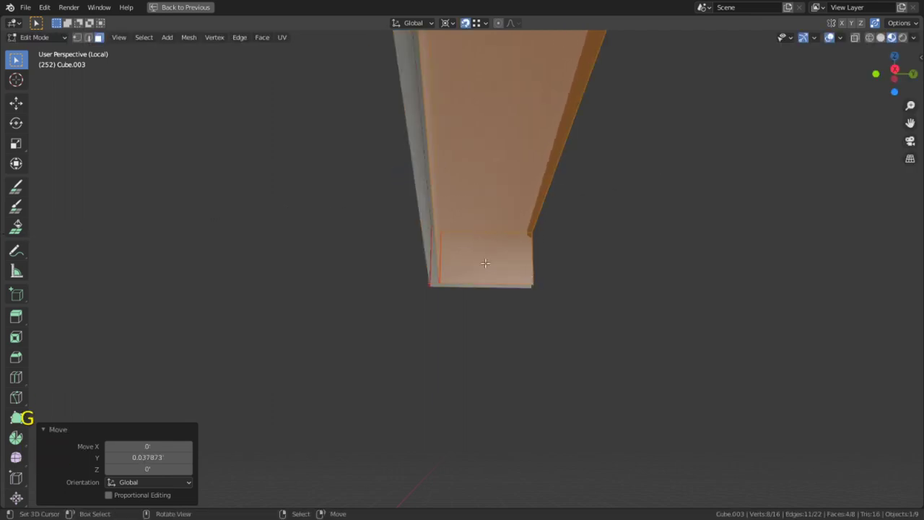
- Try to fill a face from the inner copy's lower corner vertex at the rail's open end
key(2)
click(425, 256)
middle_drag(462, 276, 405, 238)
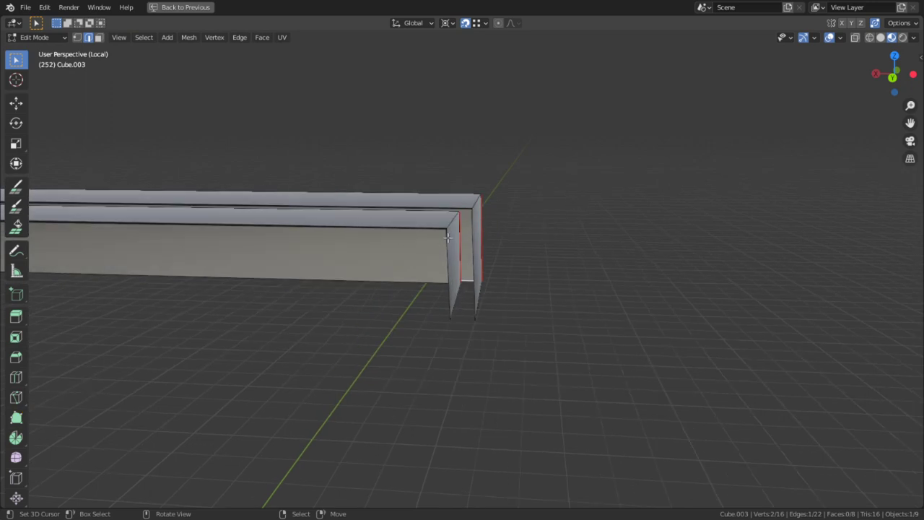
middle_drag(515, 208, 453, 281)
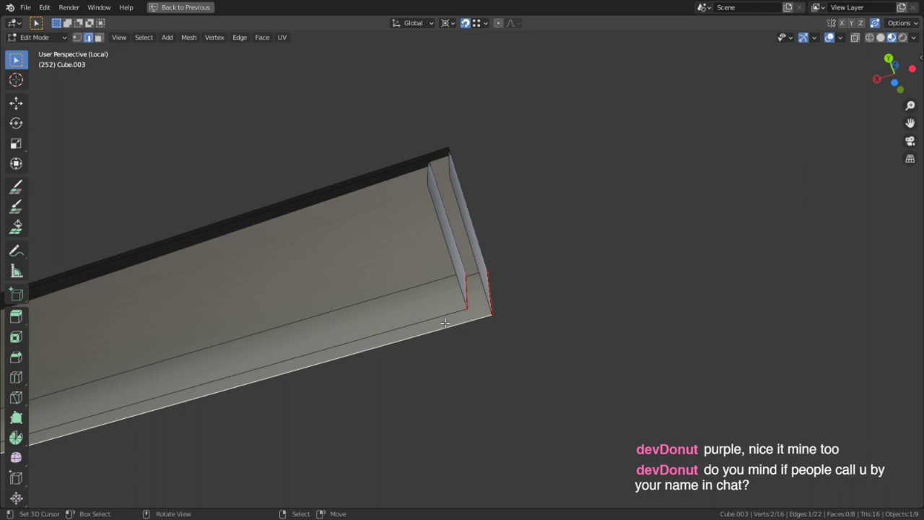
middle_drag(556, 396, 482, 475)
middle_drag(413, 382, 702, 398)
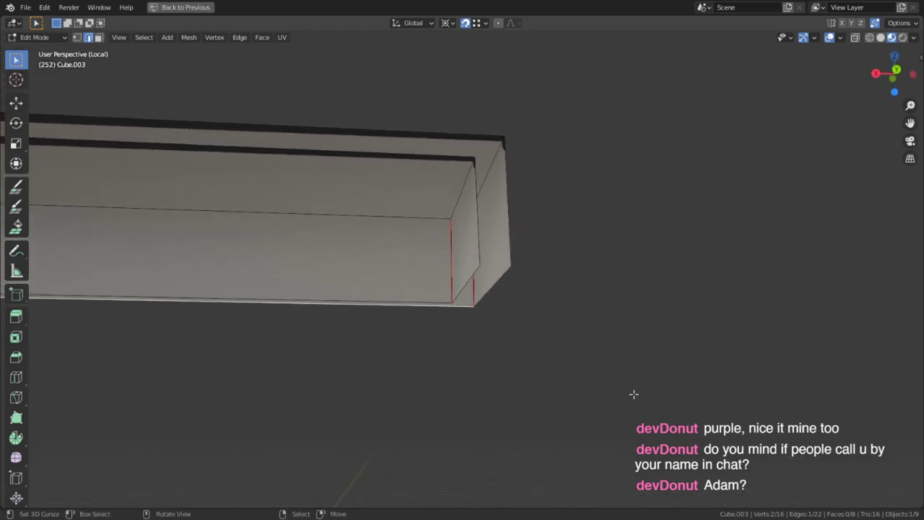
key(1)
key(shift)
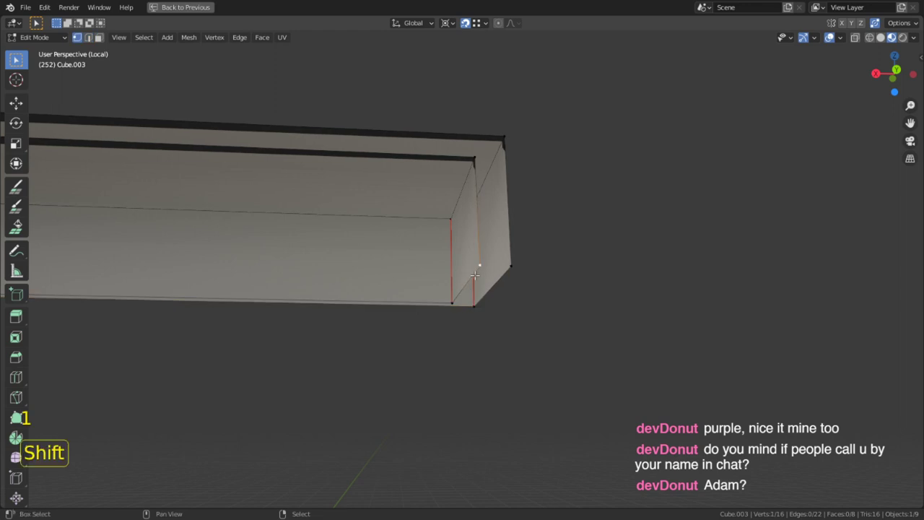
key(f)
right_click(490, 316)
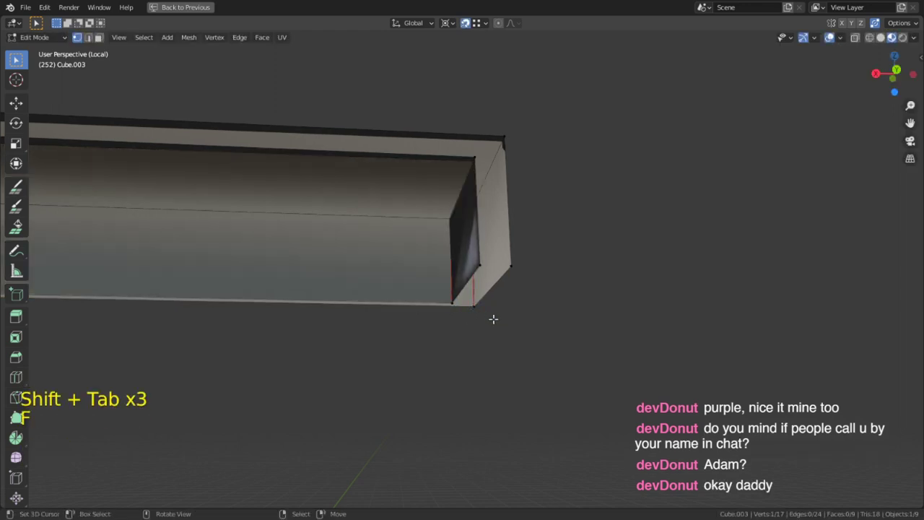
key(1)
middle_drag(453, 304, 454, 324)
key(ctrl)
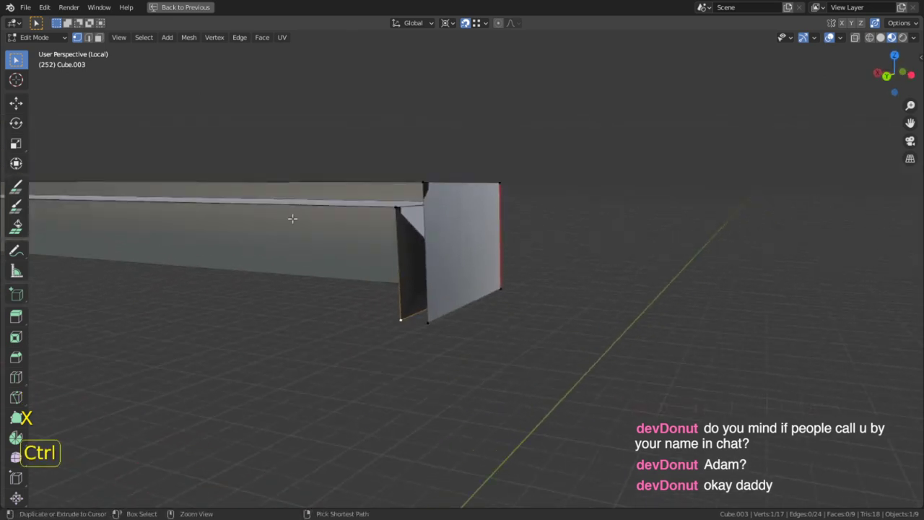
- Select the whole mesh and examine its UVs over the texture in the UV editor
key(ctrl+space)
key(a)
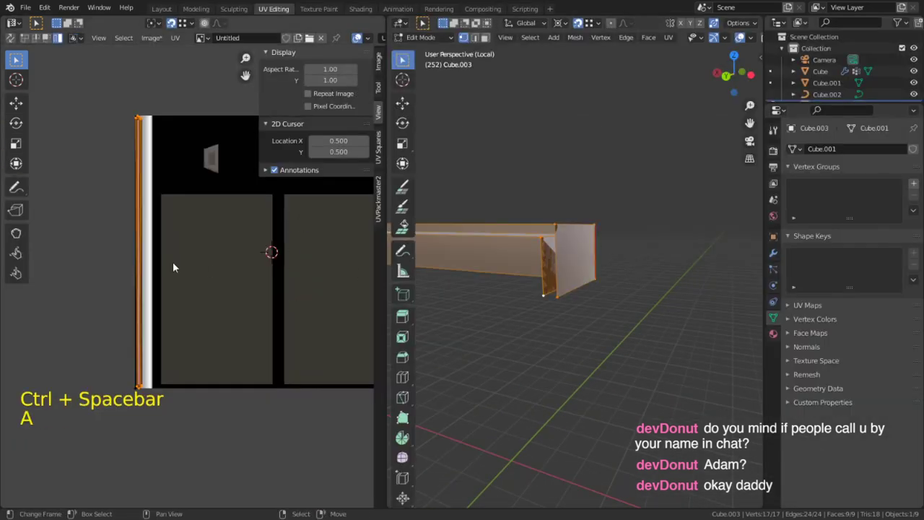
key(ctrl+space)
scroll(430, 296, up, 3)
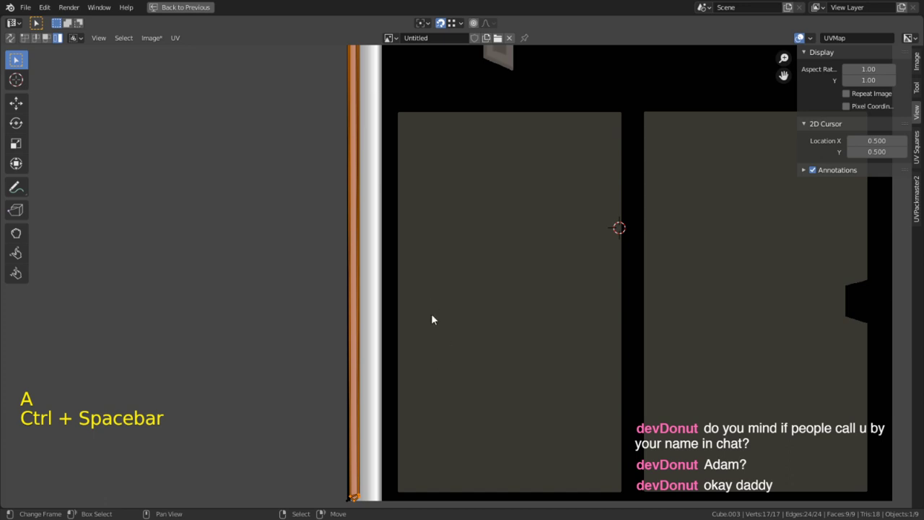
scroll(438, 371, down, 3)
scroll(399, 496, up, 2)
key(ctrl+space)
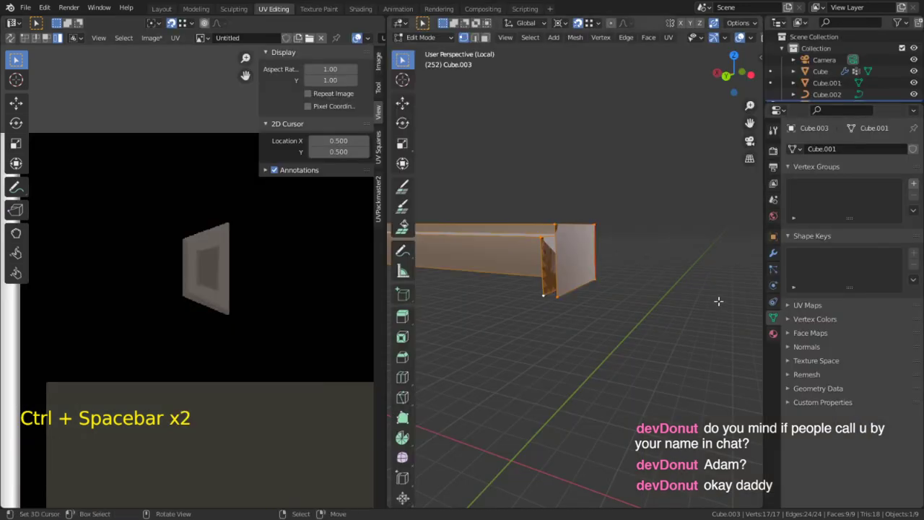
- Select the linked outer shell of the rail, inspect its faces and UVs, and clear the selection
key(3)
click(566, 248)
key(l)
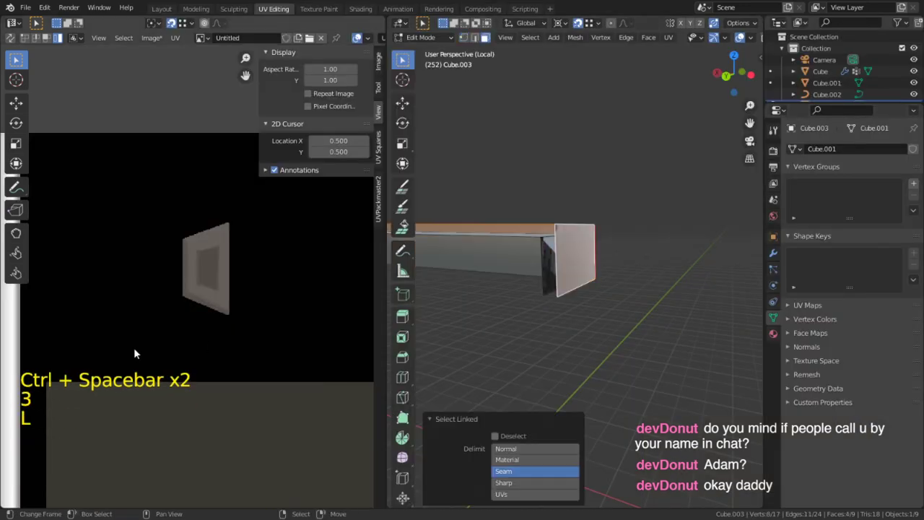
key(ctrl+space)
key(ctrl+space)
middle_drag(529, 362, 455, 296)
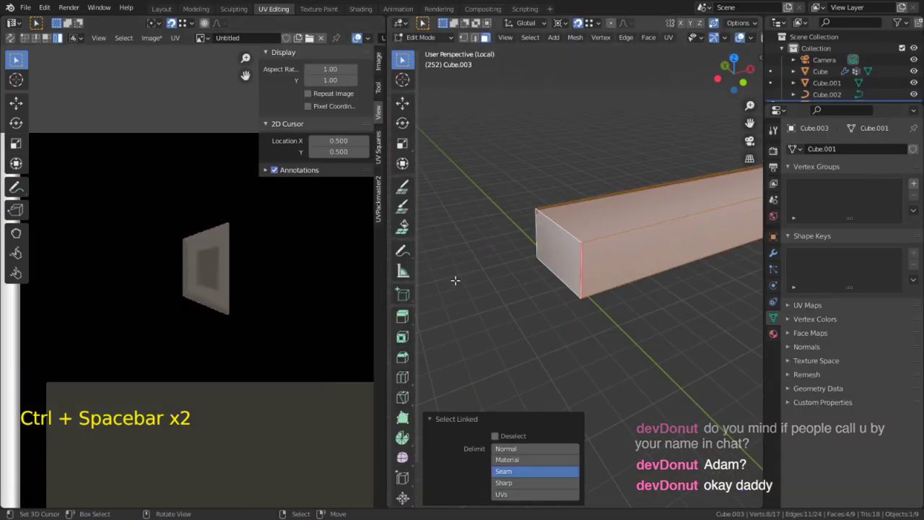
middle_drag(454, 280, 604, 248)
click(631, 376)
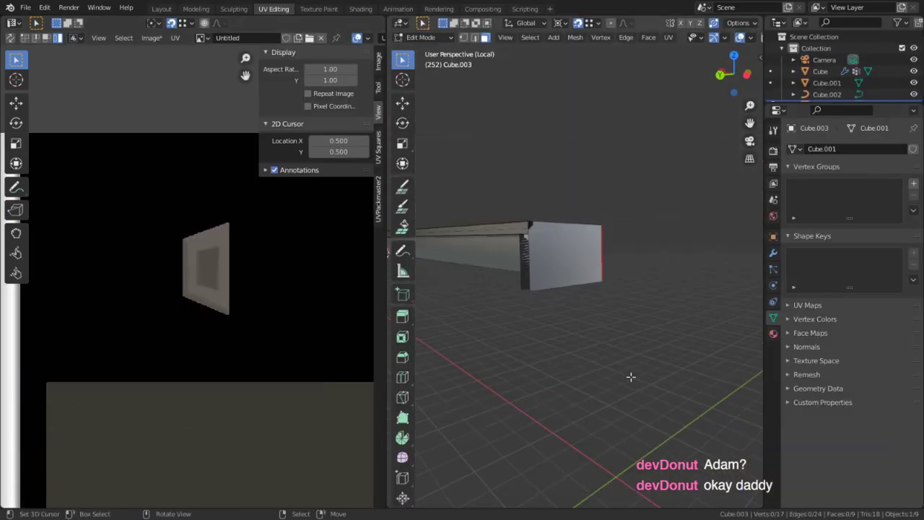
- Select the linked inner copy of the rail and delete its faces
click(517, 251)
key(l)
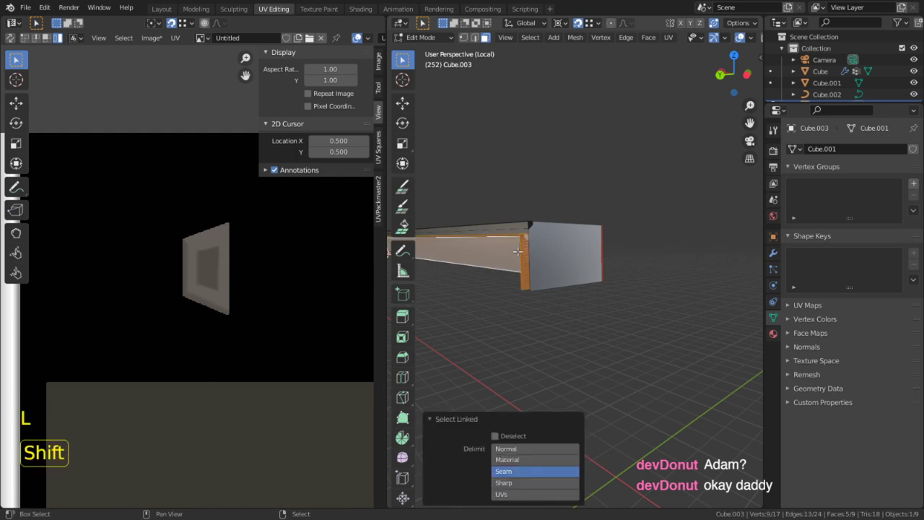
key(shift+s)
middle_drag(552, 368, 525, 270)
key(x)
click(525, 270)
- Select the remaining outer shell and unwrap its UVs with the Angle Based method
key(l)
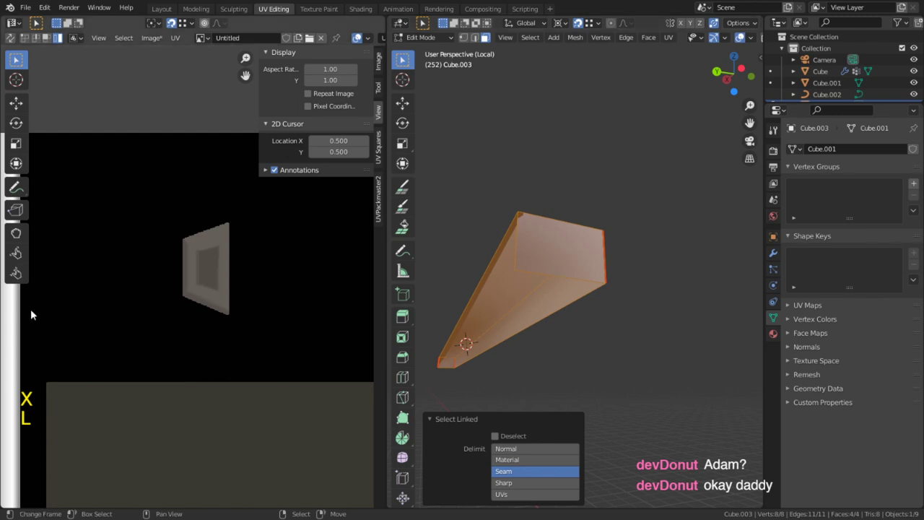
key(ctrl+space)
key(u)
click(253, 297)
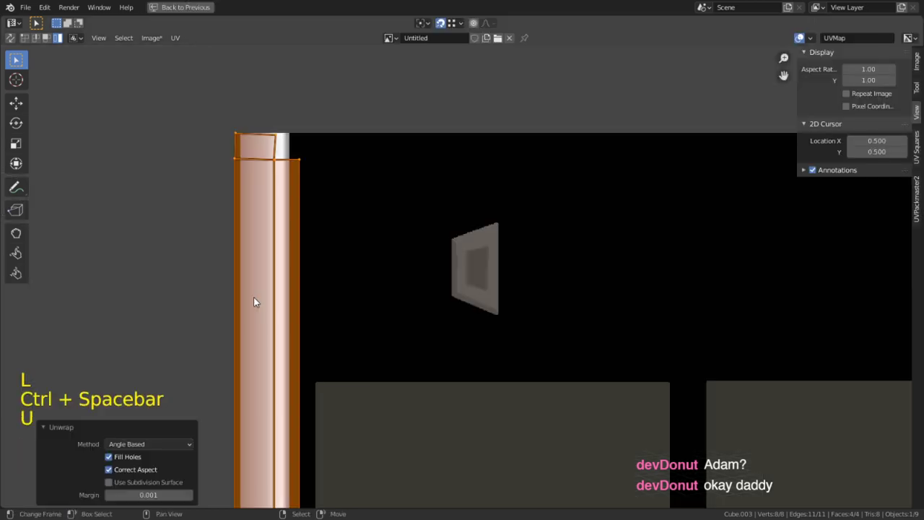
- Straighten the rail's UV island into a rectangular grid and pin all its UVs
key(ctrl+space)
key(ctrl+space)
key(alt+e)
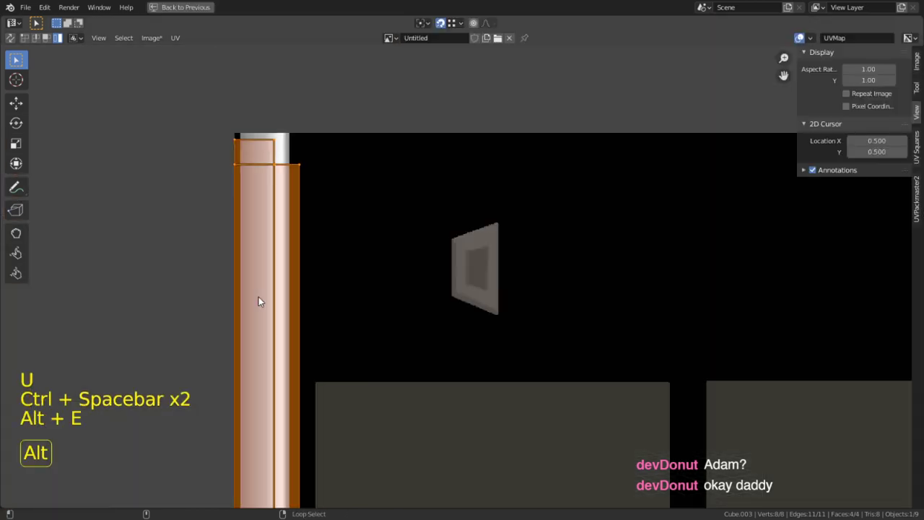
key(p)
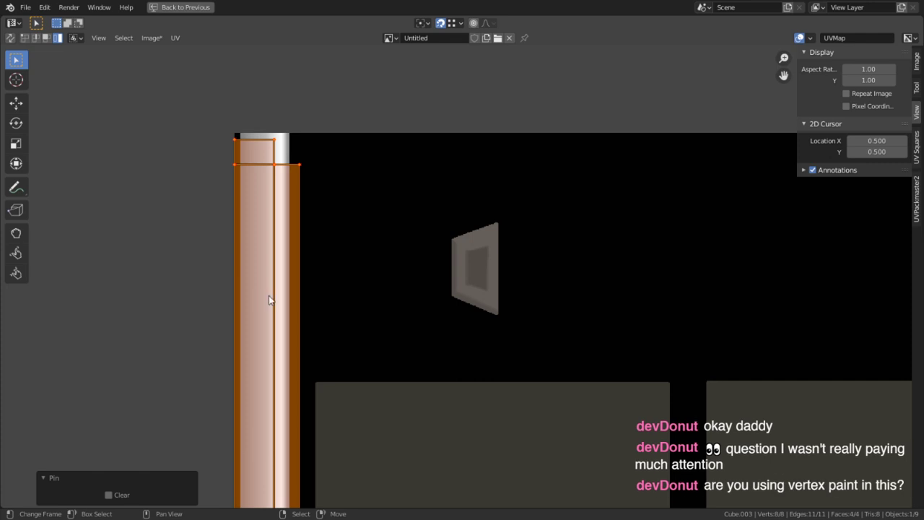
- Duplicate the unwrapped outer shell in place and scale the copy to 0.970 along the X axis
key(ctrl+space)
key(alt+s)
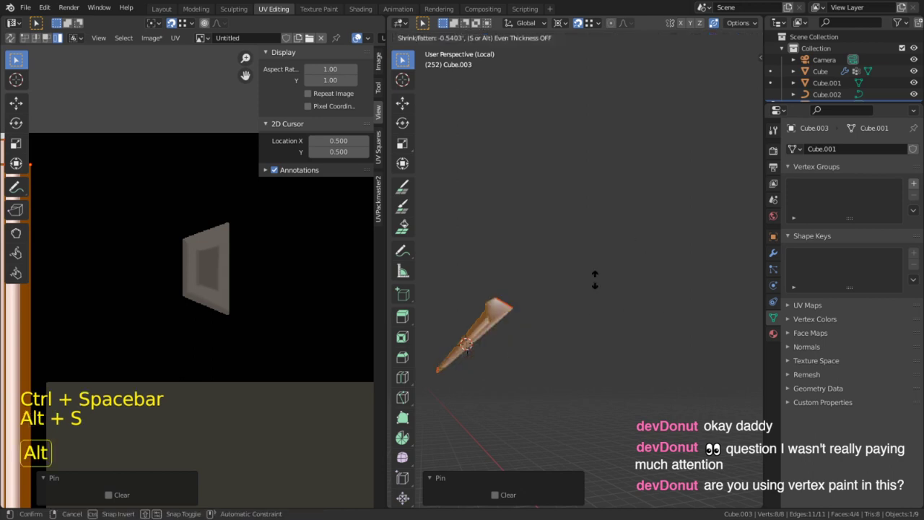
key(shift+d)
right_click(628, 245)
key(alt+s)
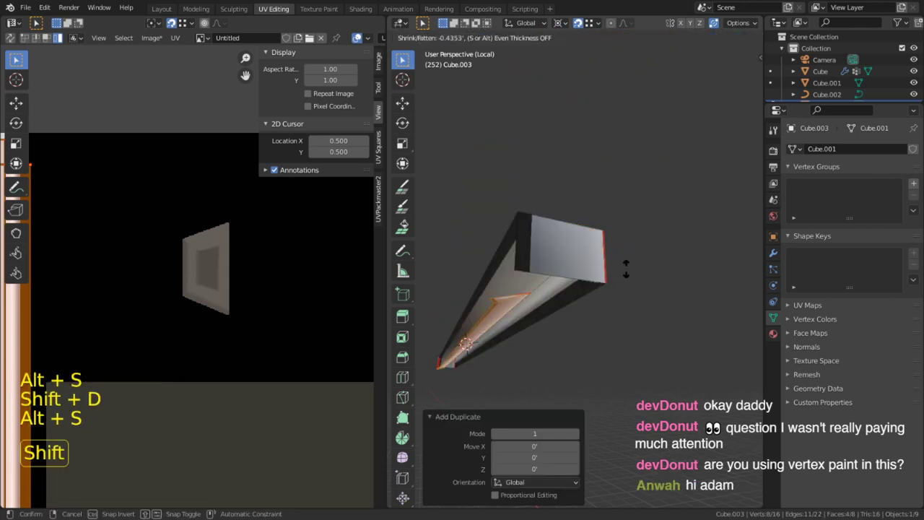
right_click(630, 249)
key(s)
key(x)
key(shift)
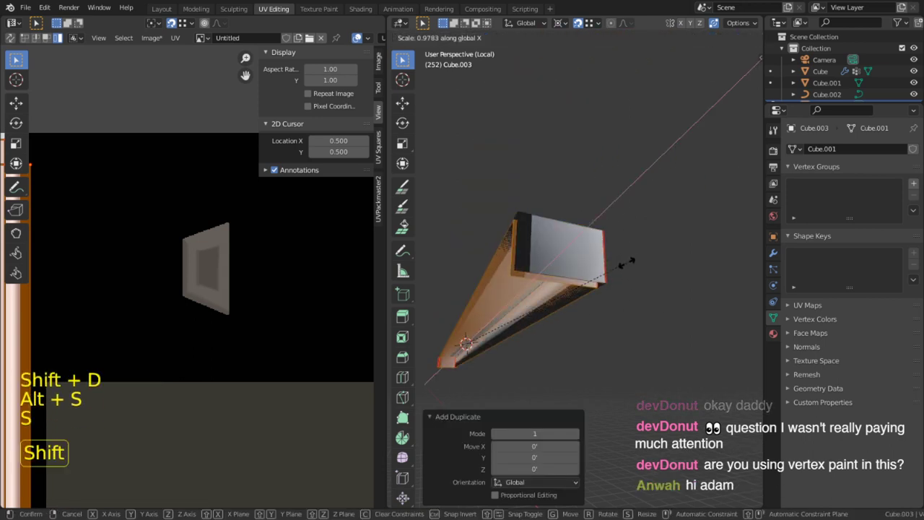
click(613, 273)
- Scale the inner copy to 0.776 along Y and move it 0.044032' along Y with snapping
middle_drag(613, 270, 686, 313)
key(s)
key(y)
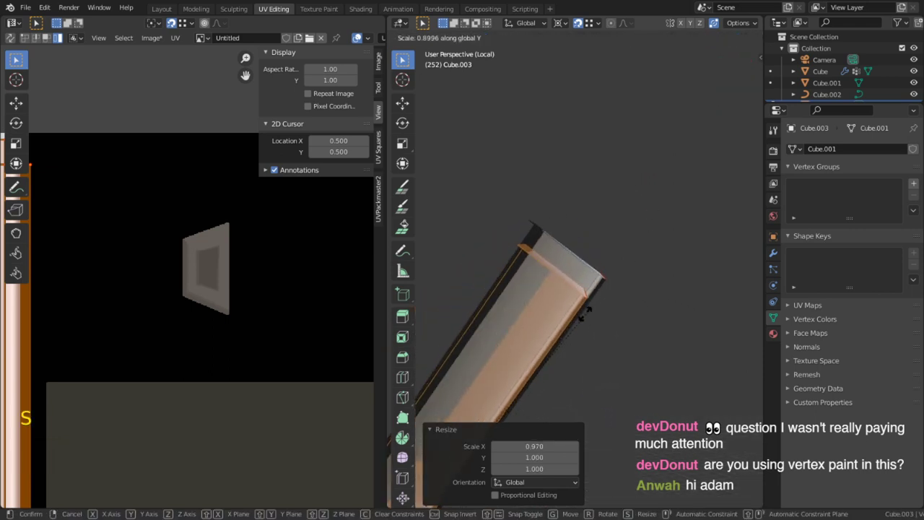
click(526, 372)
key(ctrl+space)
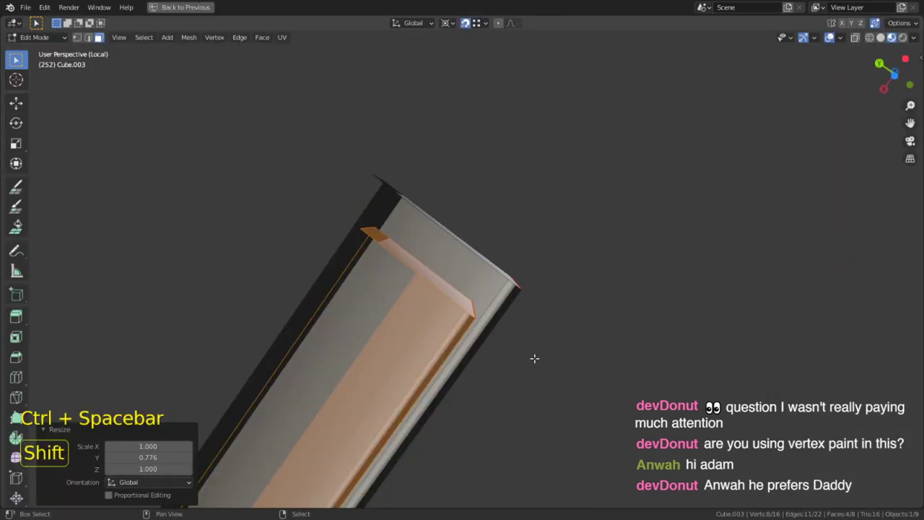
key(g)
click(371, 189)
middle_drag(371, 189, 502, 302)
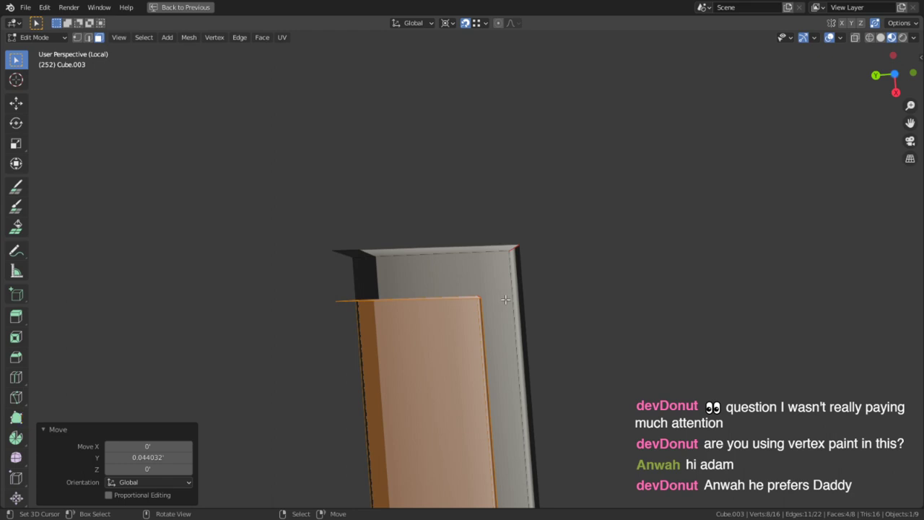
- Select the inner copy's long edge and snap the 3D cursor to it
key(2)
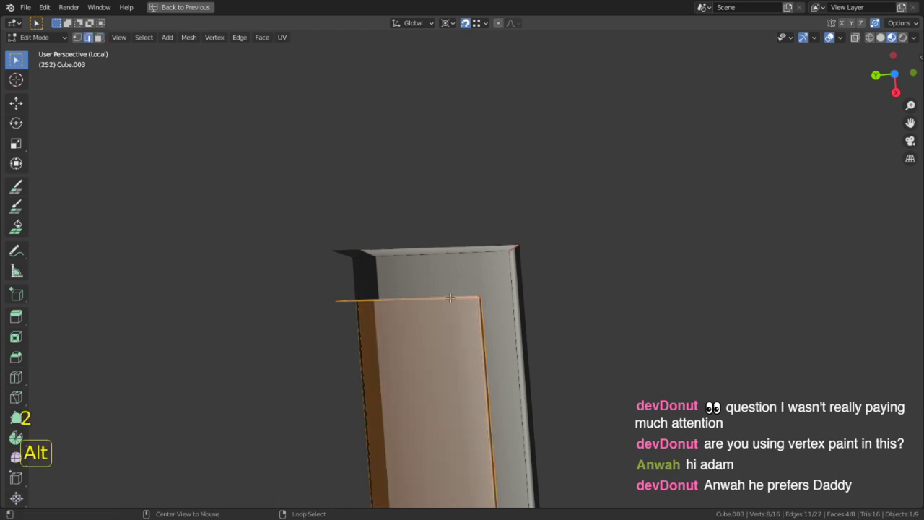
alt+click(482, 310)
middle_drag(482, 310, 462, 270)
key(shift+s)
- Select the whole inner copy and scale it to 0.887 along the Z axis
key(3)
key(l)
middle_drag(487, 311, 503, 349)
key(s)
key(z)
click(385, 137)
- Scale the inner copy up slightly along the X axis
middle_drag(386, 139, 479, 218)
key(s)
key(x)
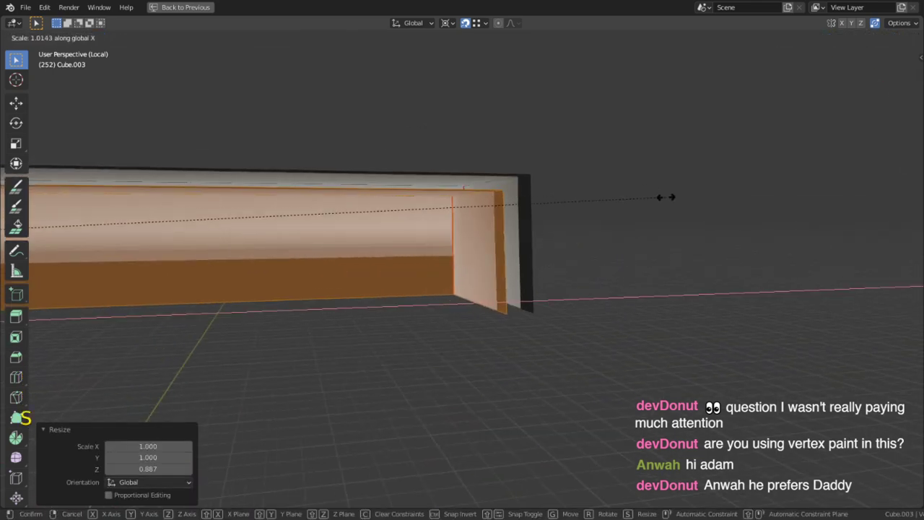
click(695, 198)
- Clear the selection and snap the 3D cursor to the inner copy's back edge
middle_drag(695, 198, 383, 324)
key(2)
key(1)
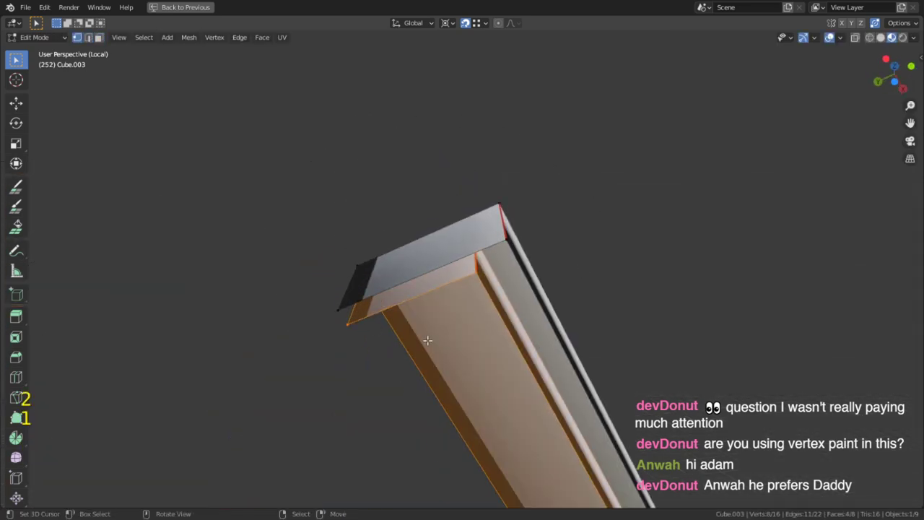
key(2)
key(alt+a)
key(shift+s)
key(3)
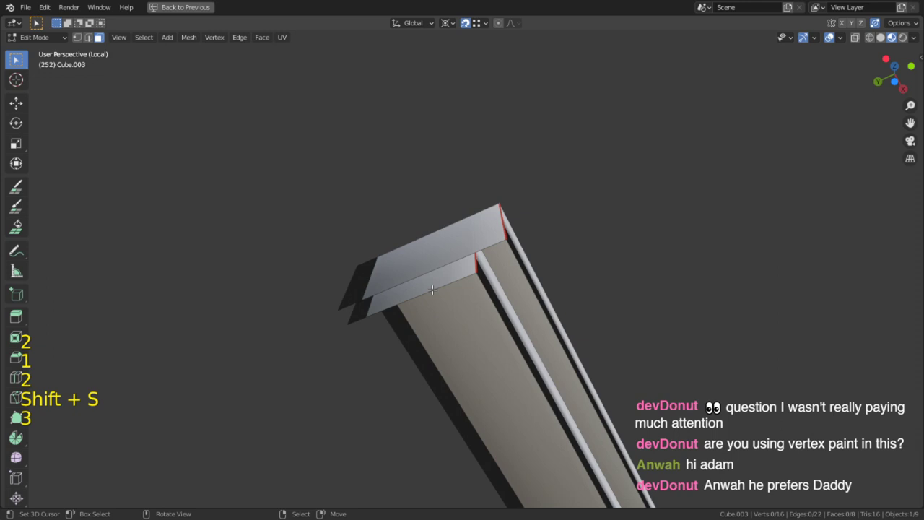
- Select the whole linked inner copy and scale it to 1.171 along the Y axis
key(l)
middle_drag(432, 289, 532, 294)
key(s)
key(x)
key(z)
key(x)
key(y)
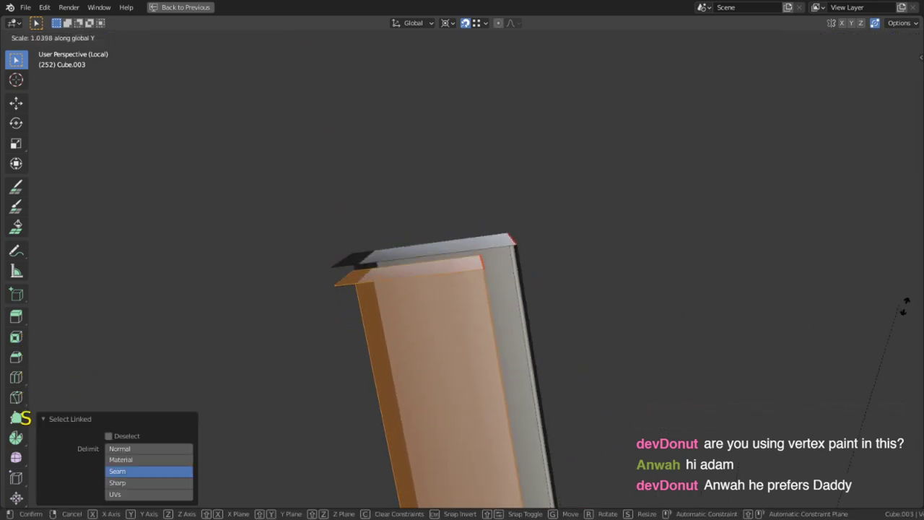
click(341, 322)
middle_drag(569, 171, 552, 307)
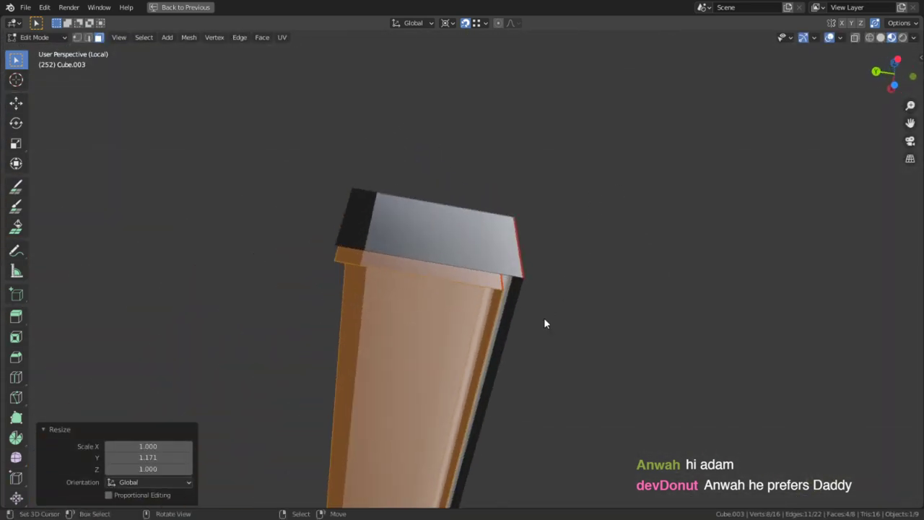
- Select all the rail's faces, turn on proportional editing, and pin all their UVs in the UV editor
key(Tab)
key(Tab)
key(2)
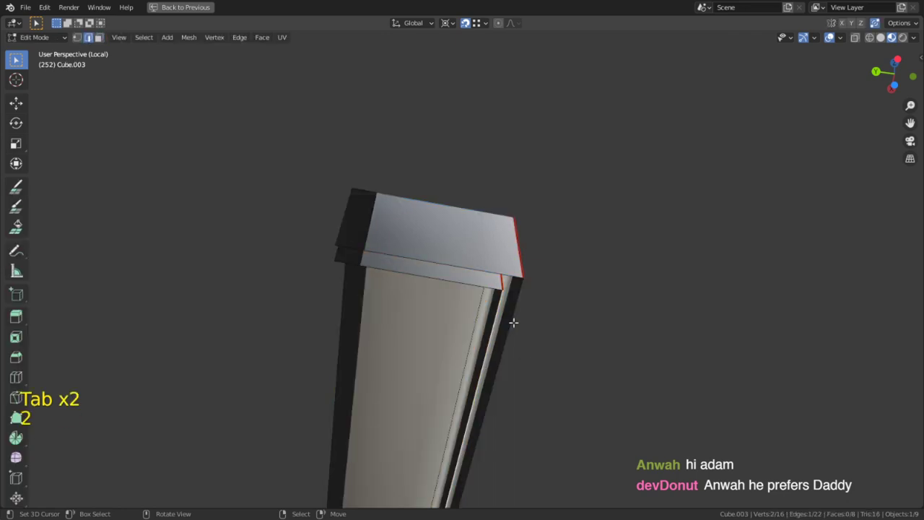
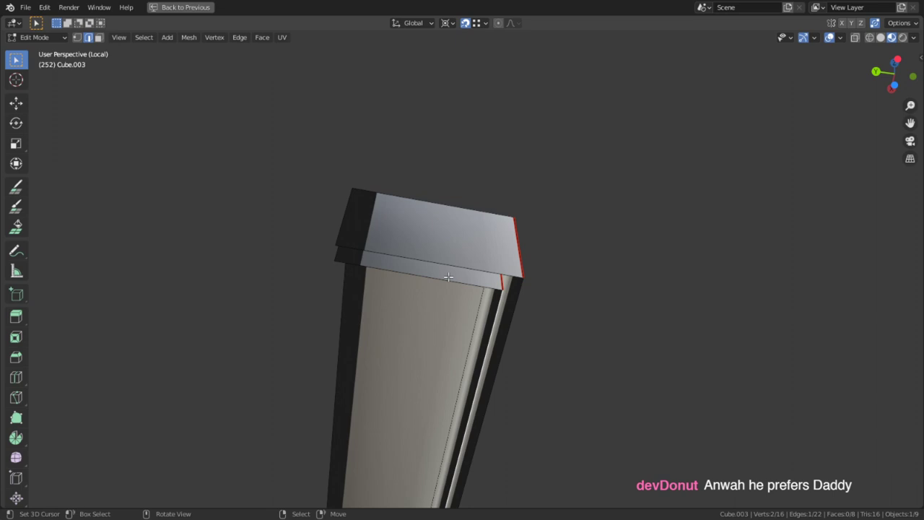
key(2)
key(3)
key(a)
key(ctrl+space)
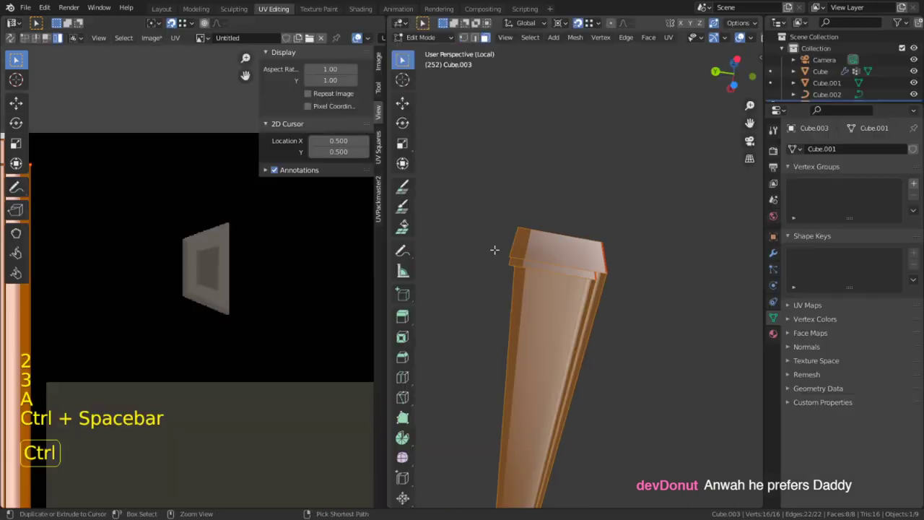
key(a)
key(o)
key(p)
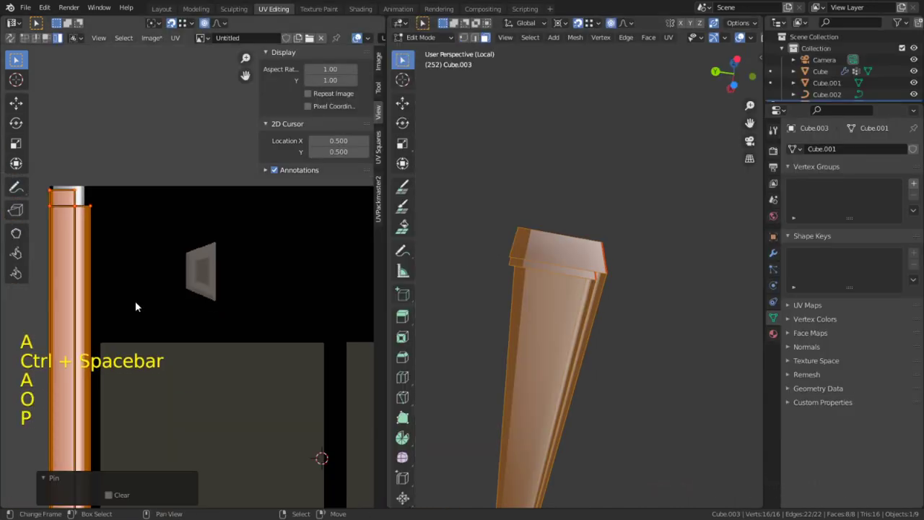
- Select the open edge loops of the outer shell and inner copy and connect them with Bridge Edge Loops
scroll(582, 269, up, 2)
key(2)
right_click(581, 270)
scroll(569, 289, up, 2)
alt+right_click(574, 286)
alt+shift+right_click(608, 270)
key(ctrl+e)
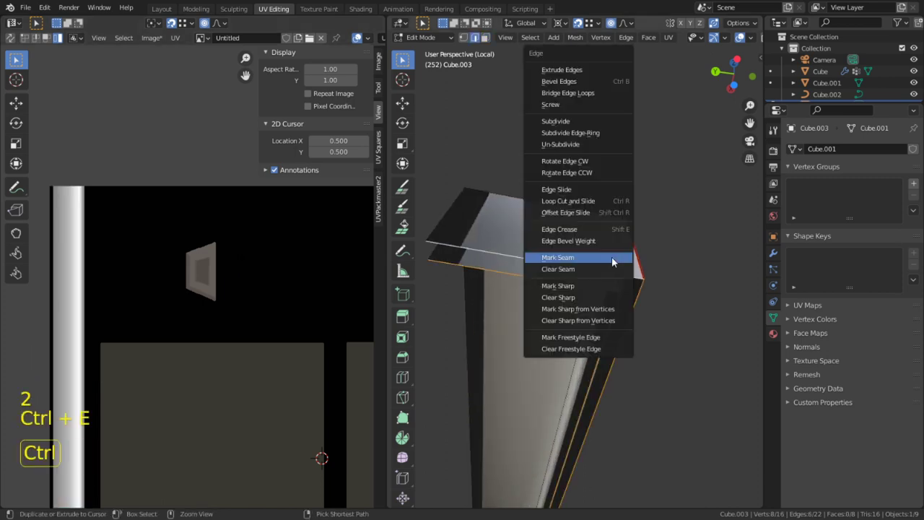
click(592, 93)
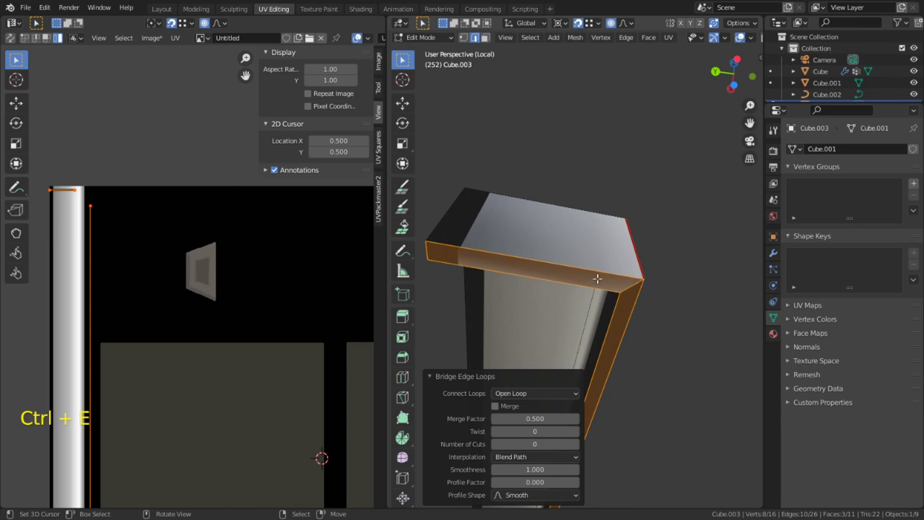
- Mark the corner edges of the bridged rim as seams at both ends of the rail
right_click(635, 285)
key(ctrl+e)
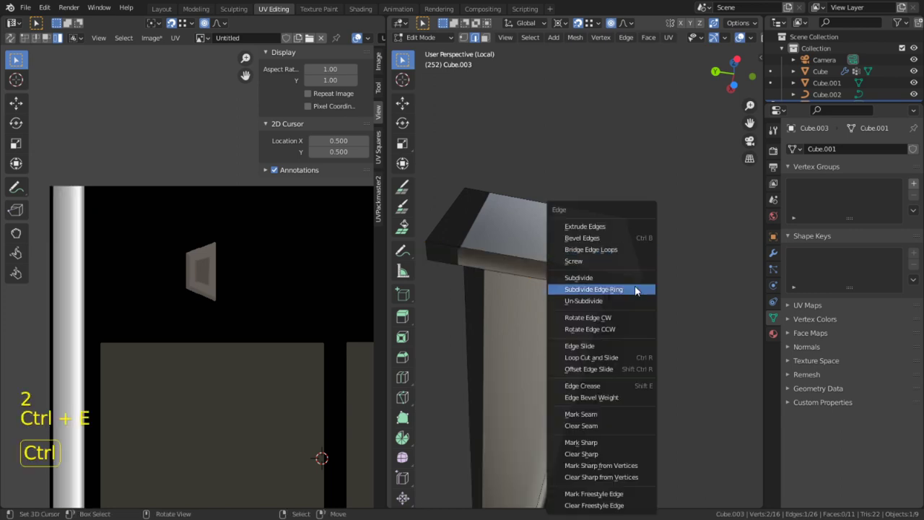
click(593, 411)
scroll(594, 404, down, 2)
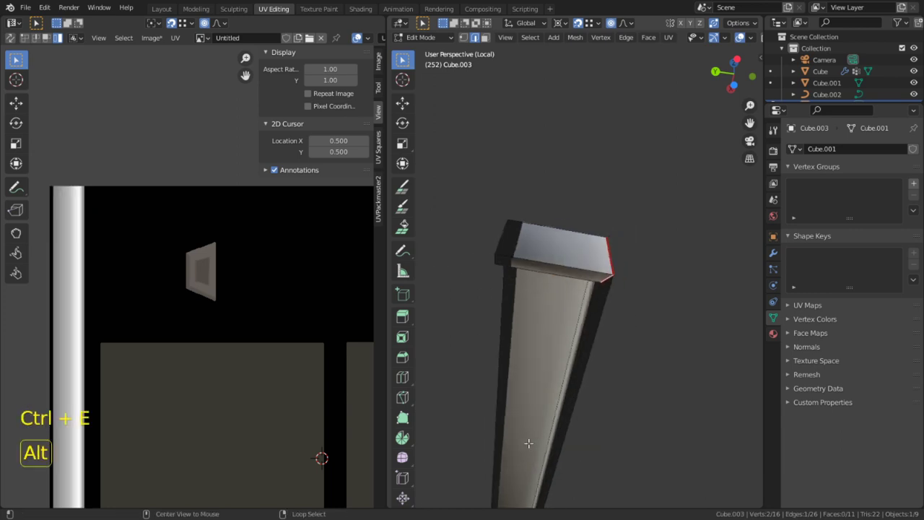
scroll(527, 441, up, 8)
scroll(527, 443, down, 5)
middle_drag(570, 437, 669, 364)
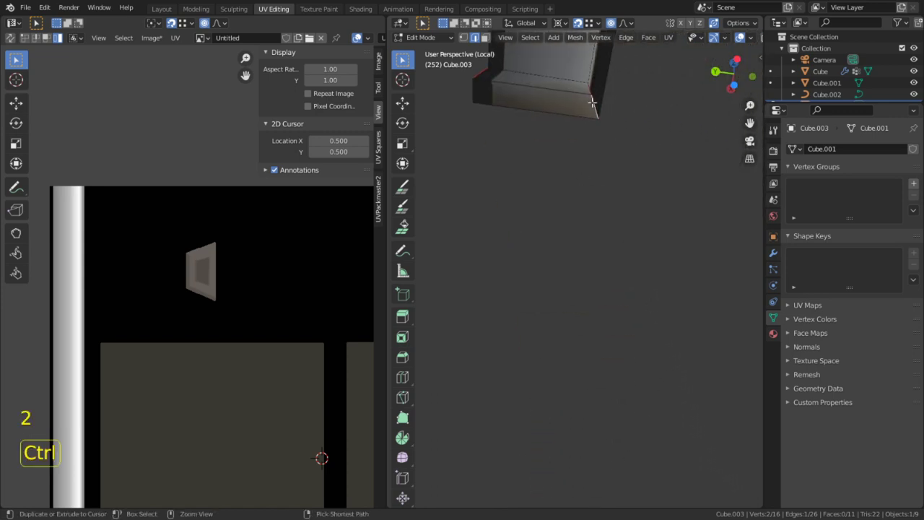
key(ctrl+e)
click(563, 219)
- Select the three bridging faces and clear the pins from their UVs
key(3)
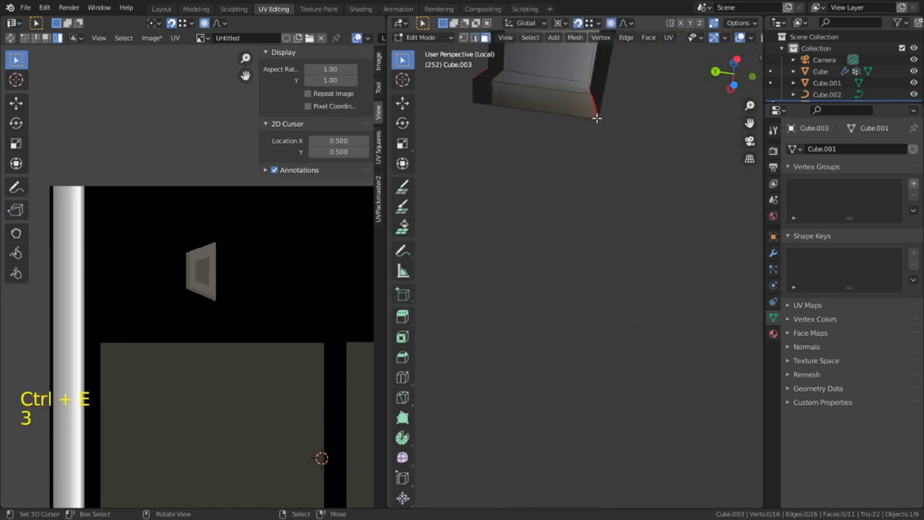
click(596, 115)
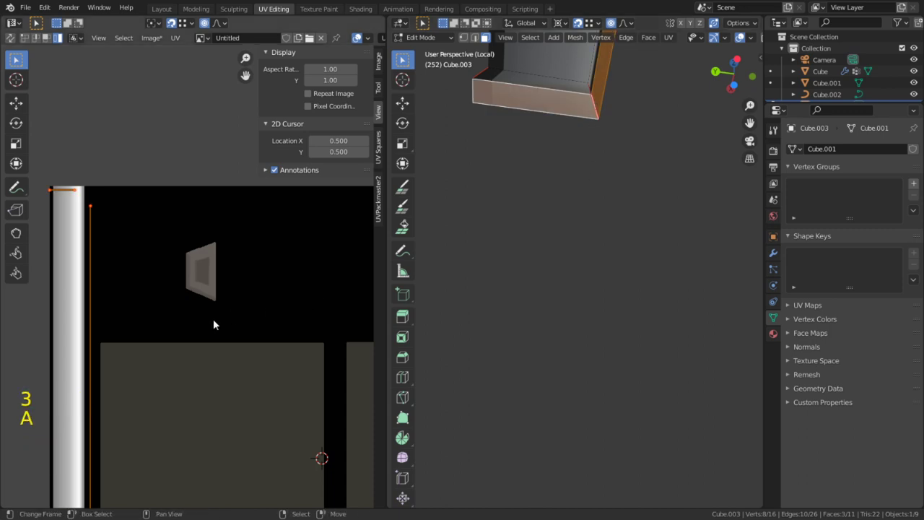
key(alt+p)
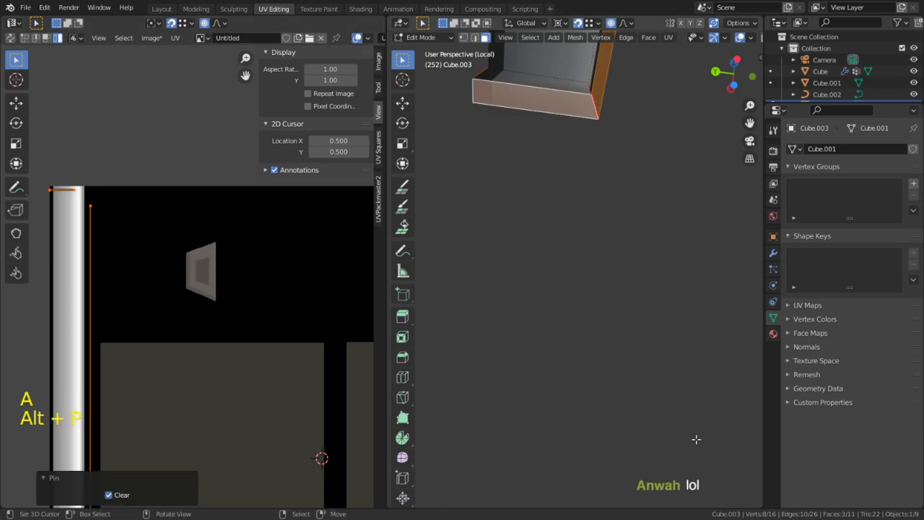
- Add the adjacent loop of outer side faces to the bridging faces and unwrap the selection
middle_drag(642, 128, 339, 348)
key(3)
alt+click(568, 266)
scroll(144, 341, down, 4)
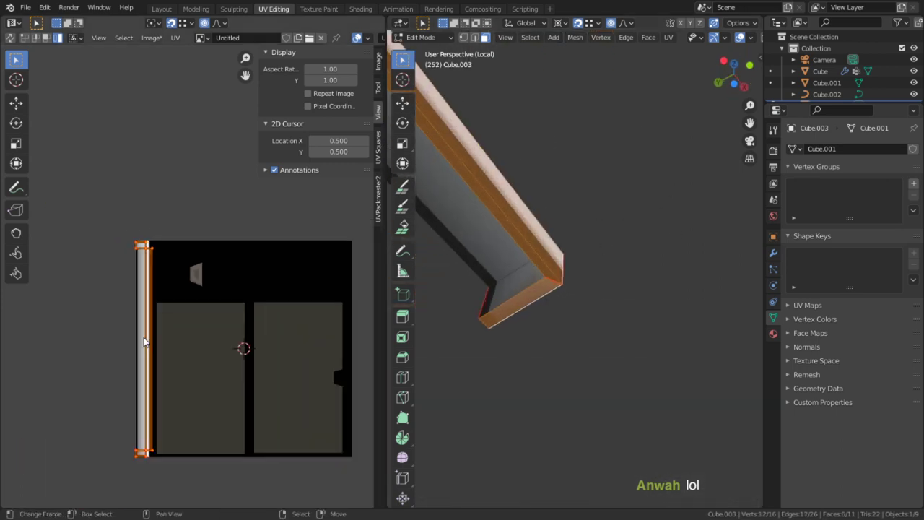
key(u)
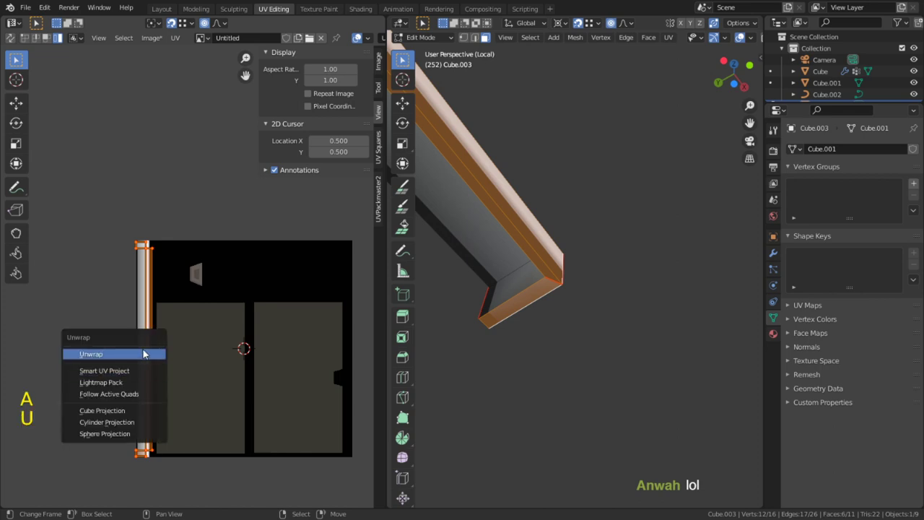
click(147, 349)
scroll(147, 347, up, 4)
shift+middle_drag(164, 285, 317, 62)
shift+middle_drag(257, 429, 272, 264)
scroll(268, 295, up, 2)
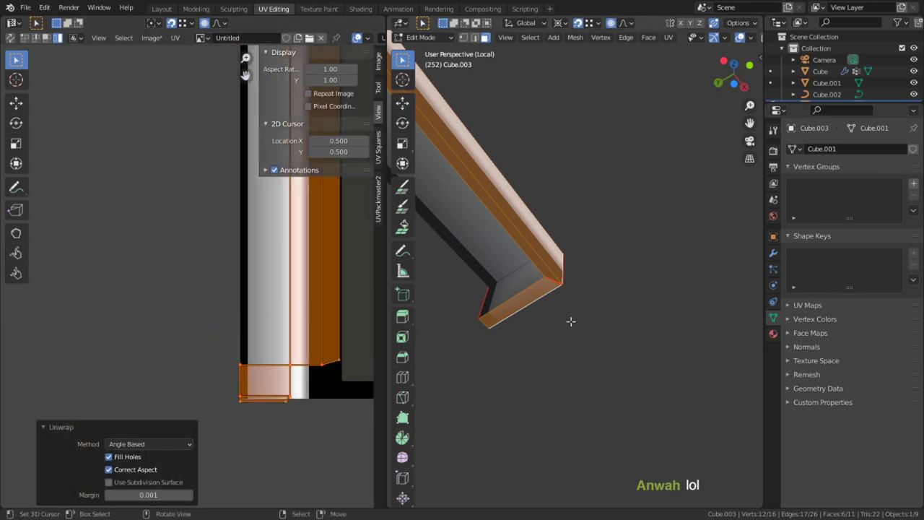
- Select all the rail's UVs in a maximised UV editor and try to scale them to fit the image
key(a)
key(ctrl+space)
key(a)
scroll(361, 430, up, 1)
shift+middle_drag(577, 439, 466, 193)
scroll(575, 217, up, 2)
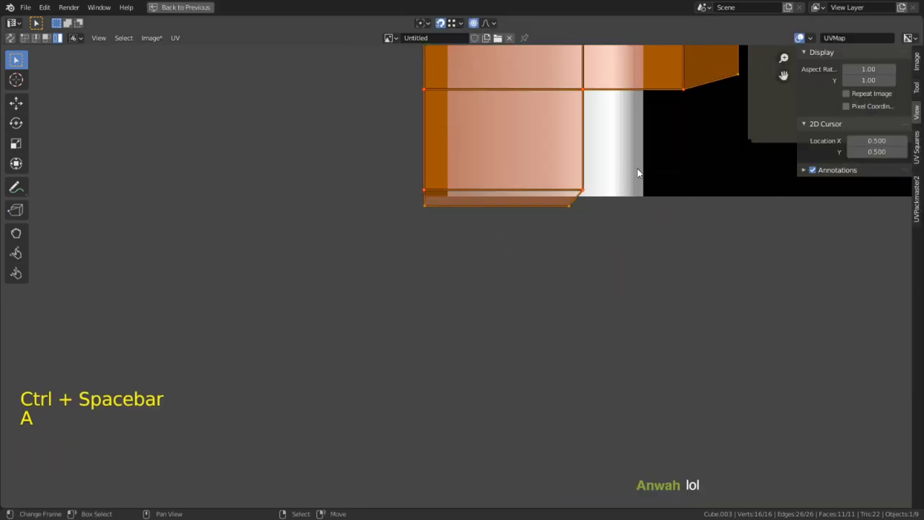
key(s)
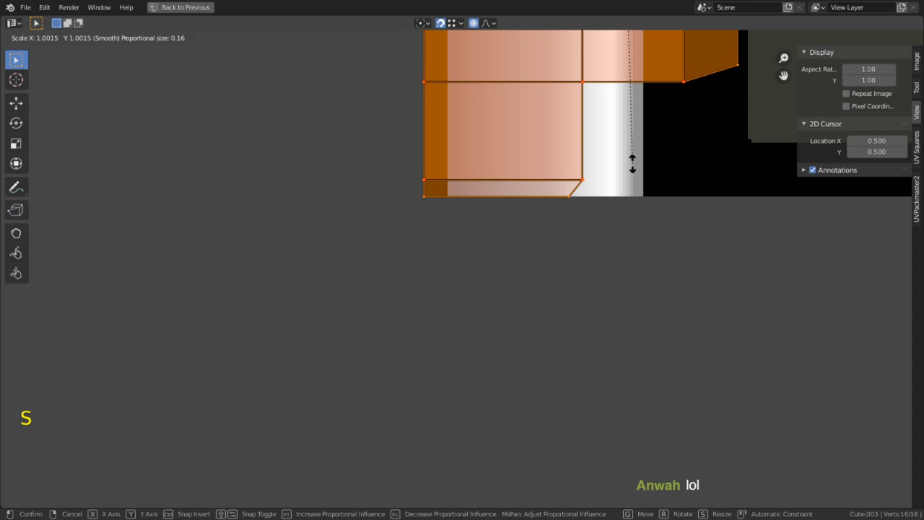
click(483, 88)
- Turn off Constrain to Image Bounds and change the Snap to Pixels setting for the UVs
click(175, 38)
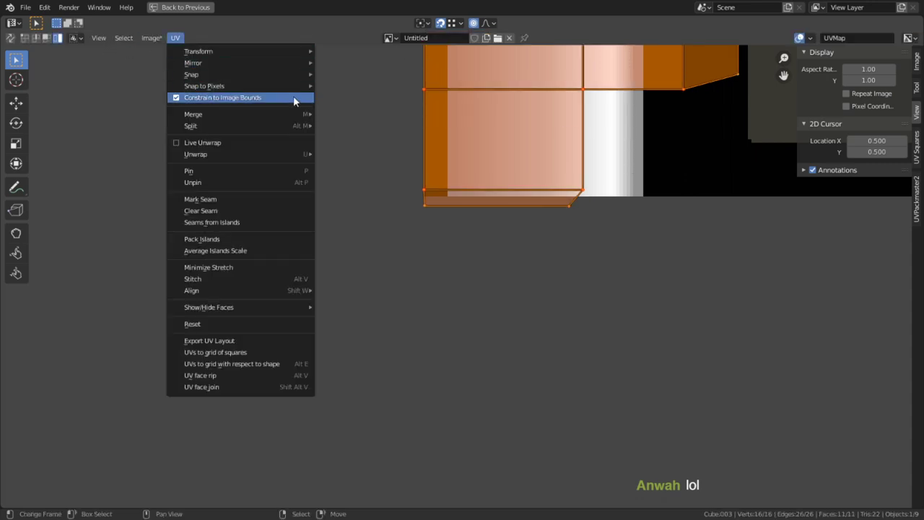
click(293, 98)
click(175, 38)
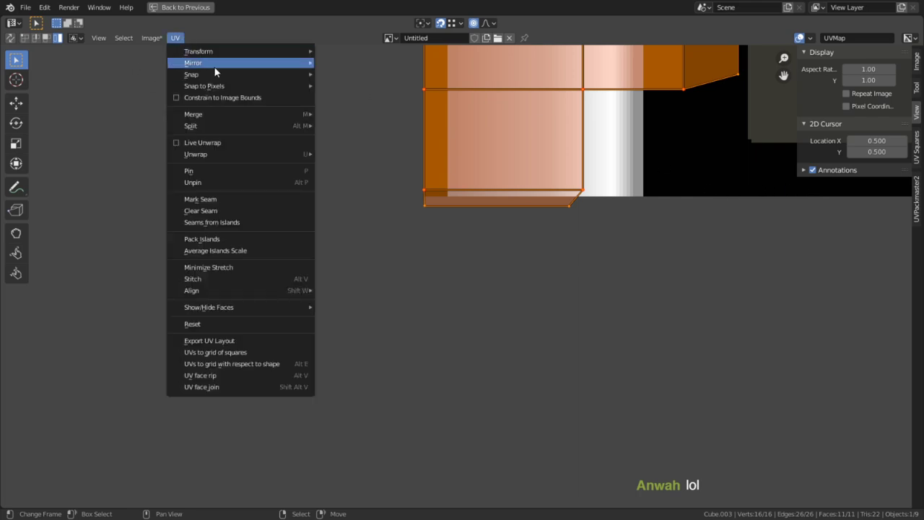
mouse_move(218, 86)
click(367, 88)
- Scale all the rail's UVs to 0.995 and snap the selected UVs to pixels
scroll(539, 242, up, 3)
shift+middle_drag(676, 261, 637, 354)
scroll(679, 257, up, 2)
key(s)
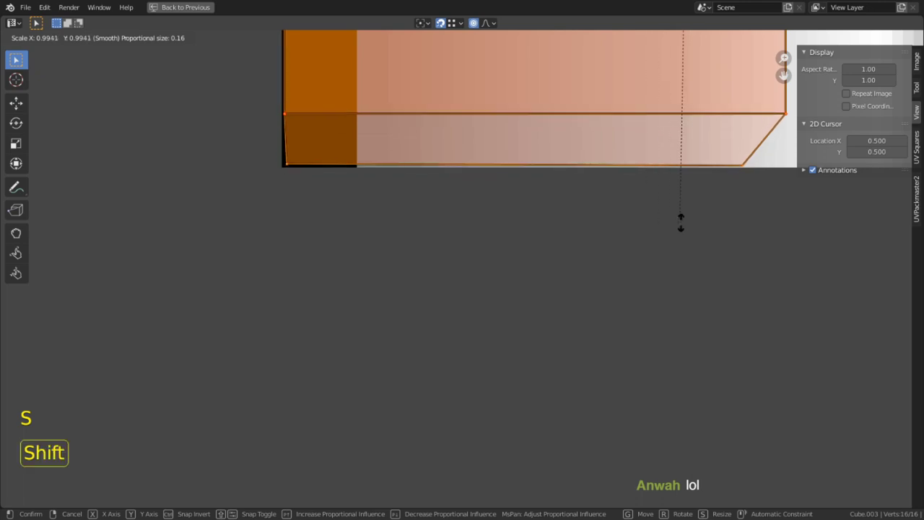
click(800, 253)
key(shift+s)
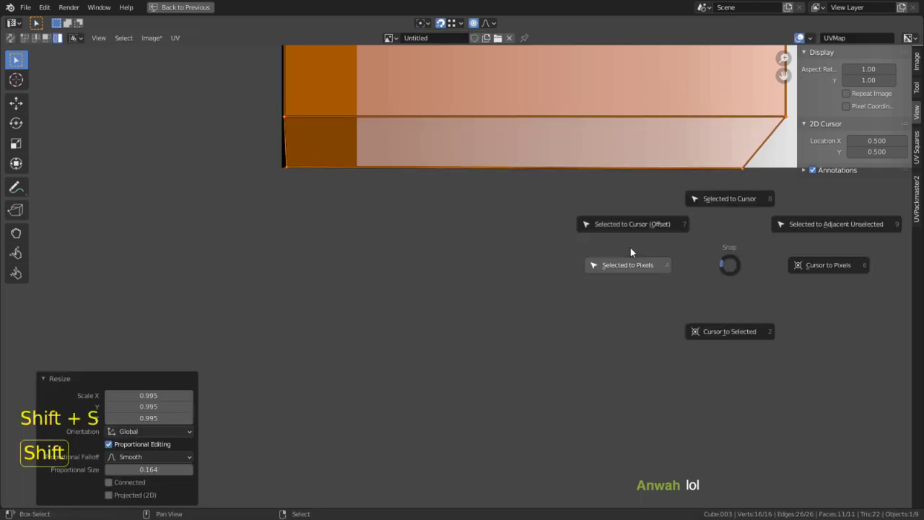
click(638, 265)
- Pin all the rail's UVs
key(a)
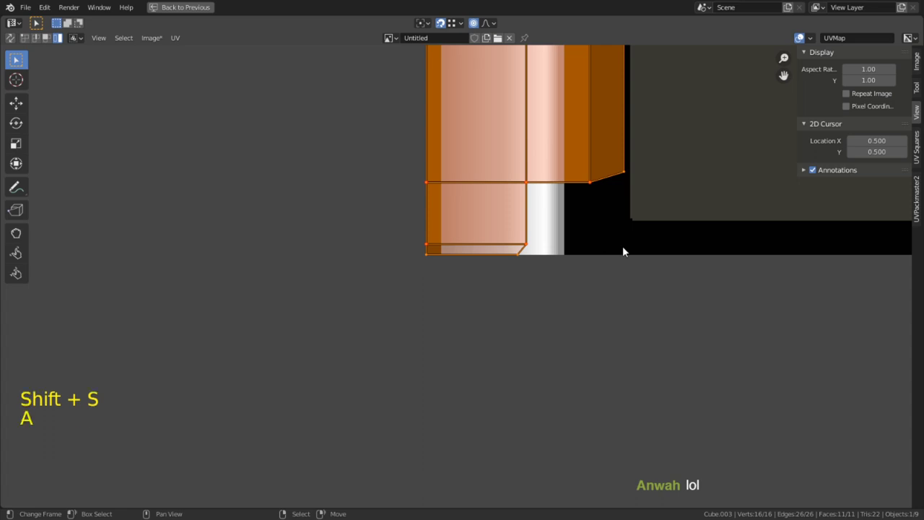
key(p)
scroll(622, 245, down, 8)
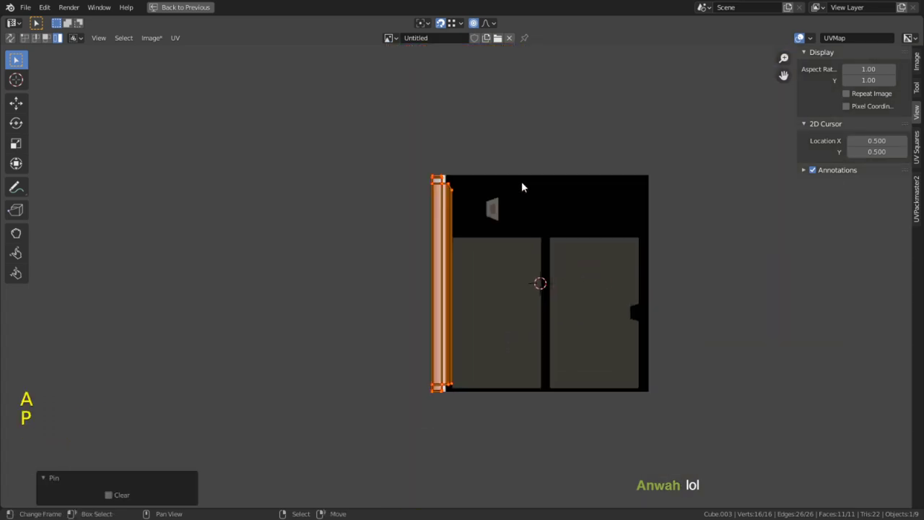
- Rotate the whole rail UV island by 90 degrees
scroll(530, 189, up, 2)
text(r)
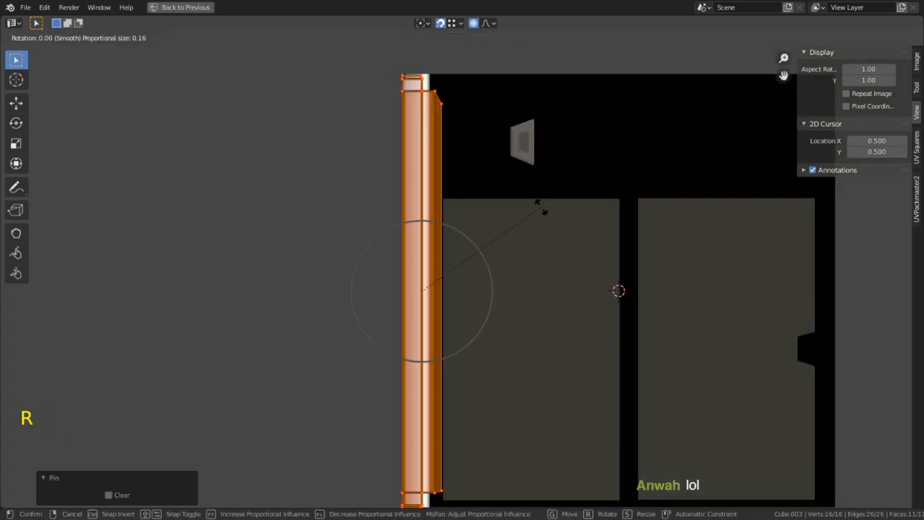
text(90)
key(Return)
- Turn on Constrain to Image Bounds and move the rotated UV island against the image's top edge
key(g)
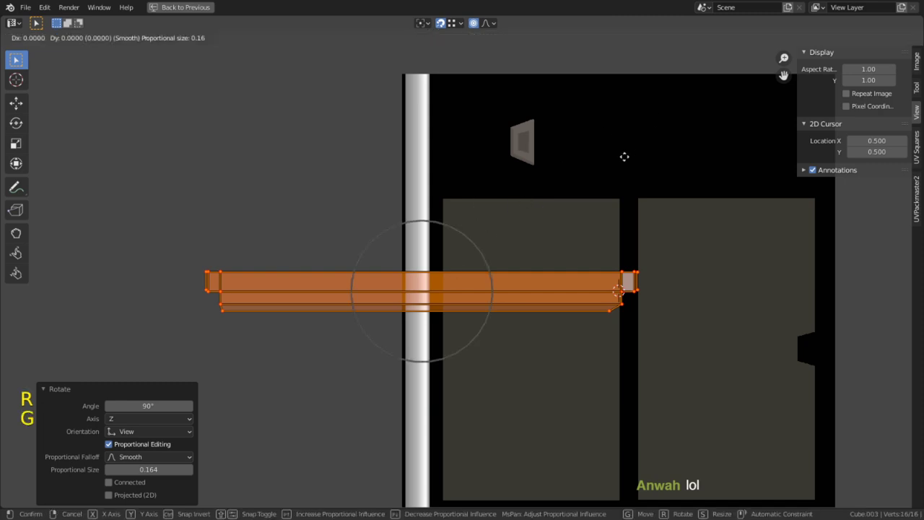
right_click(715, 493)
click(175, 38)
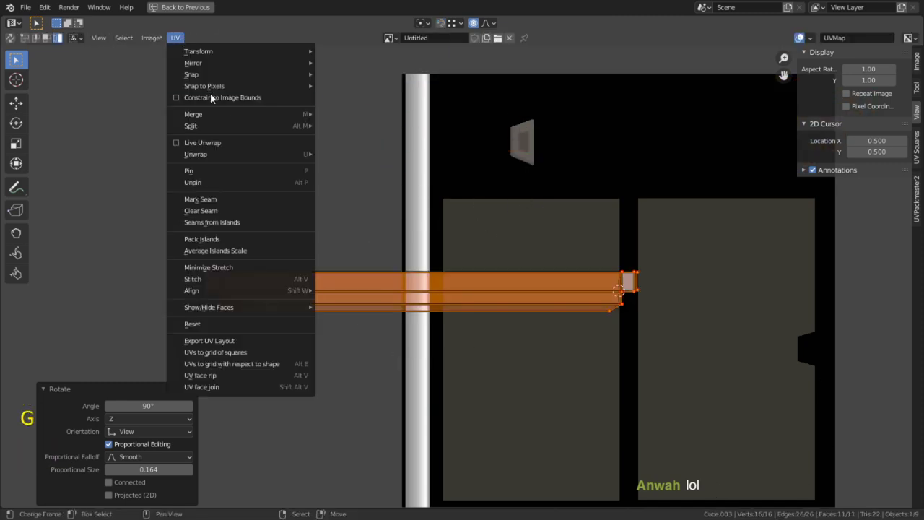
click(239, 97)
key(g)
click(730, 79)
shift+middle_drag(569, 204, 431, 300)
- Select the UV island's top-right corner vertex and snap the 2D cursor to it
key(1)
right_click(710, 153)
key(shift+s)
click(714, 310)
- Select all UVs, set the pivot to the 2D cursor, and scale the island to 0.919
key(a)
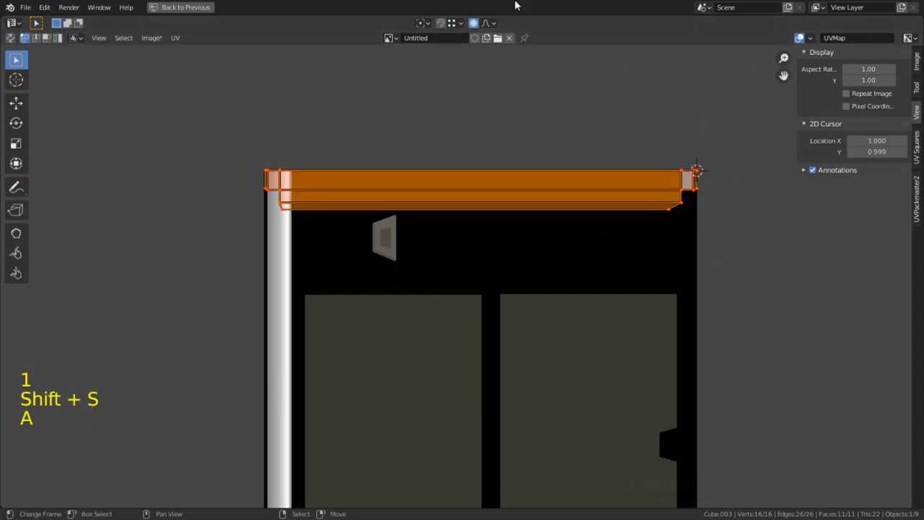
click(423, 23)
click(440, 56)
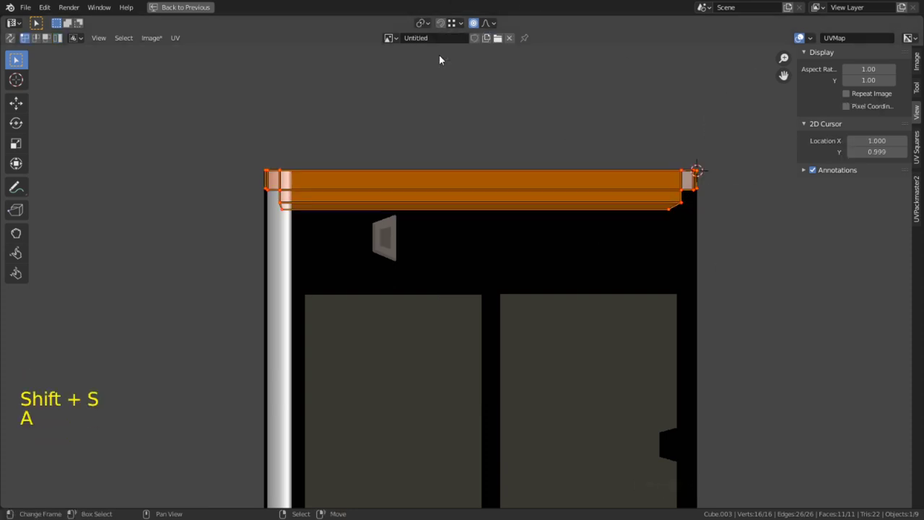
click(424, 22)
click(441, 62)
key(s)
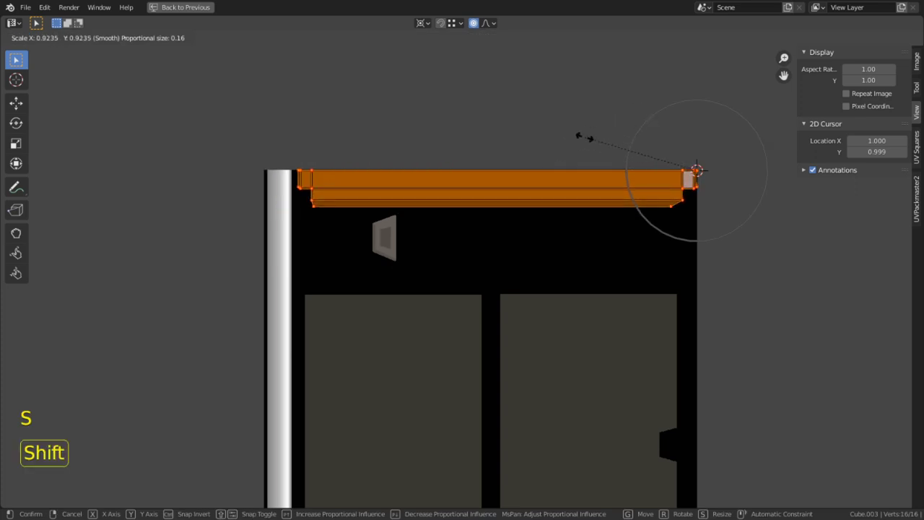
click(590, 138)
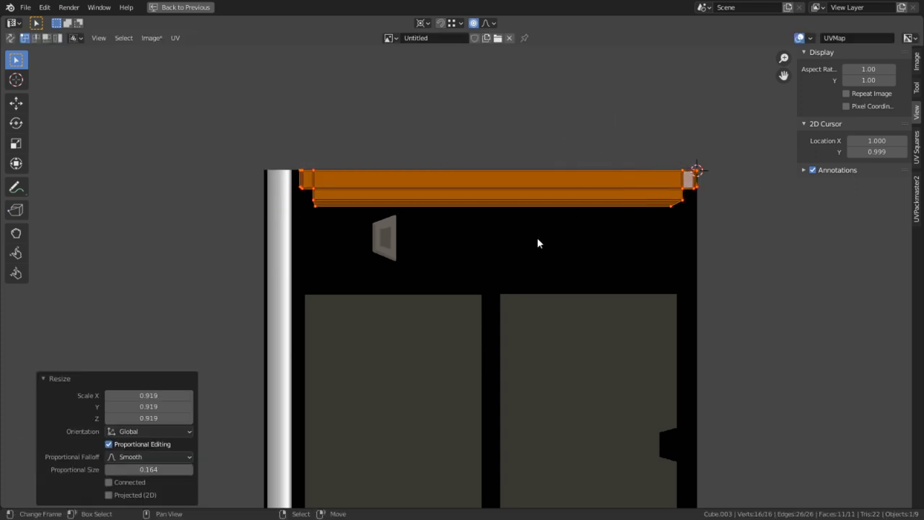
- Pin all UVs of the rail island
scroll(371, 204, up, 2)
shift+middle_drag(431, 271, 331, 388)
scroll(557, 313, up, 3)
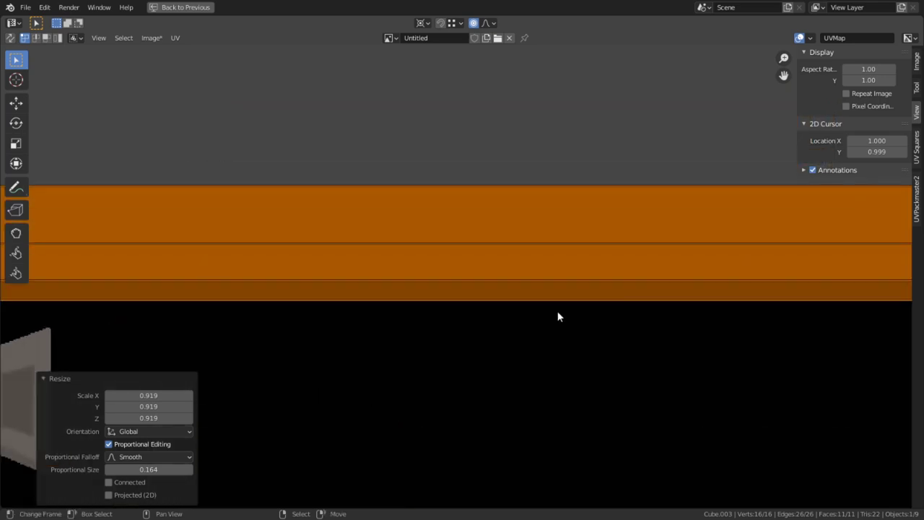
shift+middle_drag(556, 314, 371, 350)
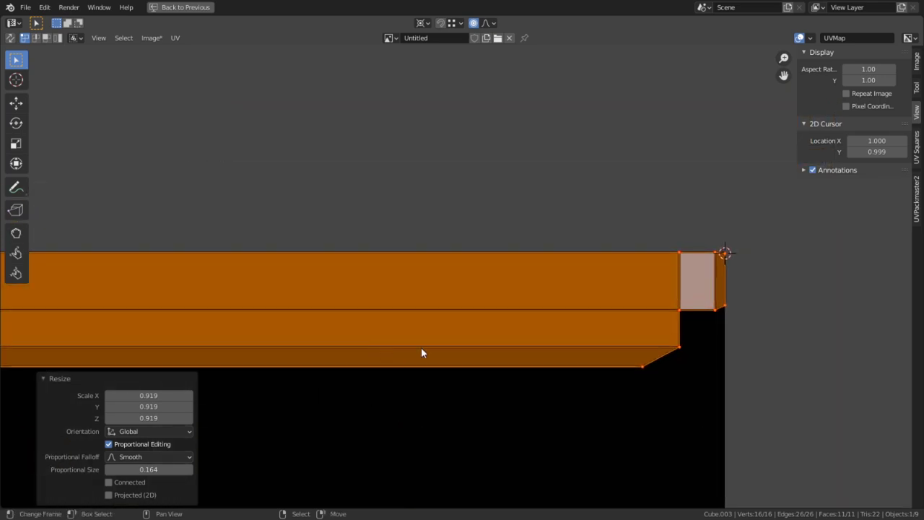
key(a)
key(p)
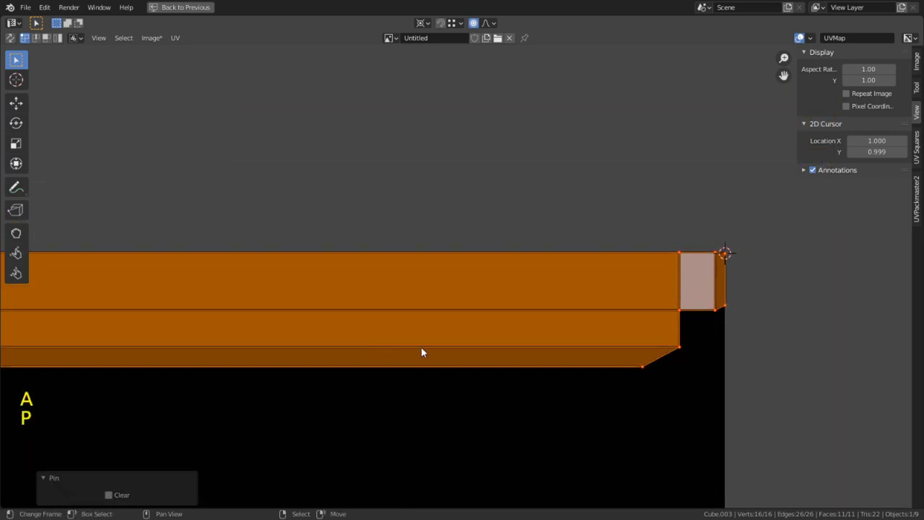
key(ctrl+space)
key(Tab)
middle_drag(679, 225, 545, 378)
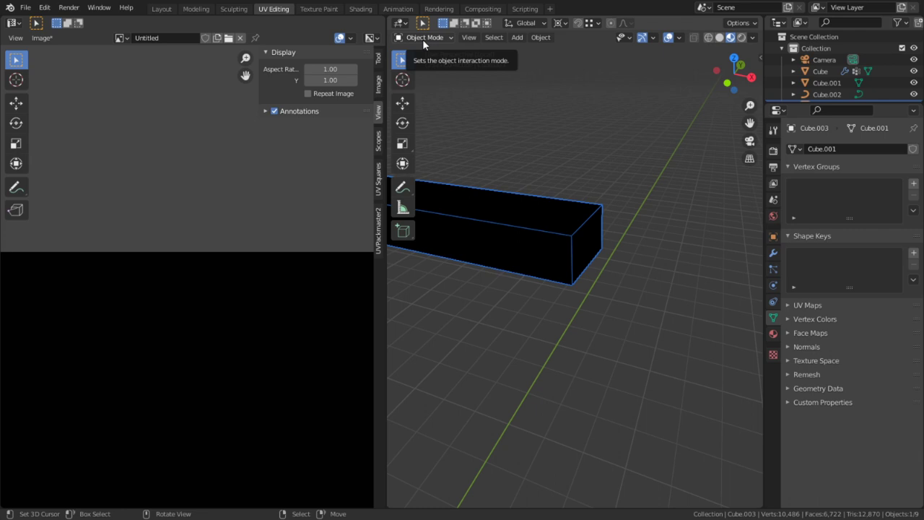
key(Tab)
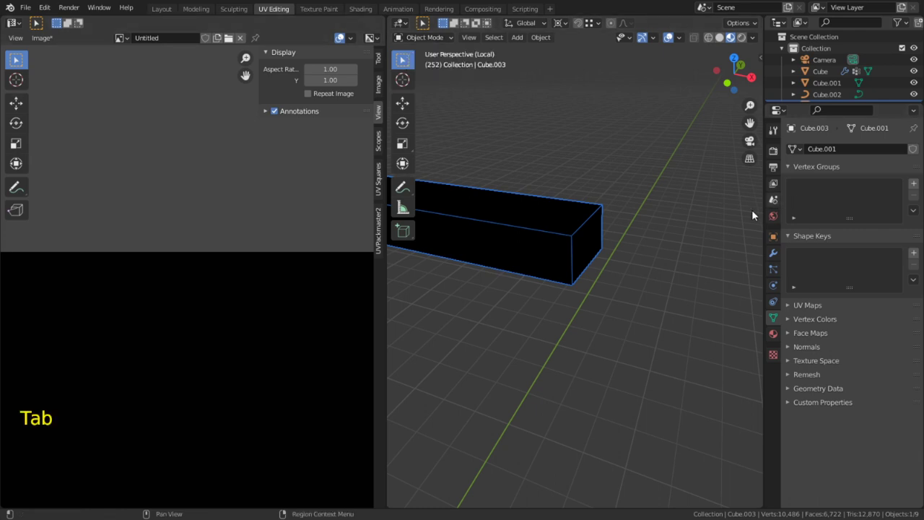
key(Tab)
key(ctrl+space)
scroll(505, 267, up, 5)
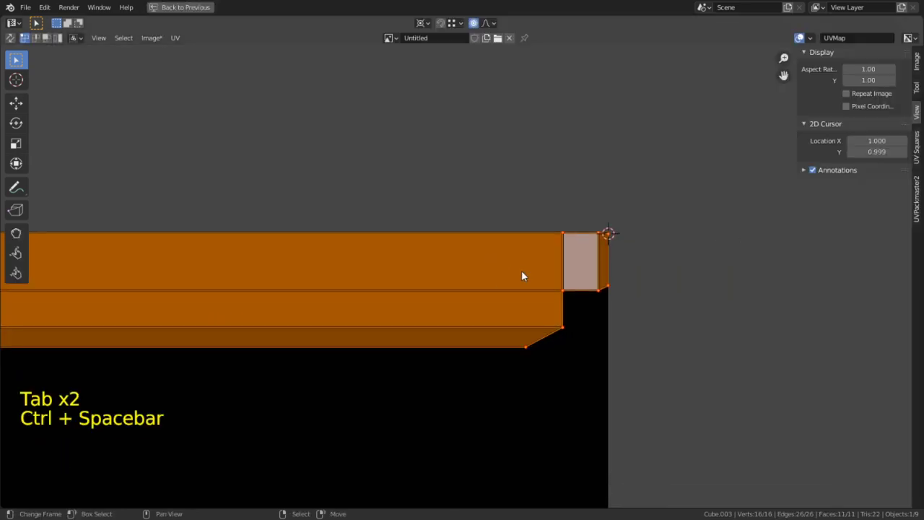
- Snap the selected rail UVs to pixels
scroll(621, 207, up, 2)
key(shift+s)
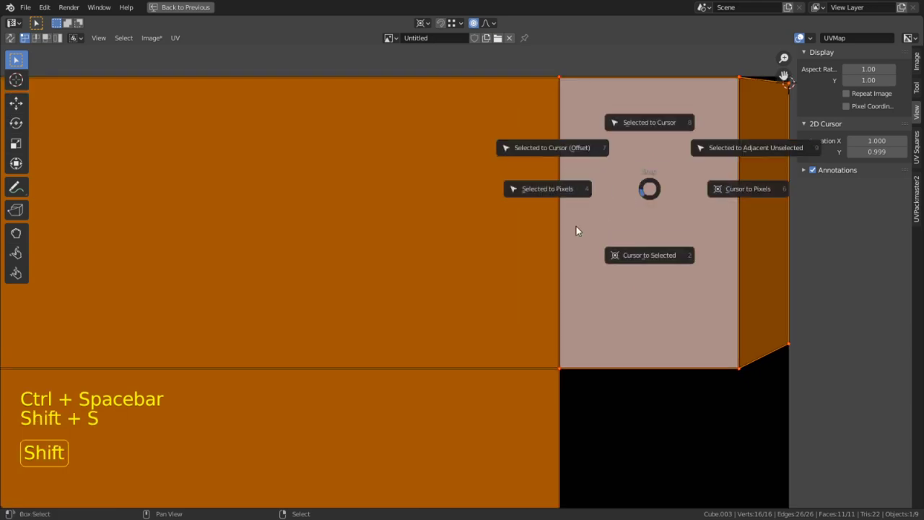
click(567, 185)
shift+middle_drag(608, 166, 457, 252)
key(g)
right_click(662, 183)
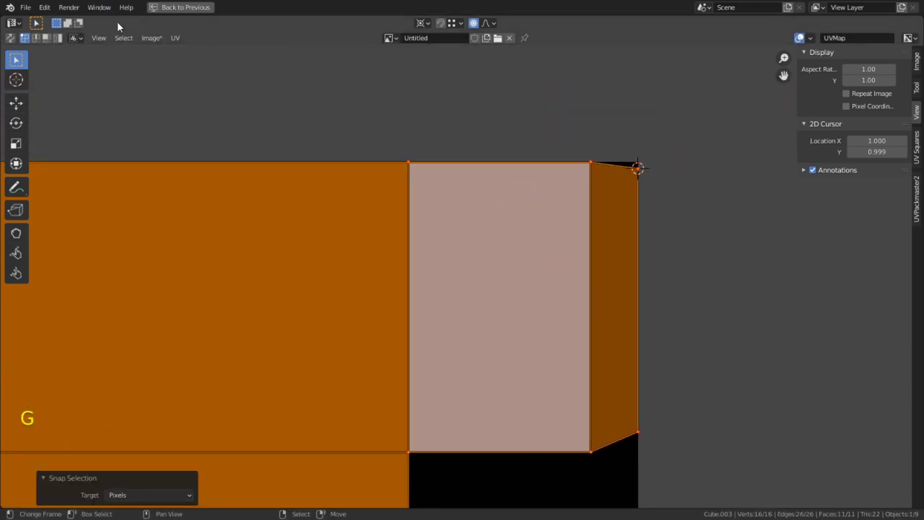
- Move the rail UV island inward from the image's top-right corner by about -0.0033 in X and -0.0025 in Y
click(175, 38)
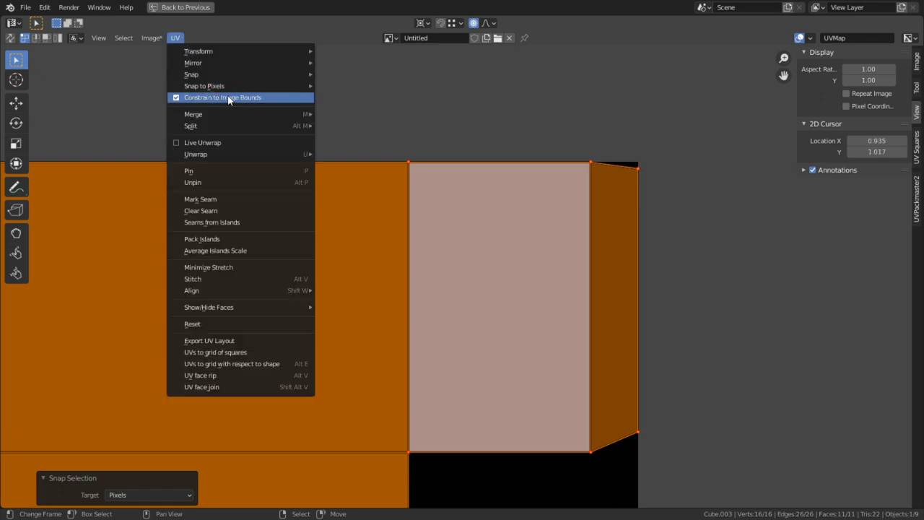
click(422, 99)
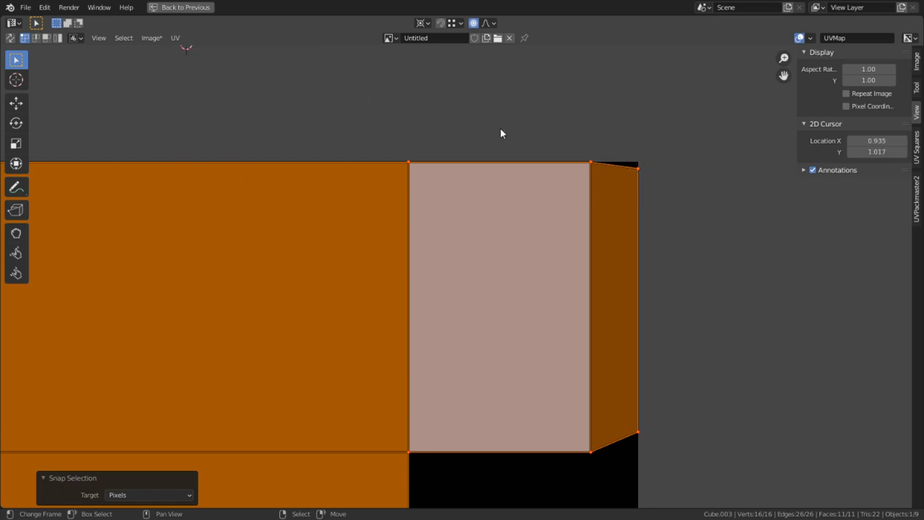
key(g)
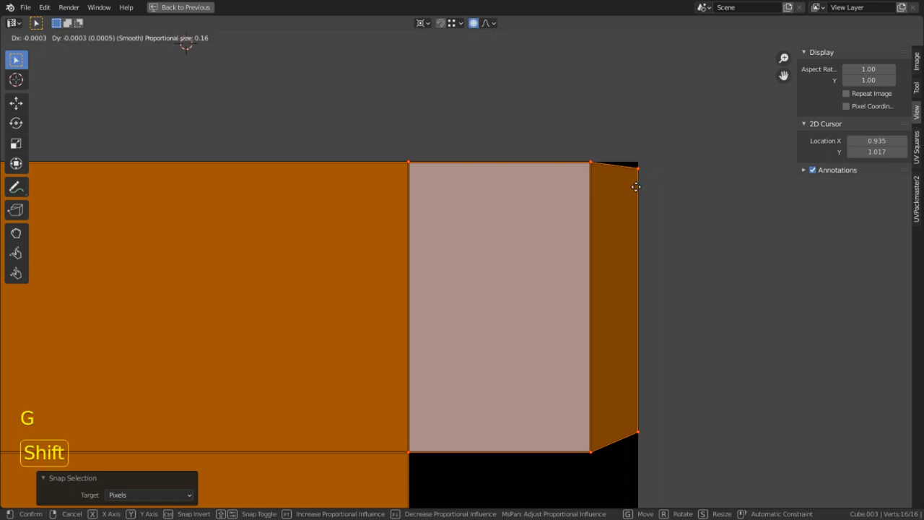
click(594, 212)
scroll(489, 266, down, 6)
mouse_move(399, 283)
shift+middle_down()
mouse_move(893, 288)
mouse_move(390, 290)
shift+middle_up()
shift+middle_drag(650, 298, 416, 306)
shift+middle_drag(854, 322, 479, 313)
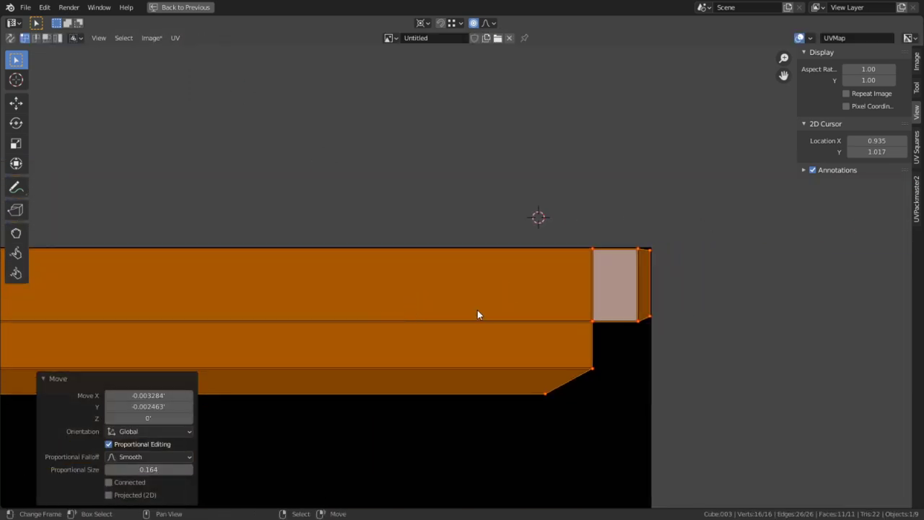
- Nudge the rail UV island further from the image's upper and right edges, by about -0.0027 in X and -0.0019 in Y
scroll(628, 250, up, 6)
shift+middle_drag(766, 225, 31, 257)
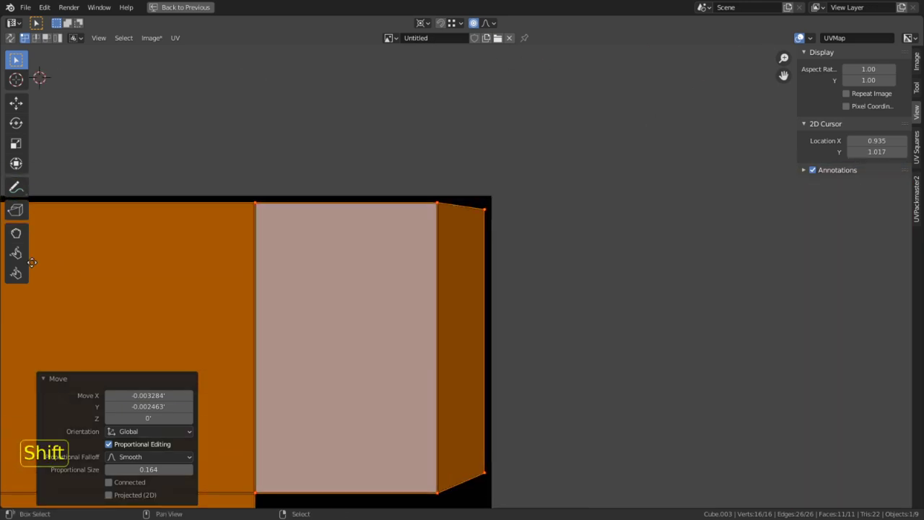
key(g)
click(523, 306)
scroll(521, 307, down, 10)
shift+middle_drag(464, 367, 608, 290)
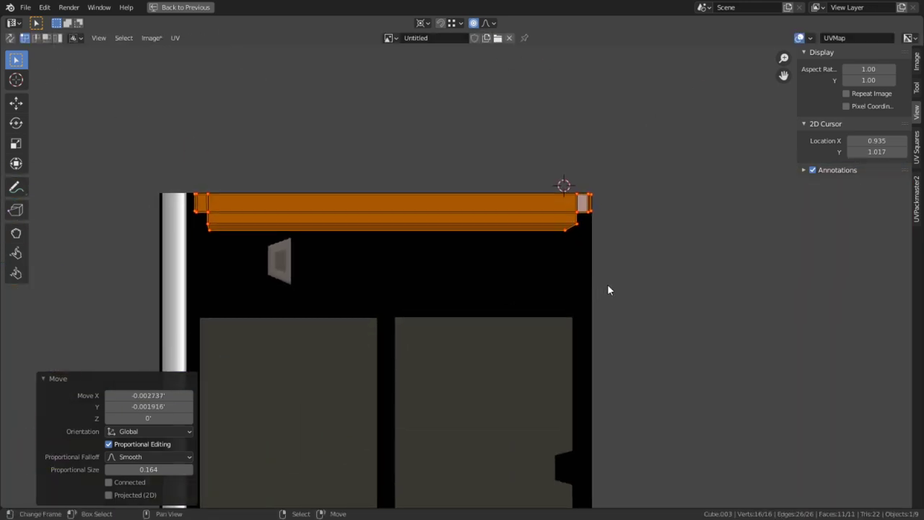
- Switch to the Shading workspace and cut the link between the image texture node and the Diffuse BSDF's Color input
key(ctrl+space)
click(360, 9)
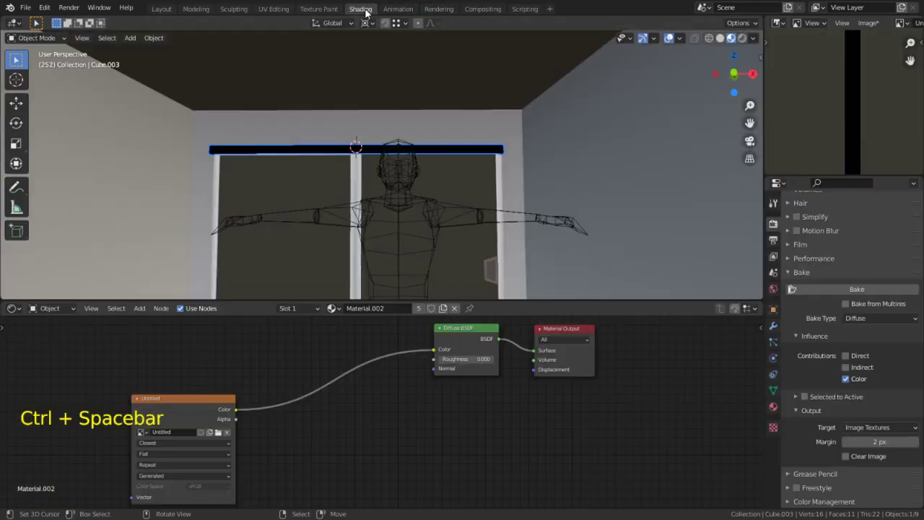
click(199, 409)
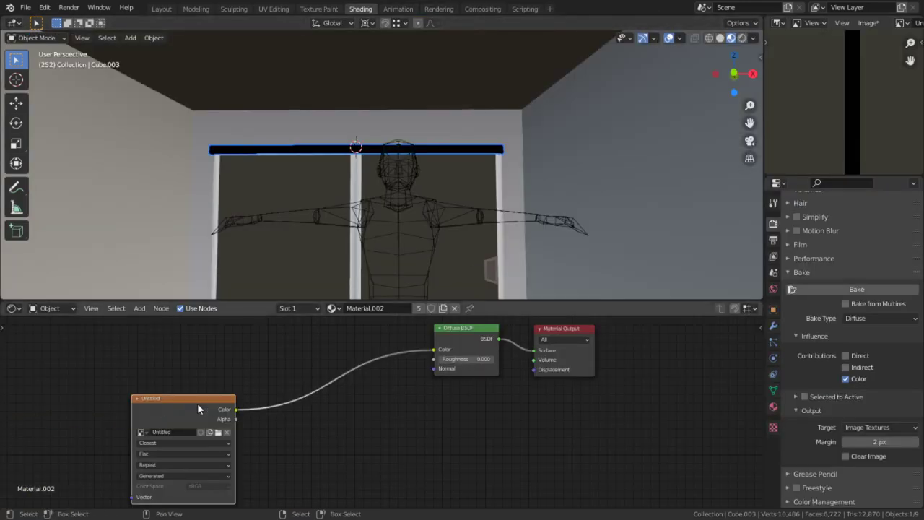
drag(390, 353, 383, 348)
- Add a Vertex Color node and connect its Color output to the Diffuse BSDF's Color input
key(shift+a)
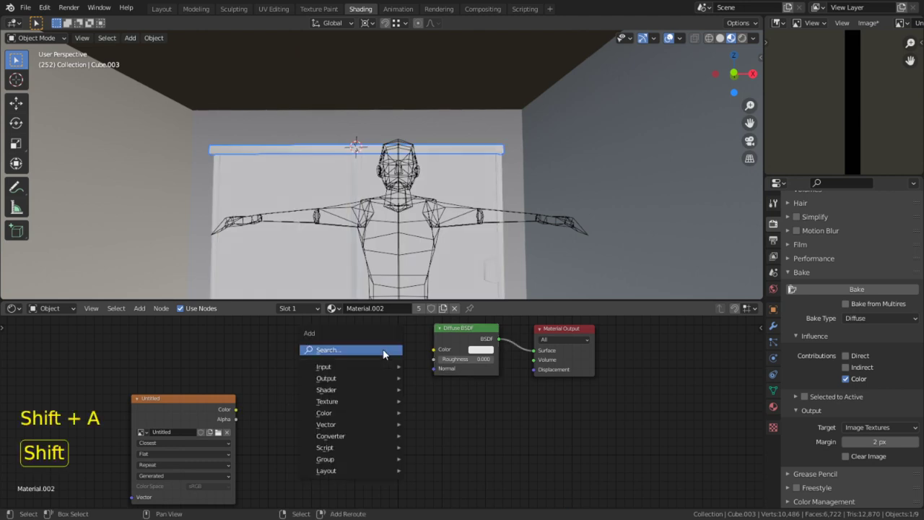
text(vert)
key(Return)
click(342, 373)
drag(400, 384, 433, 350)
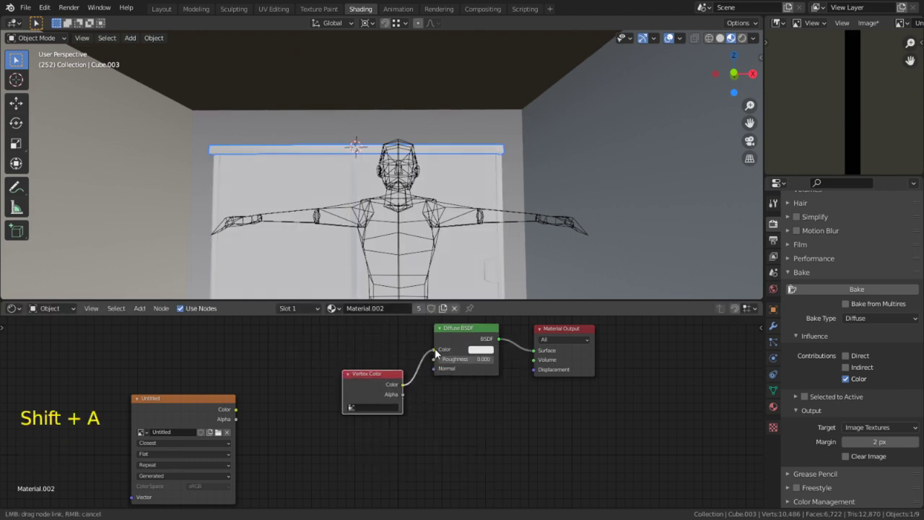
- Put the rail in Vertex Paint mode and isolate it in a maximized local view
click(46, 37)
click(37, 89)
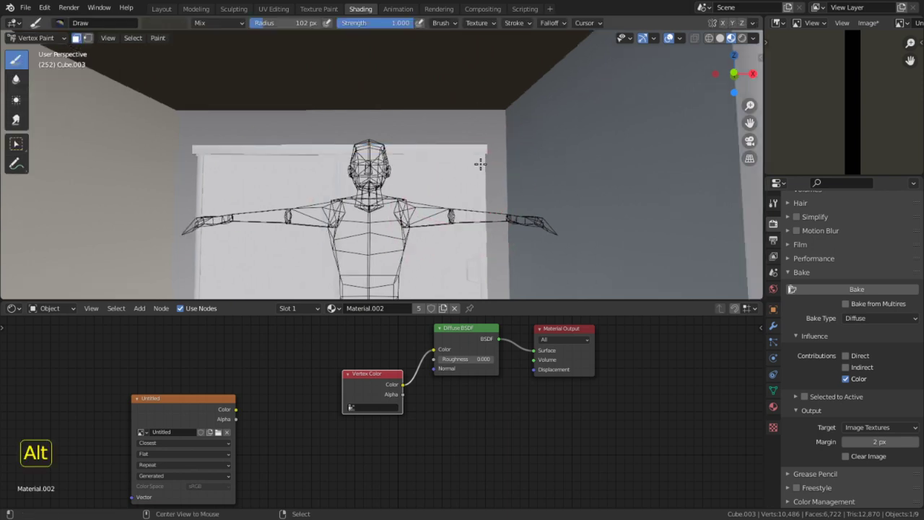
alt+middle_click(479, 164)
key(KP_Divide)
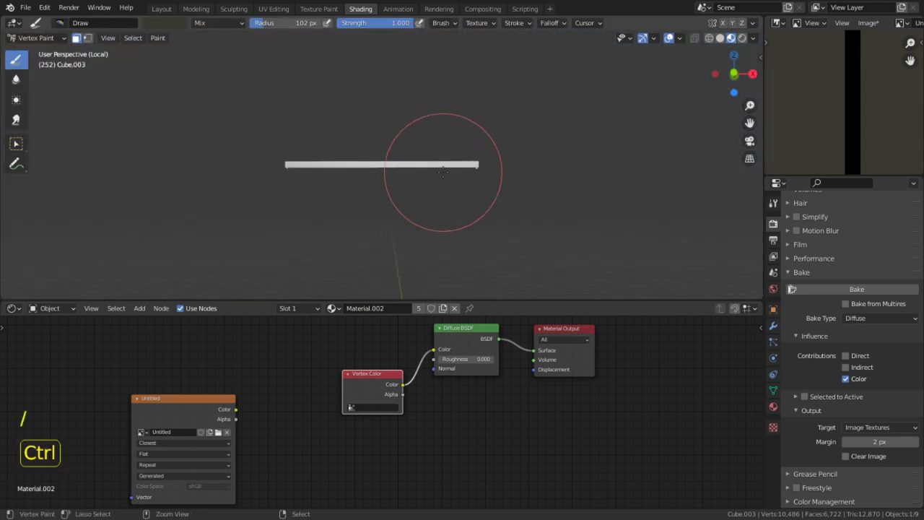
key(ctrl+space)
alt+middle_click(554, 267)
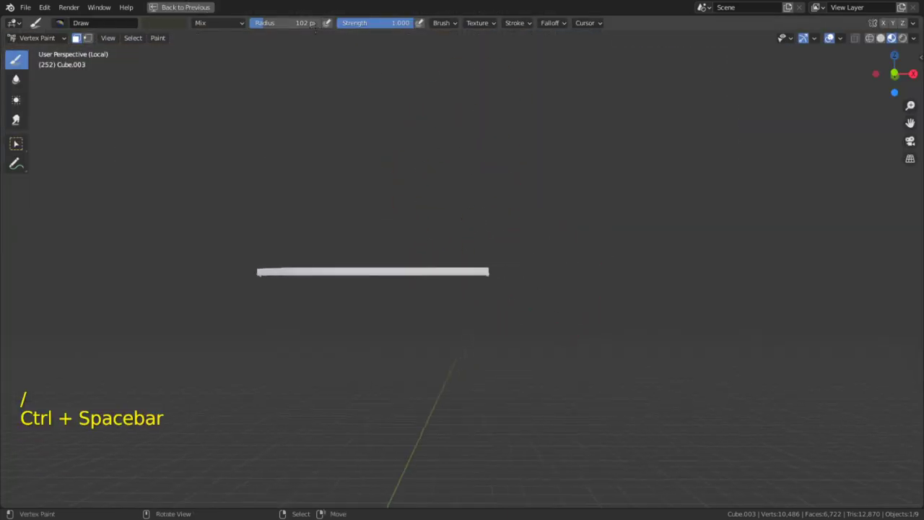
- Choose a very dark brush color, enable vertex selection masking, and fill the selected vertices deep inside the rail
click(180, 22)
scroll(433, 265, up, 3)
mouse_move(439, 263)
middle_down()
mouse_move(504, 216)
mouse_move(750, 296)
mouse_move(725, 287)
middle_up()
scroll(501, 225, up, 3)
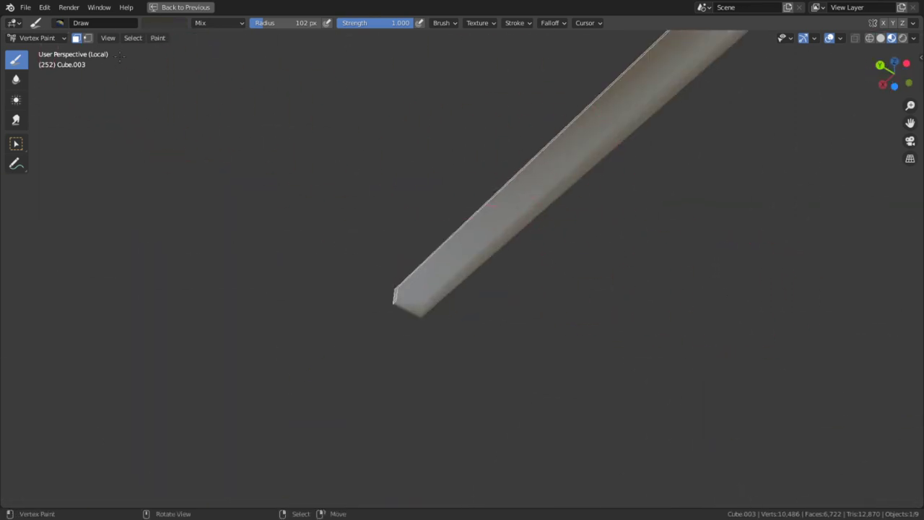
click(88, 37)
key(shift+k)
middle_drag(447, 289, 334, 189)
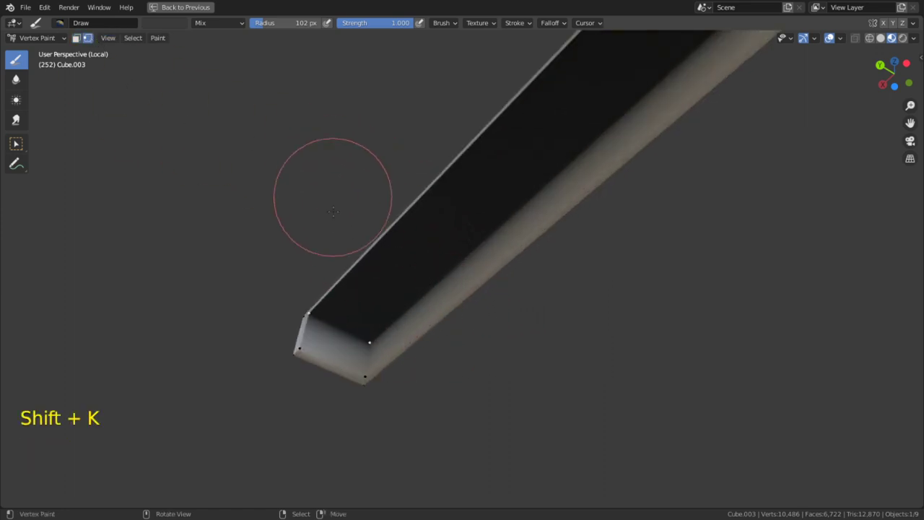
- Select the edge loop along the rail's inner lower rim and fill its vertices with grey of value 0.427
key(Tab)
alt+click(369, 355)
key(Tab)
key(Tab)
alt+click(357, 253)
key(Tab)
key(Tab)
key(2)
key(Tab)
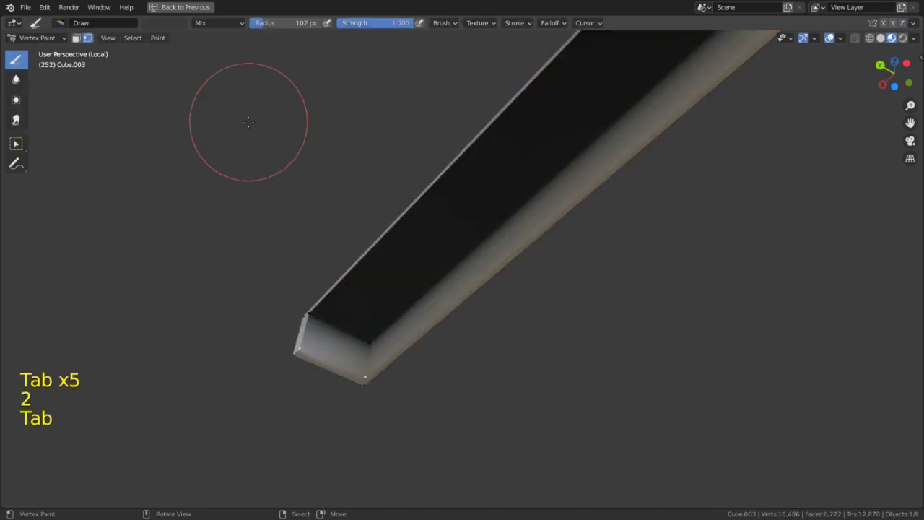
right_click(198, 53)
drag(242, 91, 241, 84)
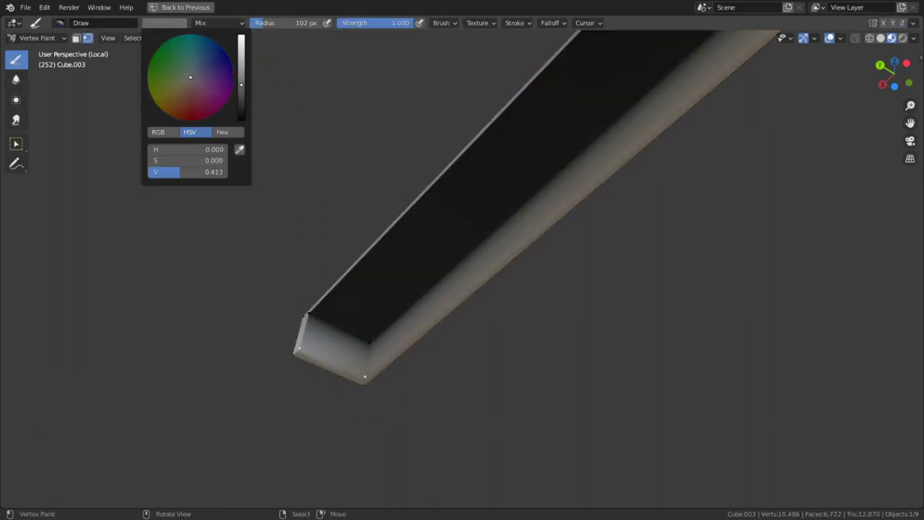
key(shift+k)
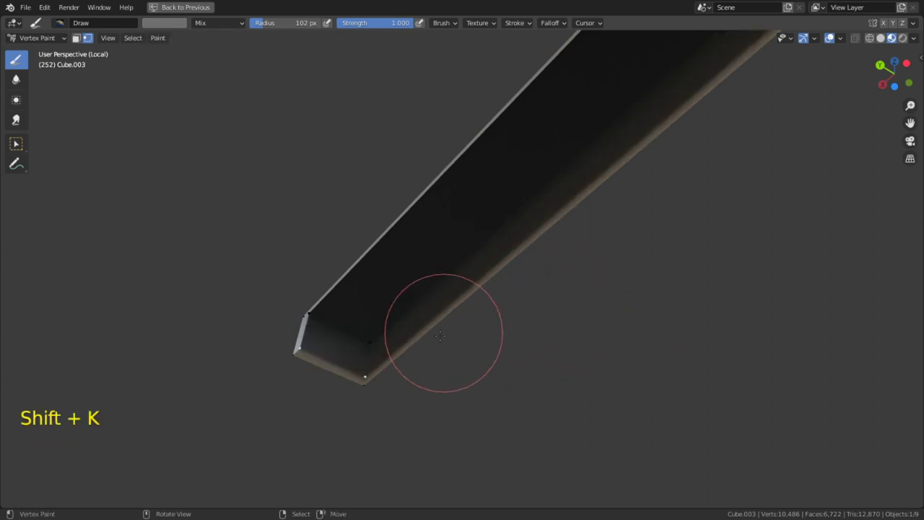
- Select the rail's outer lower edge loop, fill its vertices with light grey of value 0.7, and refill them with a darker grey
key(Tab)
key(Tab)
right_click(211, 46)
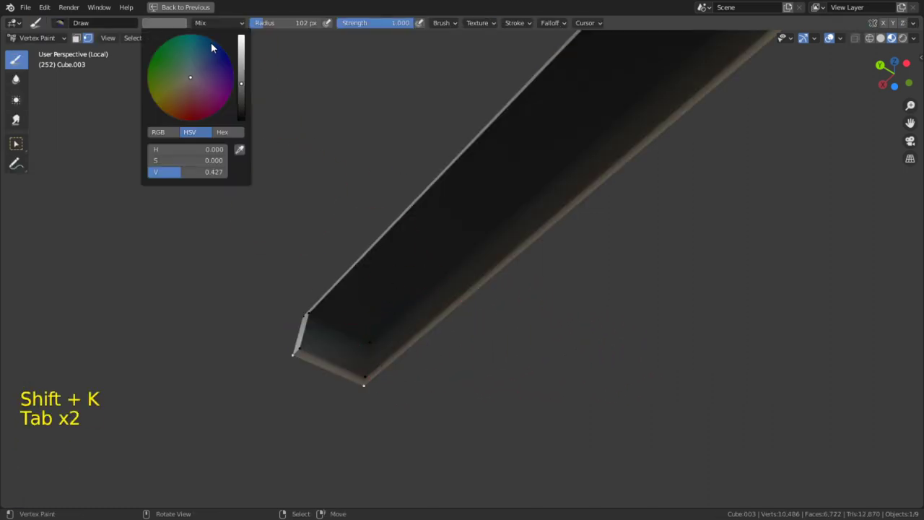
key(shift+k)
mouse_move(528, 296)
middle_down()
mouse_move(419, 322)
mouse_move(324, 360)
mouse_move(79, 388)
mouse_move(283, 207)
middle_up()
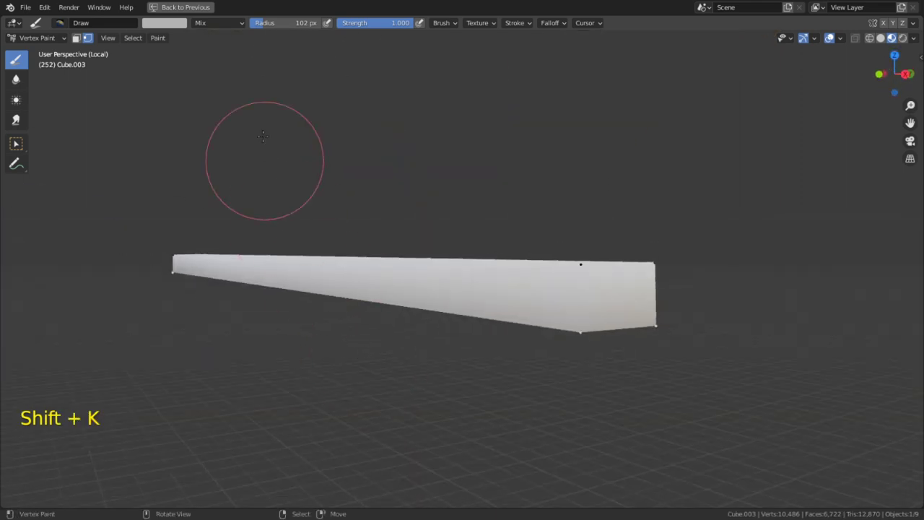
click(164, 23)
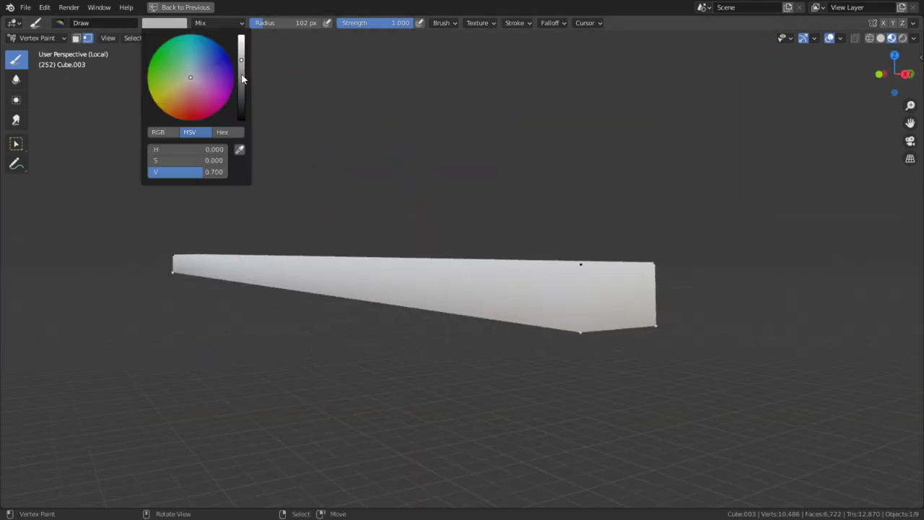
key(shift+k)
mouse_move(712, 267)
middle_down()
mouse_move(633, 309)
mouse_move(596, 283)
mouse_move(518, 351)
mouse_move(532, 319)
middle_up()
- Select the vertices around the rim of the rail's open side and set the brush color to a mid grey
key(Tab)
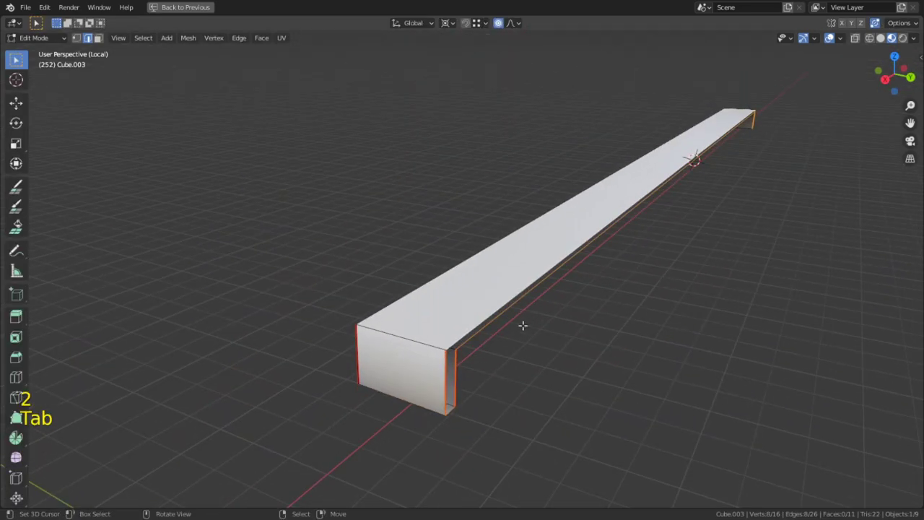
key(Tab)
click(166, 23)
click(241, 87)
key(shift+j)
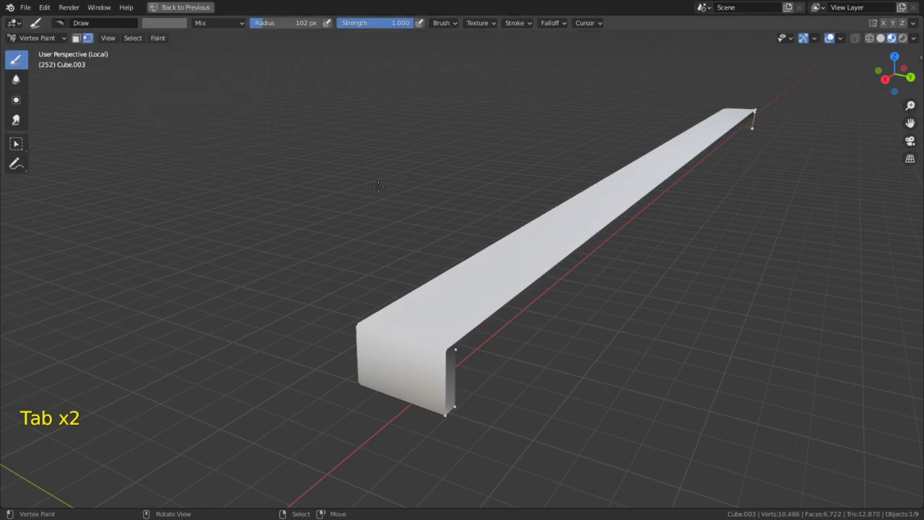
- Try to fill the open side's rim vertices with the mid grey, and undo the fill
key(shift+k)
middle_drag(561, 231, 497, 147)
key(ctrl+z)
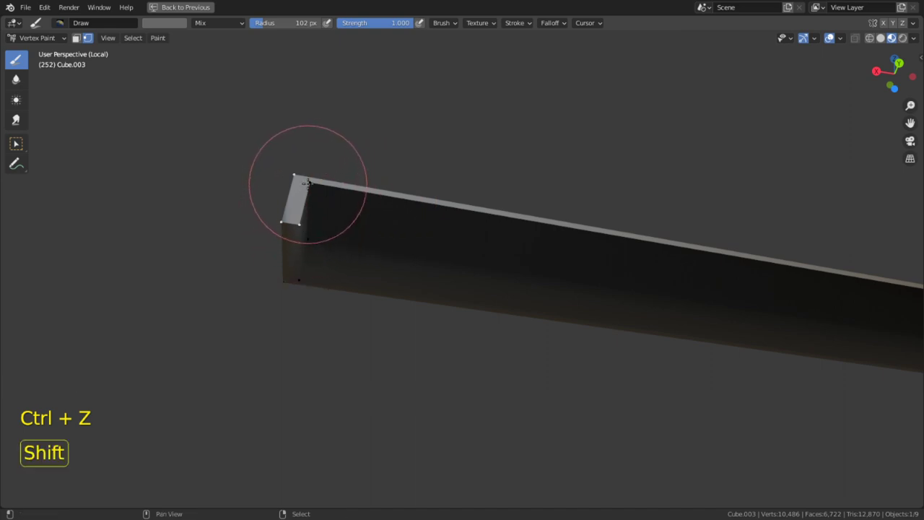
- Set the brush blending mode to Multiply and paint the rim vertices at the lower corner of the rail's end
scroll(534, 249, down, 5)
scroll(543, 253, up, 3)
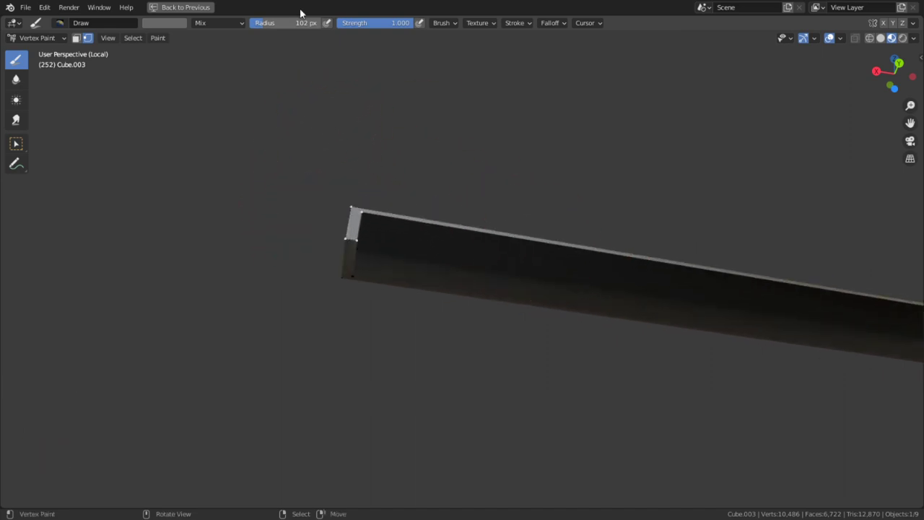
click(228, 23)
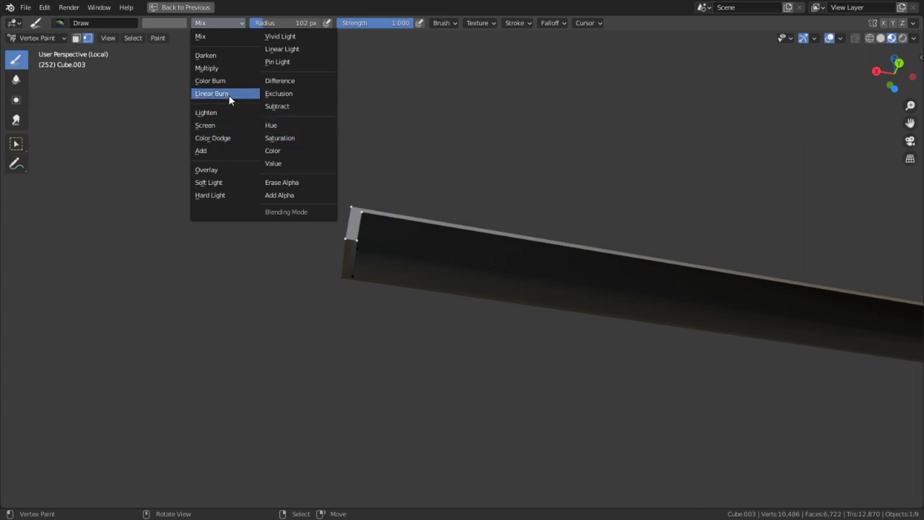
click(231, 72)
alt+middle_click(383, 220)
middle_drag(553, 315, 451, 287)
mouse_move(414, 330)
mouse_down()
mouse_move(377, 371)
mouse_move(392, 423)
mouse_up()
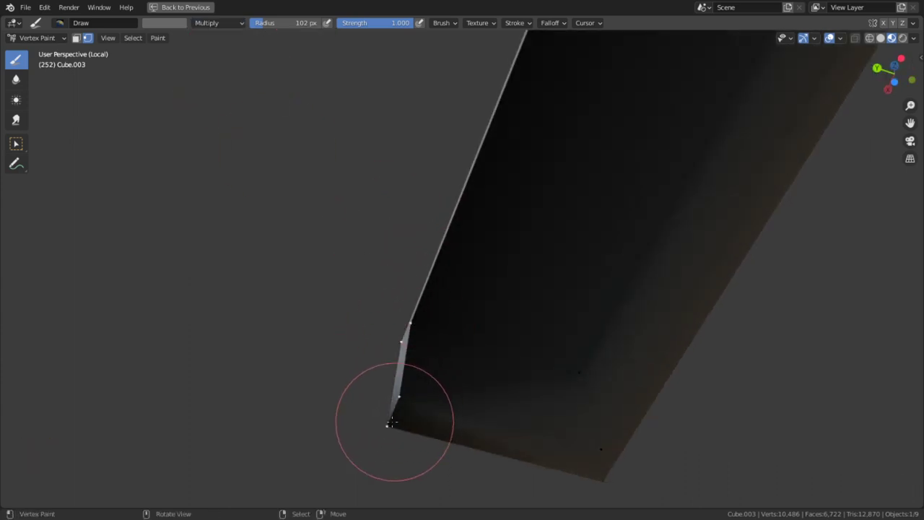
- Darken the remaining rim vertices at the rail's end corner with the Multiply brush, from both the outer and open sides
drag(394, 351, 385, 341)
mouse_move(460, 311)
middle_down()
mouse_move(605, 363)
mouse_move(698, 447)
middle_up()
alt+middle_click(691, 468)
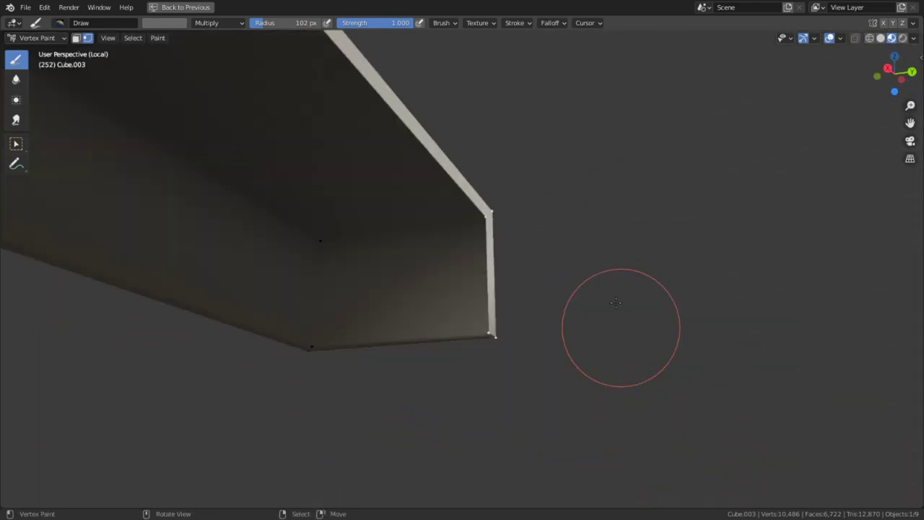
scroll(628, 311, up, 3)
middle_drag(623, 272, 611, 272)
mouse_move(505, 177)
mouse_down()
mouse_move(487, 189)
mouse_move(505, 388)
mouse_move(505, 284)
mouse_move(475, 221)
mouse_move(469, 301)
mouse_up()
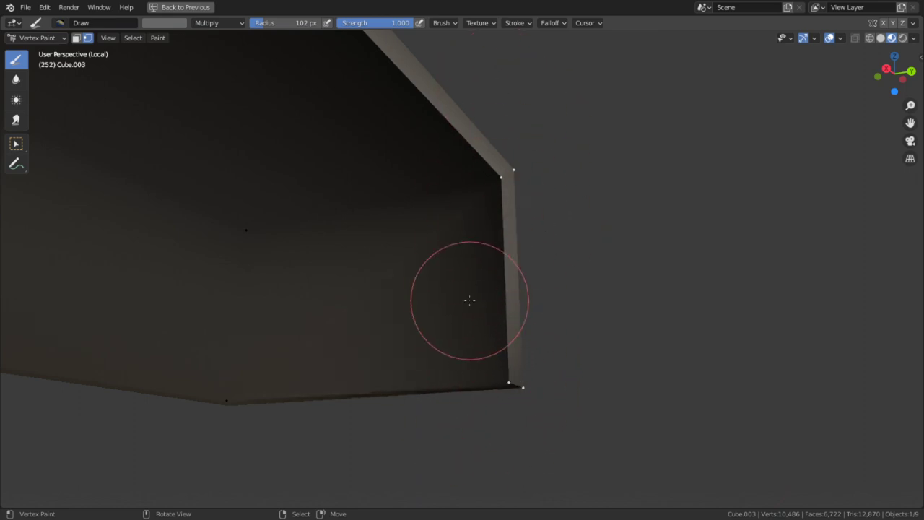
middle_drag(469, 300, 521, 278)
- Triangulate the rail's end faces in Edit Mode and return to Vertex Paint to check their shading
key(Tab)
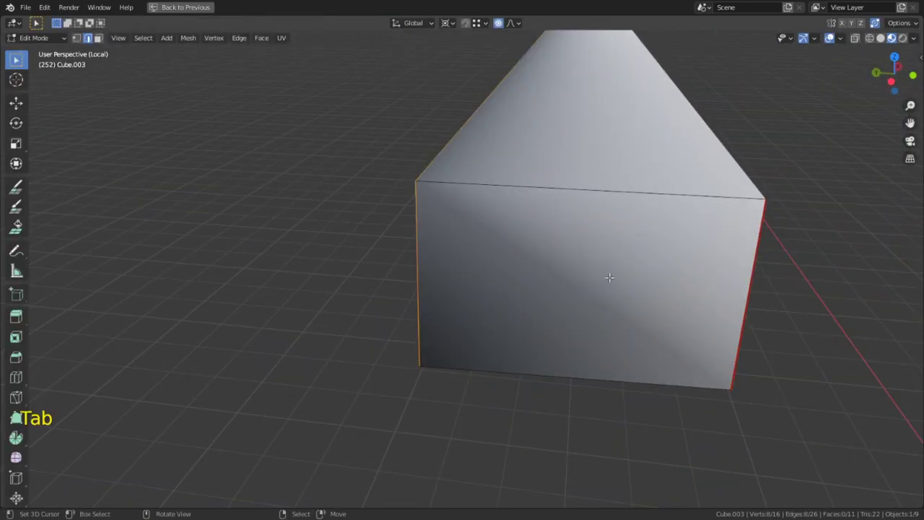
key(3)
click(609, 277)
key(ctrl+t)
key(Tab)
mouse_move(608, 68)
middle_down()
mouse_move(484, 93)
mouse_move(561, 51)
mouse_move(553, 330)
middle_up()
key(Tab)
key(ctrl+t)
key(Tab)
middle_drag(661, 342, 784, 231)
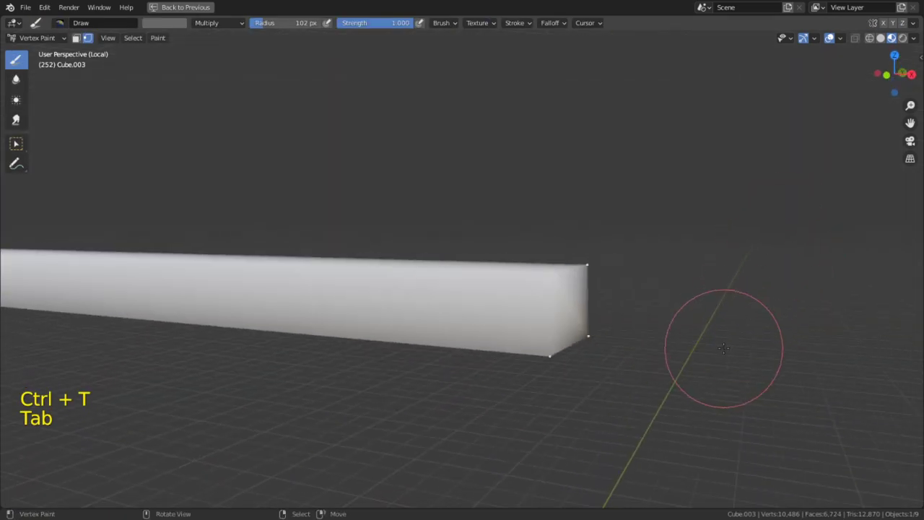
- Switch the rail to Object Mode, make the Untitled image texture node active, and bake the Diffuse color
key(ctrl+space)
key(shift+space)
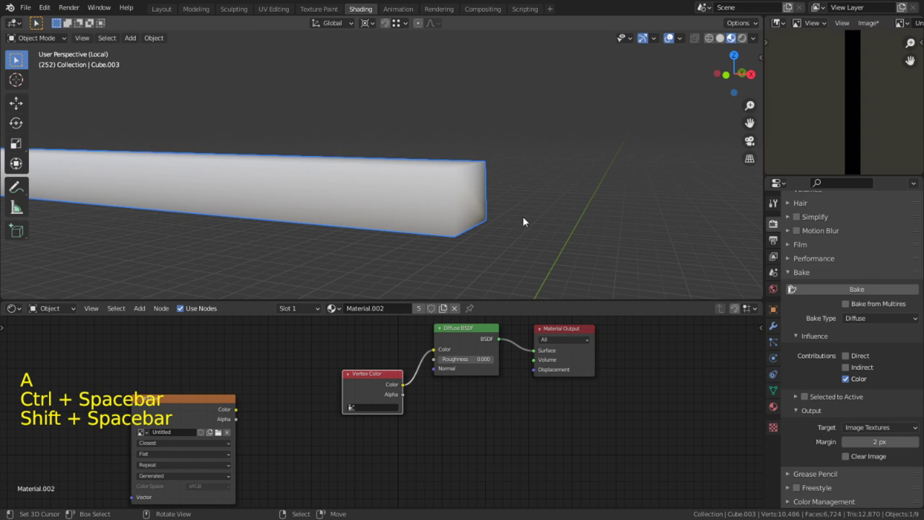
shift+click(217, 417)
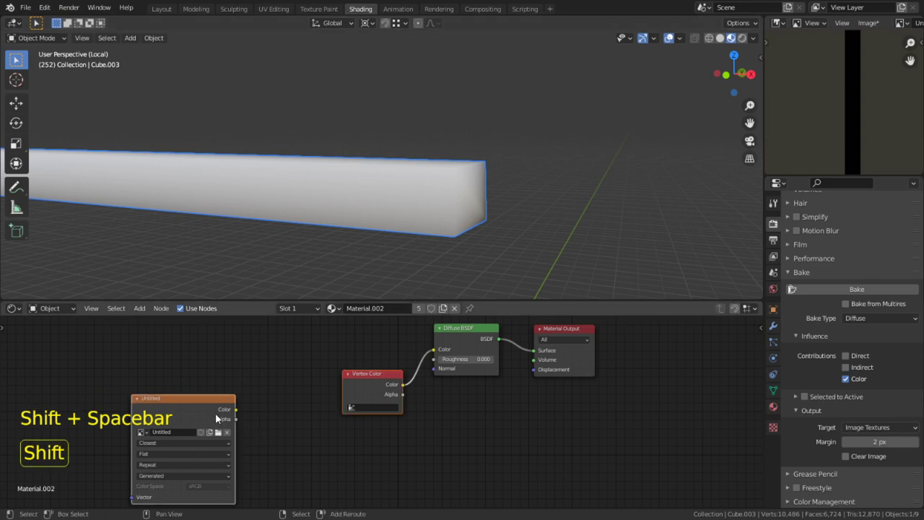
click(874, 288)
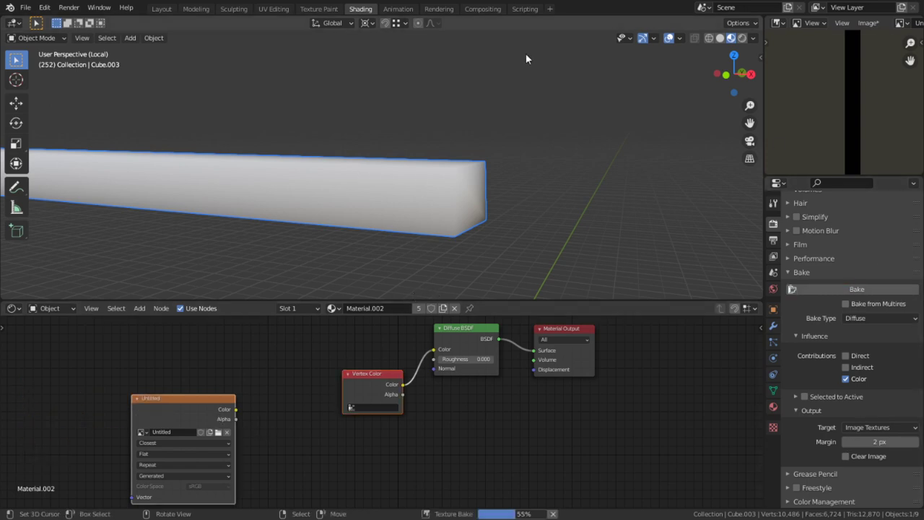
- Move the Untitled image texture node closer to the Diffuse BSDF and connect its Color output to the shader's Color input
drag(235, 410, 438, 359)
key(ctrl+z)
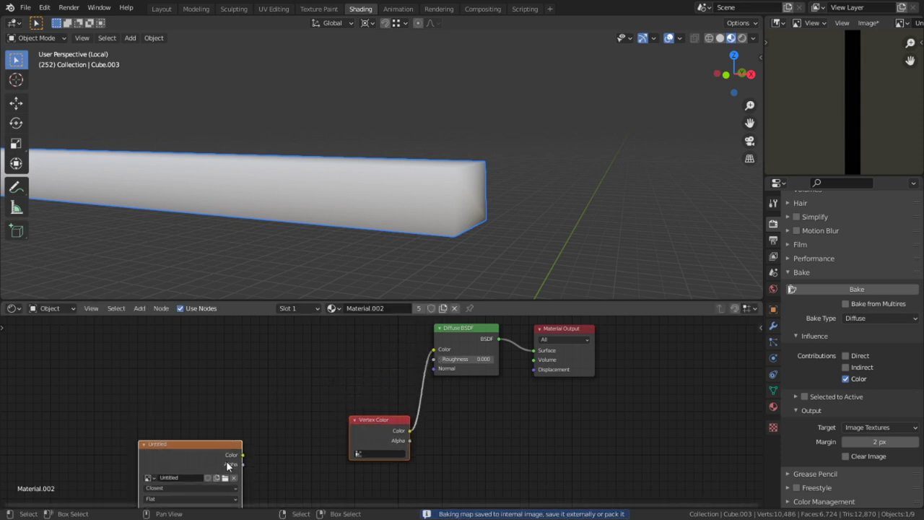
drag(241, 441, 344, 364)
drag(436, 359, 433, 349)
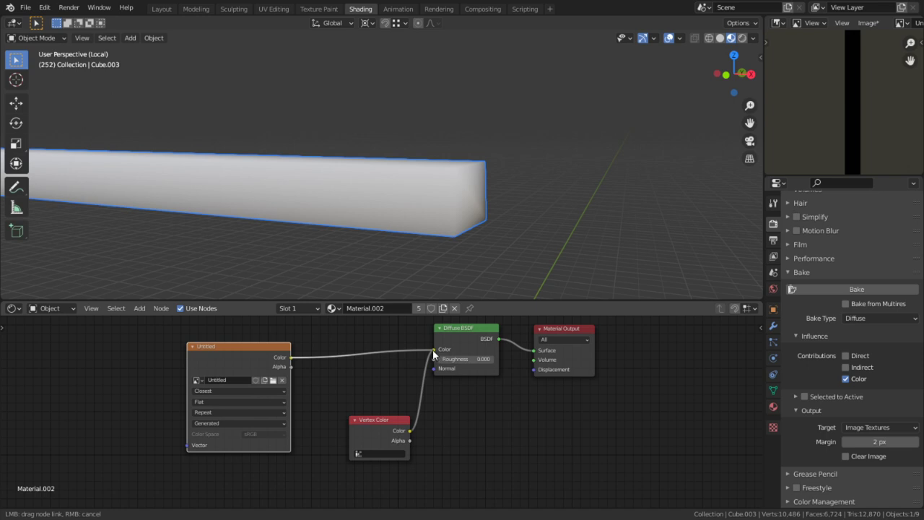
- Check the rail's UV layout against the Untitled image in the UV Editing workspace
click(273, 8)
scroll(262, 241, down, 4)
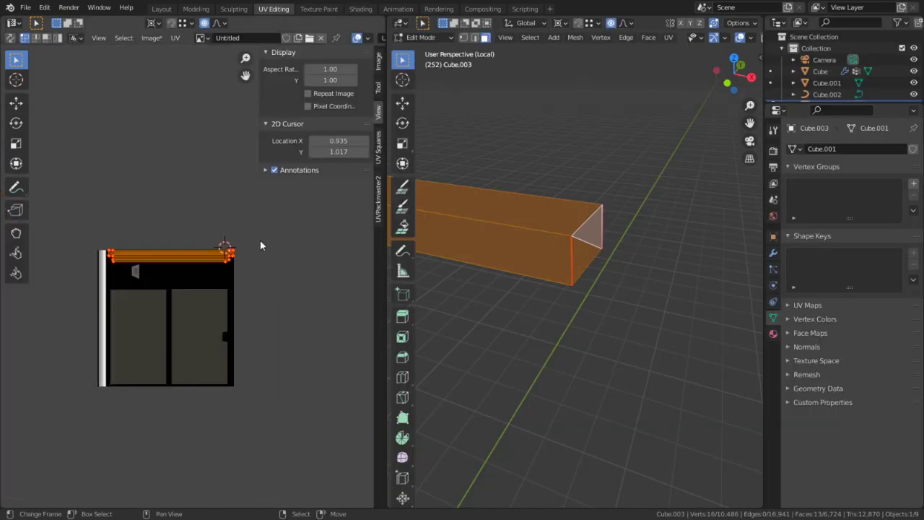
scroll(259, 243, up, 4)
key(Tab)
key(Tab)
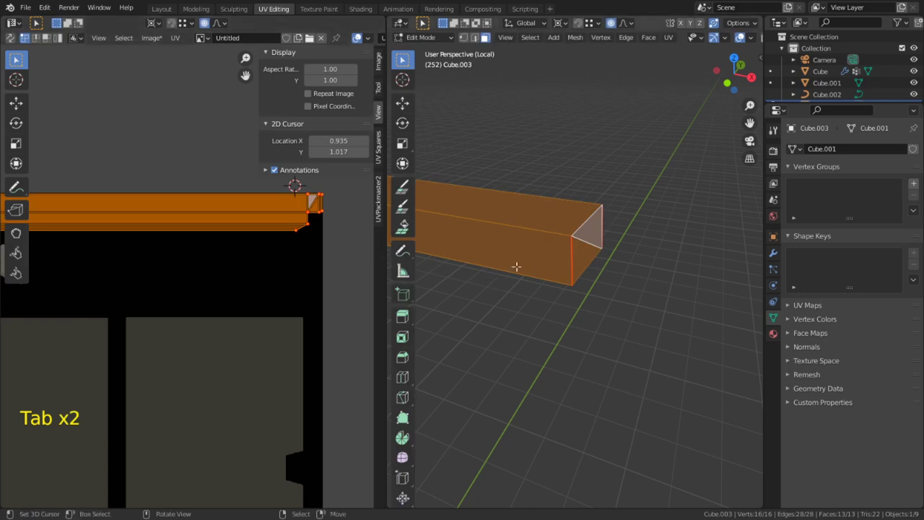
key(shift+space)
click(553, 250)
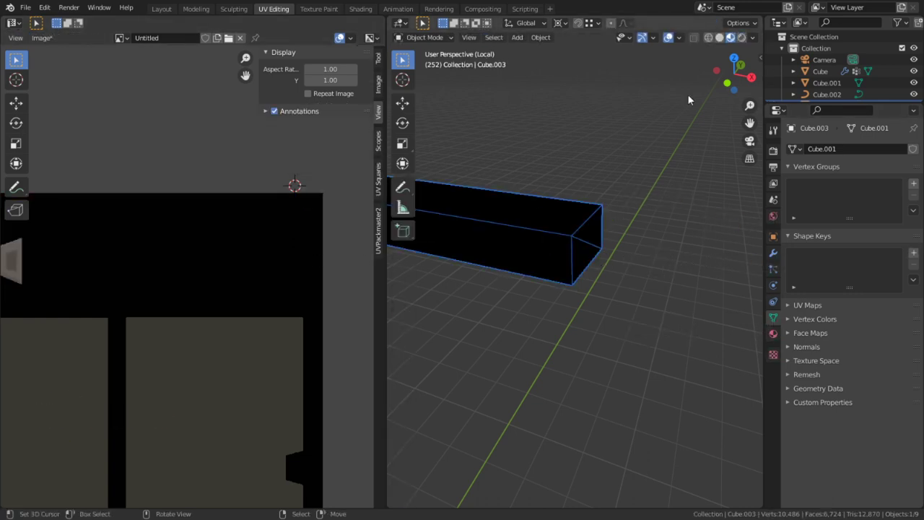
- Reconnect the Vertex Color node to the Diffuse BSDF's Color, make the Untitled image node active, and rebake the Diffuse color
click(366, 8)
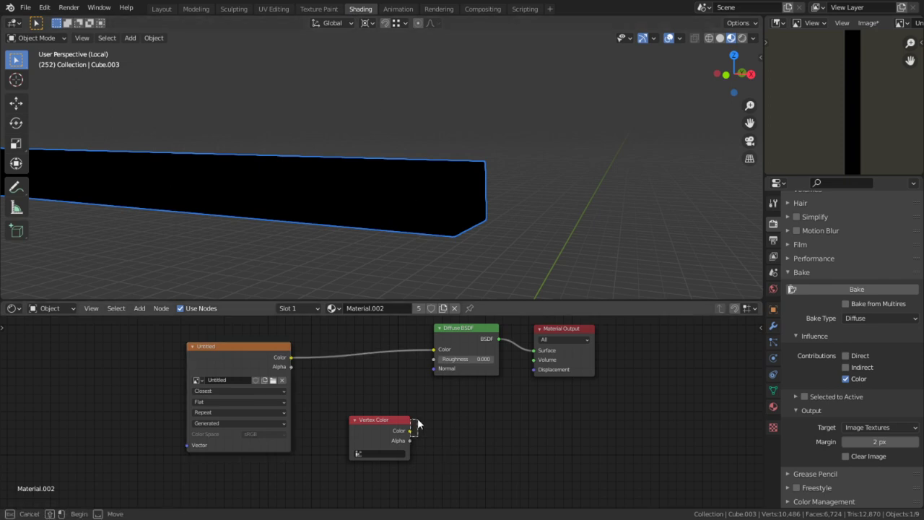
drag(410, 433, 434, 350)
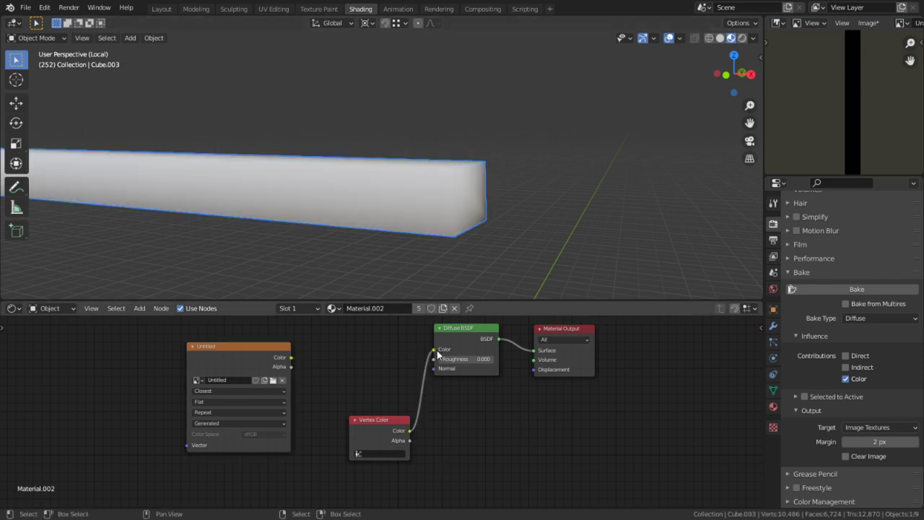
click(208, 363)
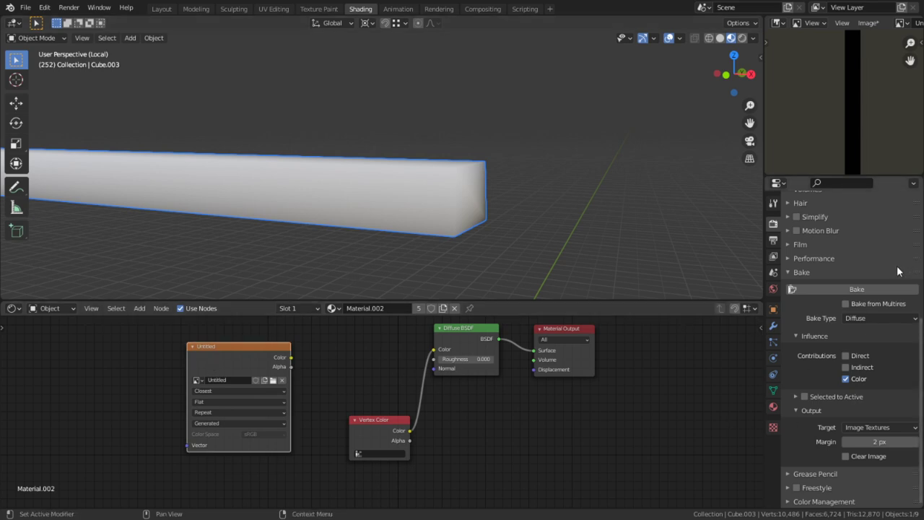
click(876, 289)
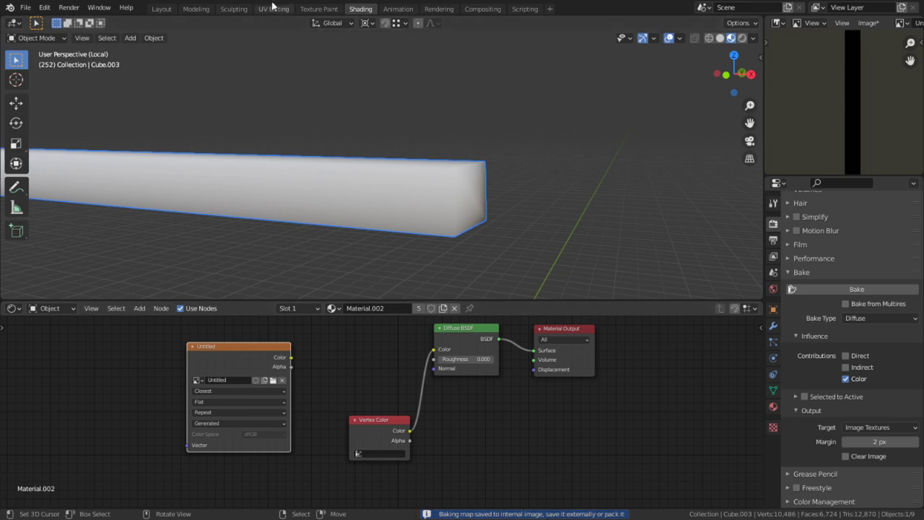
scroll(887, 109, down, 6)
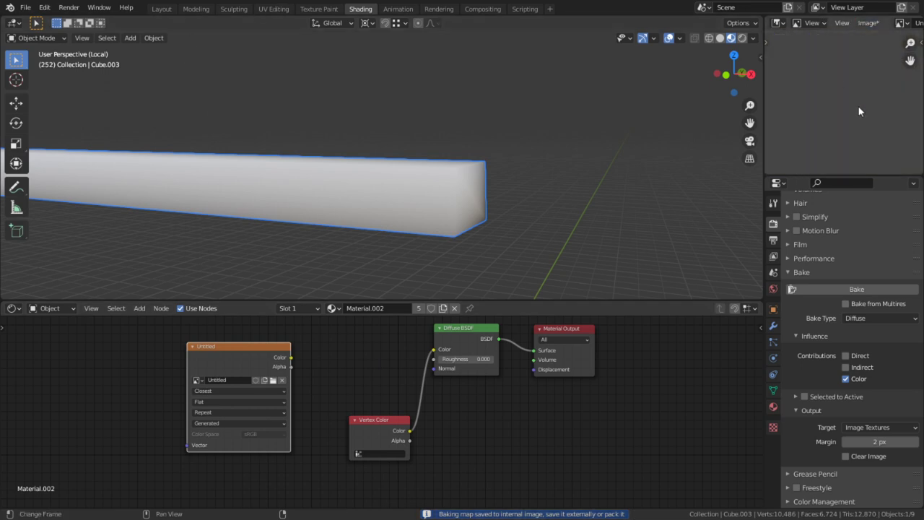
middle_drag(843, 38, 872, 138)
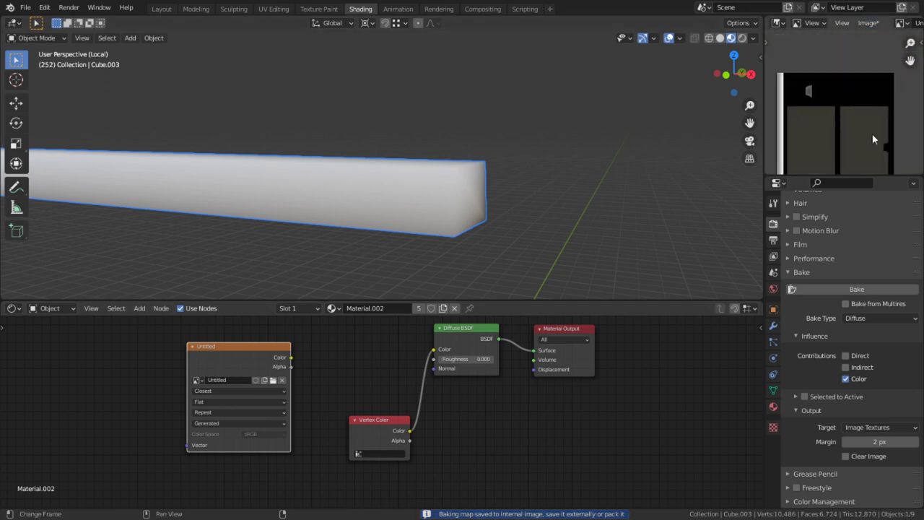
- Align the Vertex Color node beside the Diffuse BSDF and show the rail mesh's UV maps
drag(399, 433, 399, 343)
click(283, 365)
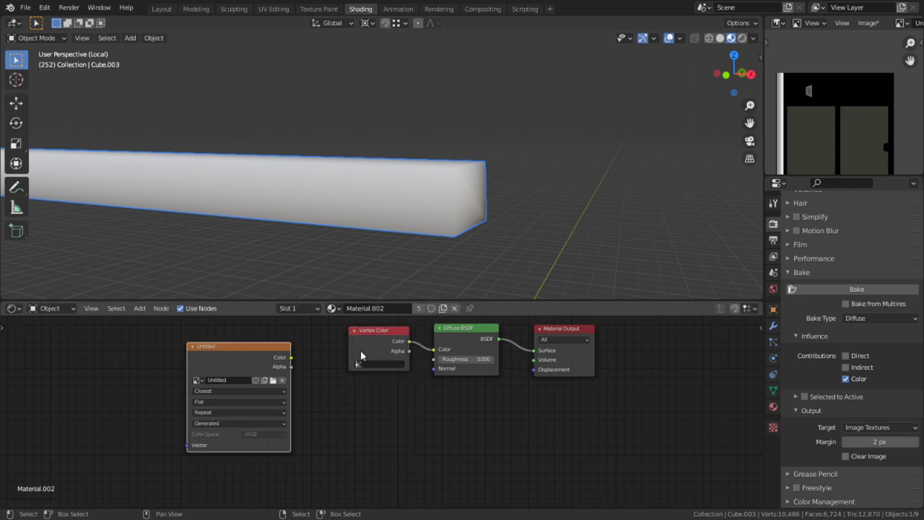
click(773, 390)
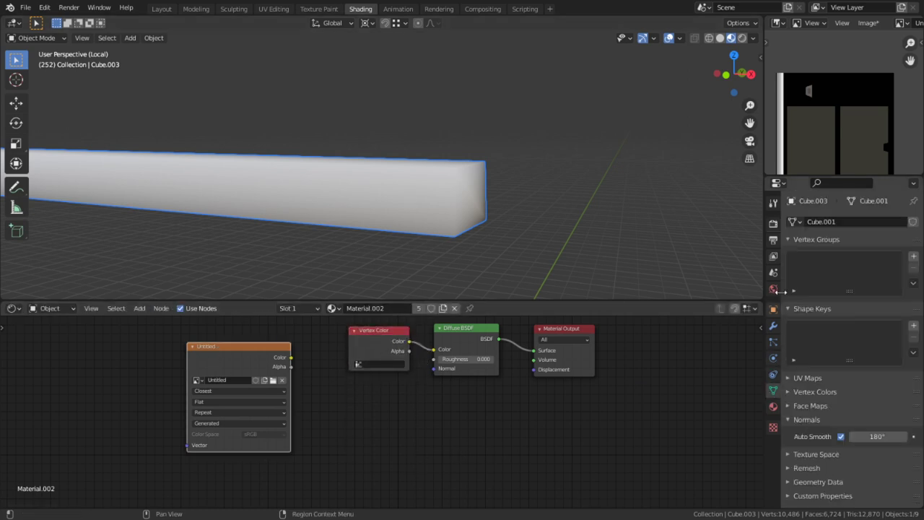
click(834, 379)
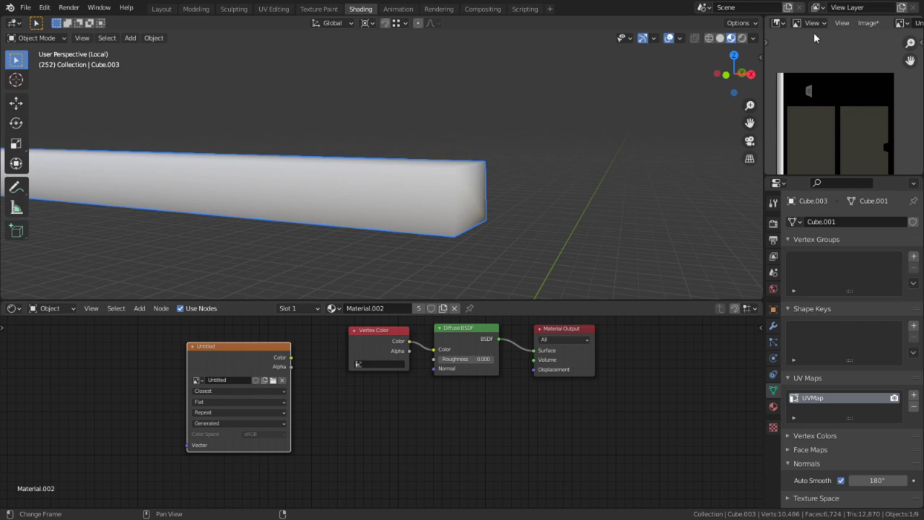
- Save the baked image as the PNG file tex_Patio in the Apartment folder
click(868, 23)
click(822, 127)
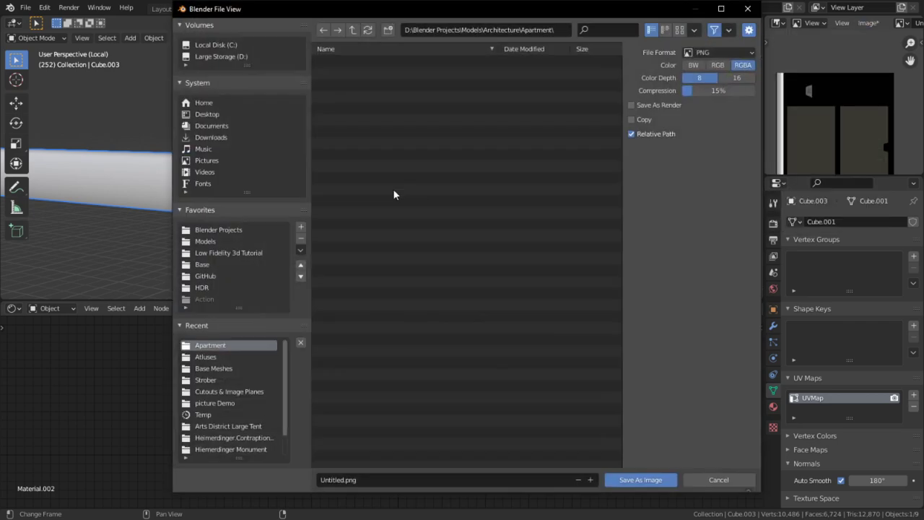
click(326, 479)
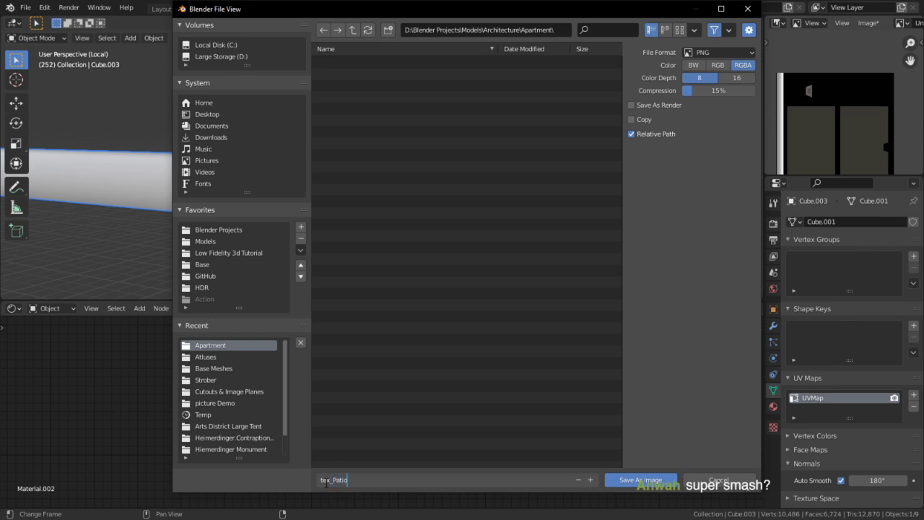
key(Return)
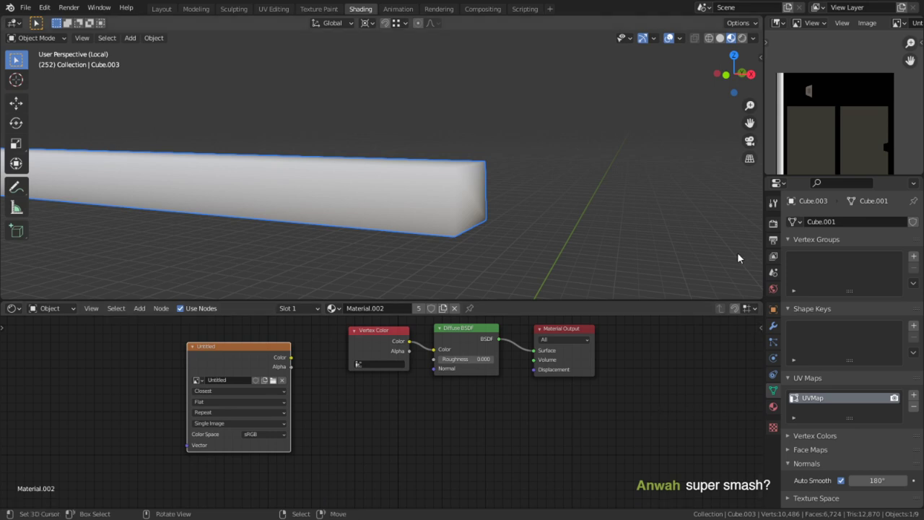
- Save the project file and the baked image, and revert the project to its saved version
key(ctrl+s)
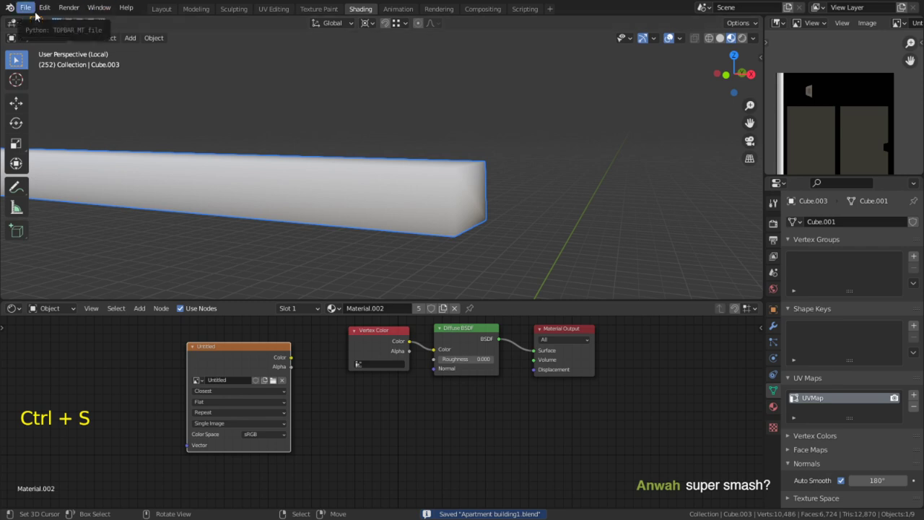
key(alt+s)
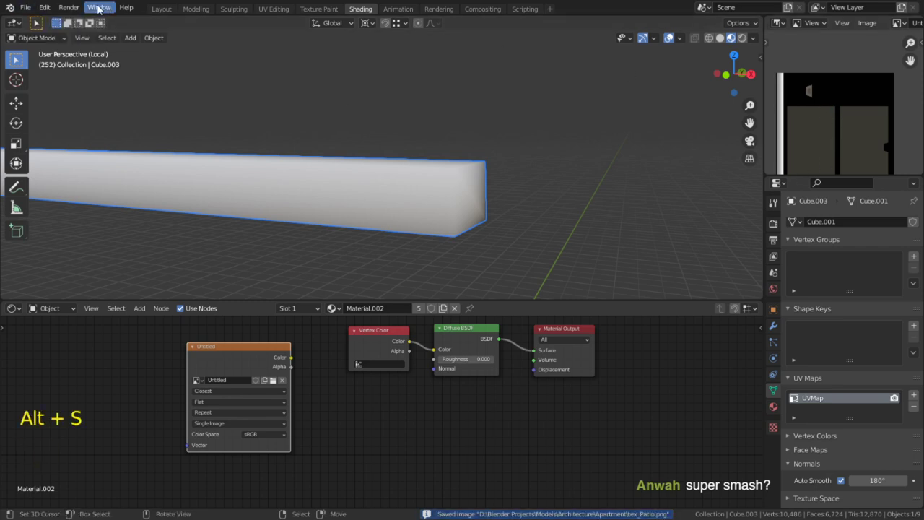
click(24, 7)
click(32, 58)
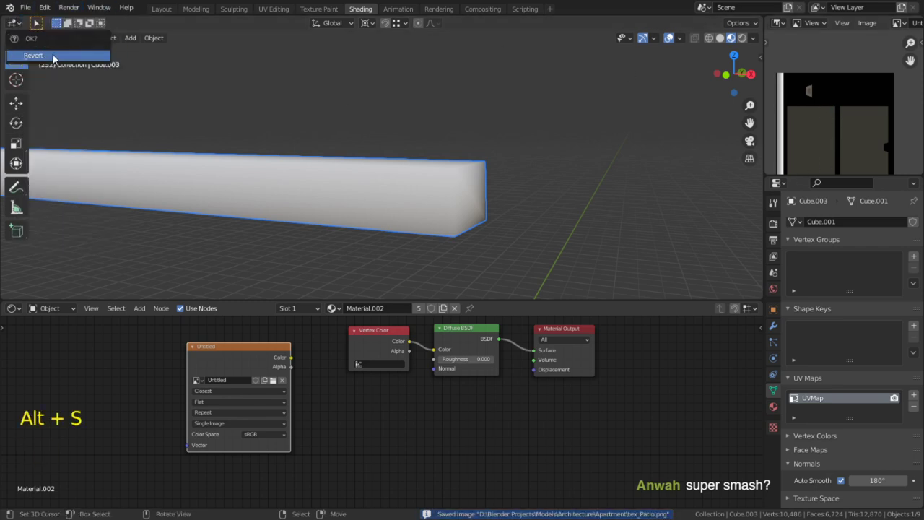
click(33, 58)
- Inspect the baked rail strips in the texture at full size and reload the image from disk
key(ctrl+space)
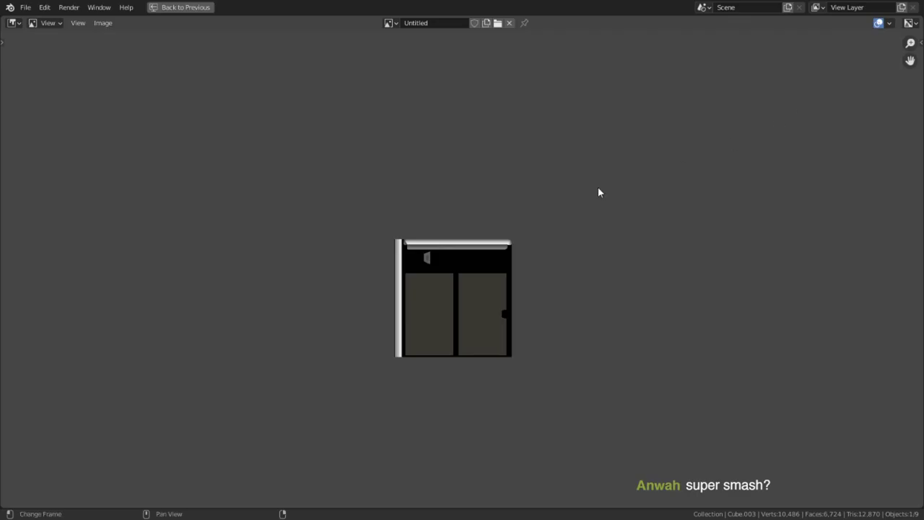
scroll(527, 213, up, 10)
middle_drag(527, 216, 489, 310)
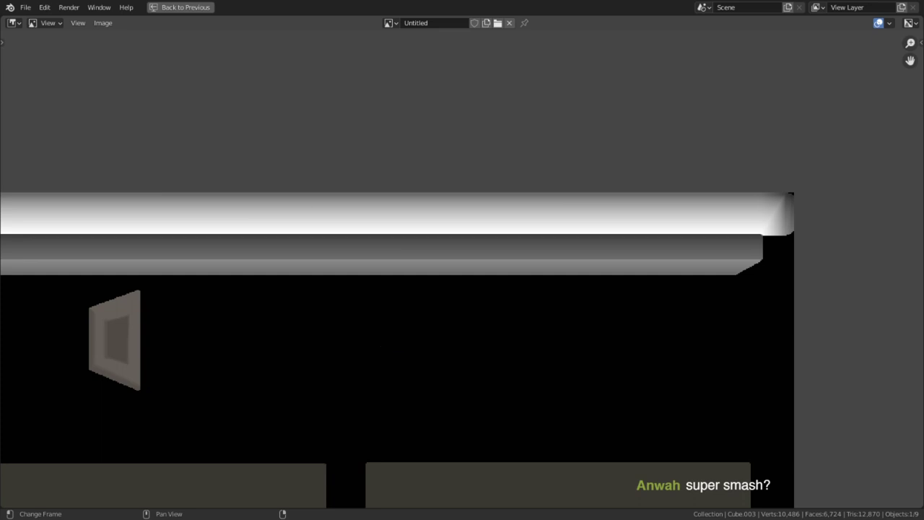
click(103, 25)
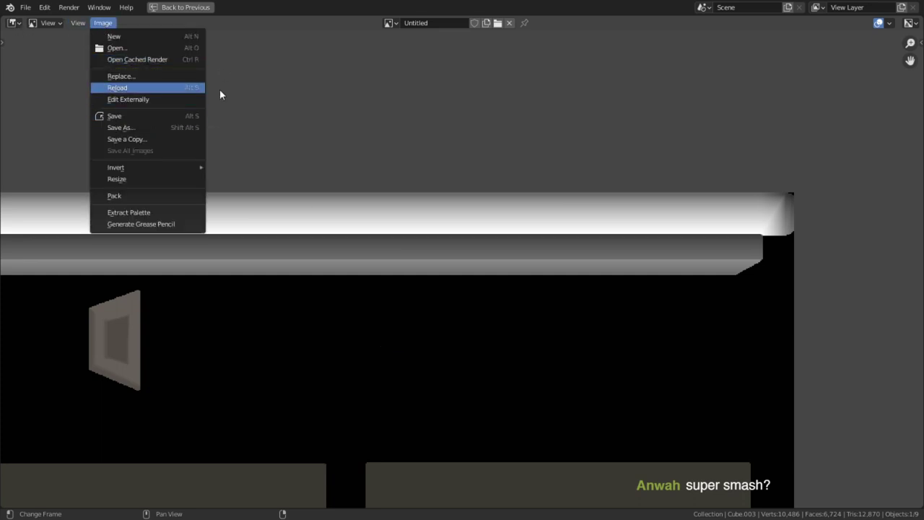
click(160, 88)
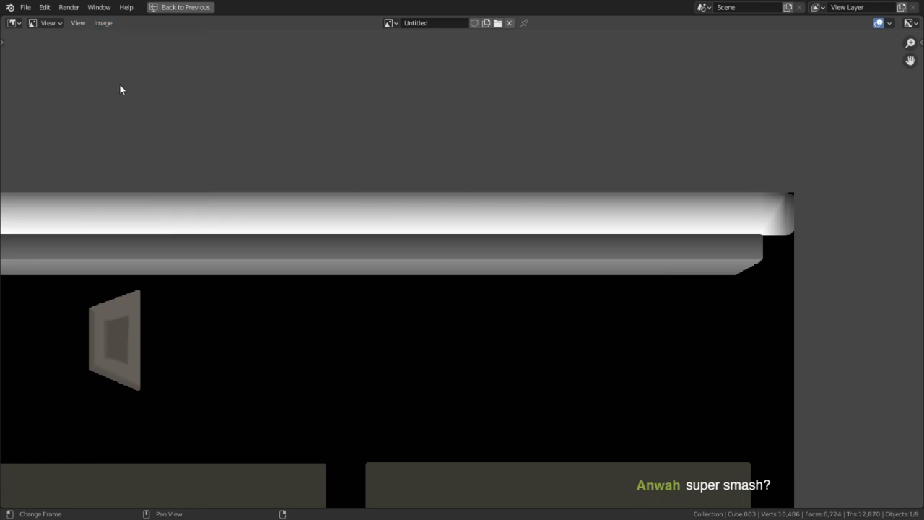
- Save the texture again over tex_Patio.png and check the rail's underside in the 3D view
click(105, 23)
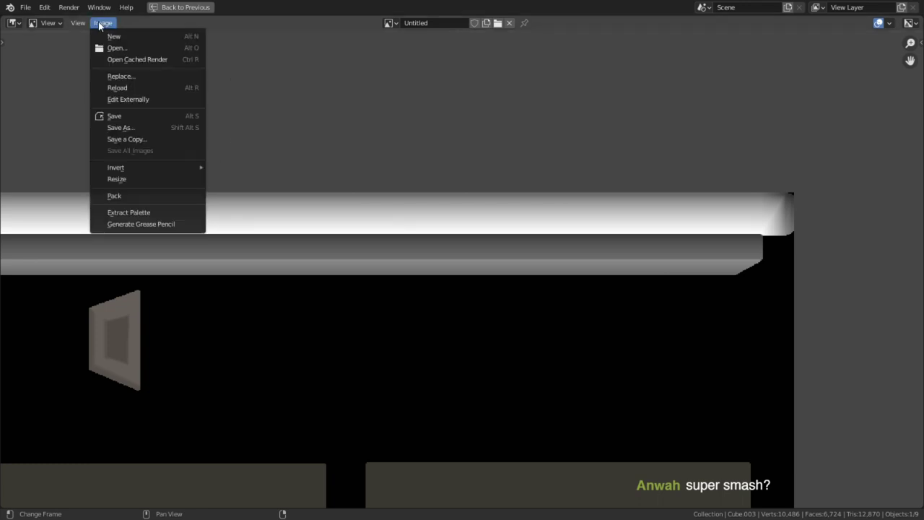
click(141, 127)
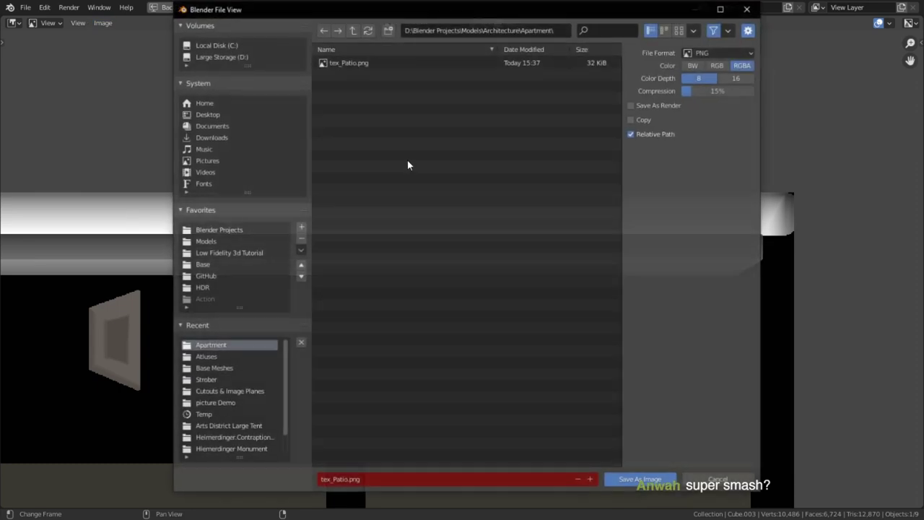
double_click(375, 62)
key(ctrl+space)
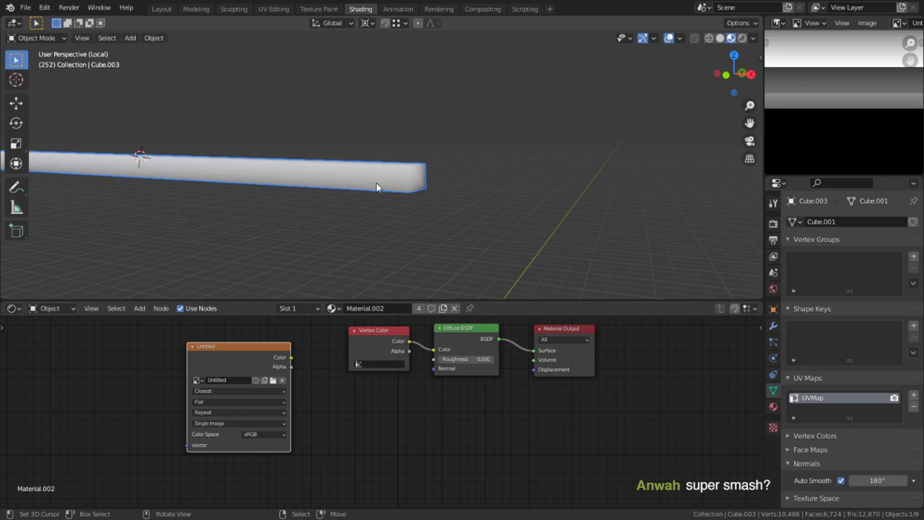
middle_drag(368, 170, 312, 135)
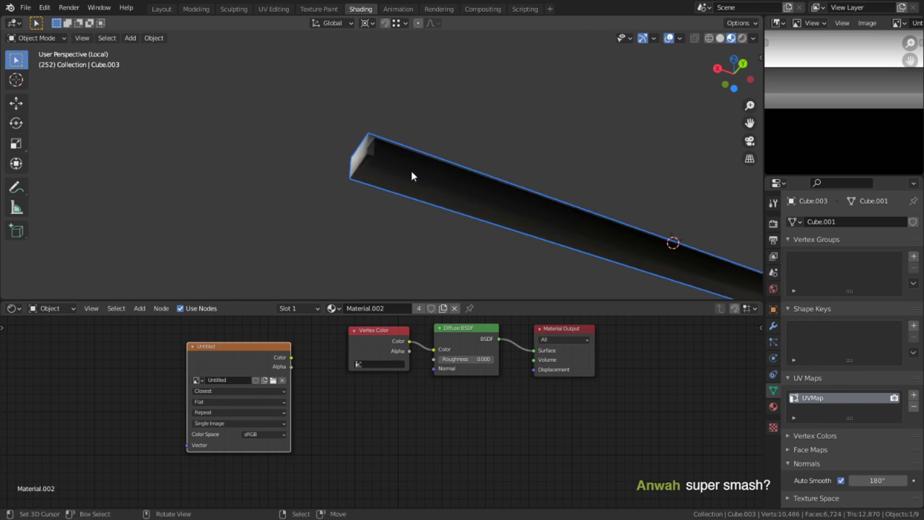
- Exit local view and hide the viewport overlays to view the building around the sliding door
key(KP_Divide)
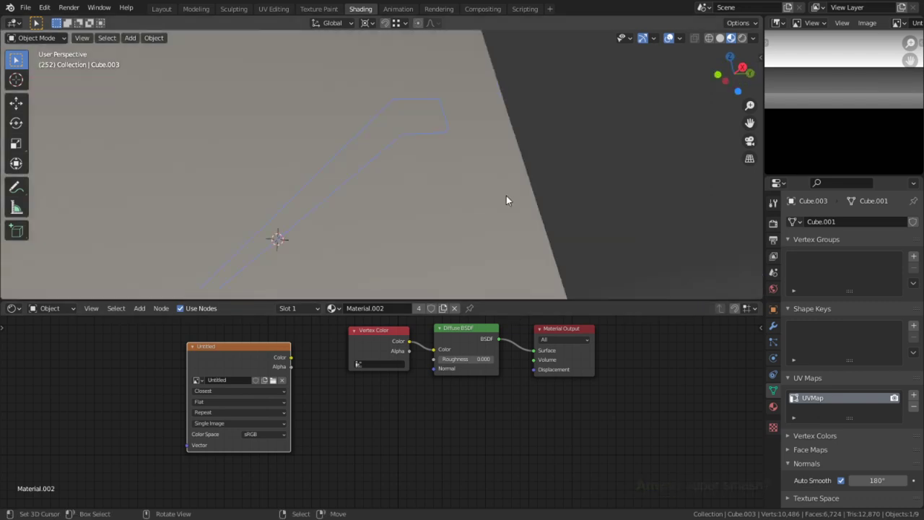
middle_drag(508, 181, 449, 213)
key(shift+alt+z)
scroll(449, 213, down, 3)
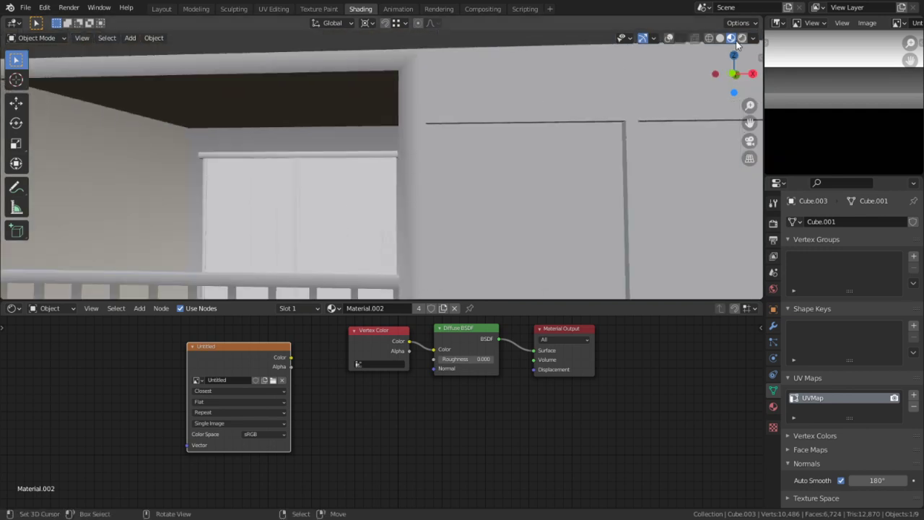
key(ctrl+space)
key(ctrl+space)
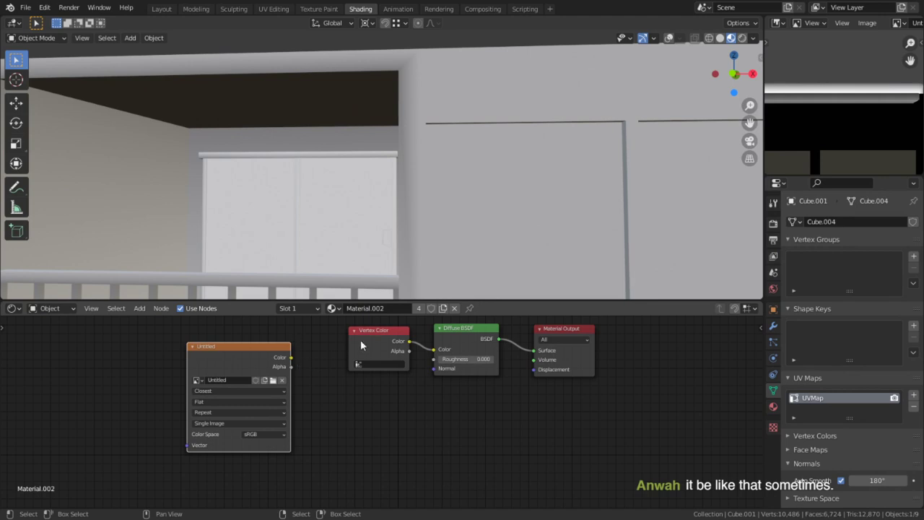
- Delete the Vertex Color node, link the image texture's Color output to the Diffuse BSDF color, and view the textured balcony door
key(x)
drag(290, 357, 432, 347)
middle_drag(378, 242, 407, 265)
scroll(406, 264, down, 5)
middle_drag(448, 181, 479, 246)
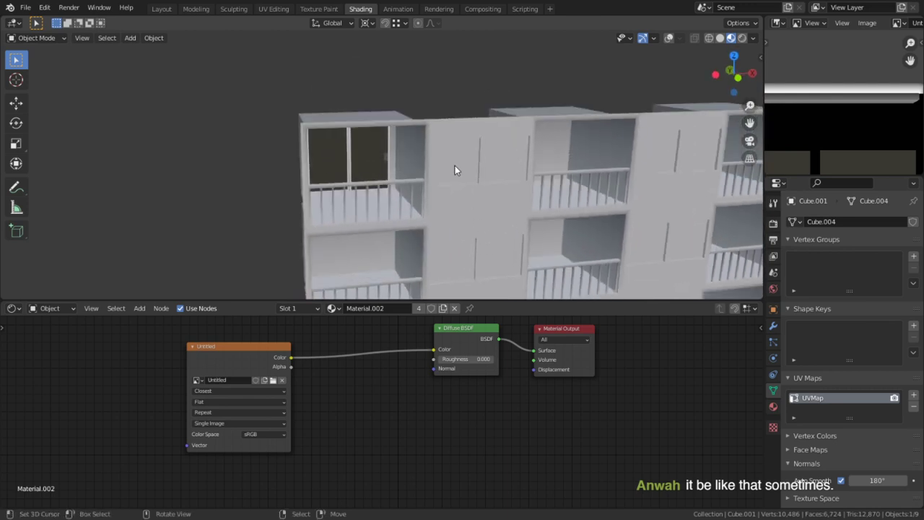
middle_drag(454, 166, 440, 169)
scroll(351, 202, up, 3)
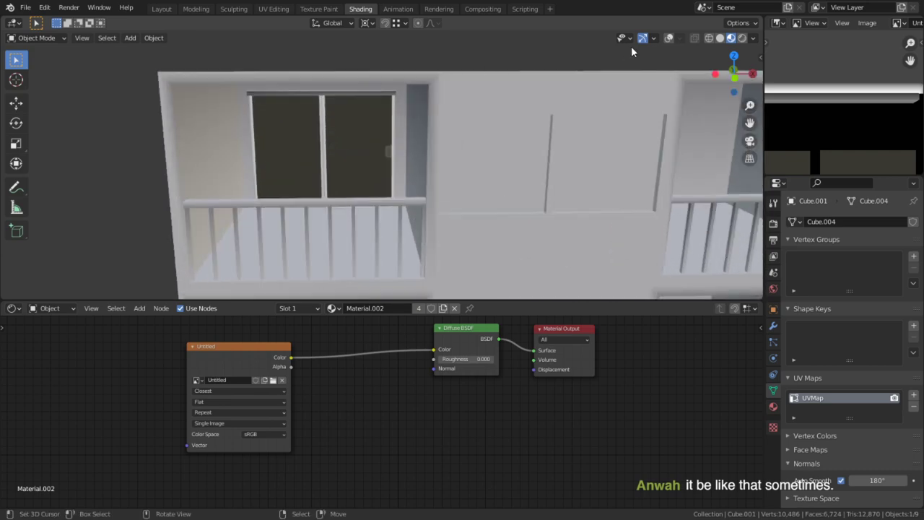
- Show the viewport overlays again and maximize the 3D view on the top corner balcony
click(669, 38)
key(ctrl+space)
mouse_move(415, 186)
middle_down()
mouse_move(430, 144)
mouse_move(419, 186)
middle_up()
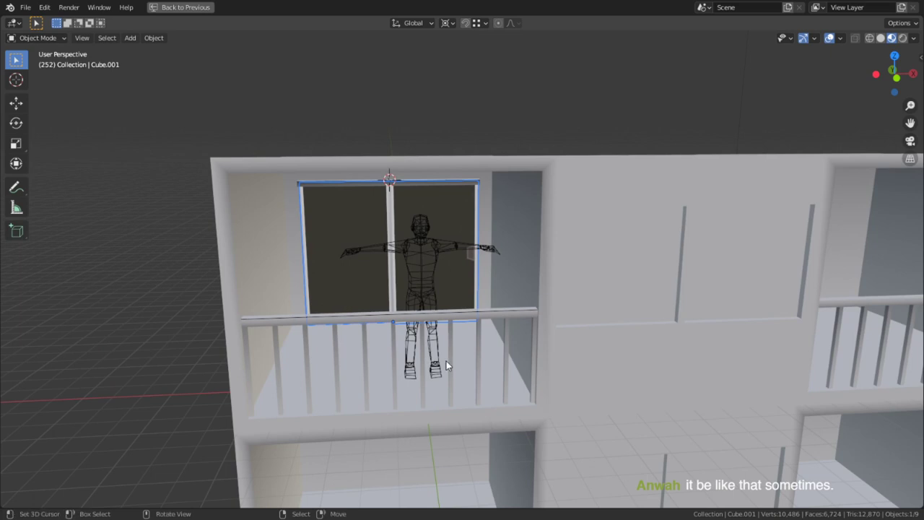
scroll(635, 321, down, 1)
- Edit the apartment building mesh and mark the vertical edges between the balcony and the window section as a seam
click(621, 324)
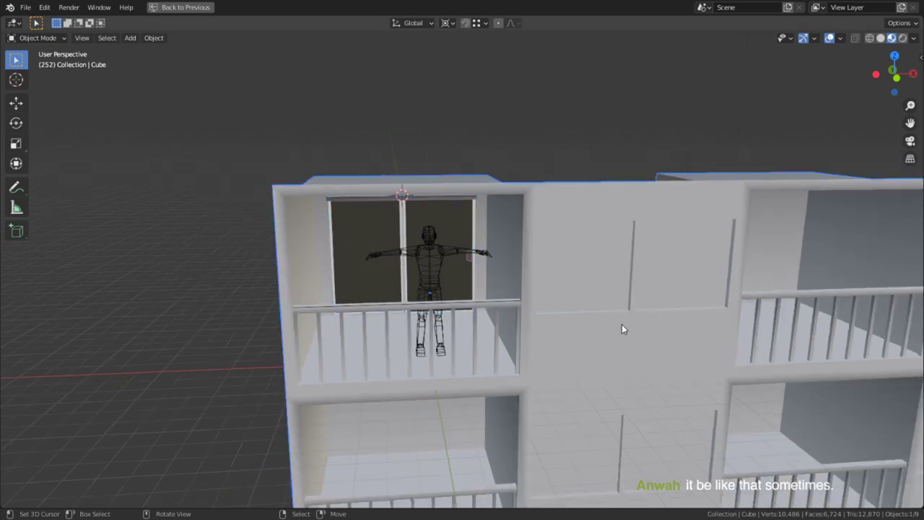
key(Tab)
scroll(518, 257, up, 3)
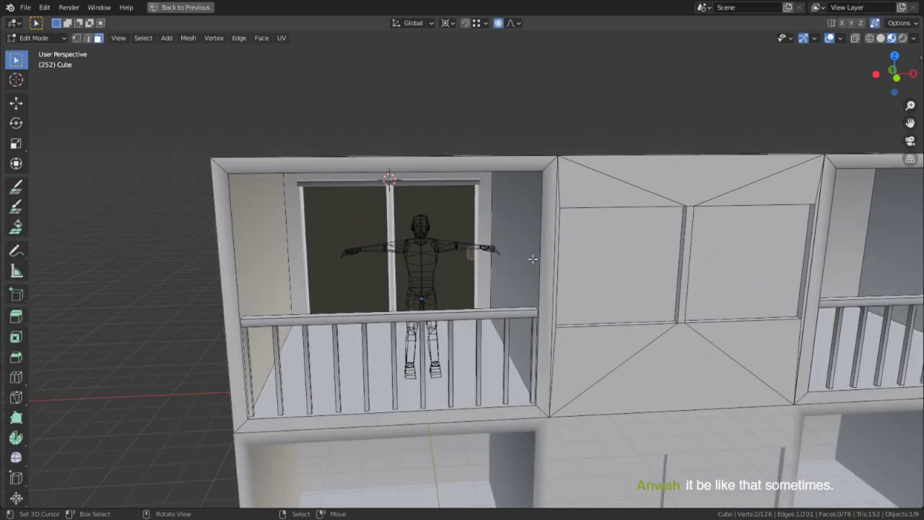
scroll(505, 259, down, 2)
click(655, 265)
shift+click(700, 303)
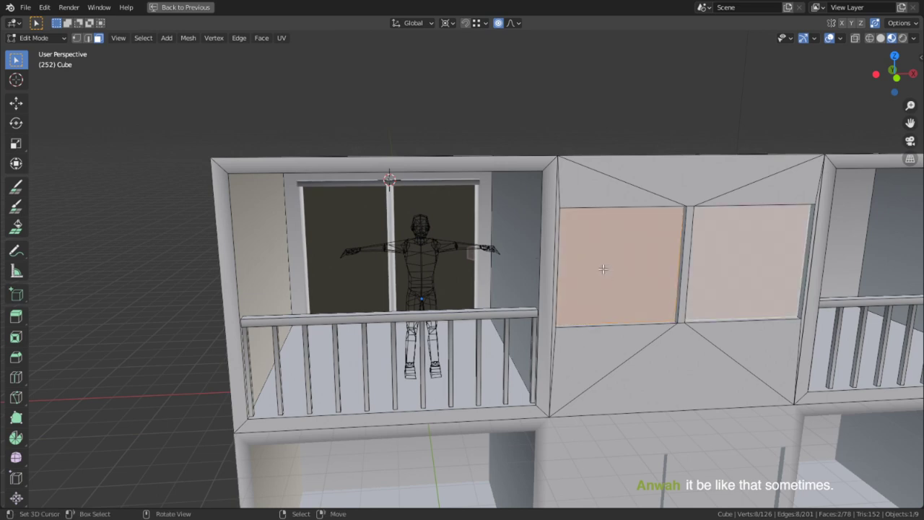
key(2)
click(555, 264)
key(ctrl+e)
click(553, 259)
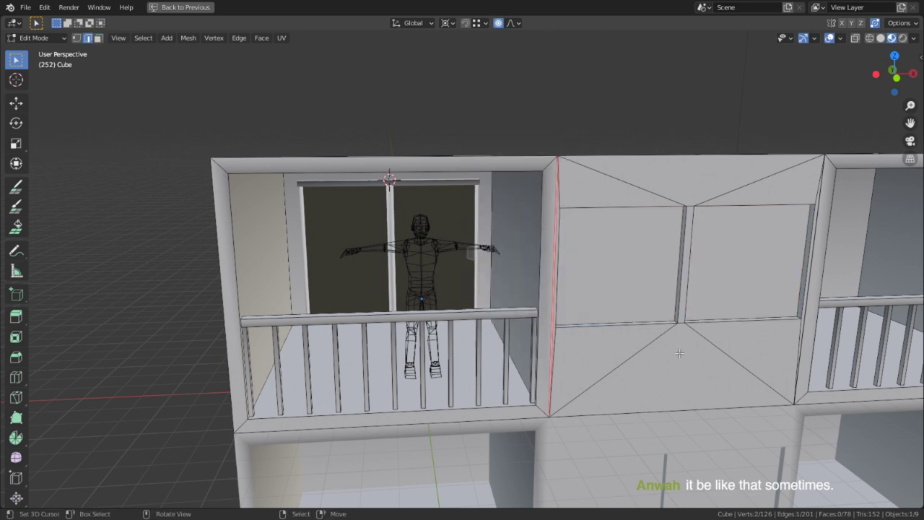
key(3)
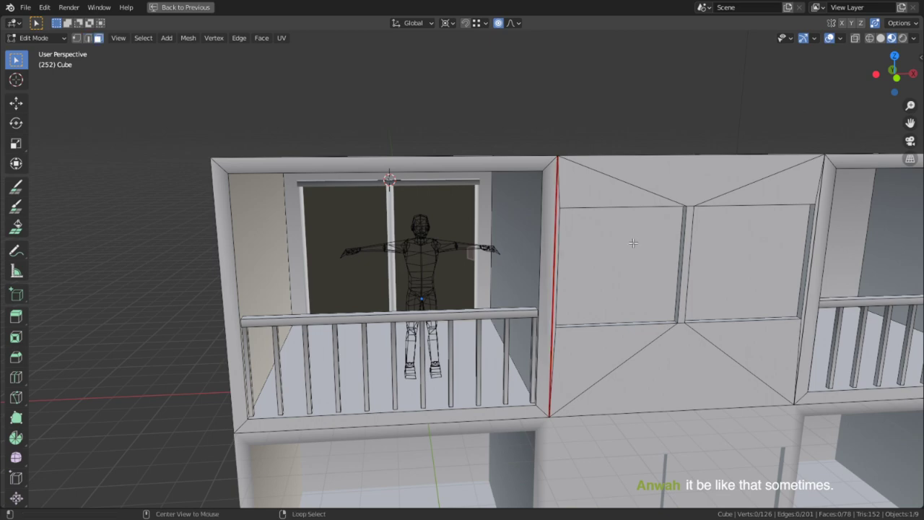
- Mark the outer edge loop around the two window recesses as a seam and clear the selection
scroll(633, 238, up, 2)
shift+middle_drag(633, 221, 493, 221)
key(2)
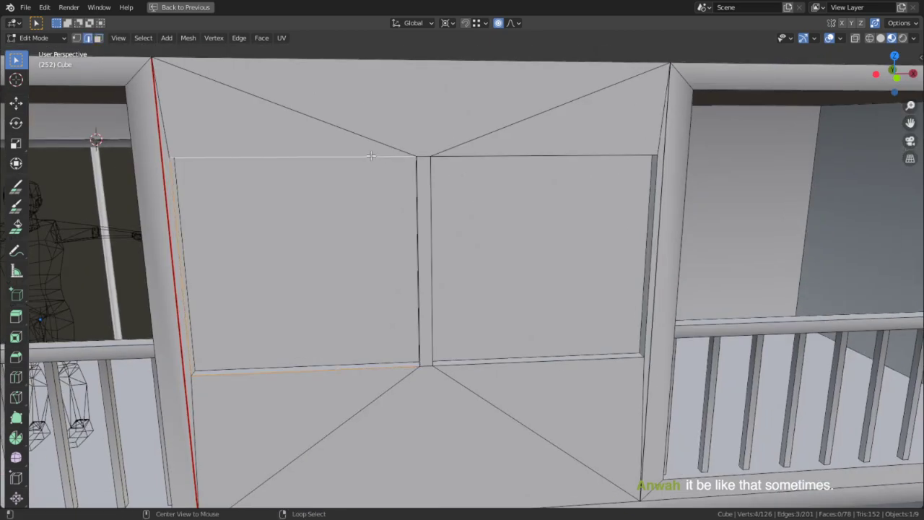
alt+click(552, 180)
key(ctrl+e)
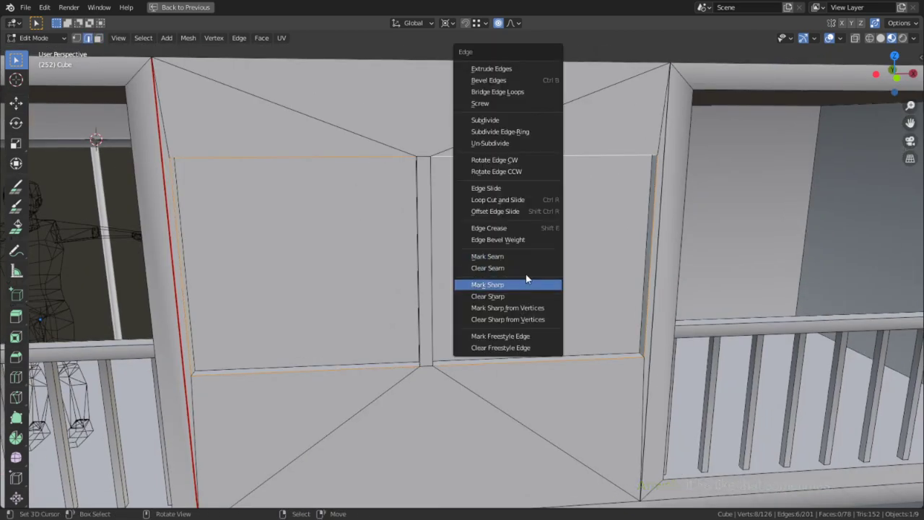
click(523, 256)
key(ctrl+e)
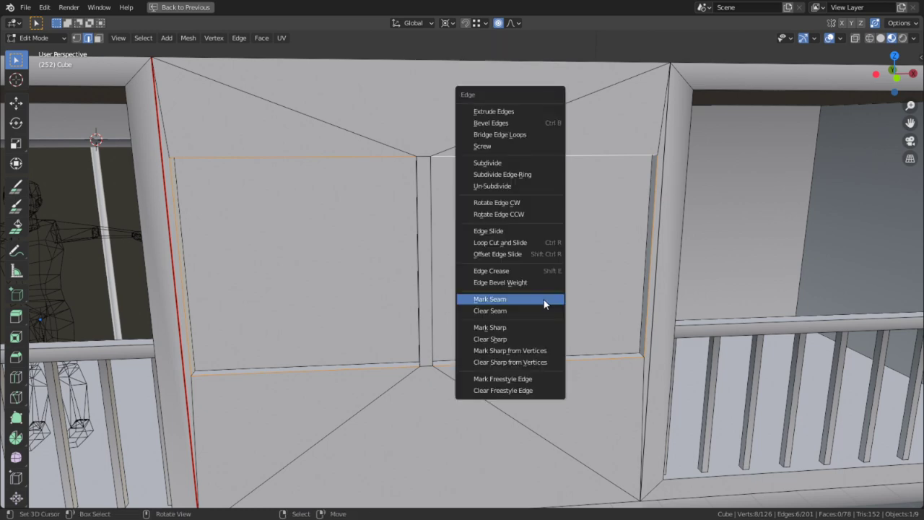
click(544, 308)
middle_drag(609, 239, 598, 313)
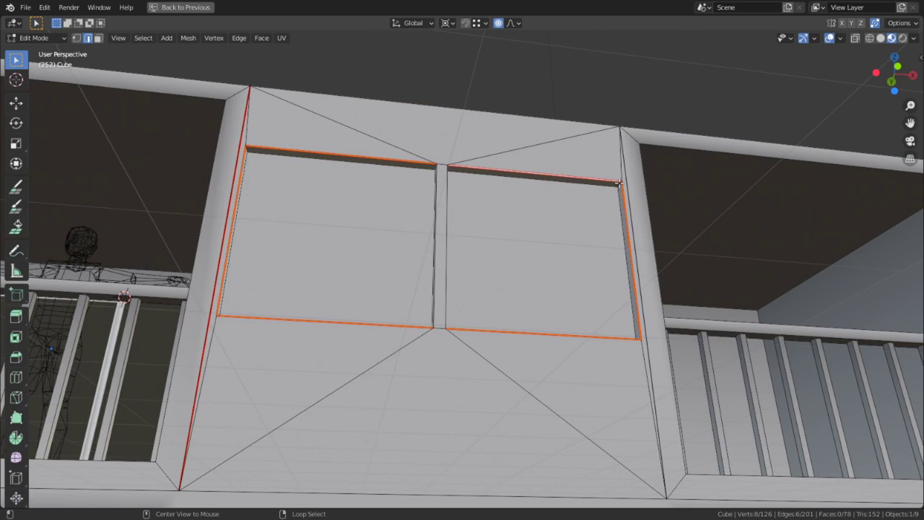
key(alt+a)
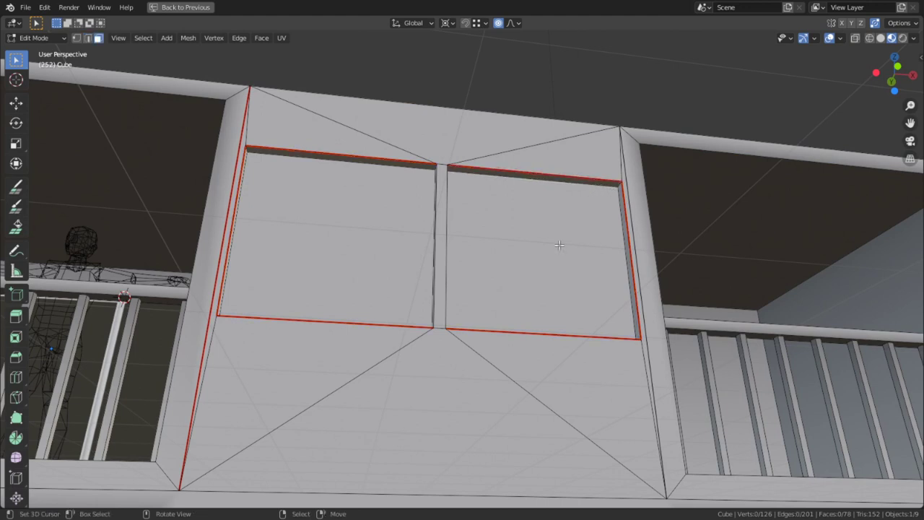
- Select both window pane faces and mark their border edges as seams
key(3)
click(559, 245)
shift+click(306, 247)
key(ctrl+e)
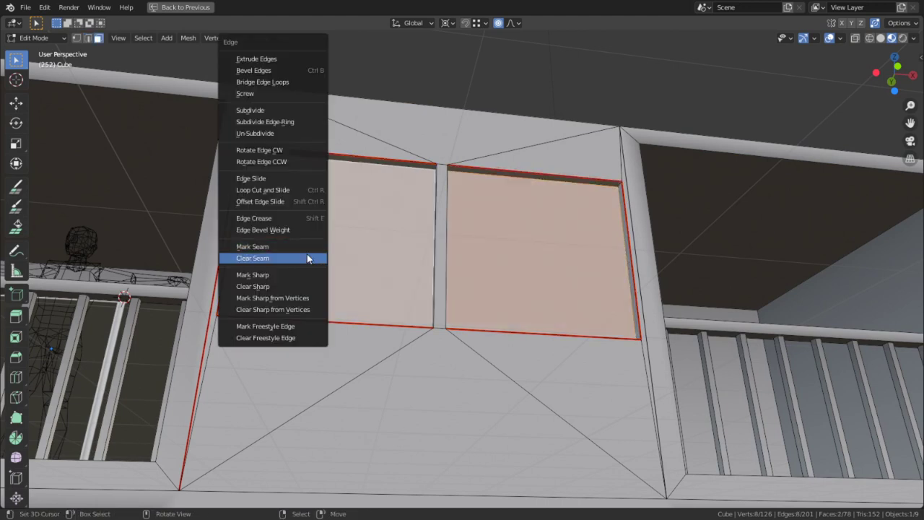
click(309, 246)
middle_drag(308, 246, 325, 286)
- Select the outer boundary edge loop of the apartment module and mark it as a seam
key(2)
alt+right_click(236, 473)
alt+right_click(226, 483)
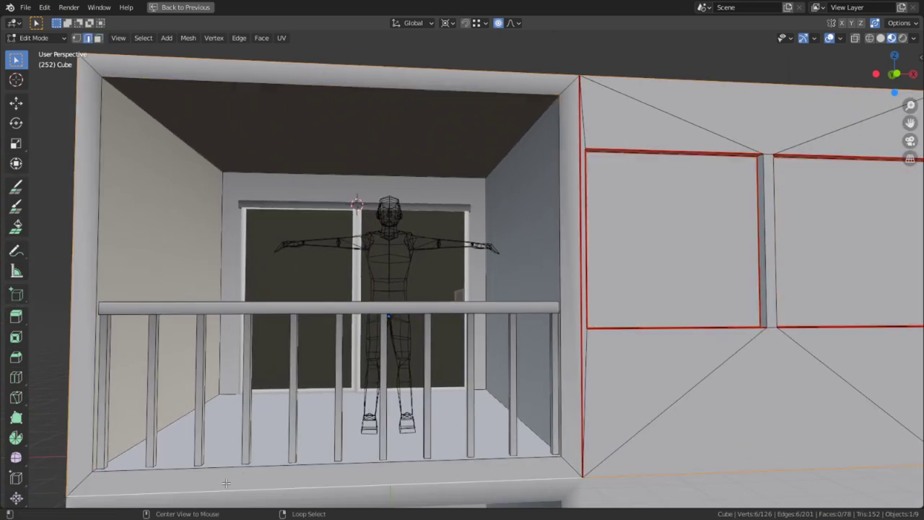
key(ctrl+e)
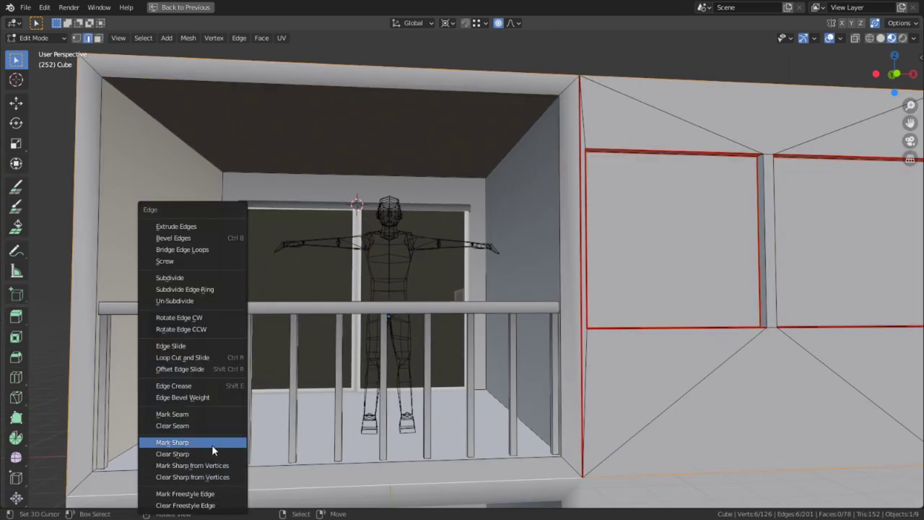
click(177, 413)
middle_drag(232, 354, 235, 355)
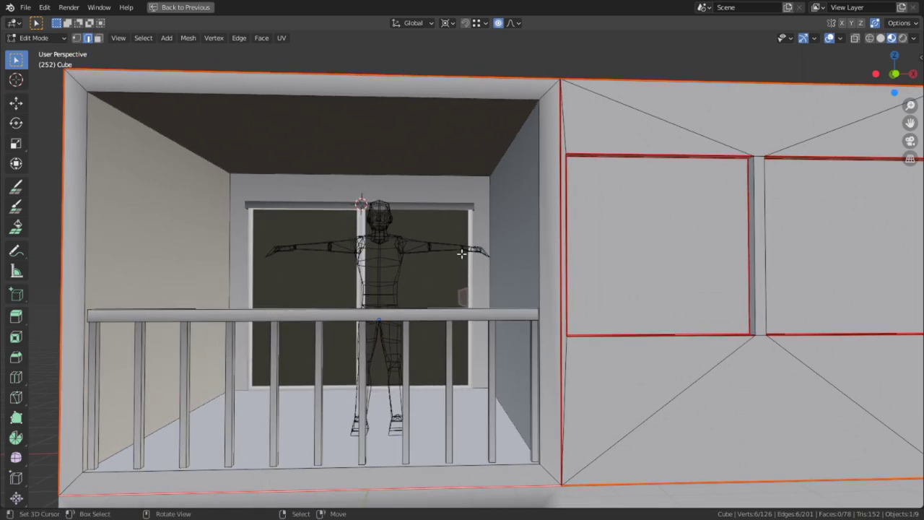
- Clear the face selection and select the linked faces of the balcony and the window wall
scroll(462, 254, down, 3)
scroll(451, 191, up, 2)
key(3)
click(293, 206)
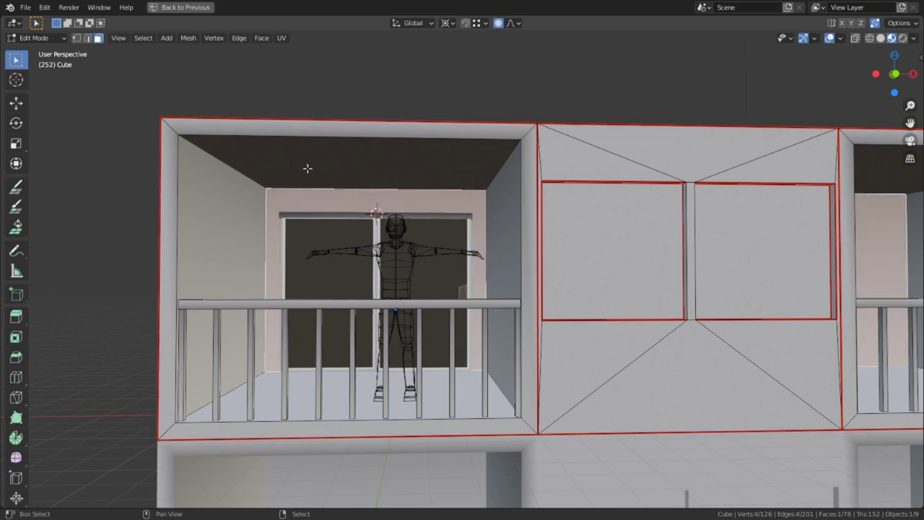
key(alt+a)
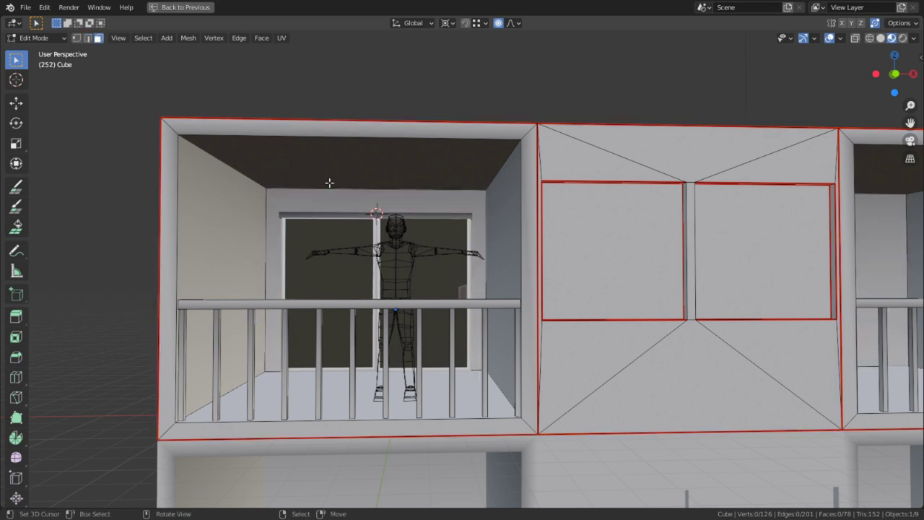
key(l)
key(l)
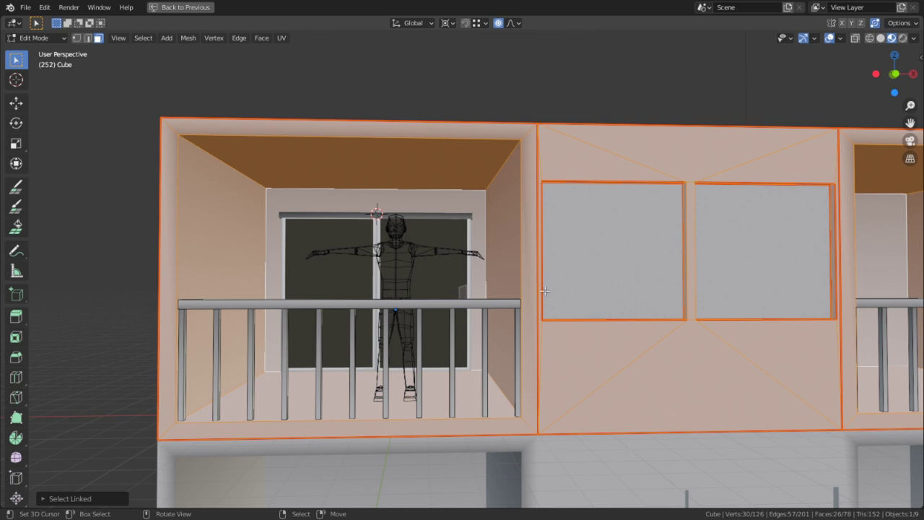
- Examine the selected apartment faces, then hide the overlays and inspect the whole building facade from several angles
alt+middle_click(648, 226)
scroll(585, 299, up, 4)
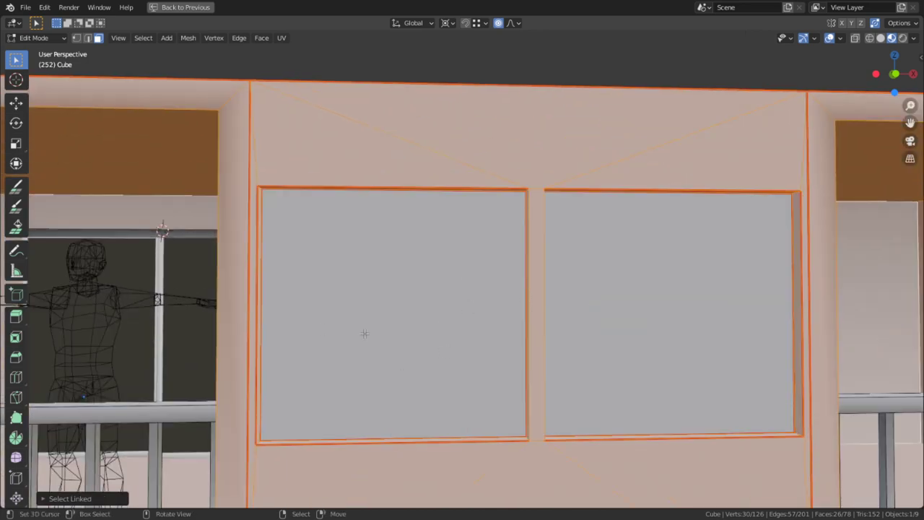
alt+middle_click(128, 285)
scroll(523, 246, down, 6)
shift+middle_drag(683, 220, 542, 185)
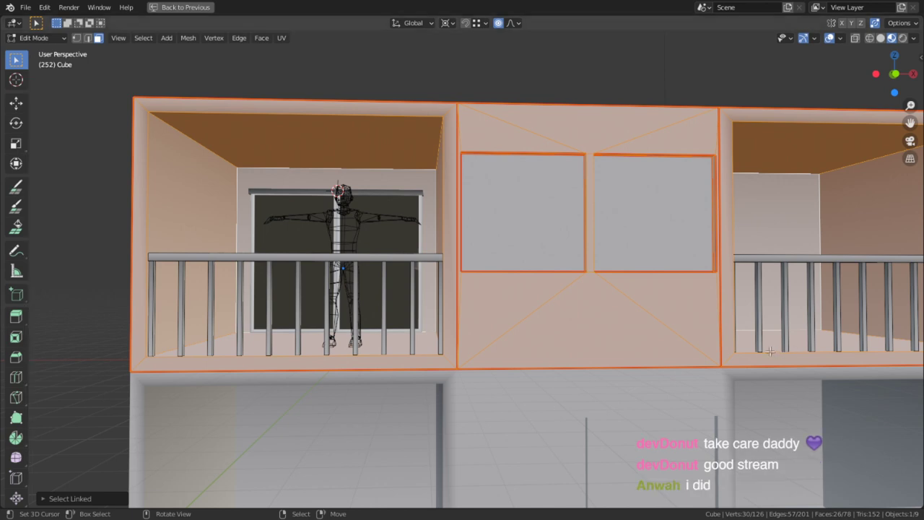
scroll(742, 295, down, 4)
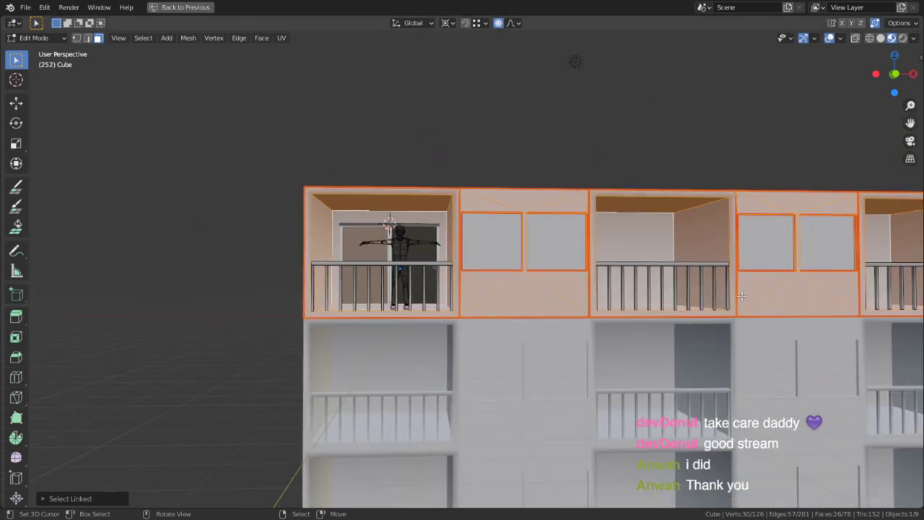
click(829, 39)
middle_drag(826, 50, 707, 318)
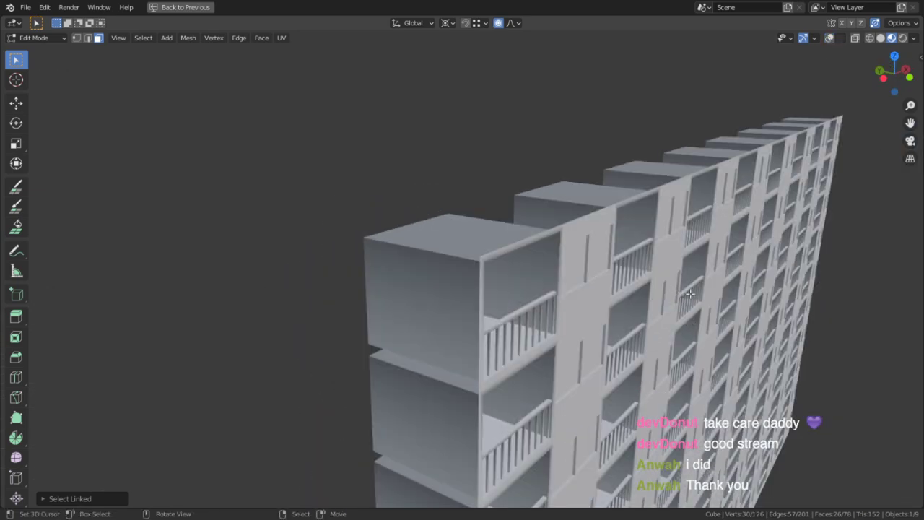
middle_drag(706, 330, 521, 176)
scroll(530, 178, down, 2)
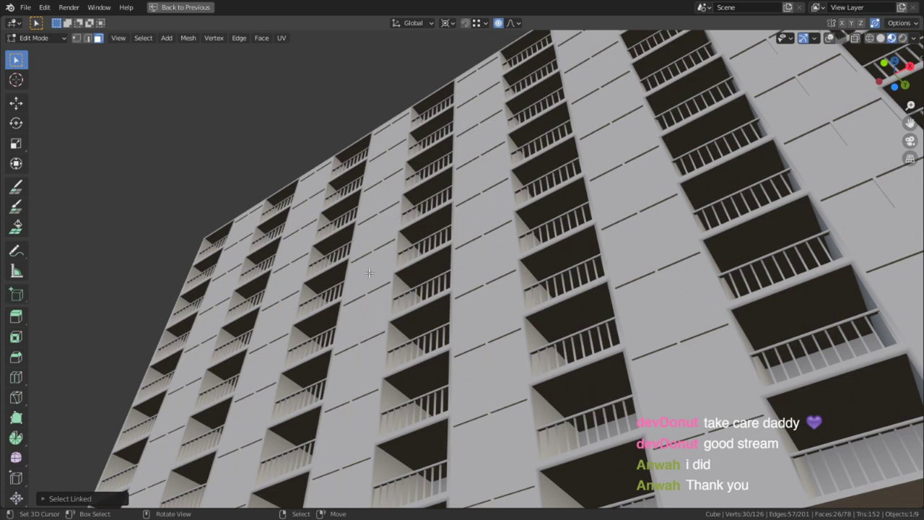
middle_drag(303, 279, 364, 415)
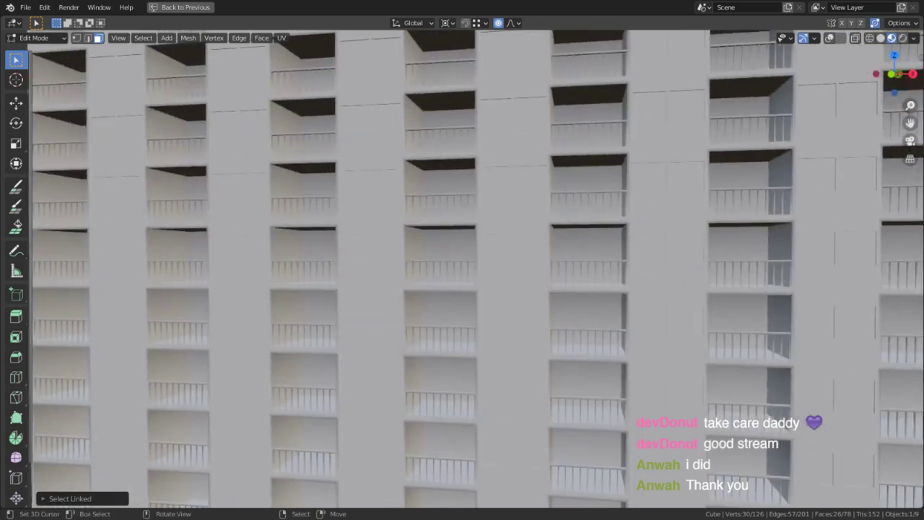